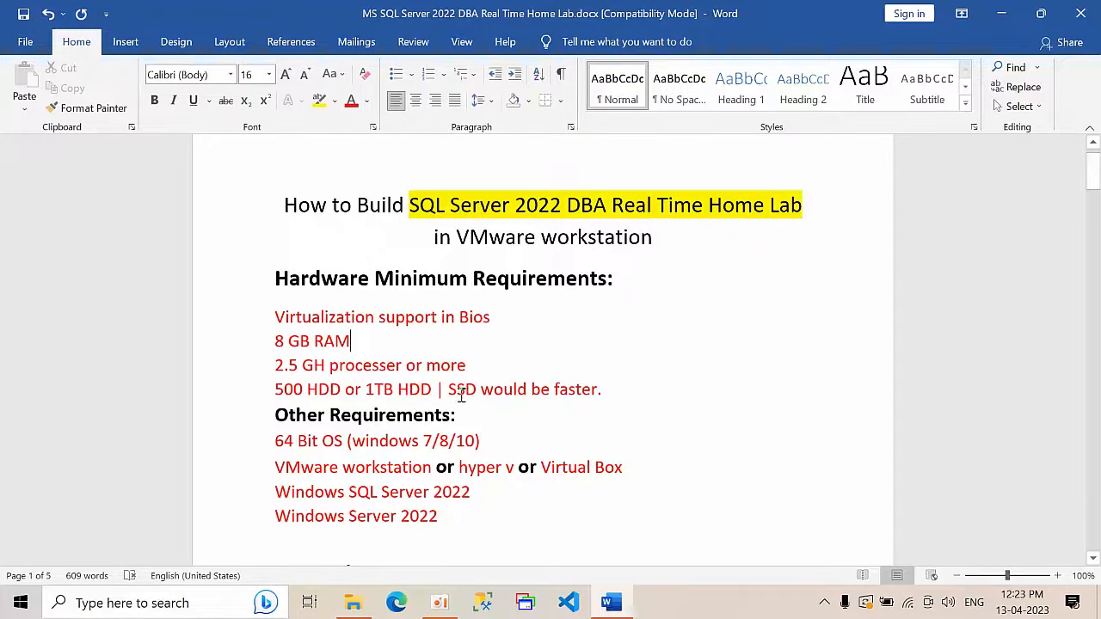
Step: Highlight the SSD note, the 64-bit OS line and the VMware Workstation or Hyper-V requirement while reading
left_click_drag(463, 392, 578, 404)
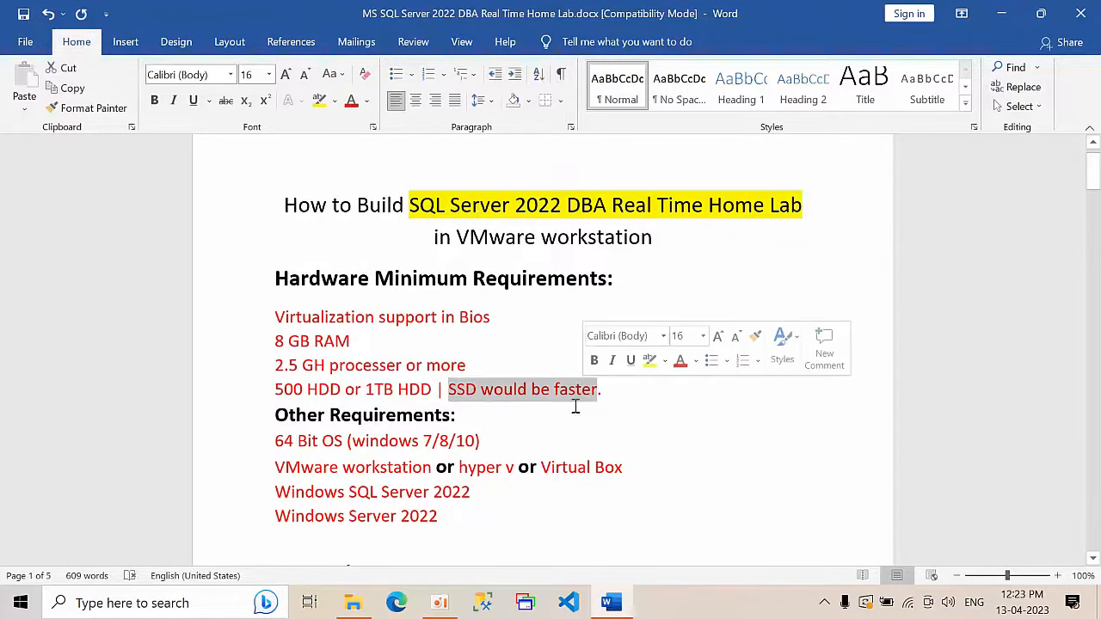
scroll(559, 426, "down", 2)
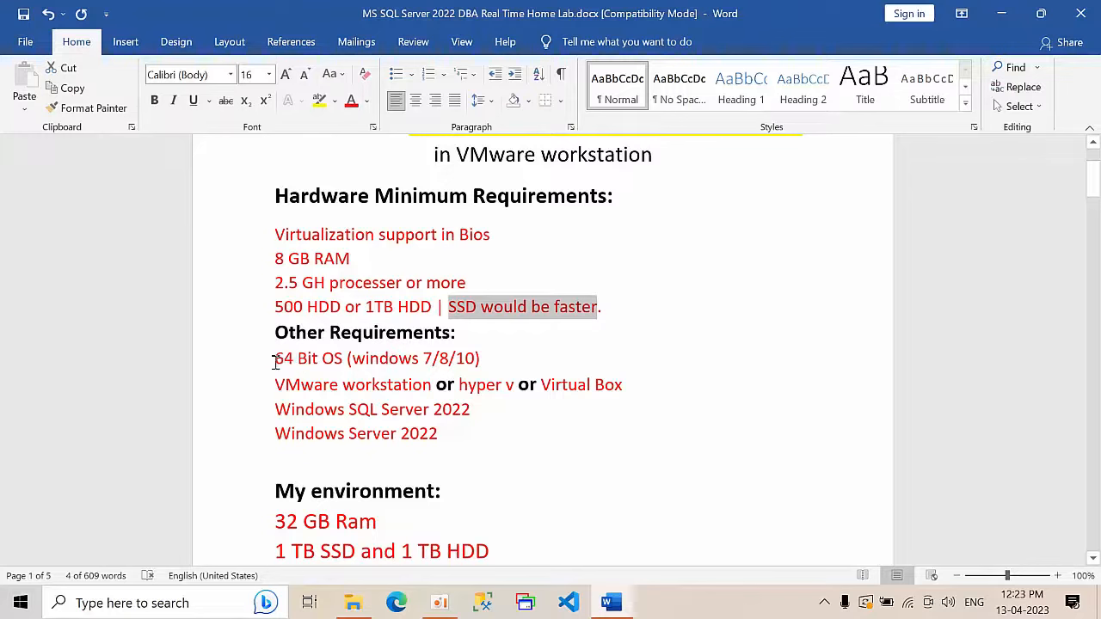
left_click_drag(275, 360, 363, 372)
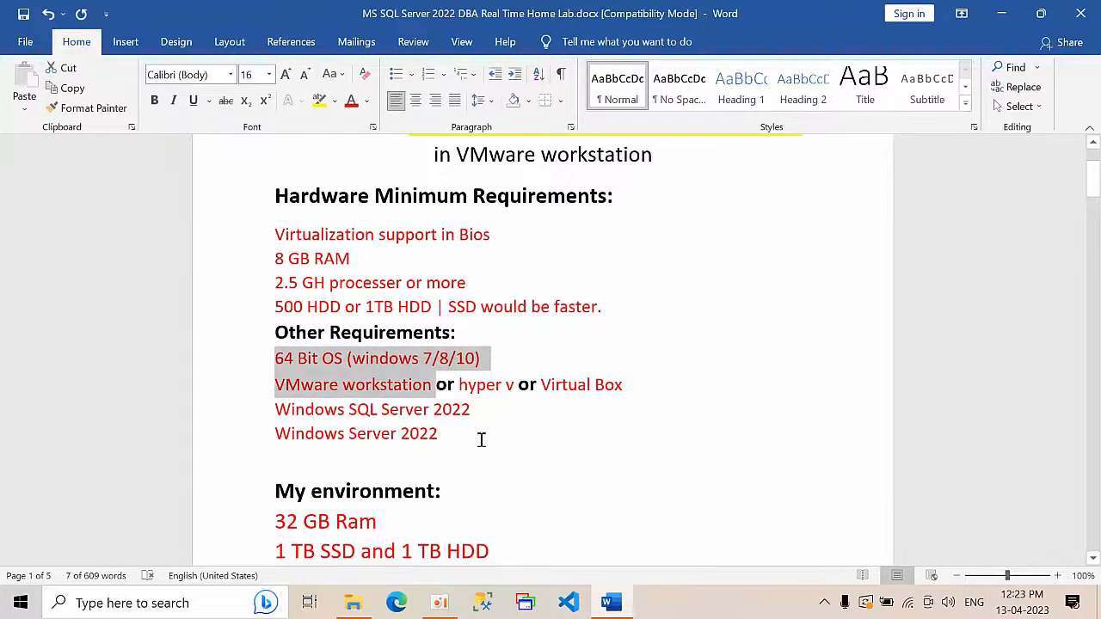
left_click(482, 361)
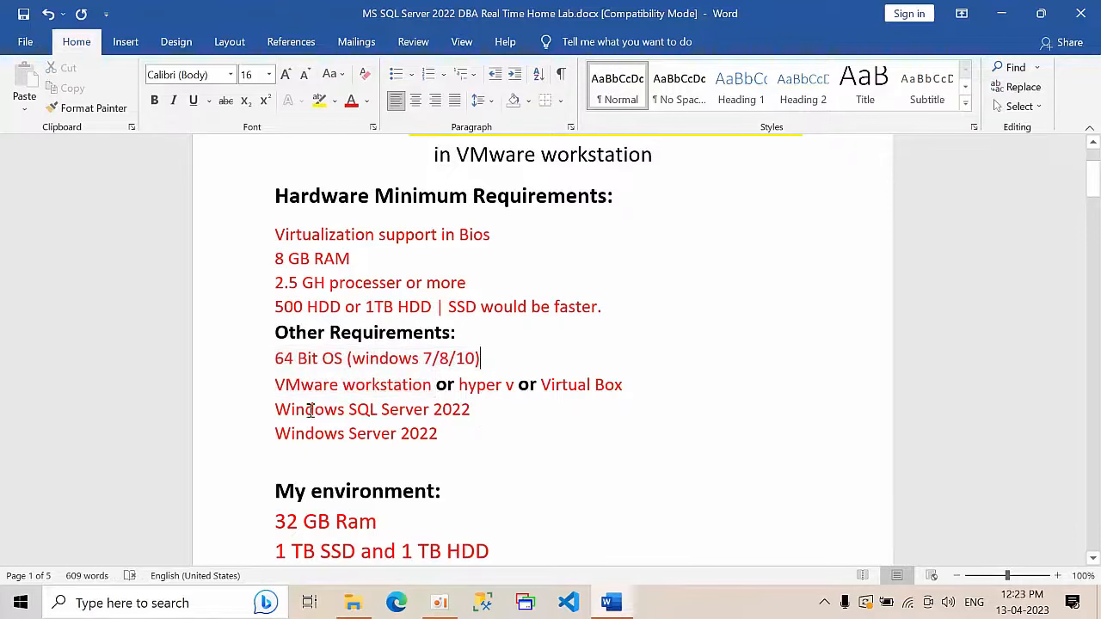
left_click(256, 388)
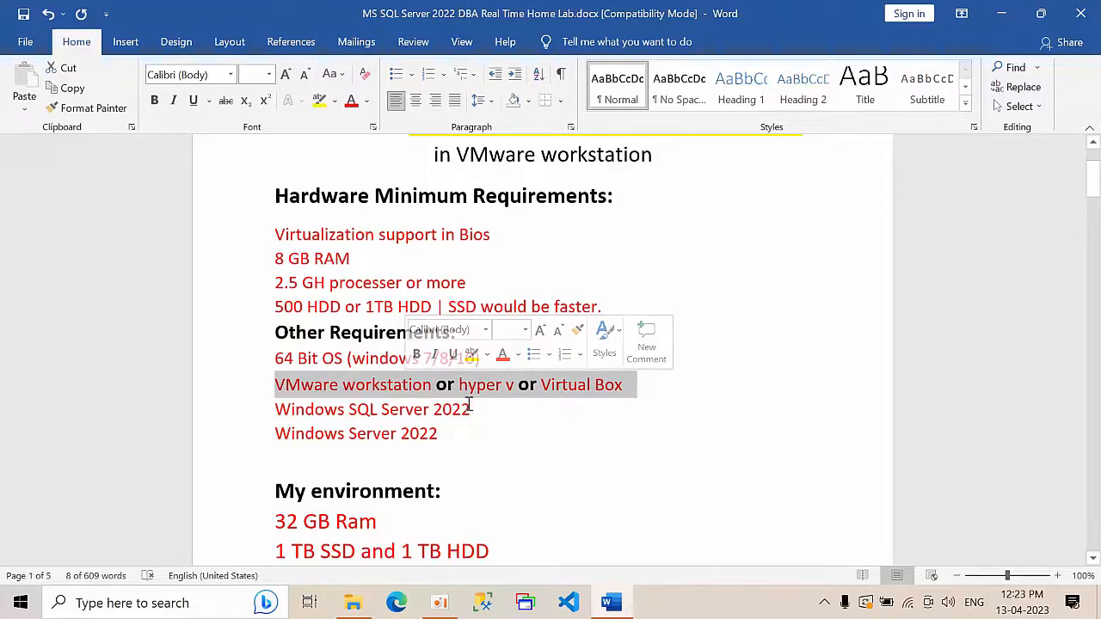
left_click(558, 425)
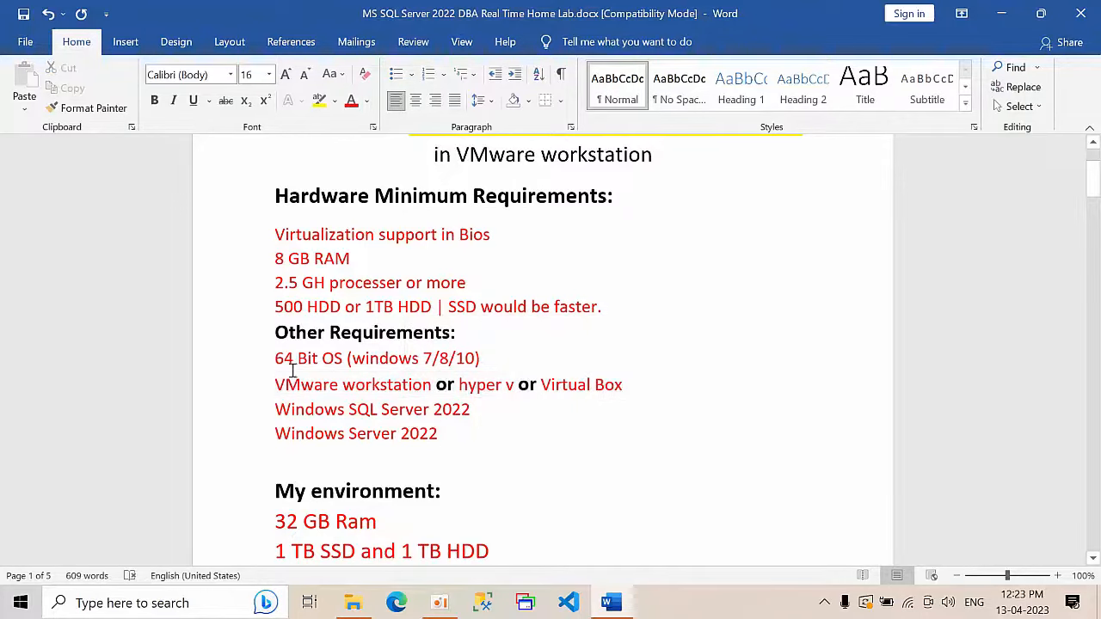
left_click_drag(274, 382, 418, 391)
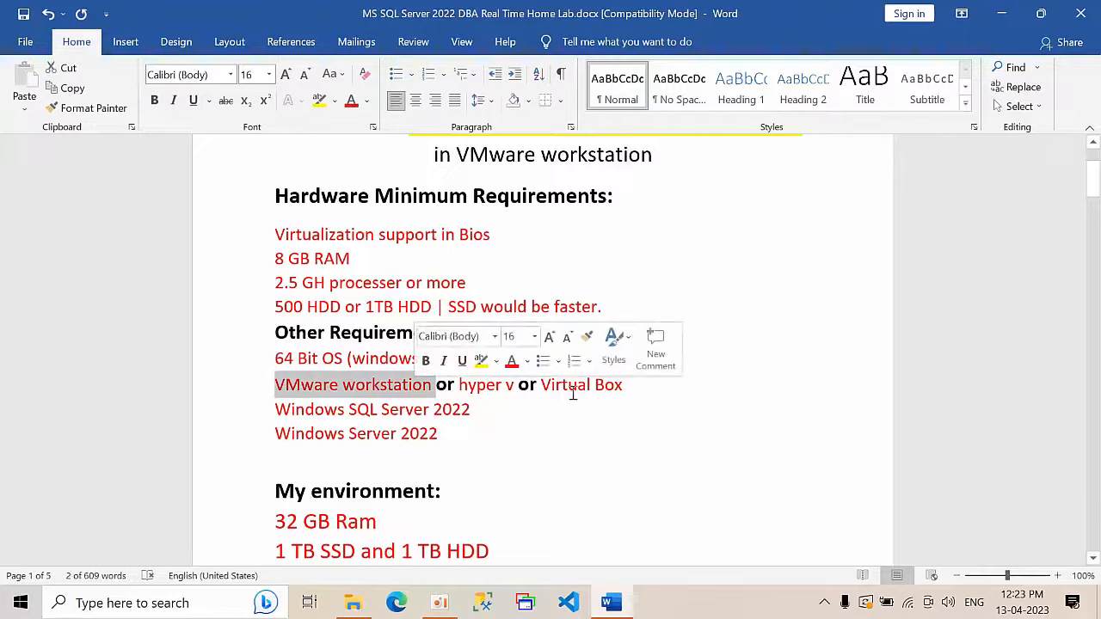
left_click(524, 416)
Step: Highlight the Windows SQL Server 2022 and Windows Server 2022 lines in the requirements
left_click_drag(474, 402, 237, 399)
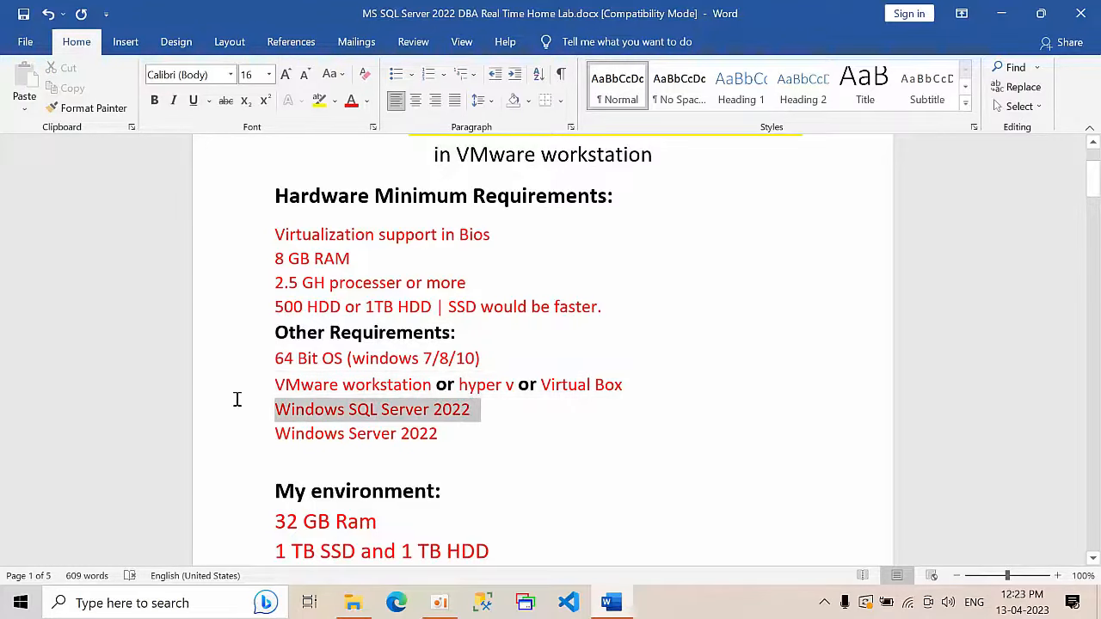
left_click_drag(450, 435, 271, 437)
left_click(608, 487)
scroll(607, 487, "down", 3)
scroll(608, 487, "down", 1)
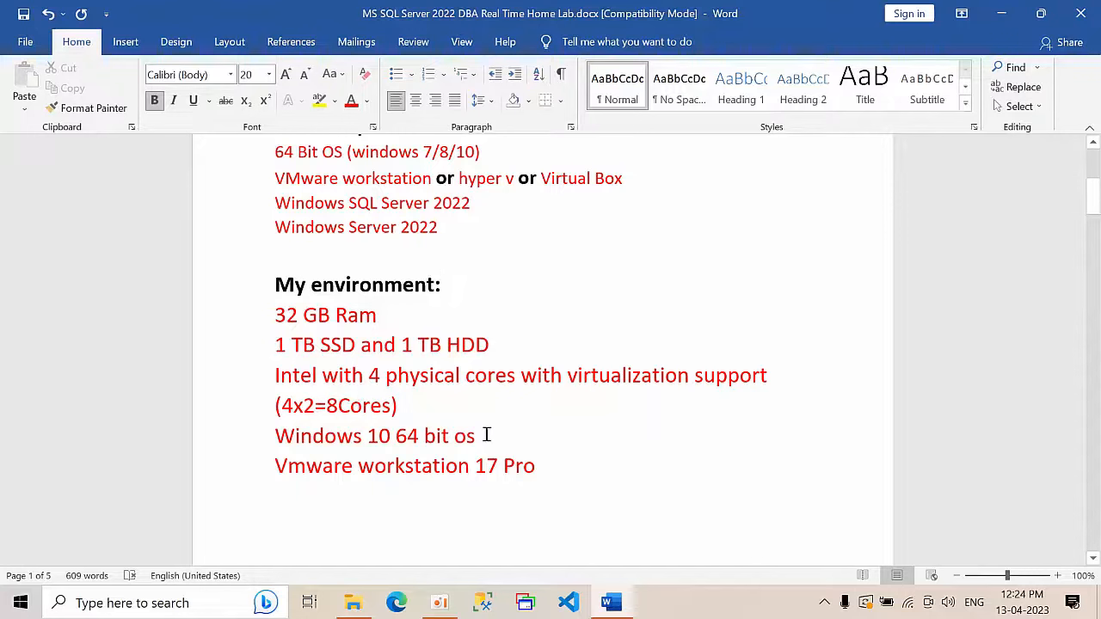
Step: Highlight the Windows 10 64-bit OS line and scroll further down the document
left_click_drag(486, 435, 298, 425)
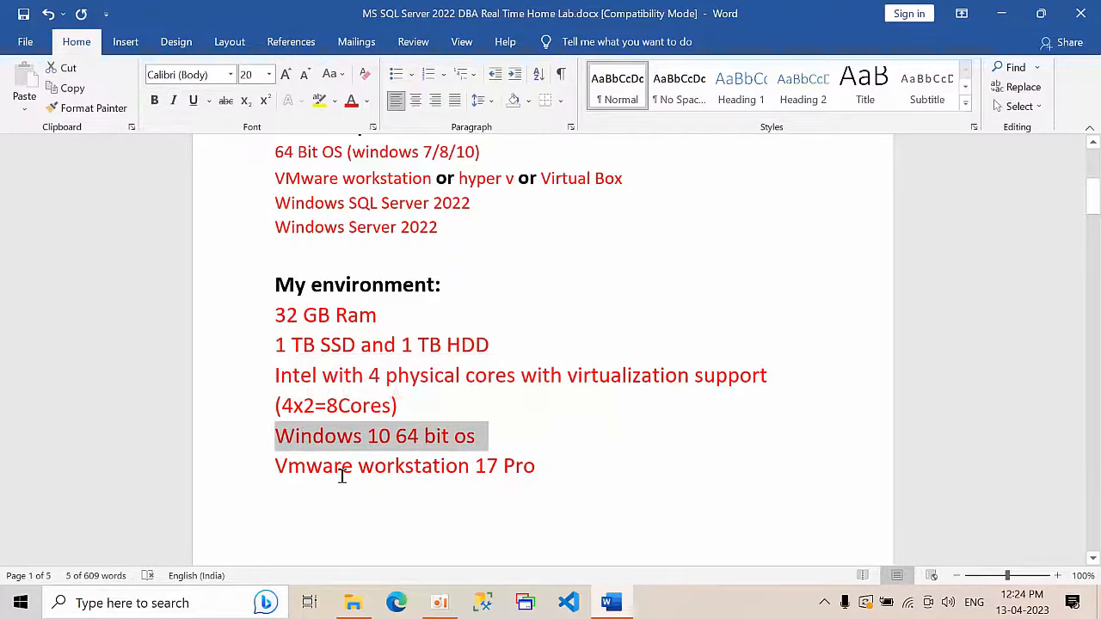
scroll(587, 469, "down", 3)
scroll(587, 469, "down", 15)
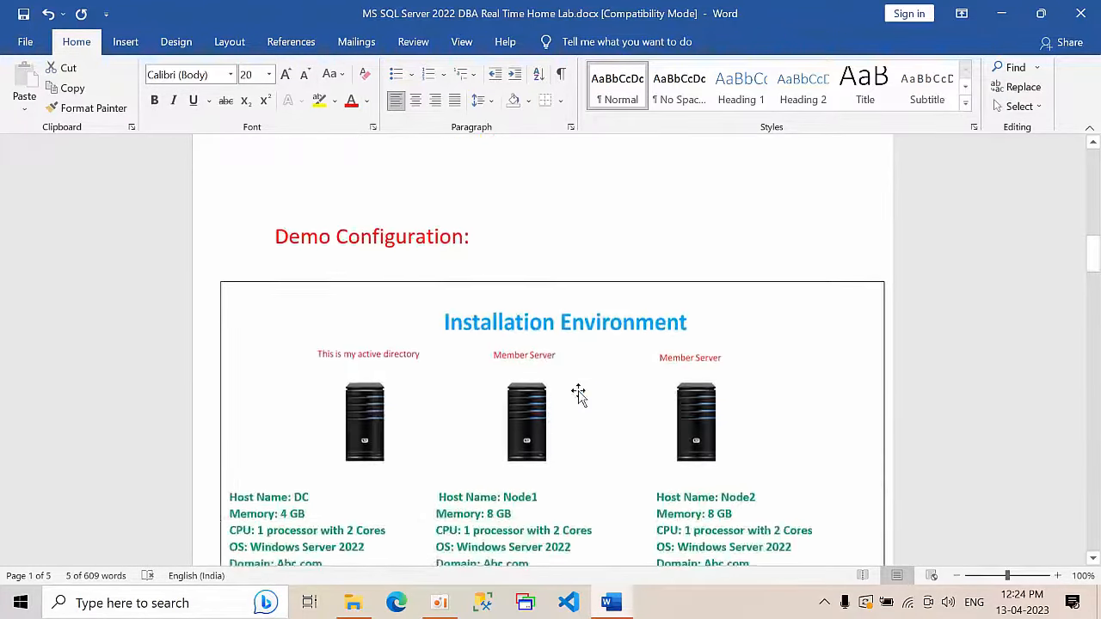
scroll(579, 394, "down", 2)
scroll(594, 378, "down", 2)
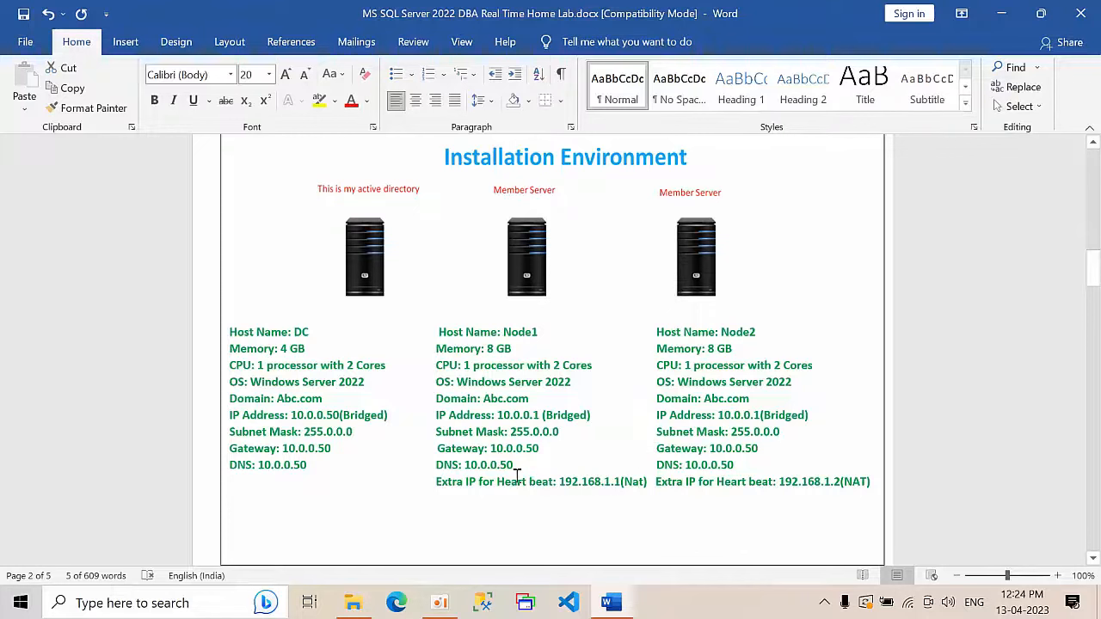
Step: Review Node1's extra heartbeat IP 192.168.1.1 and leave the basic checks text box
mouse_move(560, 482)
left_mouse_down()
mouse_move(622, 486)
mouse_move(560, 482)
left_mouse_up()
left_click(617, 493)
left_click(595, 480)
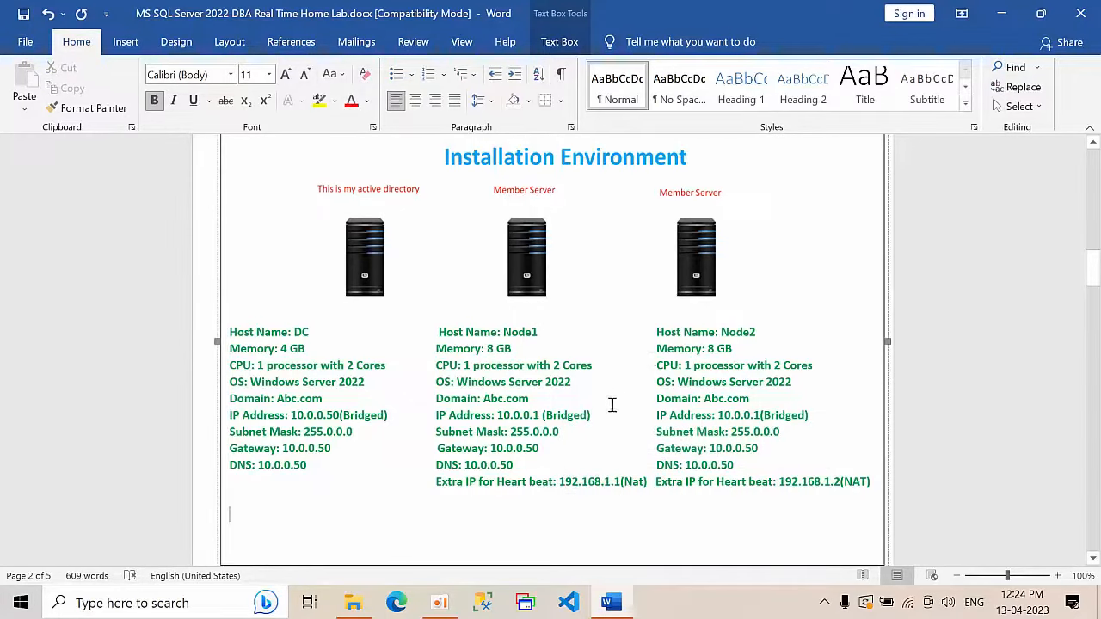
scroll(616, 408, "down", 12)
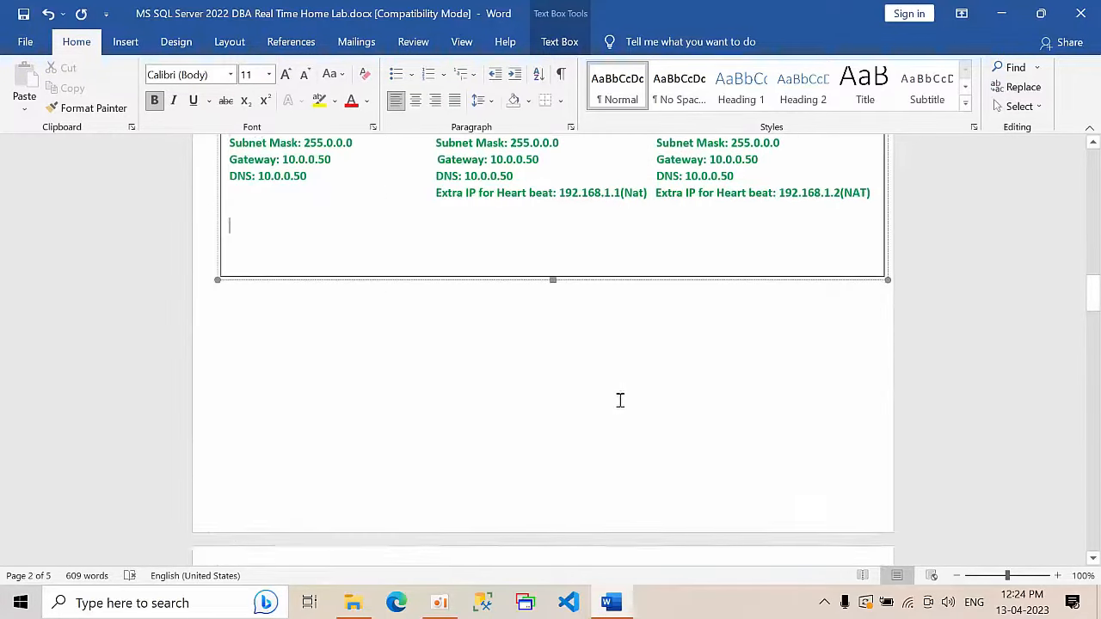
scroll(620, 400, "down", 3)
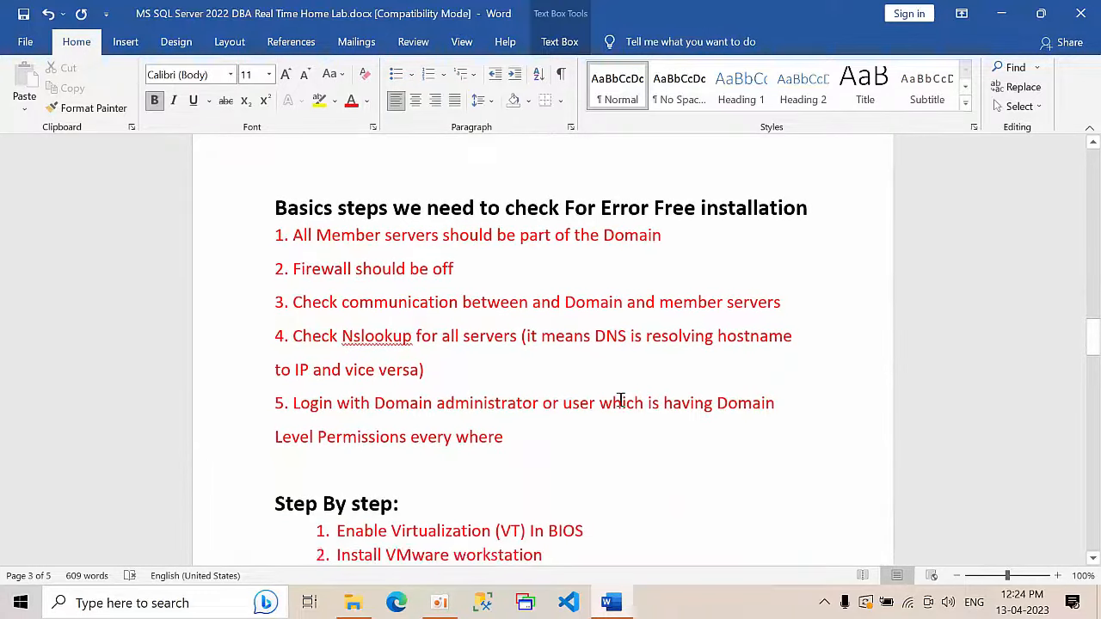
left_click(621, 401)
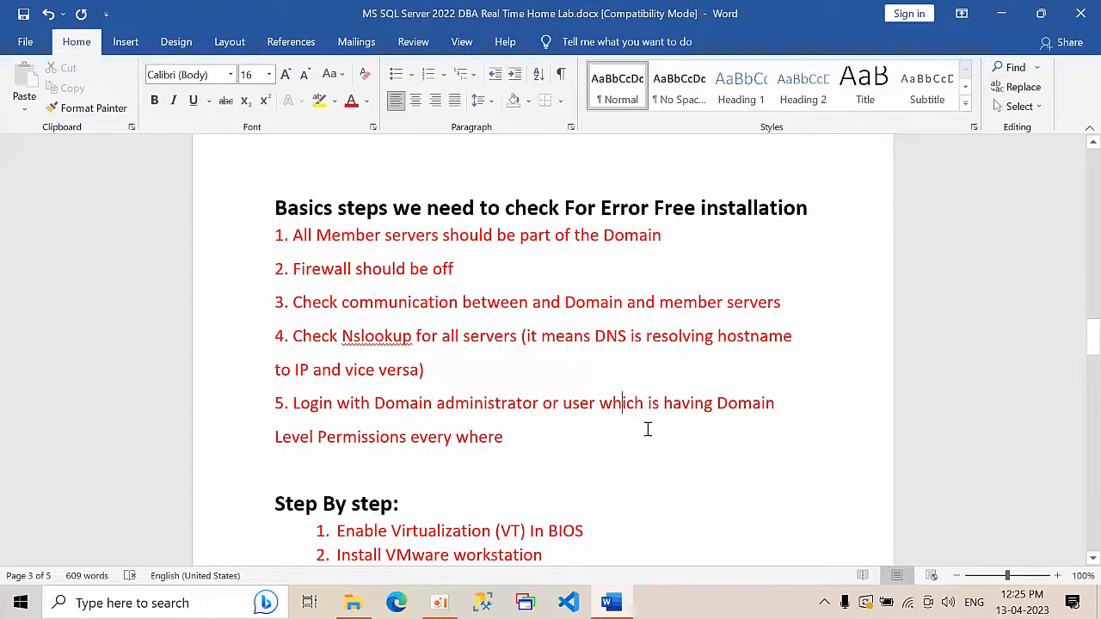
scroll(648, 430, "down", 7)
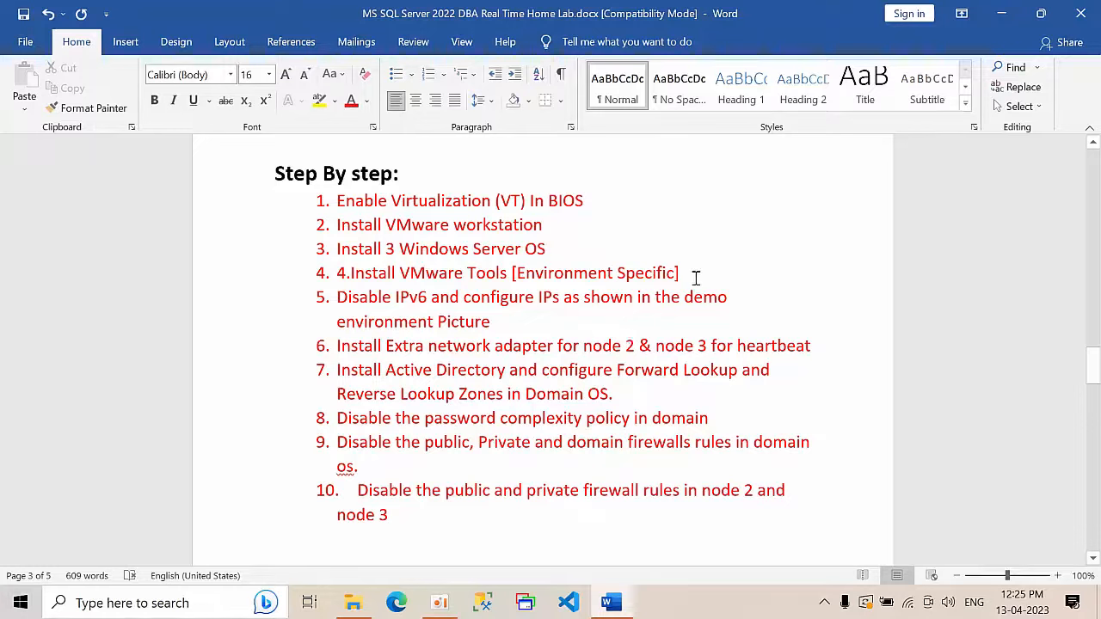
Step: Delete the stray '4.' so step 4 reads 'Install VMware Tools [Environment Specific]'
left_click_drag(680, 273, 344, 271)
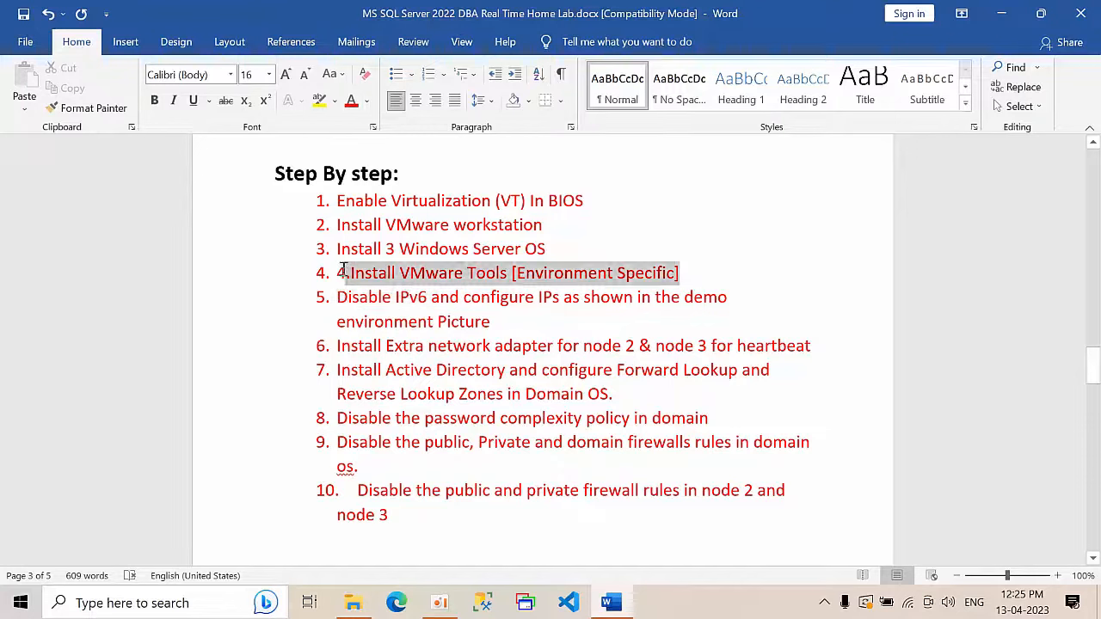
left_click(343, 270)
key("BackSpace")
key("BackSpace")
left_click(343, 297)
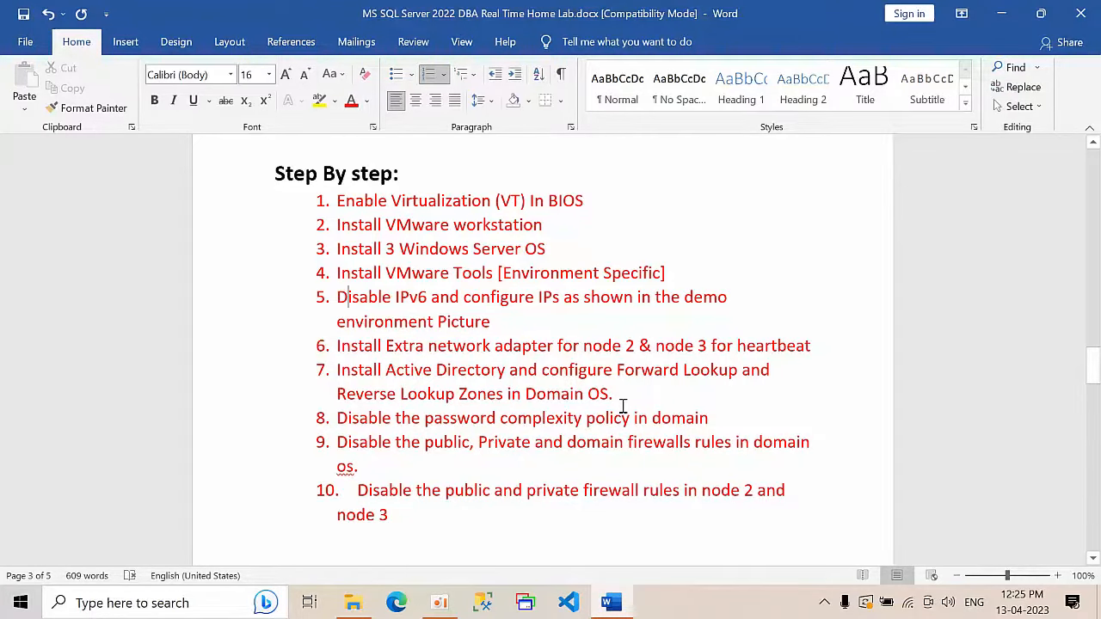
Step: Read step 9 on disabling the public, private and domain firewalls, then step 10
scroll(621, 406, "down", 1)
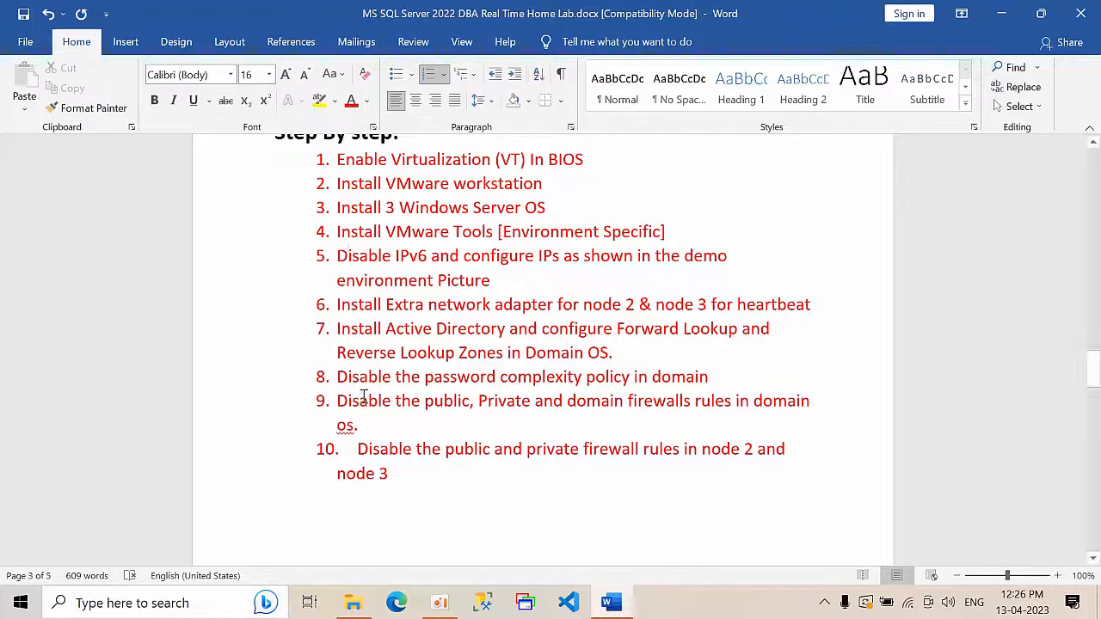
left_click_drag(338, 401, 476, 417)
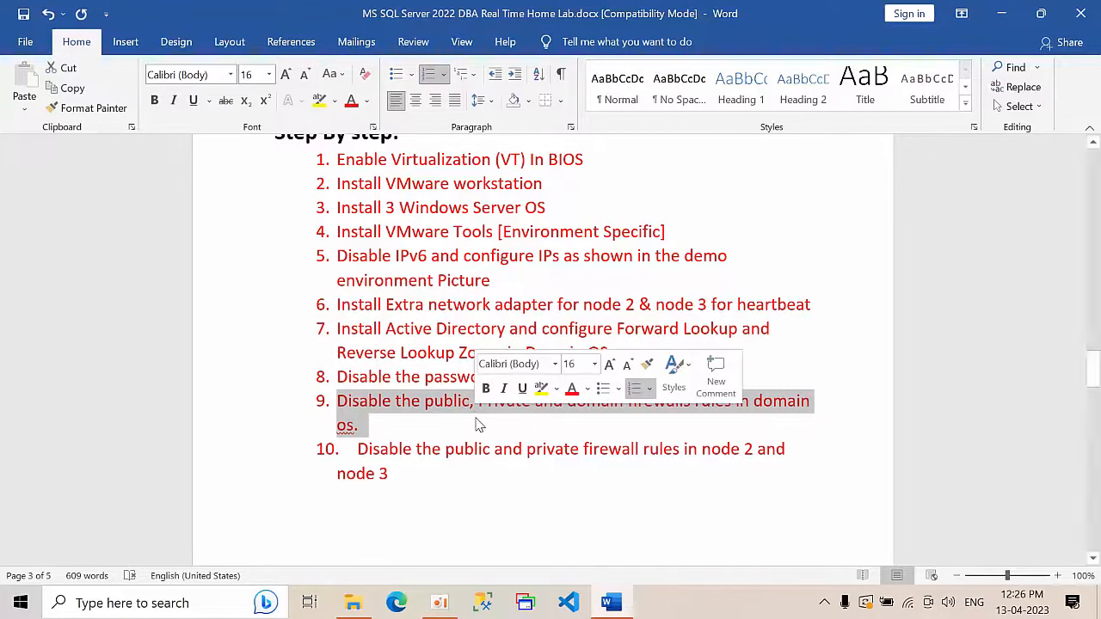
left_click(452, 402)
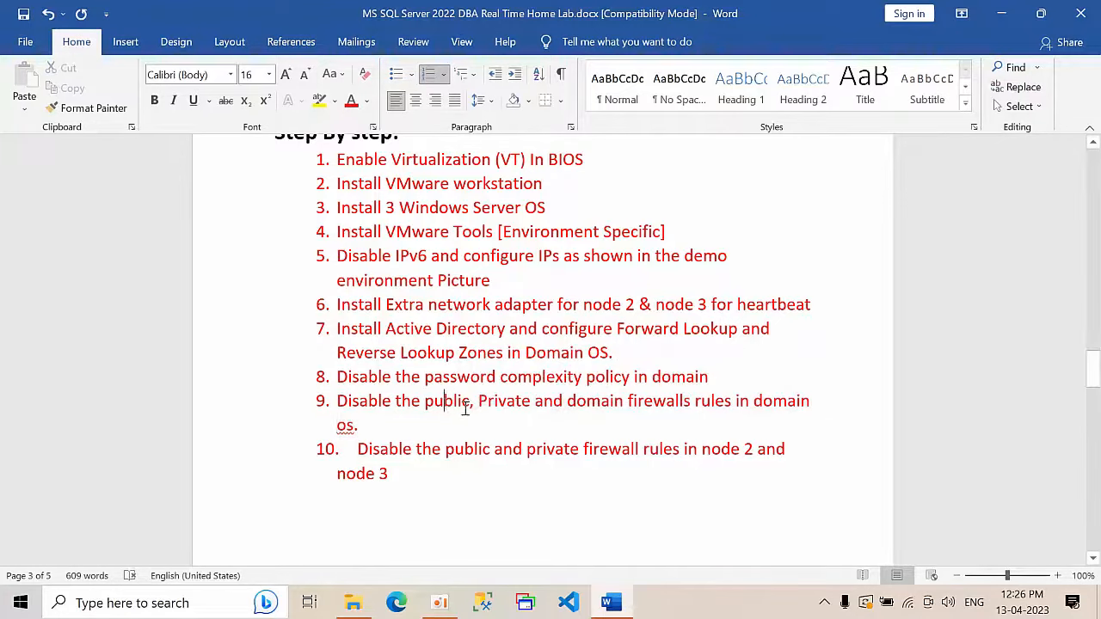
left_click_drag(555, 402, 695, 416)
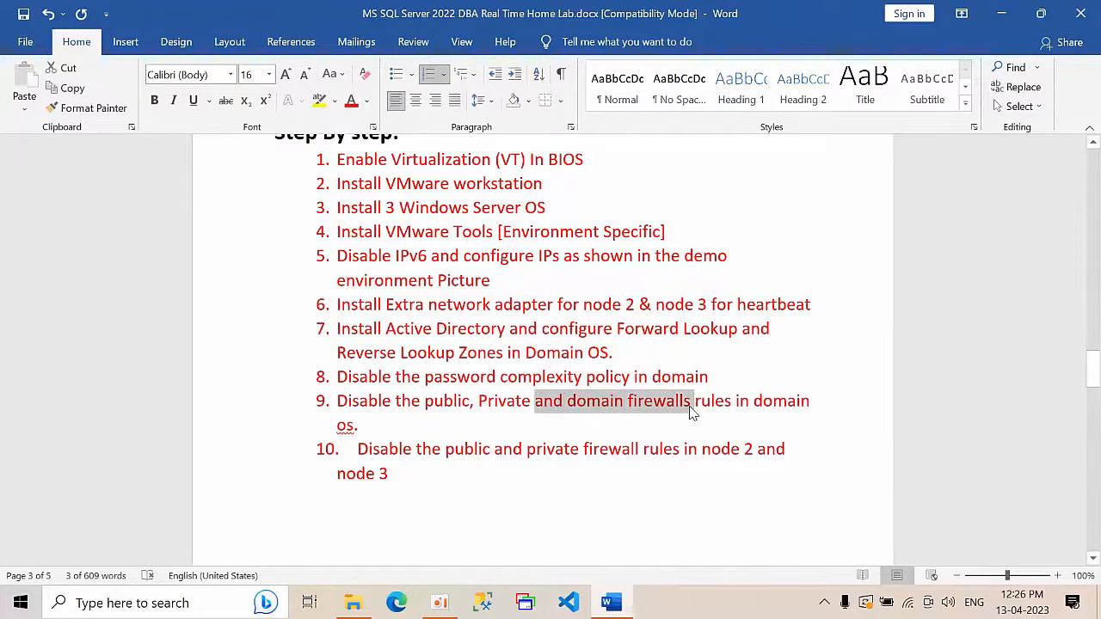
left_click(688, 411)
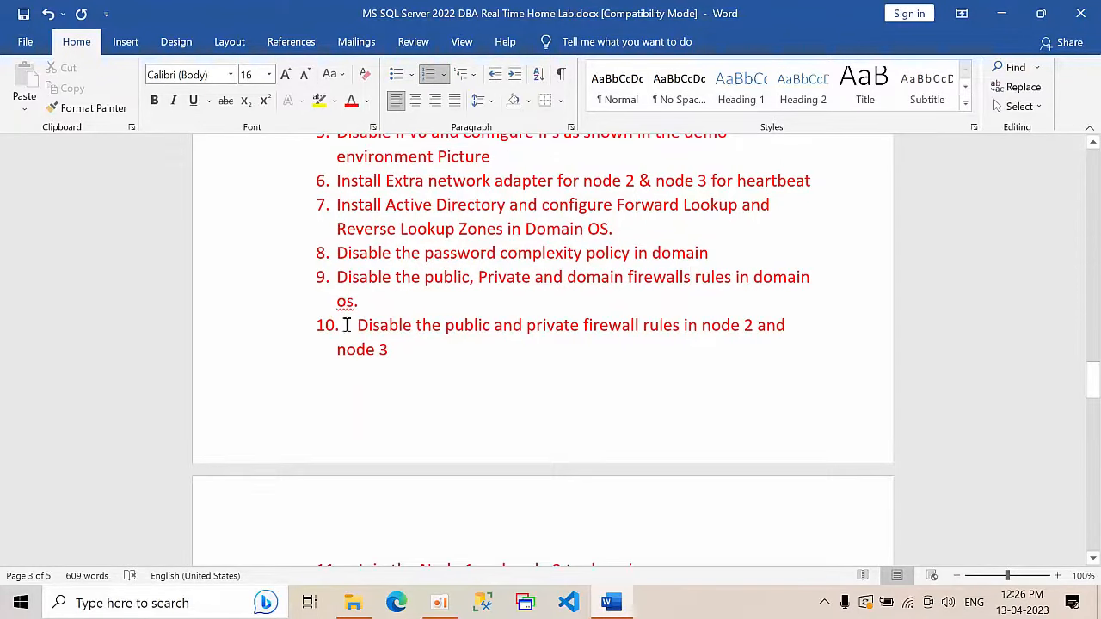
left_click_drag(345, 323, 423, 359)
Step: Scroll down the task list to step 23, the SQL failover cluster install on node1
scroll(443, 383, "down", 5)
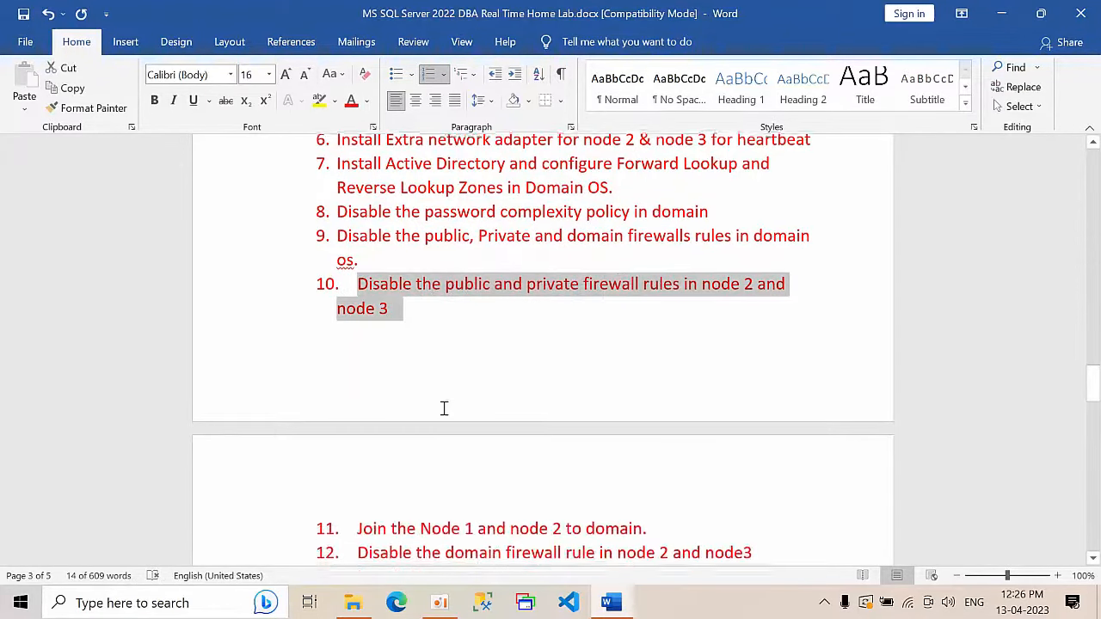
scroll(396, 407, "down", 1)
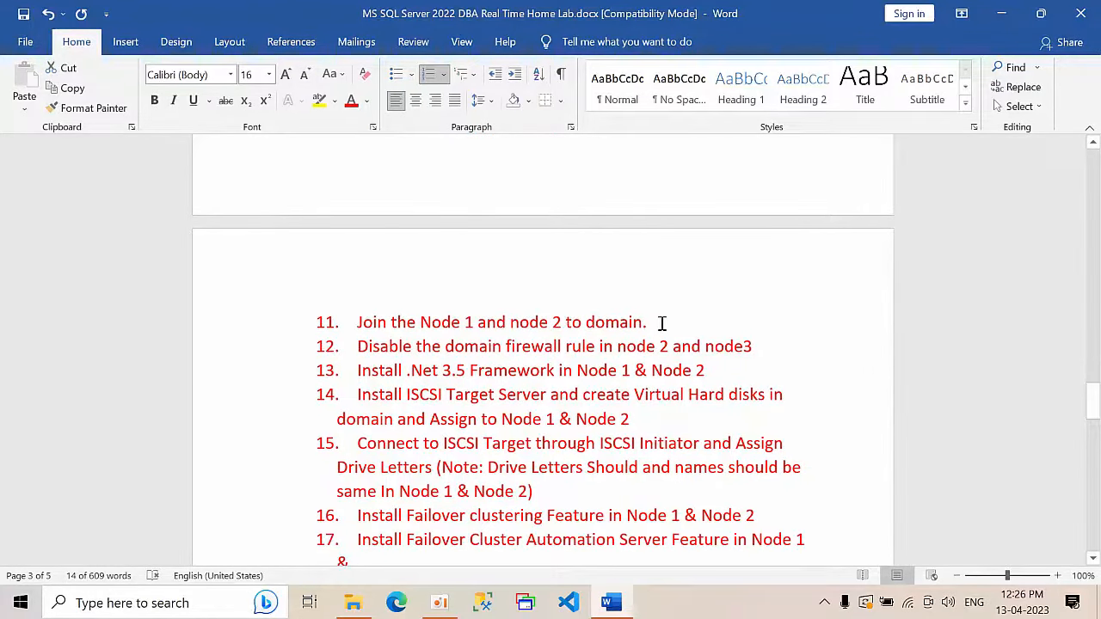
scroll(662, 322, "down", 1)
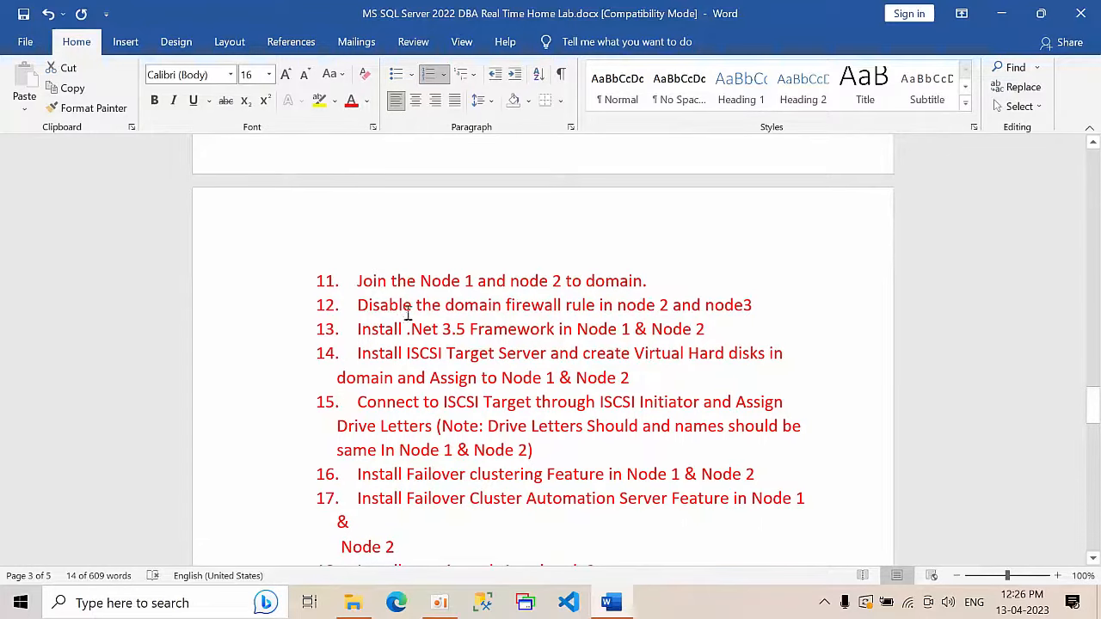
scroll(709, 377, "up", 8)
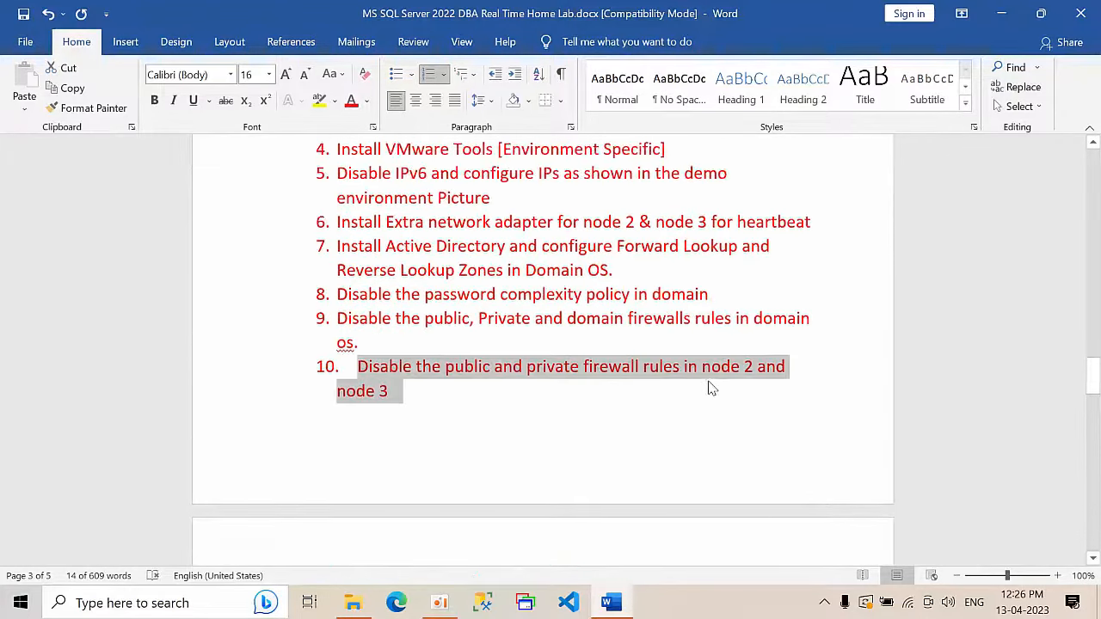
scroll(708, 380, "down", 4)
scroll(708, 383, "down", 2)
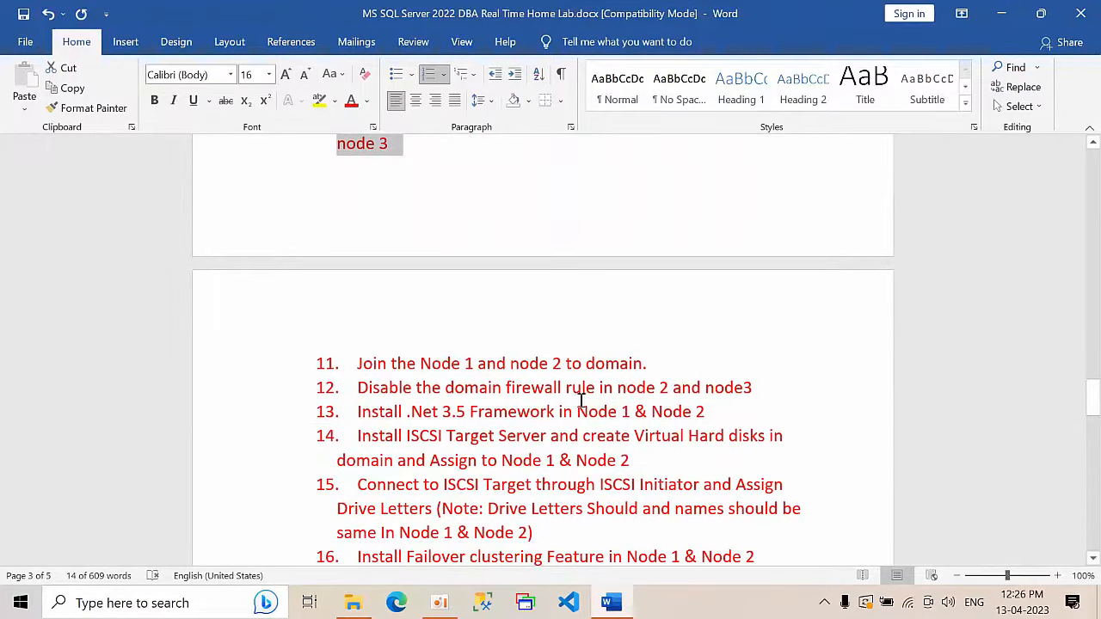
scroll(601, 421, "down", 2)
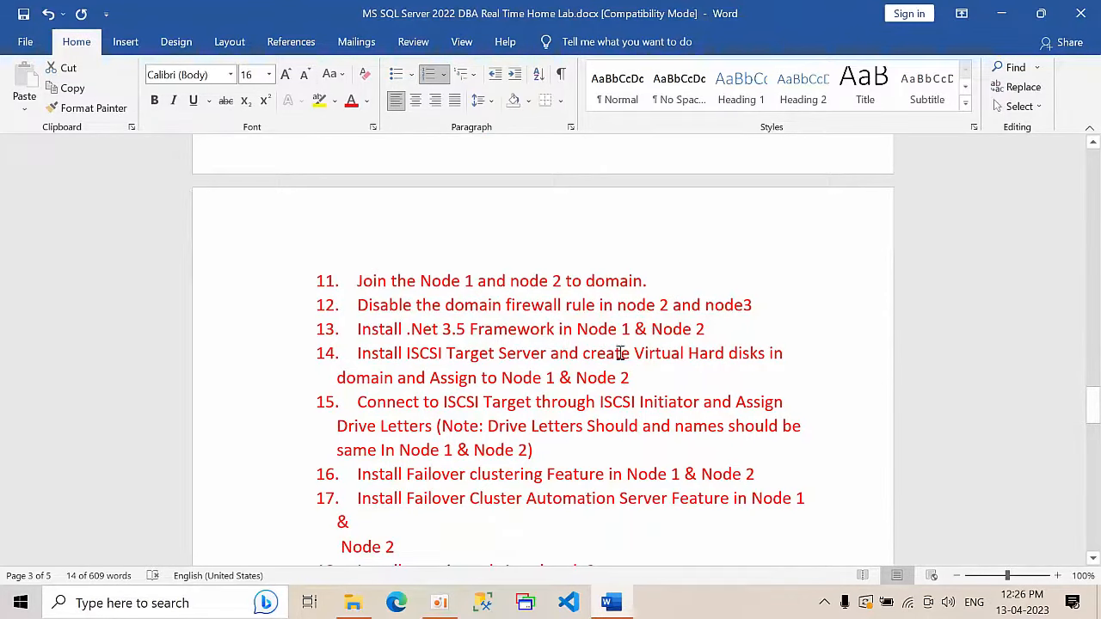
scroll(513, 411, "down", 1)
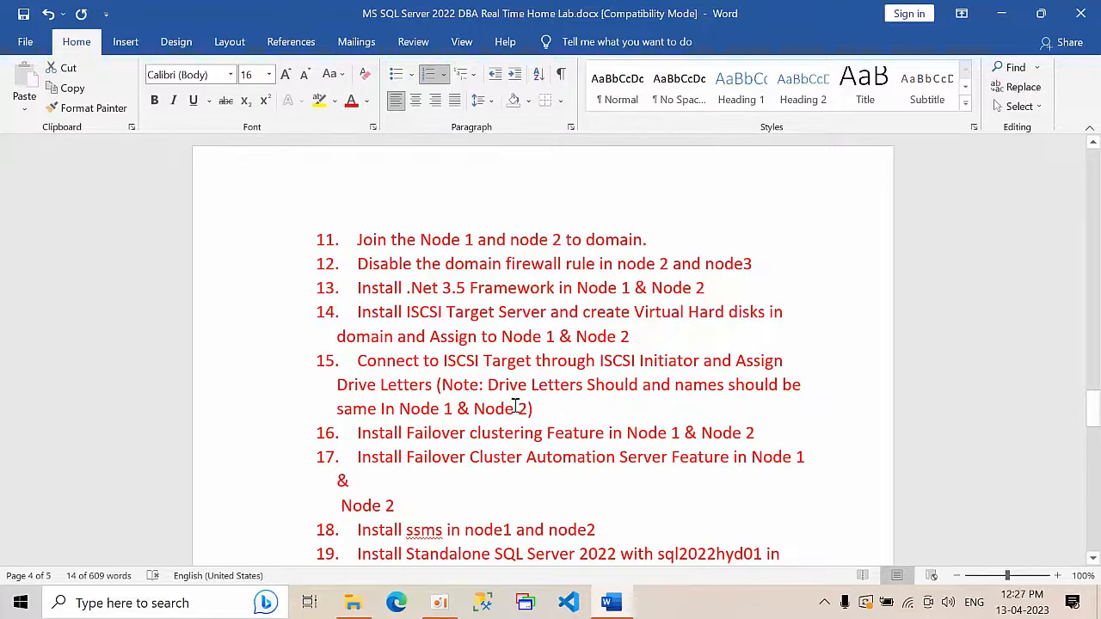
scroll(611, 421, "down", 2)
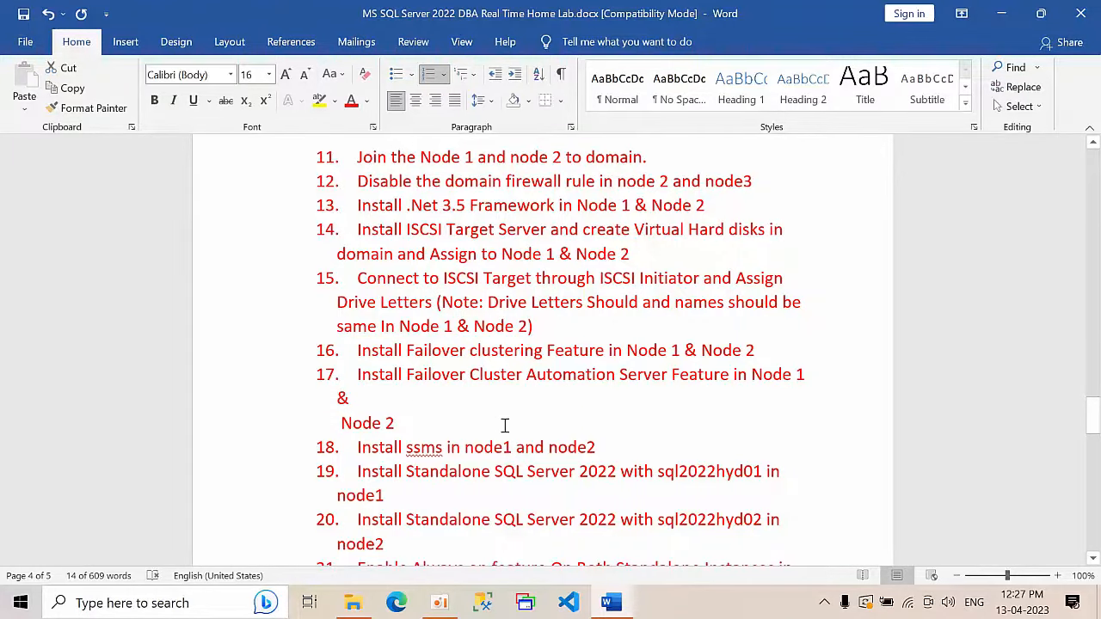
scroll(504, 427, "down", 1)
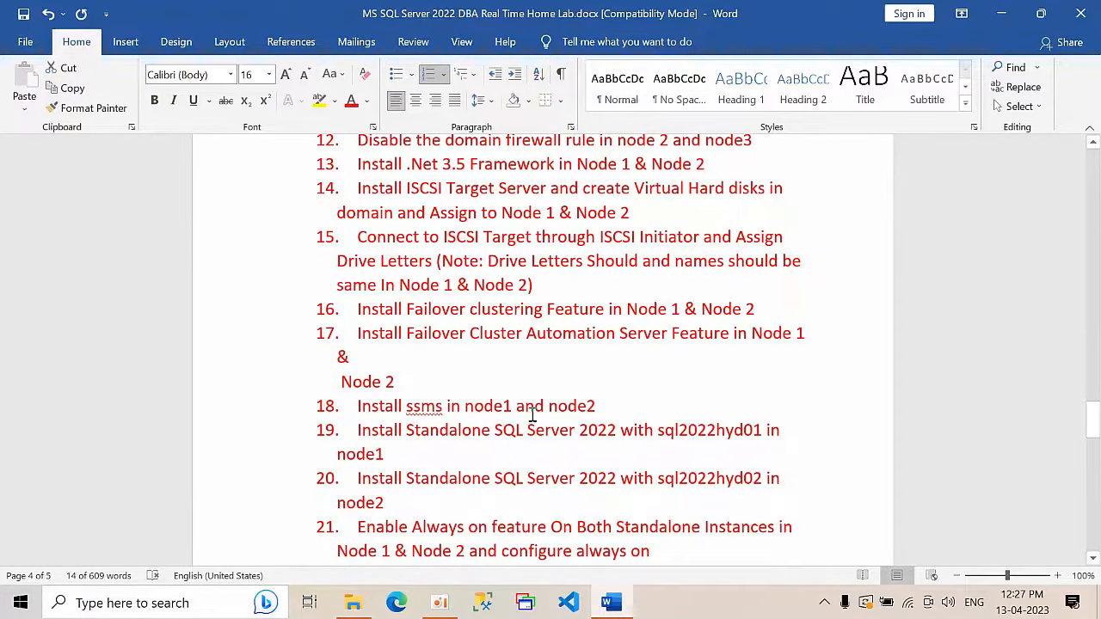
scroll(545, 441, "down", 1)
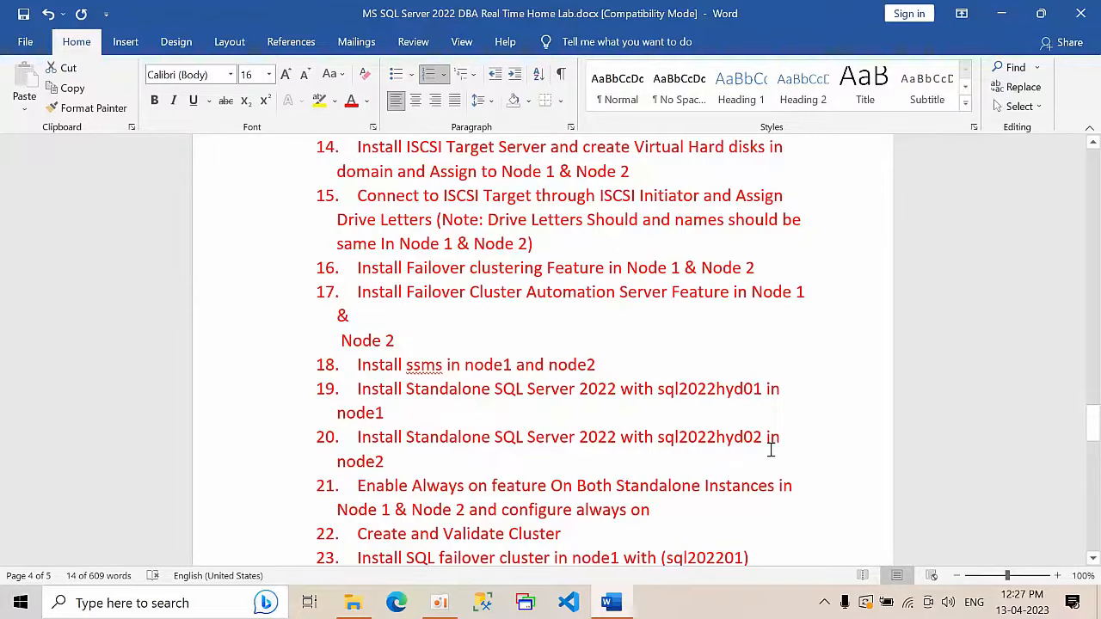
Step: Read to the end of the list, selecting items 27 and 28 on log shipping, mirroring and replication
scroll(623, 403, "down", 2)
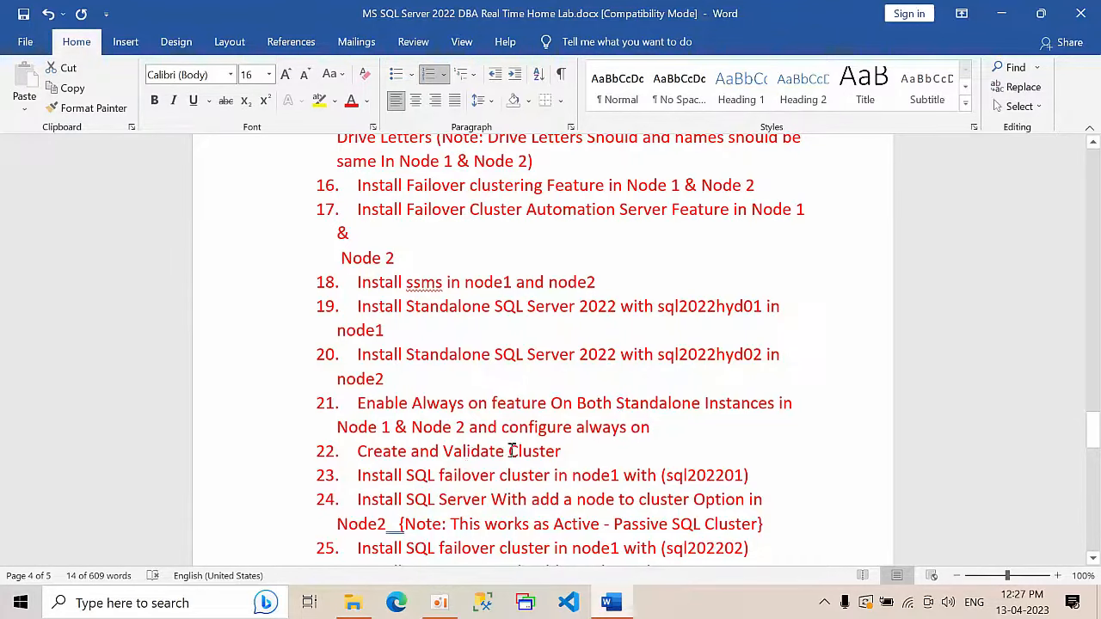
scroll(702, 447, "down", 2)
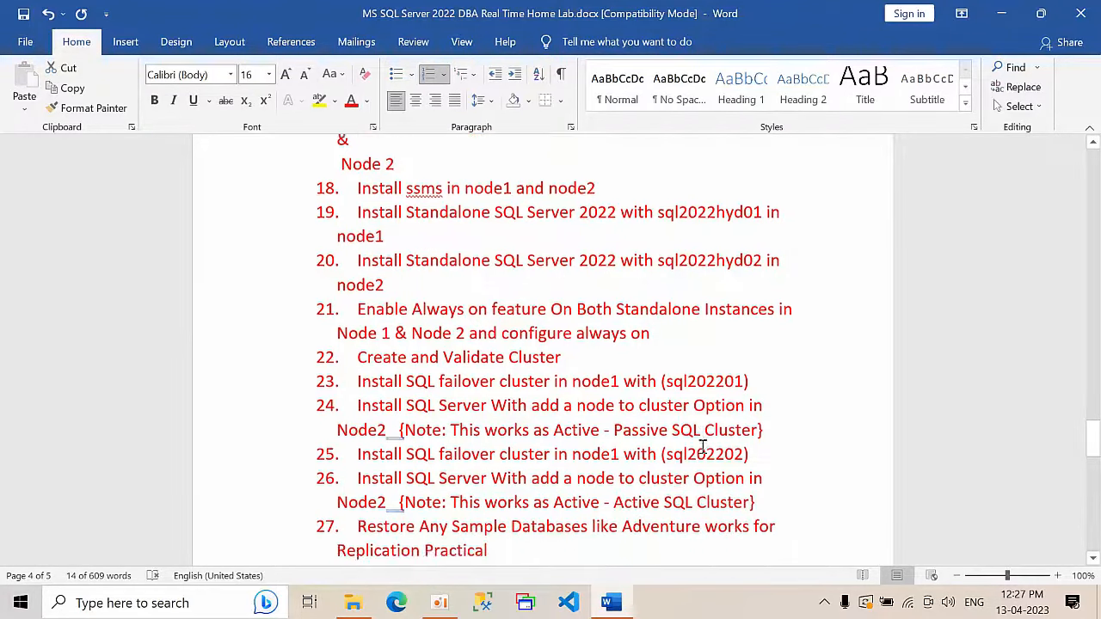
scroll(702, 448, "down", 2)
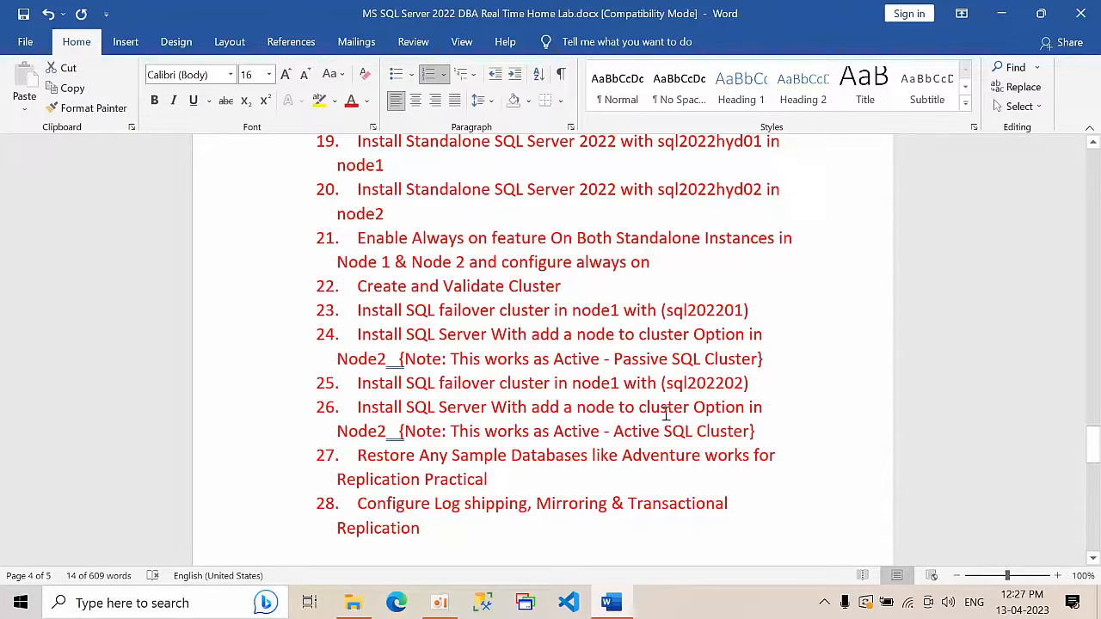
left_click(418, 432)
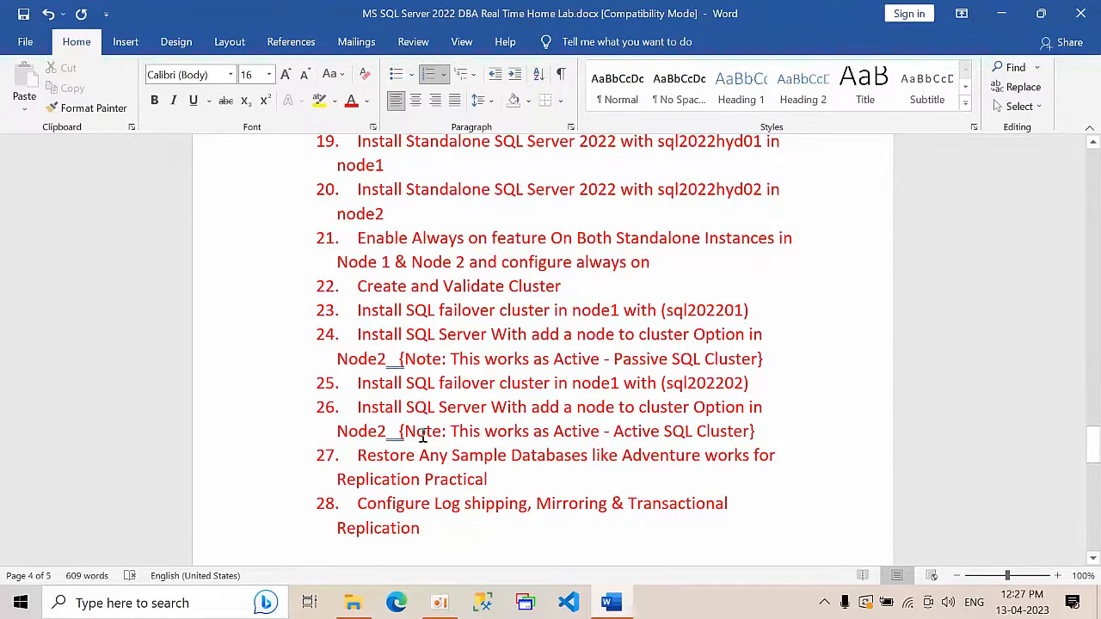
scroll(420, 433, "down", 1)
left_click_drag(504, 435, 333, 422)
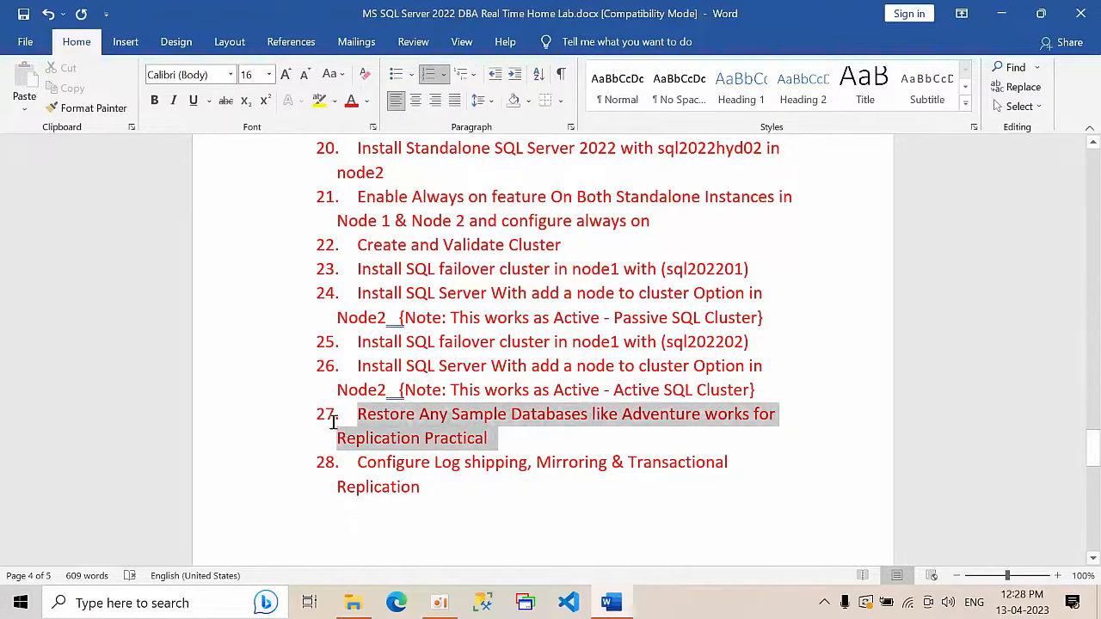
left_click_drag(420, 487, 345, 461)
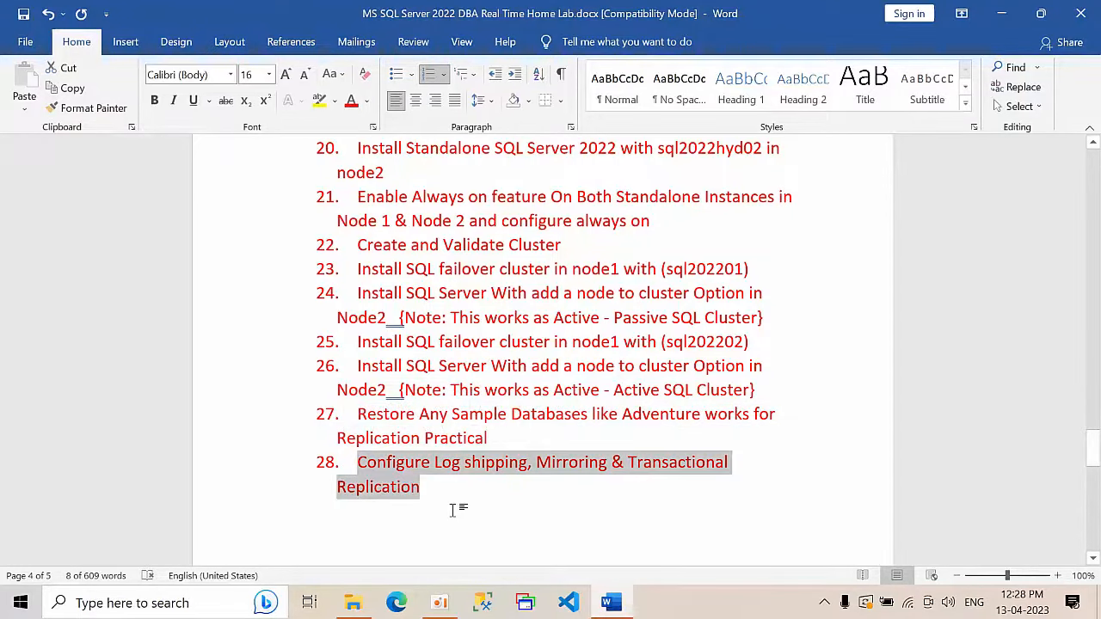
Step: Glance at the closing note, then scroll back up to steps 4–10
scroll(452, 510, "down", 5)
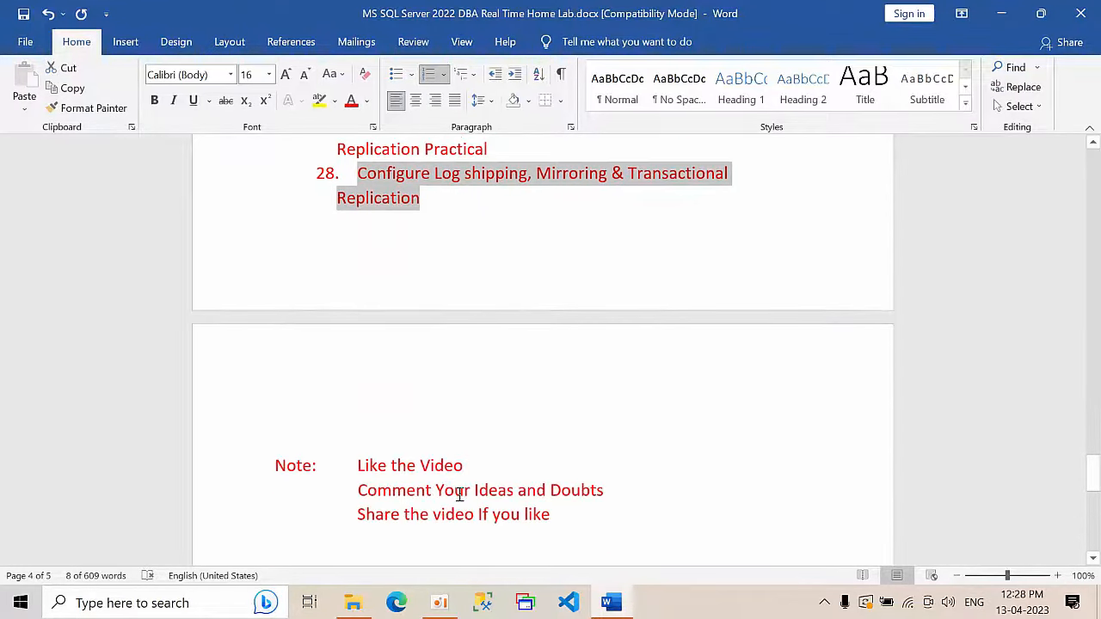
scroll(459, 495, "up", 10)
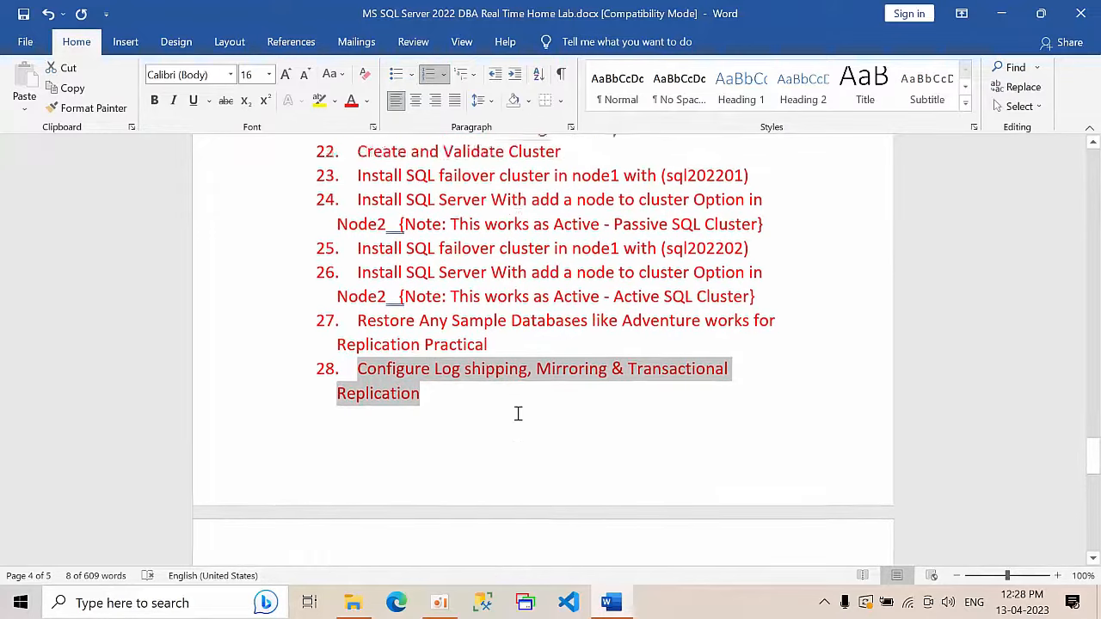
scroll(518, 416, "up", 4)
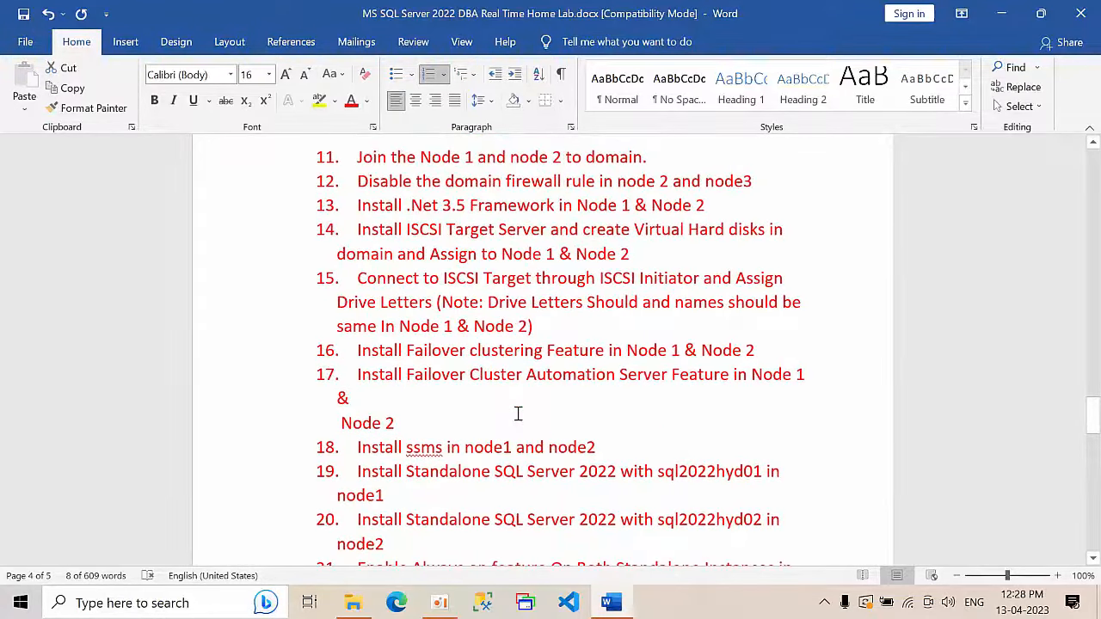
scroll(519, 414, "up", 6)
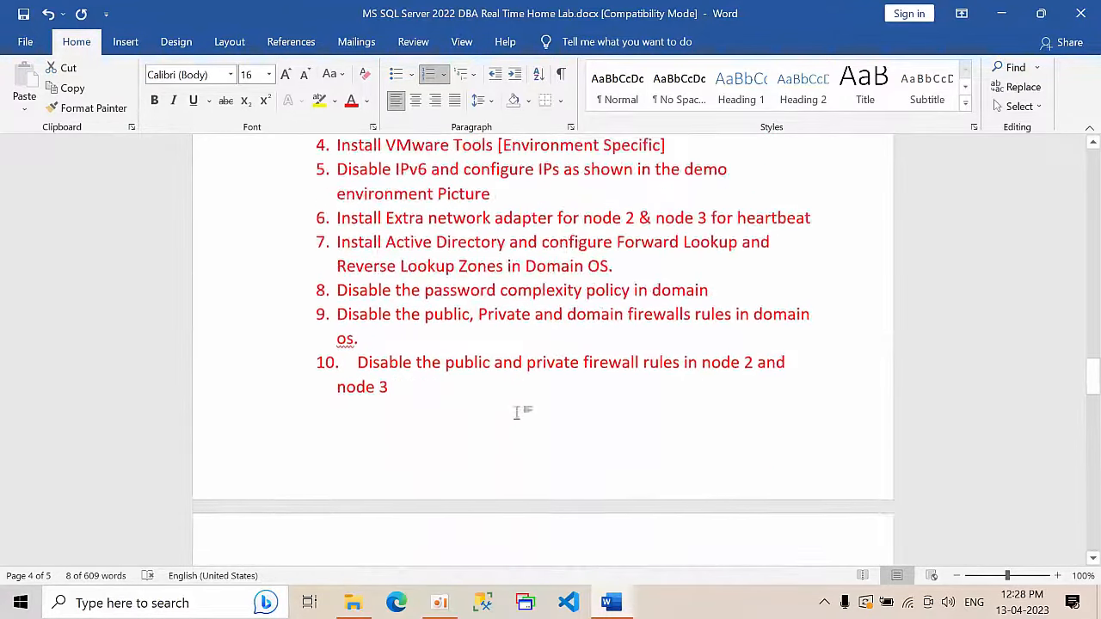
Step: Close the Word lab document and open Enable VT x in BIOS.jpg from the Files folder
left_click(1067, 9)
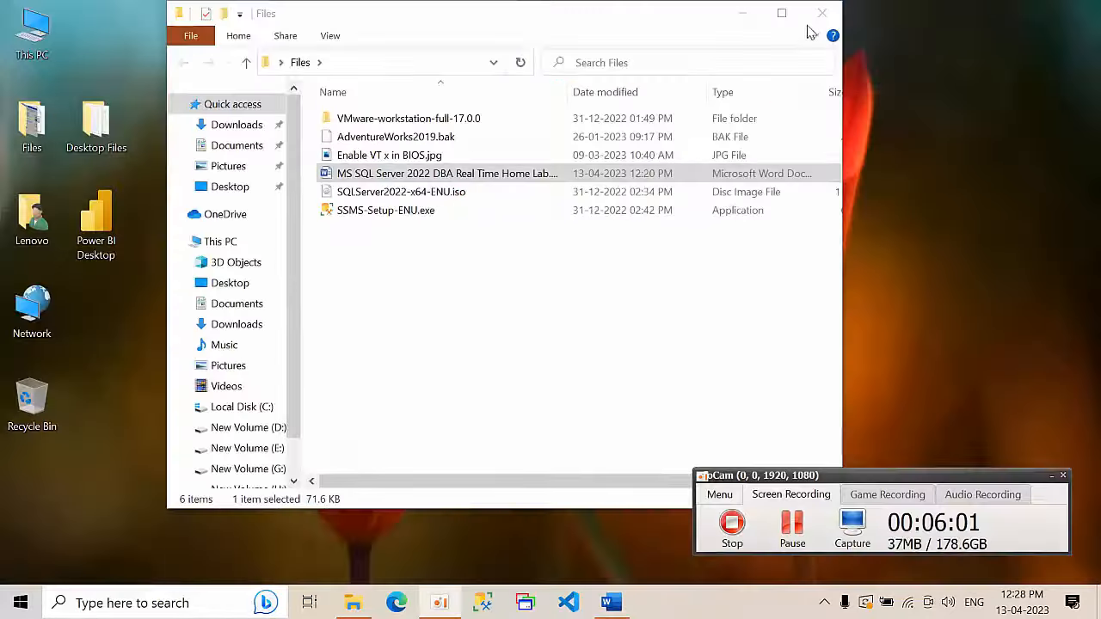
double_click(406, 156)
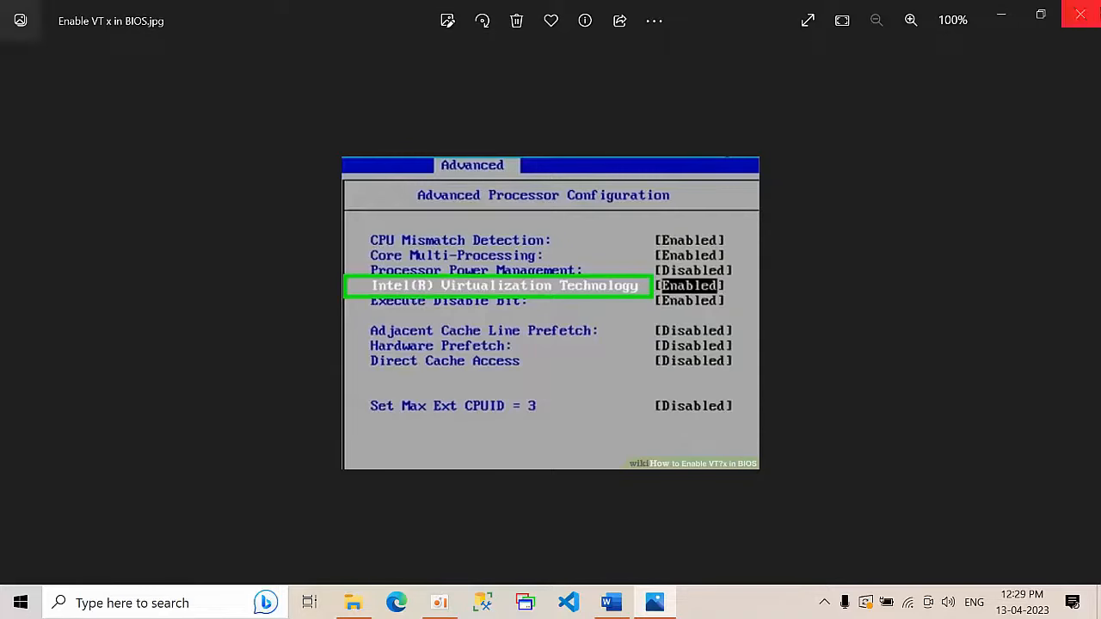
Step: Close the Photos window showing the Enable VT x in BIOS.jpg screenshot
left_click(1080, 14)
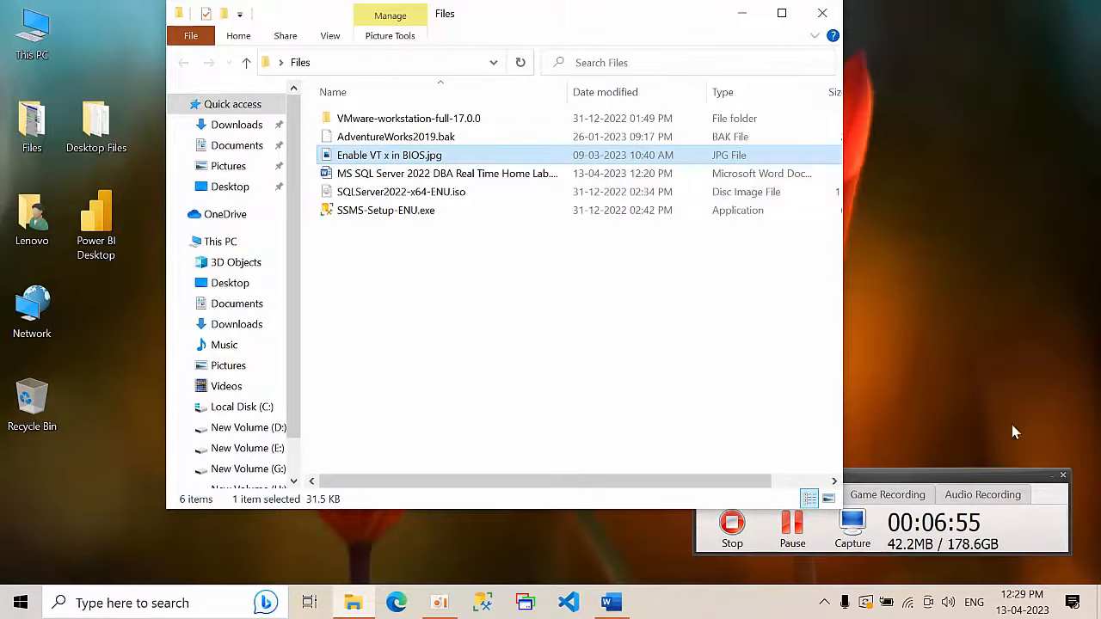
Step: Hide the recorder panel, minimize the Files window and refresh the desktop
left_click(1051, 476)
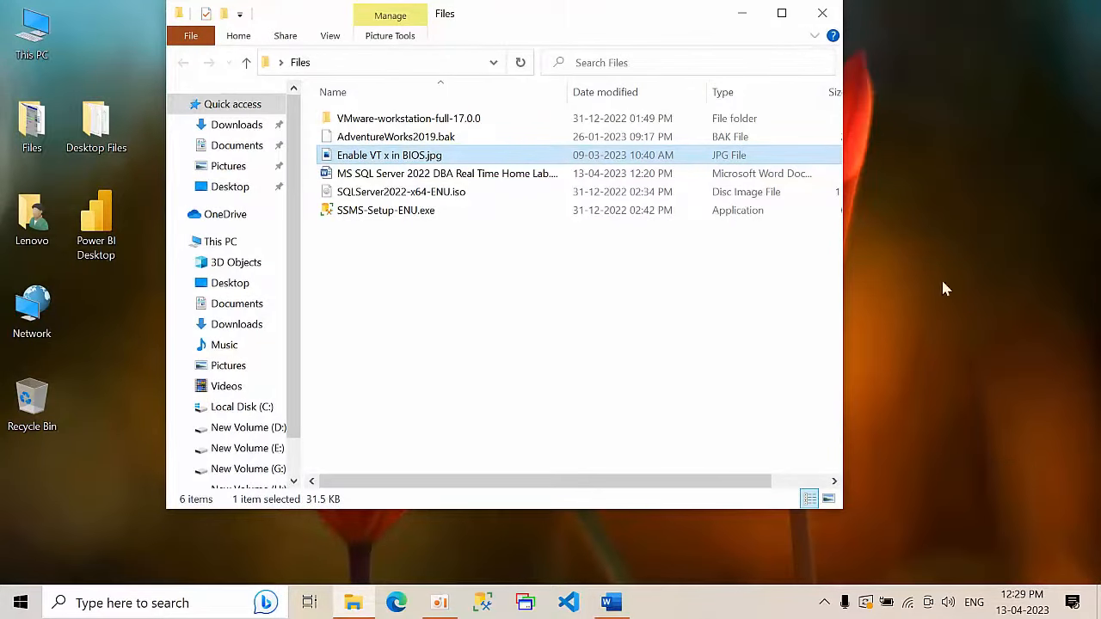
left_click(742, 17)
right_click(798, 228)
left_click(852, 281)
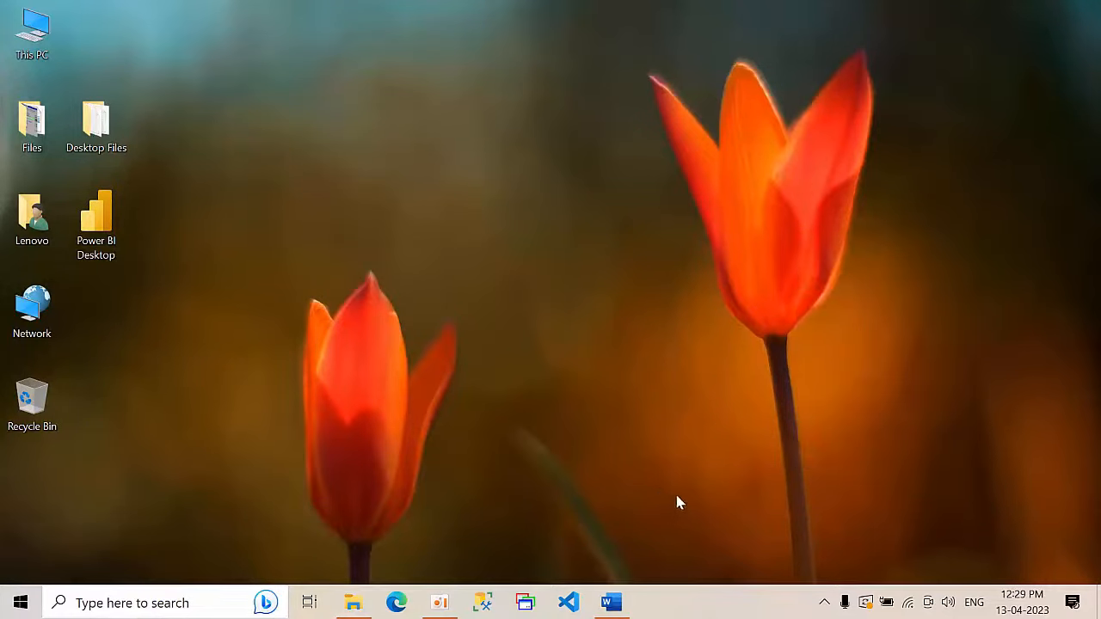
Step: Show Task Manager's Memory page: 32.0 GB installed, 2400 MHz, 2 of 4 slots used
right_click(727, 610)
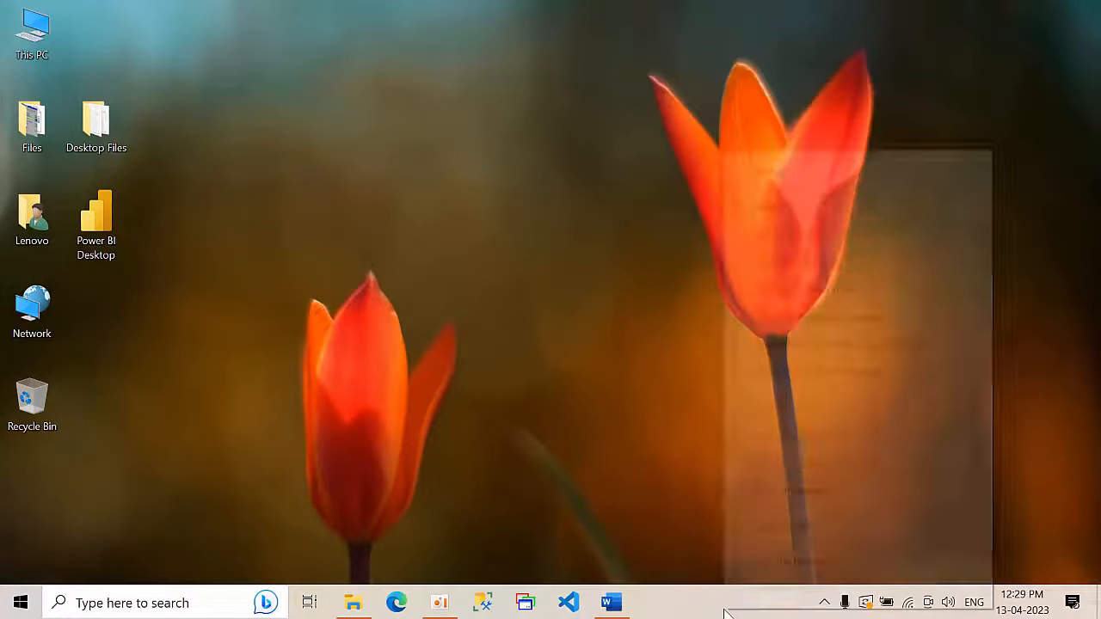
left_click(784, 526)
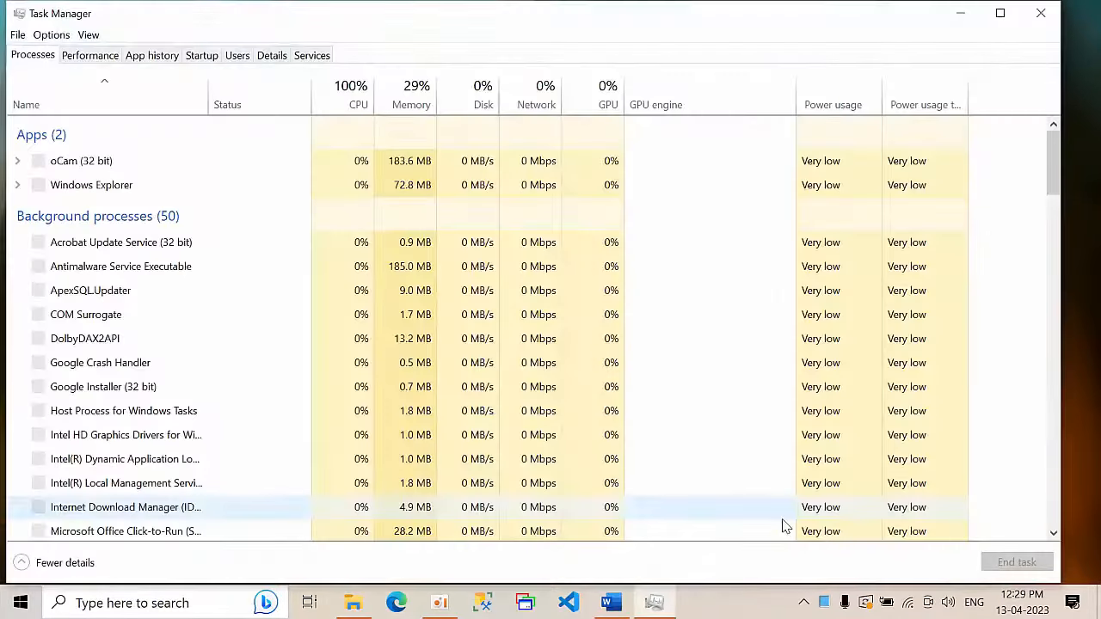
left_click(102, 56)
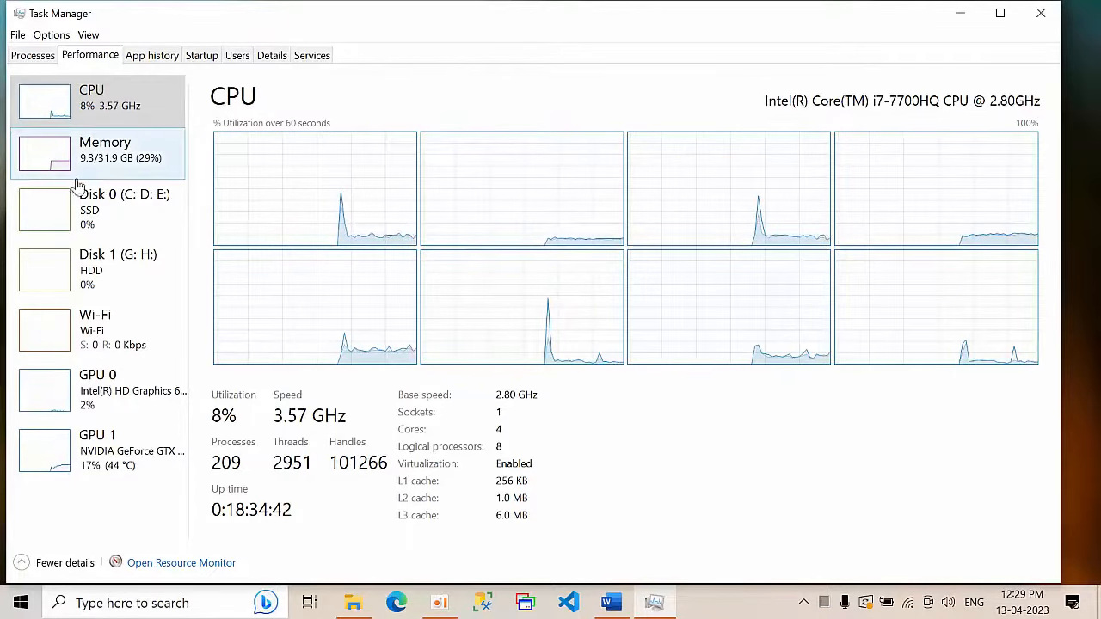
left_click(113, 167)
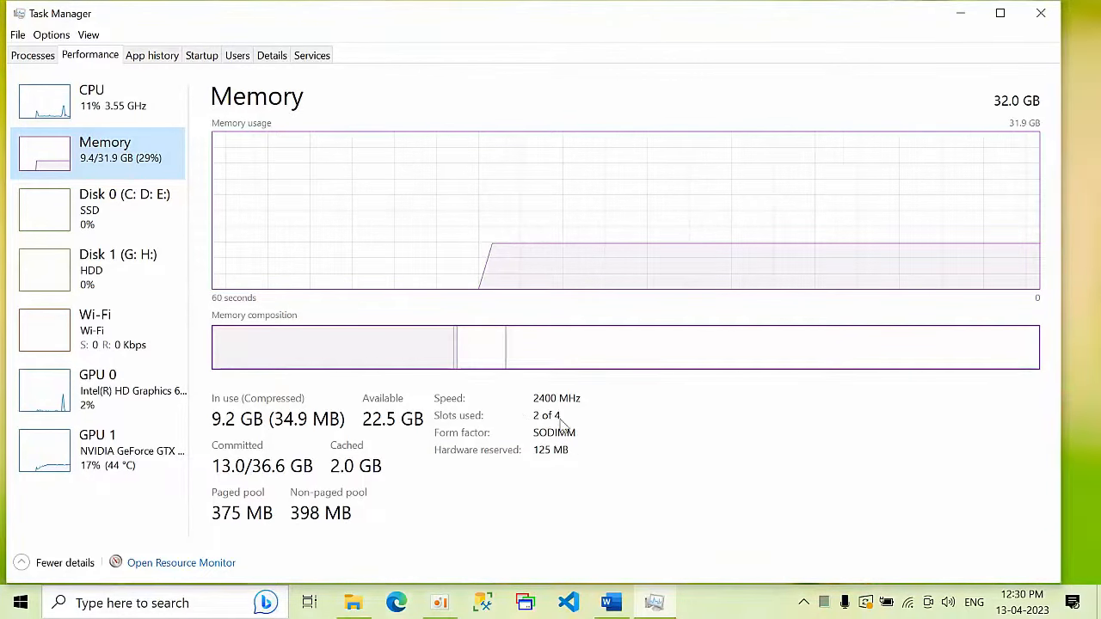
Step: Review the Disk 0, Disk 1, GPU 0 and GPU 1 pages, then close Task Manager
left_click(70, 207)
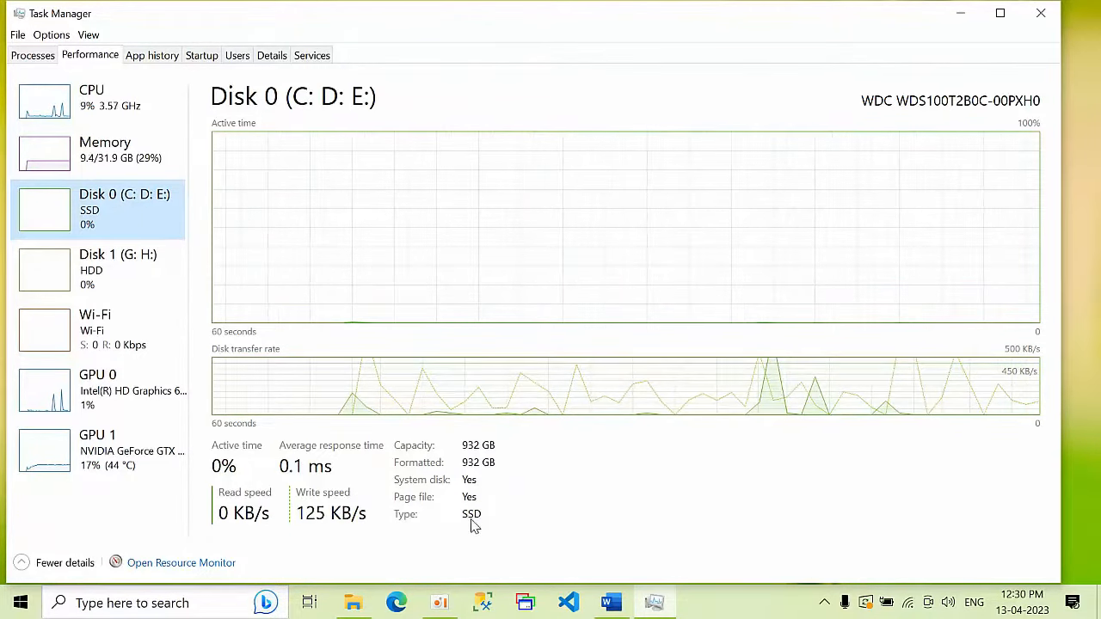
left_click(138, 263)
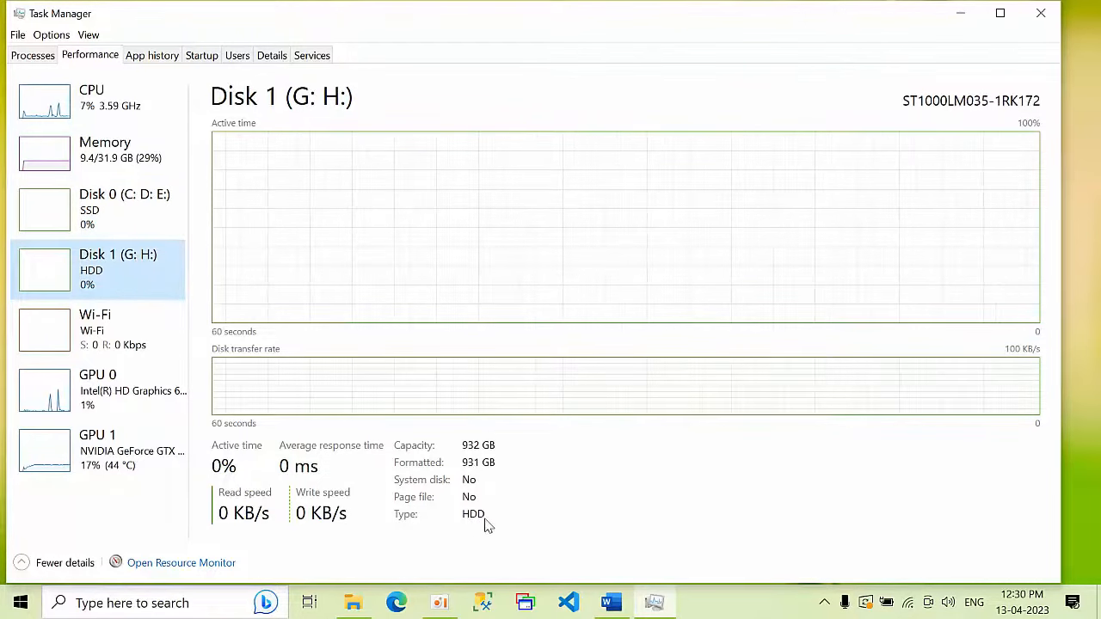
left_click(140, 403)
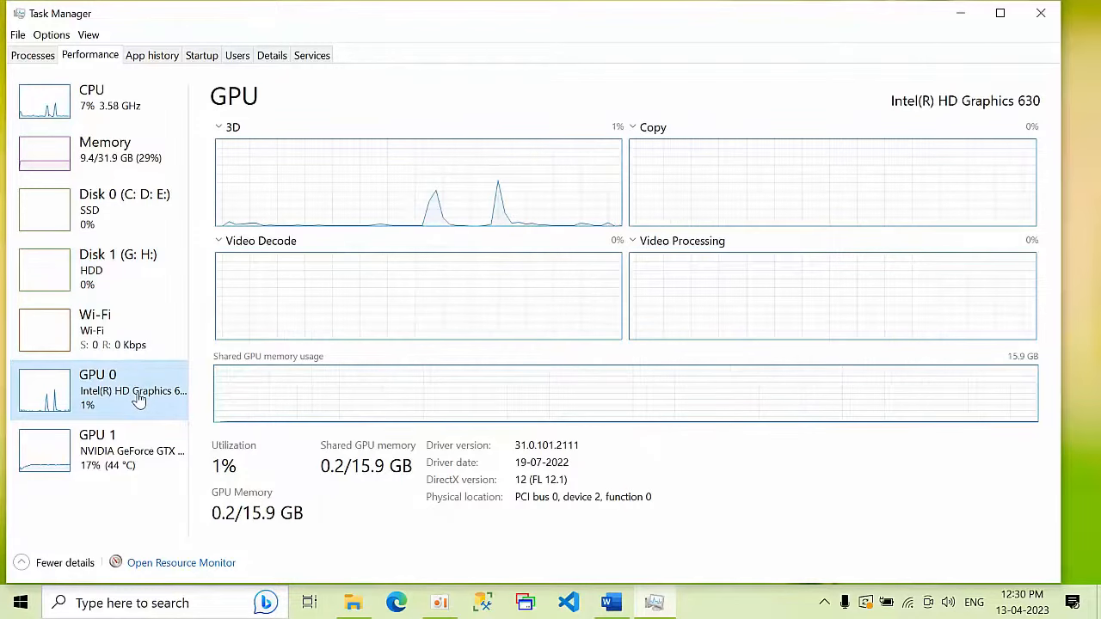
left_click(129, 469)
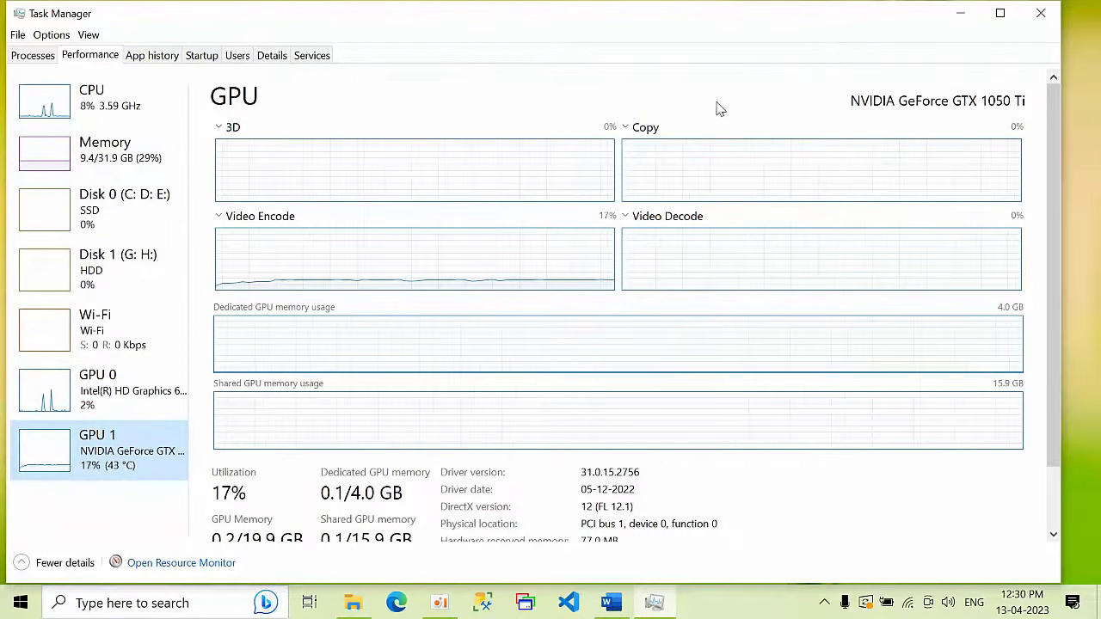
left_click(1041, 15)
right_click(759, 107)
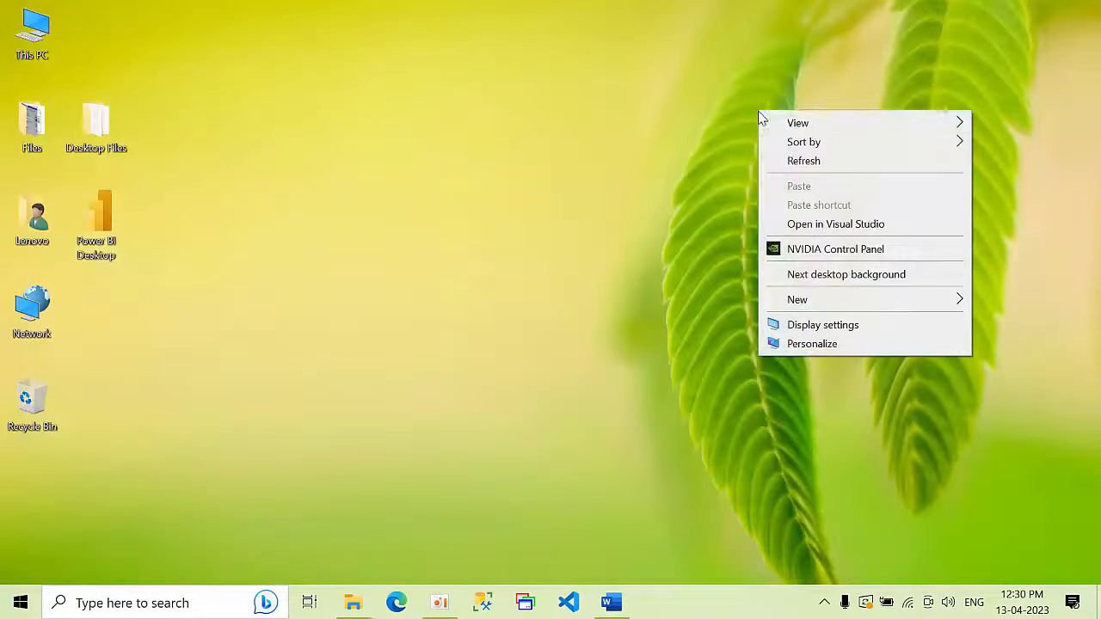
Step: Refresh the desktop several times
left_click(799, 162)
right_click(626, 130)
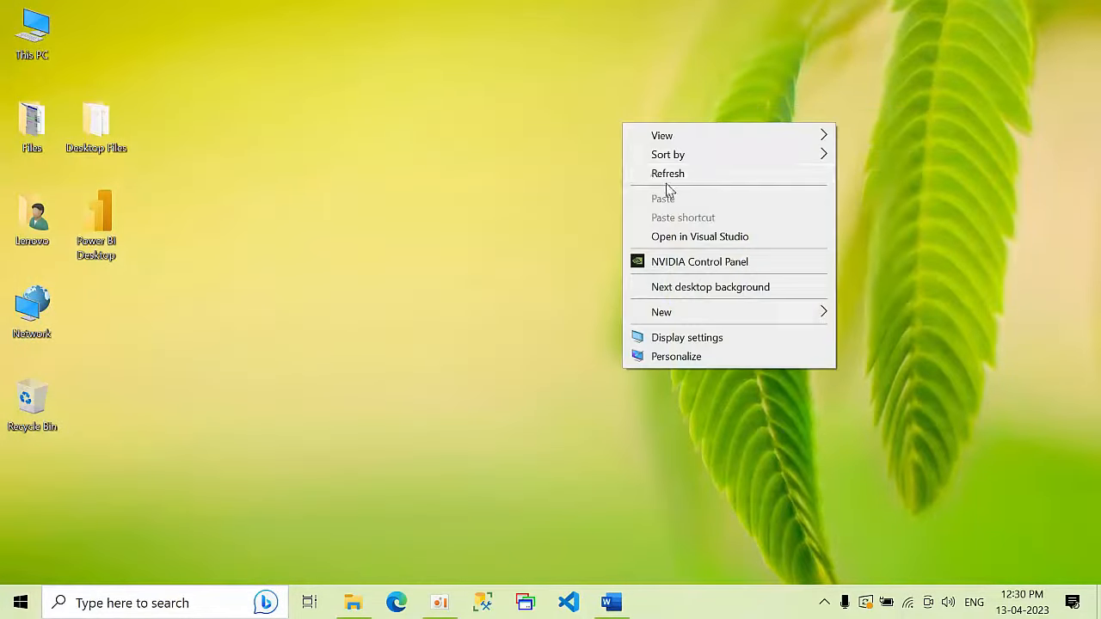
left_click(672, 178)
right_click(580, 143)
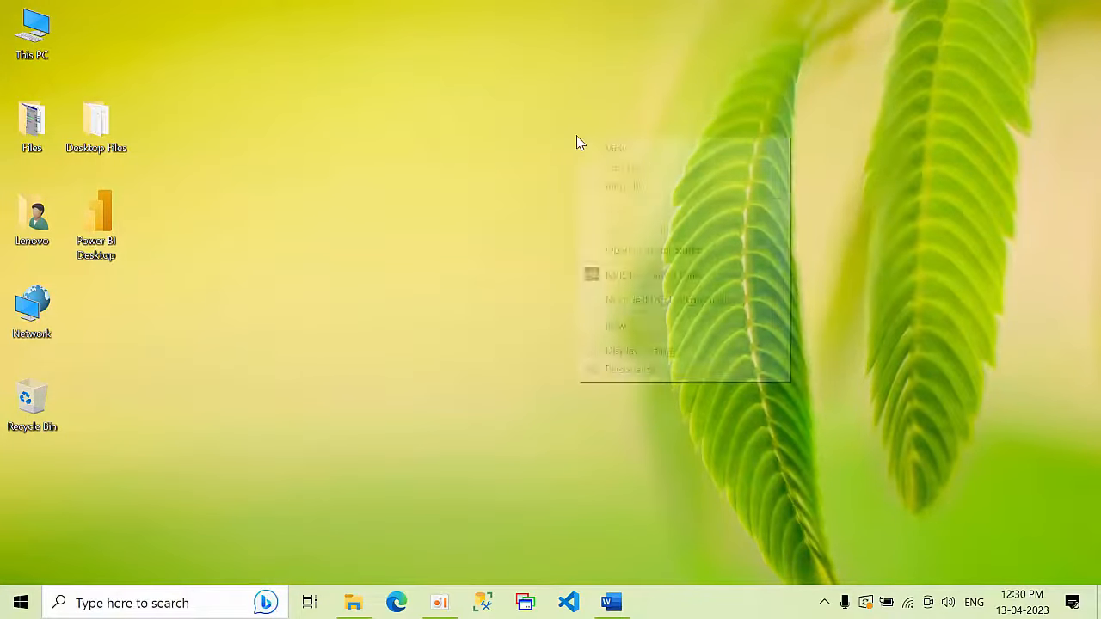
left_click(644, 187)
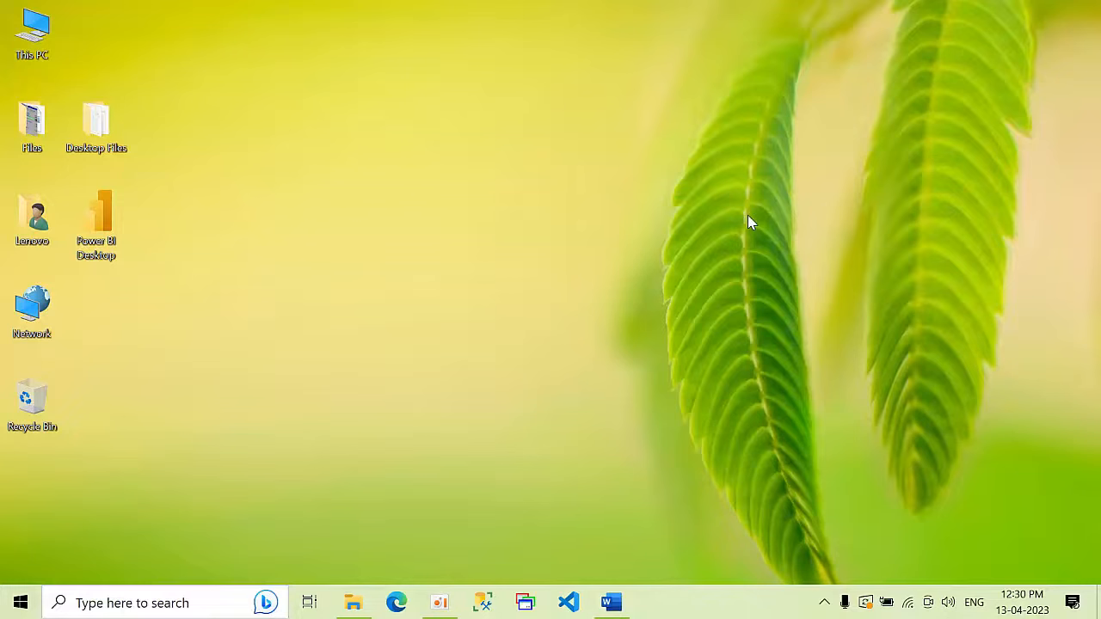
Step: Run the VMware-workstation-full-17.0.0 installer as administrator and minimize the Files window
double_click(18, 118)
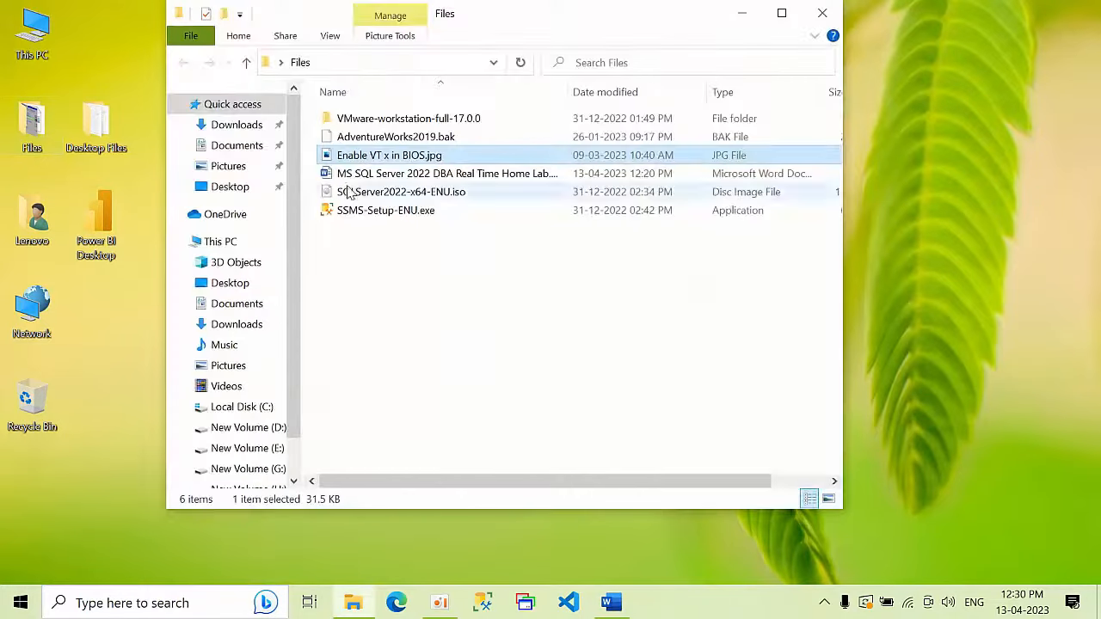
double_click(408, 121)
left_click(401, 139)
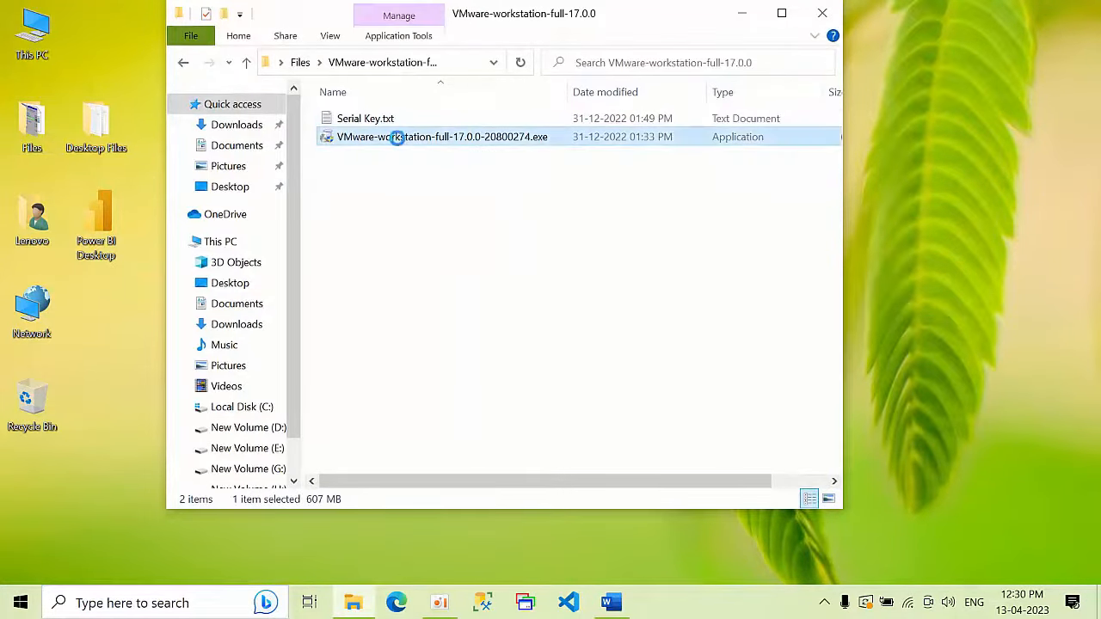
right_click(399, 142)
left_click(468, 49)
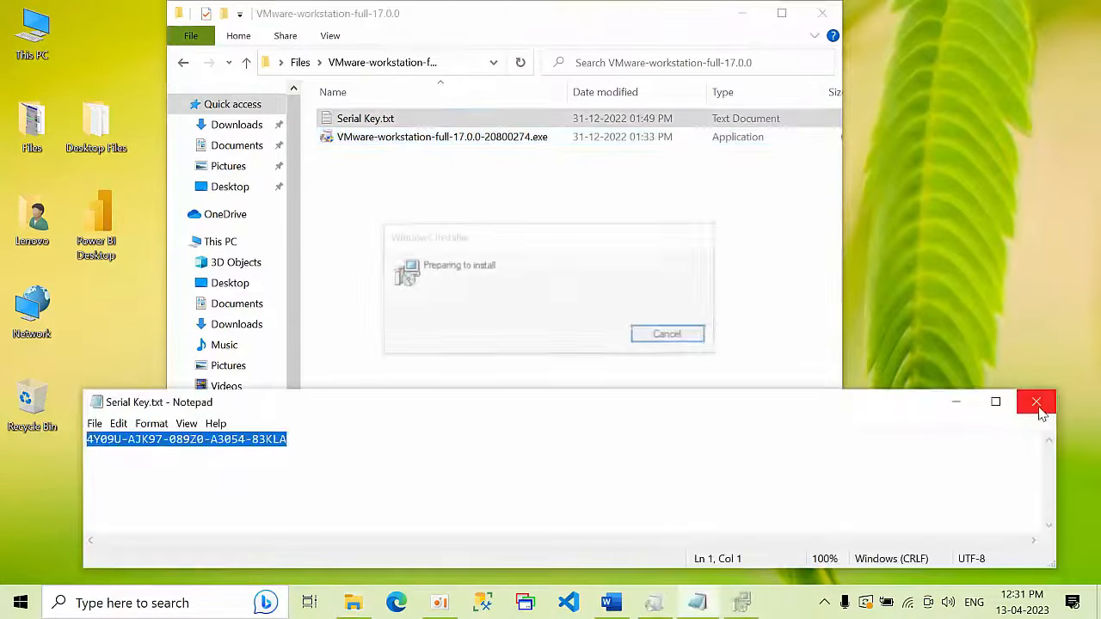
left_click(1037, 401)
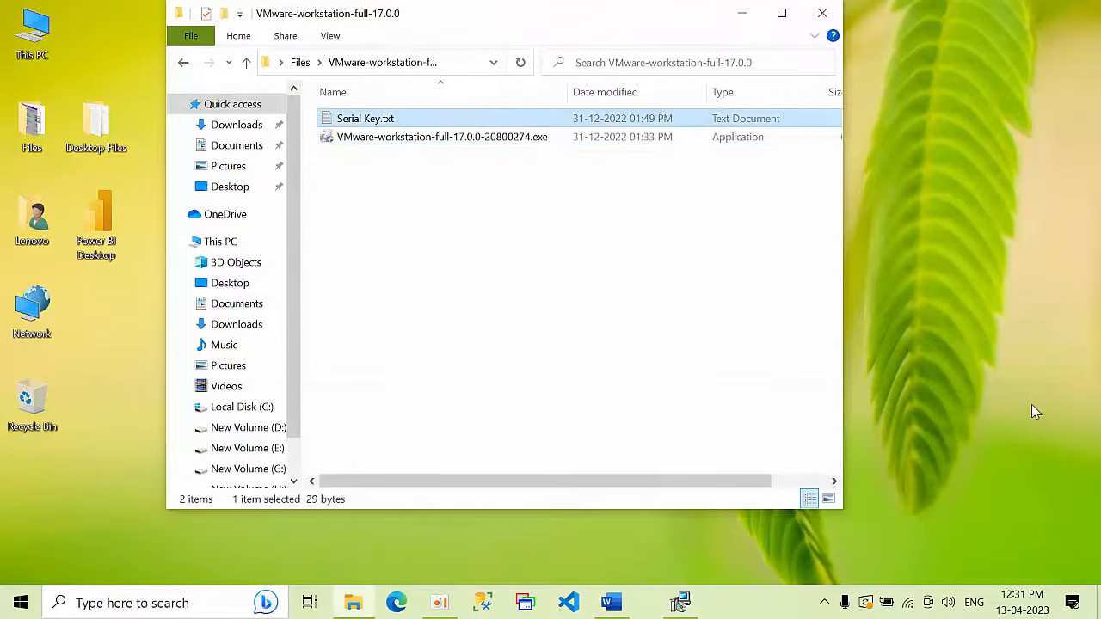
left_click(740, 13)
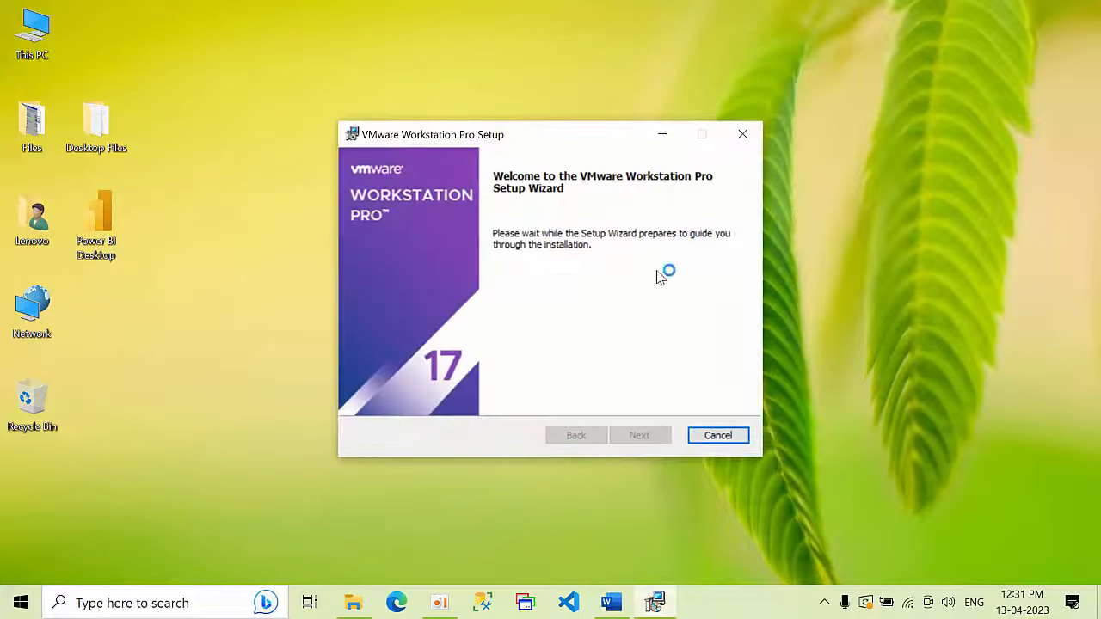
Step: Accept the EULA, keep default location and shortcuts, disable update checks and CEIP, and install
left_click(643, 436)
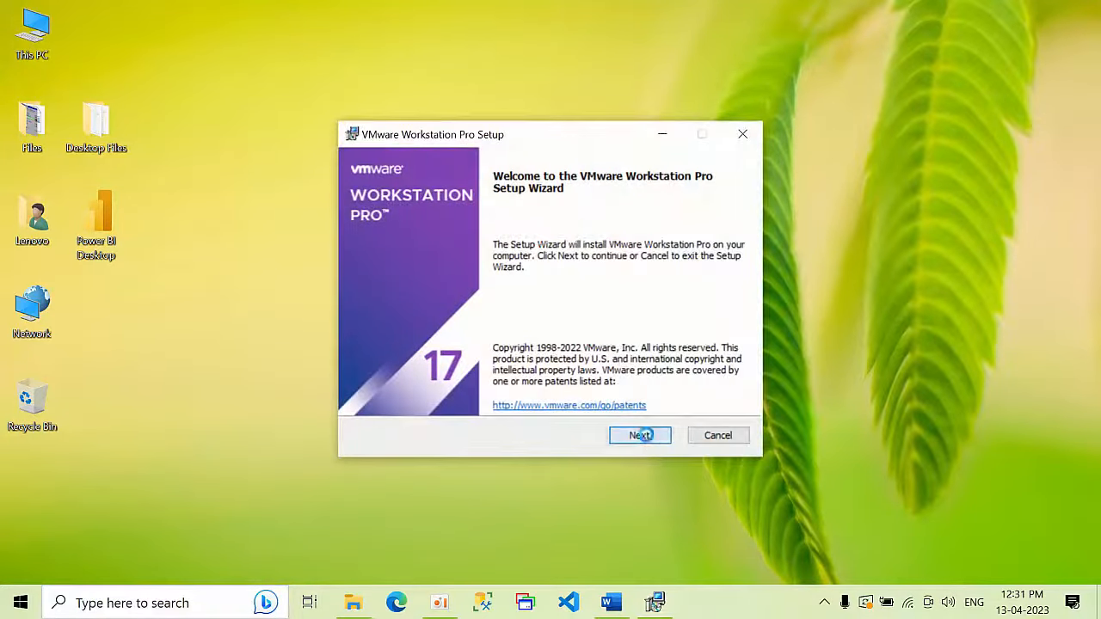
left_click(455, 396)
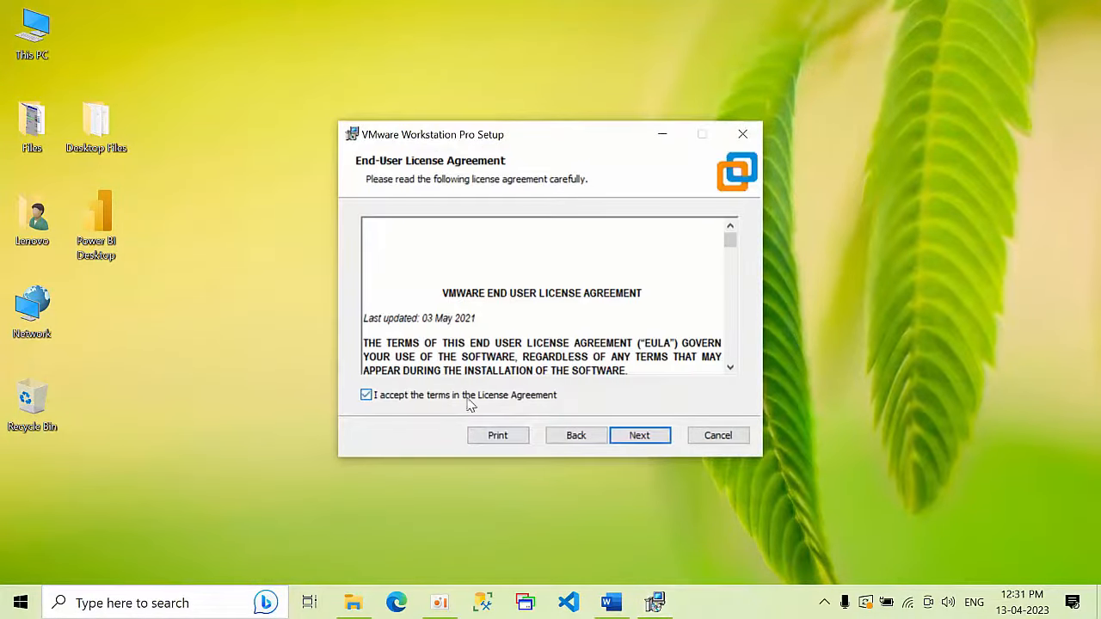
left_click(640, 436)
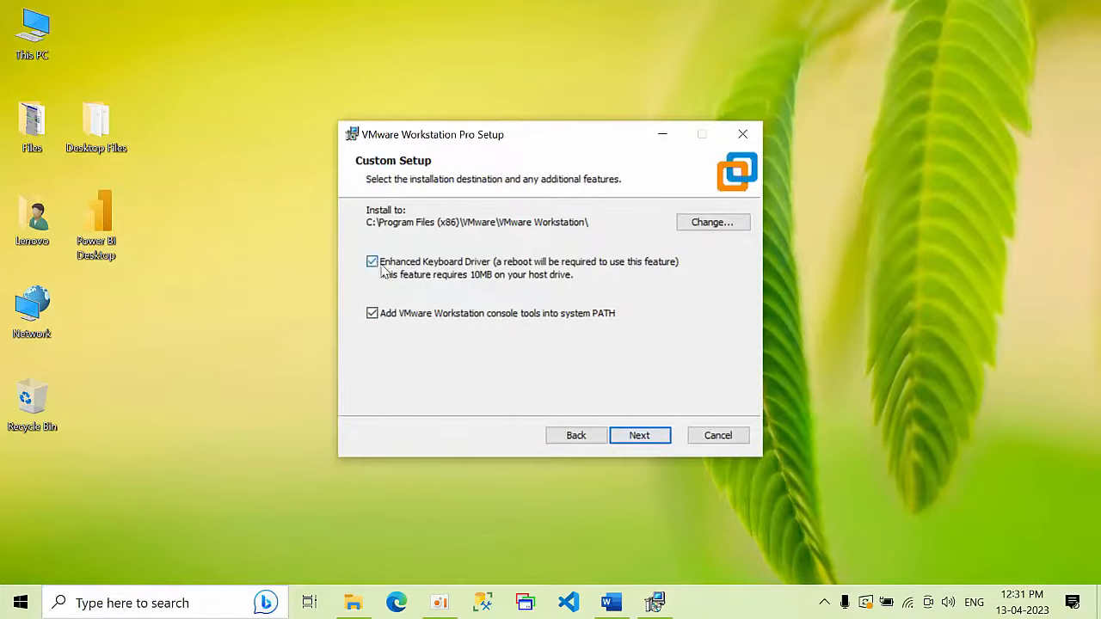
left_click(637, 436)
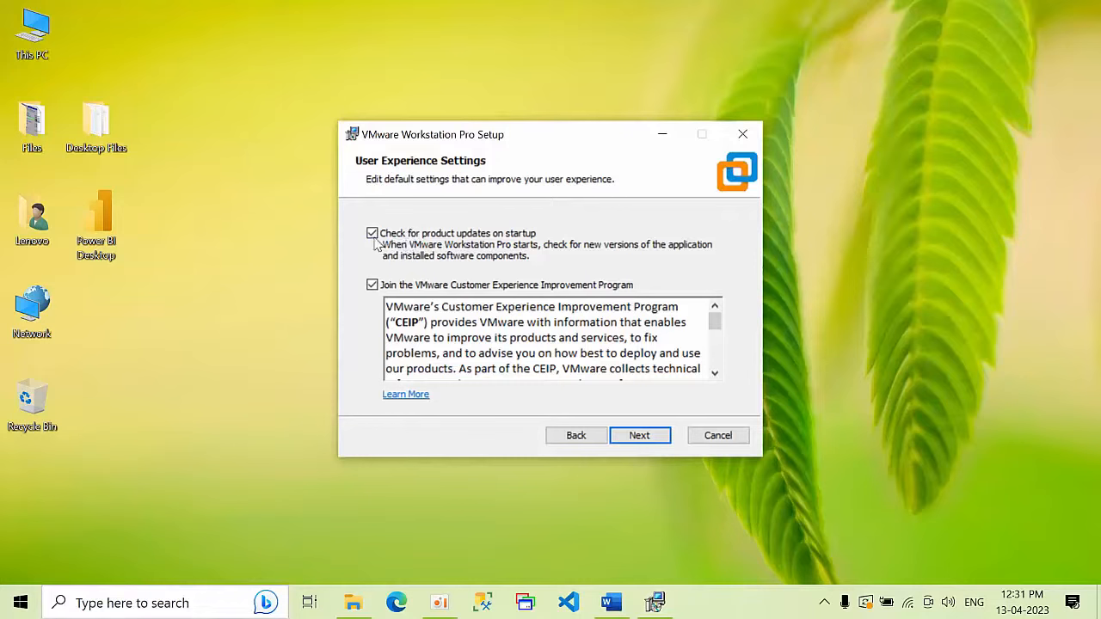
left_click(373, 235)
left_click(373, 287)
left_click(641, 437)
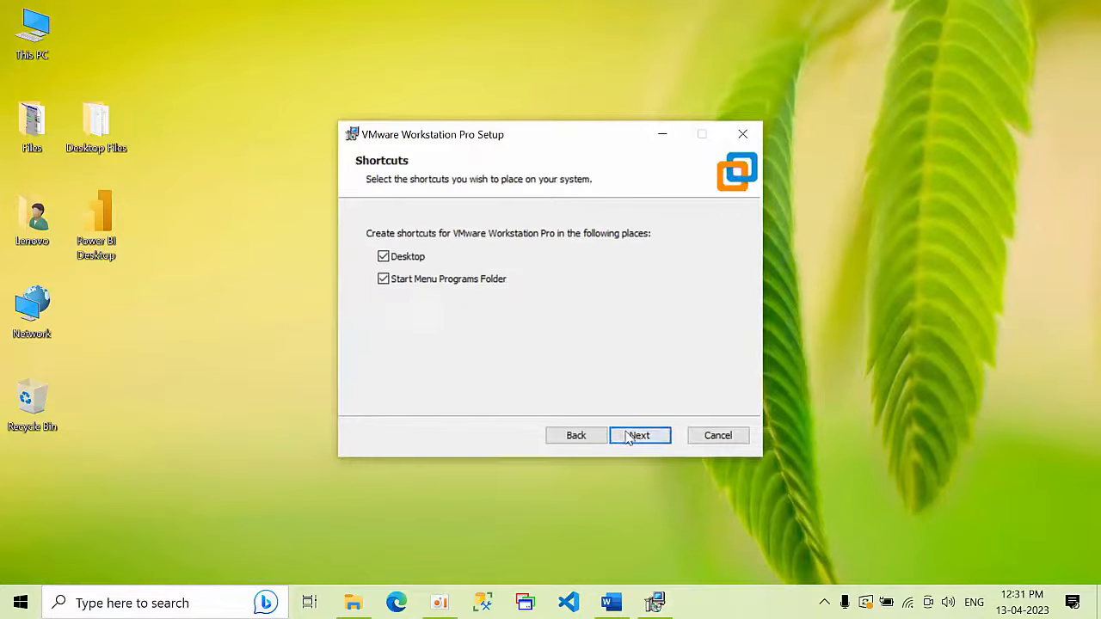
left_click(637, 436)
left_click(634, 438)
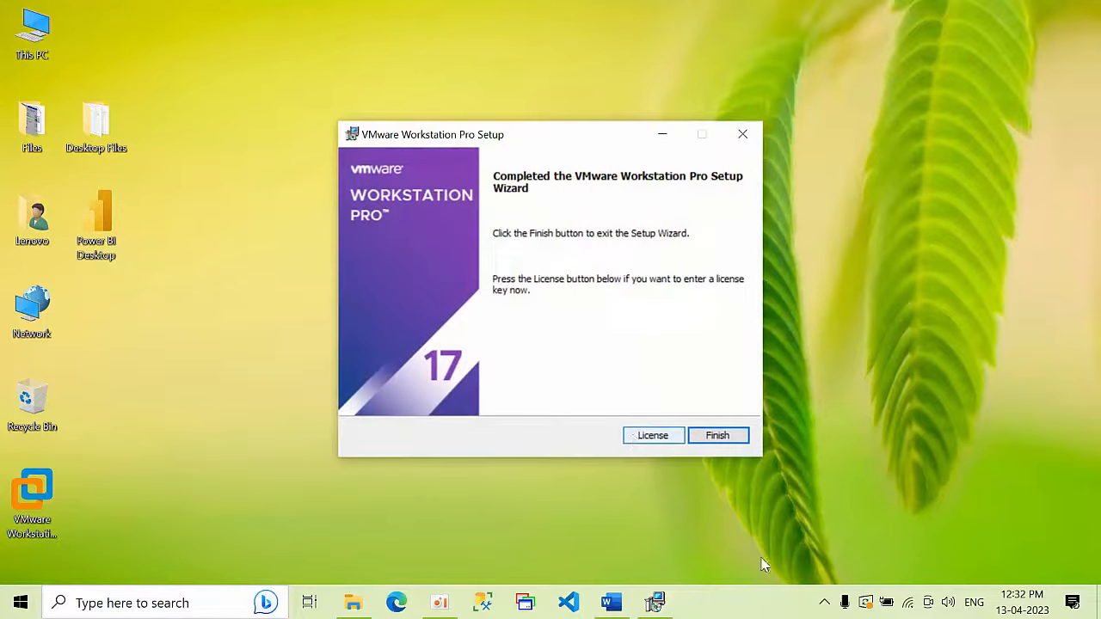
Step: Paste the license key, finish setup and choose to restart later
left_click(653, 435)
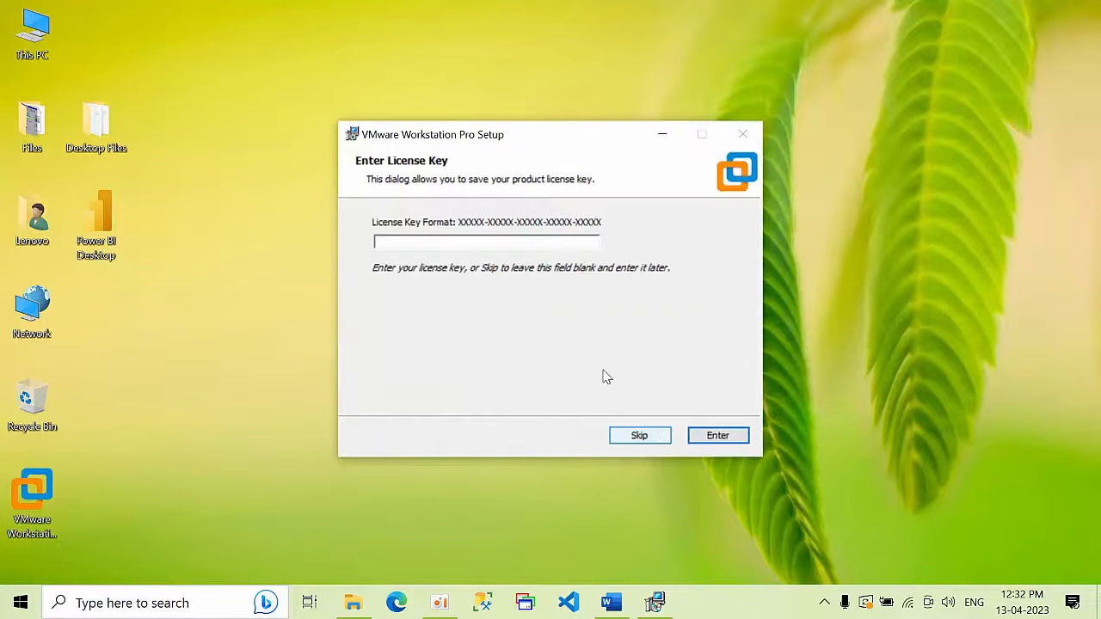
left_click(467, 244)
key("ctrl+v")
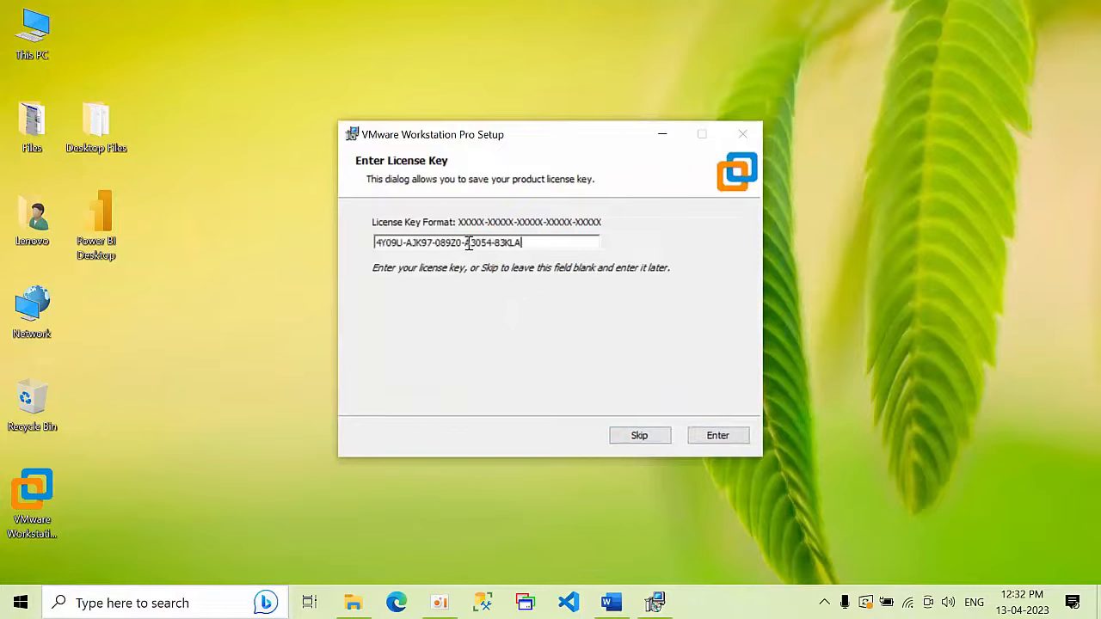
left_click(711, 440)
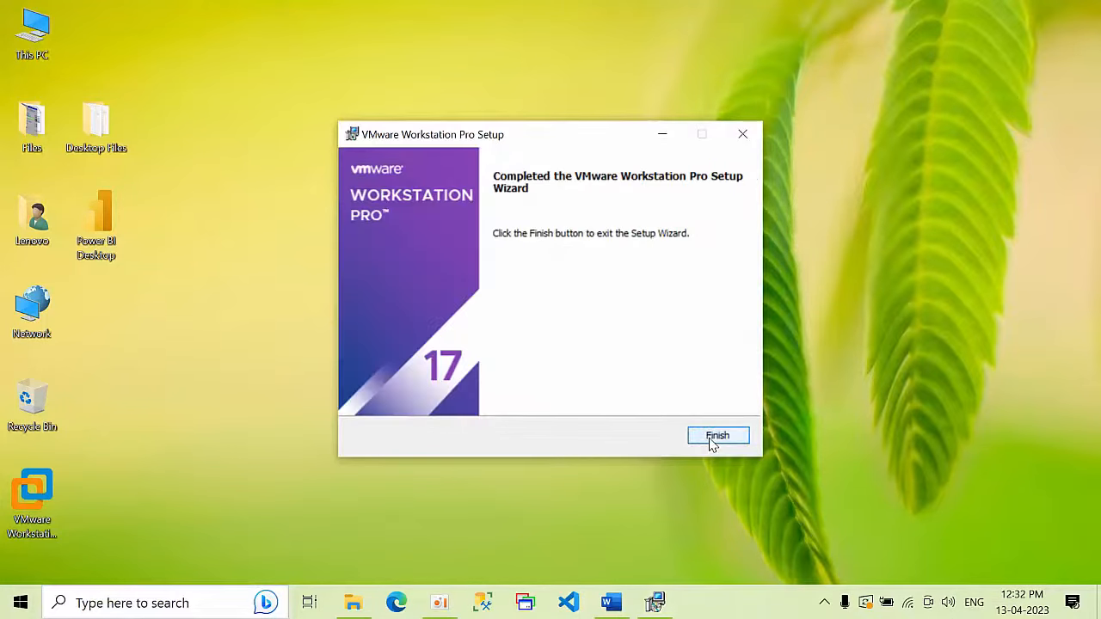
left_click(711, 441)
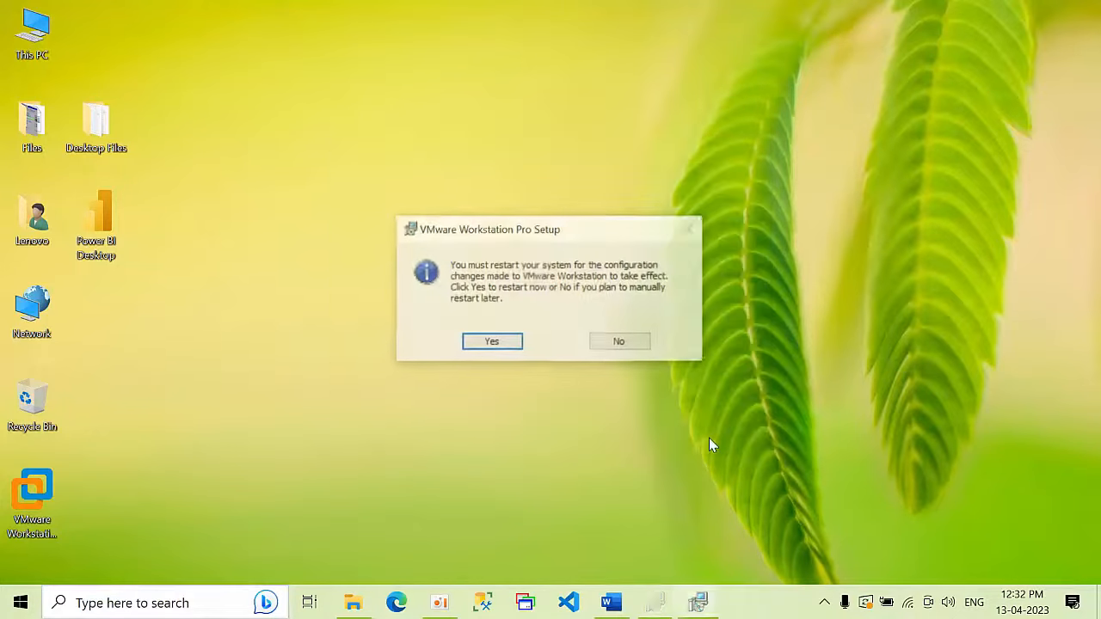
left_click(636, 348)
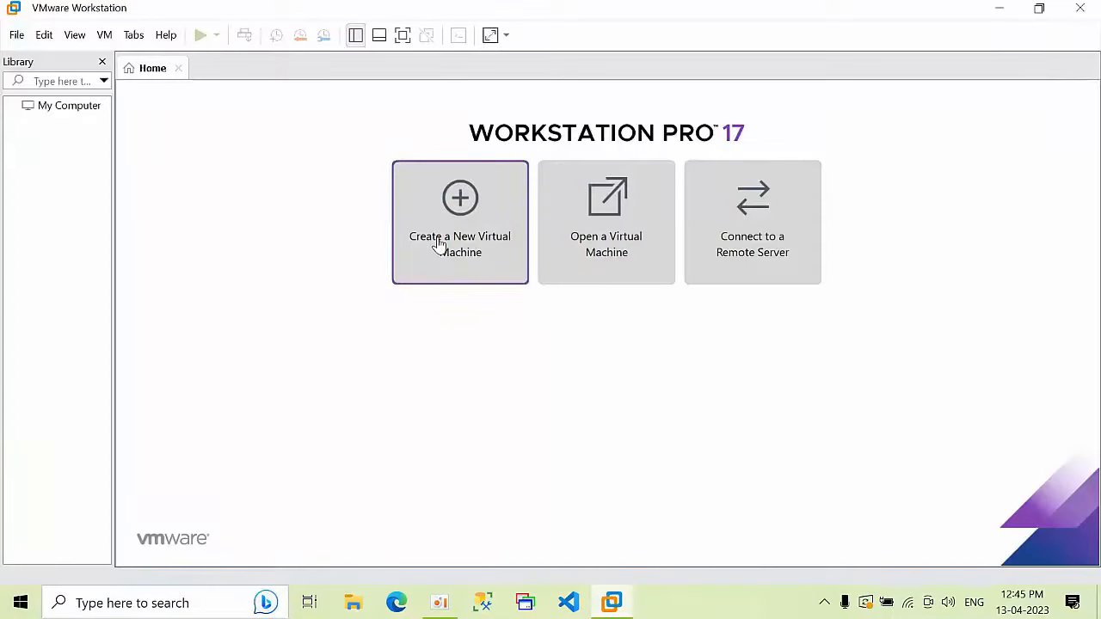
Step: Start a Custom new VM with Workstation 17.x compatibility, choosing to install the OS later
left_click(439, 245)
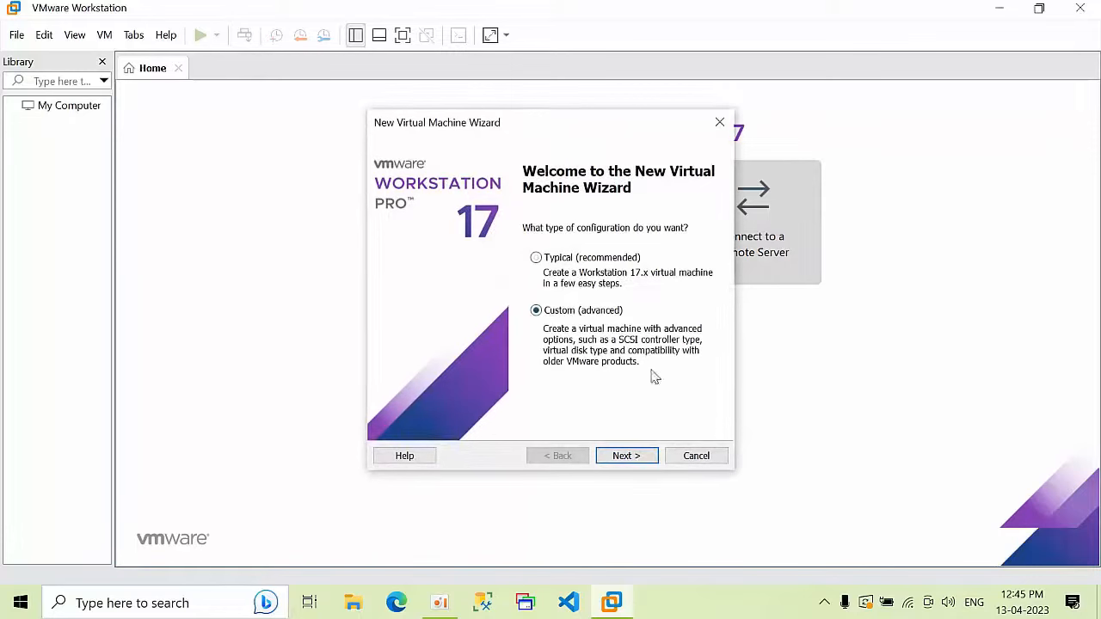
left_click(631, 457)
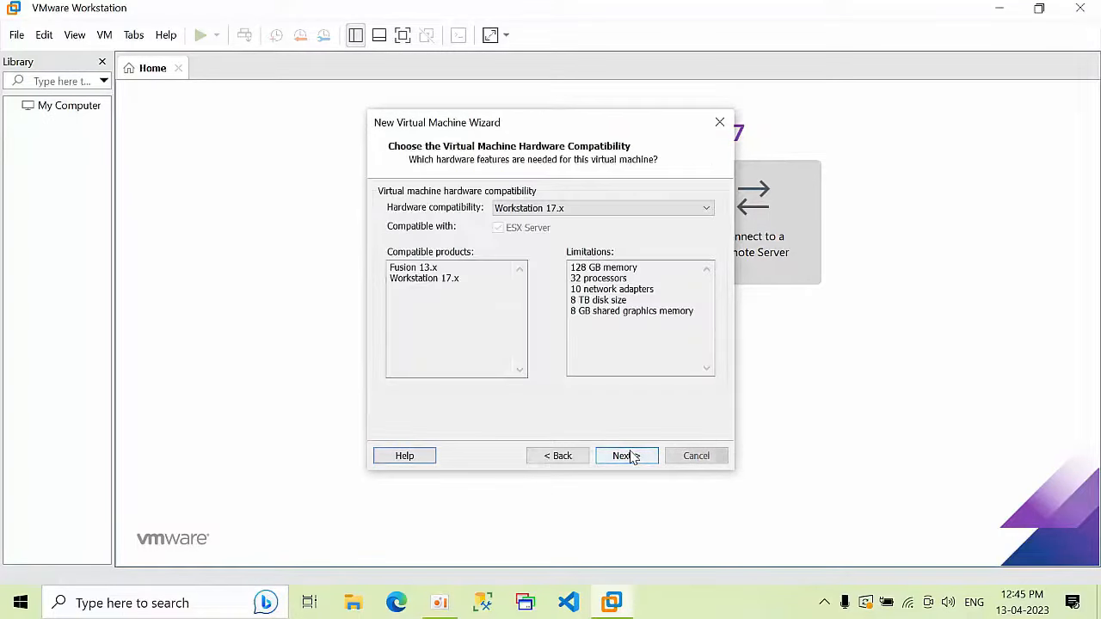
left_click(631, 457)
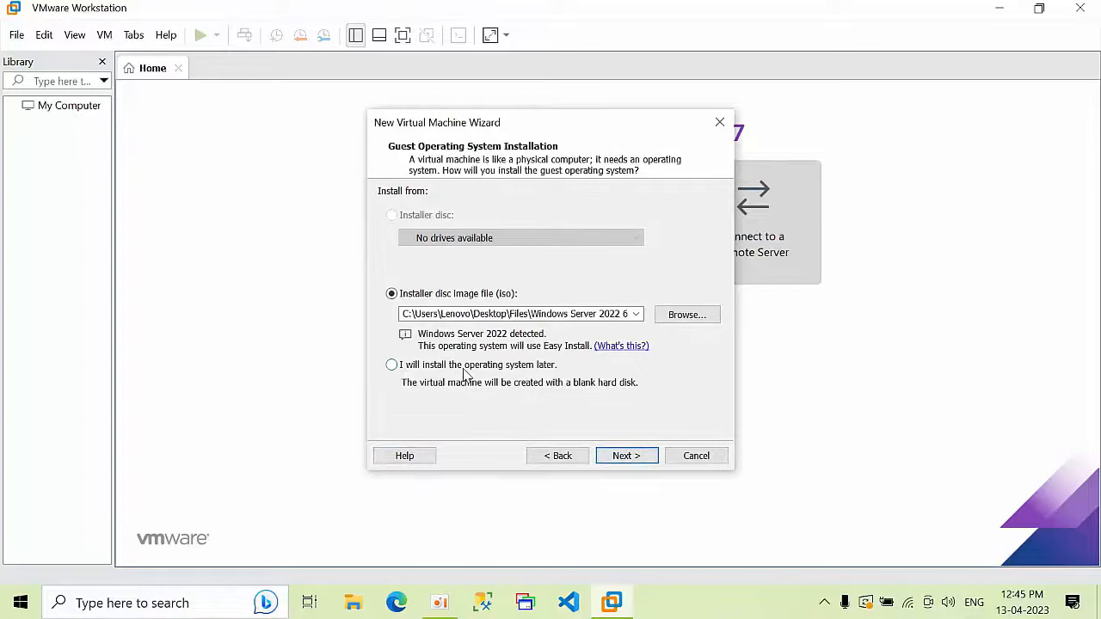
left_click(466, 373)
left_click(634, 455)
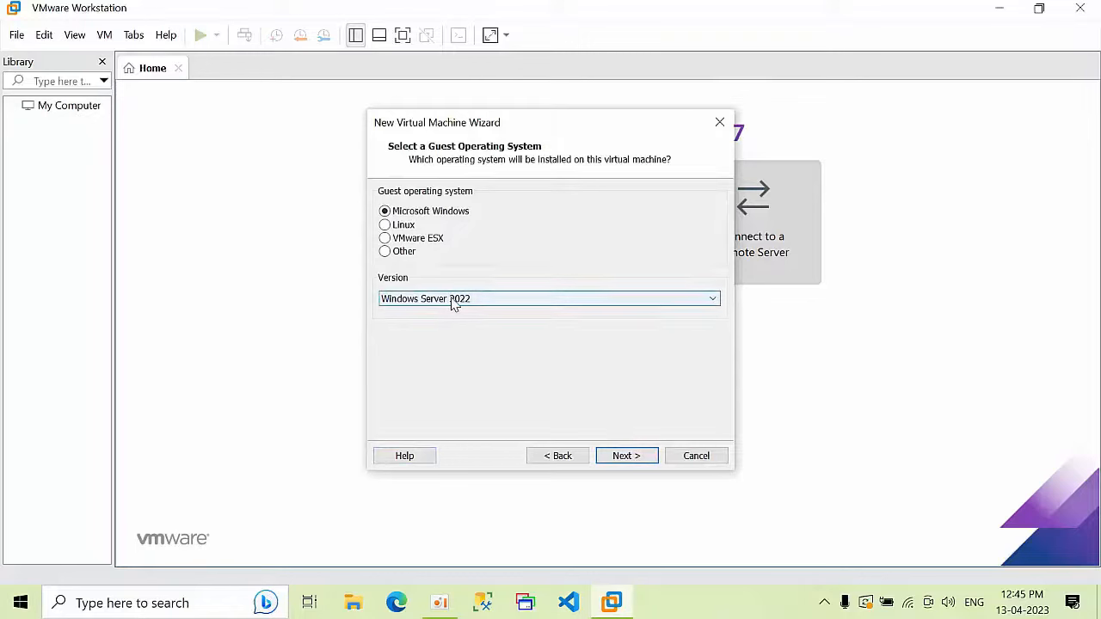
Step: Name the Windows Server 2022 VM 'DC' and store it in a new H:\2022LAB\dc folder
left_click(615, 460)
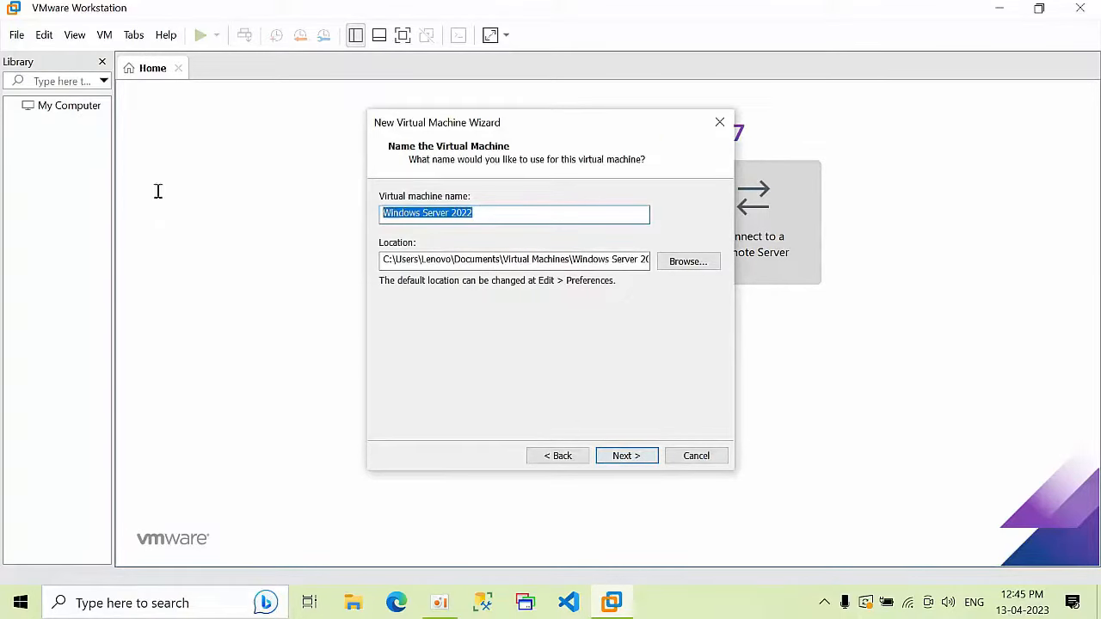
type("DC")
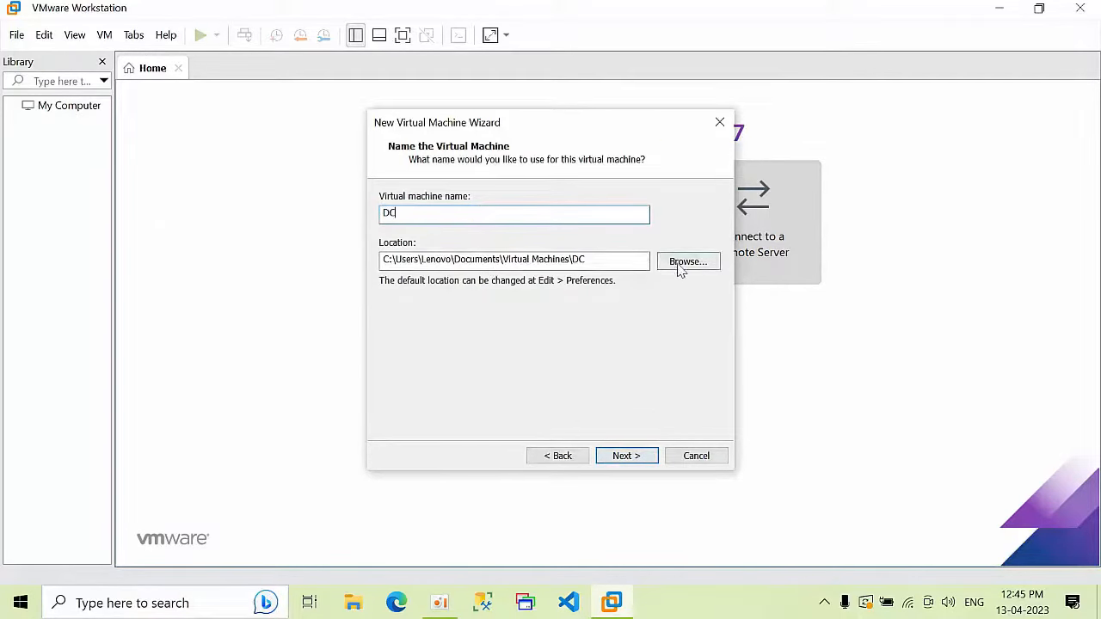
left_click(682, 265)
left_click_drag(663, 273, 666, 329)
double_click(506, 272)
left_click(511, 273)
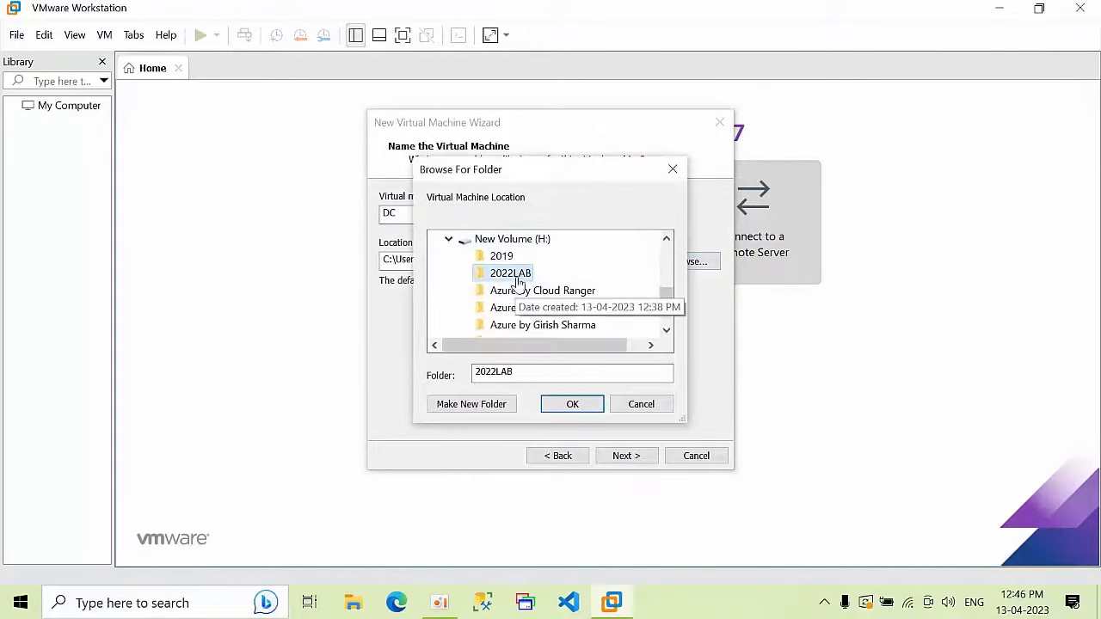
left_click(478, 404)
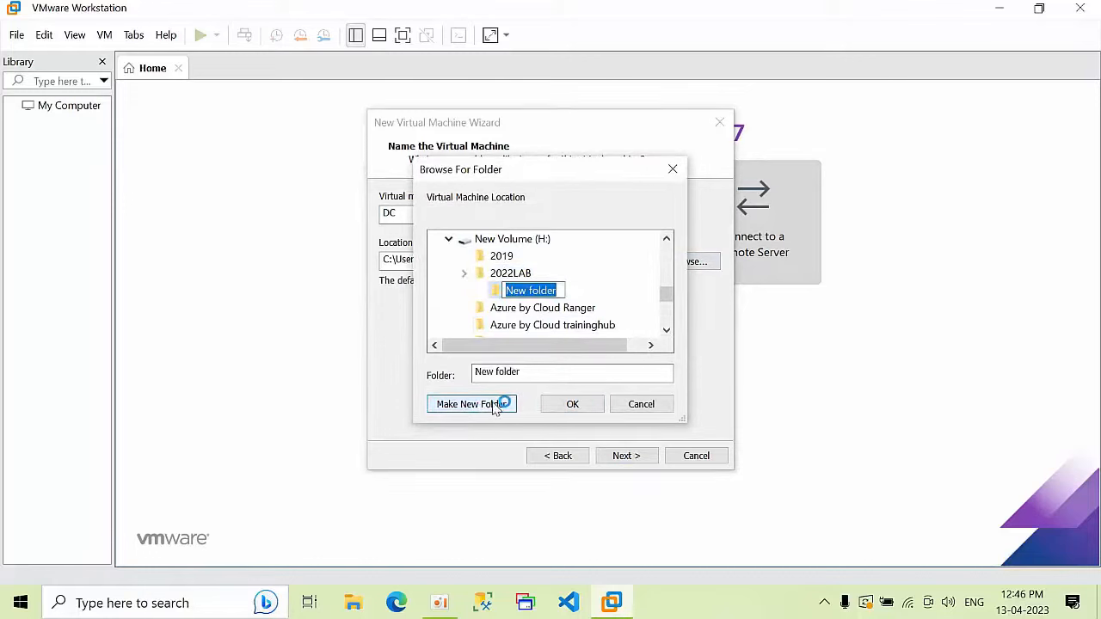
type("dc")
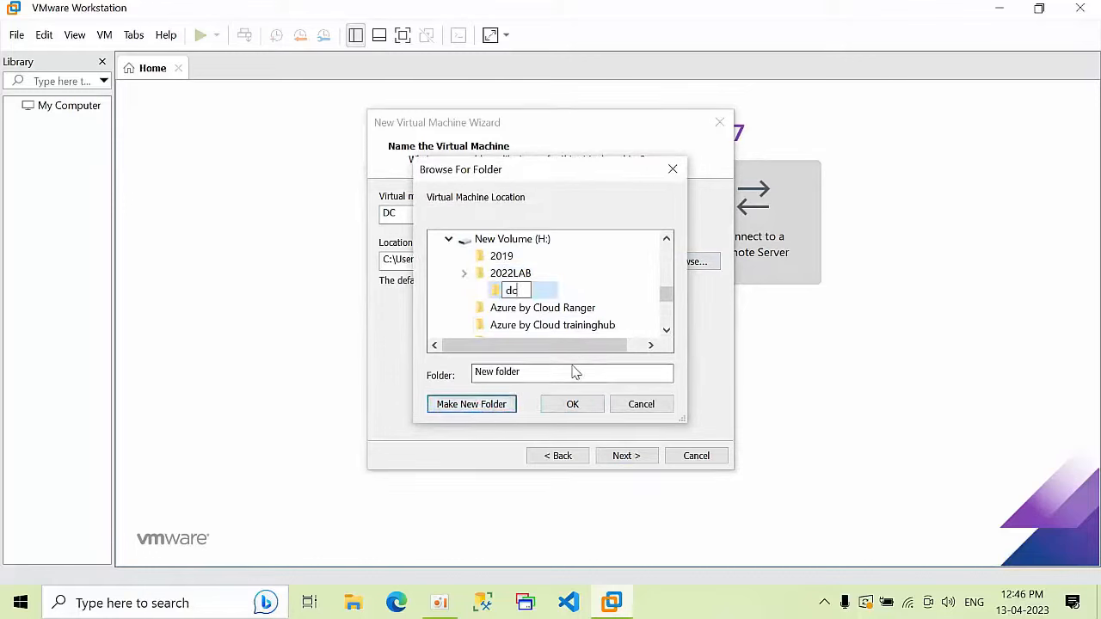
key("BackSpace")
key("BackSpace")
key("Return")
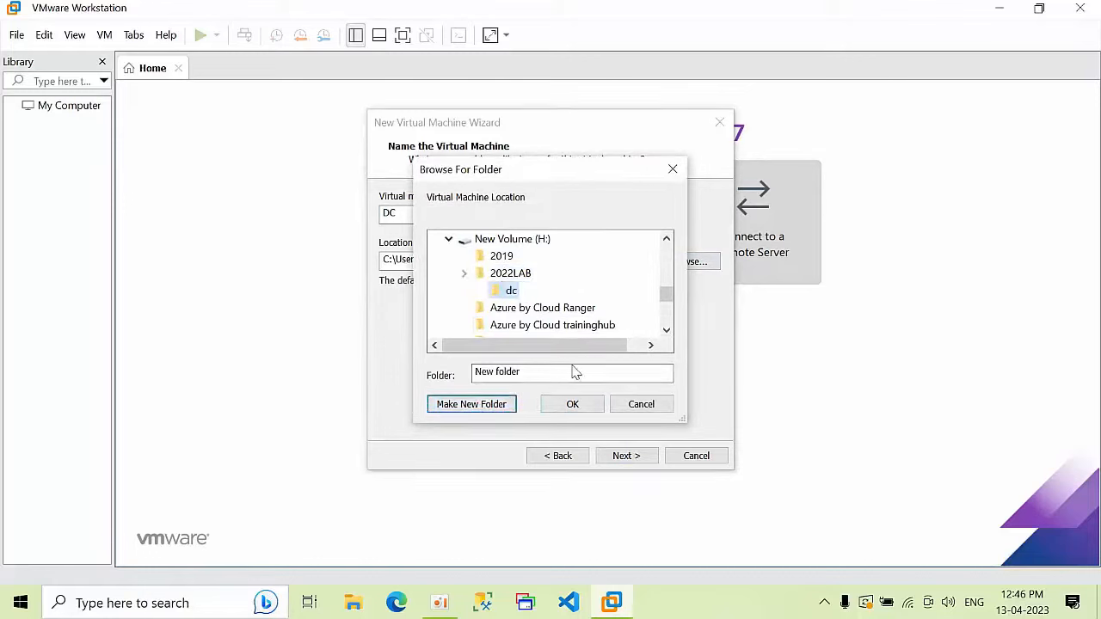
left_click(583, 413)
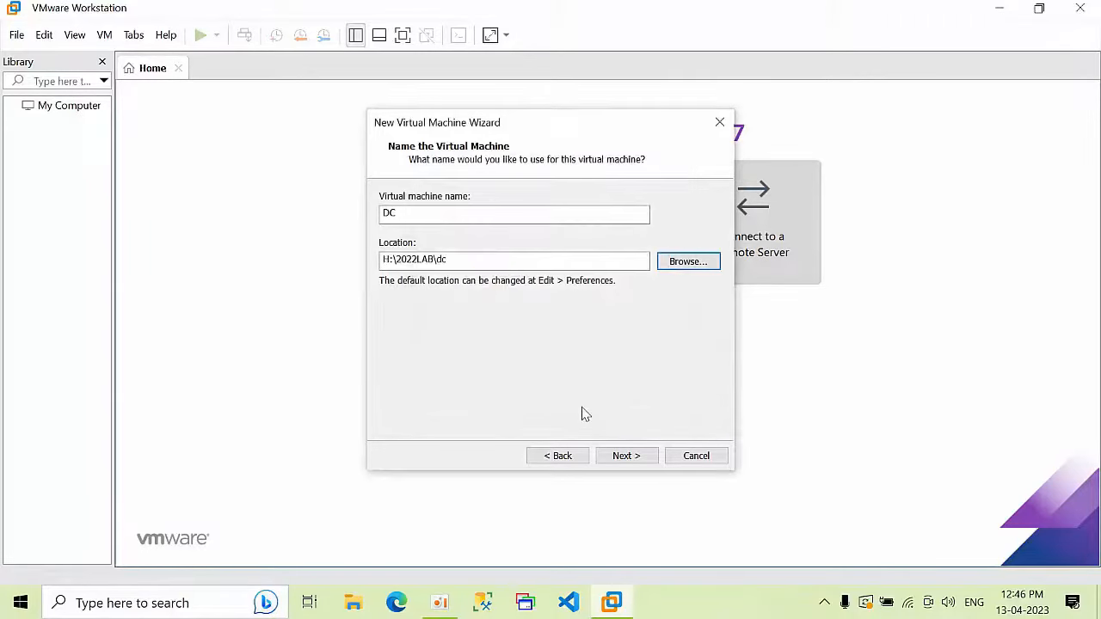
left_click(623, 457)
Step: Use BIOS firmware, keep 2 processors, and give 3564 MB memory with bridged networking
left_click(399, 215)
left_click(626, 456)
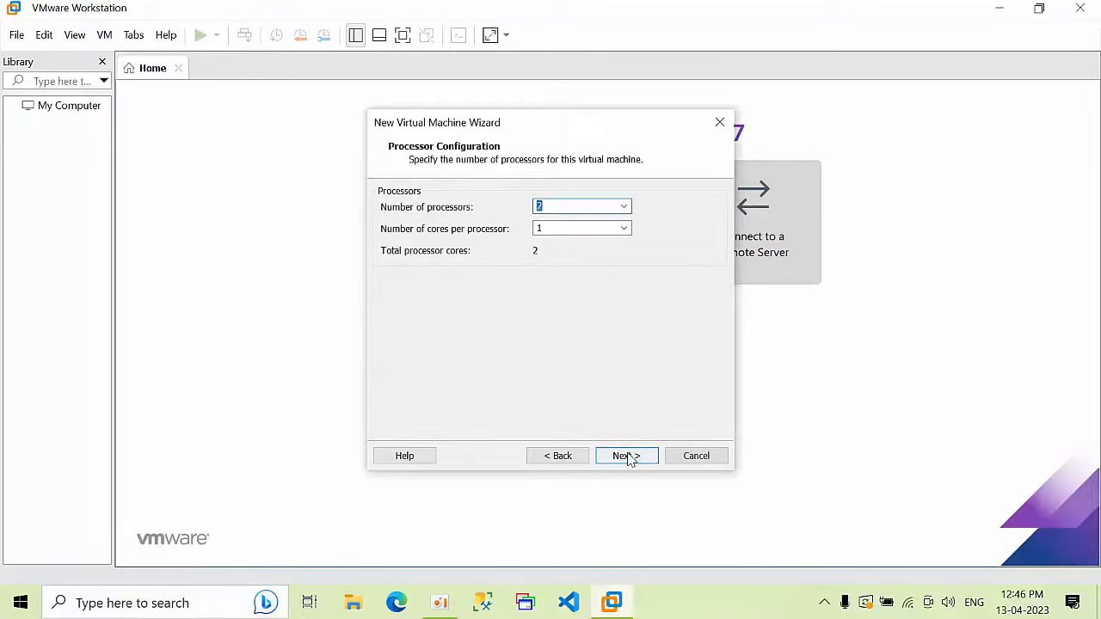
left_click(627, 456)
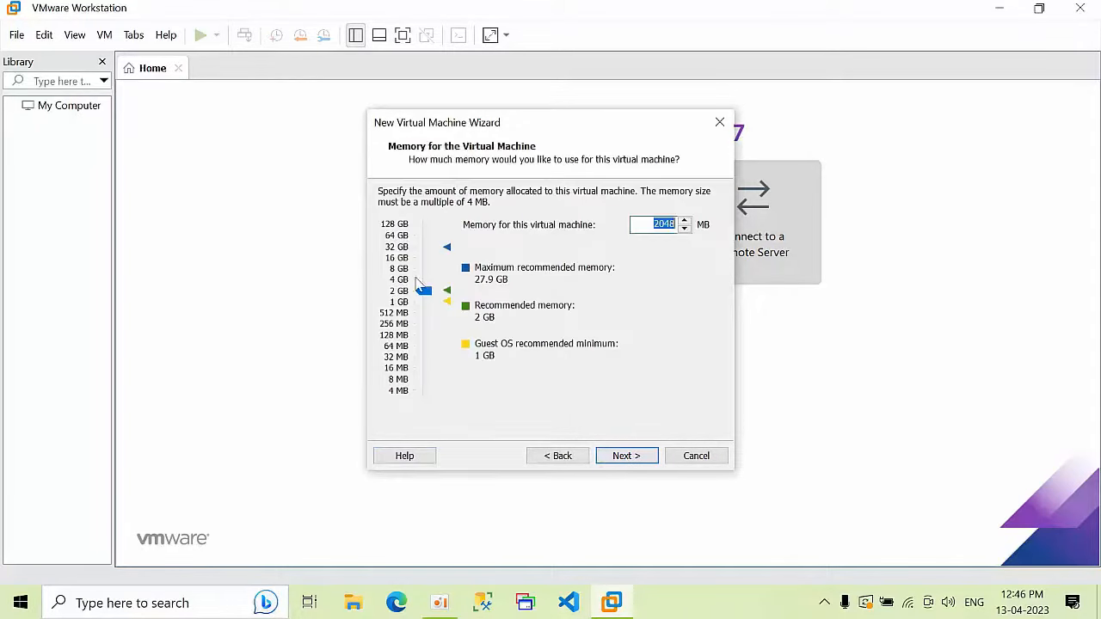
left_click_drag(424, 293, 424, 287)
left_click(645, 465)
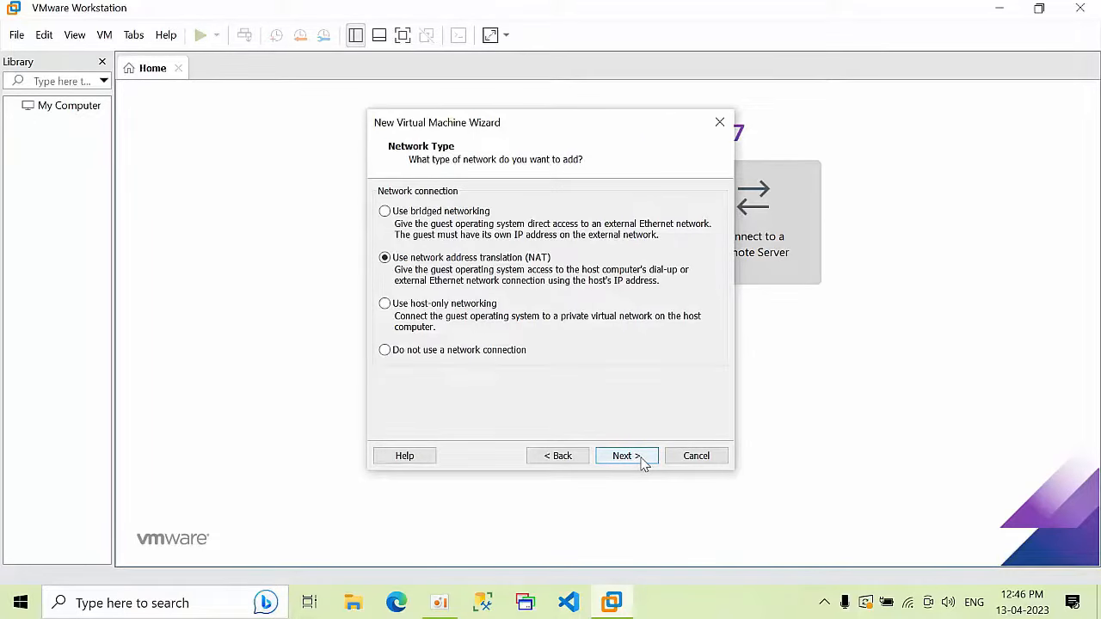
left_click(446, 215)
left_click(640, 461)
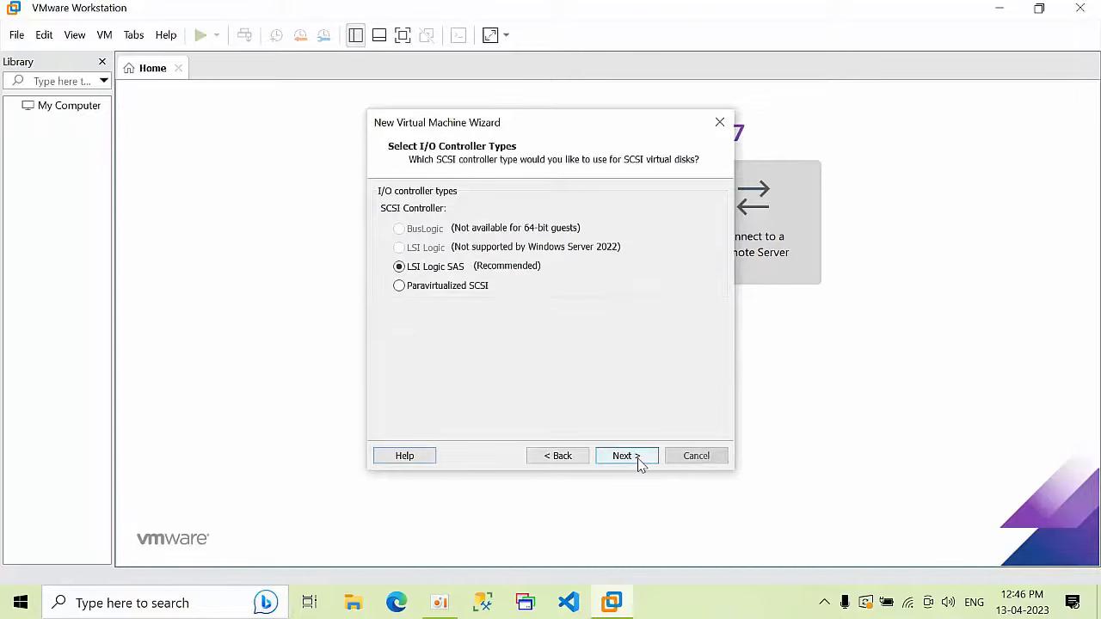
Step: Create a new 200 GB split virtual disk, DC.vmdk, and finish creating the VM
left_click(631, 456)
left_click(633, 457)
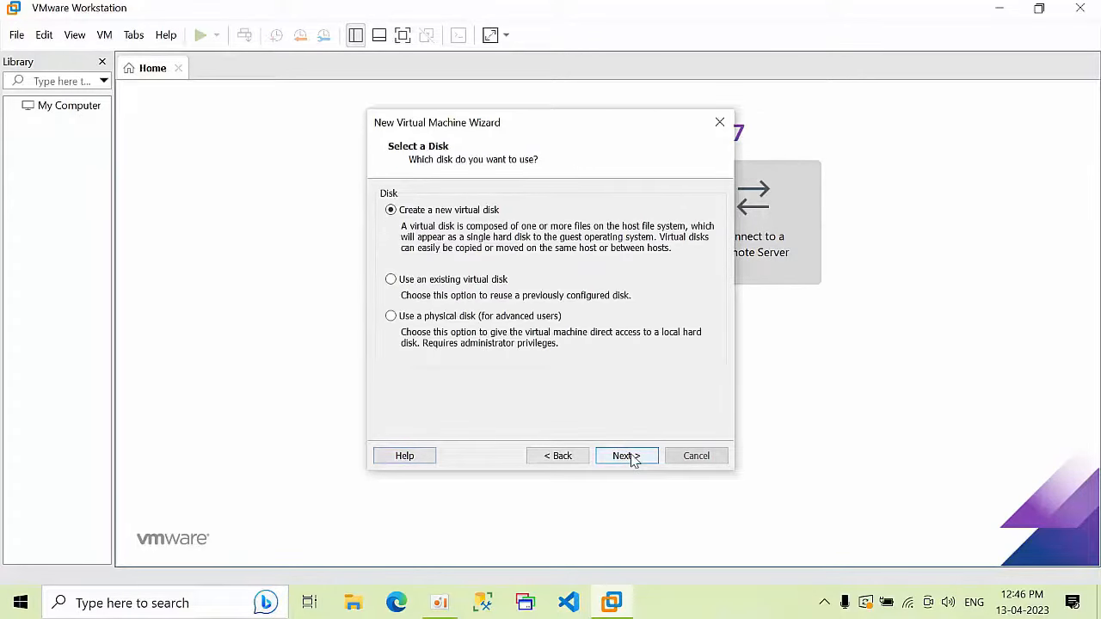
left_click(633, 457)
type("200")
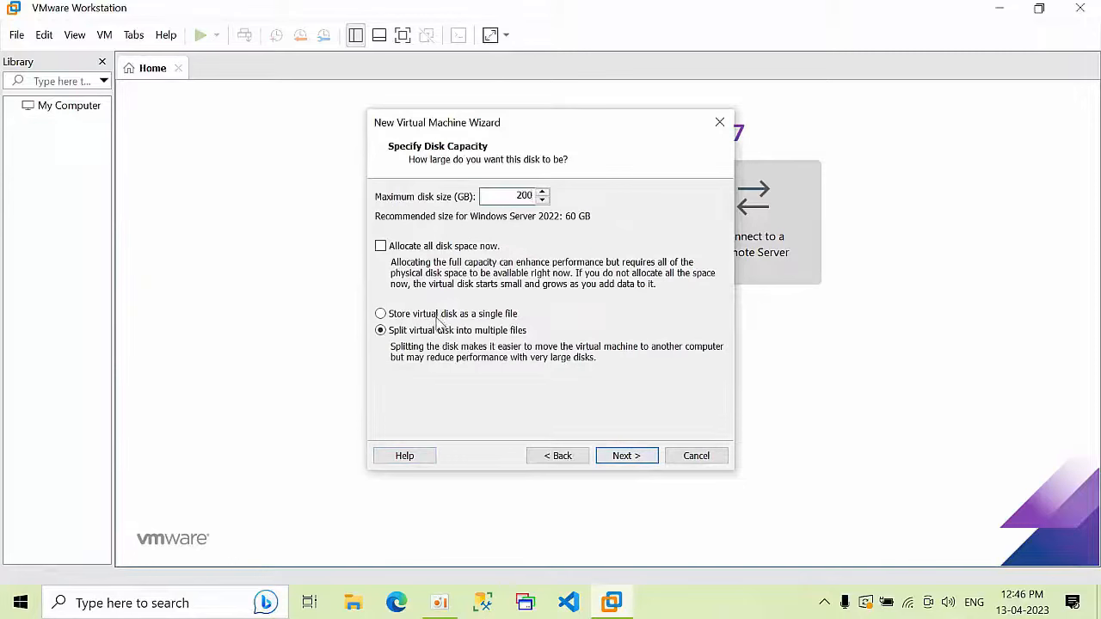
left_click(627, 457)
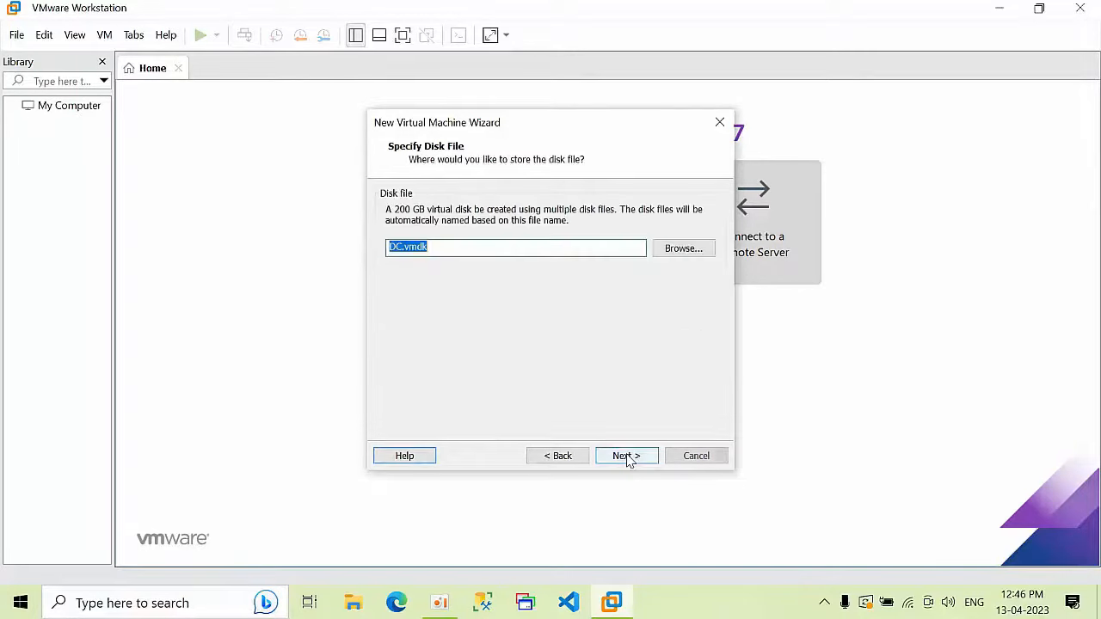
left_click(629, 458)
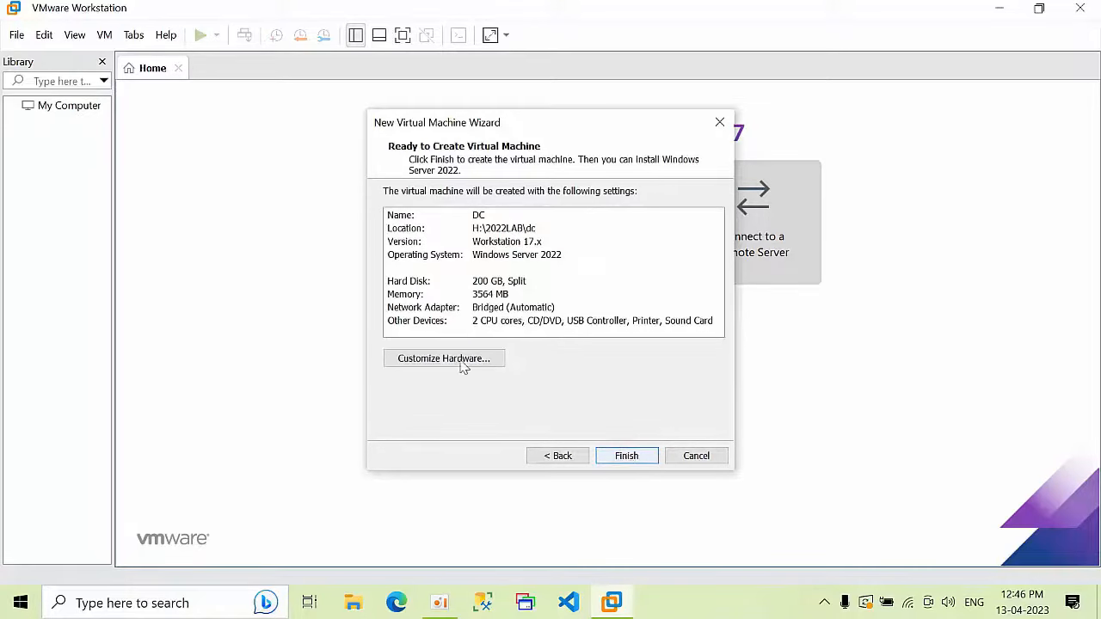
left_click(629, 457)
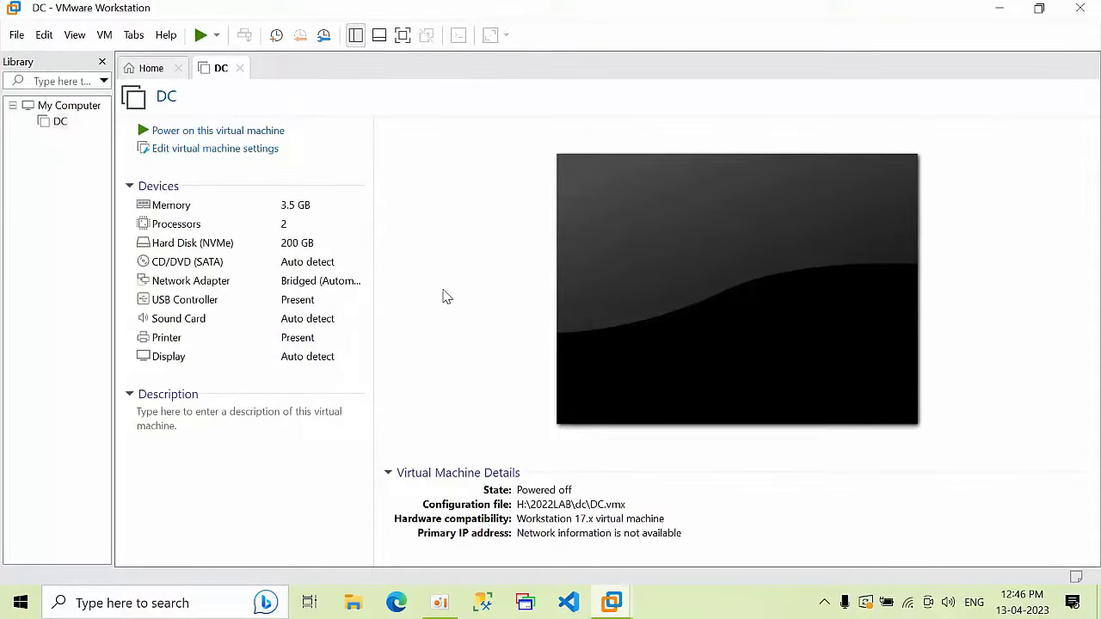
Step: Point DC's CD/DVD drive at 'Windows Server 2022 64 Bit.iso' from Desktop\Files and save
left_click(214, 163)
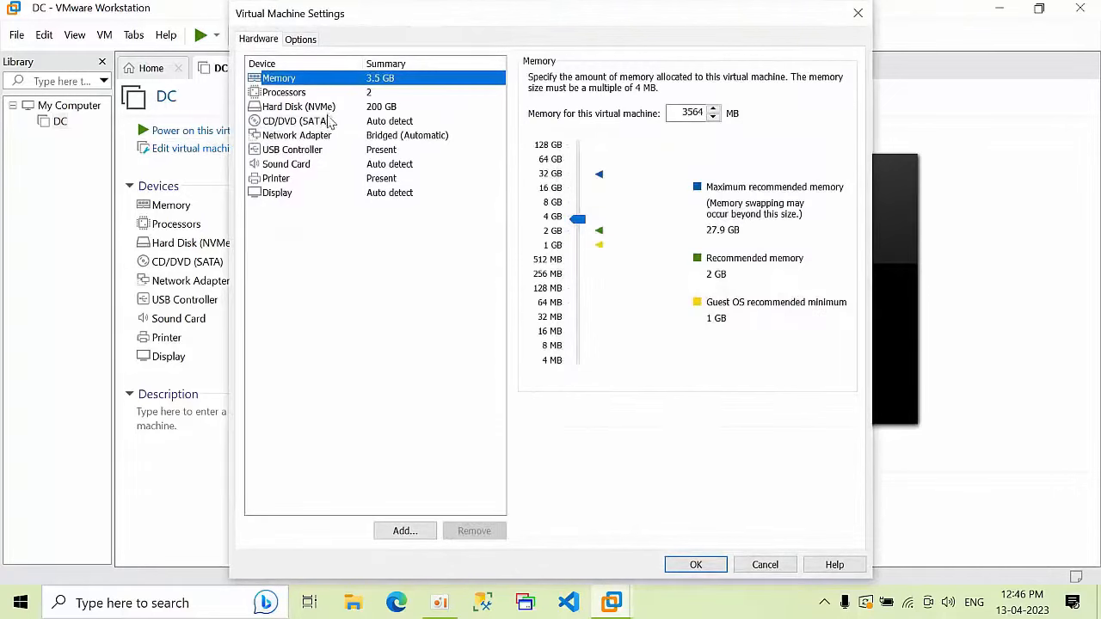
left_click(330, 123)
left_click(533, 177)
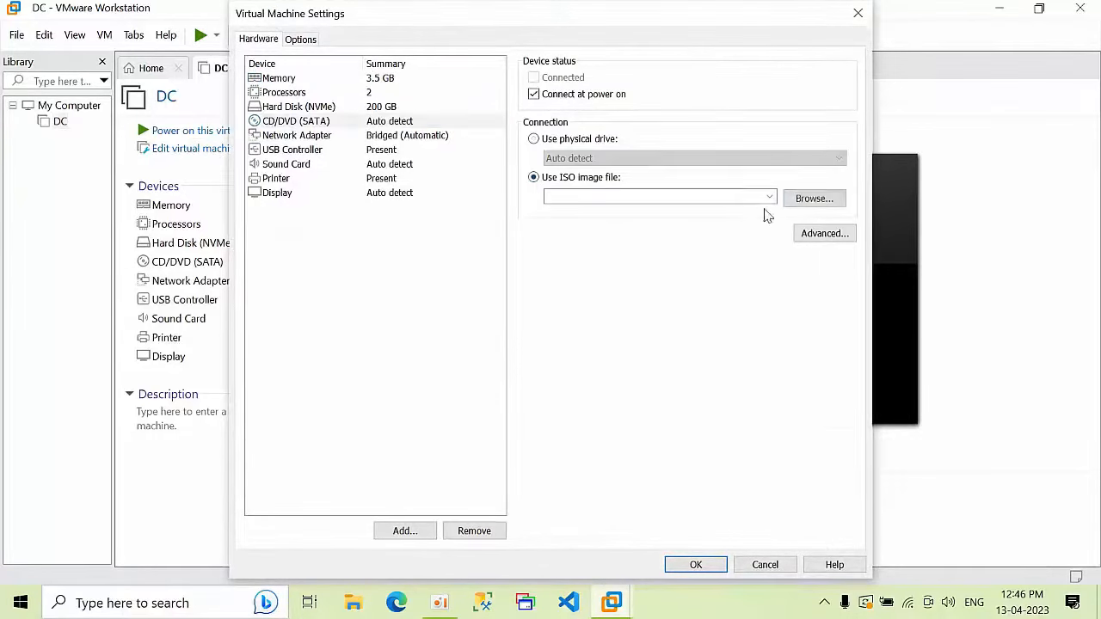
left_click(815, 200)
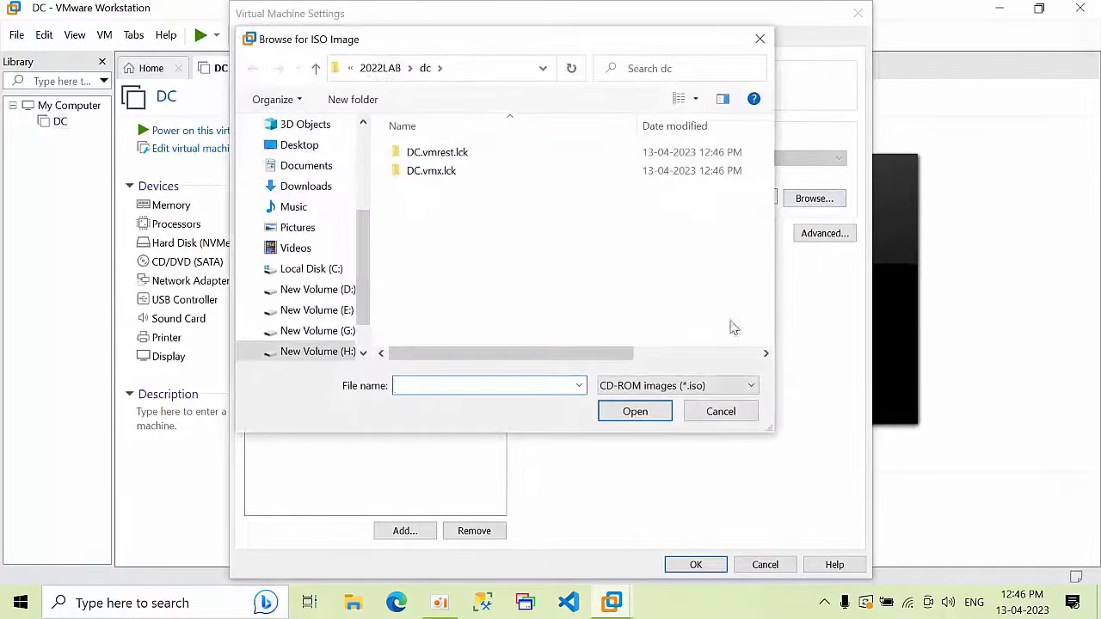
left_click(662, 385)
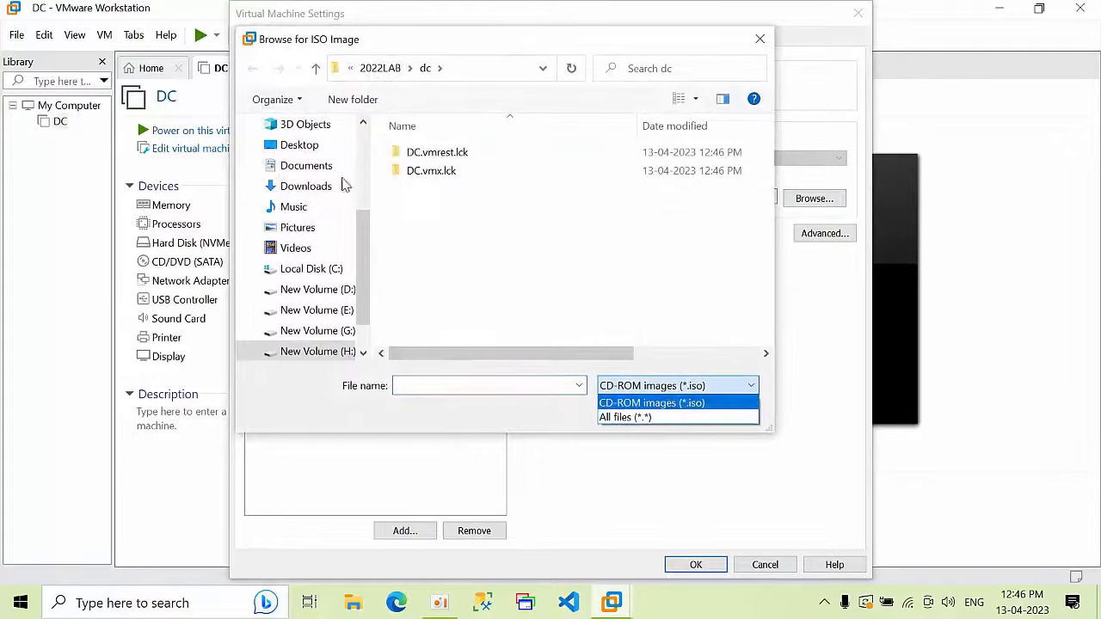
left_click(299, 146)
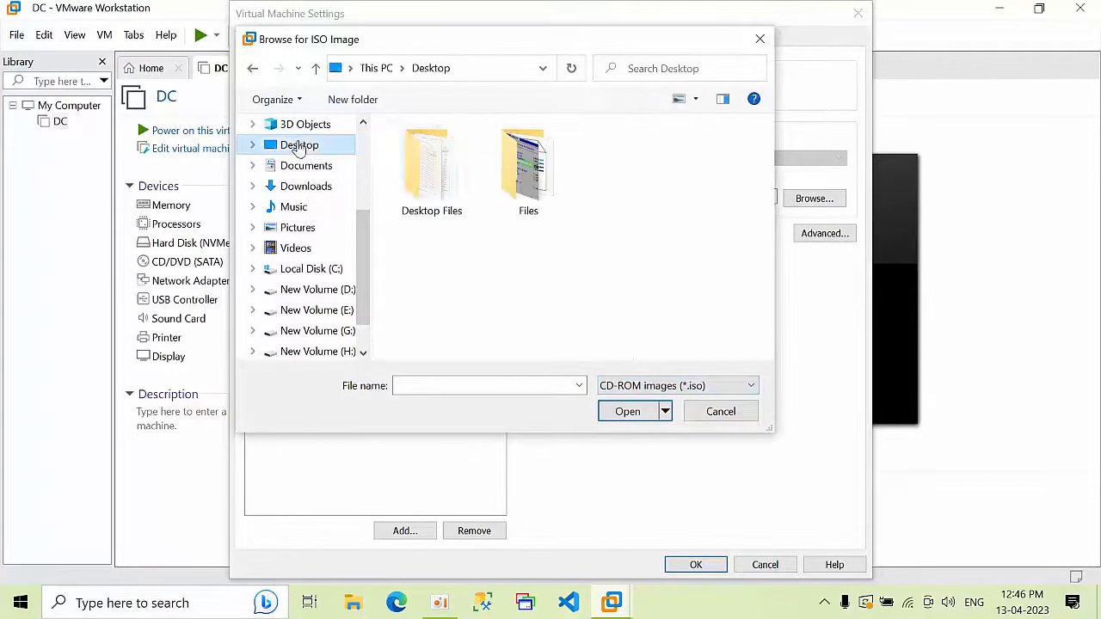
double_click(527, 185)
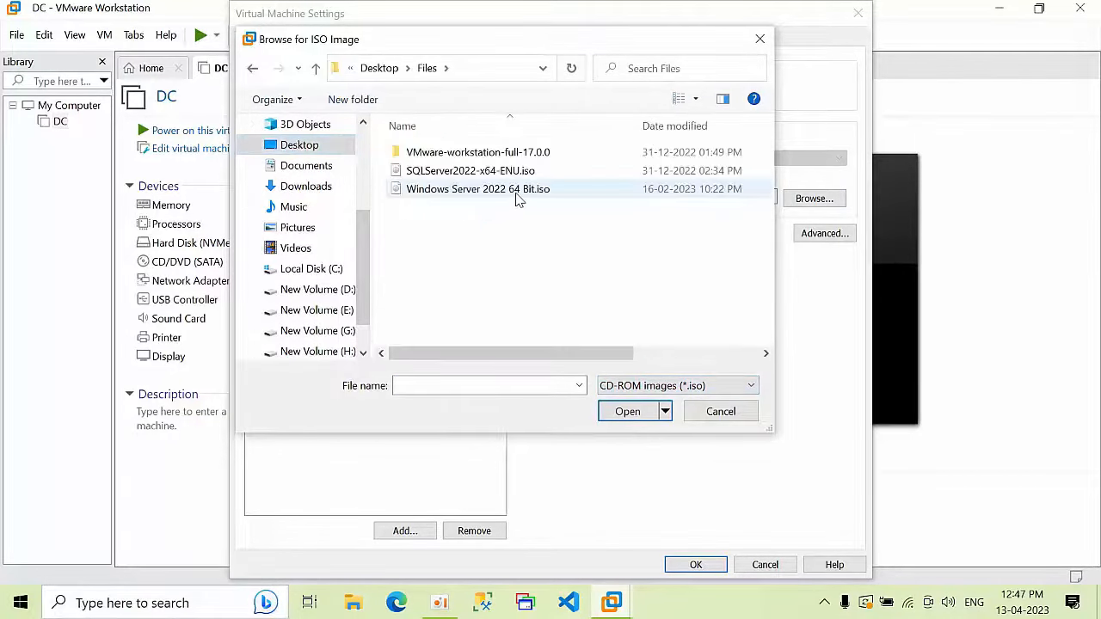
double_click(516, 192)
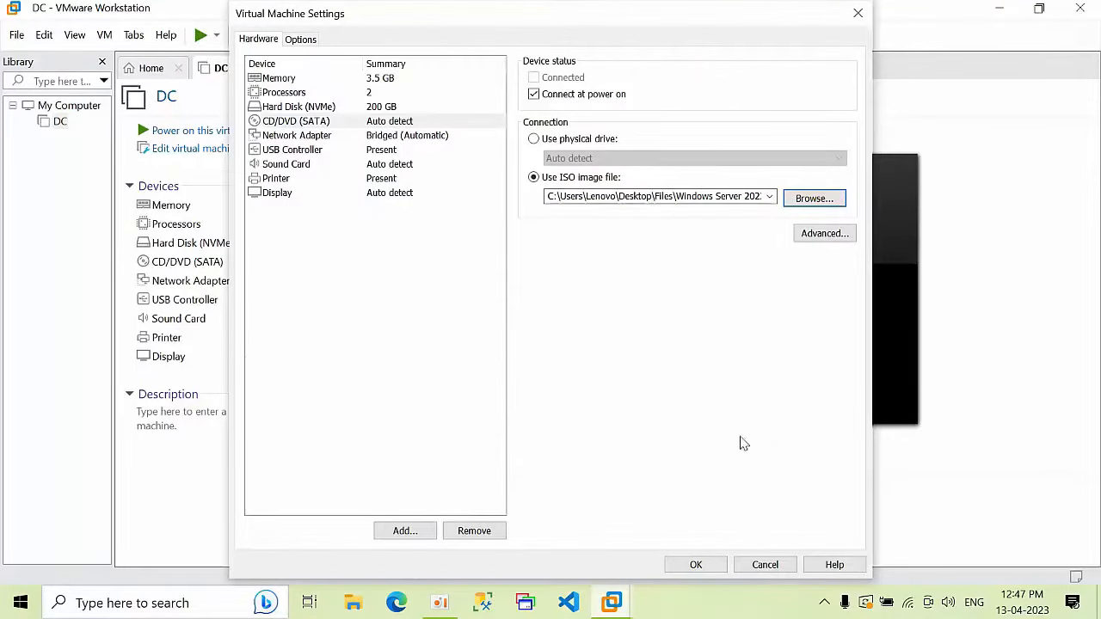
left_click(701, 564)
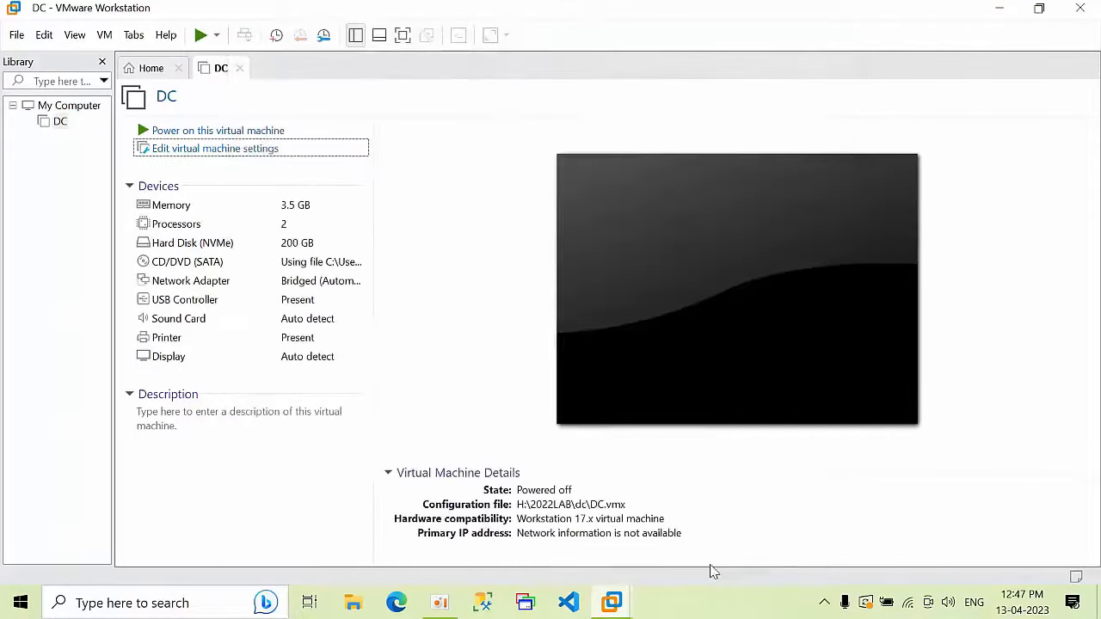
Step: Power on DC and start setup with Datacenter Evaluation (Desktop Experience), accepting the license terms
left_click(222, 131)
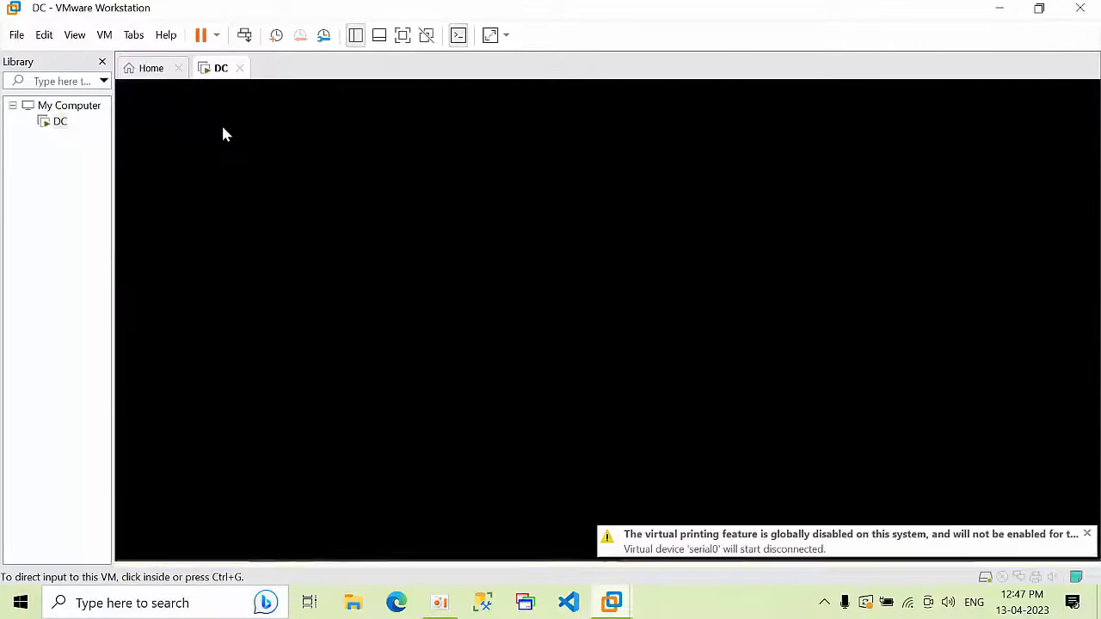
left_click(1088, 497)
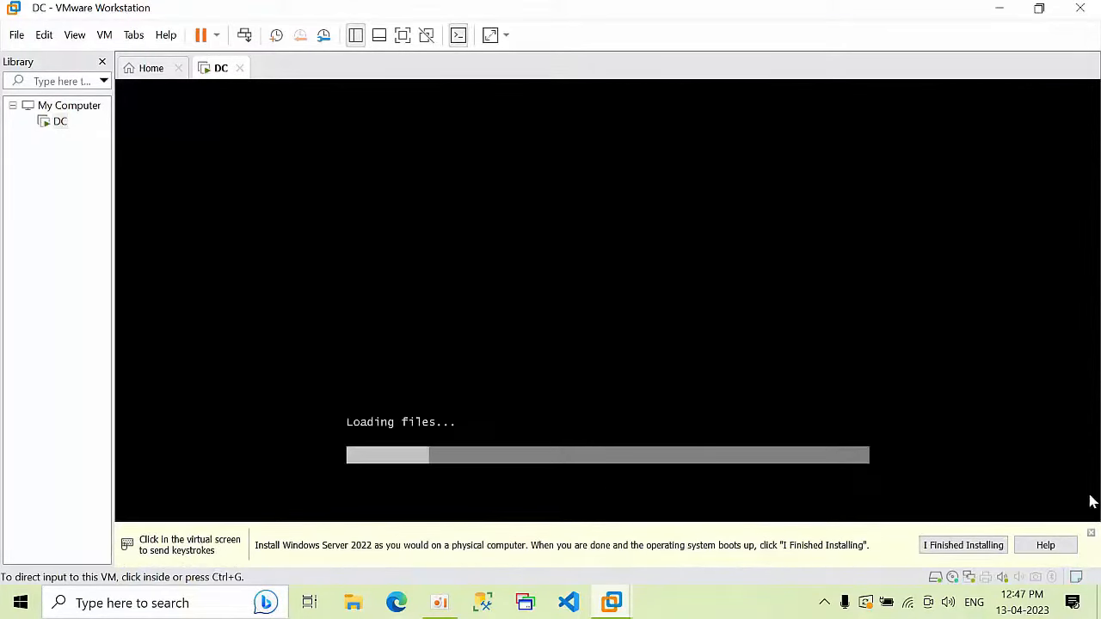
left_click(1091, 534)
left_click(700, 264)
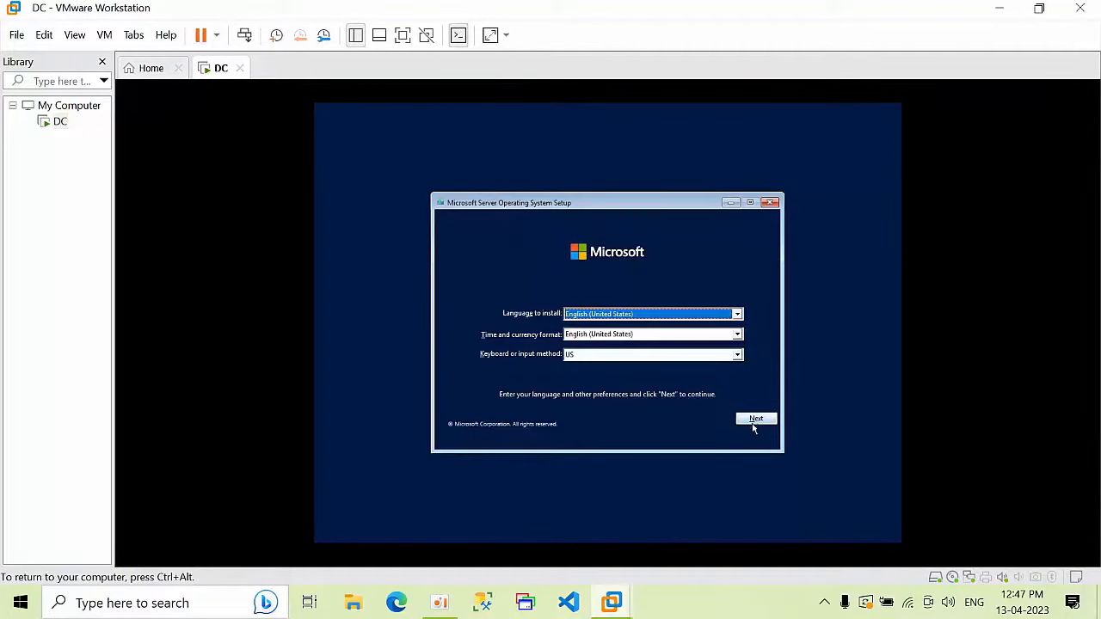
left_click(755, 421)
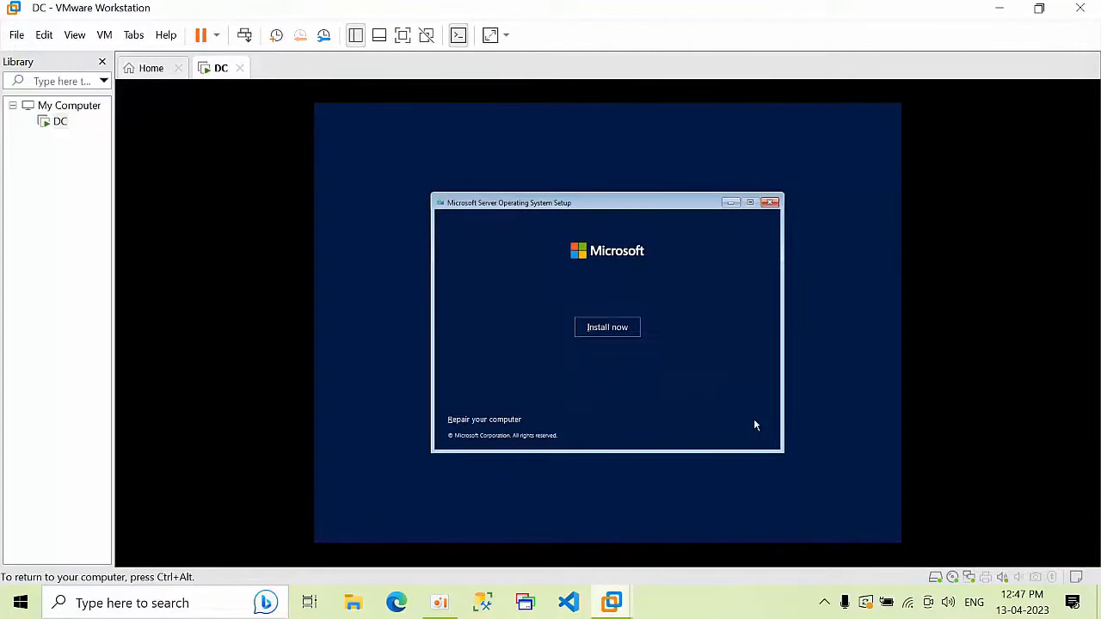
left_click(600, 330)
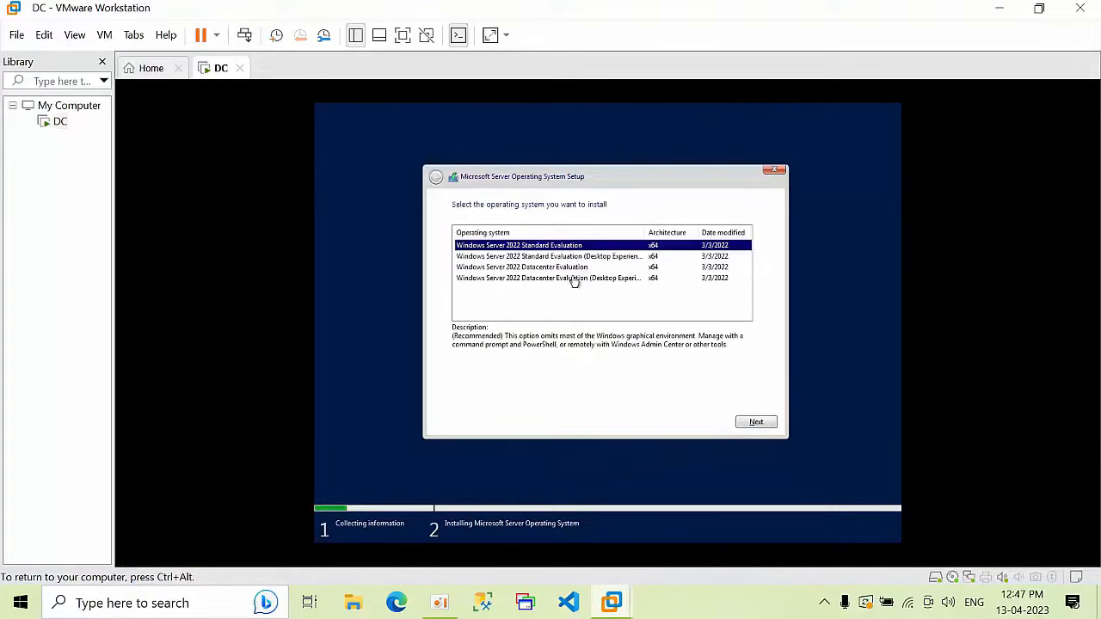
left_click(575, 279)
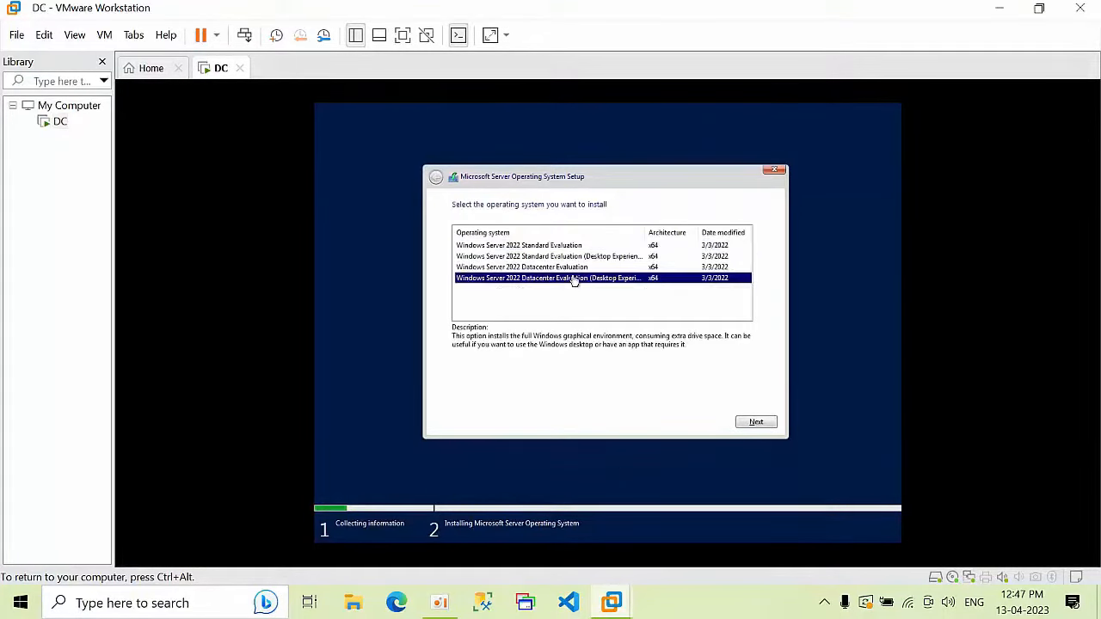
left_click(755, 422)
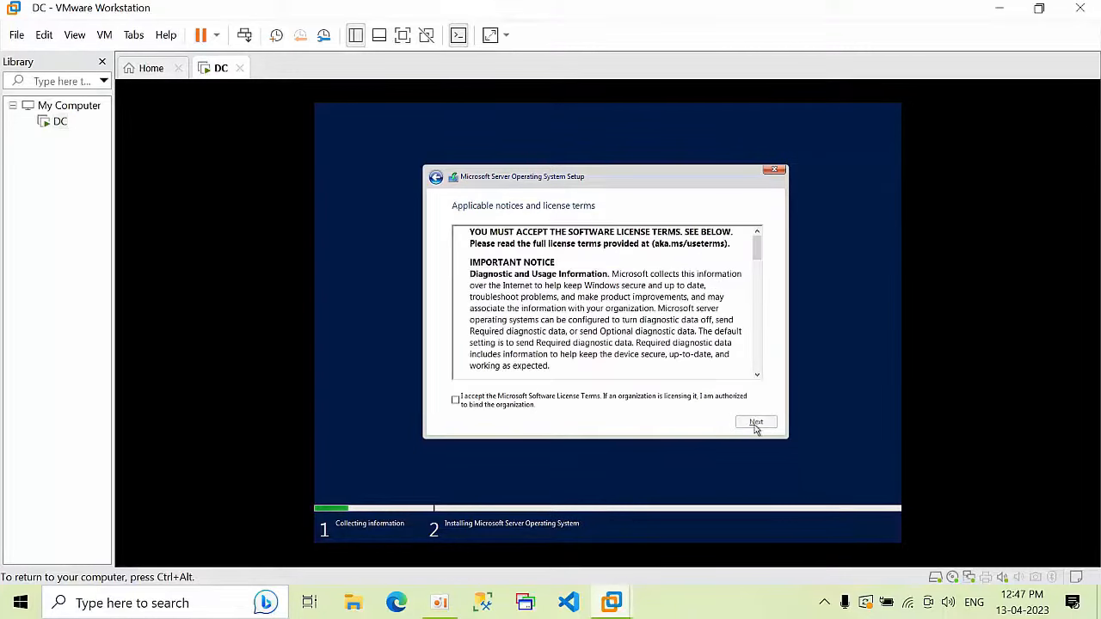
left_click(484, 404)
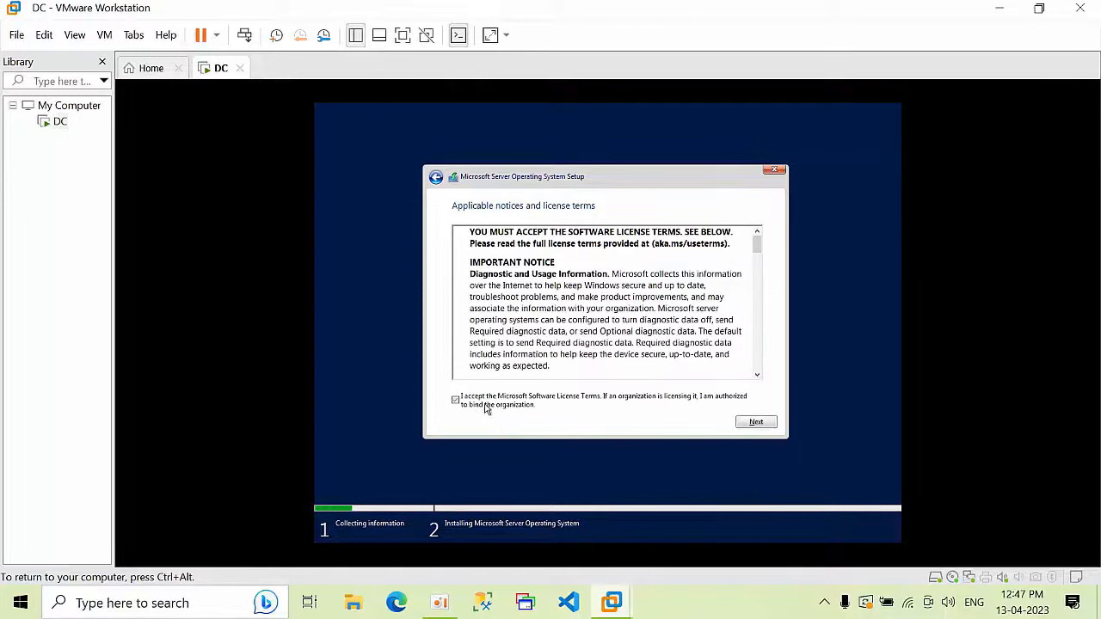
left_click(750, 423)
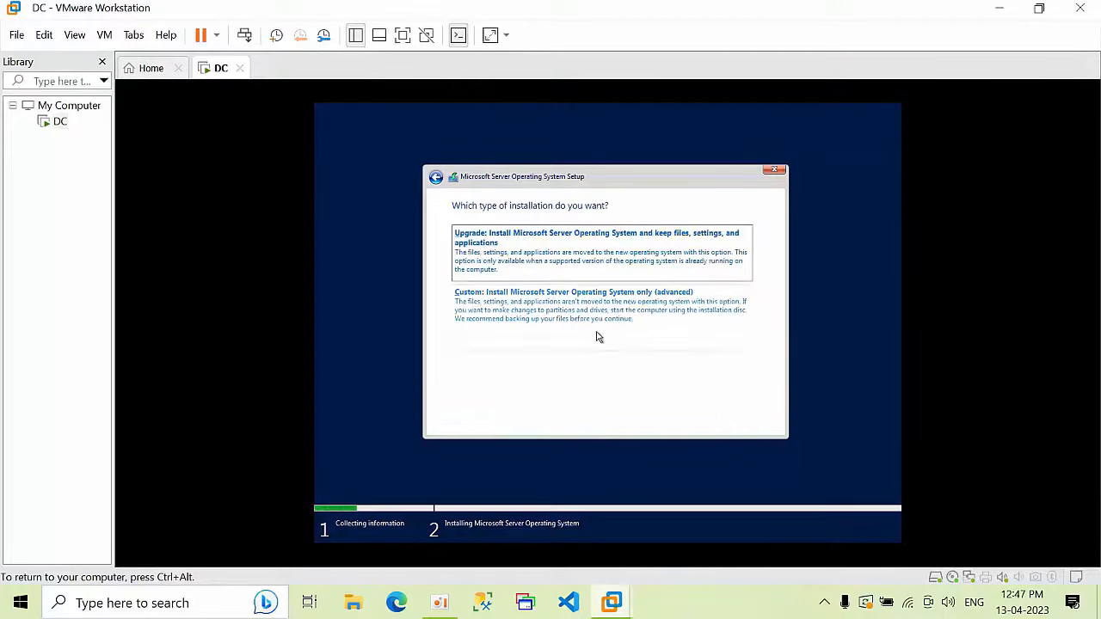
Step: Choose a custom install, create a full 204800 MB partition, and install onto it
left_click(594, 327)
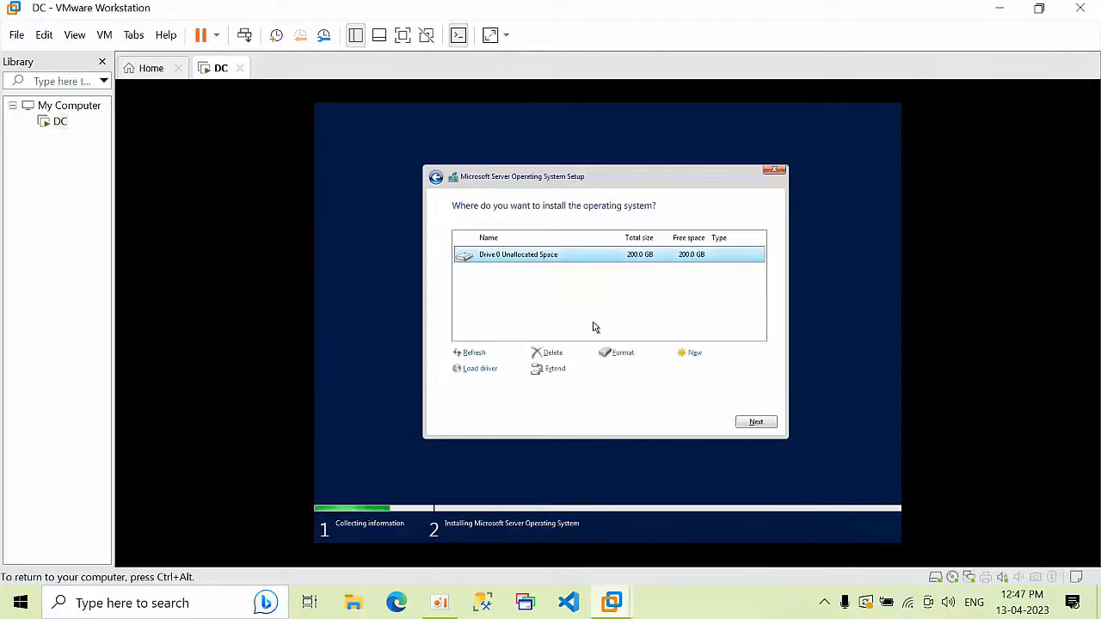
left_click(694, 357)
left_click(714, 369)
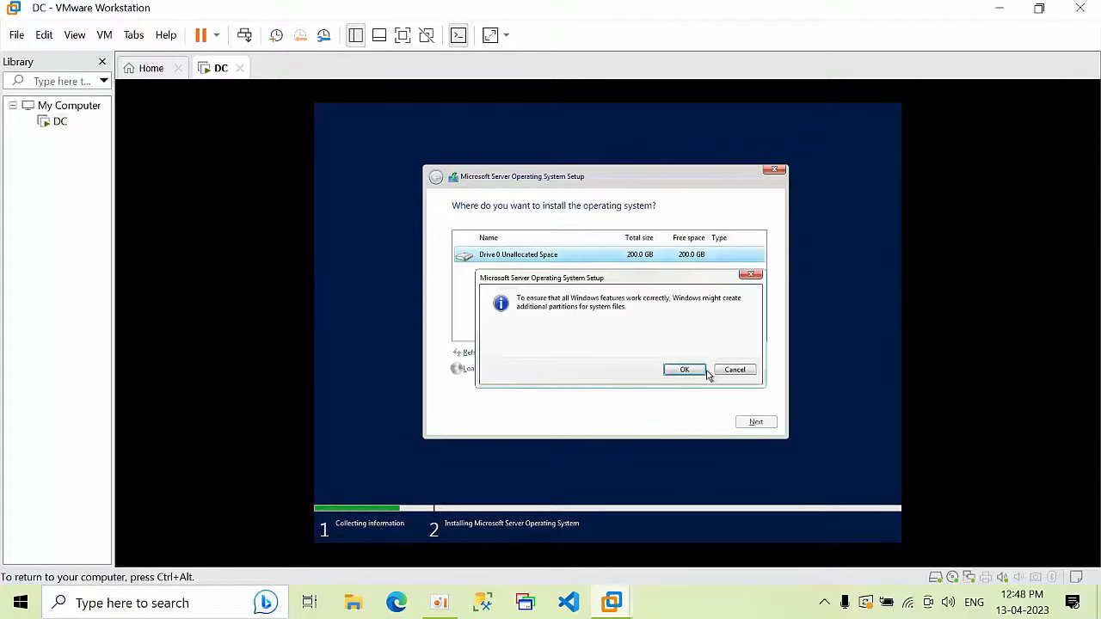
left_click(689, 370)
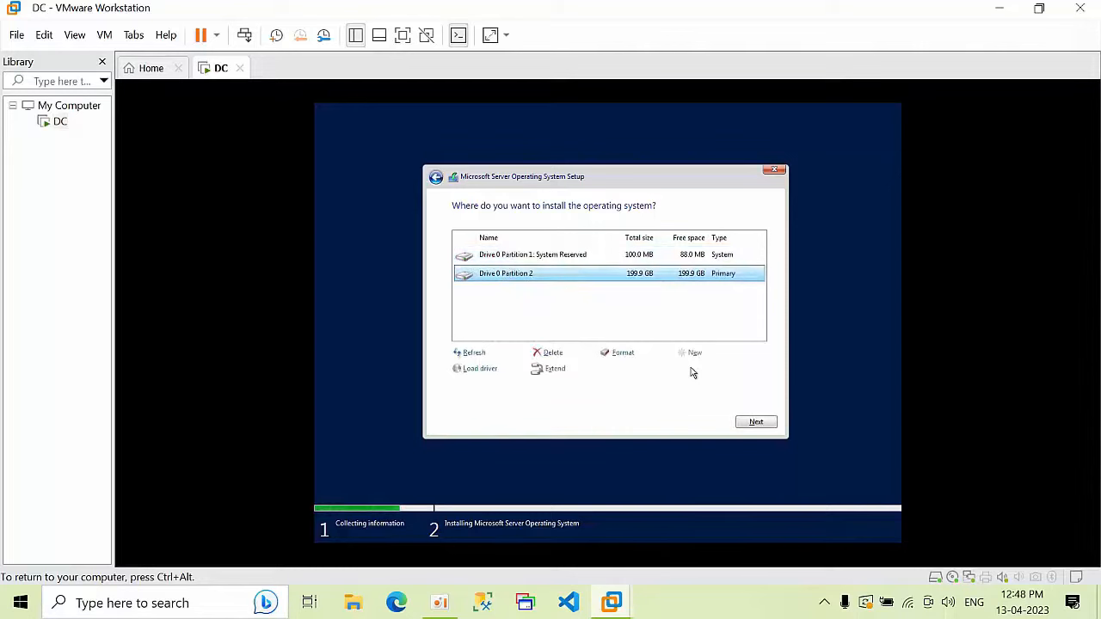
left_click(754, 423)
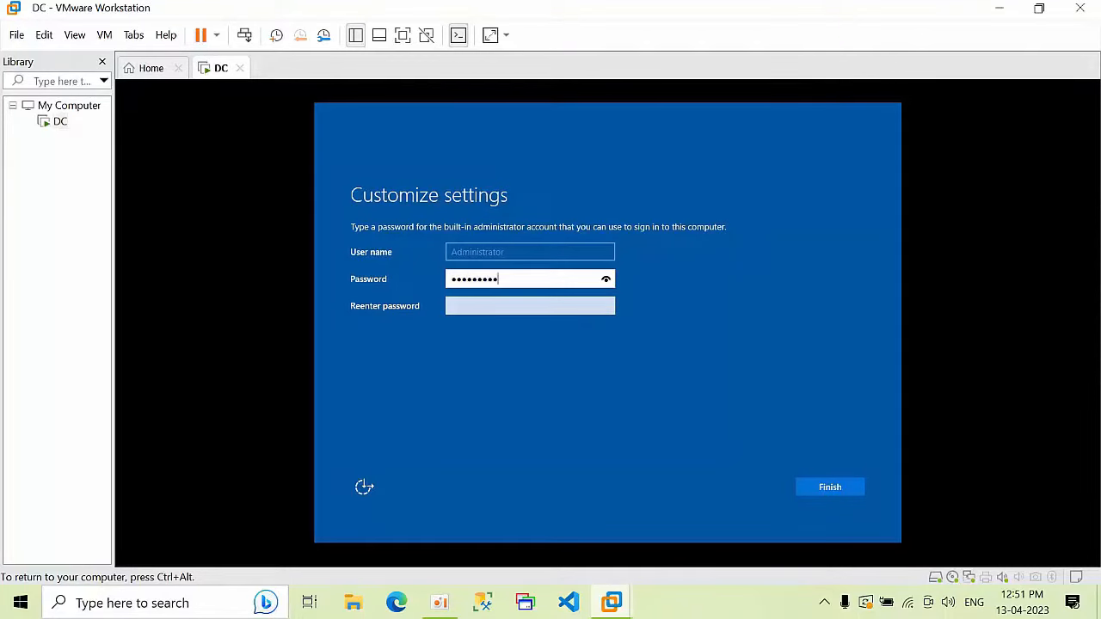
Step: Confirm and submit the Administrator password so setup finishes at the lock screen
key("Tab")
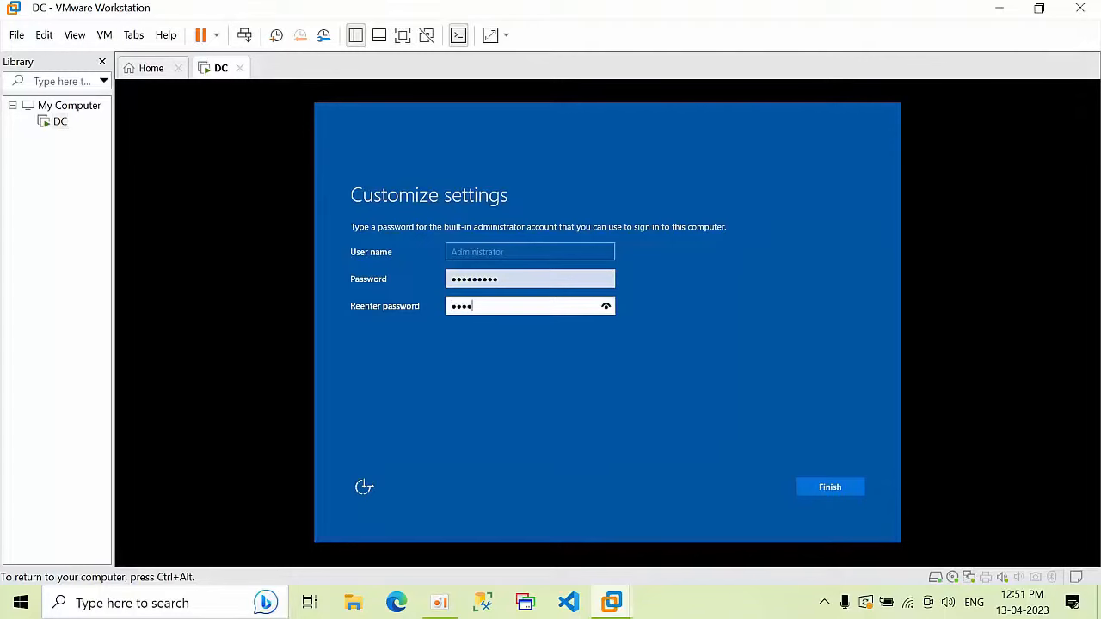
key("Return")
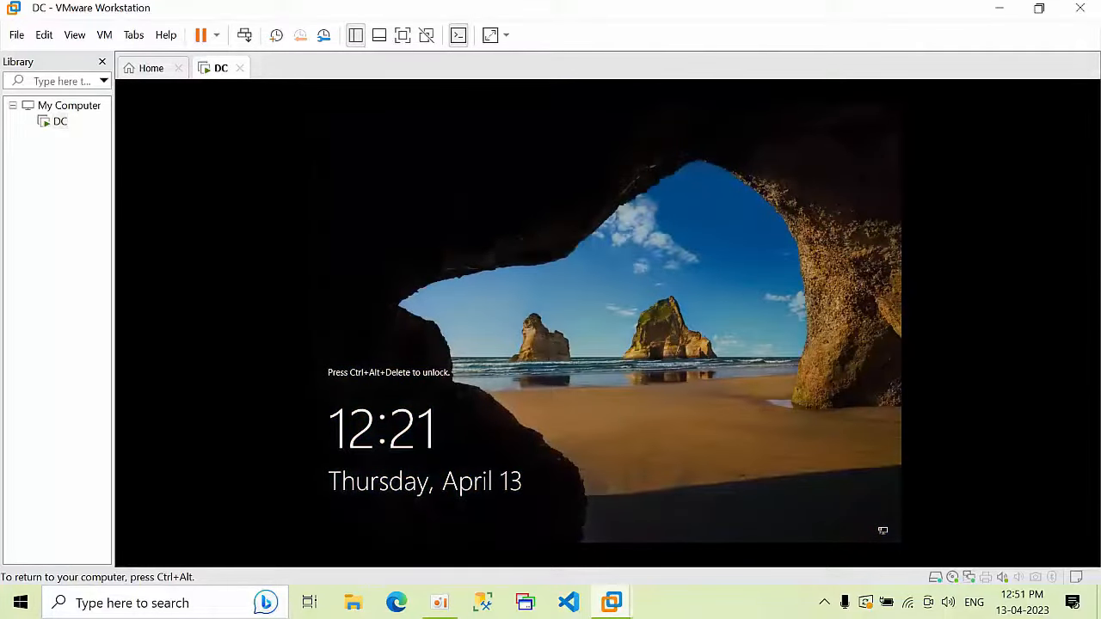
key("ctrl+alt")
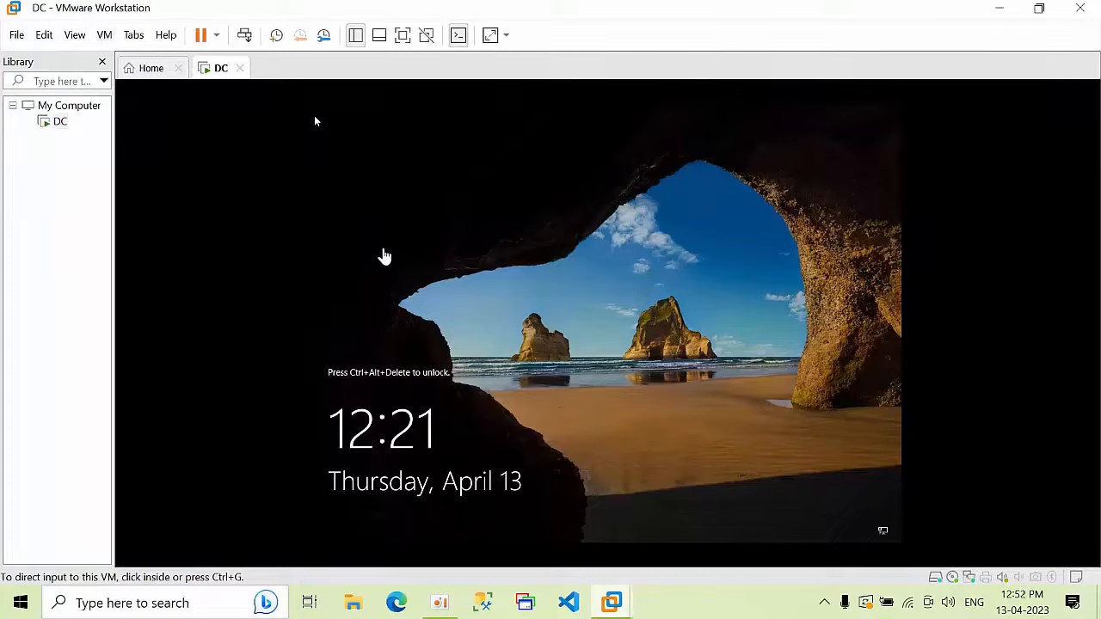
left_click(419, 273)
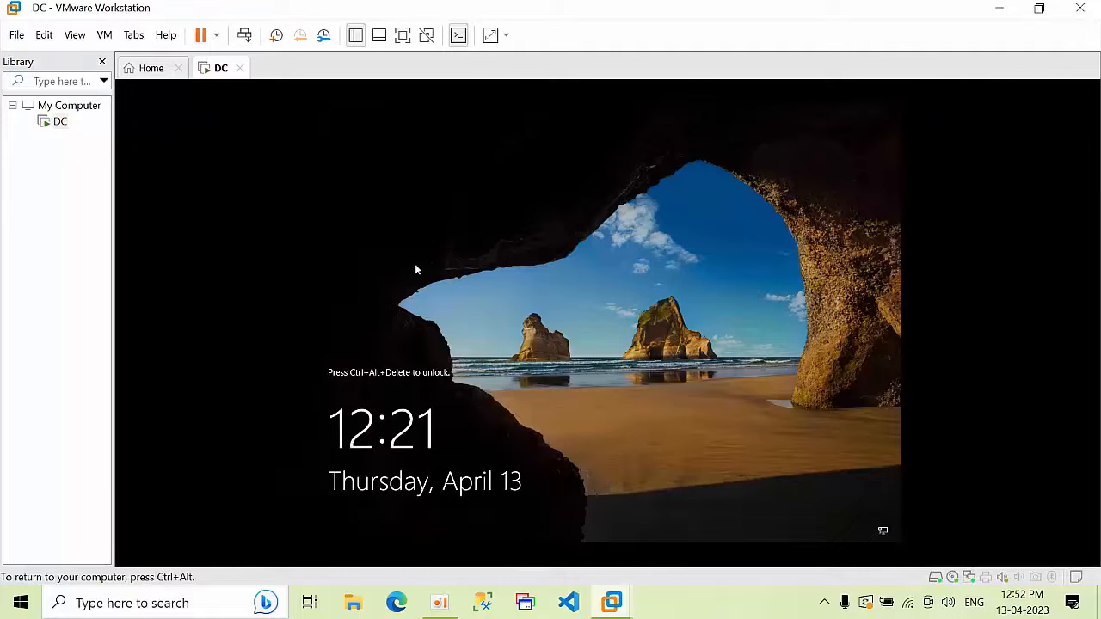
key("ctrl+alt")
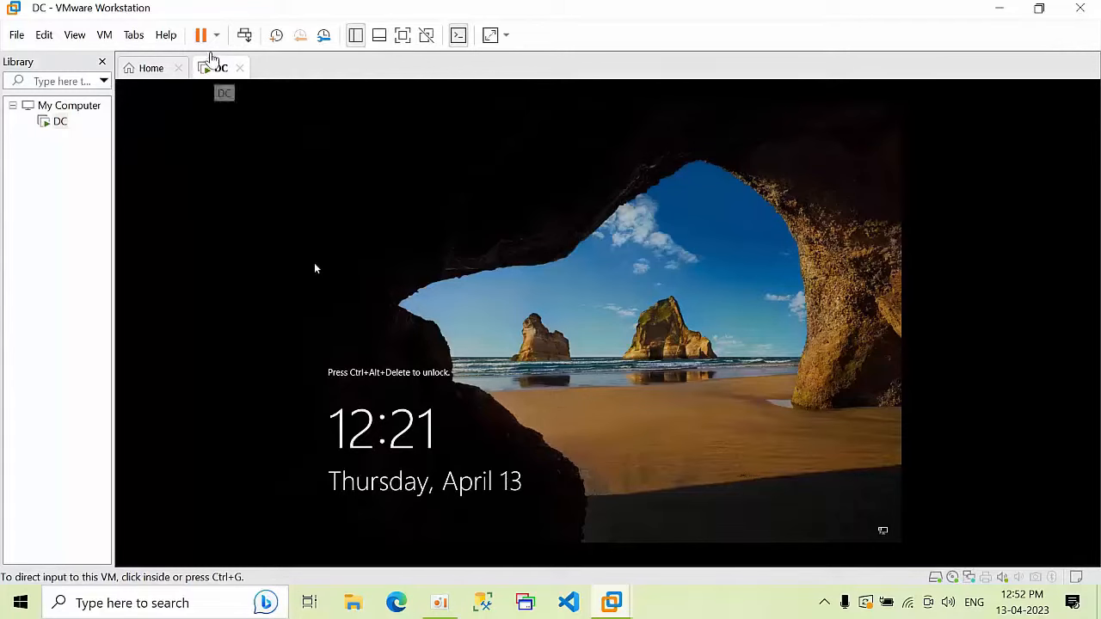
Step: Sign in to DC as Administrator with the account password
left_click(247, 36)
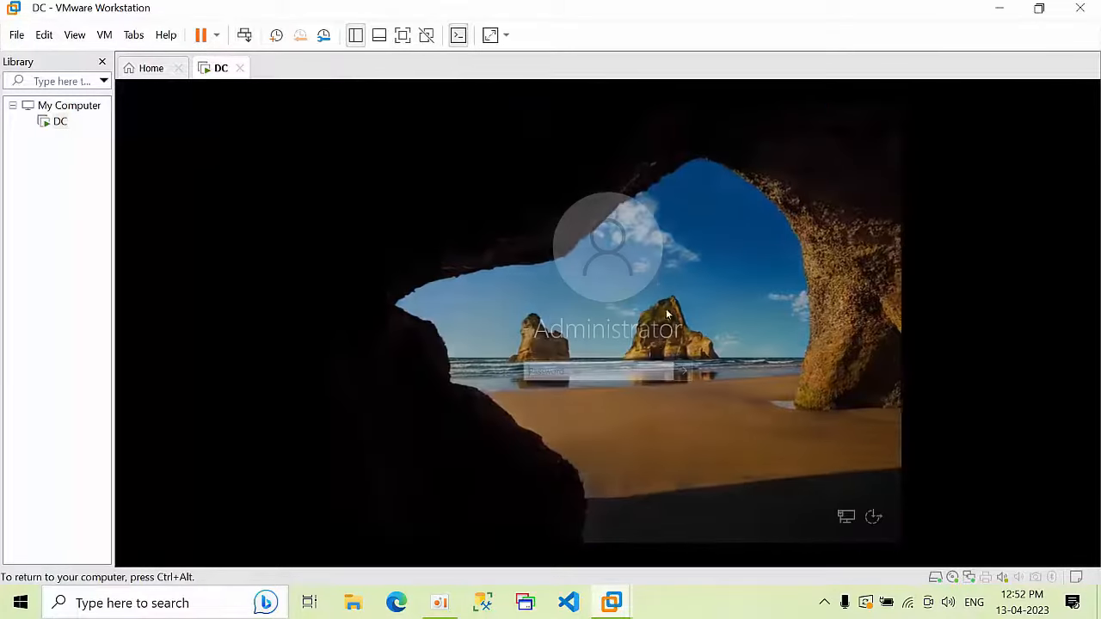
type("****")
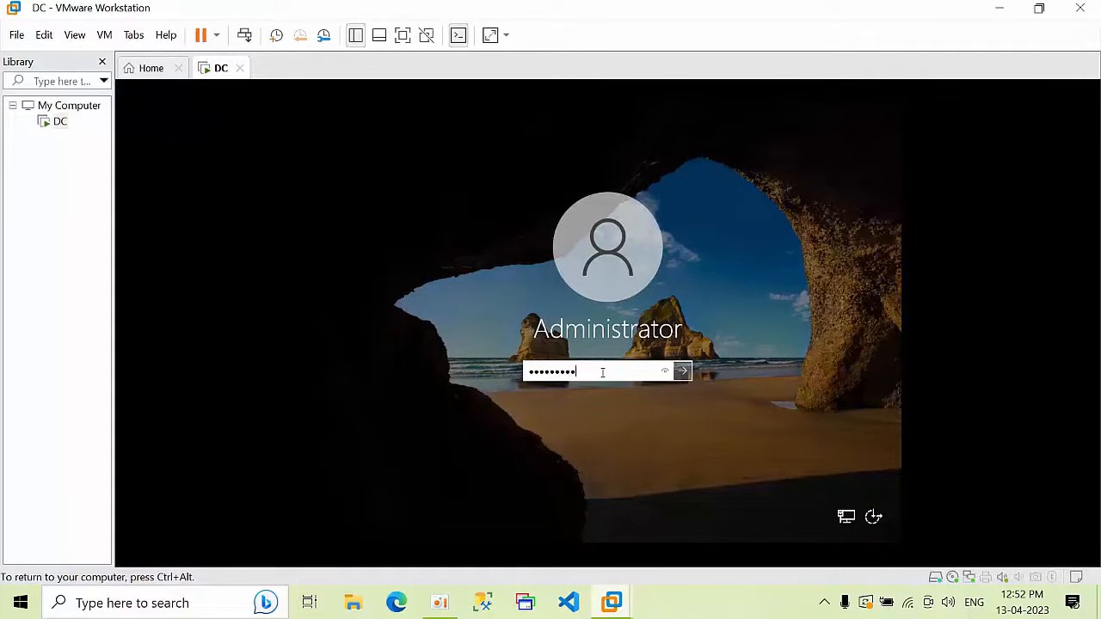
type("*****")
key("Return")
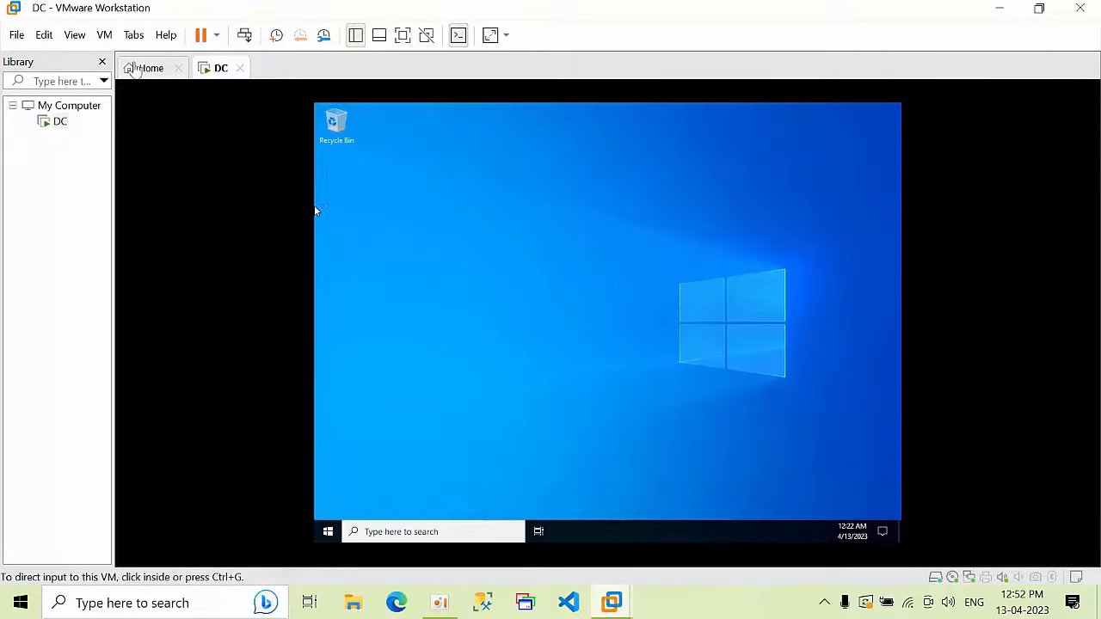
Step: Allow network discovery and stop the Admin Center message from showing again
left_click(456, 203)
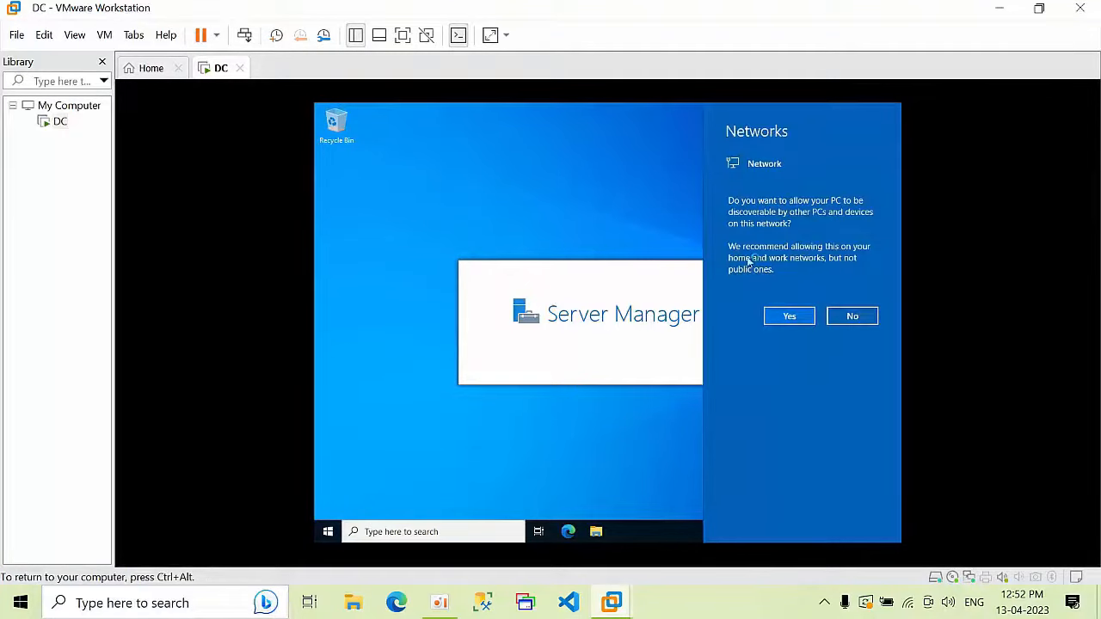
left_click(797, 317)
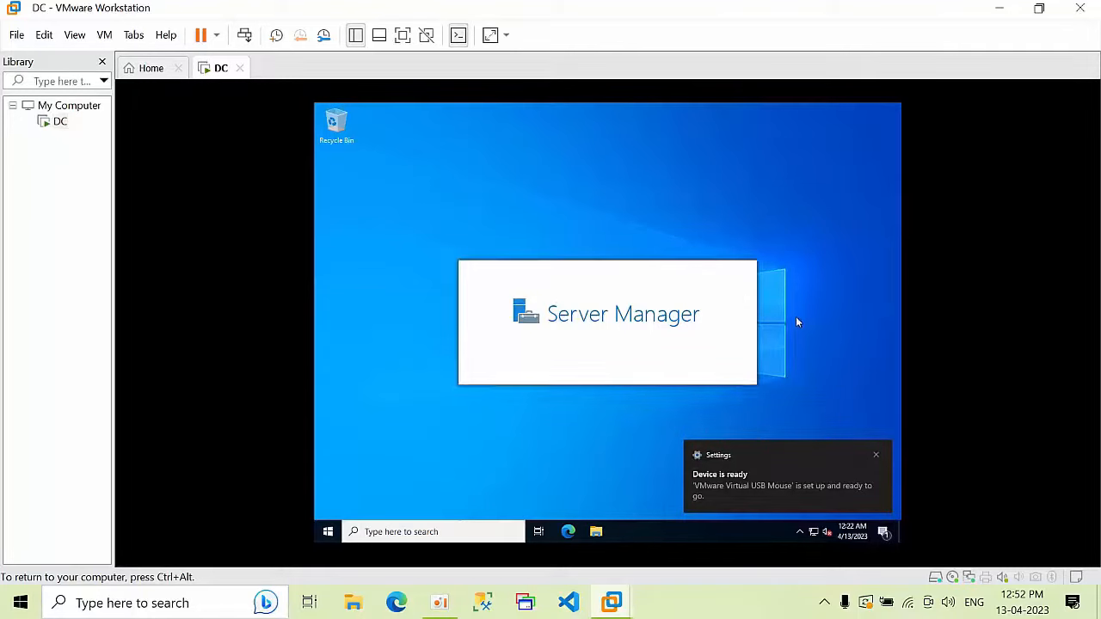
left_click(876, 457)
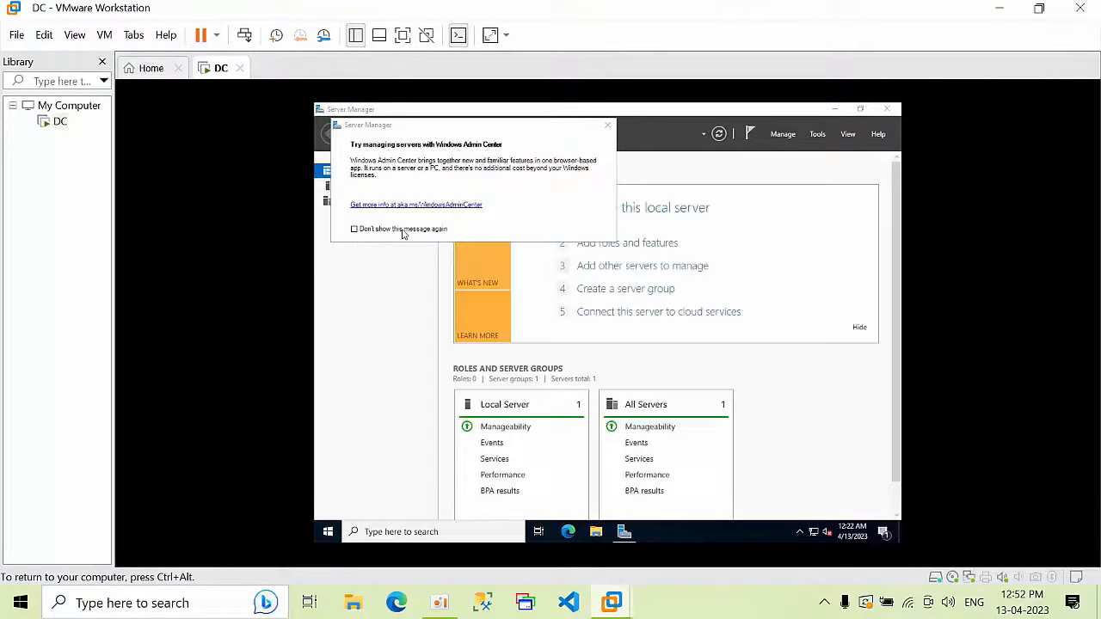
left_click(403, 230)
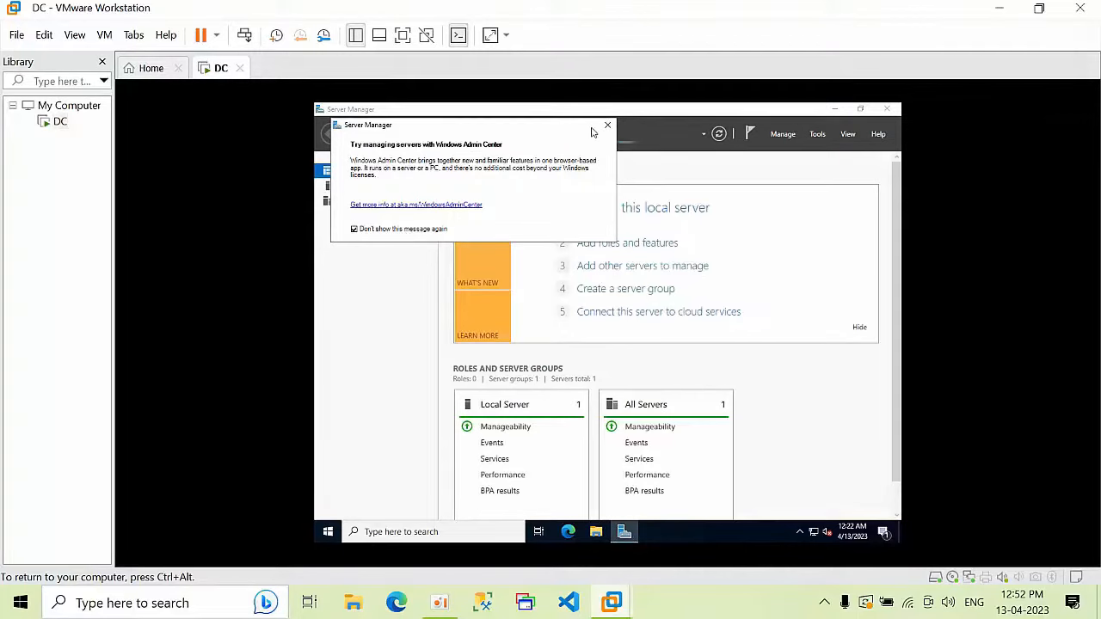
left_click(606, 128)
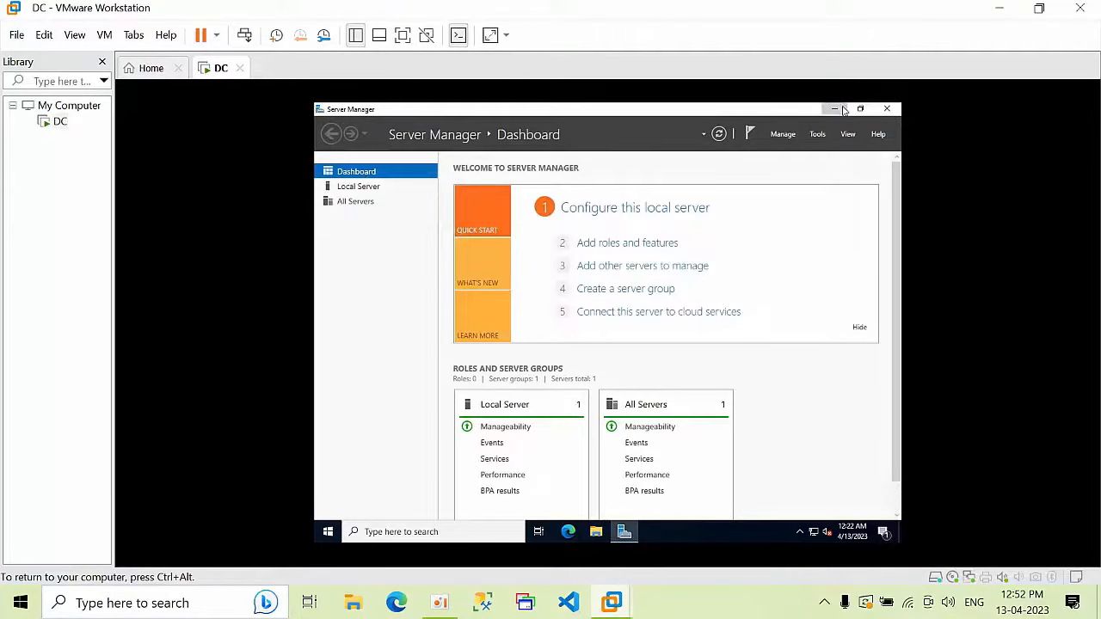
left_click(834, 108)
Step: Mount the VMware Tools installer into the DC guest from the VM menu
right_click(592, 161)
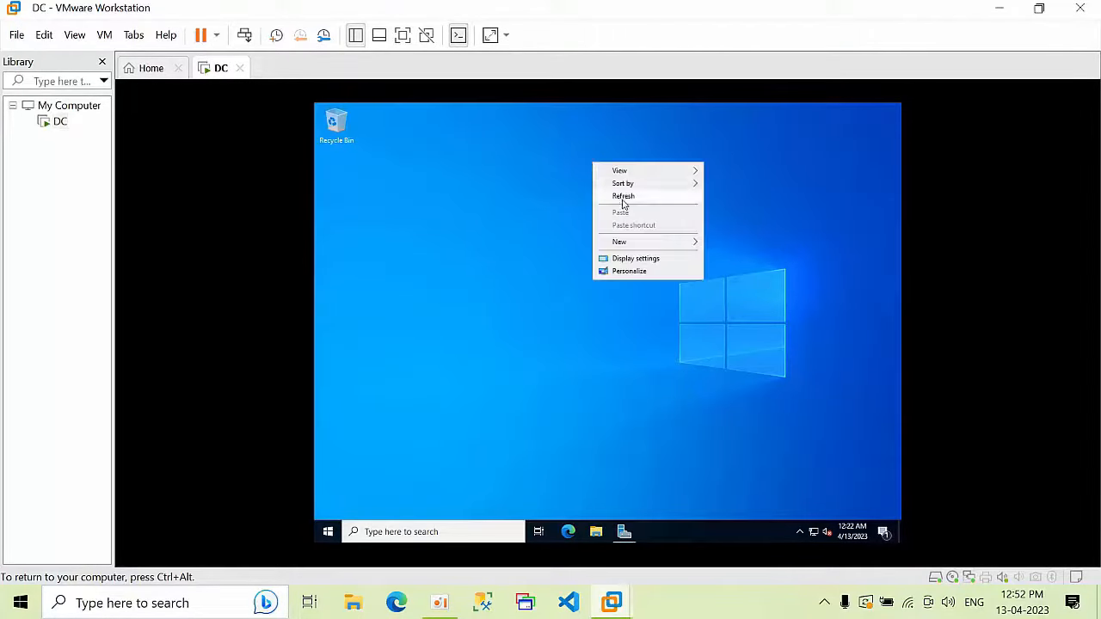
left_click(621, 200)
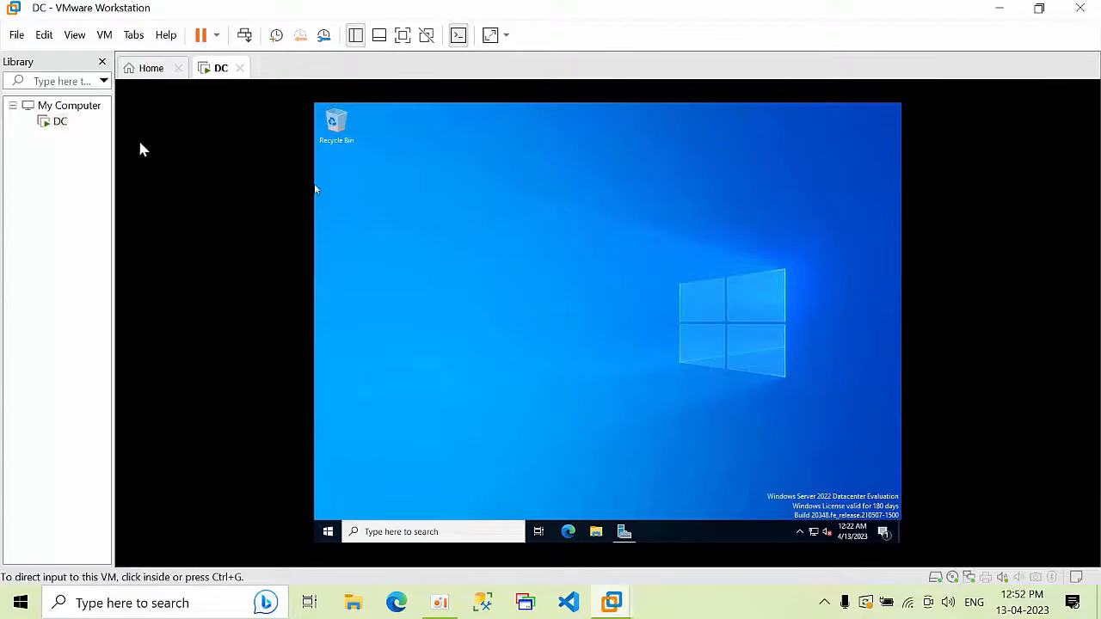
left_click(104, 36)
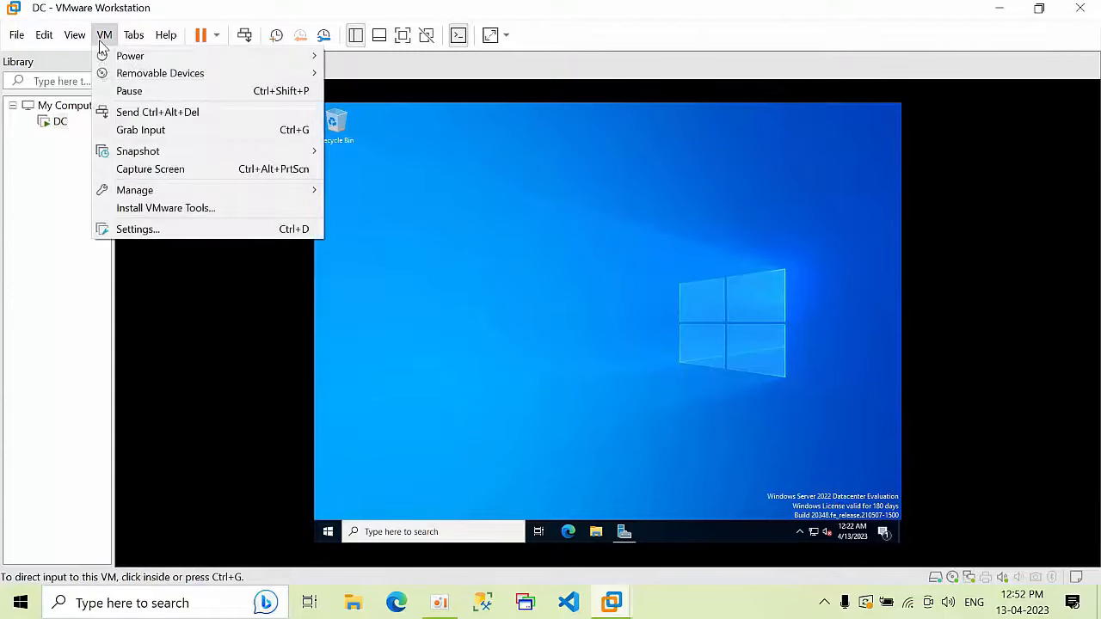
left_click(168, 211)
right_click(474, 229)
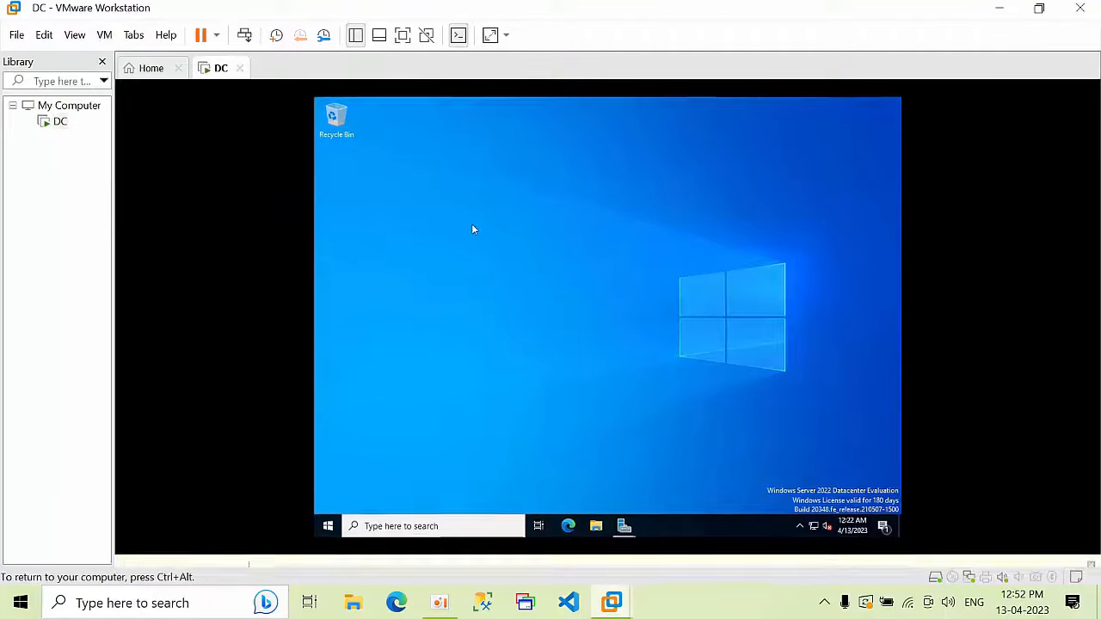
left_click(504, 243)
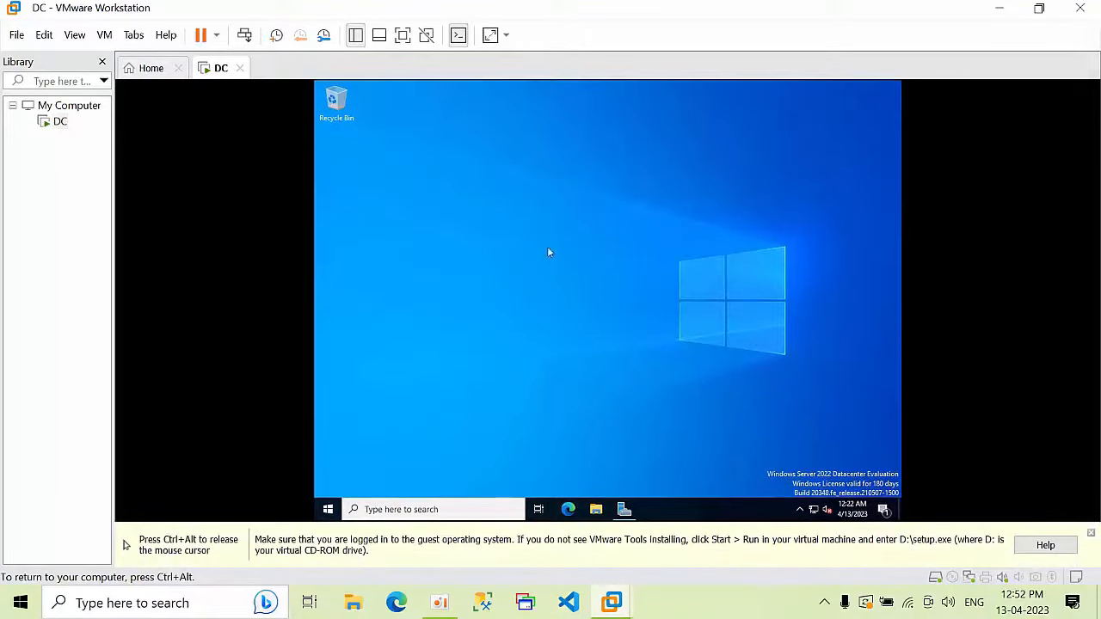
key("ctrl+alt")
left_click(1091, 534)
Step: Run setup64 from the VMware Tools DVD drive as administrator
left_click(657, 459)
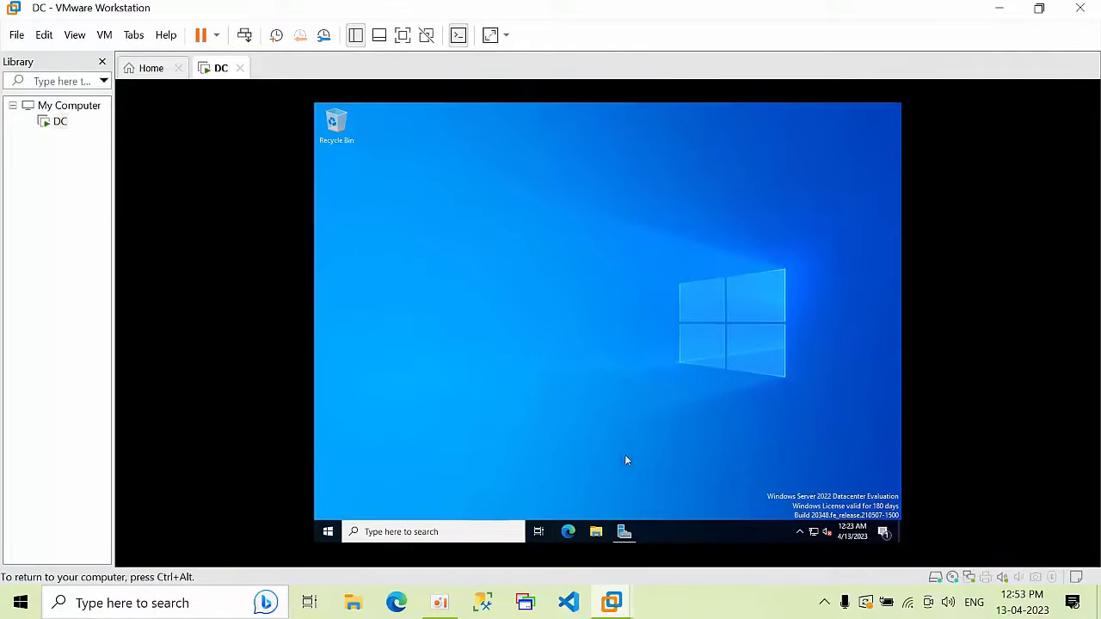
left_click(596, 532)
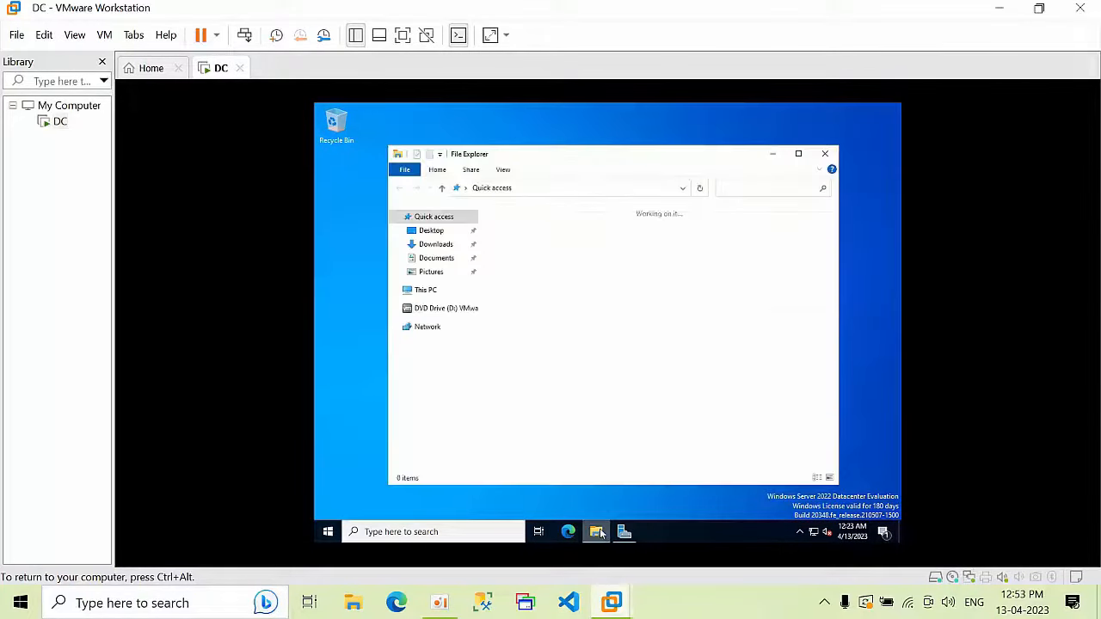
left_click(442, 310)
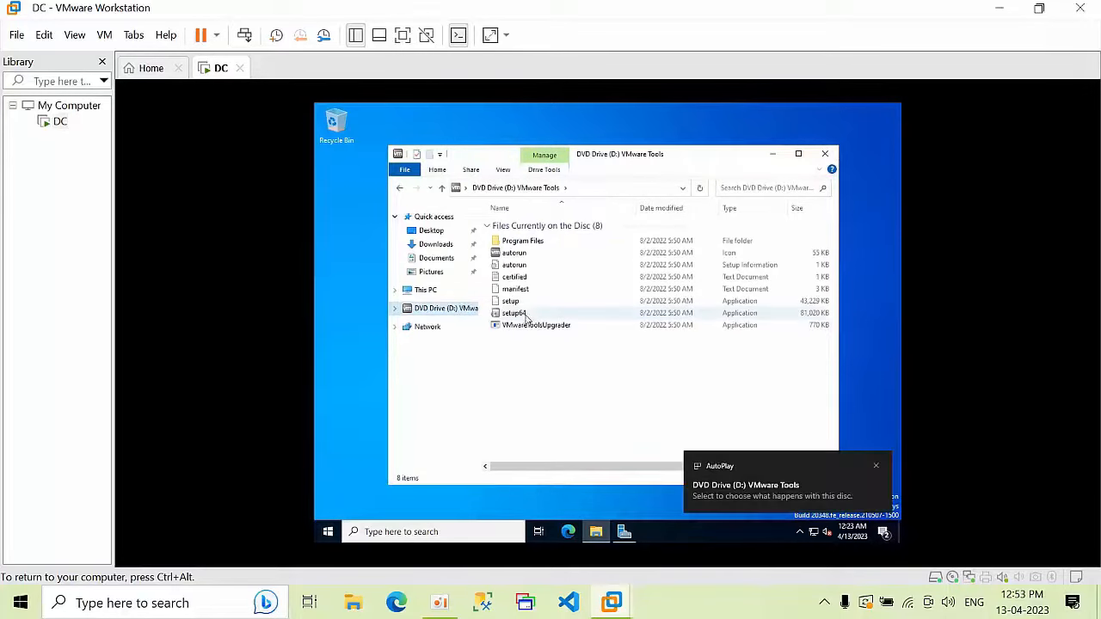
left_click(528, 315)
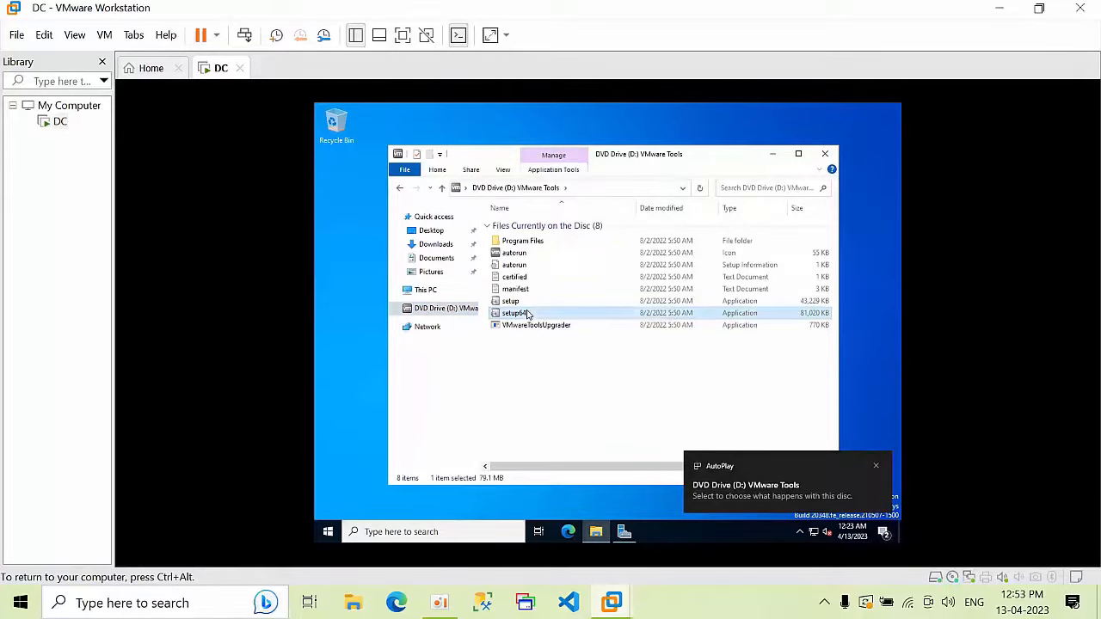
right_click(527, 315)
left_click(556, 333)
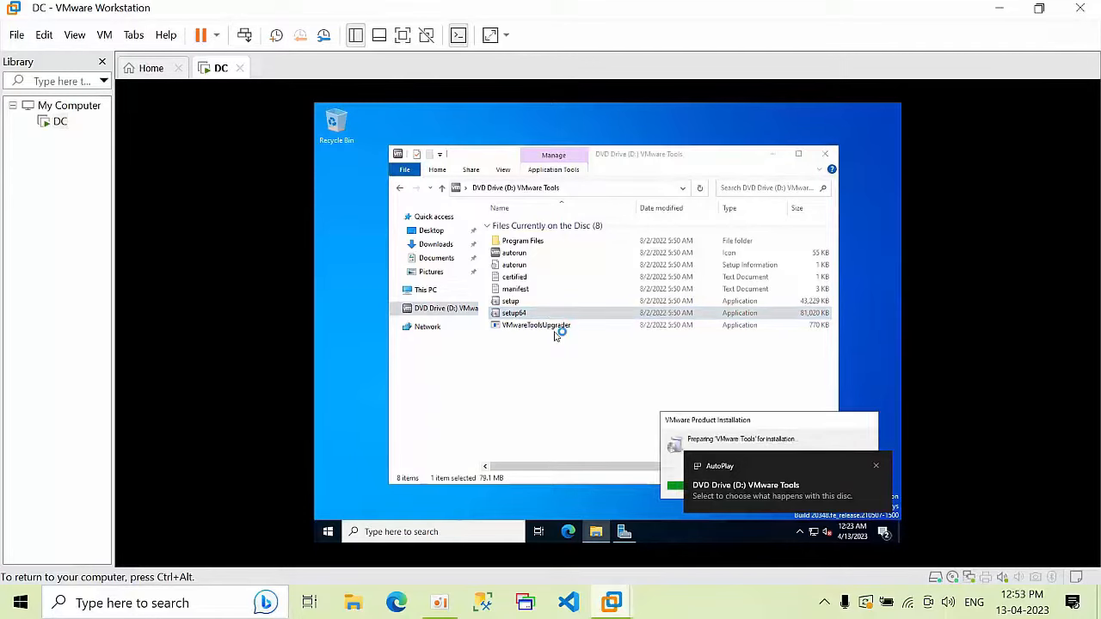
left_click(771, 154)
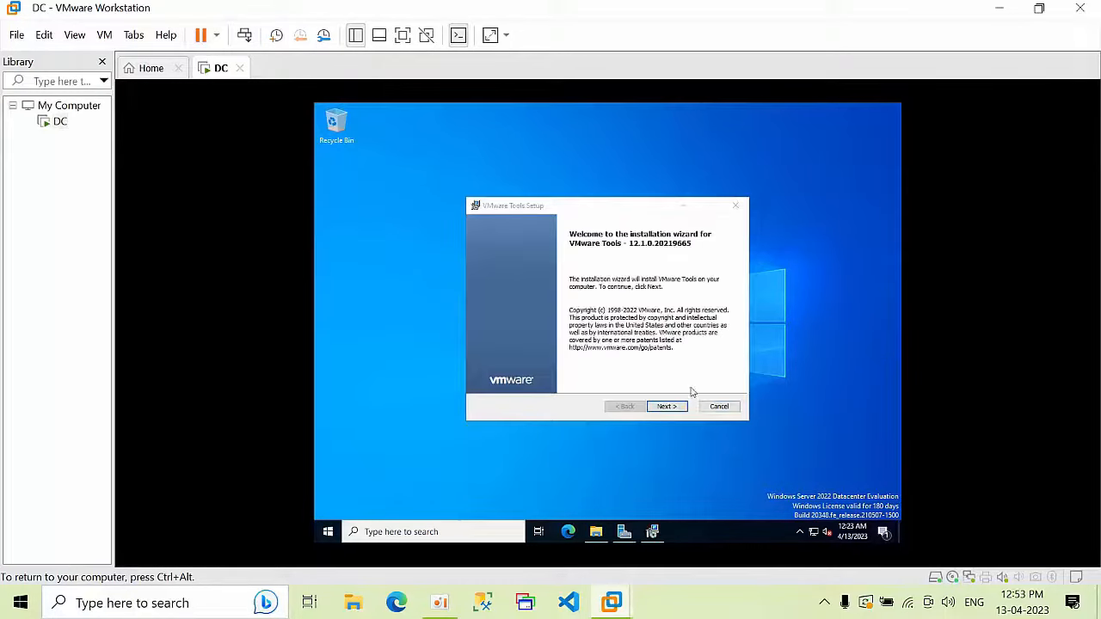
Step: Install VMware Tools using the Complete setup type
left_click(670, 408)
left_click(507, 320)
left_click(678, 409)
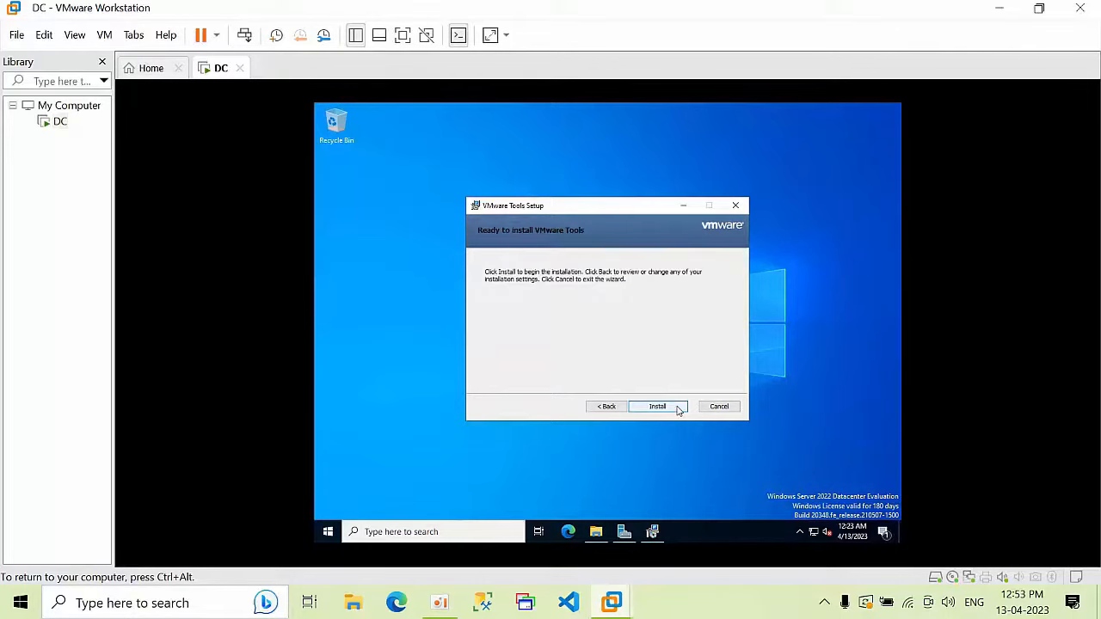
left_click(659, 407)
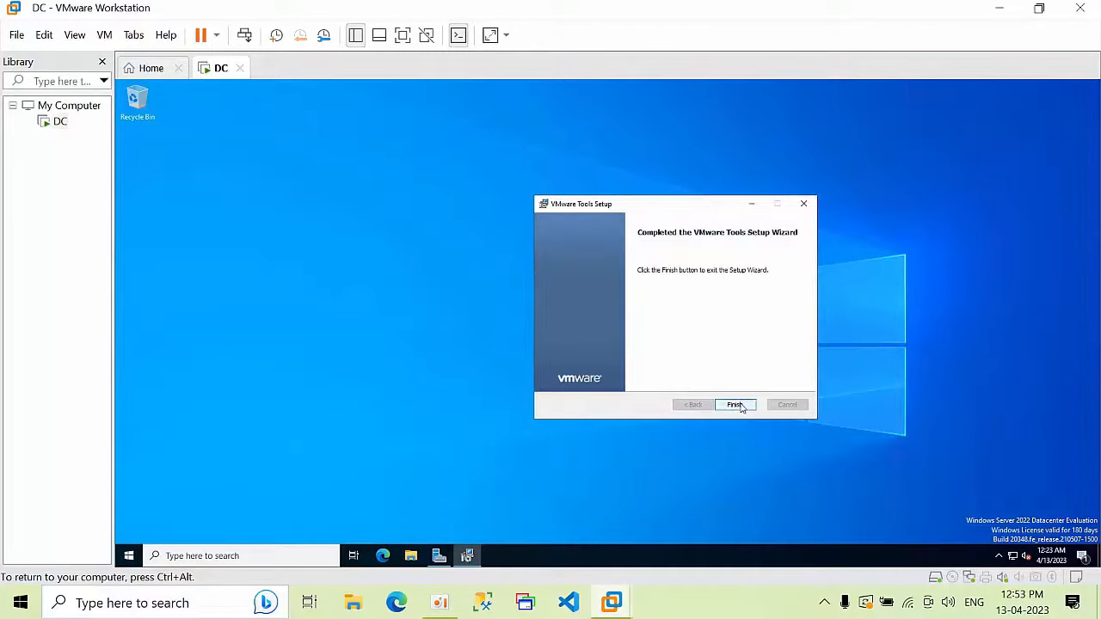
Step: Finish VMware Tools setup, restart the guest, and sign back in as Administrator
left_click(736, 404)
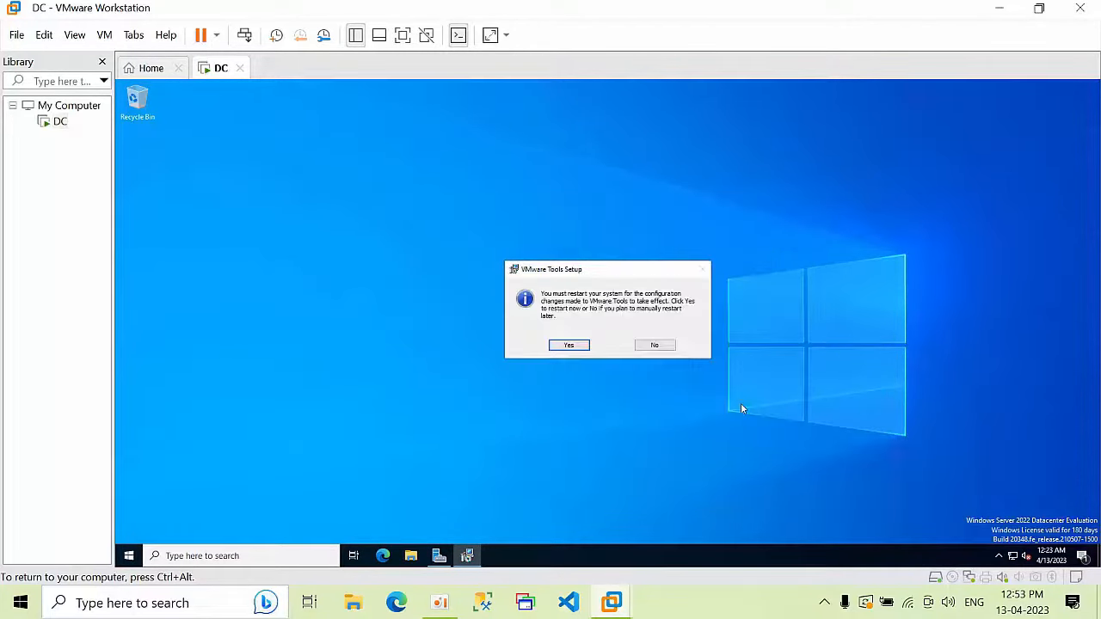
left_click(571, 345)
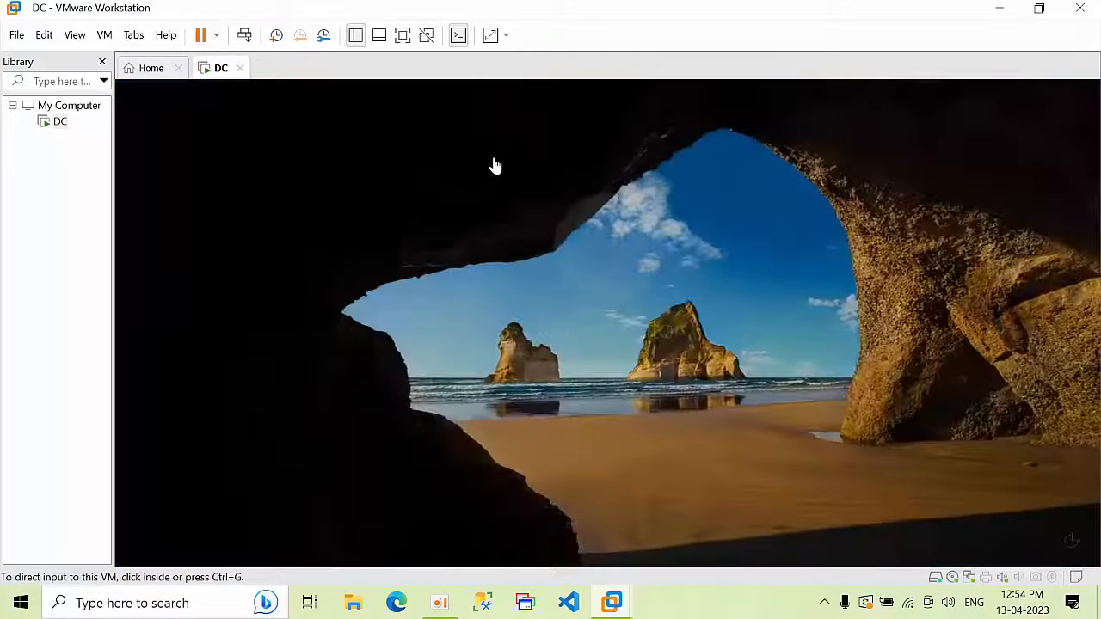
left_click(491, 165)
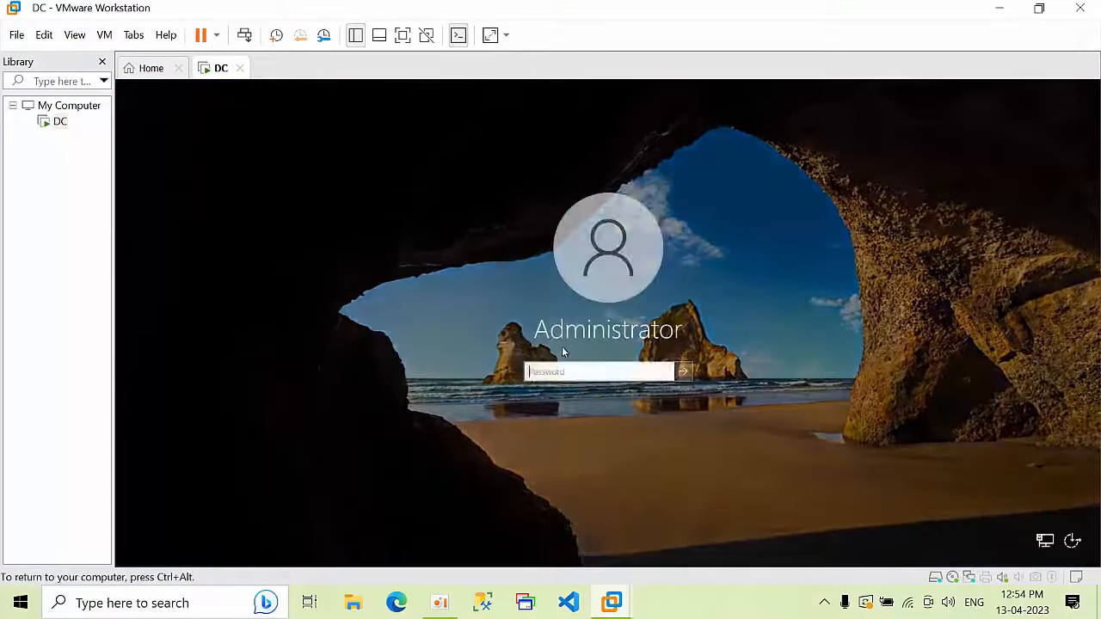
type("P•")
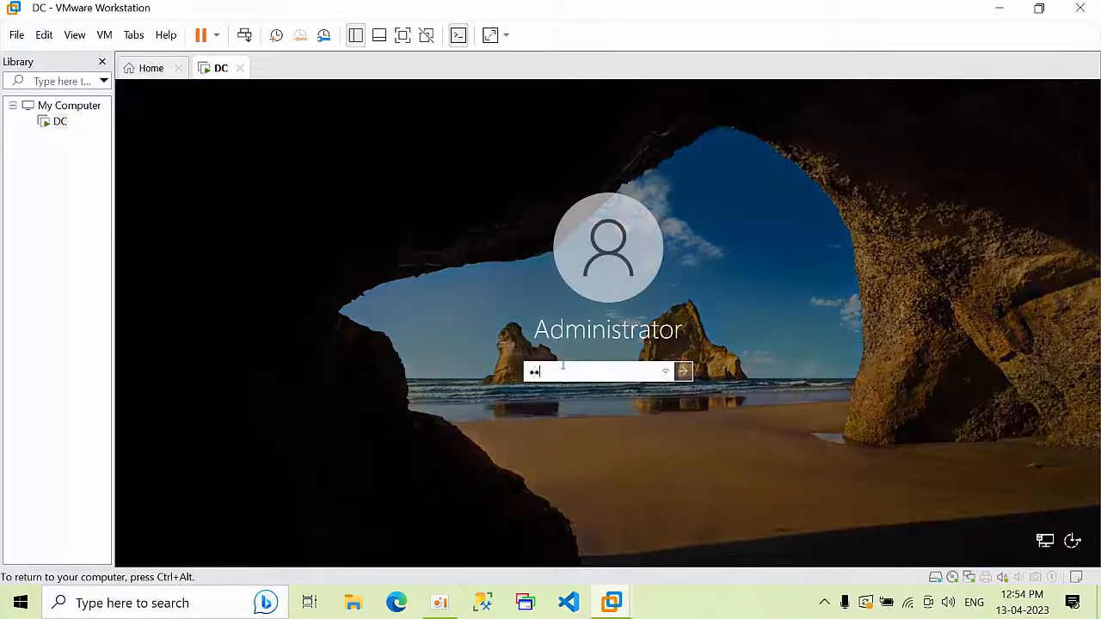
type("••")
key("Return")
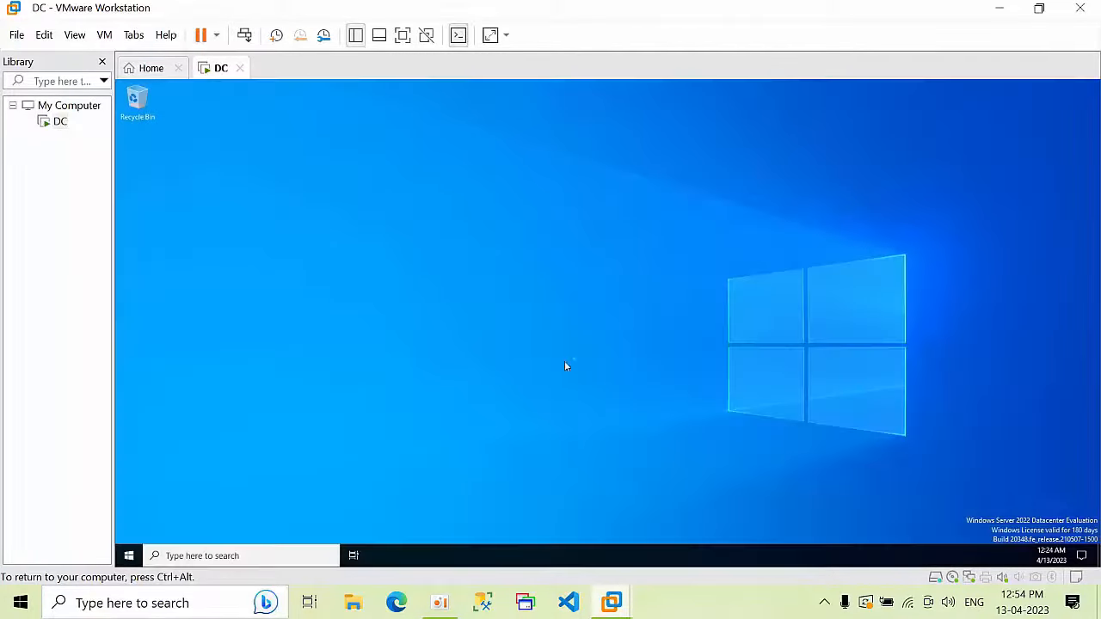
Step: Show the DC VM full screen and minimise Server Manager
right_click(460, 253)
right_click(386, 136)
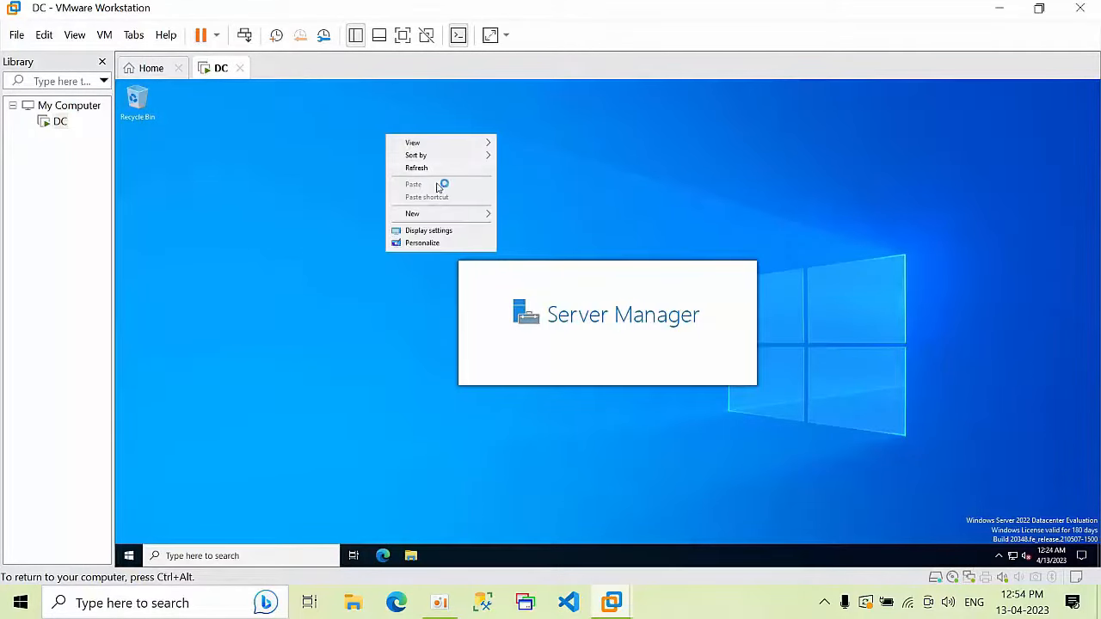
key("ctrl+alt")
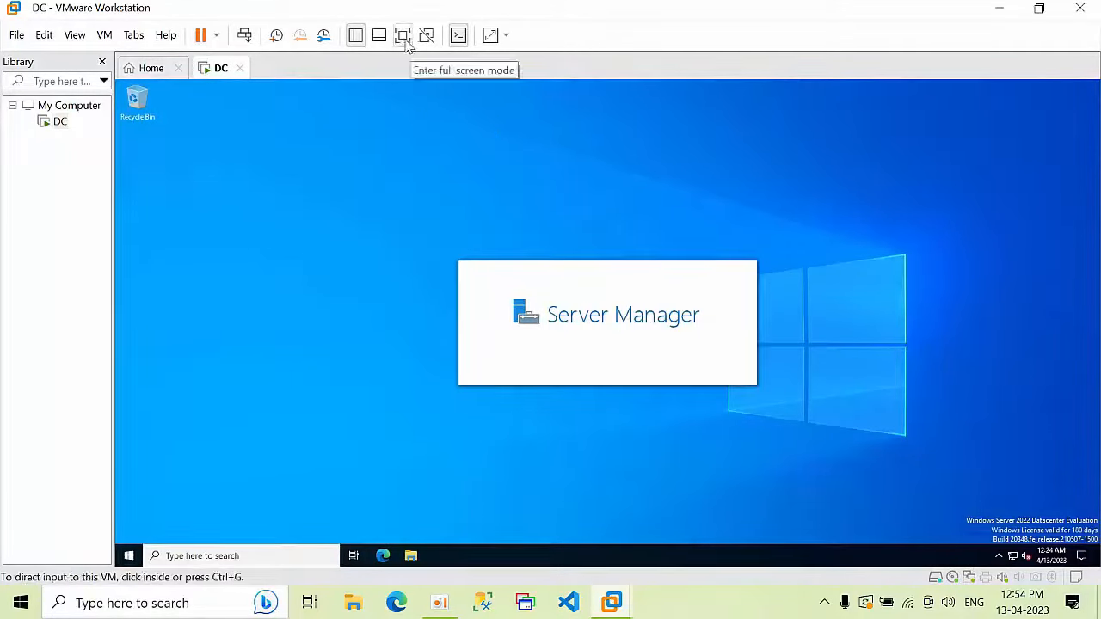
left_click(402, 35)
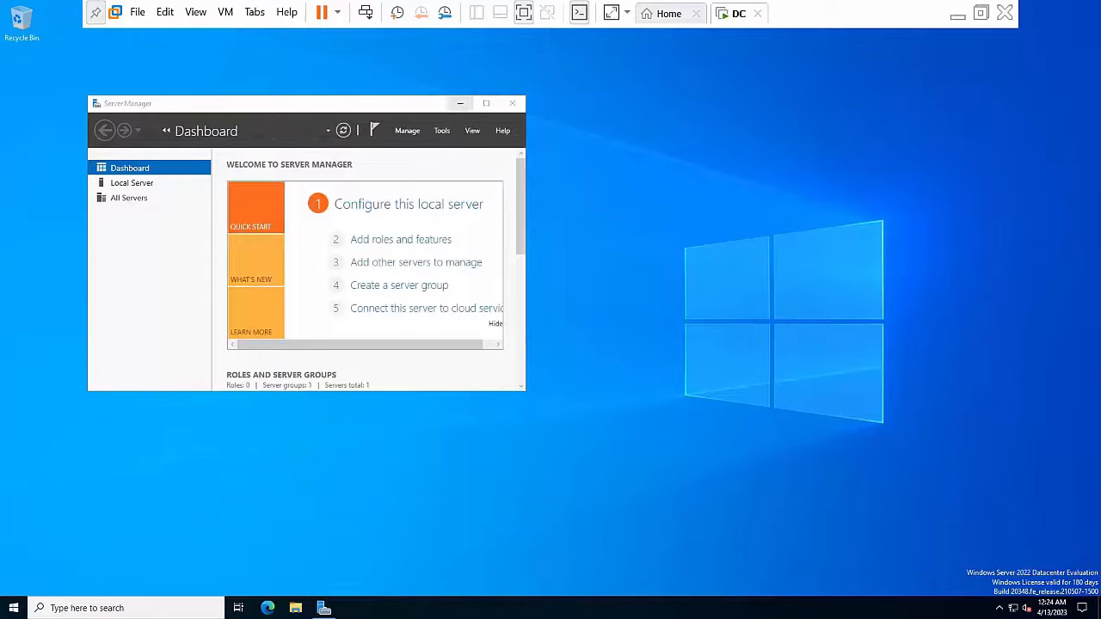
left_click(460, 104)
Step: Turn off Windows Defender Firewall for private and public networks through firewall.cpl
right_click(453, 140)
left_click(486, 176)
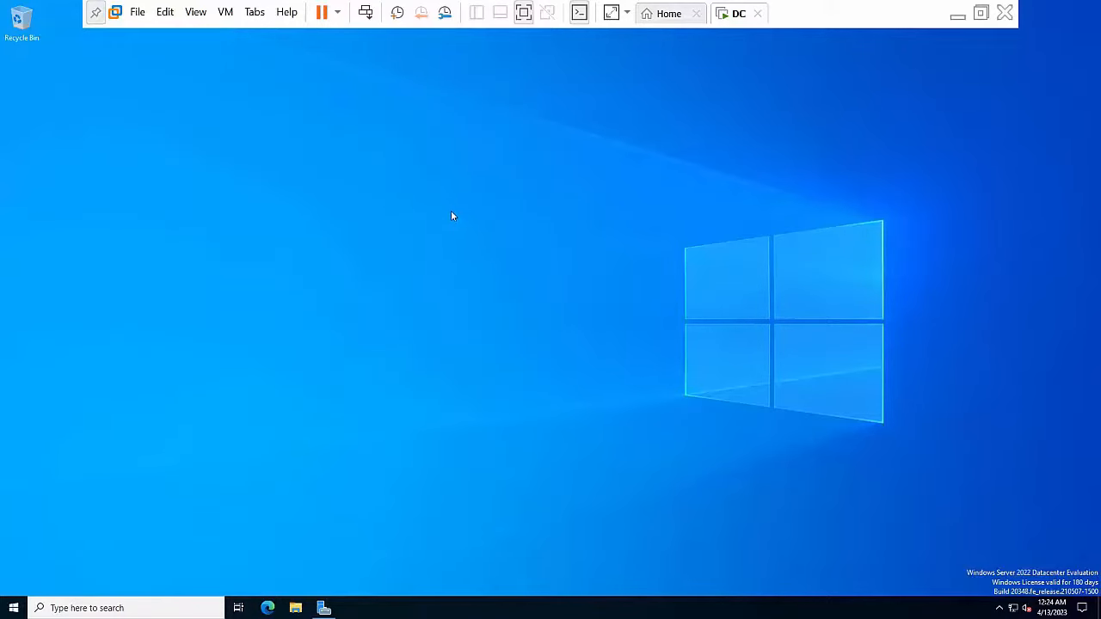
key("super+r")
type("f")
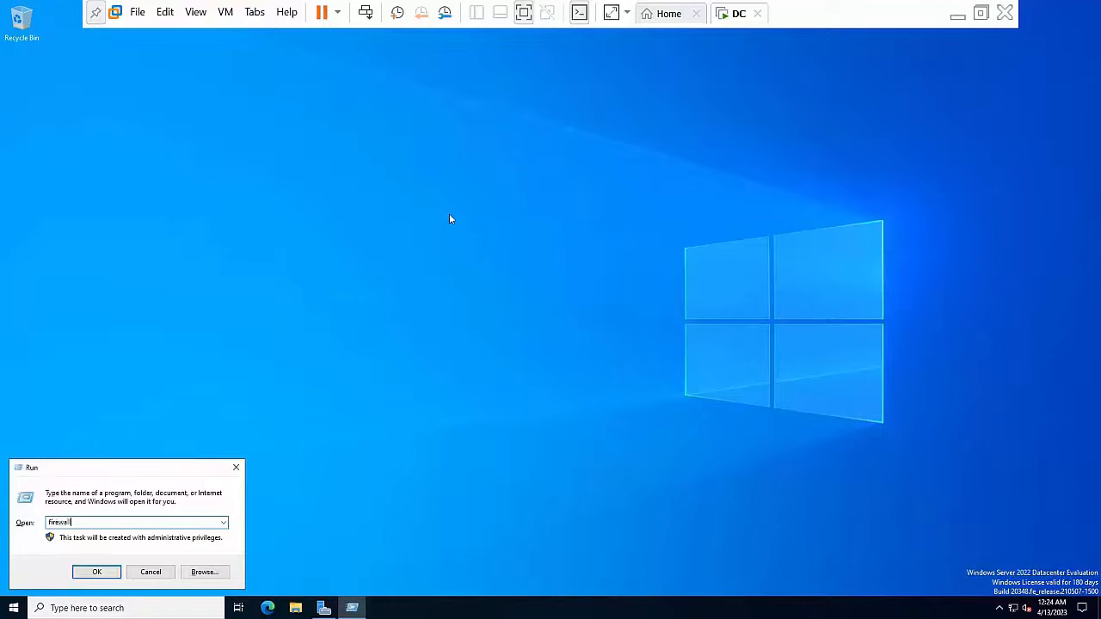
key("Return")
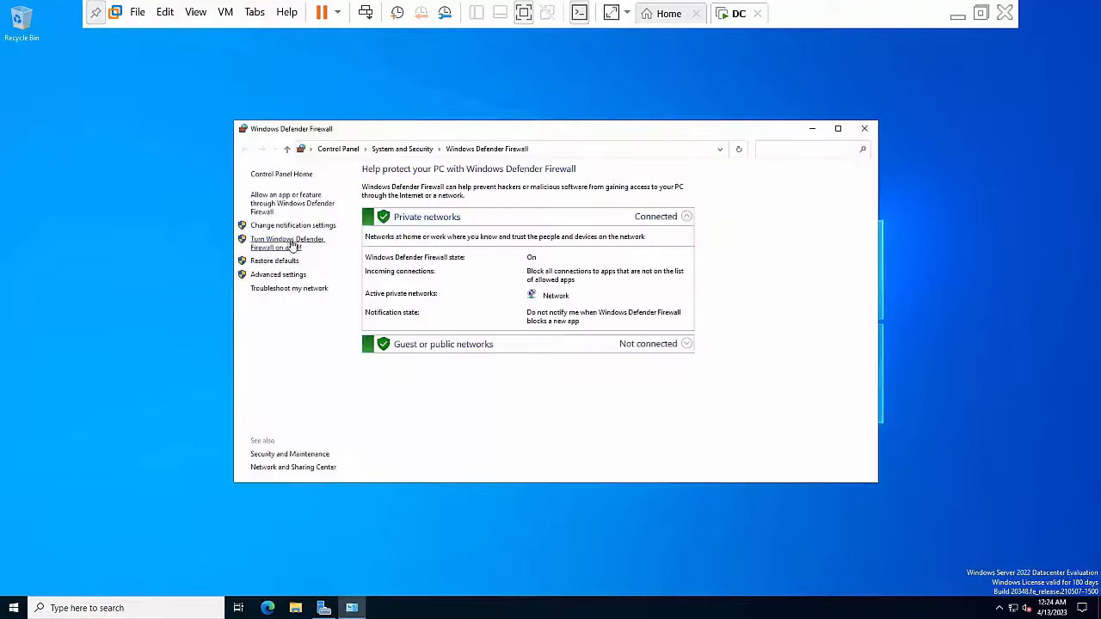
left_click(286, 248)
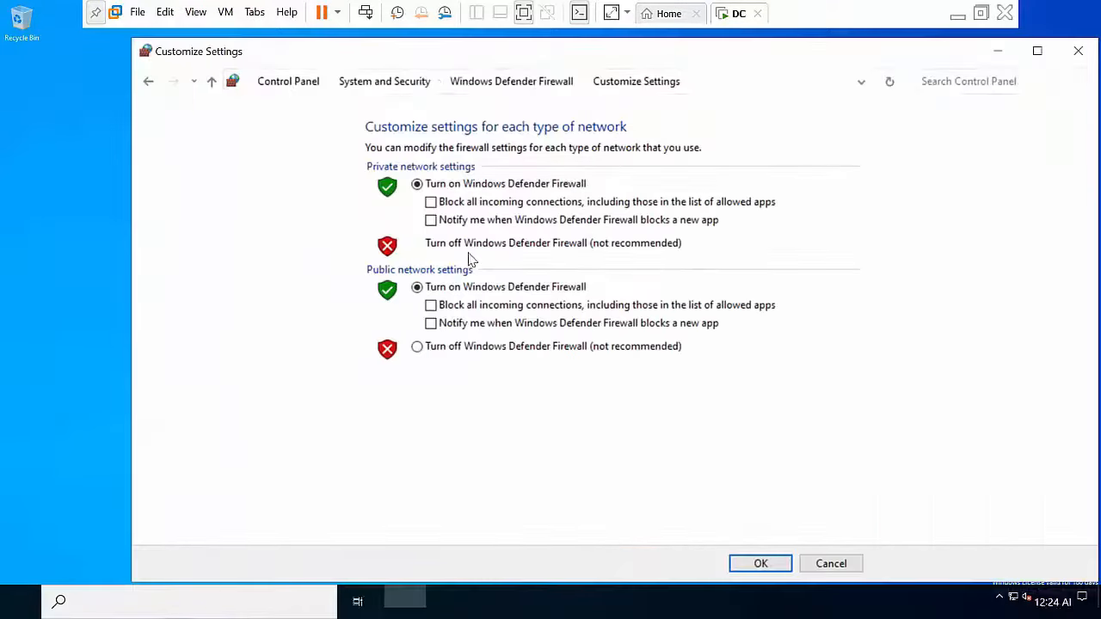
left_click(427, 243)
left_click(480, 346)
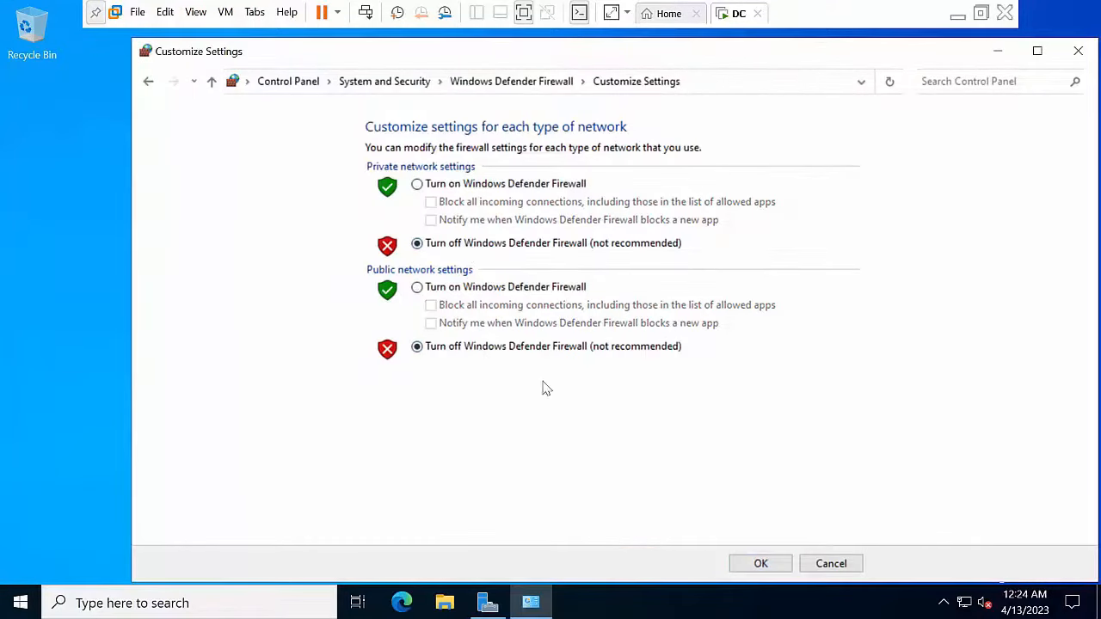
left_click(762, 564)
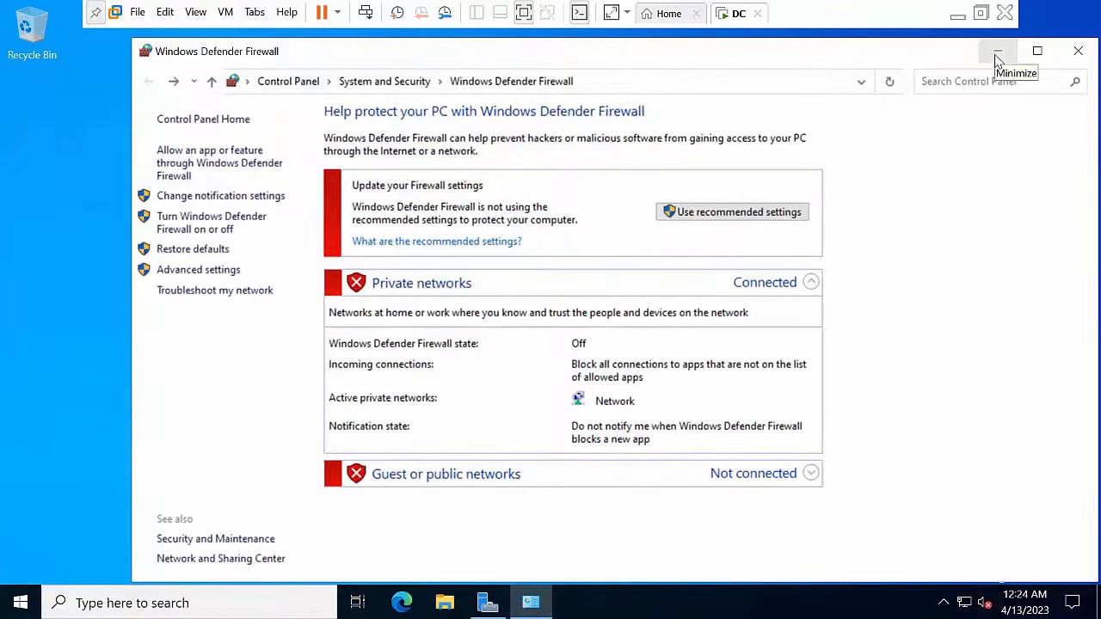
left_click(997, 55)
right_click(306, 286)
left_click(362, 339)
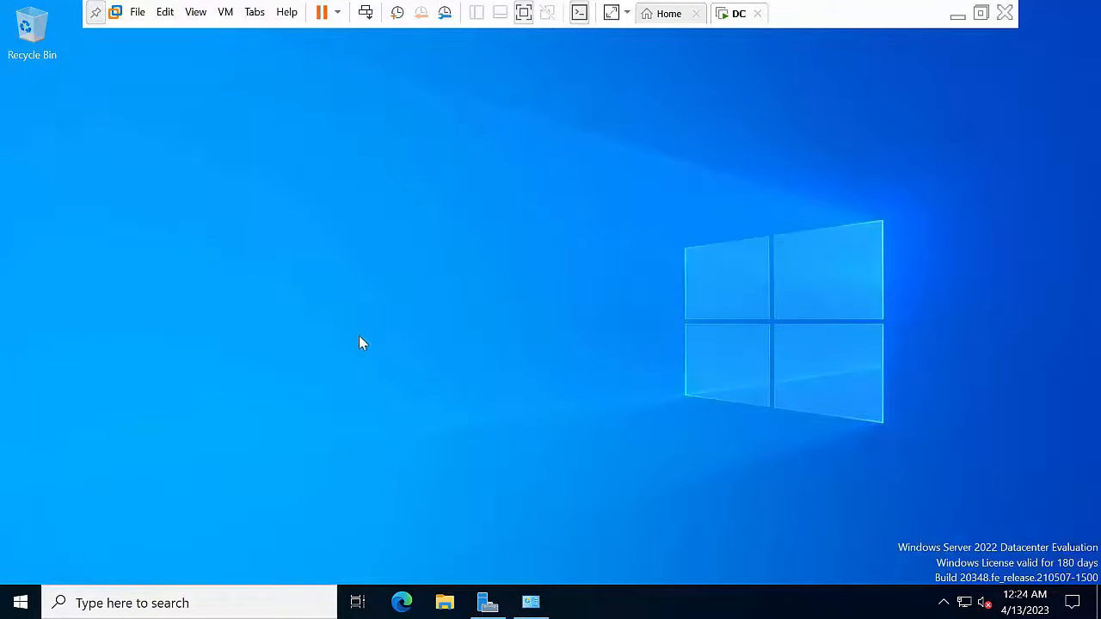
Step: Restore Server Manager from the taskbar and maximise it
right_click(302, 239)
left_click(349, 284)
left_click(489, 602)
left_click(687, 110)
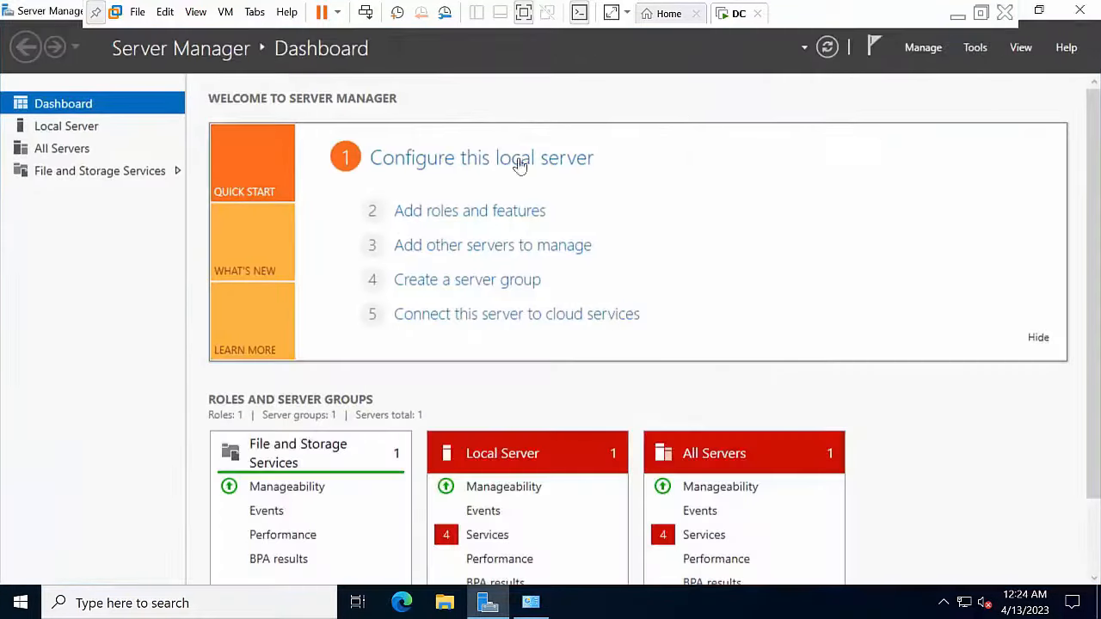
Step: Start Add Roles and Features, skip its intro page in future, advance twice, then cancel
left_click(927, 49)
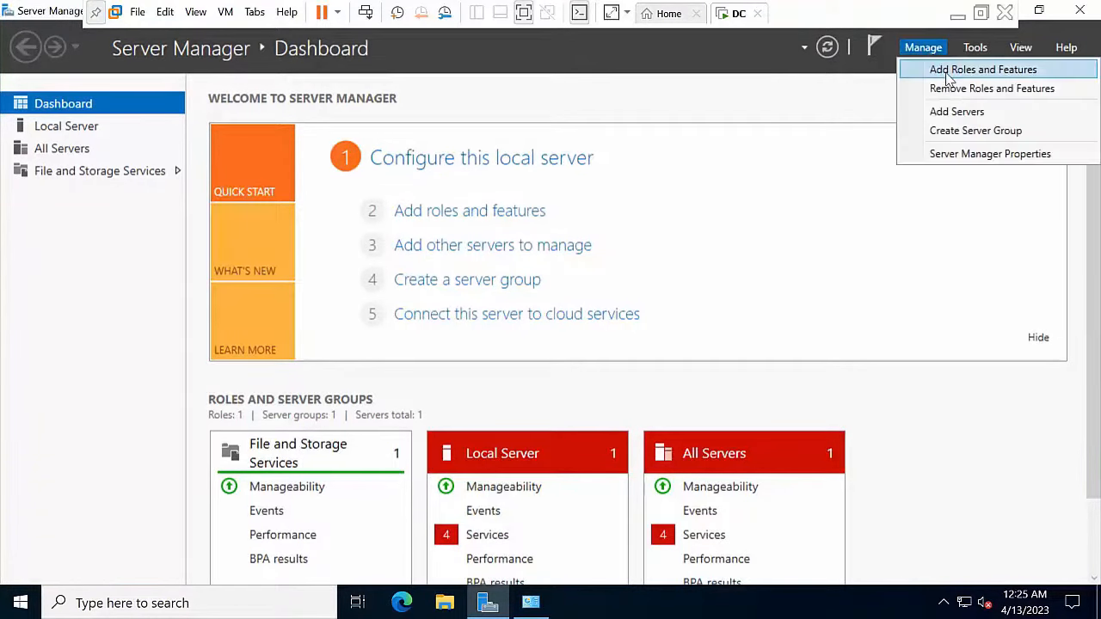
left_click(949, 71)
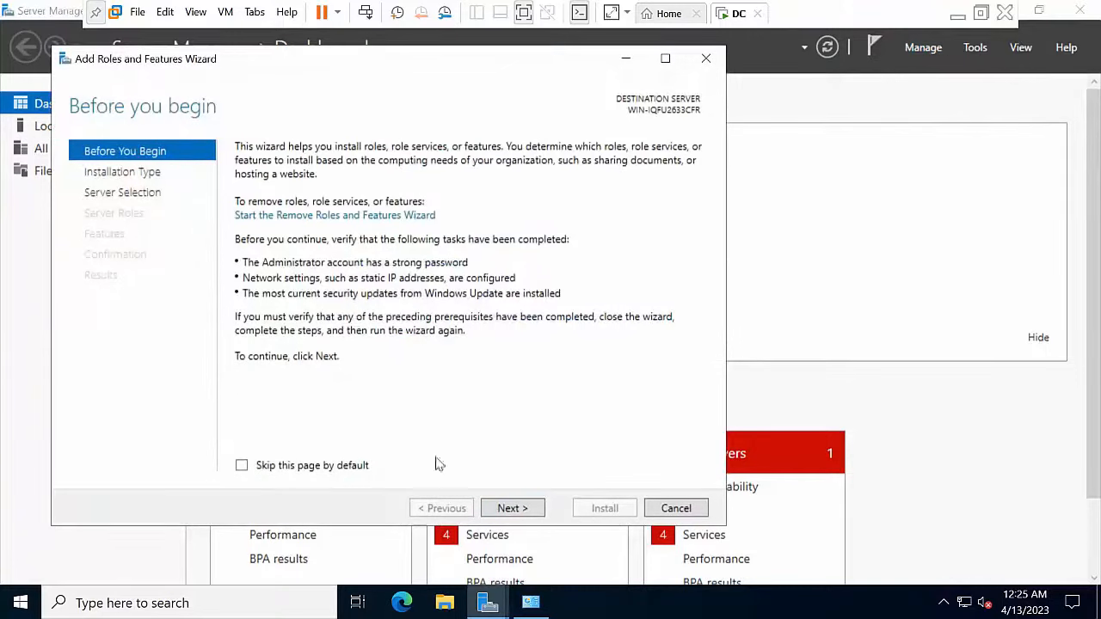
left_click(353, 466)
left_click(510, 509)
left_click(513, 509)
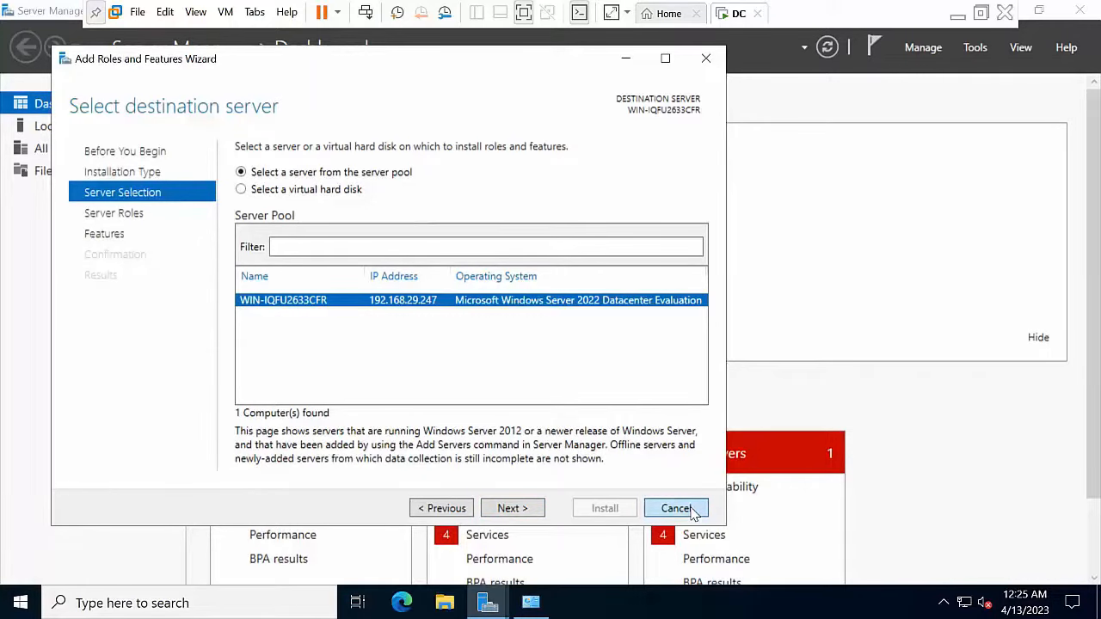
left_click(677, 508)
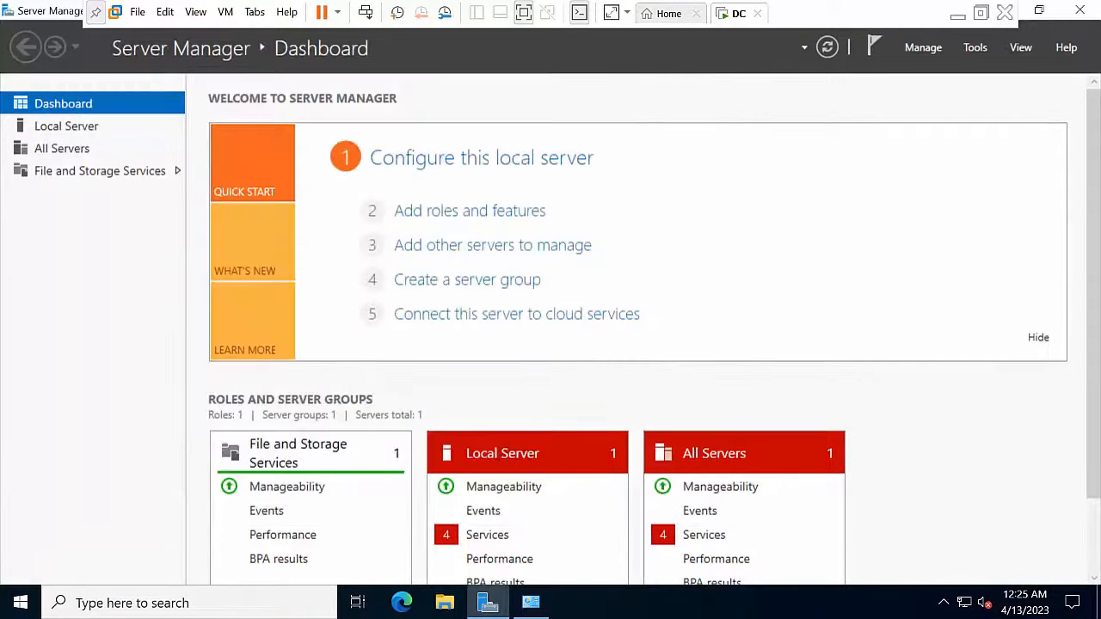
Step: Close Server Manager, open Ethernet0's properties from Network Connections, and disable IPv6
left_click(1080, 9)
right_click(401, 233)
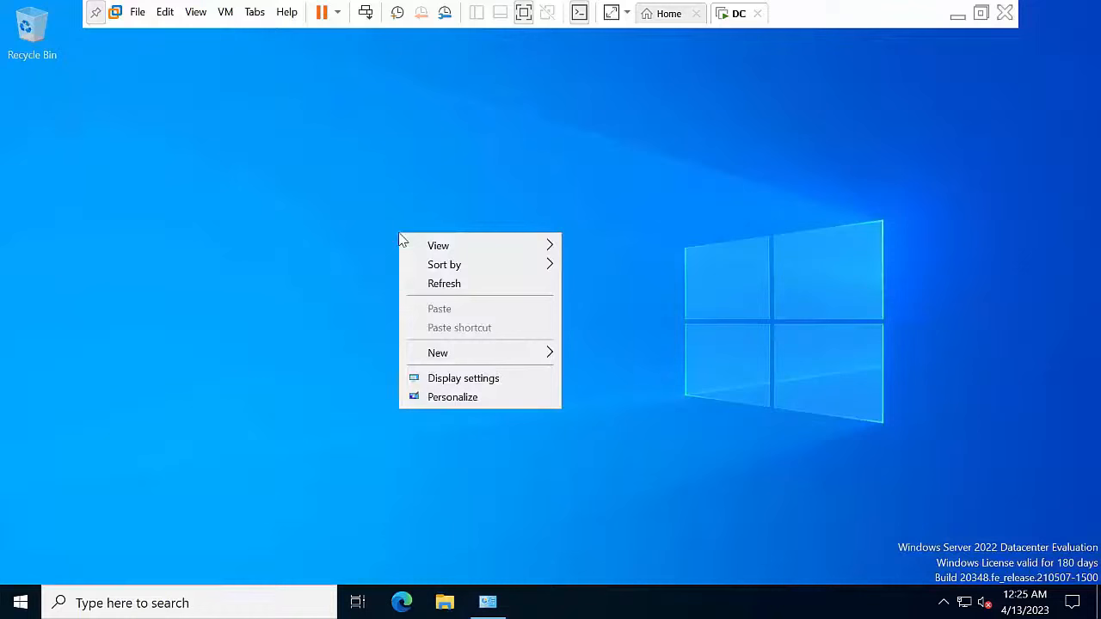
left_click(464, 285)
key("super+r")
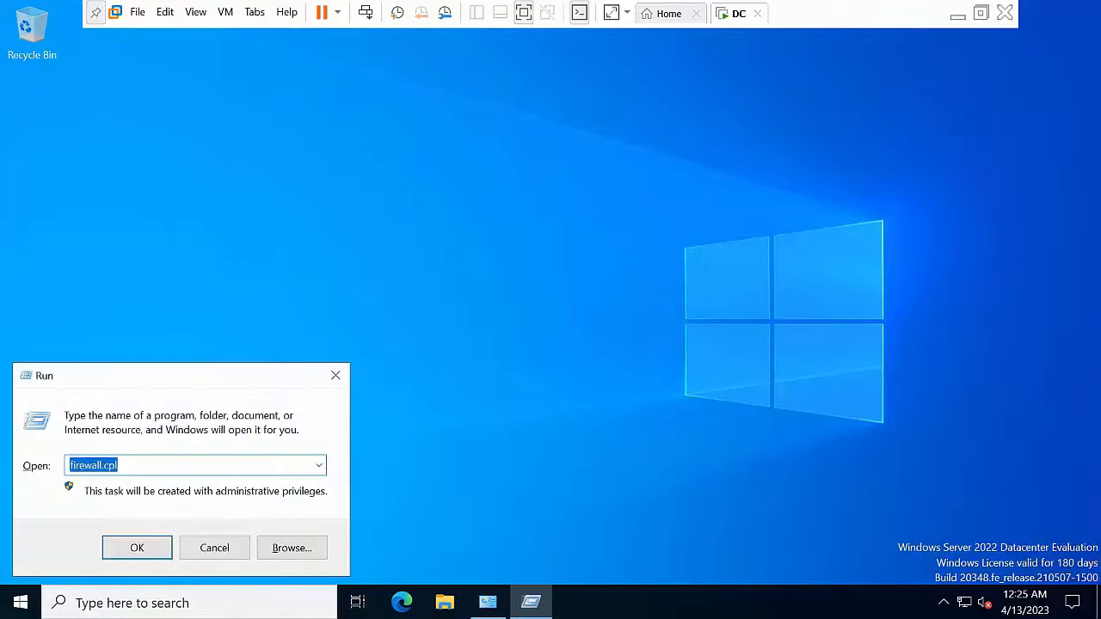
type("ncpa")
key("Return")
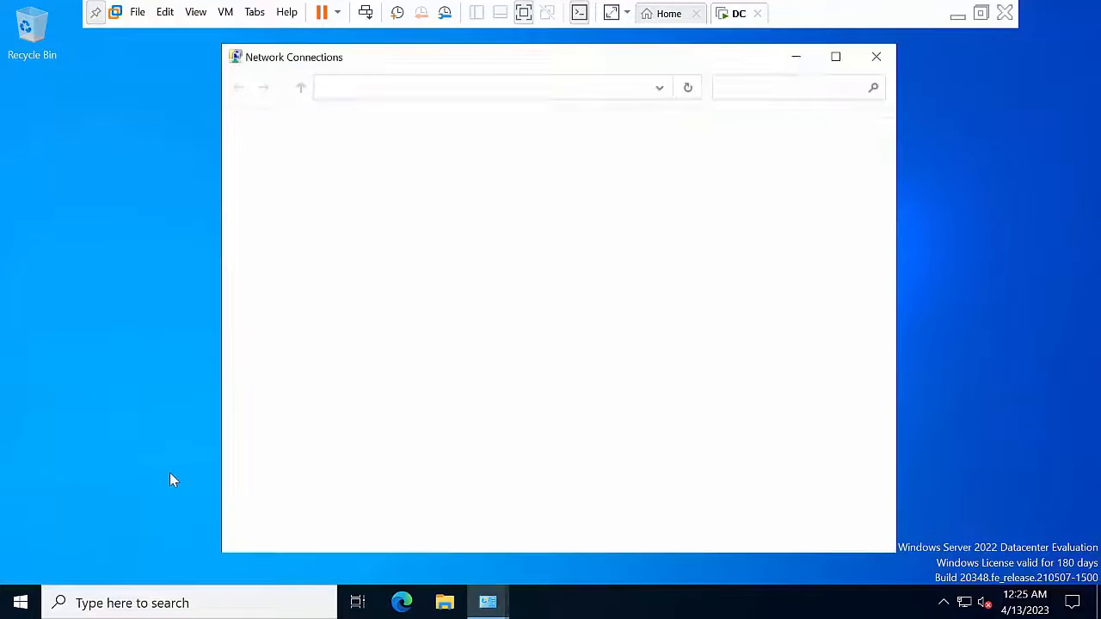
right_click(519, 335)
left_click(355, 177)
right_click(357, 177)
left_click(422, 337)
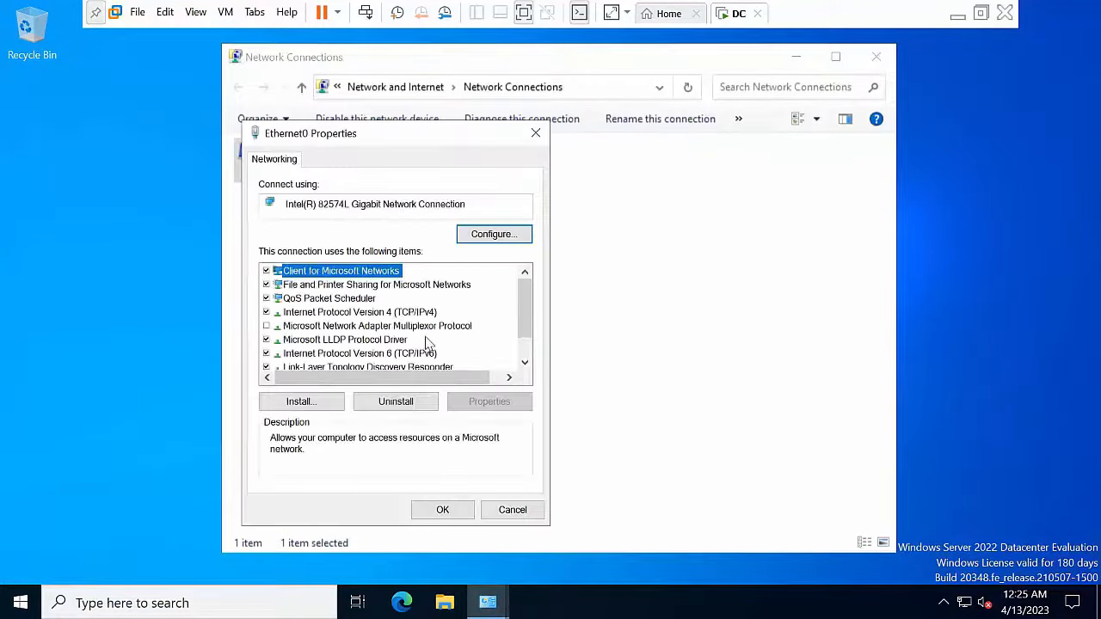
left_click(349, 354)
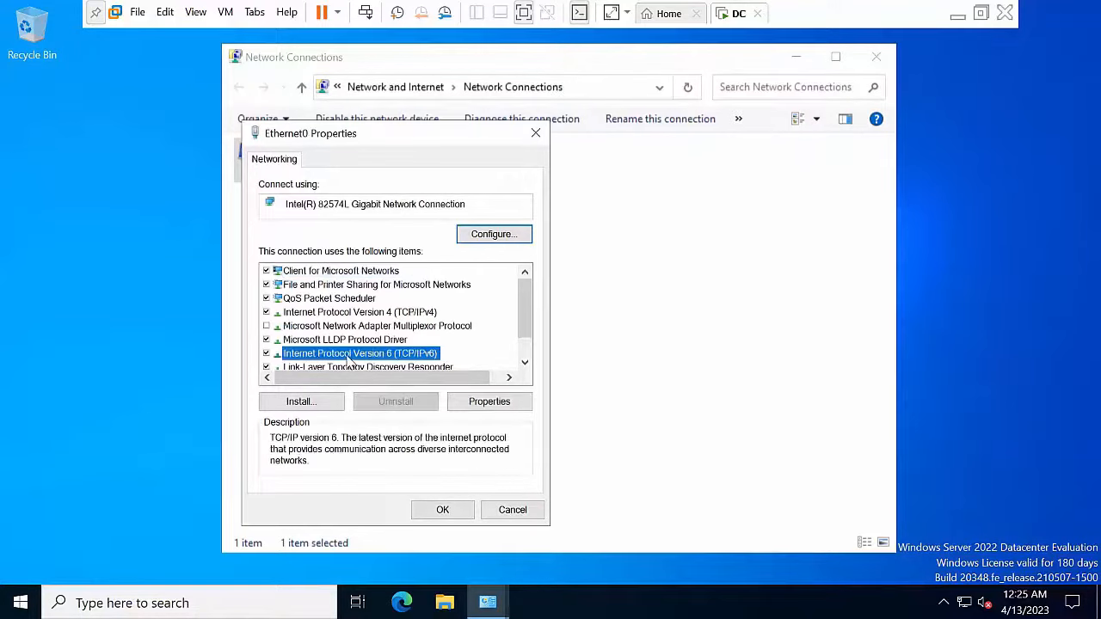
left_click(267, 355)
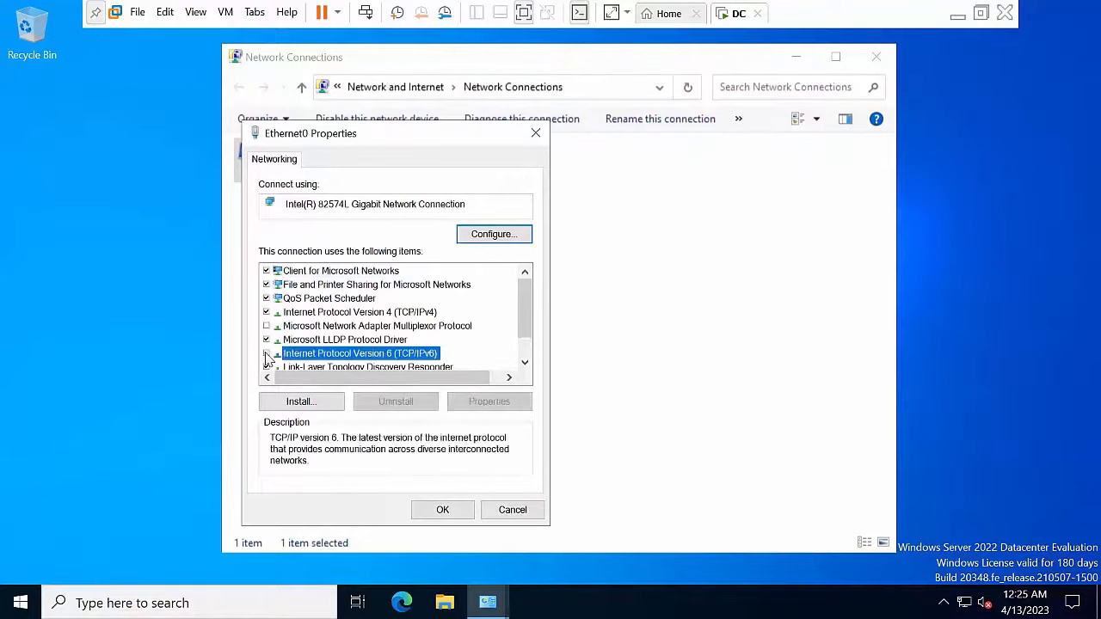
Step: Give IPv4 static address 10.0.0.50, mask 255.0.0.0, preferred DNS 10.0.0.50
left_click(363, 315)
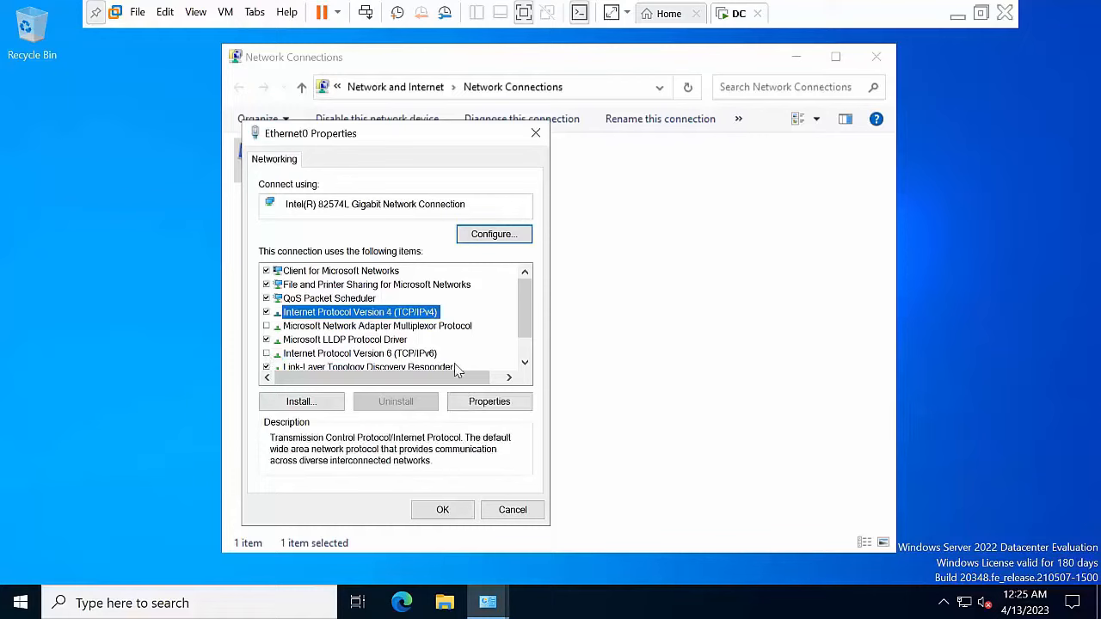
left_click(489, 402)
left_click(378, 315)
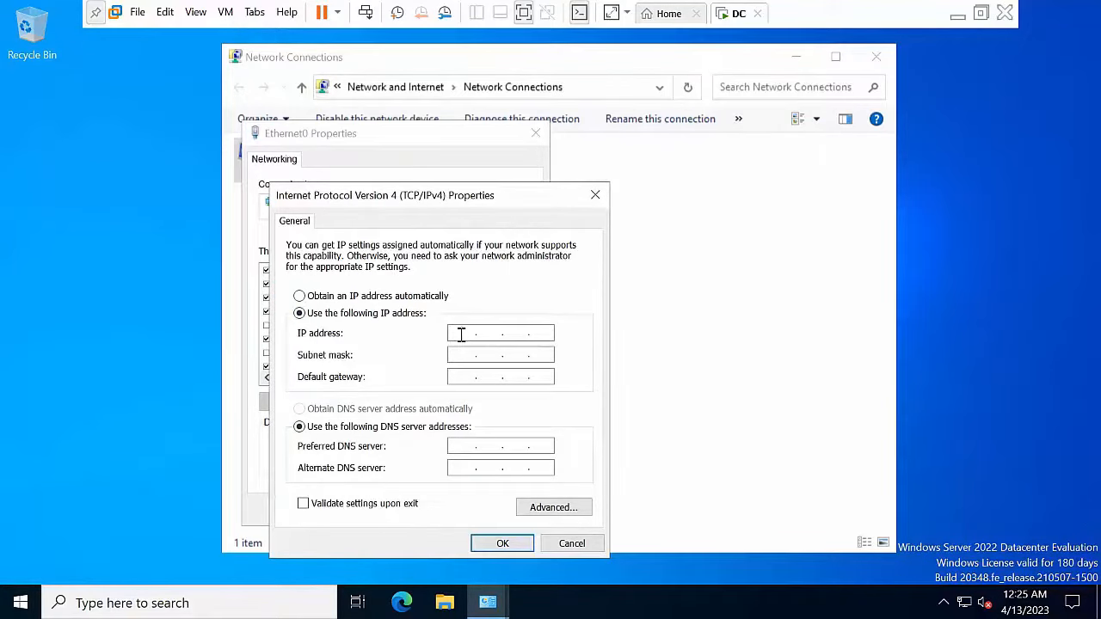
left_click(461, 335)
key("Tab")
key("Tab")
key("Tab")
key("Tab")
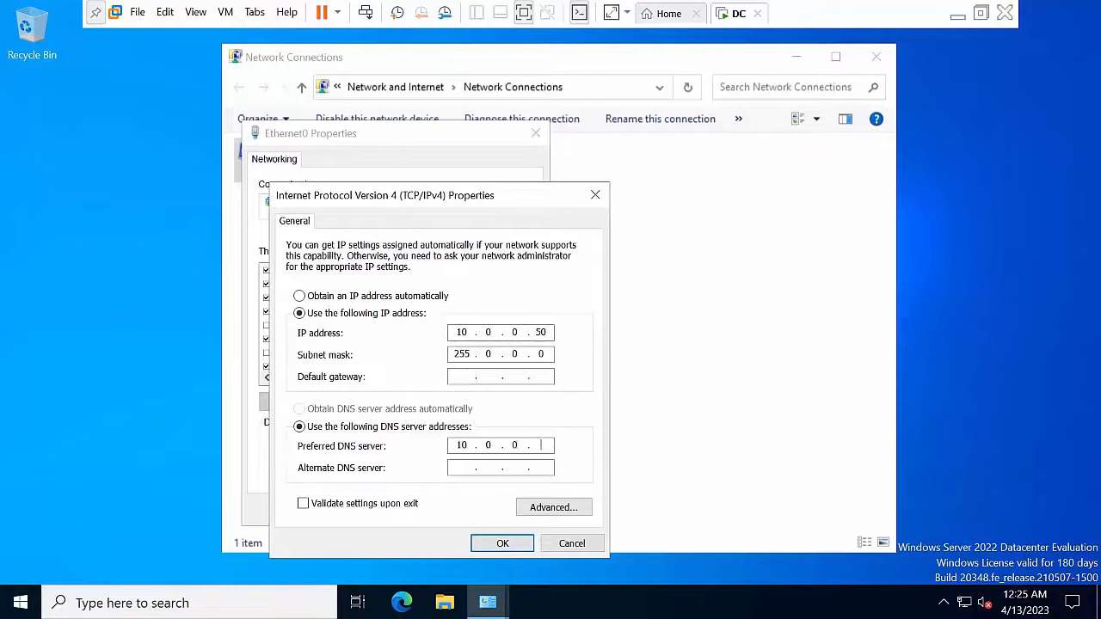
type("10.0.0.50")
left_click(494, 543)
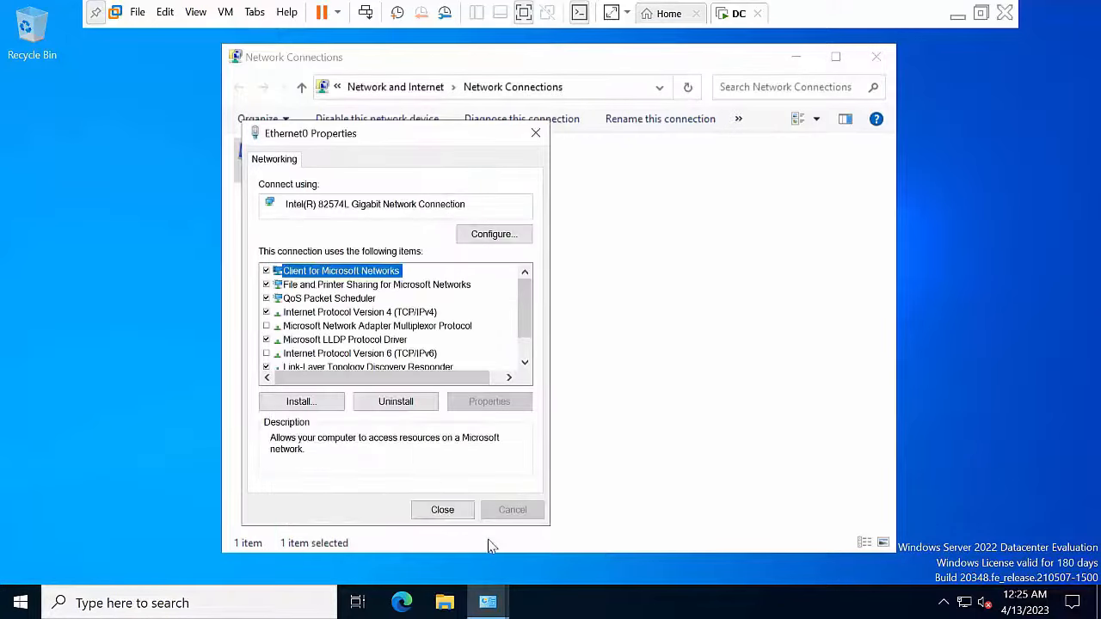
left_click(443, 510)
Step: Refresh the network connections list, minimize it, and refresh the desktop
right_click(409, 308)
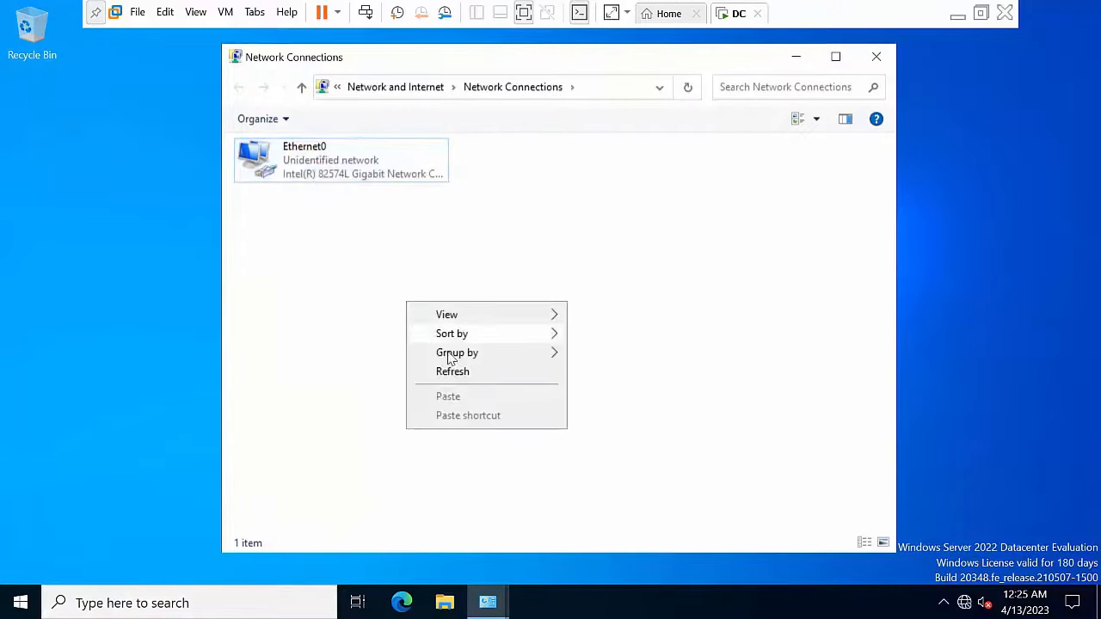
left_click(456, 375)
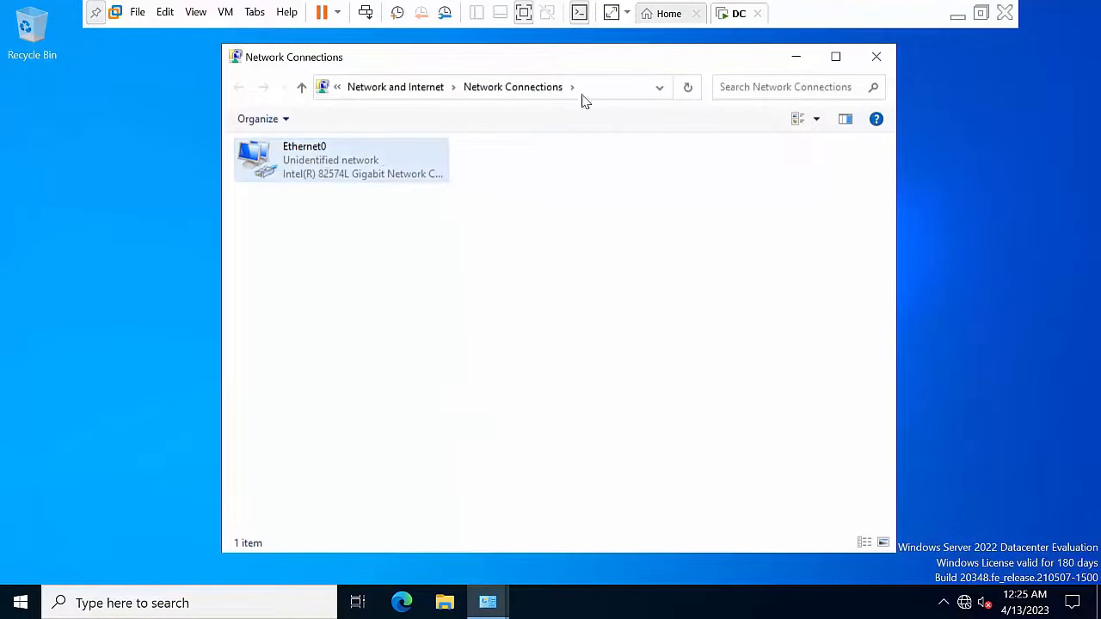
left_click(796, 56)
right_click(518, 225)
left_click(554, 269)
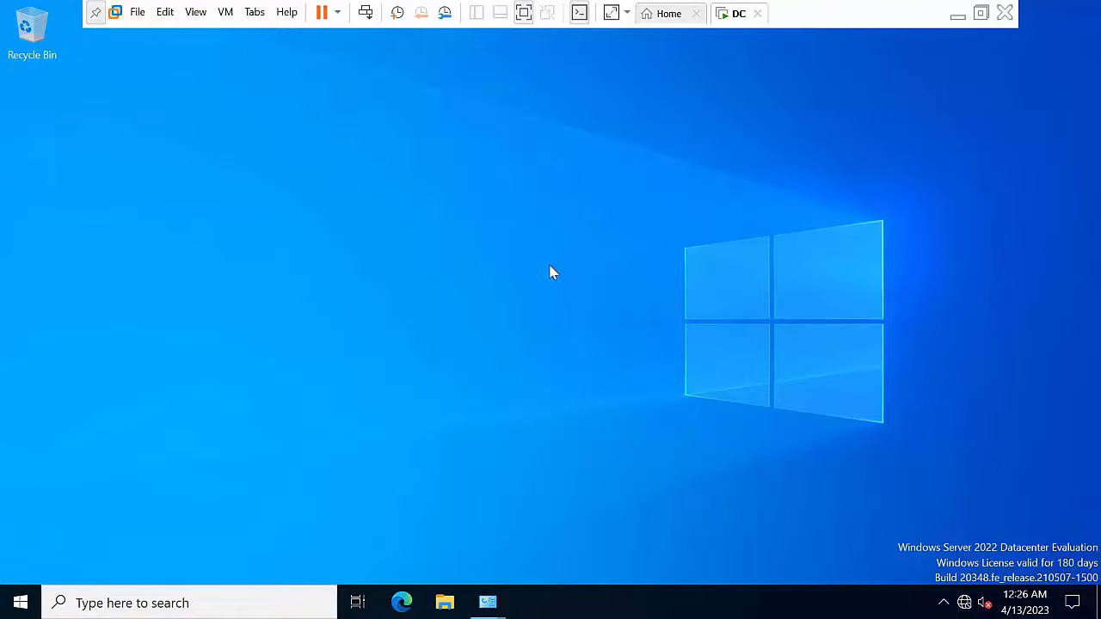
Step: Open This PC's Properties in File Explorer and maximize the system About page
key("super+e")
left_click(262, 254)
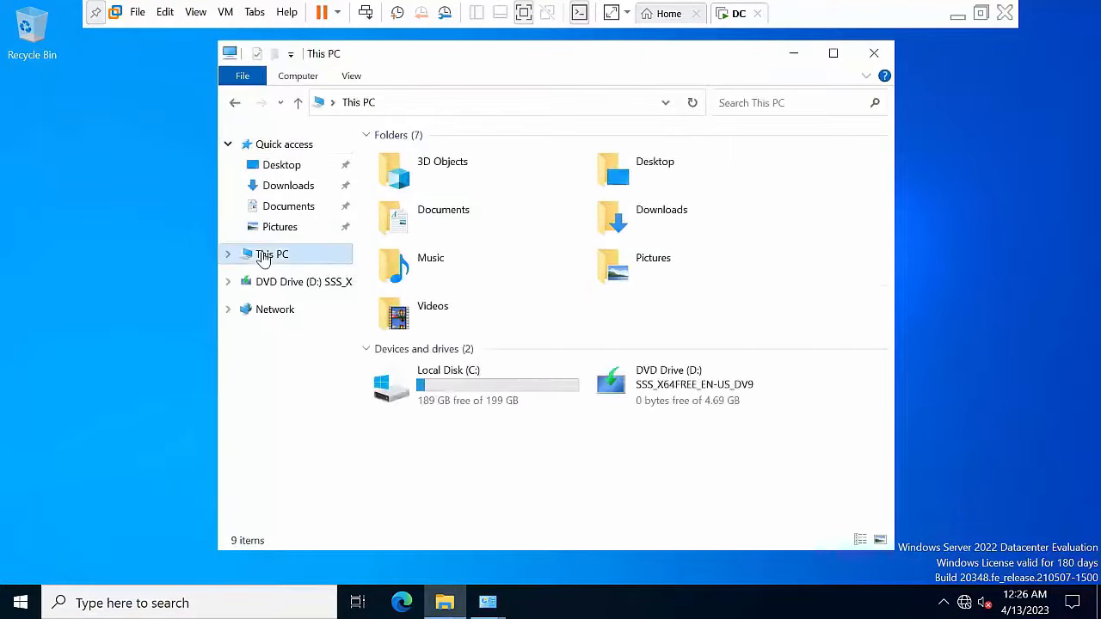
right_click(263, 254)
left_click(320, 478)
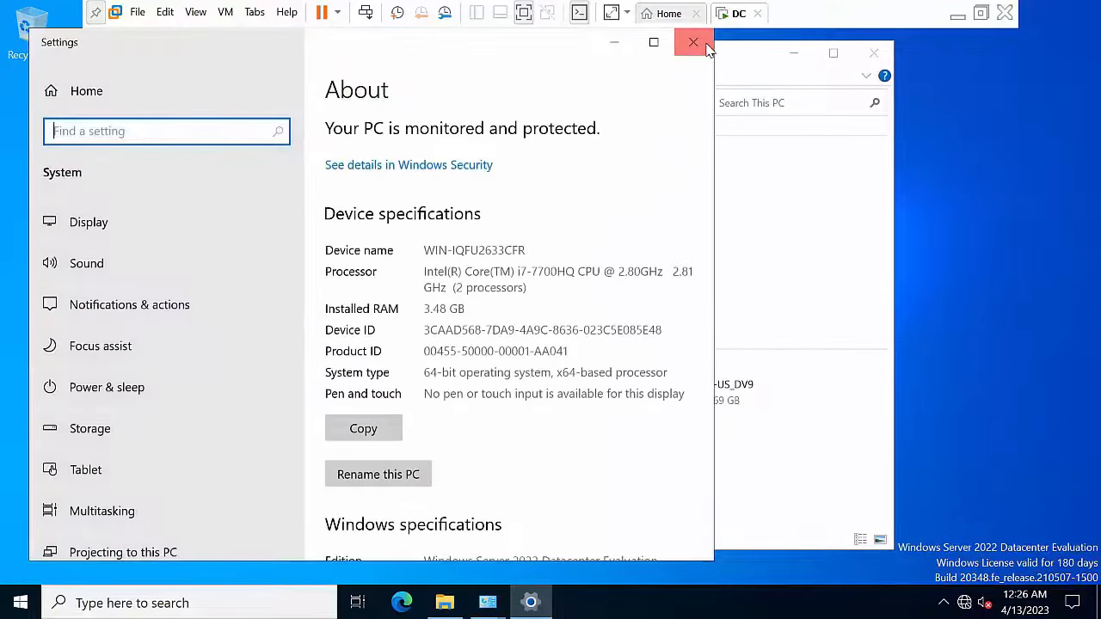
left_click(654, 43)
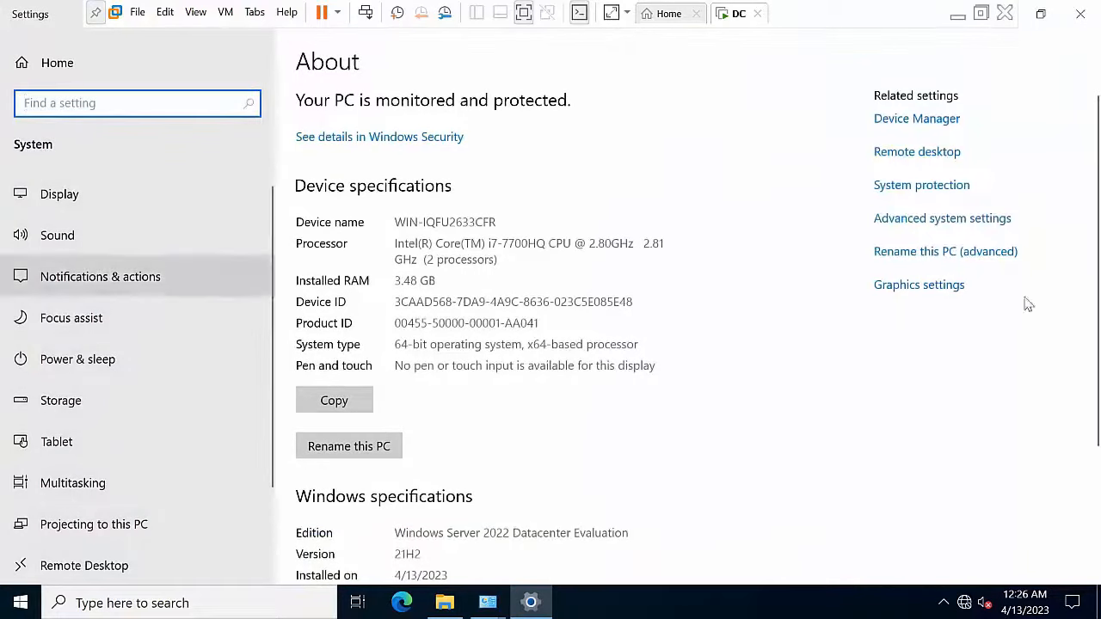
Step: Rename the computer to DC in System Properties and choose Restart Later
left_click(915, 254)
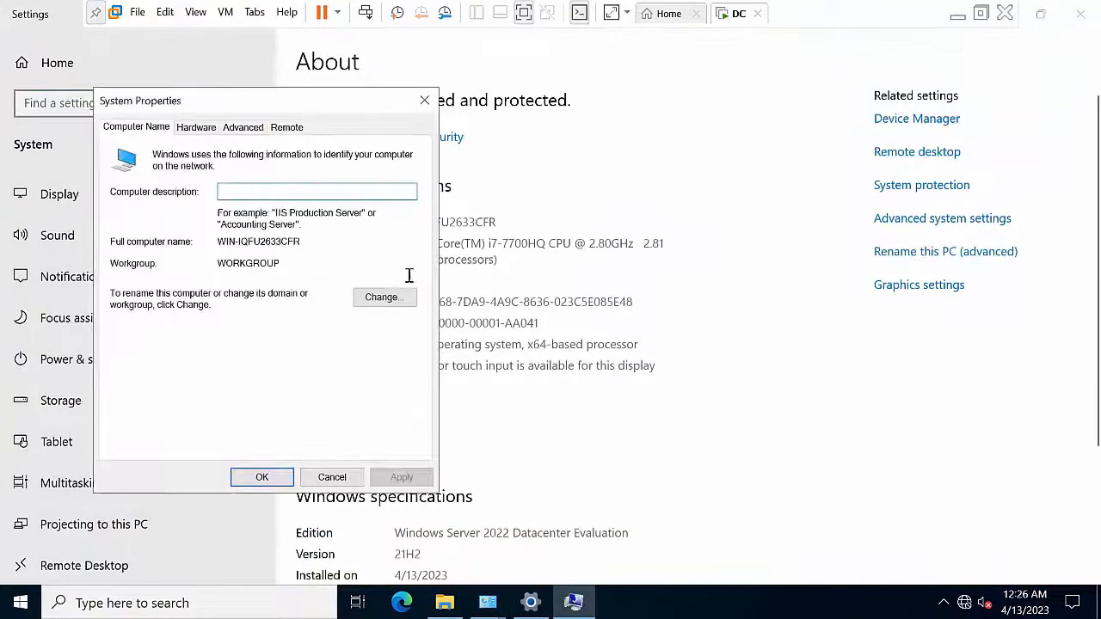
left_click(380, 299)
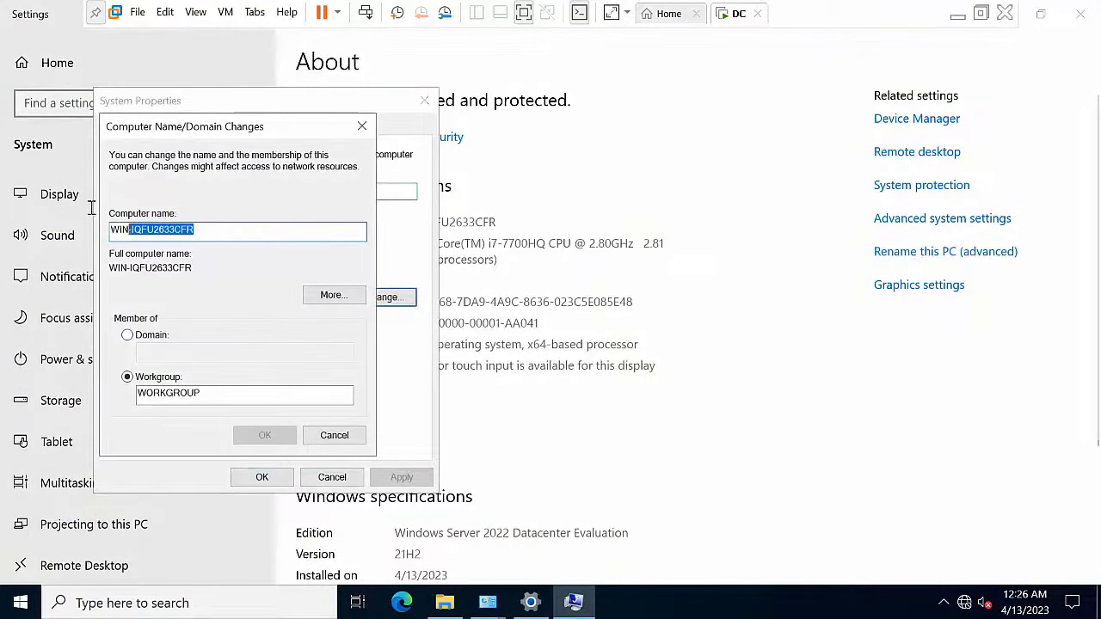
type("DC")
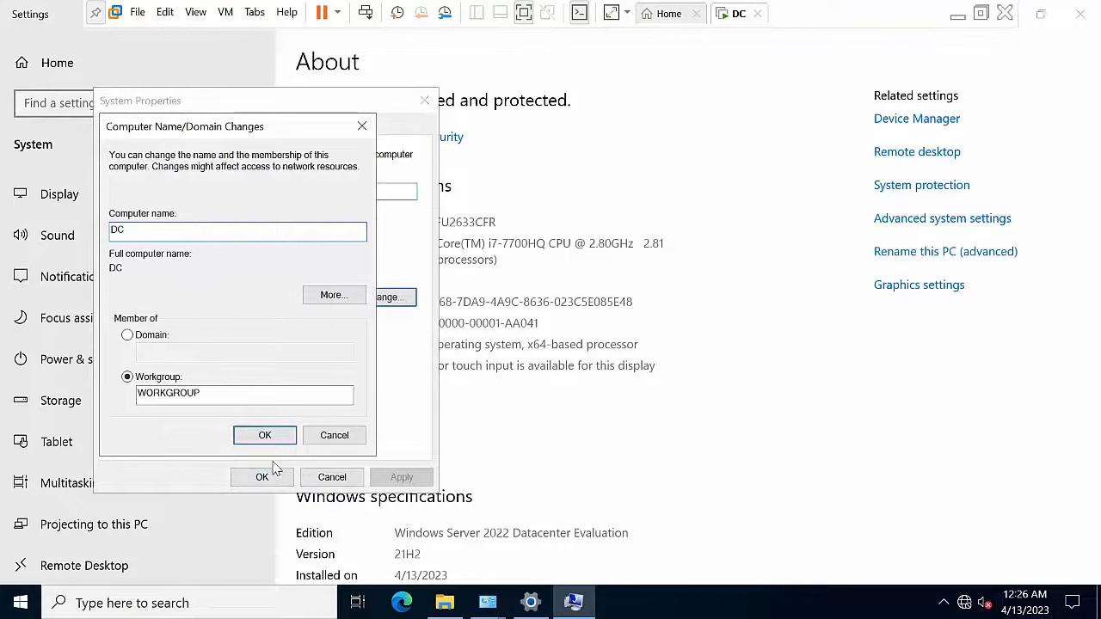
left_click(266, 436)
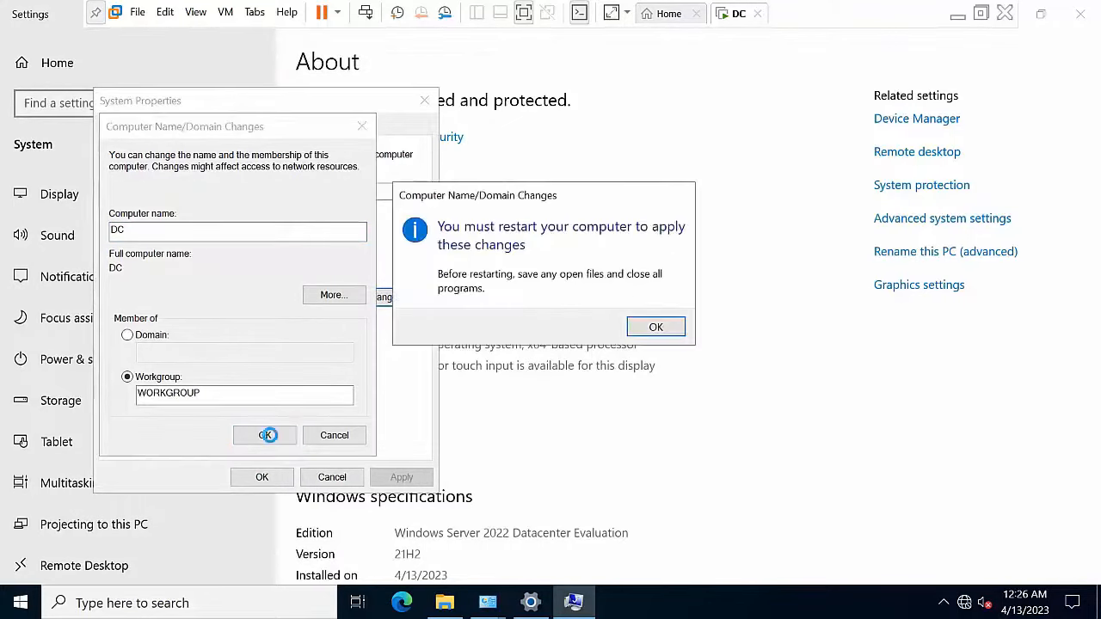
left_click(656, 327)
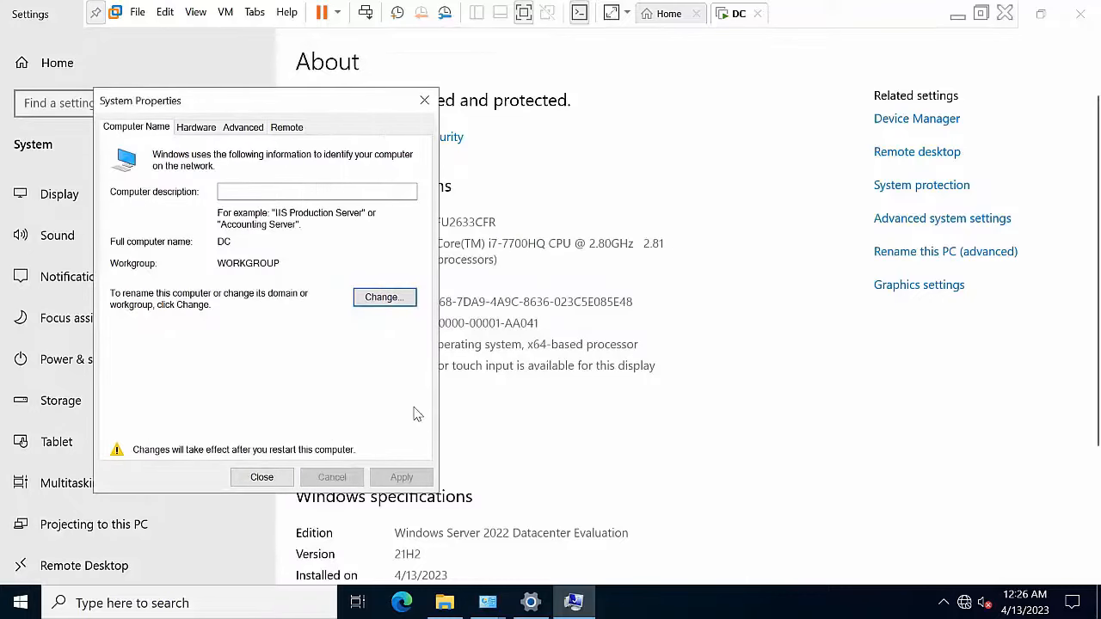
left_click(261, 478)
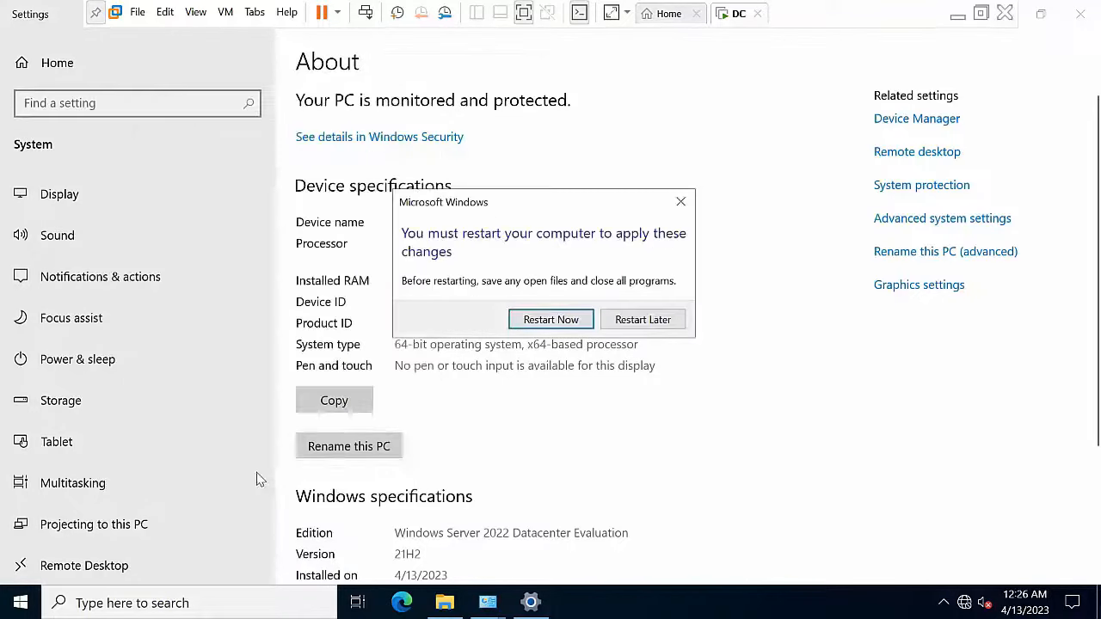
left_click(637, 323)
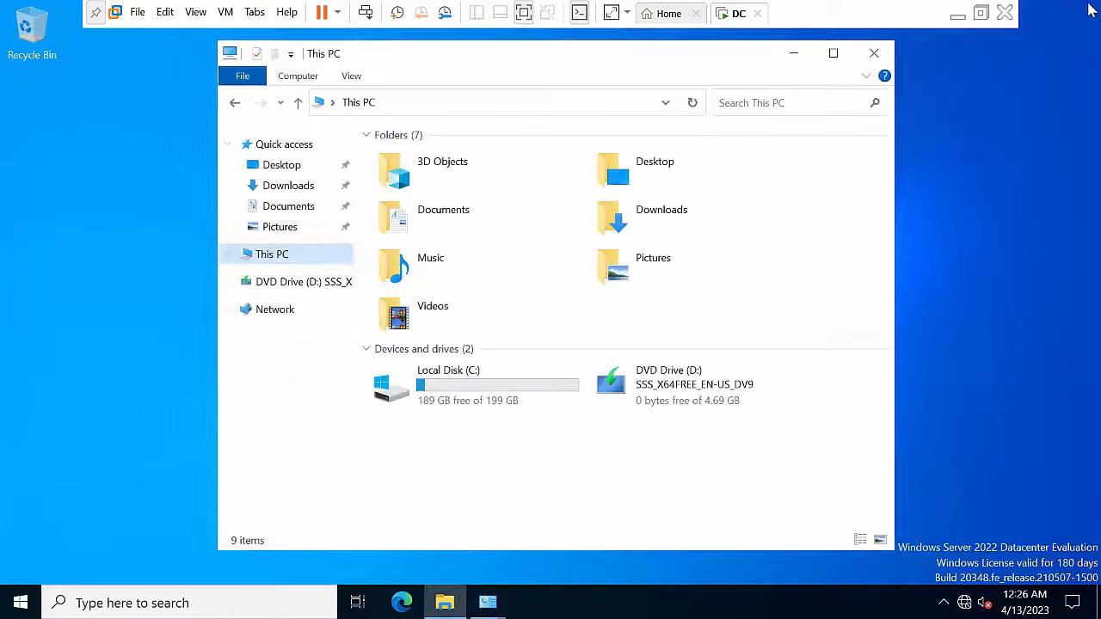
Step: Close Settings and File Explorer, then launch Server Manager by searching 'server'
left_click(1081, 14)
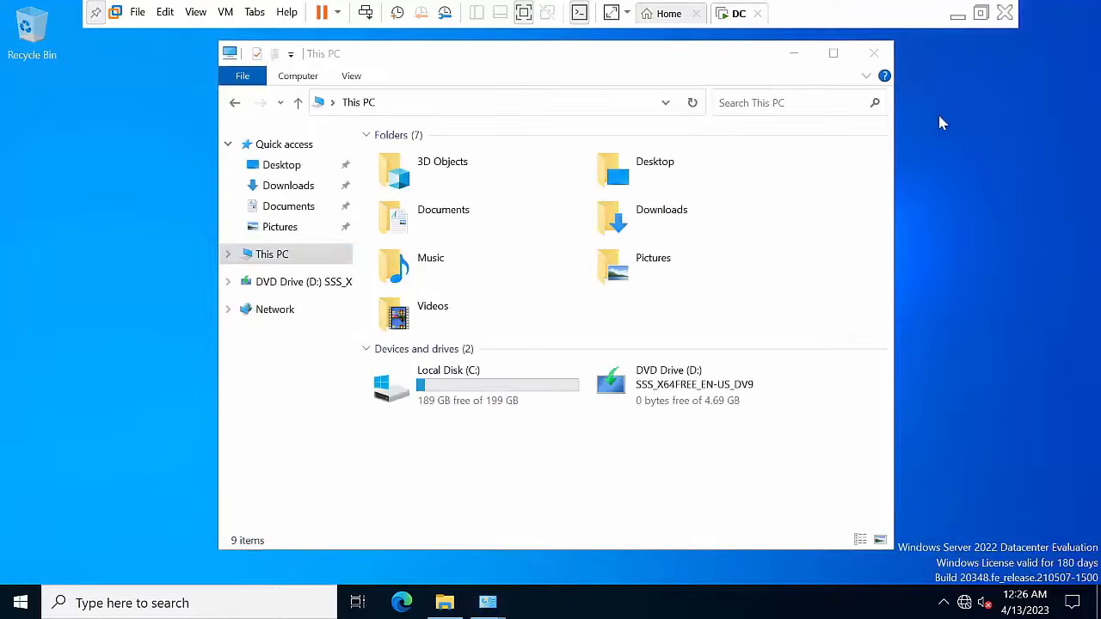
left_click(882, 56)
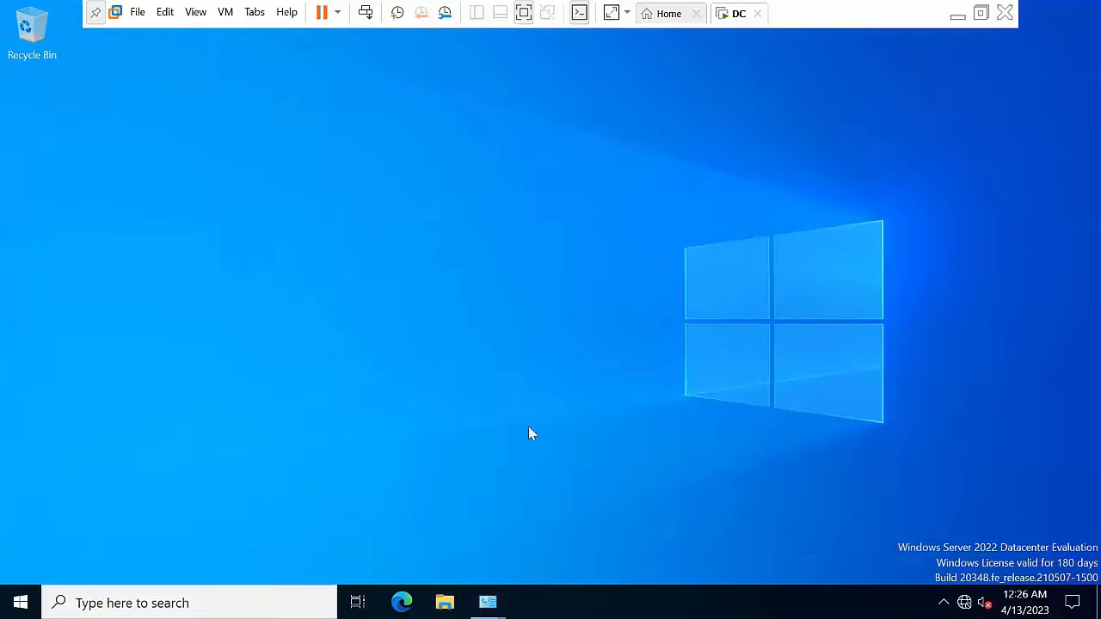
left_click(140, 602)
type("server")
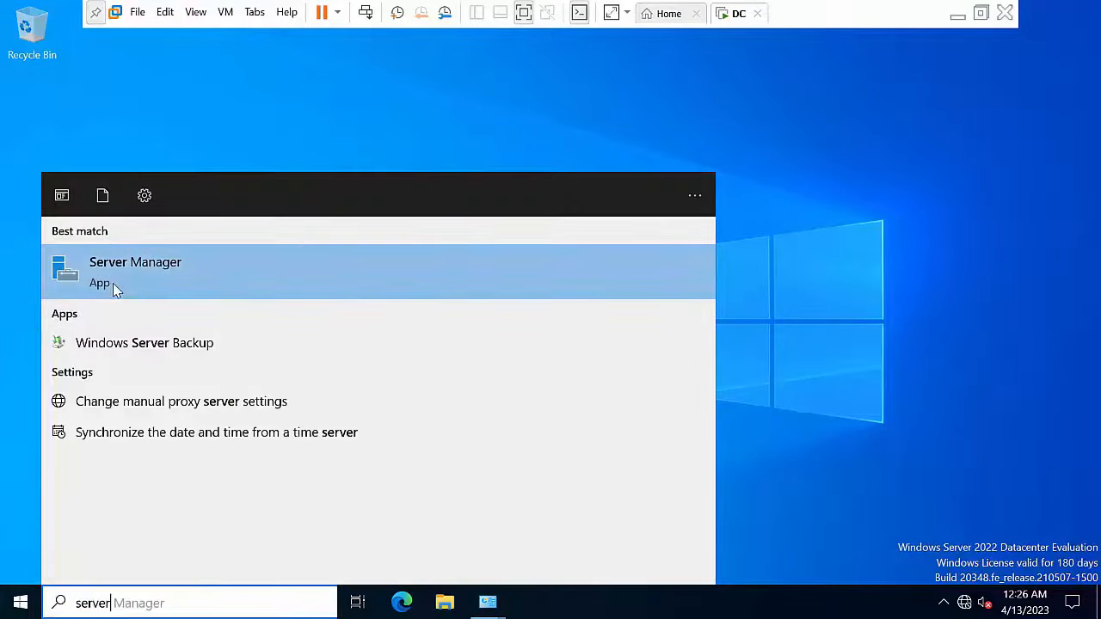
left_click(113, 283)
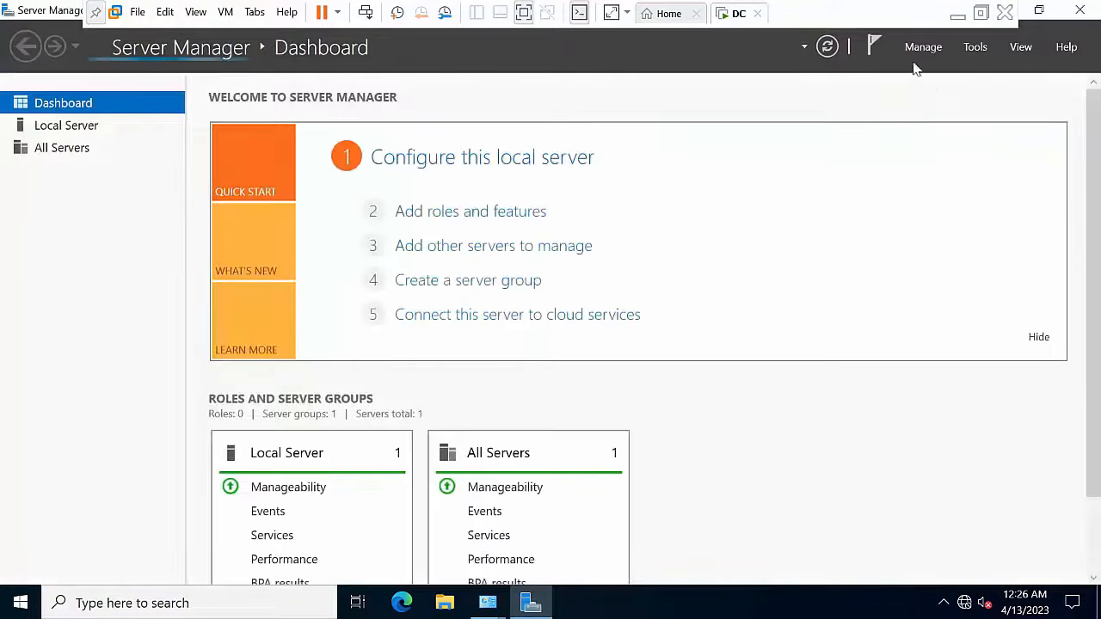
Step: Try Manage > Add Roles and Features and dismiss the inventory collection message
left_click(923, 47)
left_click(938, 71)
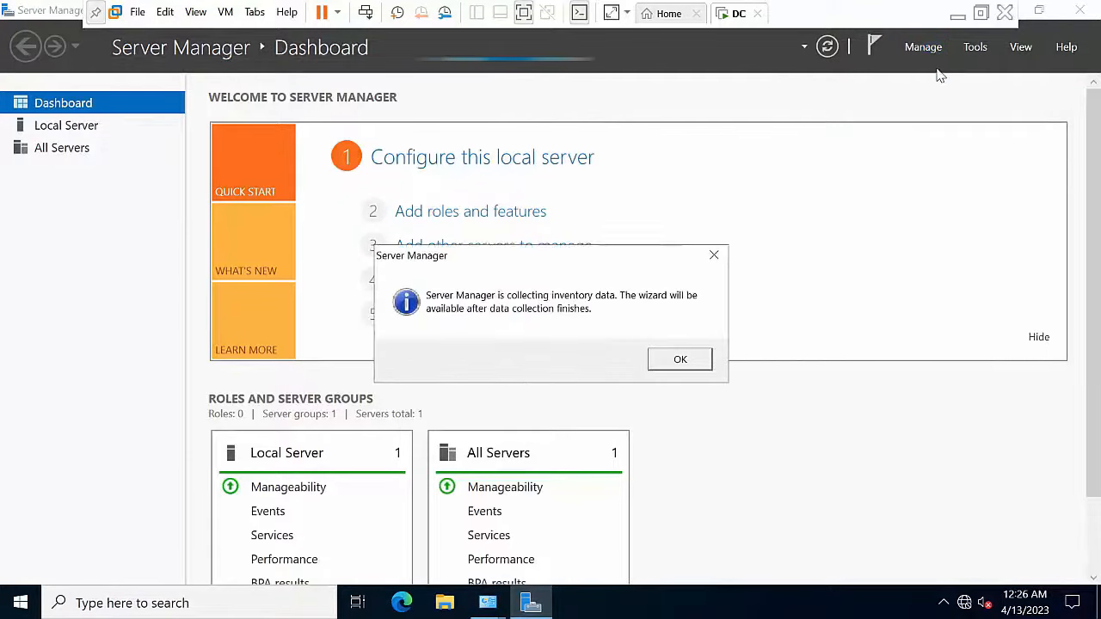
left_click(694, 361)
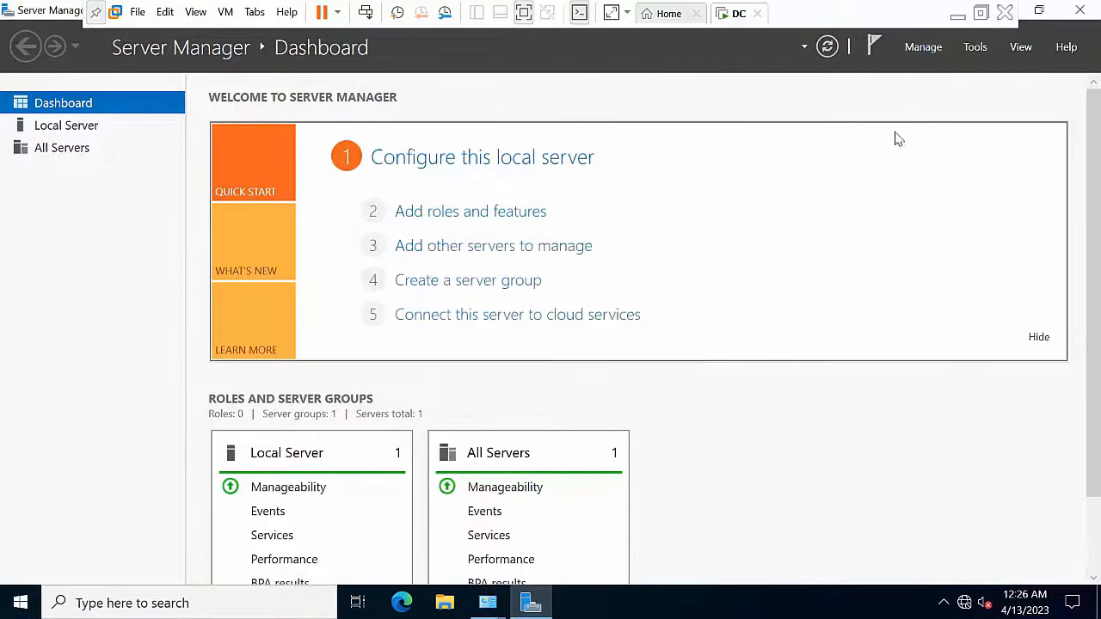
Step: Start the Add Roles and Features wizard and select Active Directory Domain Services with its required features
left_click(921, 48)
left_click(931, 69)
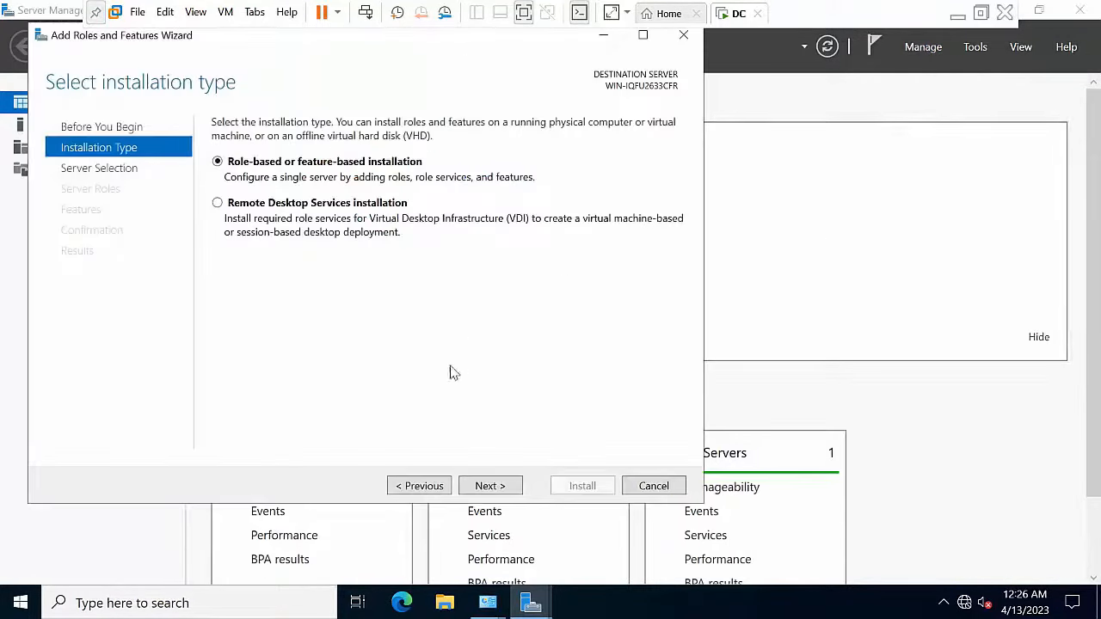
left_click_drag(55, 31, 104, 76)
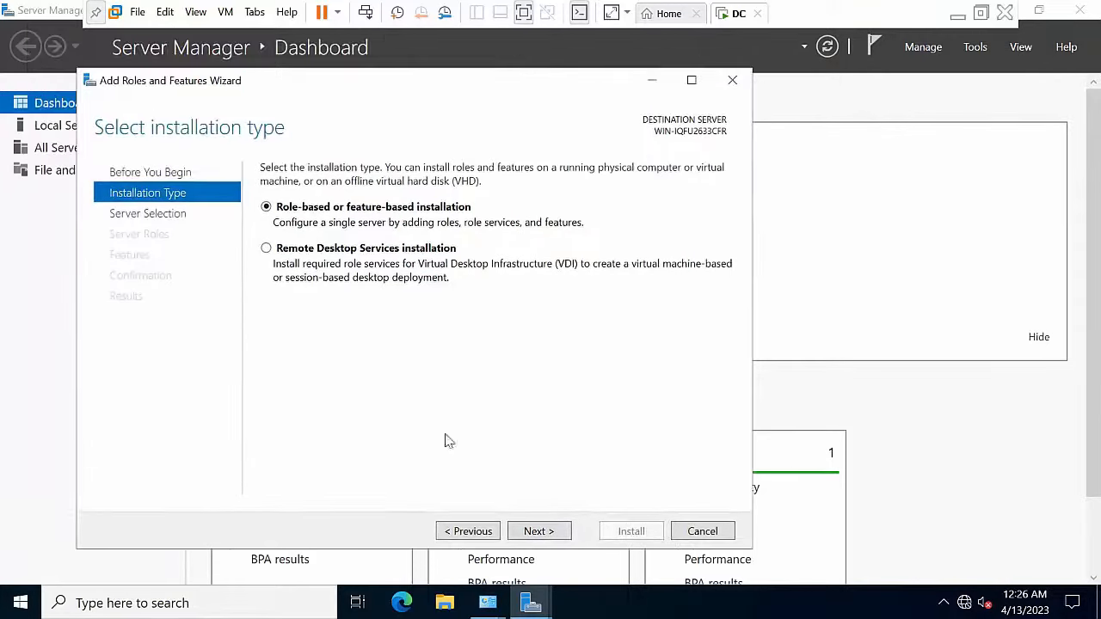
left_click(566, 532)
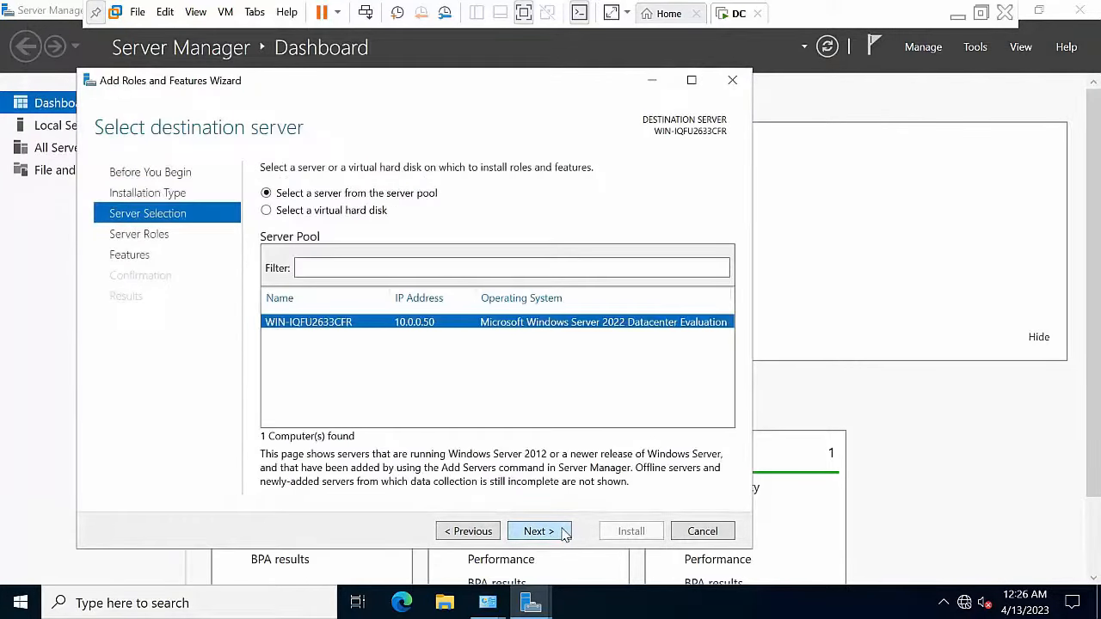
left_click(538, 532)
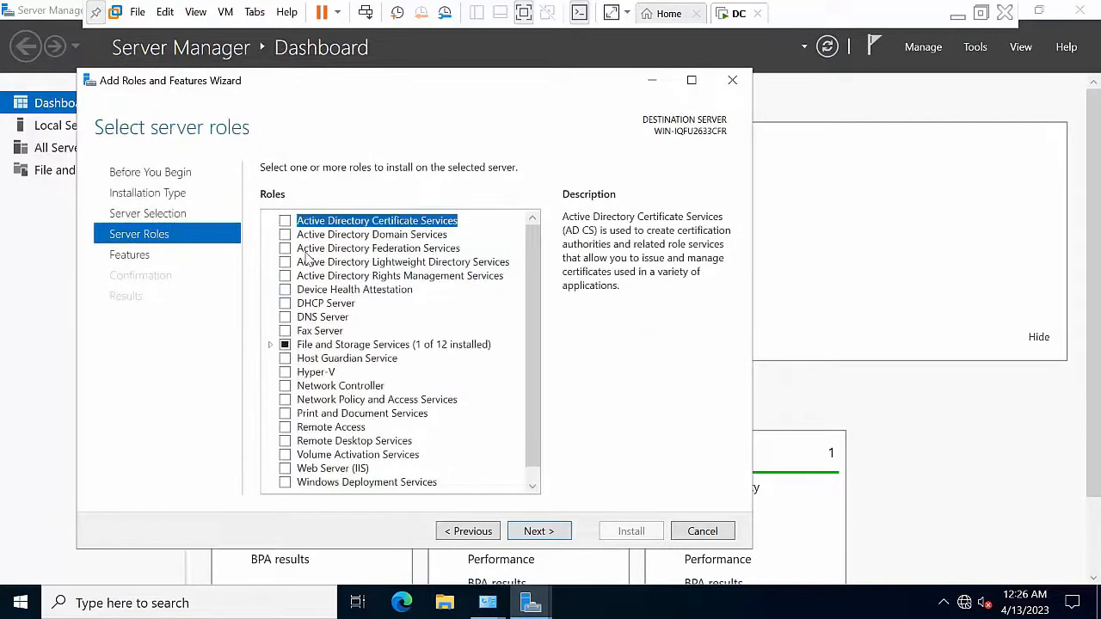
left_click(285, 235)
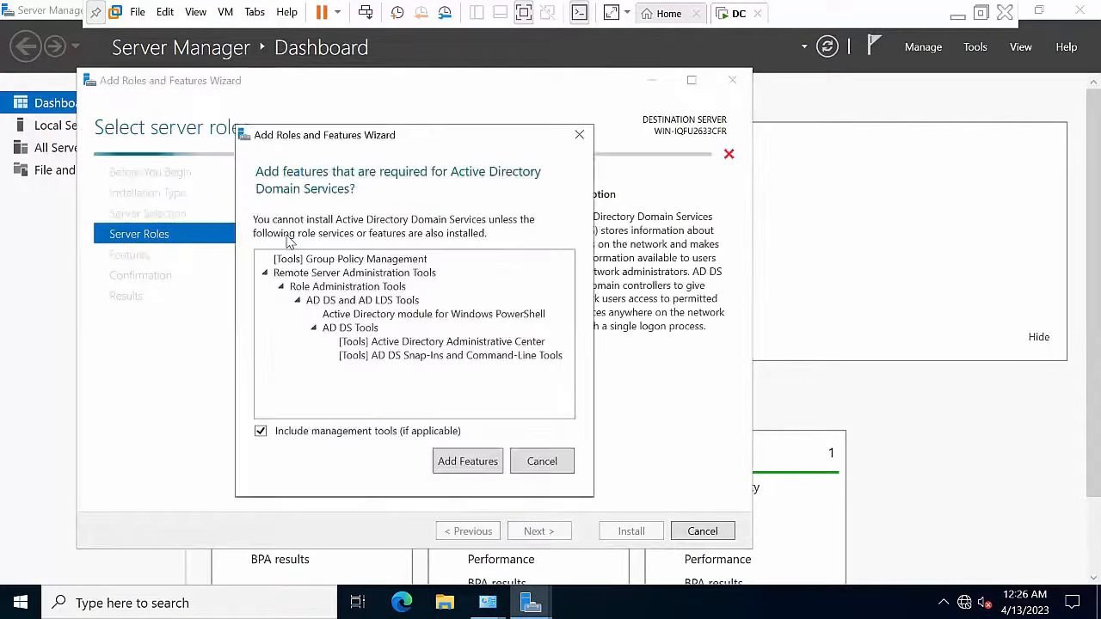
left_click(472, 462)
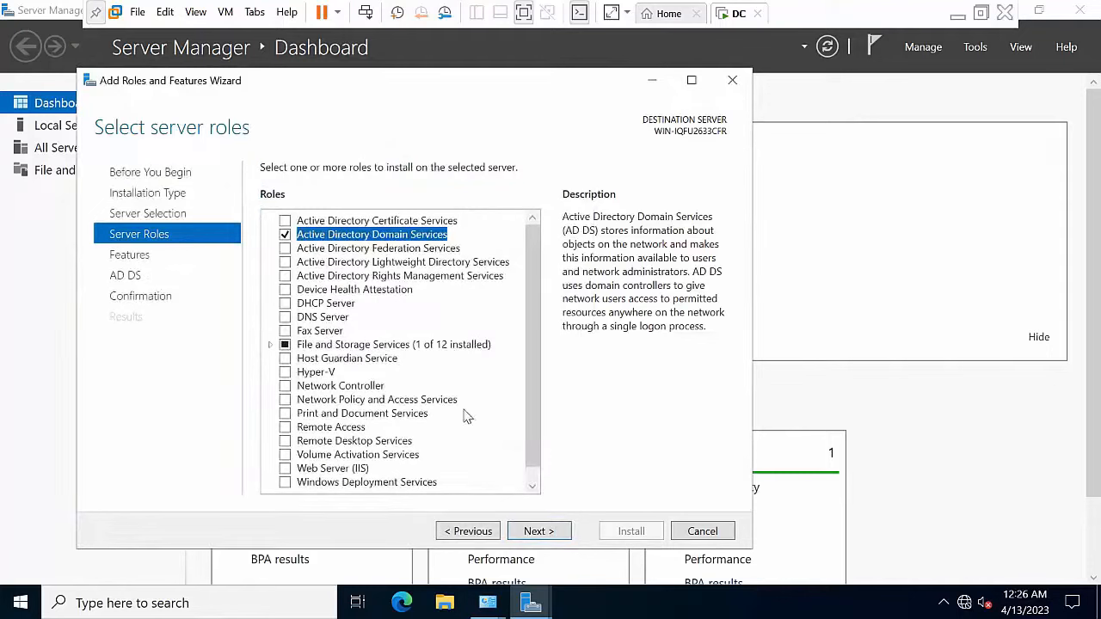
Step: Add iSCSI Target Server under File and iSCSI Services, then install the selected roles
left_click(270, 344)
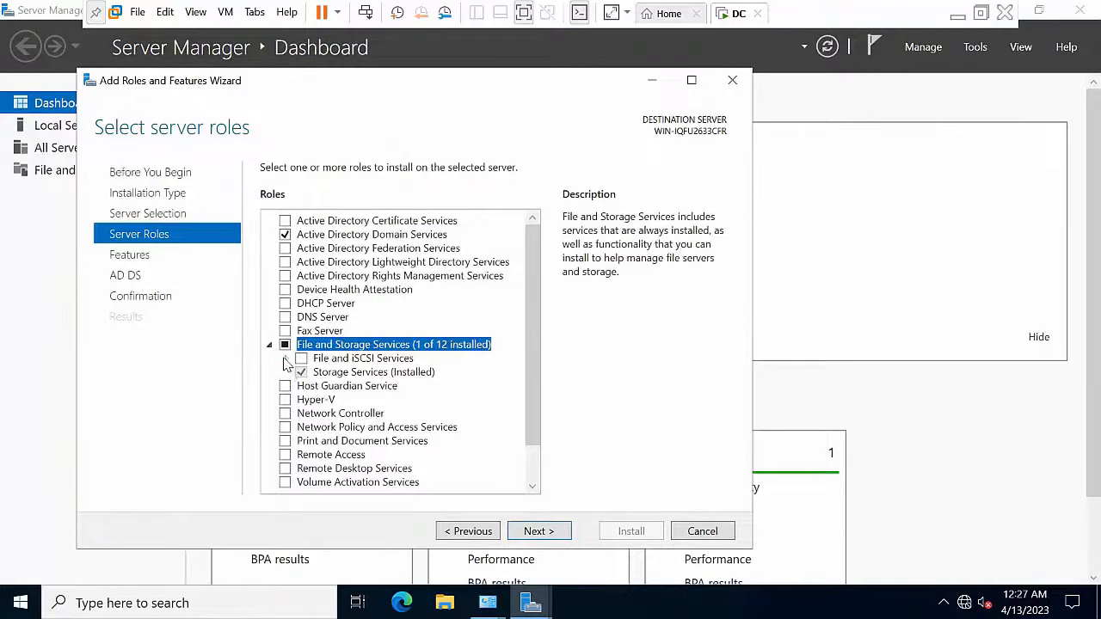
left_click(285, 359)
scroll(378, 430, "down", 1)
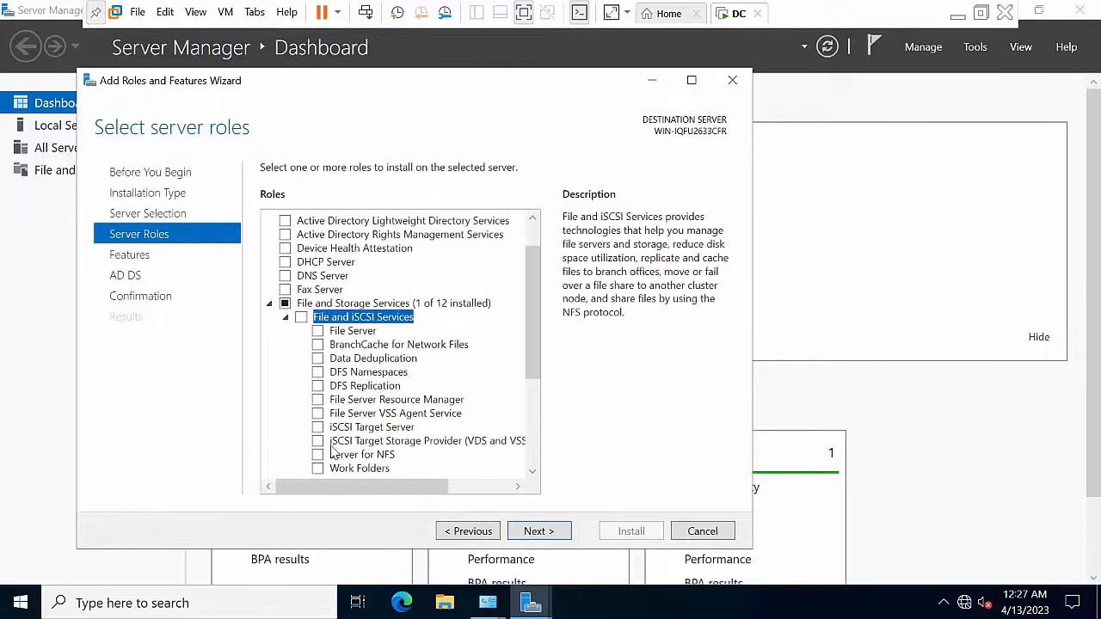
left_click(320, 429)
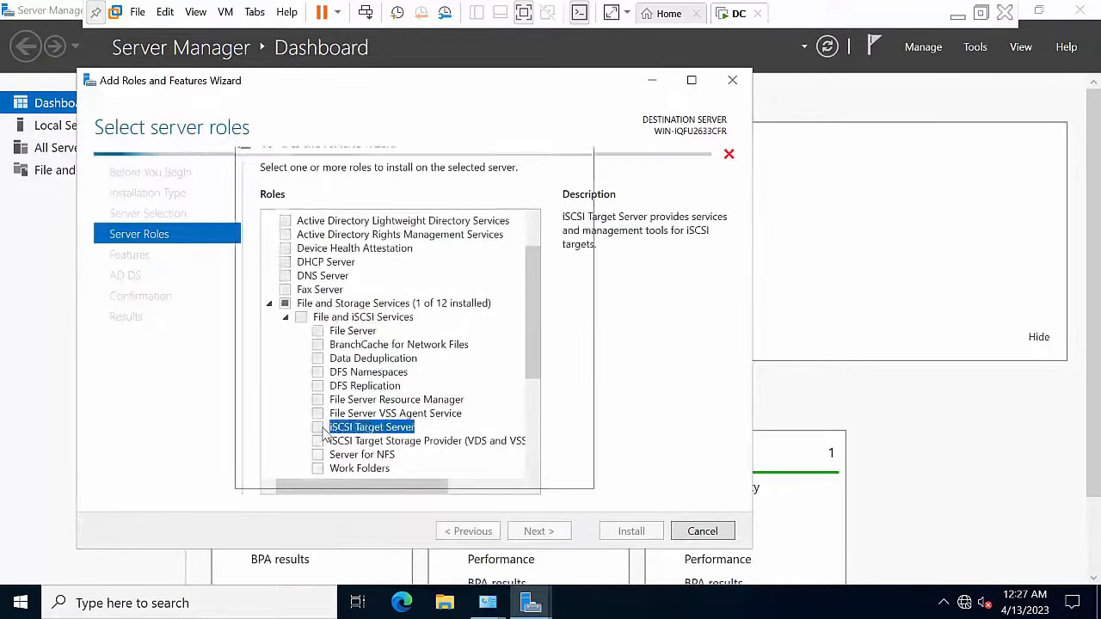
left_click(473, 451)
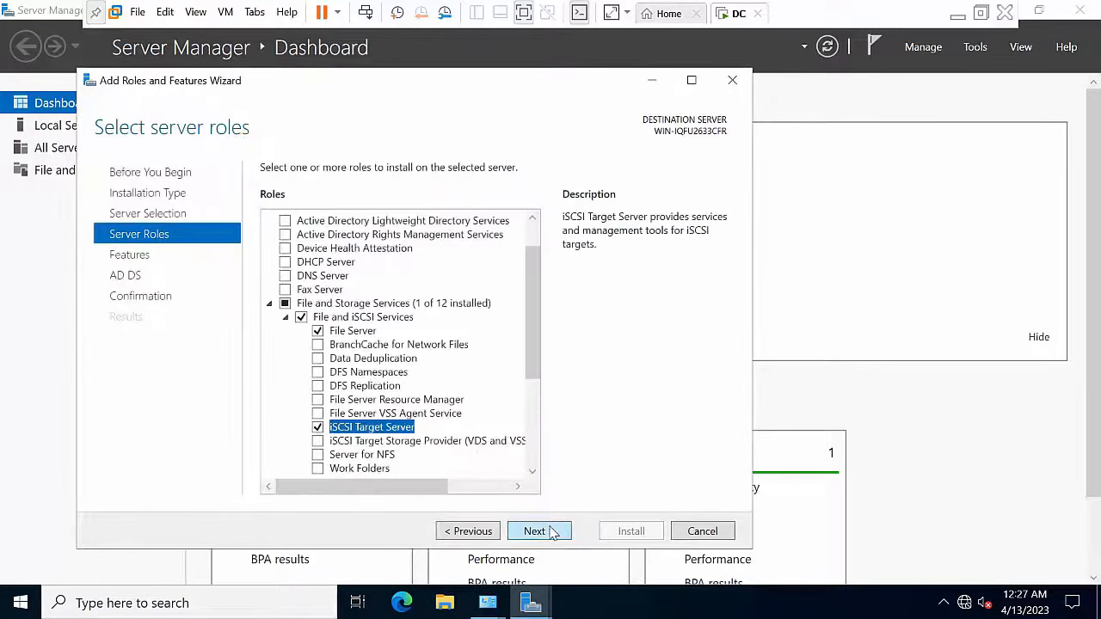
left_click(534, 531)
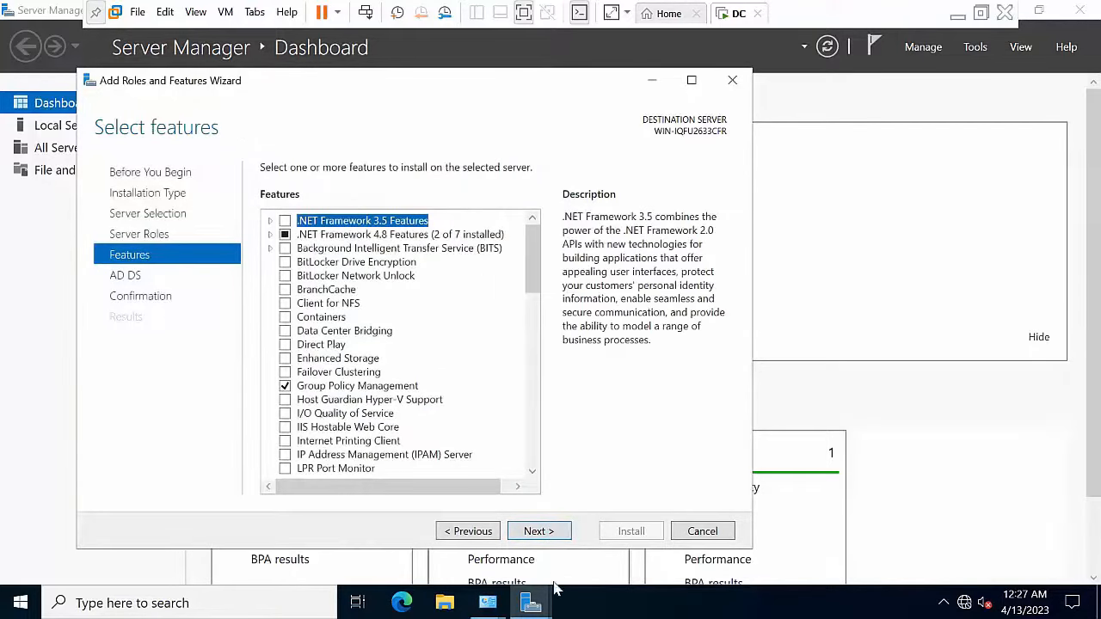
left_click(553, 531)
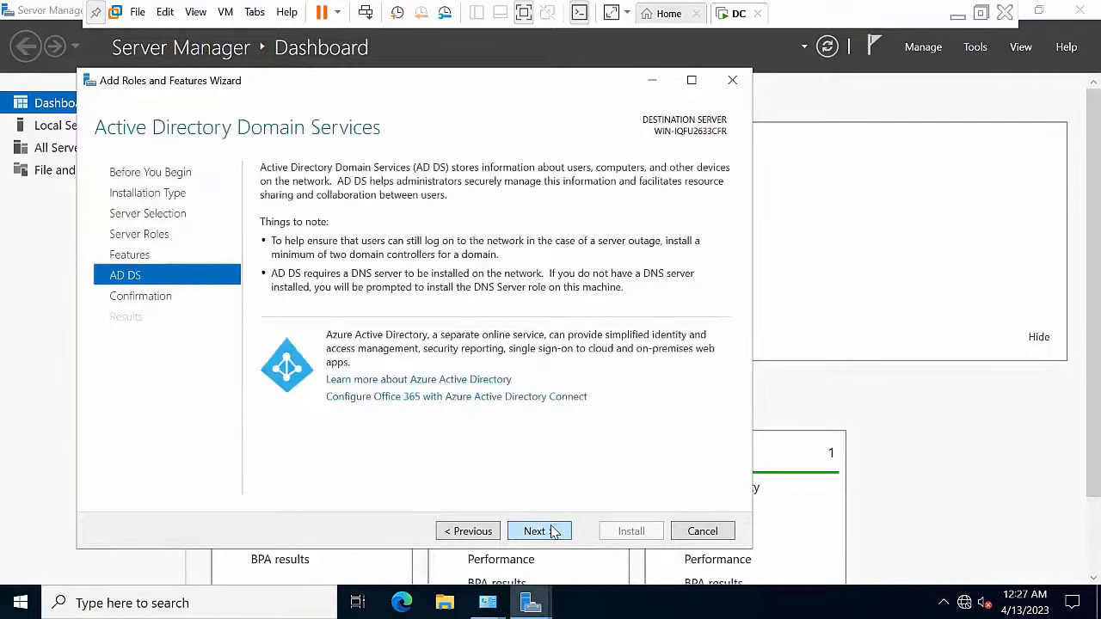
left_click(554, 531)
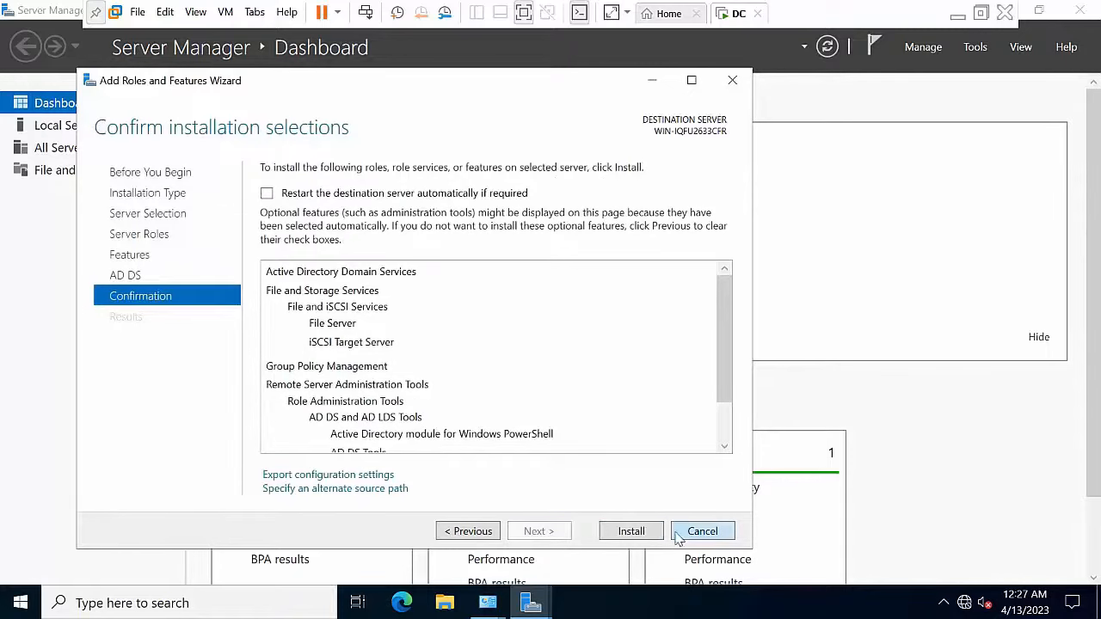
left_click(613, 532)
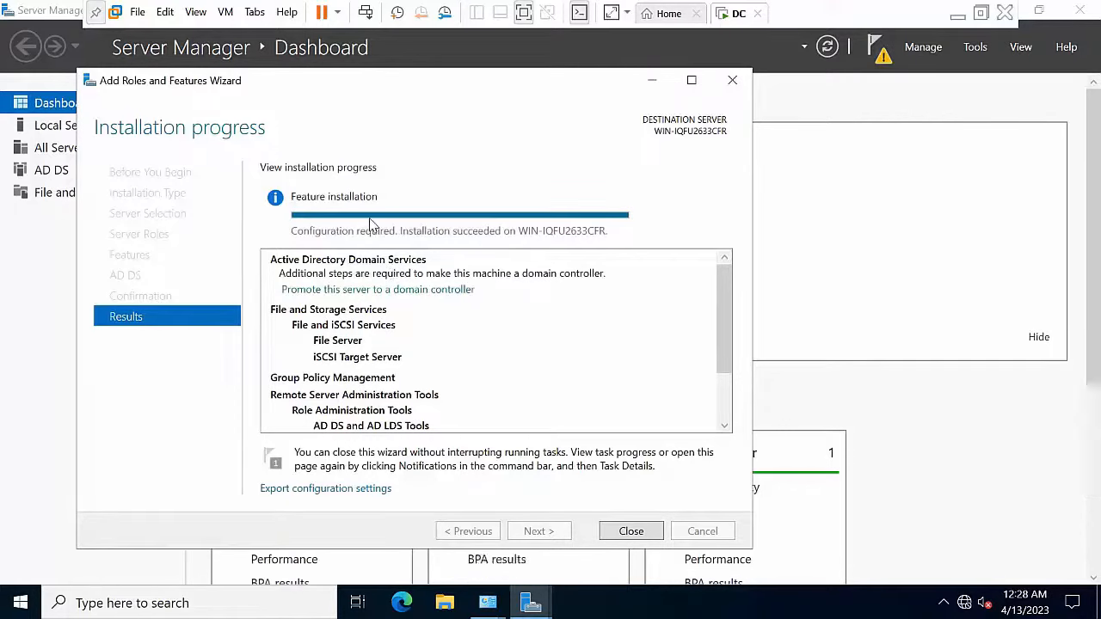
Step: Close the finished installation wizard and Server Manager, then refresh the desktop twice
left_click(631, 532)
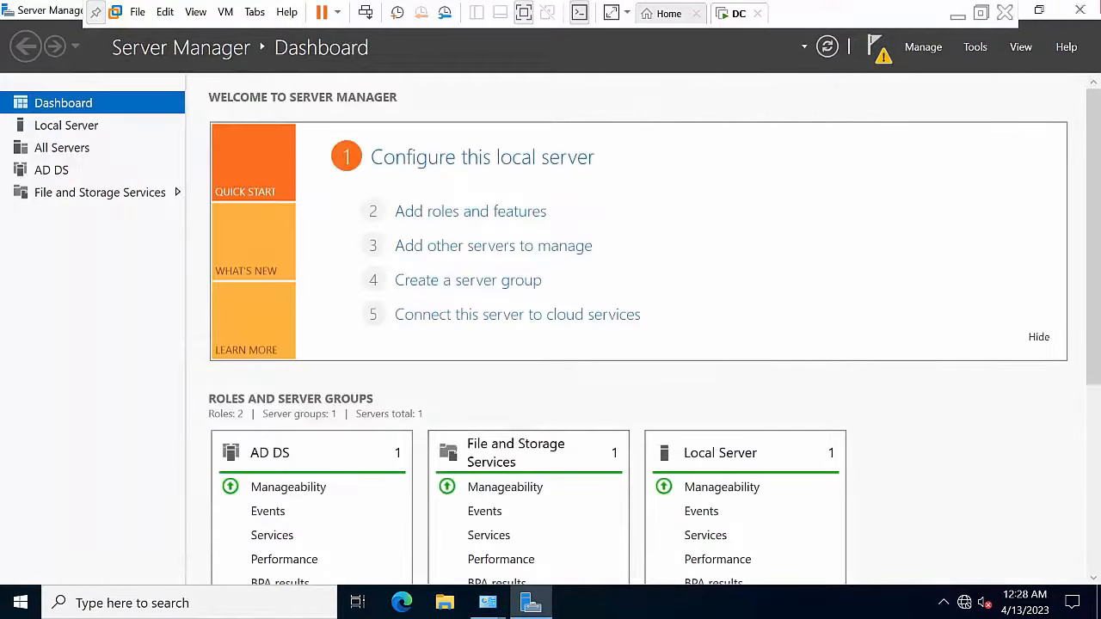
left_click(1080, 9)
right_click(411, 249)
left_click(452, 298)
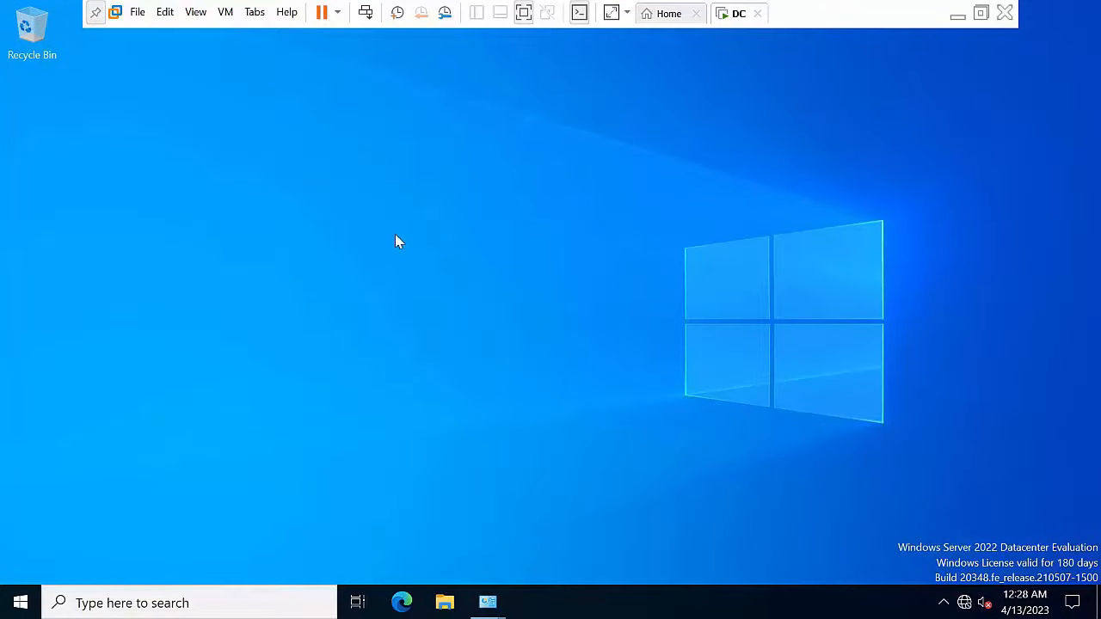
right_click(372, 227)
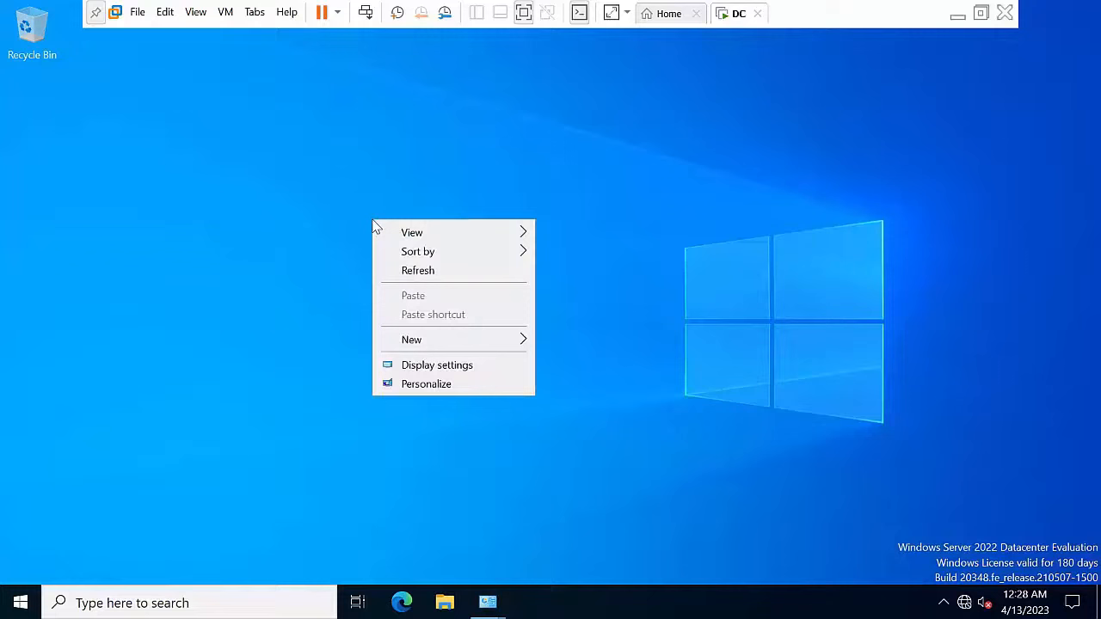
left_click(408, 270)
Step: Restart the server with reason Other (Planned), then check the post-deployment notifications
left_click(17, 602)
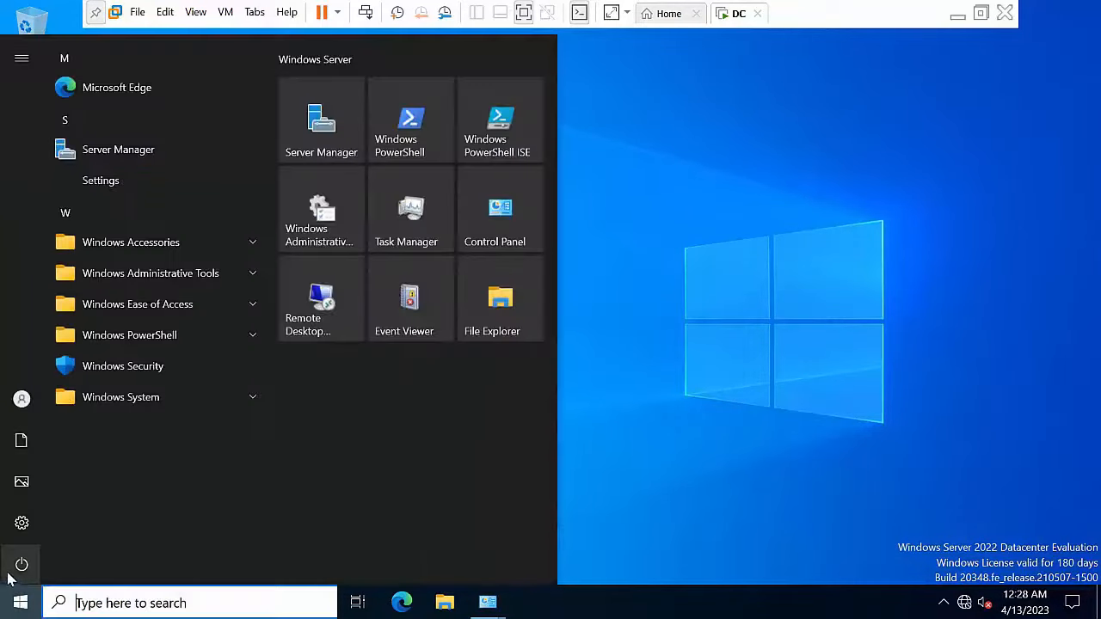
mouse_move(17, 566)
left_click(59, 564)
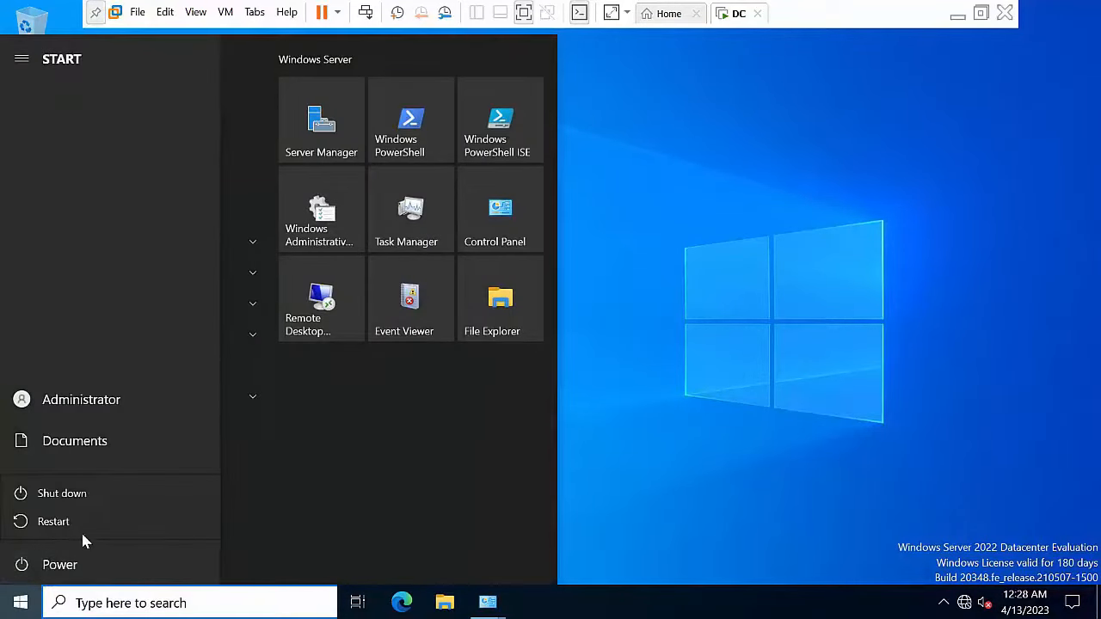
left_click(85, 520)
left_click(96, 483)
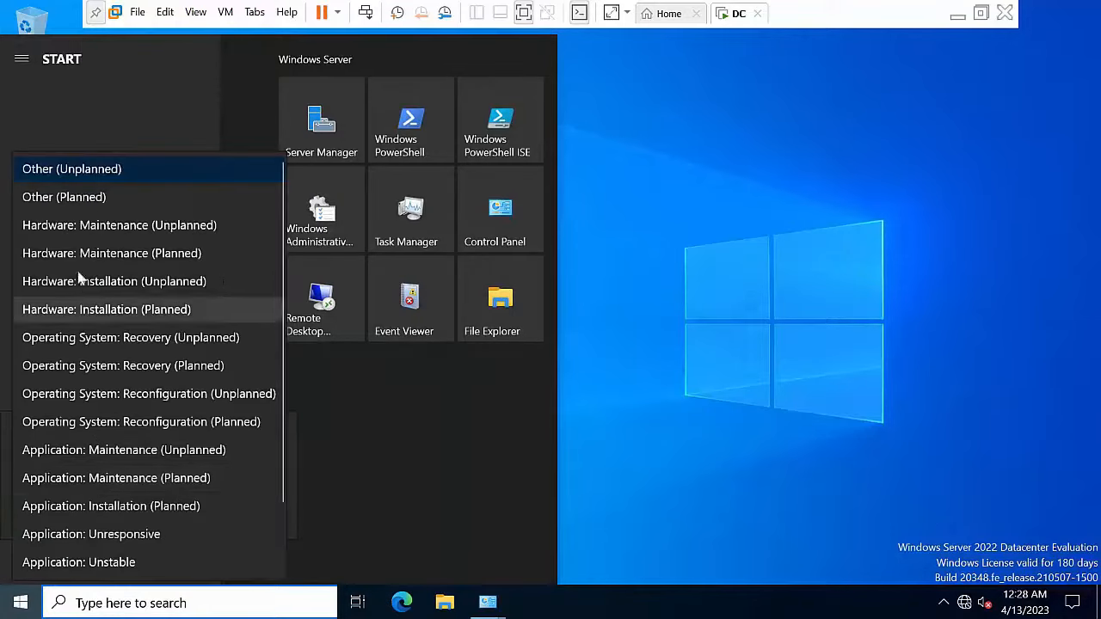
left_click(96, 200)
left_click(253, 516)
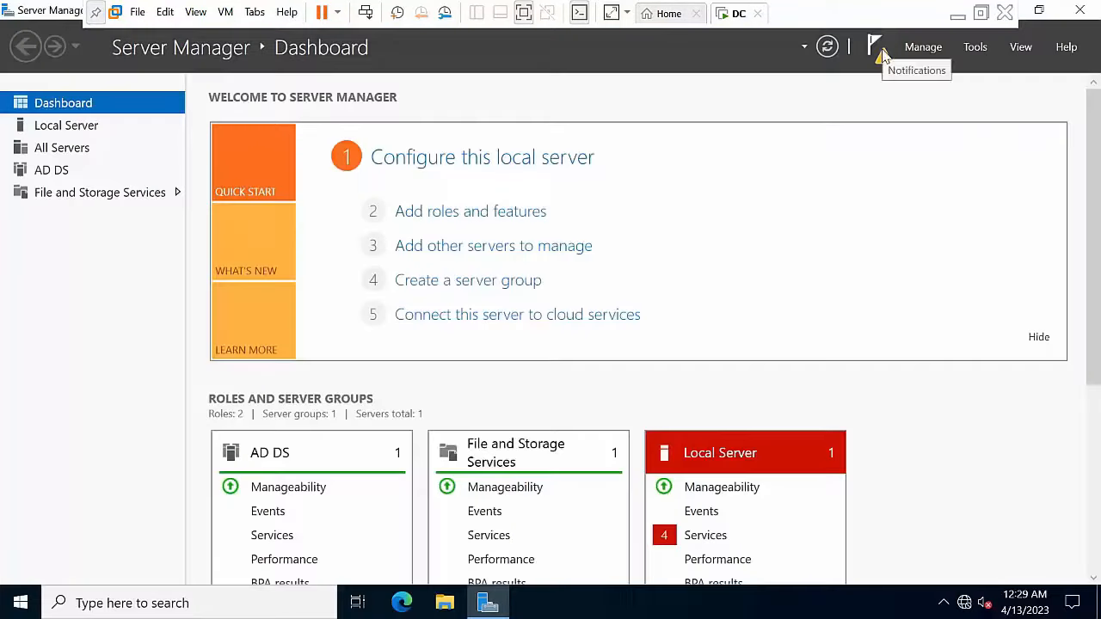
left_click(875, 44)
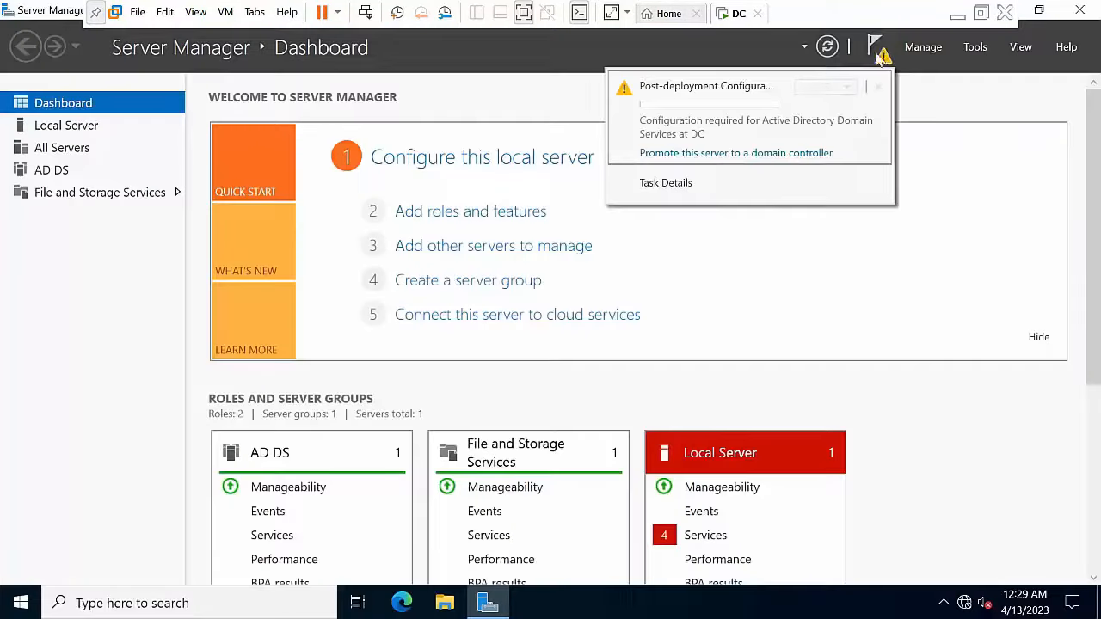
Step: Start domain controller promotion and add a new forest with root domain Abc.com
left_click(727, 153)
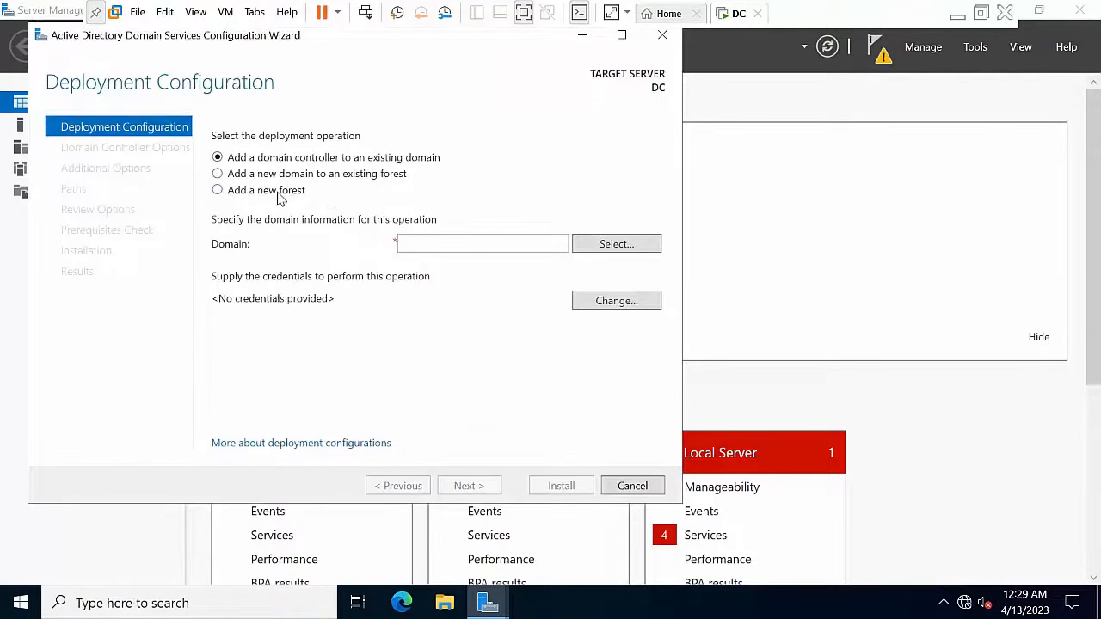
left_click(280, 196)
left_click(438, 245)
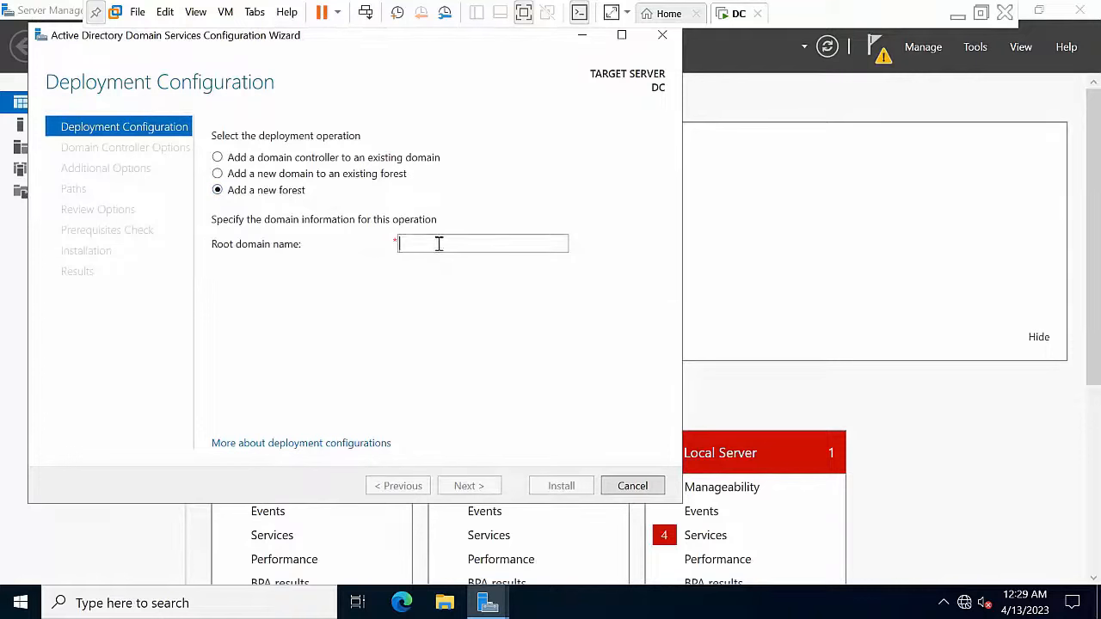
type("ab")
key("BackSpace")
key("BackSpace")
type("Abc.com")
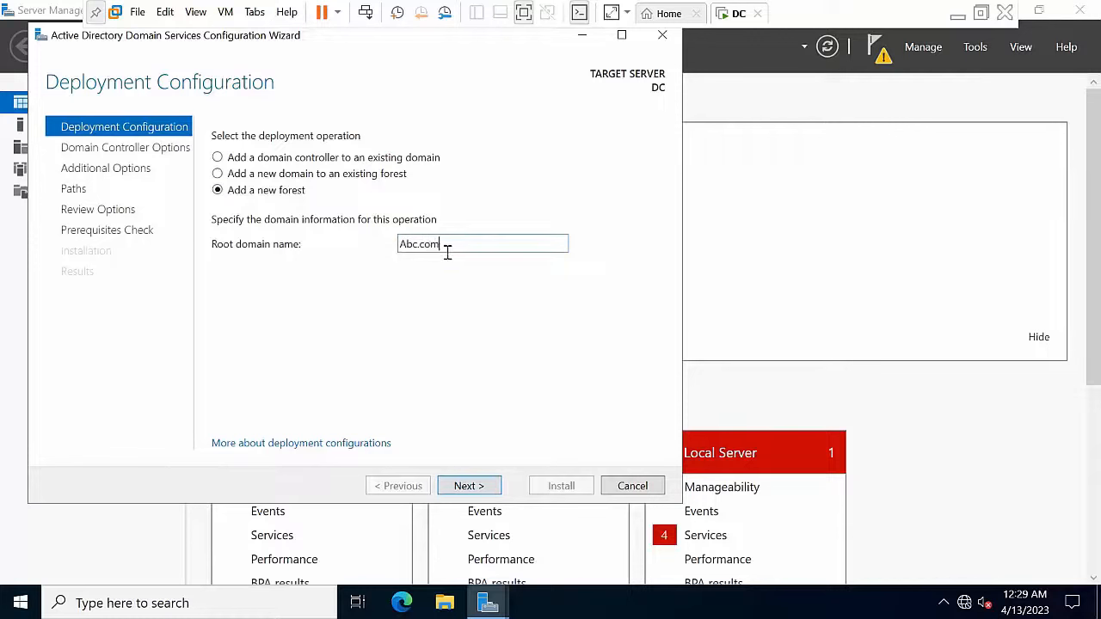
left_click(461, 487)
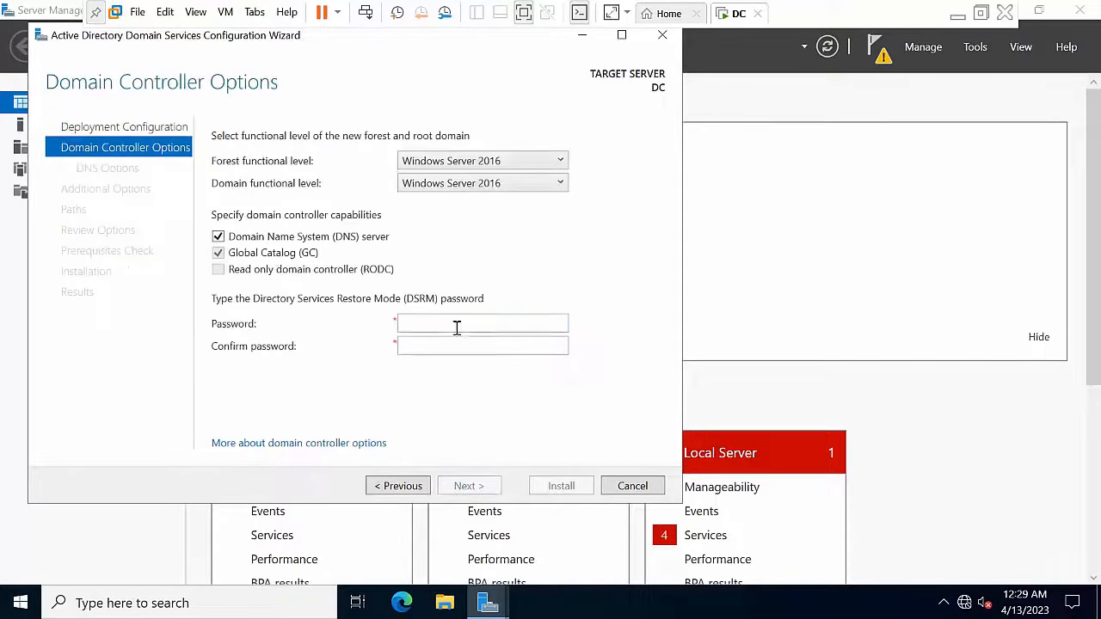
Step: Enter the DSRM password, accept the NetBIOS name ABC and default paths, and install
left_click(457, 327)
type("•••••••••")
key("Tab")
type("•••••••••")
left_click(494, 487)
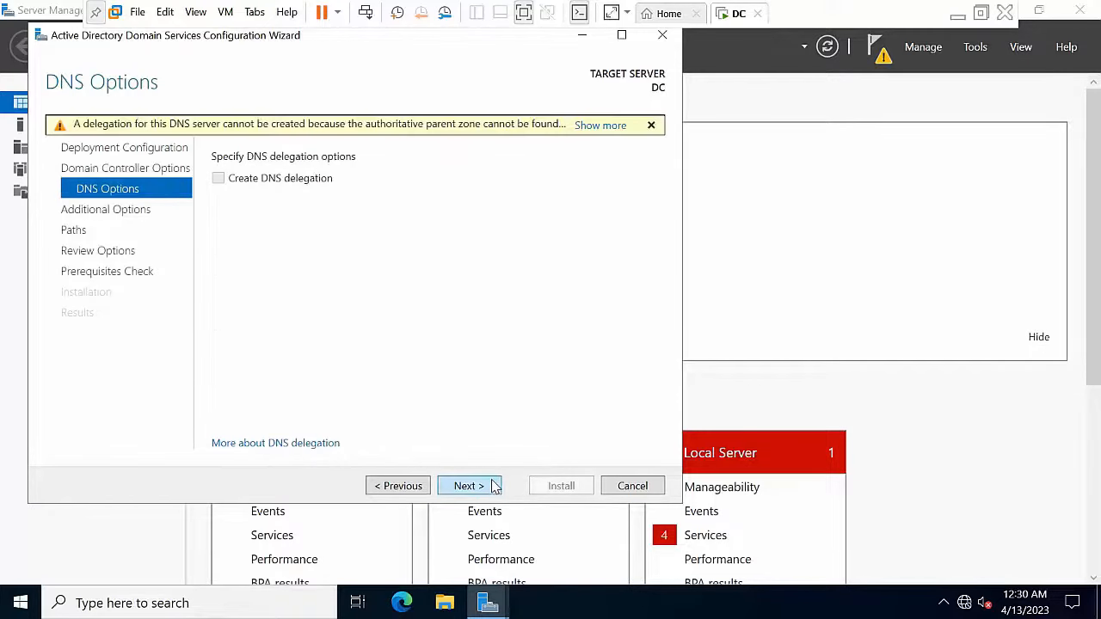
left_click(494, 487)
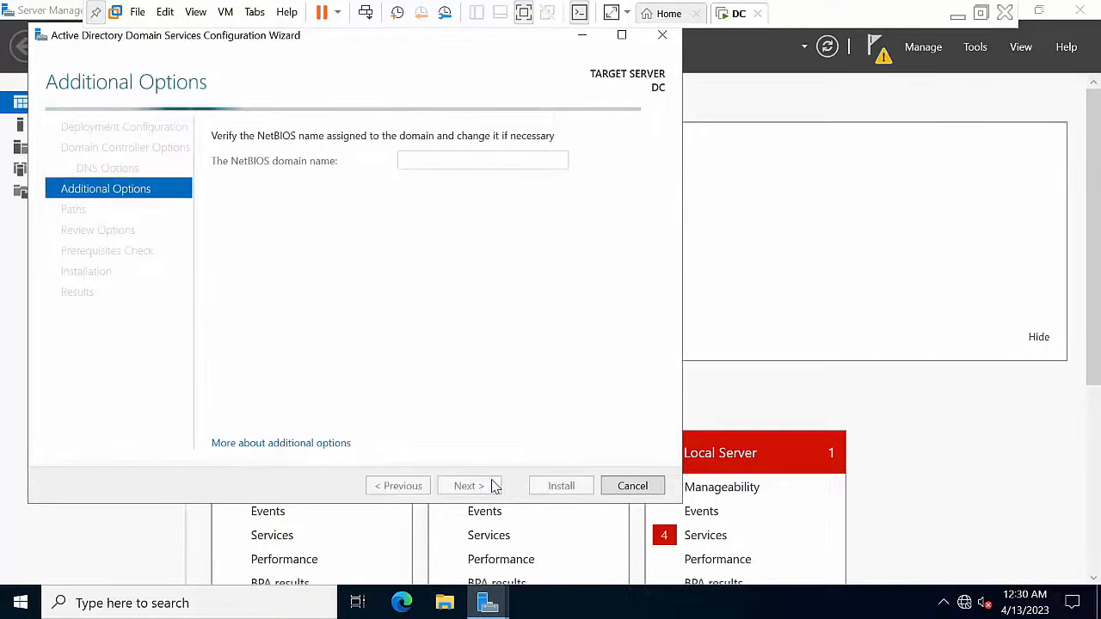
left_click(494, 487)
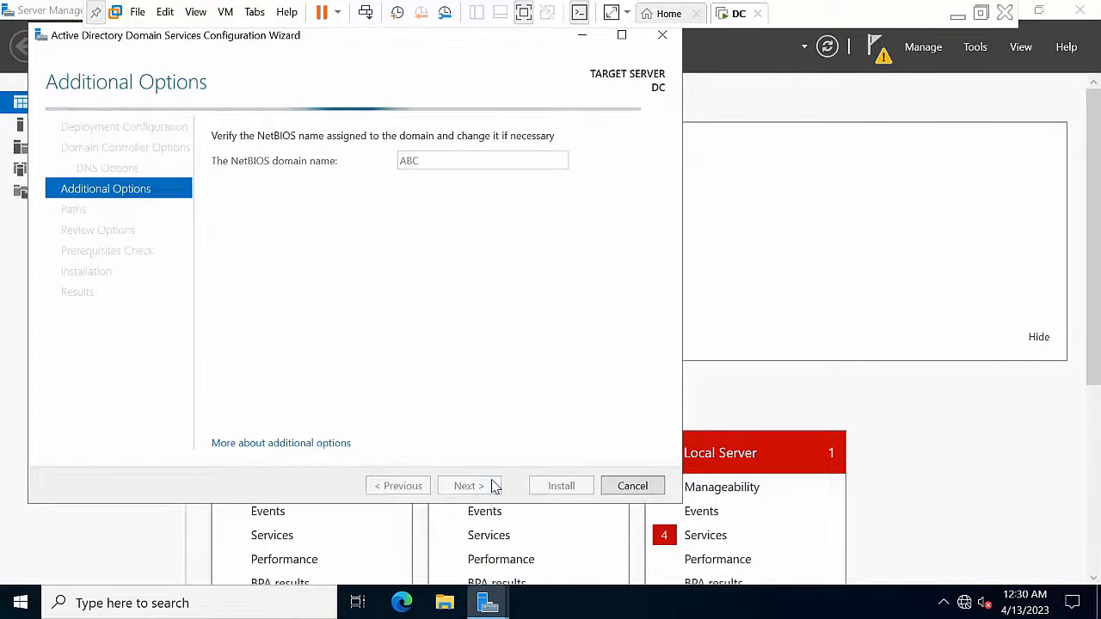
left_click(491, 487)
left_click(488, 488)
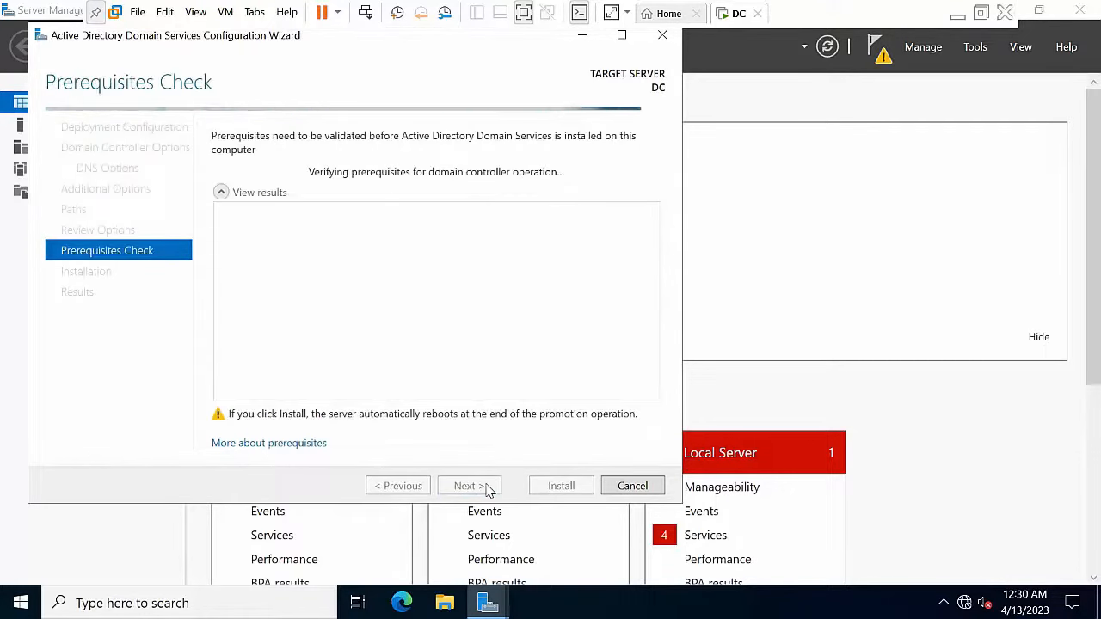
left_click(539, 487)
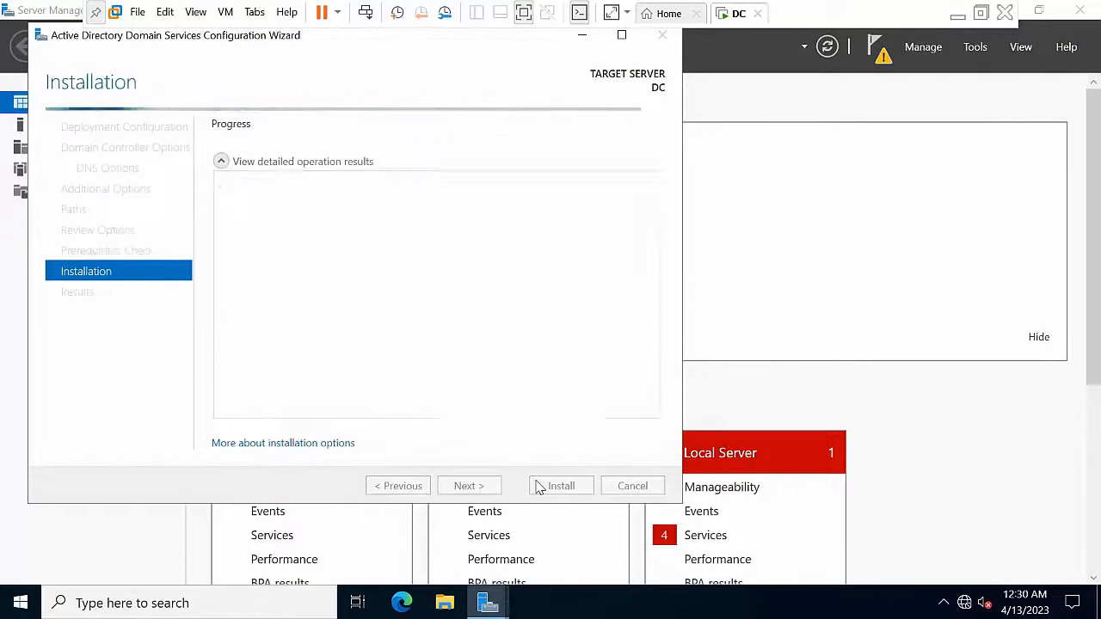
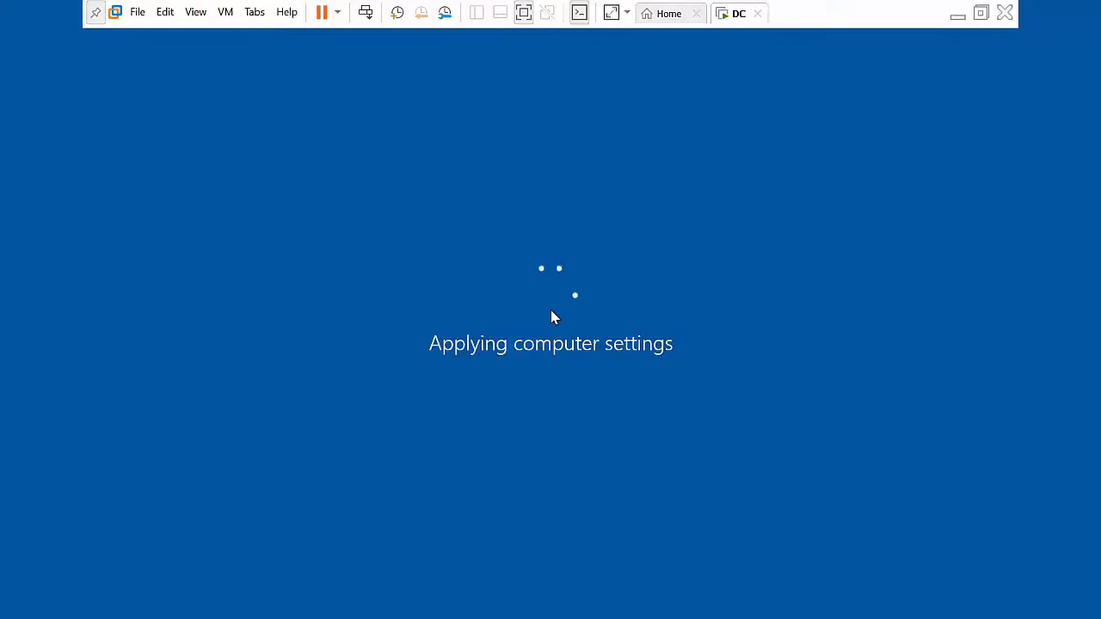
Step: Unlock the DC guest and sign in as the domain Administrator with its password
key("ctrl+alt+Insert")
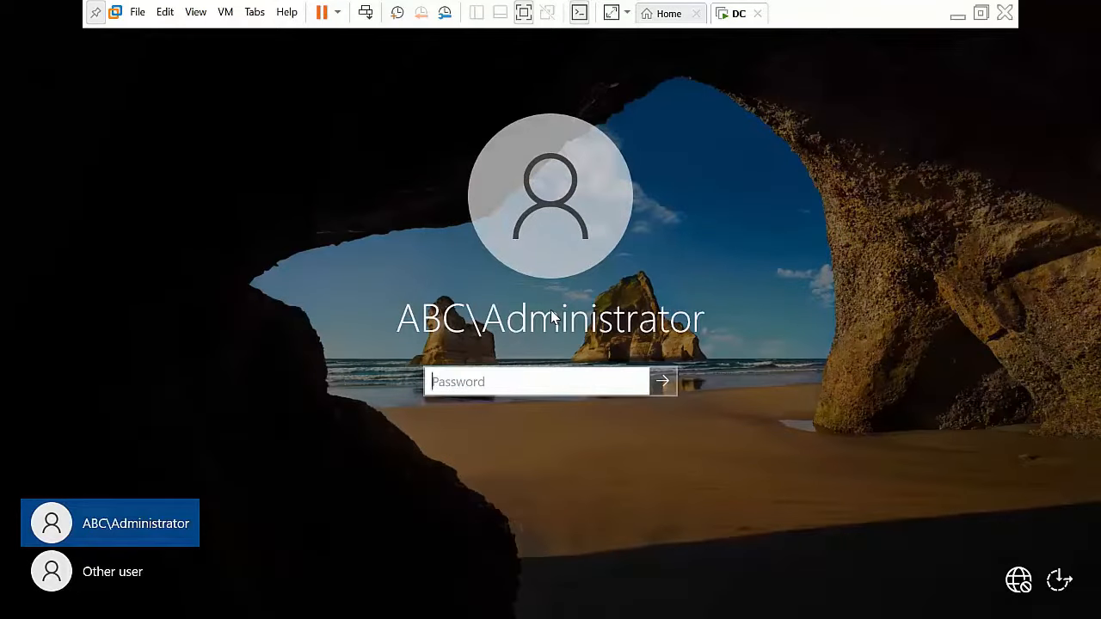
type("••••••••••")
key("Return")
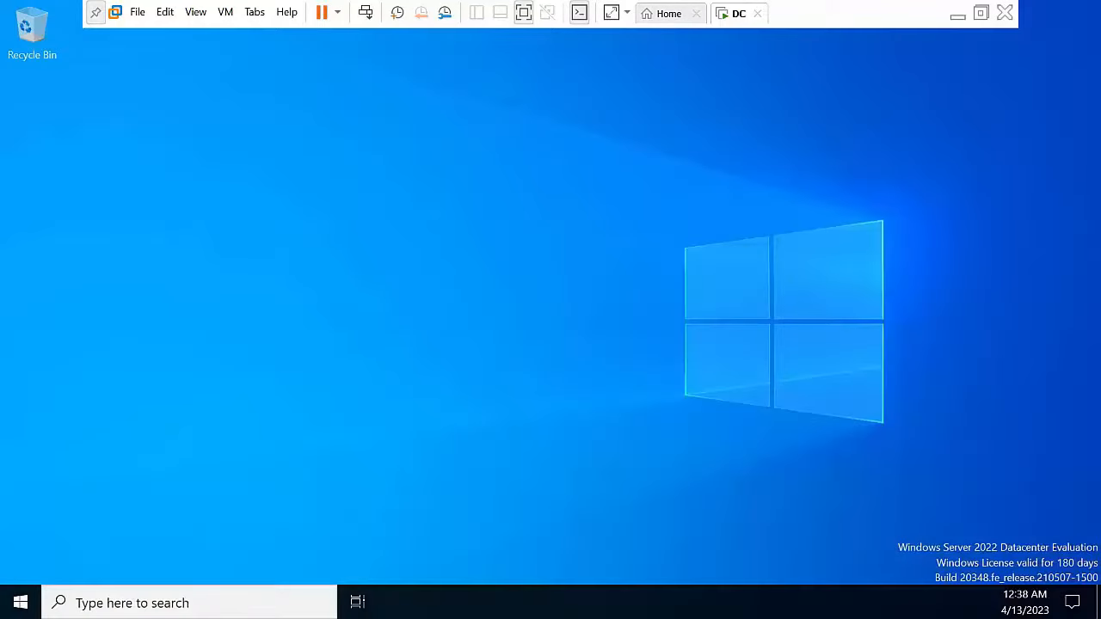
Step: Refresh the desktop, then restore, move aside and minimize Server Manager
right_click(398, 245)
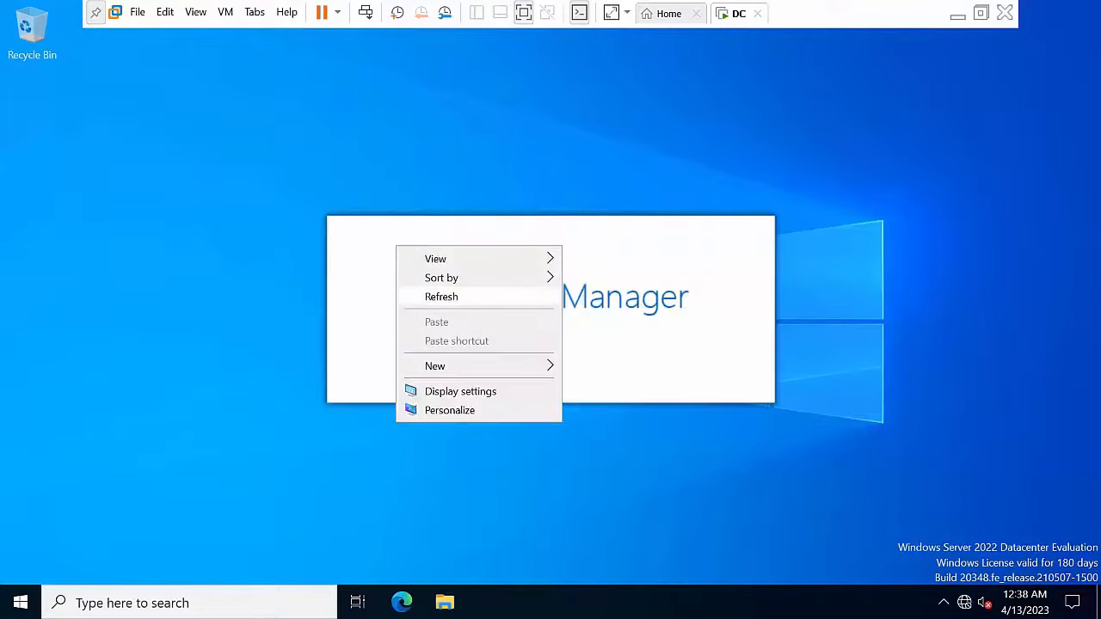
left_click(457, 295)
right_click(888, 165)
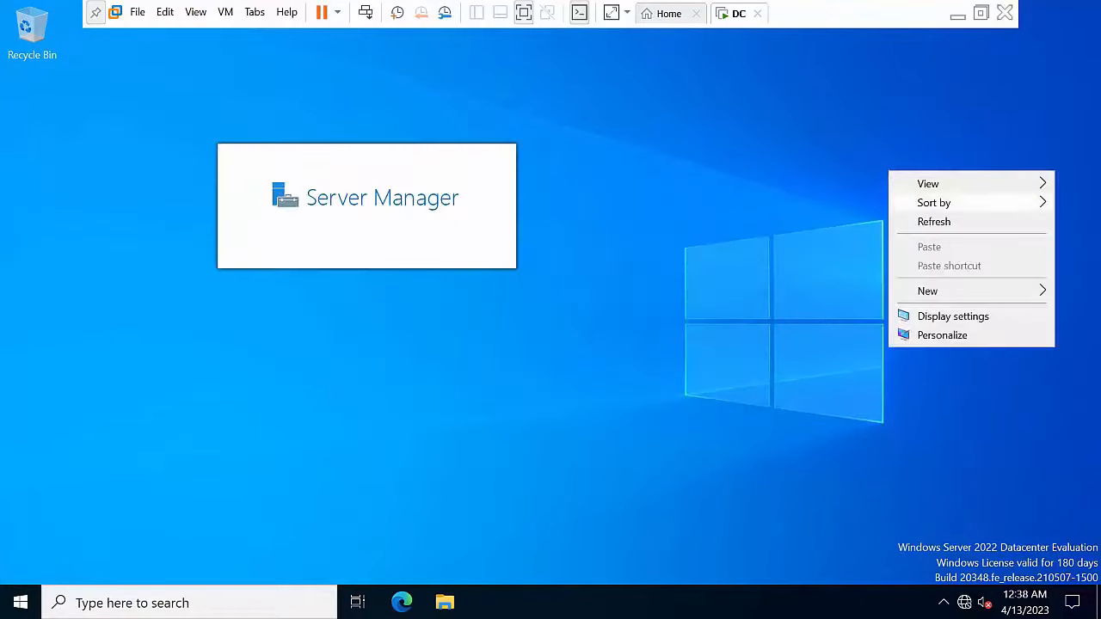
left_click(946, 222)
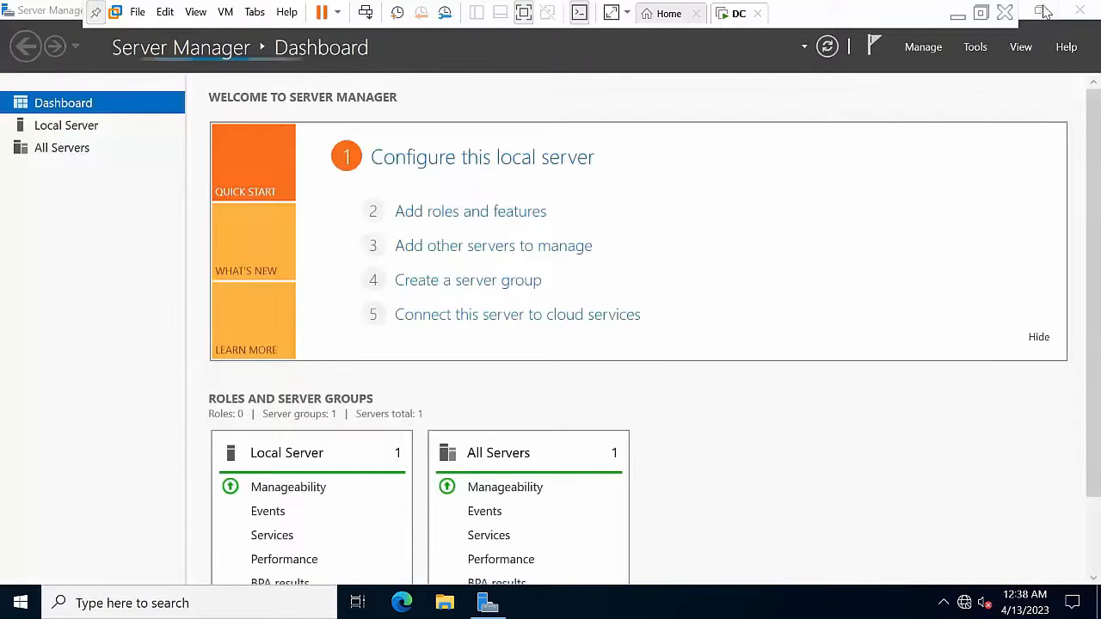
left_click(1043, 11)
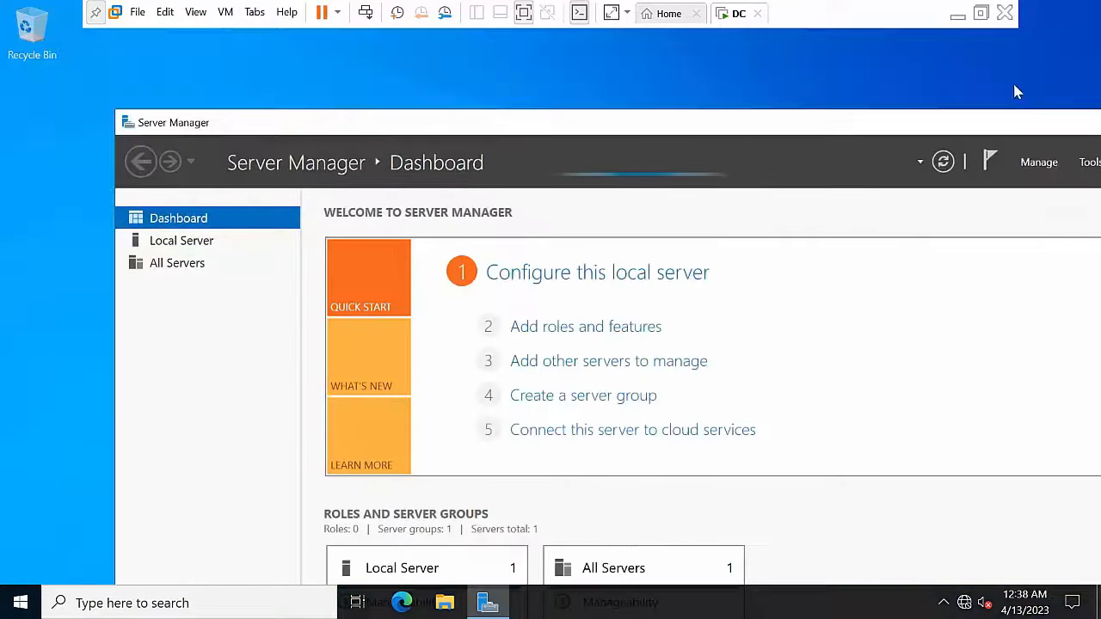
left_click_drag(1036, 122, 908, 130)
left_click(987, 131)
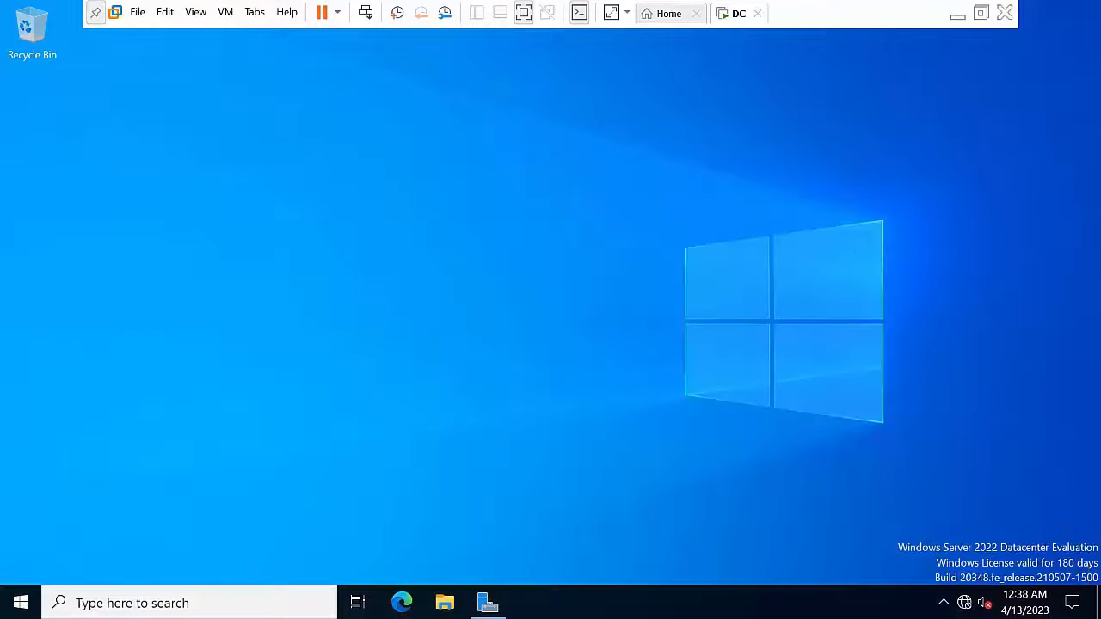
Step: Refresh the bare guest desktop several more times
right_click(741, 201)
left_click(789, 252)
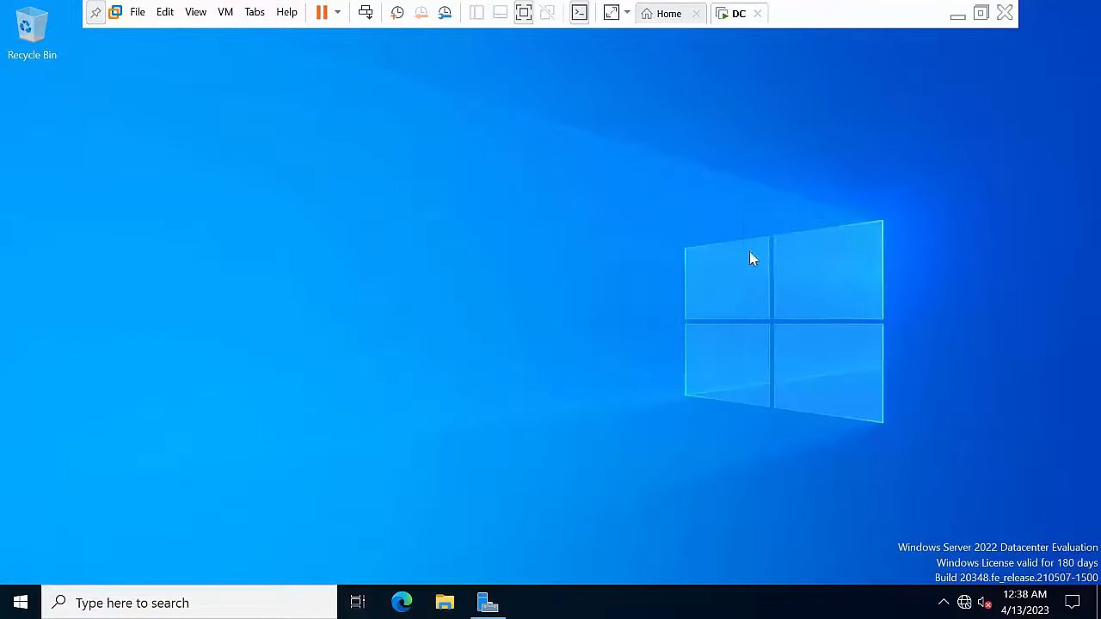
right_click(414, 238)
left_click(469, 286)
right_click(386, 172)
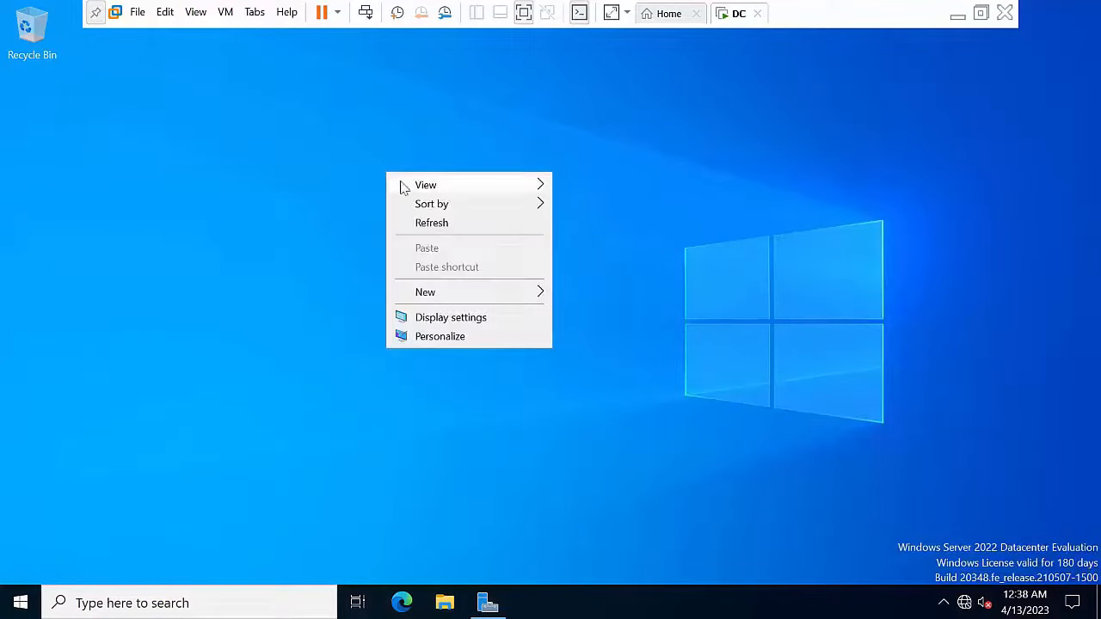
left_click(442, 225)
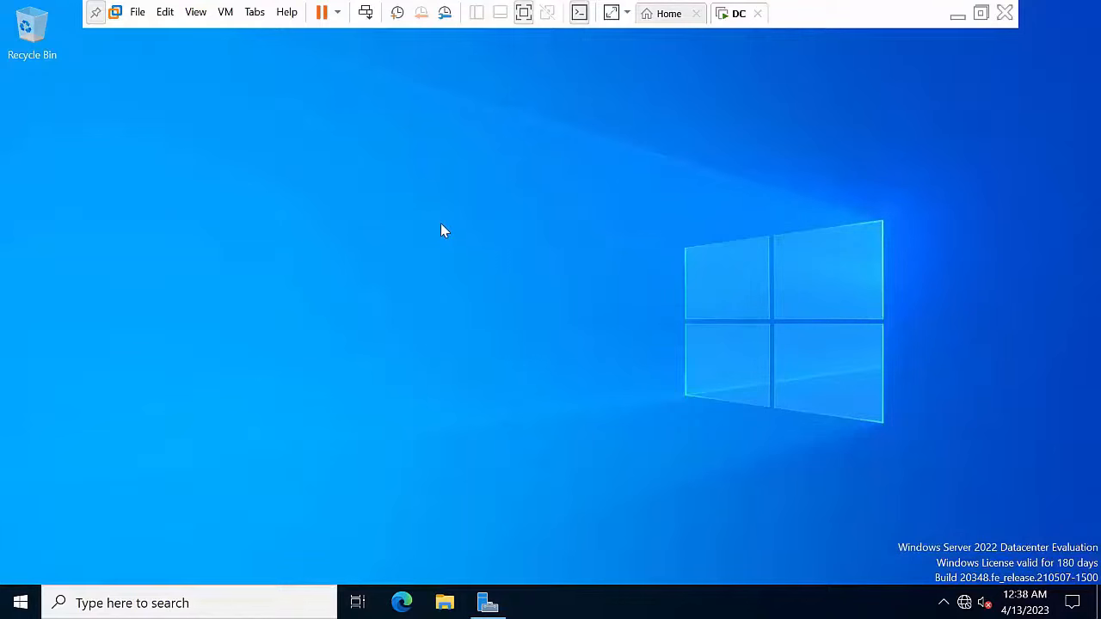
right_click(363, 182)
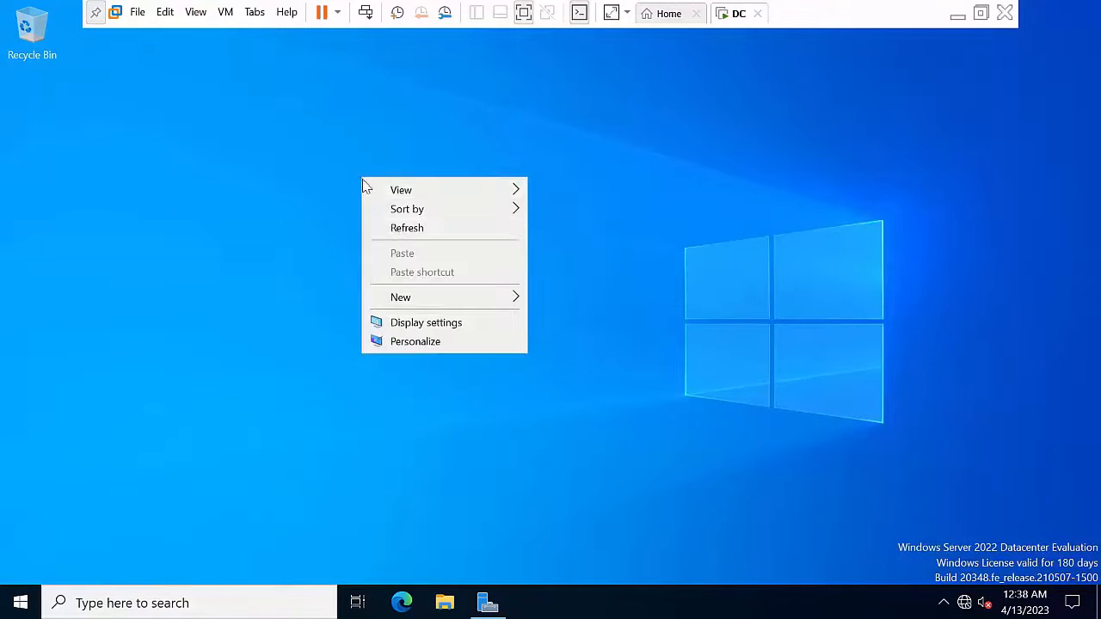
left_click(397, 227)
right_click(327, 147)
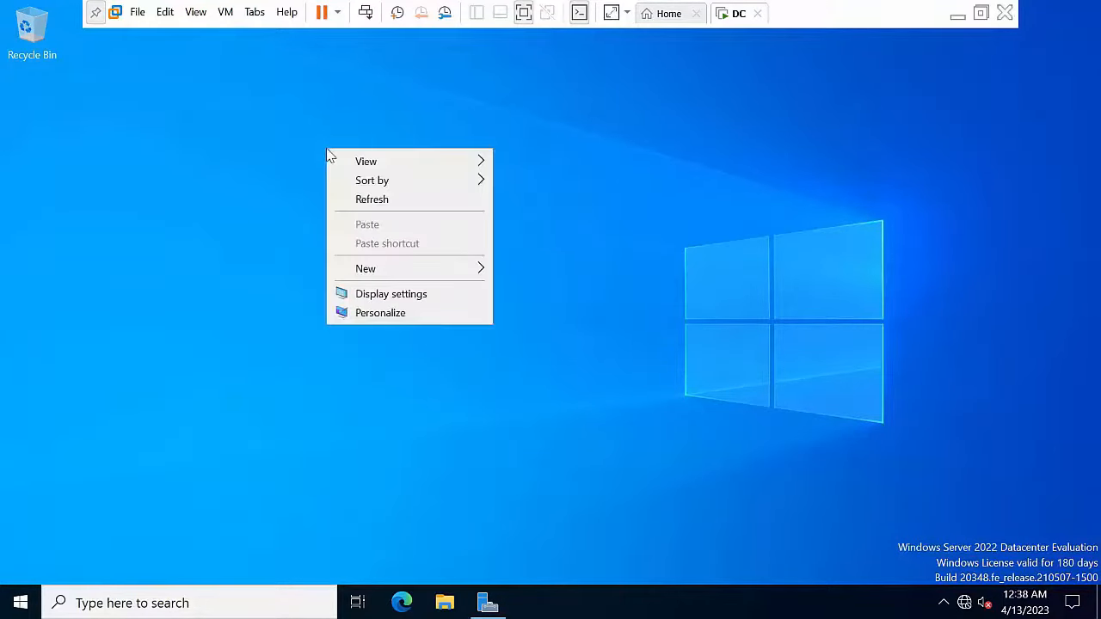
left_click(384, 201)
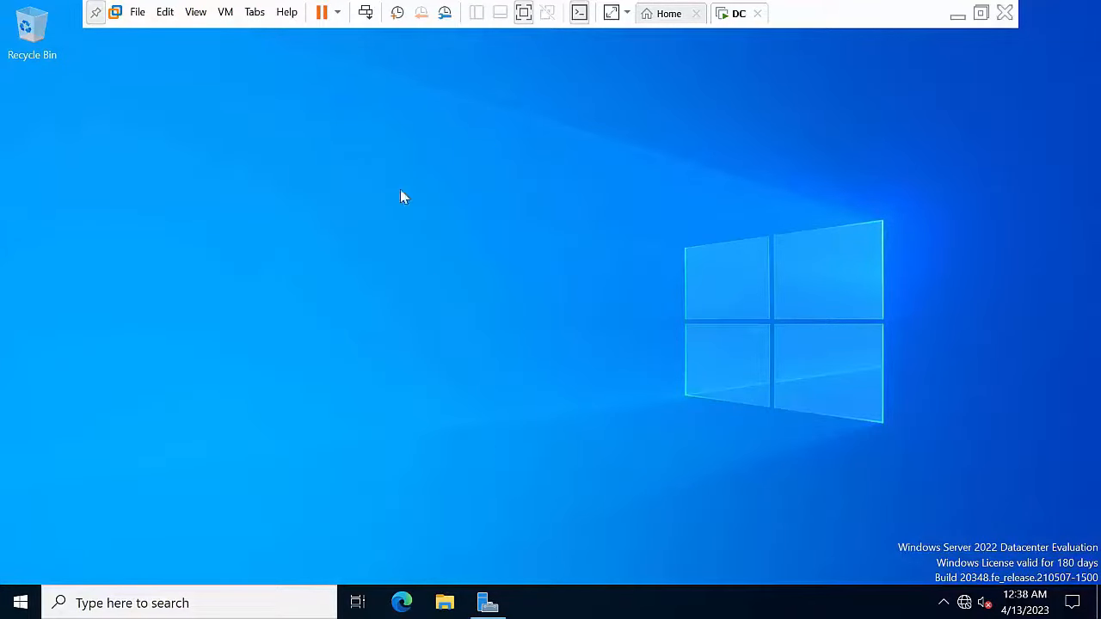
right_click(321, 122)
left_click(370, 176)
right_click(354, 121)
left_click(406, 176)
Step: Run firewall.cpl and turn off Windows Defender Firewall for domain networks
key("super+r")
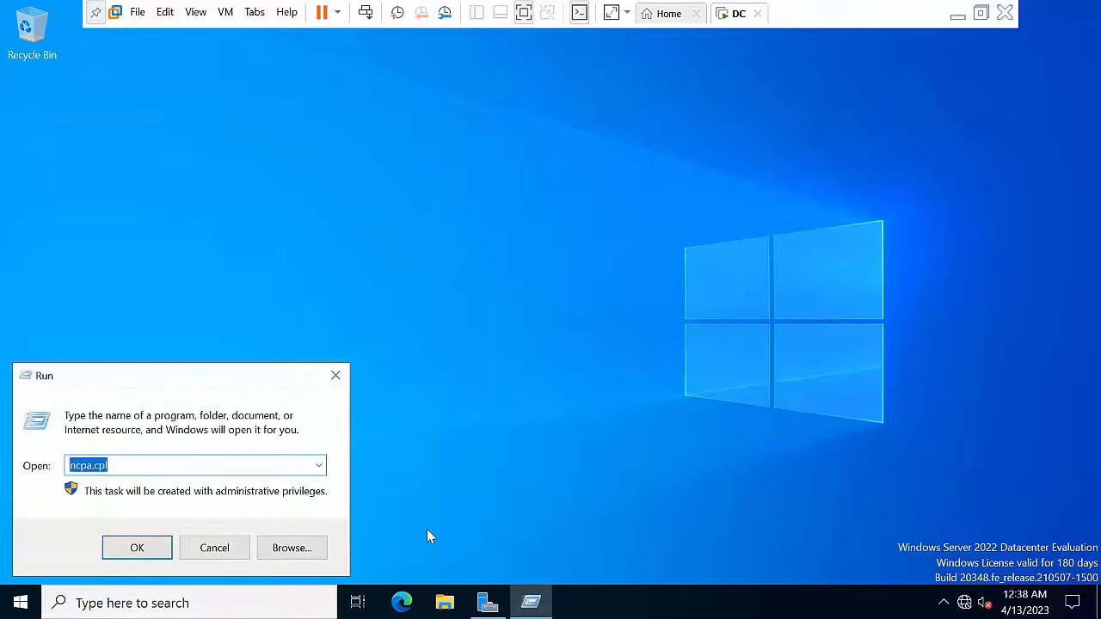
type("fir")
key("Down")
key("Return")
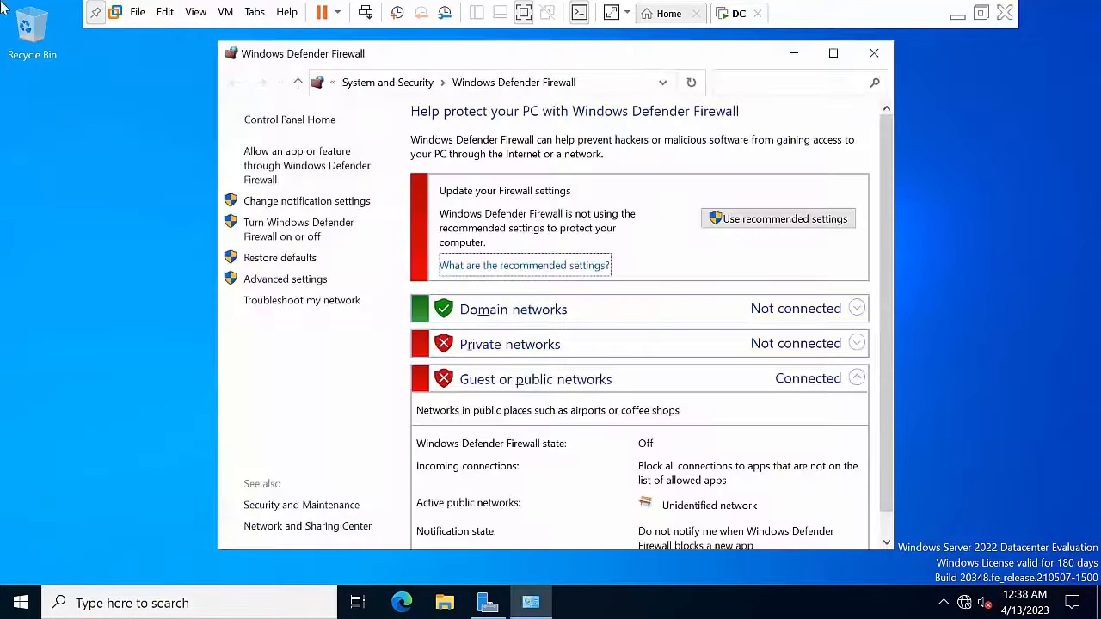
left_click(325, 234)
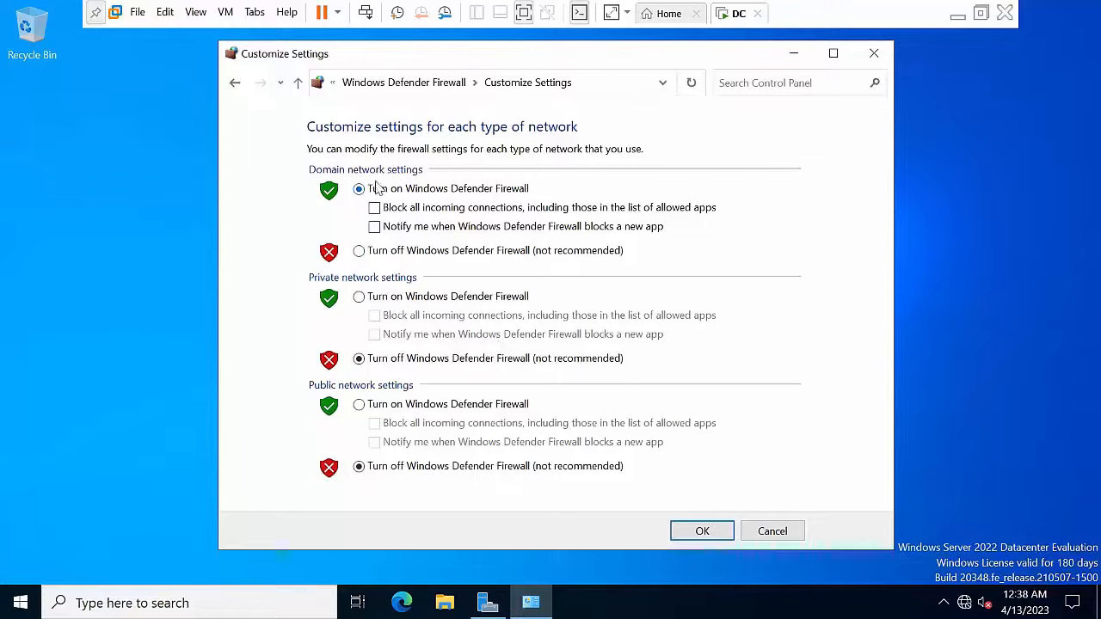
left_click(382, 251)
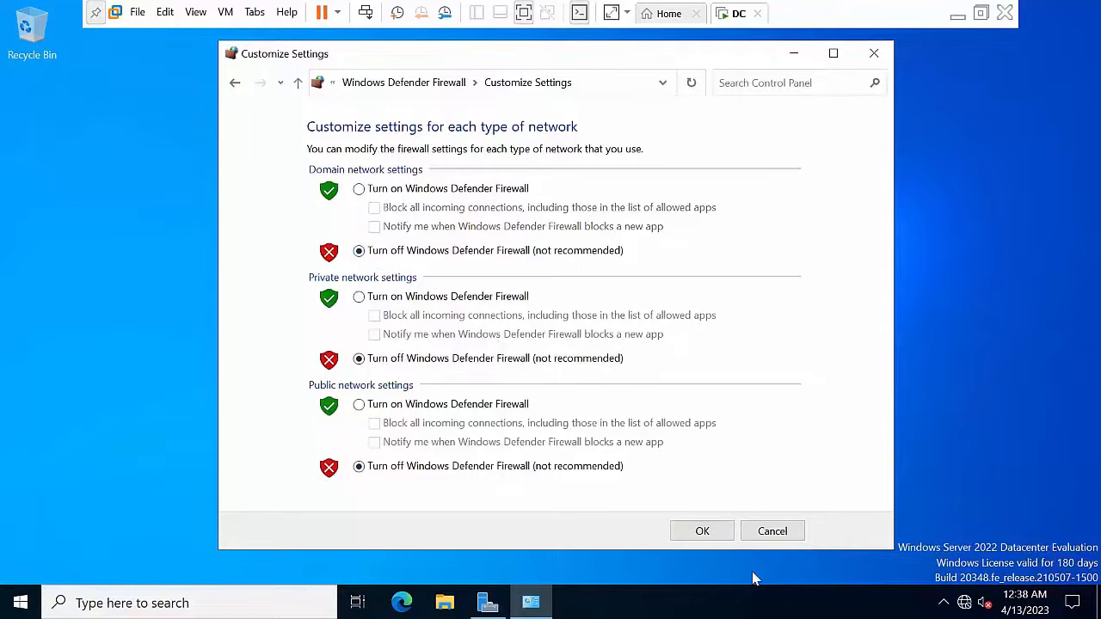
left_click(718, 531)
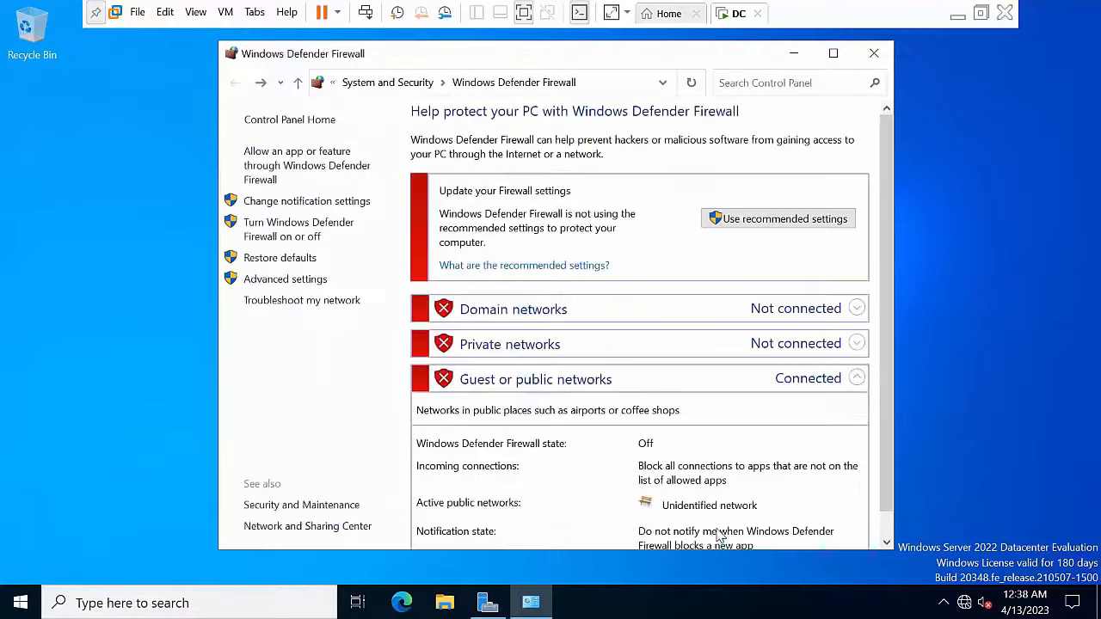
left_click(874, 57)
left_click(115, 607)
Step: Open a Command Prompt and run ipconfig to check the IP address
type("cmd")
key("Return")
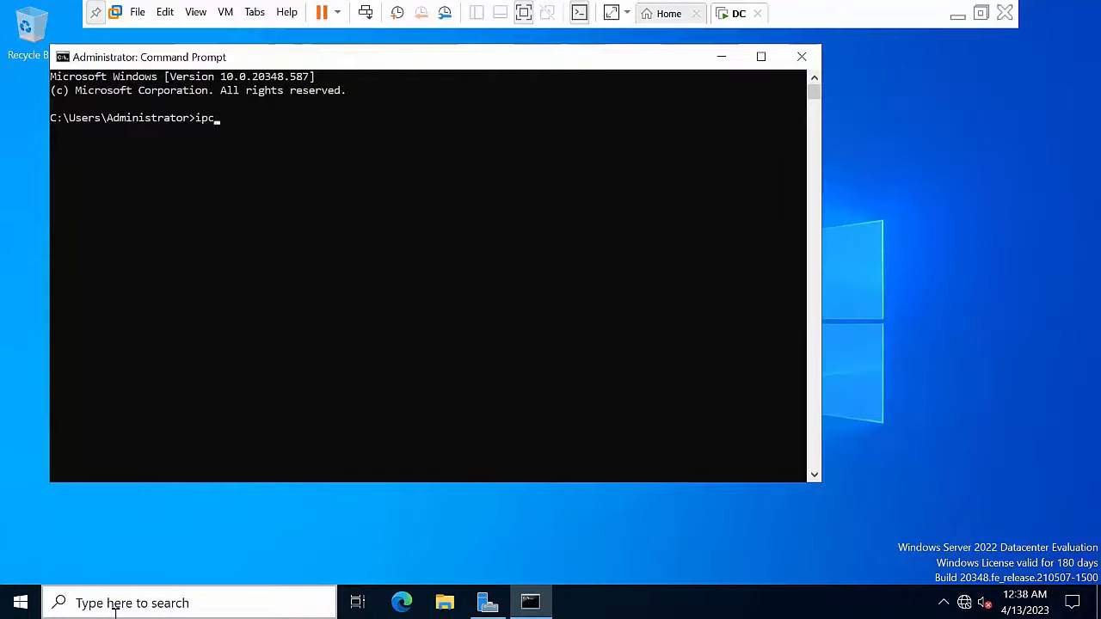
type("ipconfig")
key("Return")
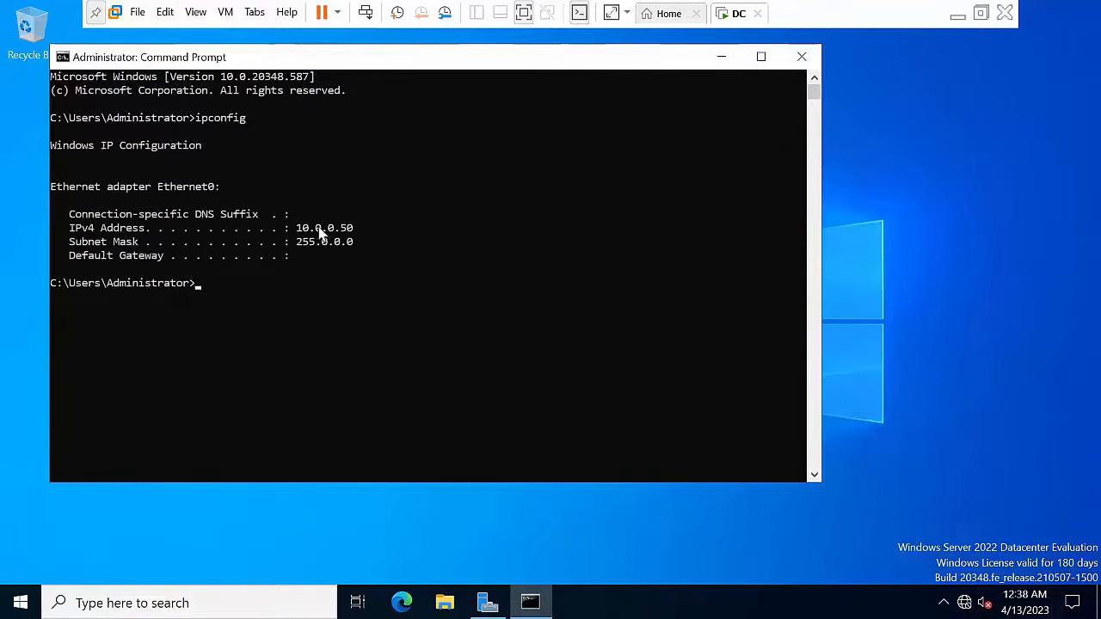
Step: In ncpa.cpl, set Ethernet0's IPv4 preferred DNS server to 10.0.0.50
key("super+r")
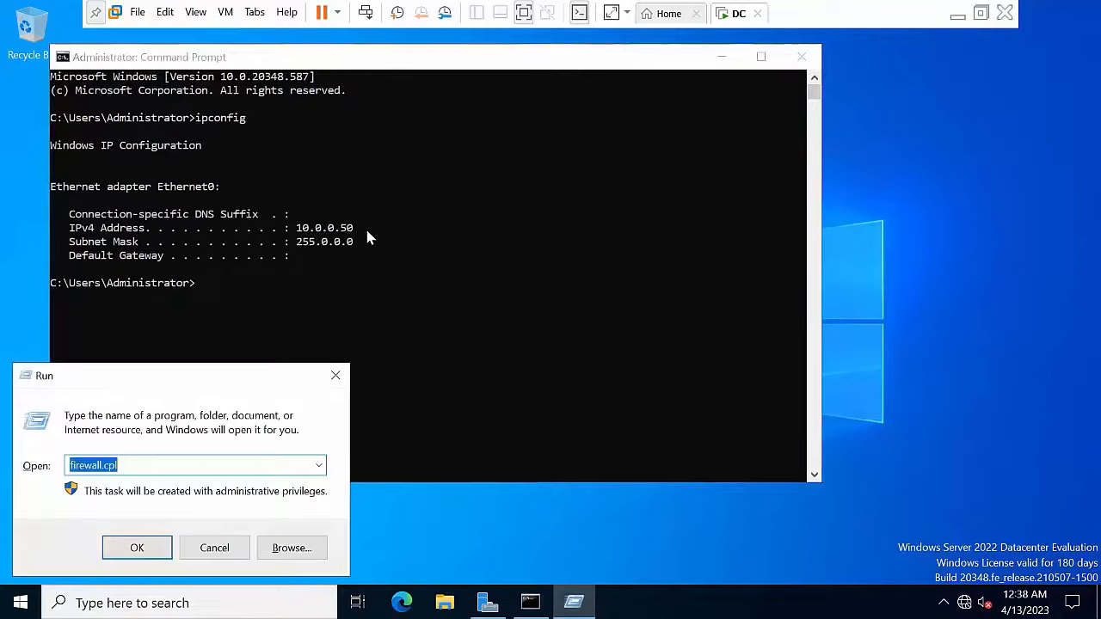
type("ncpa.cpl")
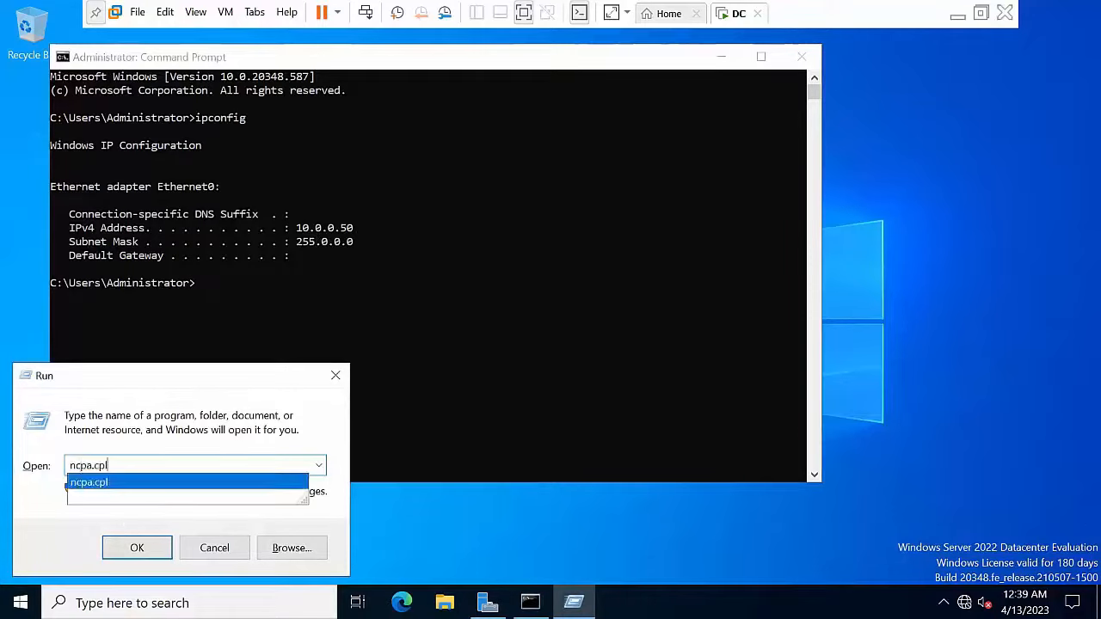
key("Return")
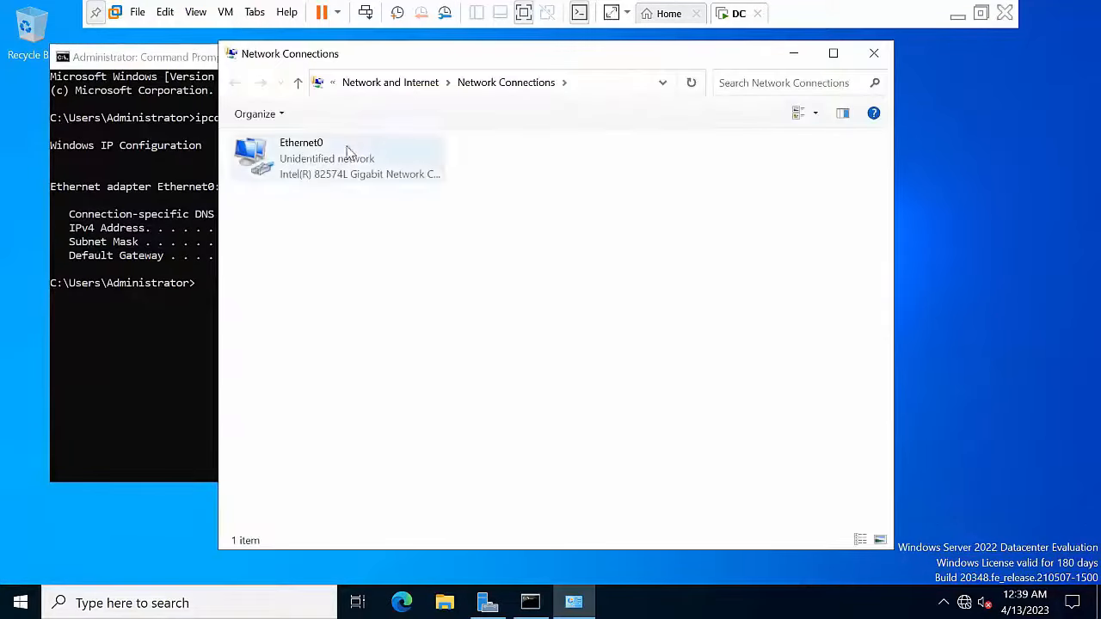
right_click(337, 146)
left_click(396, 311)
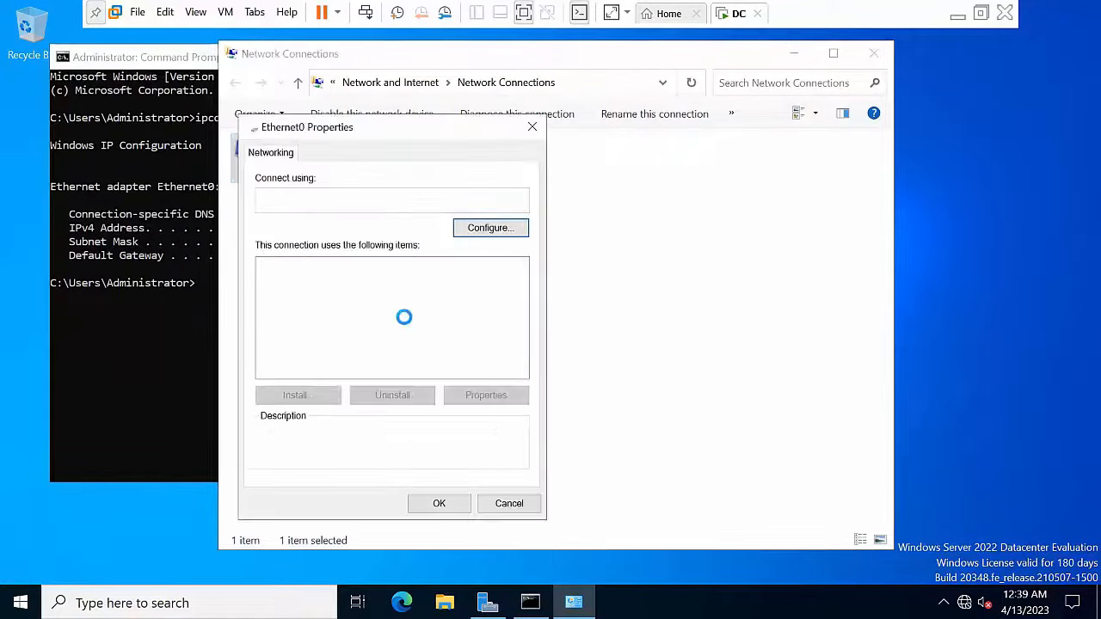
left_click(420, 311)
left_click(499, 395)
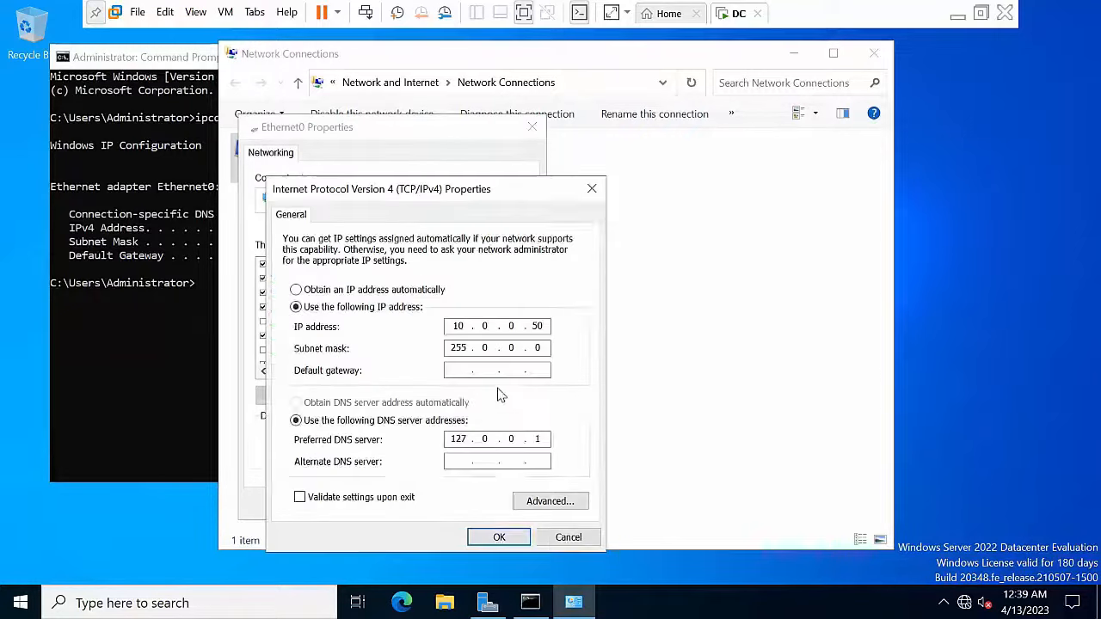
double_click(469, 439)
type("10")
left_click_drag(544, 441, 524, 442)
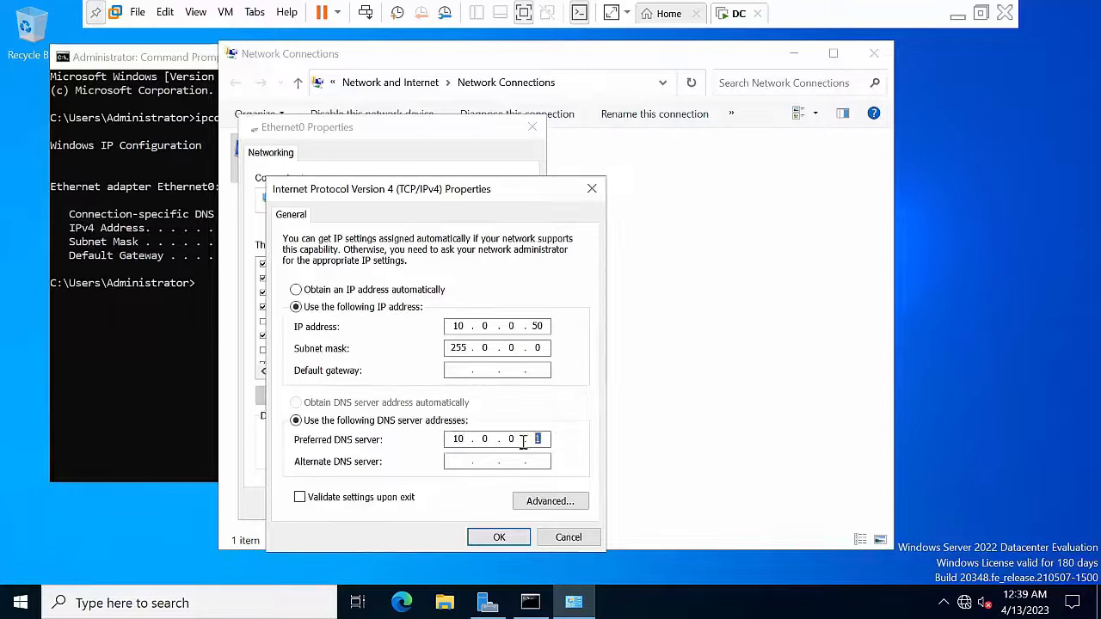
type("50")
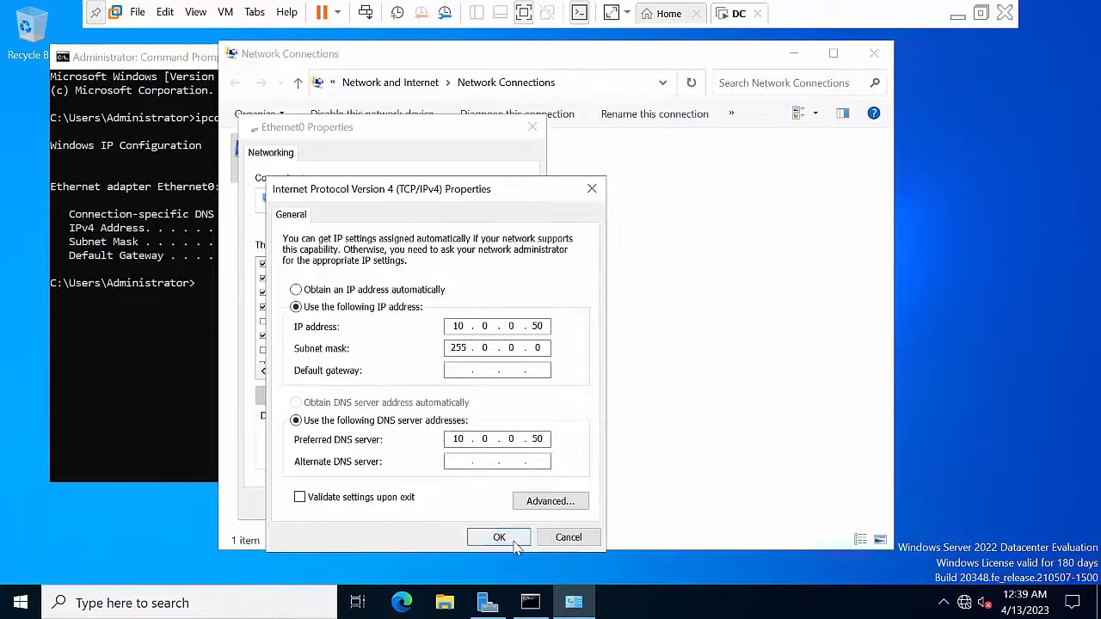
left_click(517, 535)
left_click(440, 504)
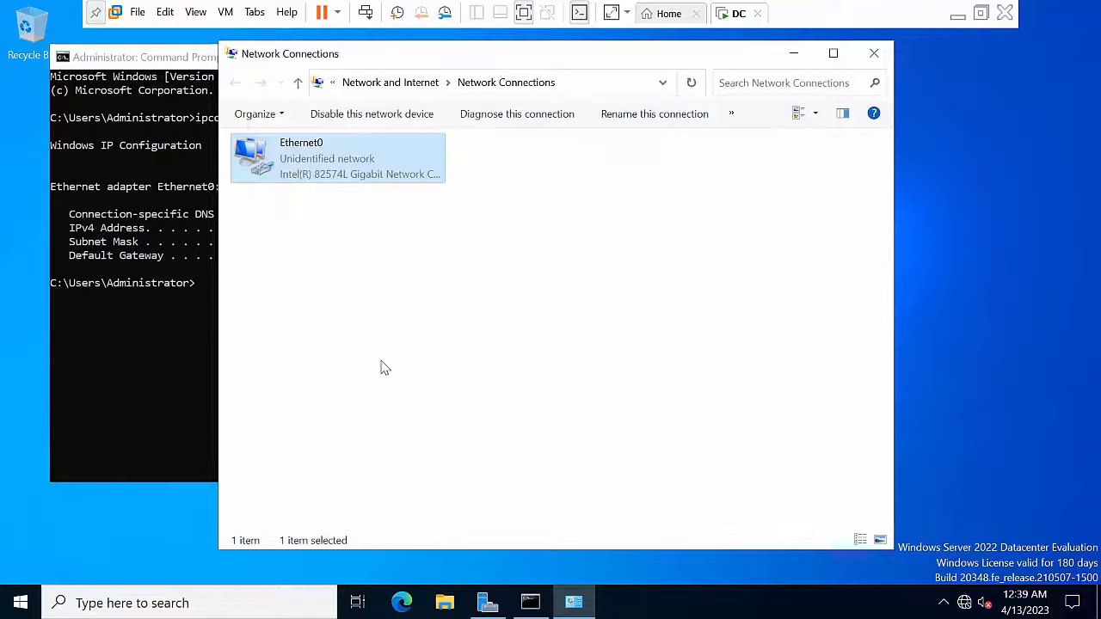
Step: Rerun ipconfig to verify the settings, then close Command Prompt and Network Connections
left_click(120, 350)
key("Up")
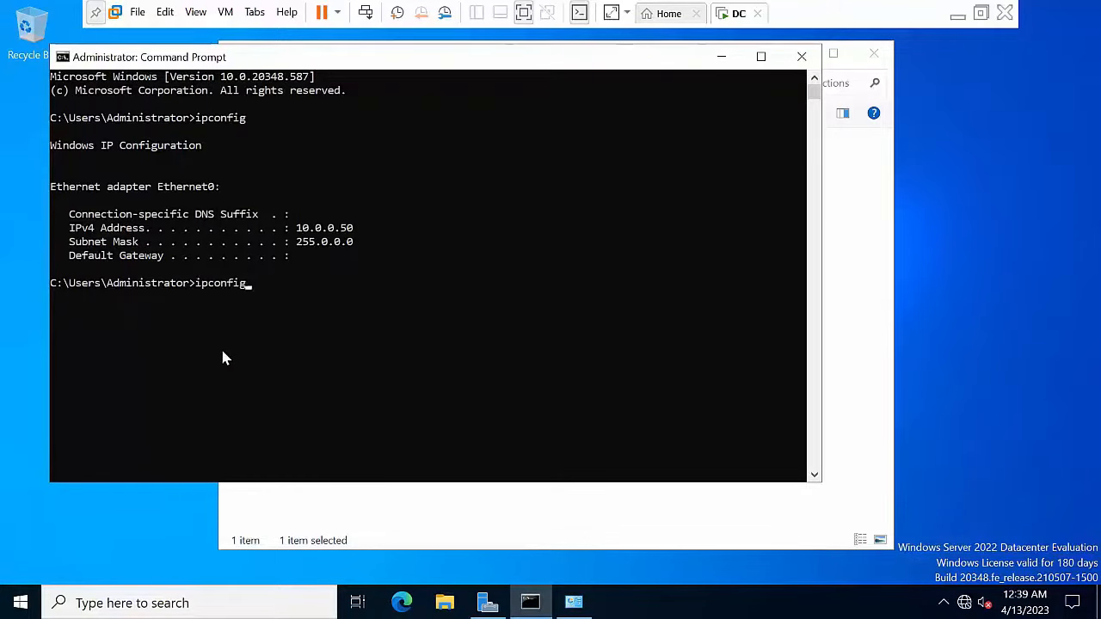
key("Return")
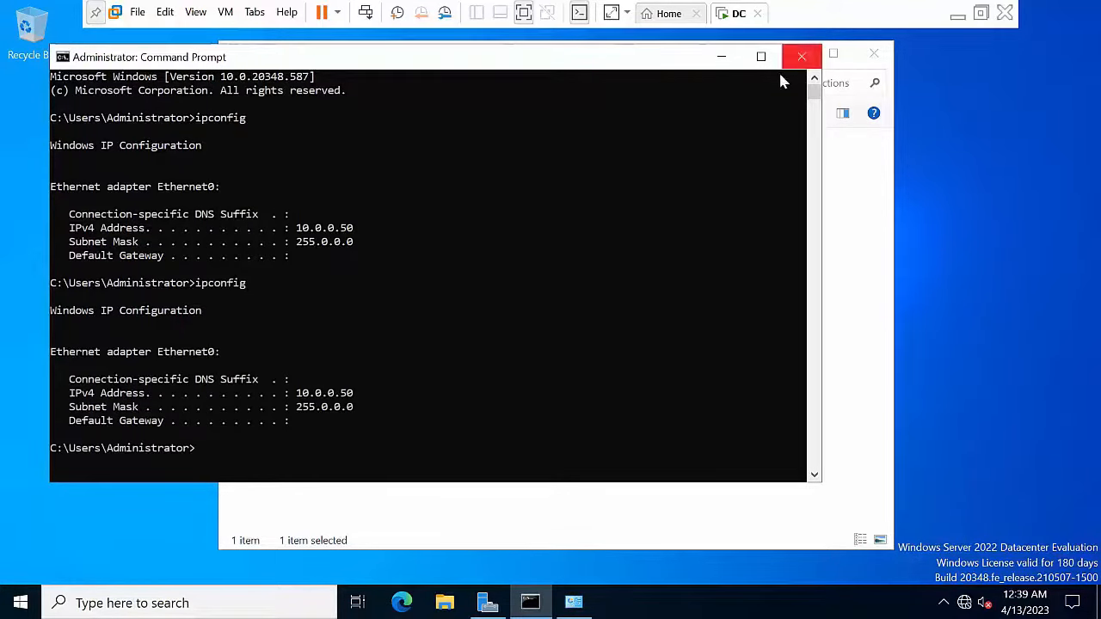
left_click(800, 57)
left_click(874, 53)
Step: Refresh the desktop, then review the DC VM's bridged network adapter in VM Settings
right_click(397, 284)
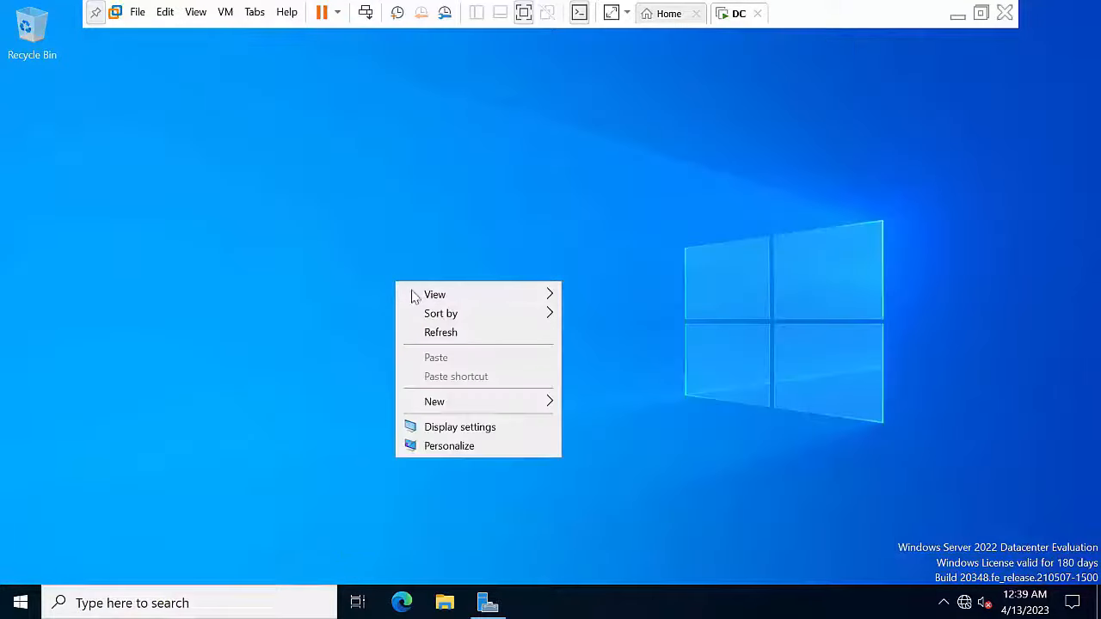
left_click(454, 333)
right_click(345, 216)
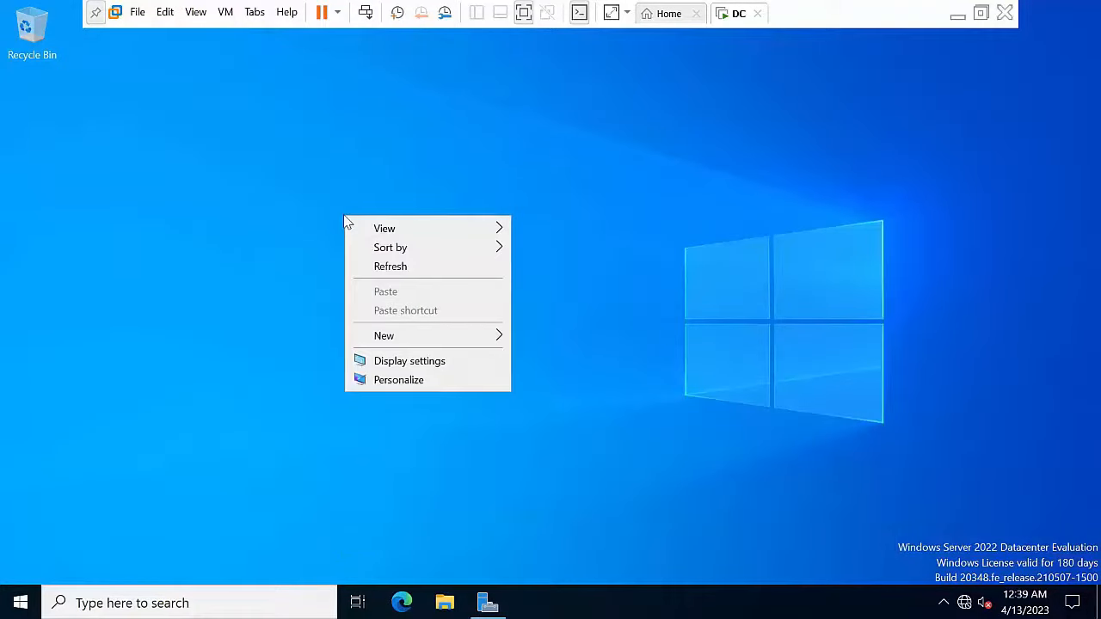
left_click(414, 277)
right_click(728, 13)
left_click(757, 216)
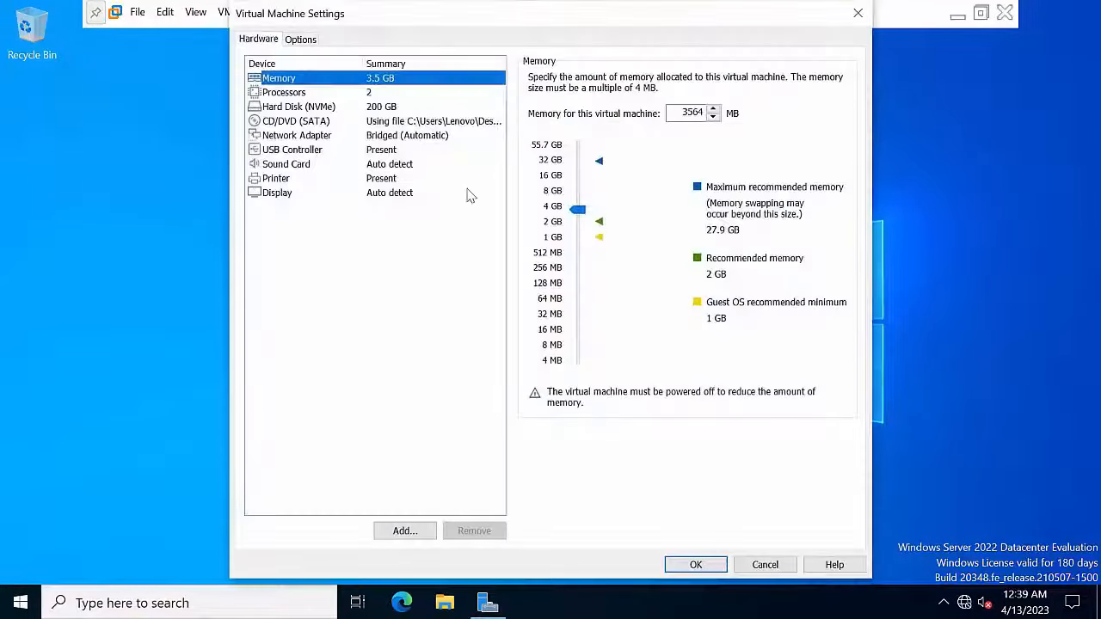
left_click(397, 136)
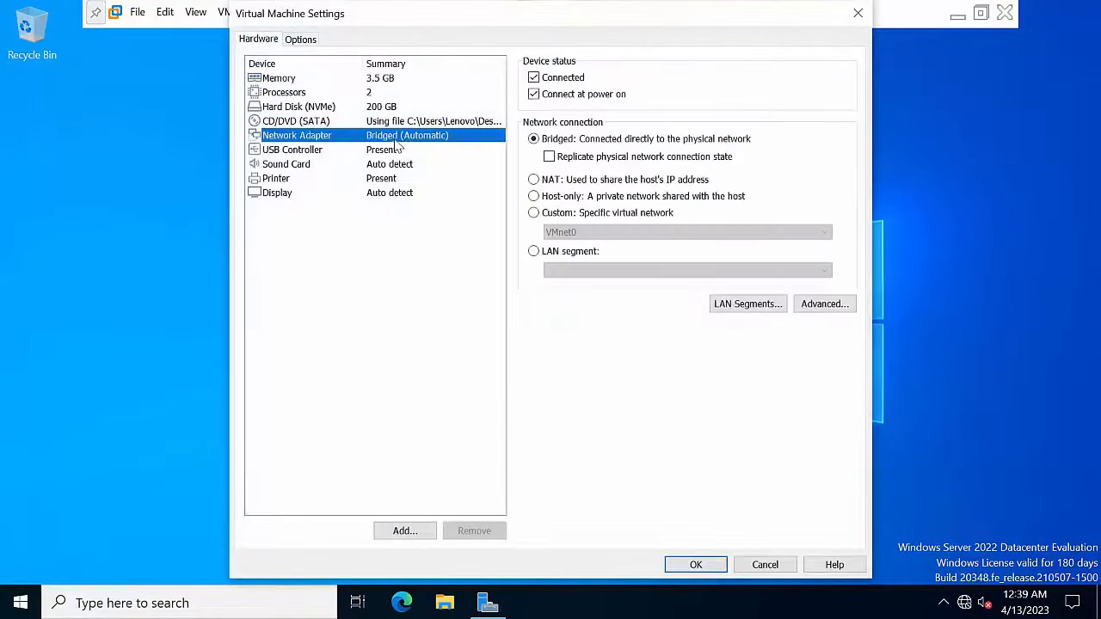
left_click(856, 13)
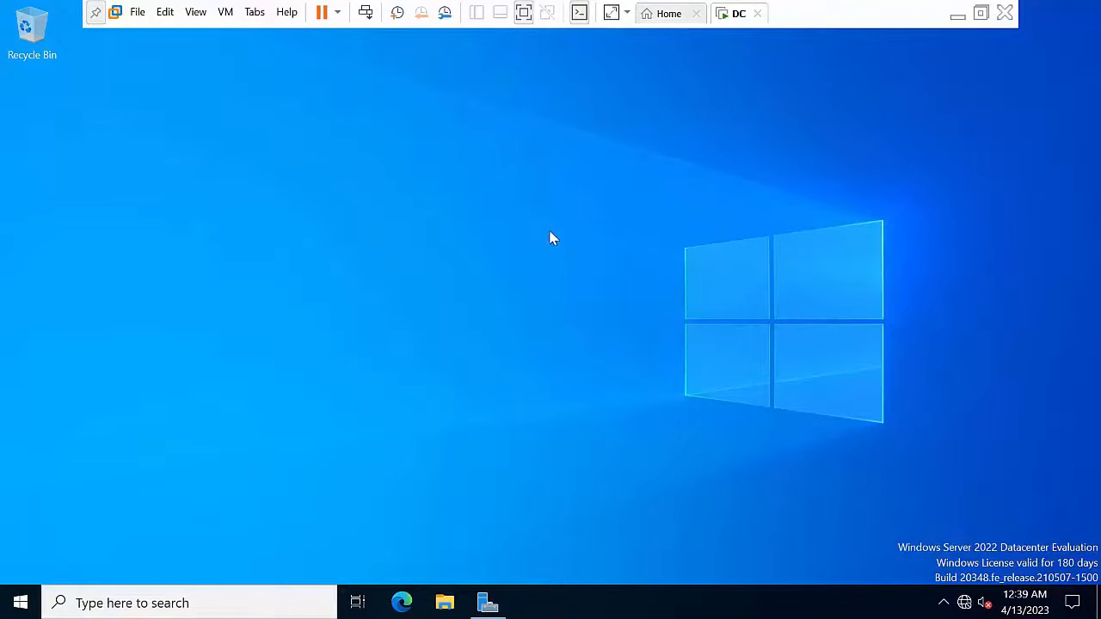
Step: Refresh the guest desktop twice
right_click(351, 171)
left_click(417, 219)
right_click(318, 226)
left_click(383, 274)
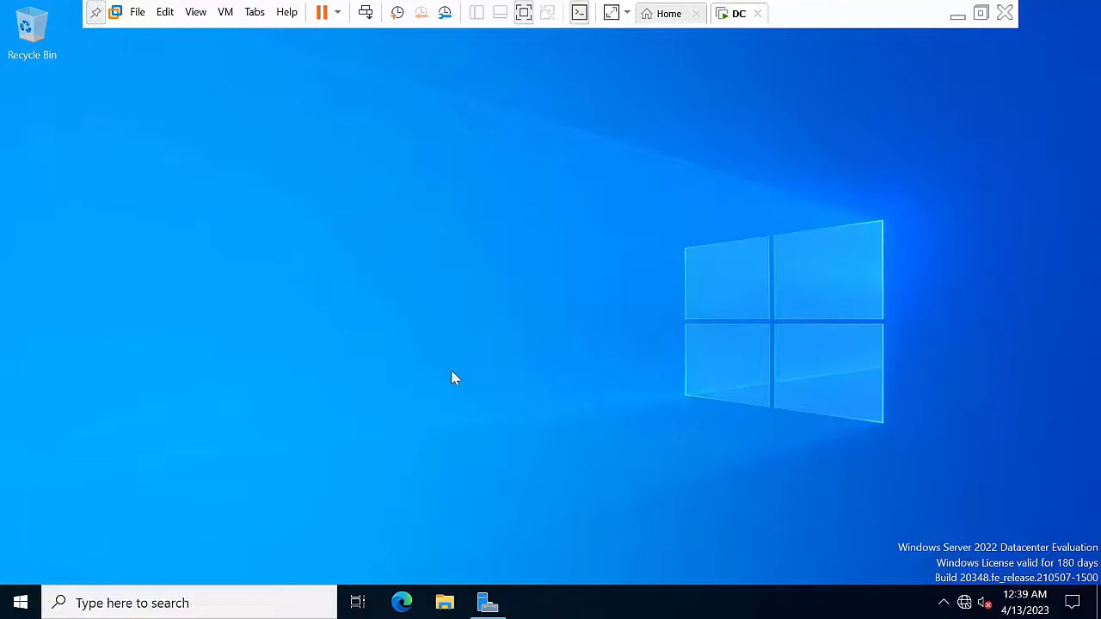
Step: Launch Group Policy Management, expand Forest > Domains > Abc.com and select Default Domain Policy
left_click(488, 602)
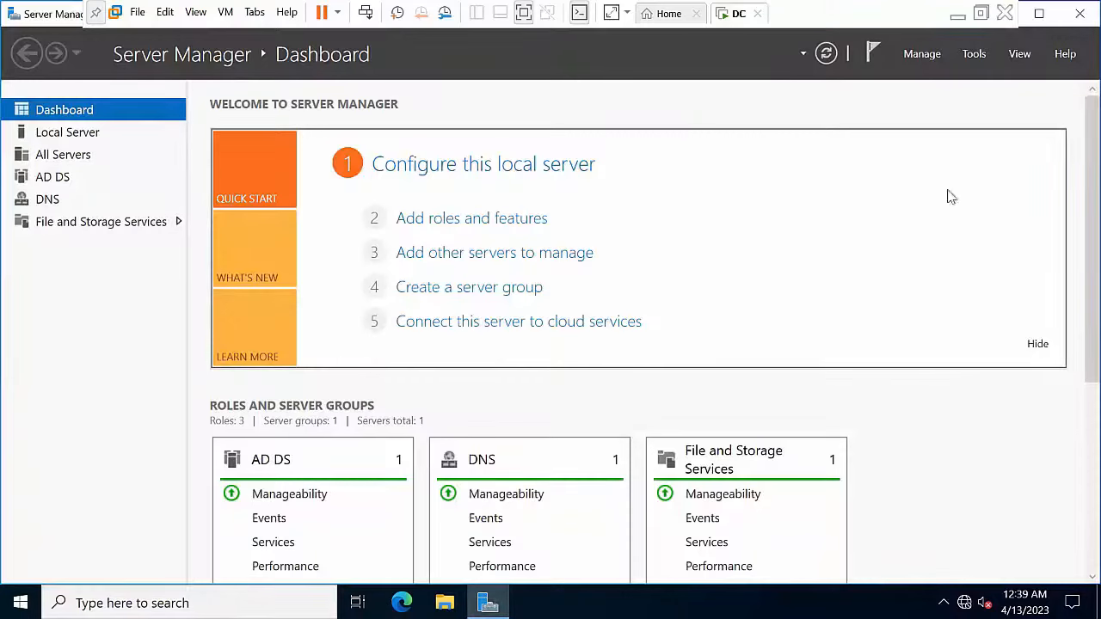
left_click(971, 57)
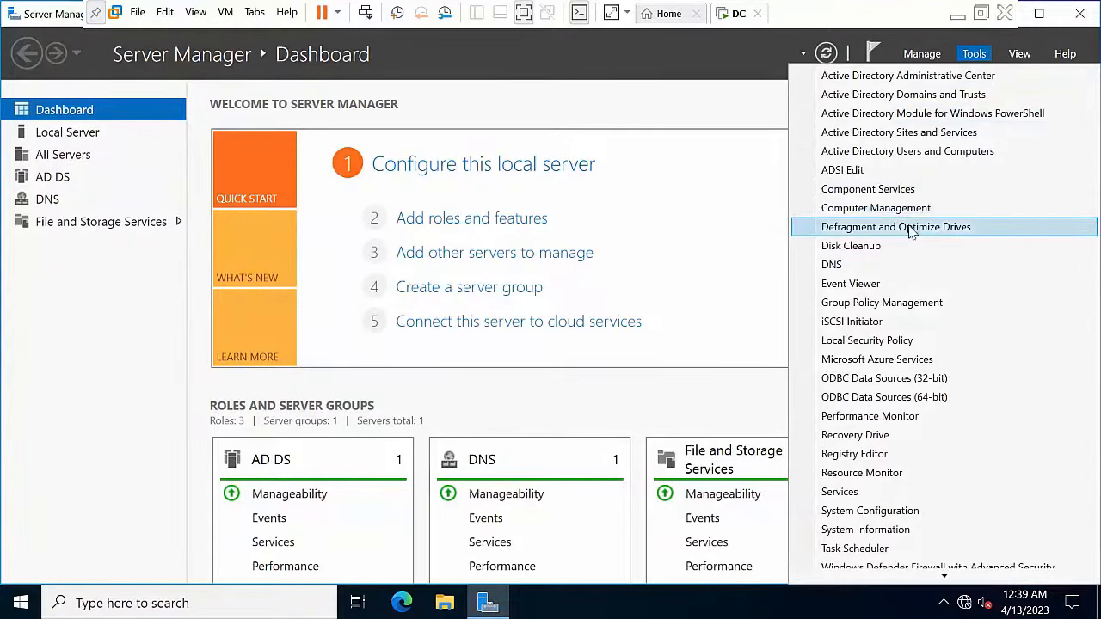
left_click(885, 308)
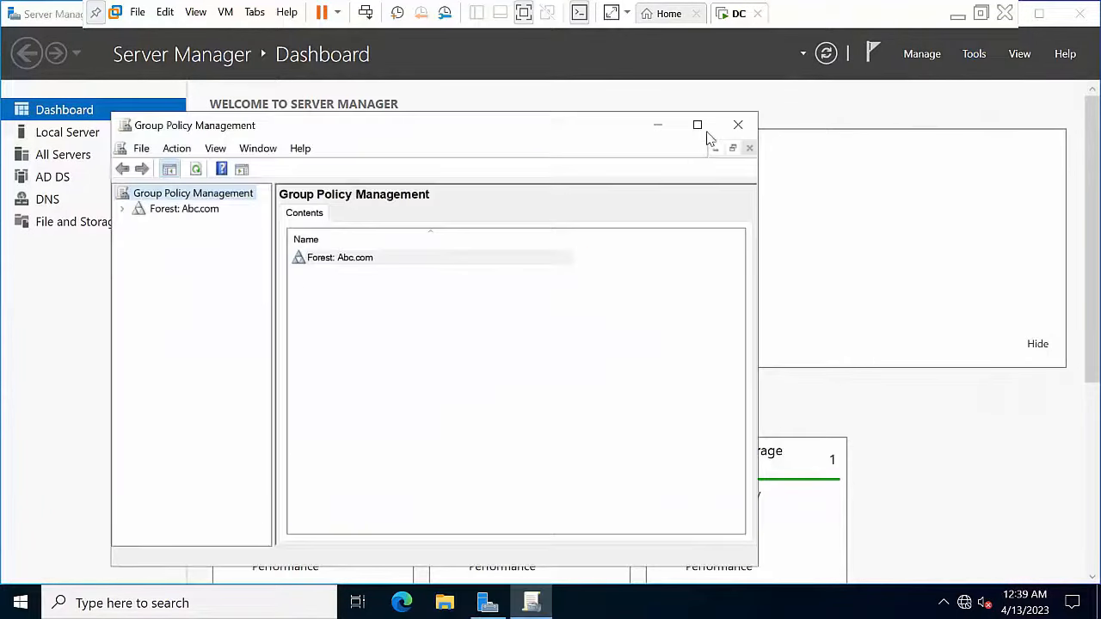
left_click(702, 129)
left_click(10, 91)
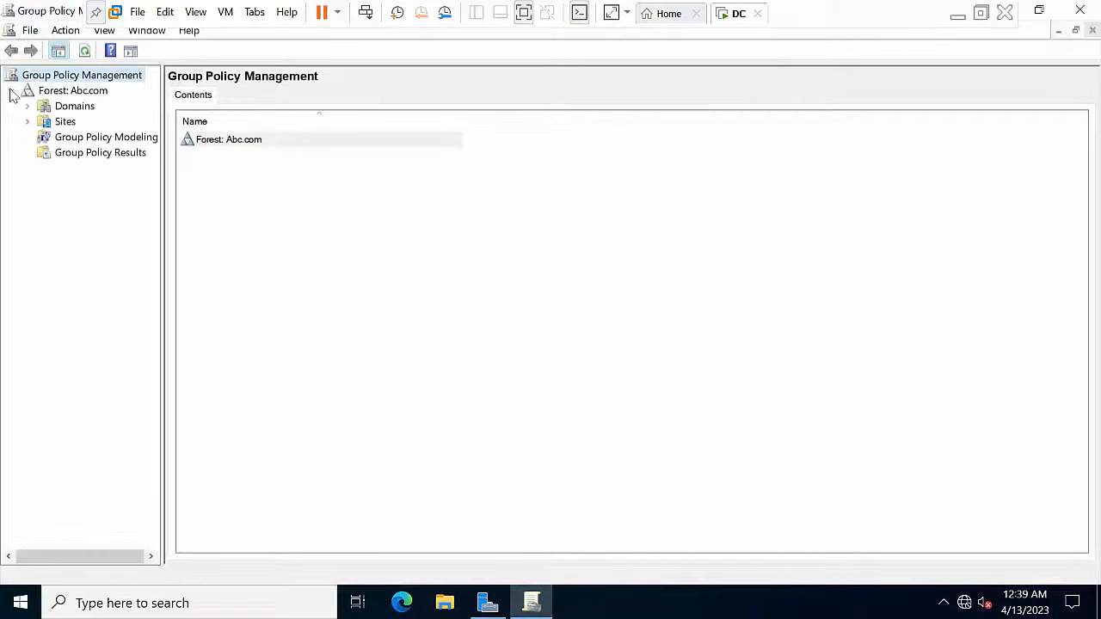
left_click(28, 107)
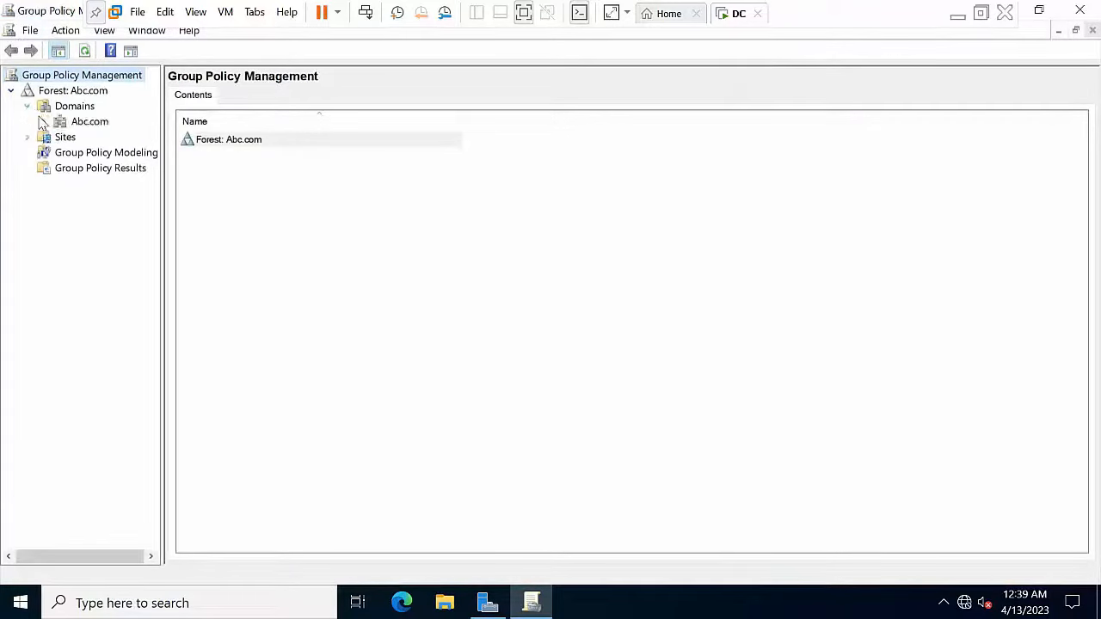
left_click(43, 122)
left_click(105, 140)
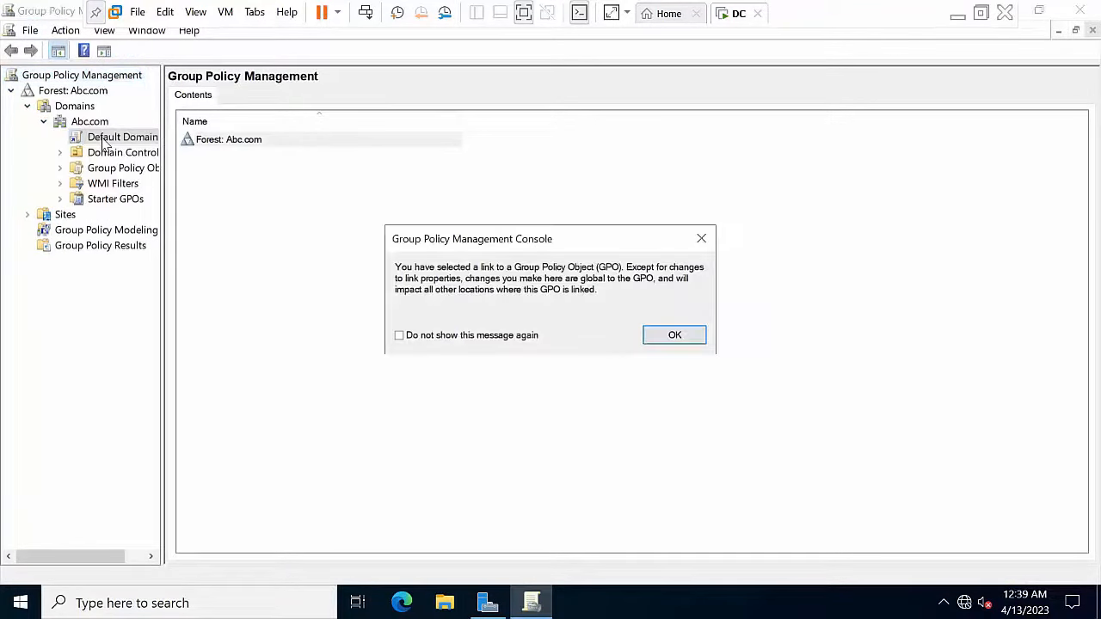
left_click(670, 336)
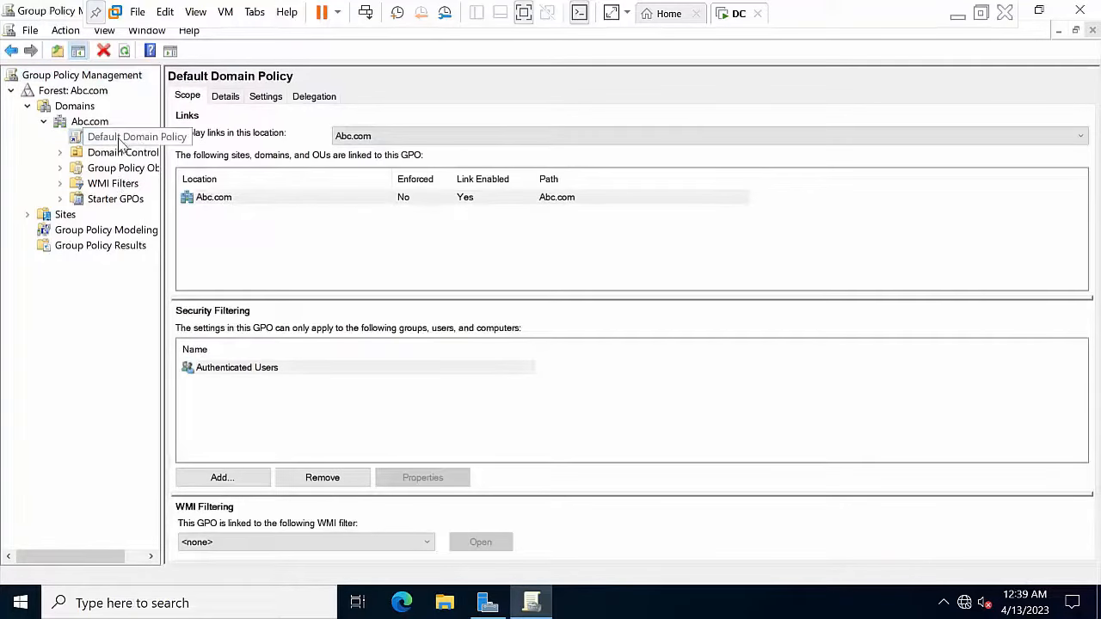
Step: Edit Default Domain Policy and drill down through Security Settings > Account Policies to Password Policy
right_click(121, 144)
left_click(160, 150)
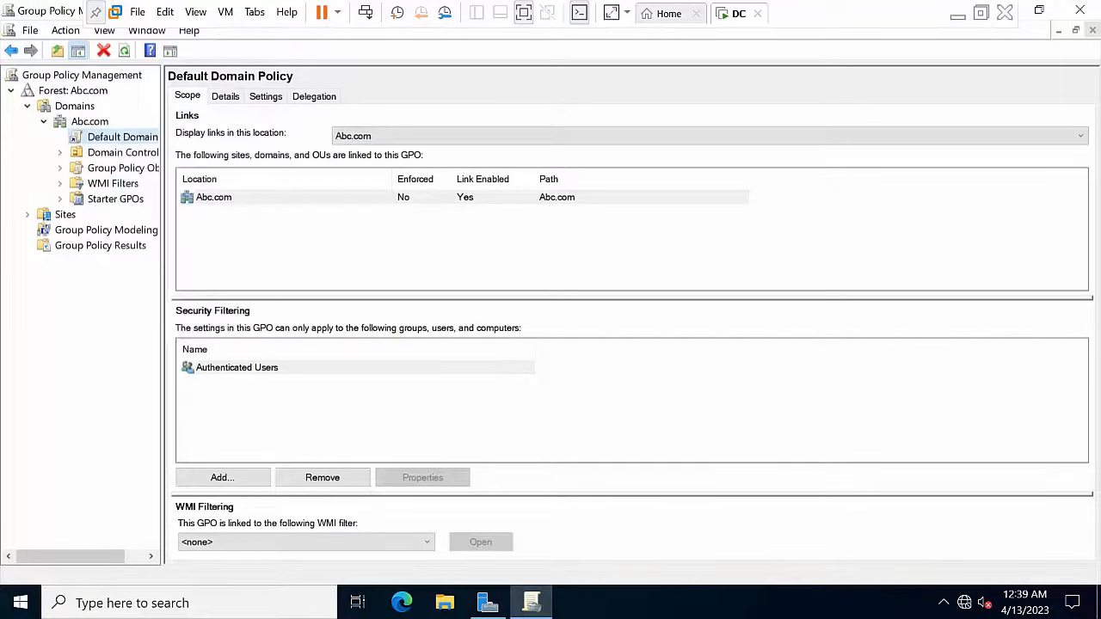
double_click(146, 181)
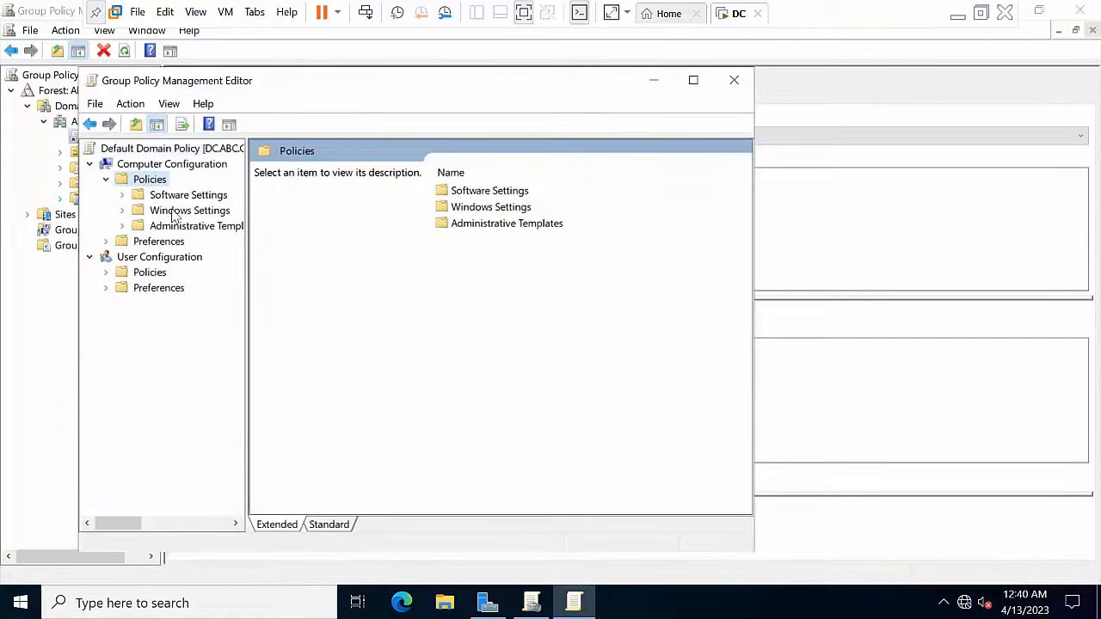
double_click(177, 211)
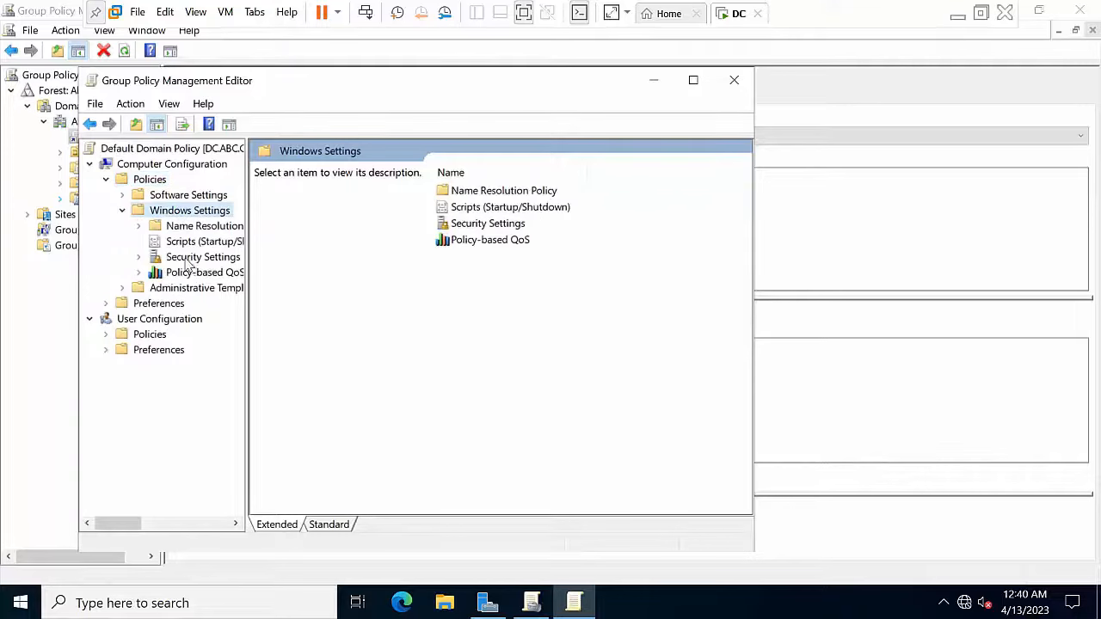
double_click(188, 259)
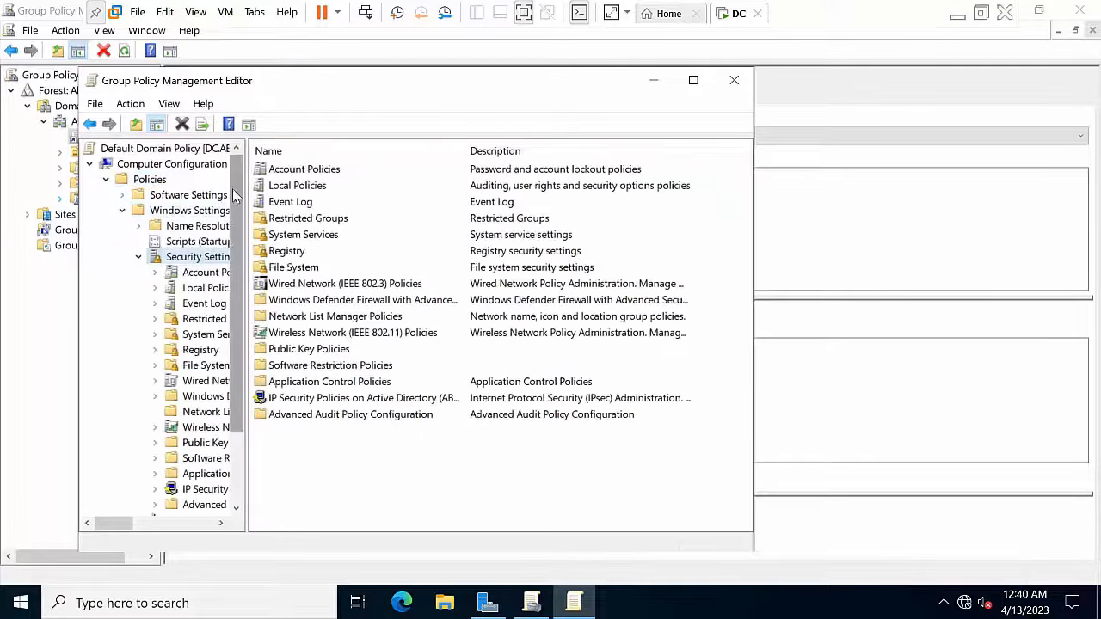
double_click(299, 173)
double_click(324, 171)
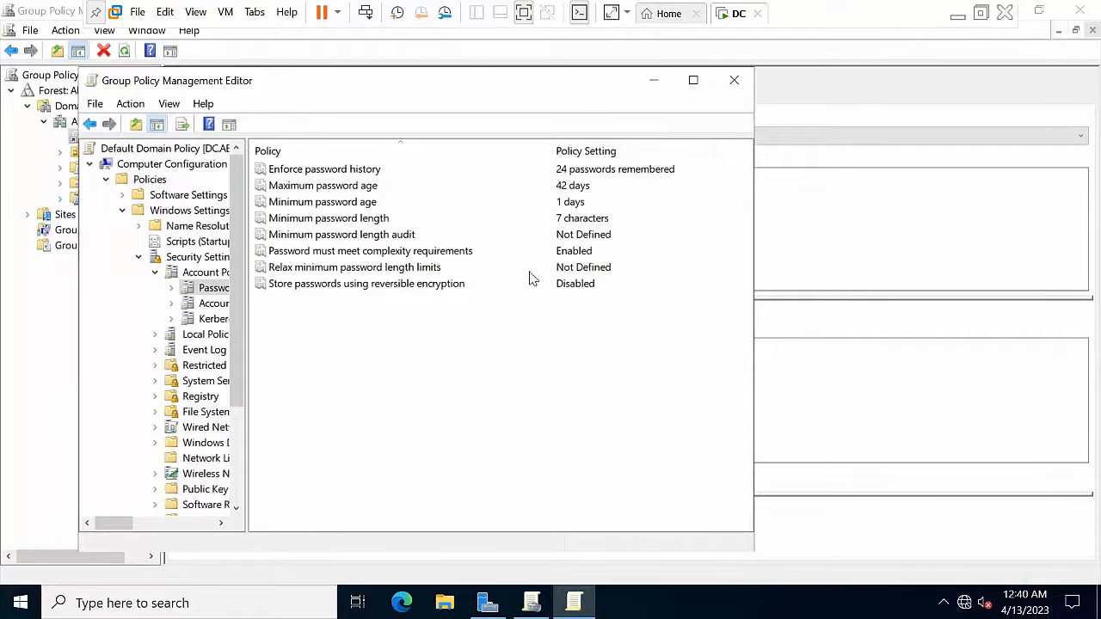
Step: Disable password complexity requirements and set minimum password length to 0
double_click(424, 251)
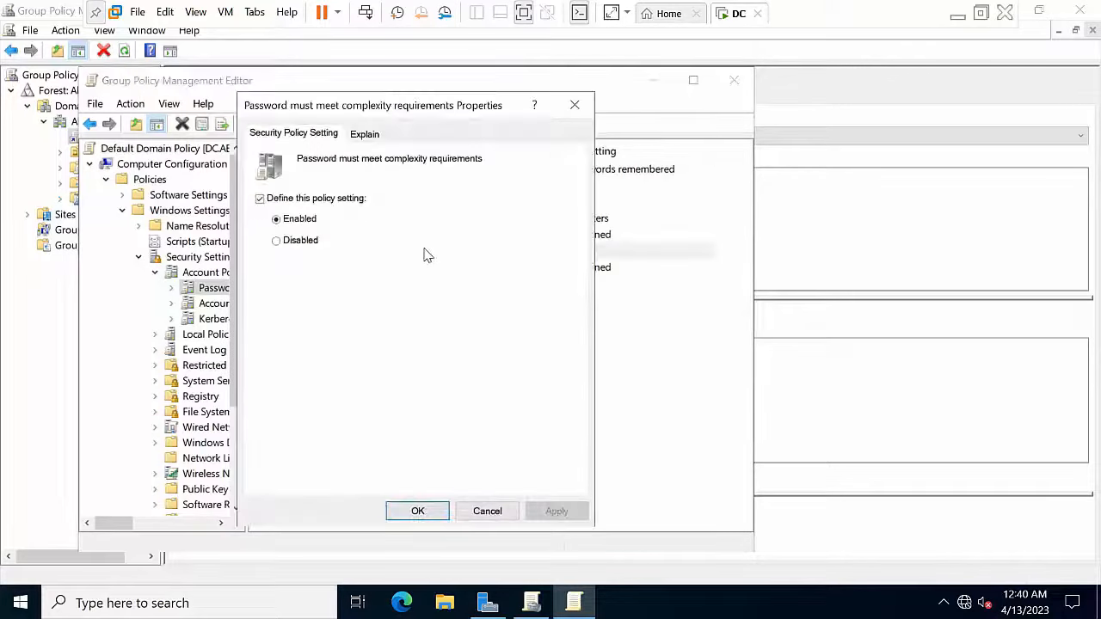
left_click(301, 242)
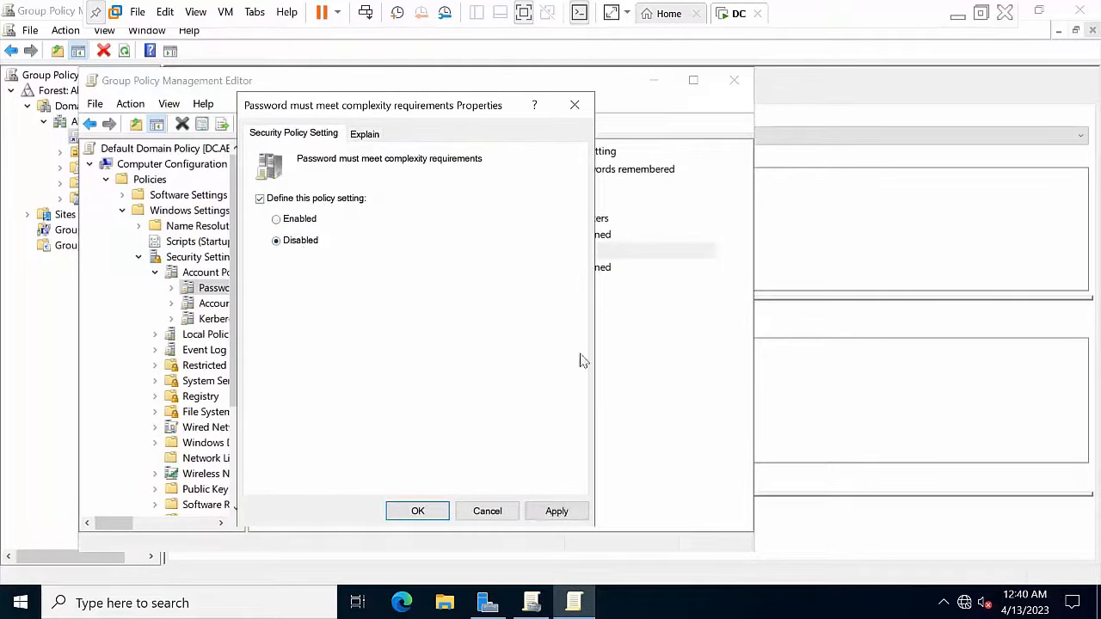
left_click(556, 511)
left_click(418, 511)
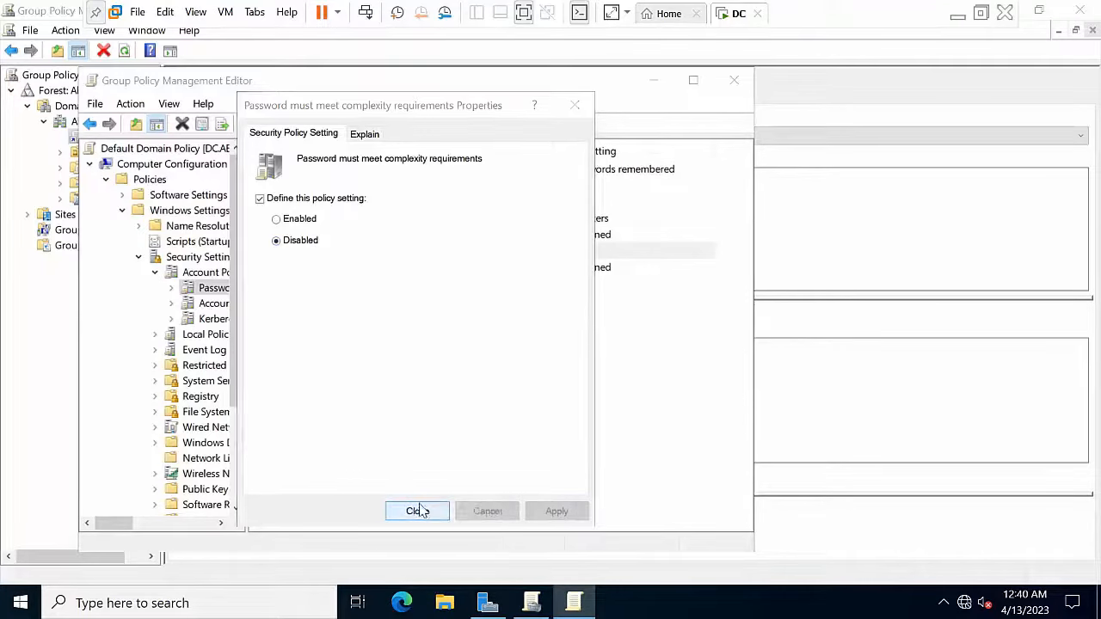
double_click(391, 222)
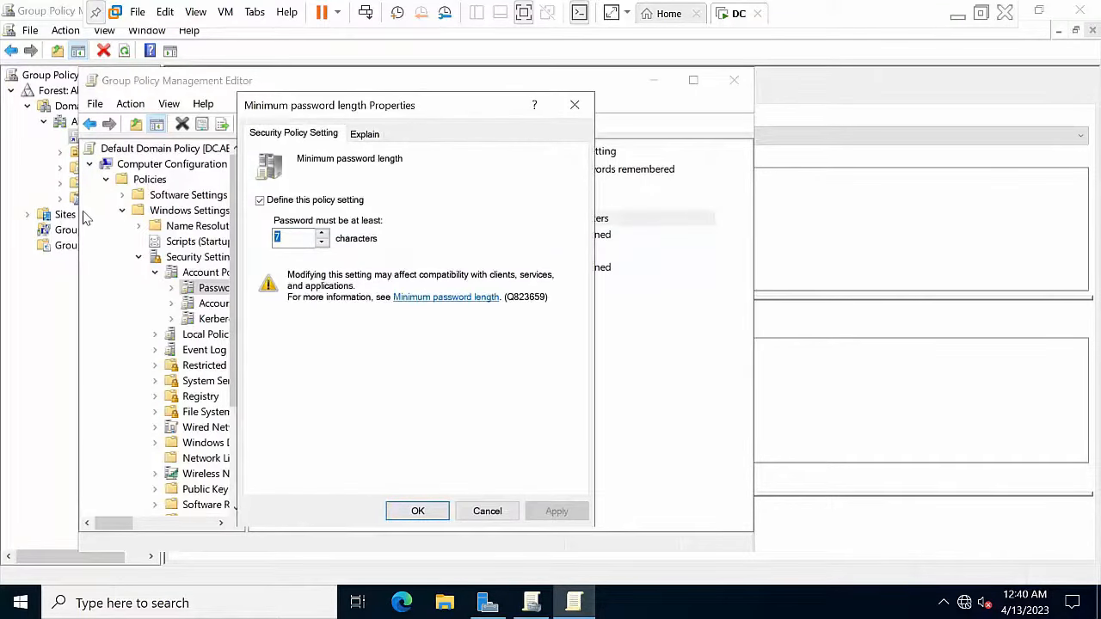
type("0")
left_click(555, 511)
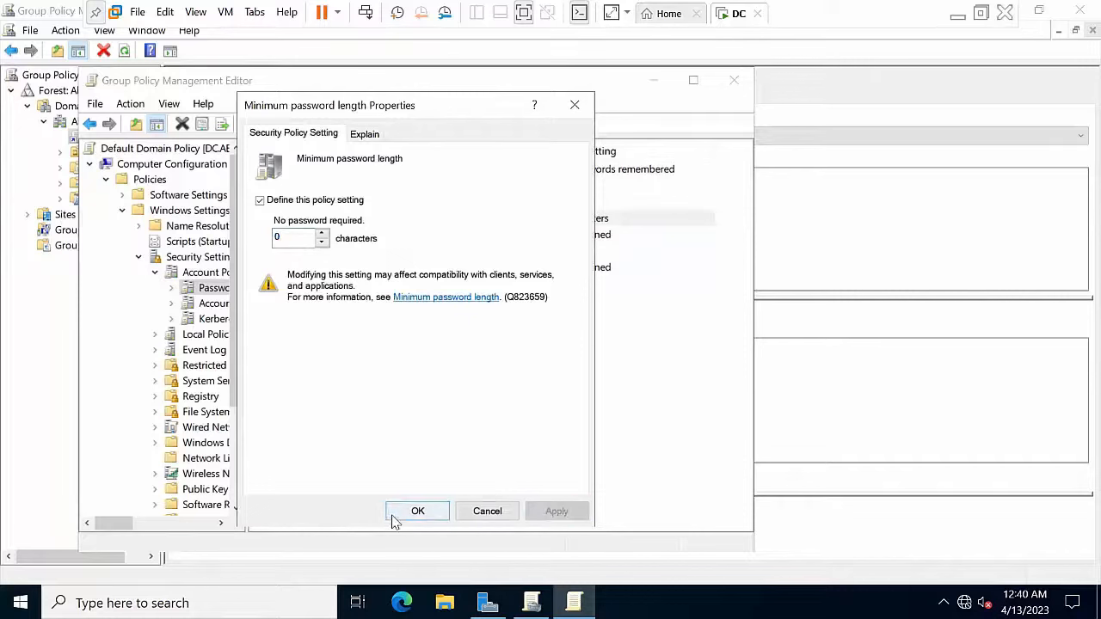
left_click(418, 511)
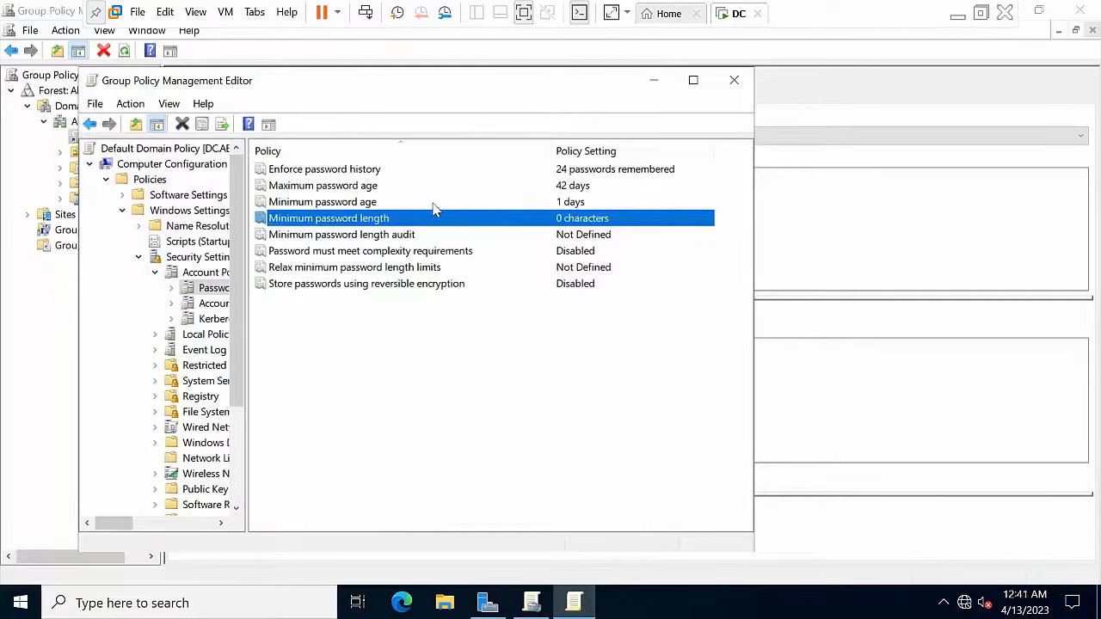
Step: Set Enforce password history to 2 passwords remembered and close the policy editor
left_click(444, 188)
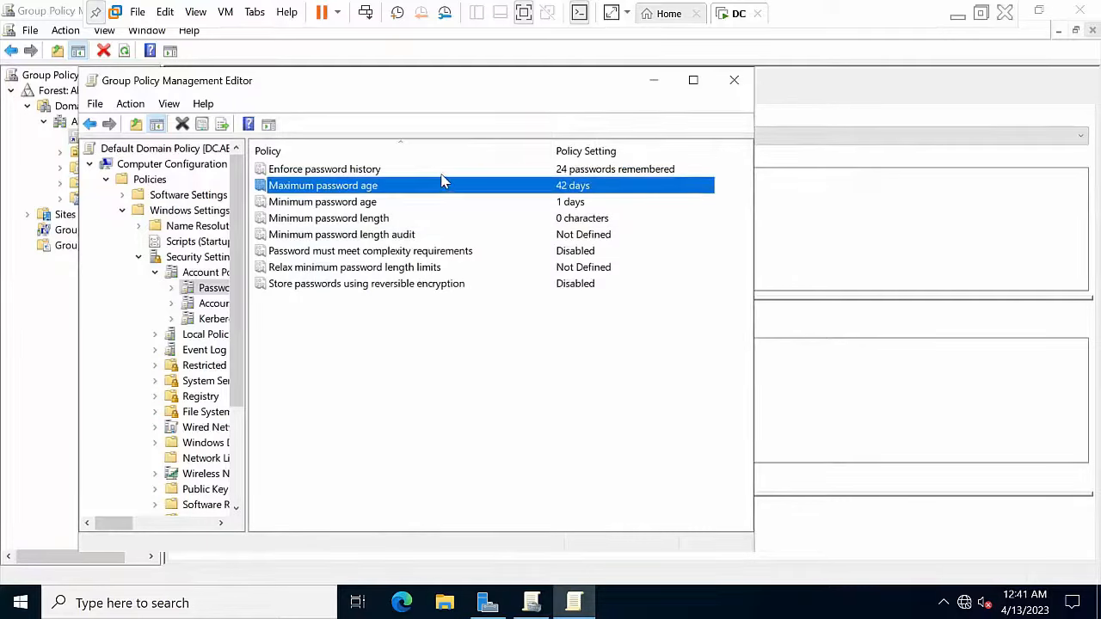
double_click(441, 175)
left_click_drag(297, 240, 96, 228)
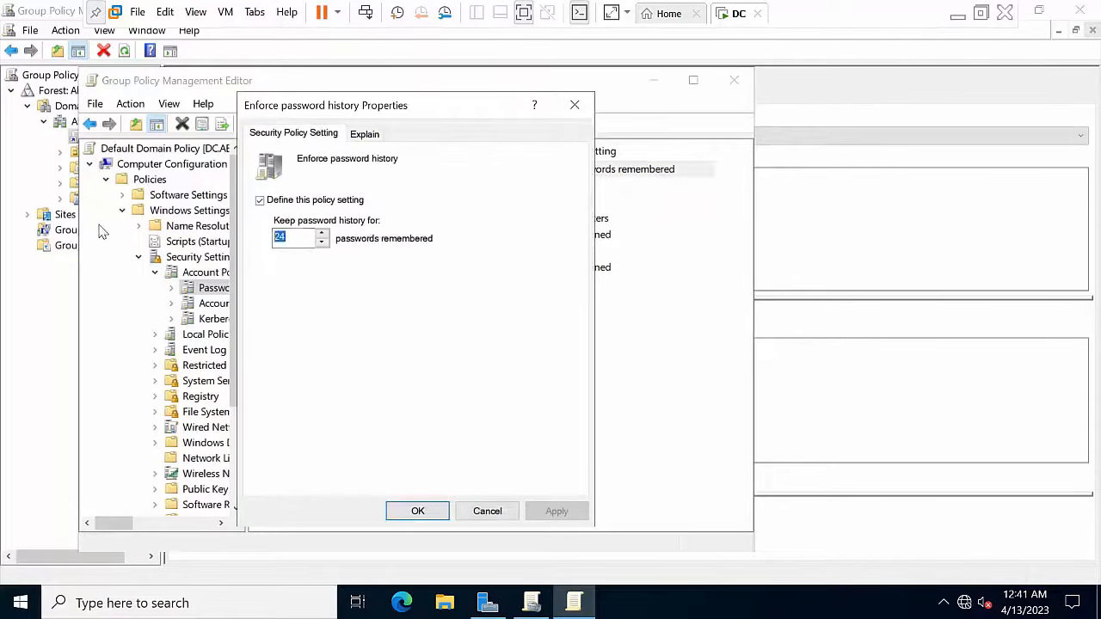
type("2")
left_click(561, 512)
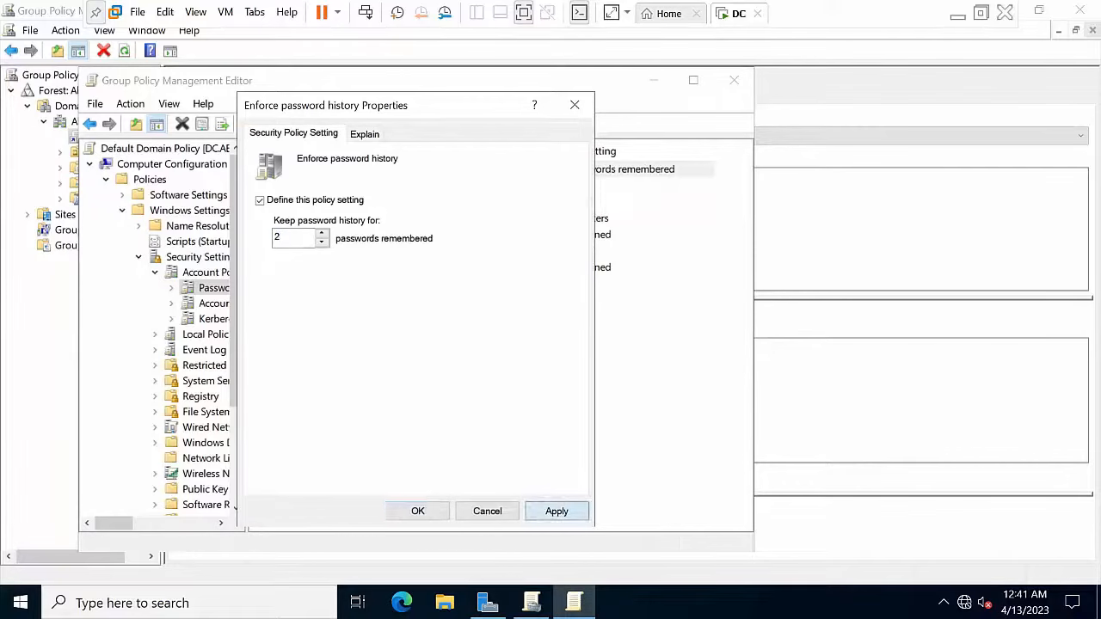
left_click(418, 511)
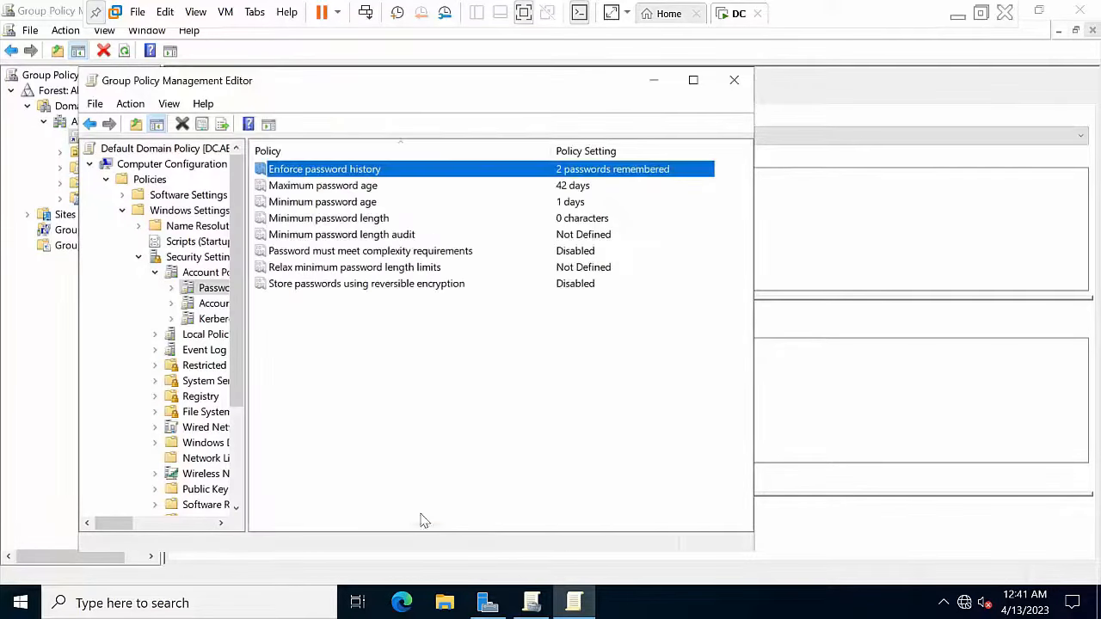
left_click(732, 83)
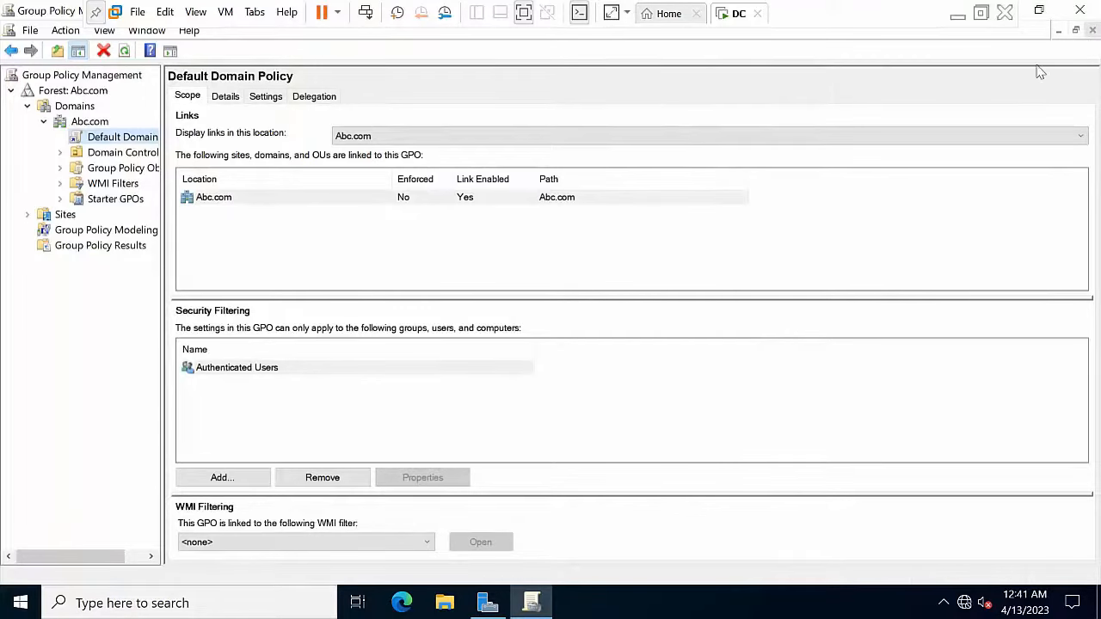
Step: Close Group Policy Management and Server Manager
left_click(1058, 31)
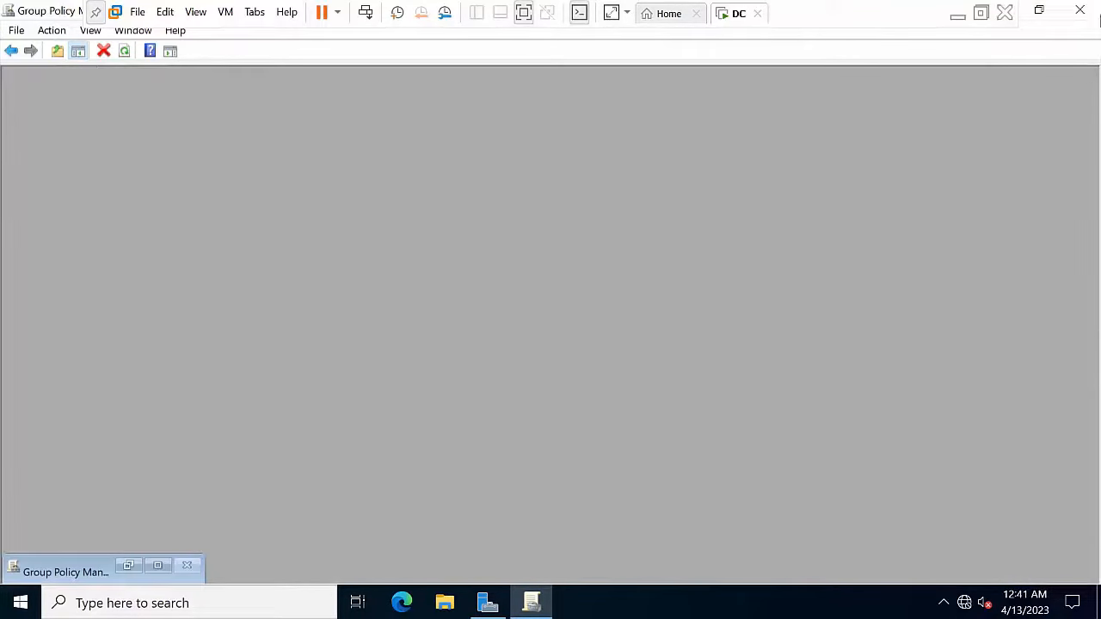
left_click(1081, 9)
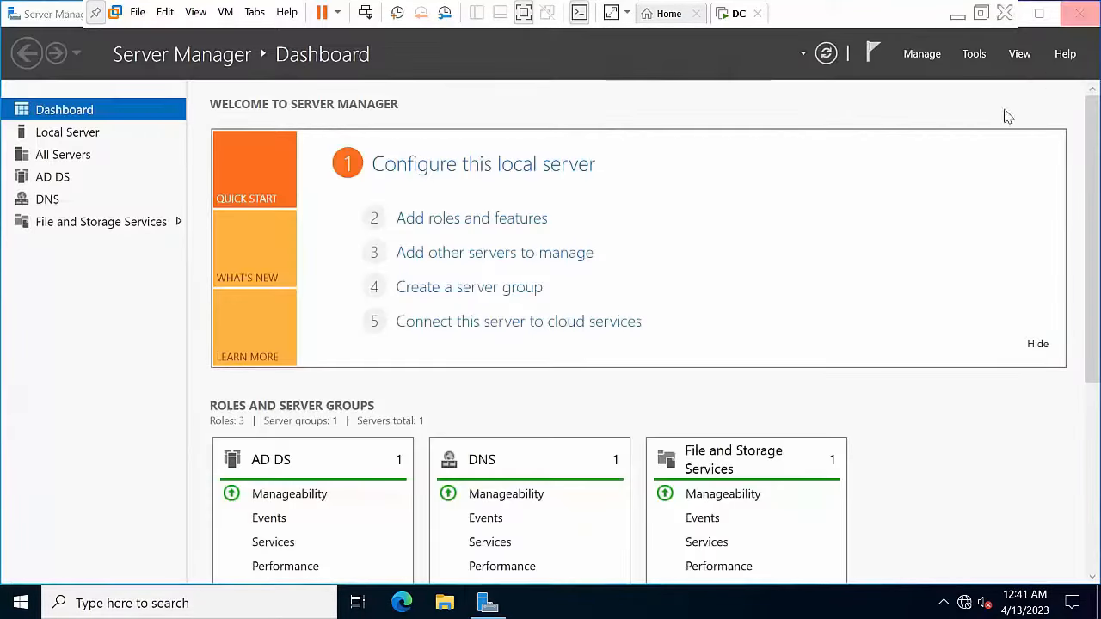
left_click(1080, 13)
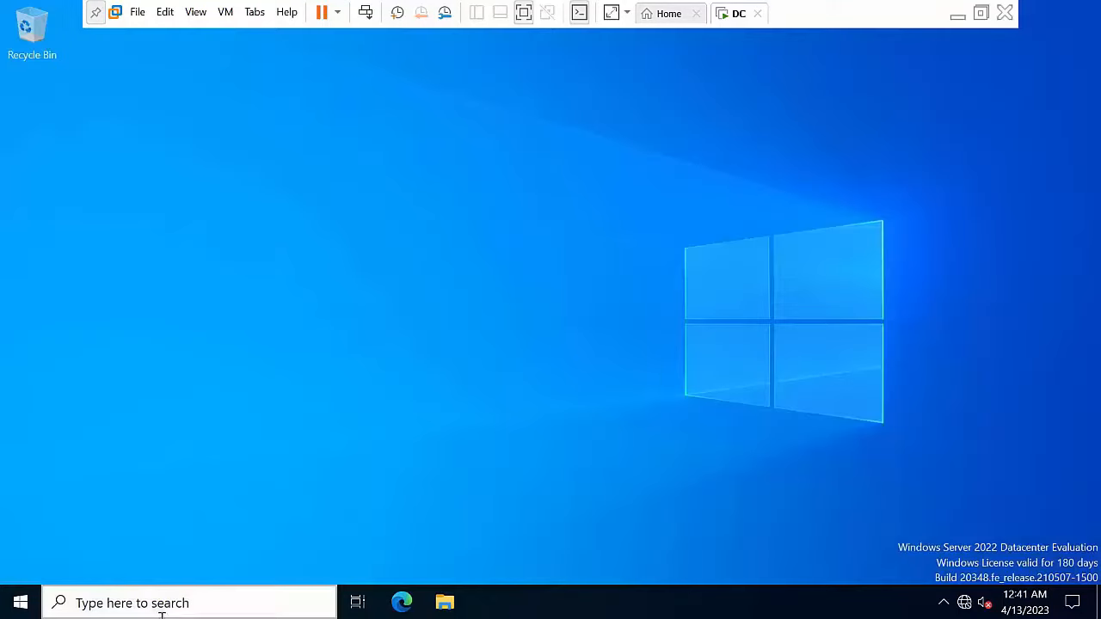
Step: Run gpupdate /force in an administrator Command Prompt, then close it
left_click(162, 614)
type("cmd")
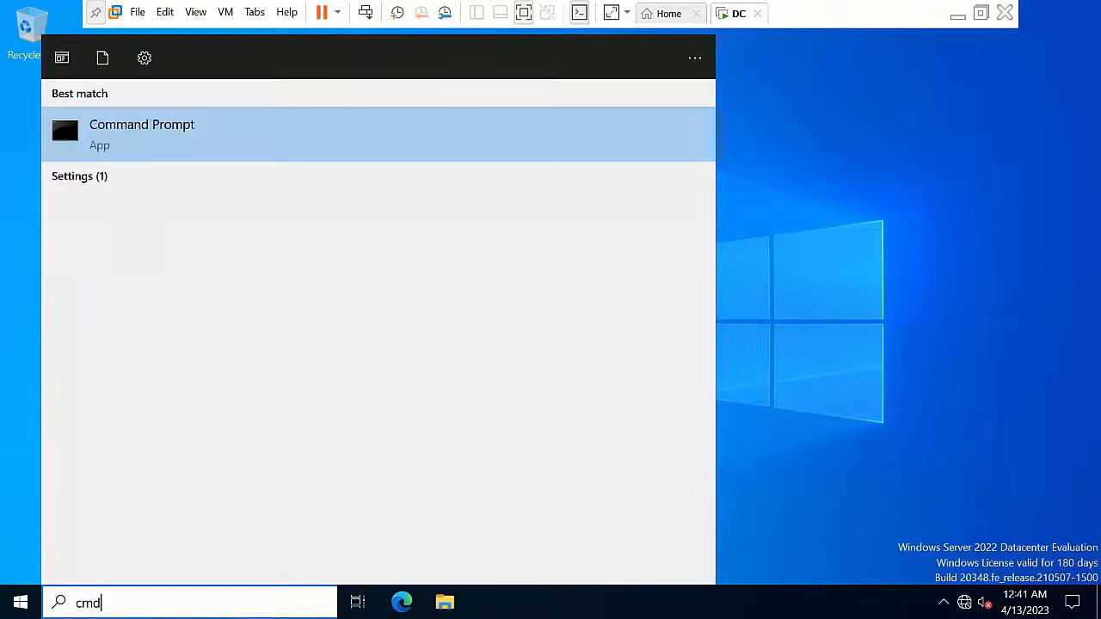
right_click(205, 144)
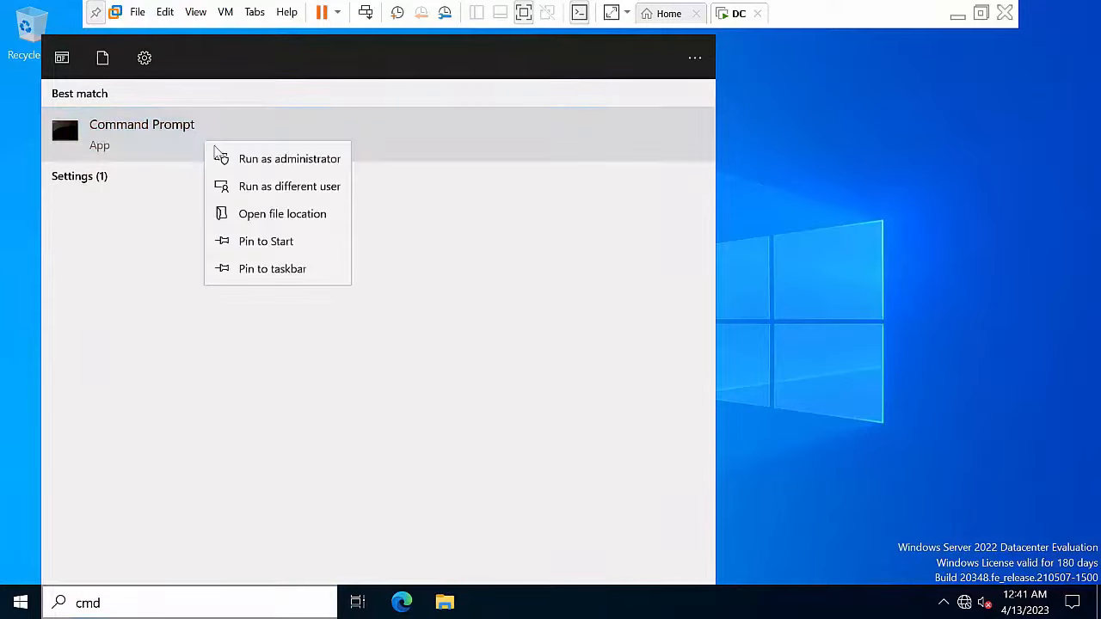
left_click(243, 161)
type("g")
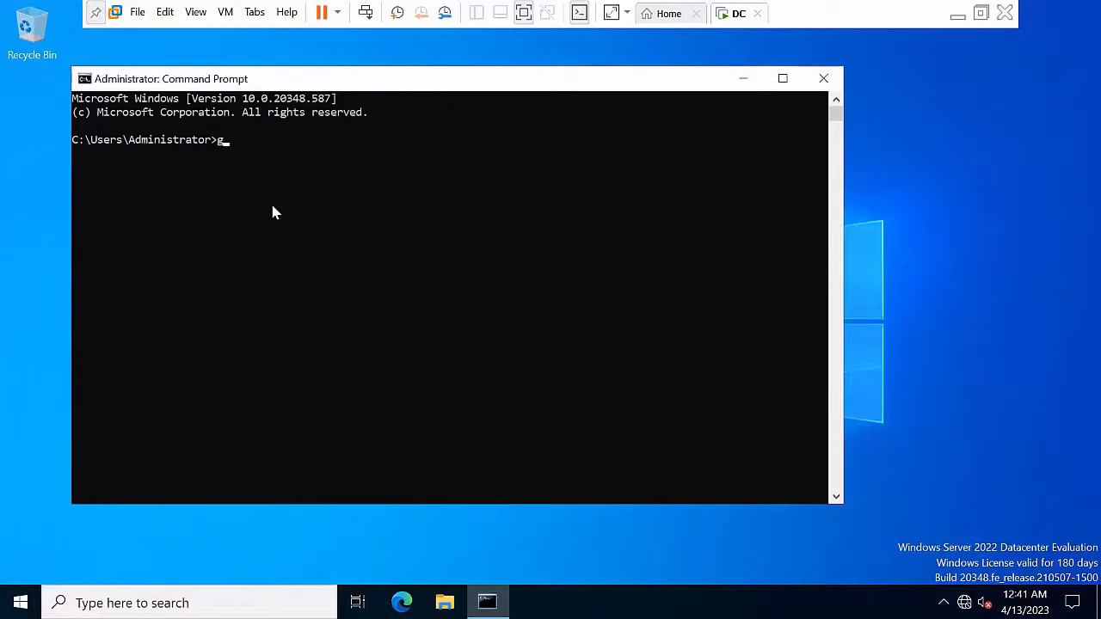
type("pupdate /force")
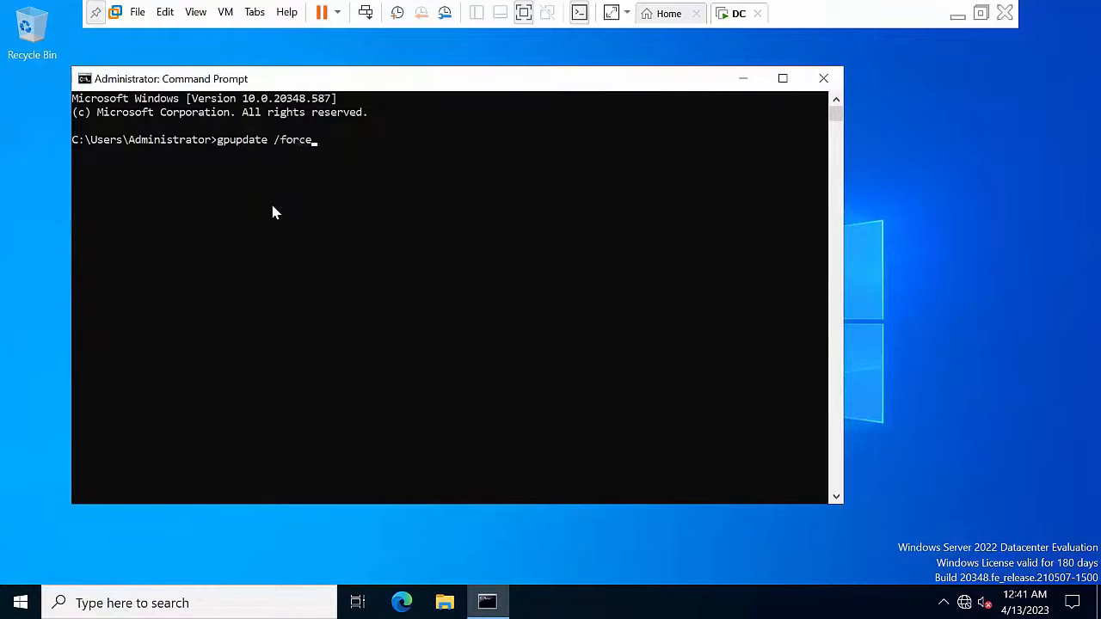
key("Return")
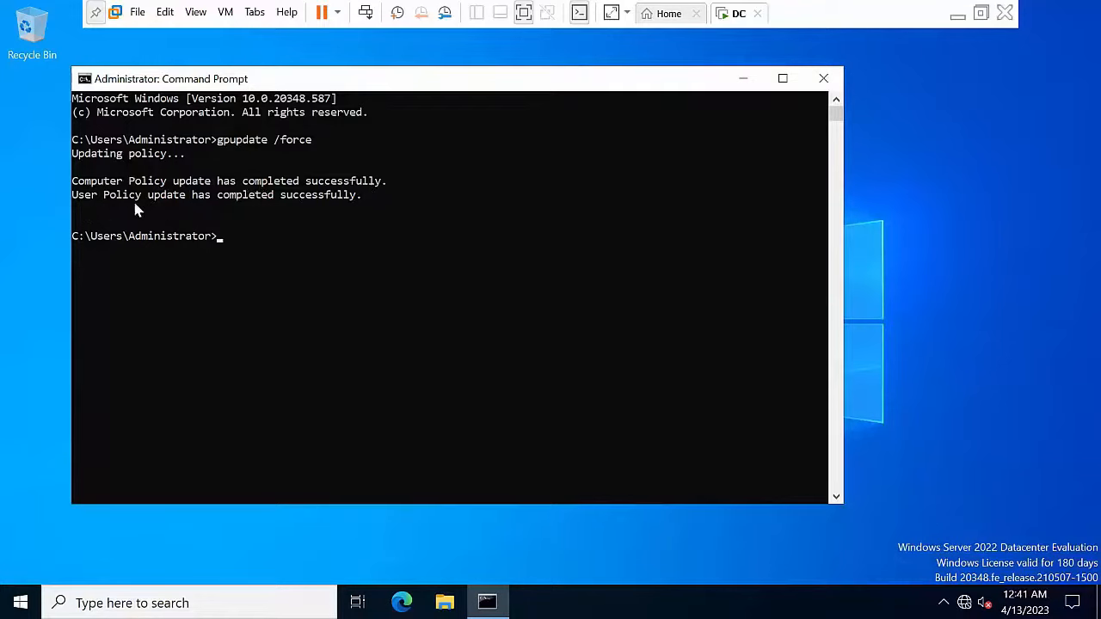
left_click(822, 79)
Step: Launch Active Directory Users and Computers from Server Manager's Tools menu
left_click(21, 603)
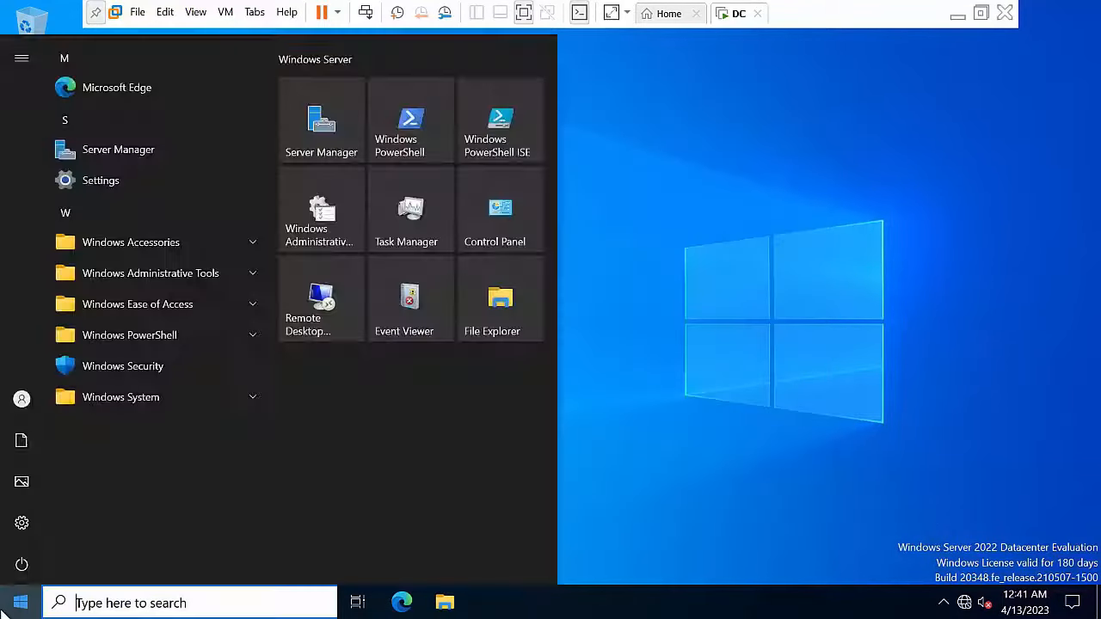
left_click(115, 152)
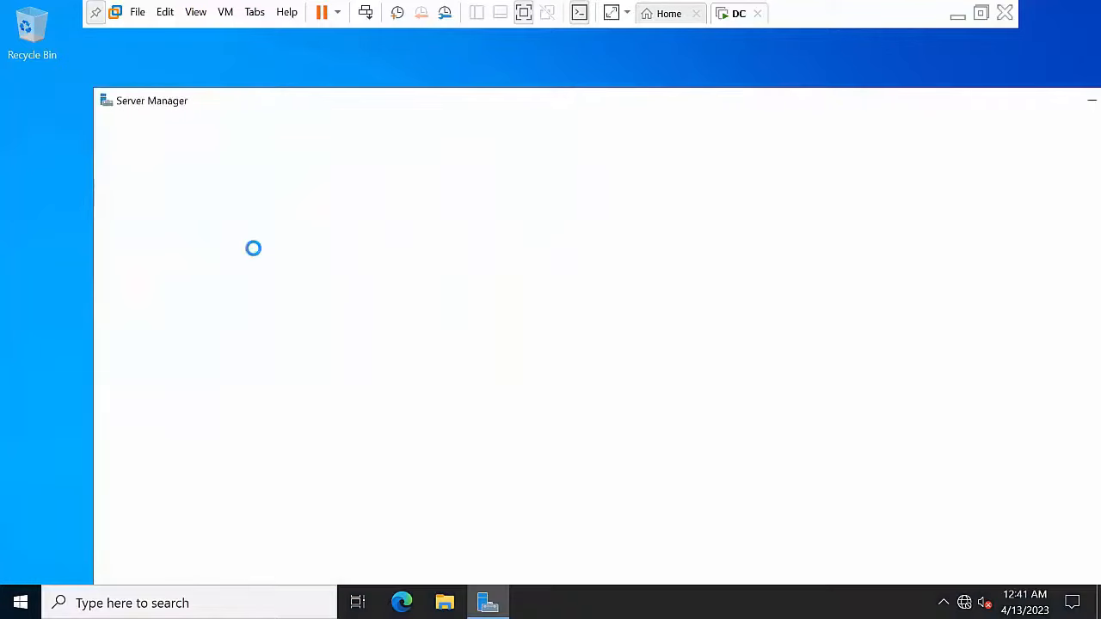
left_click_drag(912, 114, 681, 123)
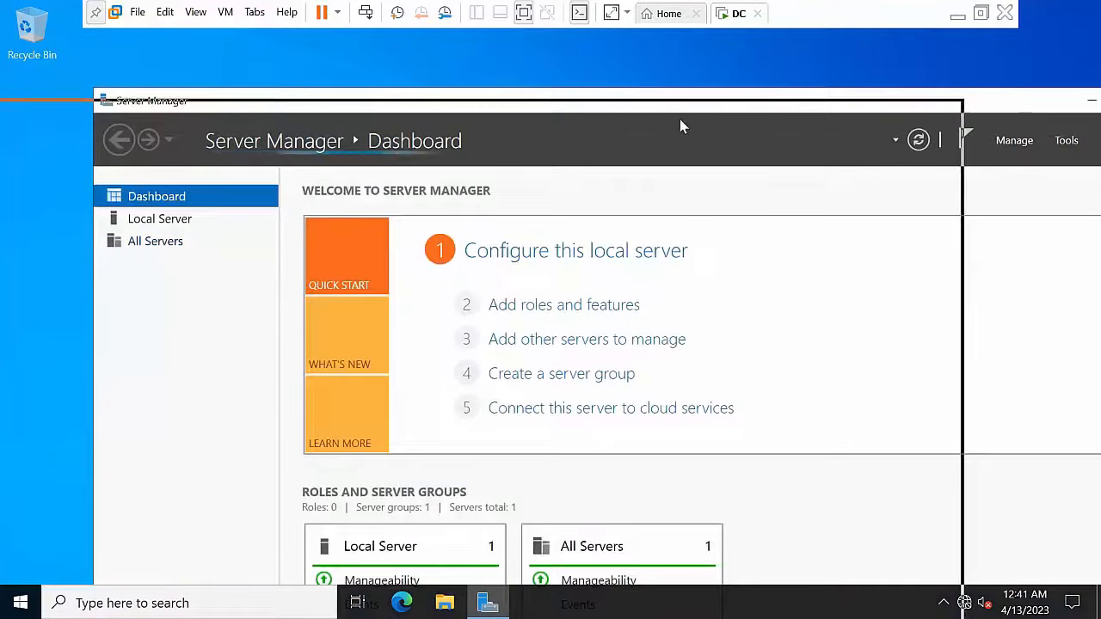
left_click(844, 154)
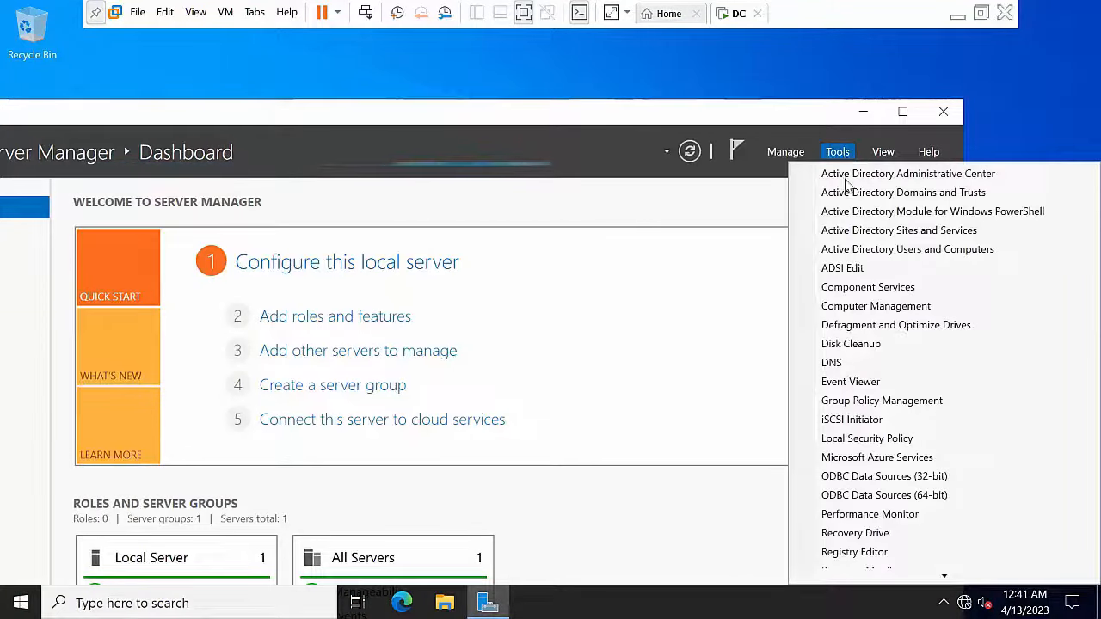
left_click(870, 256)
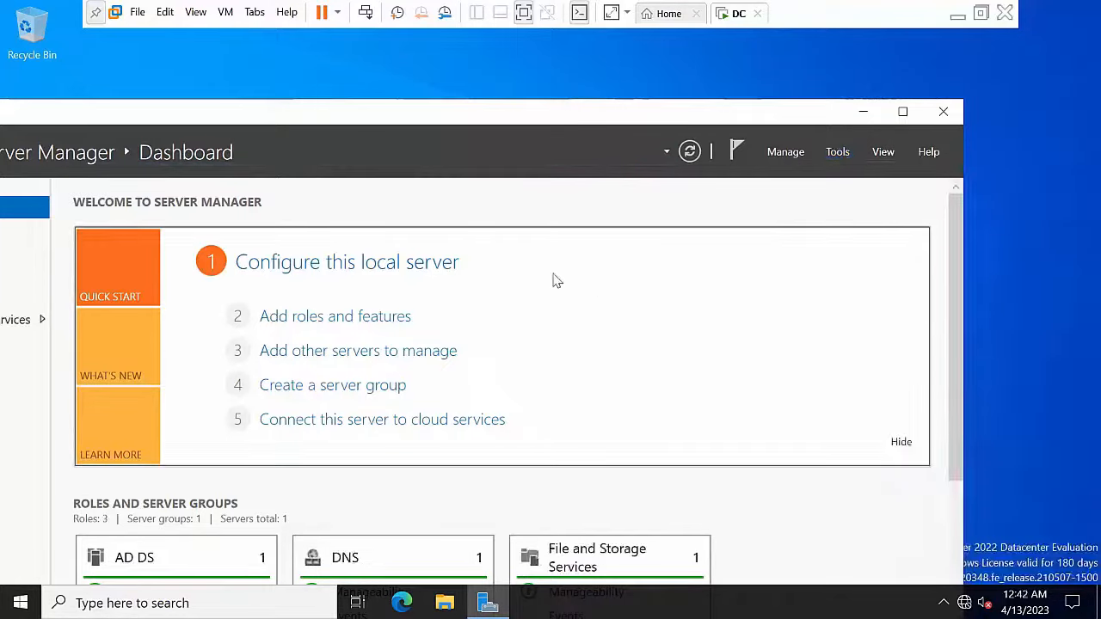
Step: Open Abc.com's Users container, view the Administrator account's properties, and bring up its actions
left_click(146, 192)
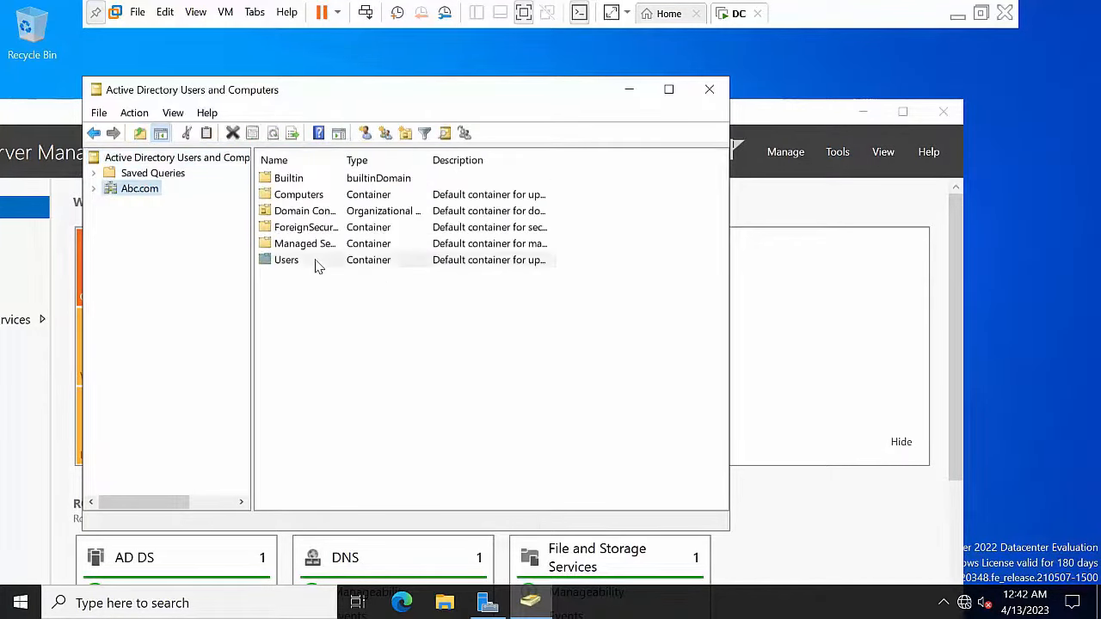
double_click(315, 262)
left_click(321, 179)
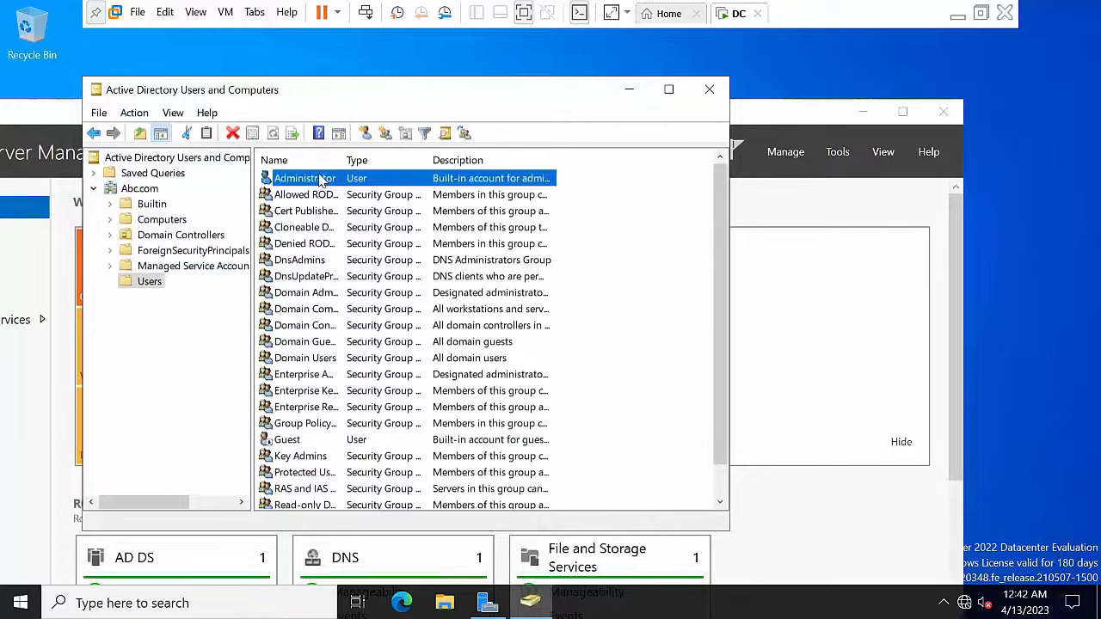
right_click(321, 179)
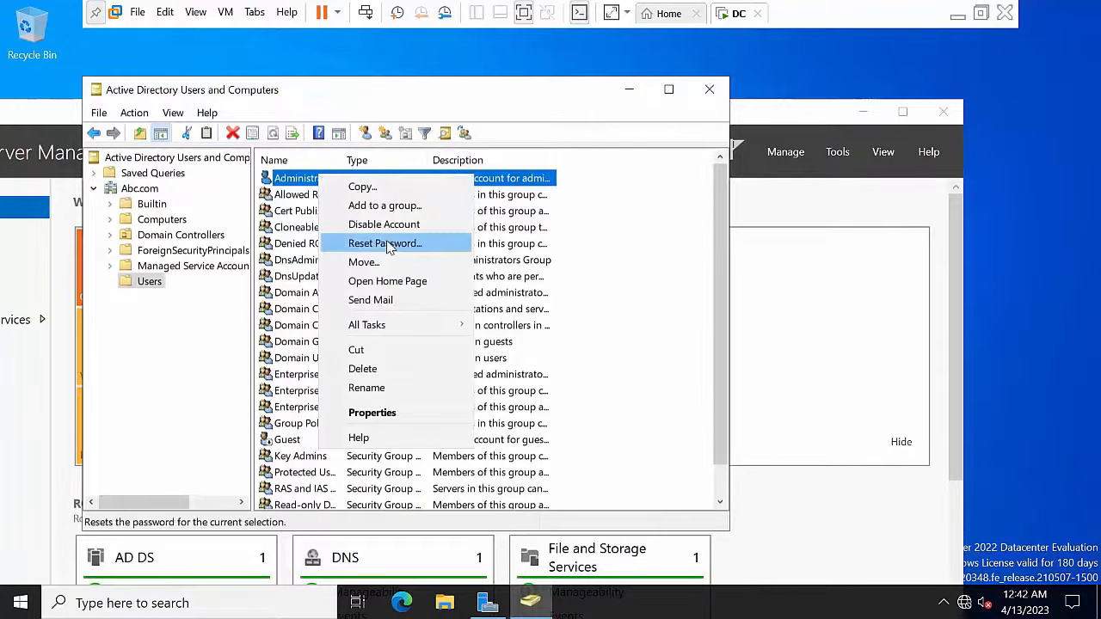
left_click(301, 182)
double_click(297, 185)
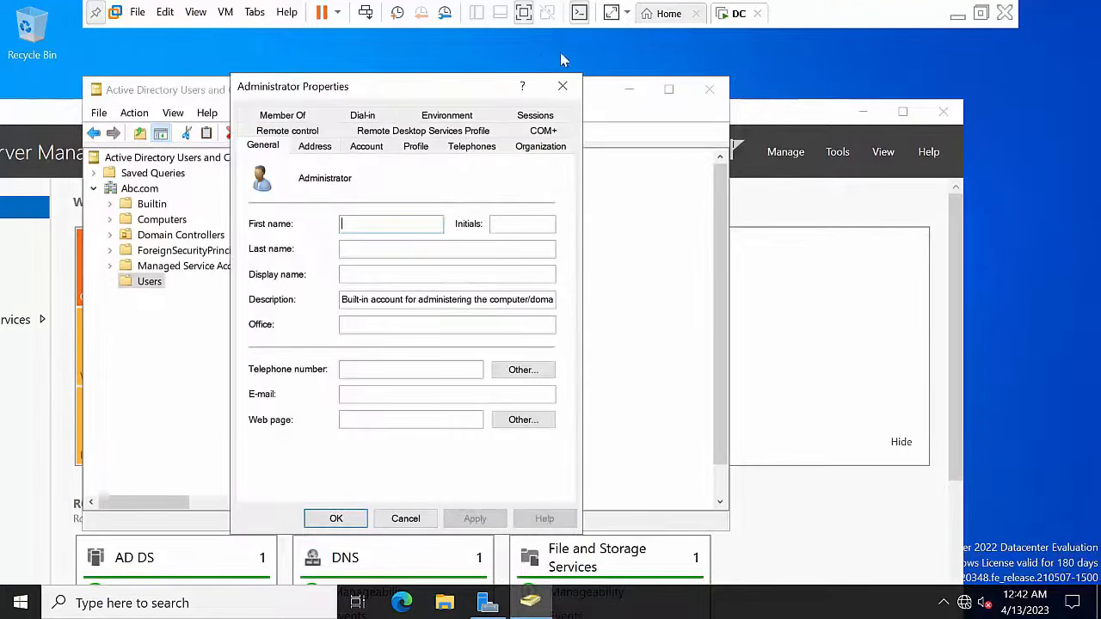
left_click(563, 86)
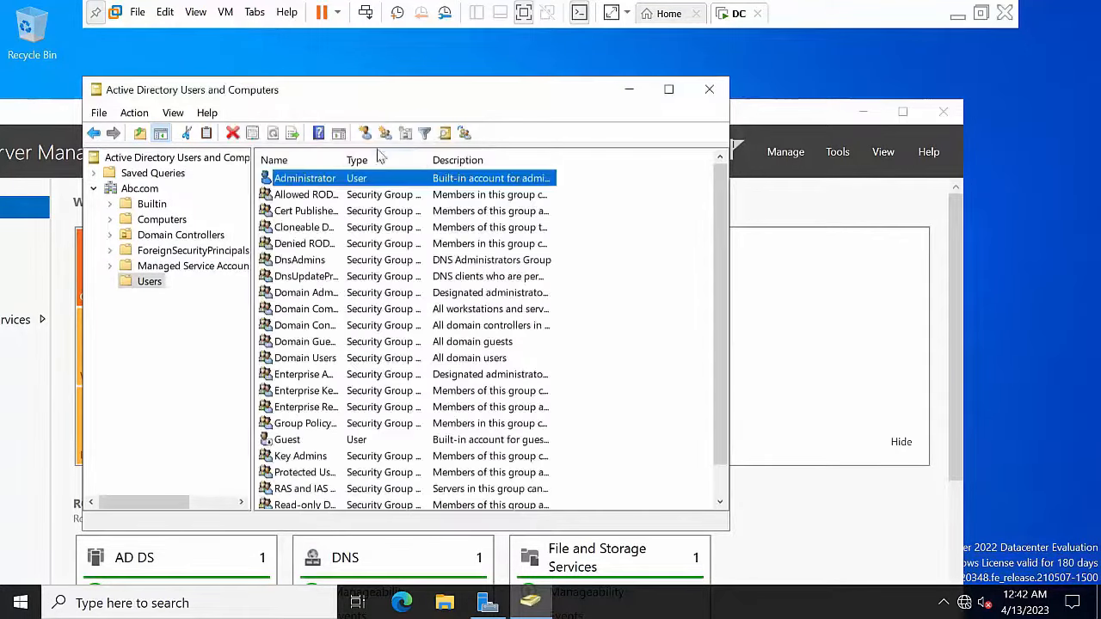
right_click(350, 185)
Step: Reset the domain Administrator's password, confirm it, and unlock the account
left_click(413, 251)
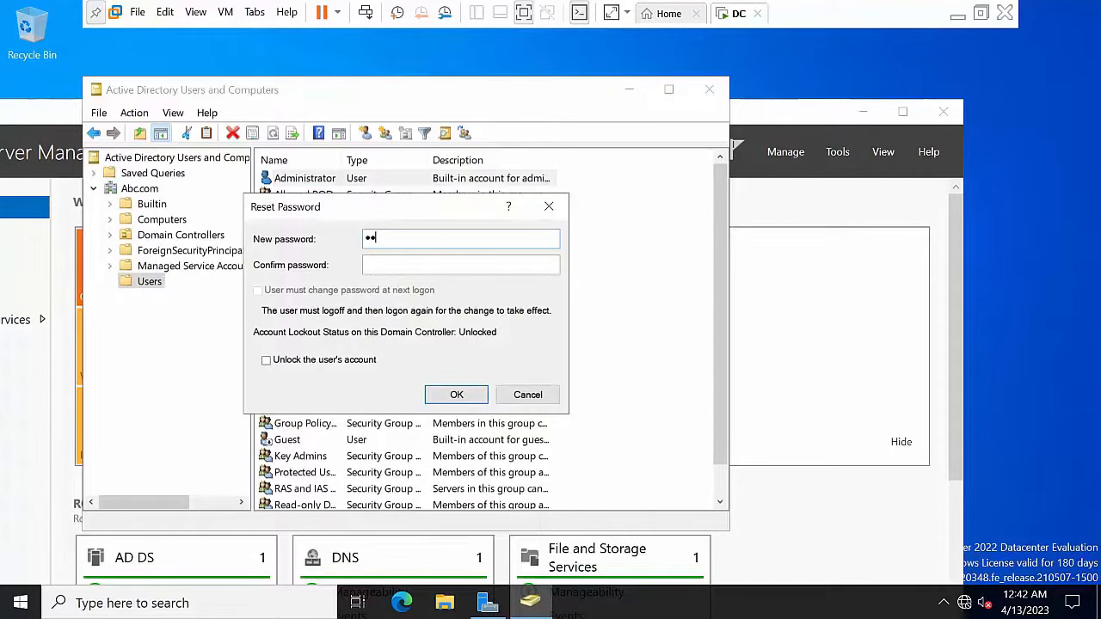
key("Tab")
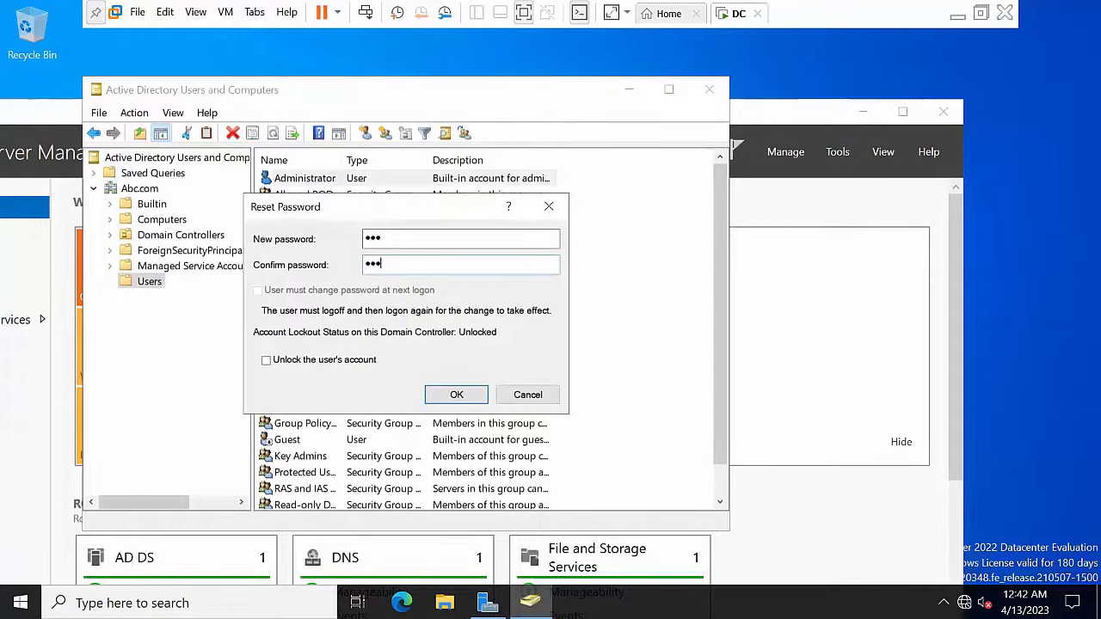
left_click(351, 362)
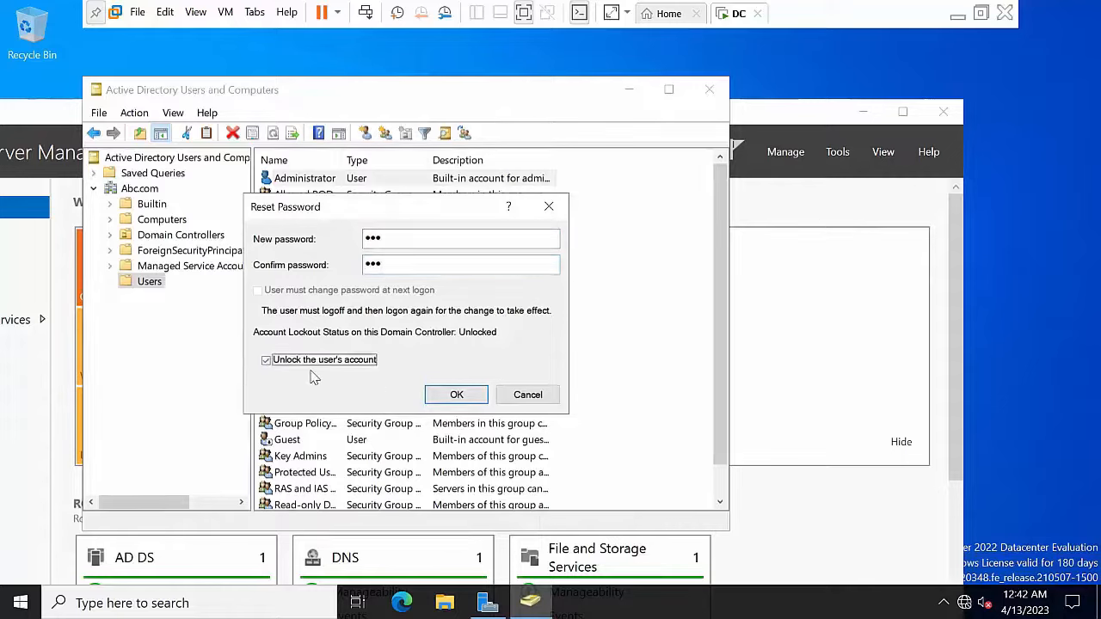
left_click(459, 400)
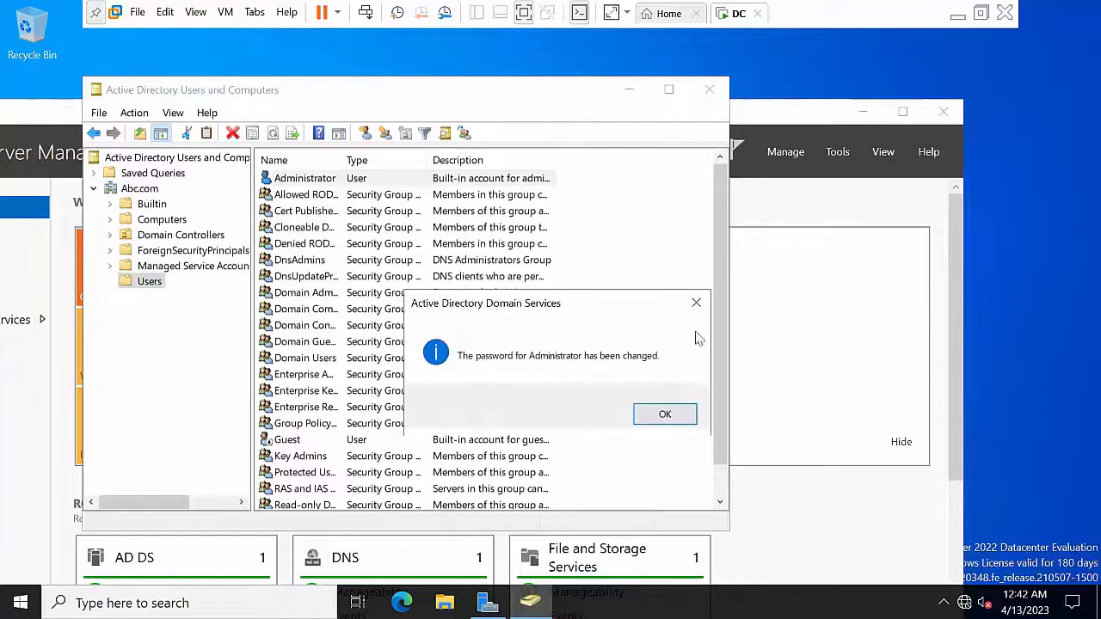
left_click(654, 412)
Step: Close Active Directory Users and Computers and Server Manager, refresh the desktop, and relaunch Server Manager
left_click(719, 89)
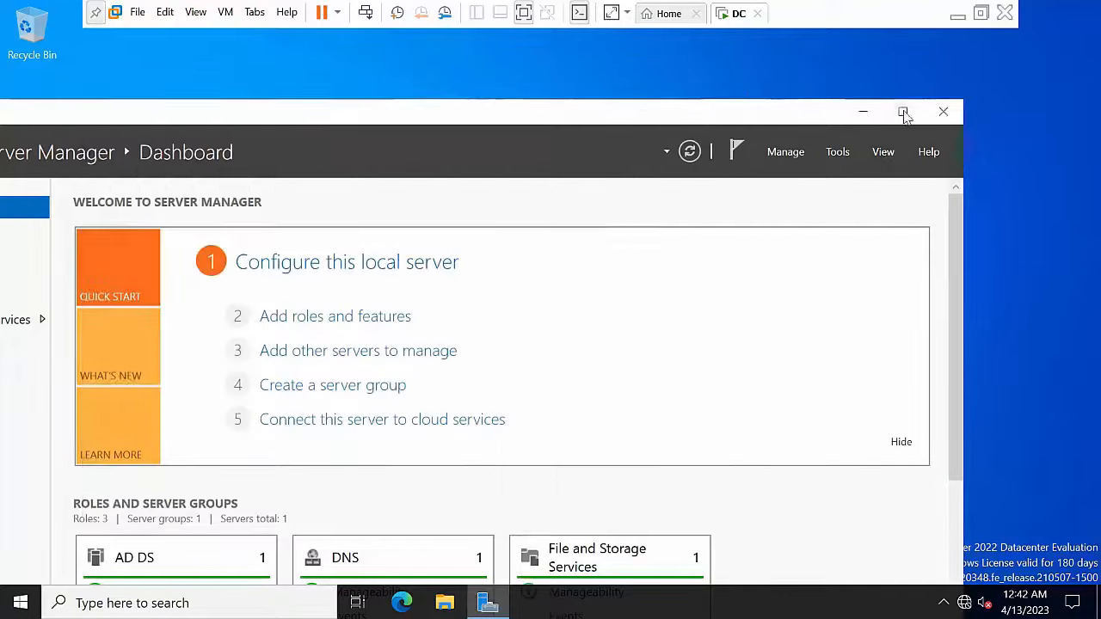
left_click(944, 111)
right_click(389, 224)
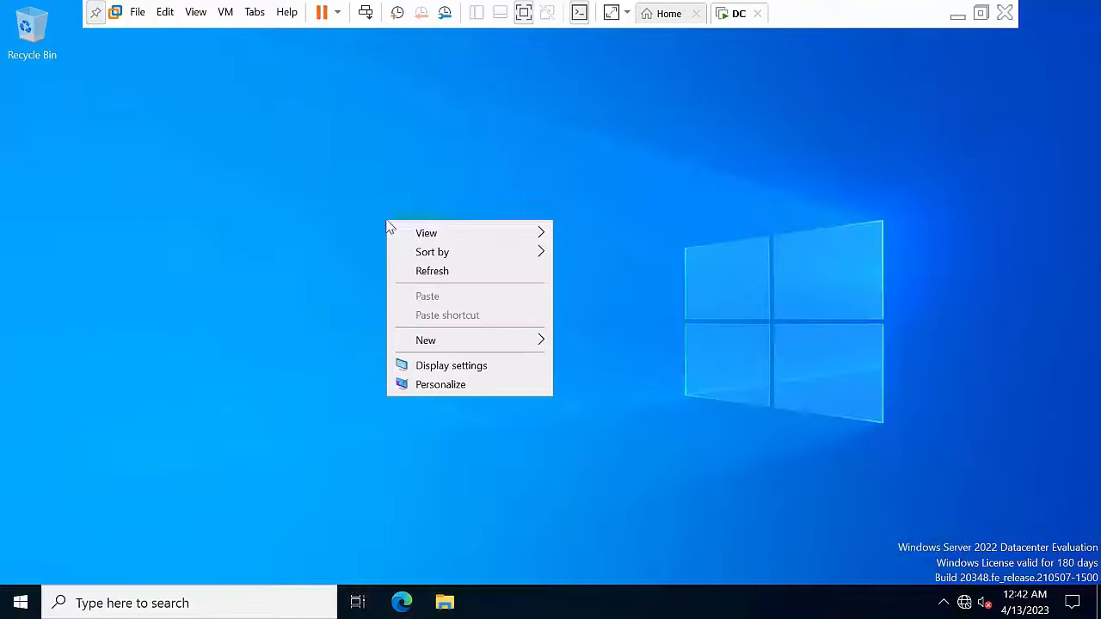
left_click(455, 272)
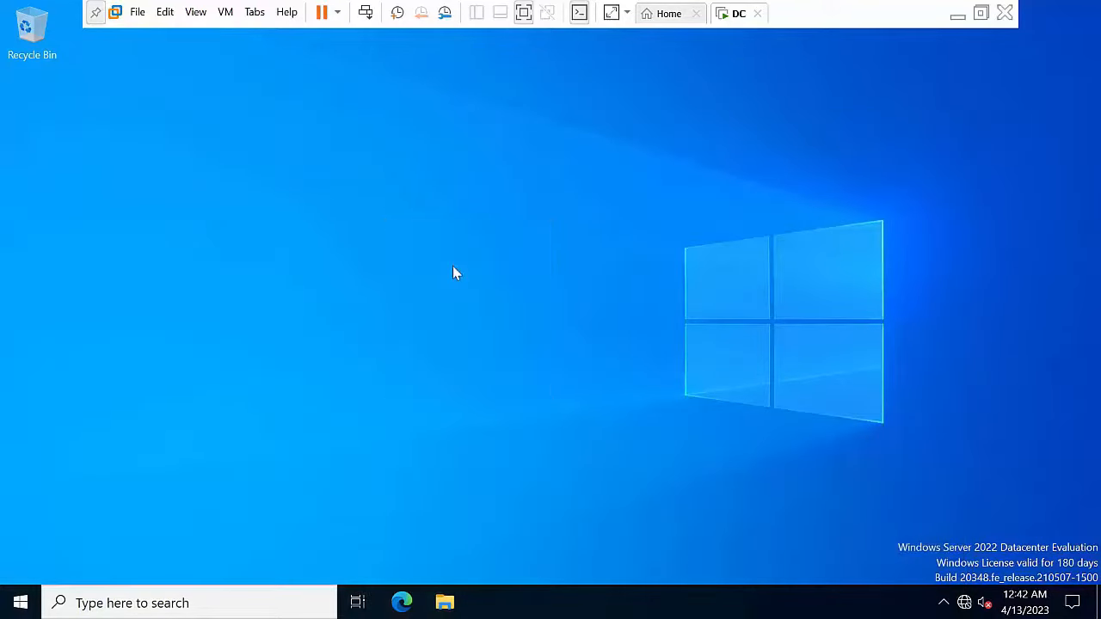
right_click(295, 176)
left_click(367, 235)
right_click(324, 192)
left_click(360, 238)
left_click(19, 601)
left_click(101, 151)
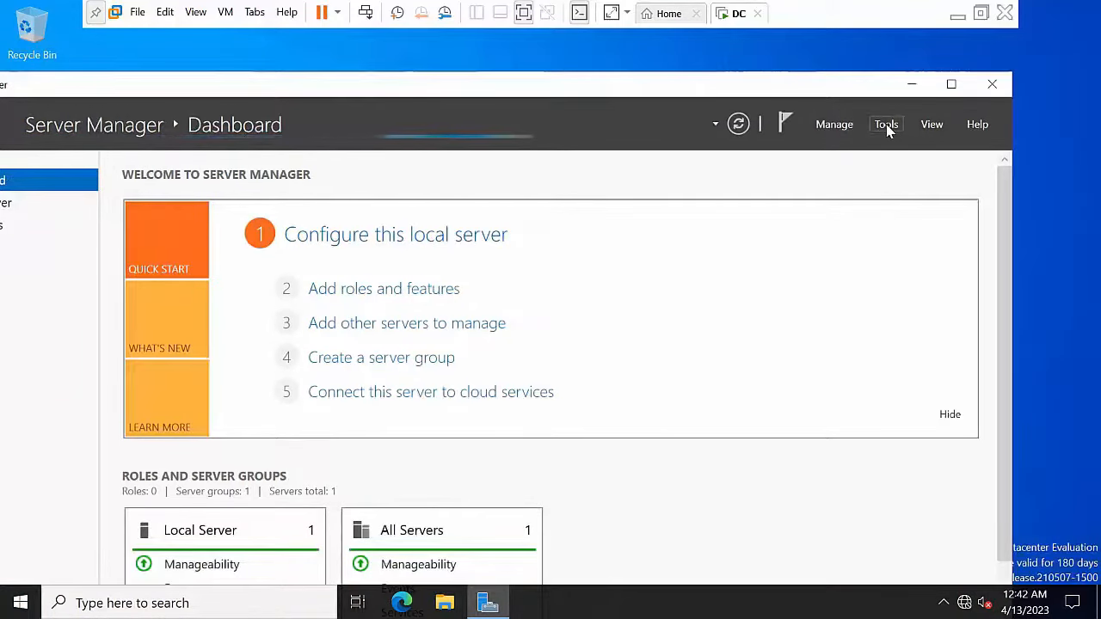
Step: Open DNS Manager from Server Manager's Tools and expand the DC server's folders
left_click(886, 125)
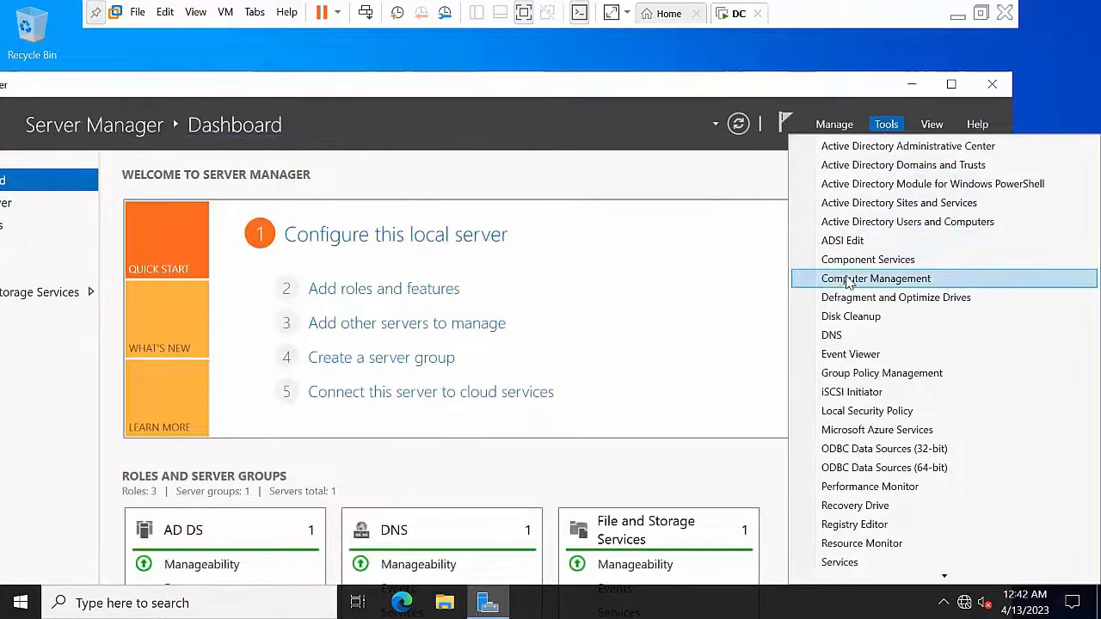
left_click(833, 335)
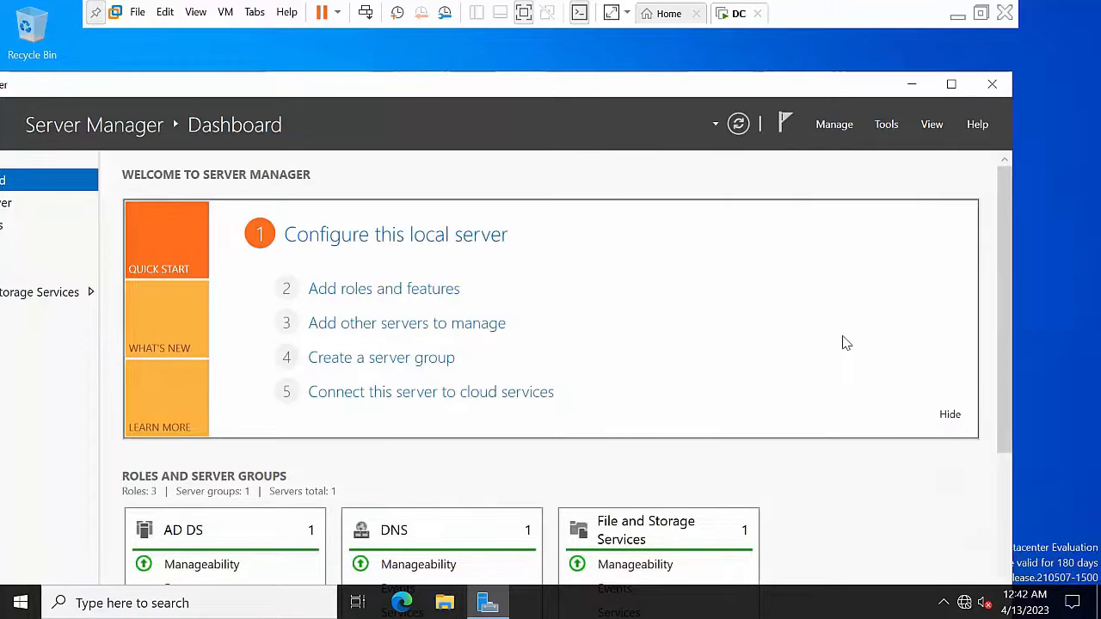
left_click(911, 84)
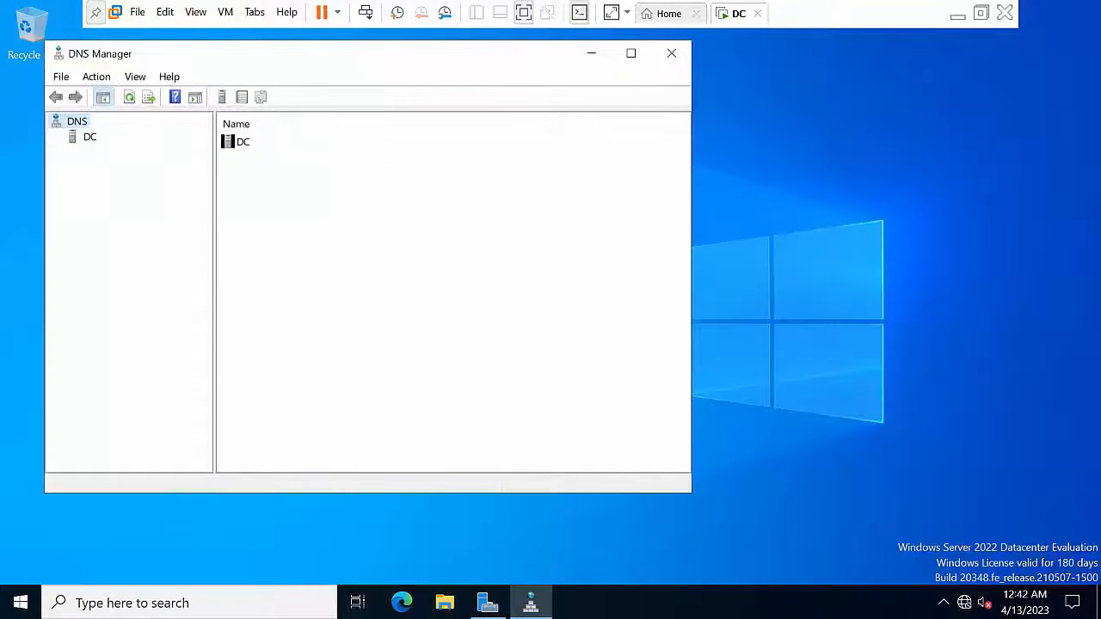
left_click(90, 138)
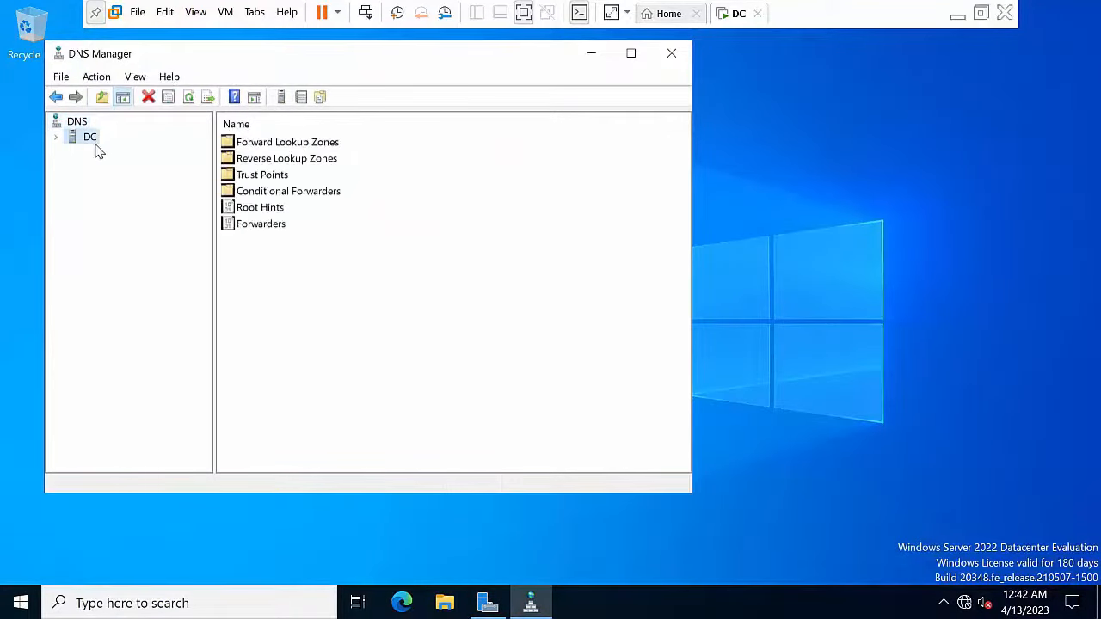
left_click(56, 138)
Step: Review the Abc.com forward zone, then bring up the Reverse Lookup Zones actions
left_click(142, 167)
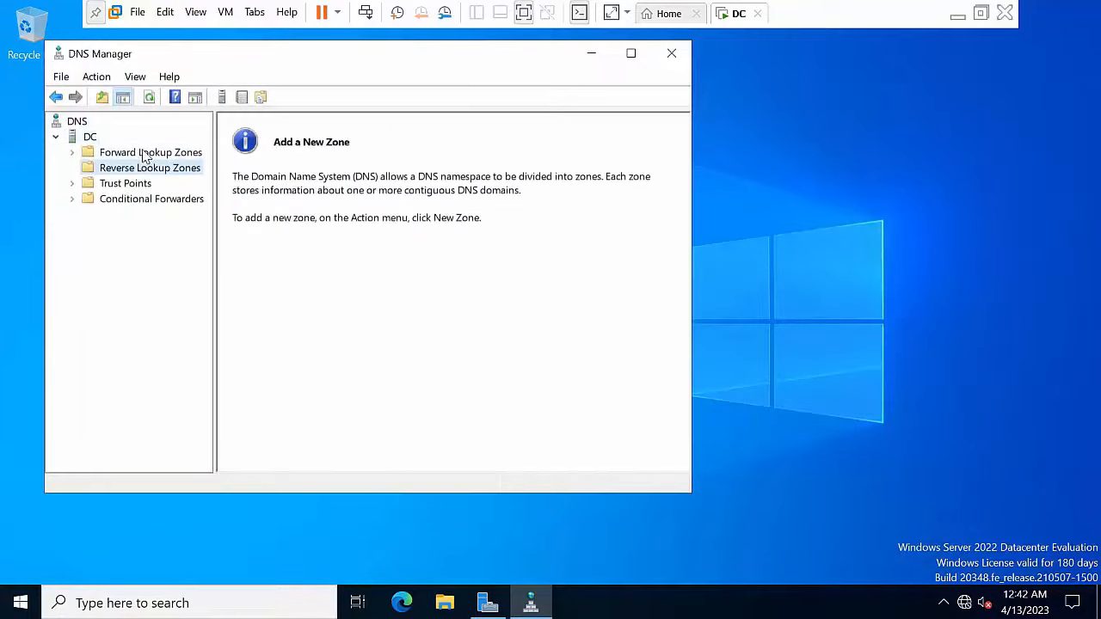
double_click(145, 153)
left_click(142, 183)
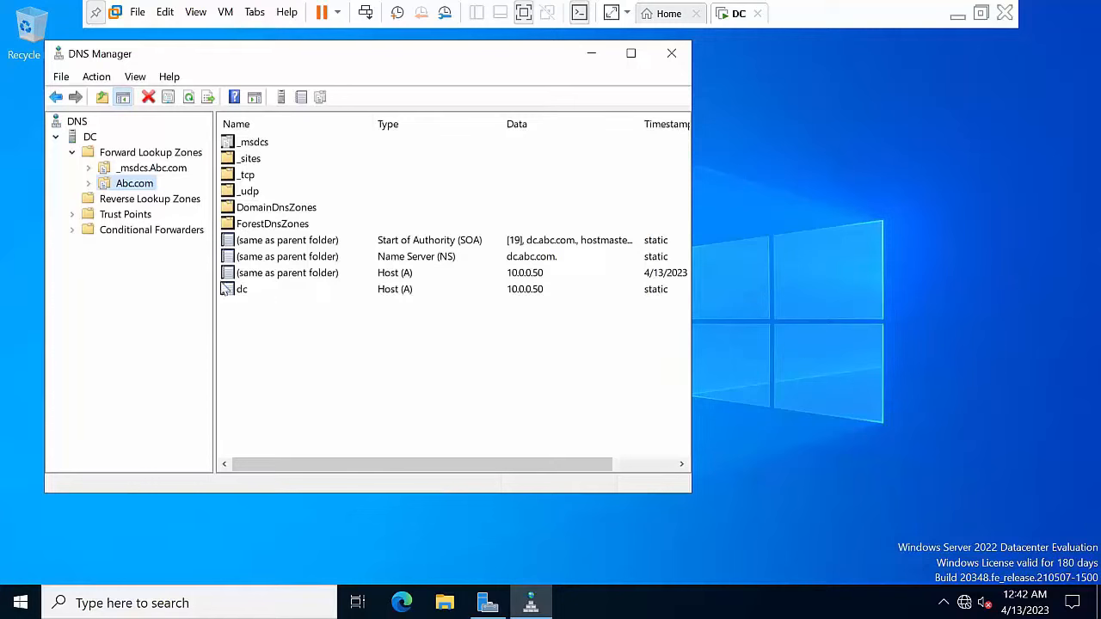
right_click(126, 184)
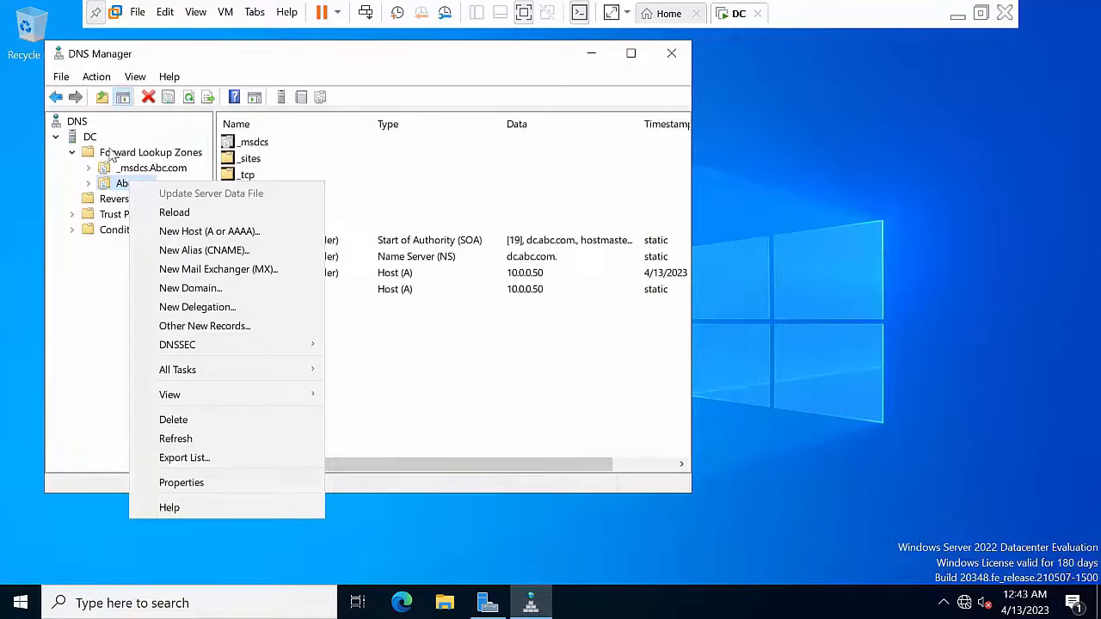
left_click(92, 201)
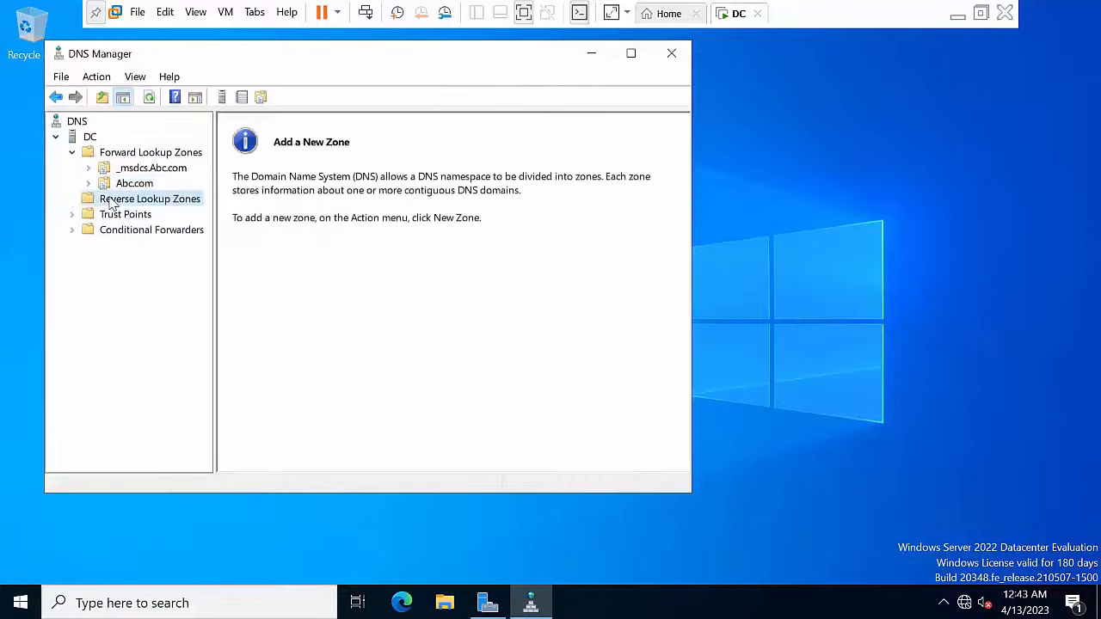
right_click(112, 203)
Step: Create an AD-integrated primary IPv4 reverse zone for network 10.0.0, allowing nonsecure and secure dynamic updates
left_click(144, 210)
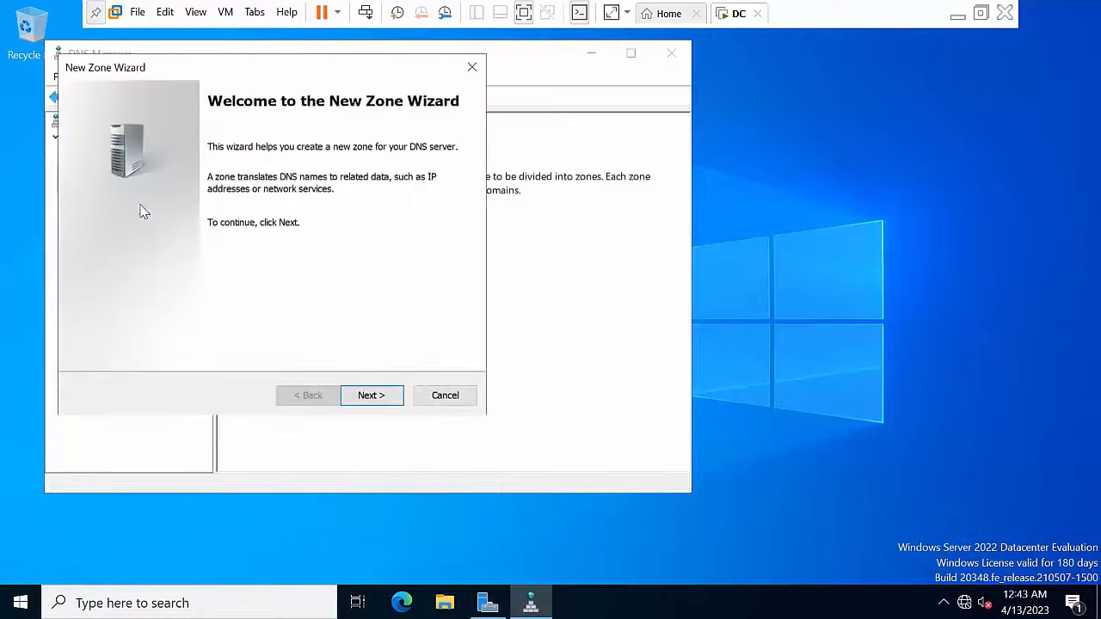
left_click(379, 394)
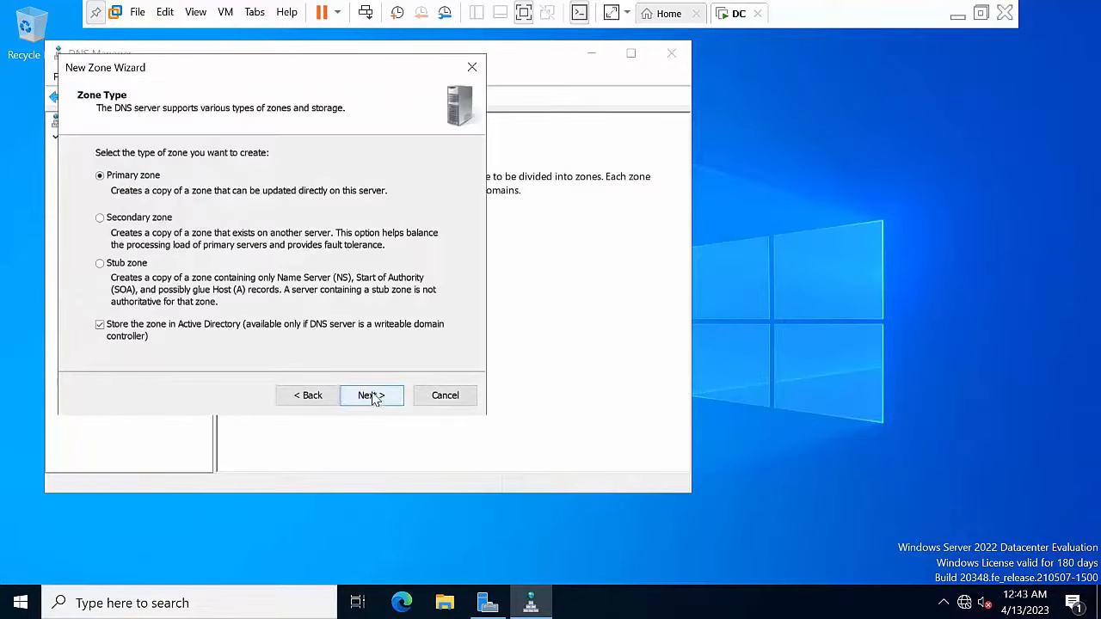
left_click(375, 397)
left_click(375, 396)
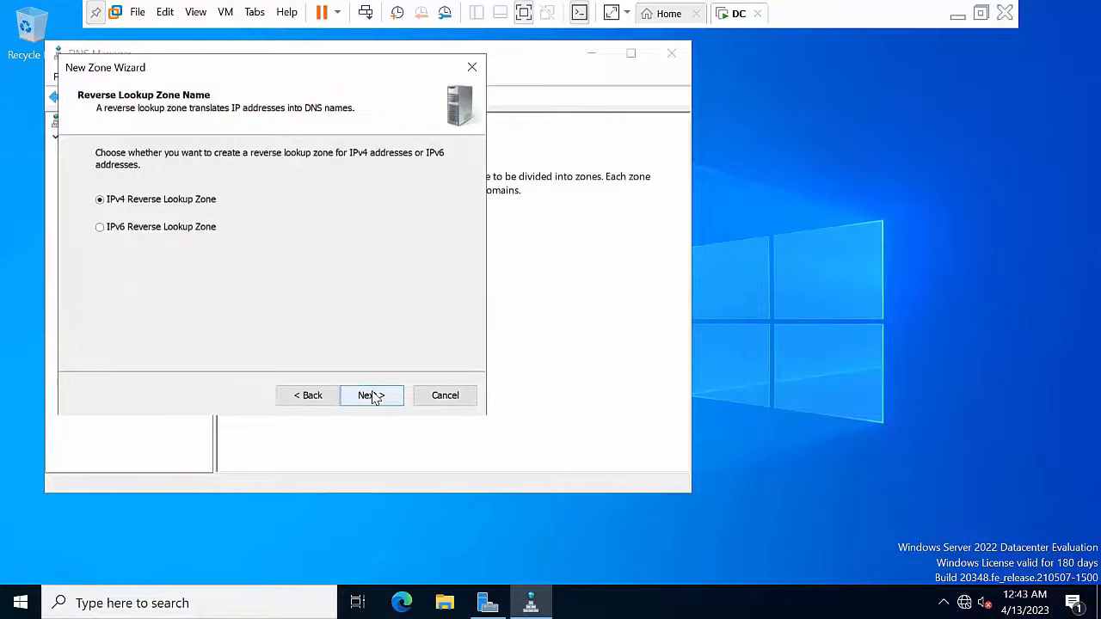
left_click(372, 396)
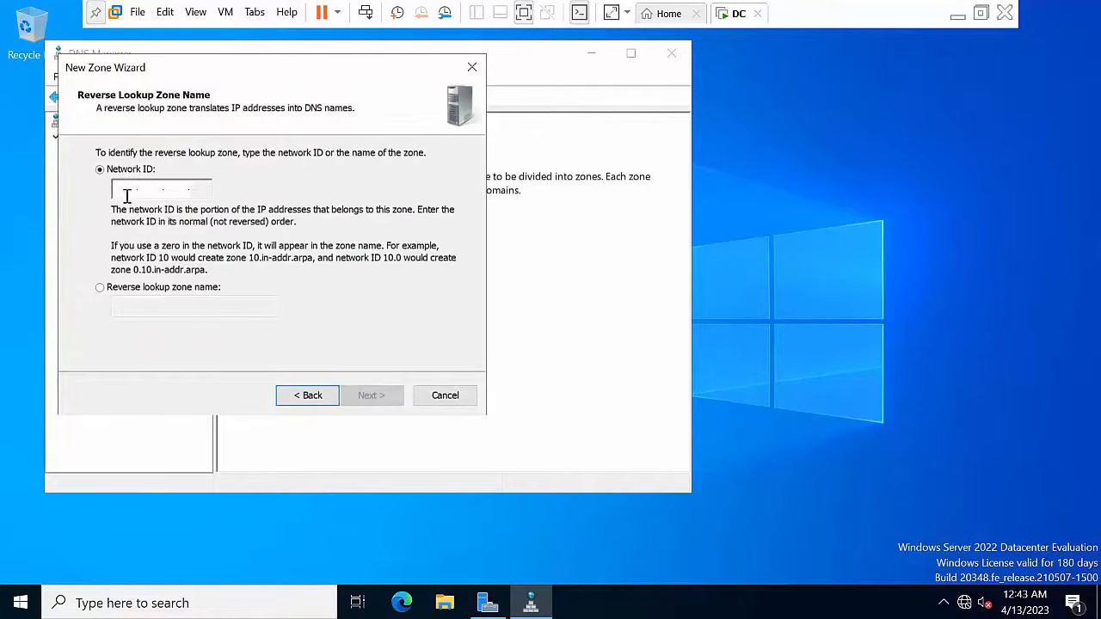
type("10.0.0.")
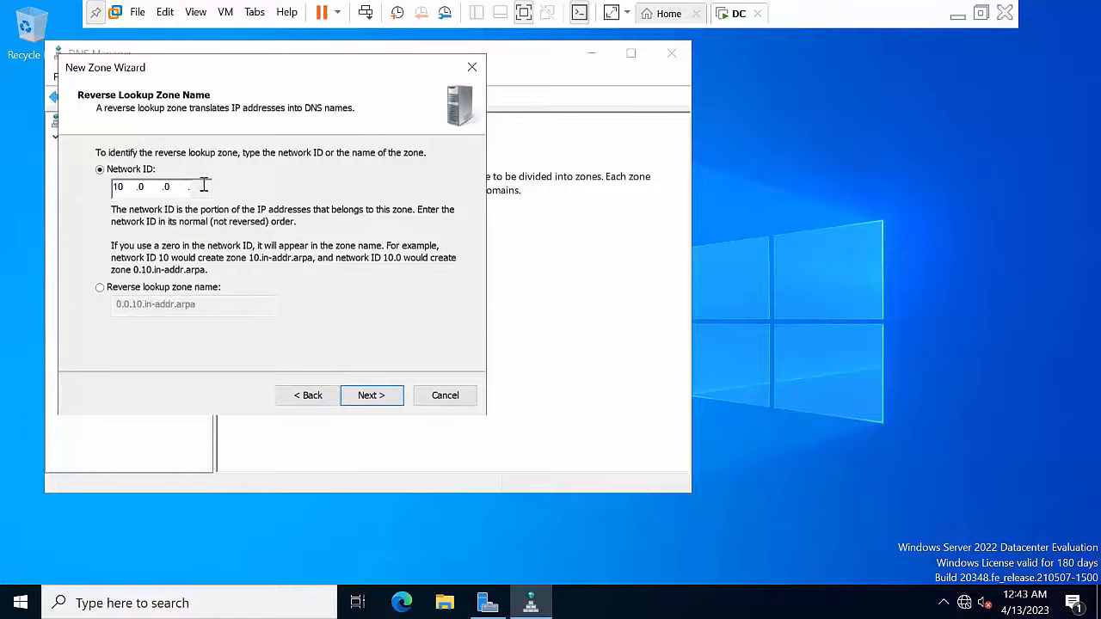
left_click(369, 396)
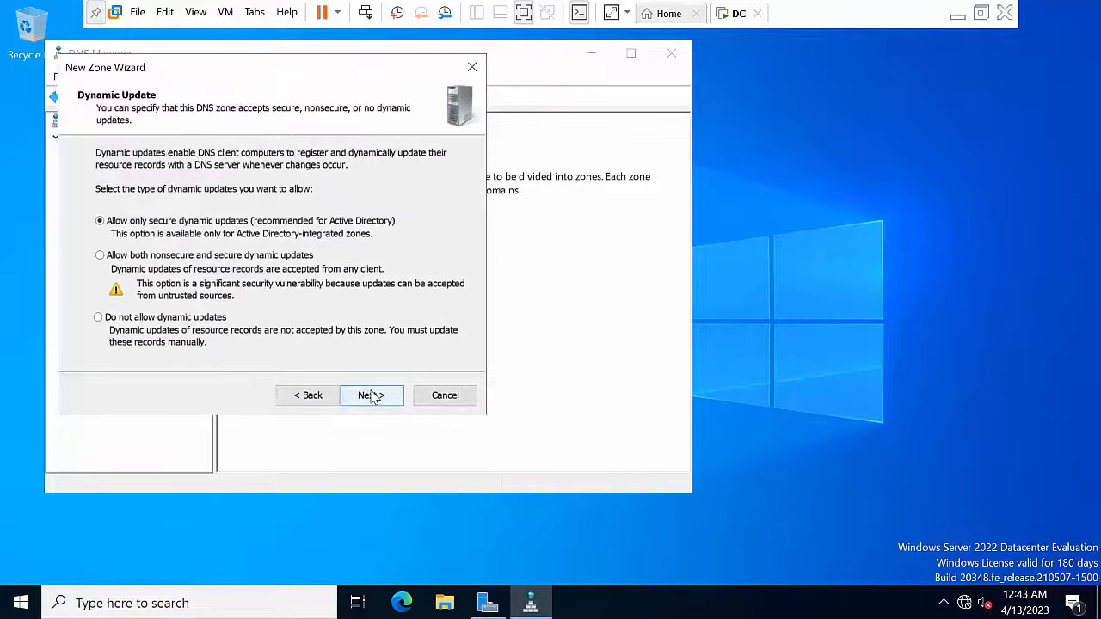
left_click(199, 256)
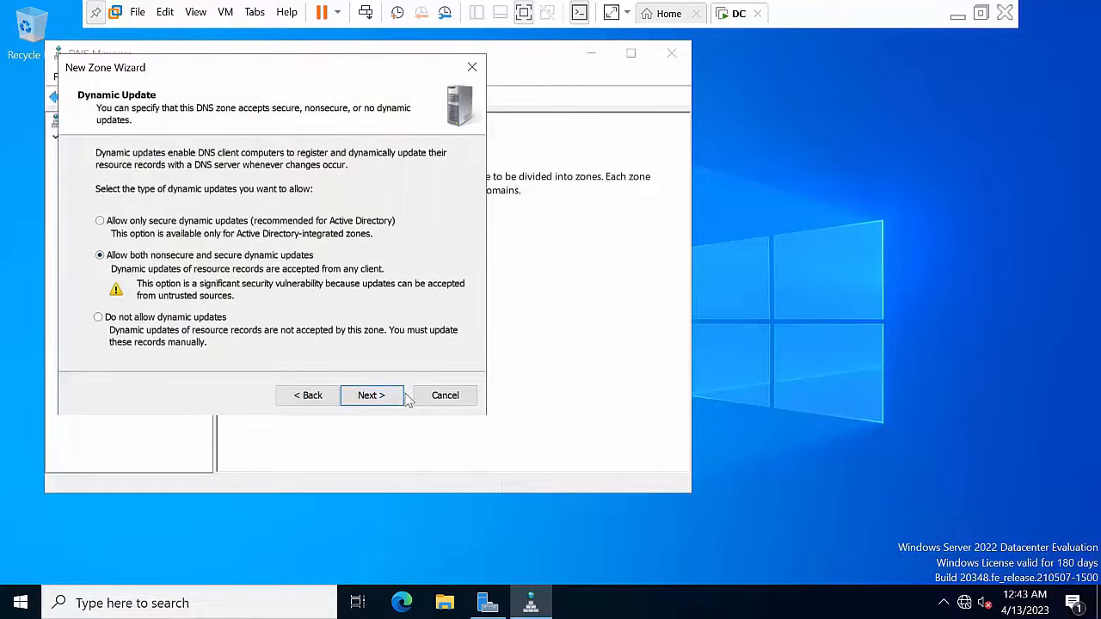
left_click(373, 400)
left_click(375, 398)
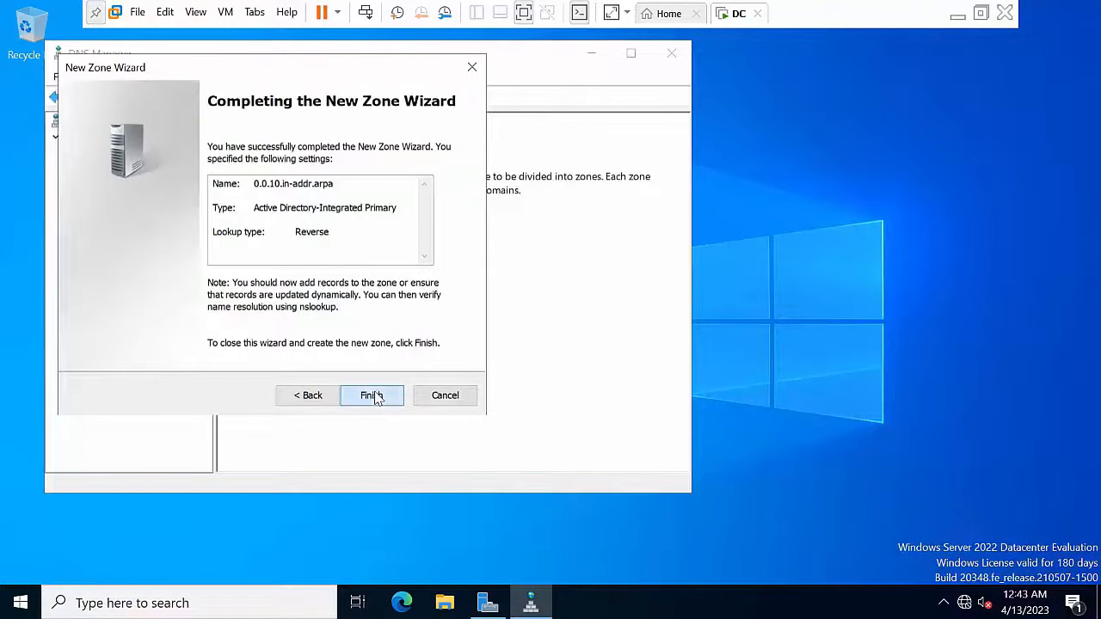
Step: Refresh the reverse lookup zones and view the empty 0.0.10.in-addr.arpa zone
right_click(114, 200)
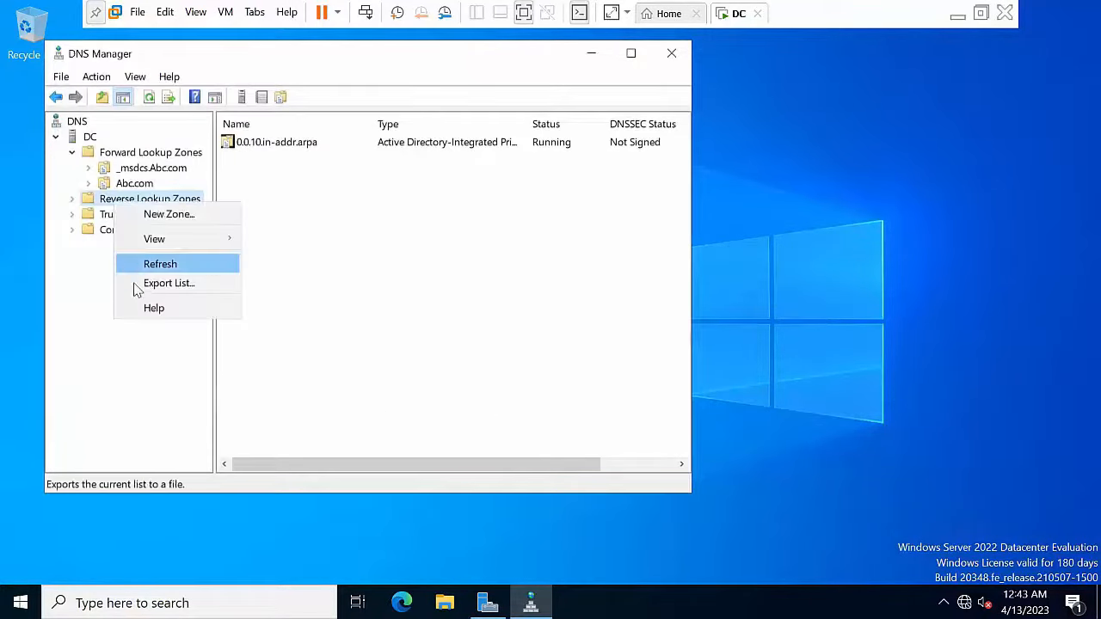
left_click(157, 264)
left_click(70, 200)
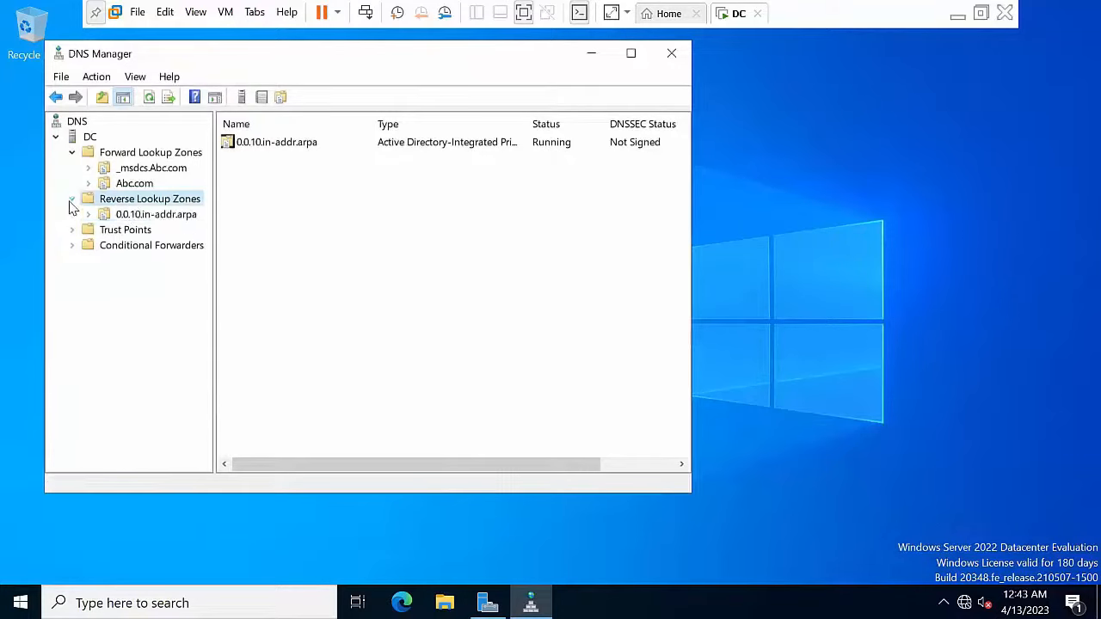
left_click(120, 219)
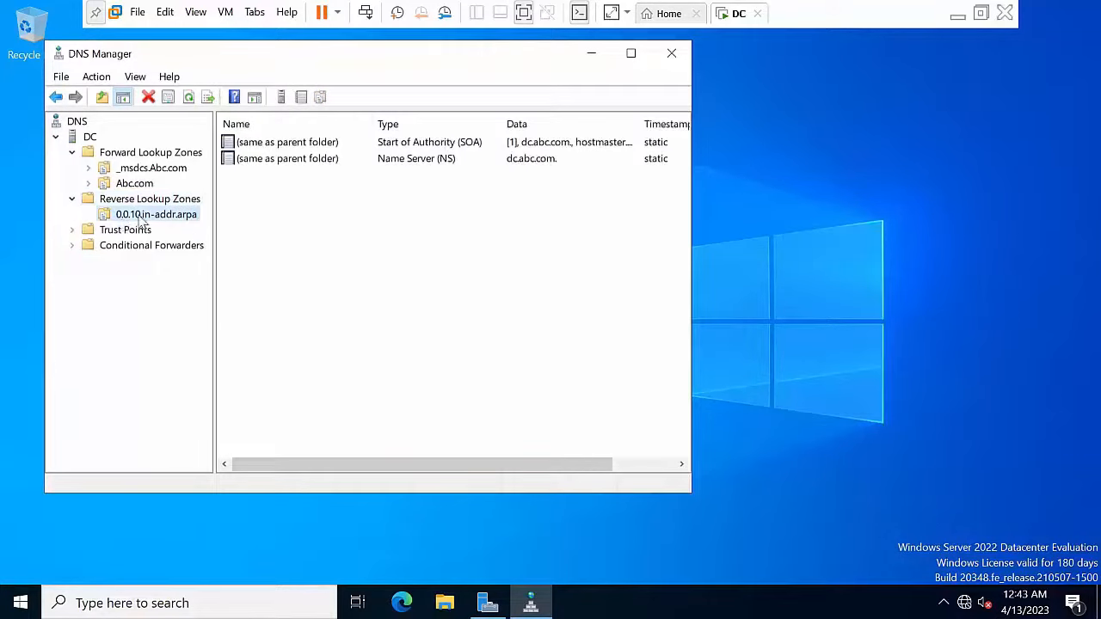
right_click(142, 219)
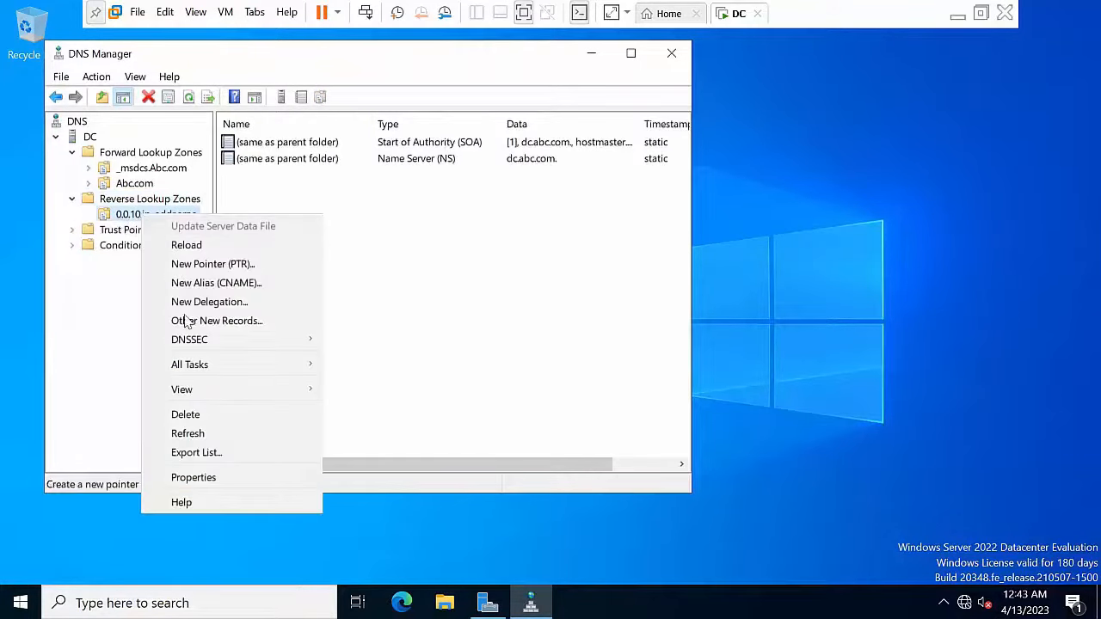
left_click(207, 434)
Step: Enable 'Update associated pointer (PTR) record' on the Abc.com dc host record
double_click(142, 184)
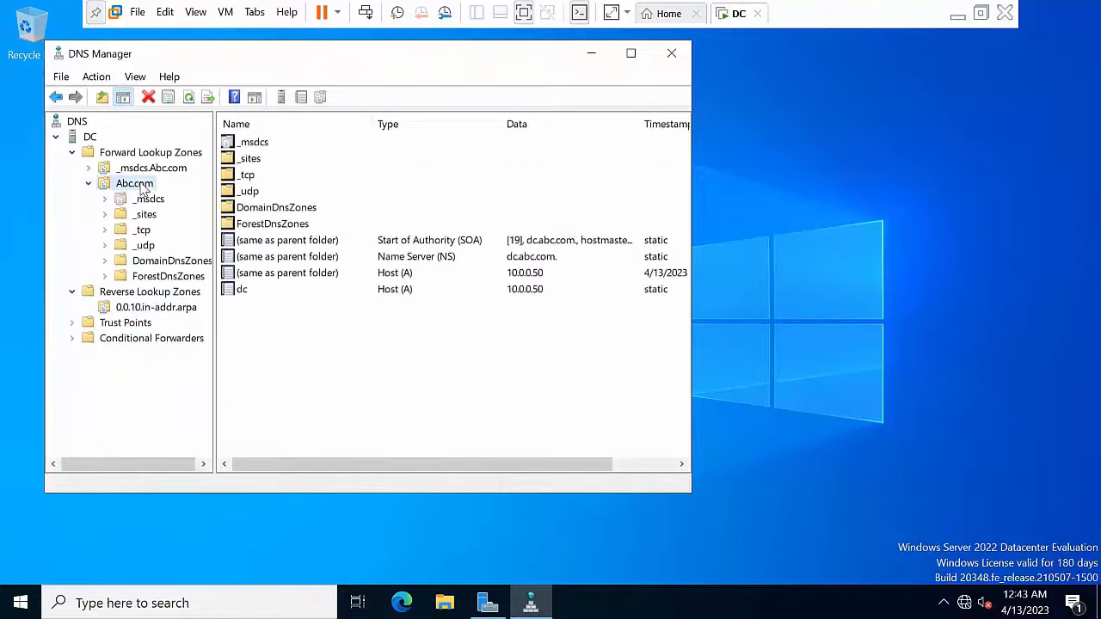
double_click(265, 293)
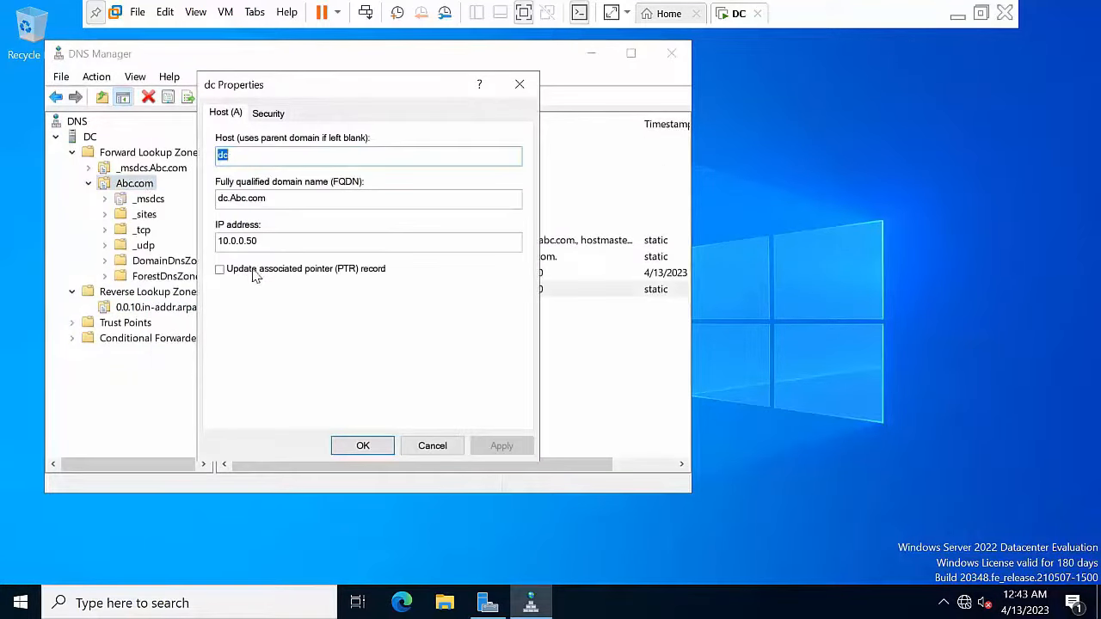
left_click(220, 269)
left_click(500, 448)
left_click(363, 449)
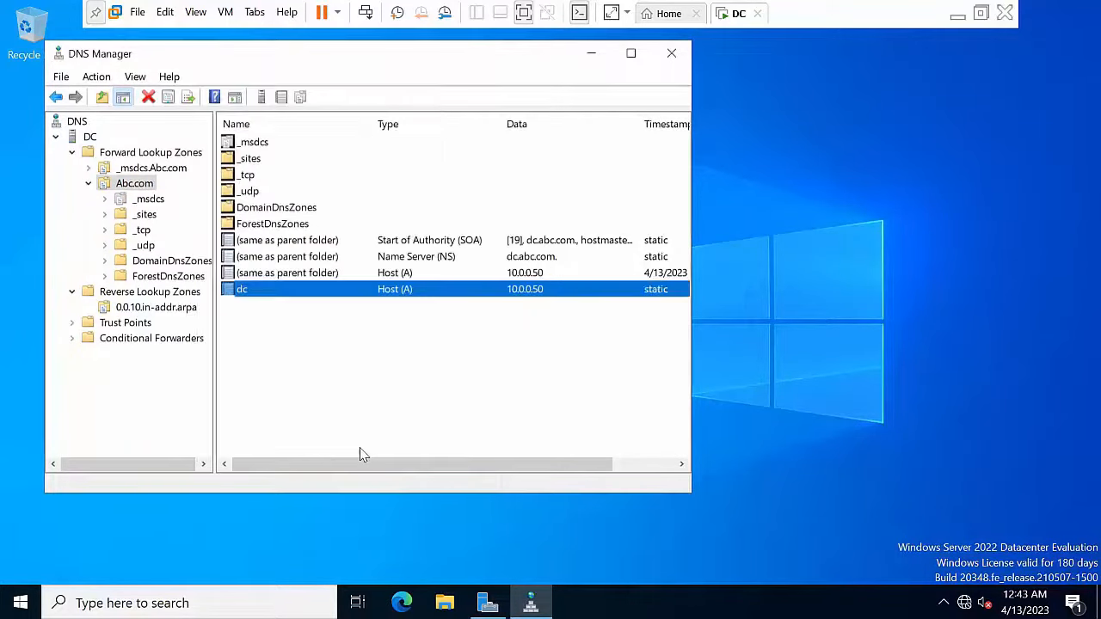
Step: Refresh the DNS server and confirm the 10.0.0.50 PTR record in the reverse zone
right_click(91, 138)
left_click(169, 352)
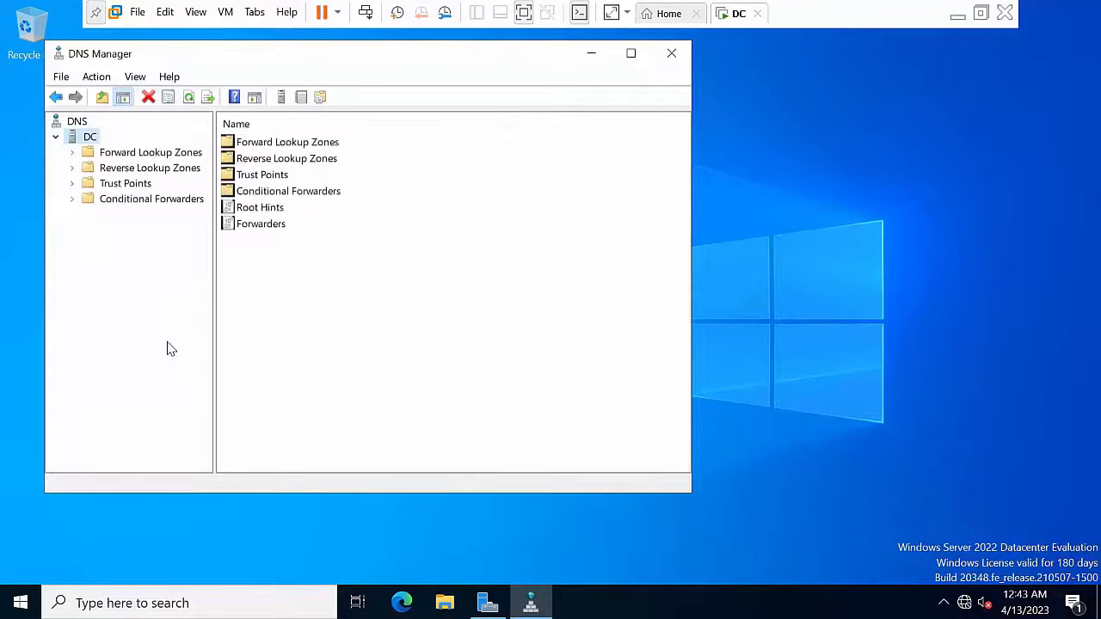
double_click(135, 168)
left_click(135, 184)
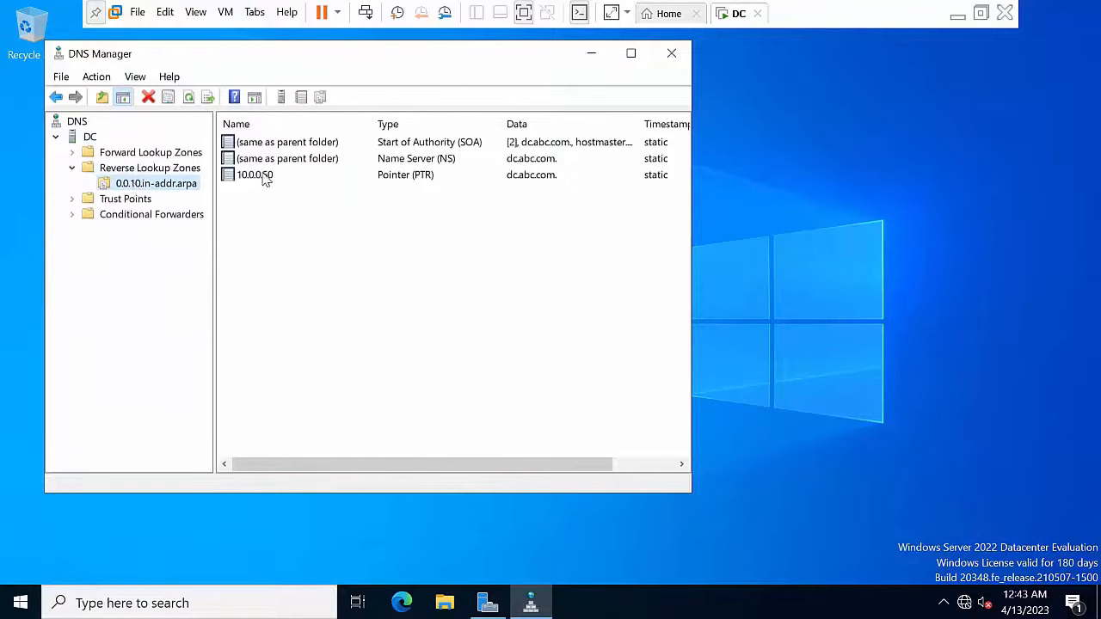
Step: Close DNS Manager and refresh the desktop
left_click(671, 55)
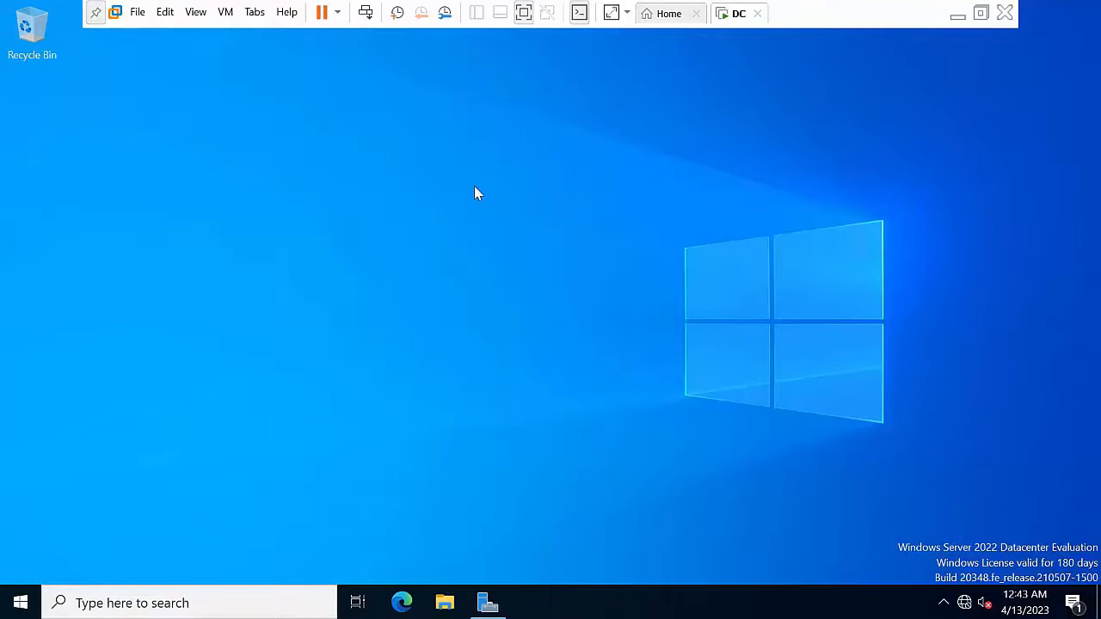
right_click(474, 185)
left_click(519, 239)
right_click(306, 181)
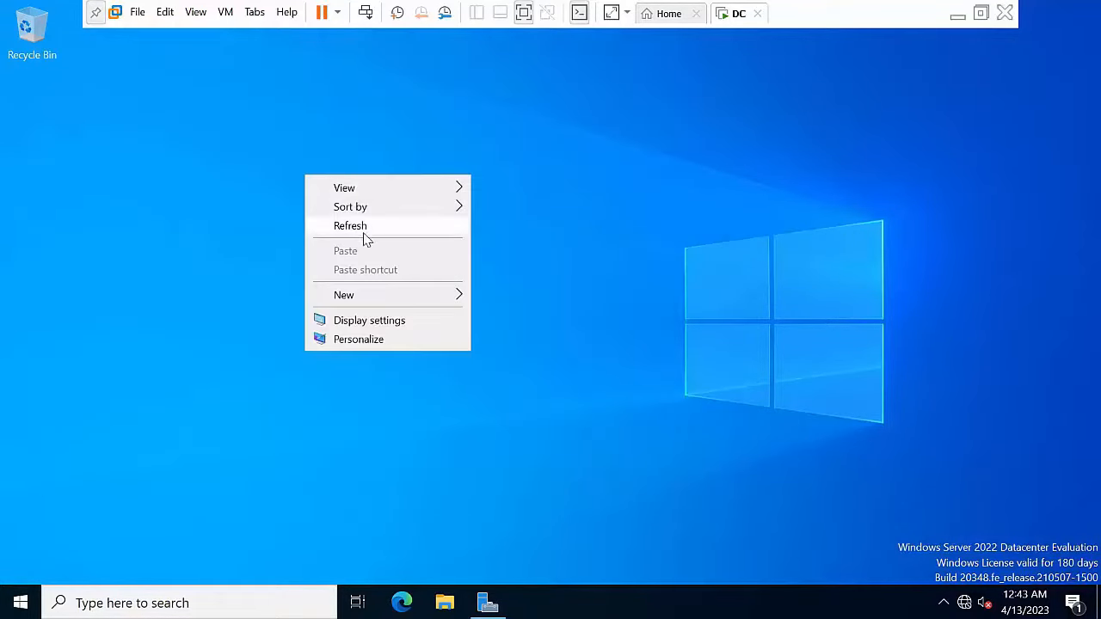
left_click(366, 226)
Step: Reopen DNS Manager from Server Manager and restart the DC's DNS Server service
left_click(487, 603)
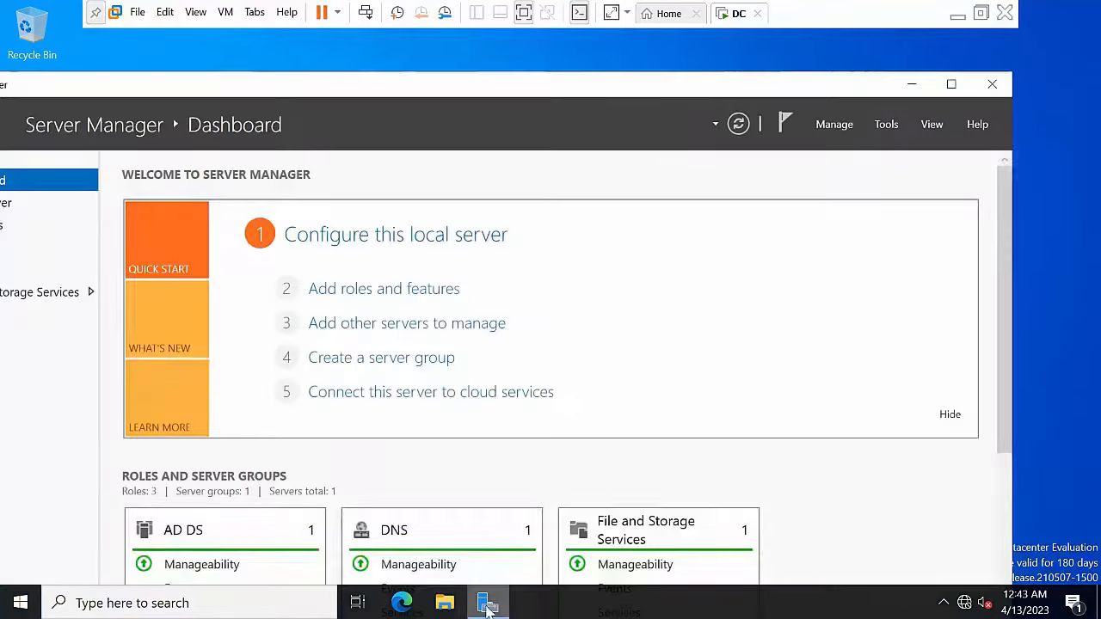
left_click(887, 125)
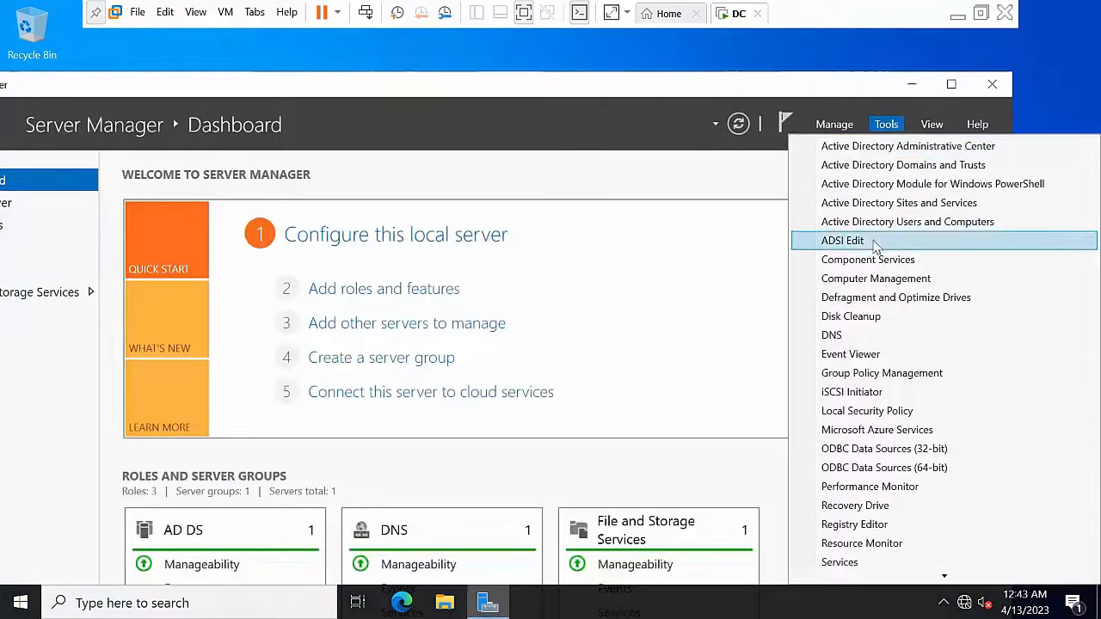
left_click(868, 335)
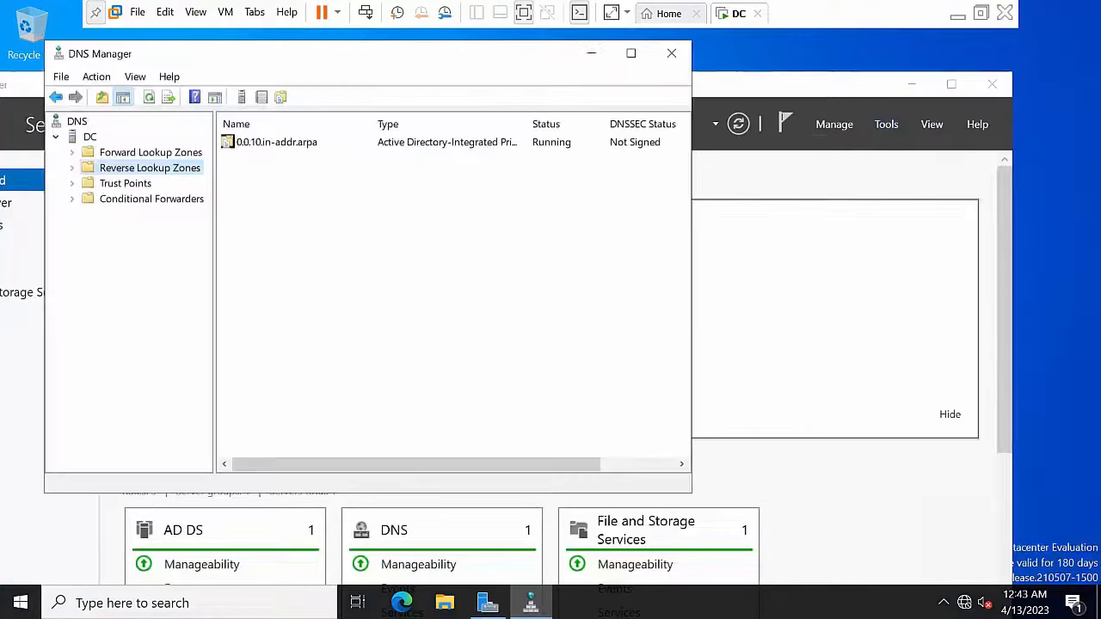
right_click(89, 140)
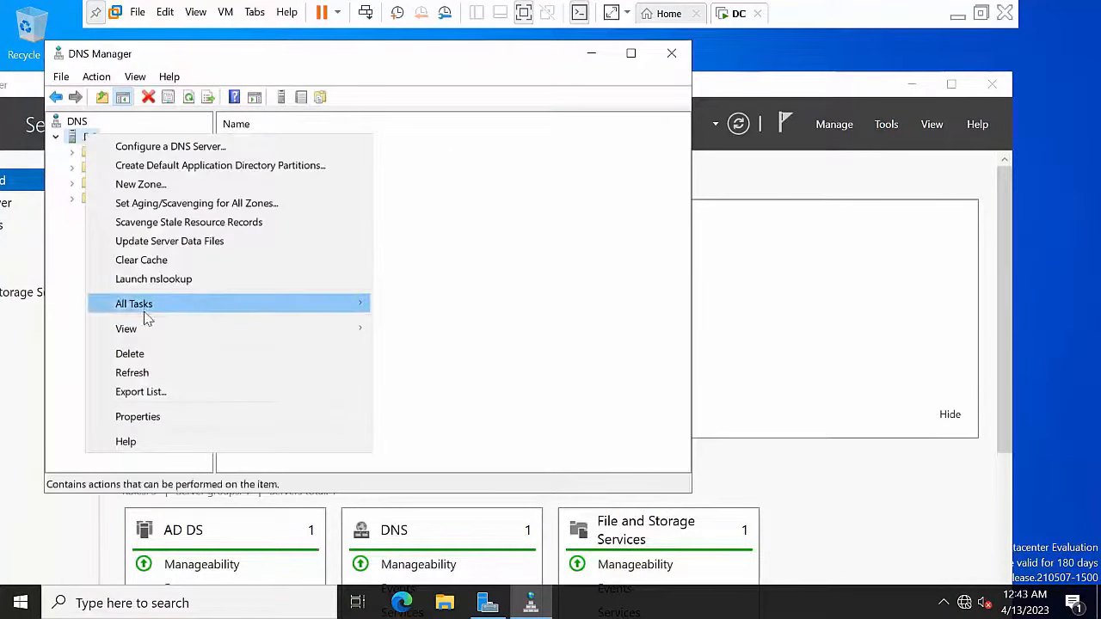
mouse_move(163, 305)
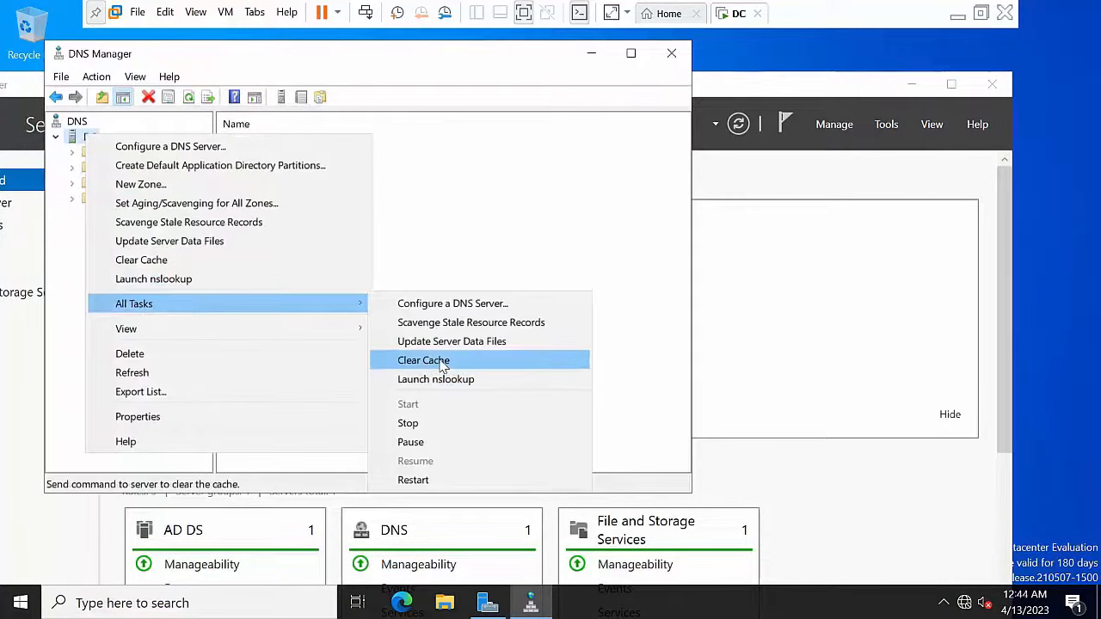
left_click(413, 480)
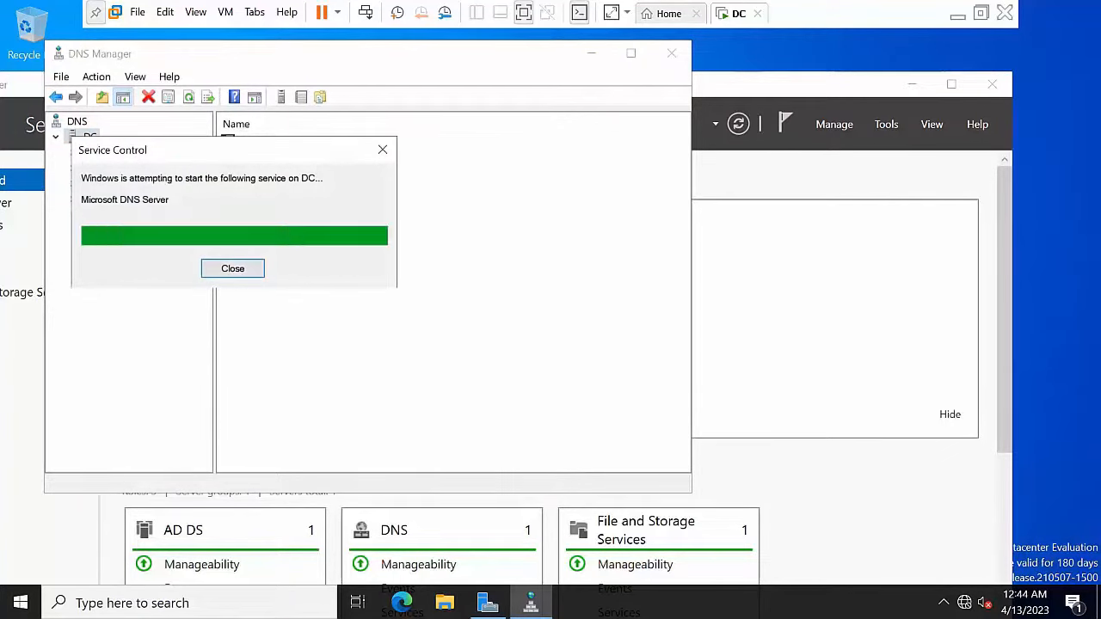
Step: Close DNS Manager and Server Manager, refresh the desktop, and return to Workstation's Home tab
left_click(672, 55)
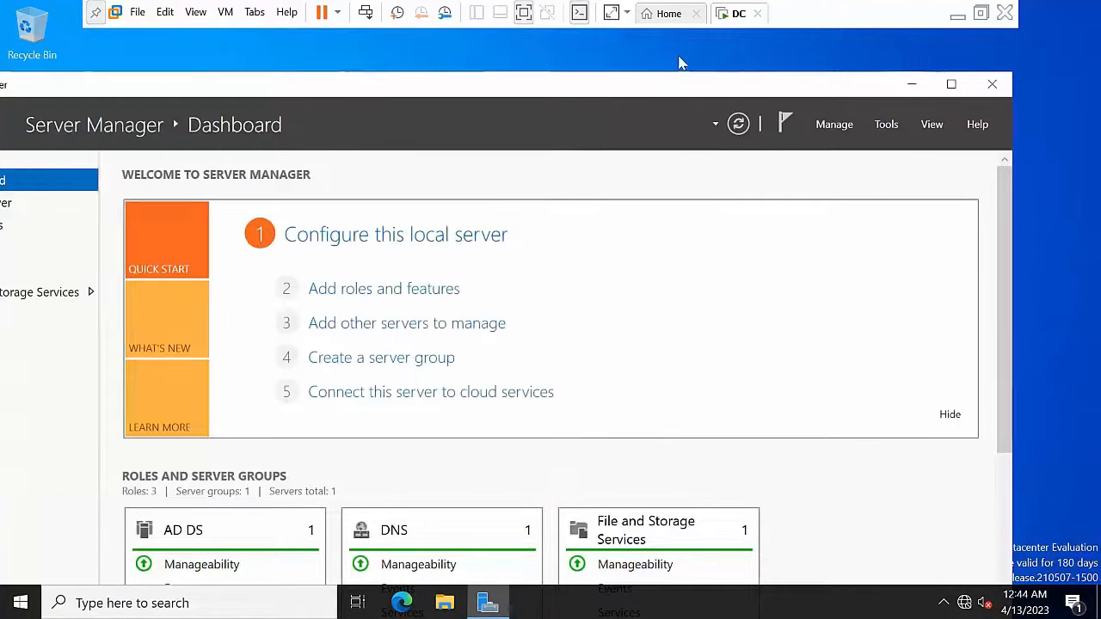
left_click(1004, 86)
right_click(307, 253)
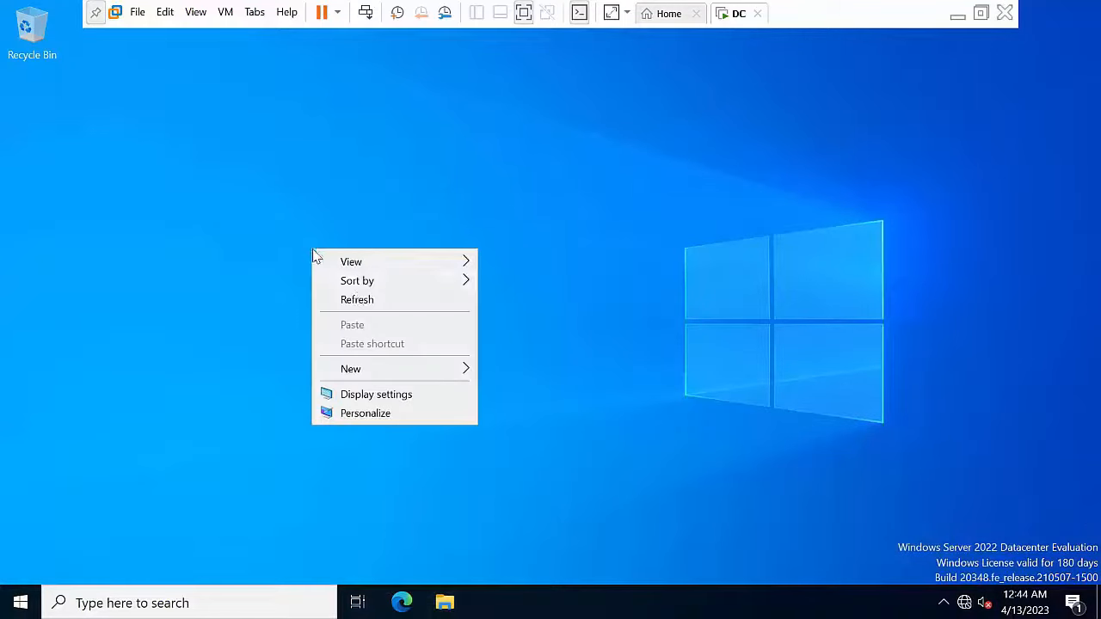
left_click(356, 300)
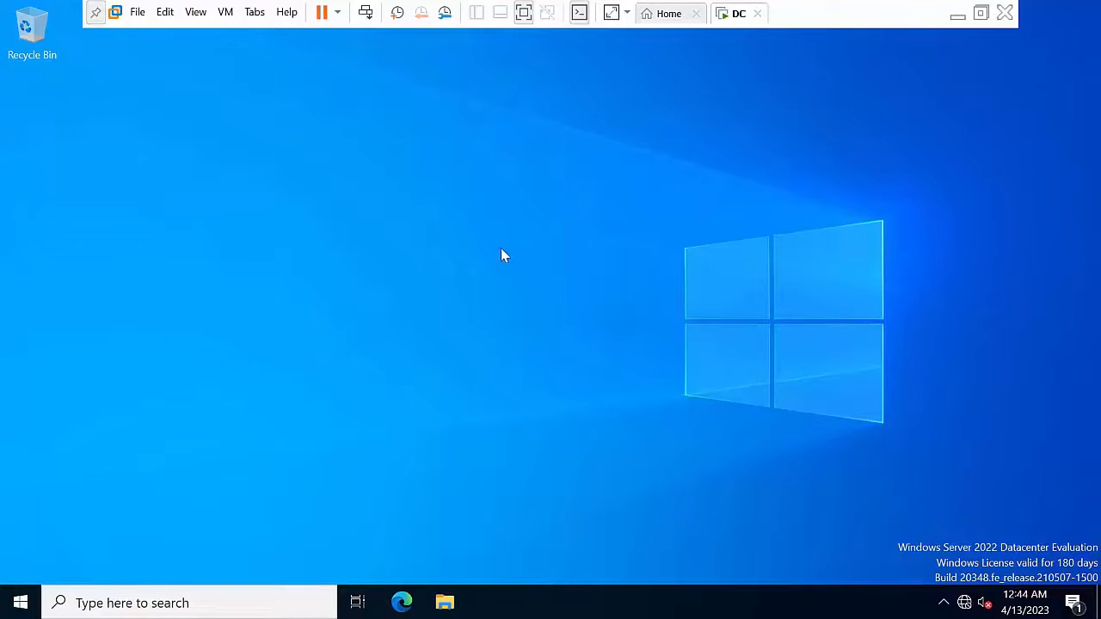
right_click(470, 239)
left_click(532, 301)
left_click(668, 15)
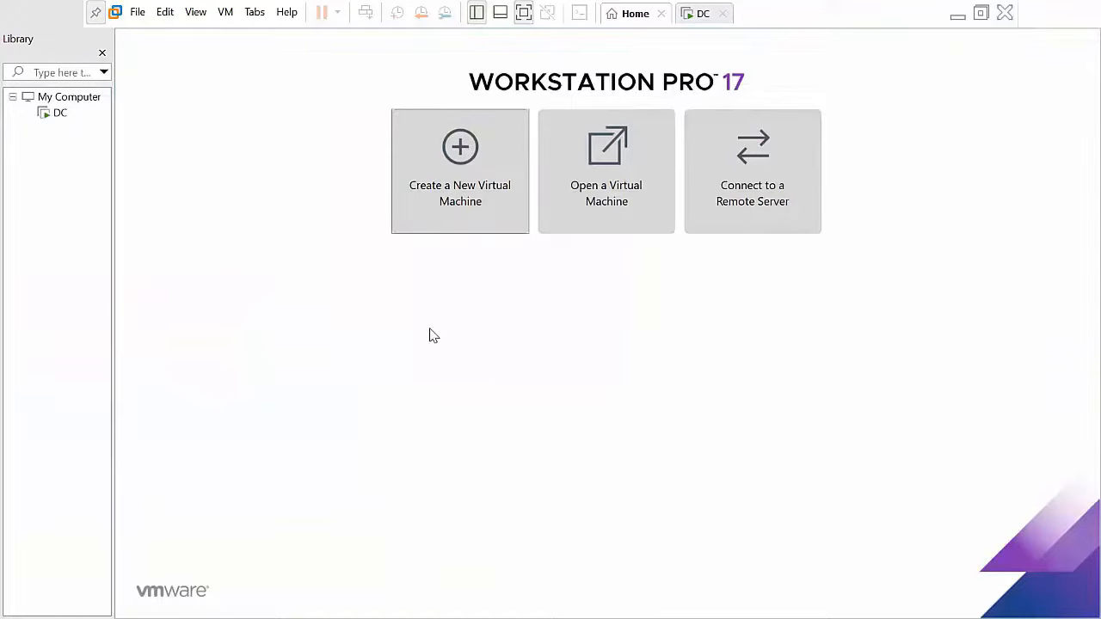
Step: Start a custom new VM with default compatibility, OS installed later, Windows Server 2022 guest
left_click(459, 172)
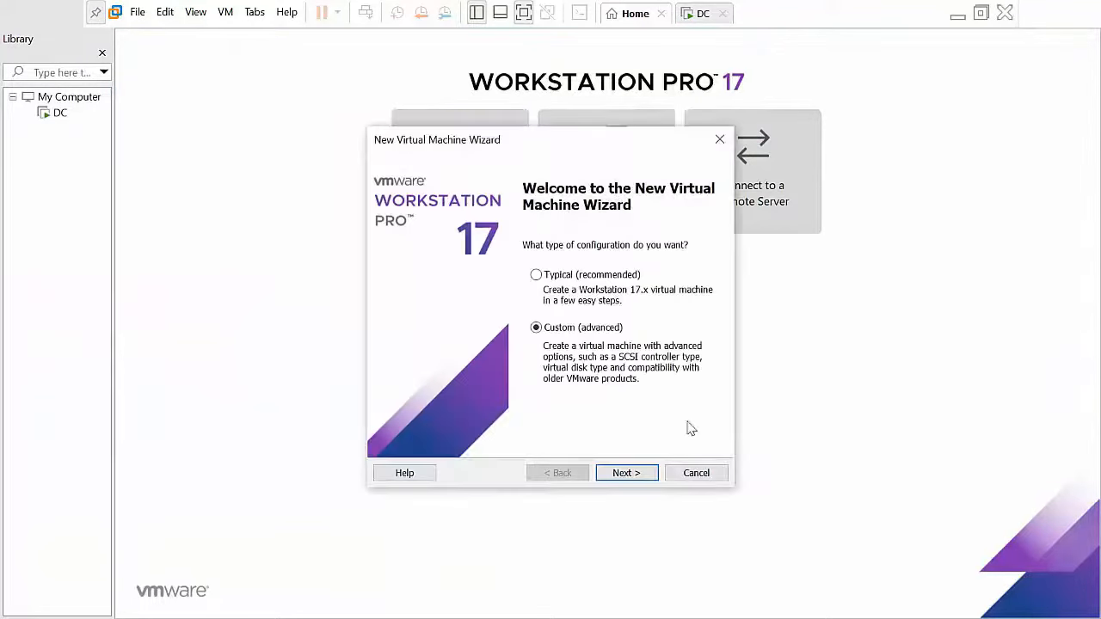
left_click(636, 479)
left_click(637, 482)
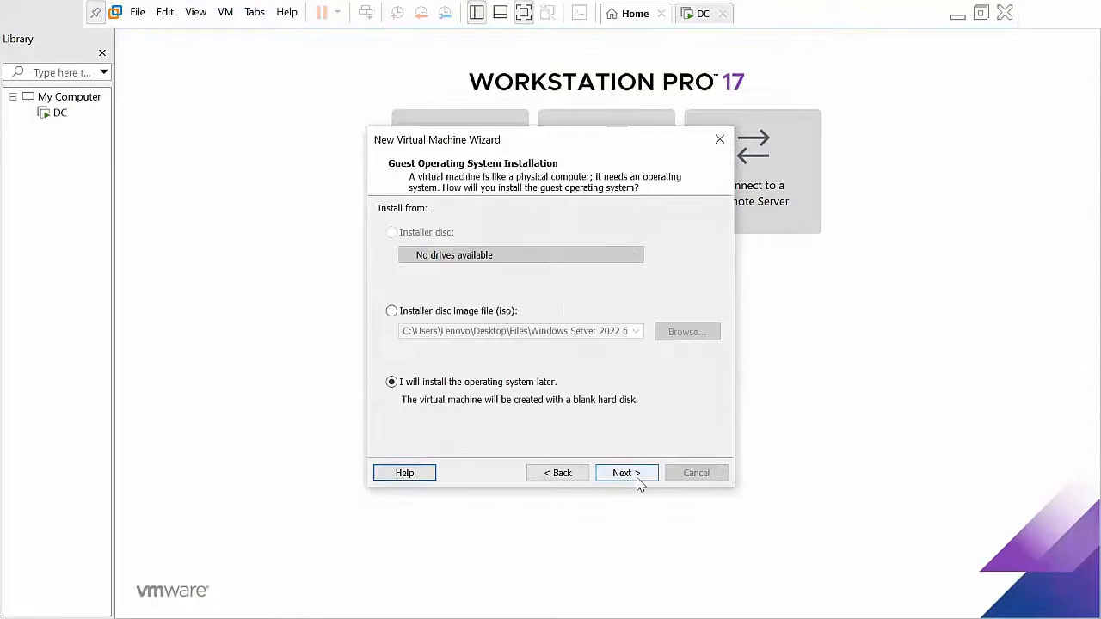
left_click(636, 482)
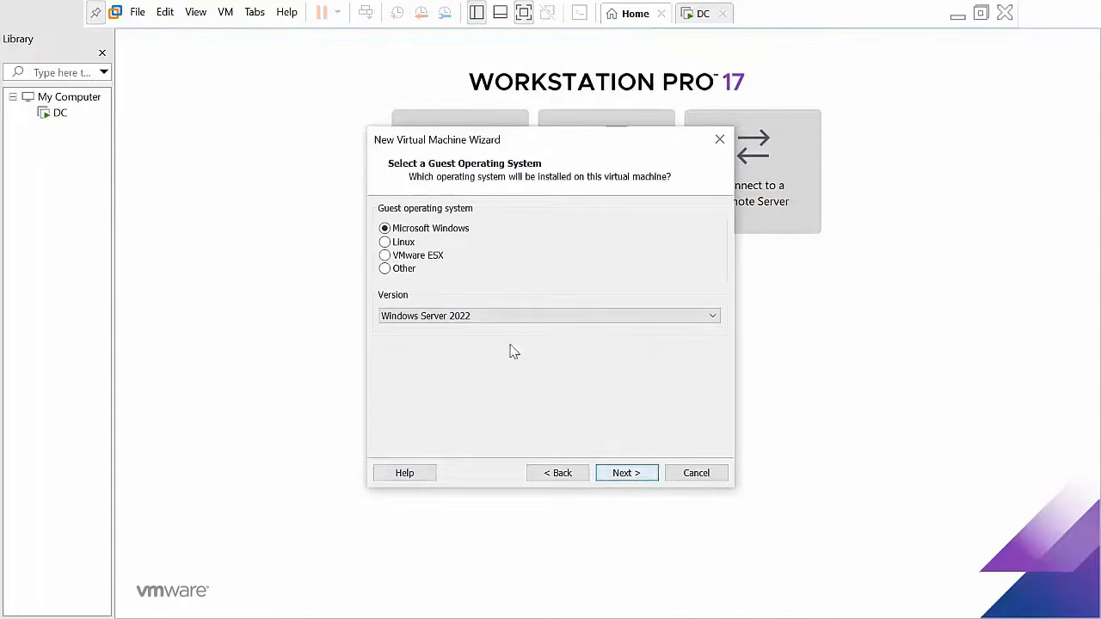
left_click(622, 475)
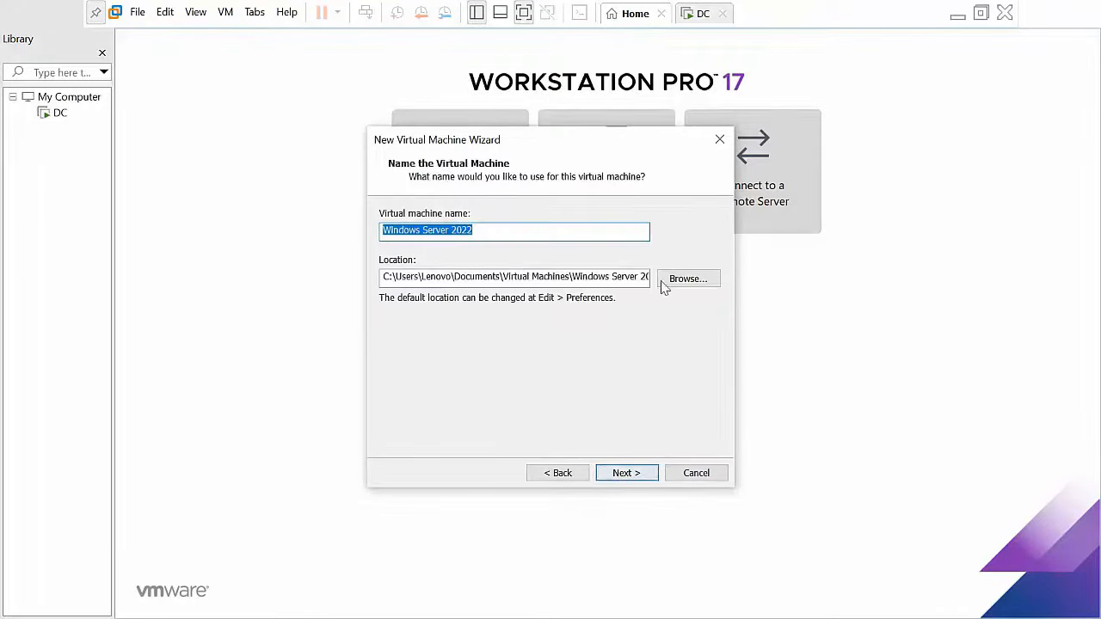
Step: Name the virtual machine Node1
left_click(541, 233)
left_click_drag(540, 233, 123, 225)
type("n")
key("BackSpace")
key("BackSpace")
key("BackSpace")
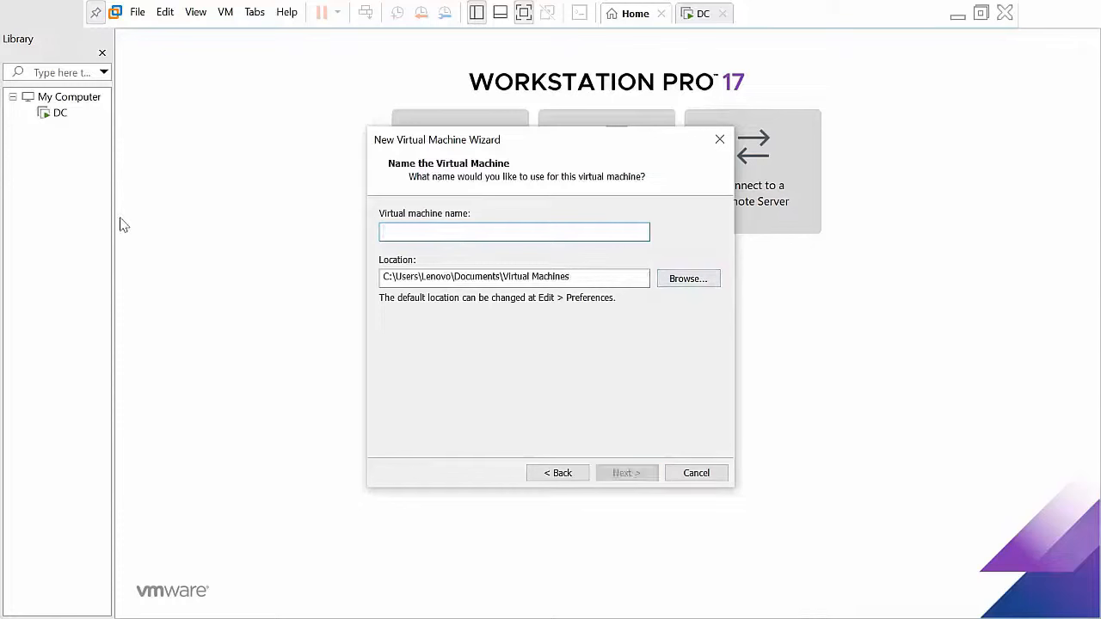
type("Node1")
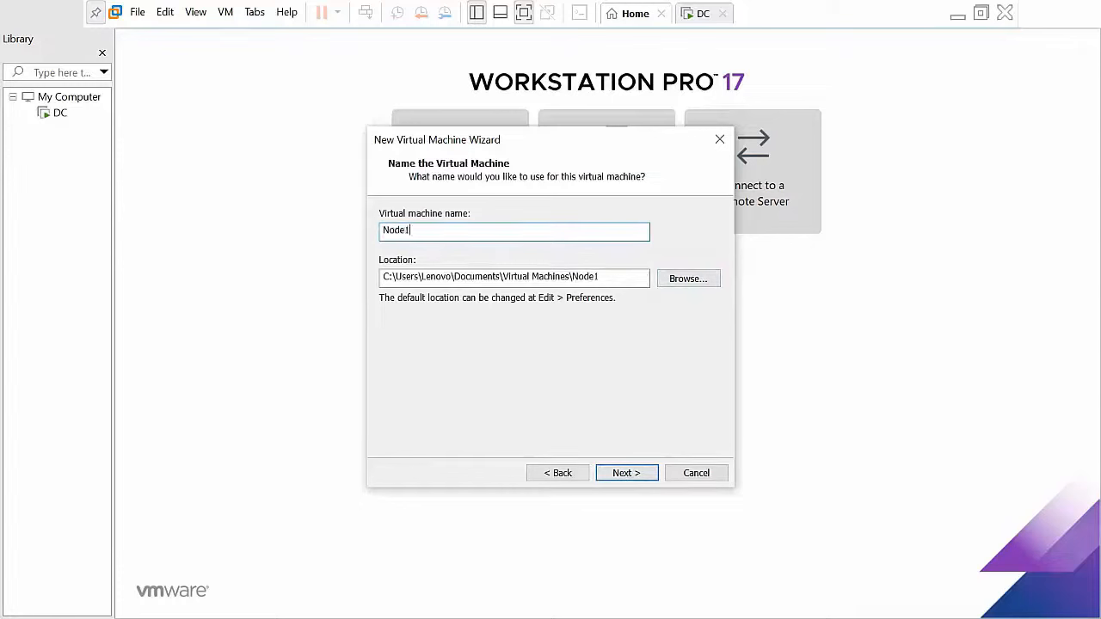
Step: Create a Node1 folder under H:\2022LAB and set it as the VM location
left_click(680, 283)
left_click_drag(662, 258, 666, 341)
left_click(447, 273)
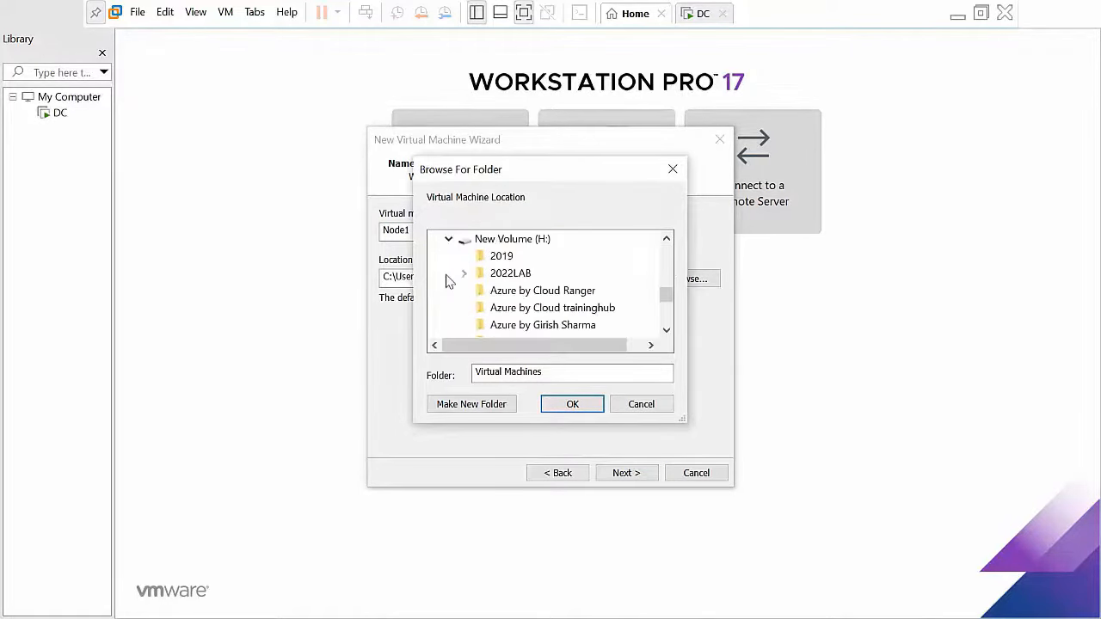
left_click(508, 274)
left_click(474, 409)
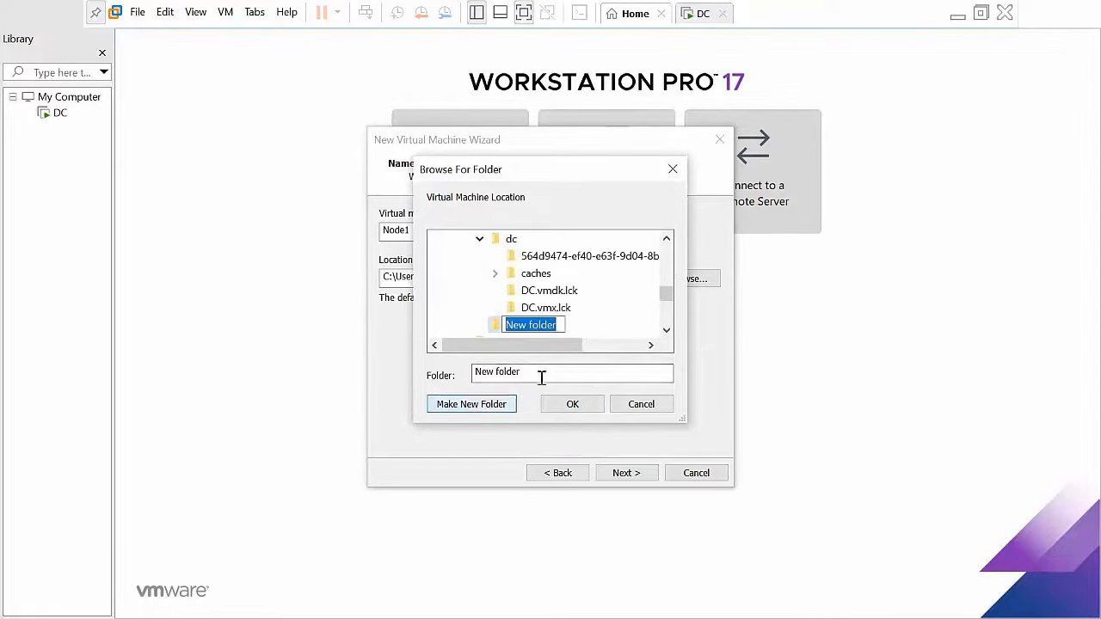
left_click(483, 240)
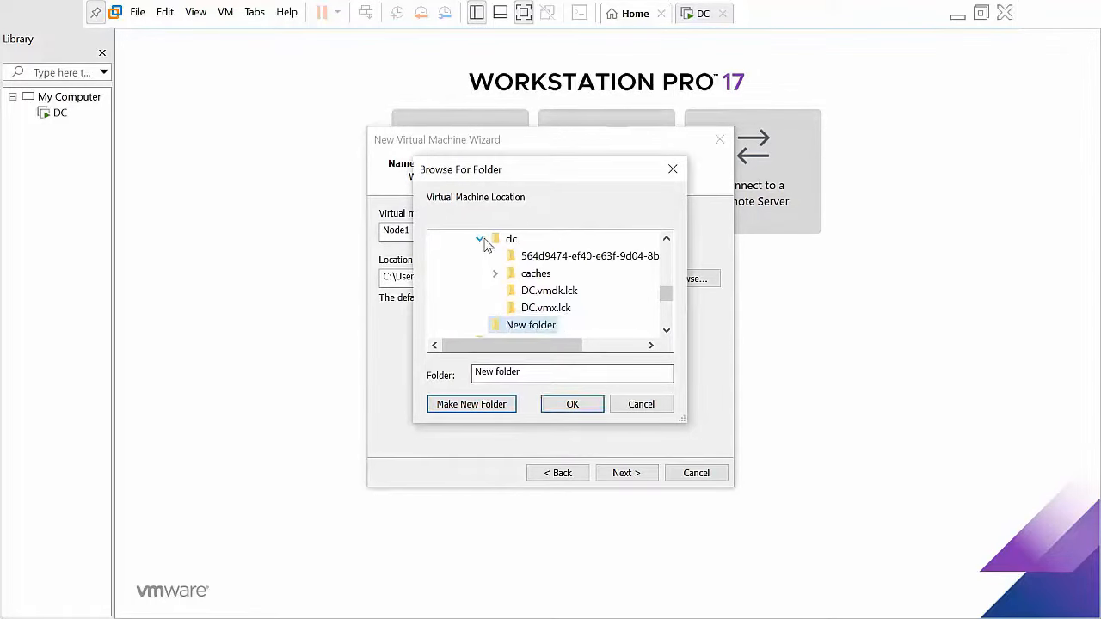
left_click(480, 239)
scroll(477, 293, "up", 1)
left_click(509, 274)
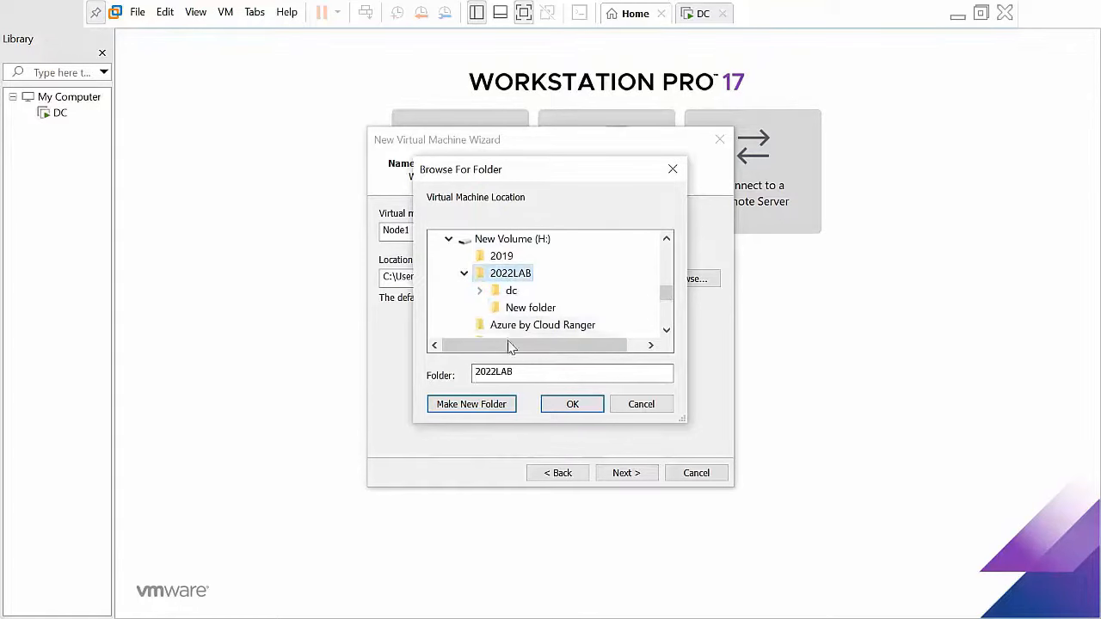
left_click(482, 405)
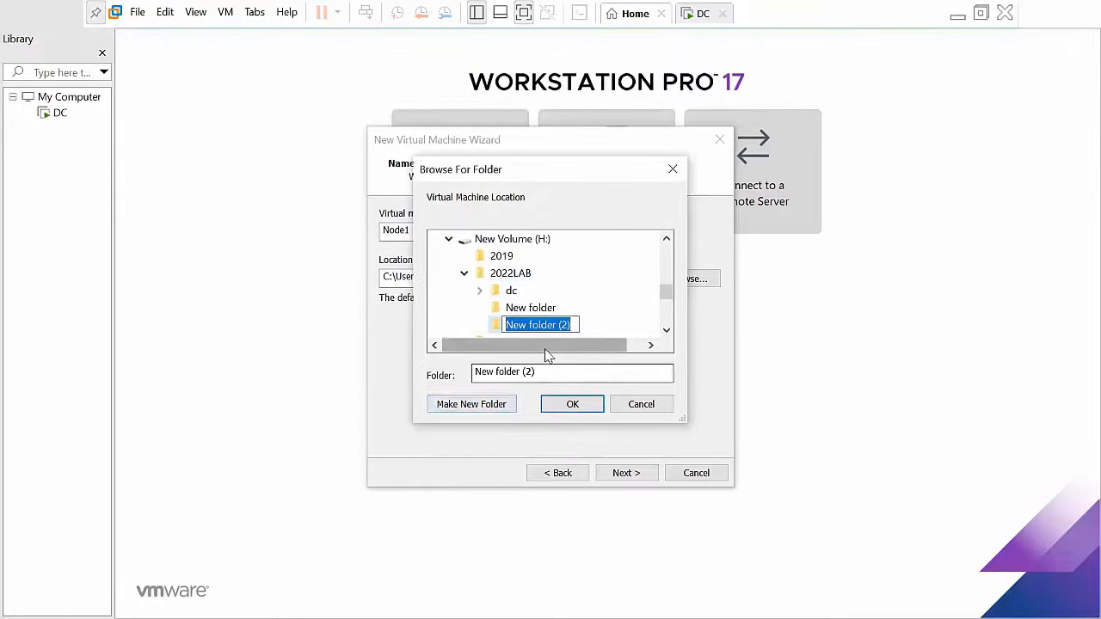
type("Node1")
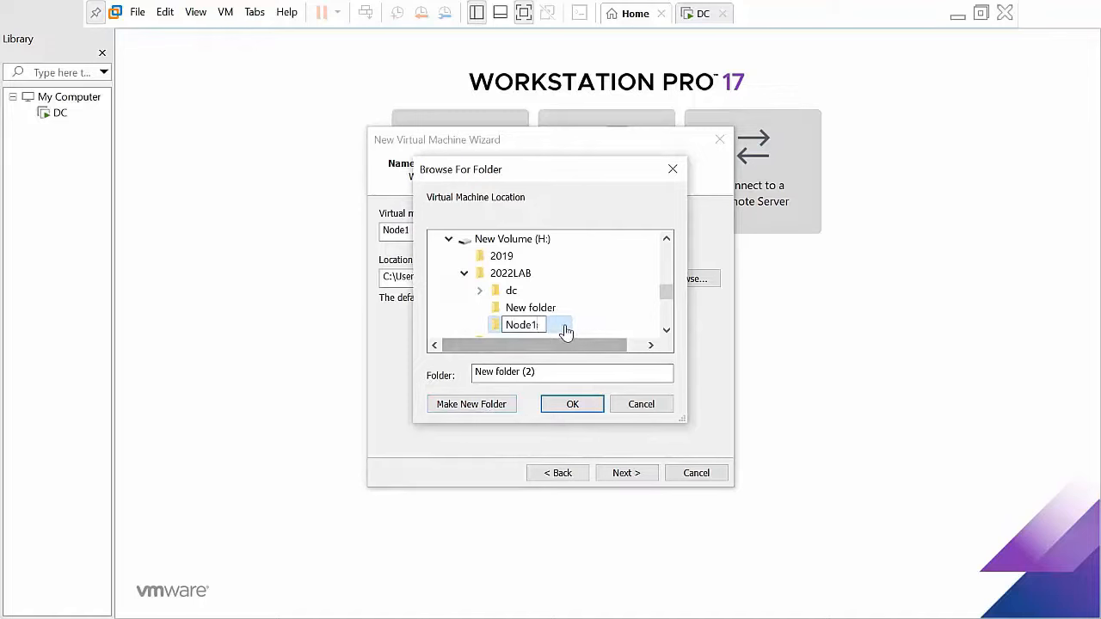
key("Return")
left_click(565, 406)
Step: Select BIOS firmware for Node1
left_click(617, 476)
left_click(386, 230)
left_click(643, 473)
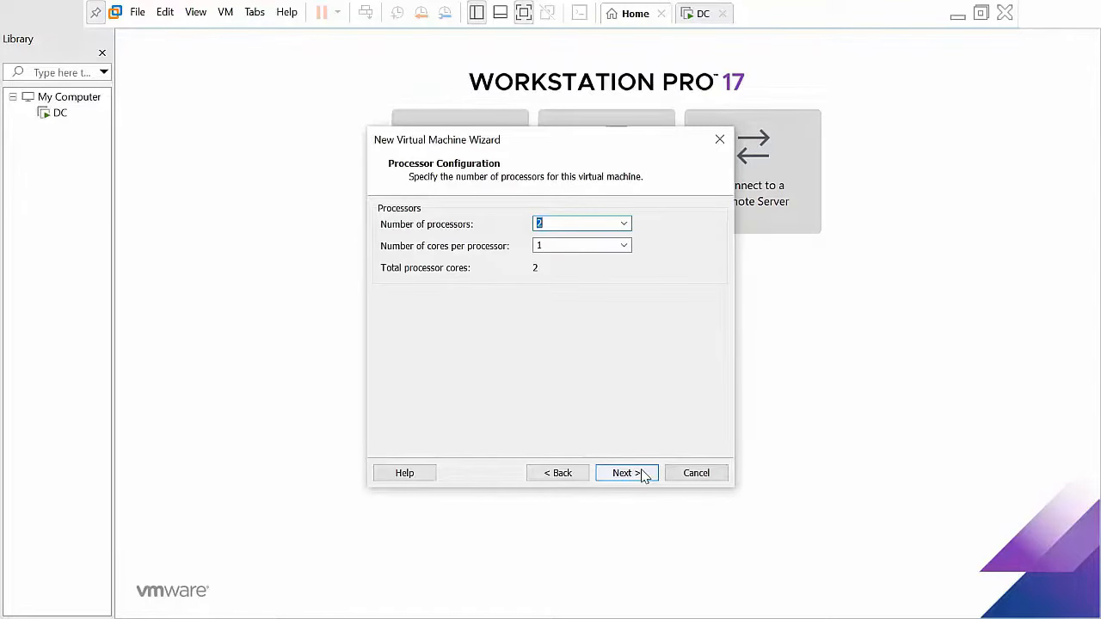
Step: Keep 2 processors, give Node1 8 GB of memory and bridged networking
left_click(643, 474)
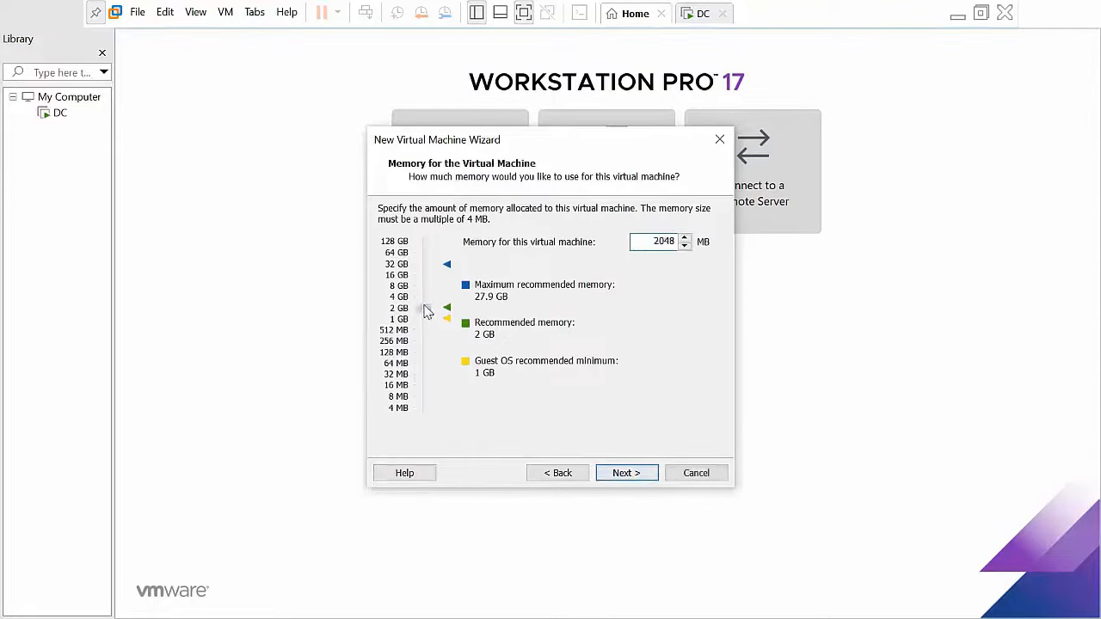
left_click_drag(427, 312, 424, 286)
left_click(644, 476)
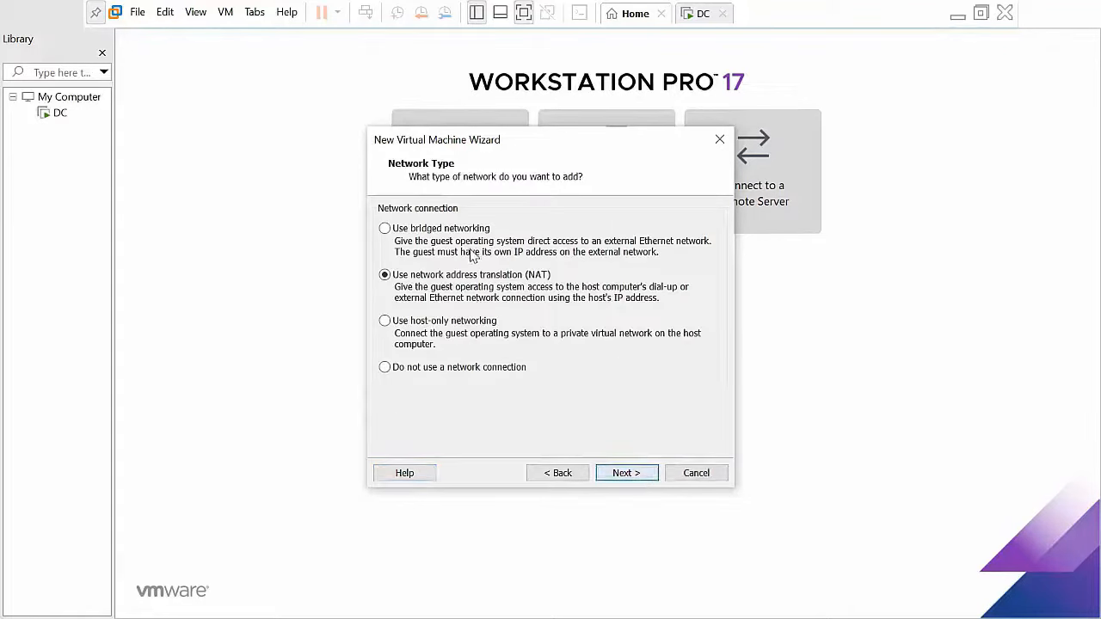
left_click(454, 229)
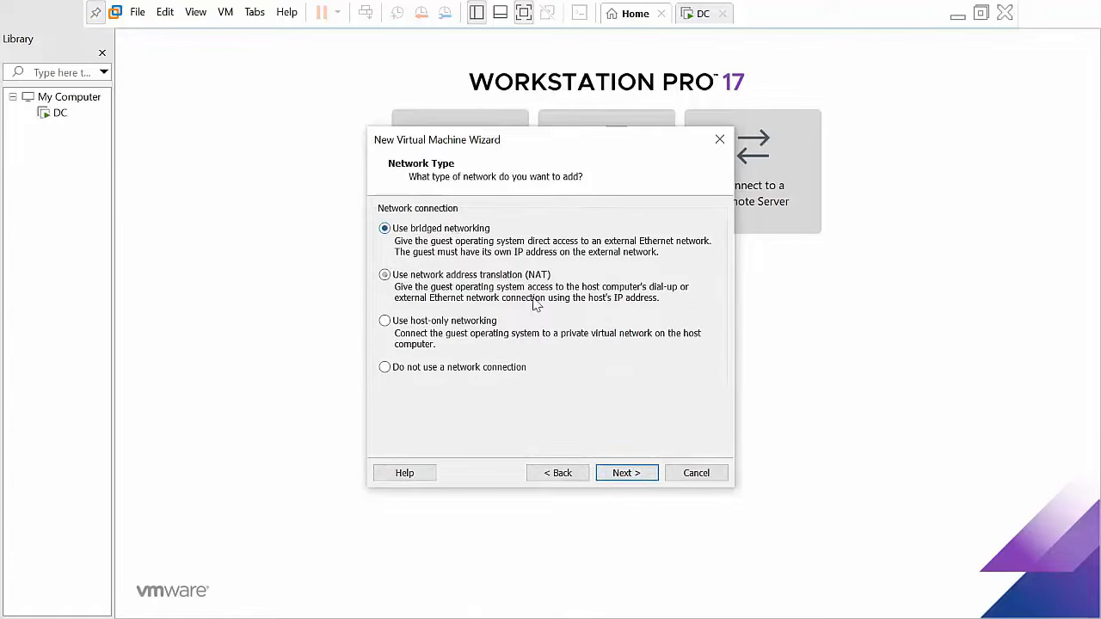
Step: Keep the default I/O controller and NVMe type, set a 60 GB new disk, and finish
left_click(641, 476)
left_click(641, 476)
left_click(641, 475)
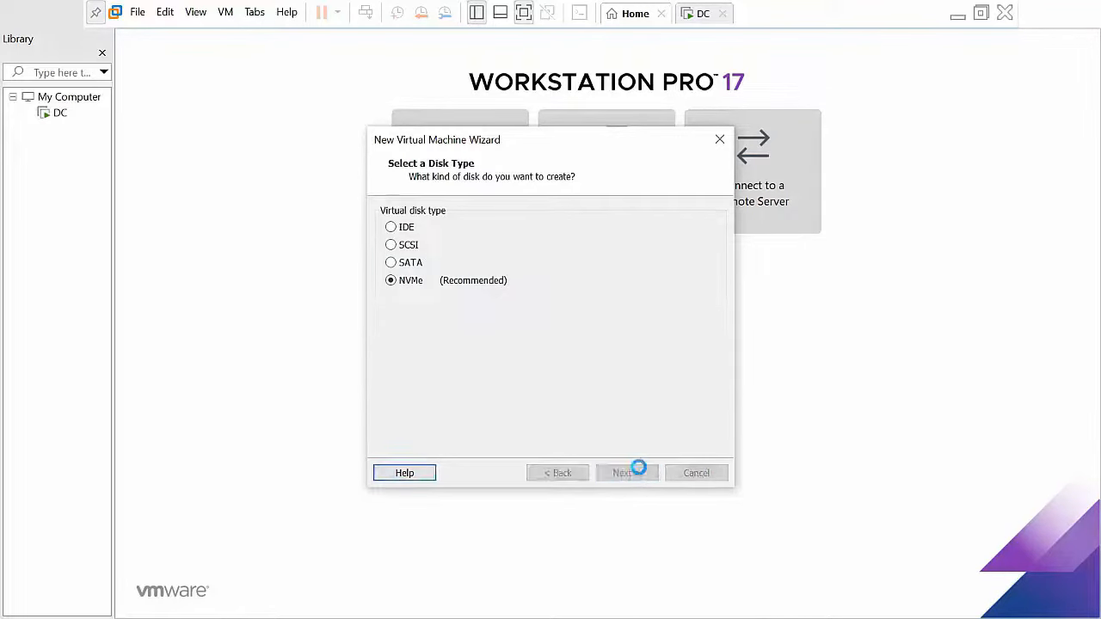
left_click(641, 476)
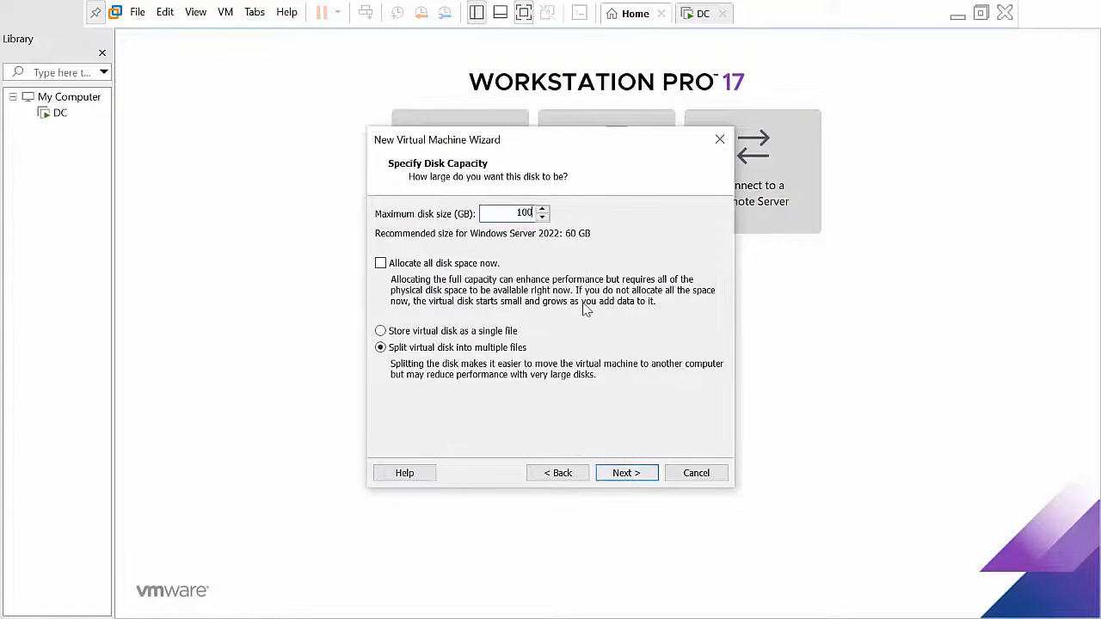
double_click(519, 212)
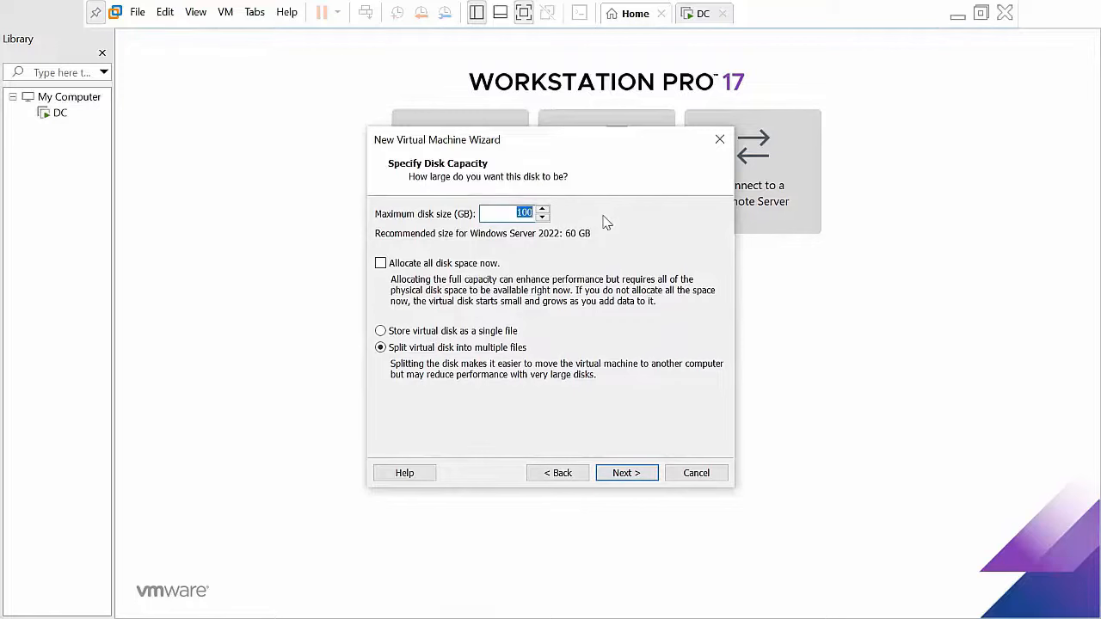
type("60")
left_click(622, 473)
left_click(622, 475)
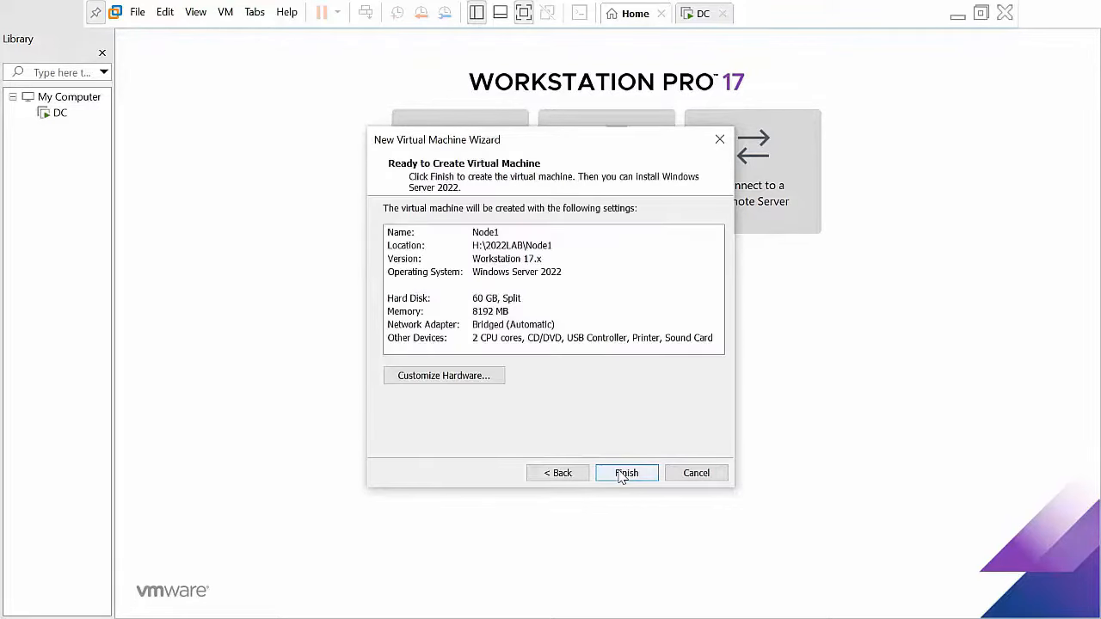
left_click(621, 473)
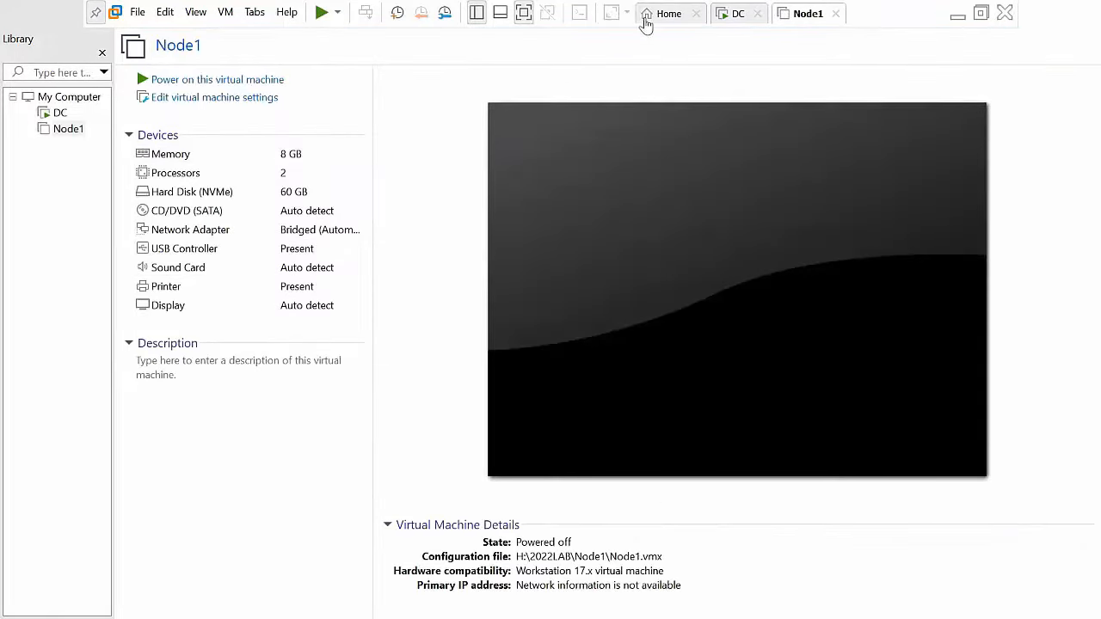
Step: Start another new VM, installing the OS later as Windows Server 2022, named Node2
left_click(648, 19)
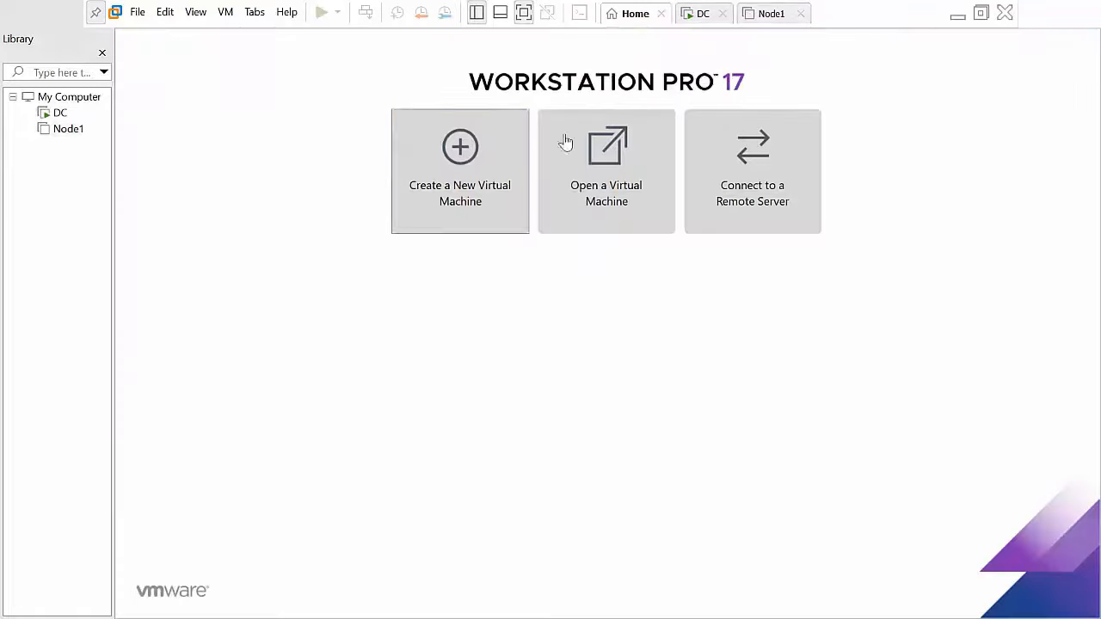
left_click(447, 198)
left_click(628, 473)
left_click(632, 474)
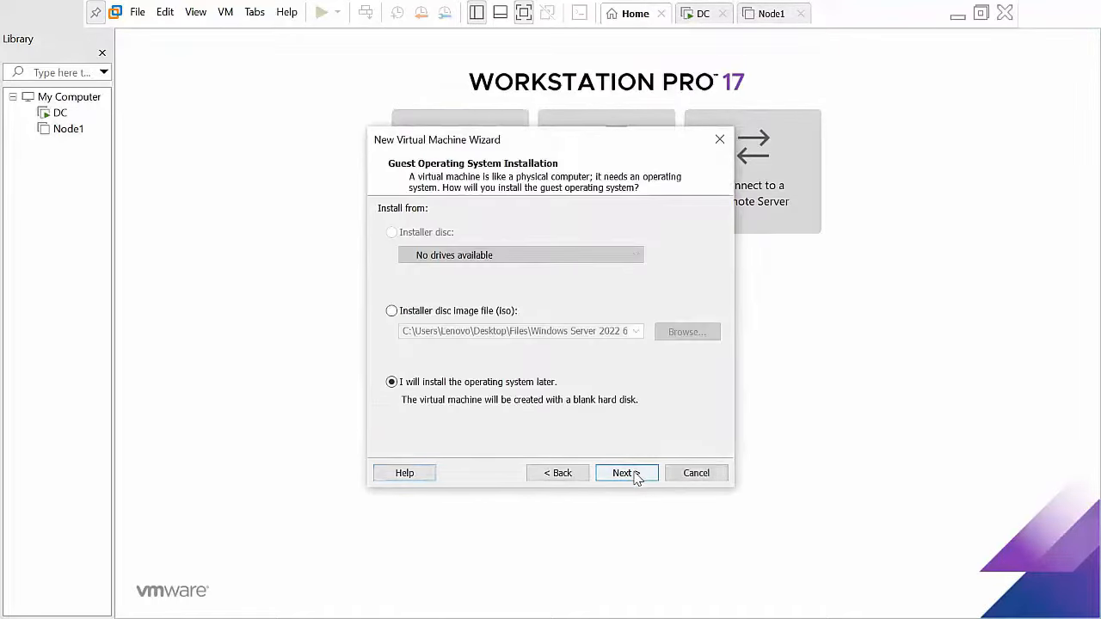
left_click(632, 475)
left_click(632, 474)
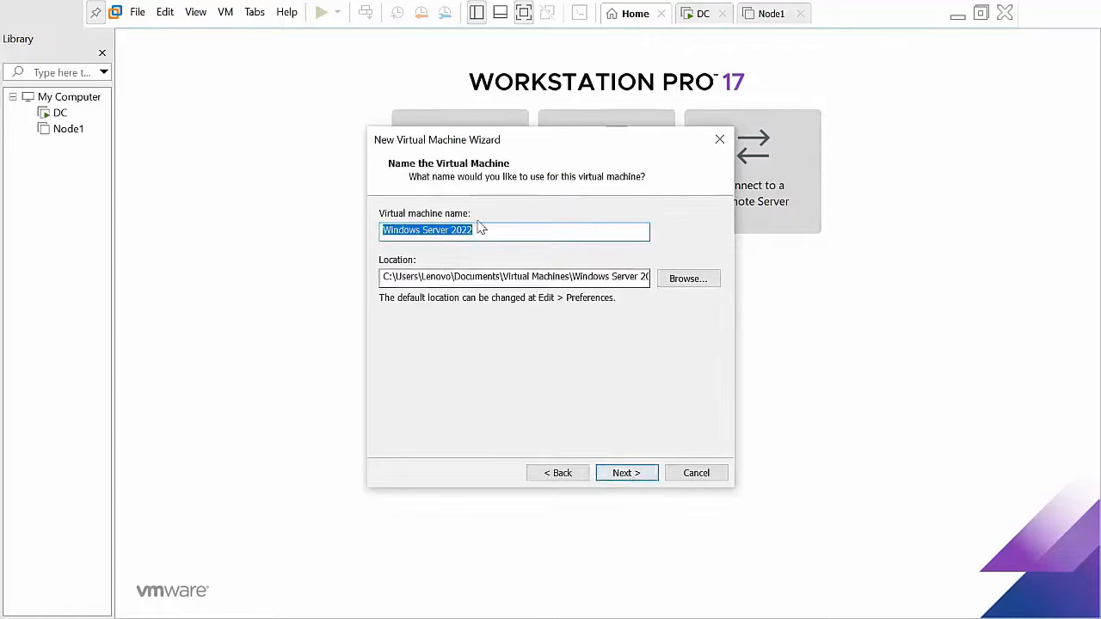
type("Node2")
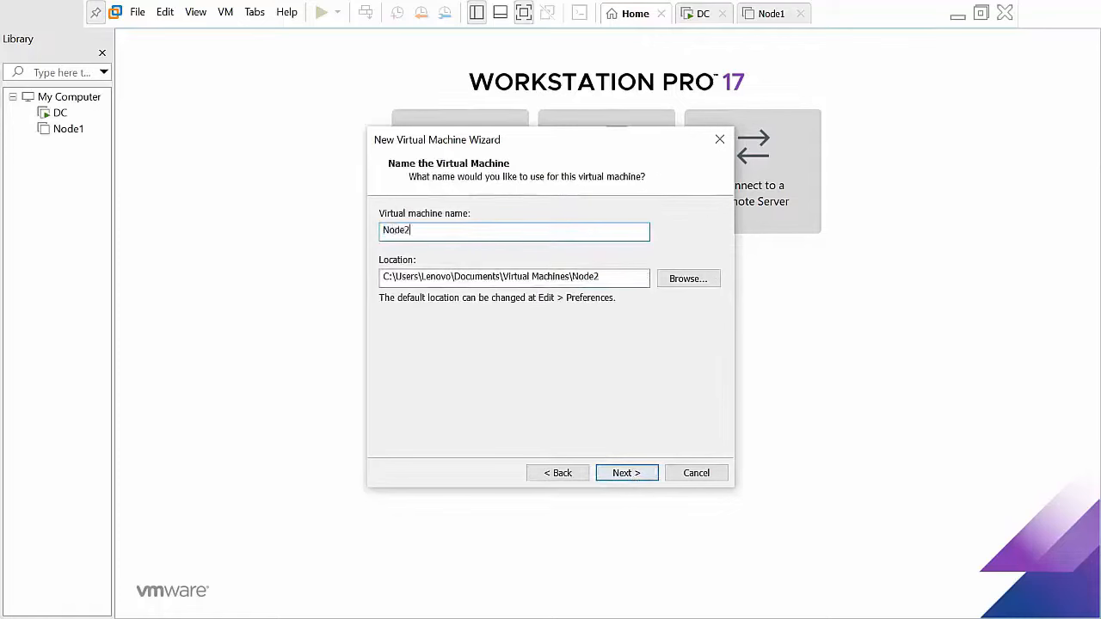
Step: Create a Node2 folder under H:\2022LAB and use it as the VM location
left_click(684, 284)
scroll(536, 315, "down", 15)
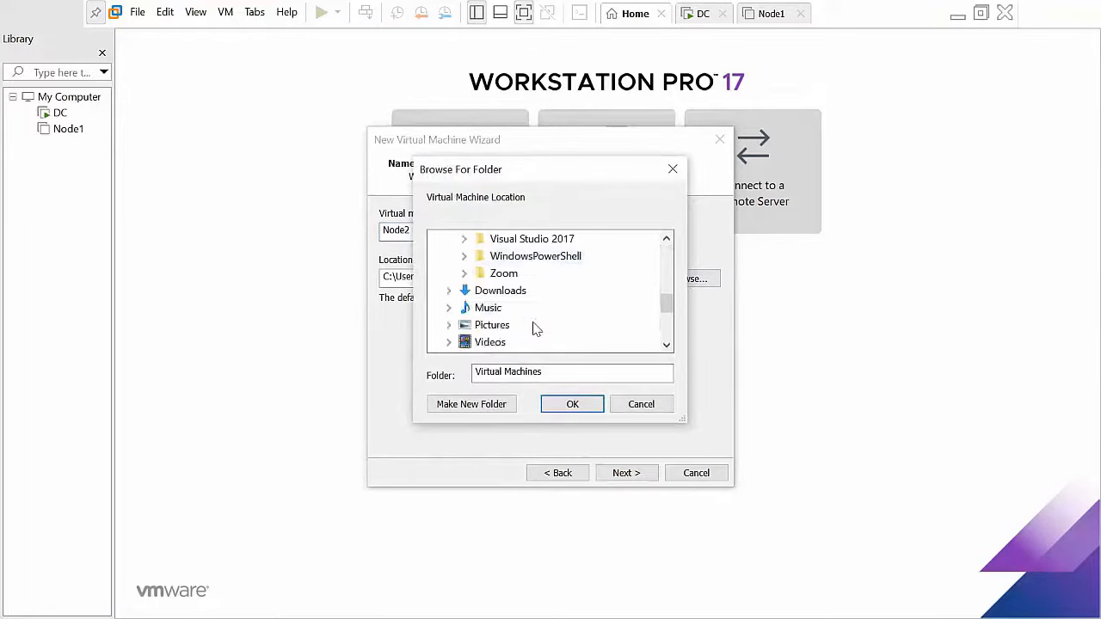
double_click(482, 274)
double_click(510, 272)
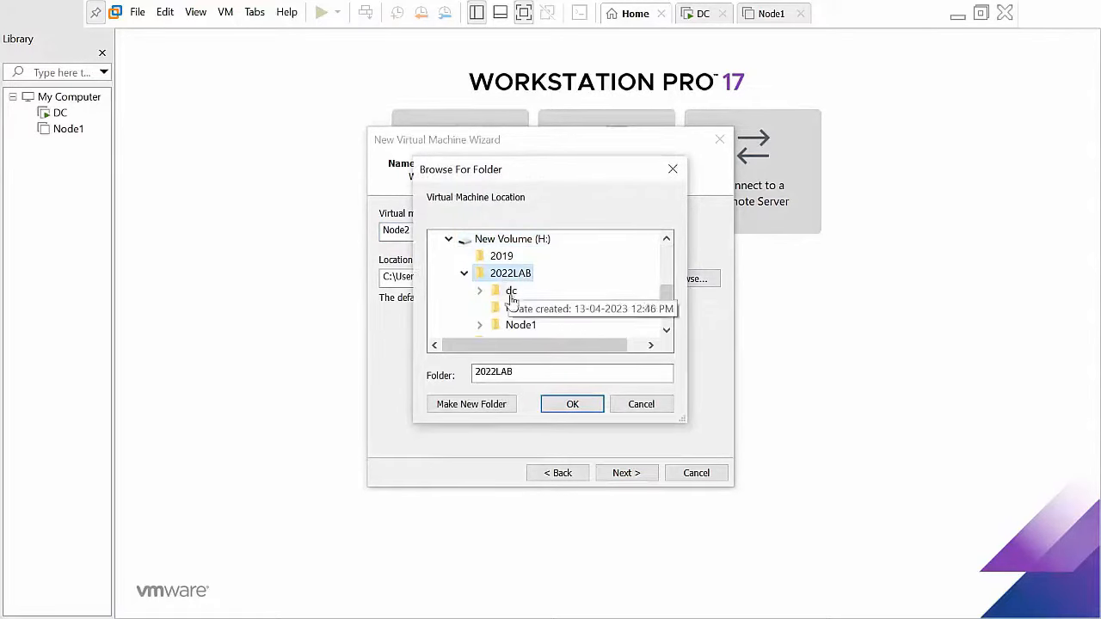
left_click(471, 404)
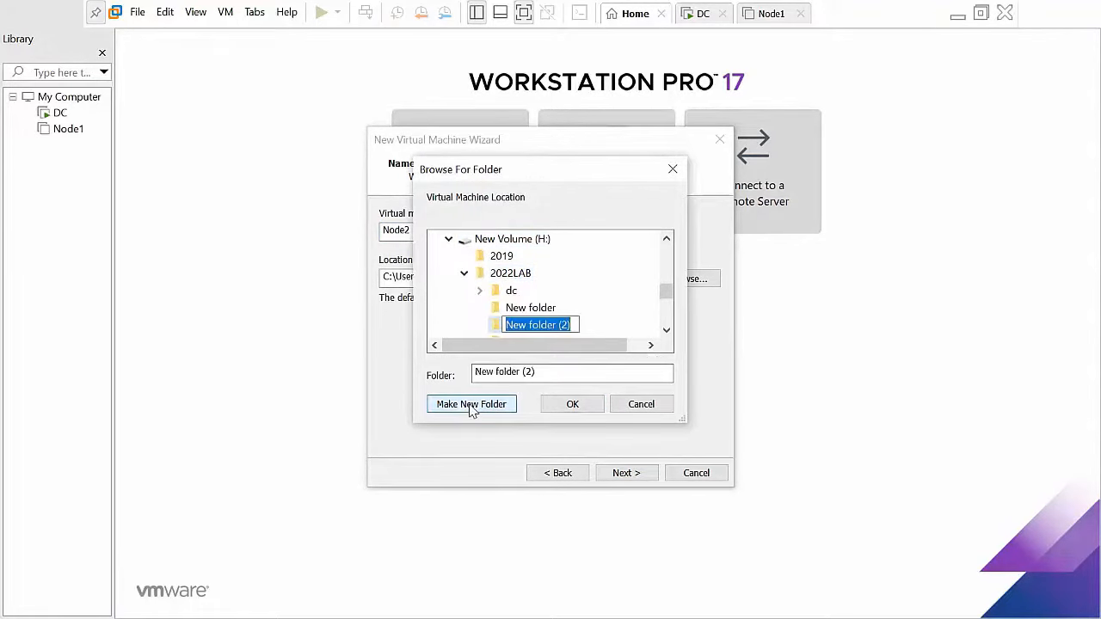
type("Node2")
key("Return")
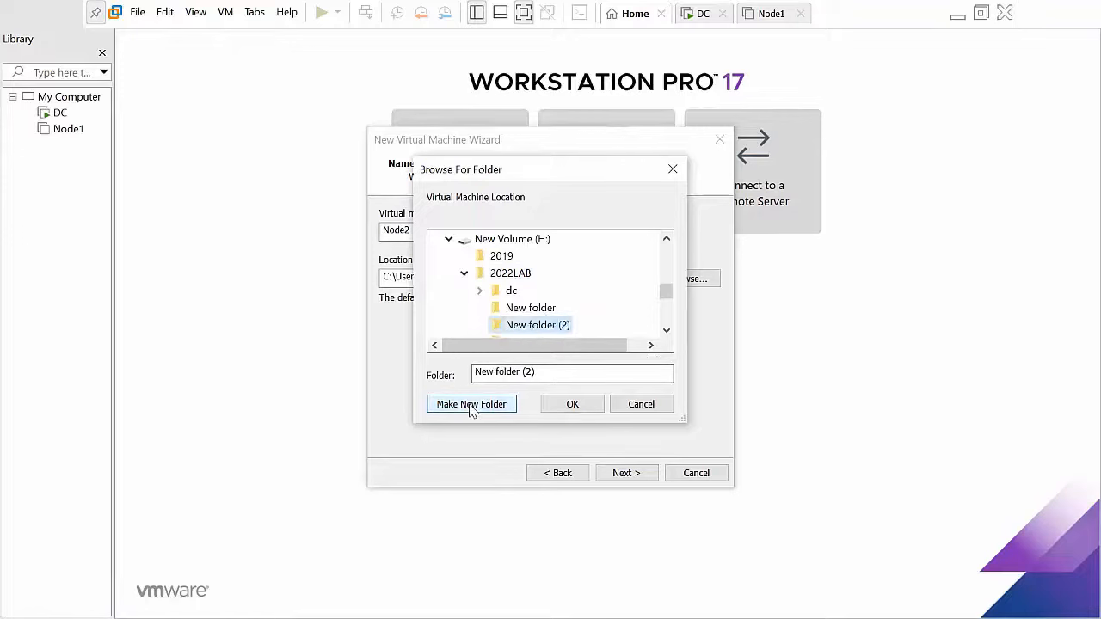
left_click(588, 406)
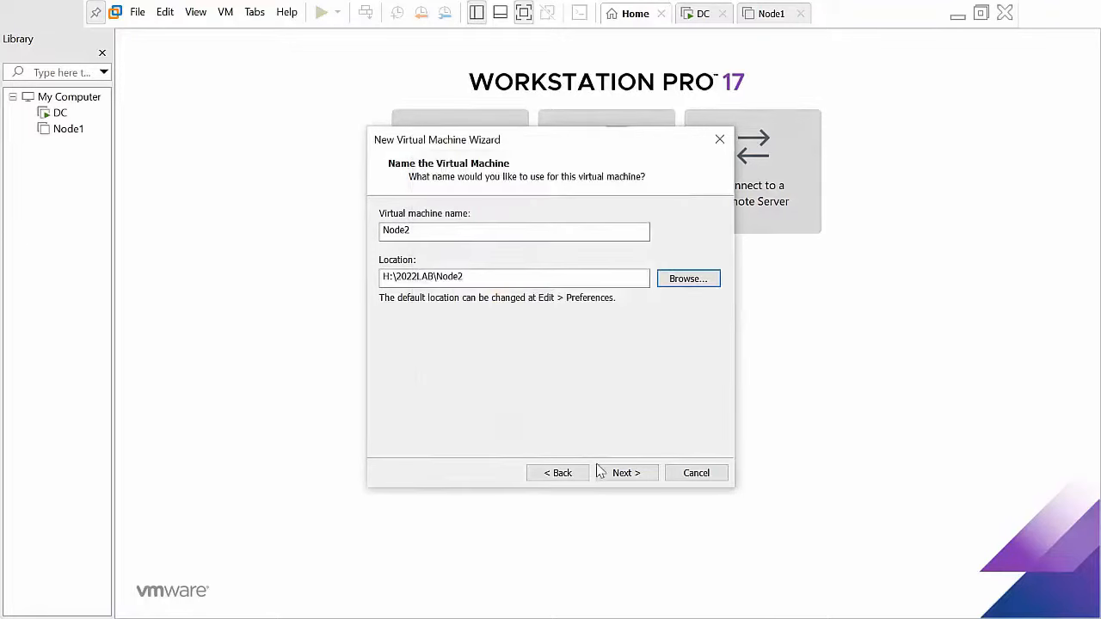
left_click(625, 477)
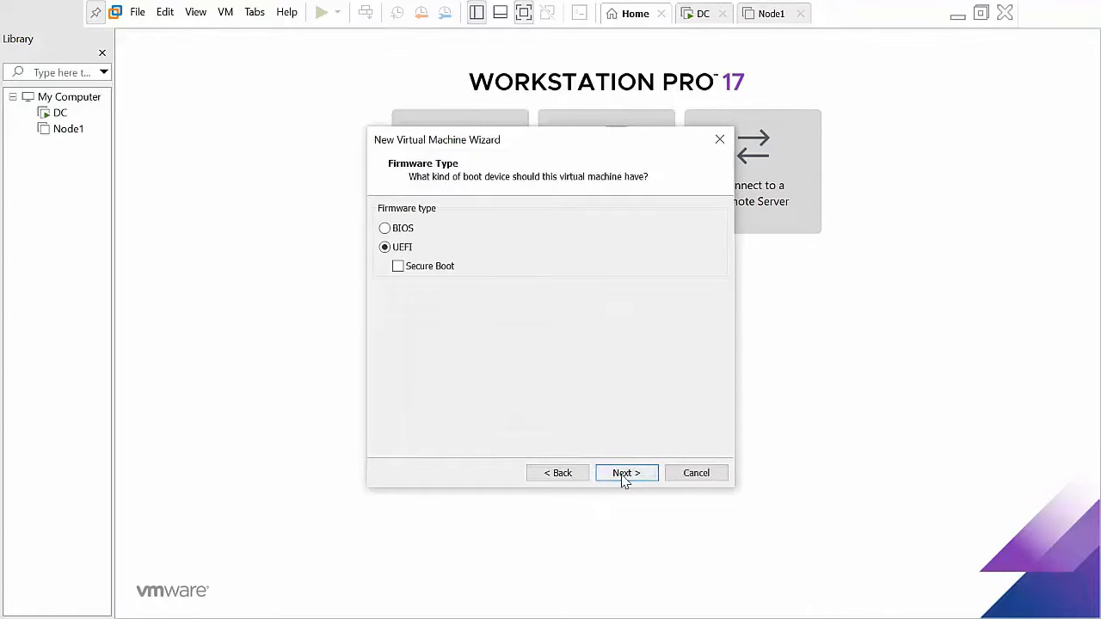
Step: Choose BIOS firmware, keep 2 processors, and set Node2's memory to 8 GB
left_click(395, 229)
left_click(631, 474)
left_click(633, 476)
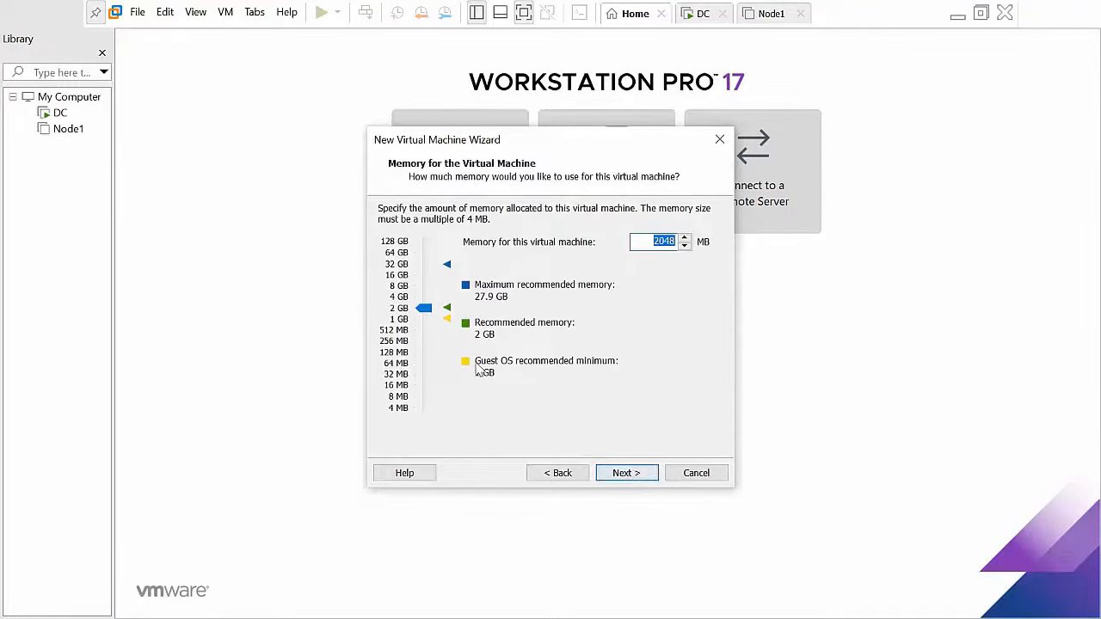
left_click_drag(424, 309, 423, 293)
scroll(428, 289, "up", 1)
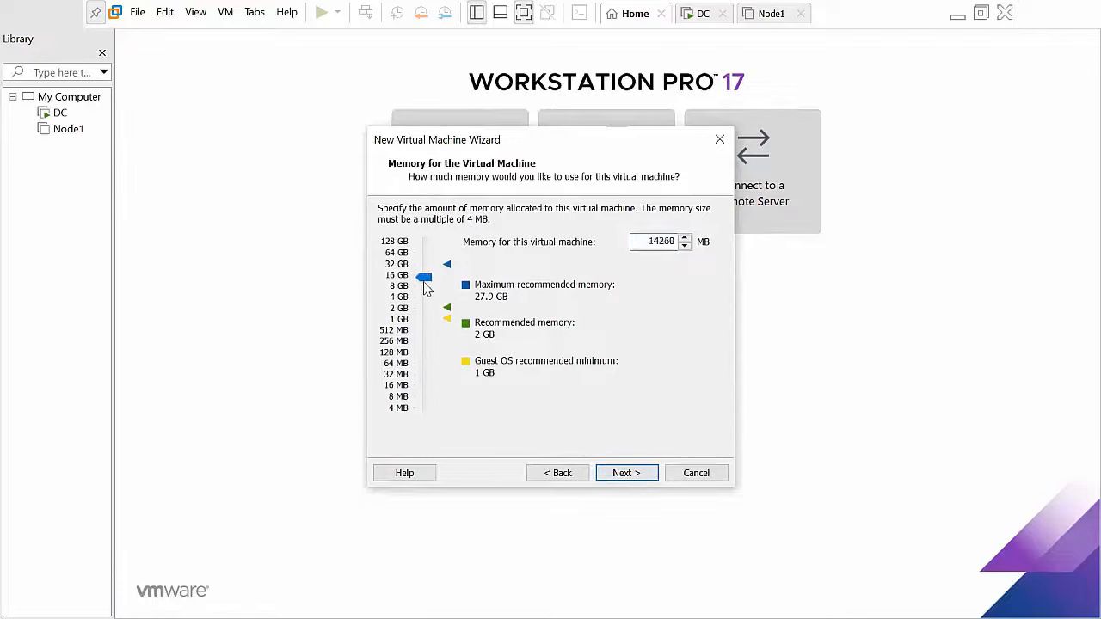
scroll(428, 289, "down", 1)
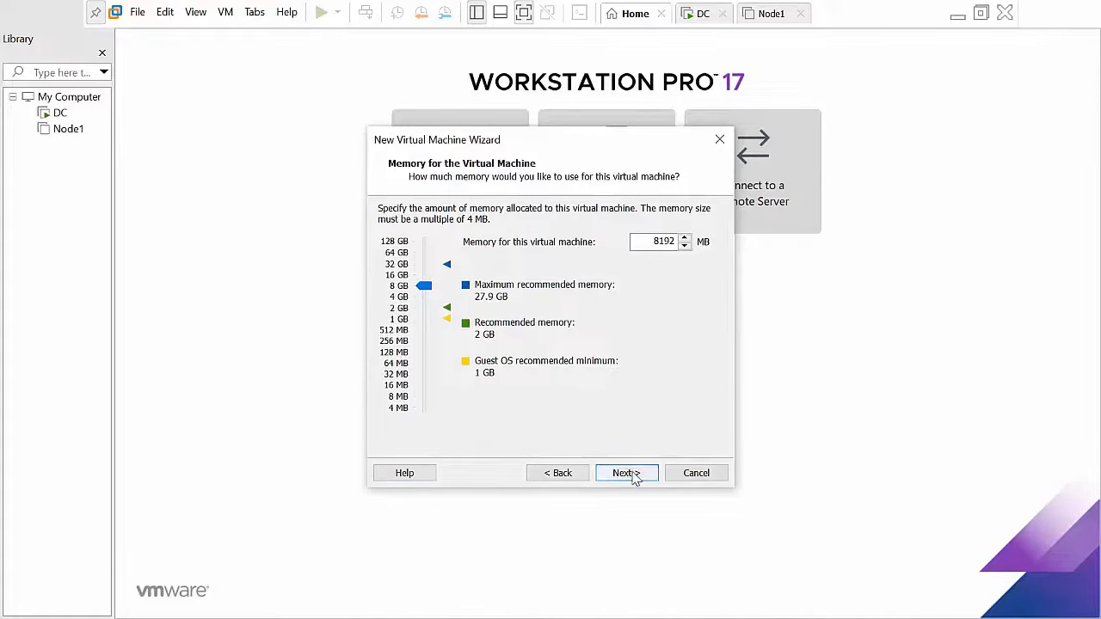
Step: Use bridged networking, keep default controller, NVMe and 60 GB disk, and create Node2
left_click(633, 475)
left_click(633, 475)
left_click(556, 475)
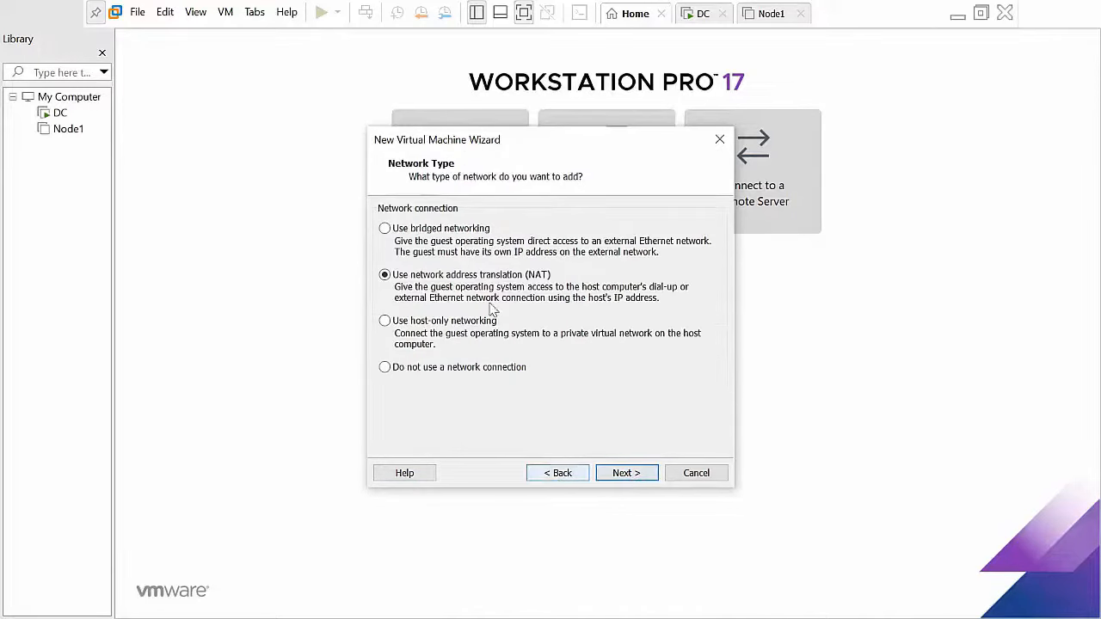
left_click(627, 471)
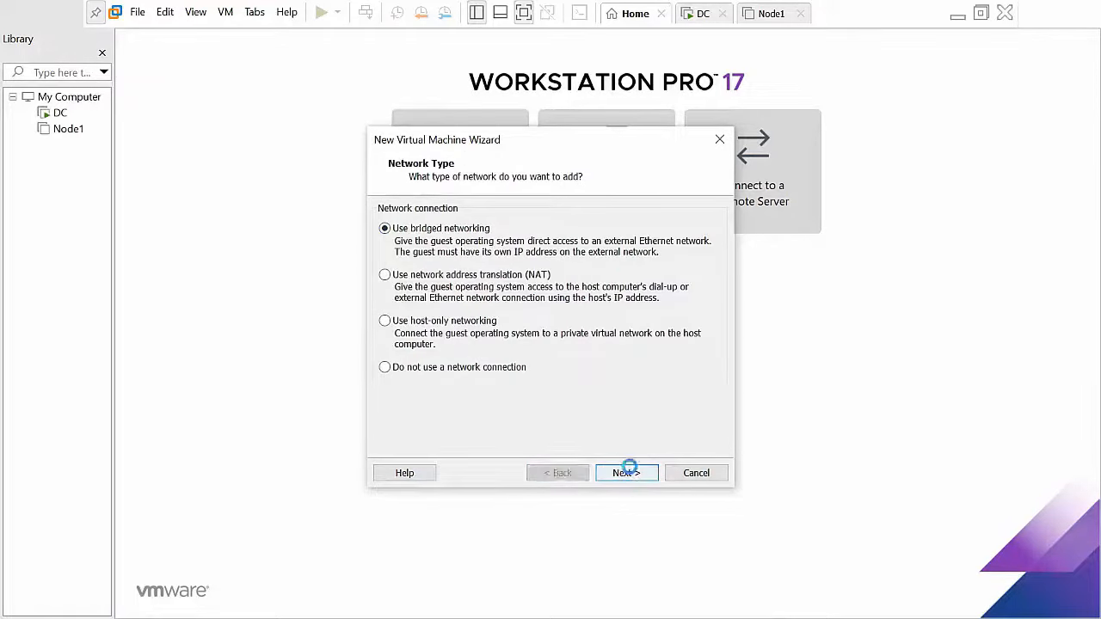
left_click(630, 474)
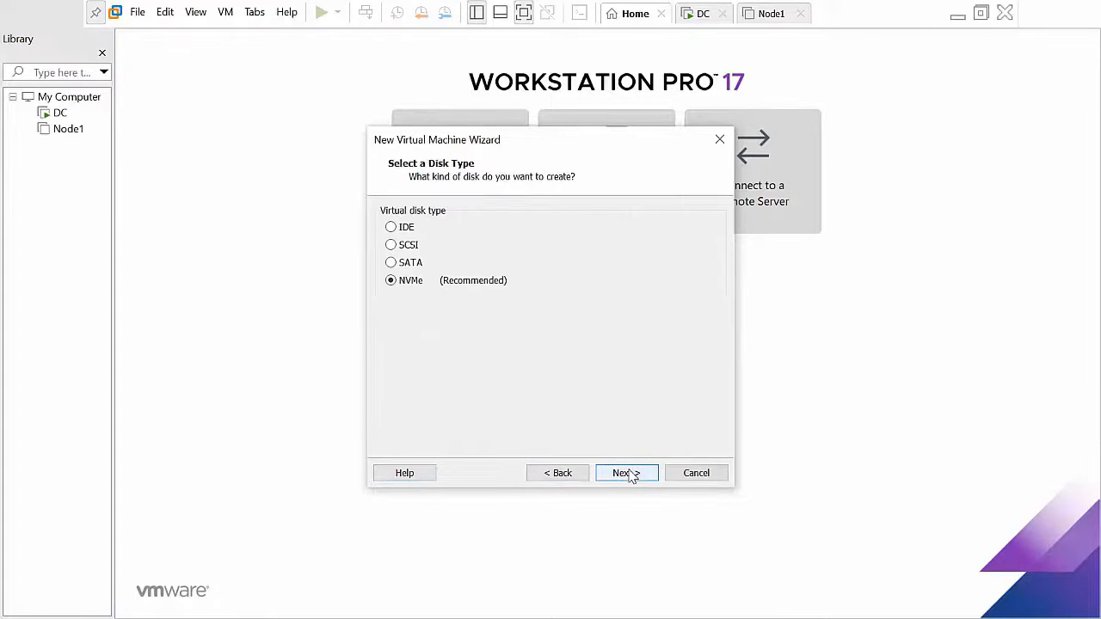
left_click(629, 473)
left_click(628, 473)
left_click(629, 473)
left_click(631, 474)
left_click(628, 474)
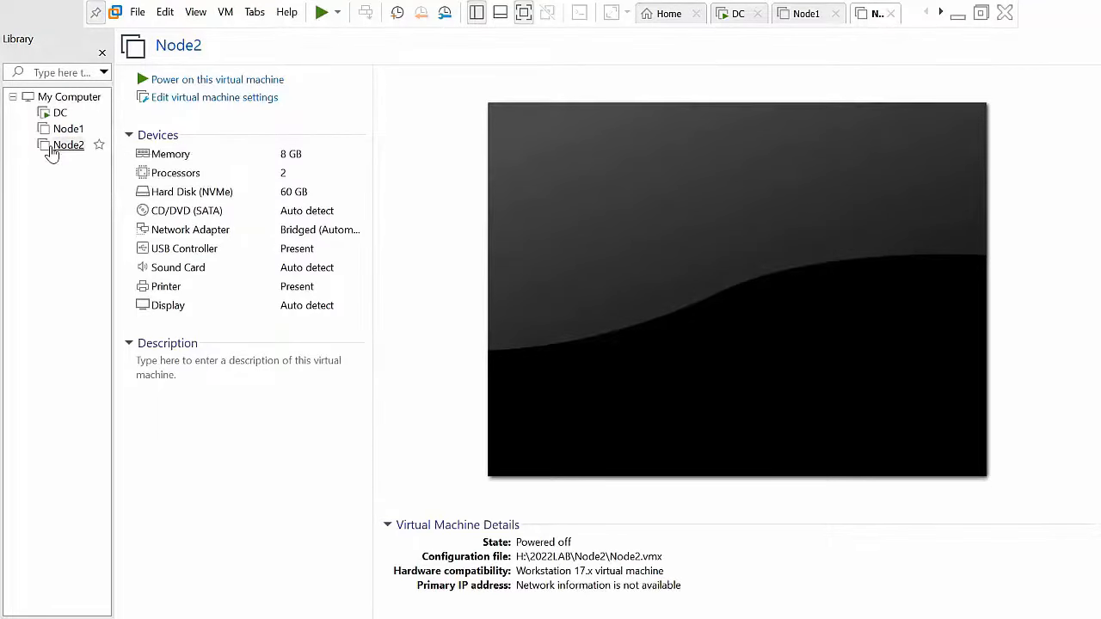
Step: Attach the Windows Server 2022 ISO from Desktop\Files to Node1's CD/DVD (SATA) drive
left_click(63, 133)
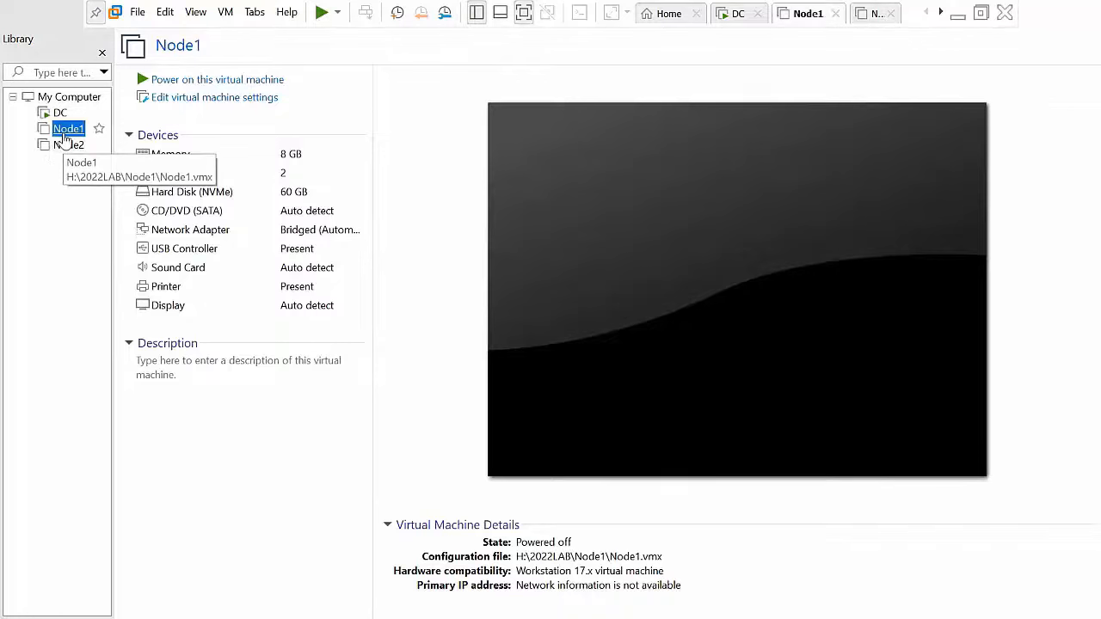
left_click(211, 100)
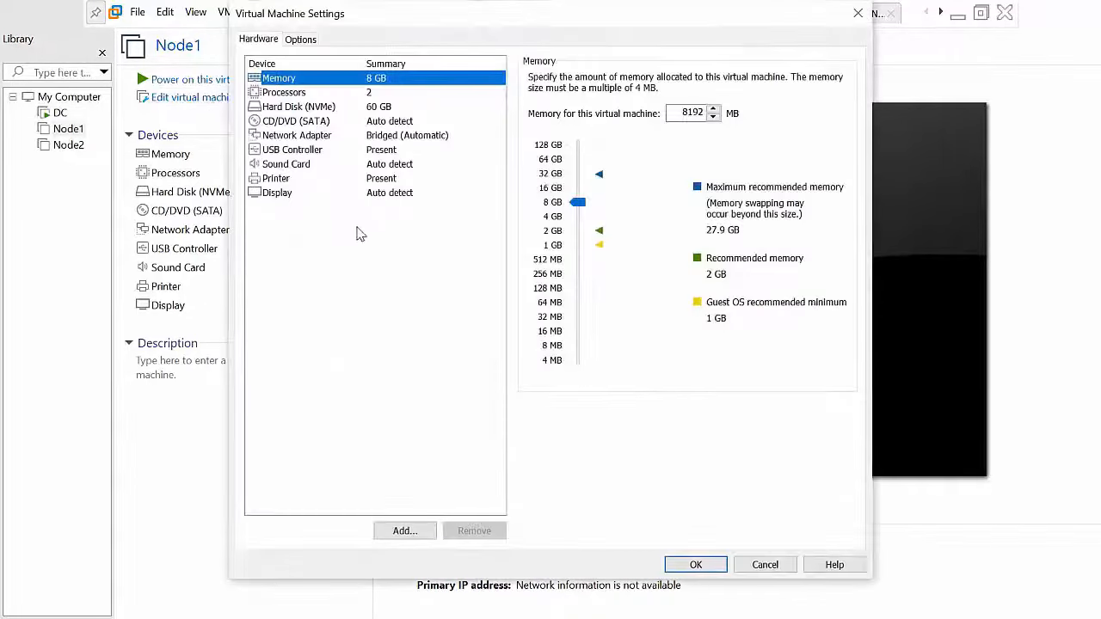
left_click(324, 121)
left_click(575, 180)
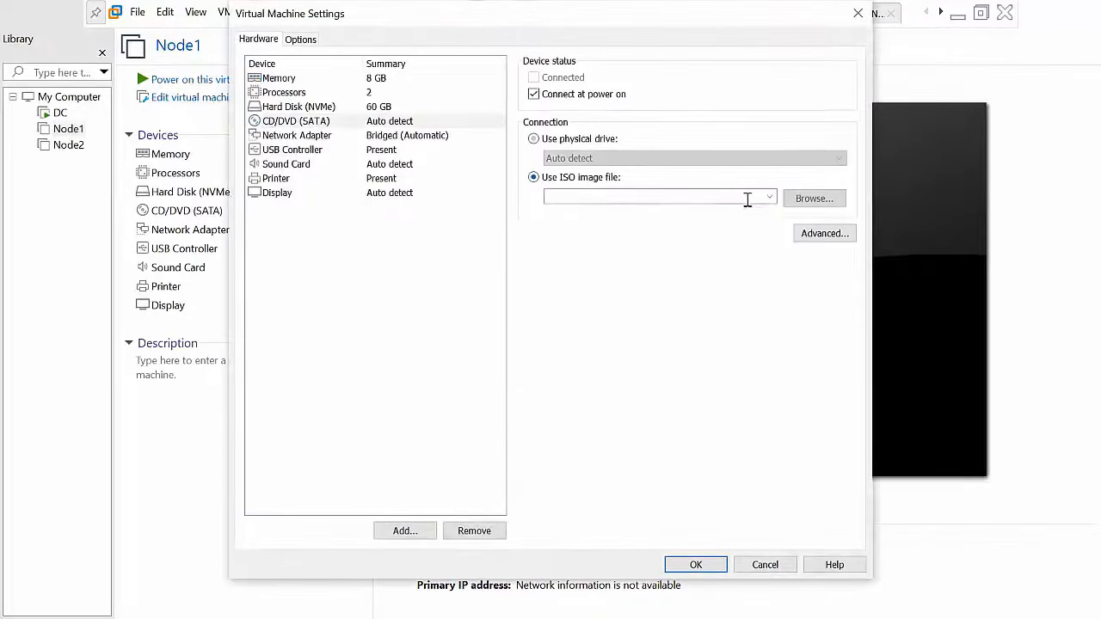
left_click(799, 199)
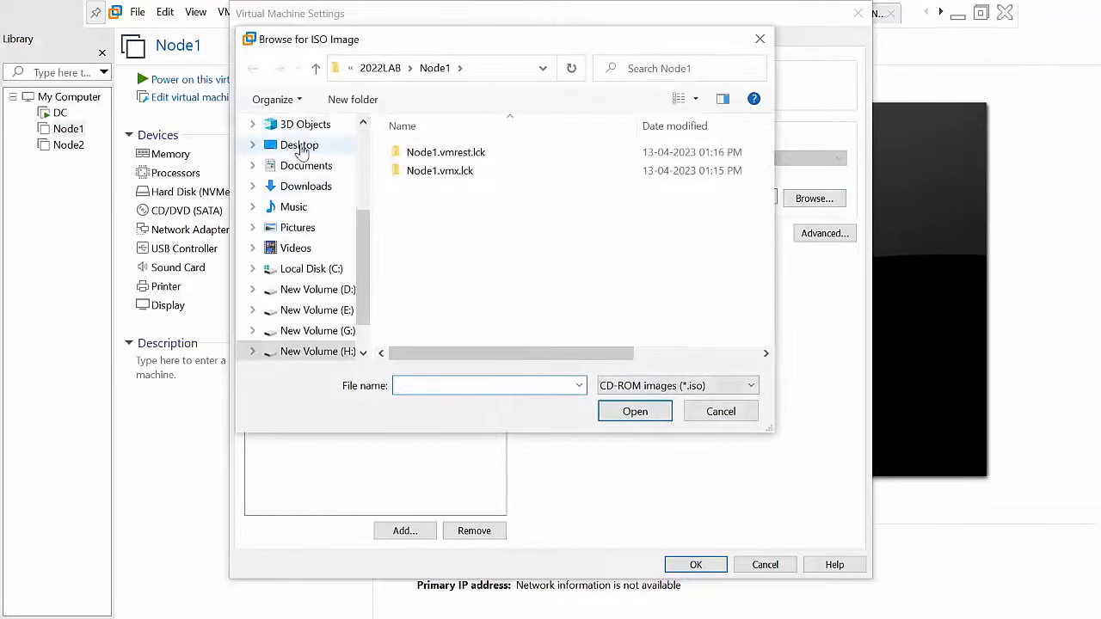
left_click(299, 144)
double_click(516, 182)
double_click(490, 193)
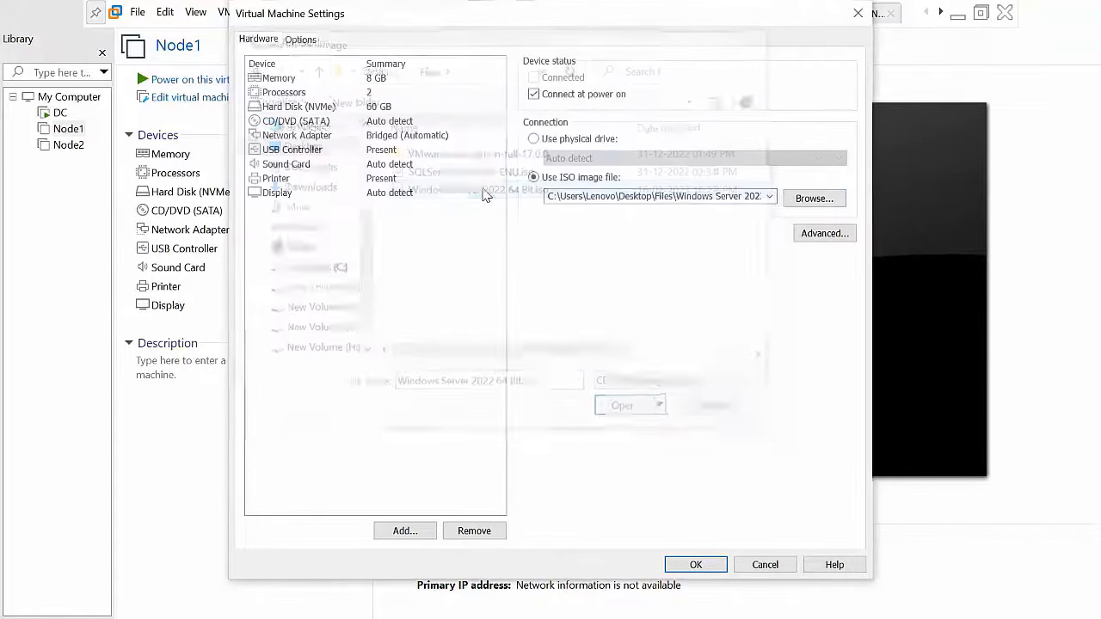
left_click(693, 566)
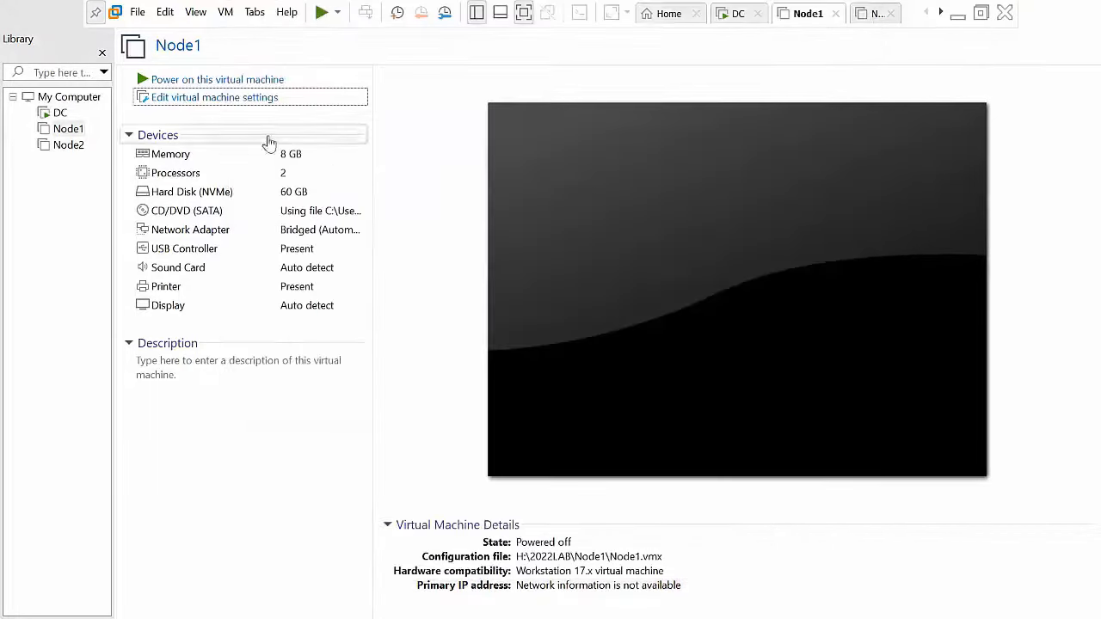
Step: Power on Node1, then bring up Node2's virtual machine settings
left_click(207, 79)
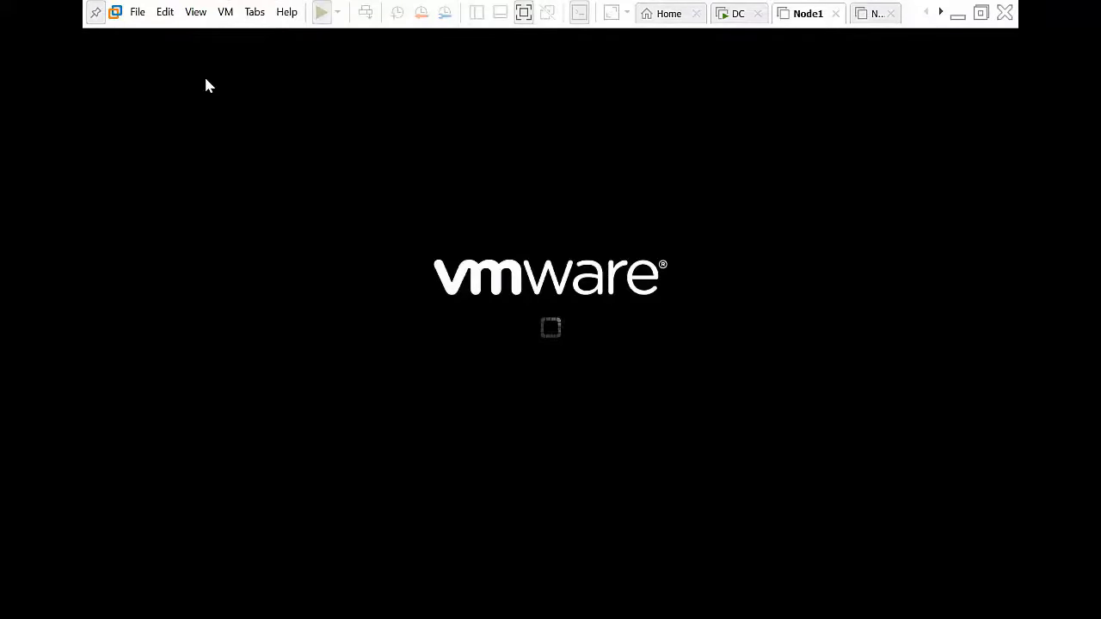
left_click(668, 12)
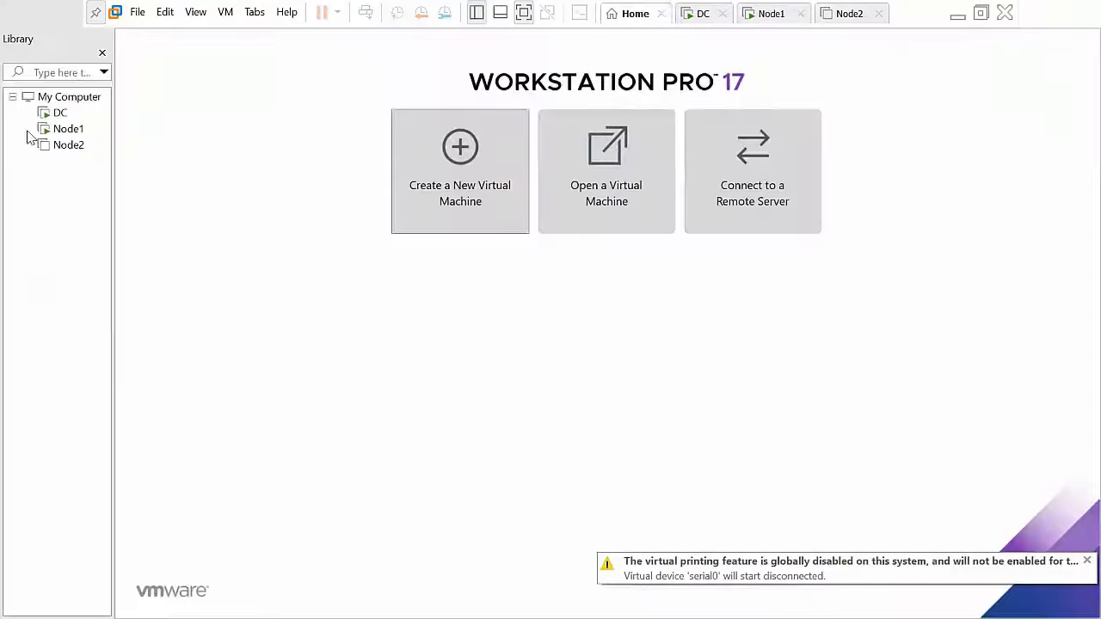
left_click(62, 145)
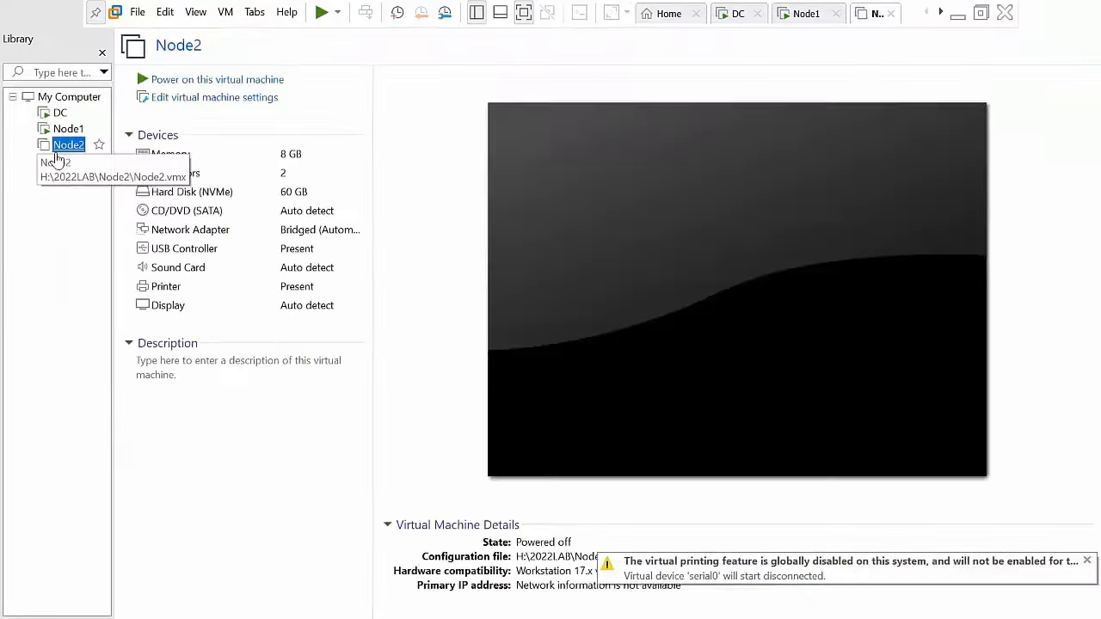
left_click(193, 97)
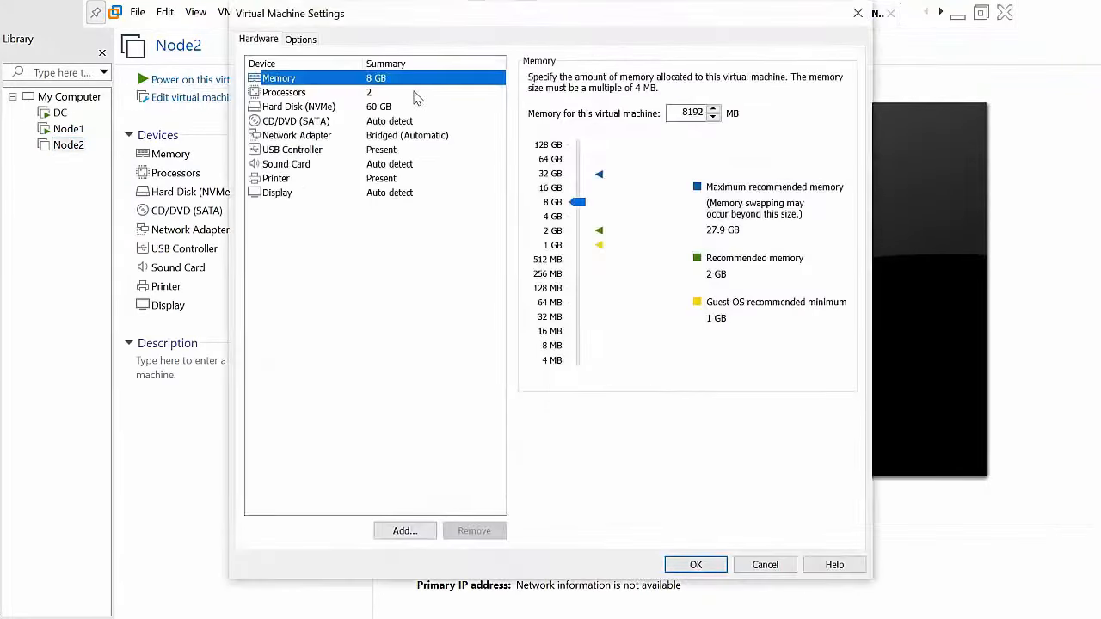
Step: Point Node2's CD/DVD drive at the Windows Server 2022 ISO in Desktop\Files, power Node2 on, and return to Node1
left_click(315, 121)
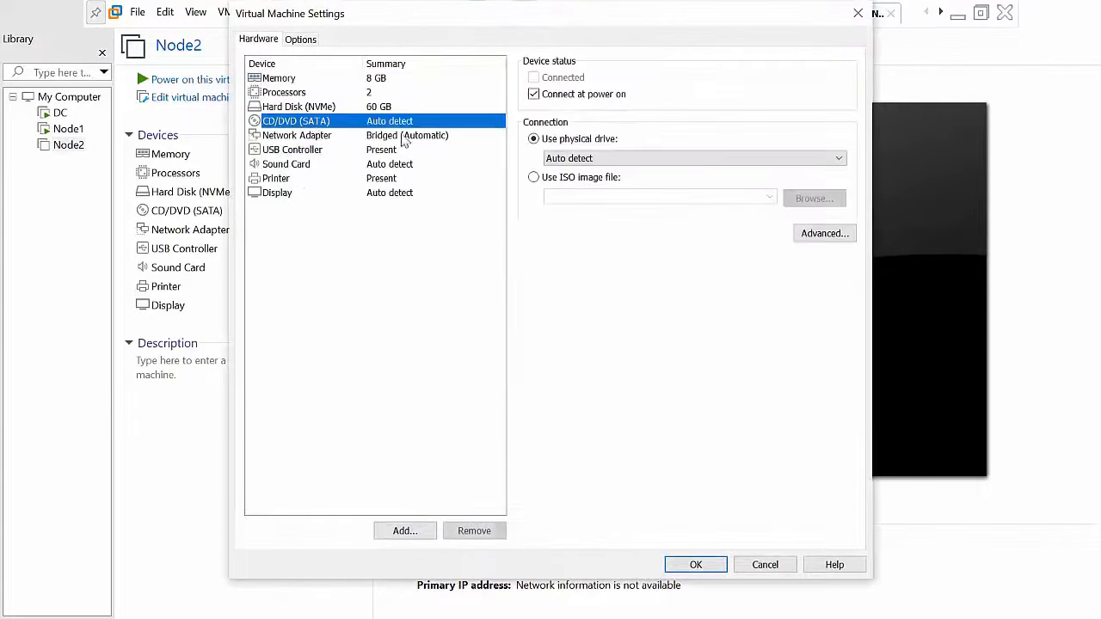
left_click(562, 178)
left_click(812, 199)
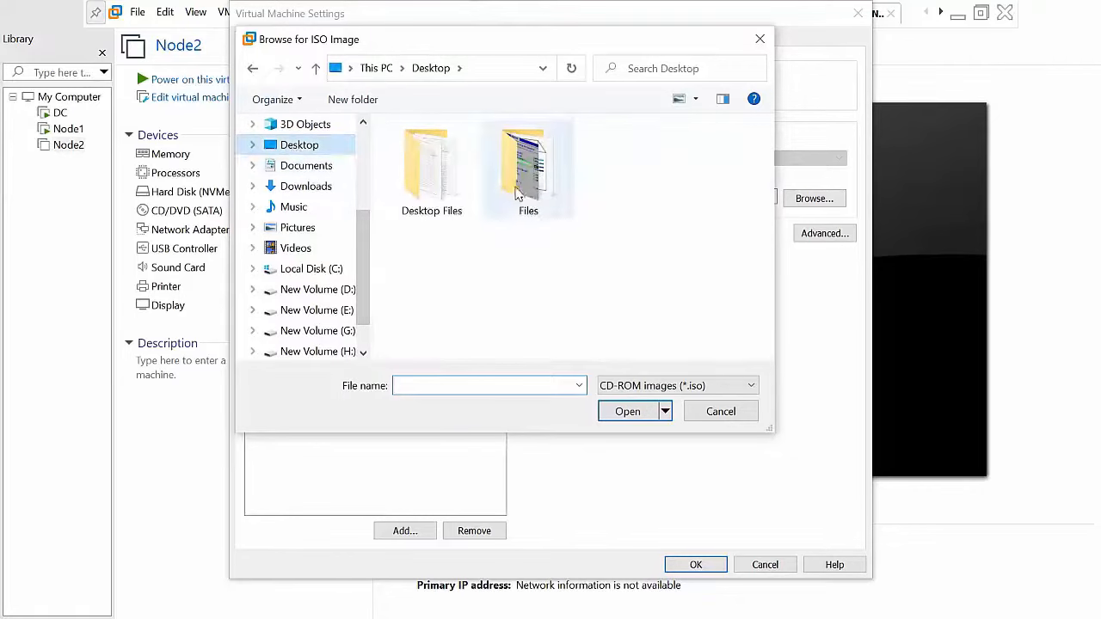
double_click(526, 164)
left_click(482, 189)
double_click(512, 194)
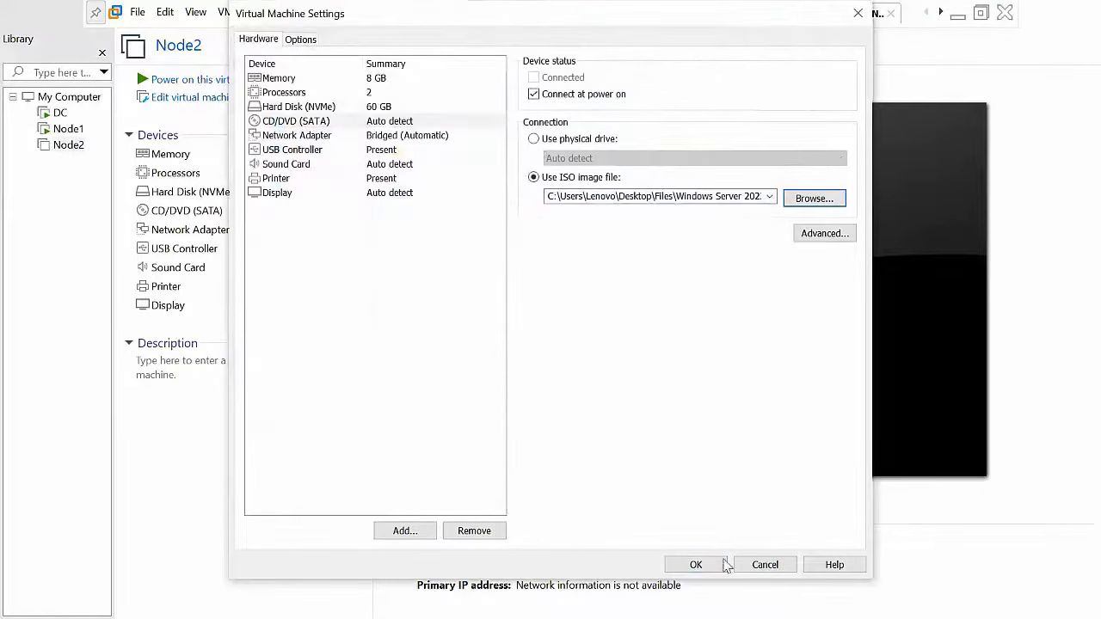
left_click(697, 564)
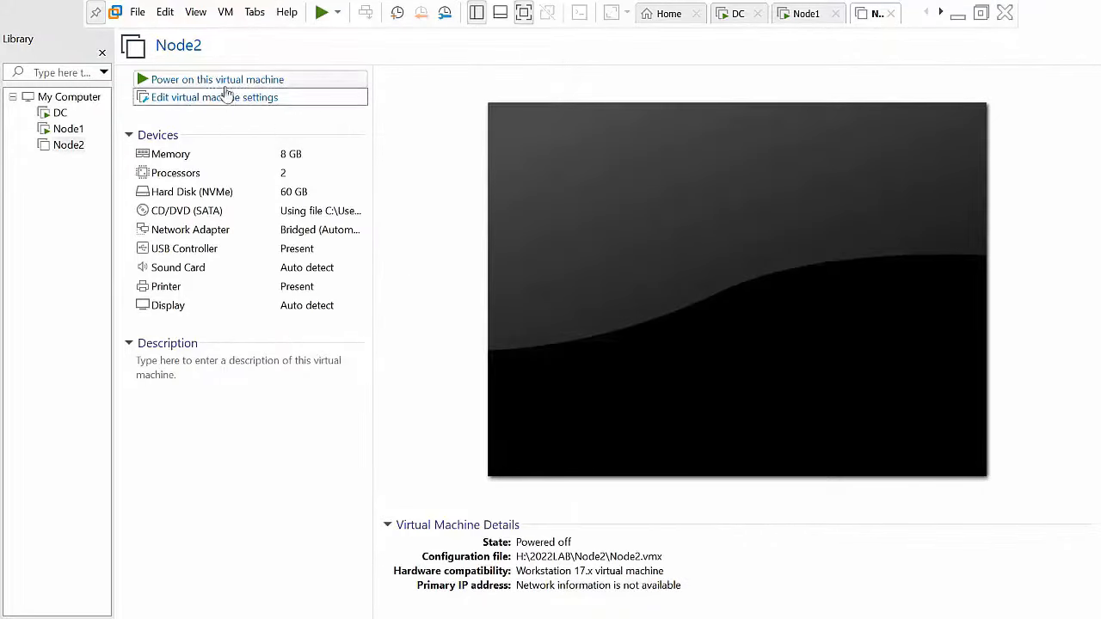
left_click(218, 79)
left_click(813, 13)
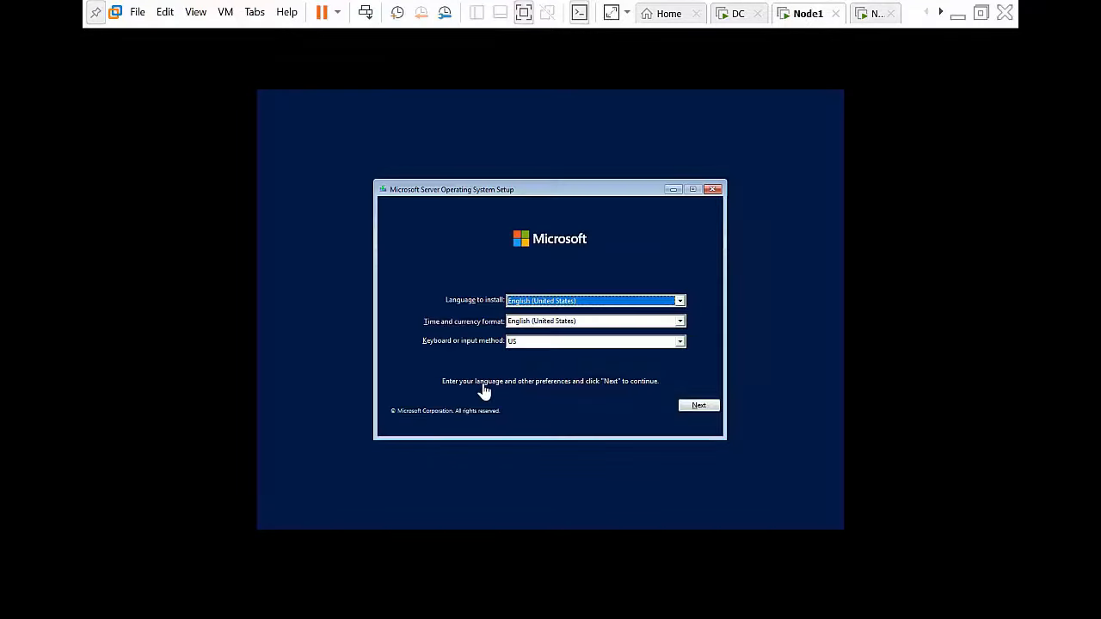
Step: Accept default language settings and click Install now on Node1 and Node2, leaving full screen, then return to Node1
left_click(699, 407)
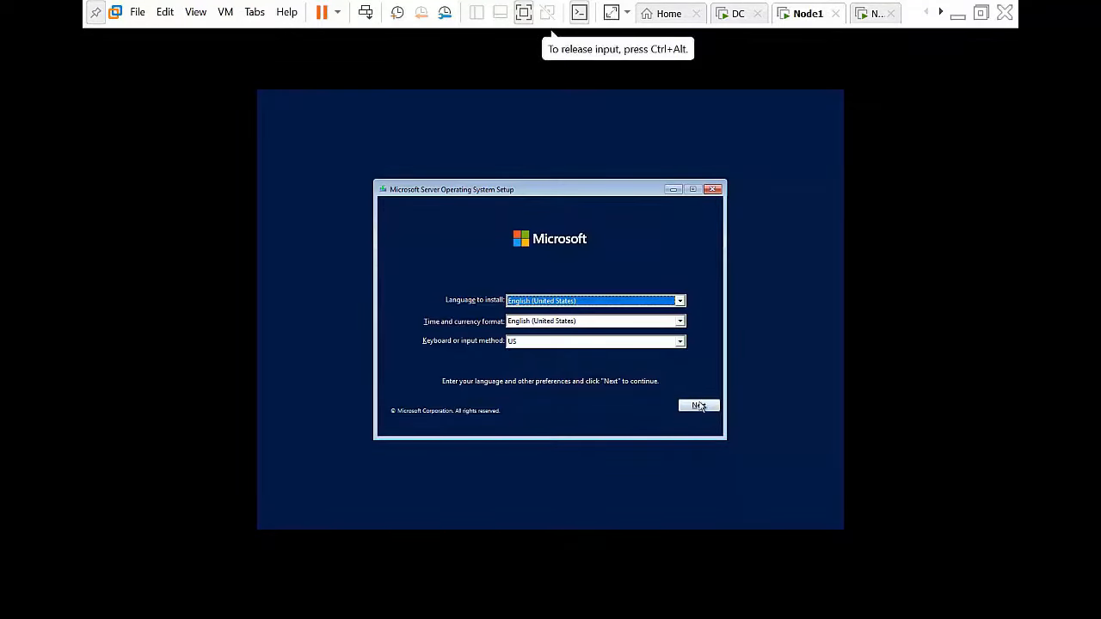
left_click(554, 319)
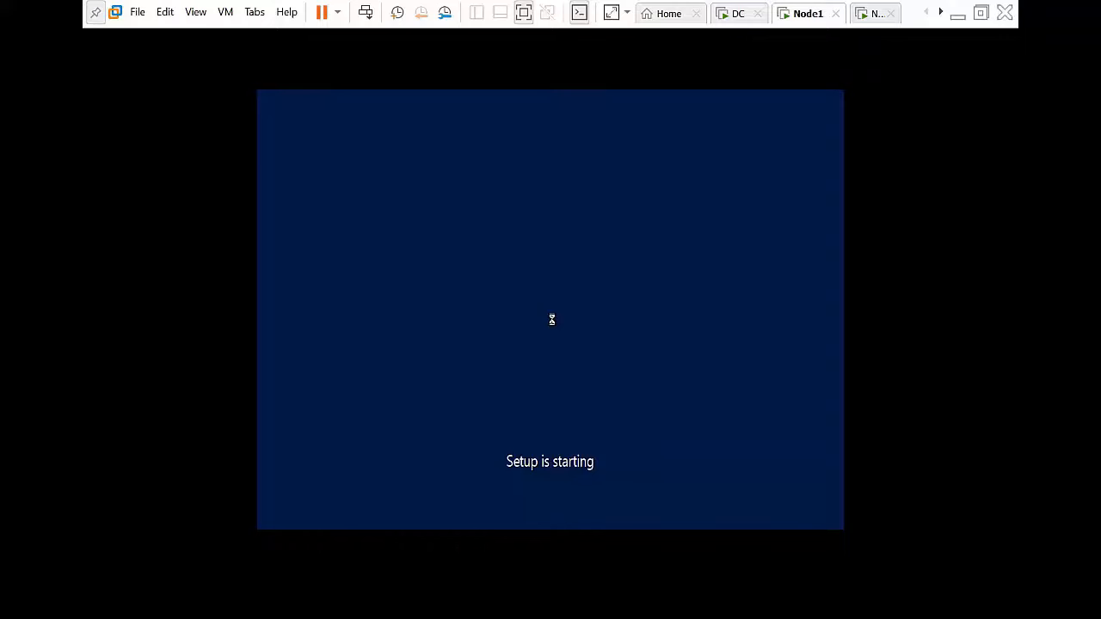
left_click(865, 13)
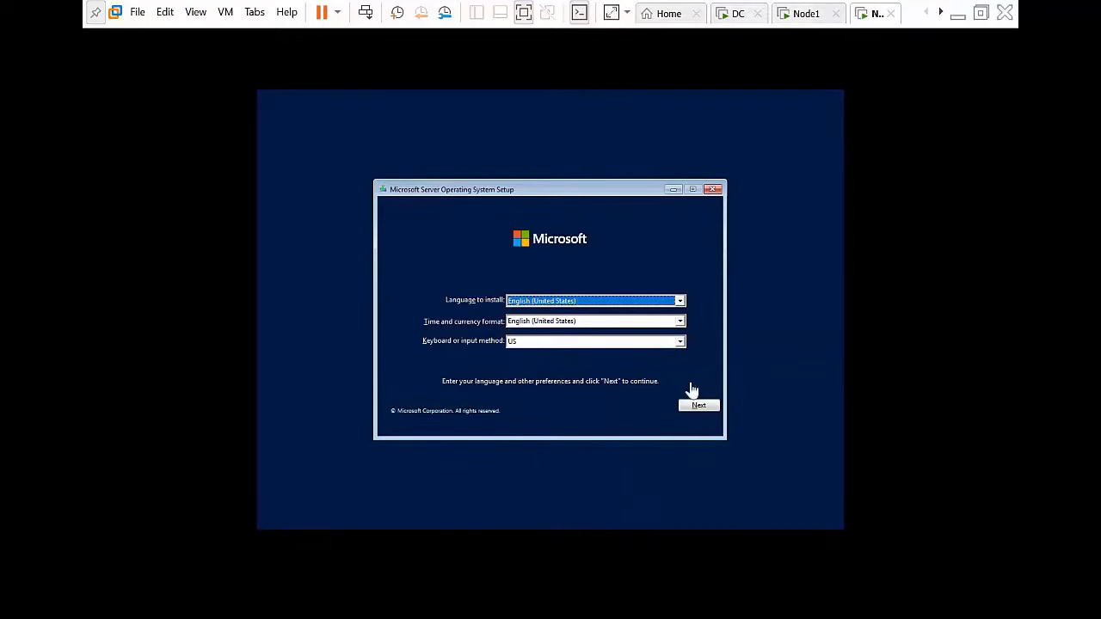
left_click(699, 404)
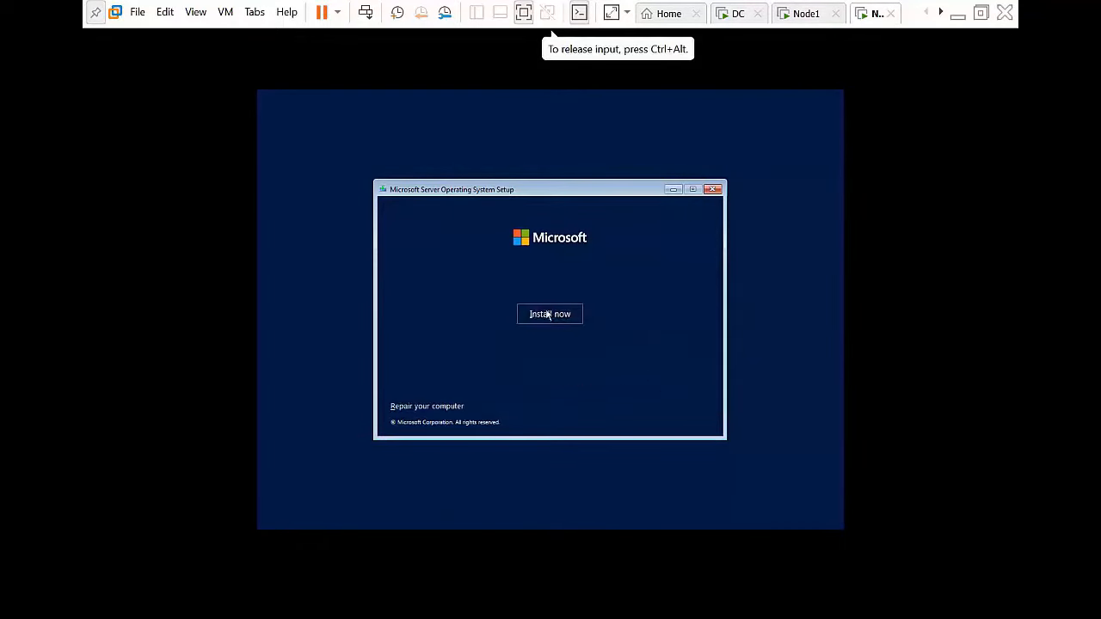
left_click(981, 14)
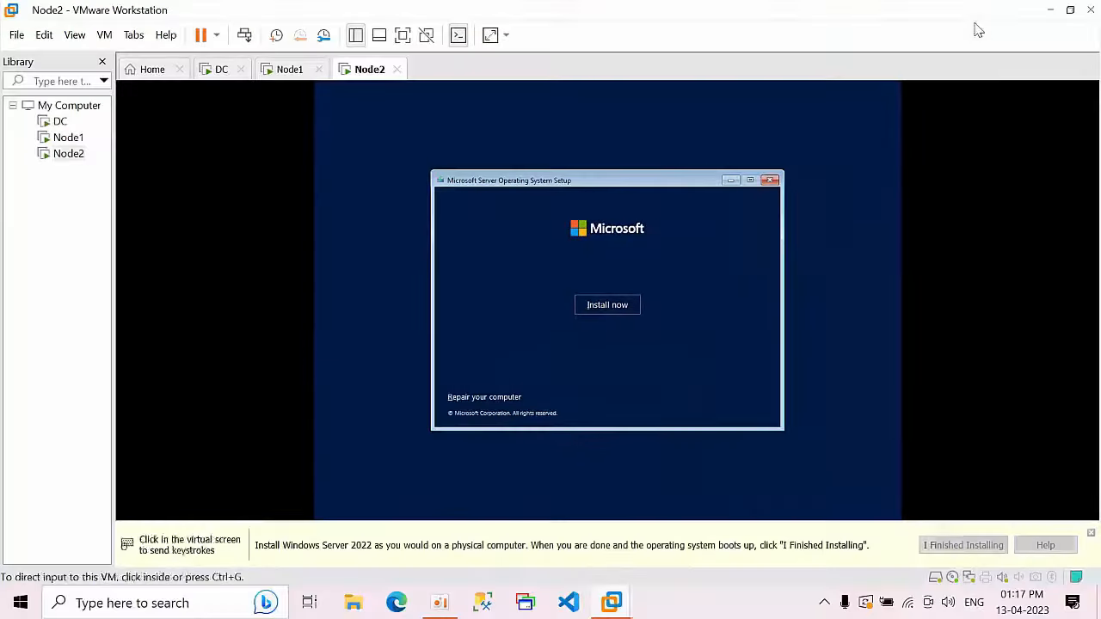
left_click(615, 308)
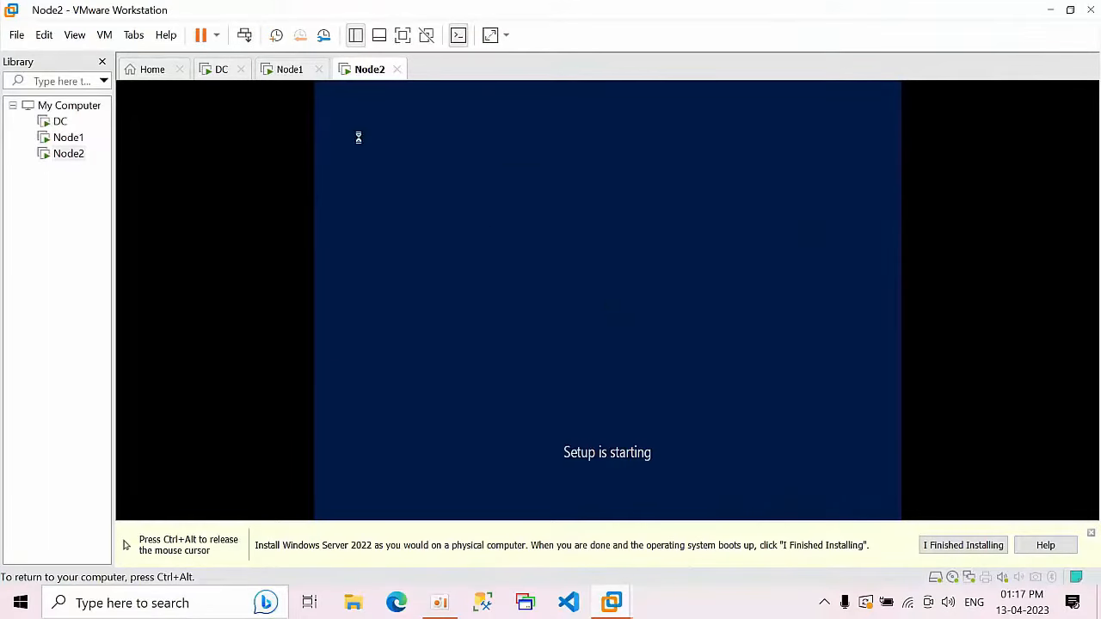
key("ctrl+alt")
left_click(287, 75)
Step: Install Datacenter Evaluation (Desktop Experience) on Node1 as a custom install onto a new Partition 2 of Drive 0
left_click(536, 267)
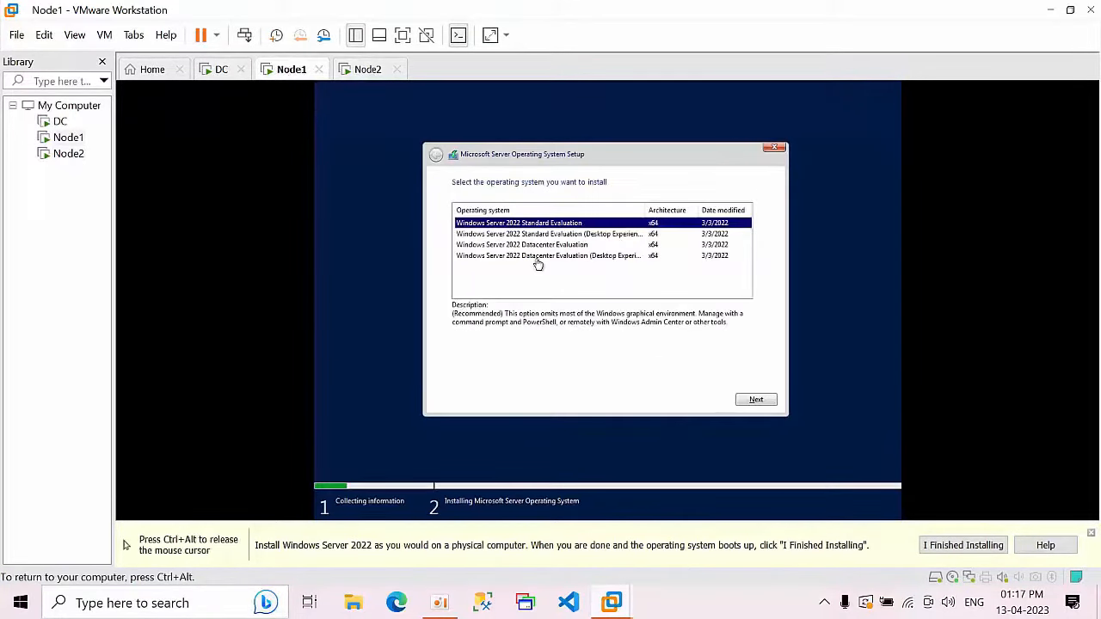
left_click(545, 257)
left_click(750, 400)
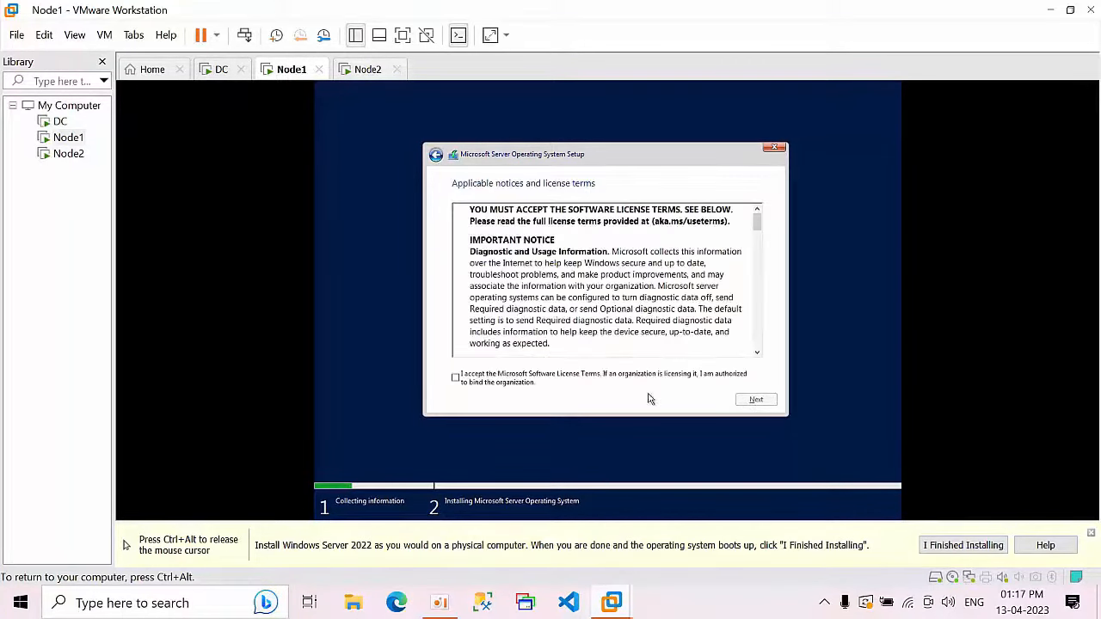
left_click(602, 381)
left_click(755, 400)
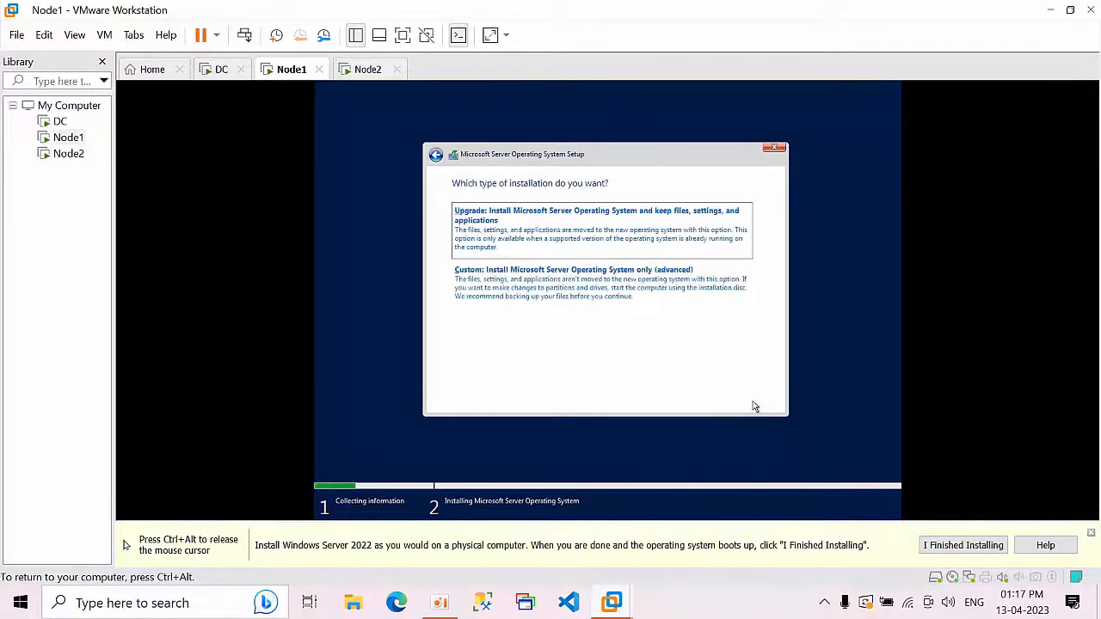
left_click(635, 303)
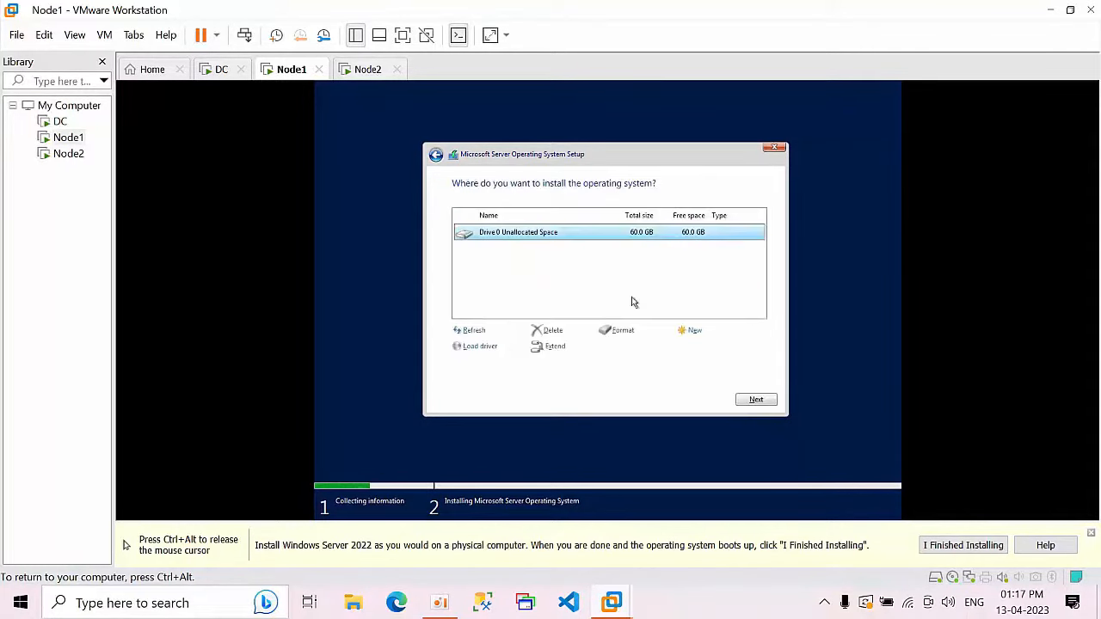
left_click(692, 331)
left_click(710, 347)
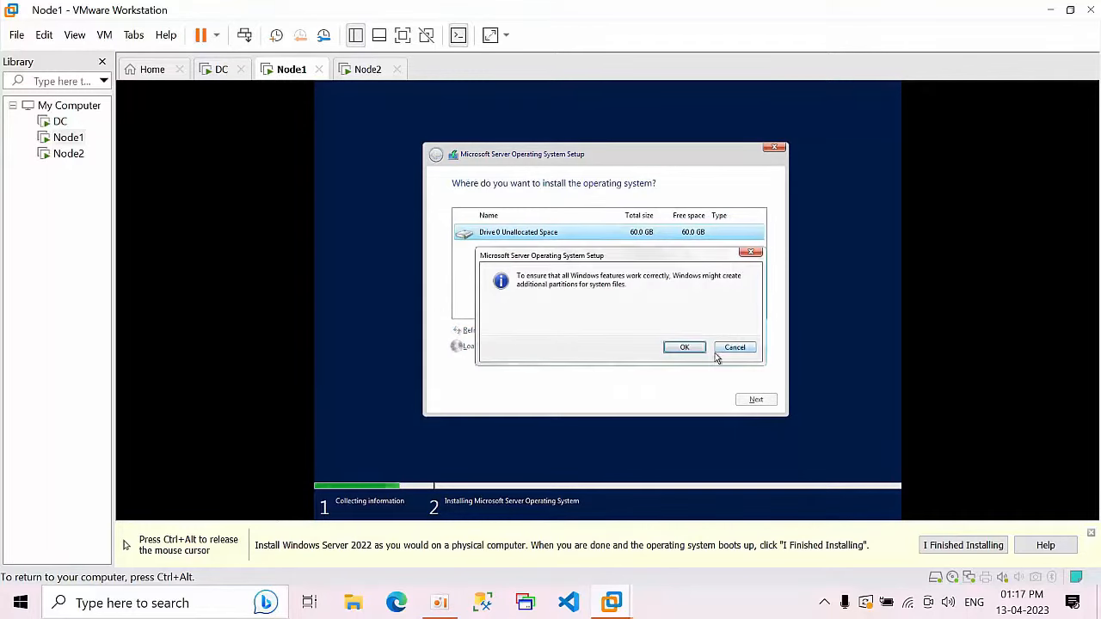
left_click(688, 347)
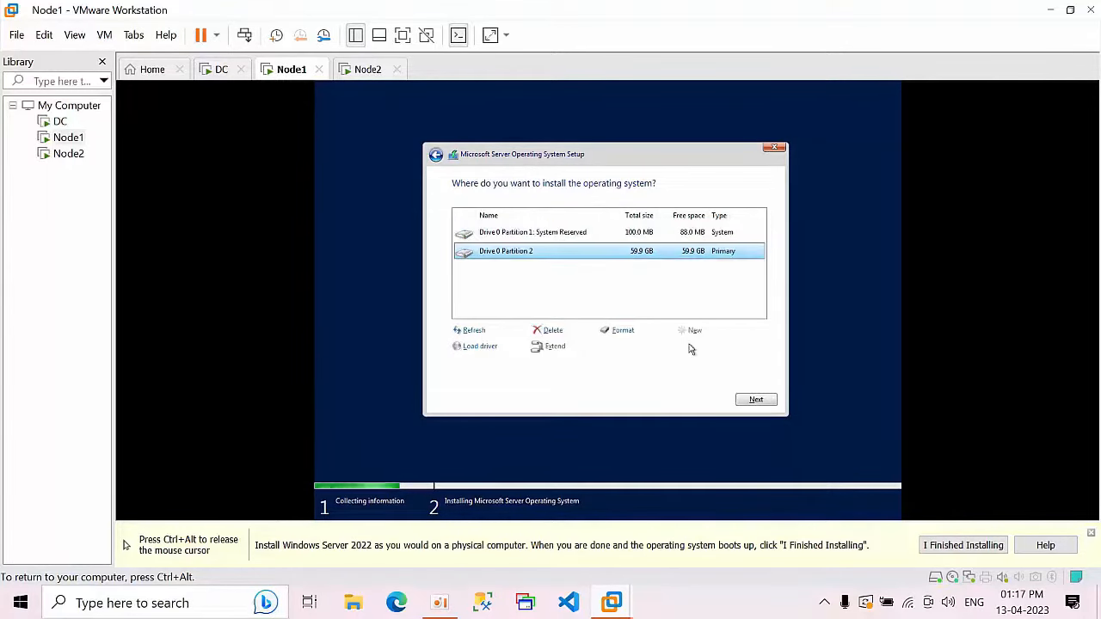
left_click(752, 400)
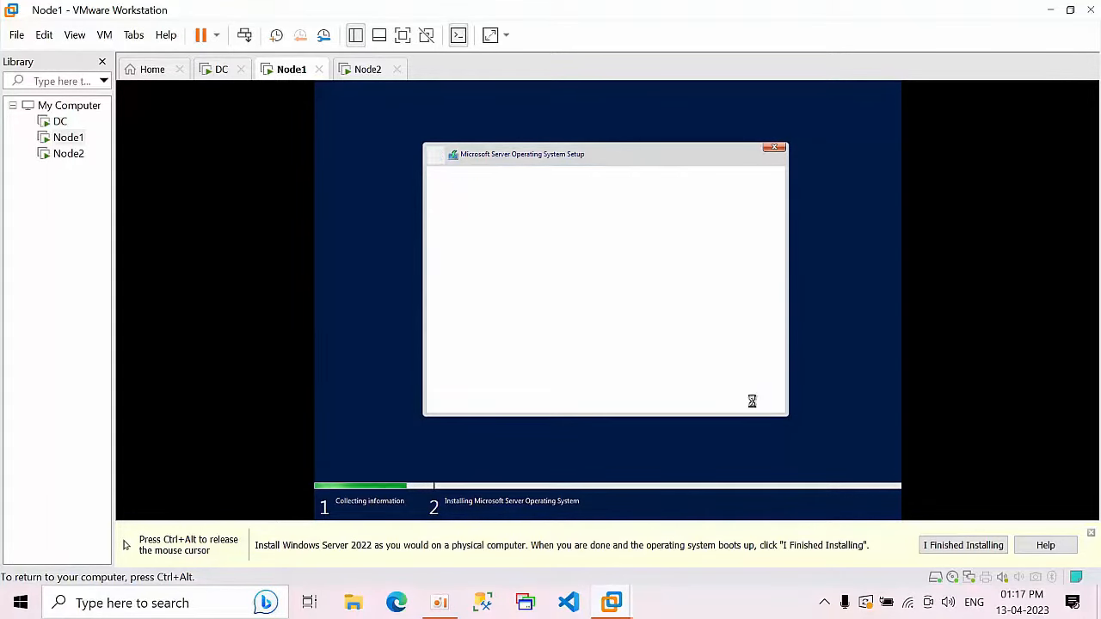
Step: On Node2, choose Datacenter Evaluation (Desktop Experience), accept the license, partition the drive, and install onto Partition 2
key("ctrl+alt")
left_click(371, 74)
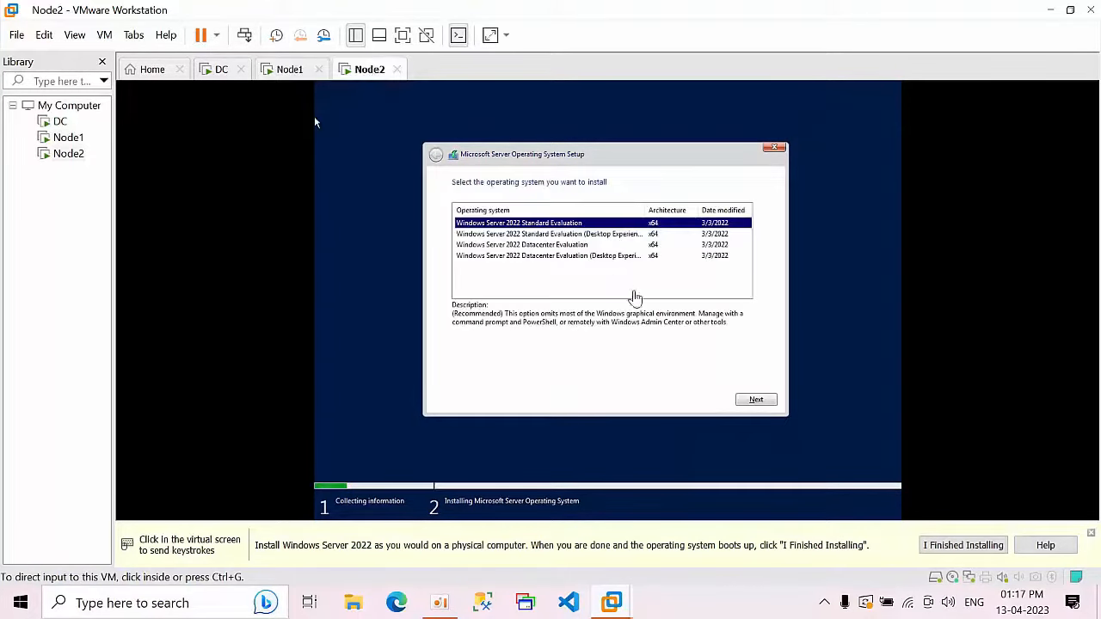
left_click(603, 262)
left_click(603, 262)
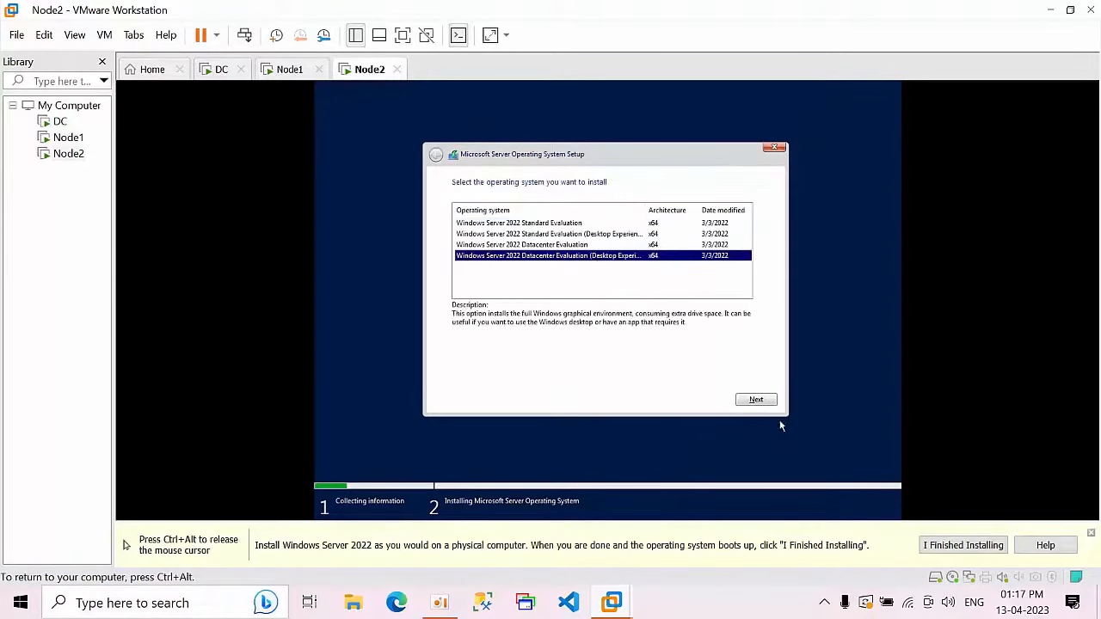
left_click(768, 400)
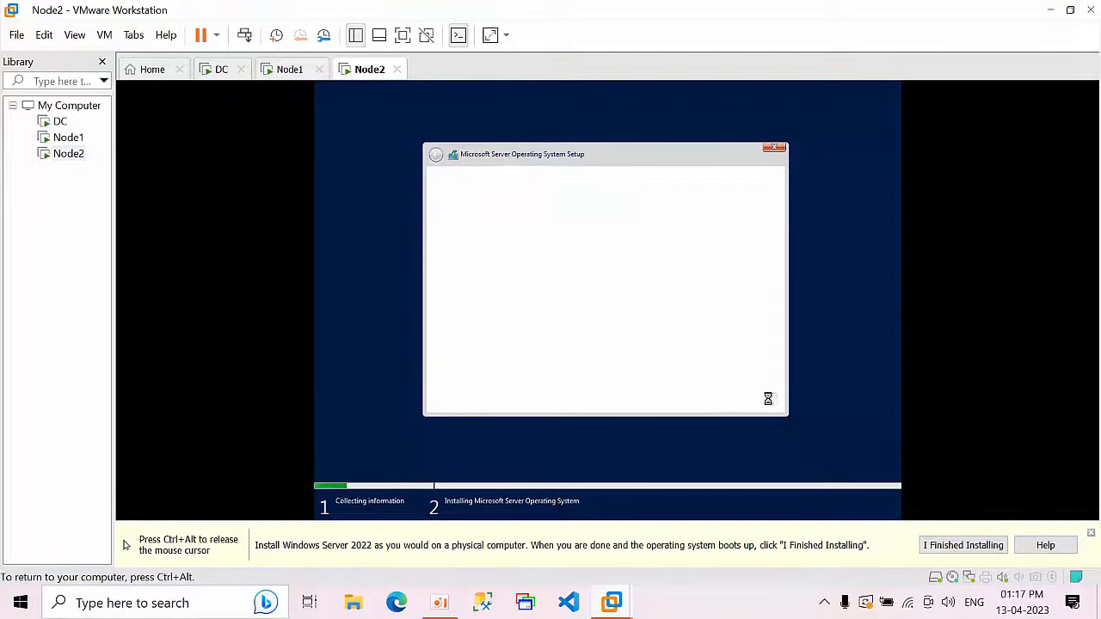
left_click(567, 380)
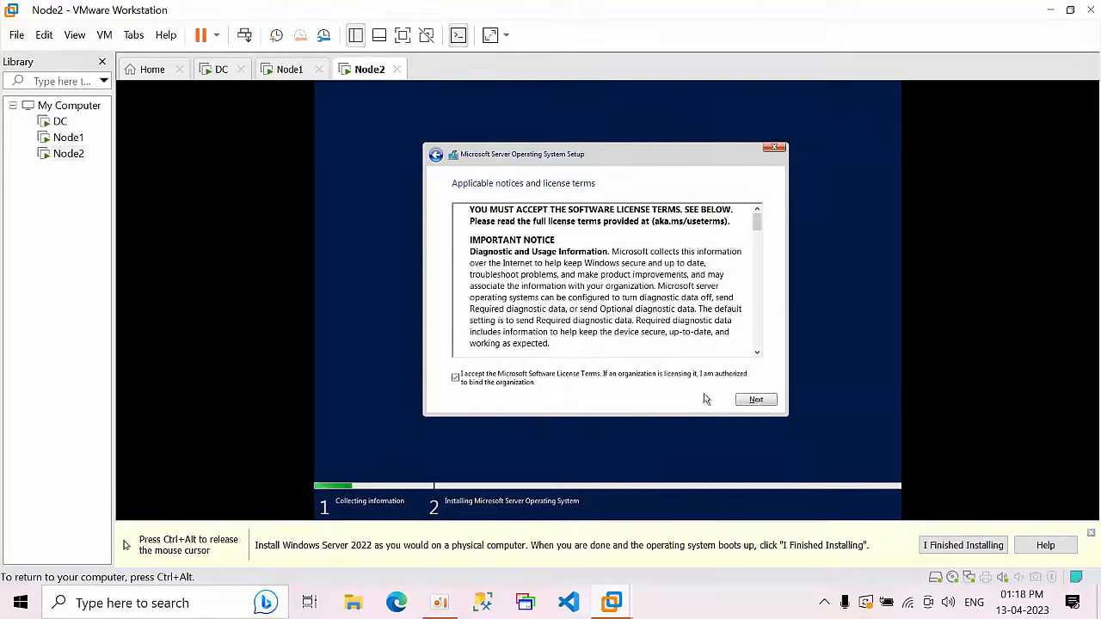
left_click(749, 403)
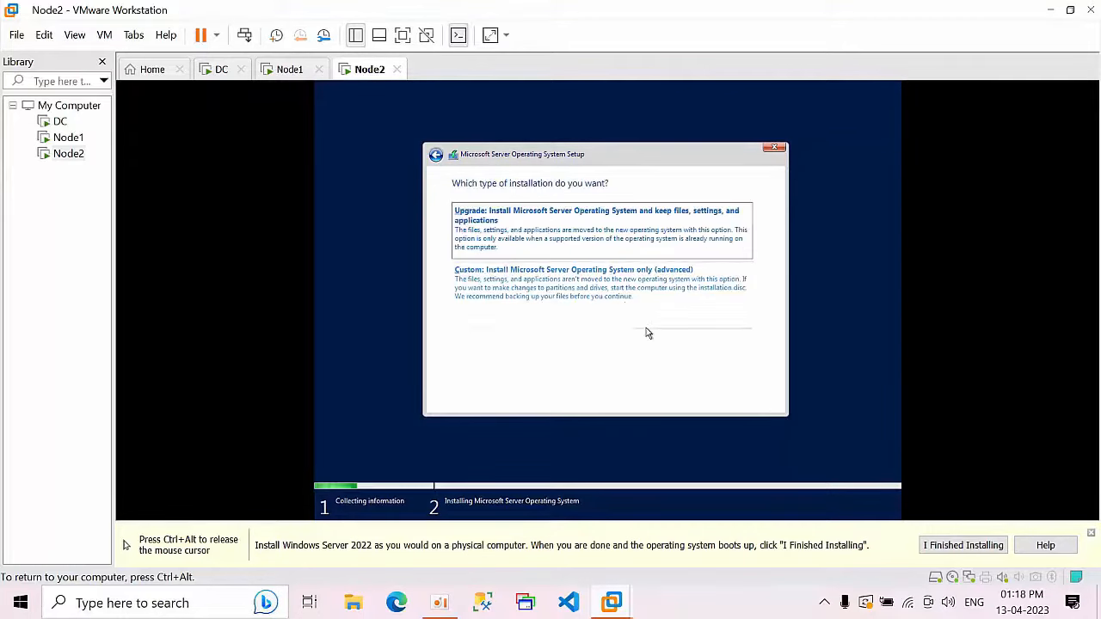
left_click(627, 298)
left_click(695, 335)
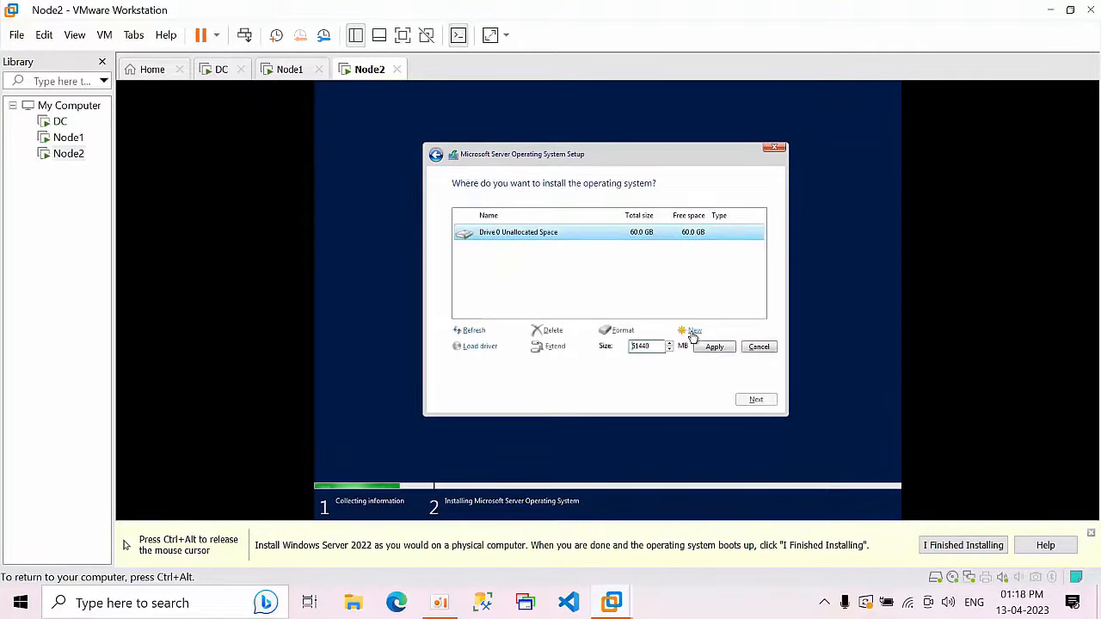
left_click(713, 347)
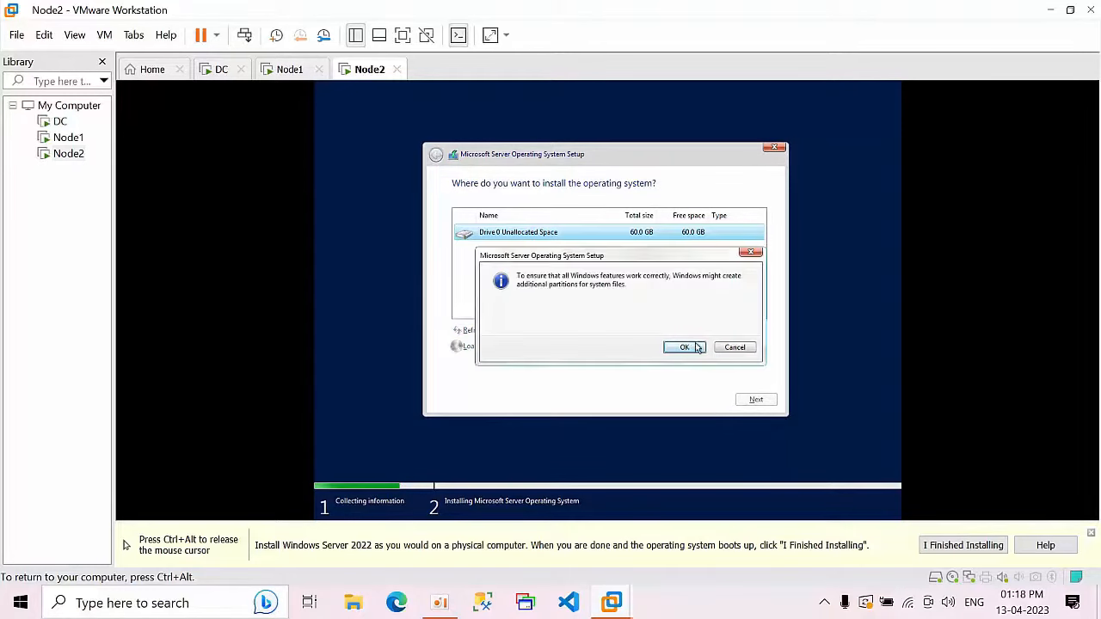
left_click(684, 349)
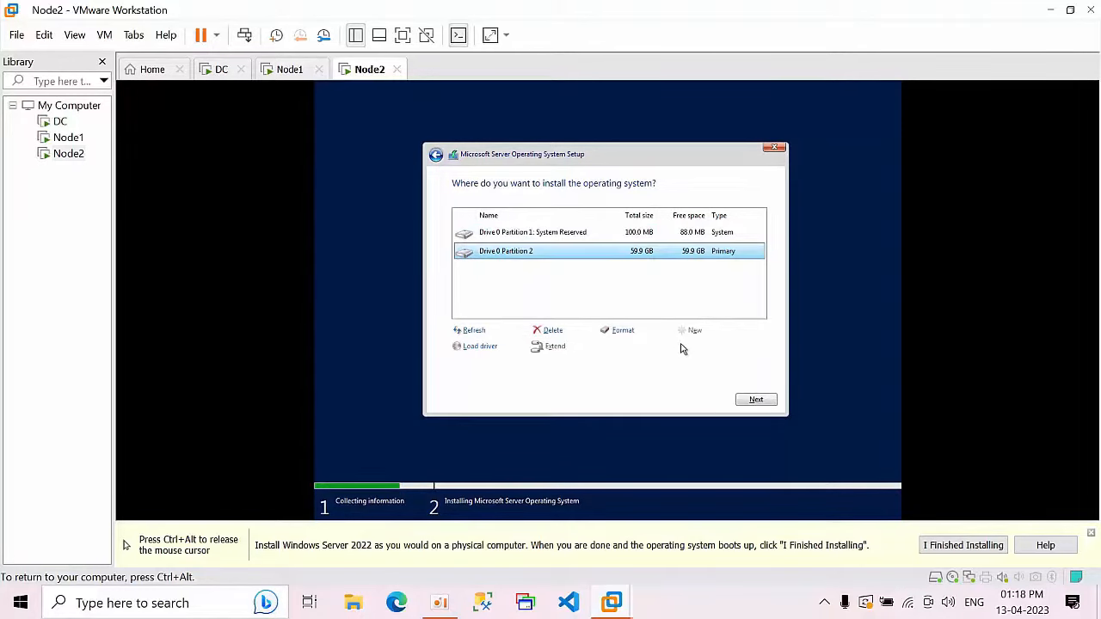
left_click(754, 399)
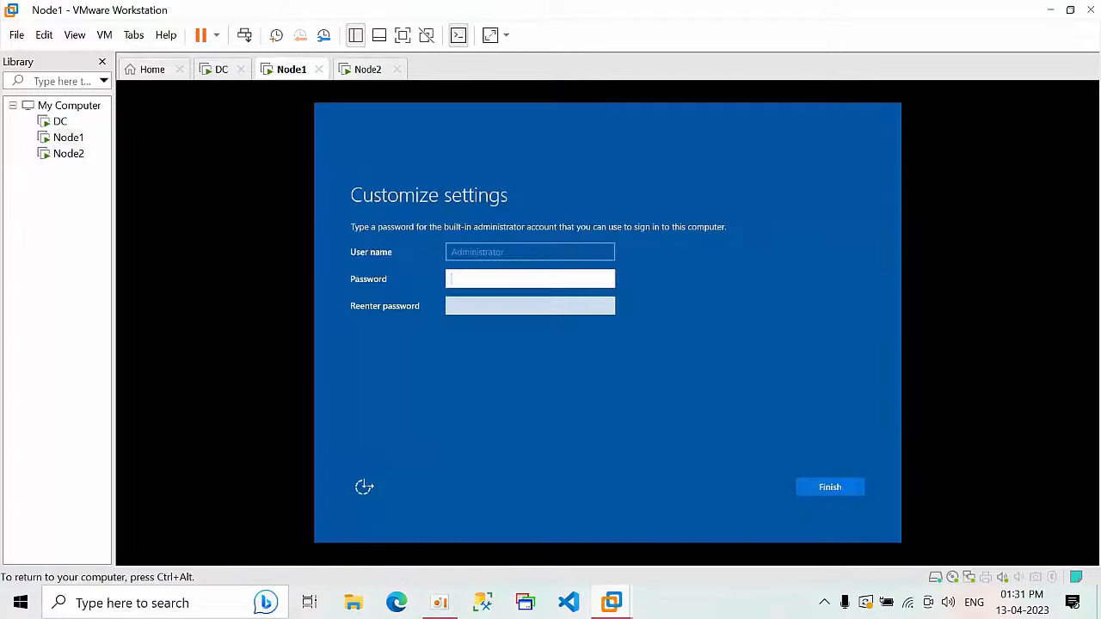
Step: Enter and confirm Node1's built-in administrator password and finish setup
key("ctrl+alt")
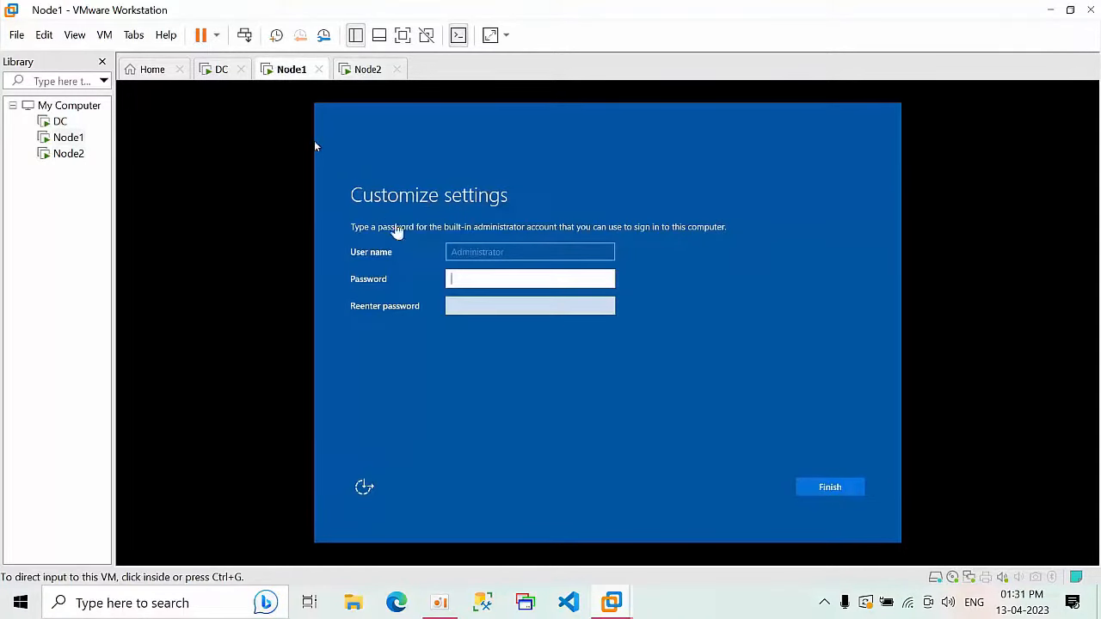
left_click(465, 283)
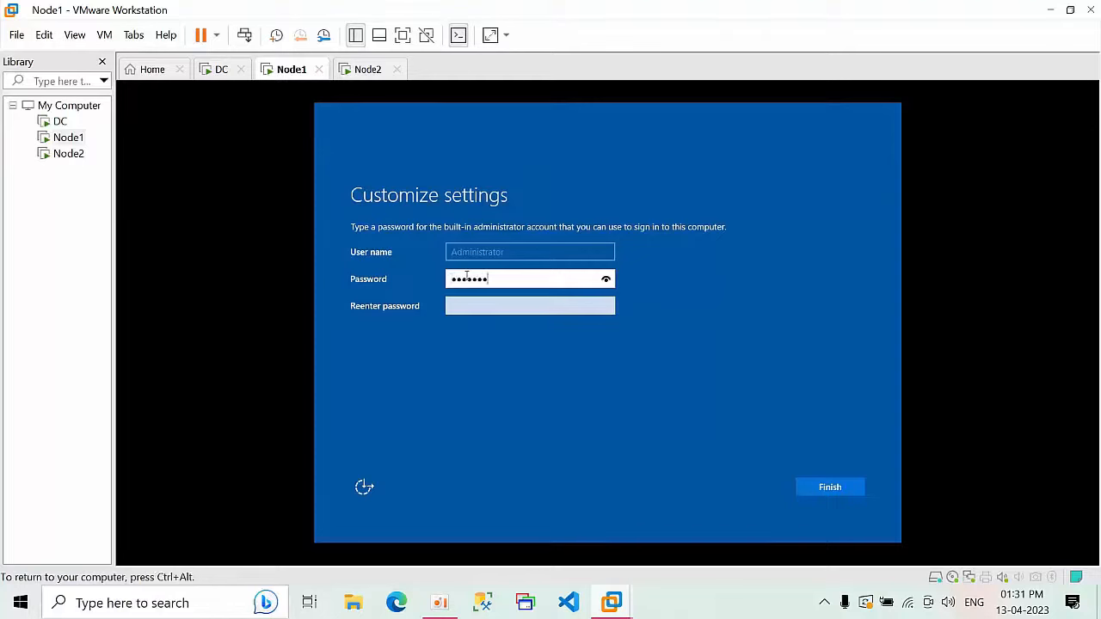
key("Tab")
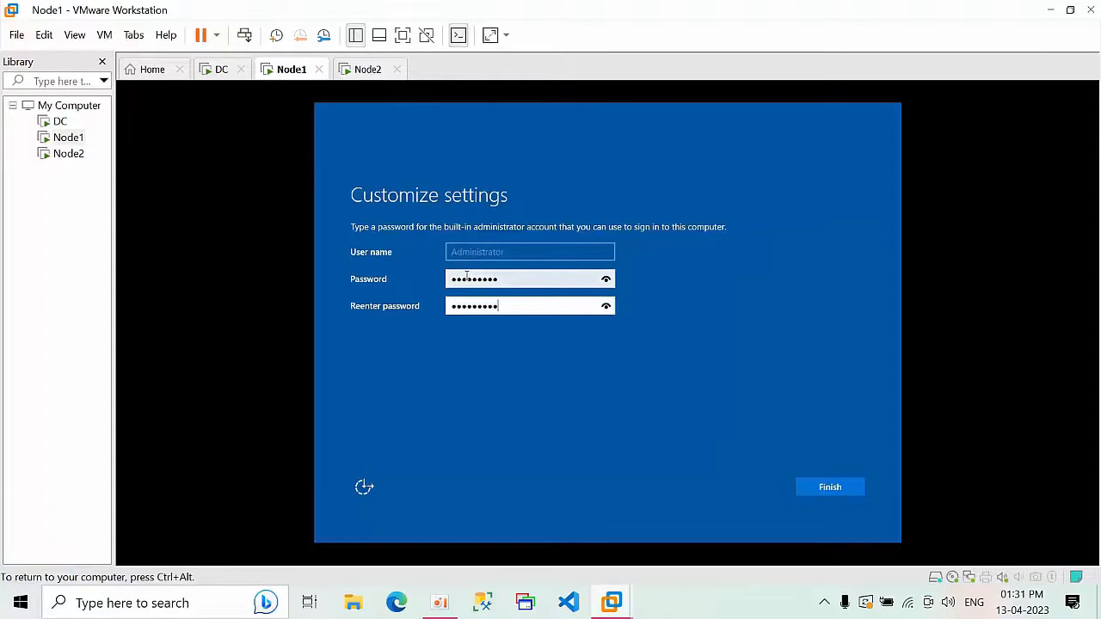
left_click(841, 487)
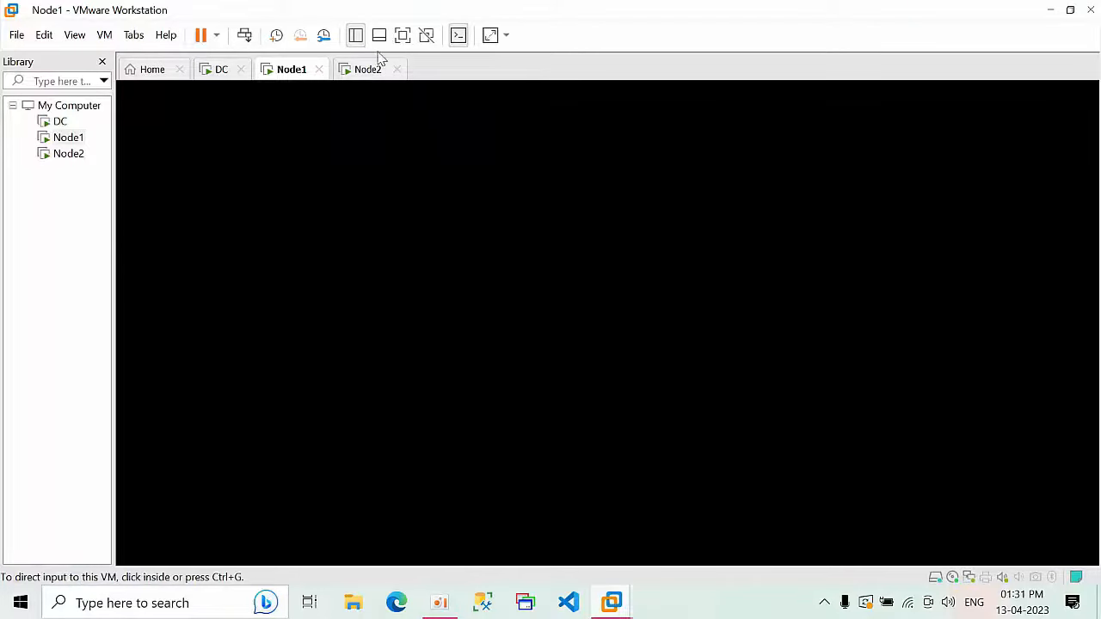
Step: Sign in to Node1's Windows desktop as Administrator
left_click(361, 72)
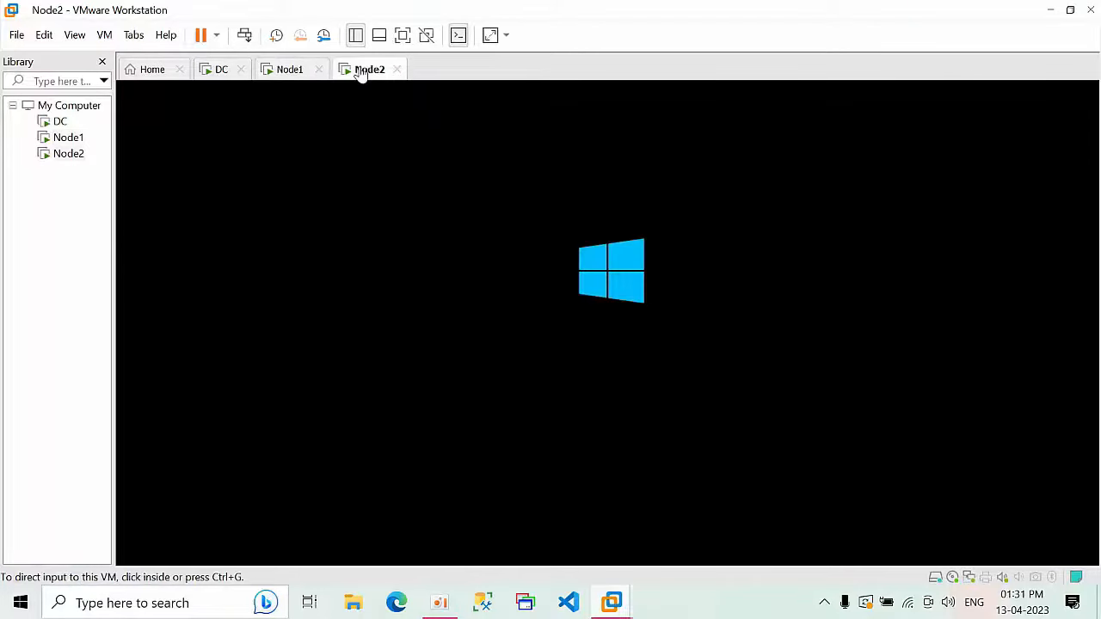
left_click(290, 72)
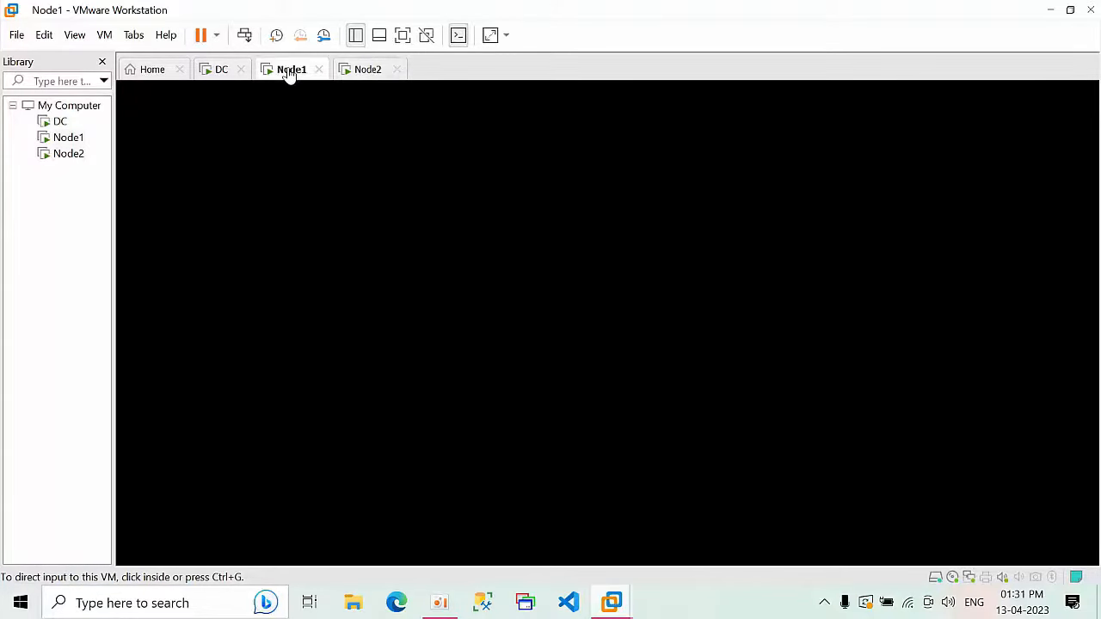
left_click(517, 351)
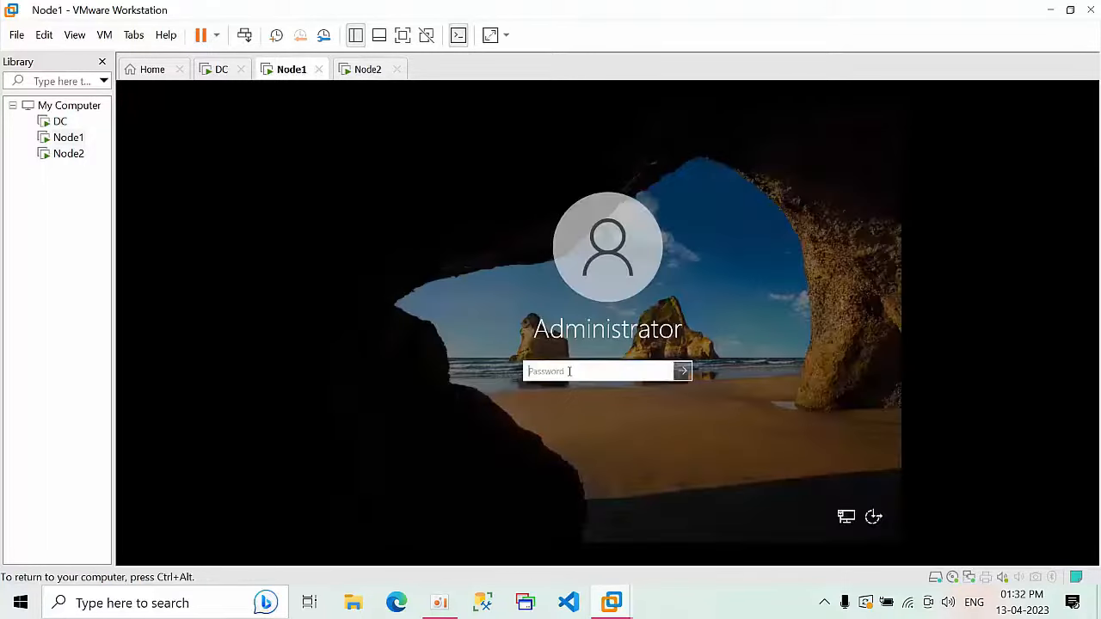
type("P")
key("Return")
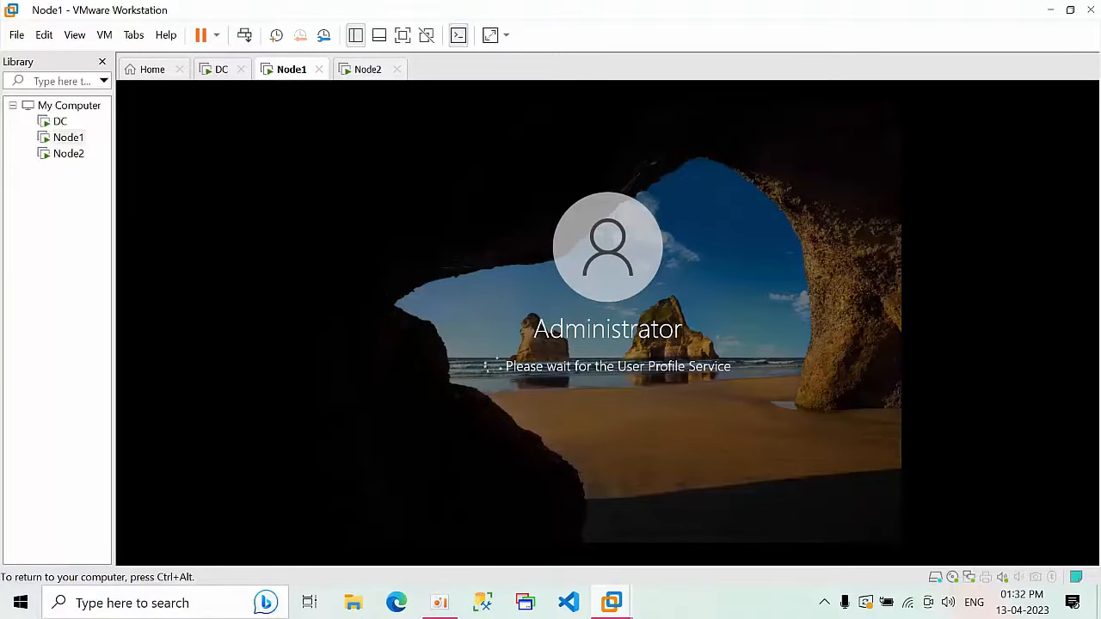
key("ctrl+alt")
left_click(105, 34)
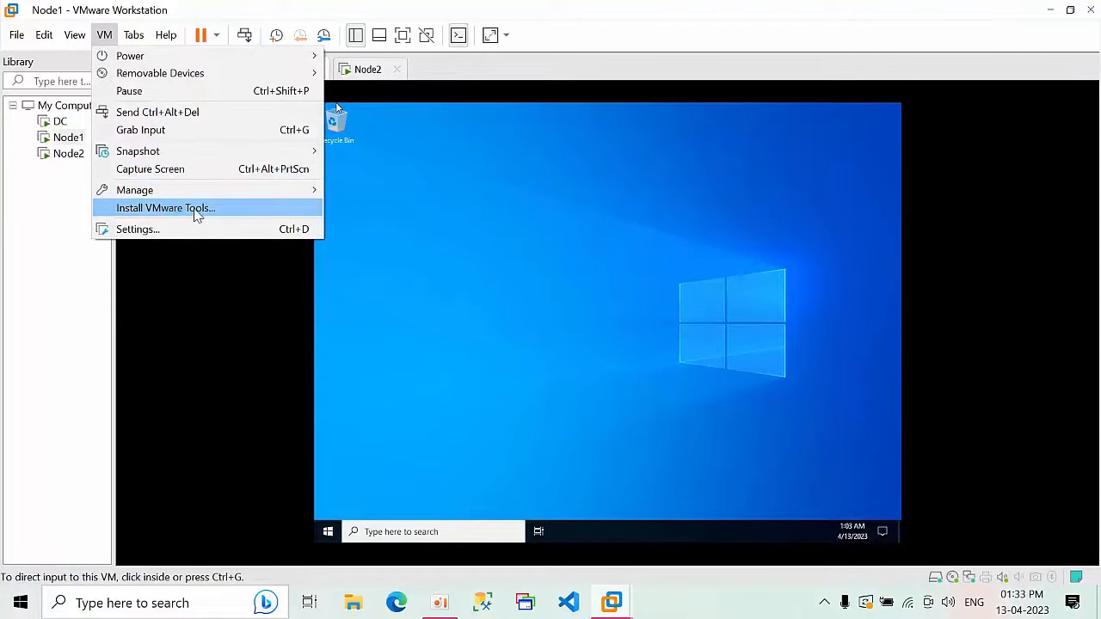
Step: Install VMware Tools on Node1, declining the immediate restart
left_click(196, 209)
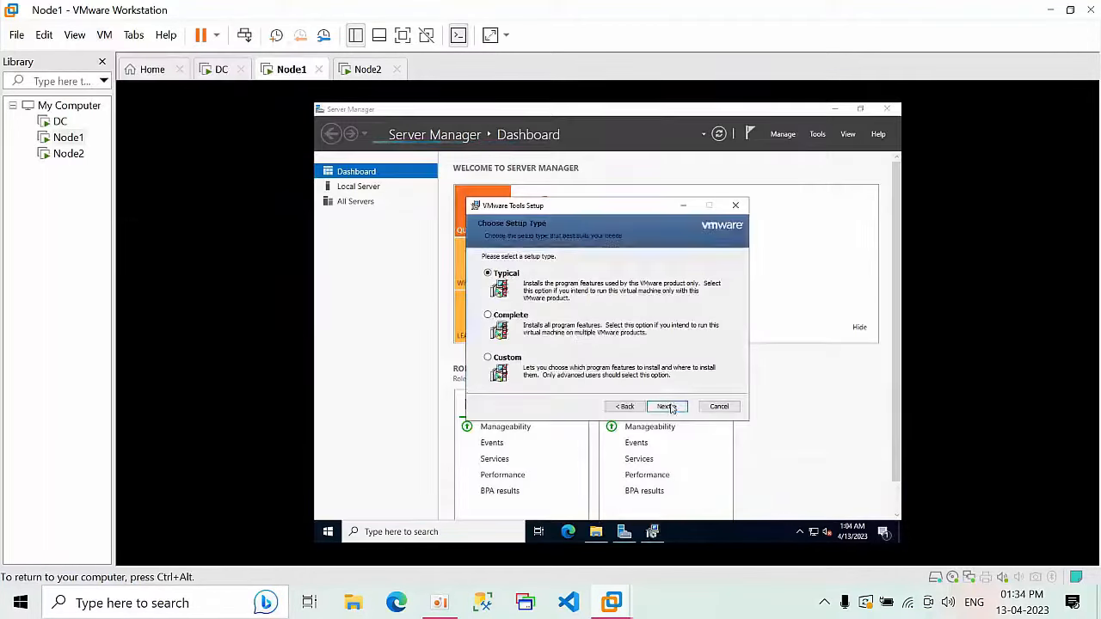
left_click(663, 407)
left_click(659, 406)
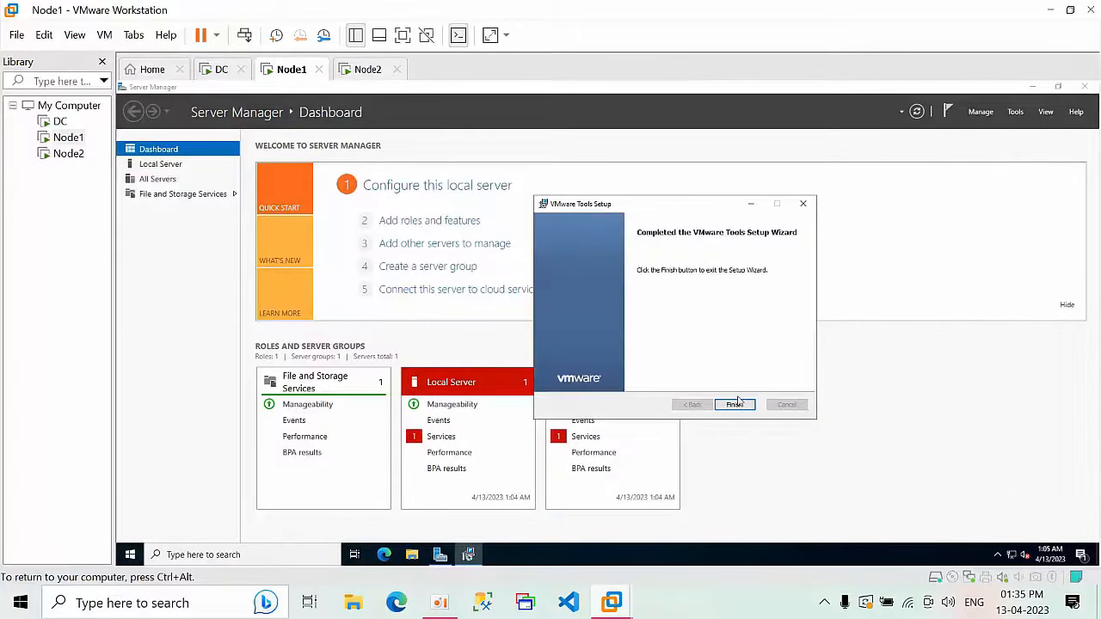
left_click(736, 404)
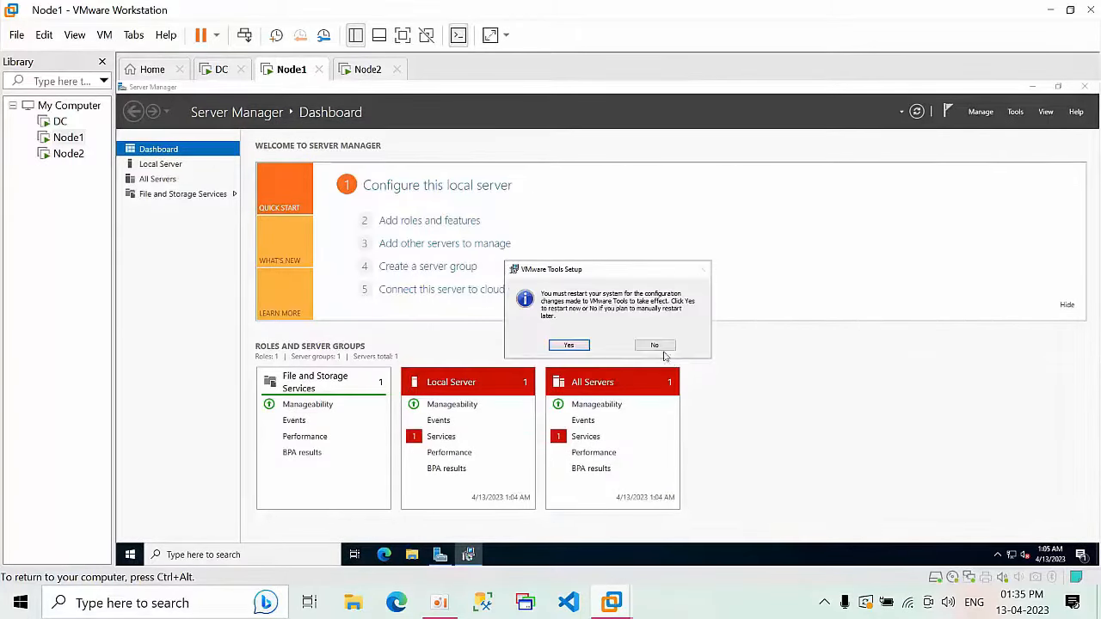
left_click(573, 345)
Step: Clear notifications and open System Properties from This PC's properties via Rename this PC (advanced)
left_click(1077, 553)
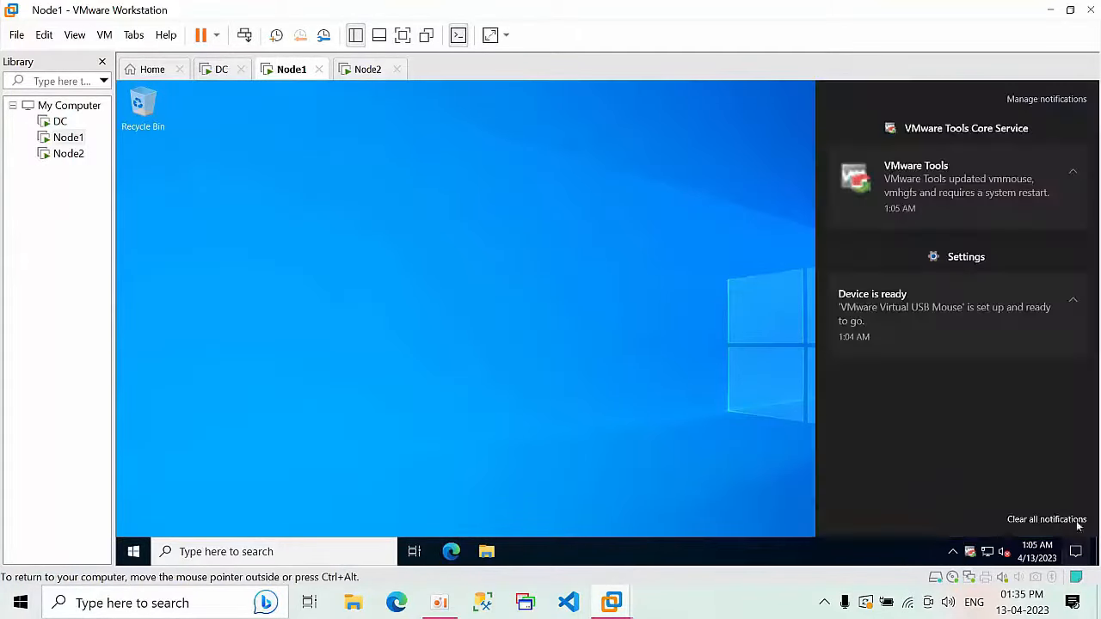
left_click(1076, 521)
right_click(483, 227)
left_click(526, 271)
left_click(487, 552)
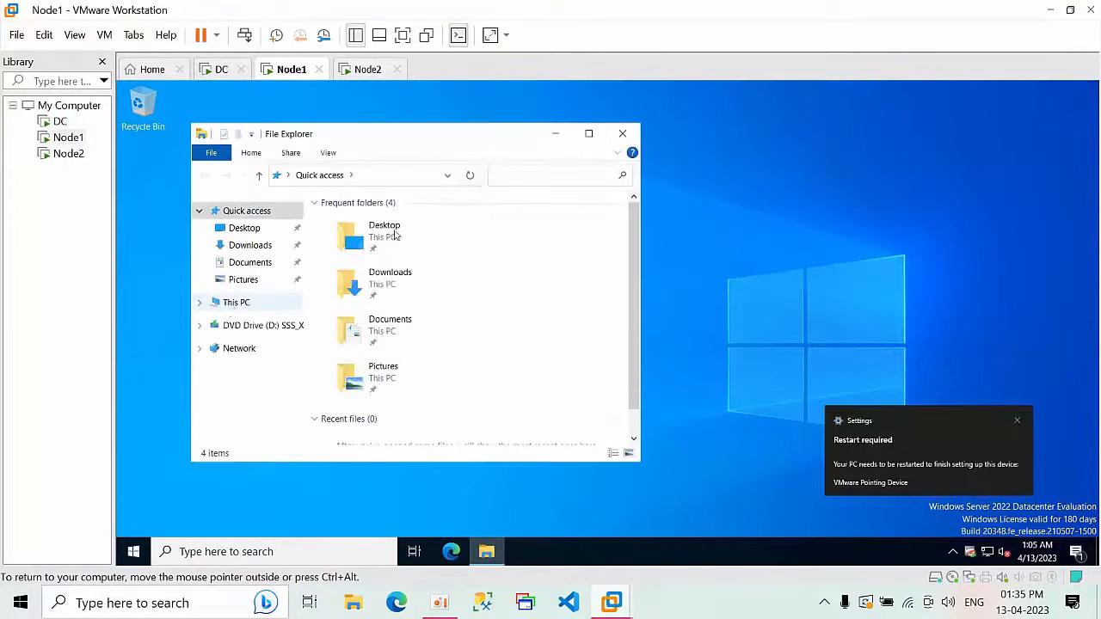
left_click(227, 302)
right_click(160, 253)
left_click(233, 450)
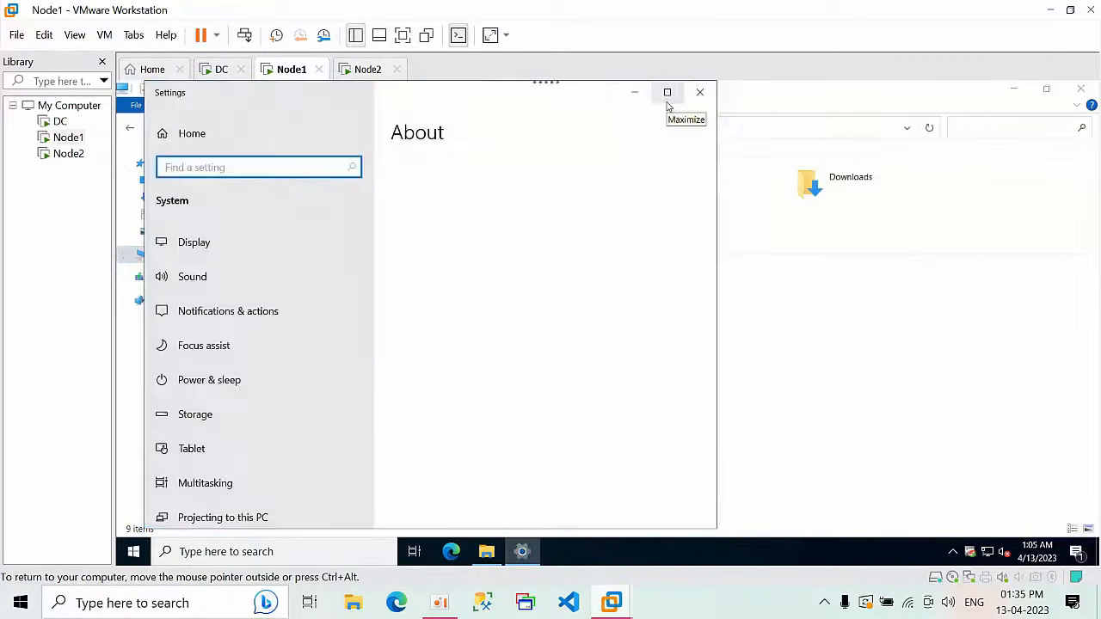
left_click(666, 93)
left_click(947, 393)
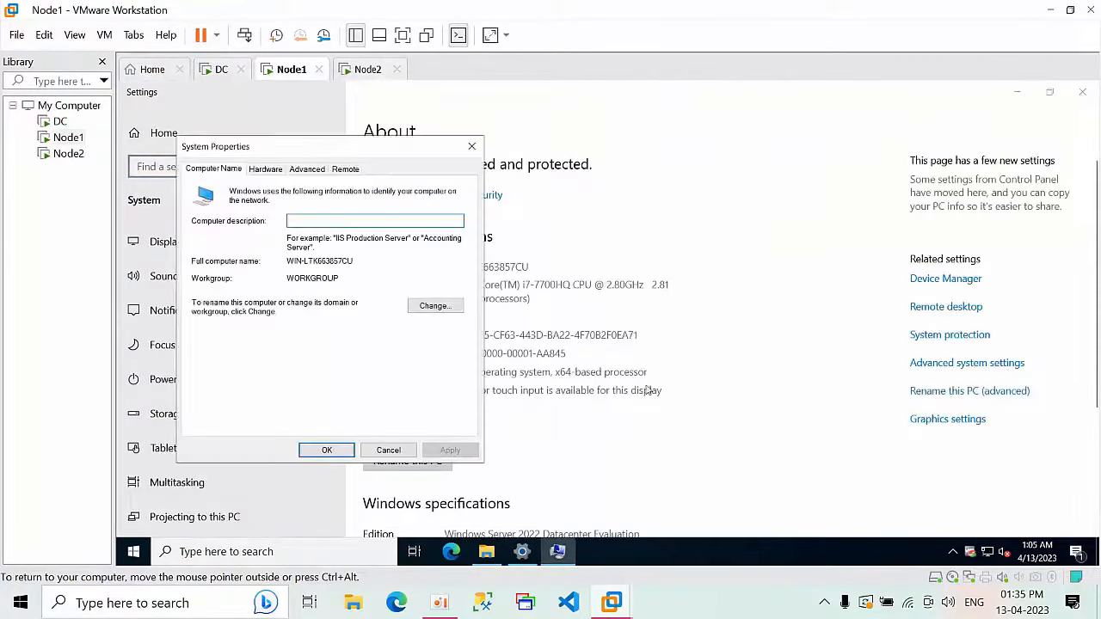
Step: Change the computer name to Node1, restart Node1 now, and switch to Node2
left_click(433, 306)
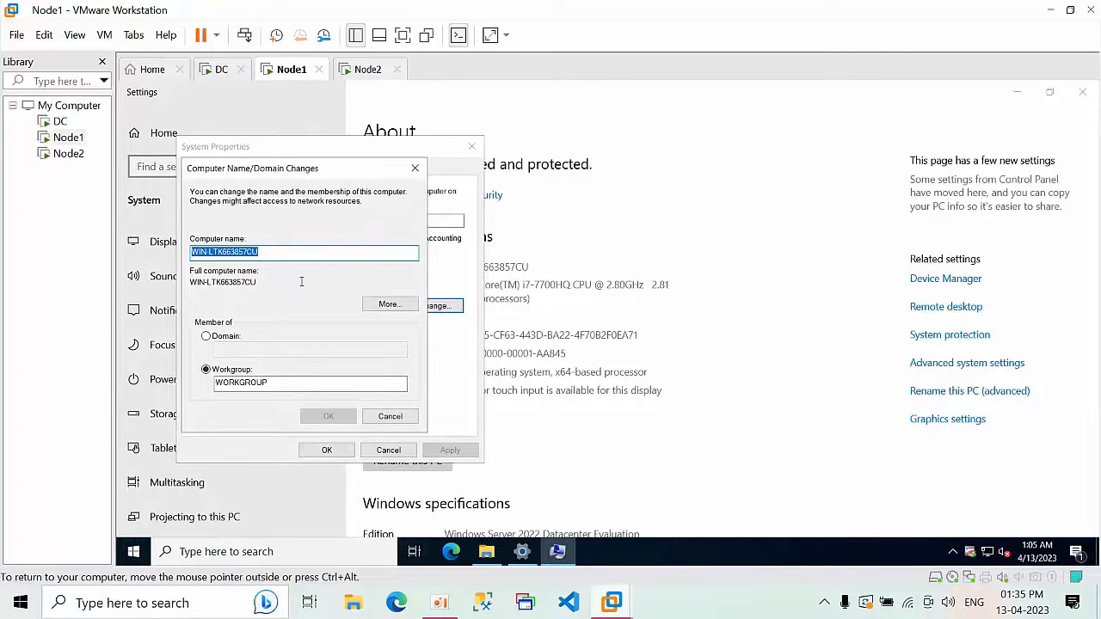
type("Node1")
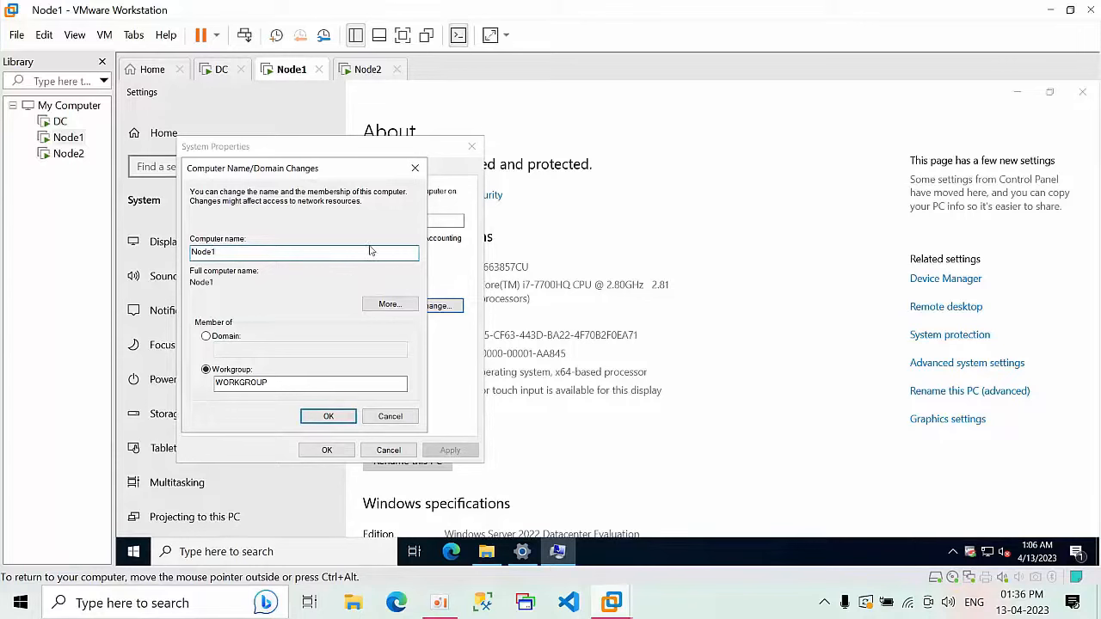
left_click(328, 416)
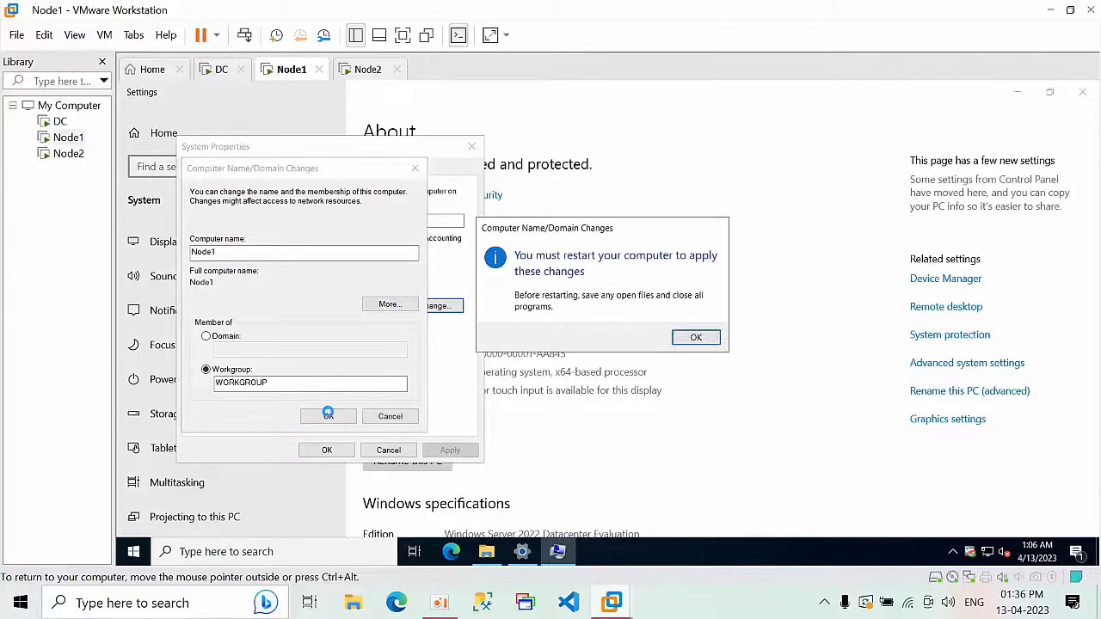
left_click(694, 338)
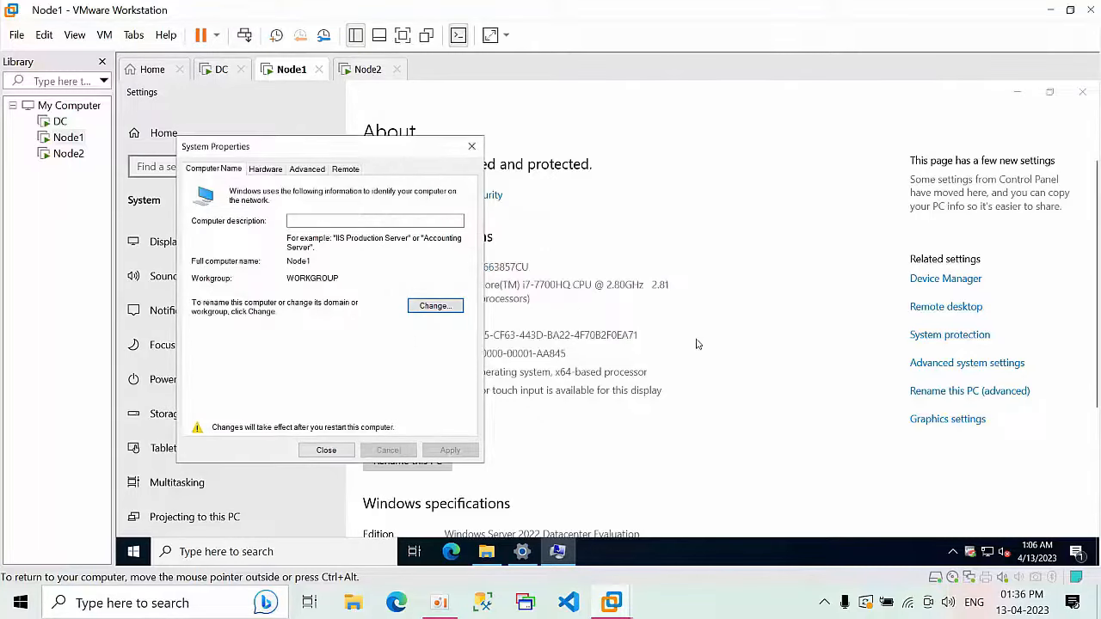
left_click(334, 451)
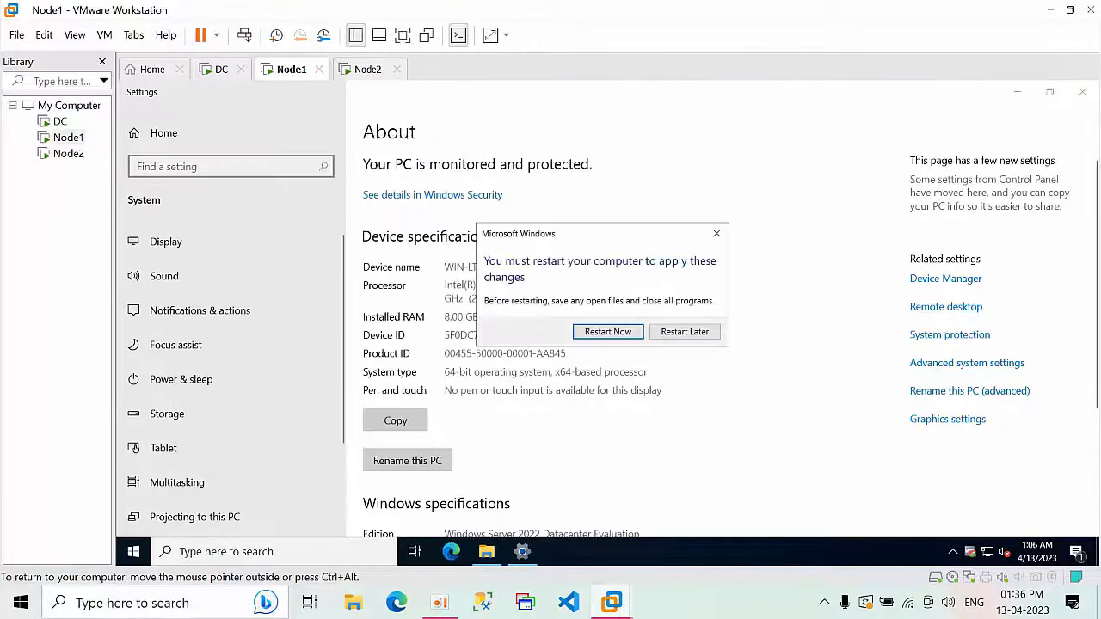
left_click(621, 335)
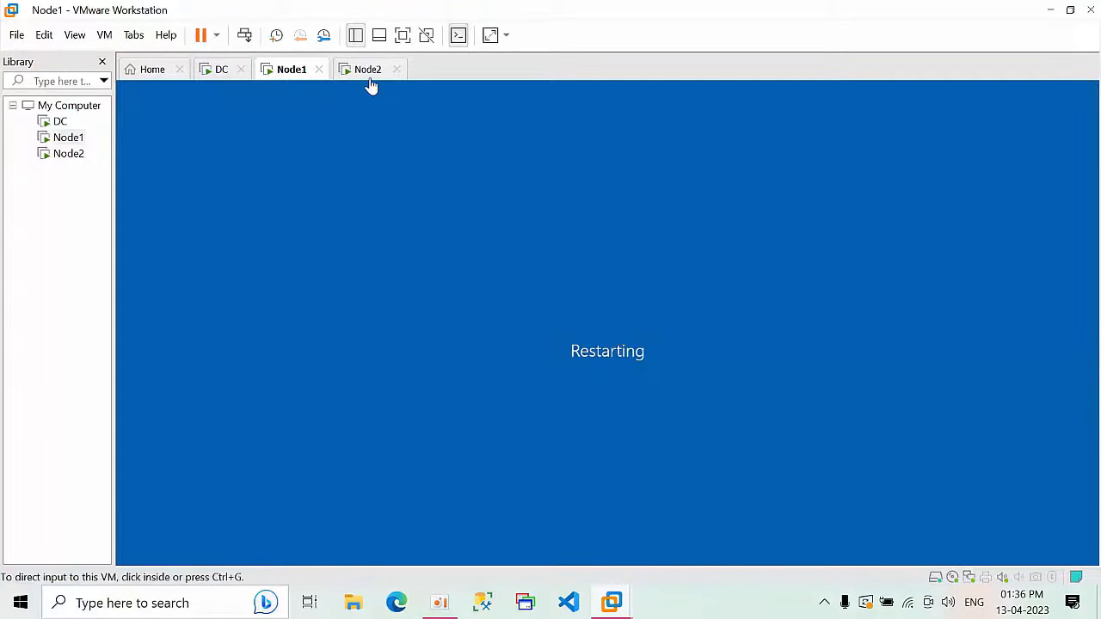
left_click(370, 73)
Step: Type and re-enter Node2's built-in administrator password on Customize settings, then finish
left_click(473, 273)
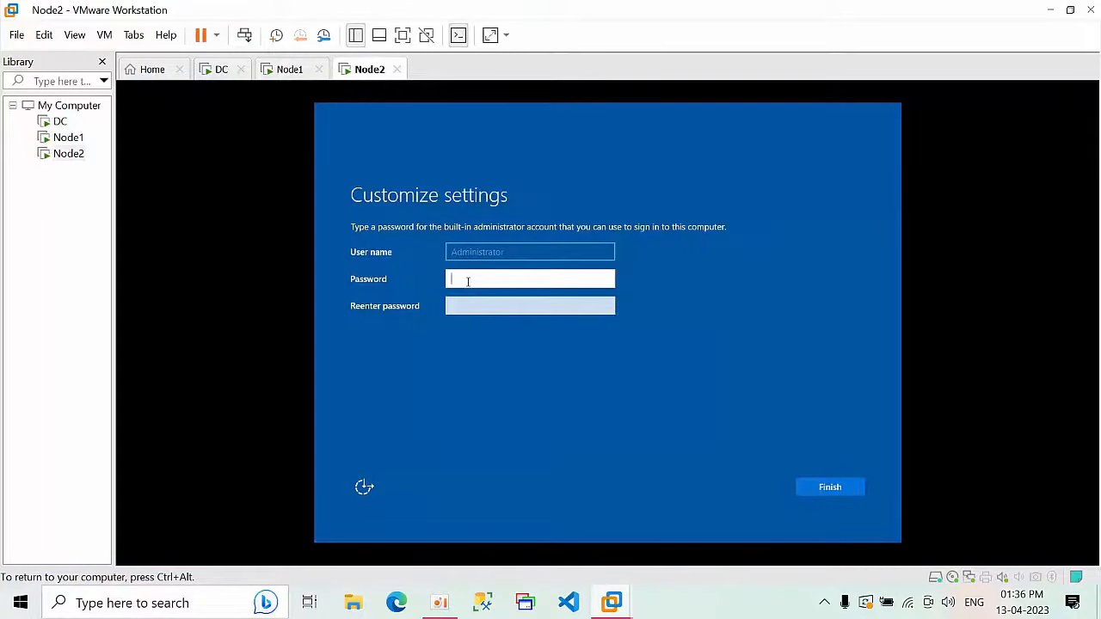
type("P@ssw0r")
left_click(503, 308)
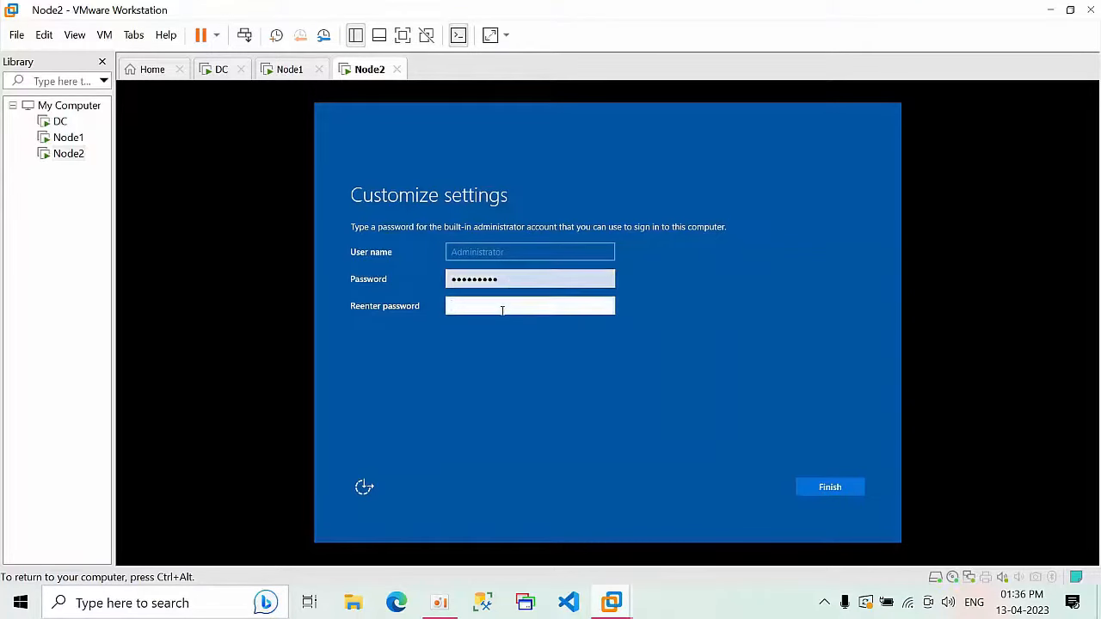
type("P")
left_click(830, 488)
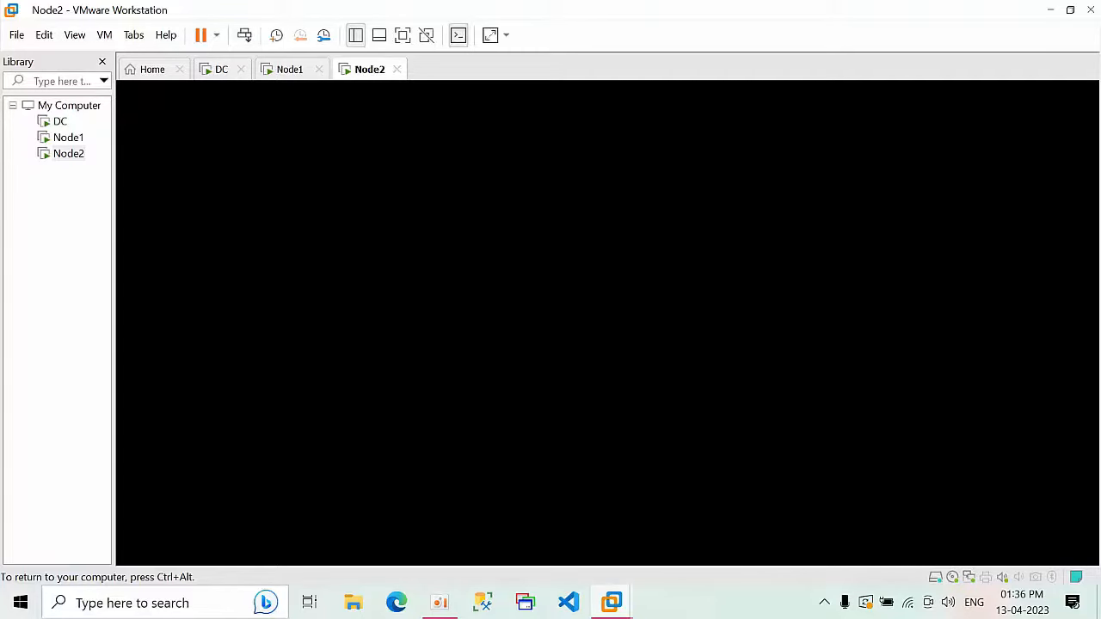
Step: Add a second Network Adapter to Node1 through its virtual machine settings
left_click(293, 71)
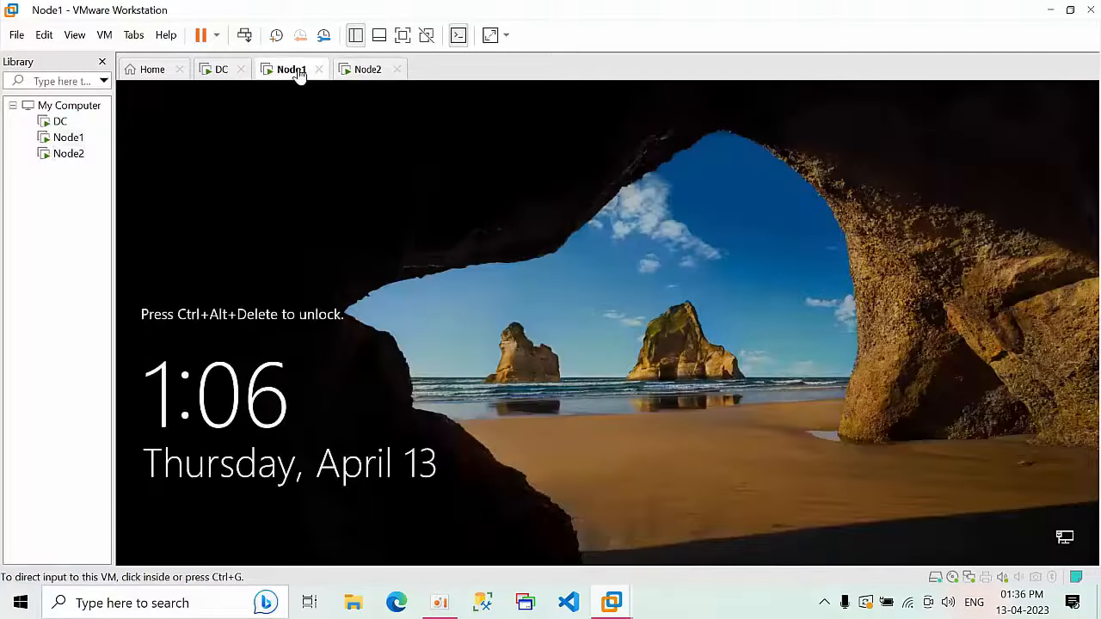
right_click(301, 74)
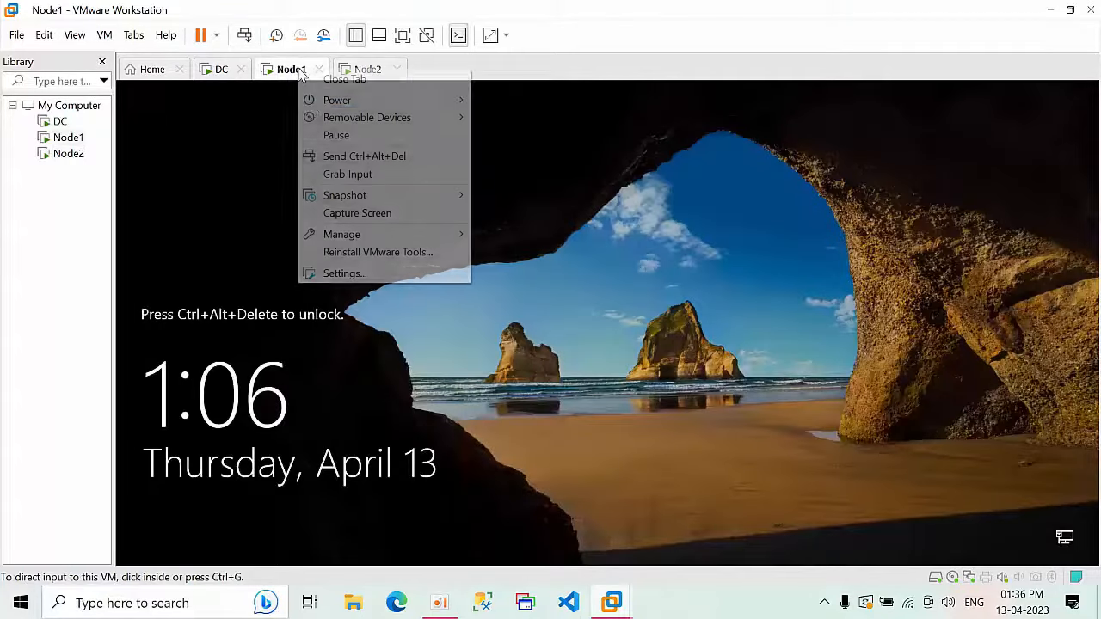
left_click(344, 273)
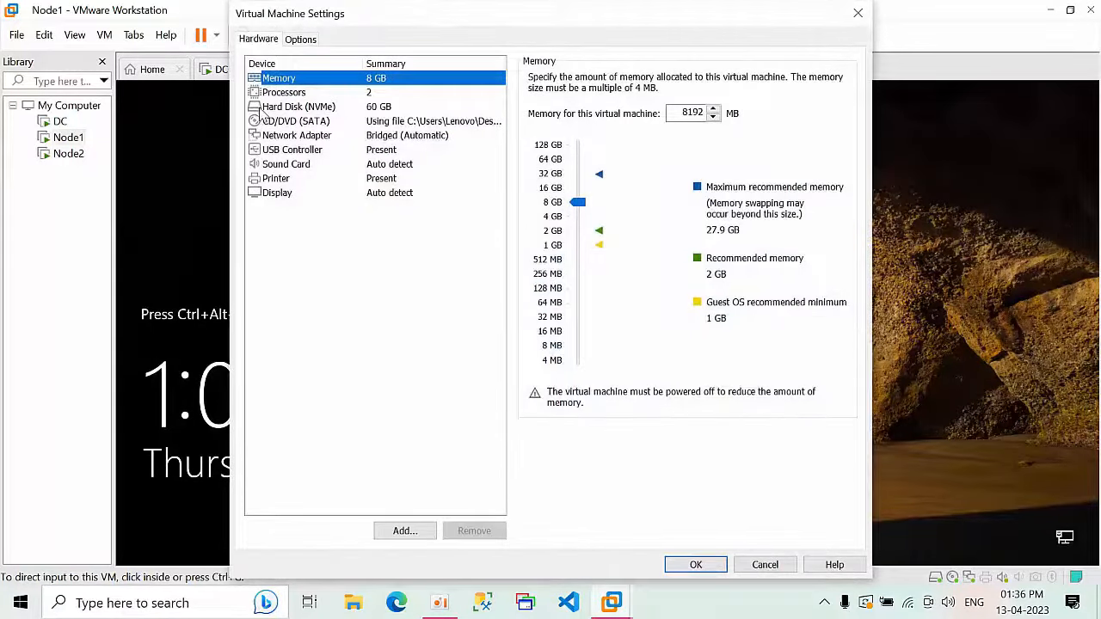
left_click(301, 136)
left_click(406, 532)
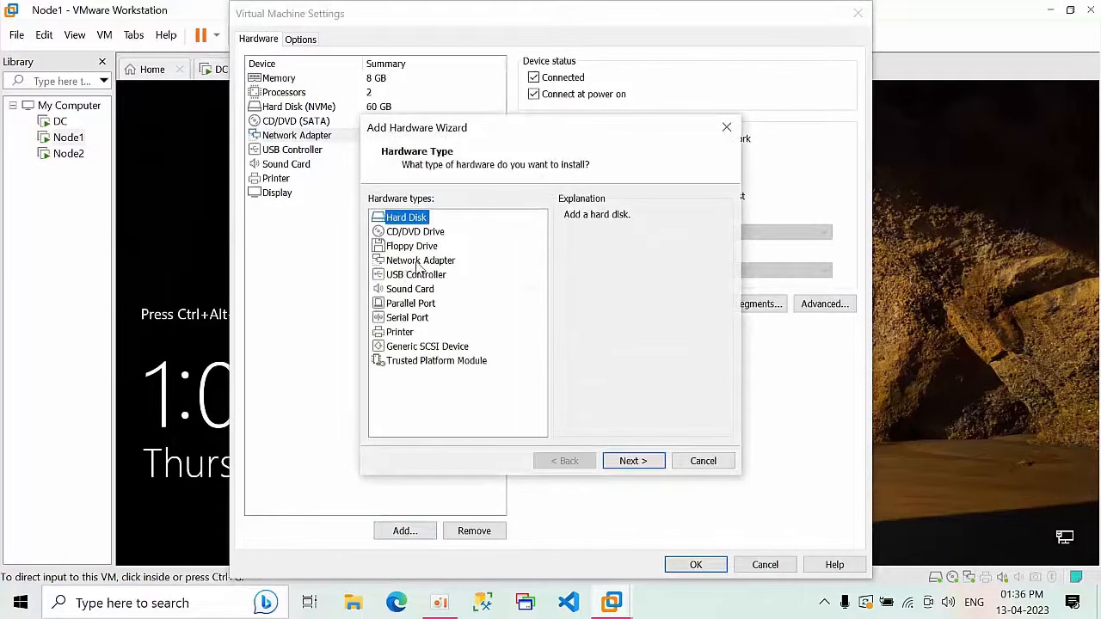
left_click(420, 261)
left_click(633, 459)
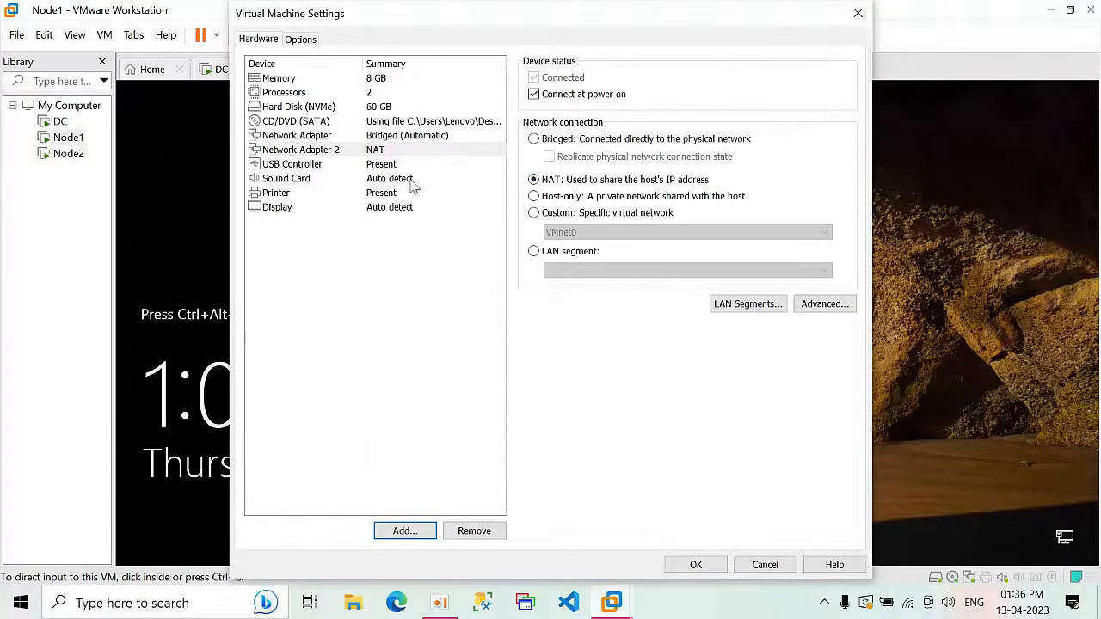
Step: Save Node1's settings, dismiss the Removable Devices hint, and move to Node2
left_click(689, 567)
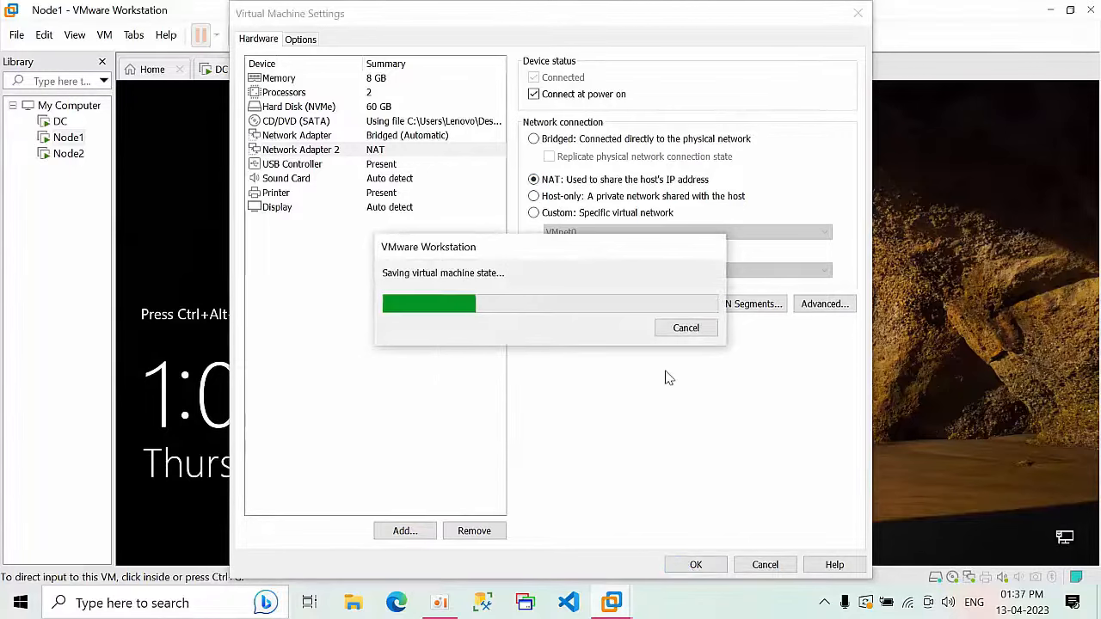
left_click(697, 565)
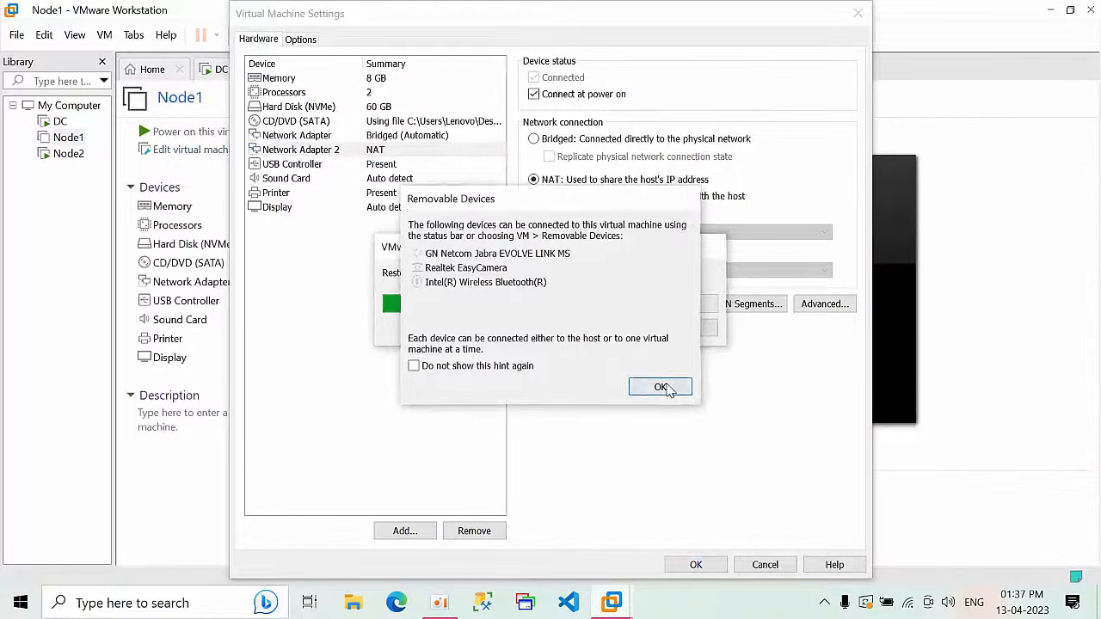
left_click(661, 388)
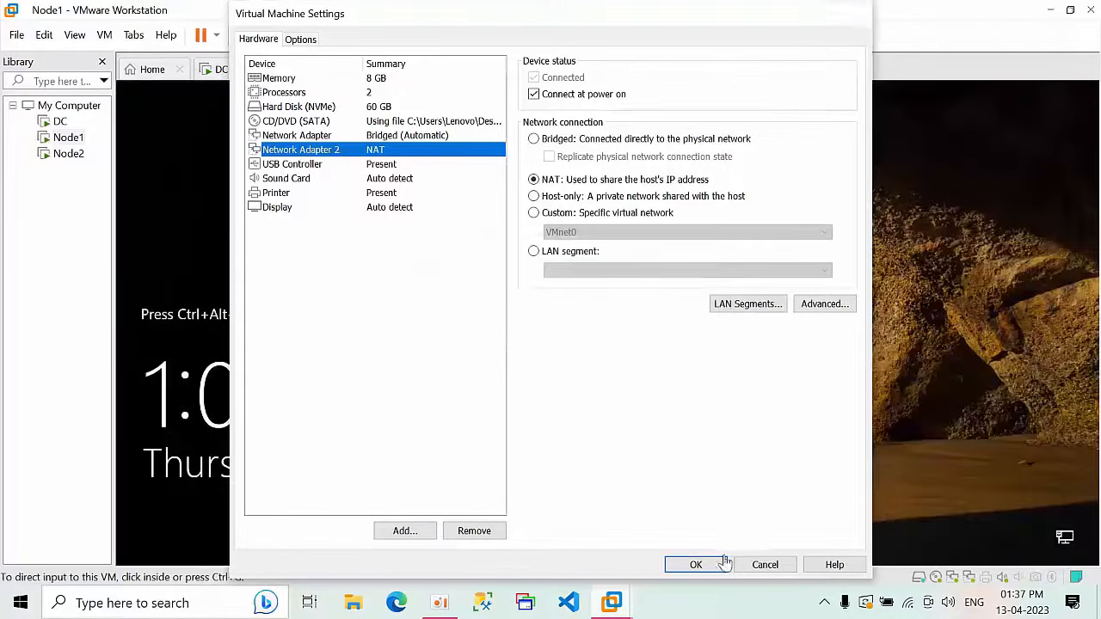
left_click(694, 564)
left_click(365, 70)
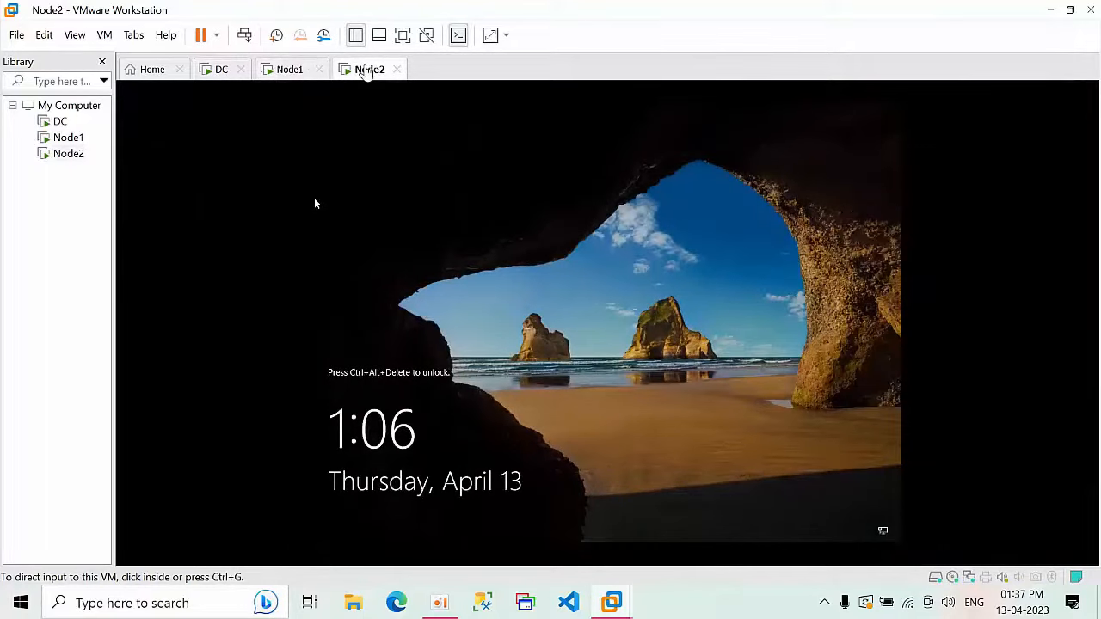
Step: Add a second Network Adapter to Node2 from the tab's Settings and save with OK
right_click(365, 70)
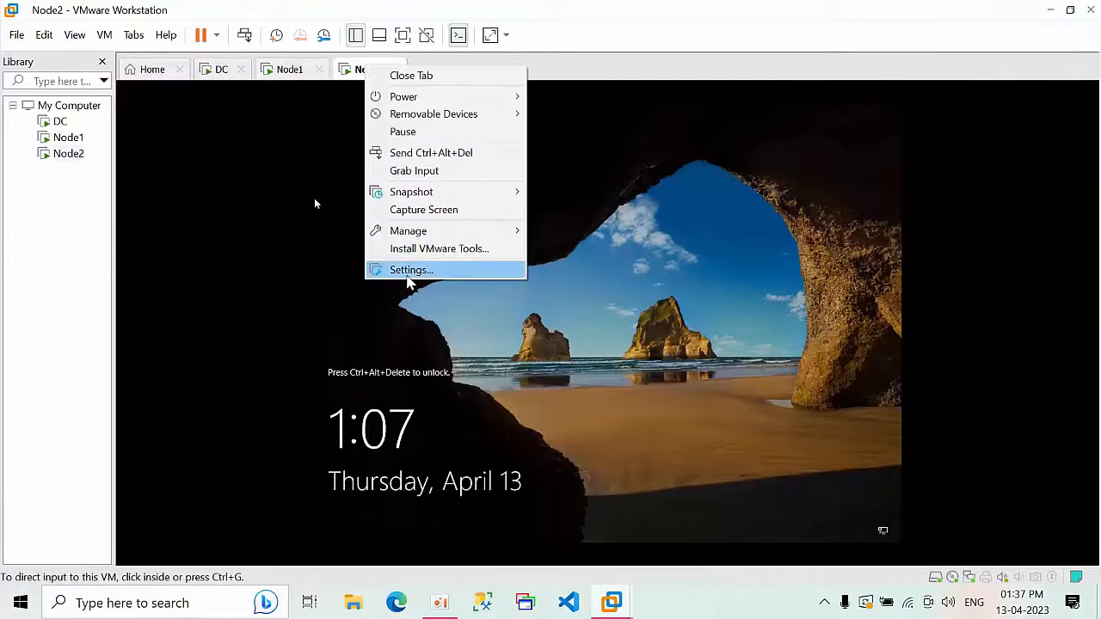
left_click(408, 268)
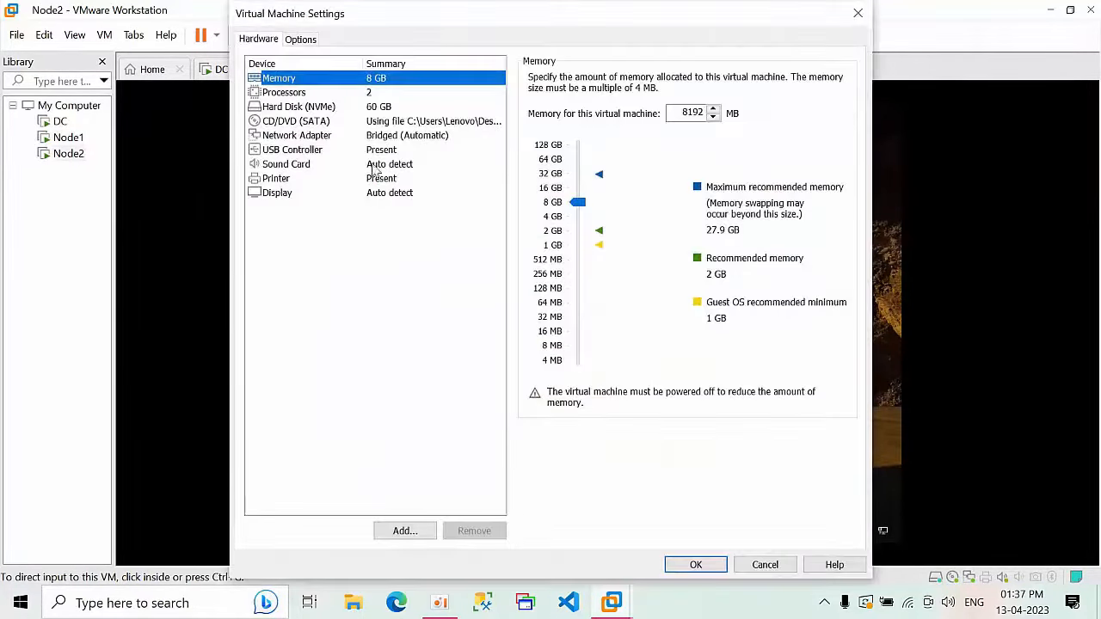
left_click(418, 531)
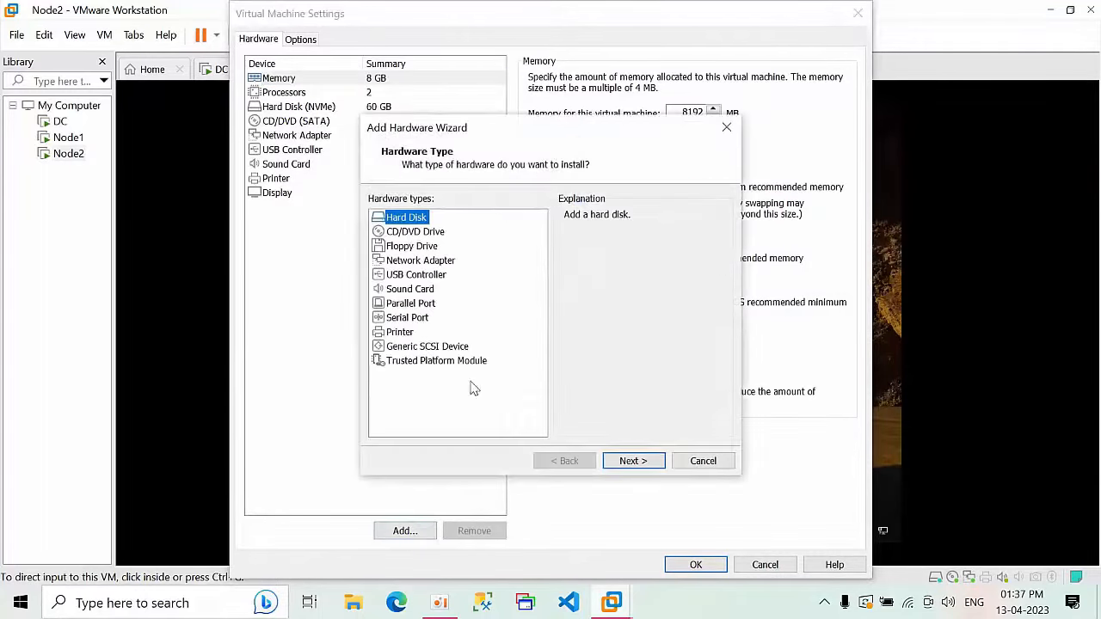
left_click(406, 261)
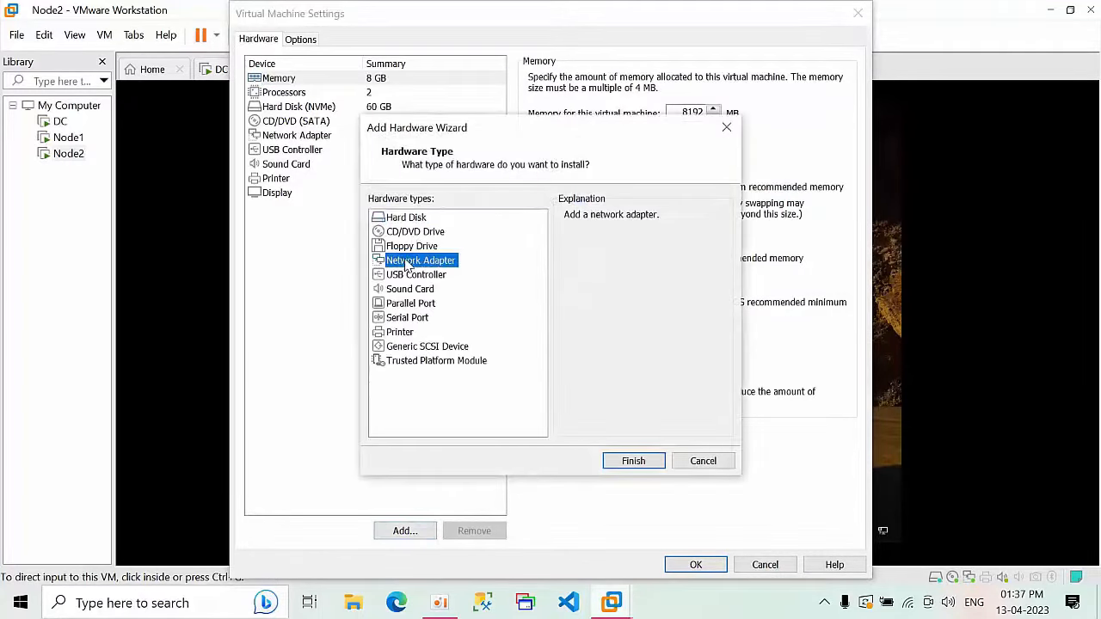
left_click(638, 465)
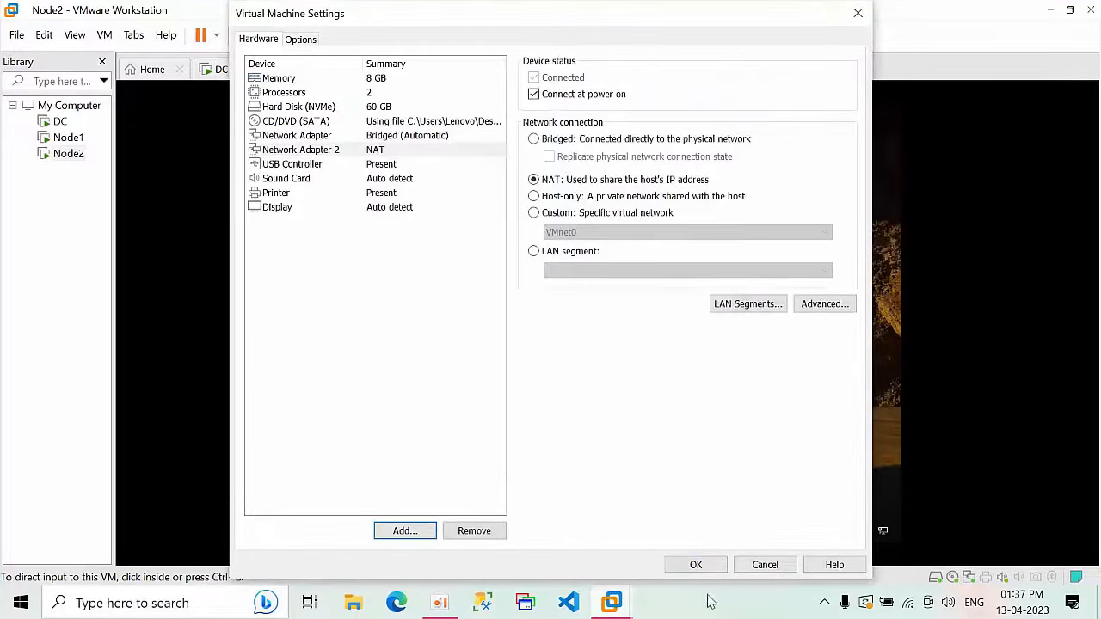
left_click(701, 569)
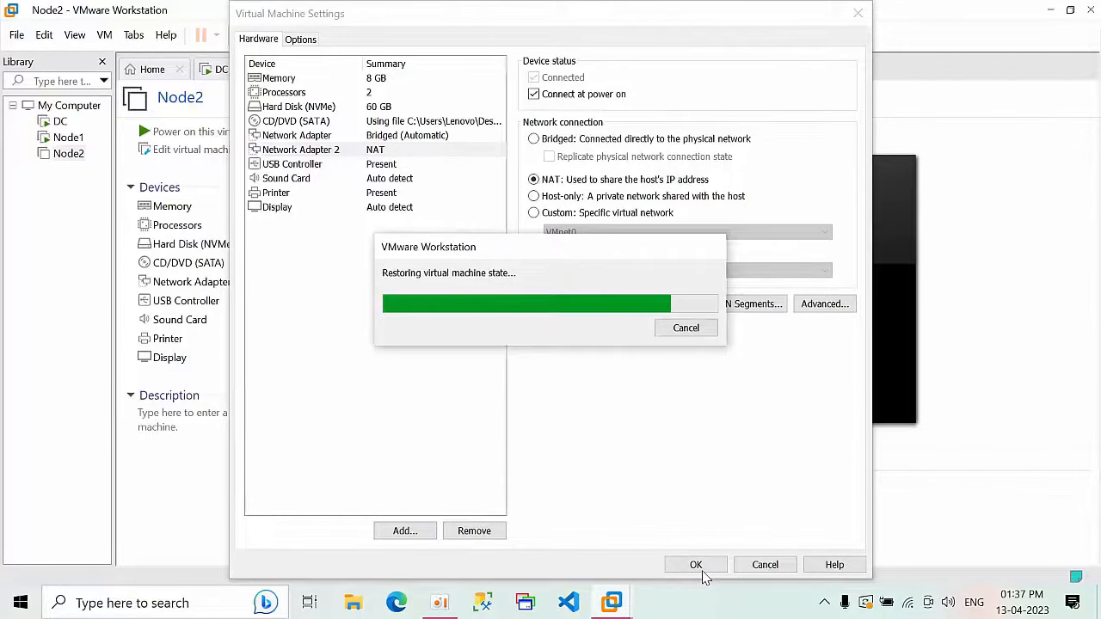
left_click(700, 565)
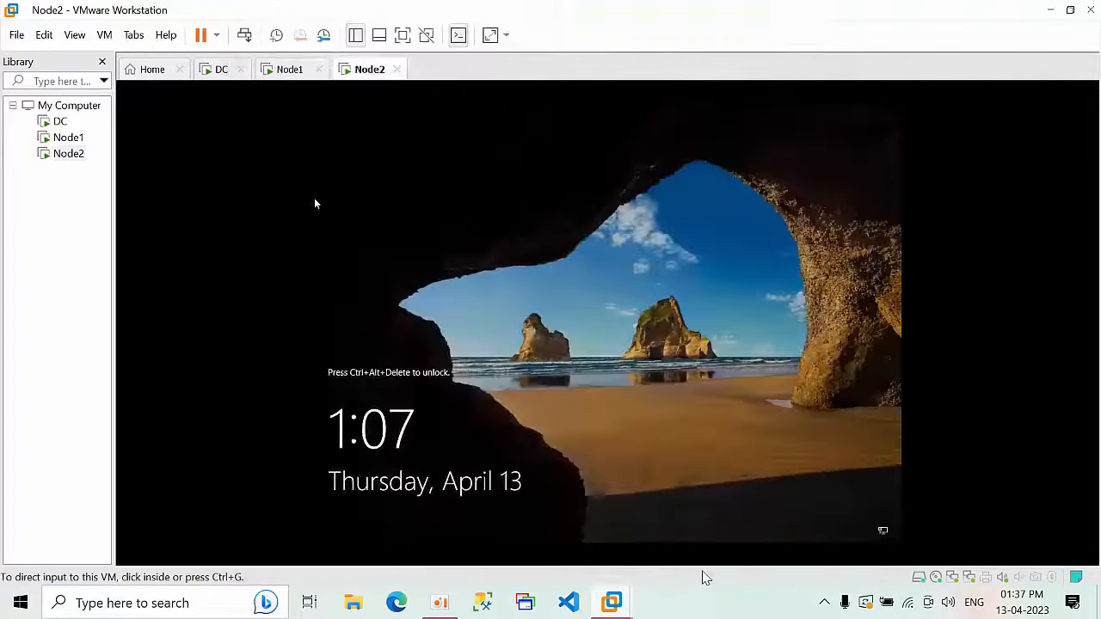
Step: Unlock Node2 with Ctrl+Alt+Insert and sign in as Administrator with the account password
left_click(514, 320)
key("ctrl+alt")
left_click(523, 188)
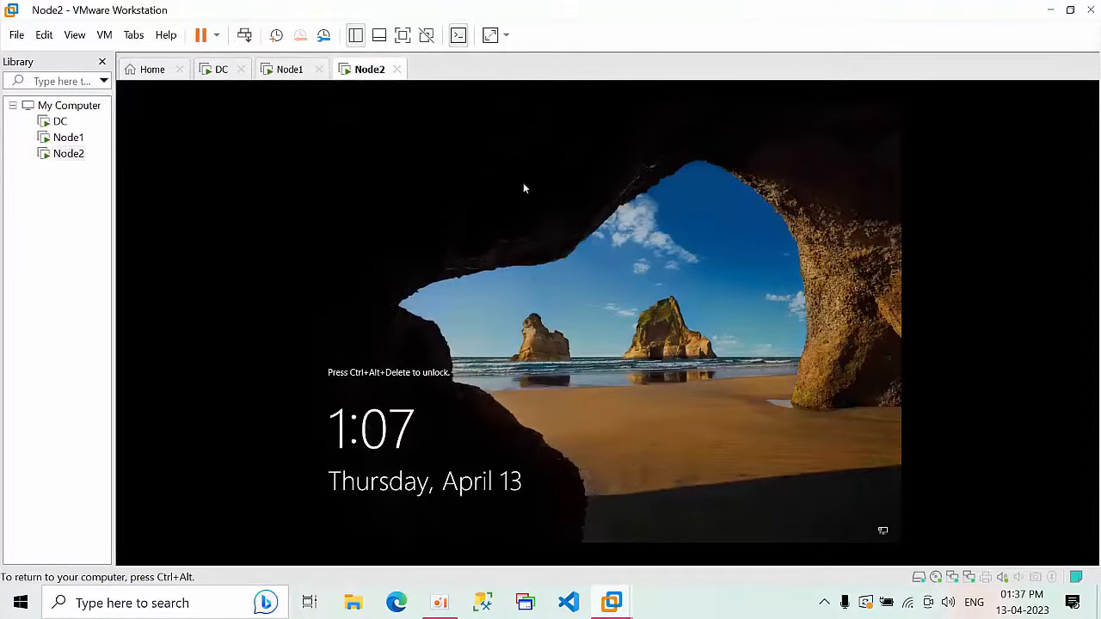
key("ctrl+alt+Insert")
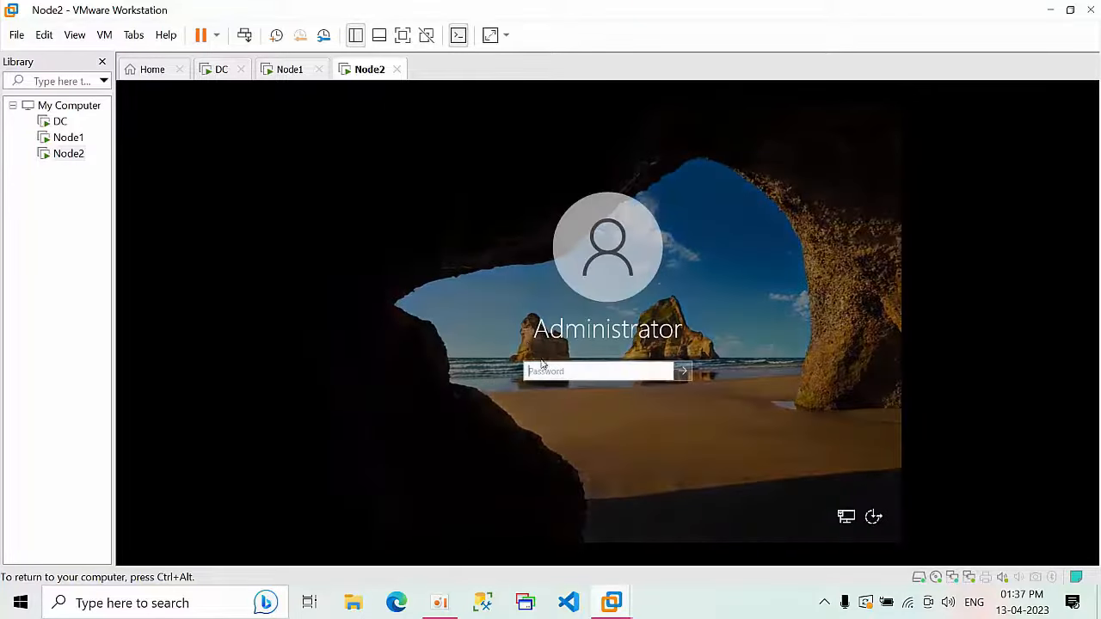
type("P")
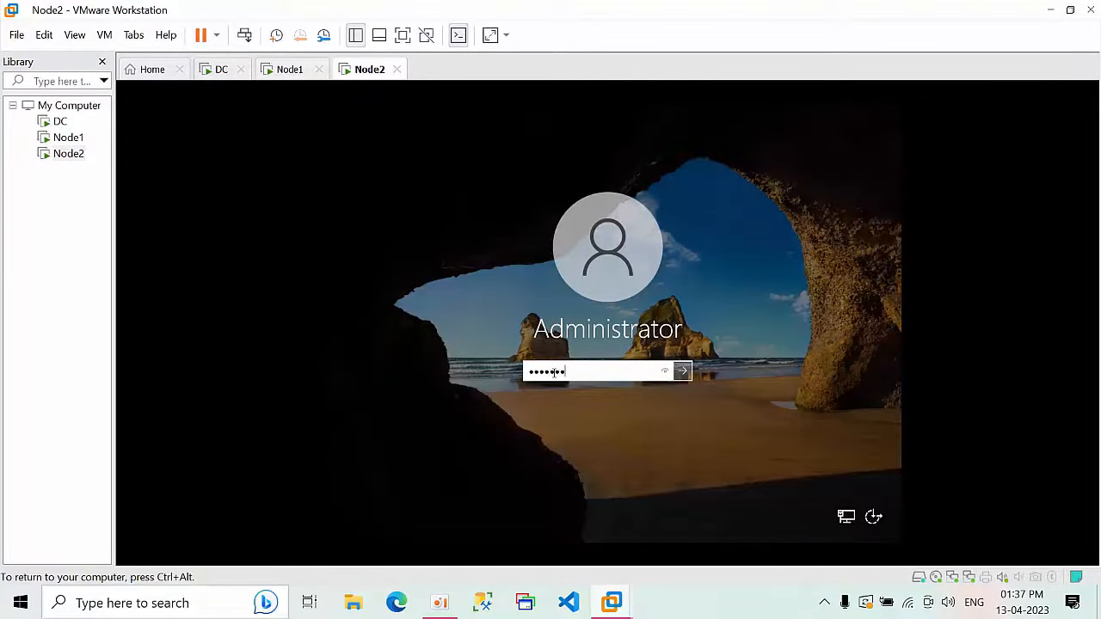
key("Return")
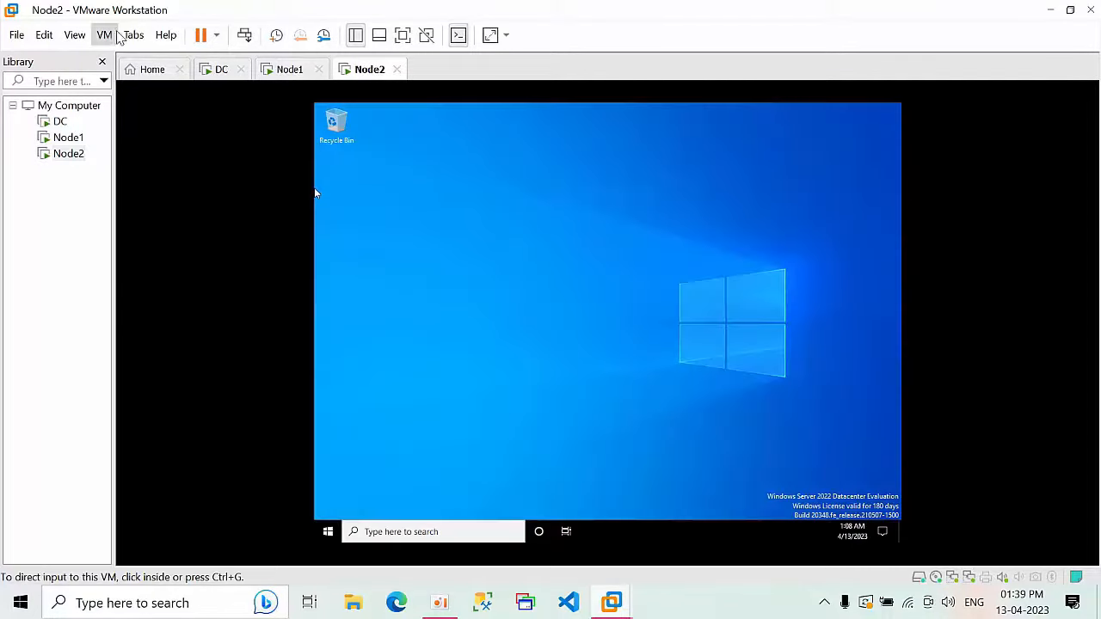
left_click(105, 34)
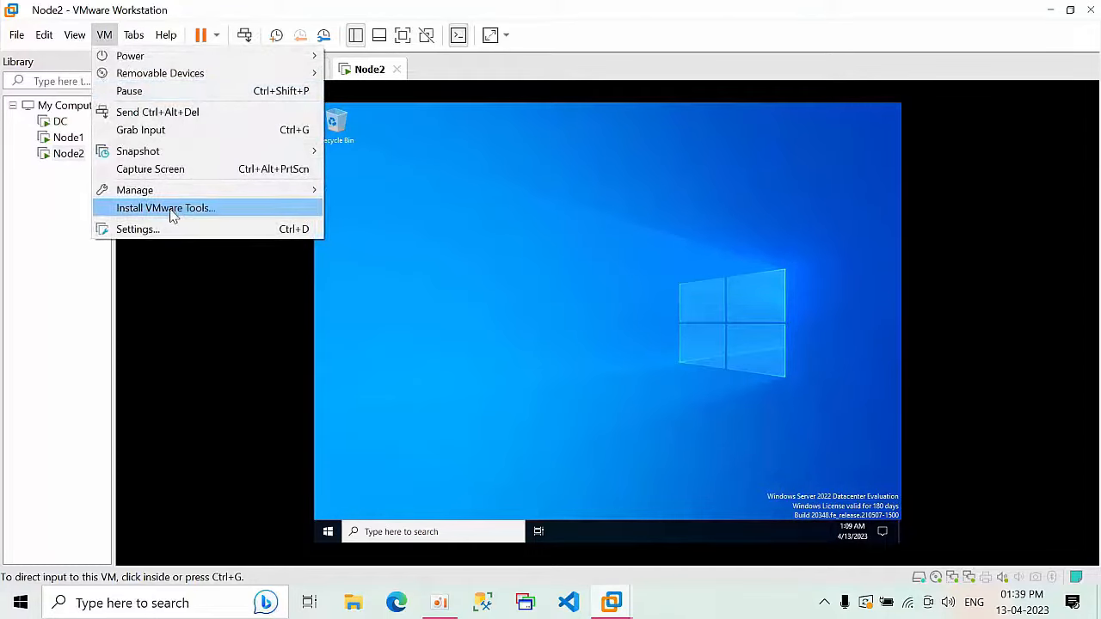
Step: Mount the VMware Tools installer disc in Node2 and dismiss the install hint
left_click(168, 208)
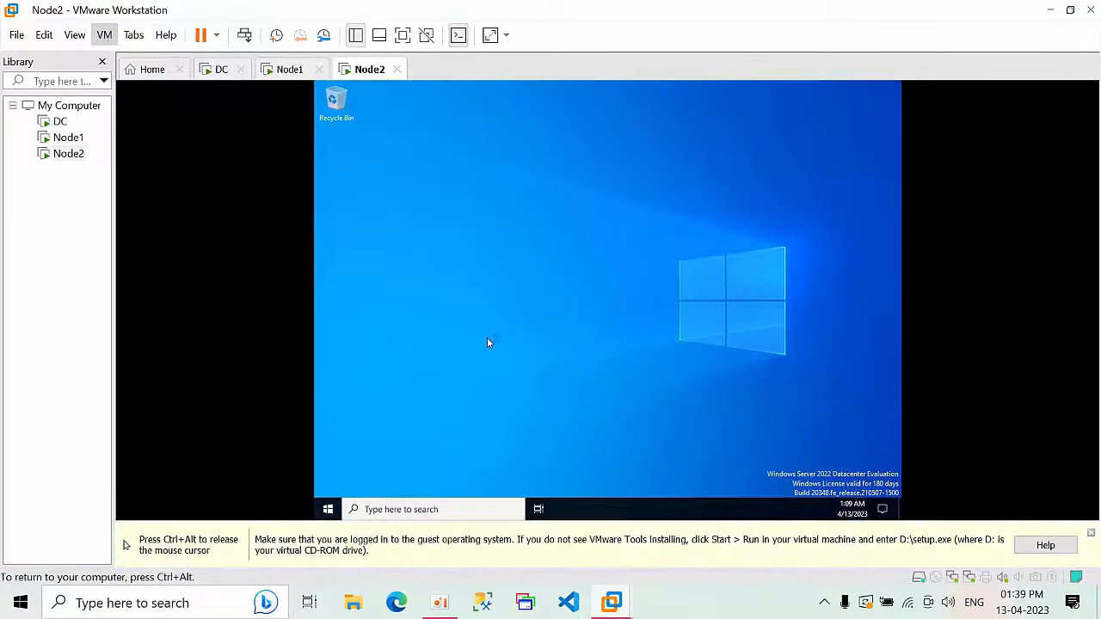
key("ctrl+alt")
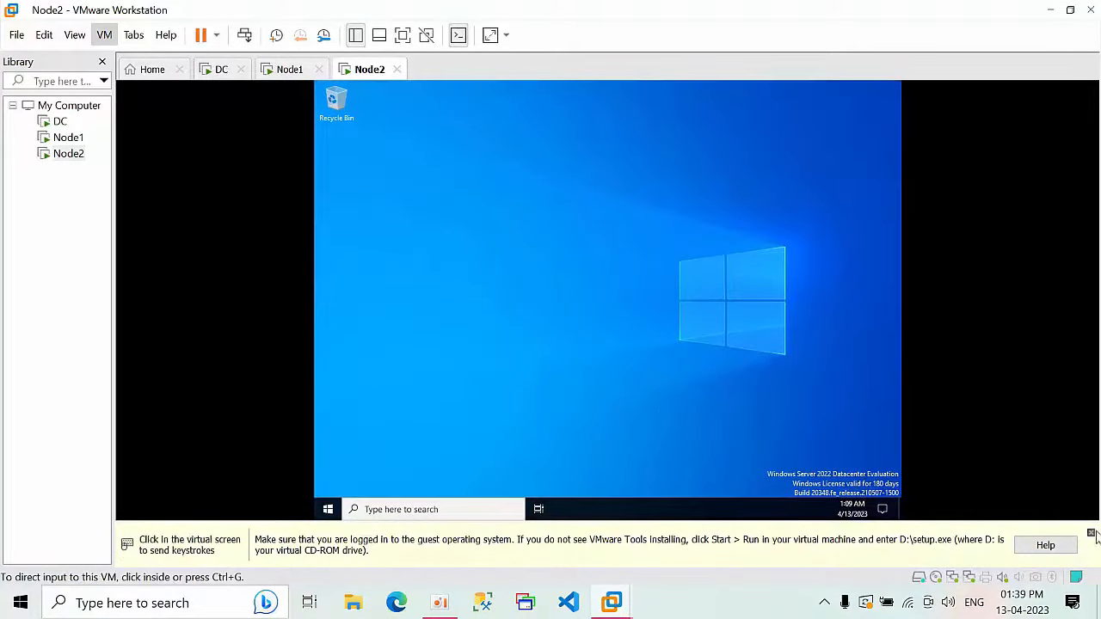
left_click(1091, 535)
left_click(705, 449)
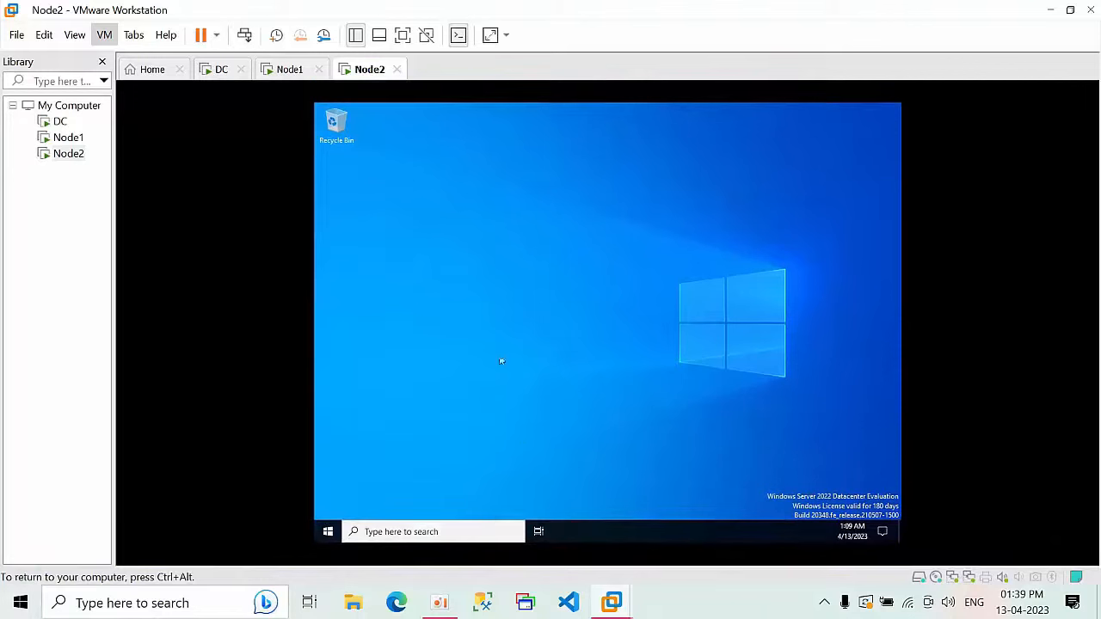
right_click(414, 264)
left_click(457, 301)
Step: Run setup64 from DVD Drive (D:) and advance the VMware Tools wizard to Install
key("super+e")
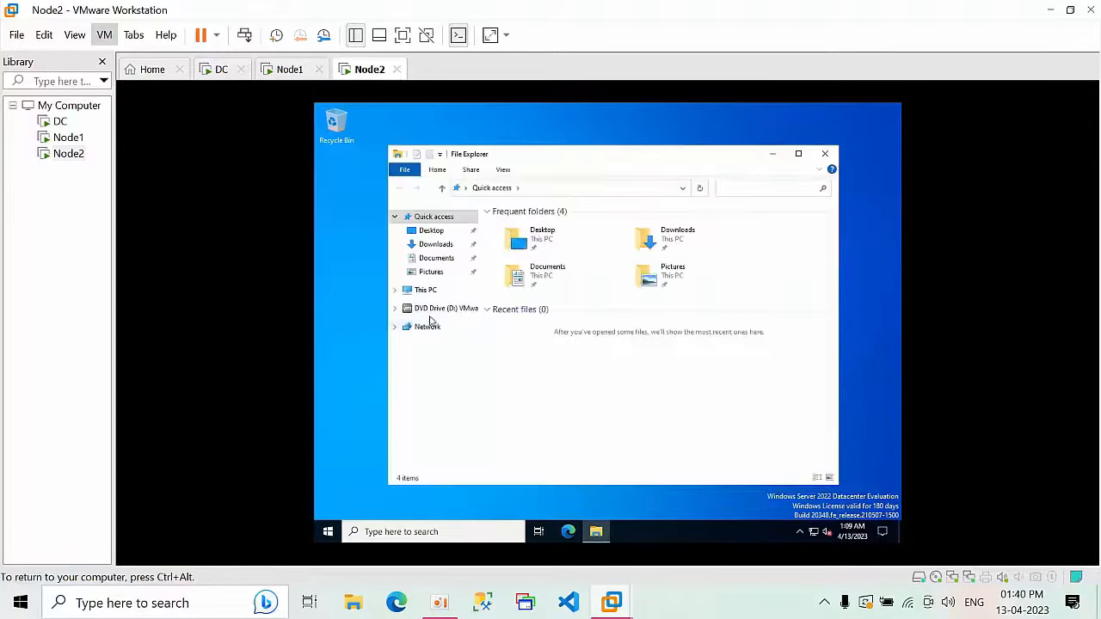
left_click(431, 308)
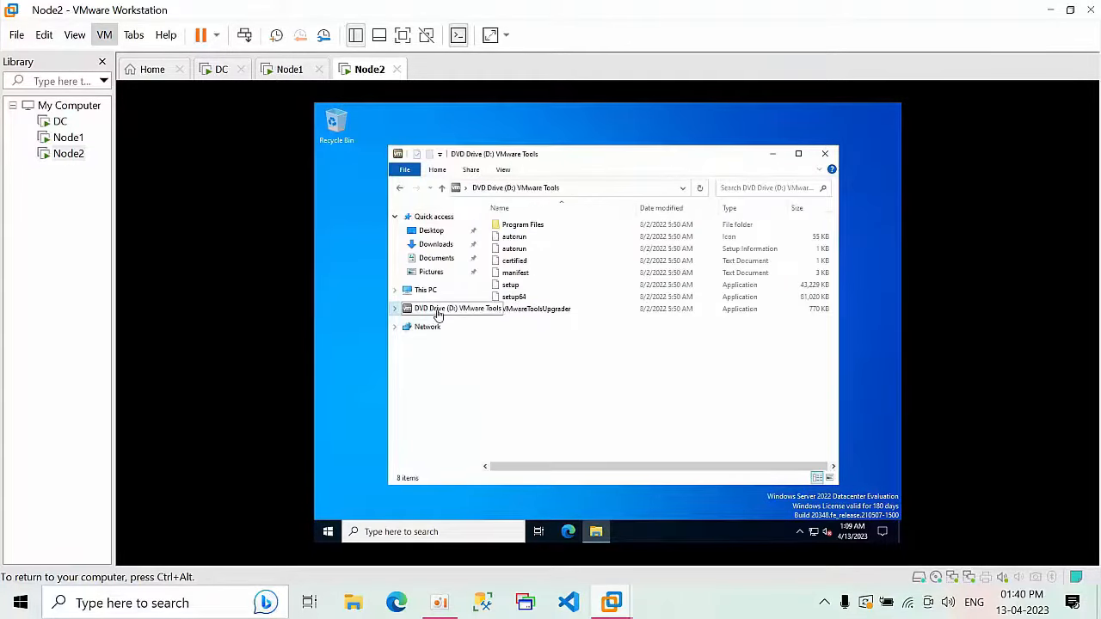
left_click(544, 299)
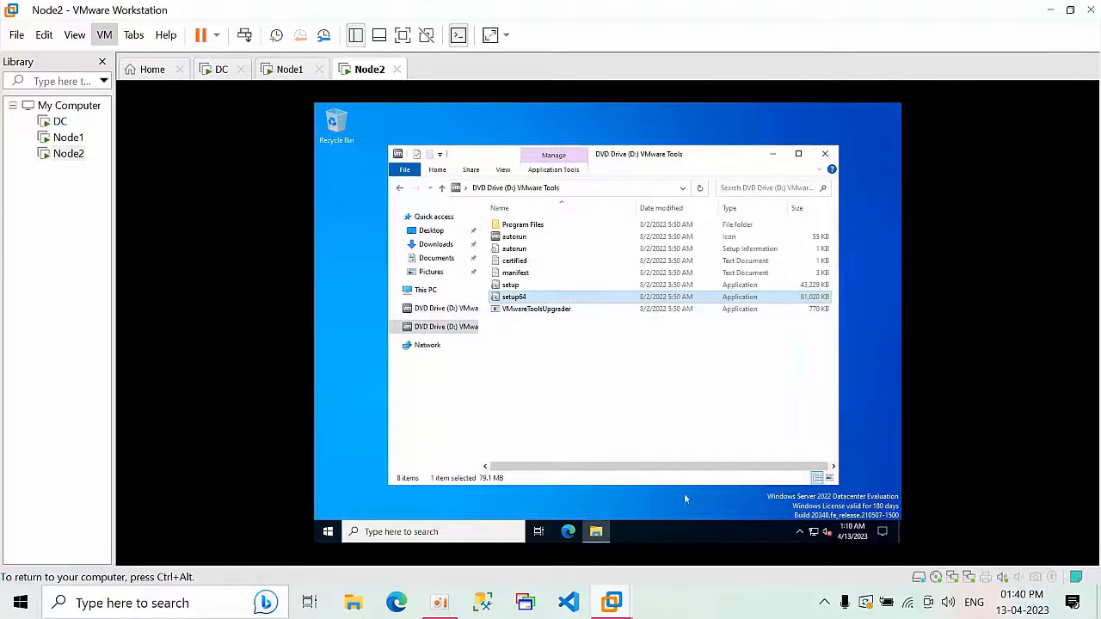
left_click(883, 533)
right_click(805, 246)
left_click(812, 280)
left_click(596, 532)
left_click(573, 319)
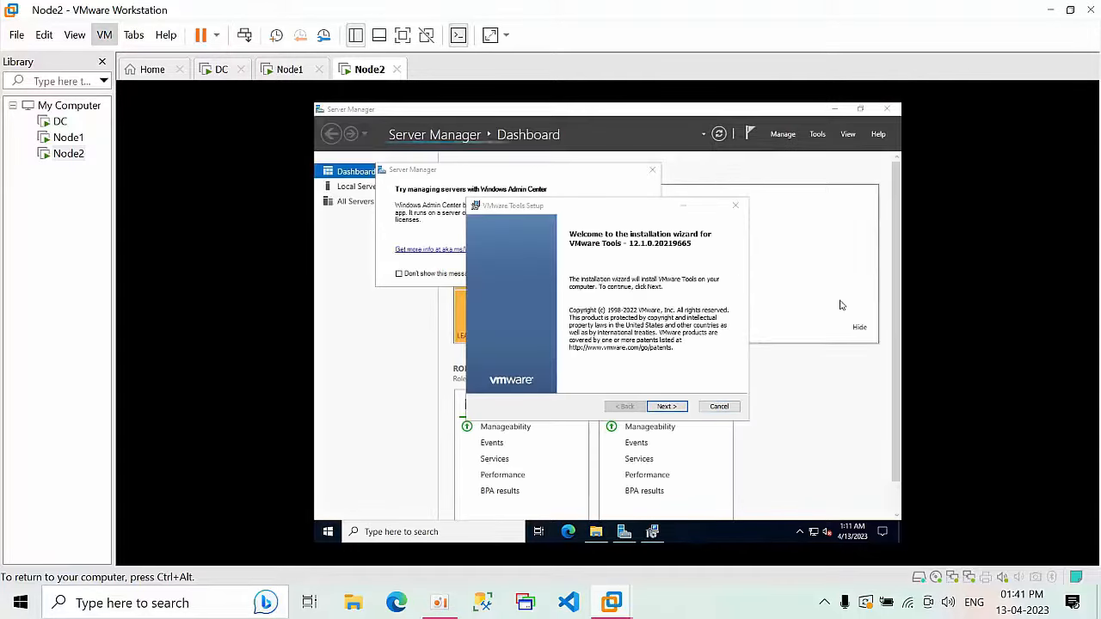
left_click(666, 405)
left_click(666, 406)
left_click(666, 406)
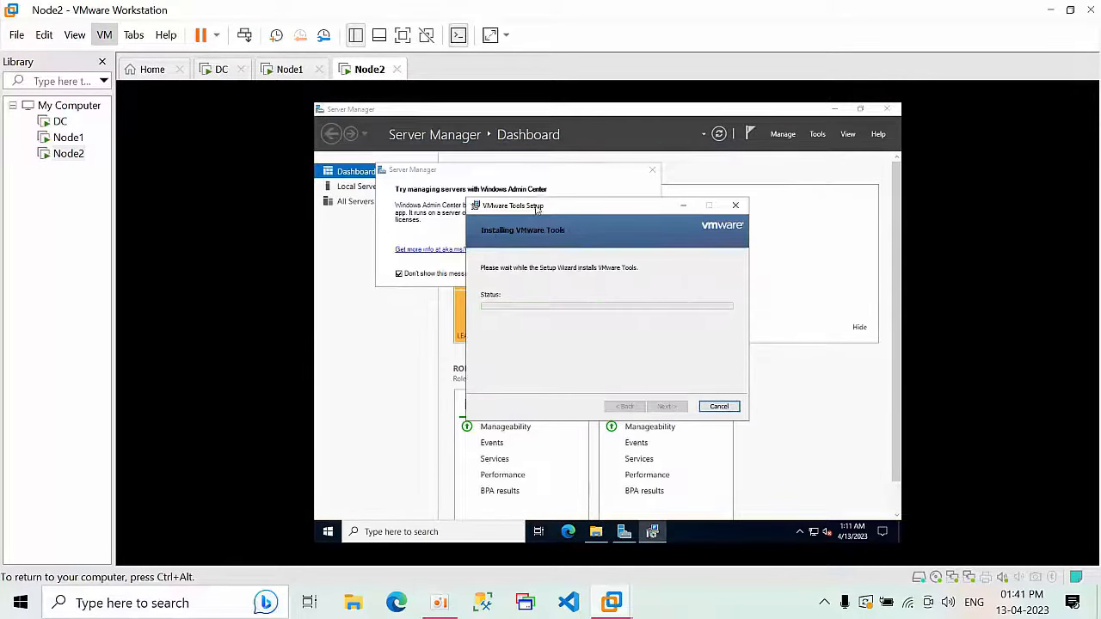
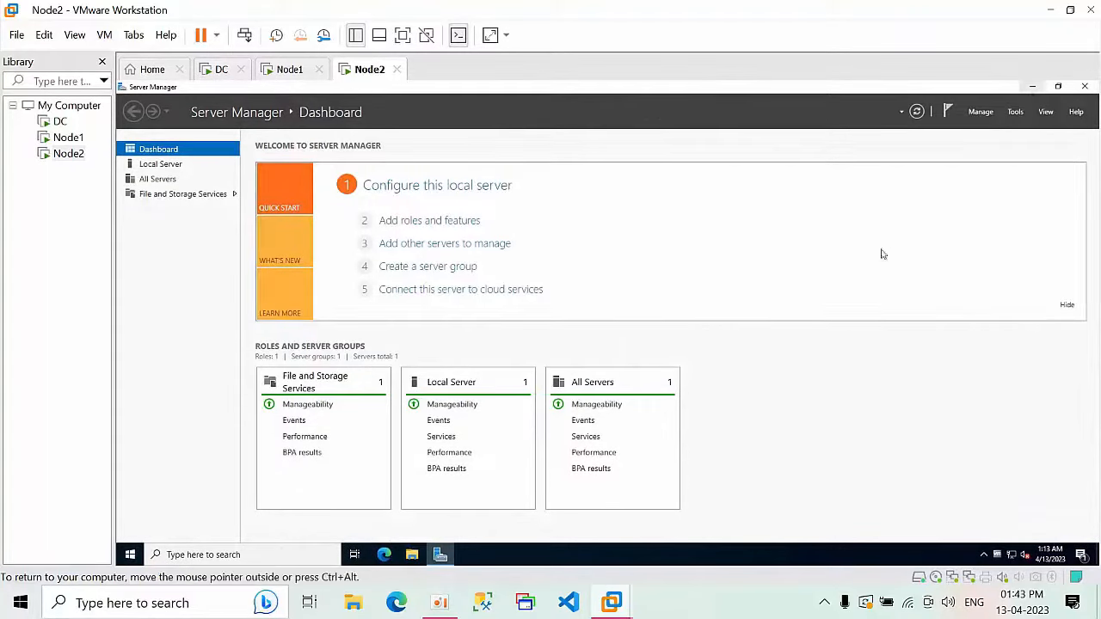
Step: Open This PC's properties from File Explorer in a maximized Settings window
left_click(1019, 91)
key("super+r")
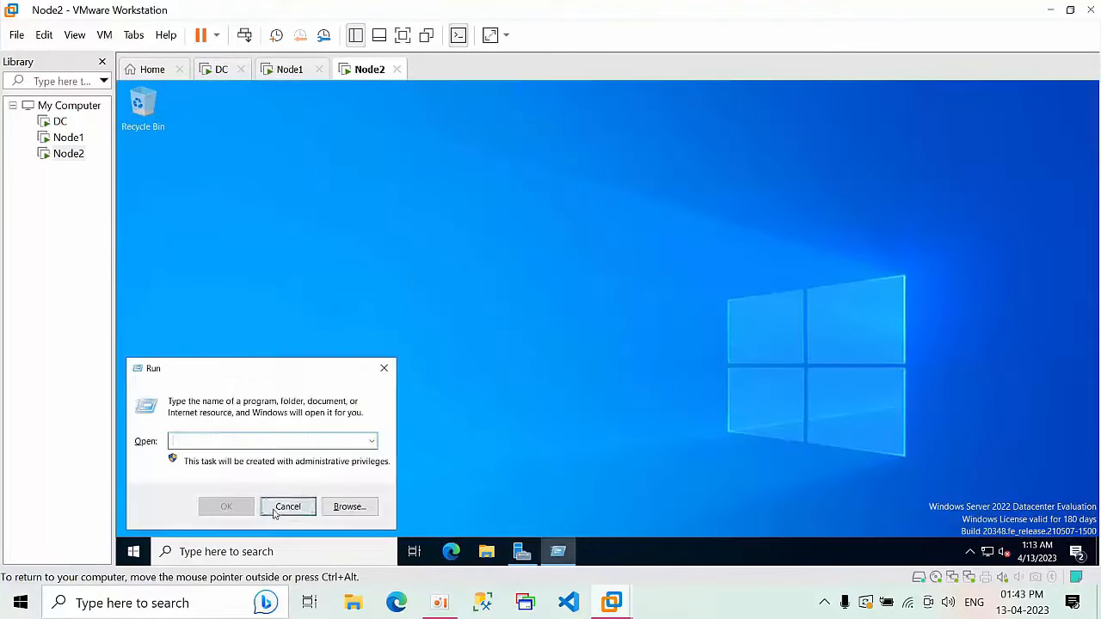
left_click(278, 509)
left_click(495, 553)
left_click(232, 303)
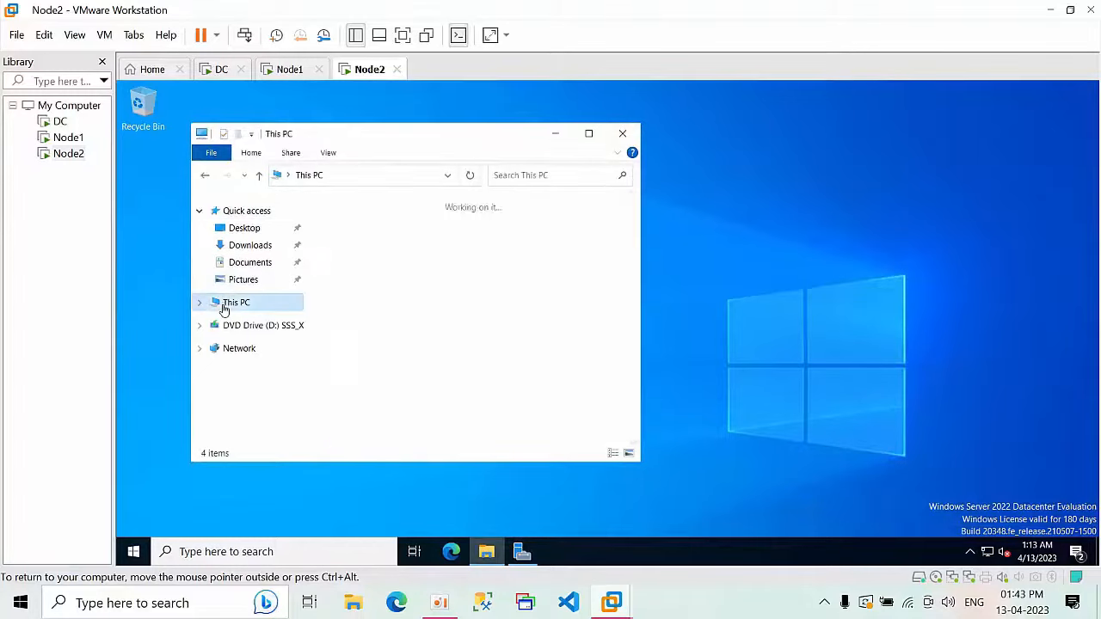
right_click(224, 304)
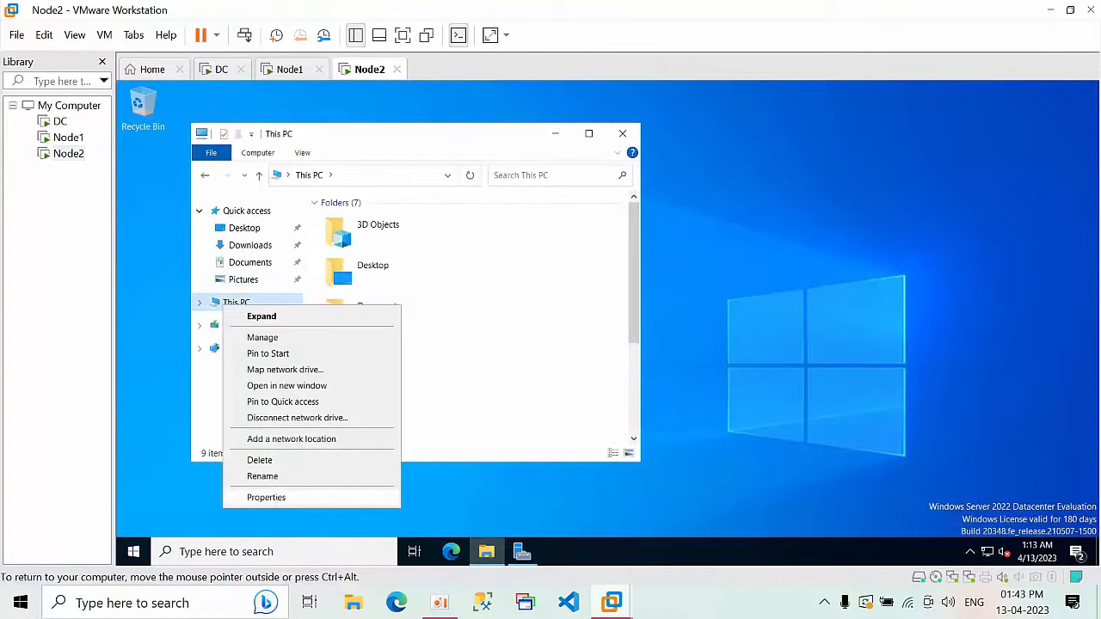
left_click(281, 498)
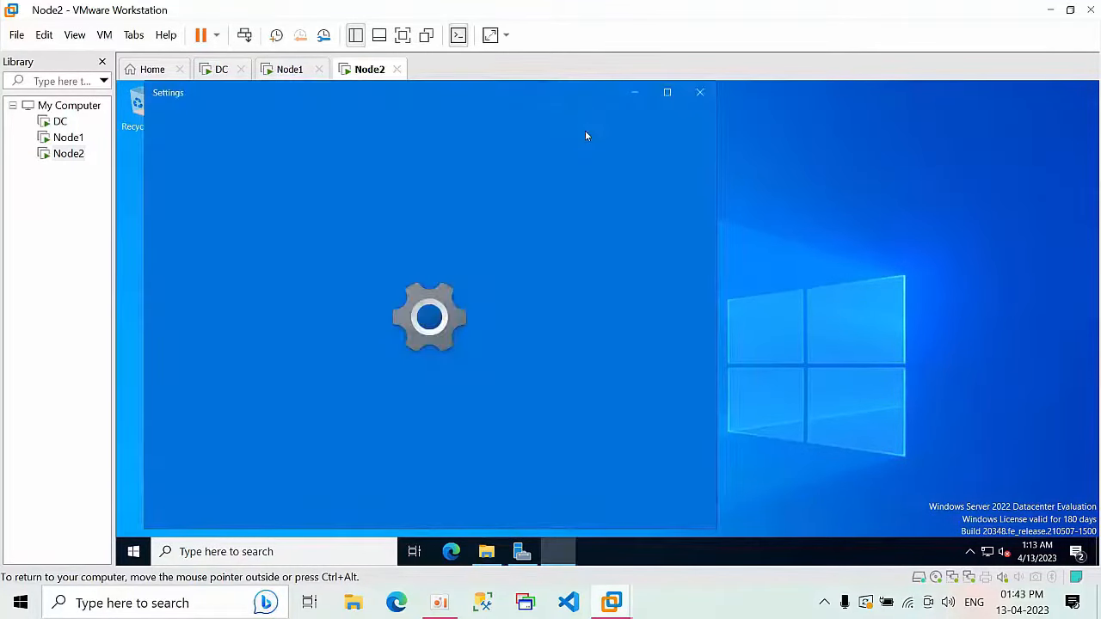
left_click(667, 95)
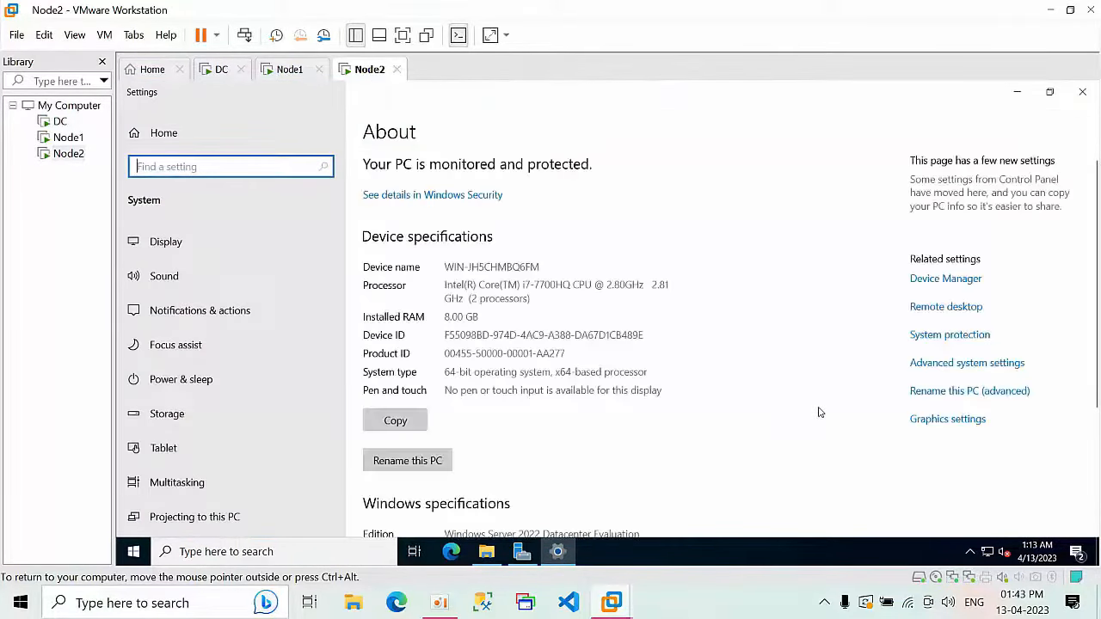
Step: Rename the computer to Node2, choose Restart Later, and close Settings and Explorer
left_click(950, 392)
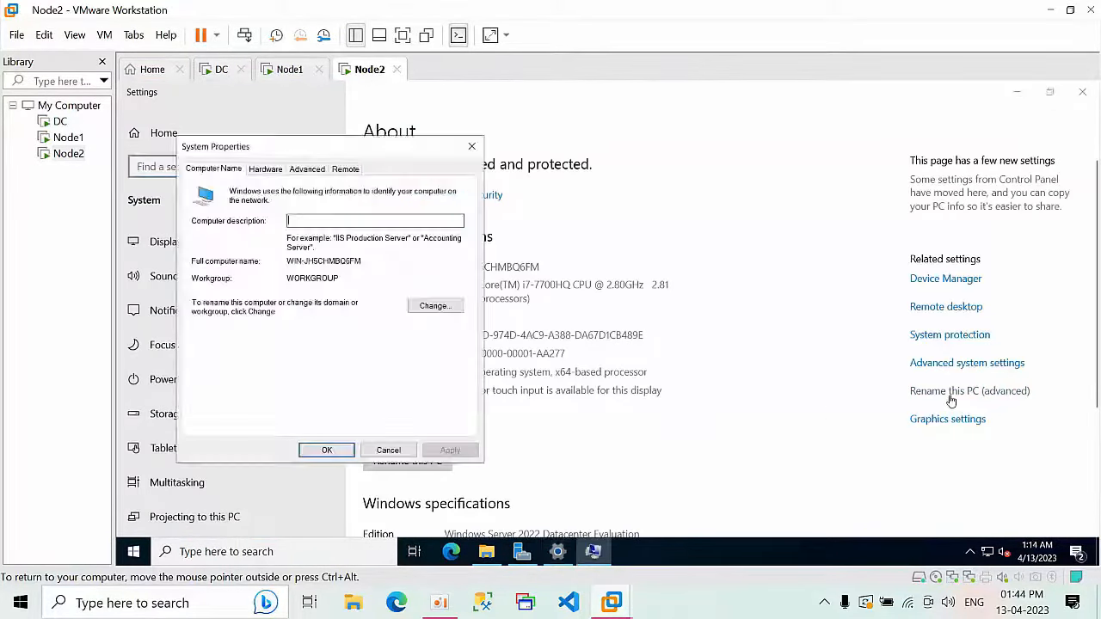
left_click(435, 307)
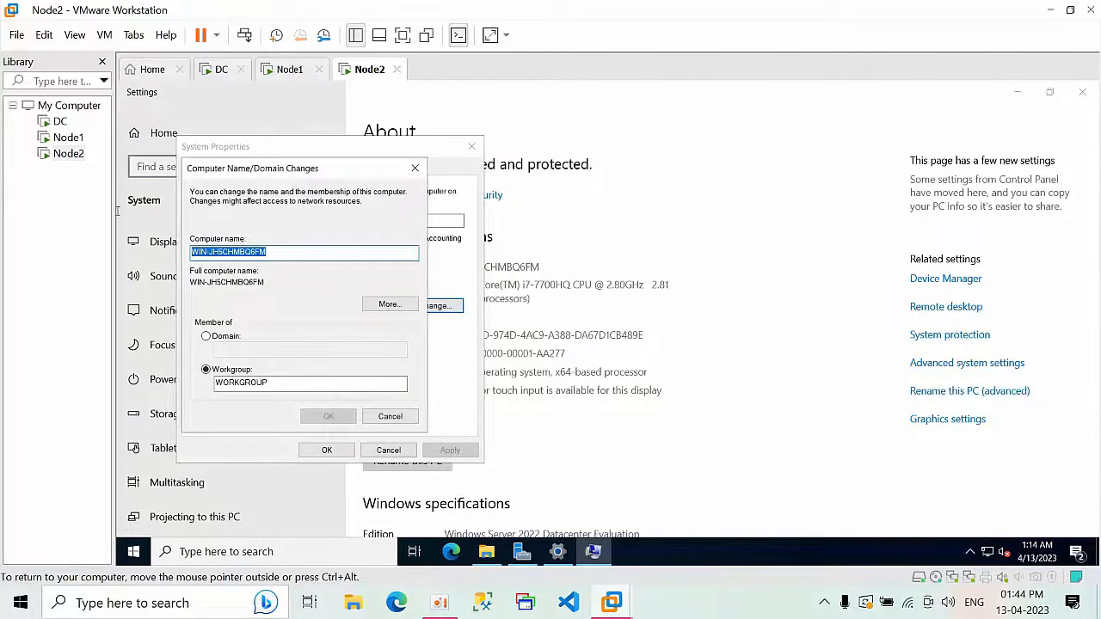
type("Node2")
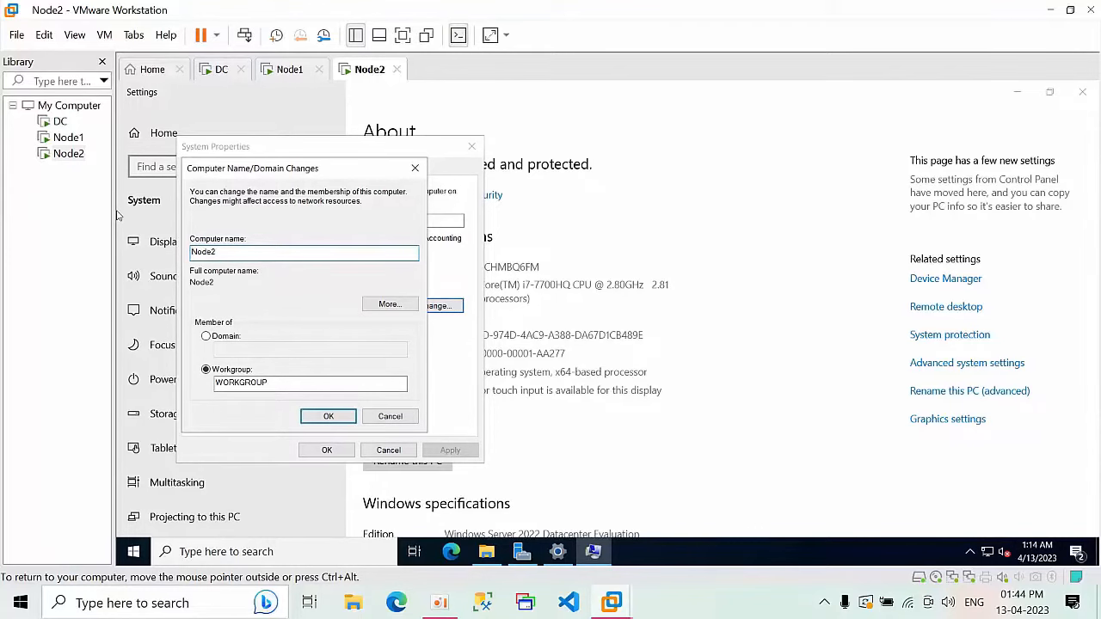
left_click(328, 415)
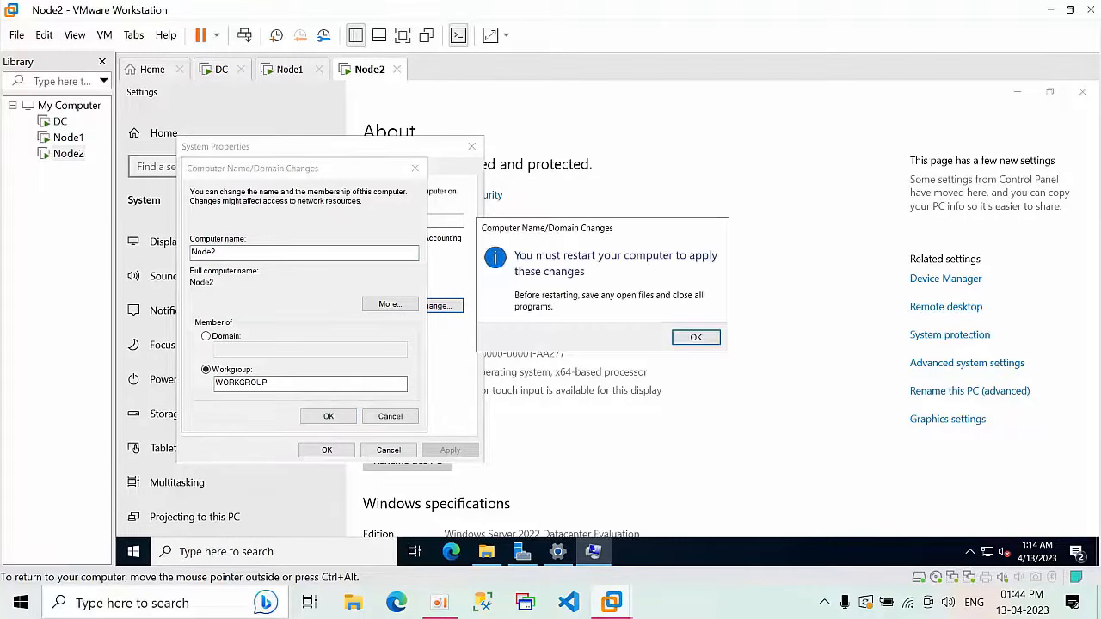
left_click(696, 336)
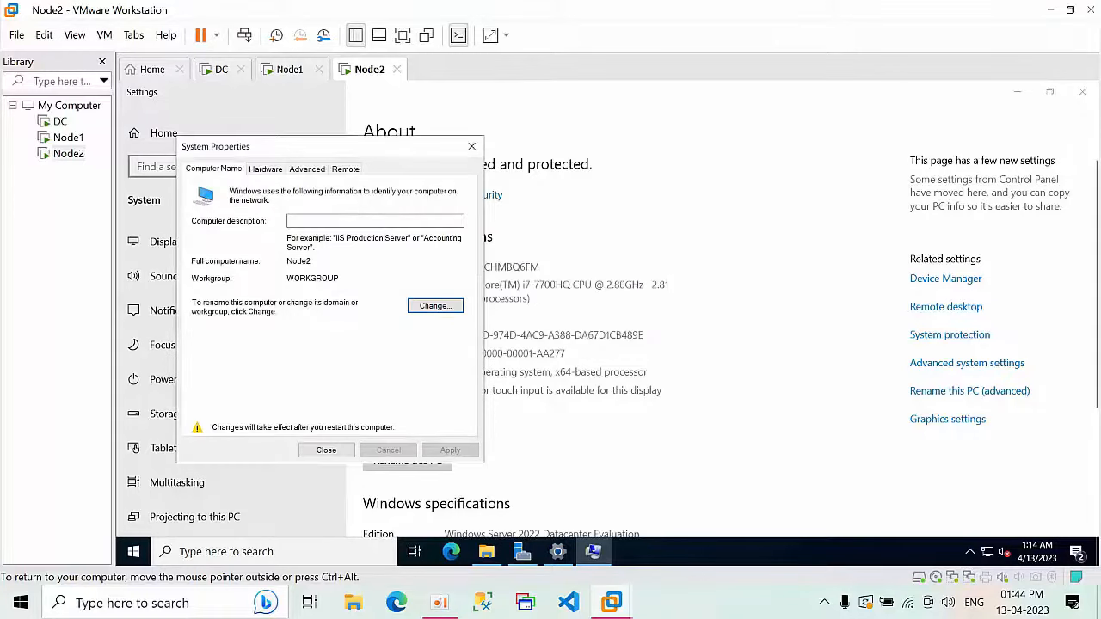
left_click(327, 449)
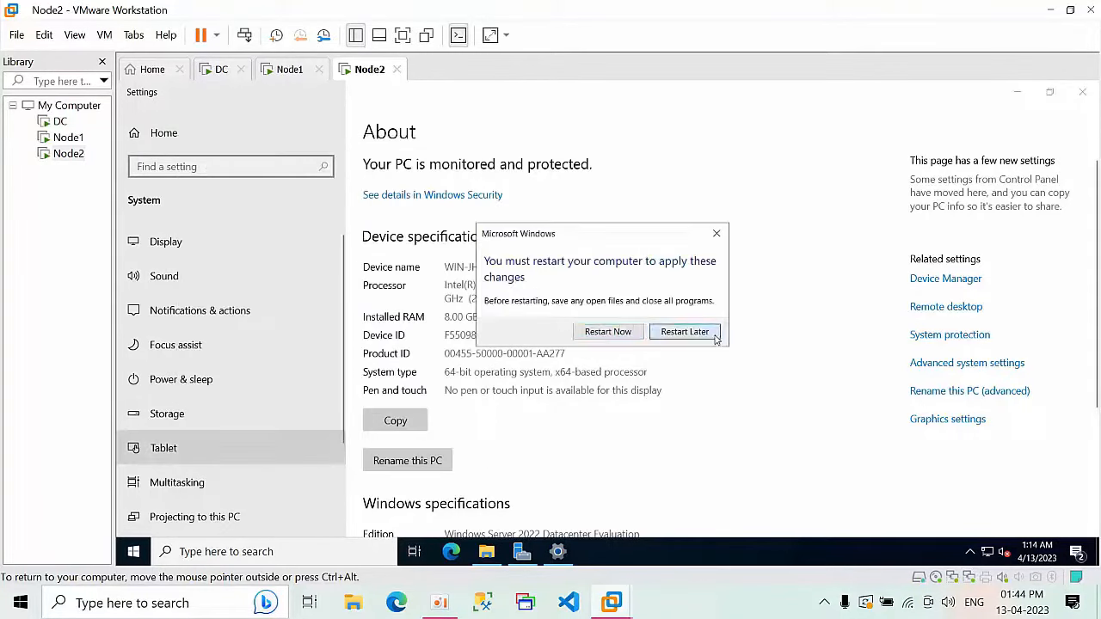
left_click(685, 332)
left_click(1084, 92)
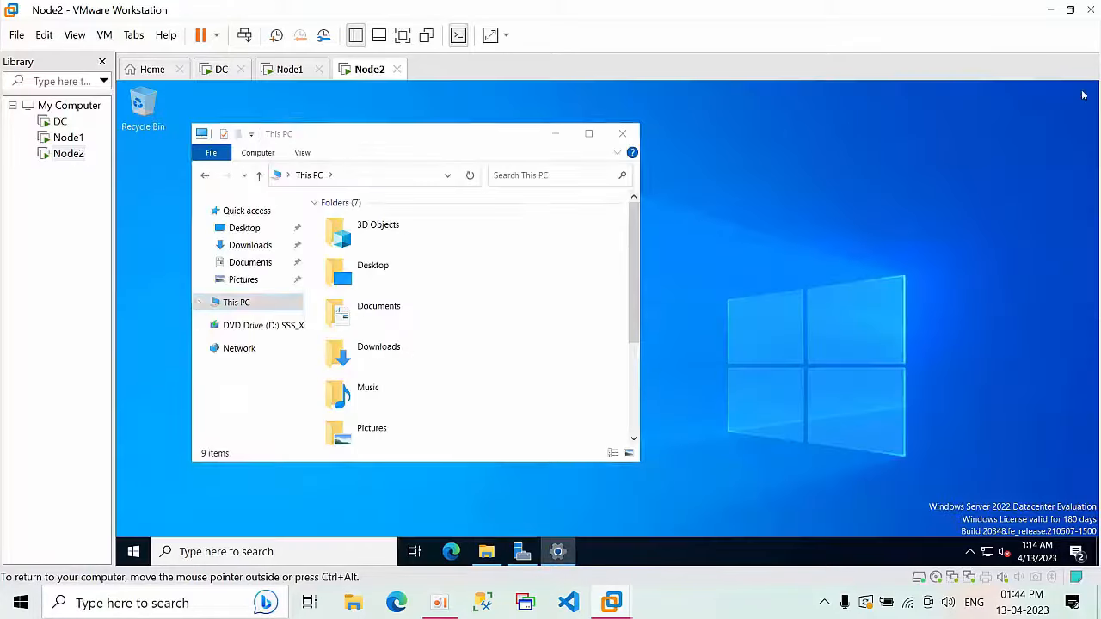
left_click(630, 134)
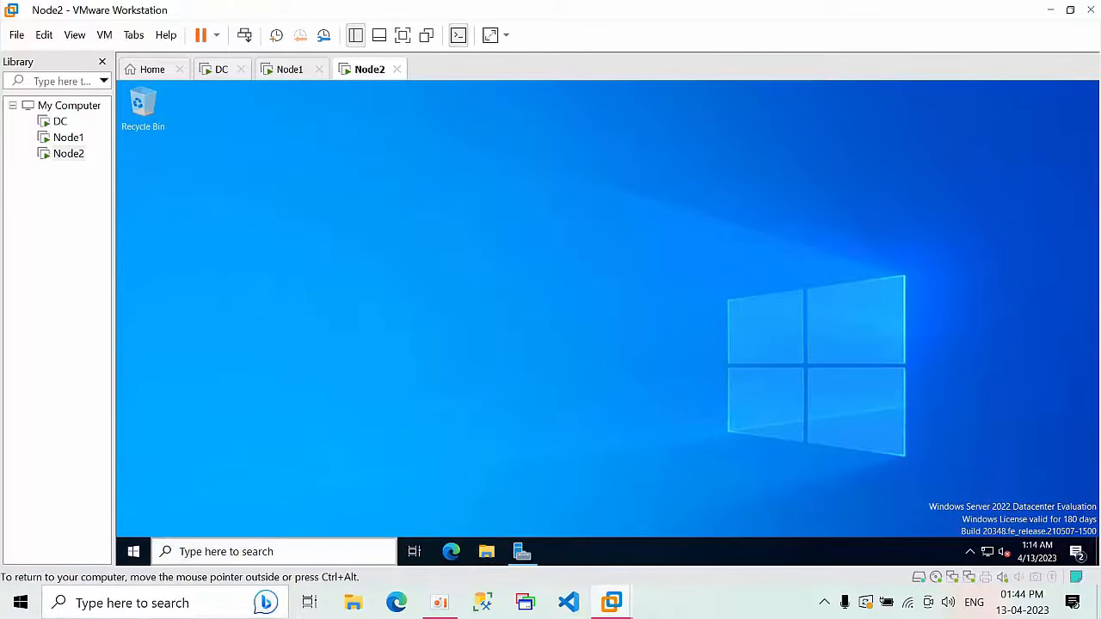
Step: Restart Node2 with the shutdown reason Other (Planned)
left_click(132, 555)
left_click(132, 555)
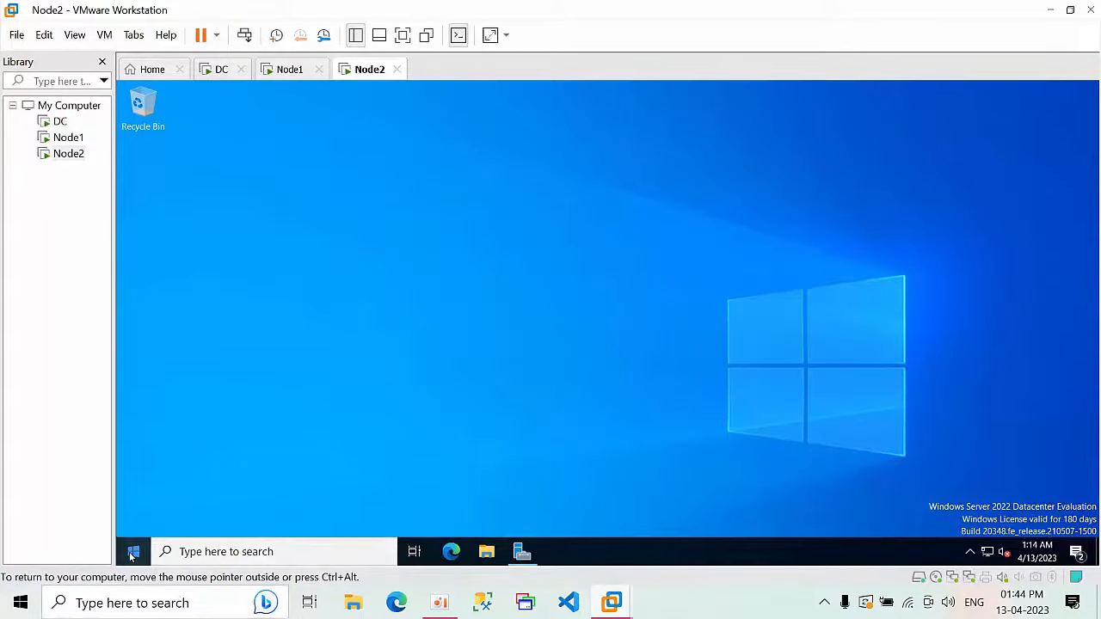
left_click(132, 555)
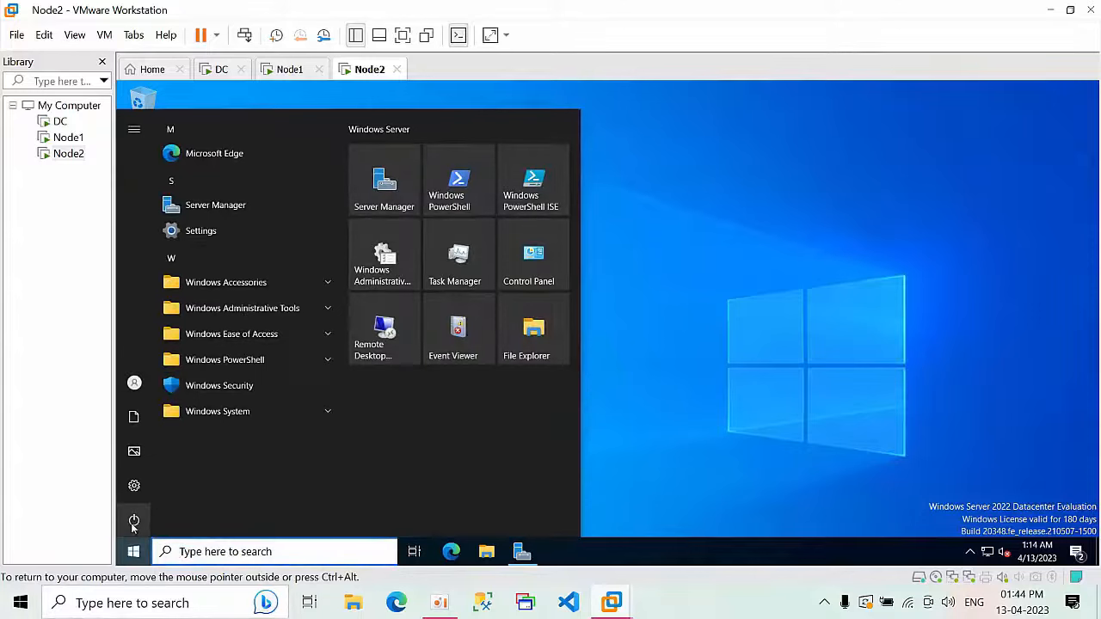
left_click(134, 522)
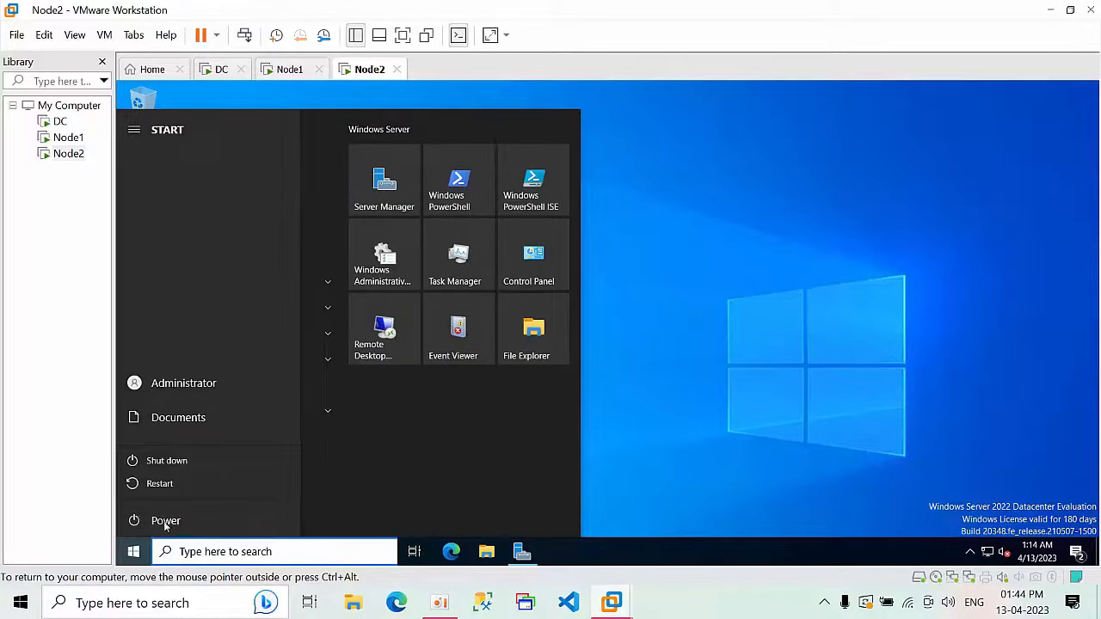
left_click(164, 484)
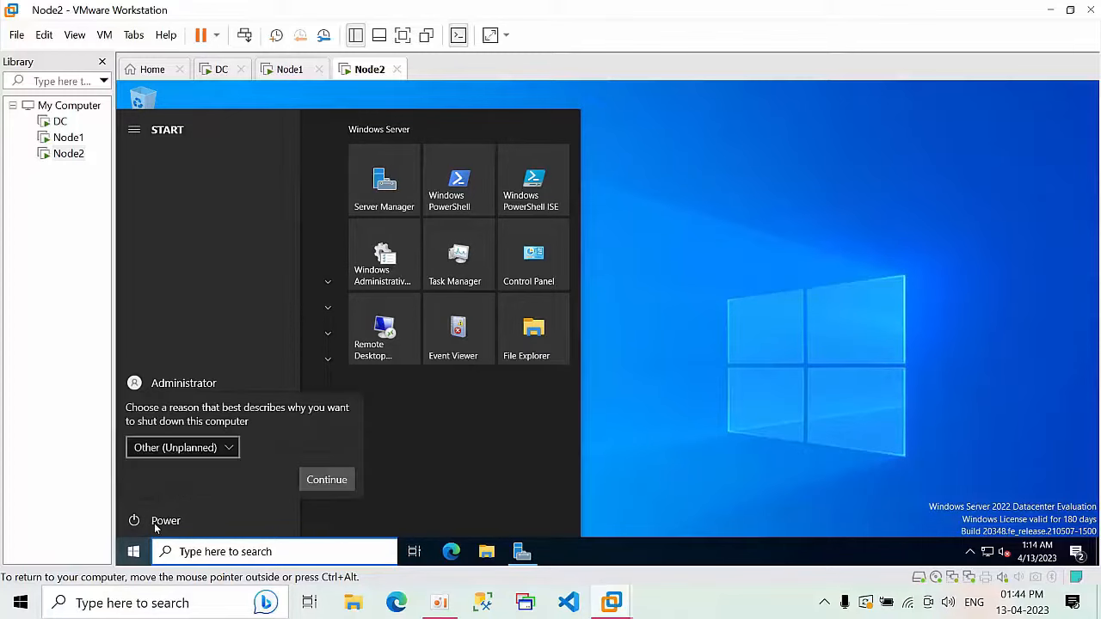
left_click(184, 448)
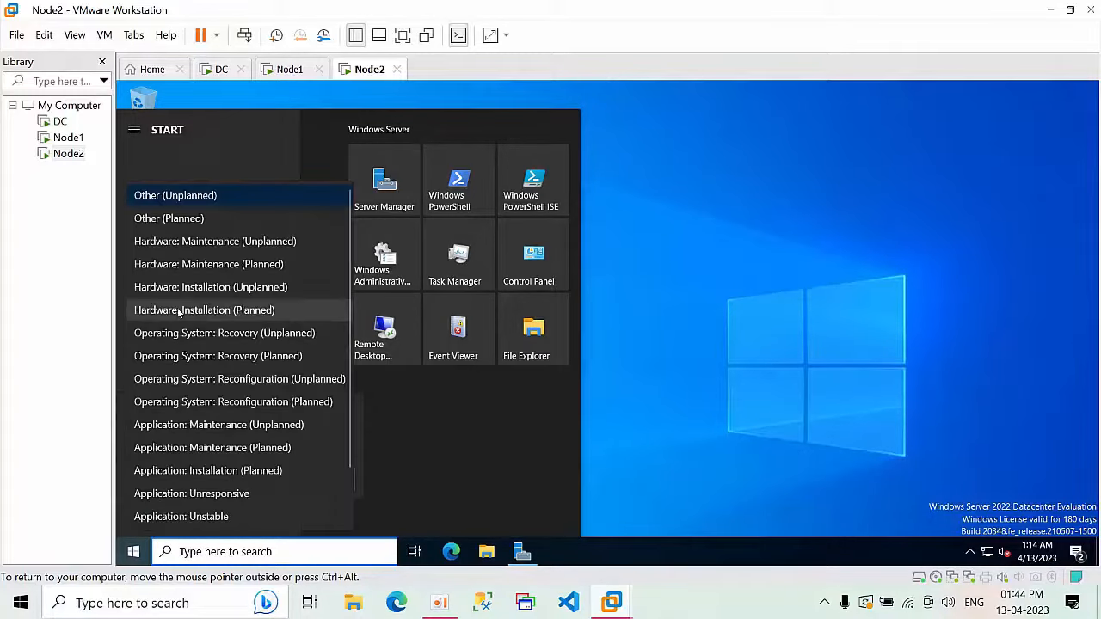
left_click(186, 220)
left_click(319, 487)
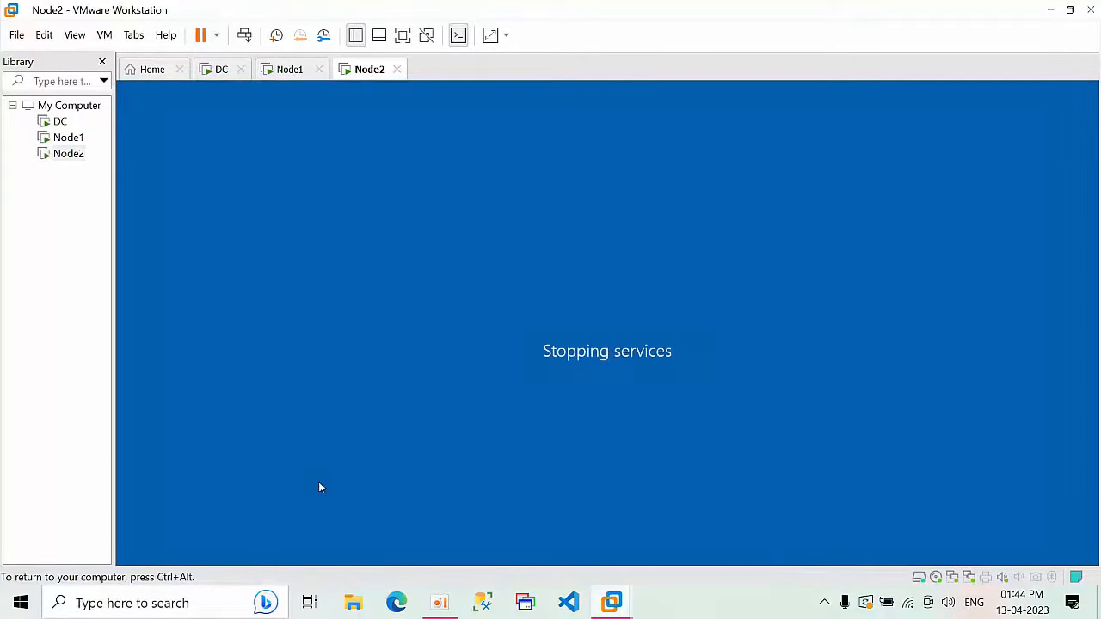
Step: Switch to Node1 and sign in as Administrator with the account password
left_click(282, 73)
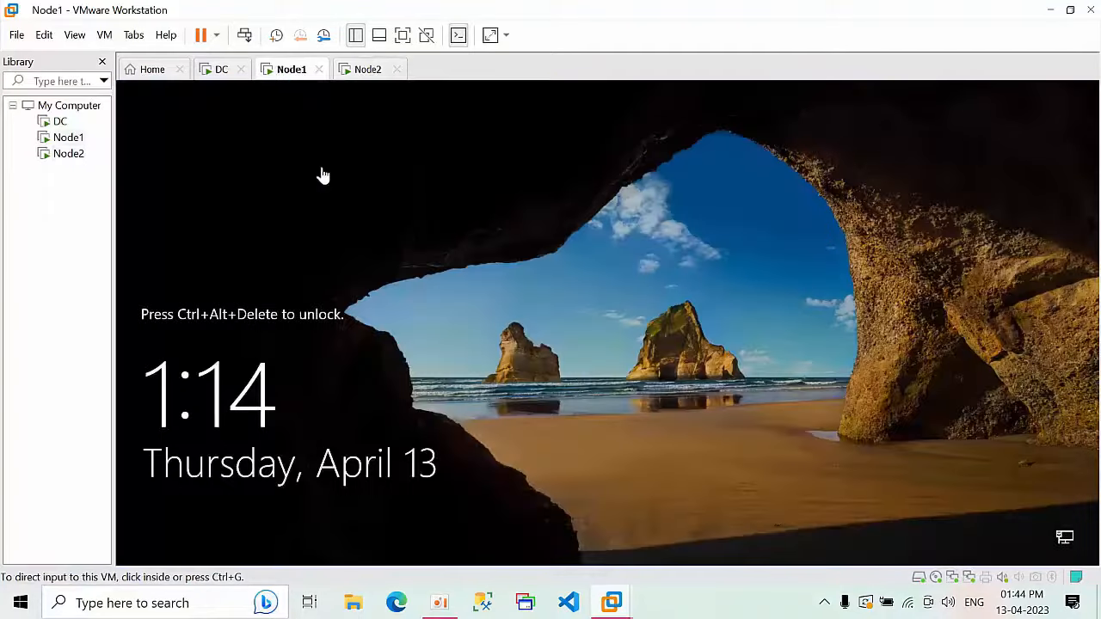
left_click(244, 36)
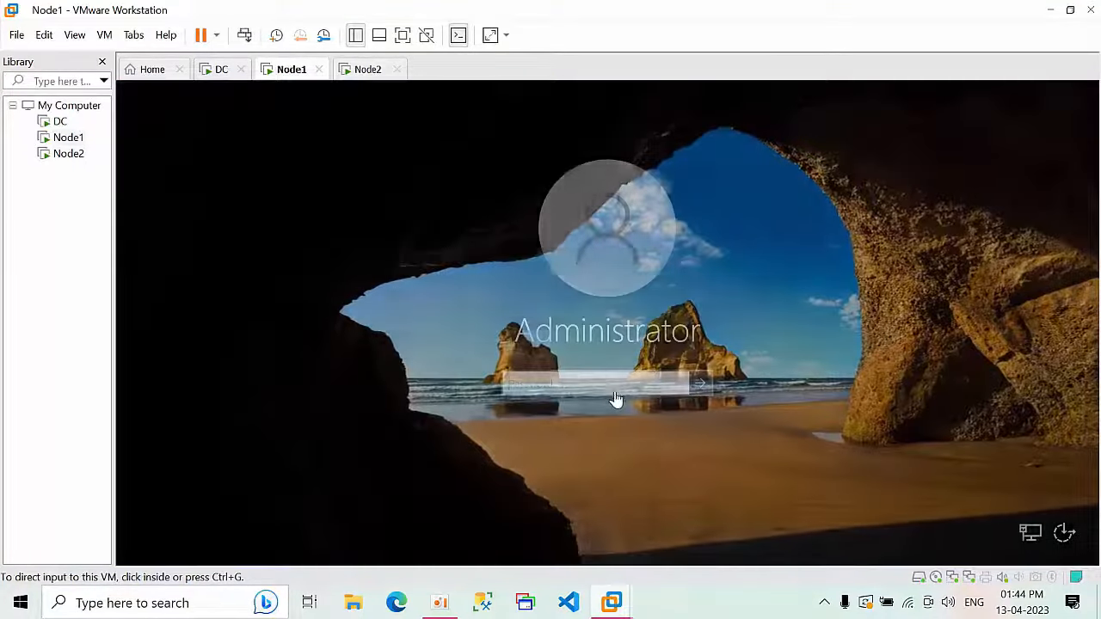
left_click(566, 384)
type("P@s")
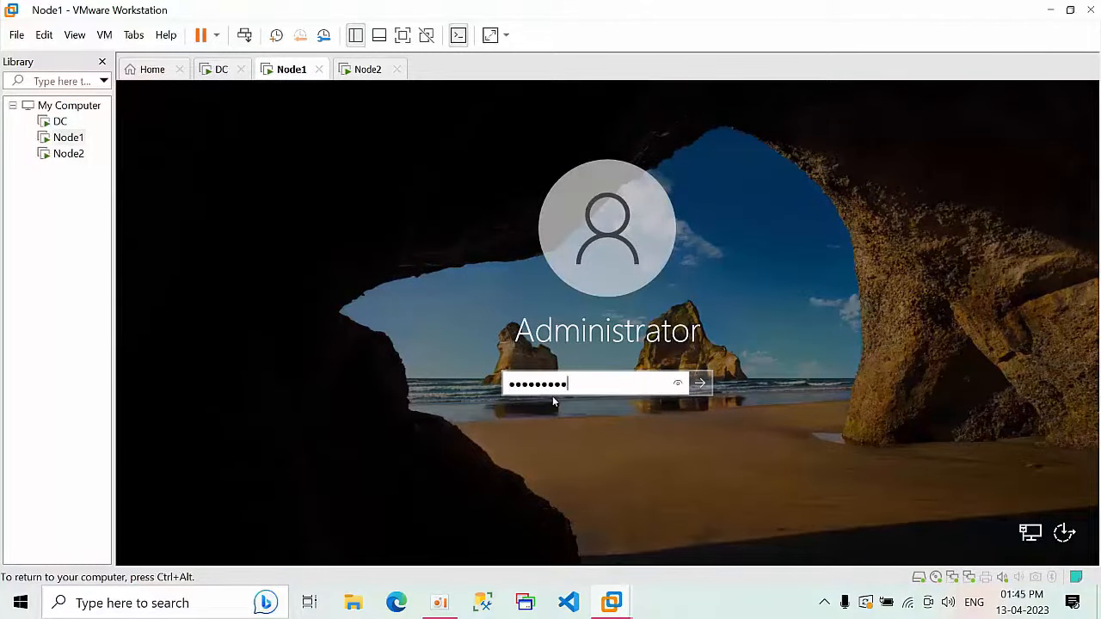
key("Return")
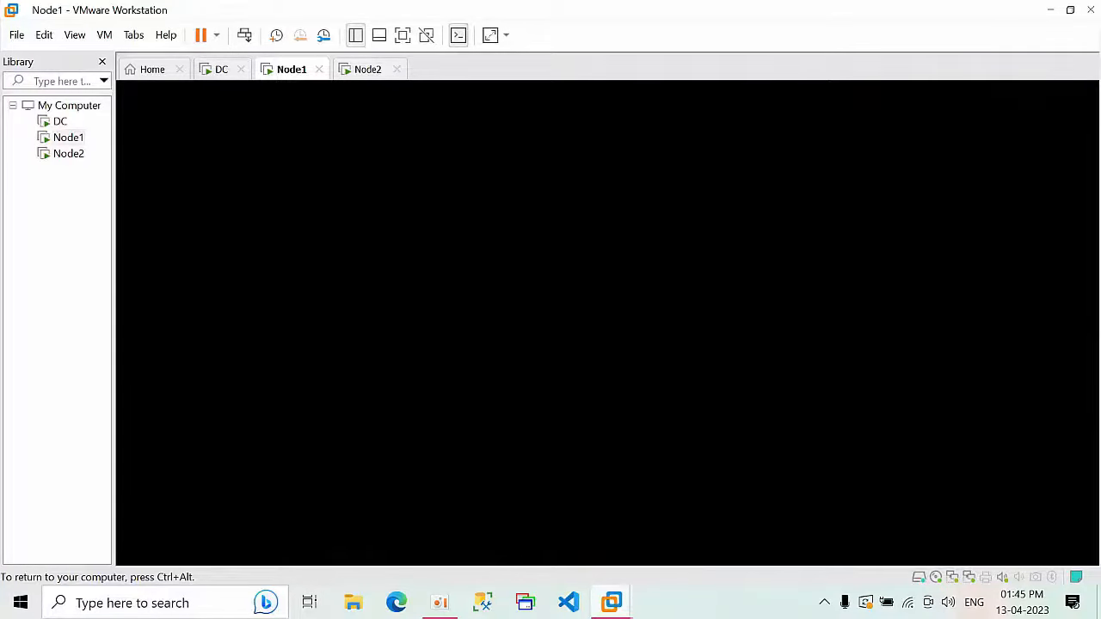
left_click(221, 74)
left_click(292, 80)
Step: Show Node1 full screen and turn off Windows Defender Firewall for private and public networks
key("ctrl+alt+Return")
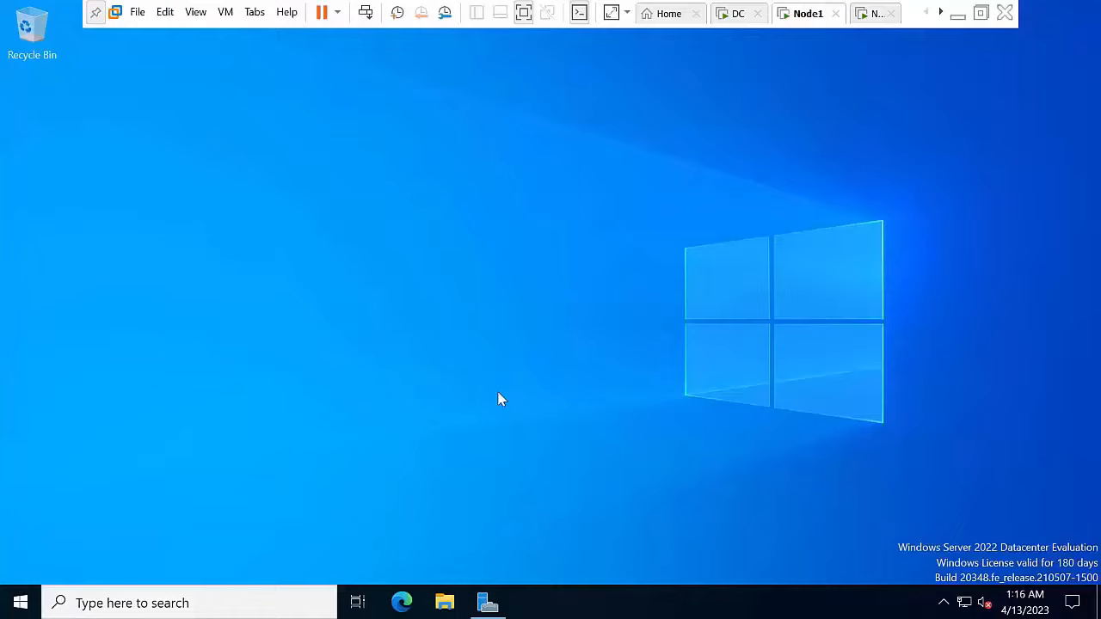
key("super+r")
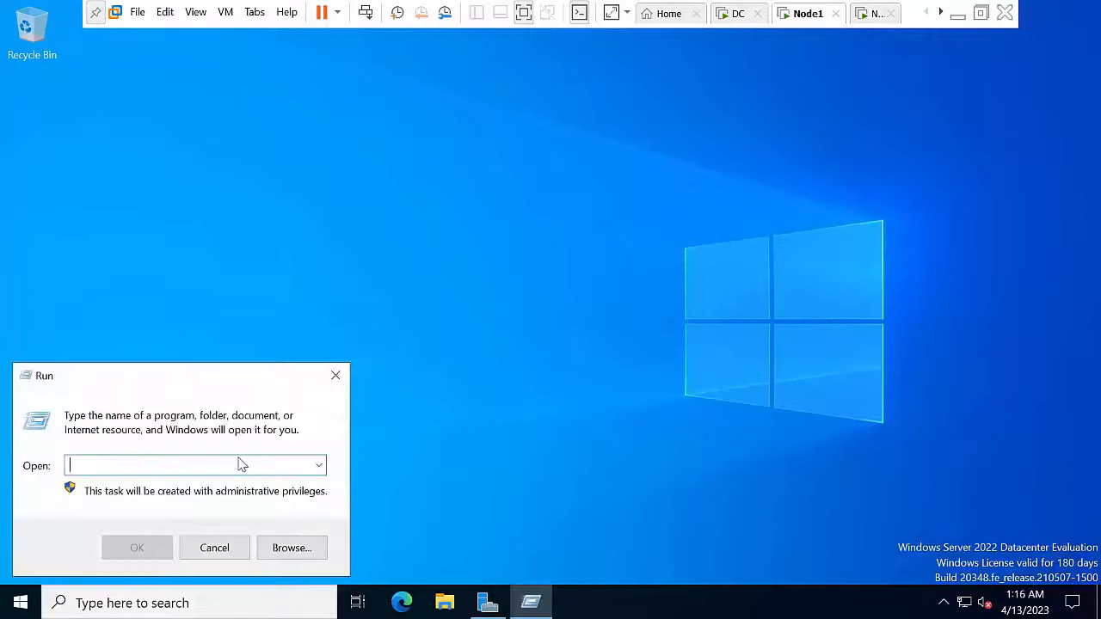
type("firewa")
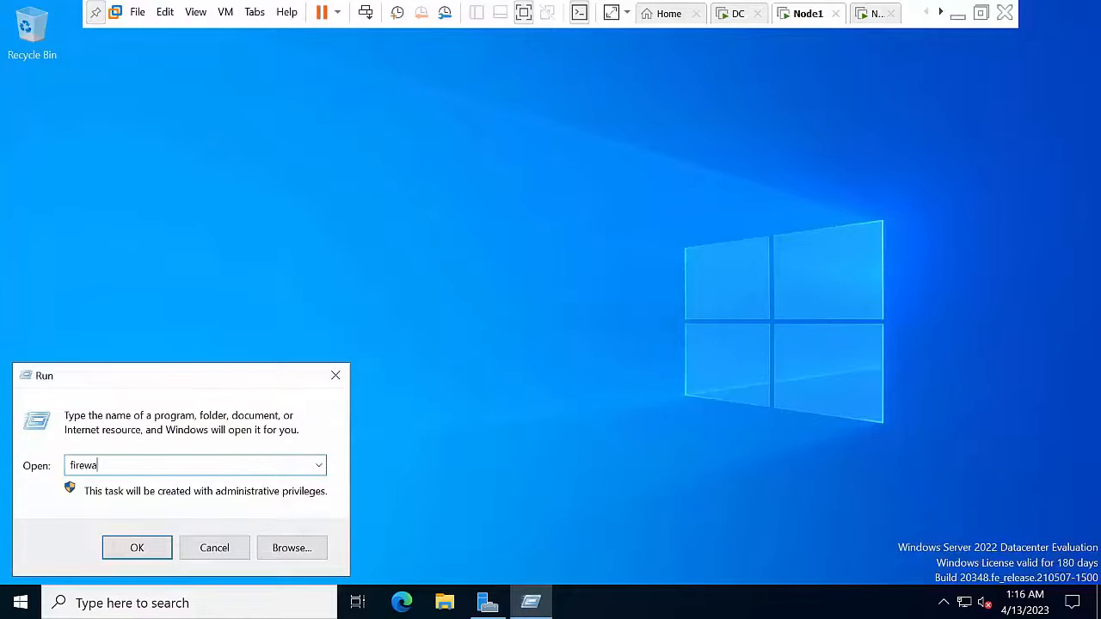
type("ll.cpl")
key("Return")
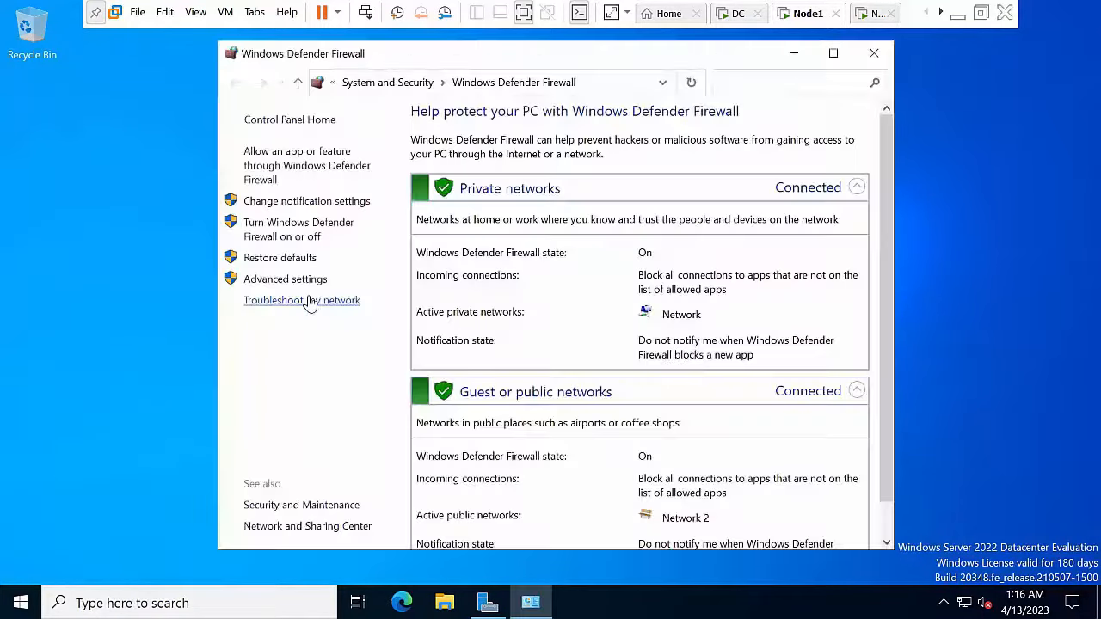
left_click(292, 223)
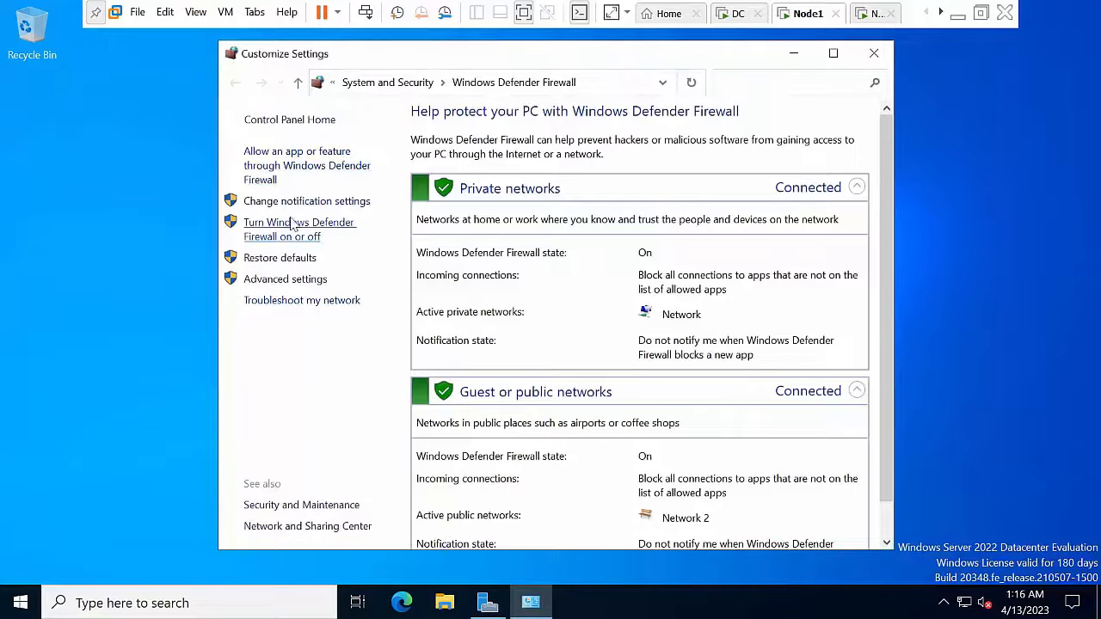
left_click(406, 252)
left_click(440, 359)
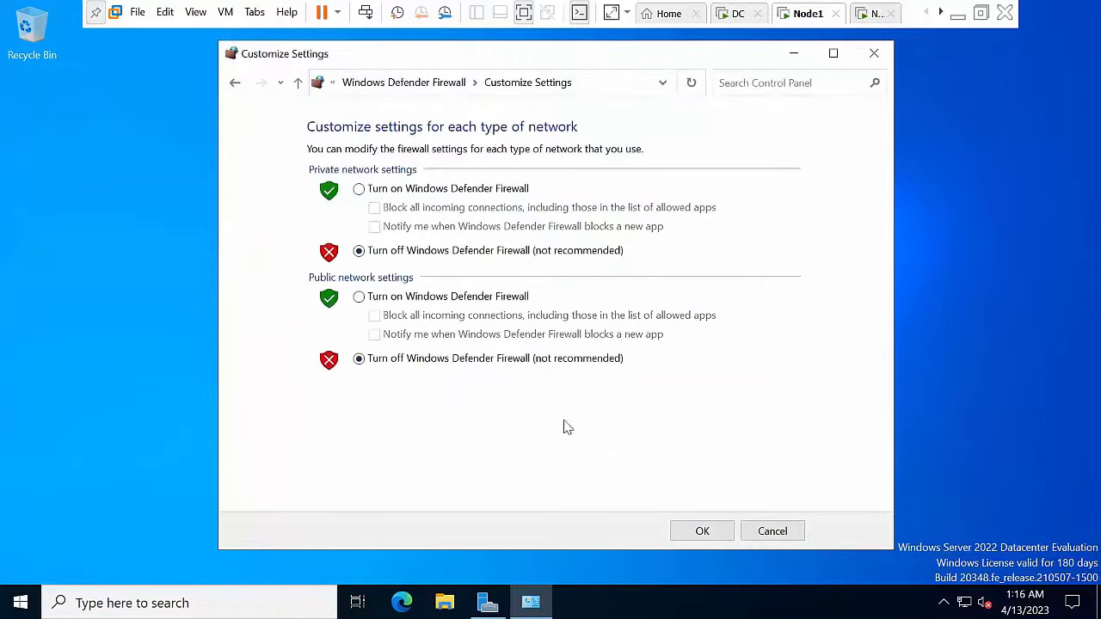
left_click(700, 531)
left_click(874, 53)
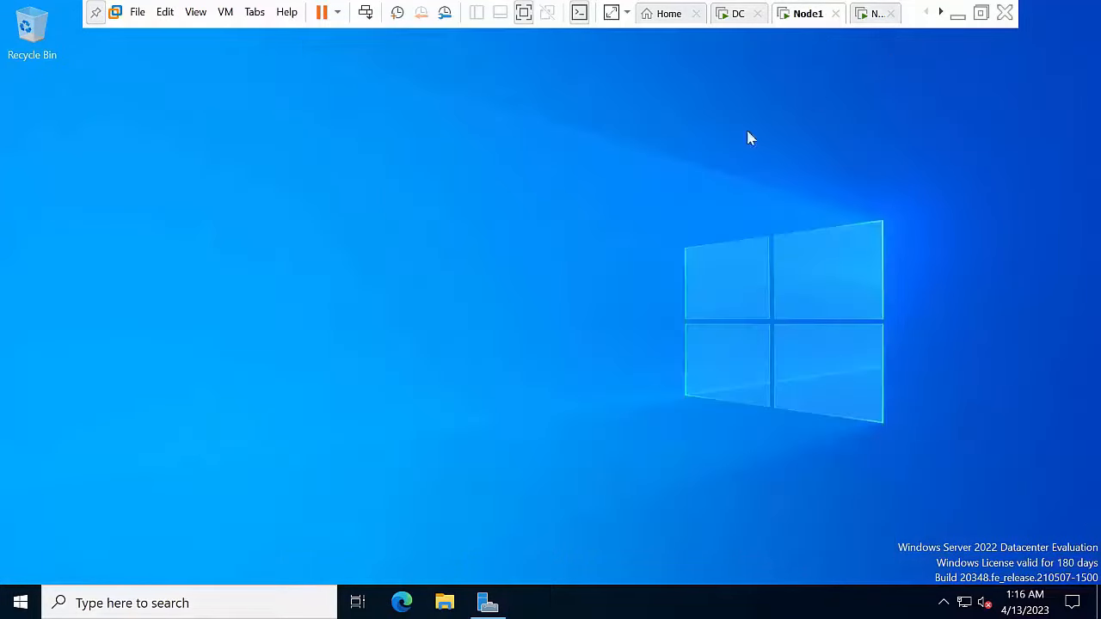
Step: Refresh the desktop and launch ncpa.cpl to open Network Connections
right_click(290, 288)
left_click(341, 339)
key("super+r")
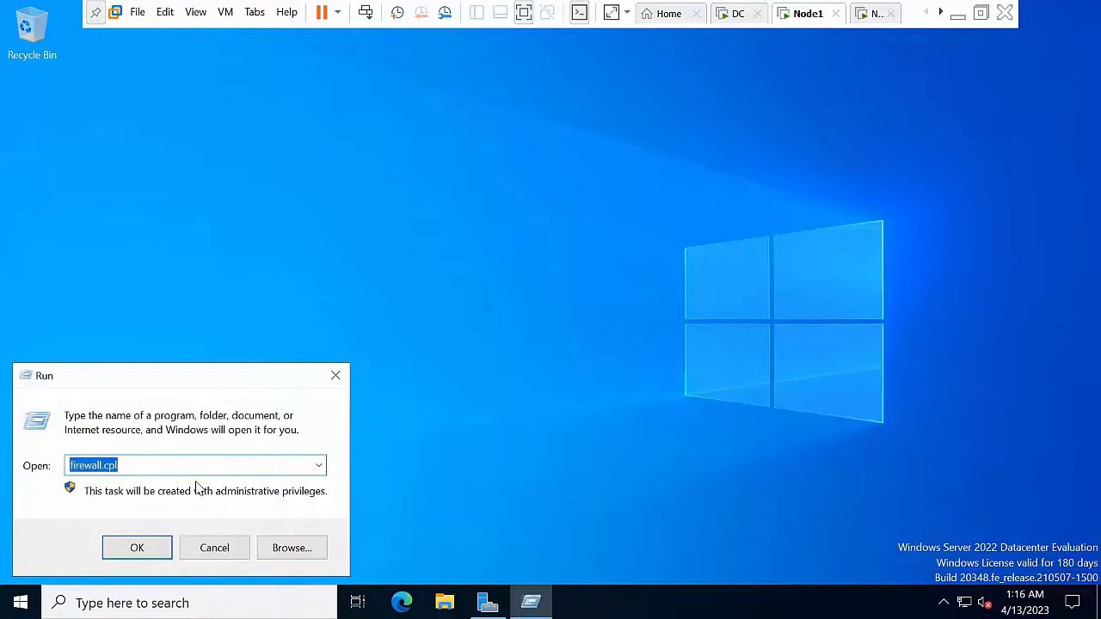
type("ncpa.cpl")
key("Return")
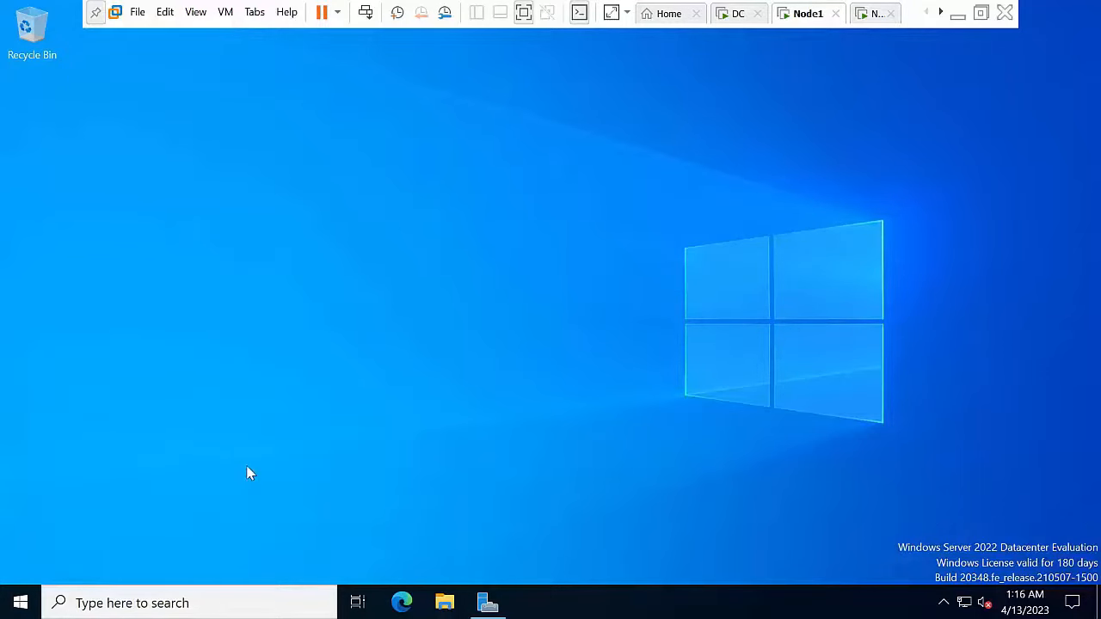
Step: Refresh the connections list and disable IPv6 in Ethernet0's properties
key("super+r")
left_click(136, 546)
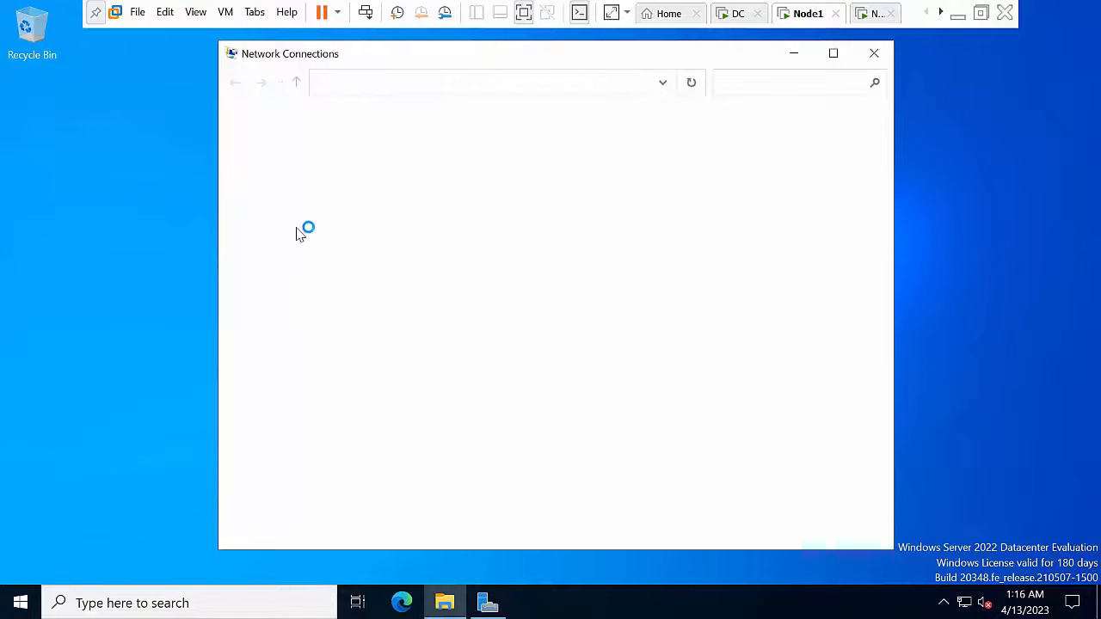
right_click(302, 229)
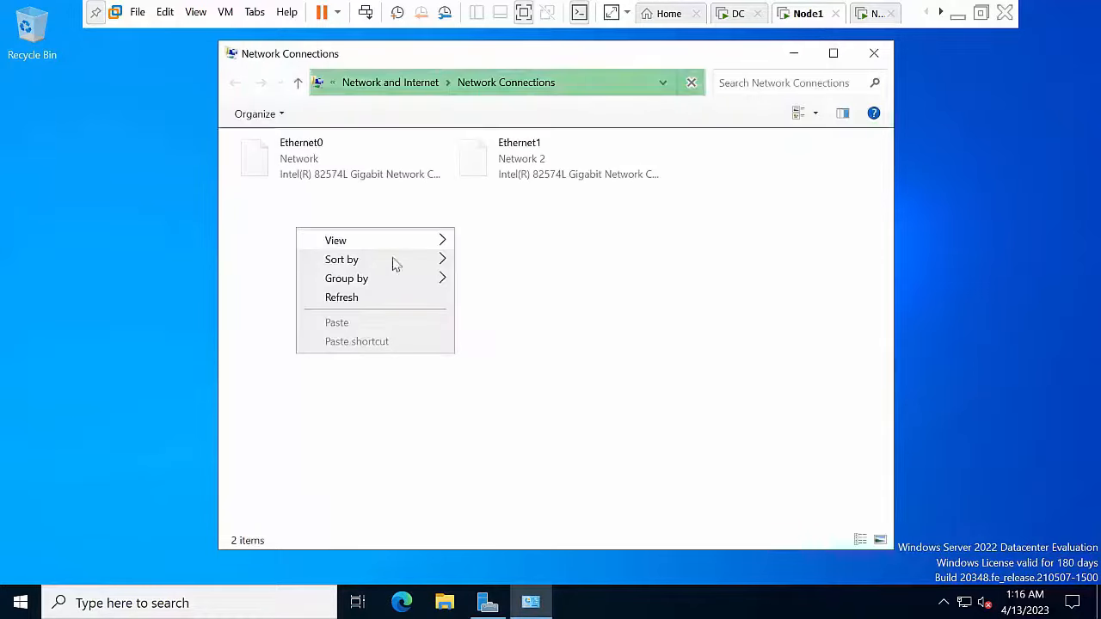
left_click(366, 300)
left_click(315, 176)
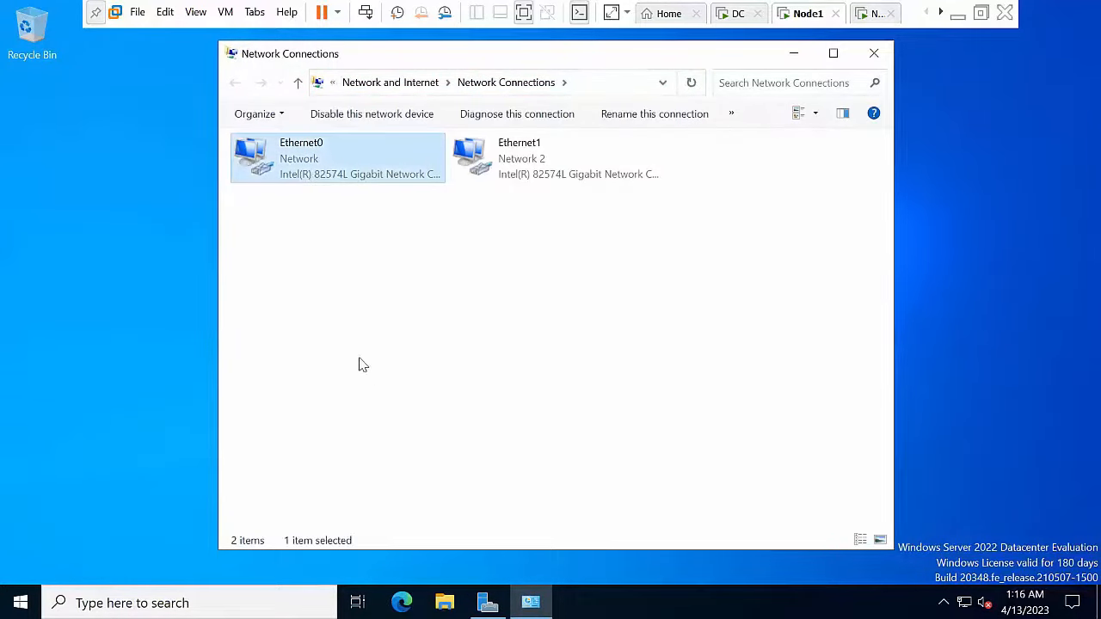
right_click(330, 178)
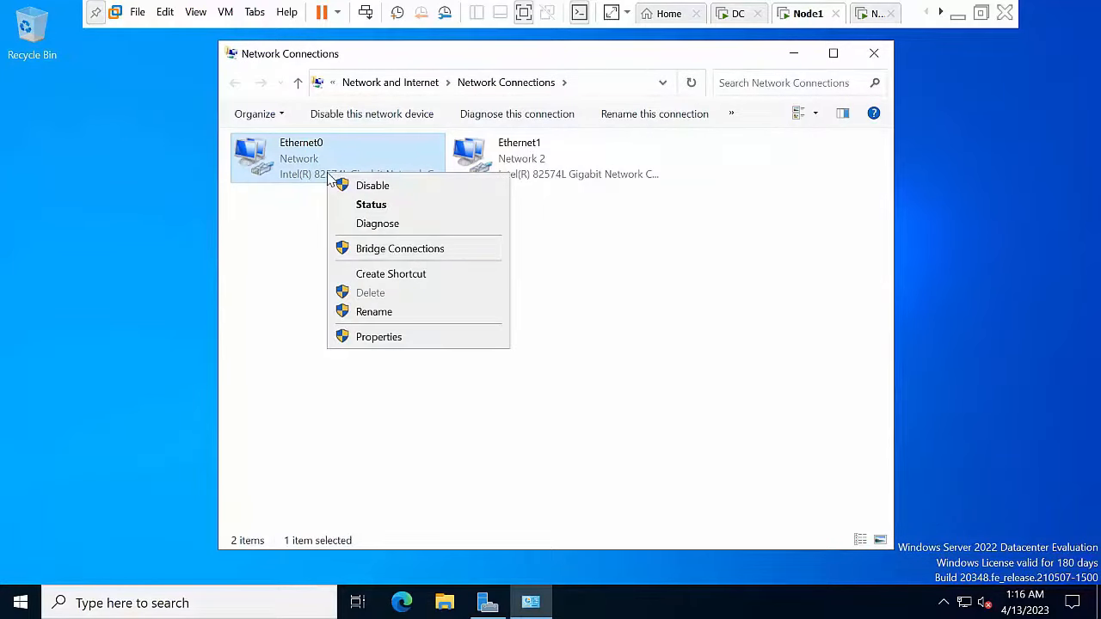
left_click(390, 339)
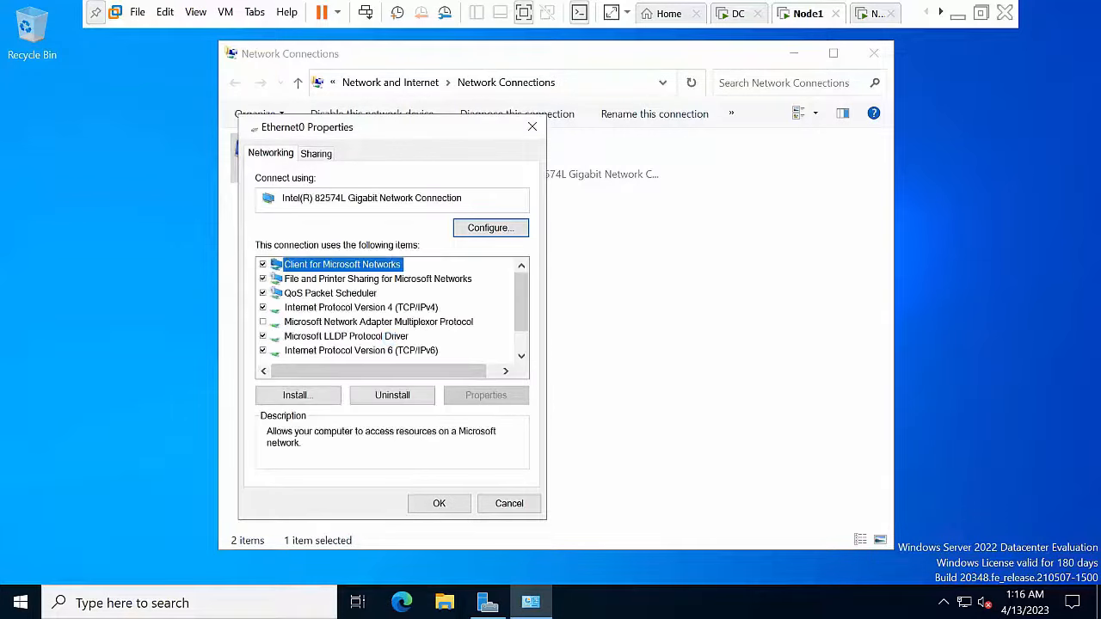
left_click(400, 349)
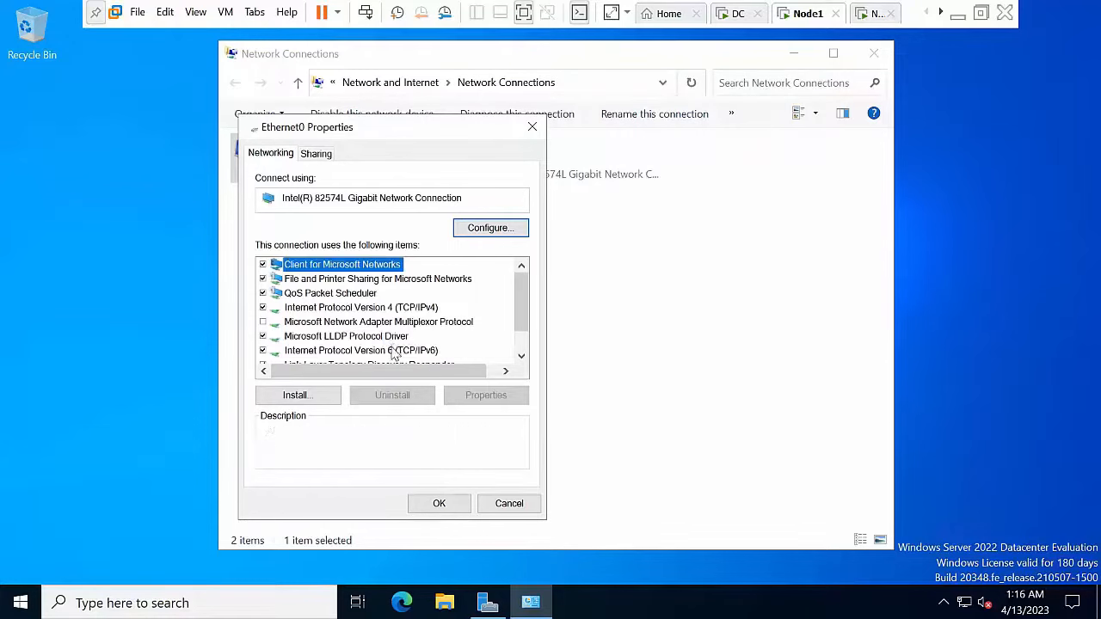
left_click(263, 351)
Step: Give Ethernet0 a static 10.0.0 IPv4 address with the default mask and a DNS server
left_click(383, 308)
left_click(481, 396)
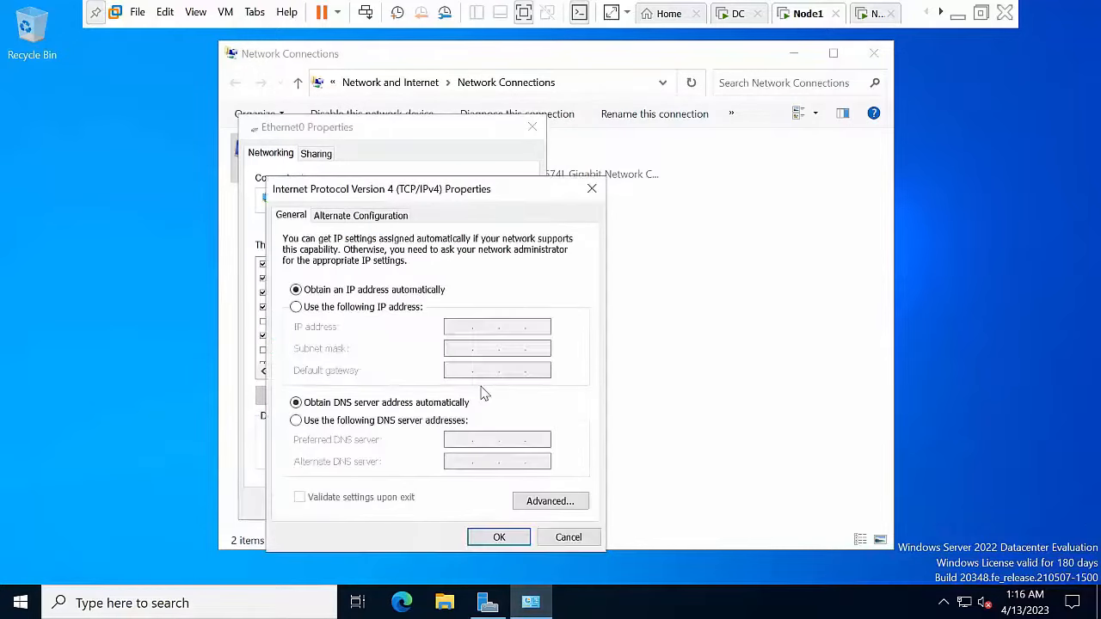
left_click(353, 308)
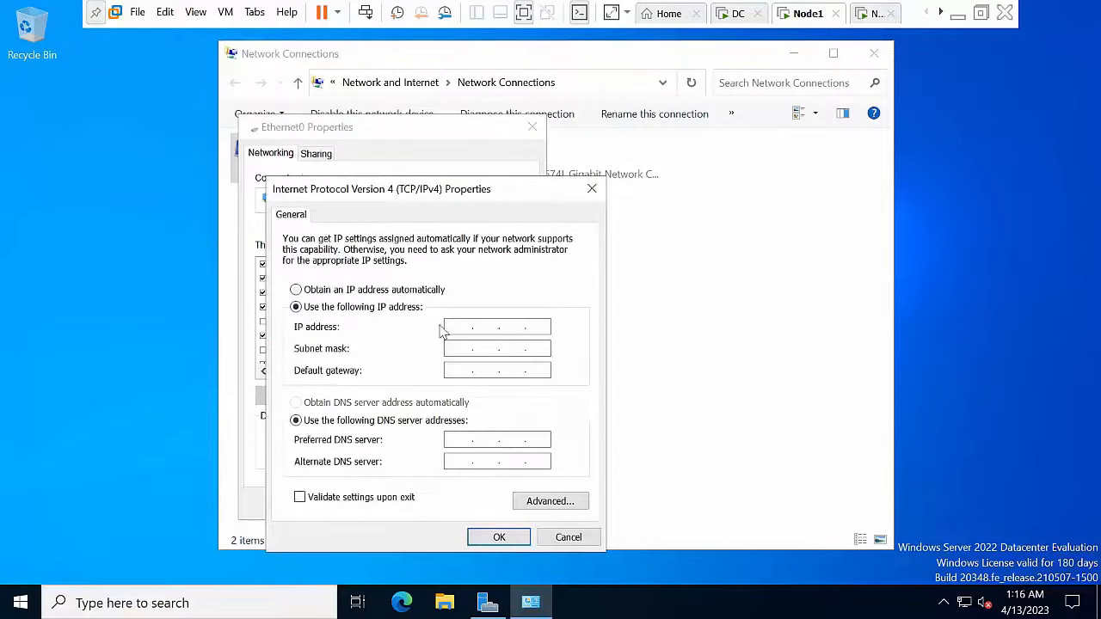
type("10.0.0.50")
key("Tab")
key("Tab")
key("Tab")
key("Tab")
type("10.0.0.")
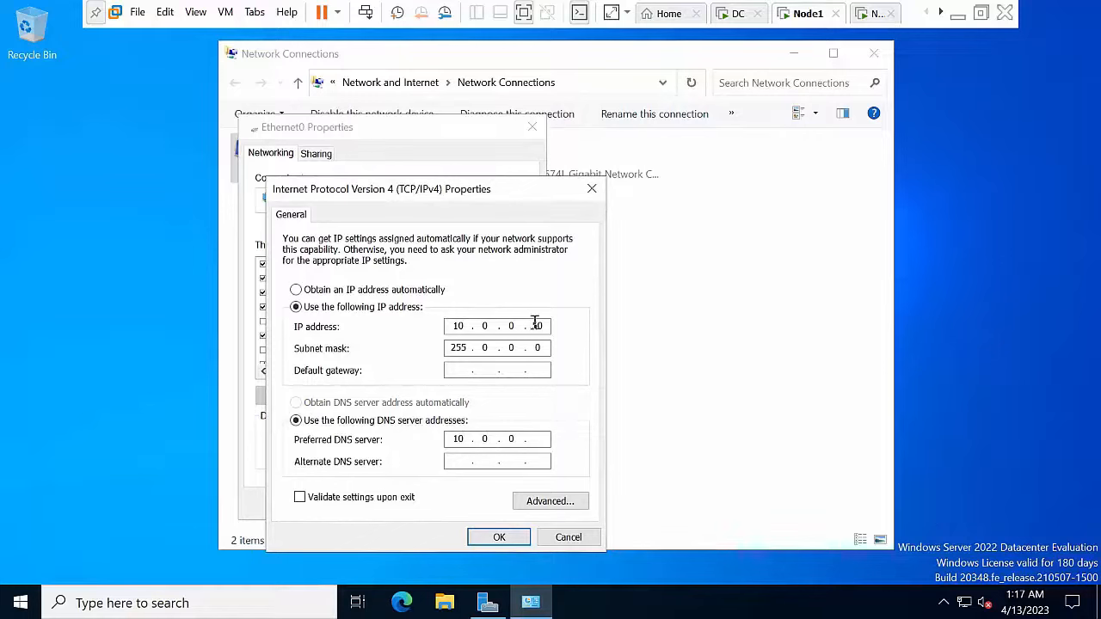
left_click_drag(532, 326, 564, 326)
type("10")
left_click(511, 535)
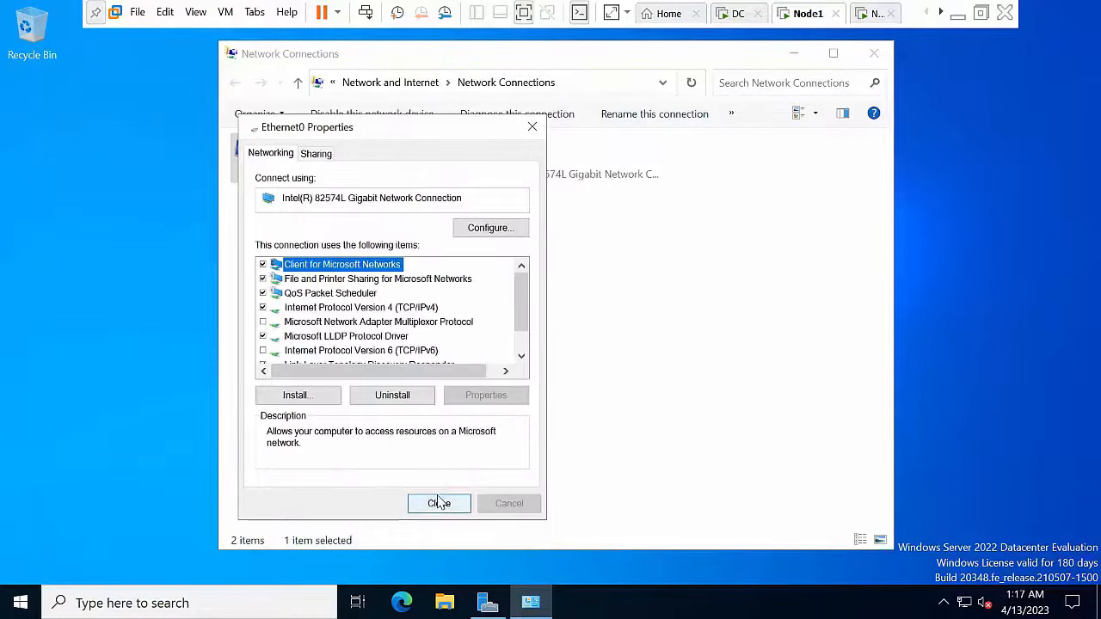
left_click(439, 503)
Step: Disable IPv6 on the Ethernet1 adapter
right_click(487, 282)
left_click(518, 240)
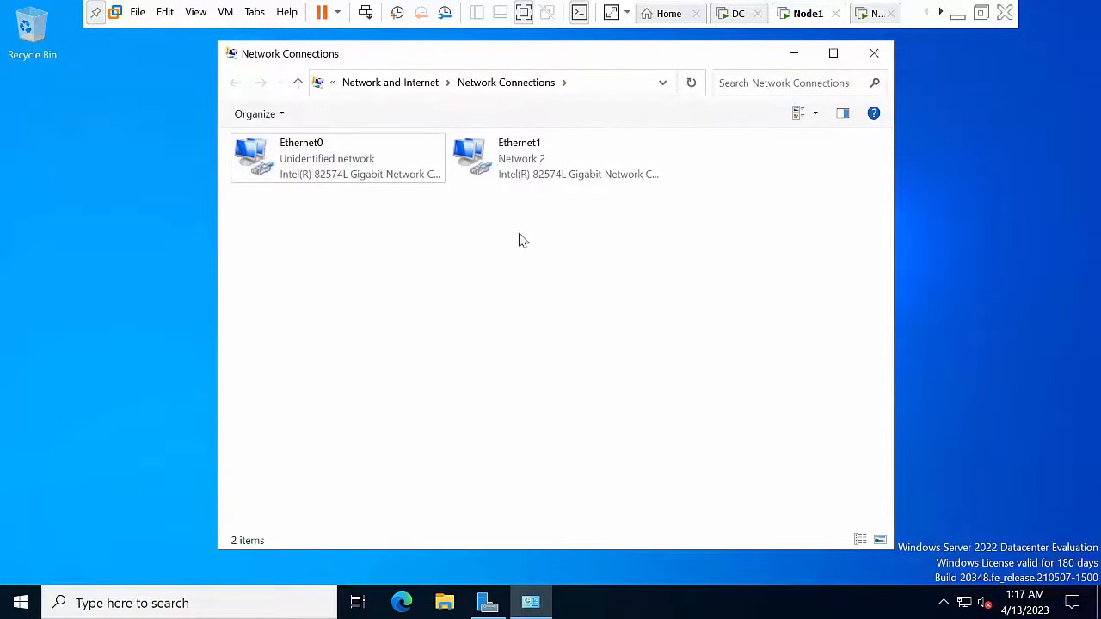
right_click(507, 168)
left_click(579, 332)
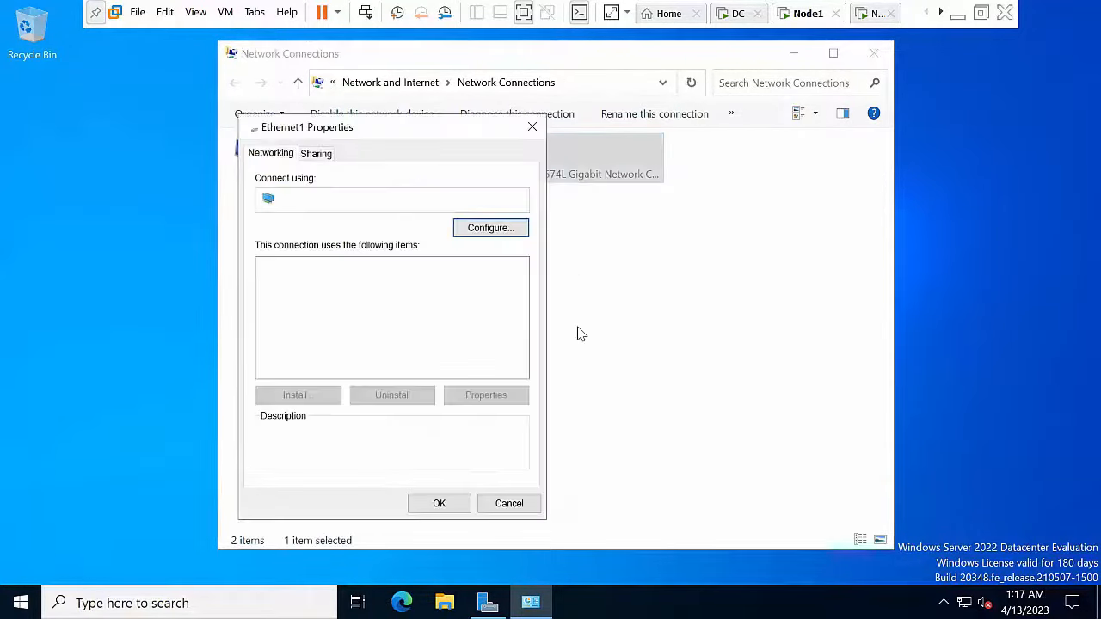
left_click(397, 336)
left_click(394, 350)
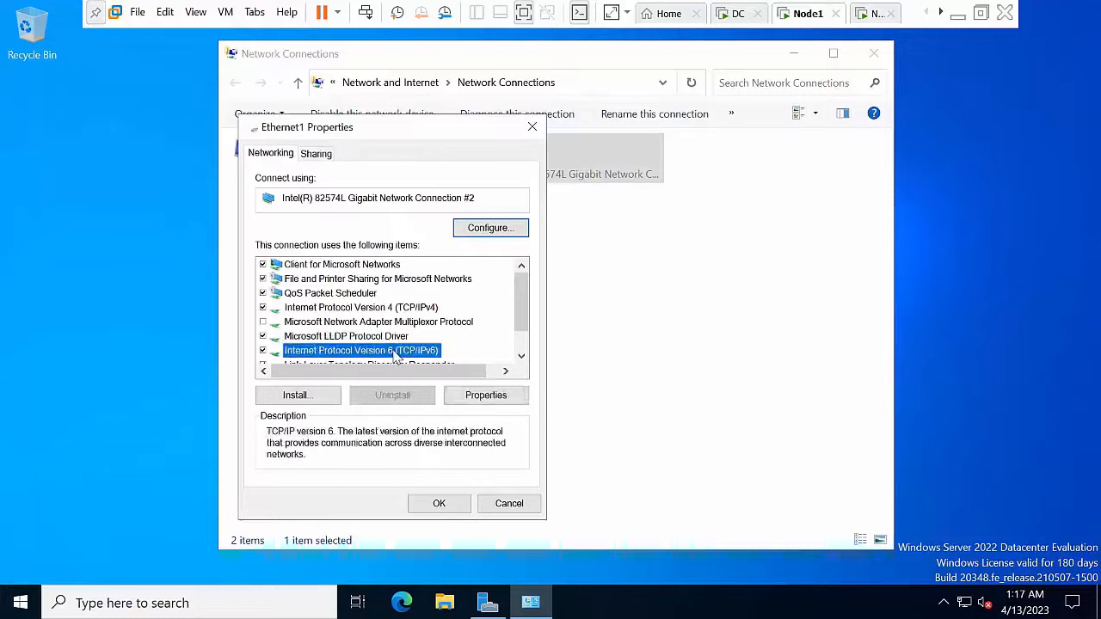
left_click(263, 352)
left_click(438, 503)
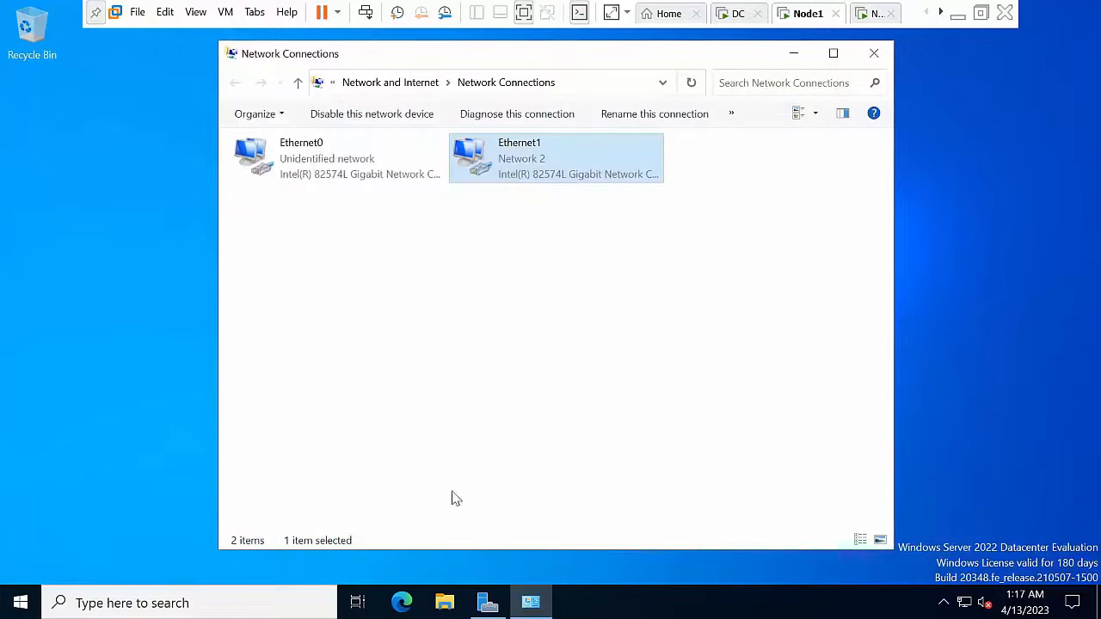
Step: Set Ethernet1 to static IP 192.168.1.1 with mask 255.255.255.0 and refresh the list
right_click(527, 181)
left_click(578, 341)
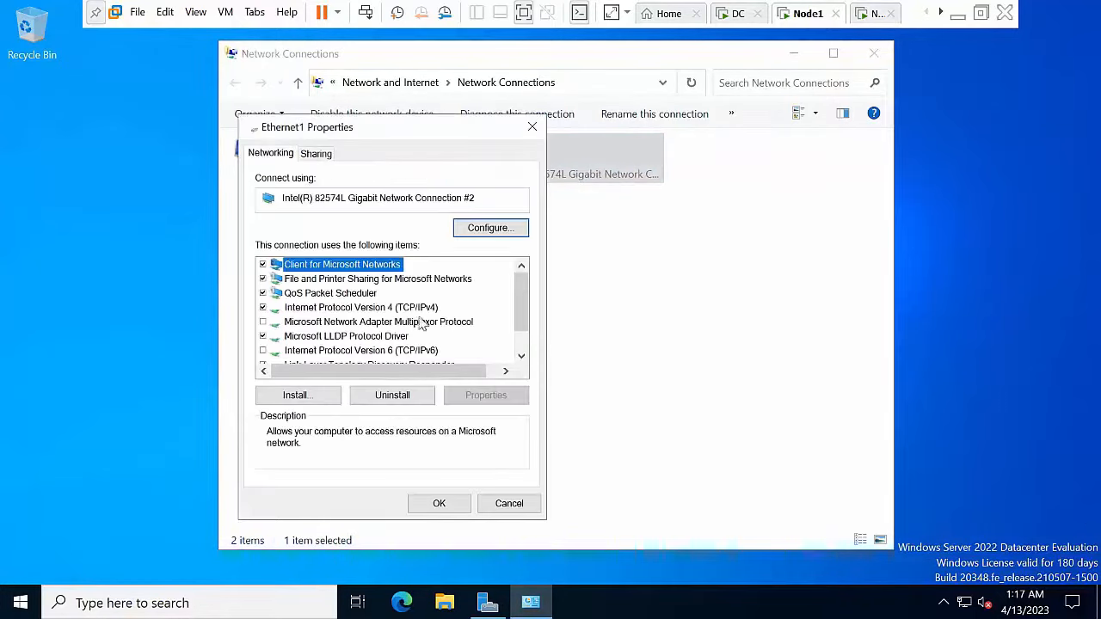
left_click(422, 308)
left_click(485, 395)
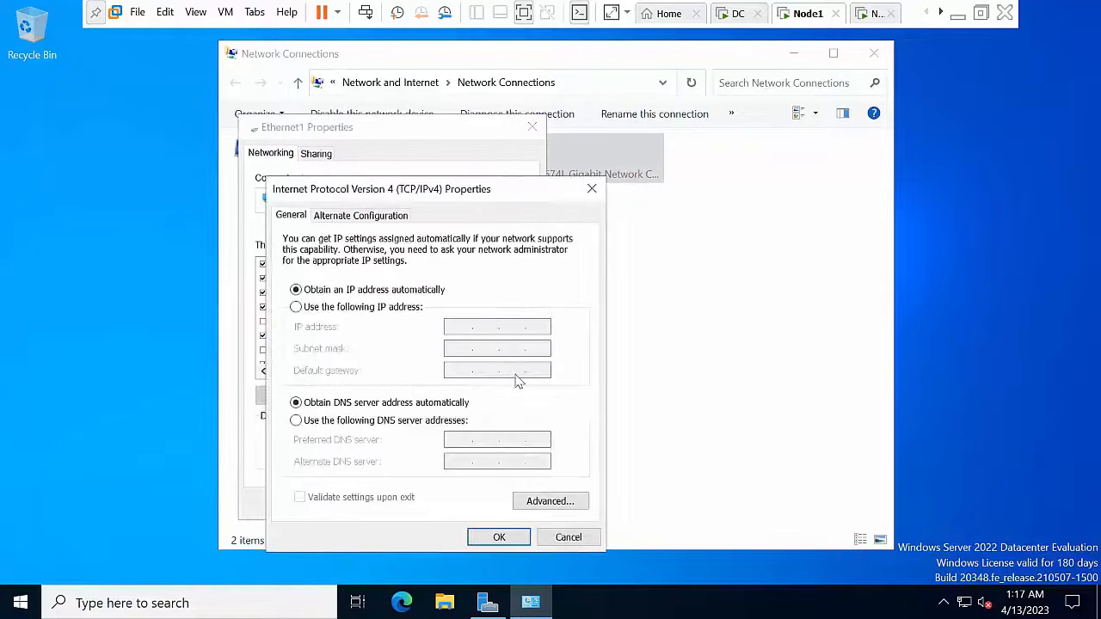
left_click(365, 310)
type("192.168.1.1")
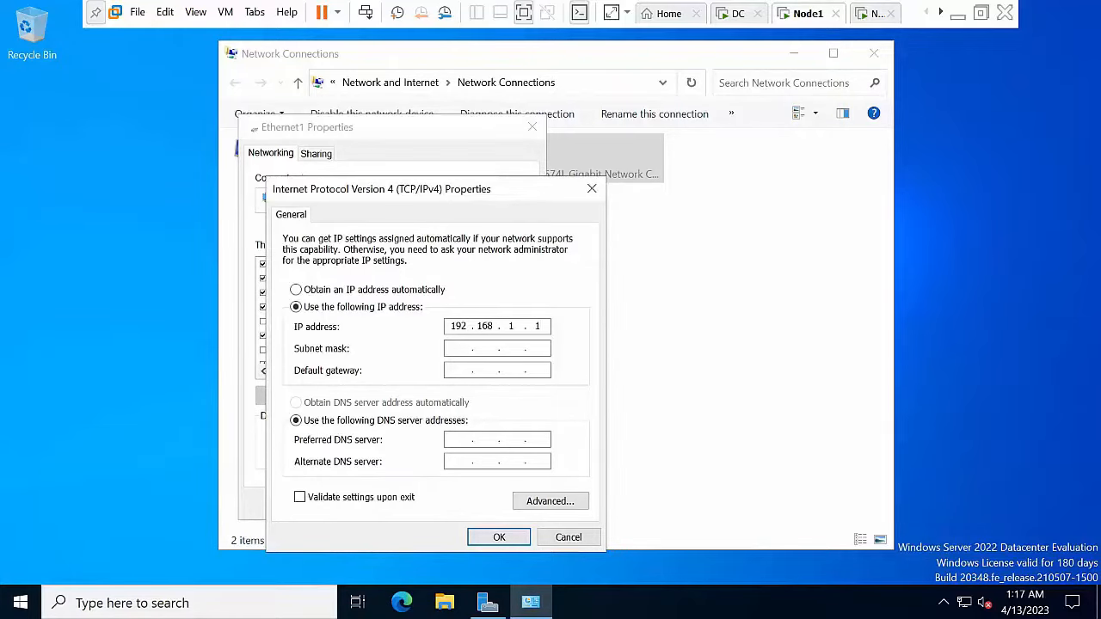
key("Tab")
key("Tab")
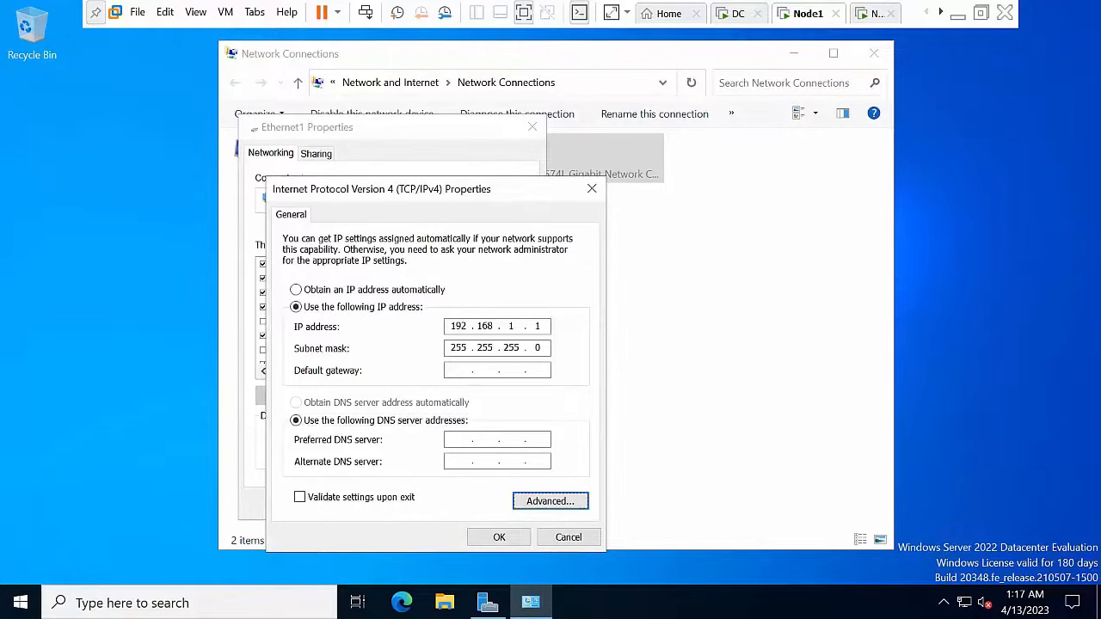
left_click(475, 538)
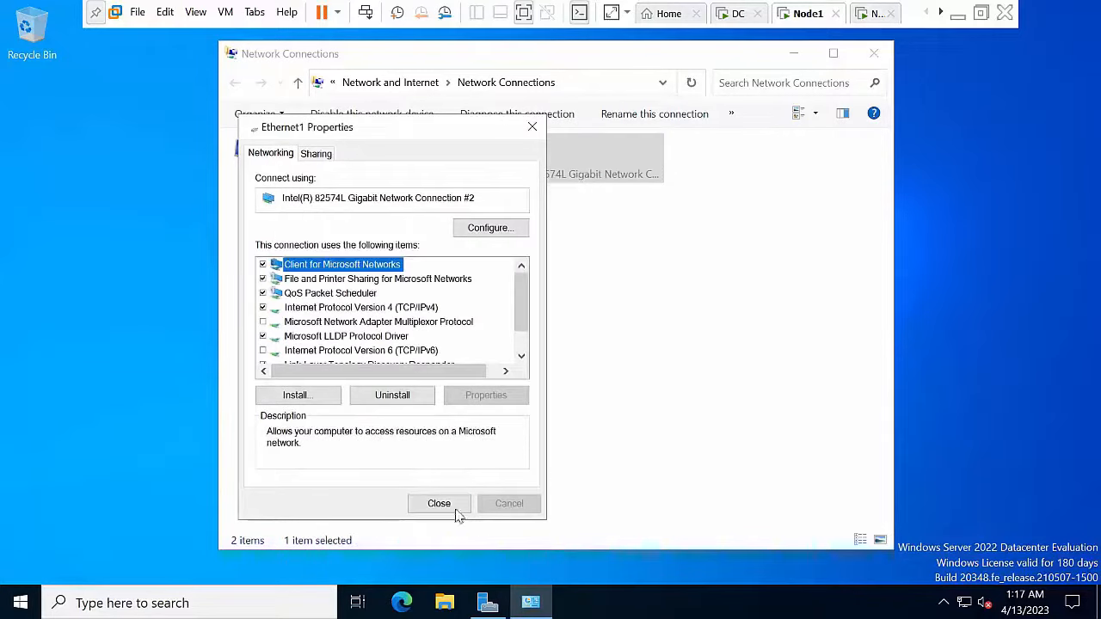
left_click(453, 503)
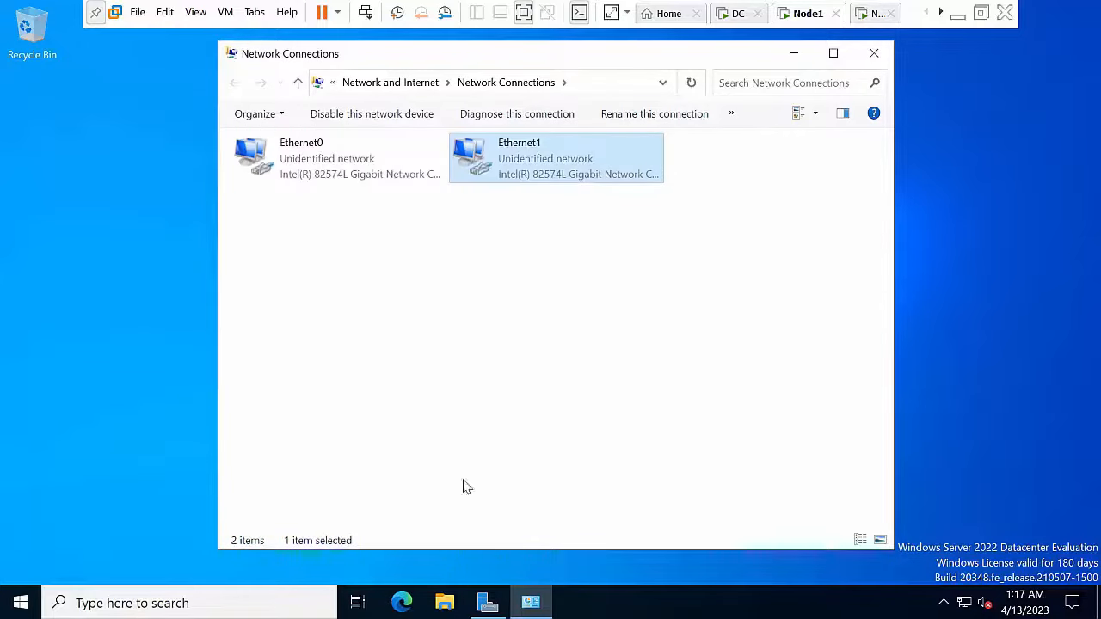
right_click(677, 239)
left_click(730, 309)
Step: Close Network Connections, switch to the next VM, and sign in as Administrator
left_click(876, 55)
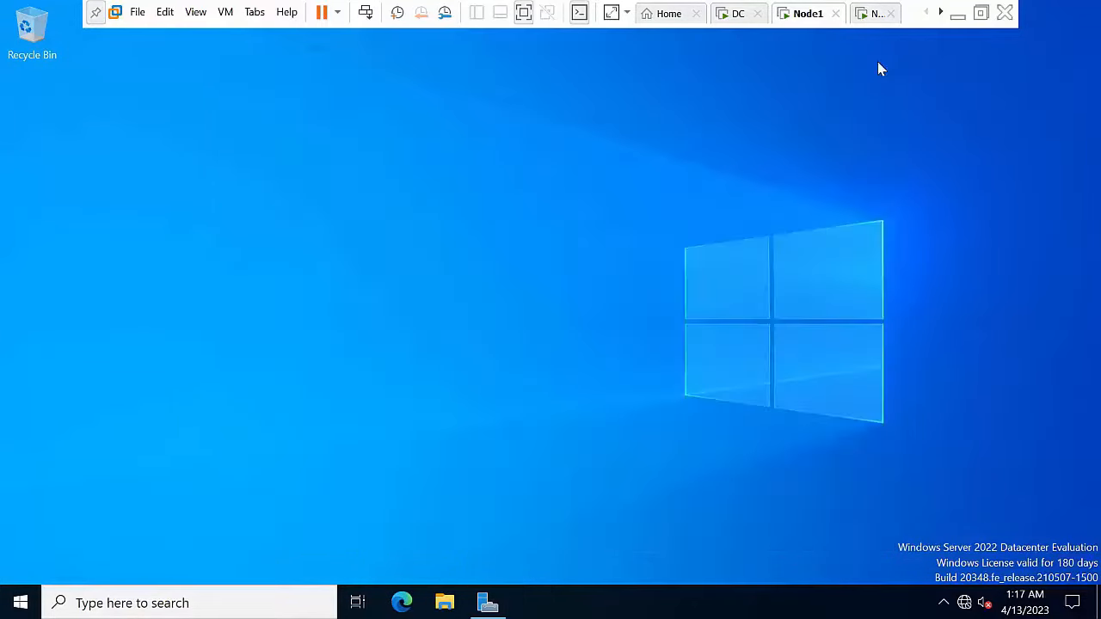
left_click(870, 10)
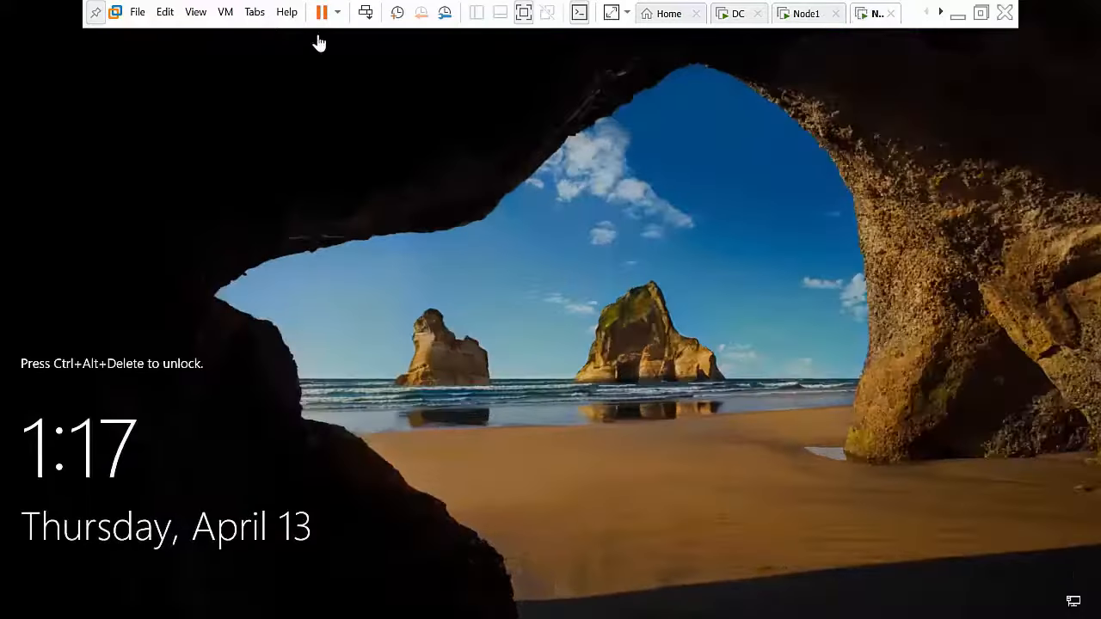
left_click(368, 14)
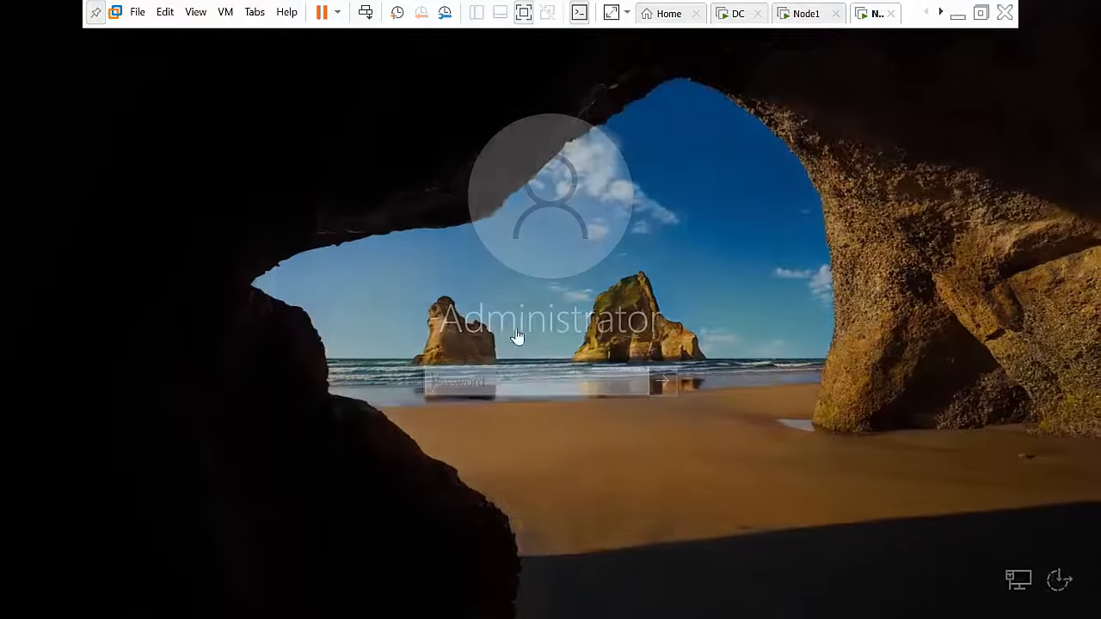
type("P")
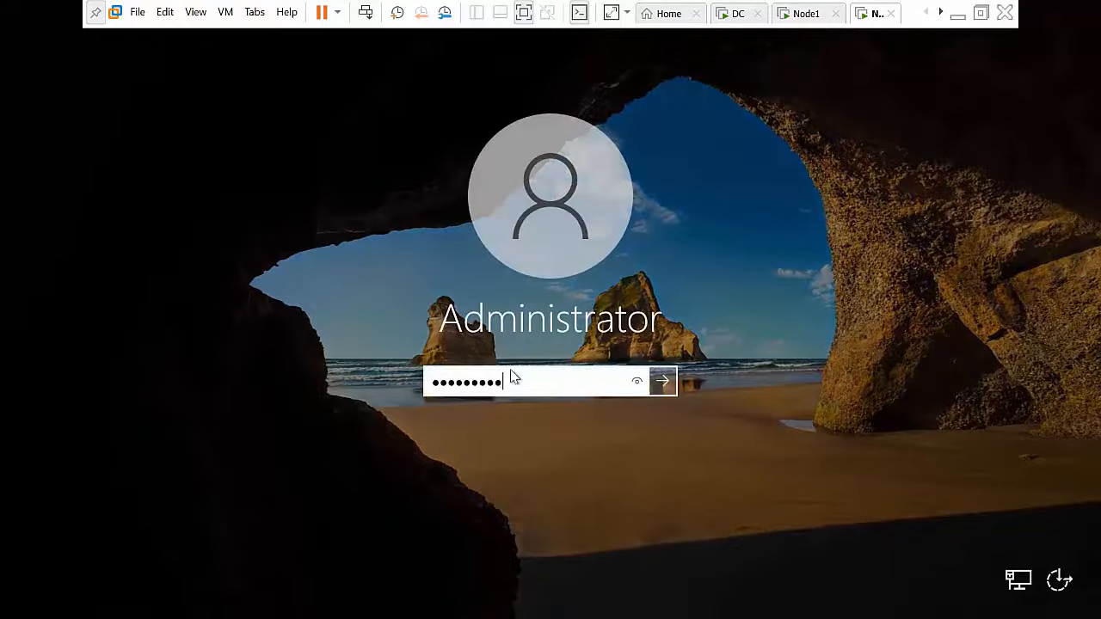
key("Return")
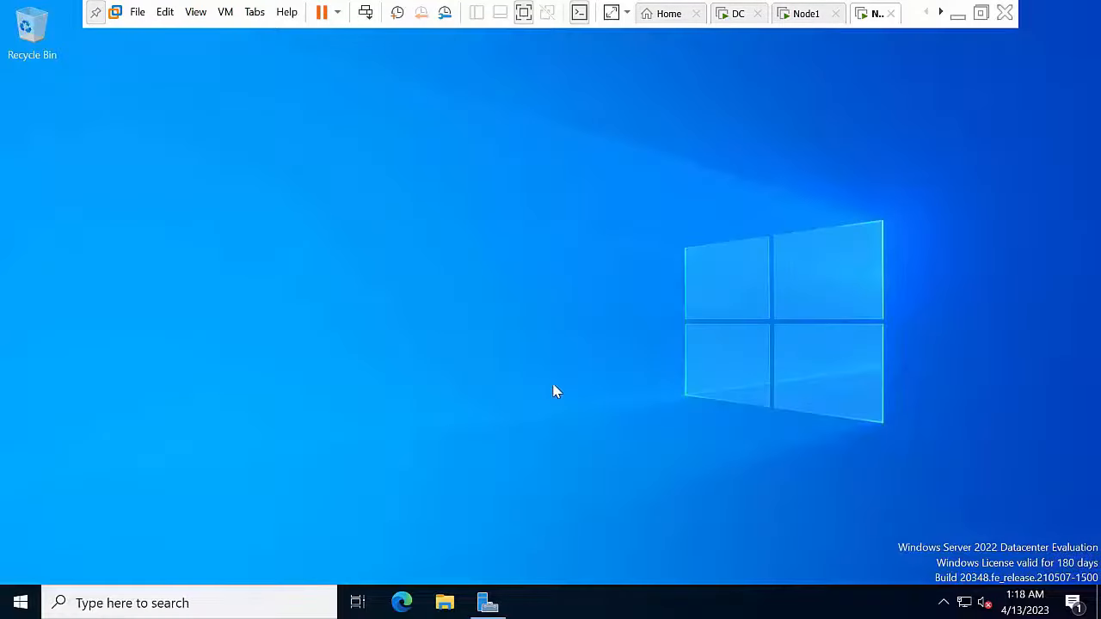
Step: Turn off Windows Defender Firewall for private and public networks via firewall.cpl
key("super+r")
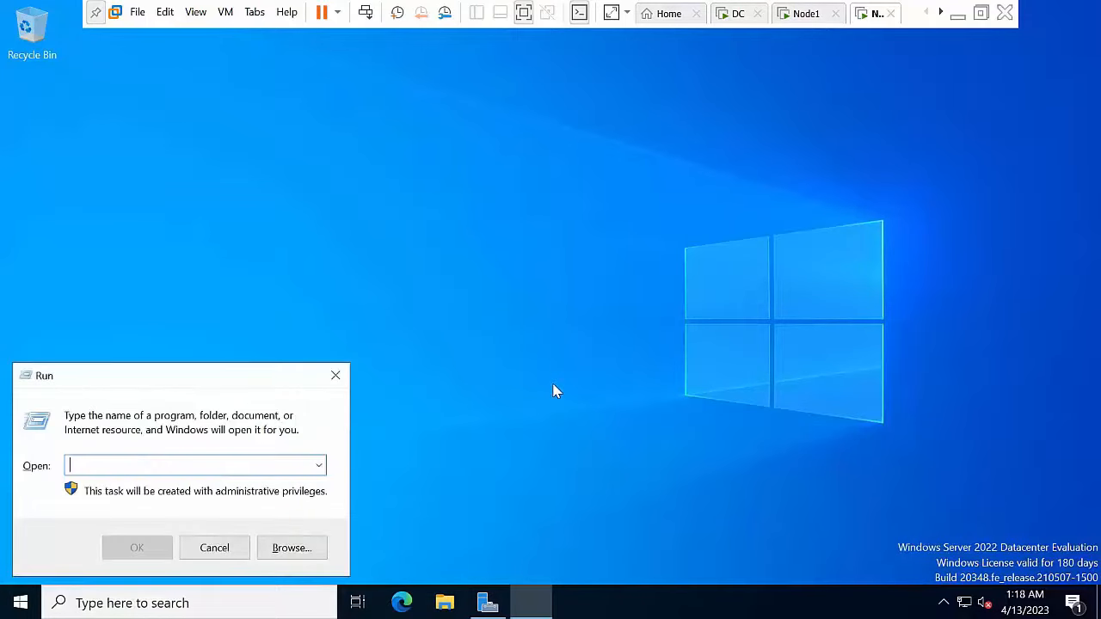
type("firewall.cpl")
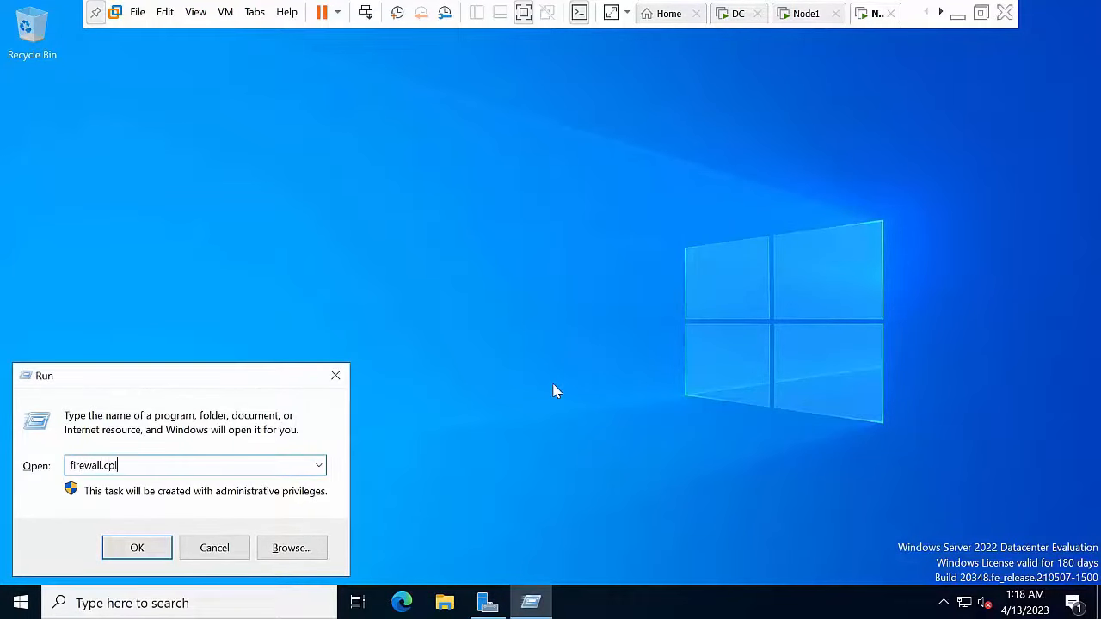
key("Return")
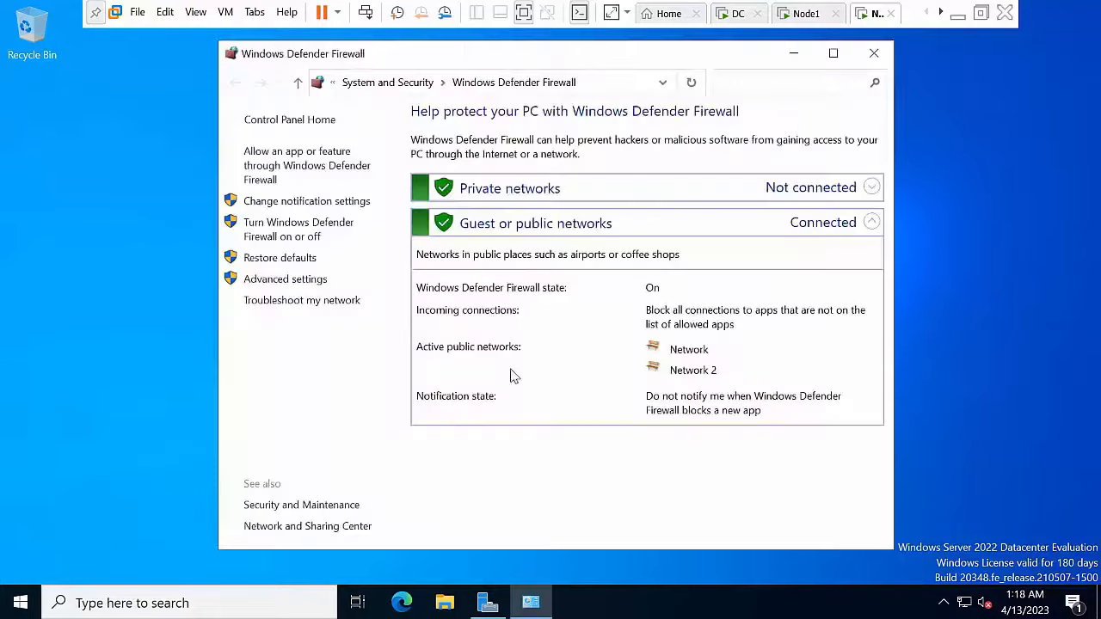
left_click(296, 236)
left_click(394, 252)
left_click(442, 362)
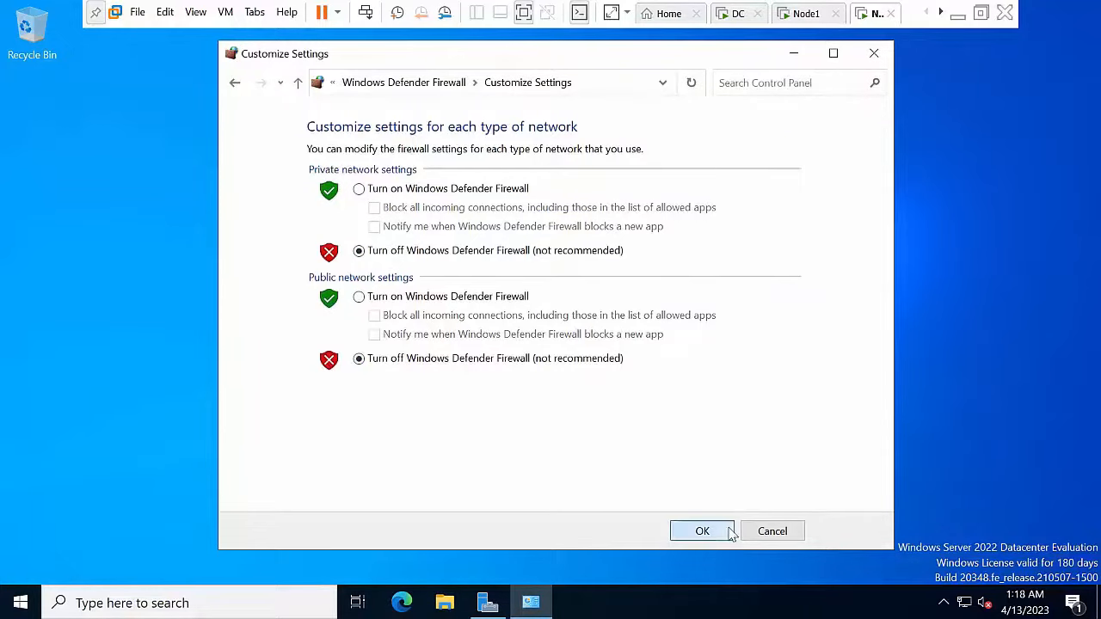
left_click(702, 532)
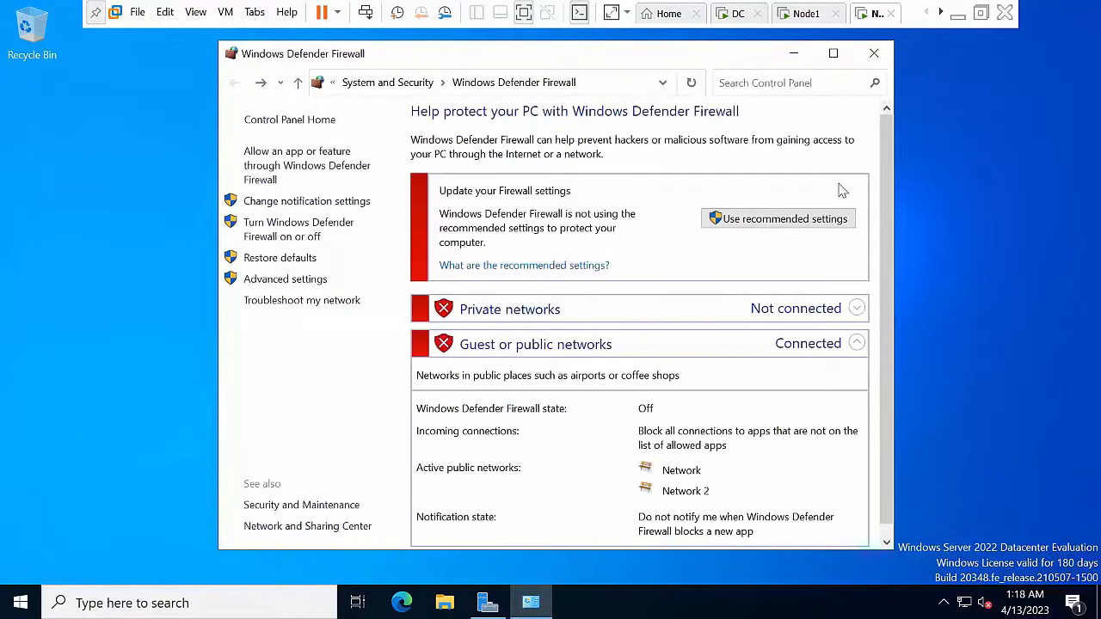
key("super+r")
Step: Launch ncpa.cpl and disable IPv6 on Ethernet0
type("nc")
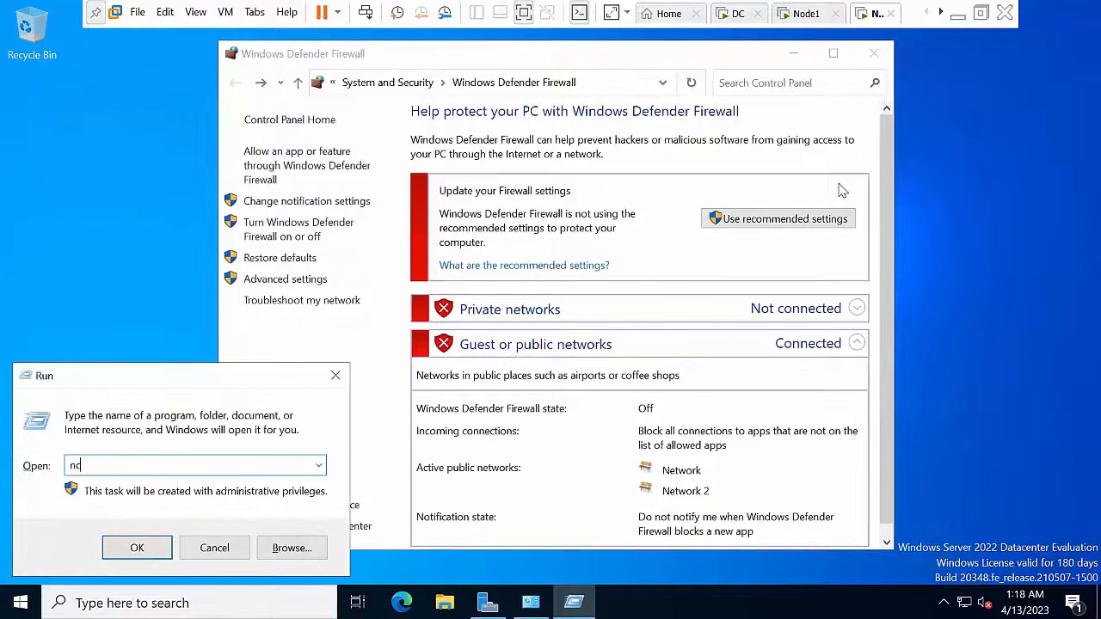
type("pa.cpl")
key("Return")
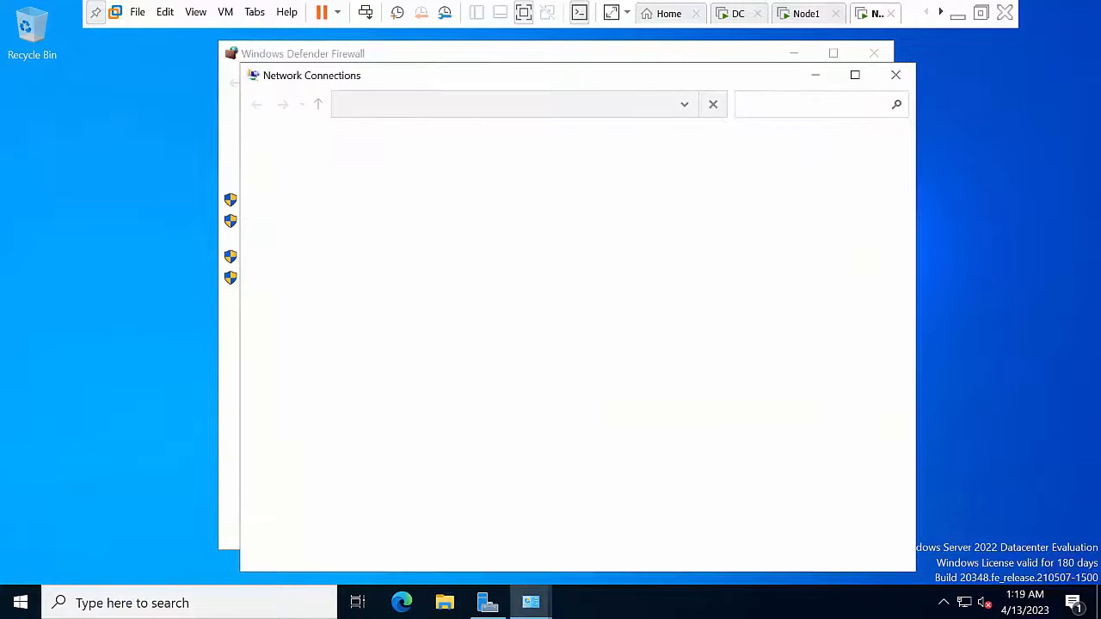
left_click(358, 185)
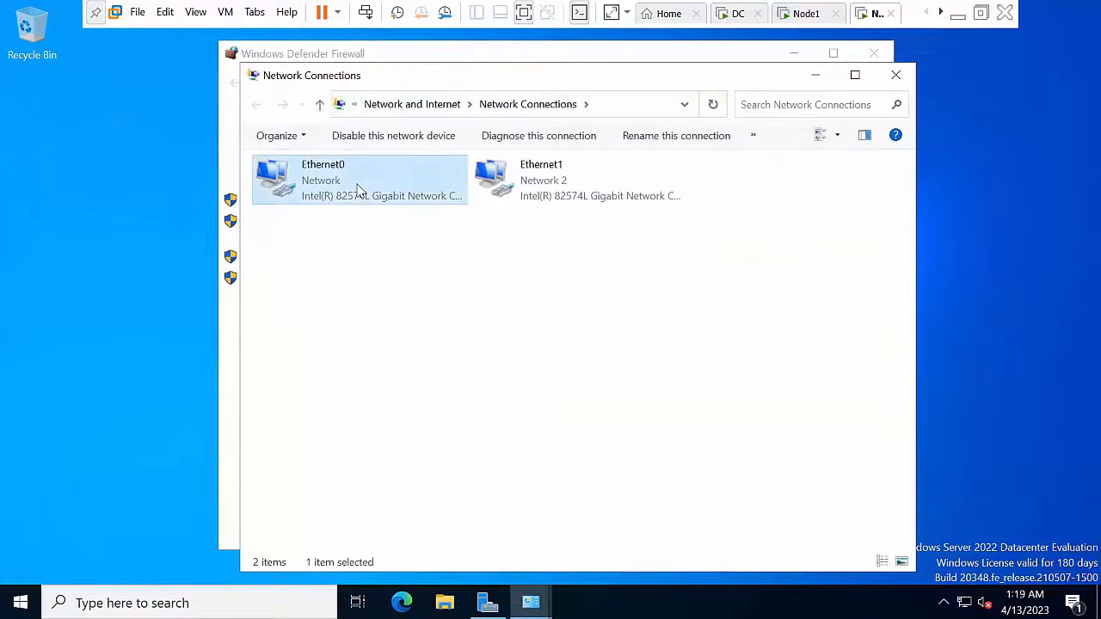
key("shift+F10")
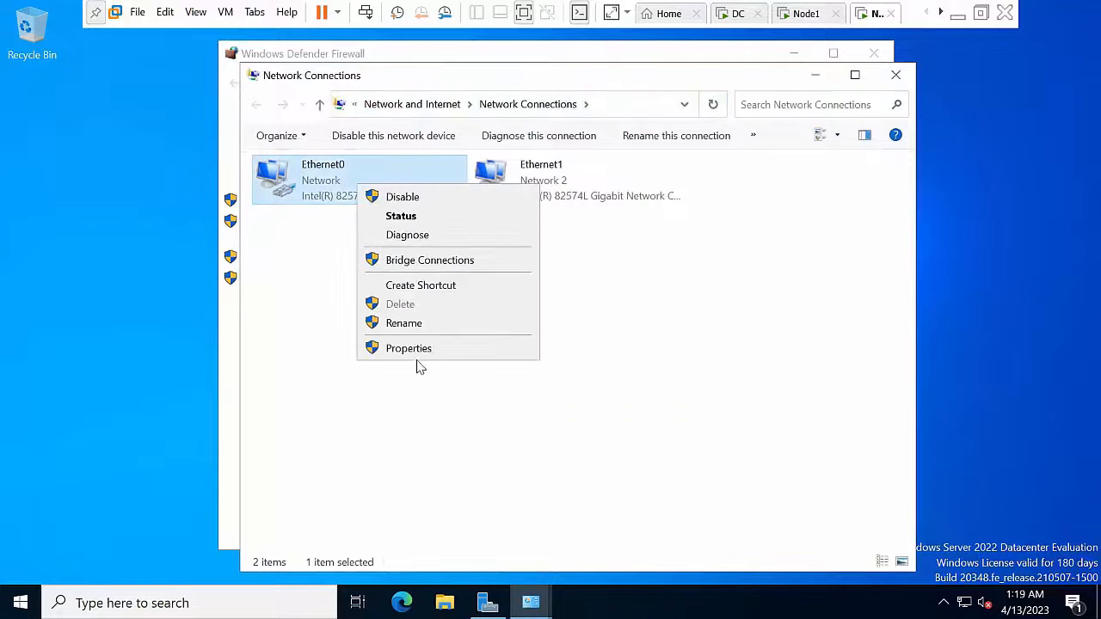
left_click(419, 351)
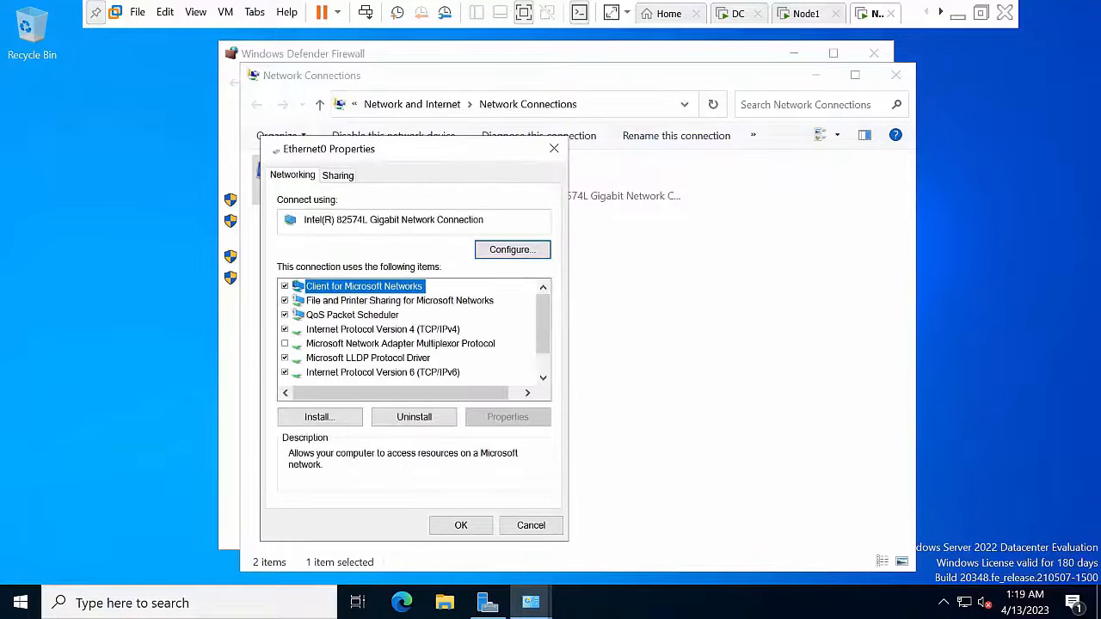
left_click(432, 372)
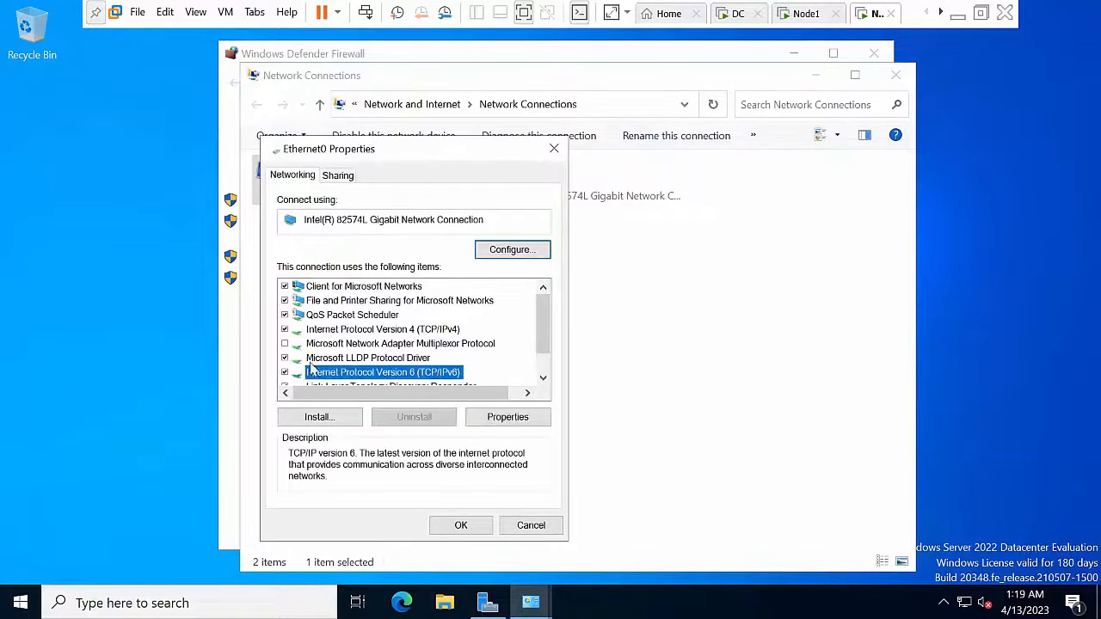
left_click(285, 373)
Step: Set Ethernet0 to static IP 10.0.0.2 with mask 255.0.0.0 and DNS 10.0.0.50
left_click(405, 330)
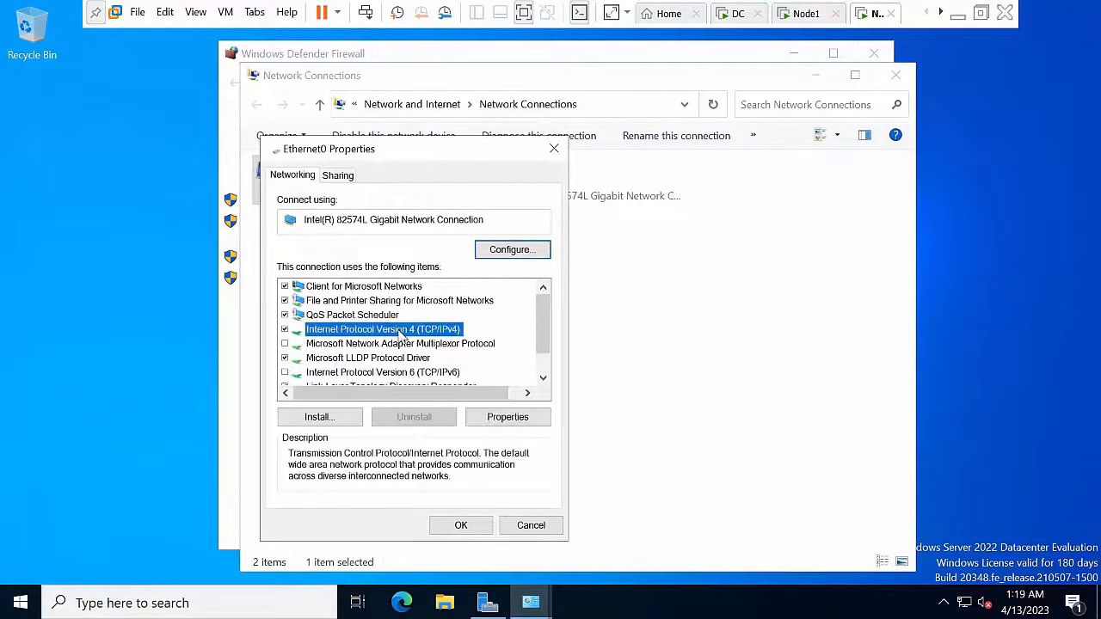
left_click(508, 417)
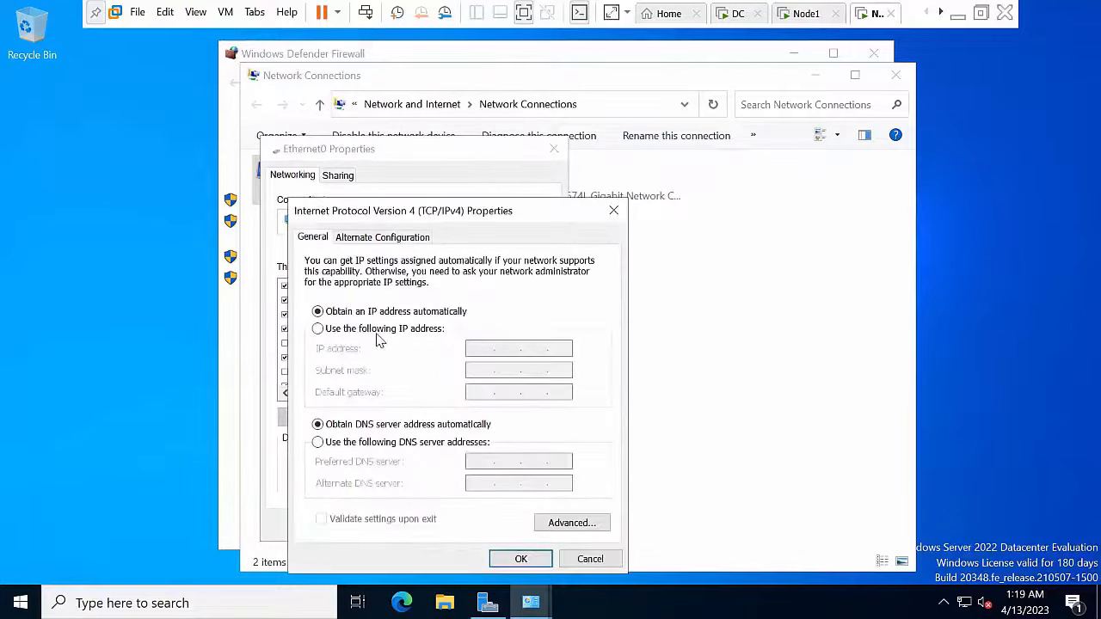
left_click(378, 330)
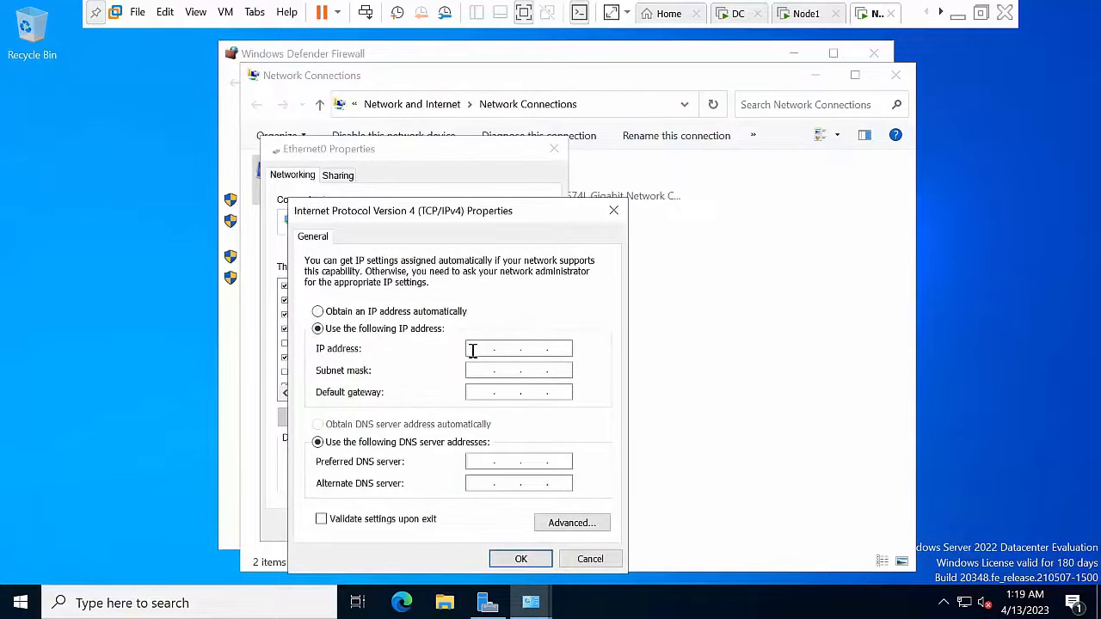
type("10.0.0.2")
key("Tab")
key("Tab")
key("Tab")
key("Tab")
left_click(529, 560)
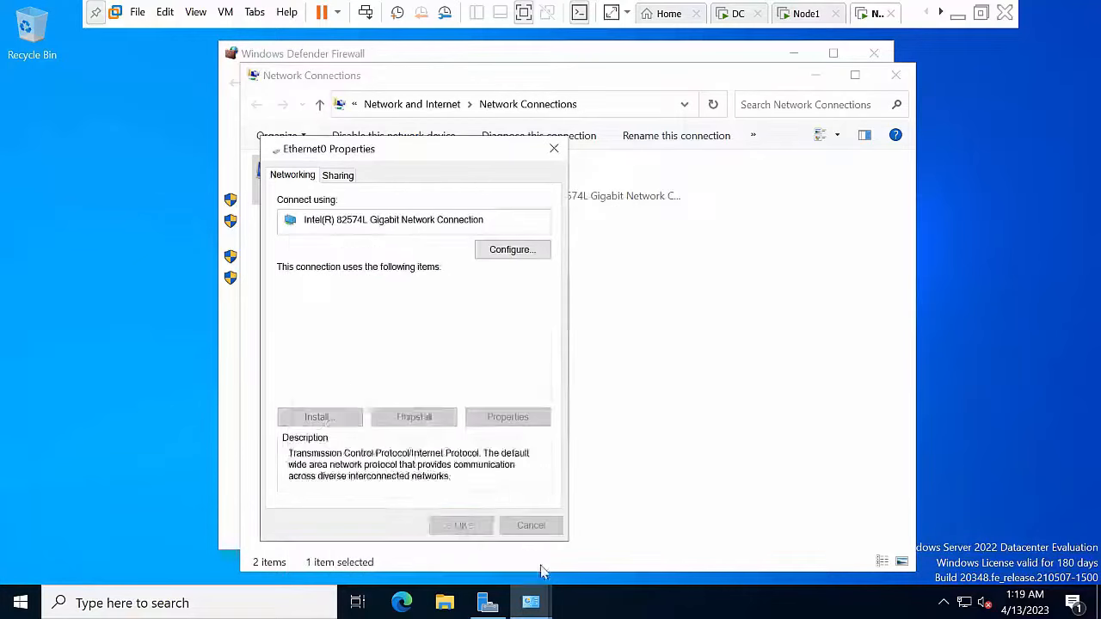
left_click(460, 526)
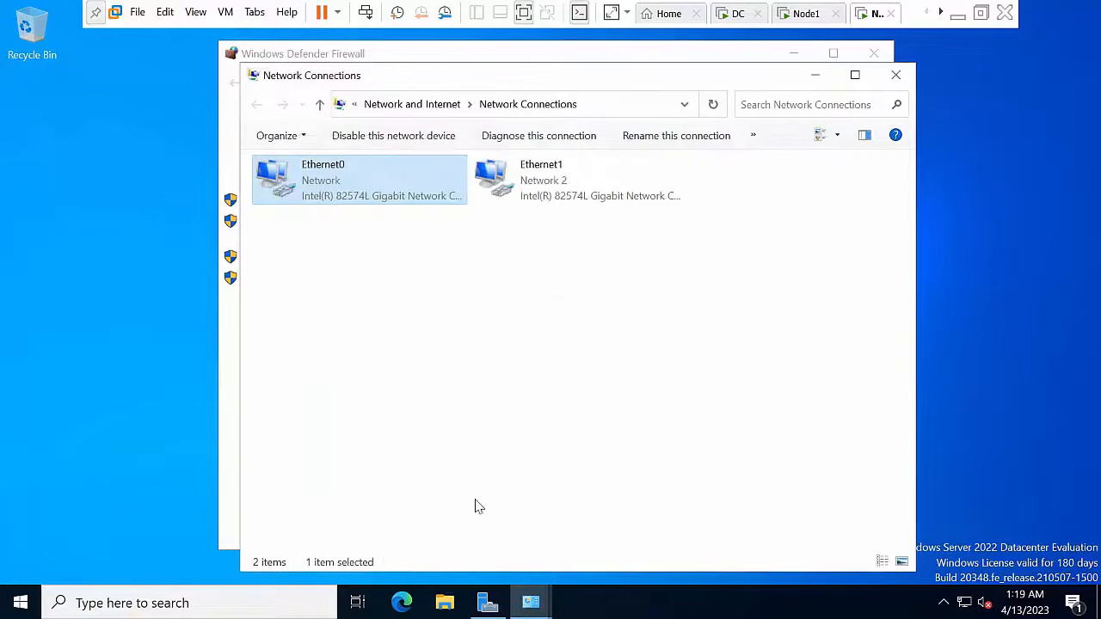
Step: Disable IPv6 on the Ethernet1 adapter
right_click(563, 172)
left_click(607, 334)
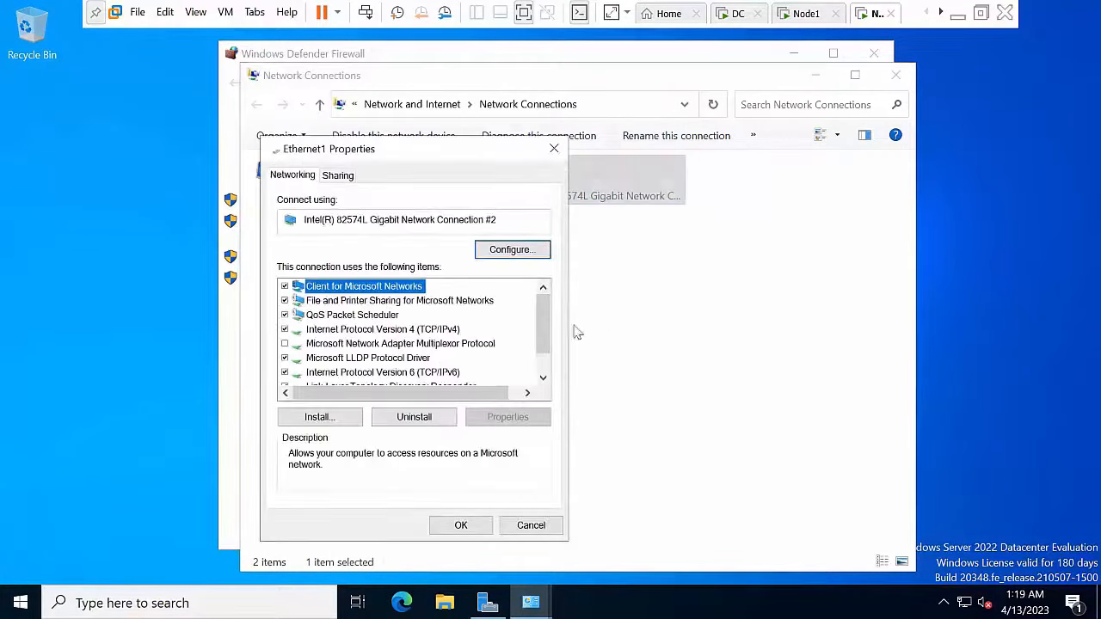
left_click(427, 371)
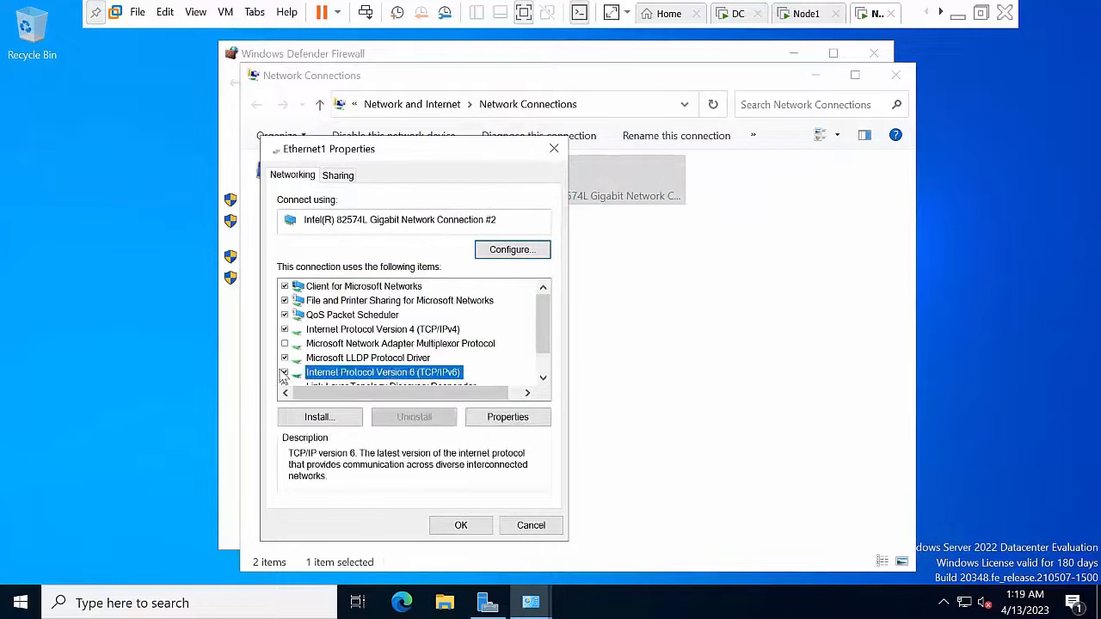
key("space")
Step: Set Ethernet1 to static 192.168.1.2, mask 255.255.255.0, then close Network Connections
left_click(399, 330)
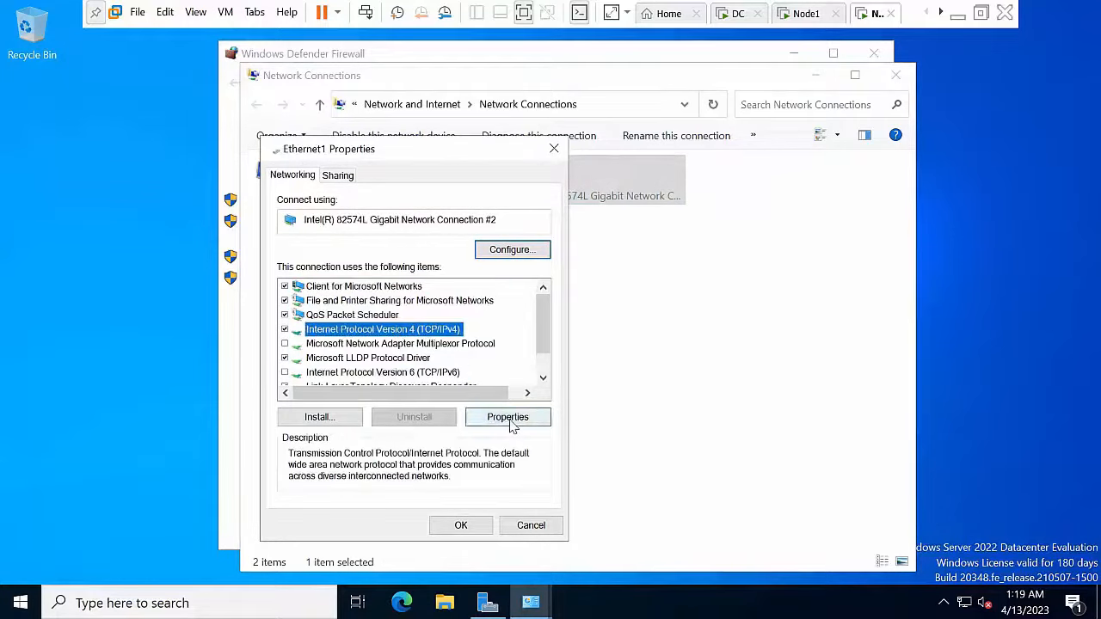
left_click(507, 418)
left_click(410, 329)
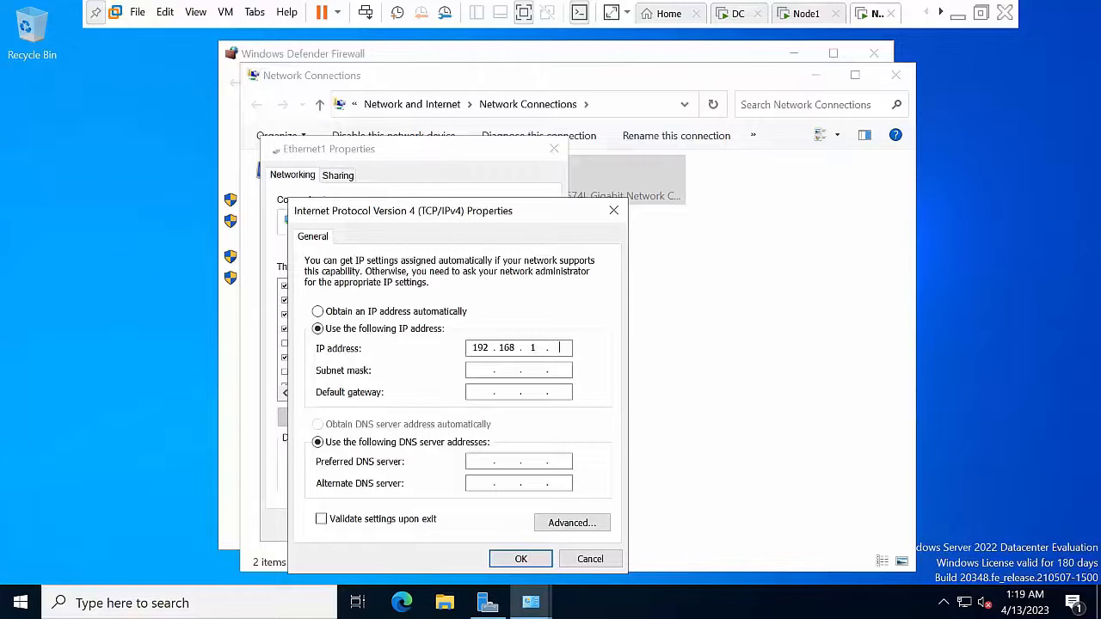
key("Tab")
key("Tab")
key("Tab")
key("Tab")
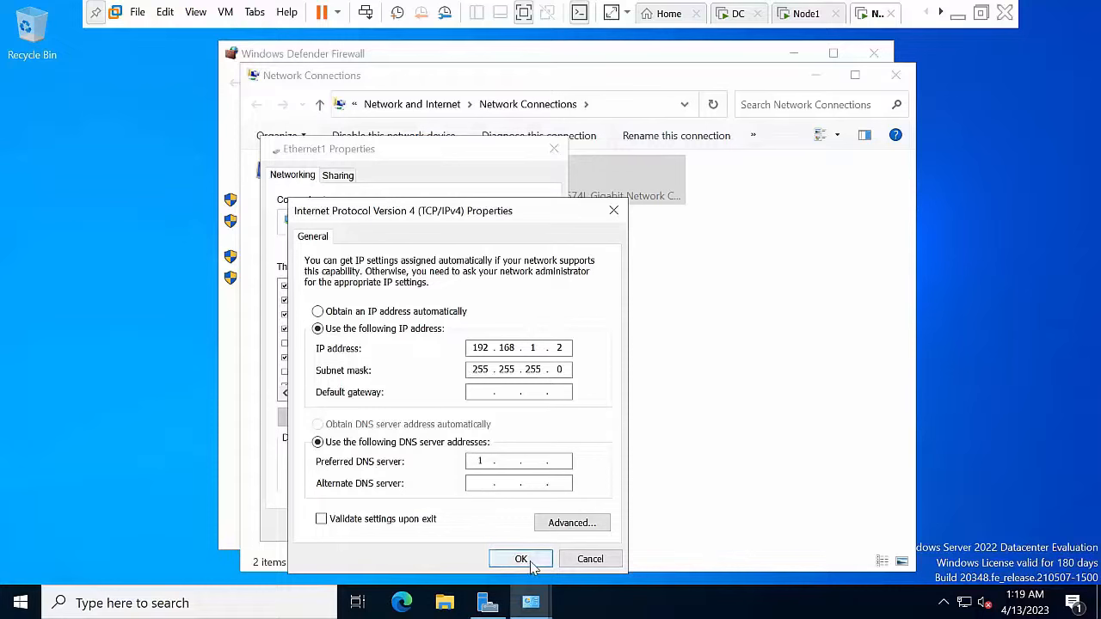
key("BackSpace")
left_click(531, 564)
left_click(459, 524)
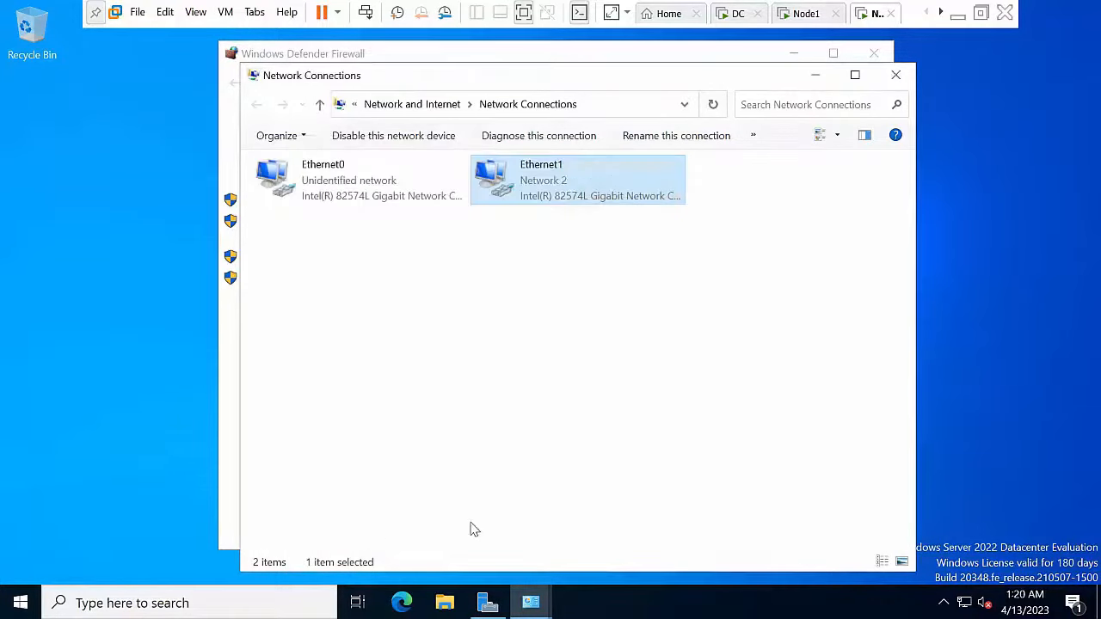
right_click(530, 338)
left_click(594, 392)
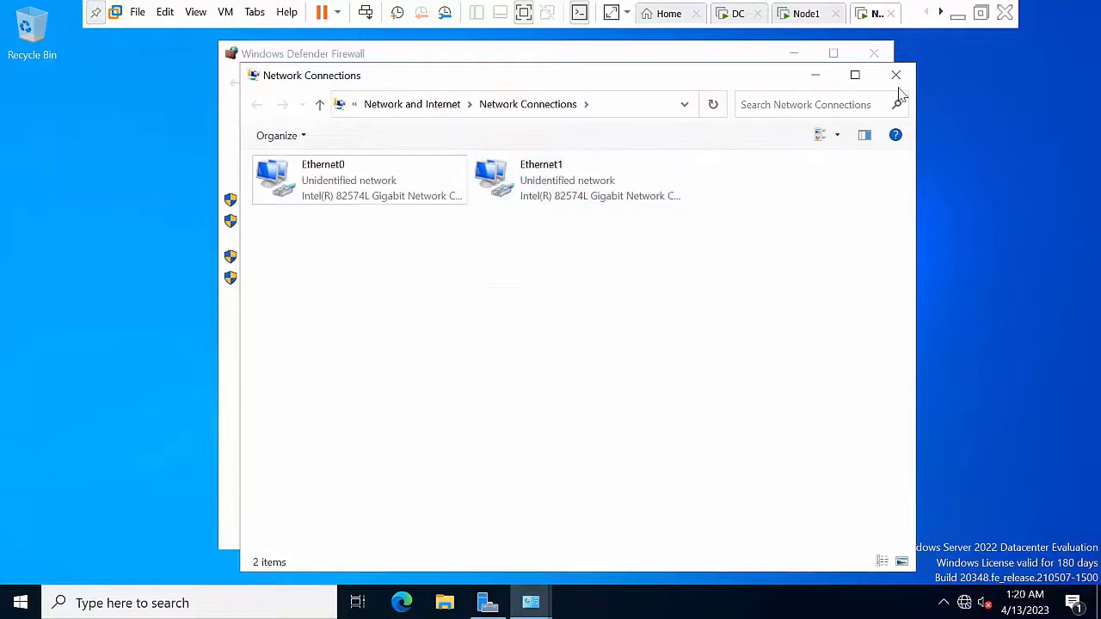
left_click(895, 75)
Step: Switch to the Node1 machine and refresh its desktop
left_click(799, 12)
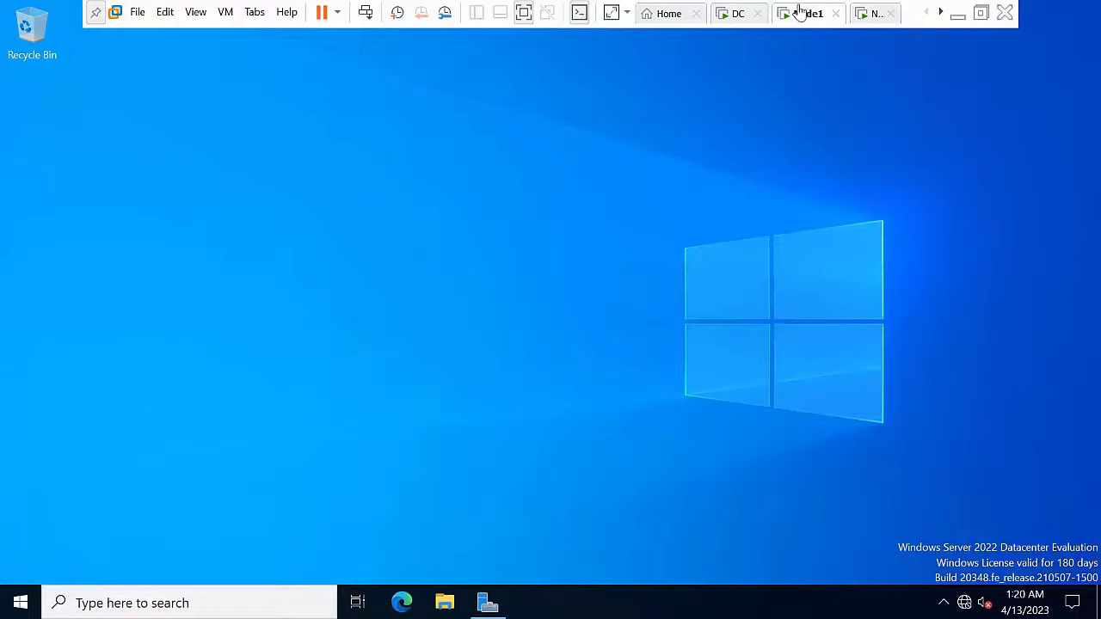
right_click(431, 225)
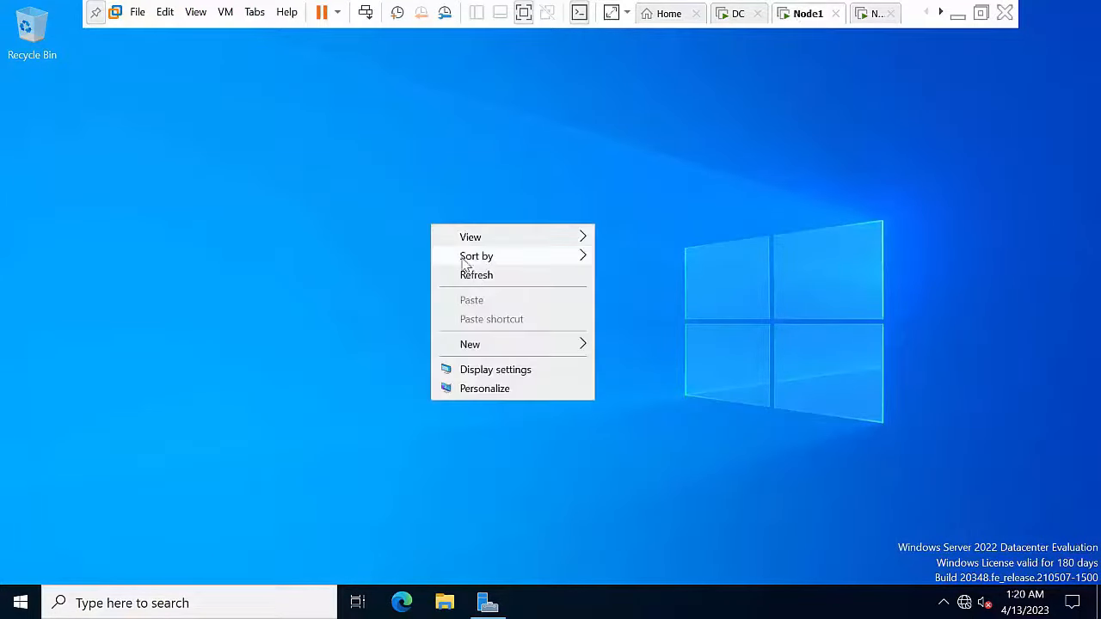
left_click(483, 277)
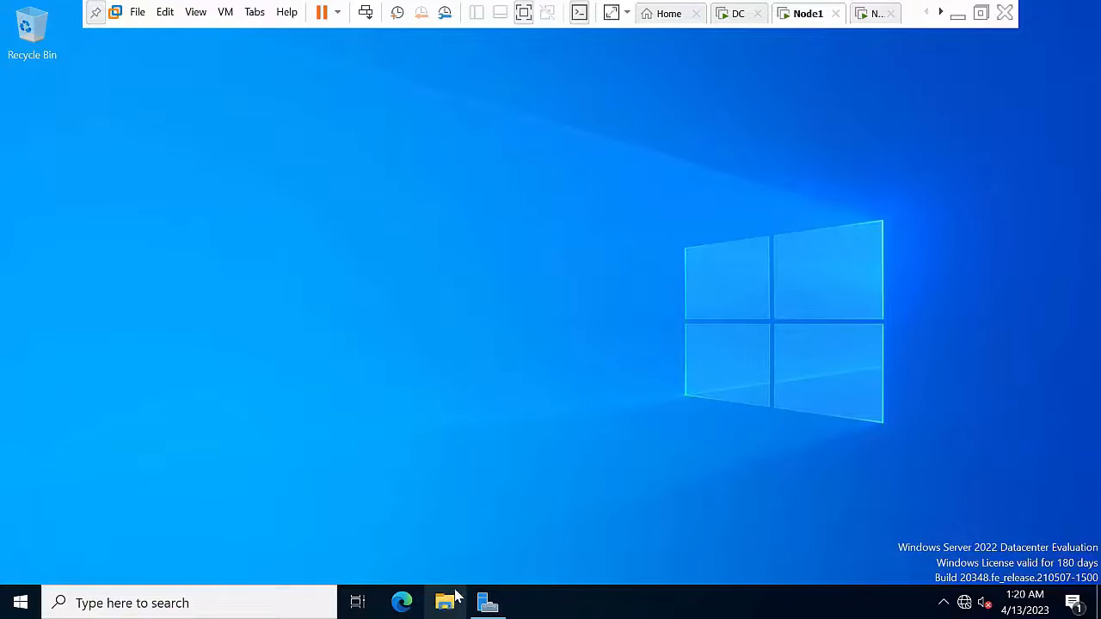
right_click(388, 287)
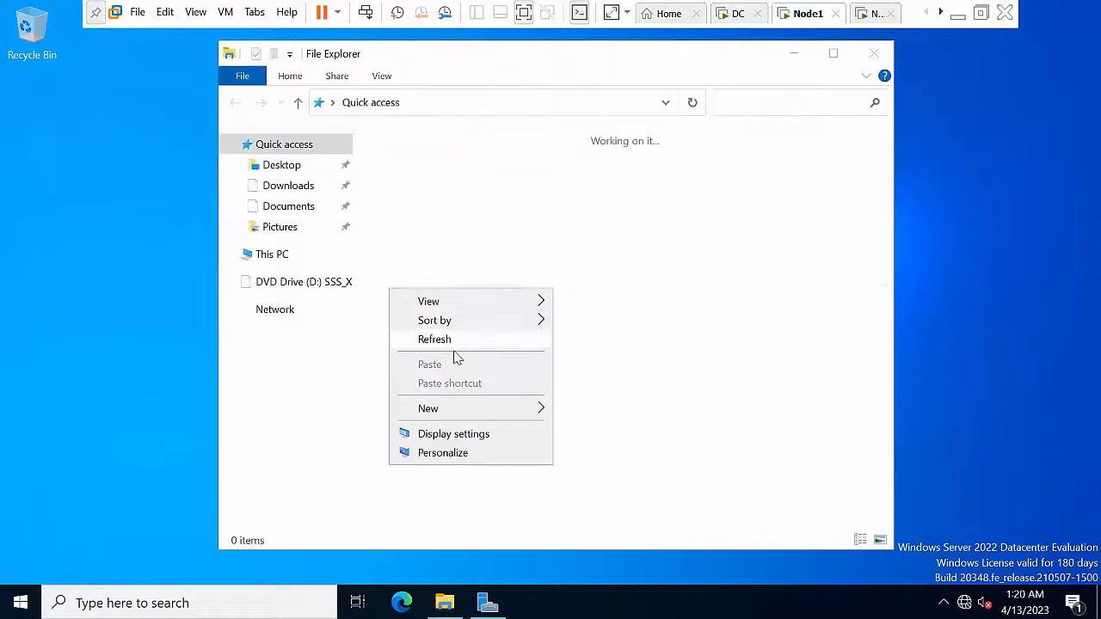
left_click(454, 346)
Step: Open This PC's properties to show the About page maximized, listing device name Node1
left_click(294, 259)
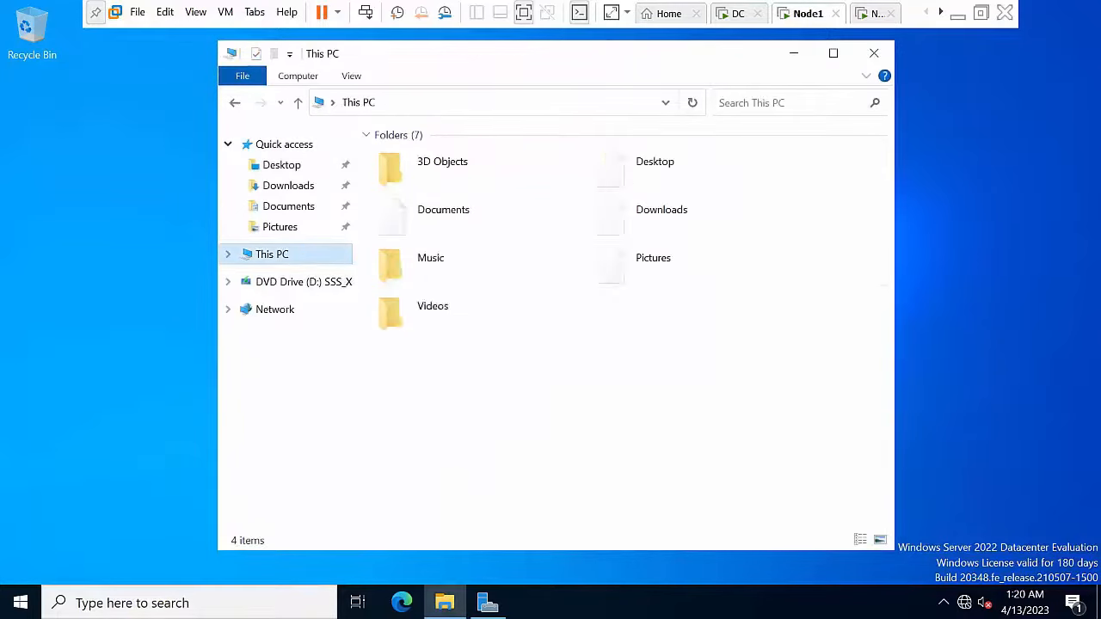
right_click(286, 251)
left_click(353, 478)
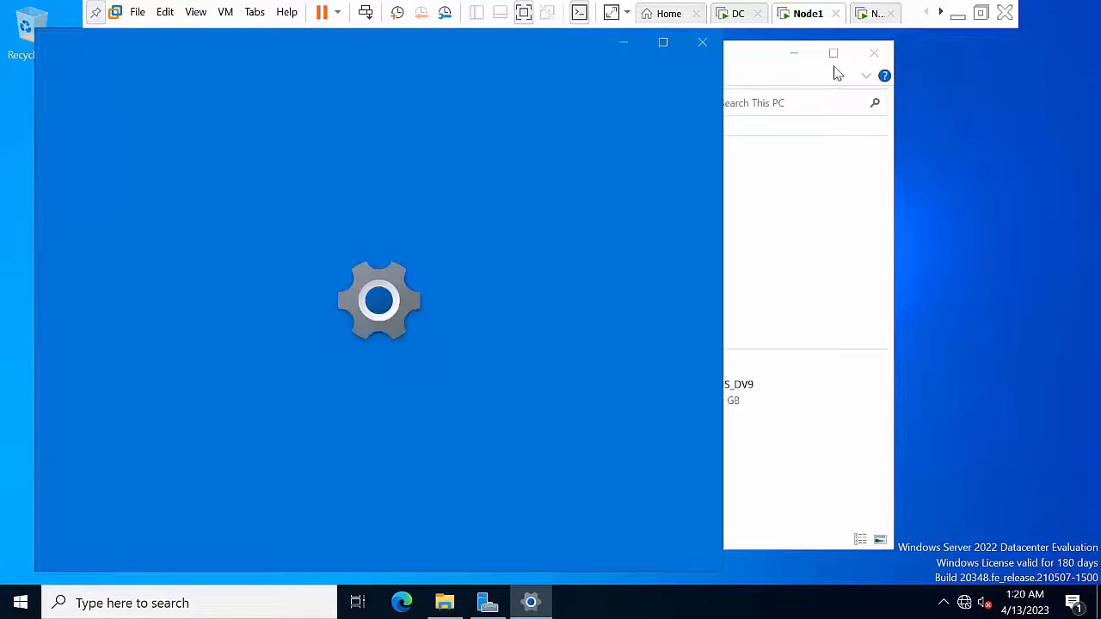
left_click(834, 64)
left_click(833, 53)
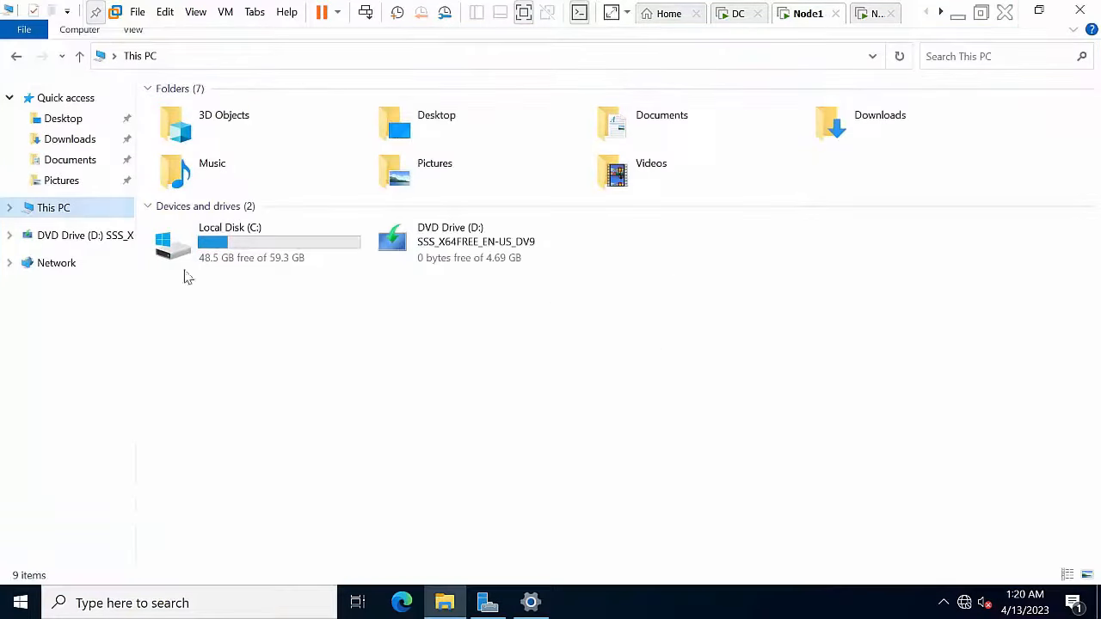
right_click(78, 209)
left_click(127, 439)
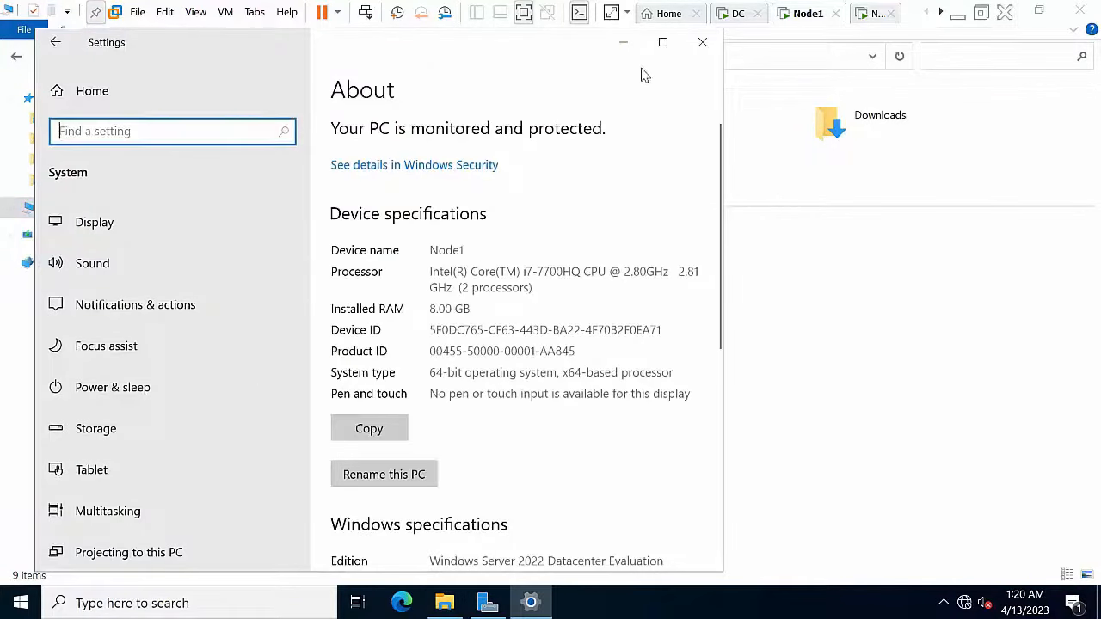
left_click(666, 45)
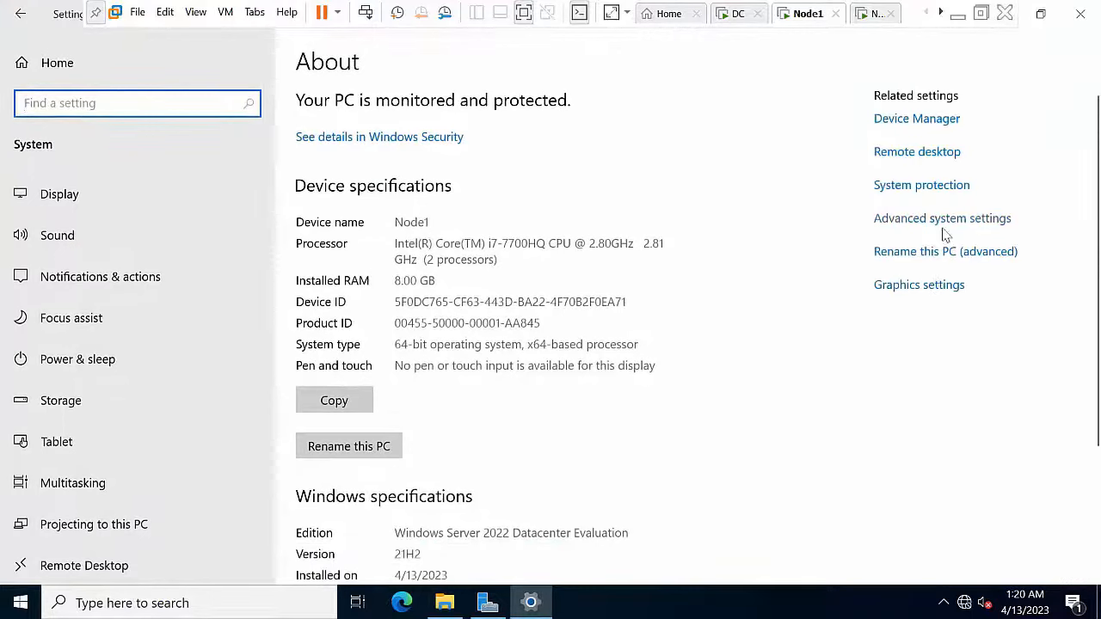
Step: Make Node1 a member of the abc.com domain using the domain administrator credentials
left_click(962, 259)
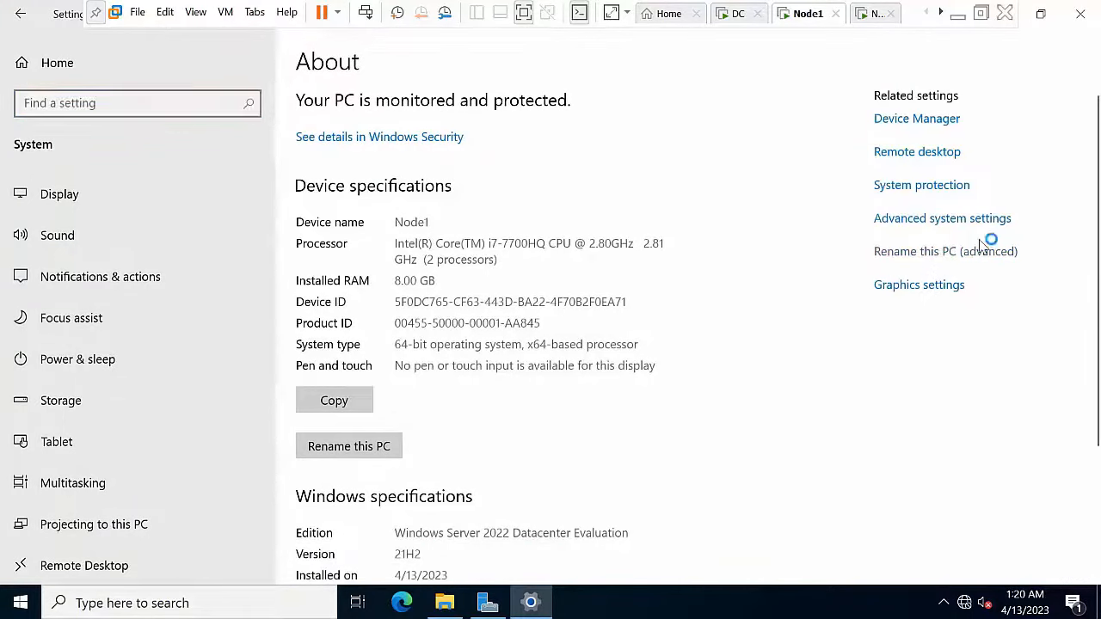
left_click(318, 232)
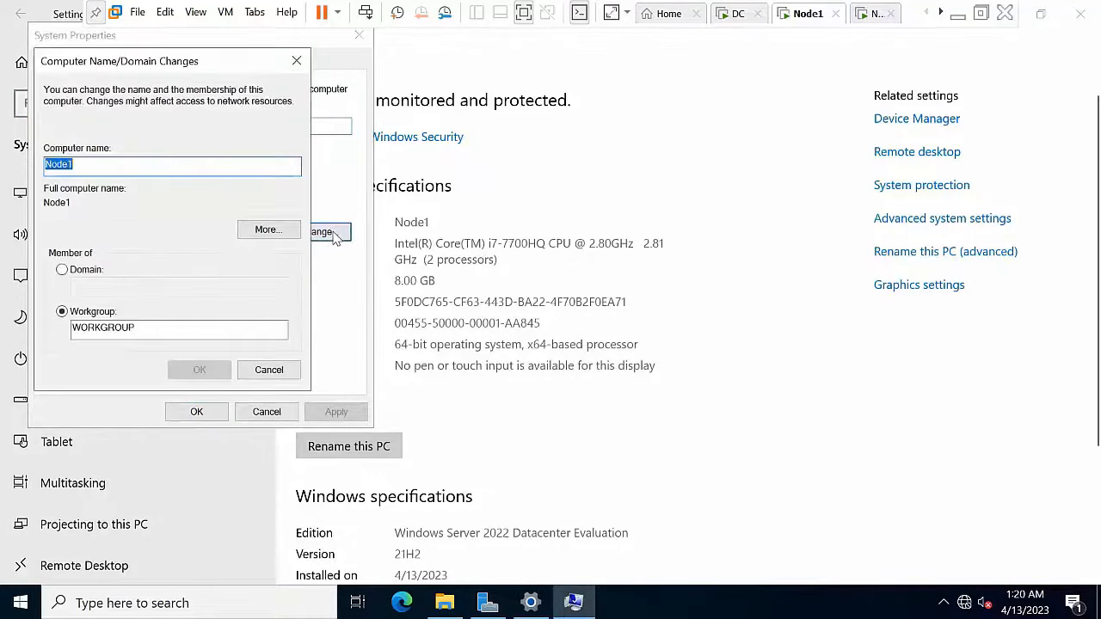
left_click(73, 271)
left_click(86, 287)
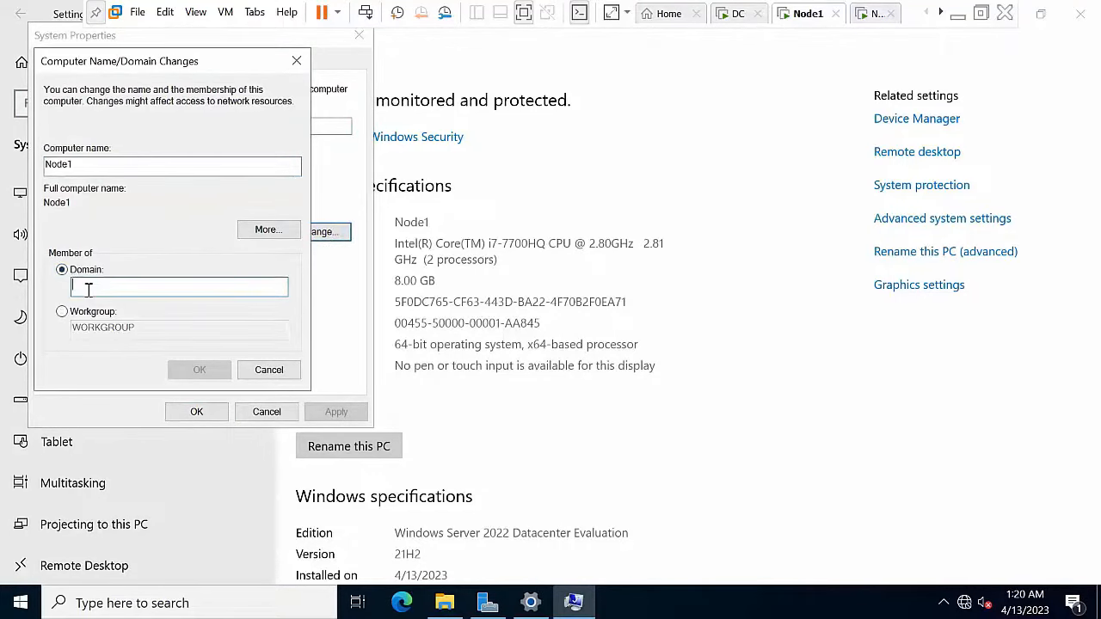
type("abc.com")
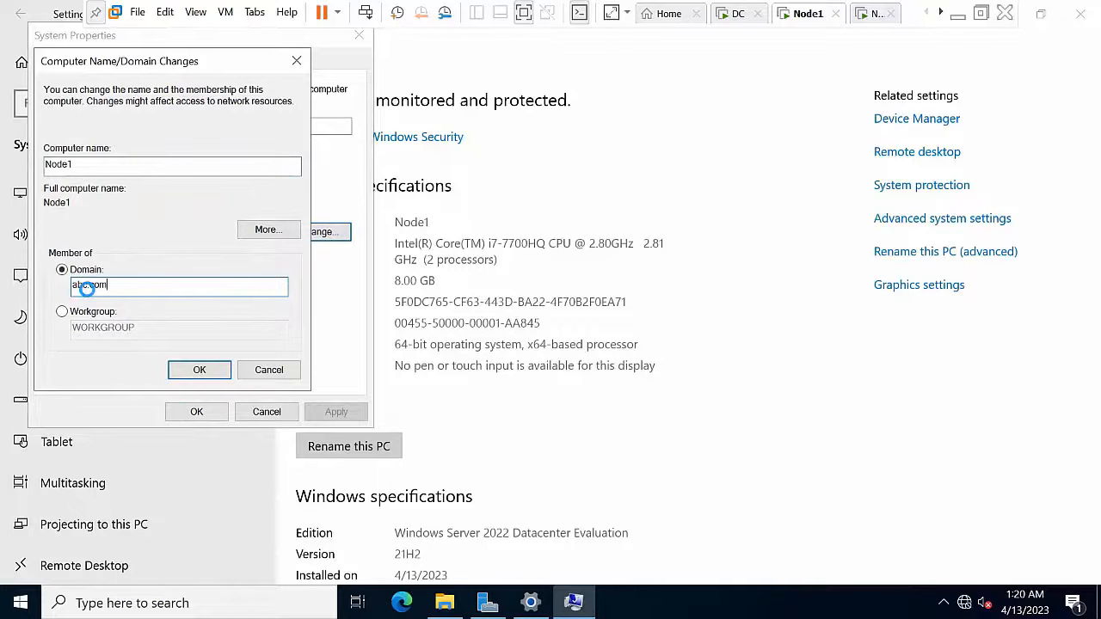
key("Return")
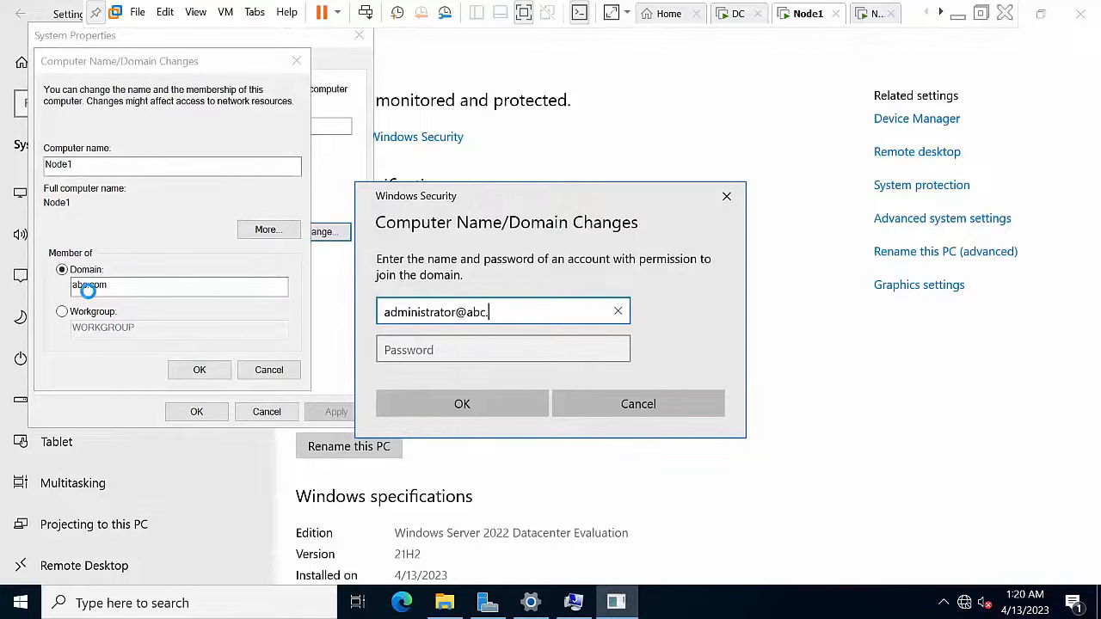
key("Tab")
type("P")
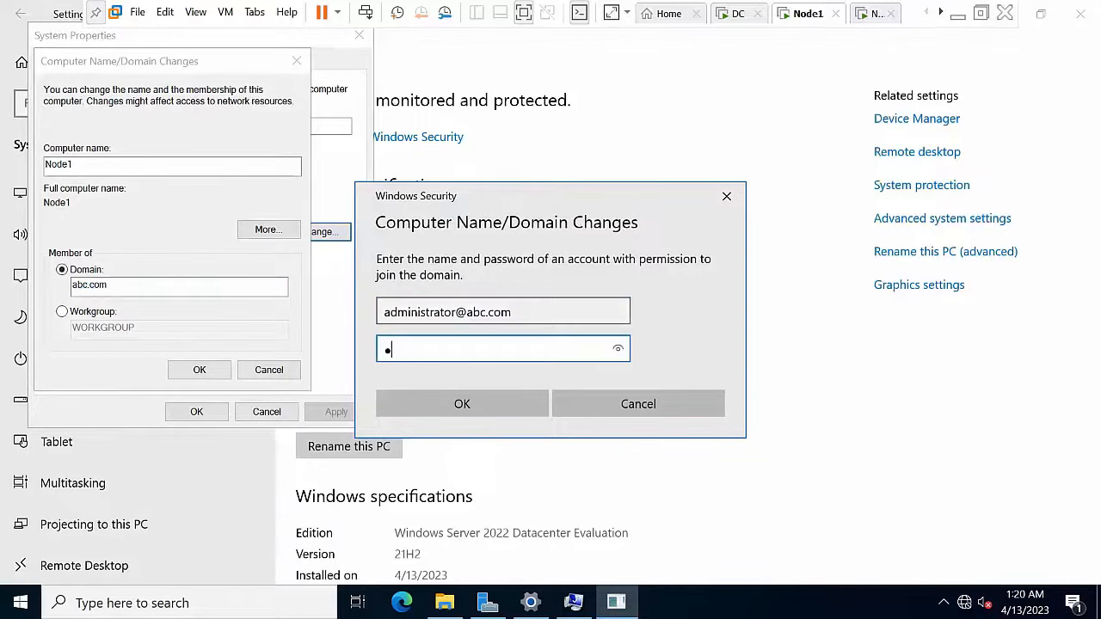
type("as")
left_click(497, 405)
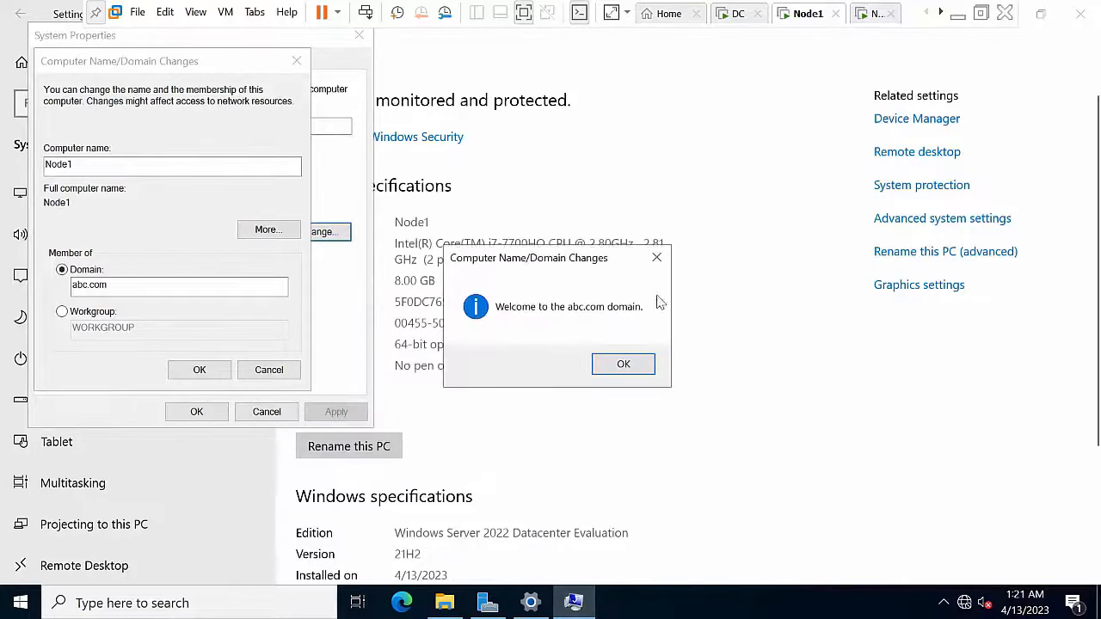
Step: Acknowledge the welcome and restart notices, close System Properties, and restart Node1 now
left_click(624, 365)
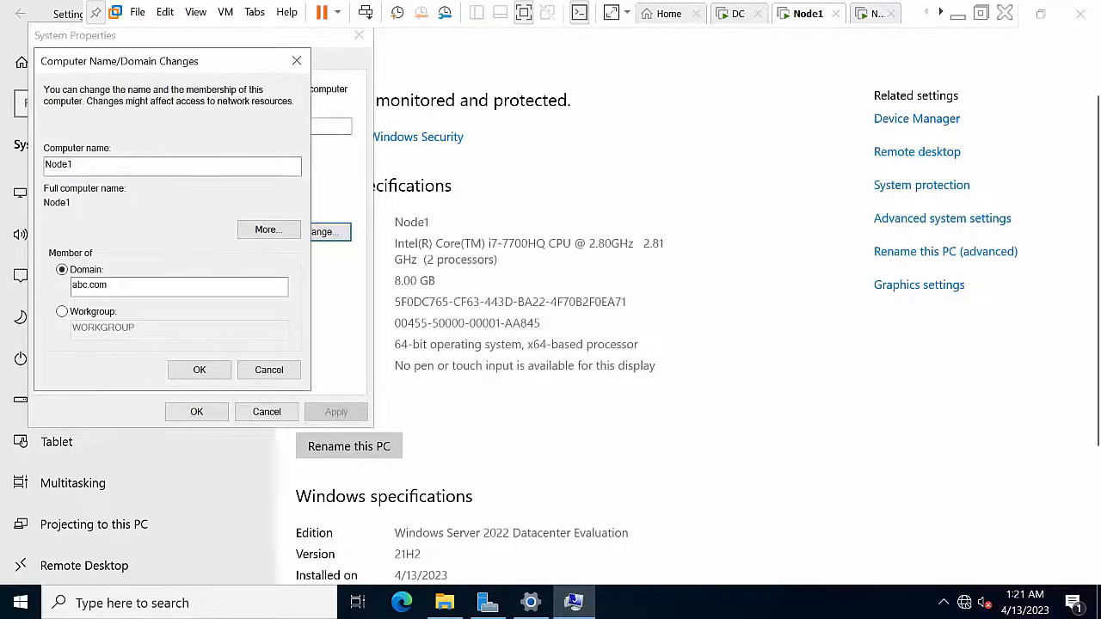
left_click(641, 332)
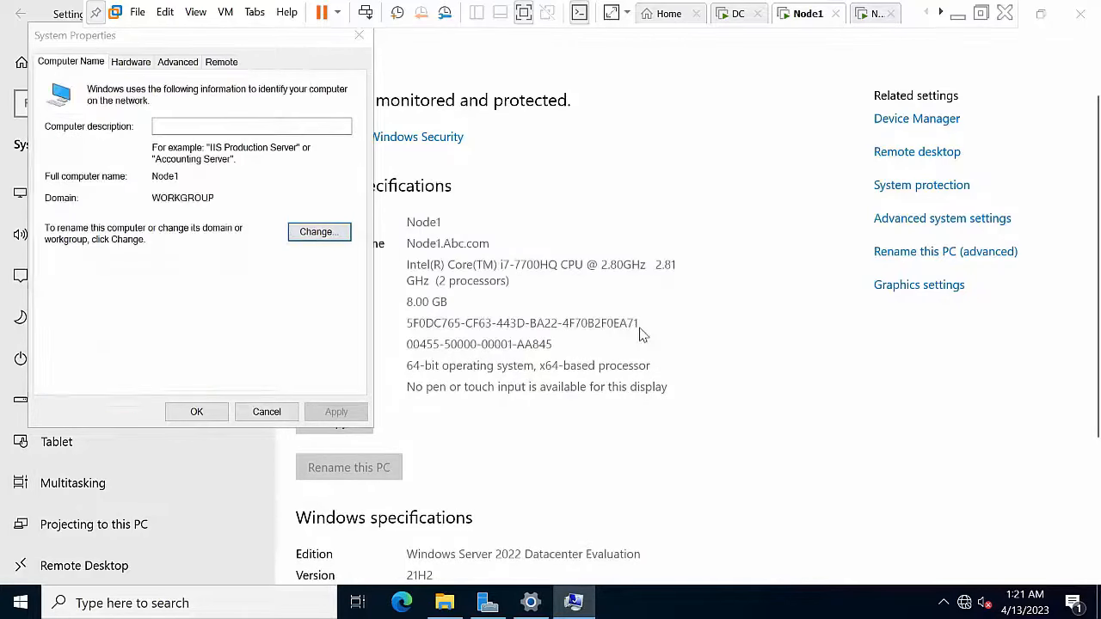
left_click(198, 415)
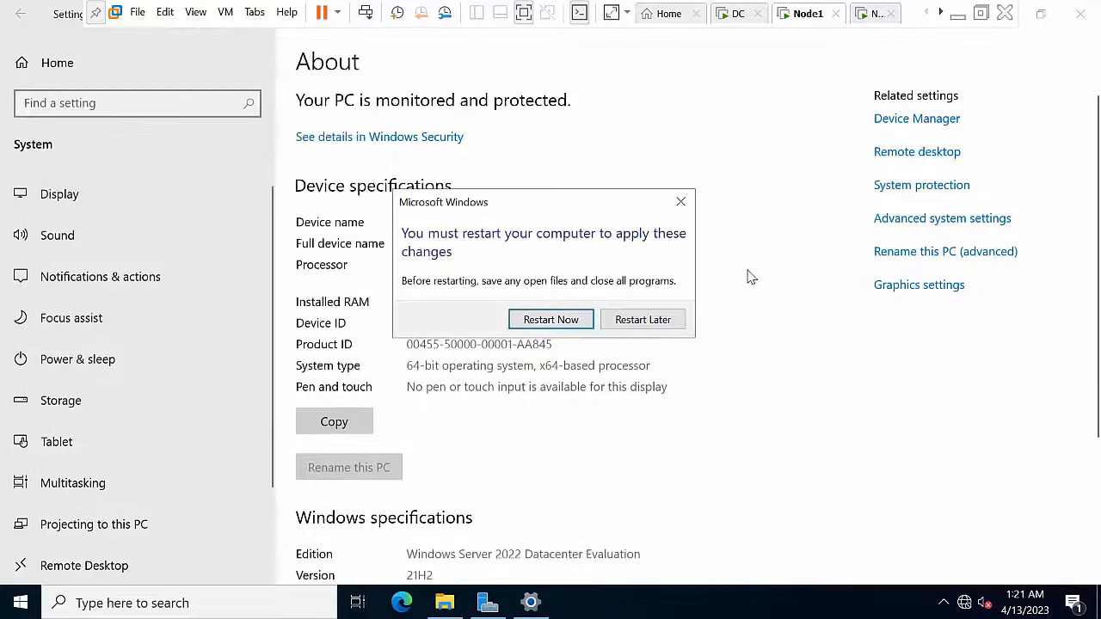
left_click(636, 322)
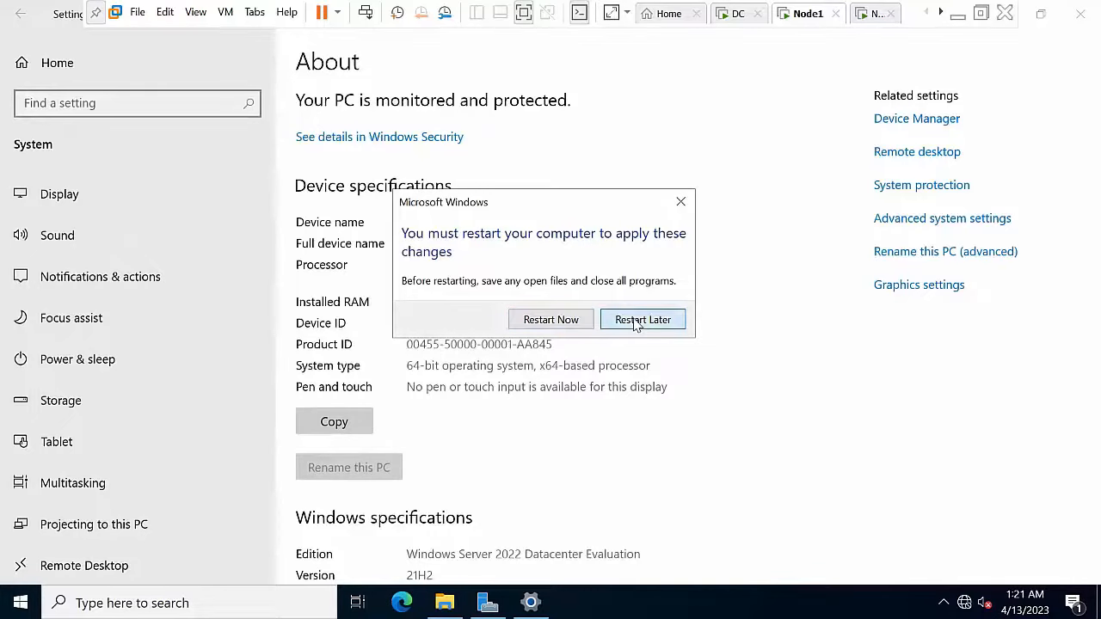
left_click(551, 319)
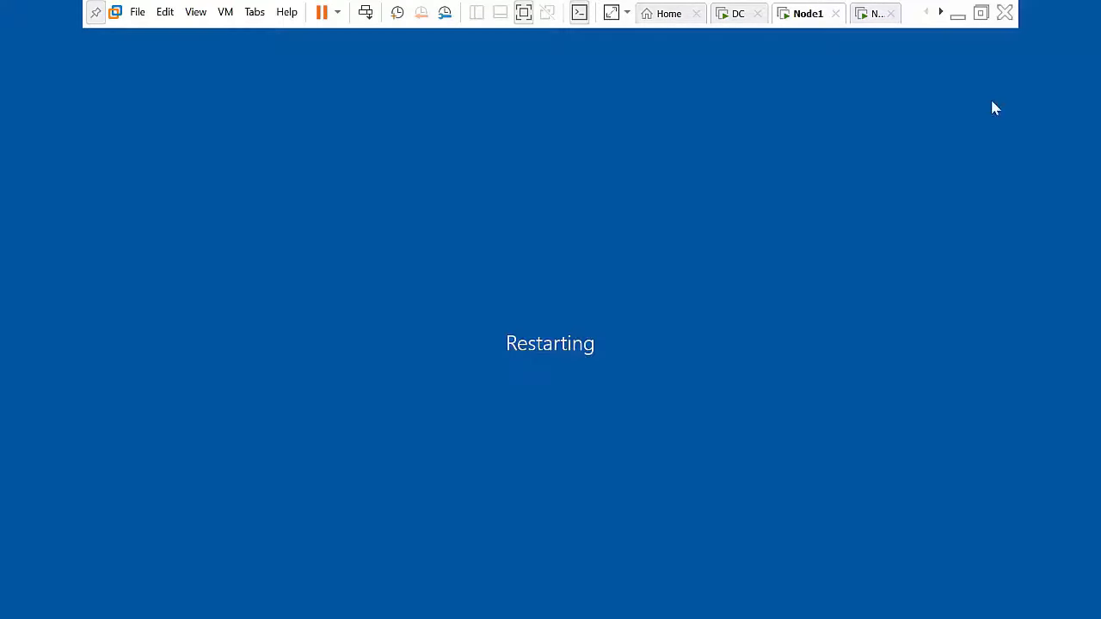
Step: On the Node2 tab, open This PC's Properties in File Explorer to show the About page
left_click(862, 15)
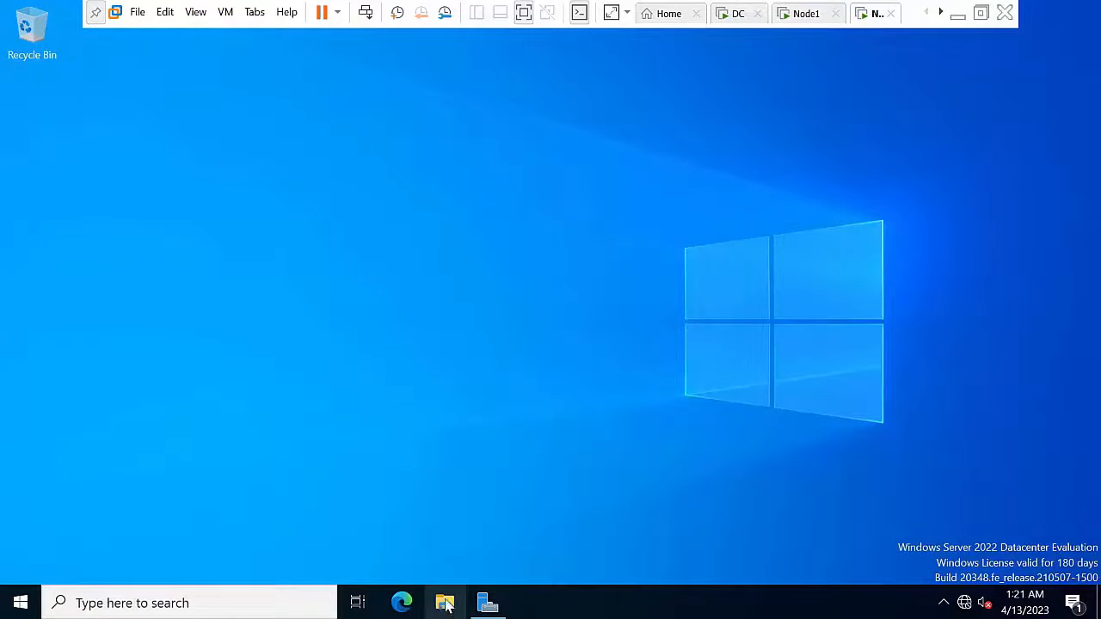
key("super+e")
right_click(287, 185)
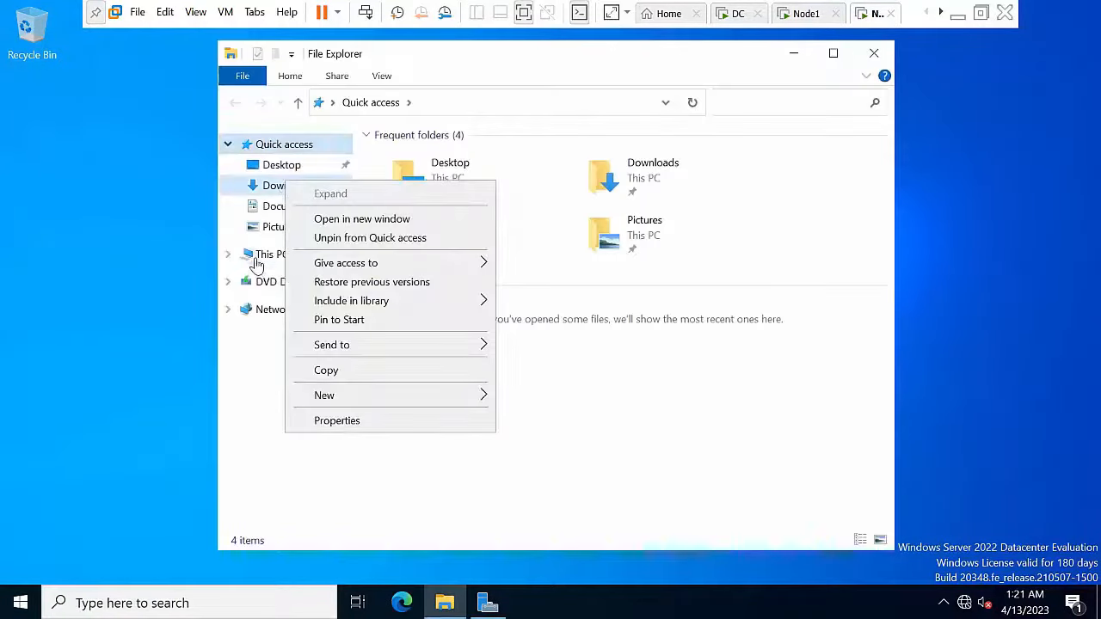
left_click(255, 255)
right_click(254, 255)
left_click(337, 487)
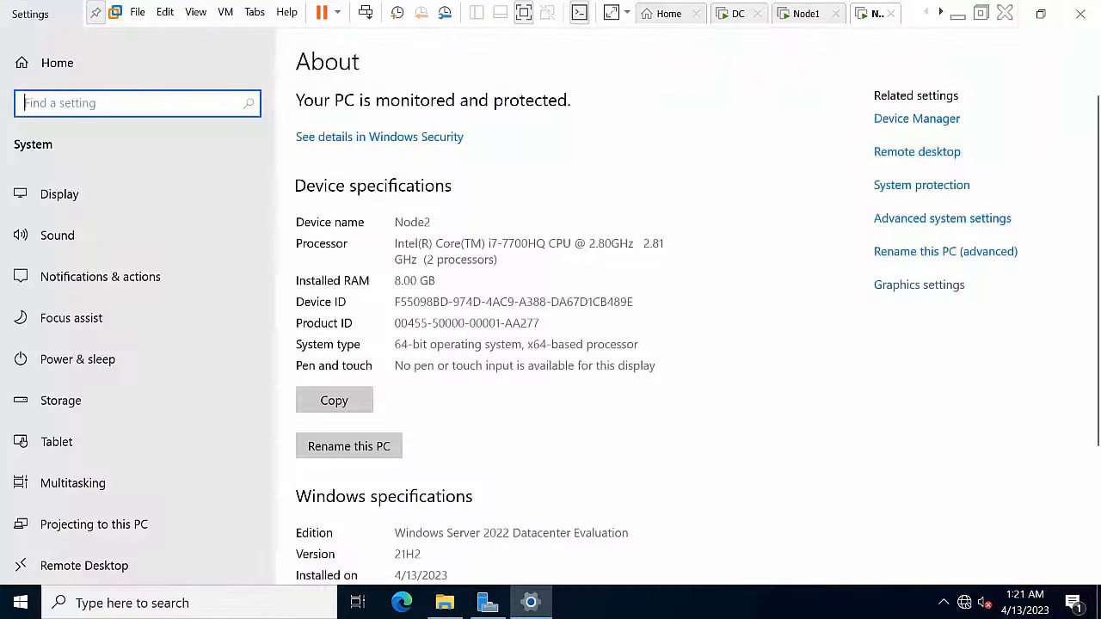
Step: Make Node2 a member of the abc.com domain using the domain administrator credentials
left_click(917, 255)
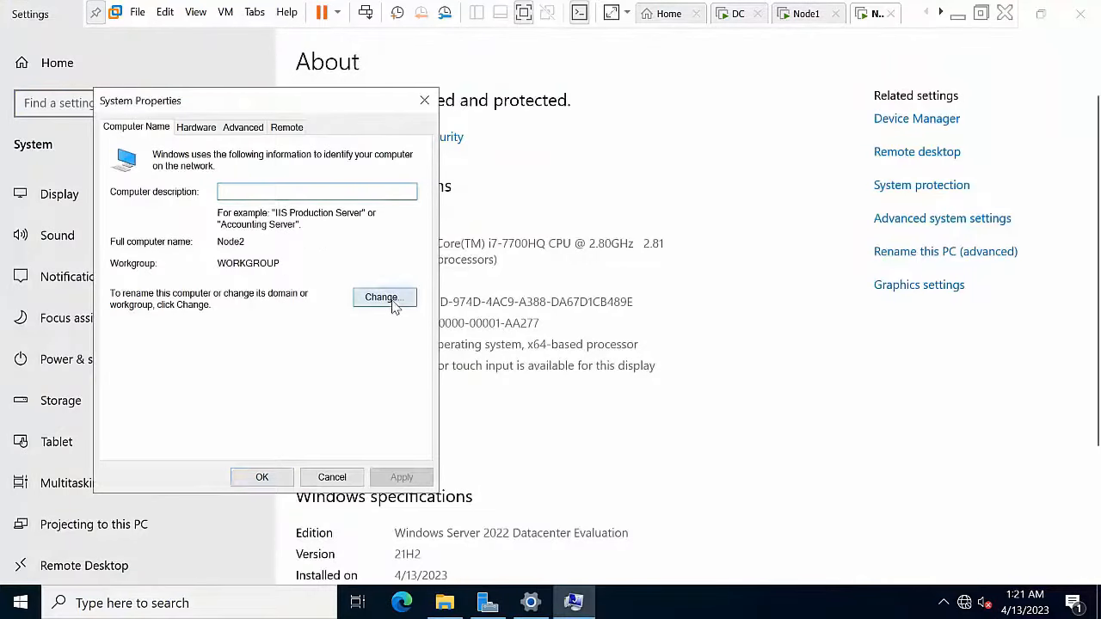
left_click(385, 297)
left_click(128, 336)
left_click(178, 359)
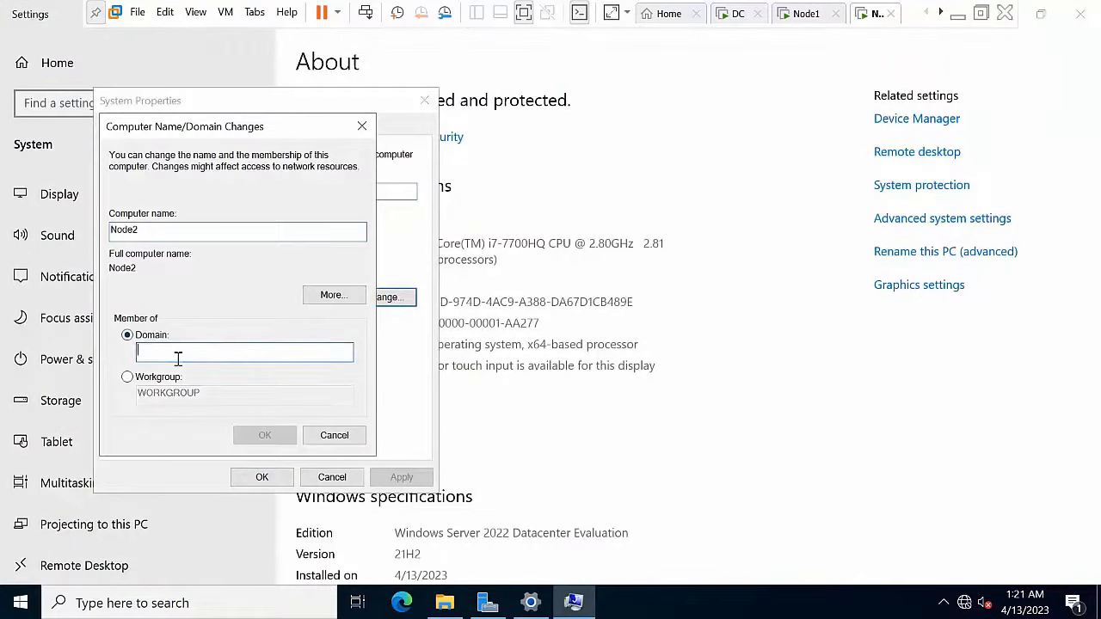
type("abc.com")
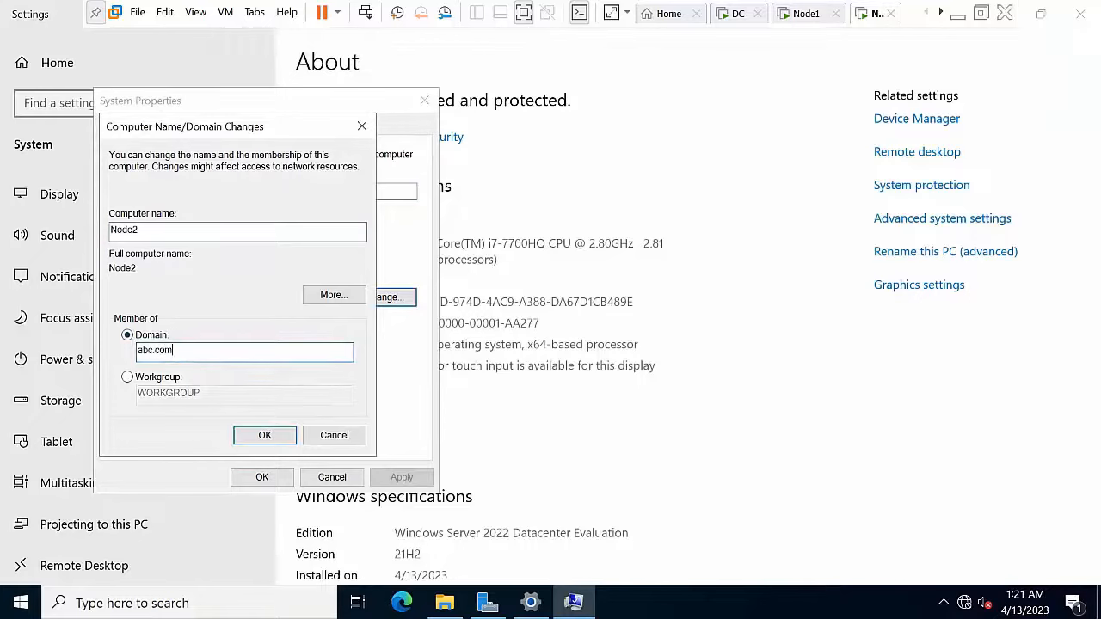
key("Return")
key("Return")
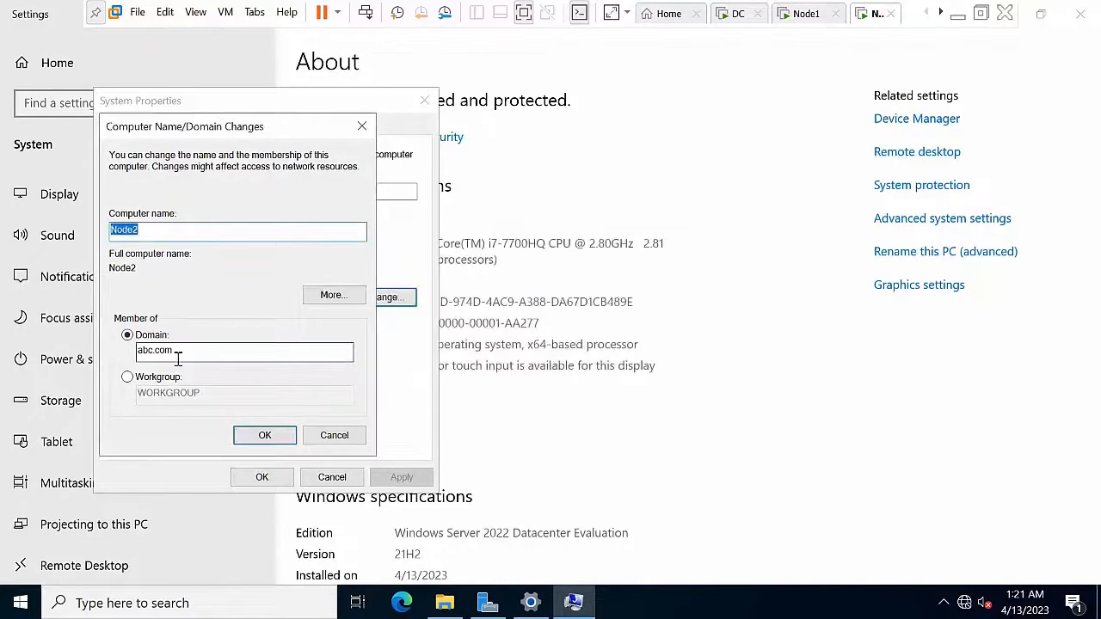
double_click(244, 357)
type("a")
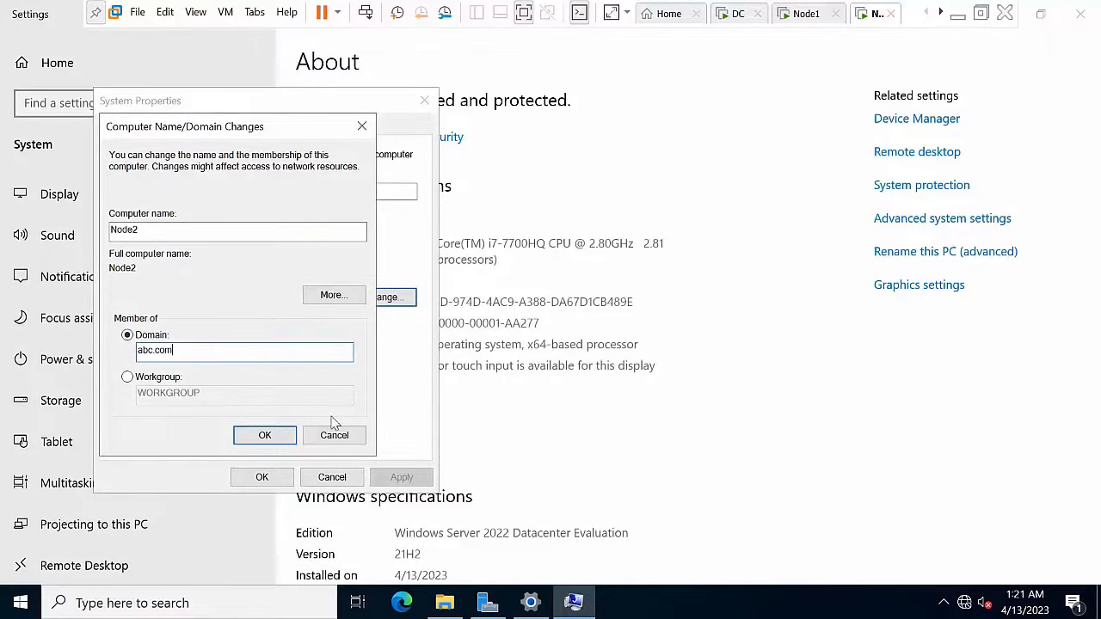
key("Return")
type("adminis")
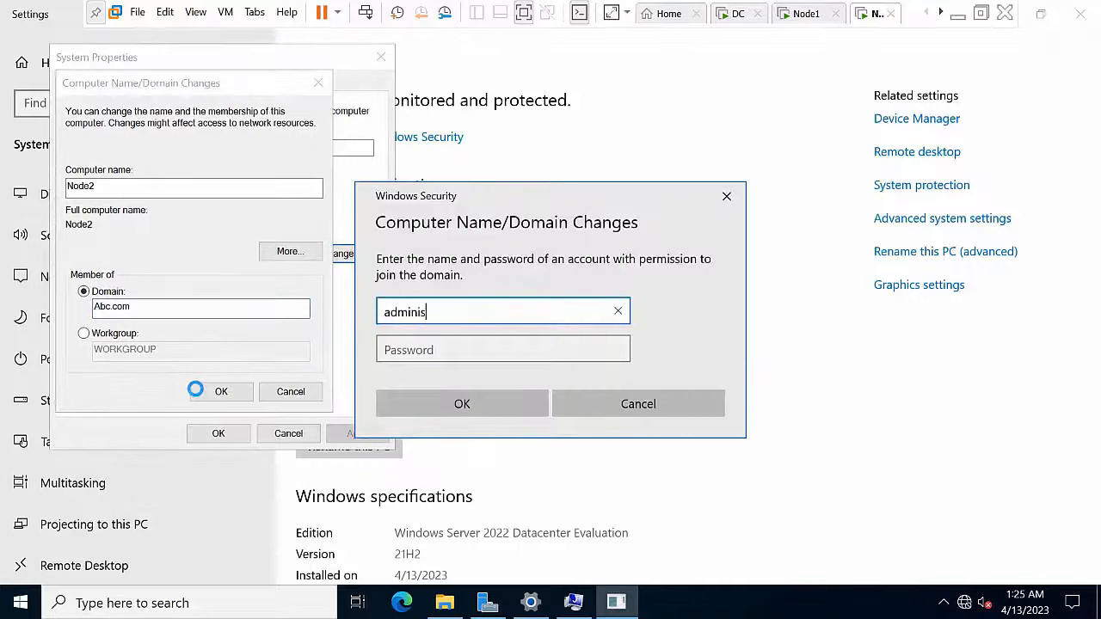
type("trator@abc")
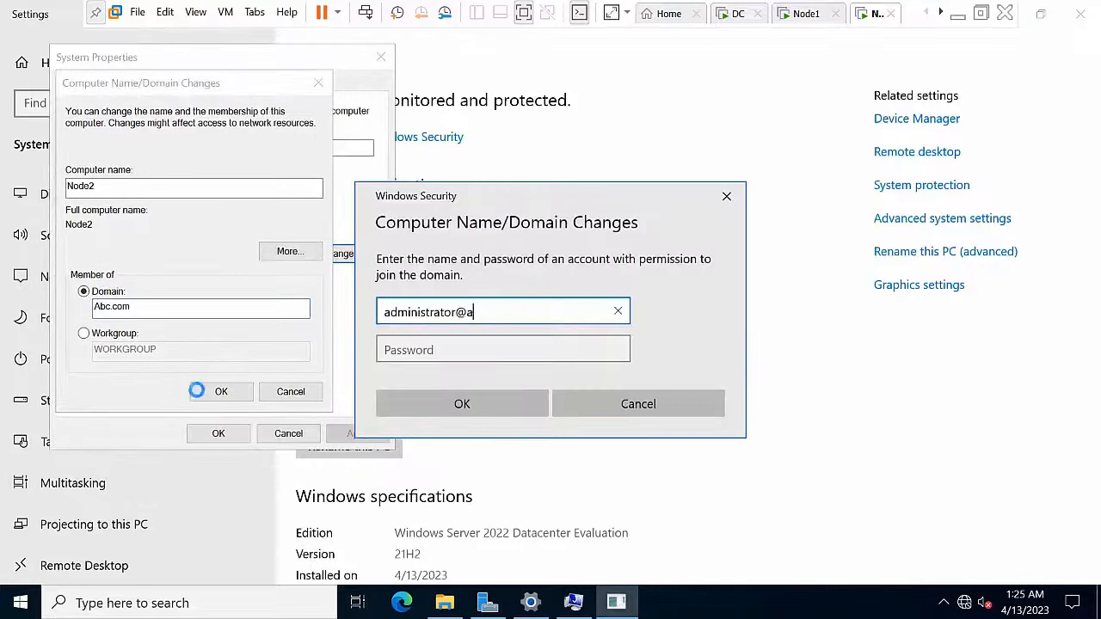
key("Tab")
type("•••")
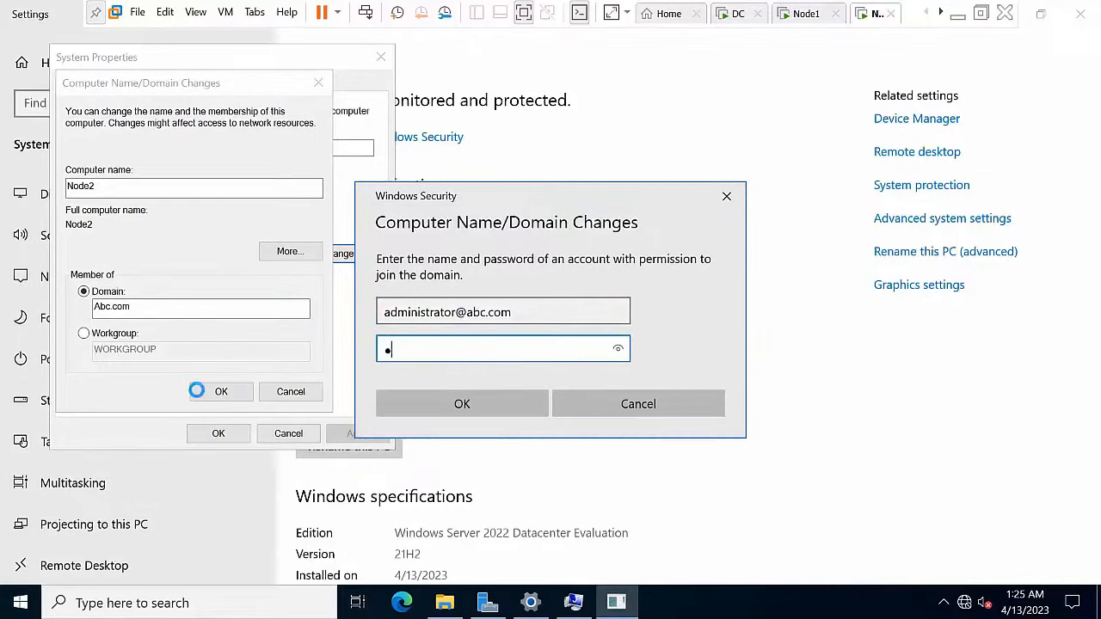
left_click(443, 410)
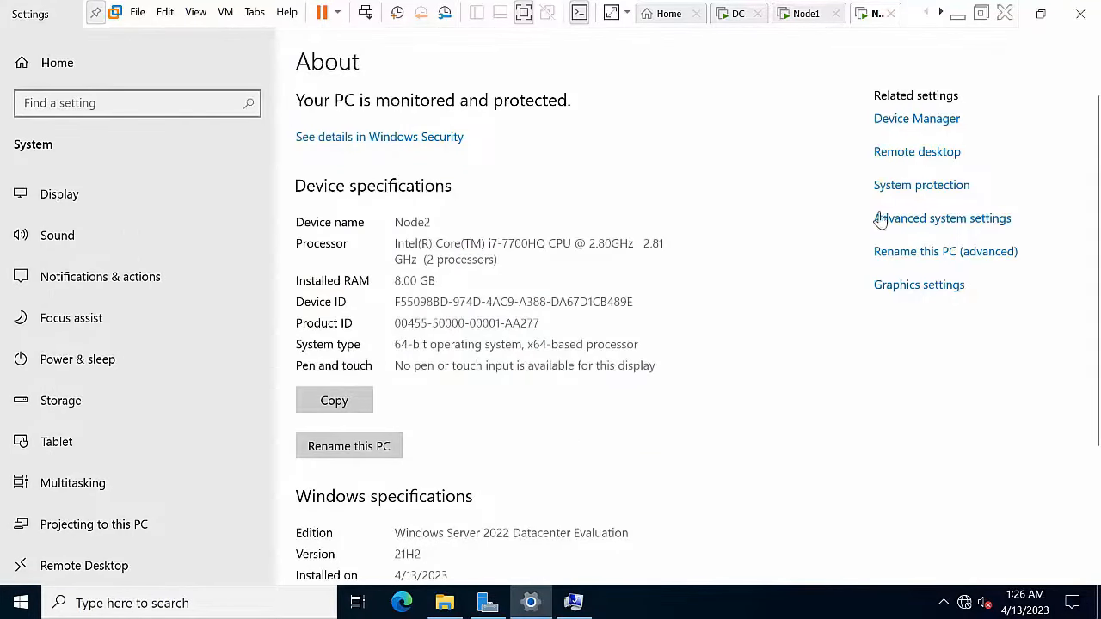
Step: Minimize Settings, acknowledge the welcome and restart notices, close System Properties, and restart Node2 now
left_click(1041, 14)
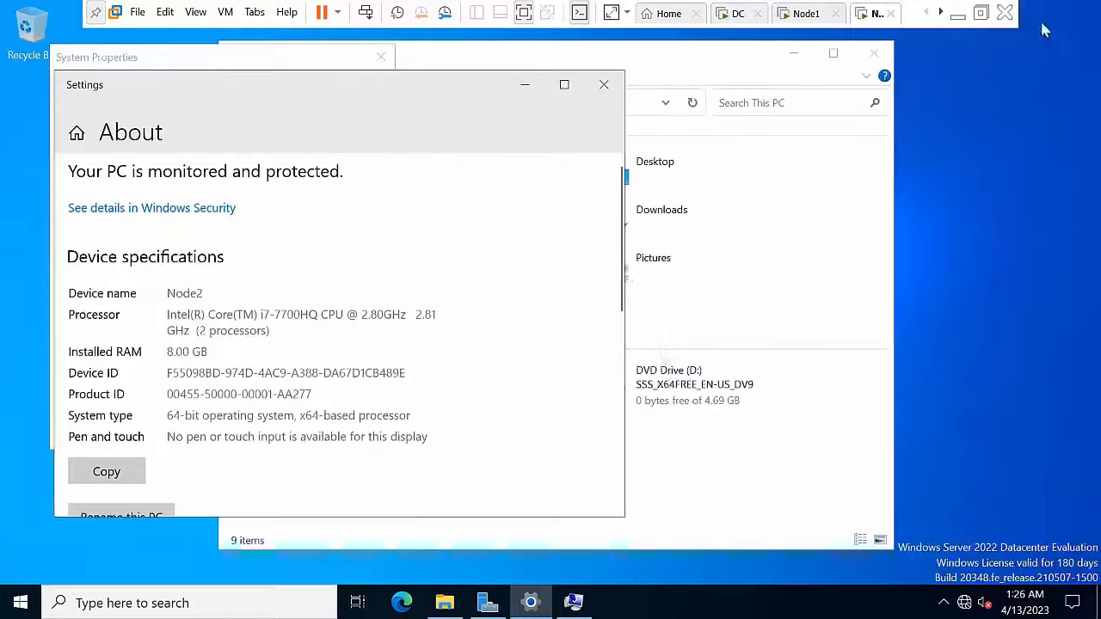
left_click(523, 85)
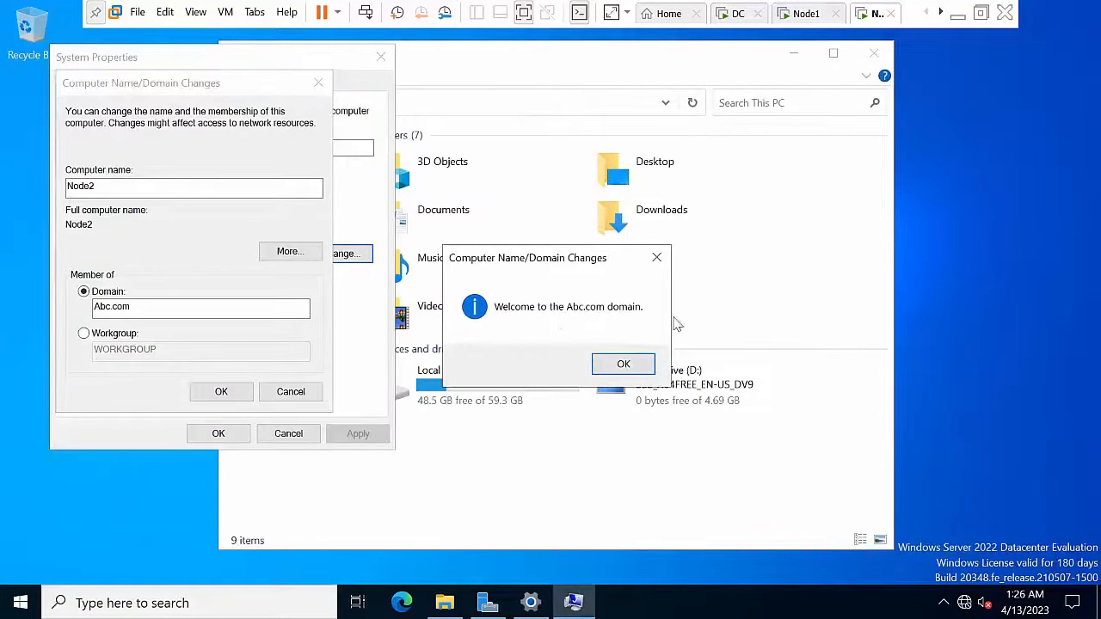
left_click(621, 365)
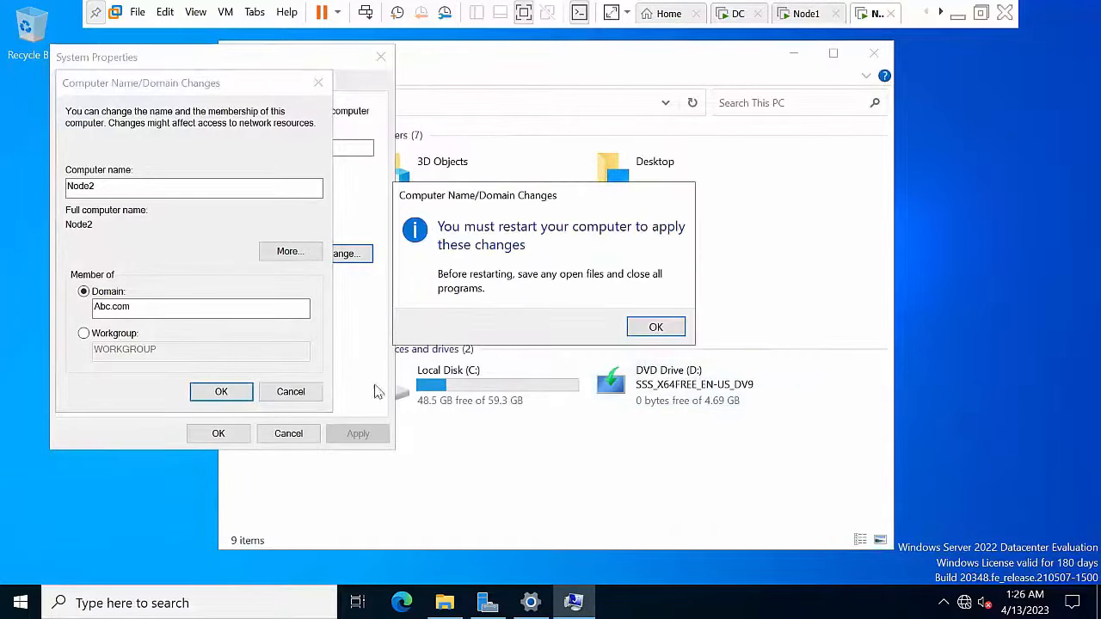
left_click(651, 328)
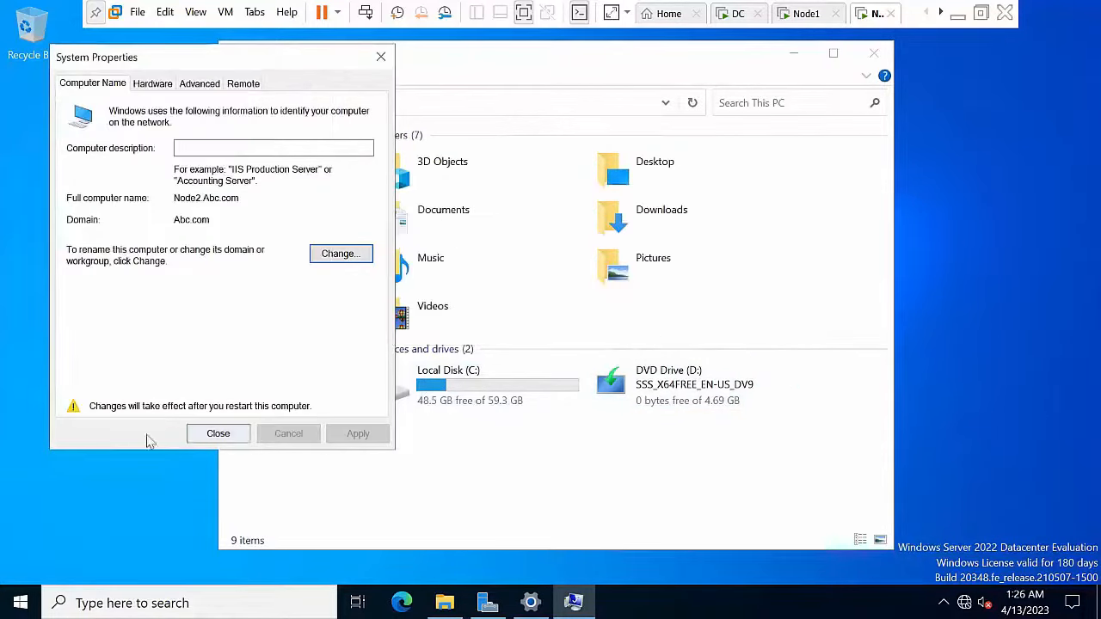
left_click(218, 437)
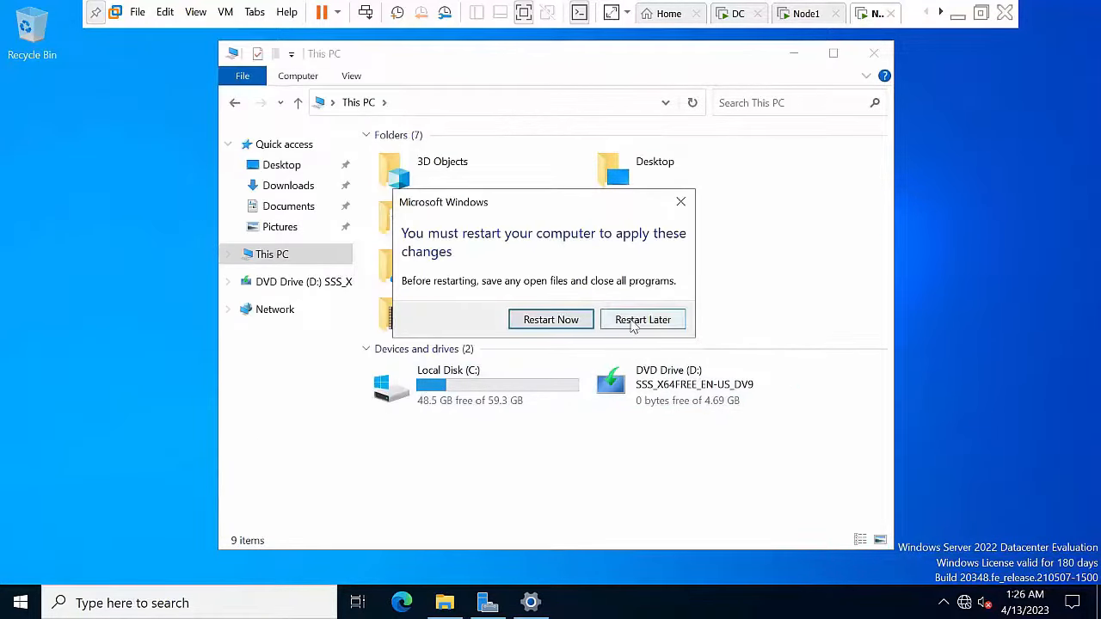
left_click(555, 329)
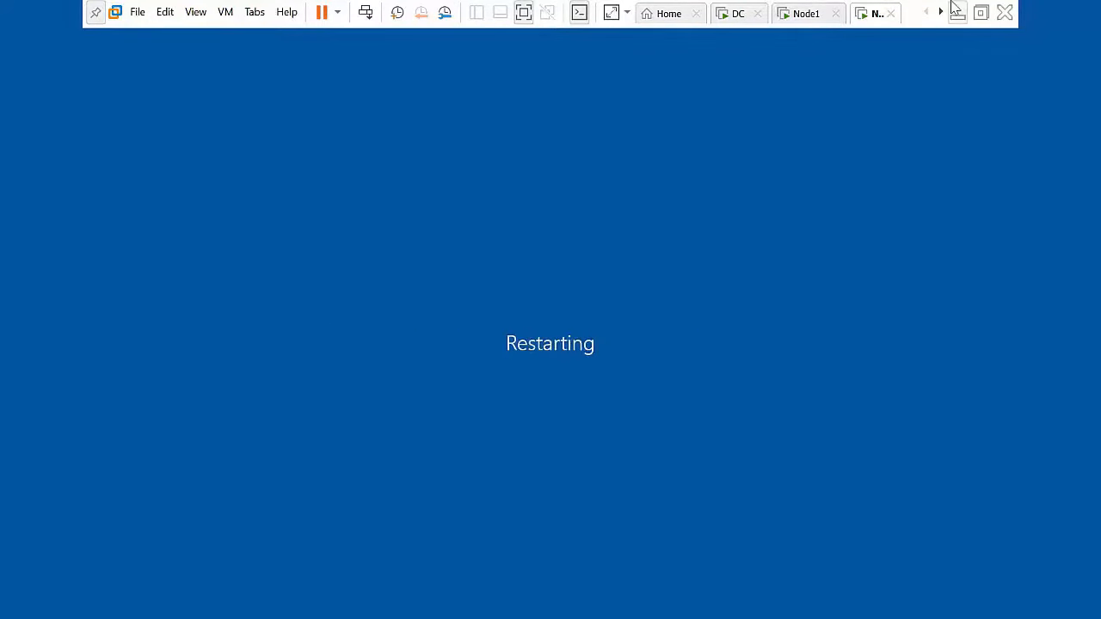
Step: On the Node1 tab, sign in as Other user with the abc.com domain administrator account
left_click(807, 14)
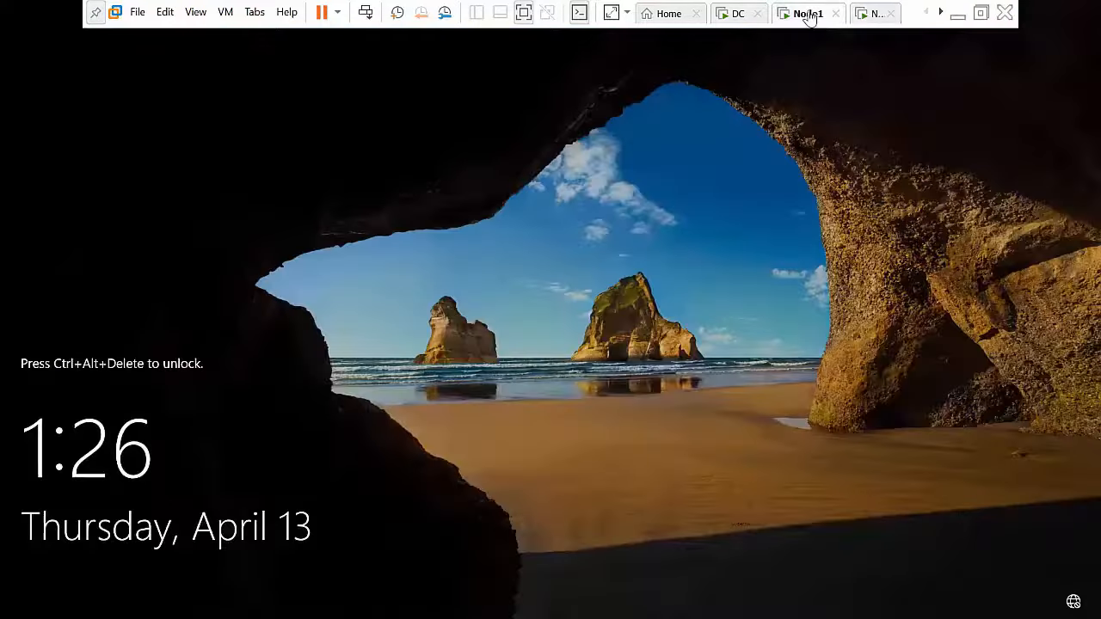
left_click(366, 12)
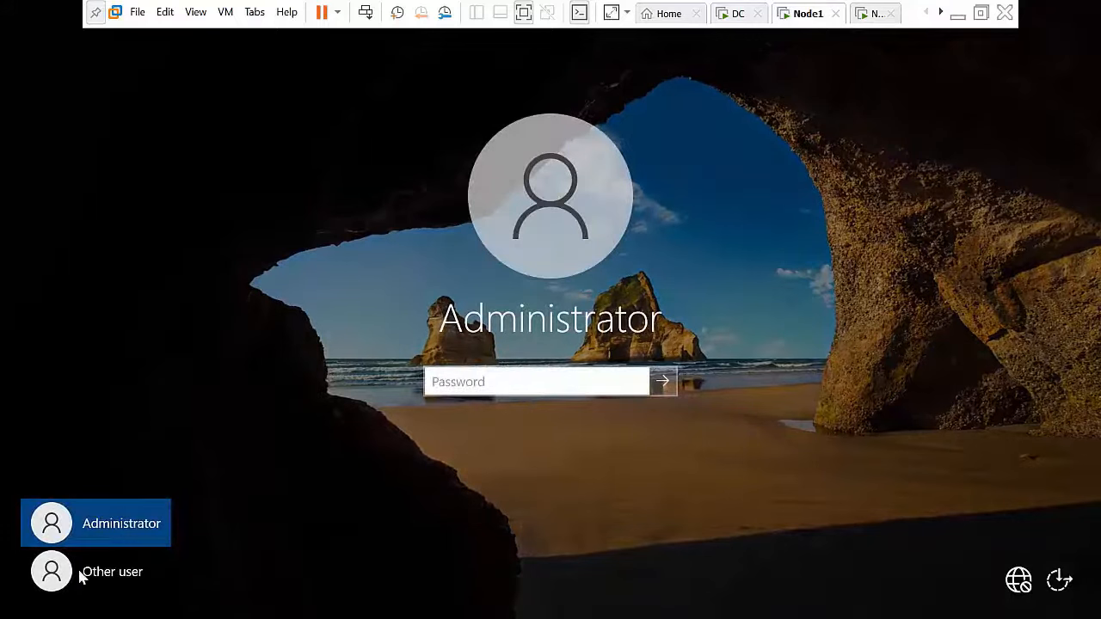
left_click(82, 582)
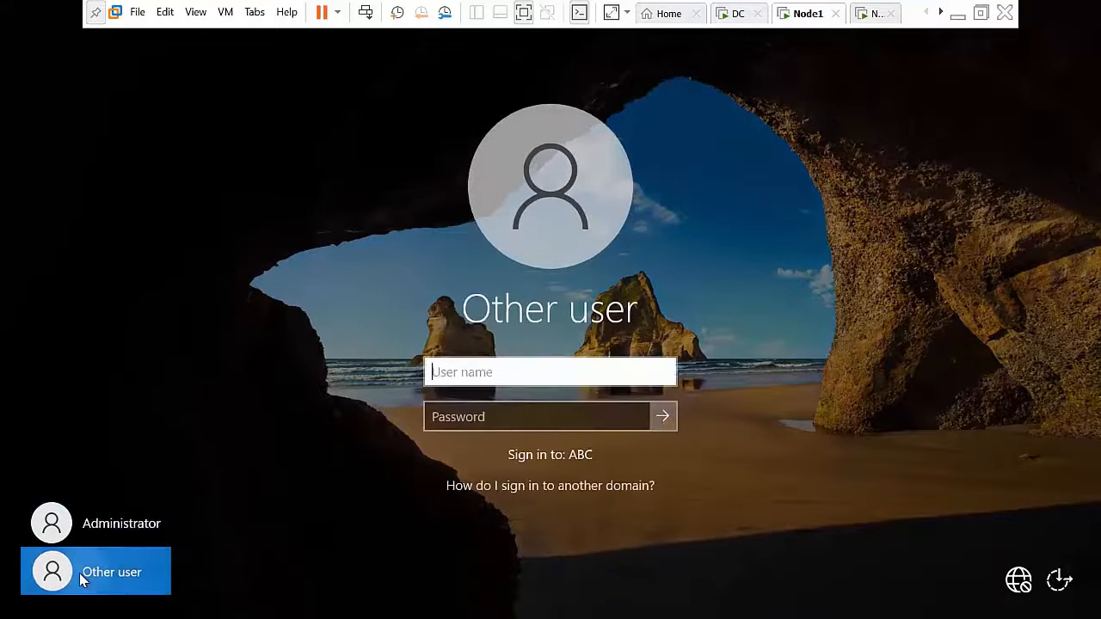
left_click(496, 380)
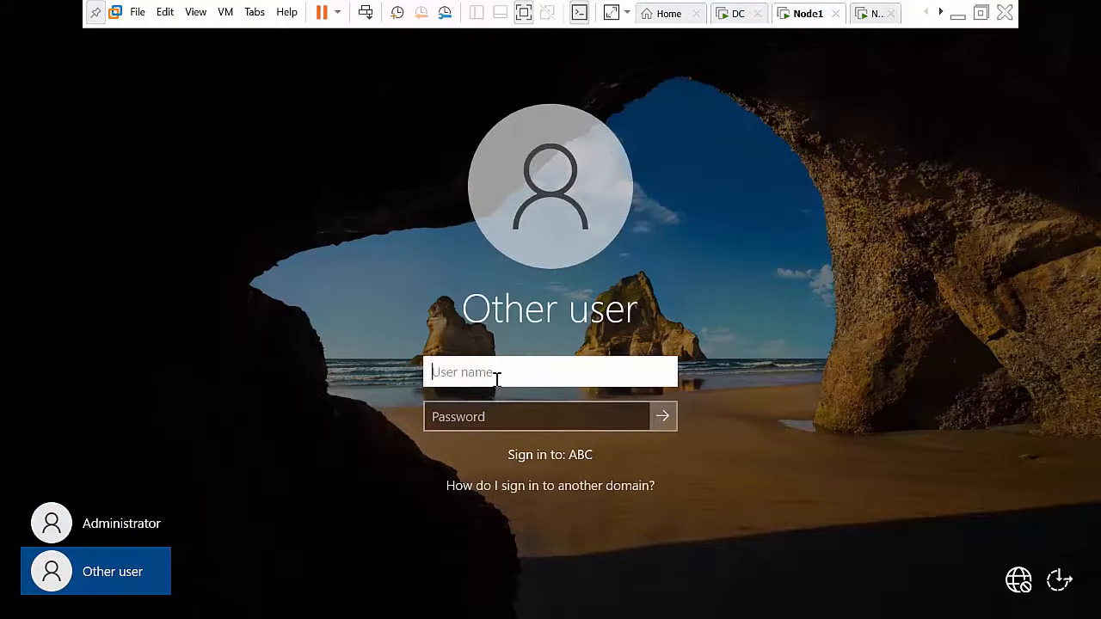
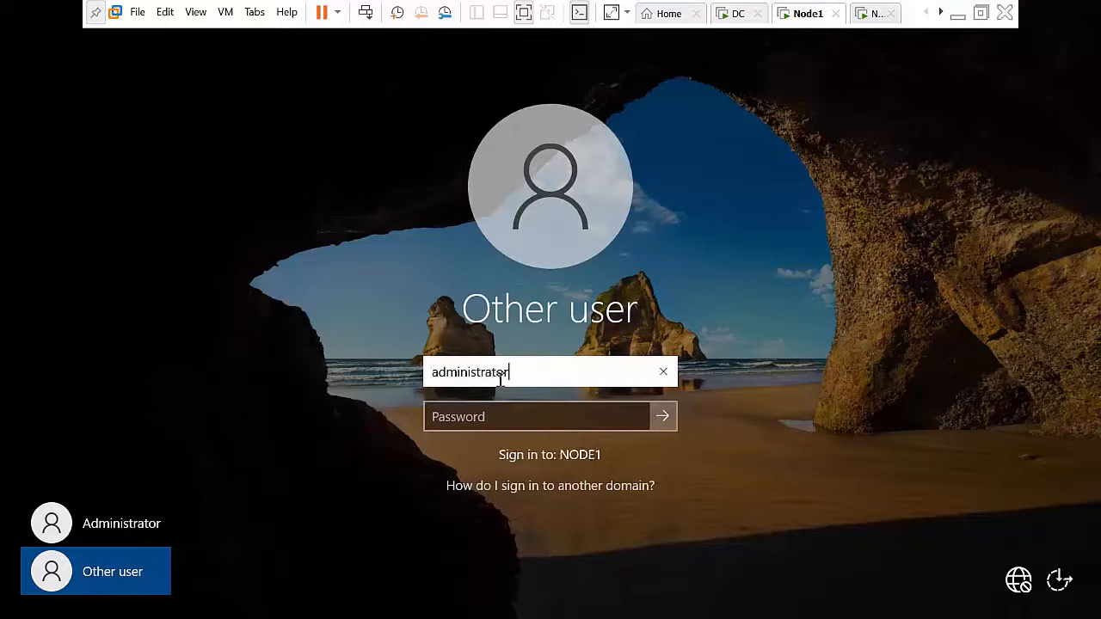
key("Tab")
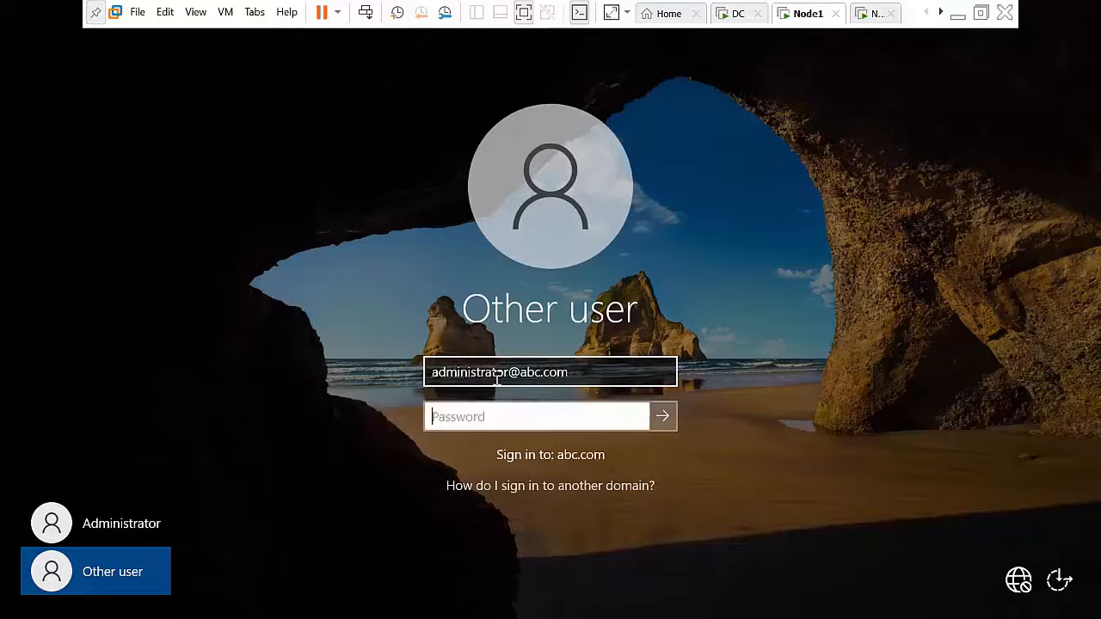
type("P")
key("Return")
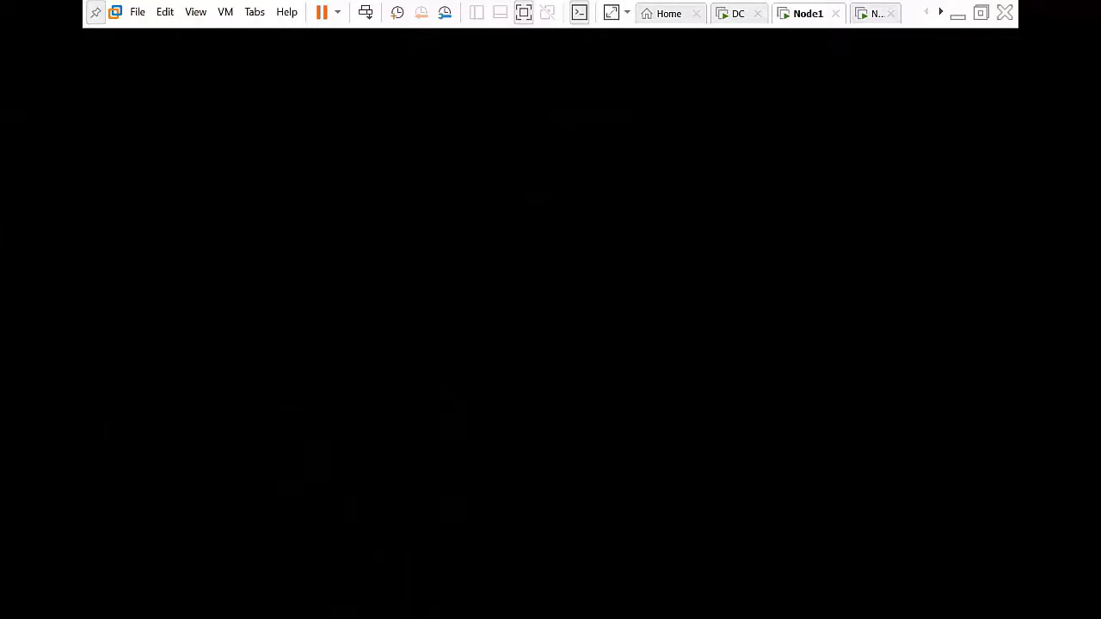
Step: Turn off Node1's Domain network firewall via firewall.cpl, then bring up Node2's sign-in screen
key("super+r")
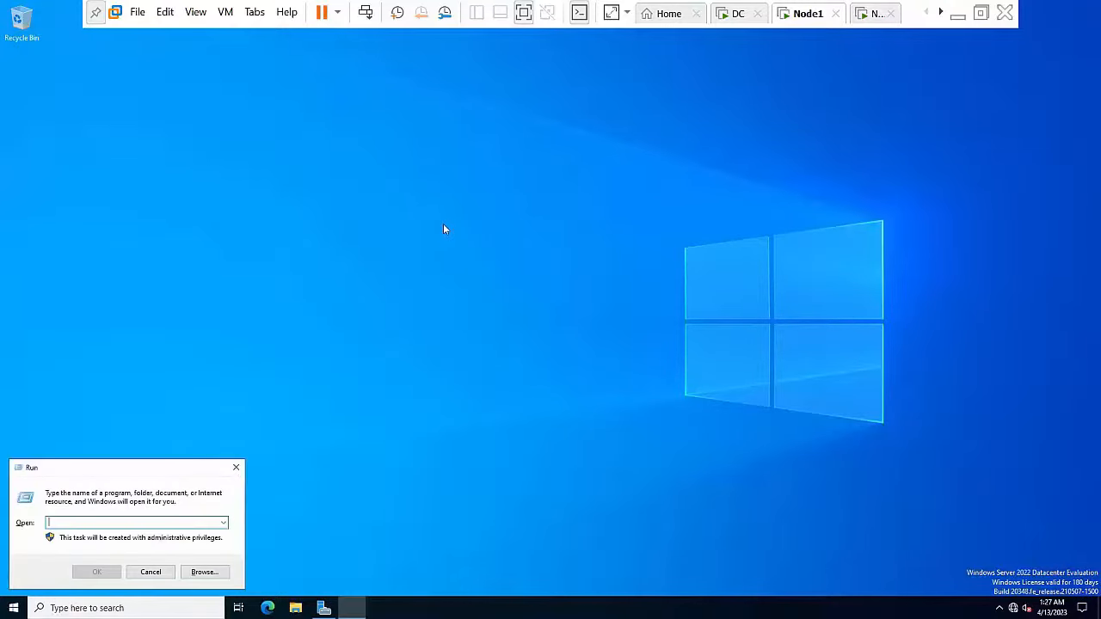
type("firewa")
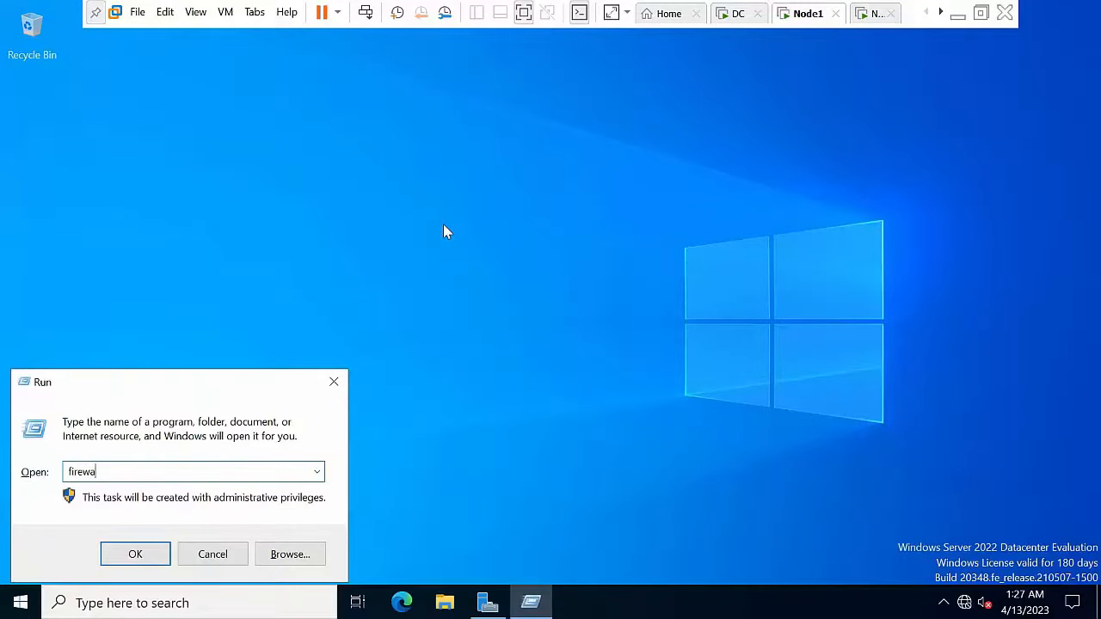
type("ll.cp")
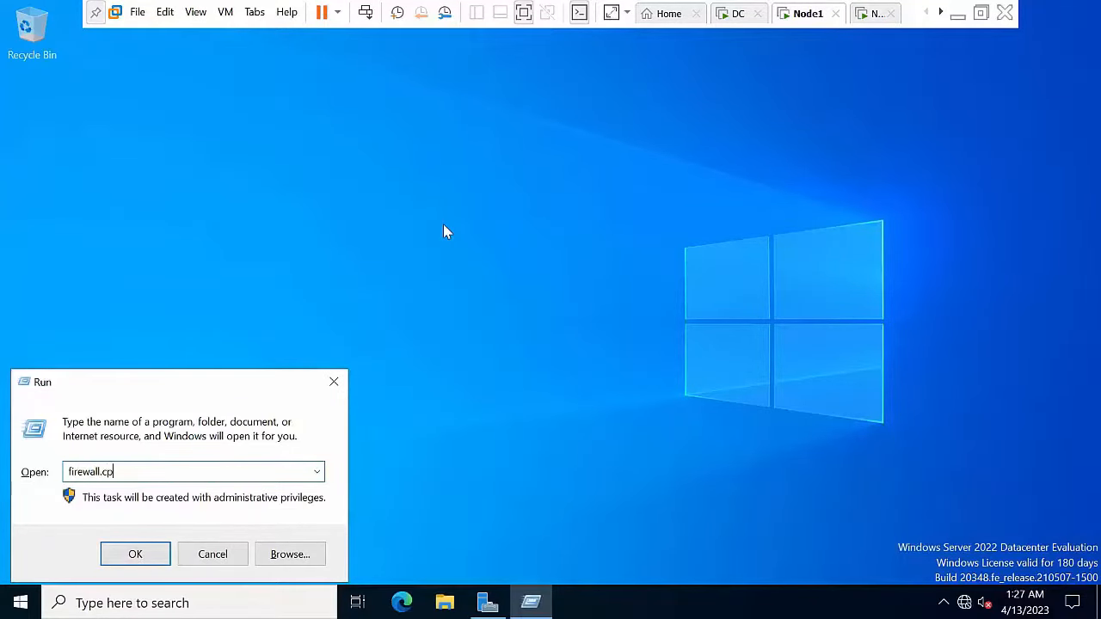
type("l")
key("Return")
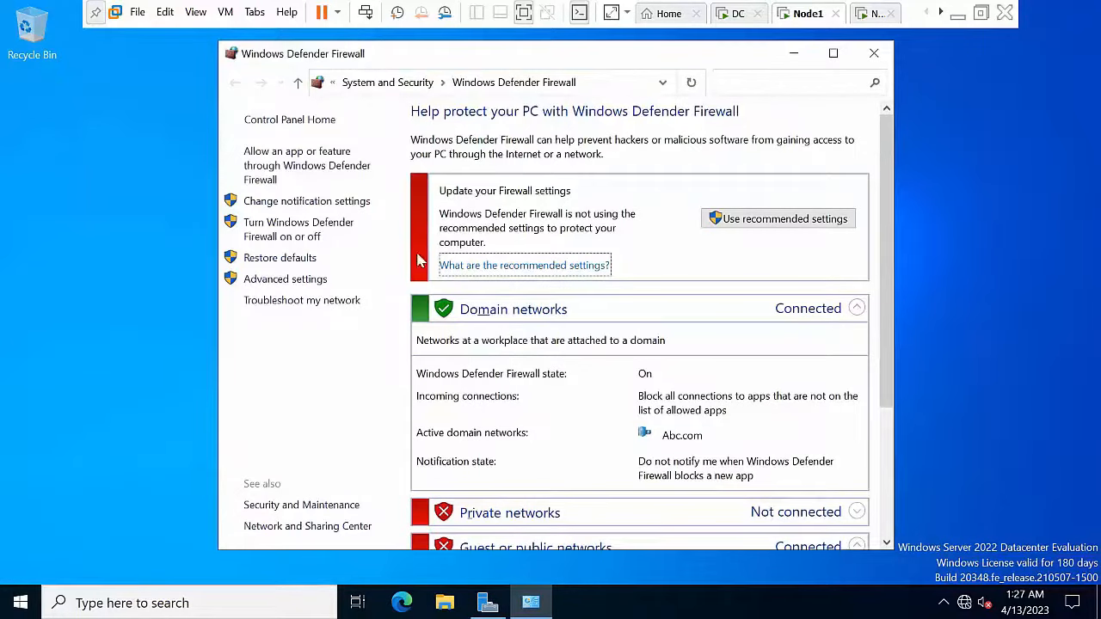
left_click(302, 237)
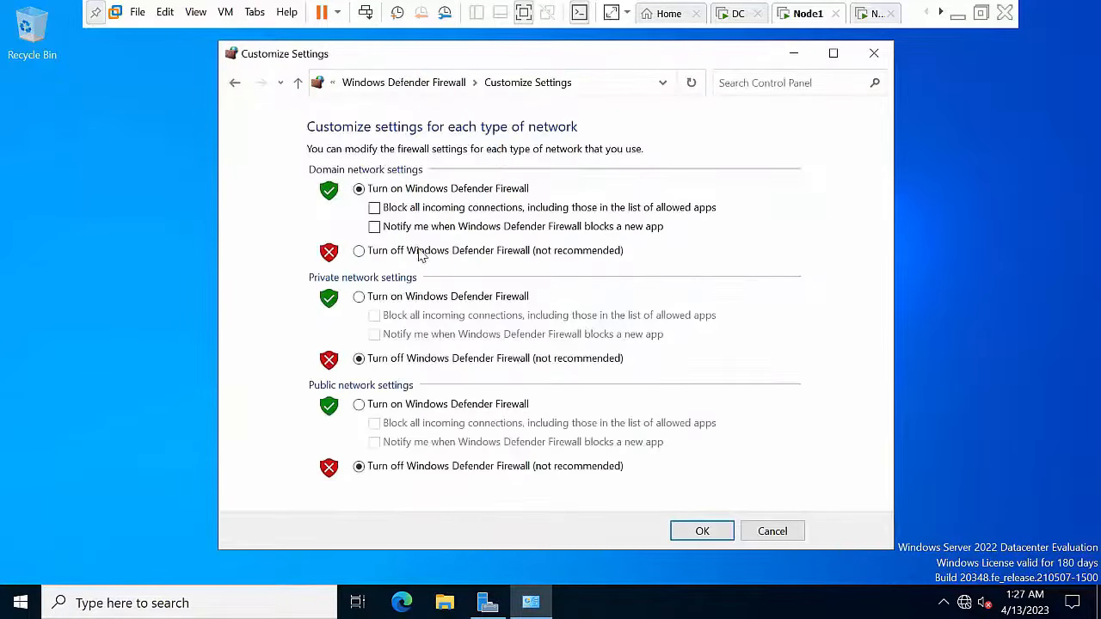
left_click(421, 255)
left_click(702, 530)
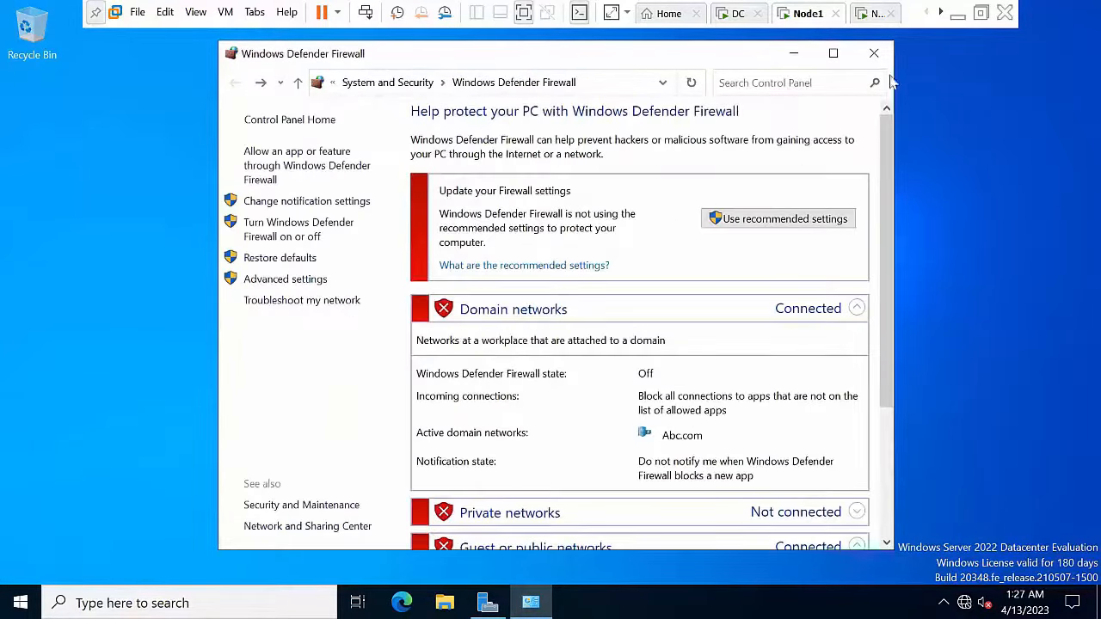
left_click(874, 53)
left_click(868, 13)
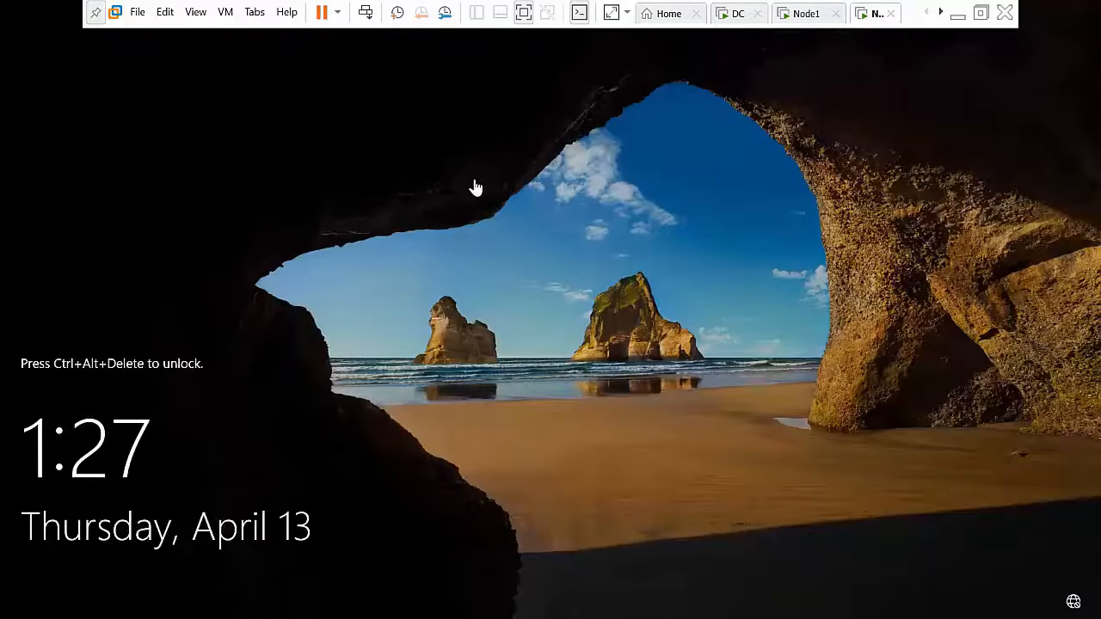
left_click(366, 16)
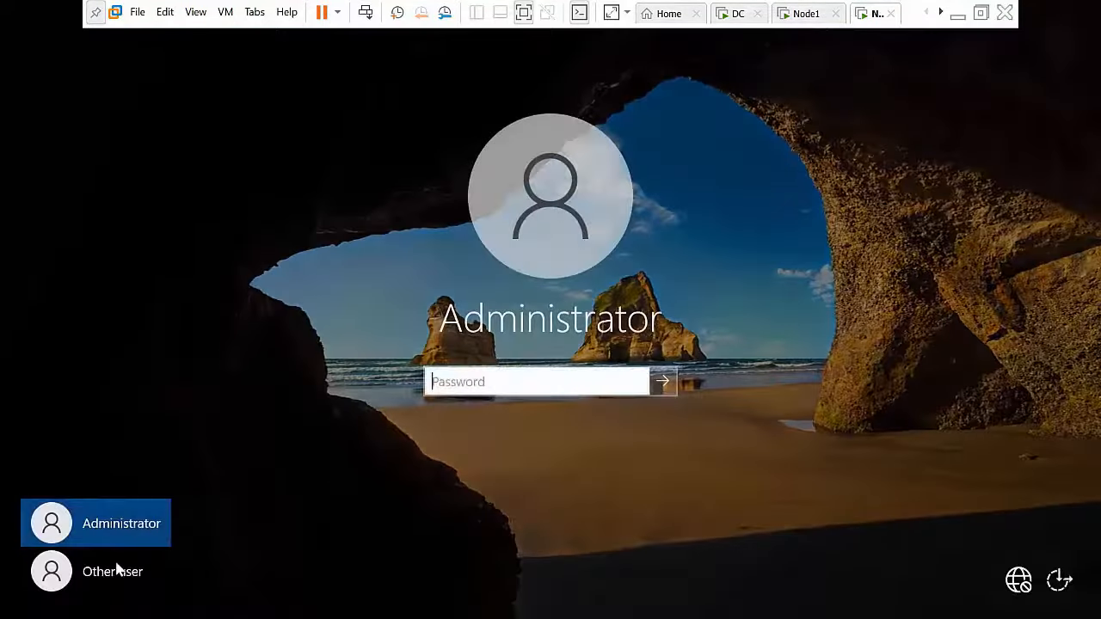
Step: Sign in to Node2 as Other user with the abc.com domain administrator account
left_click(115, 575)
left_click(453, 376)
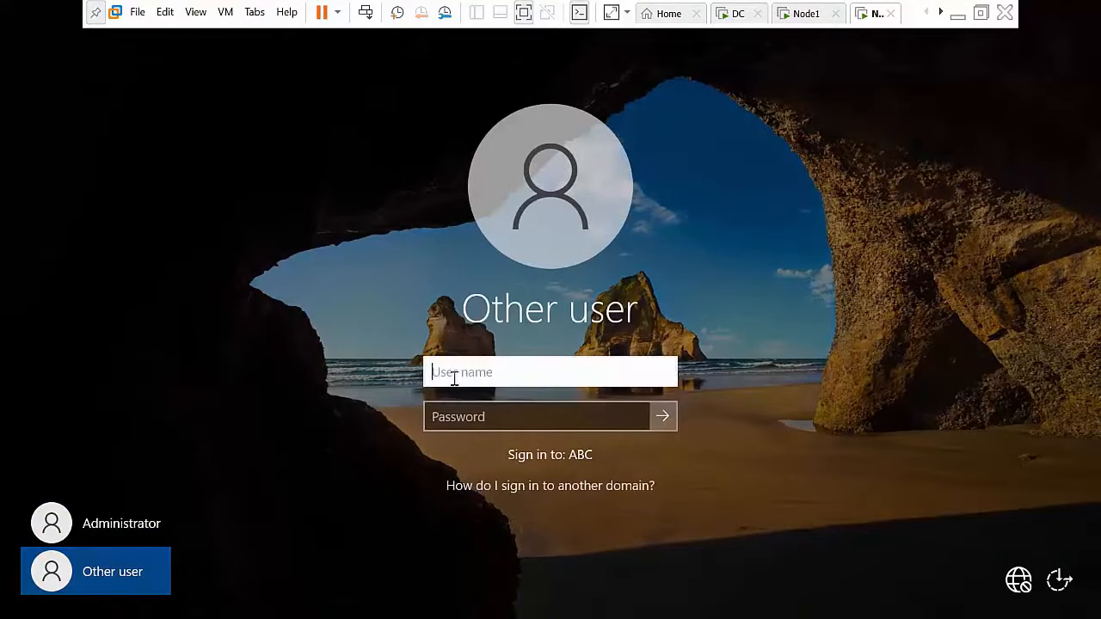
type("a")
type("dministrator")
type("!")
type("@abc.c")
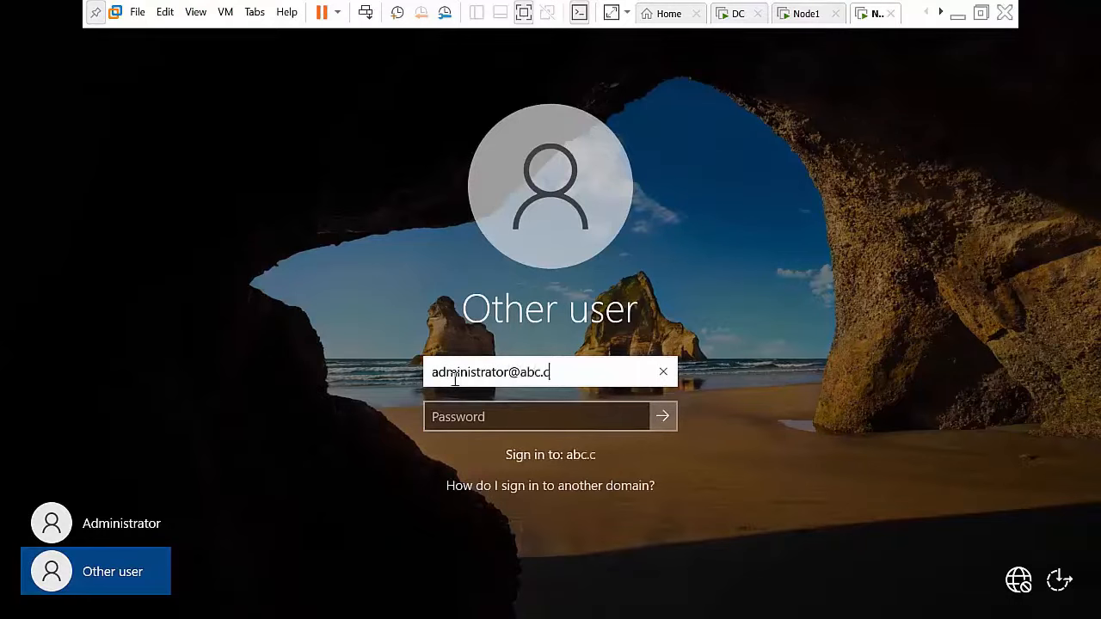
type("om")
key("Tab")
type("•••")
key("Return")
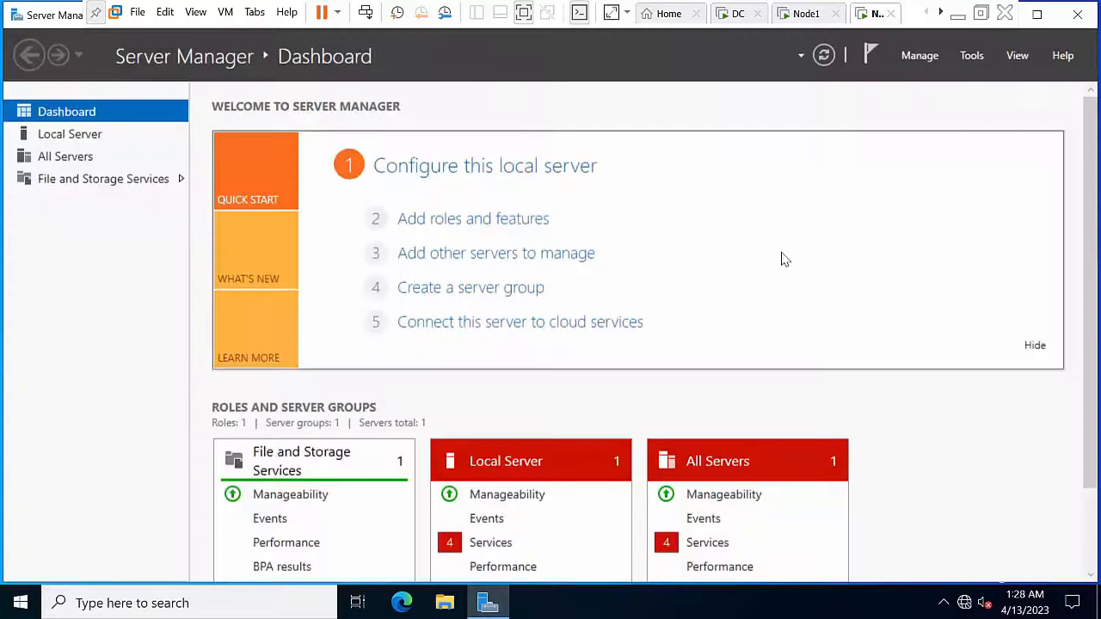
Step: Turn off Node2's Windows Defender Firewall for domain networks via firewall.cpl
key("super+r")
type("fi")
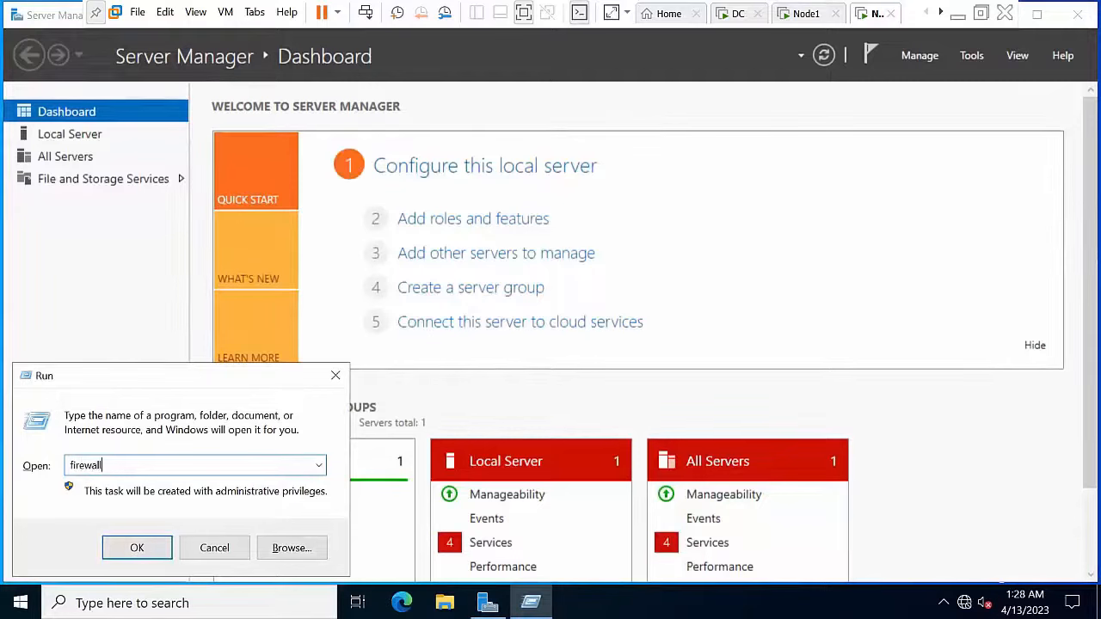
type("rewall.cpl")
key("Return")
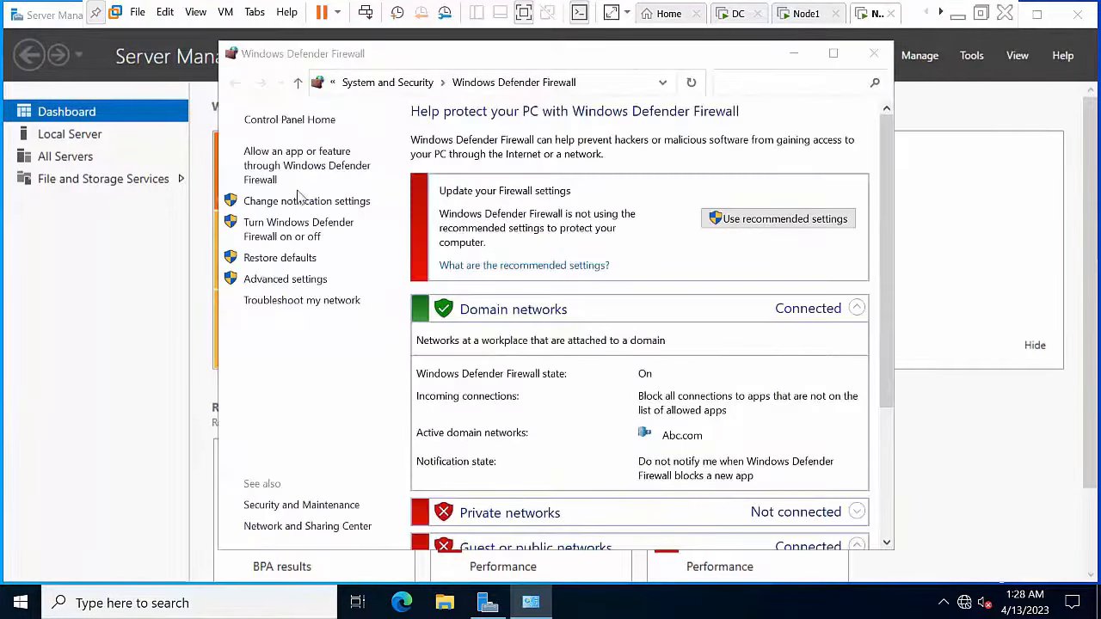
left_click(276, 234)
left_click(454, 253)
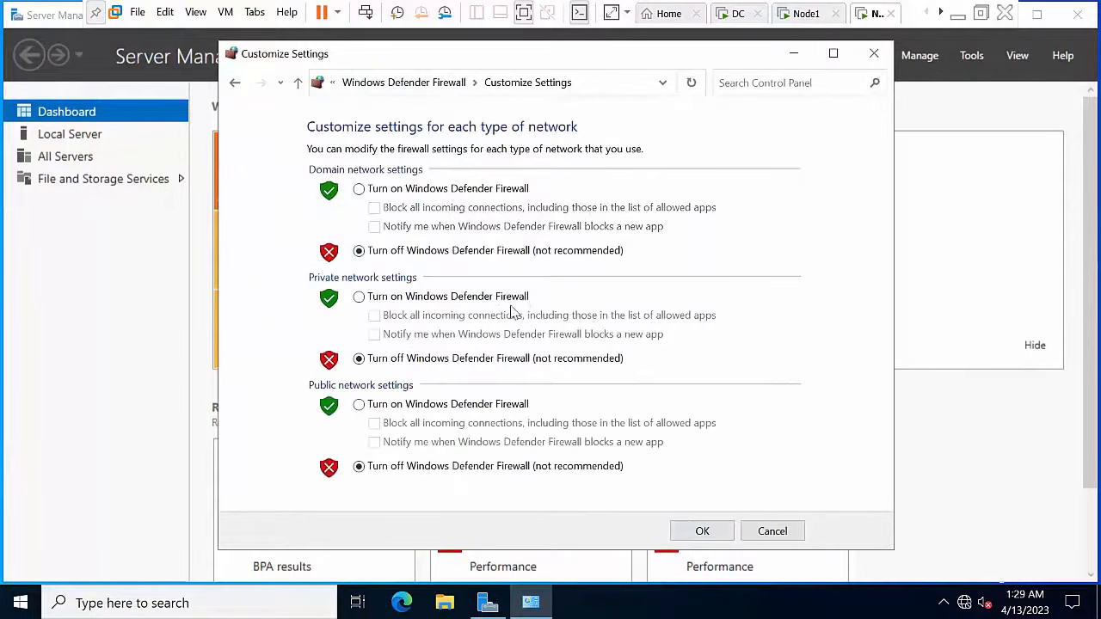
left_click(685, 530)
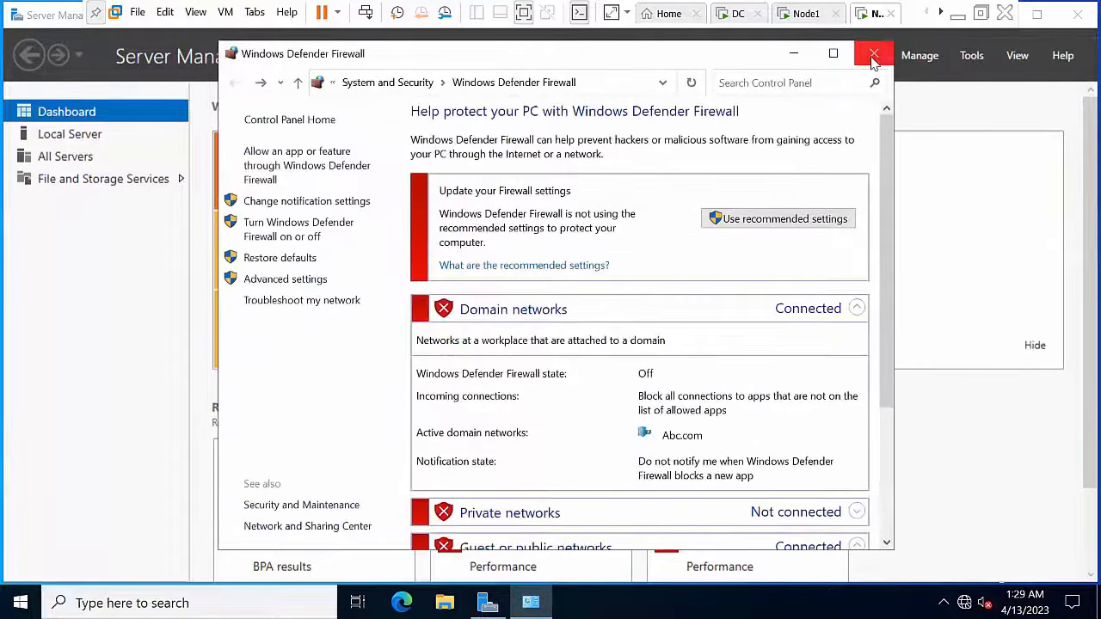
left_click(874, 53)
left_click(1086, 19)
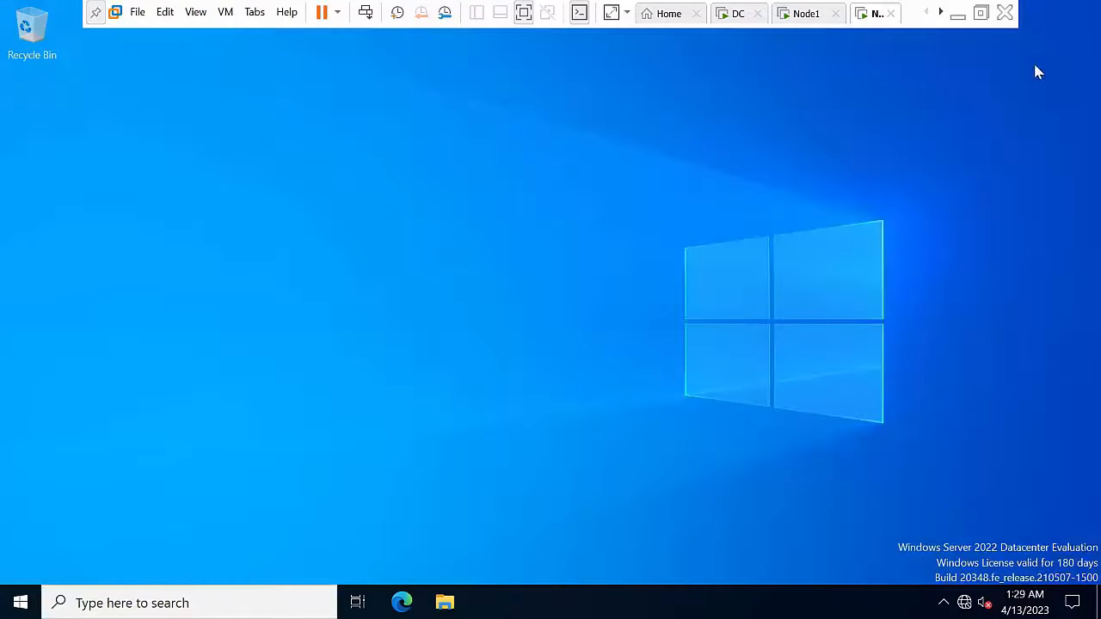
right_click(368, 277)
left_click(419, 336)
right_click(377, 232)
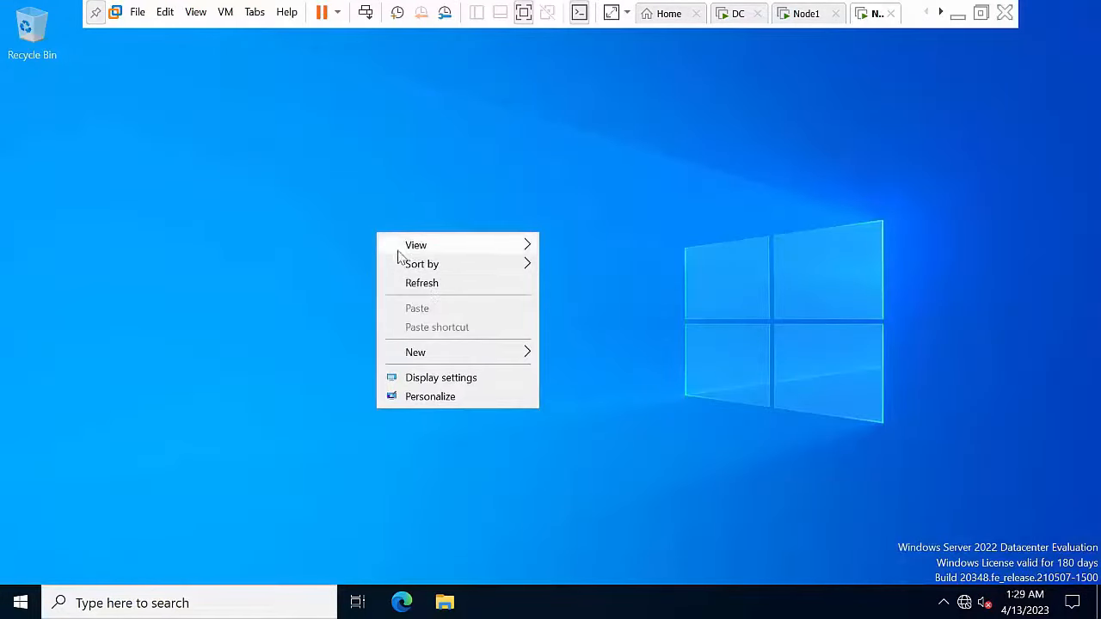
left_click(414, 281)
right_click(347, 197)
left_click(393, 246)
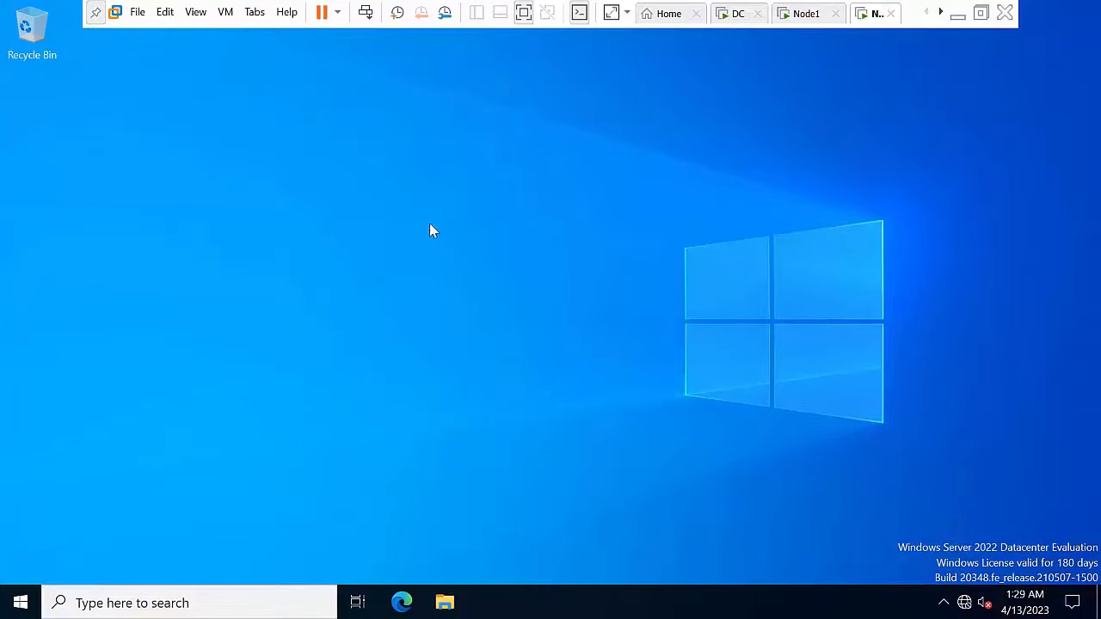
left_click(737, 13)
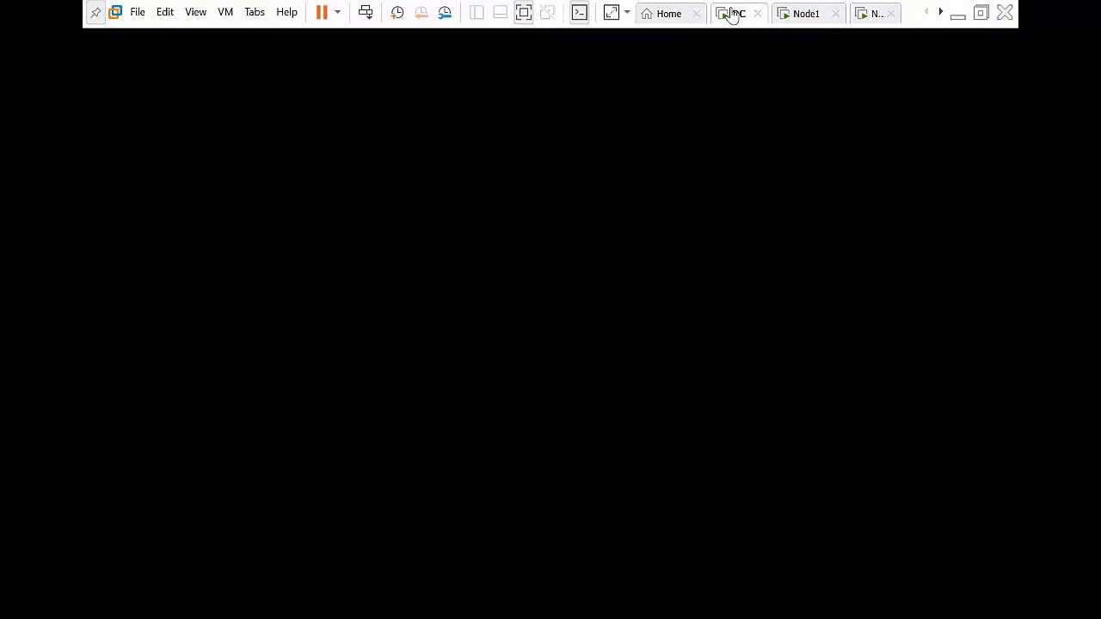
left_click(806, 13)
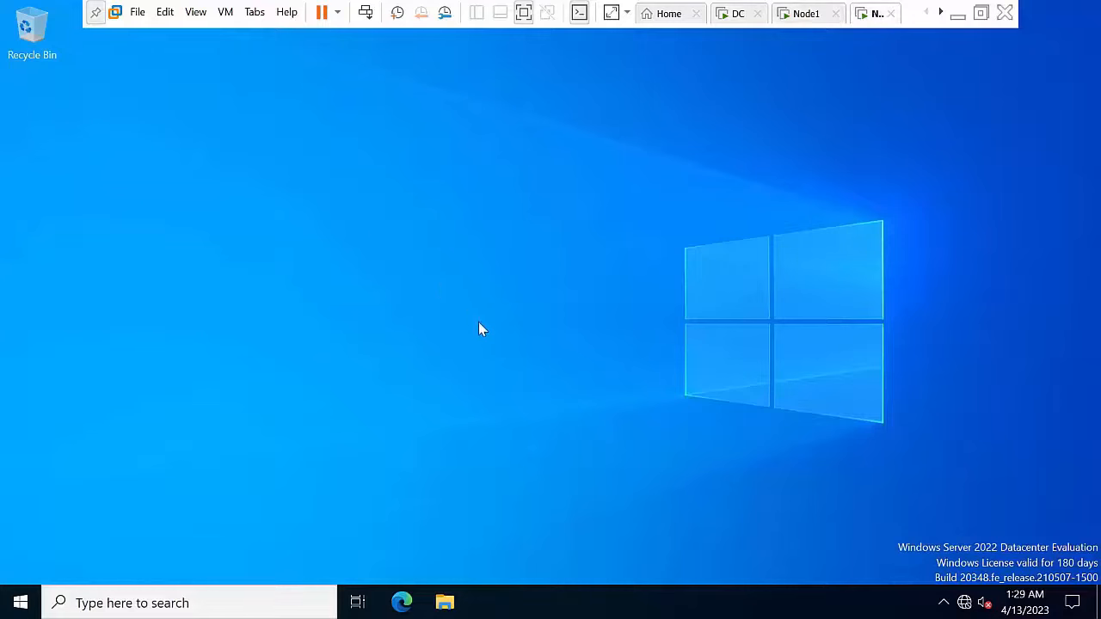
right_click(379, 242)
left_click(422, 288)
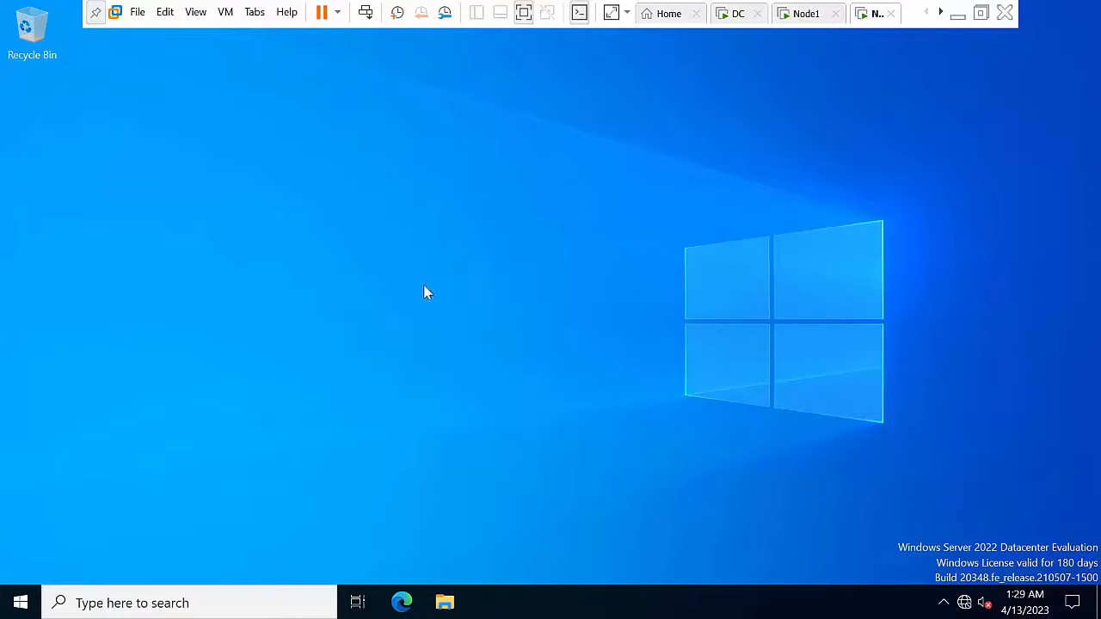
left_click(809, 17)
right_click(335, 212)
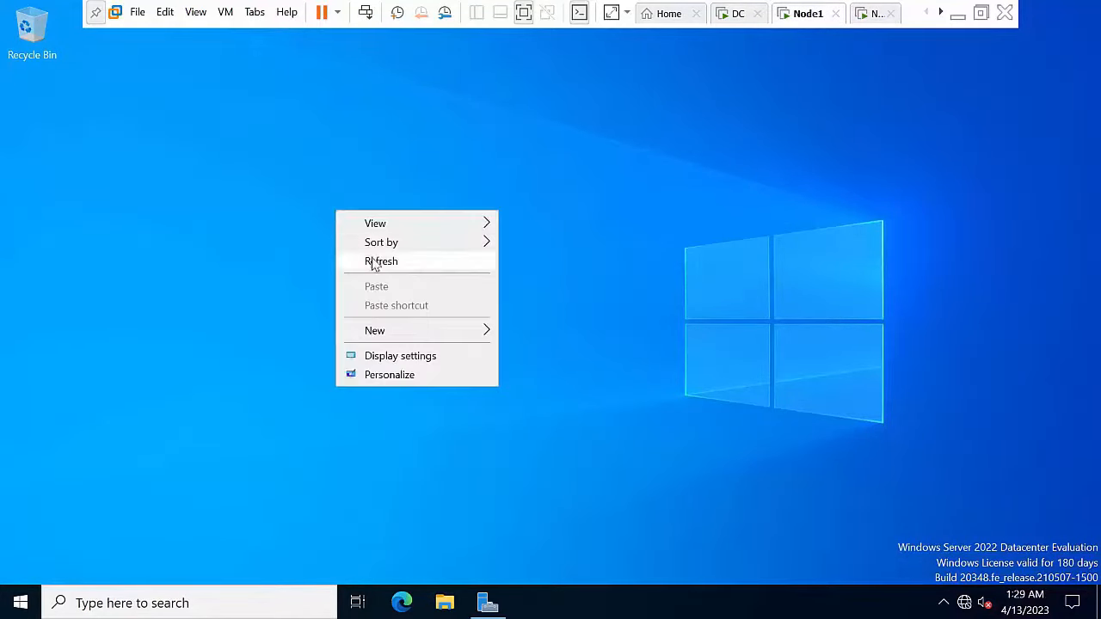
left_click(375, 264)
left_click(865, 19)
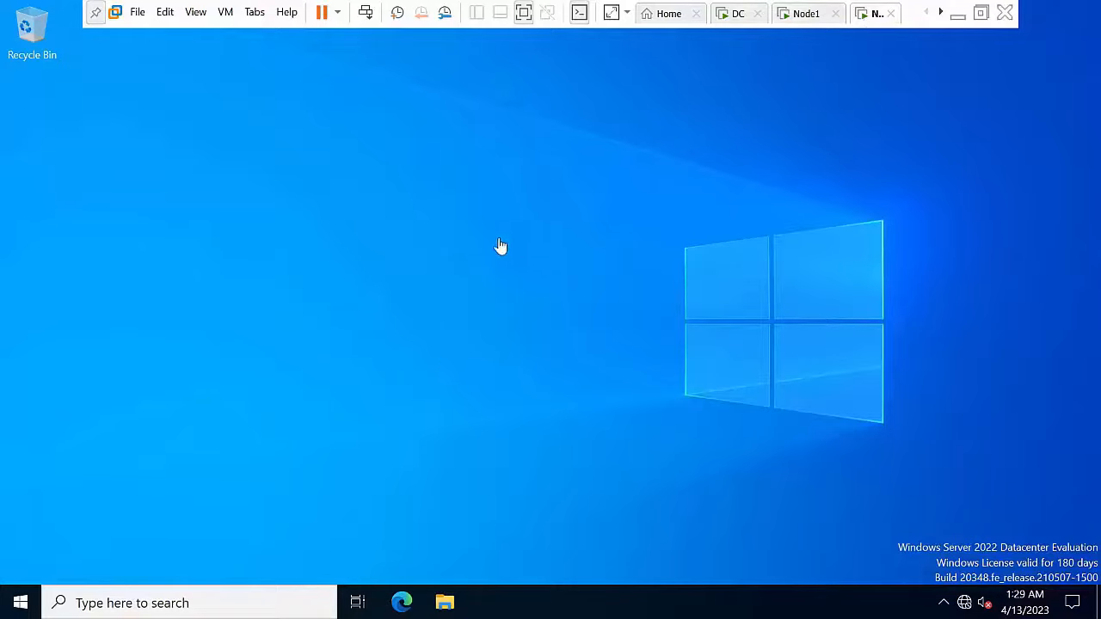
left_click(795, 19)
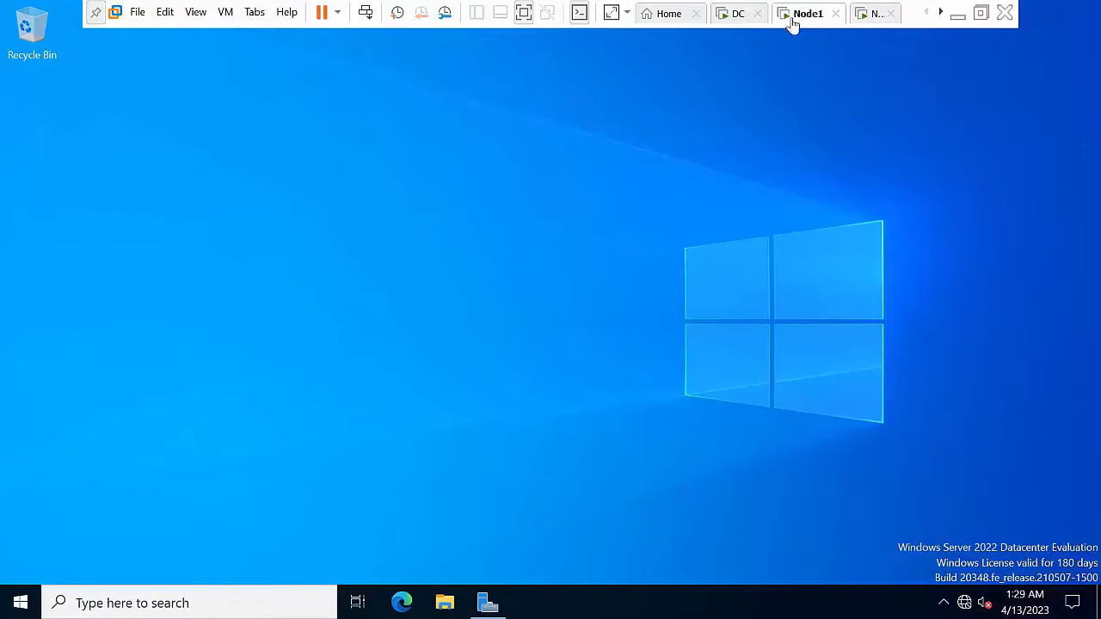
left_click(865, 19)
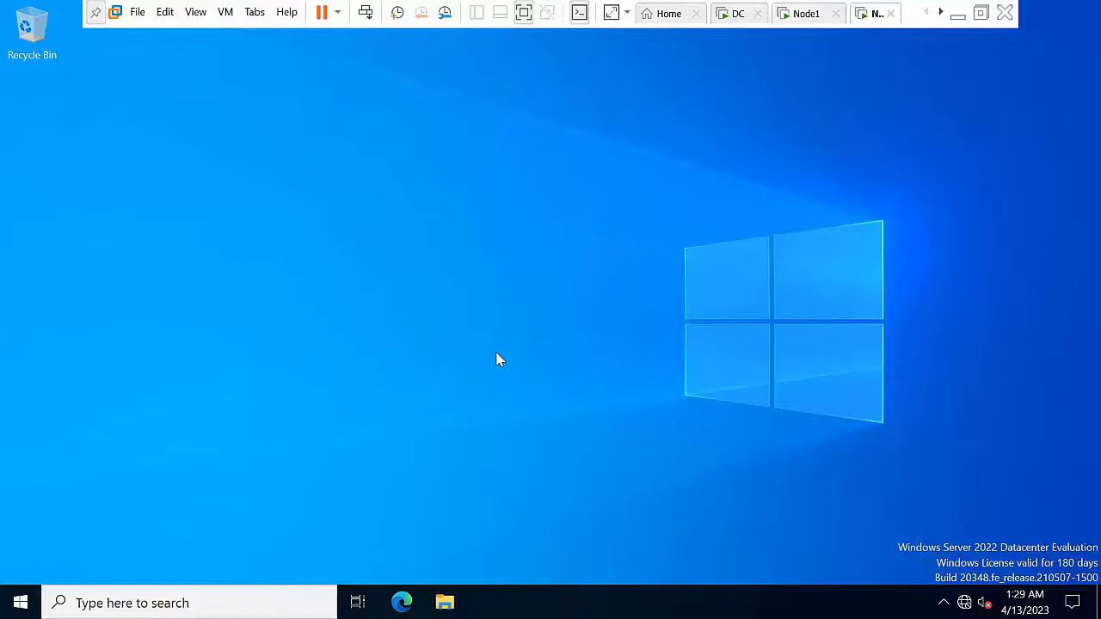
key("super+r")
key("Return")
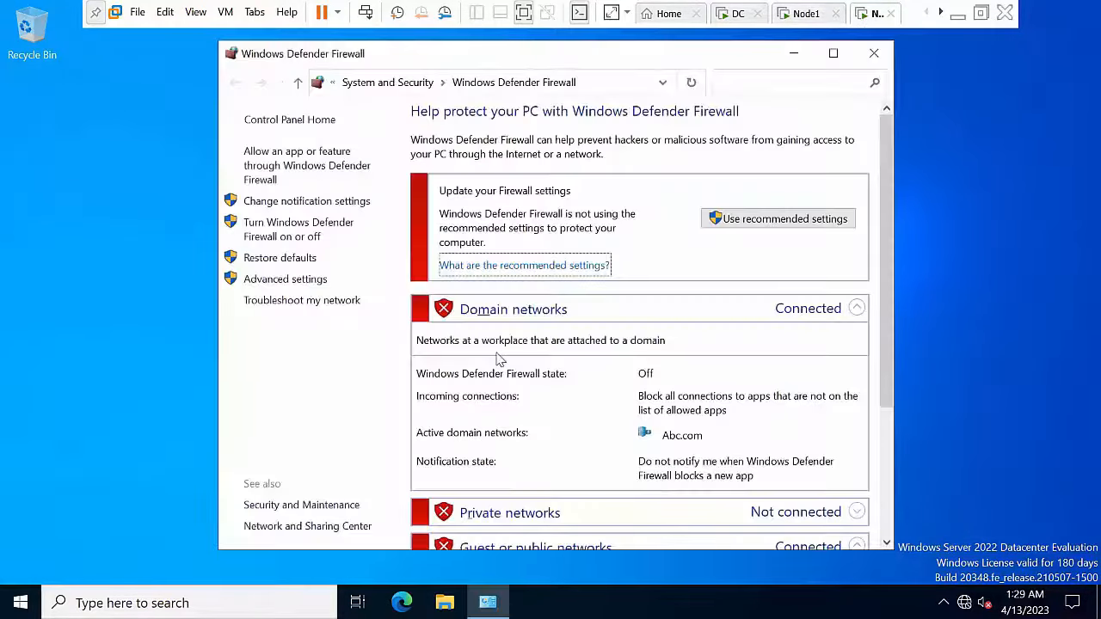
scroll(555, 383, "down", 1)
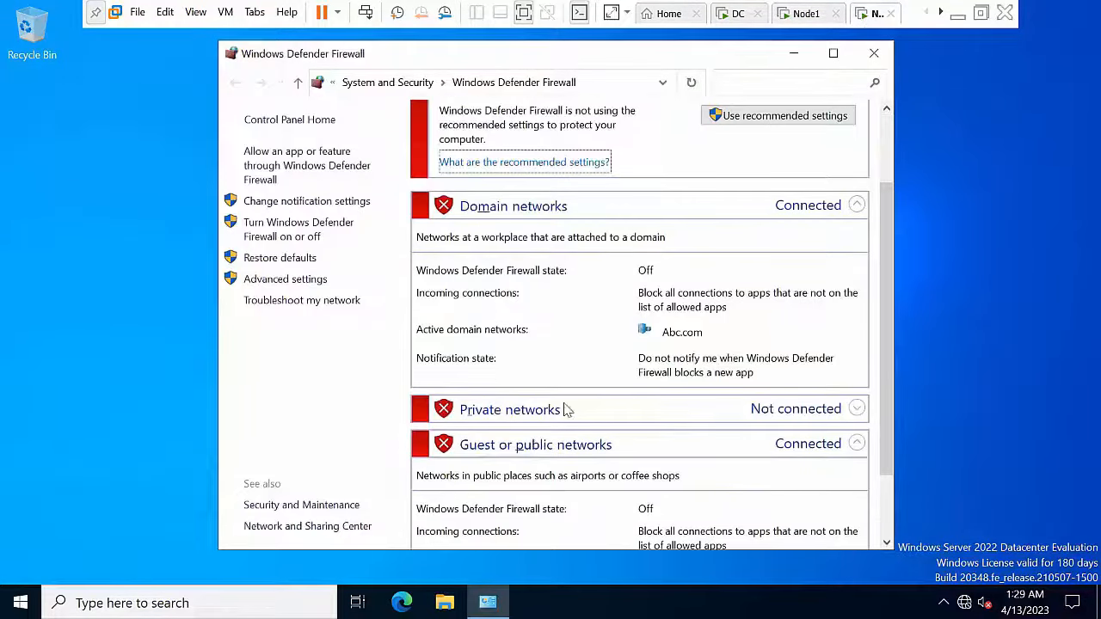
left_click(864, 57)
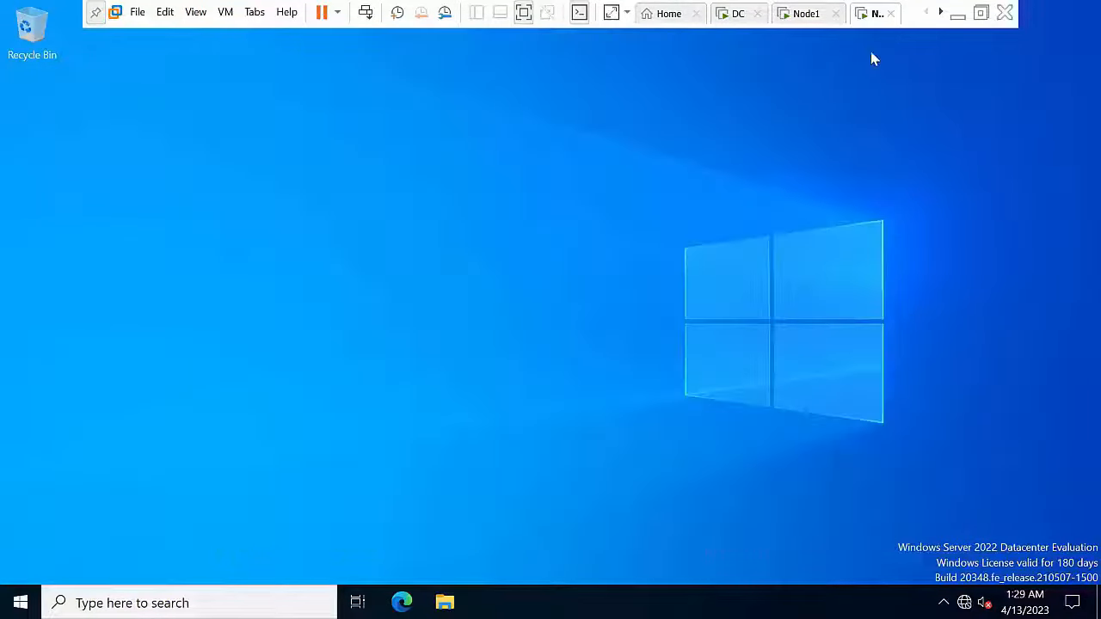
Step: Load Windows Server 2022 64 Bit.iso into Node1's virtual CD/DVD drive
right_click(801, 15)
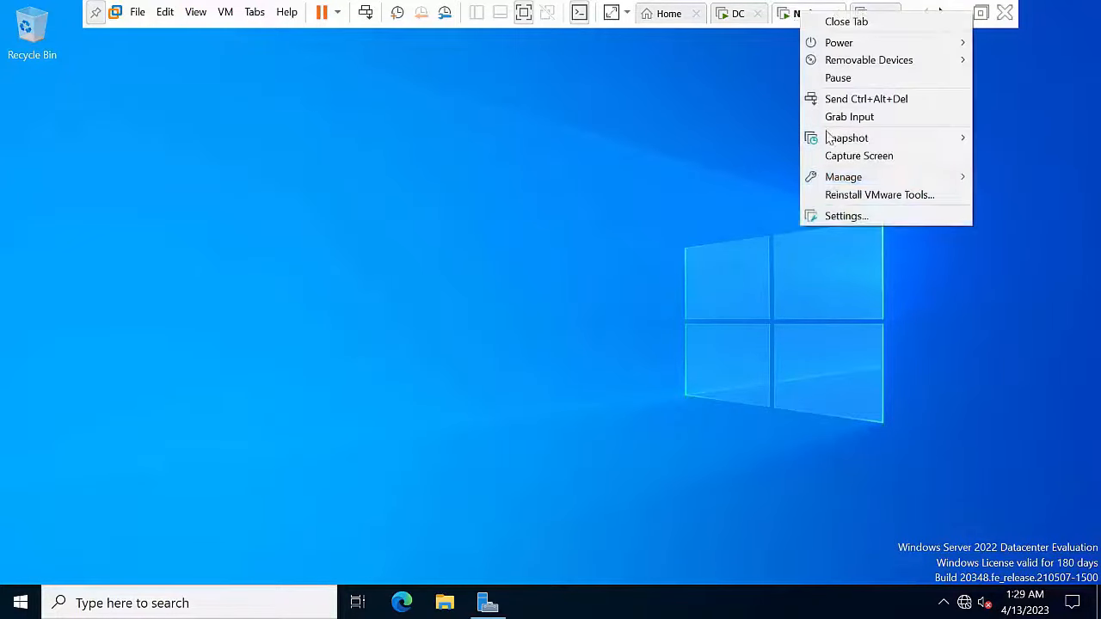
left_click(838, 222)
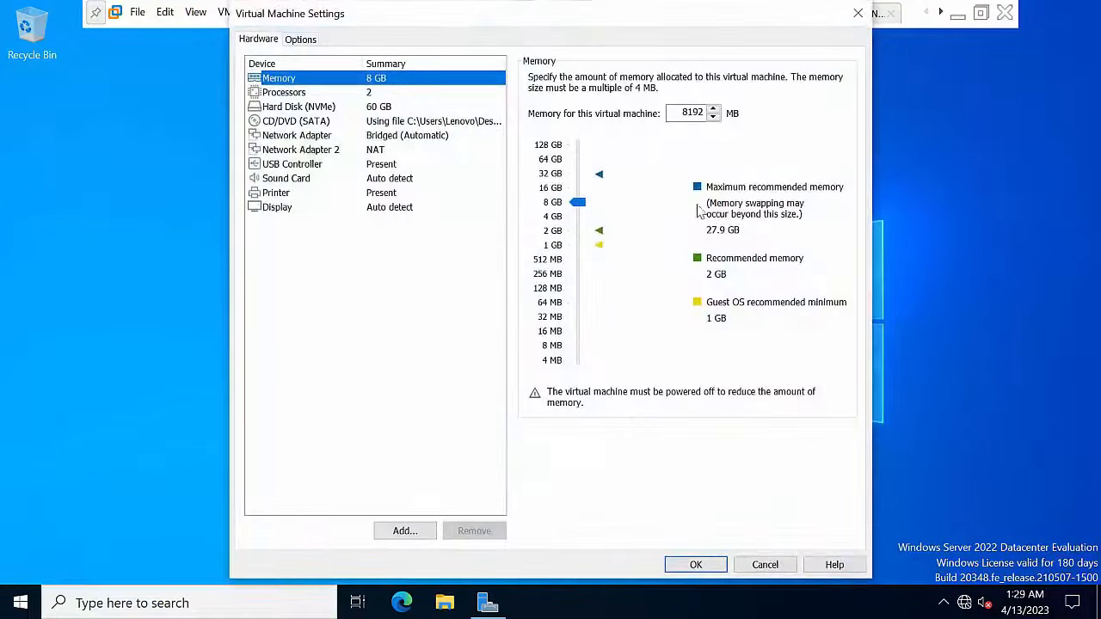
left_click(314, 123)
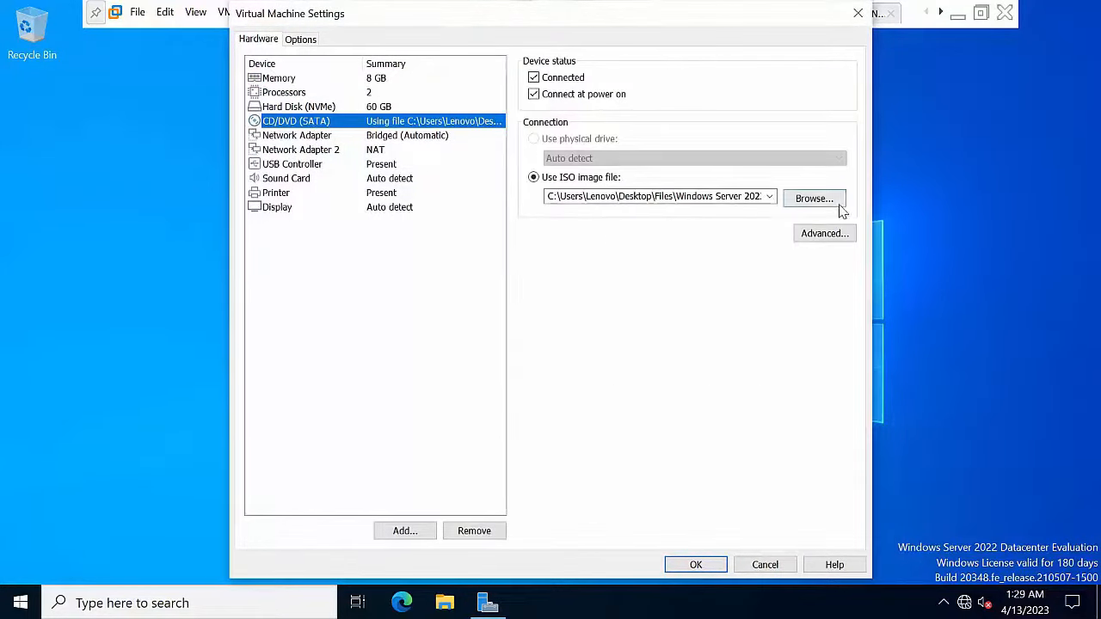
left_click(821, 203)
left_click(469, 189)
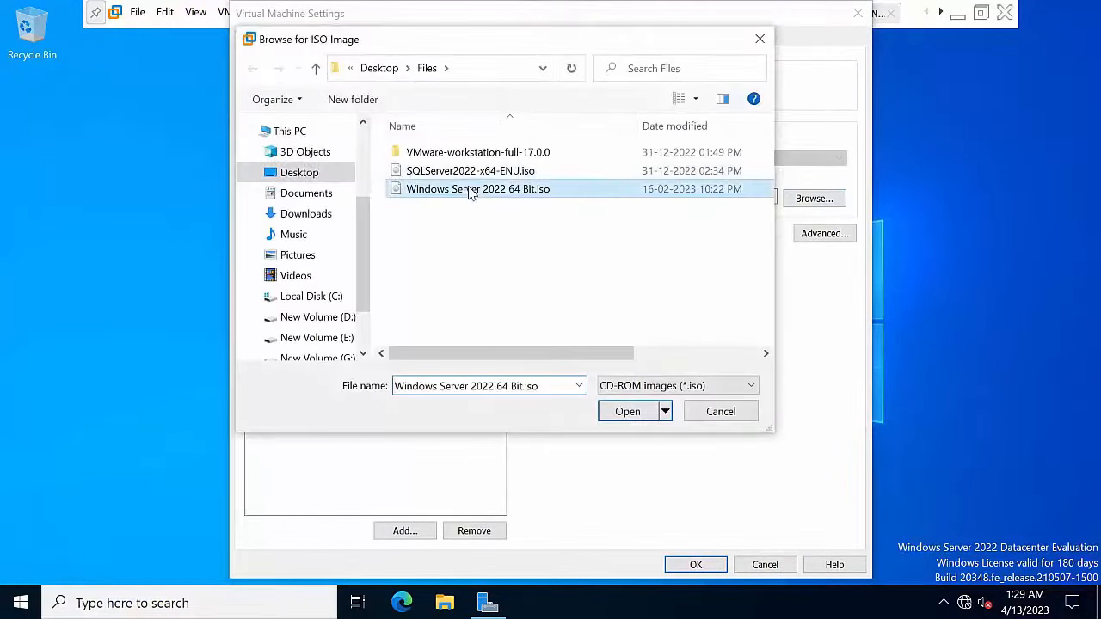
left_click(629, 411)
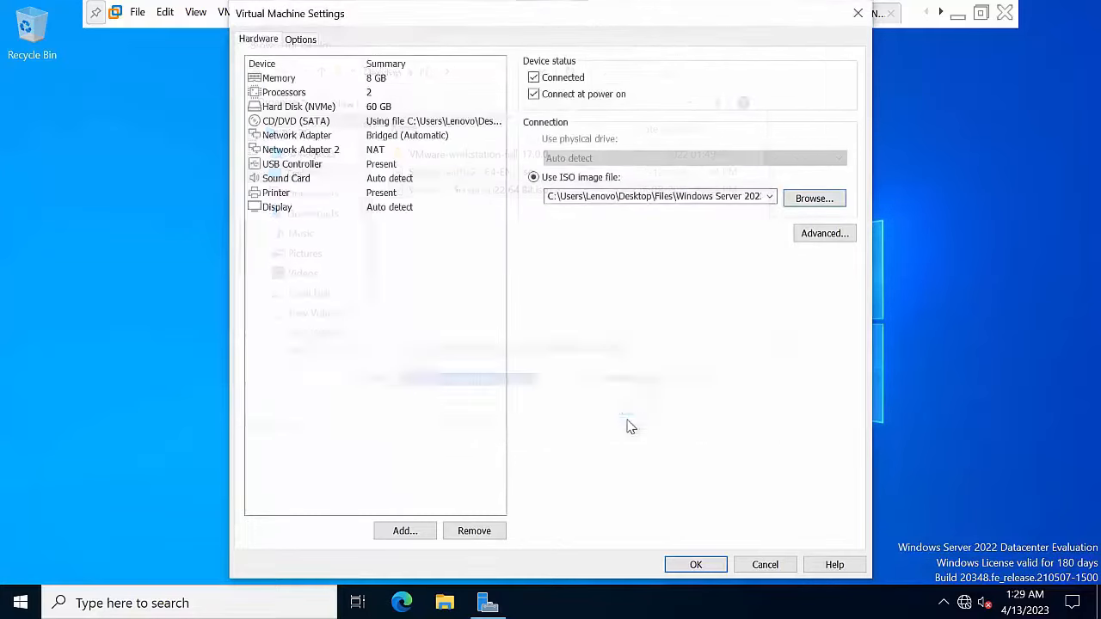
left_click(695, 566)
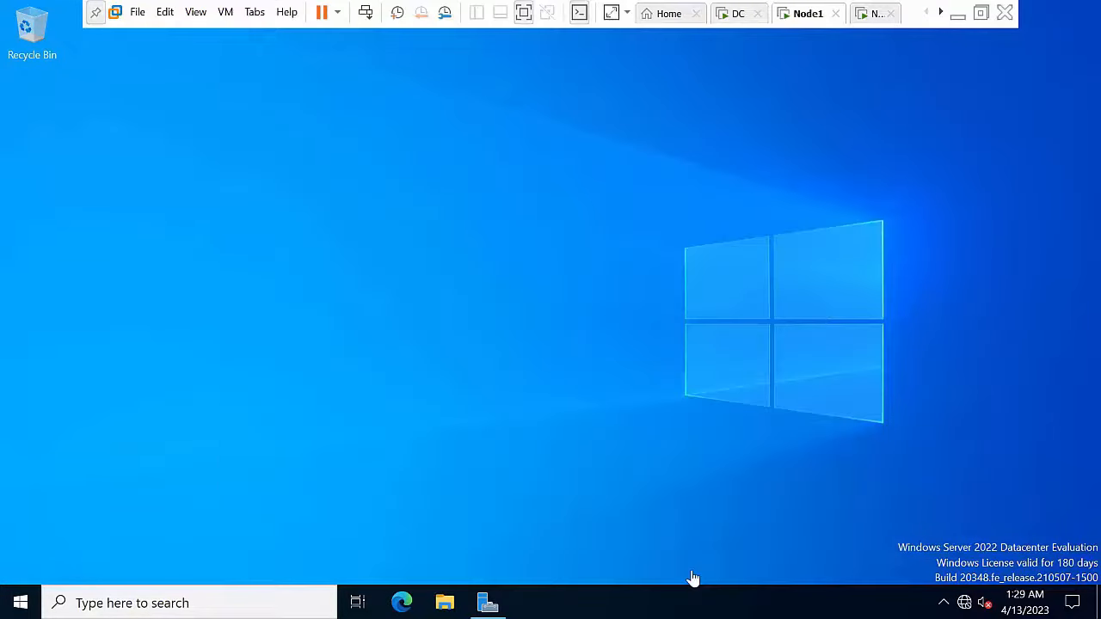
Step: Refresh Node1's desktop and open File Explorer at This PC
right_click(484, 253)
left_click(519, 298)
right_click(333, 166)
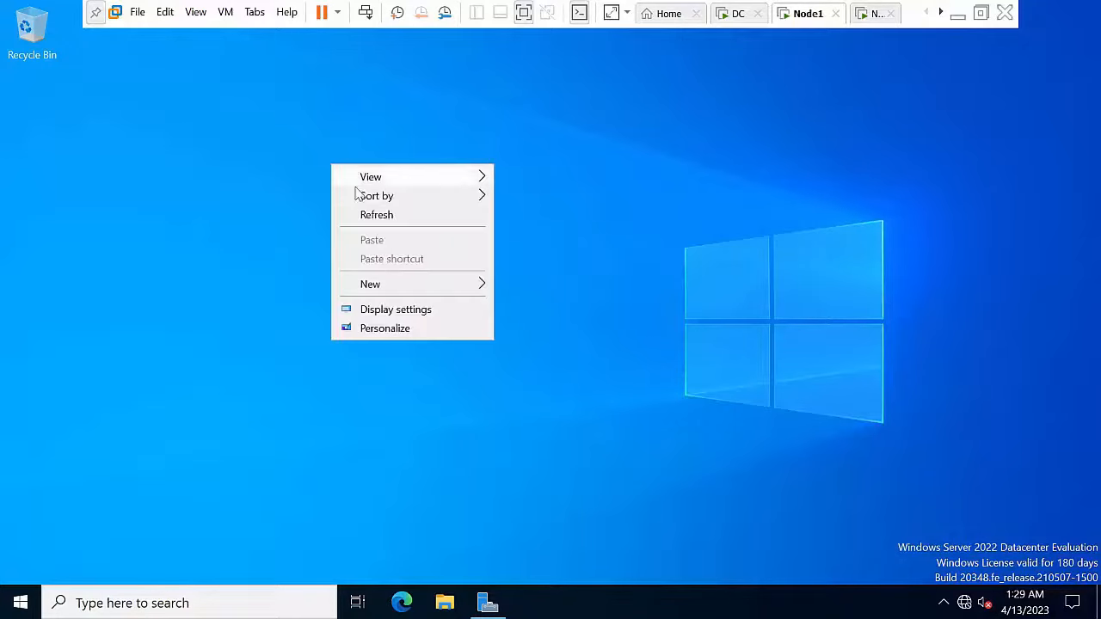
left_click(377, 217)
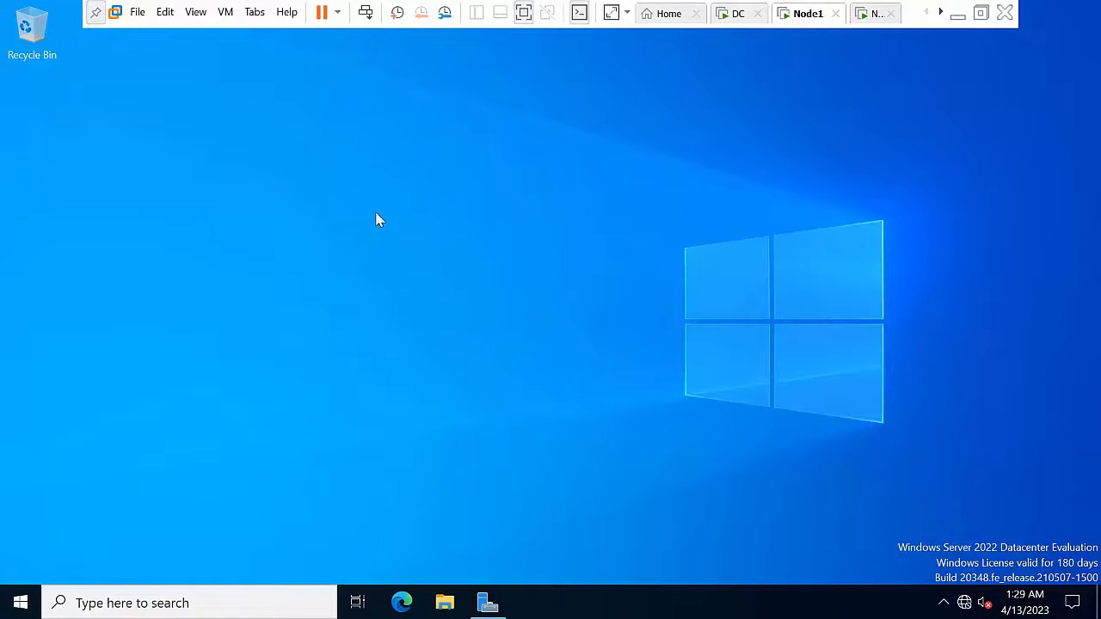
left_click(447, 603)
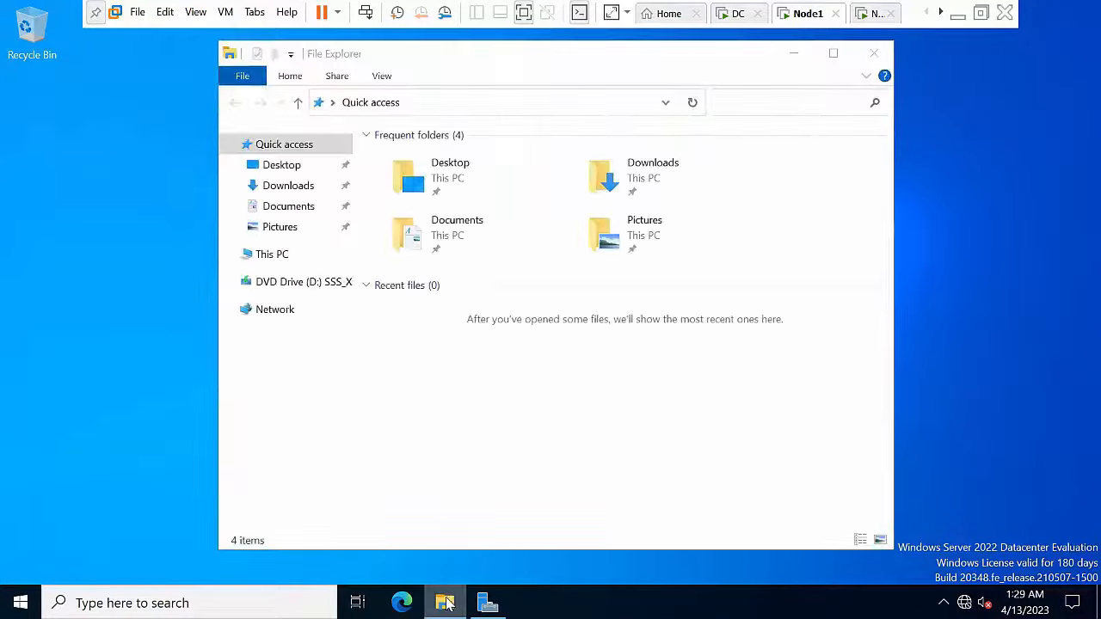
left_click(454, 600)
left_click(447, 603)
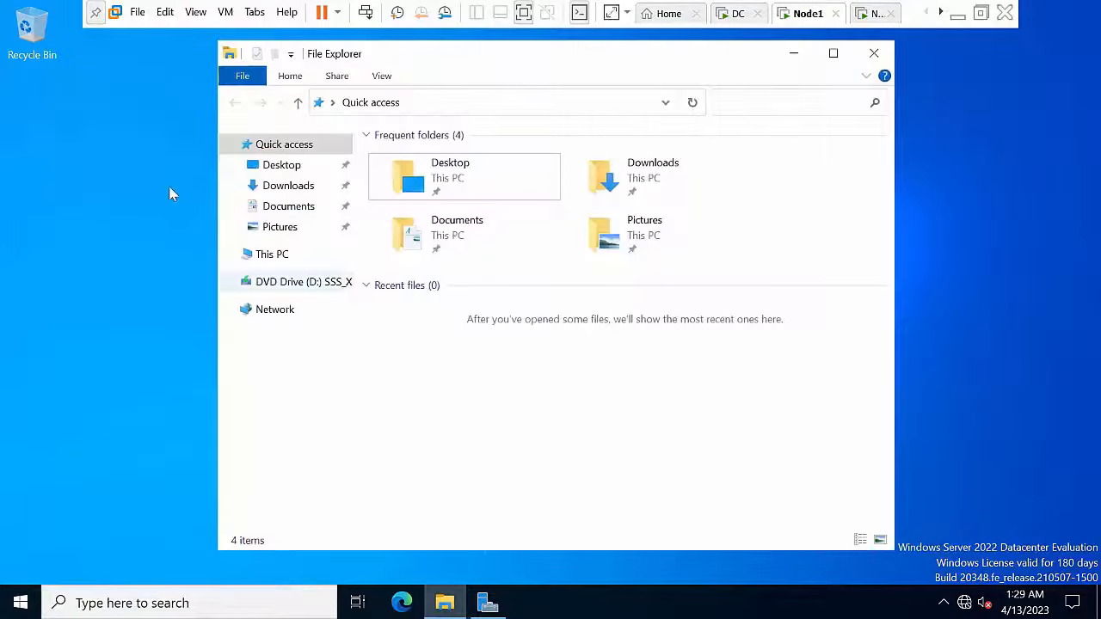
left_click(264, 255)
Step: Open DVD Drive (D:) in a new window, browse to sources\sxs, then close the windows
right_click(686, 394)
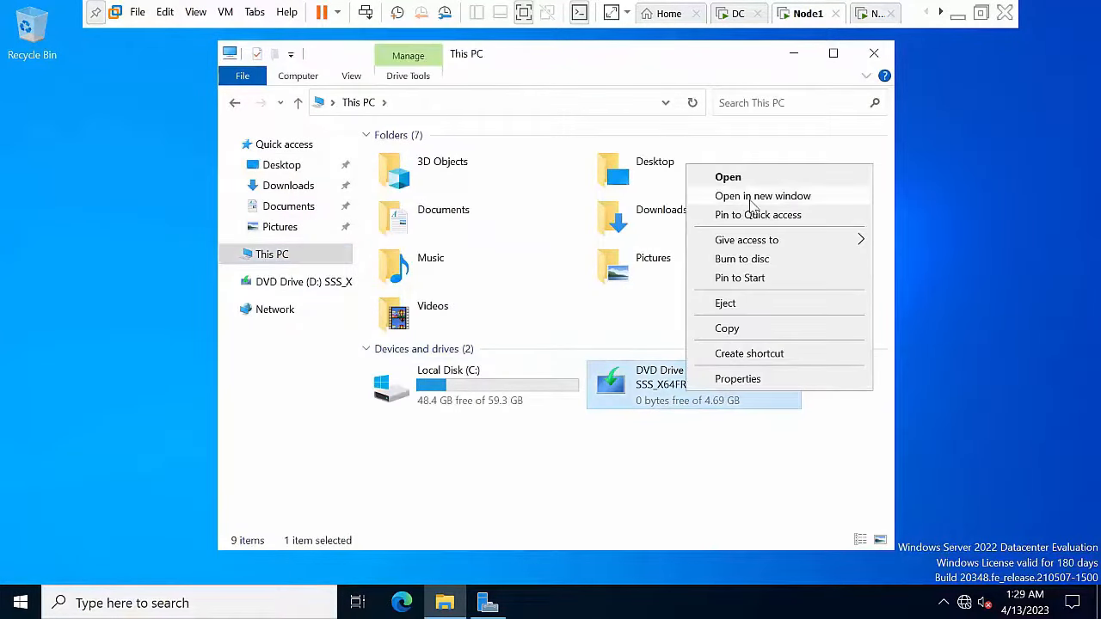
left_click(761, 197)
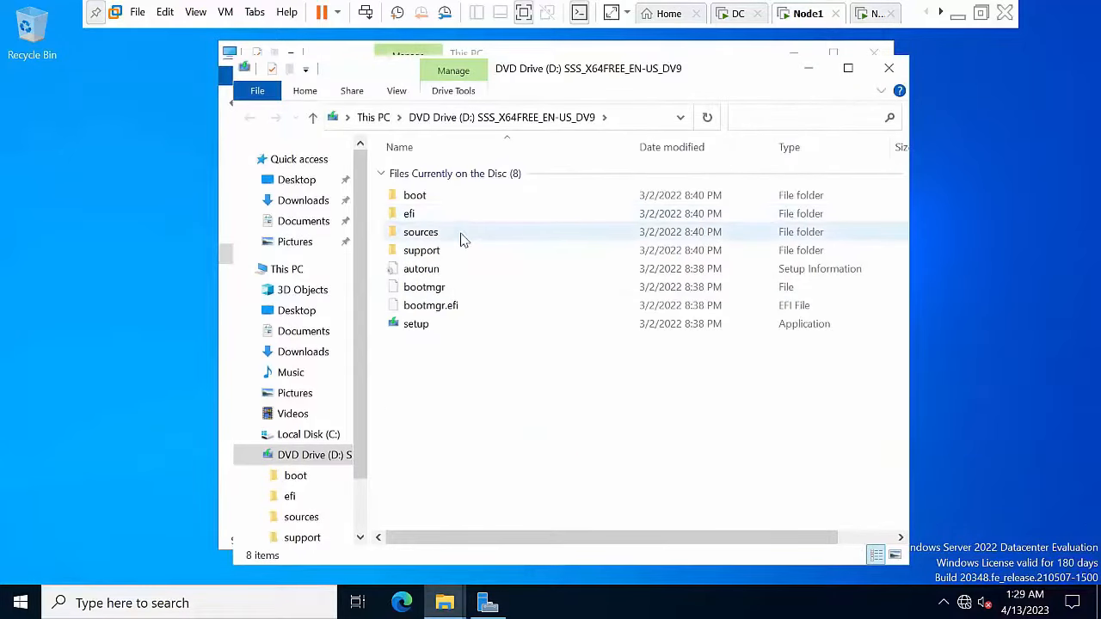
double_click(456, 217)
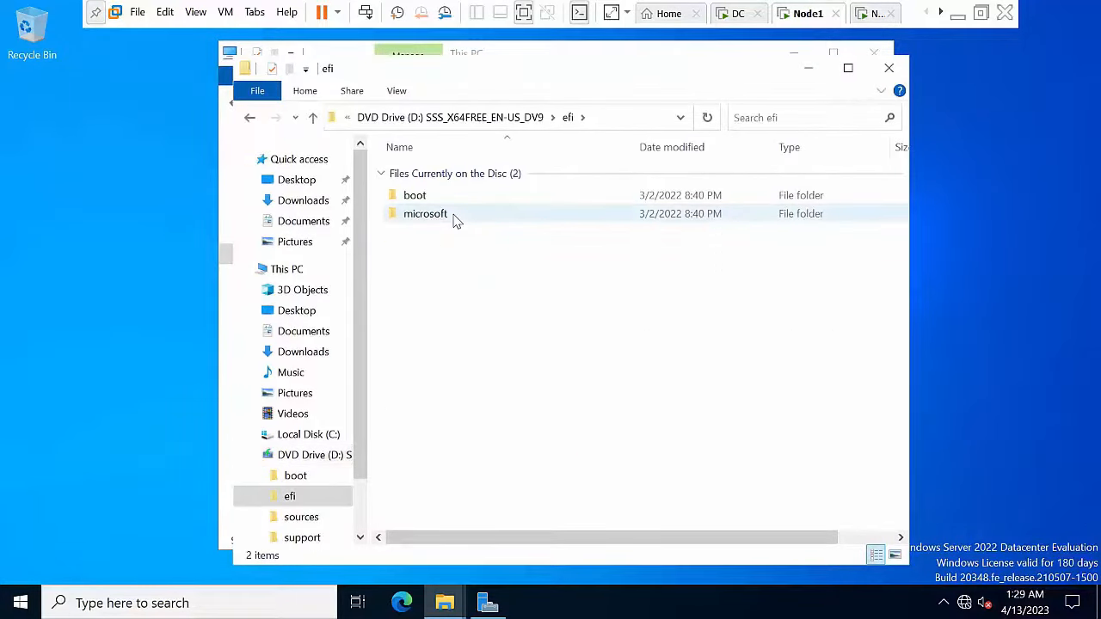
left_click(535, 116)
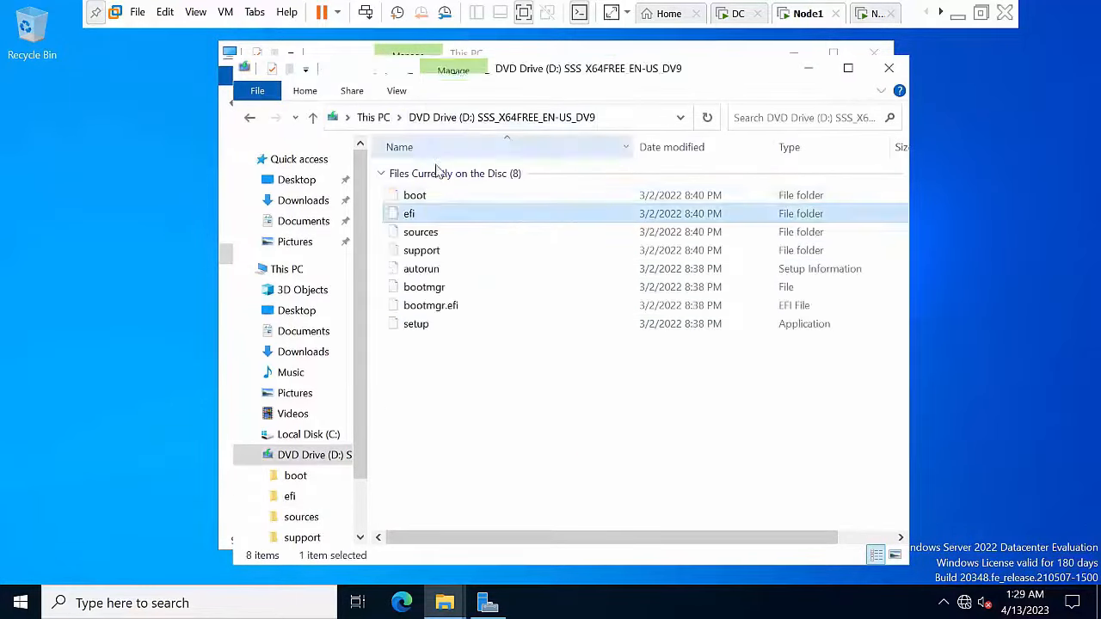
double_click(435, 234)
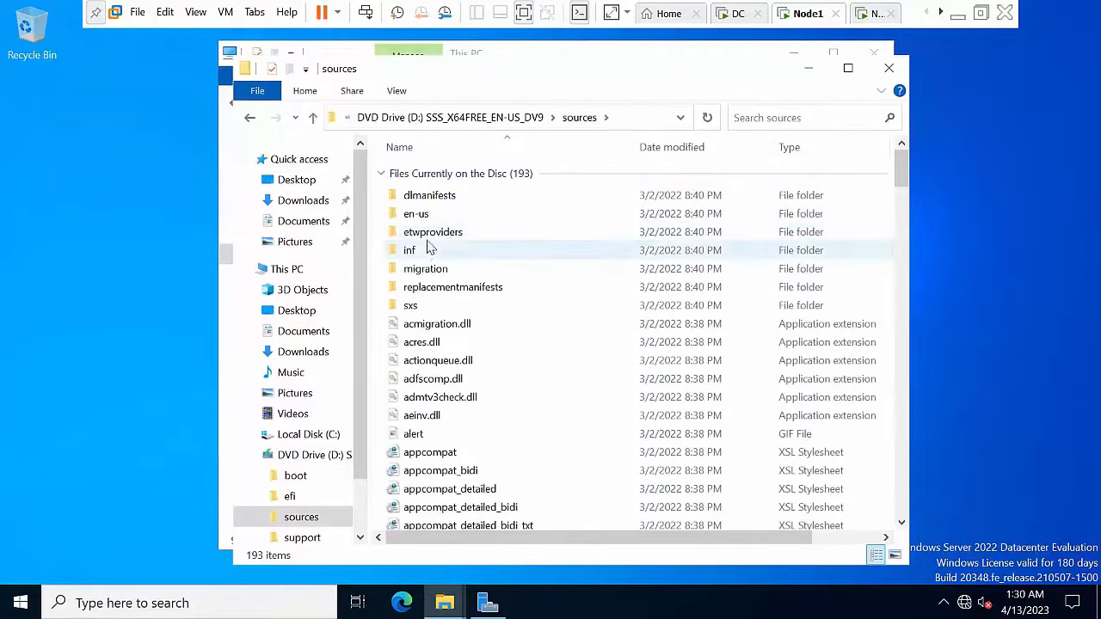
double_click(437, 305)
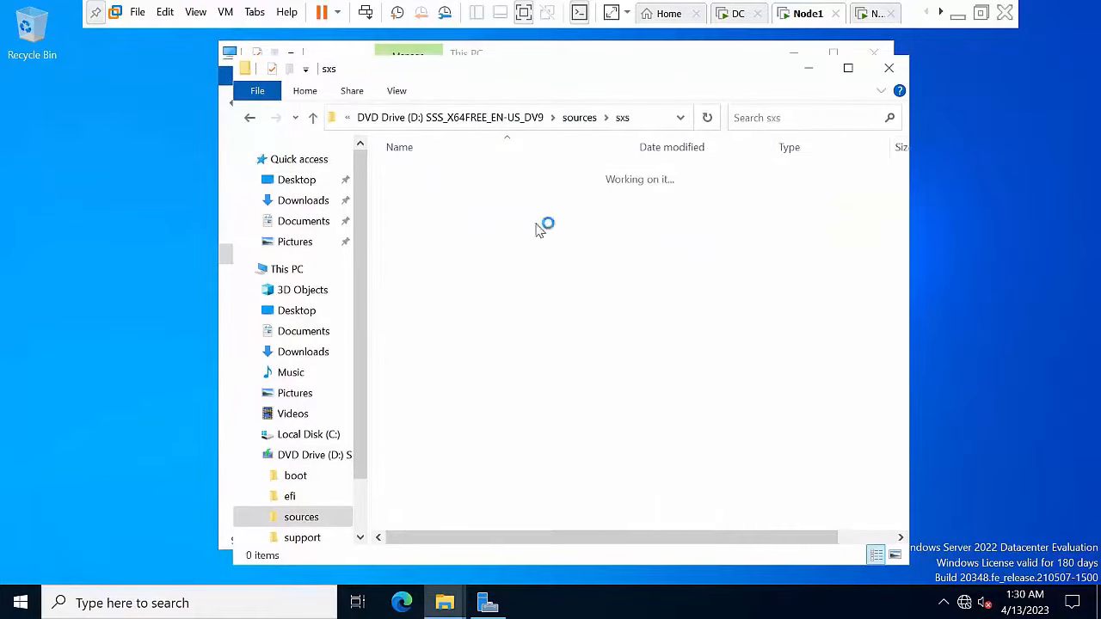
left_click(648, 125)
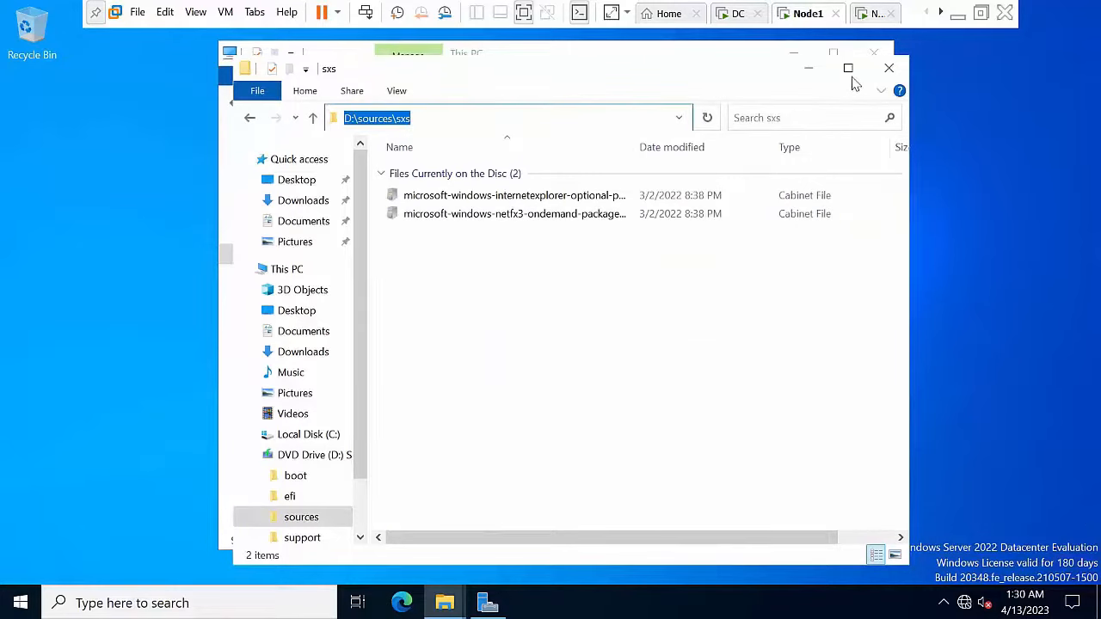
left_click(809, 67)
left_click(795, 57)
right_click(371, 208)
left_click(431, 260)
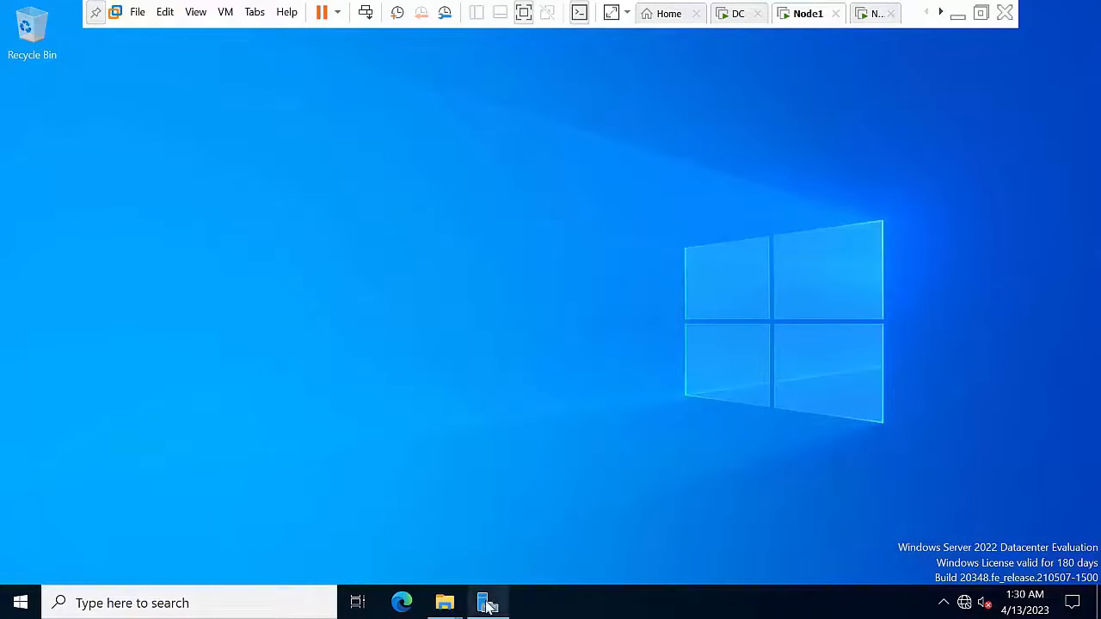
Step: Start Add Roles and Features on Node1 and tick .NET Framework 3.5 Features
left_click(488, 603)
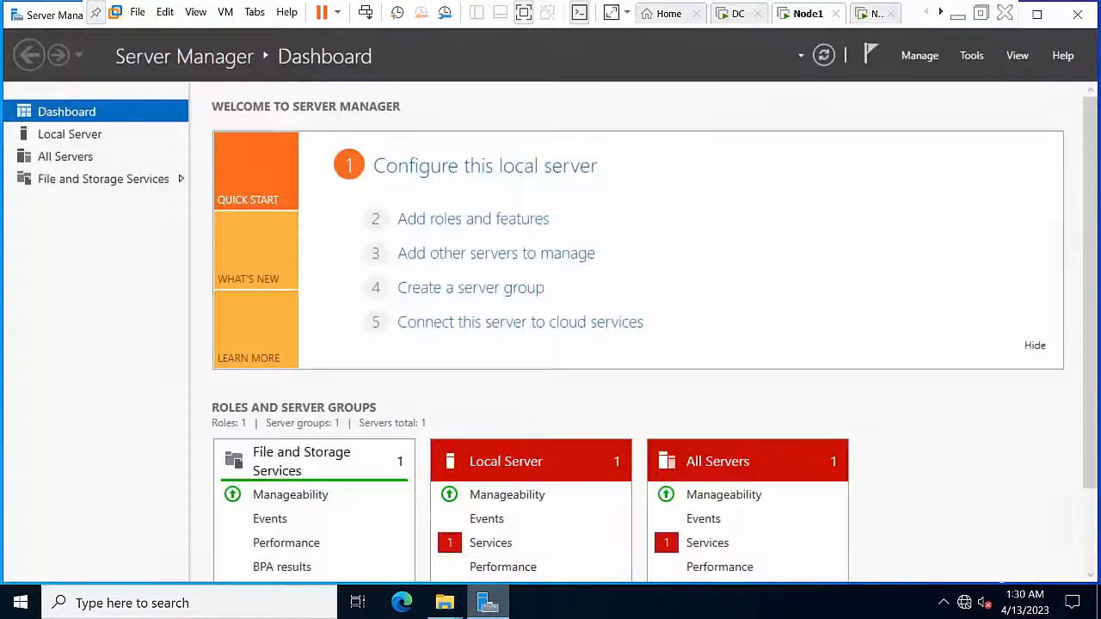
left_click(938, 65)
left_click(952, 82)
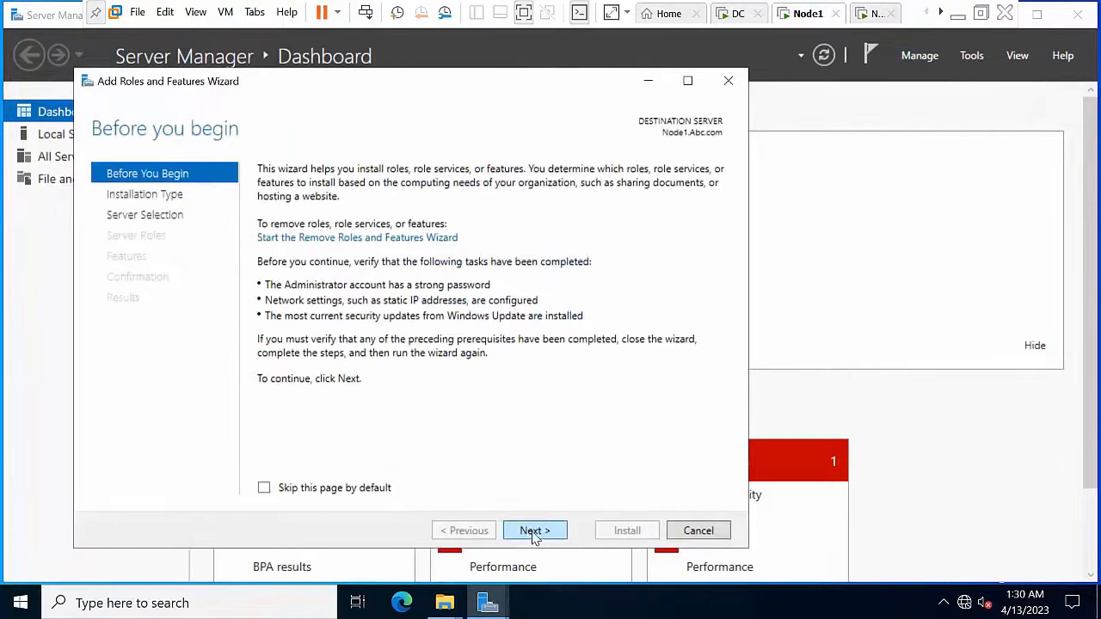
left_click(534, 531)
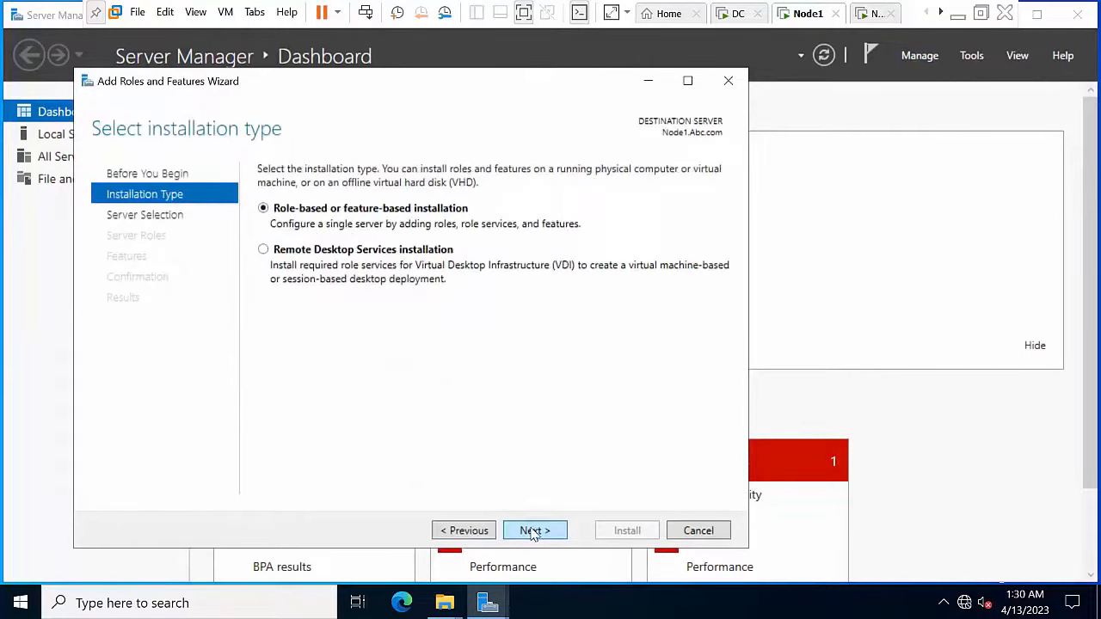
left_click(534, 532)
left_click(534, 531)
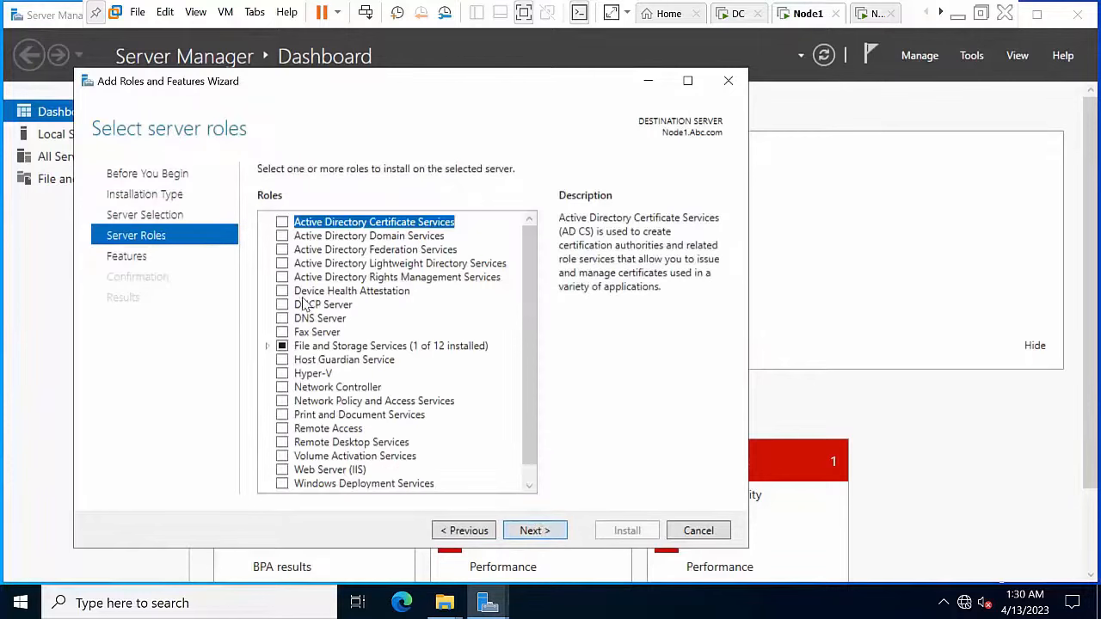
left_click(532, 530)
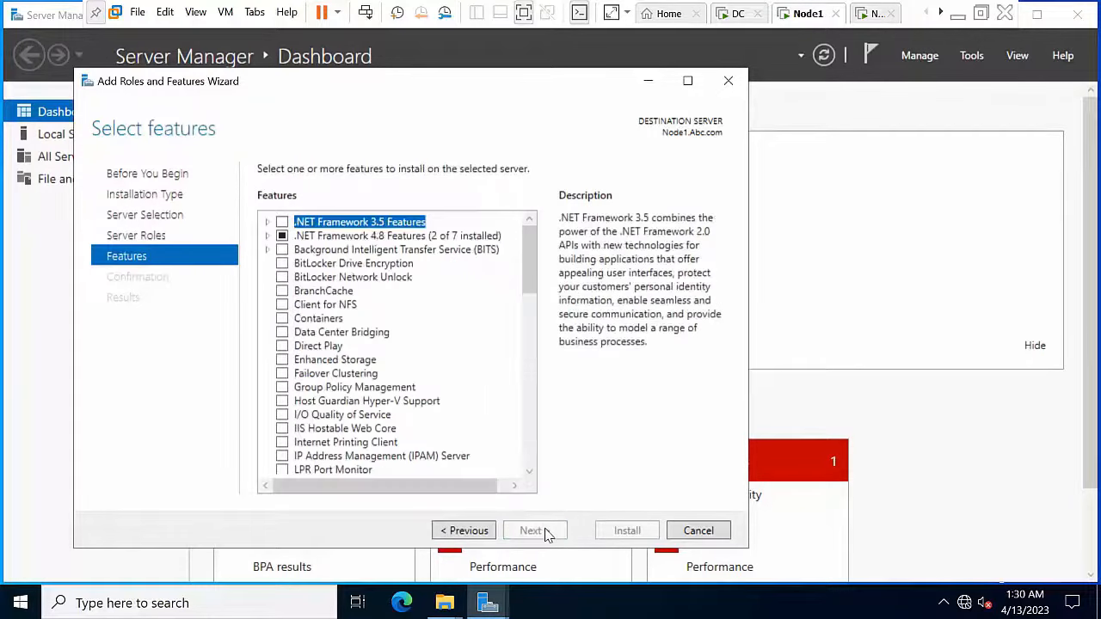
left_click(282, 222)
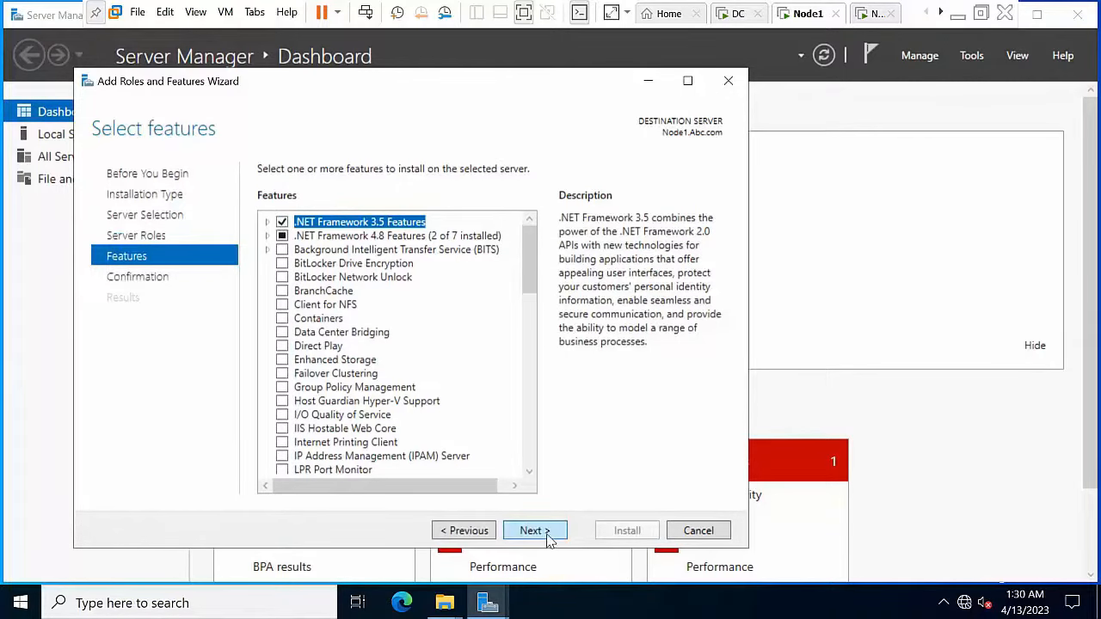
Step: Add Failover Clustering with its required features plus Failover Cluster Automation Server, then continue
scroll(531, 286, "down", 3)
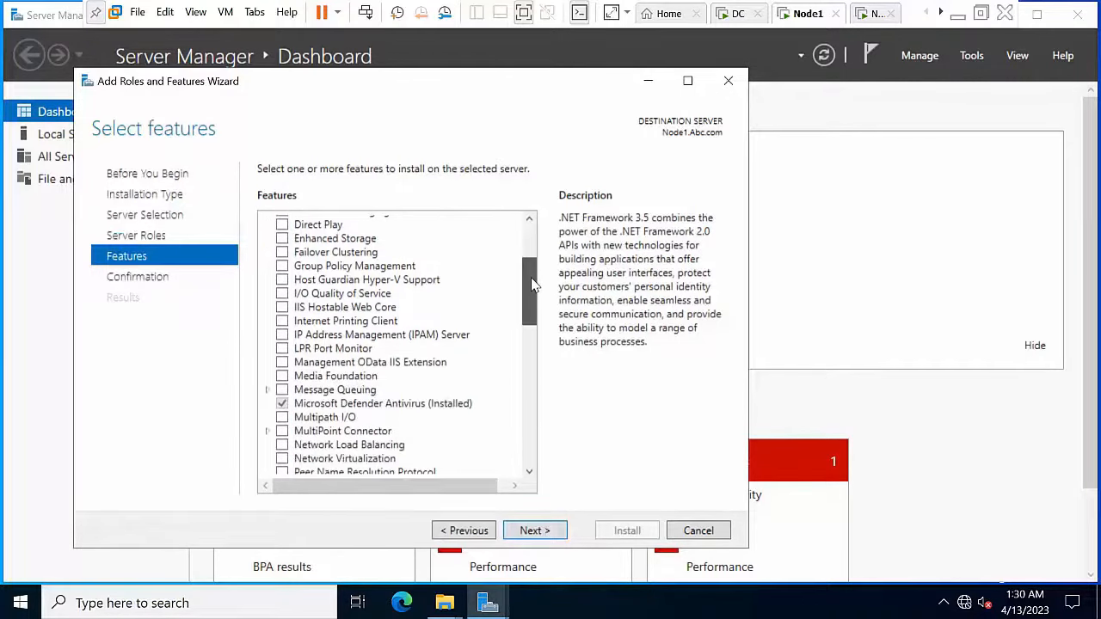
key("f")
scroll(312, 289, "up", 2)
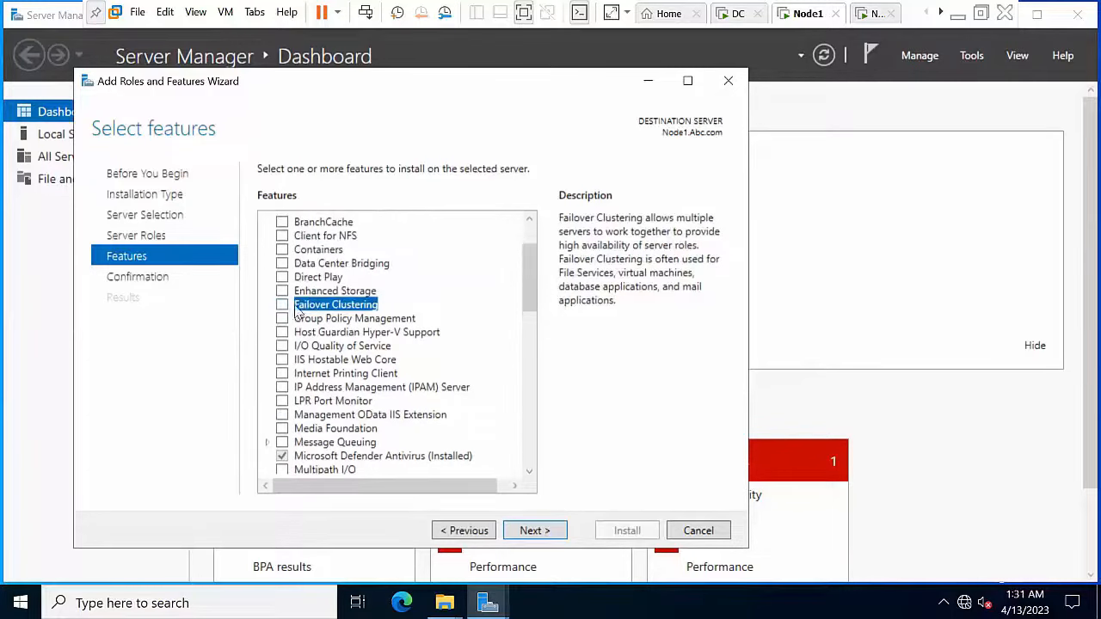
left_click(284, 307)
left_click(463, 454)
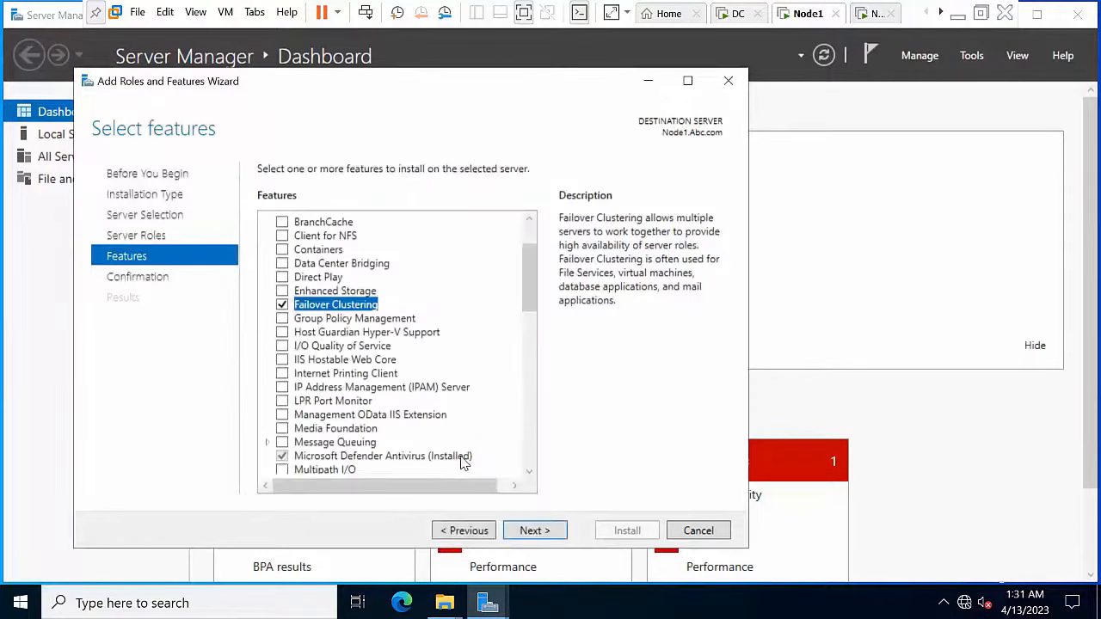
scroll(422, 401, "down", 3)
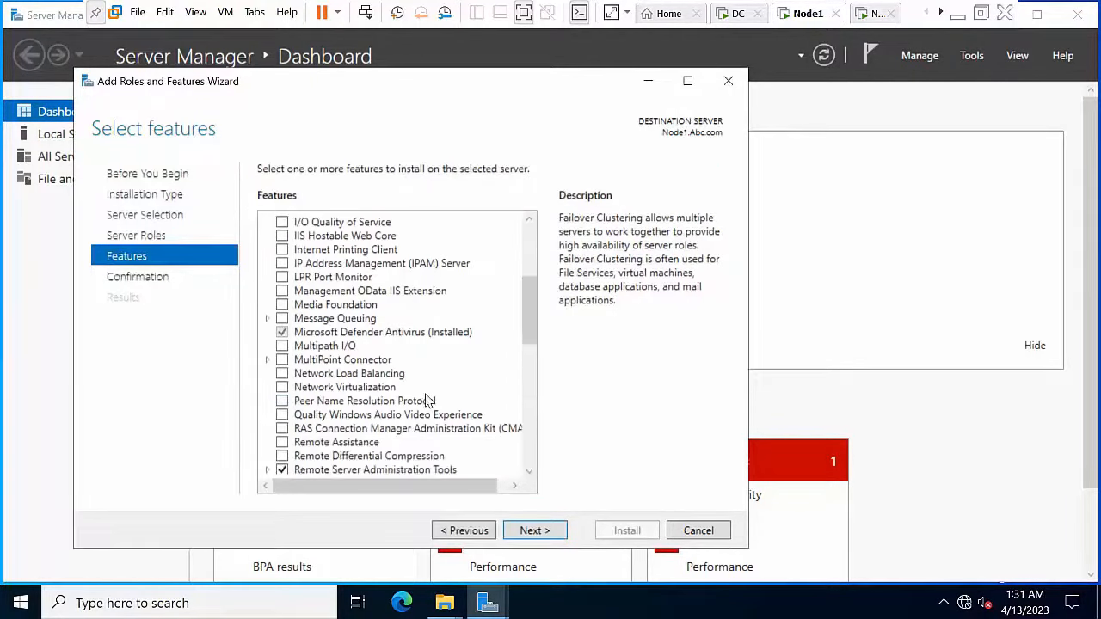
scroll(388, 381, "down", 3)
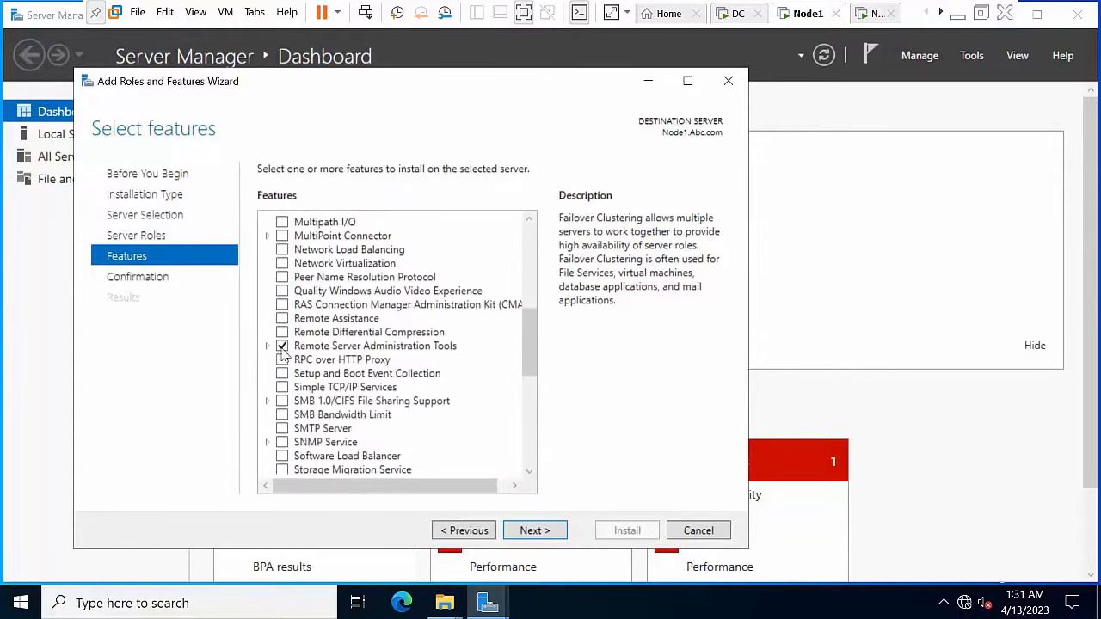
left_click(267, 346)
left_click(284, 360)
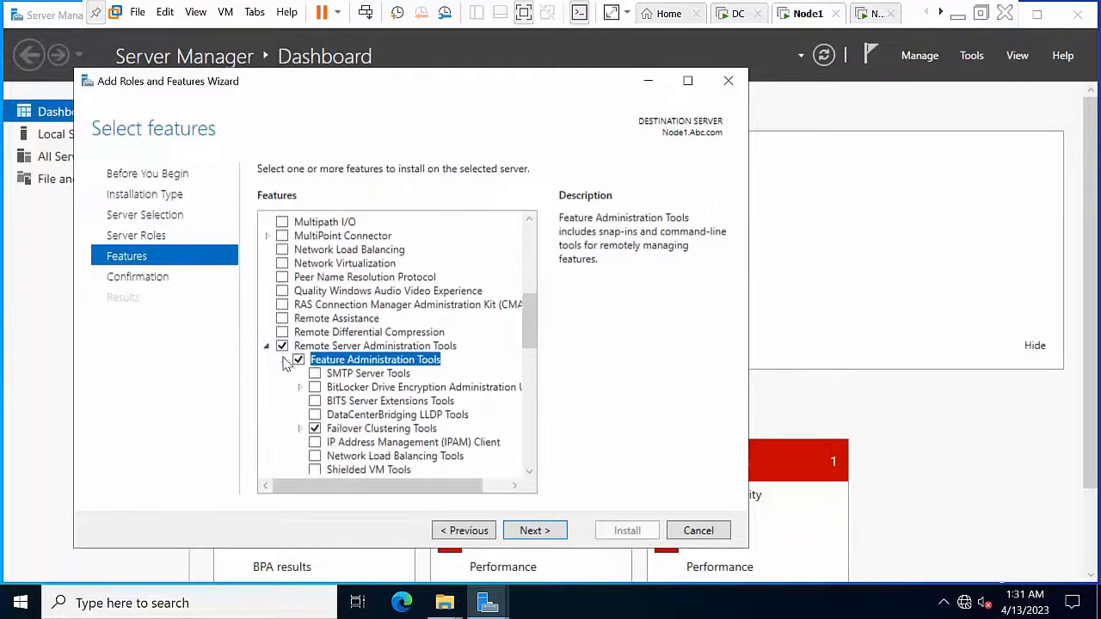
scroll(421, 389, "down", 2)
scroll(421, 388, "down", 1)
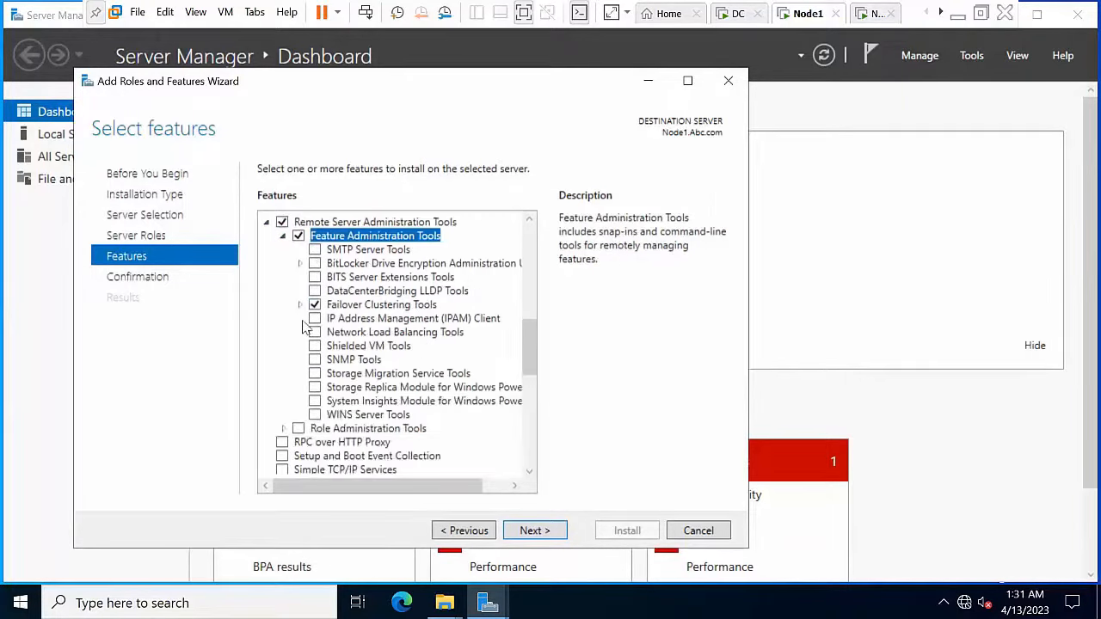
left_click(300, 304)
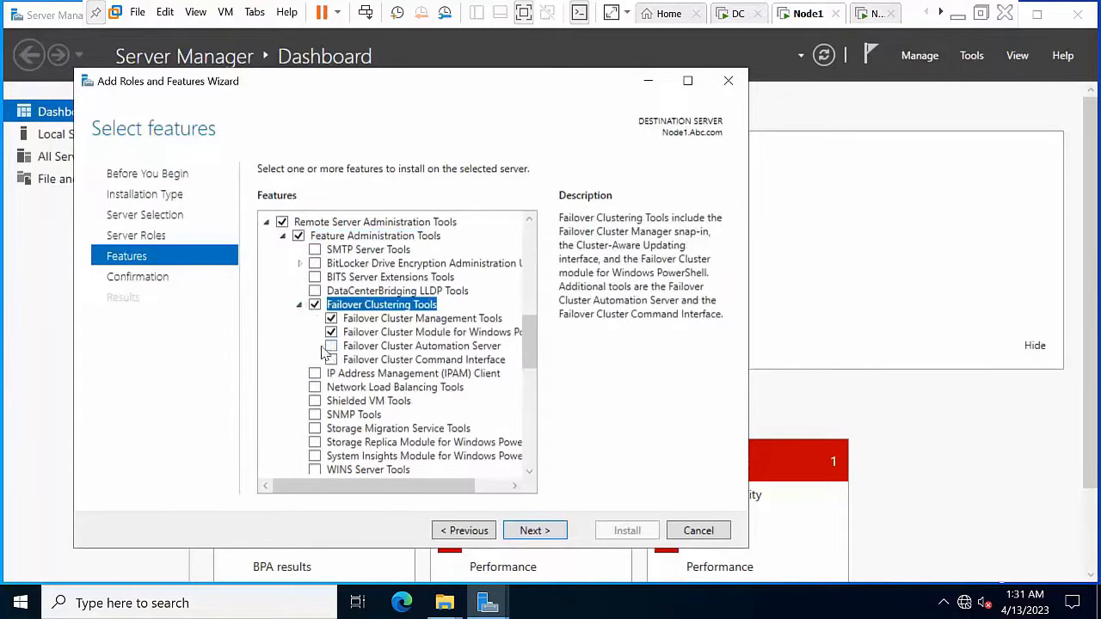
left_click(331, 347)
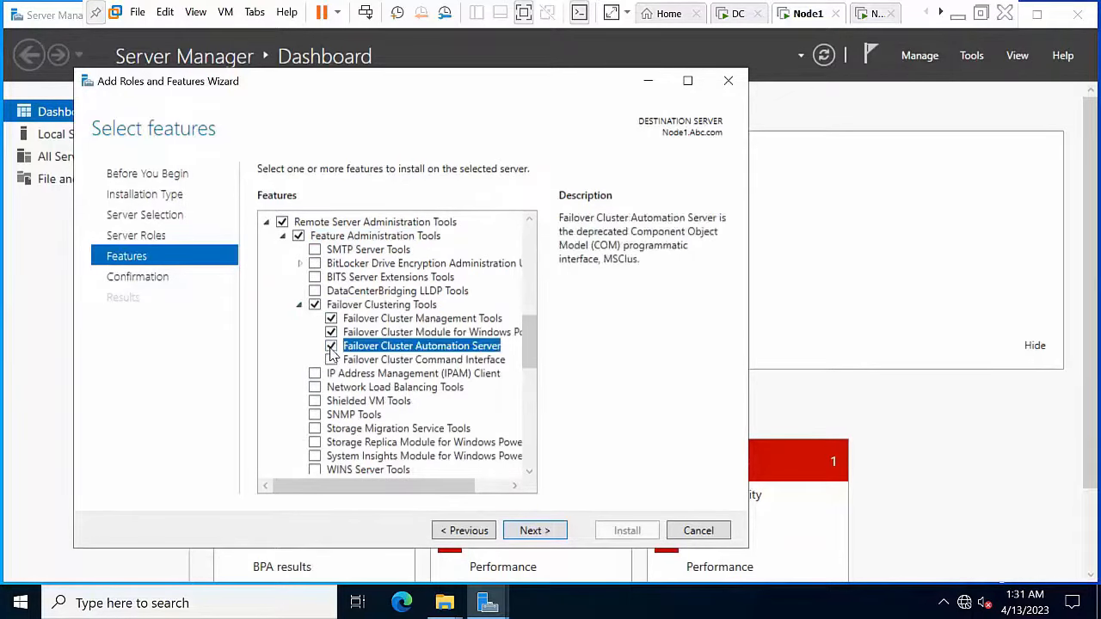
left_click(555, 531)
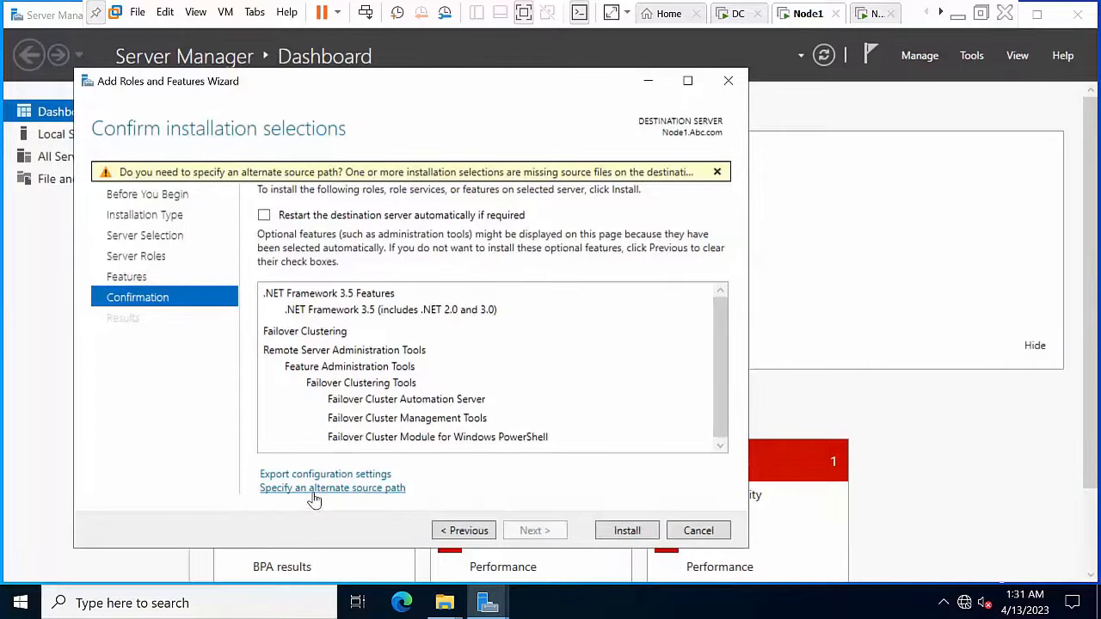
Step: Use D:\sources\sxs as the alternate source path, install the features, and close the wizard
left_click(315, 495)
left_click(307, 497)
type("D:\\sources\\sxs")
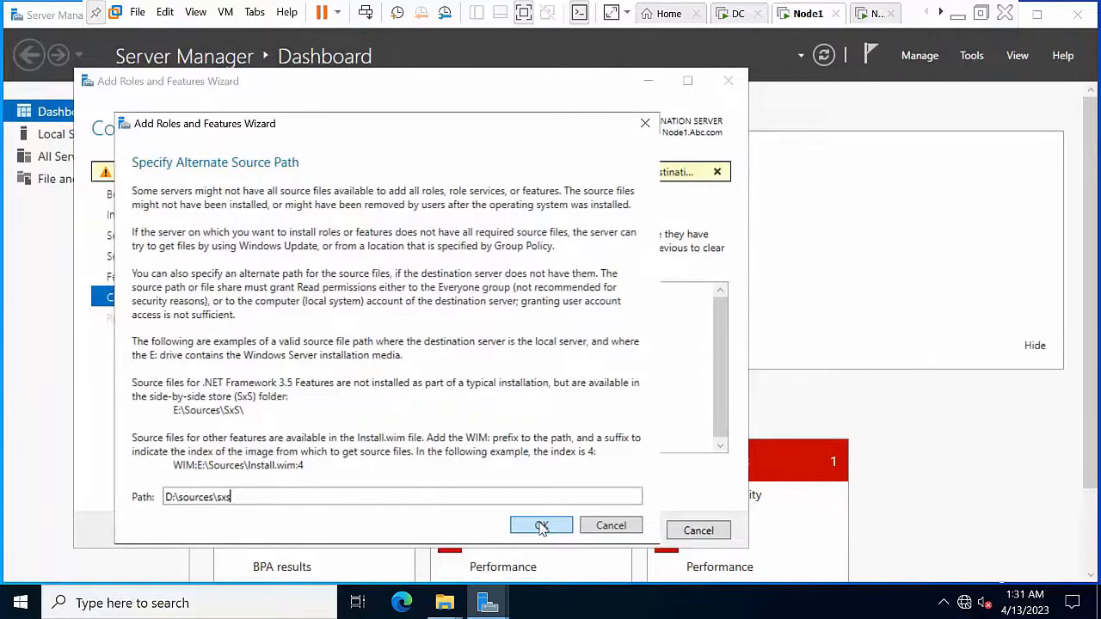
left_click(542, 527)
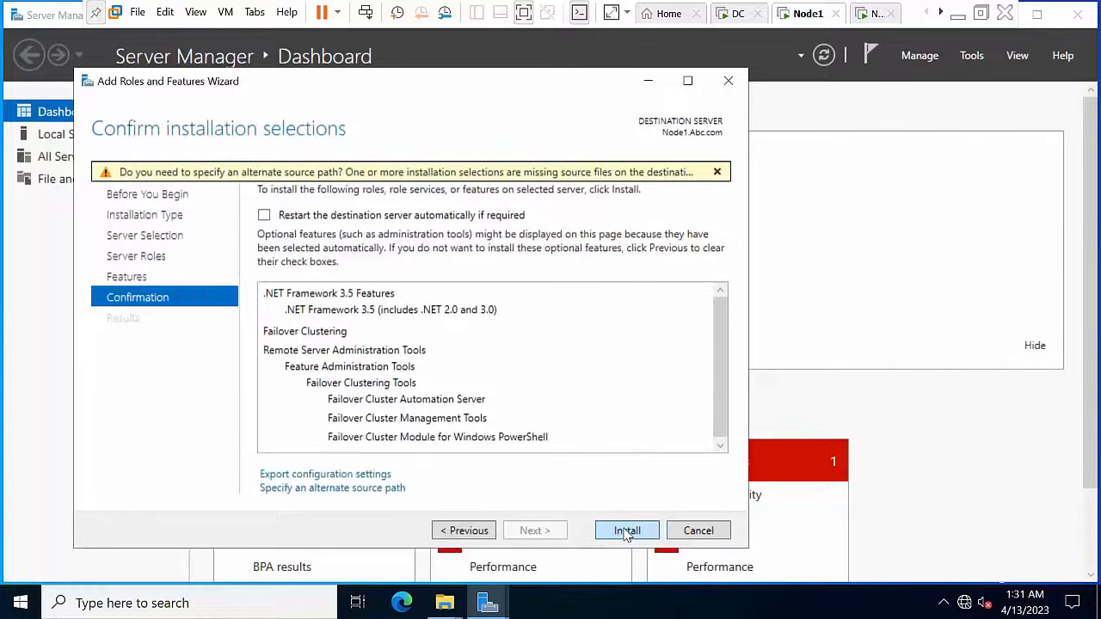
left_click(626, 531)
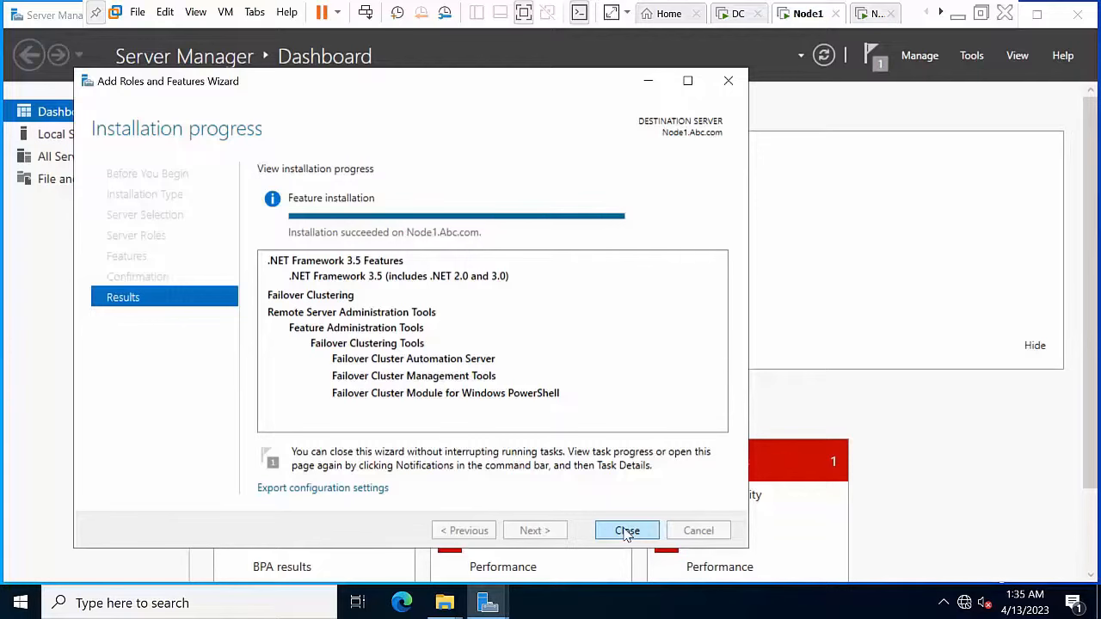
left_click(627, 532)
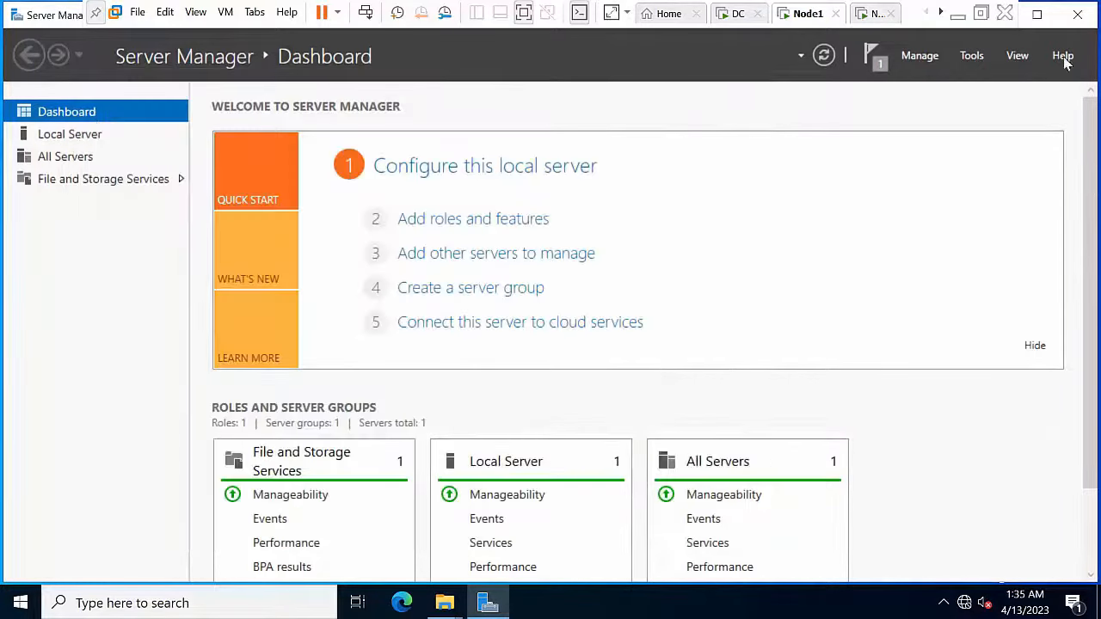
Step: Close Server Manager on Node1 and refresh the desktop
left_click(1067, 21)
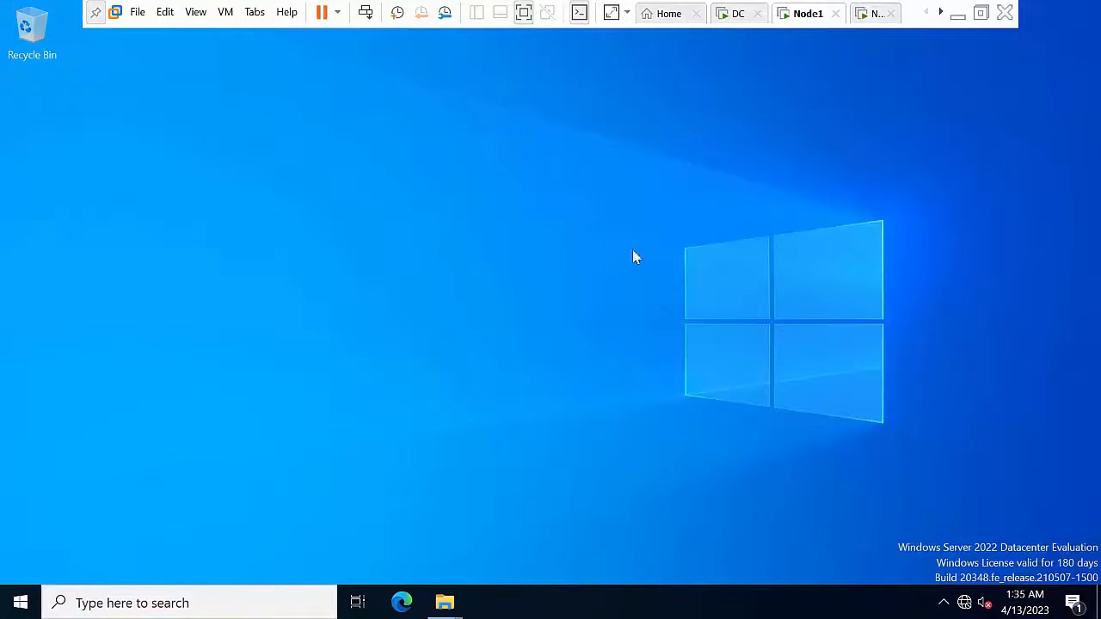
right_click(332, 325)
left_click(367, 377)
Step: Restart Node1 with shutdown reason Other (Planned), then switch to the Node2 machine
left_click(19, 602)
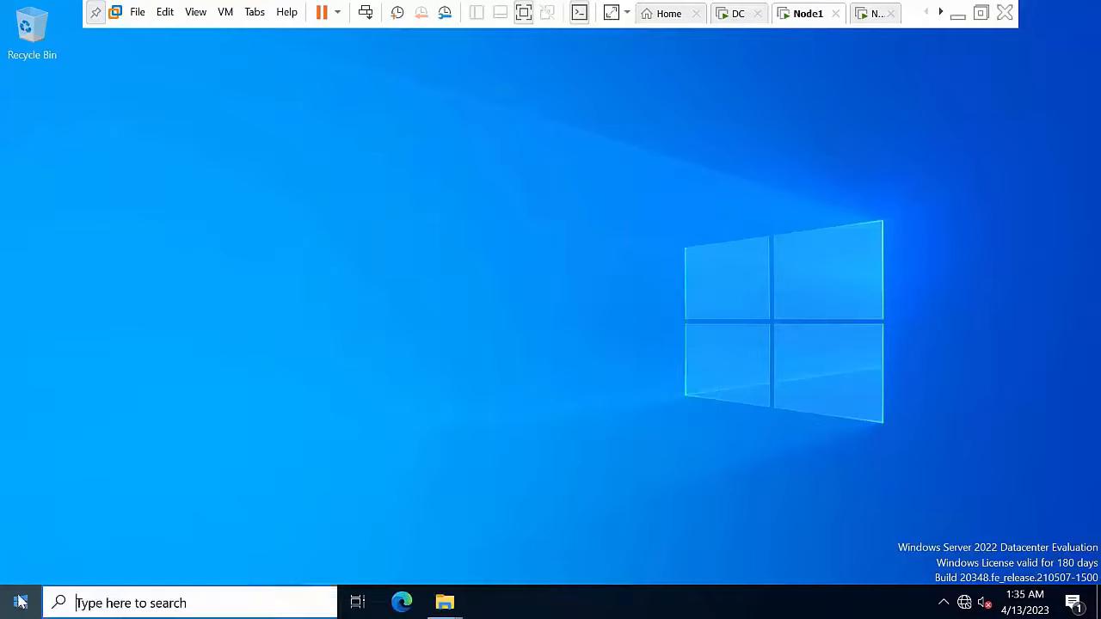
left_click(19, 602)
left_click(20, 602)
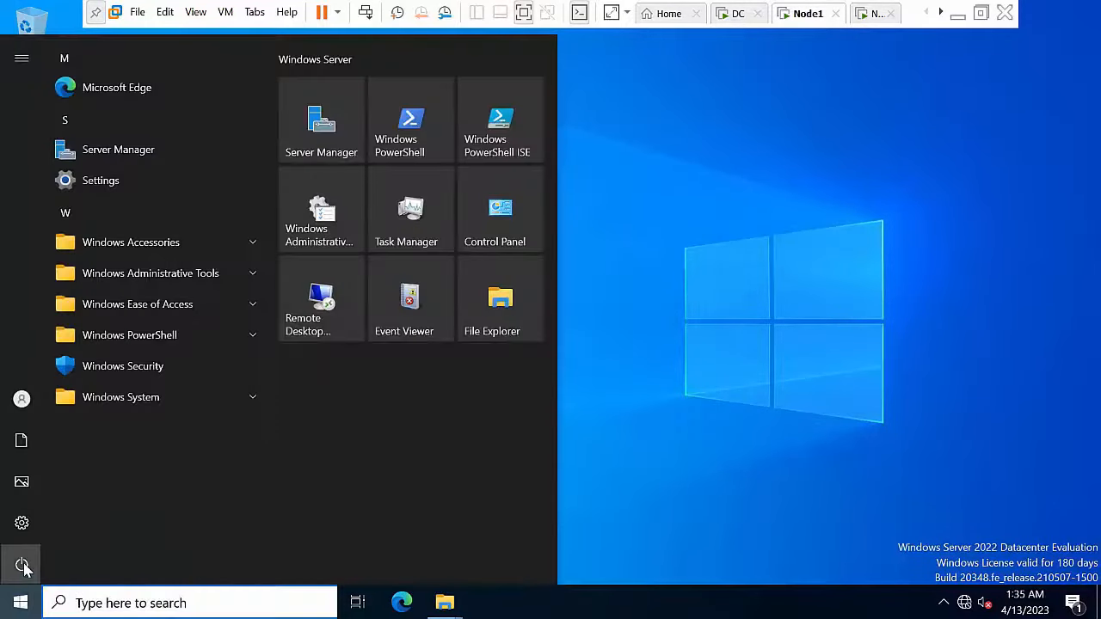
left_click(23, 564)
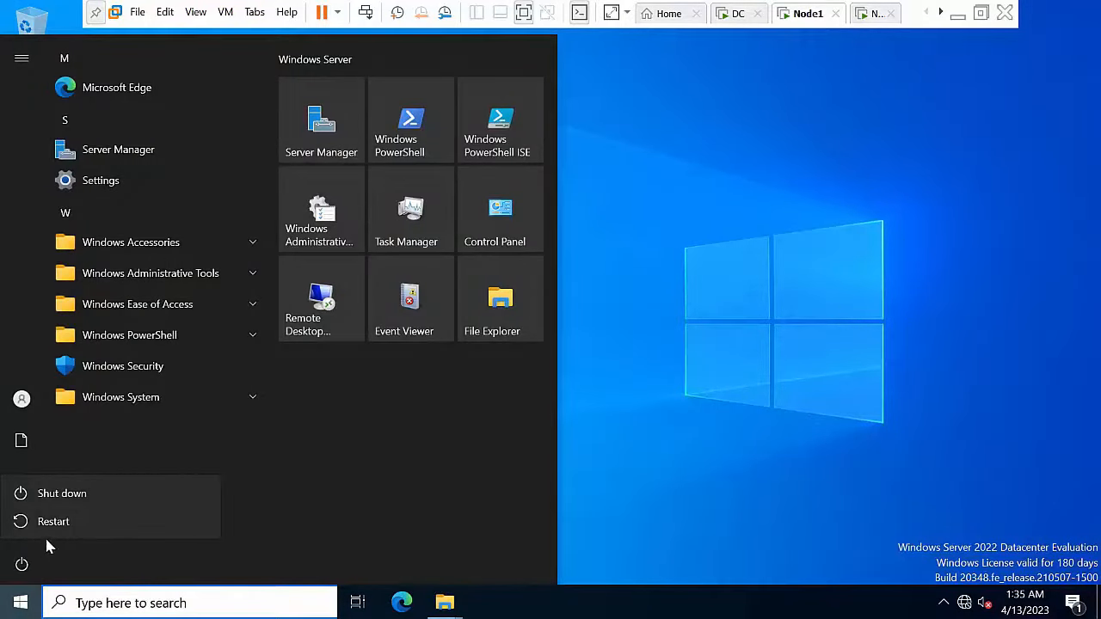
left_click(66, 523)
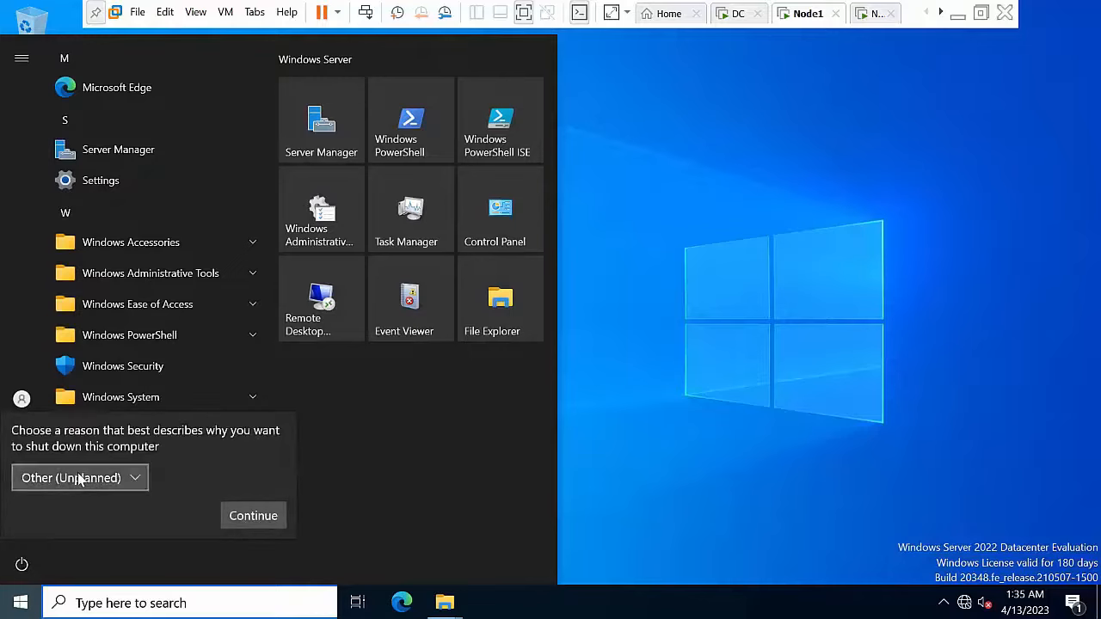
left_click(78, 483)
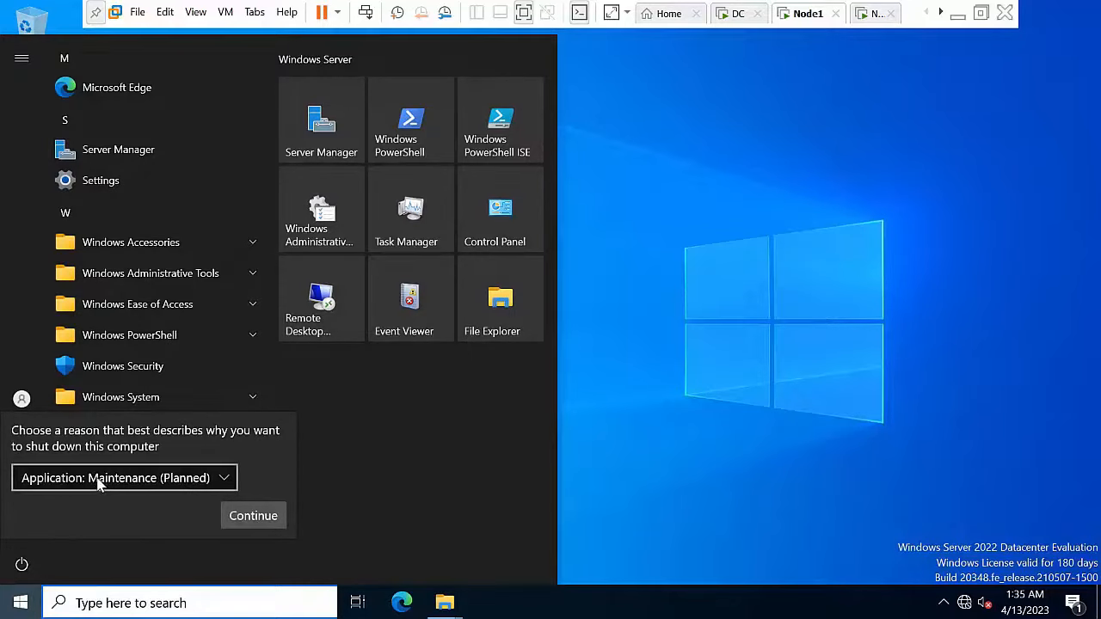
left_click(97, 482)
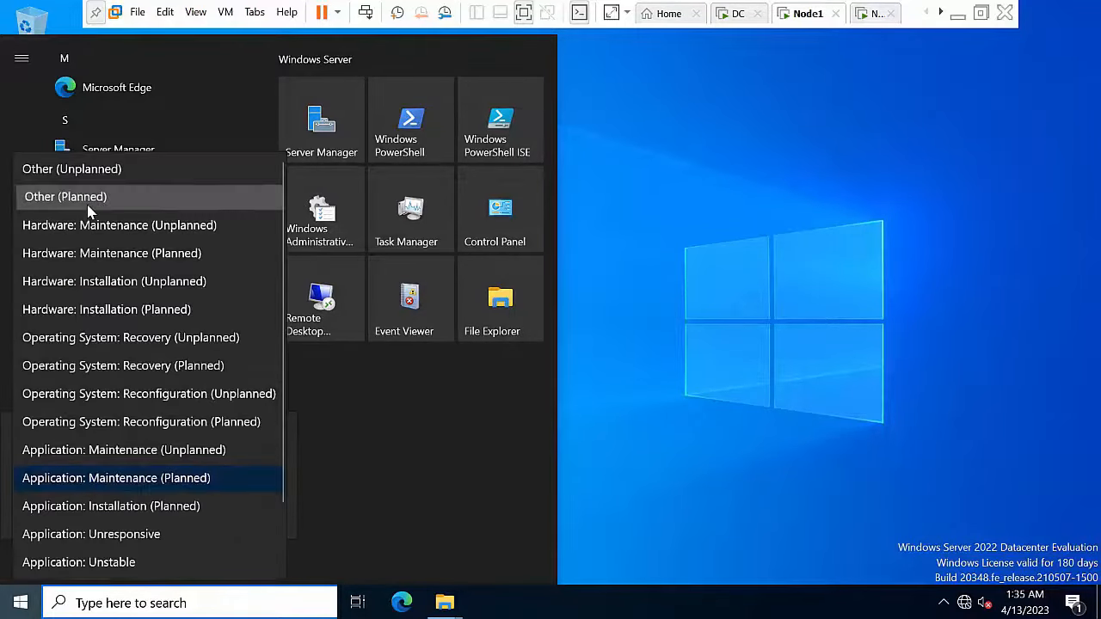
left_click(108, 200)
left_click(243, 516)
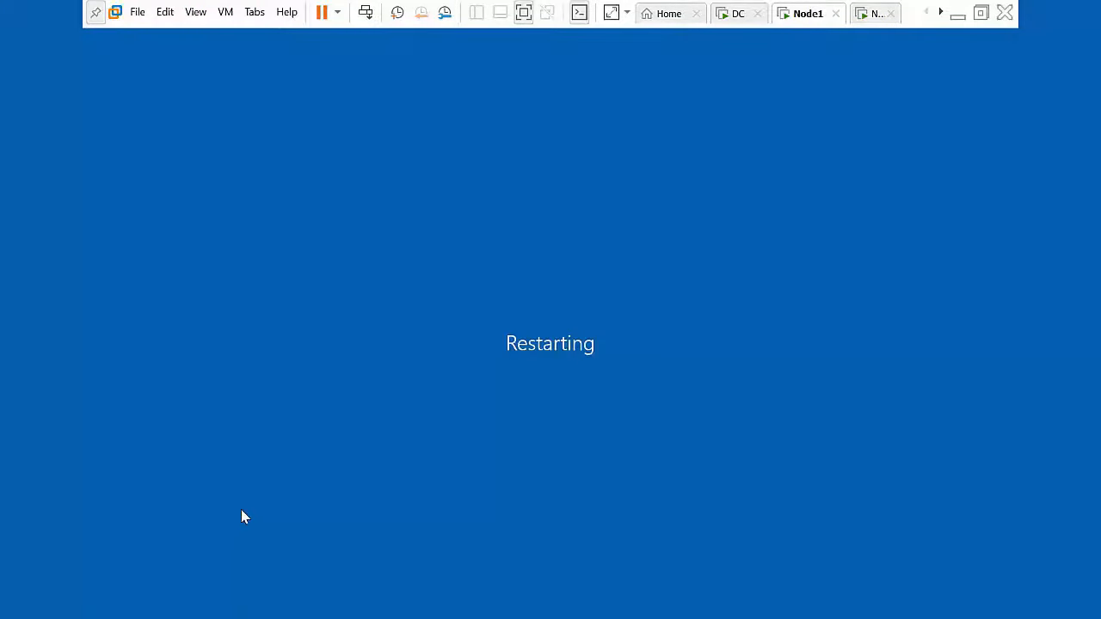
left_click(872, 16)
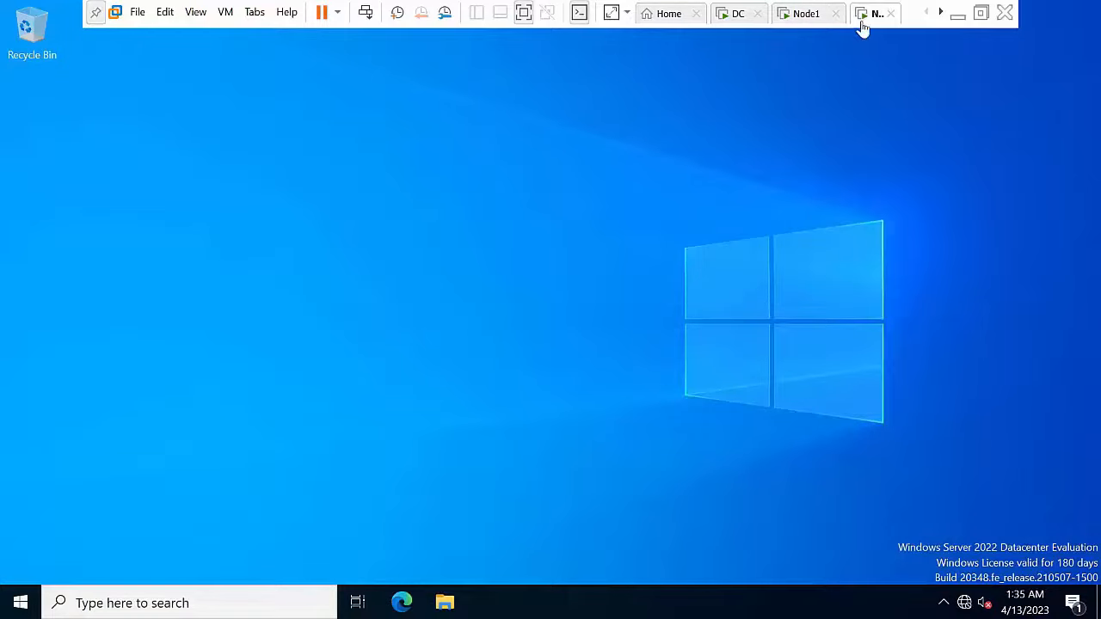
Step: Mount Windows Server 2022 64 Bit.iso in Node2's virtual DVD drive
right_click(865, 16)
left_click(904, 218)
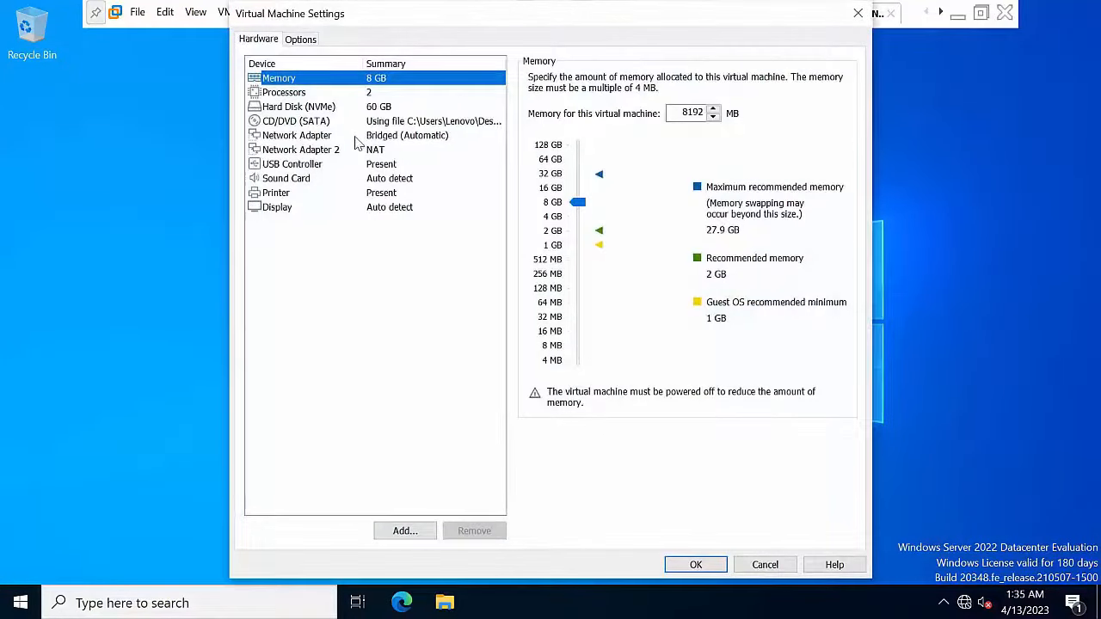
left_click(355, 124)
left_click(814, 199)
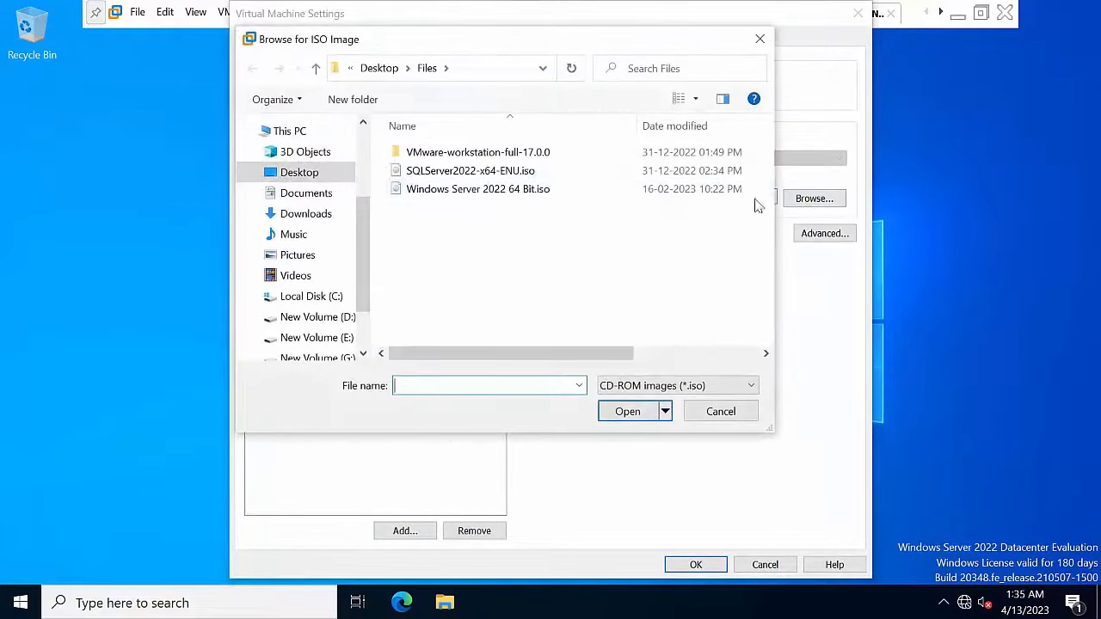
double_click(555, 198)
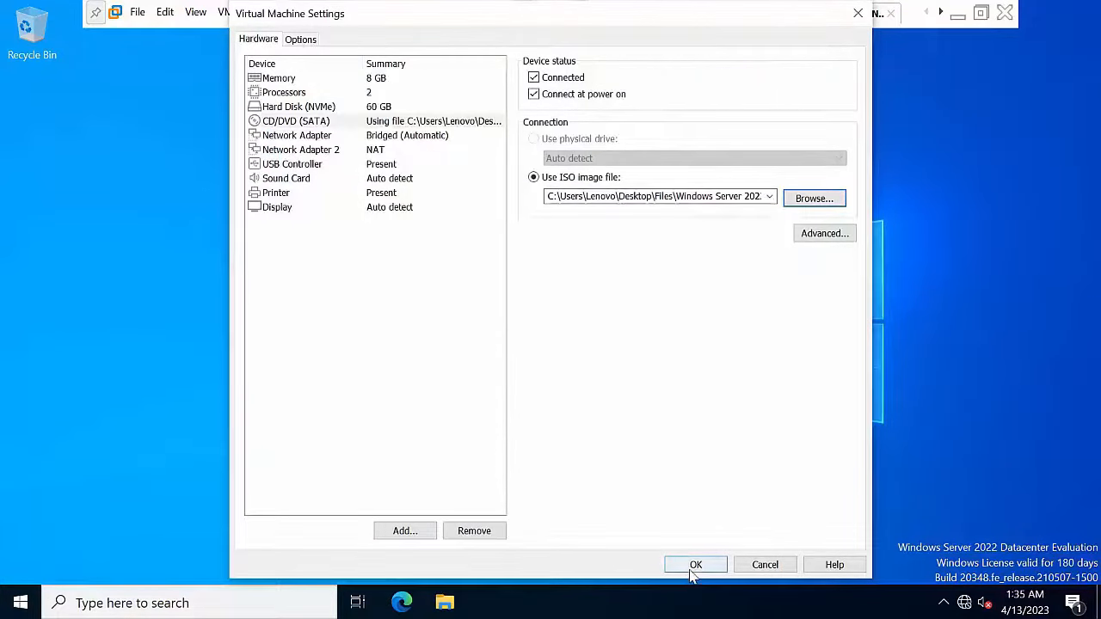
left_click(693, 570)
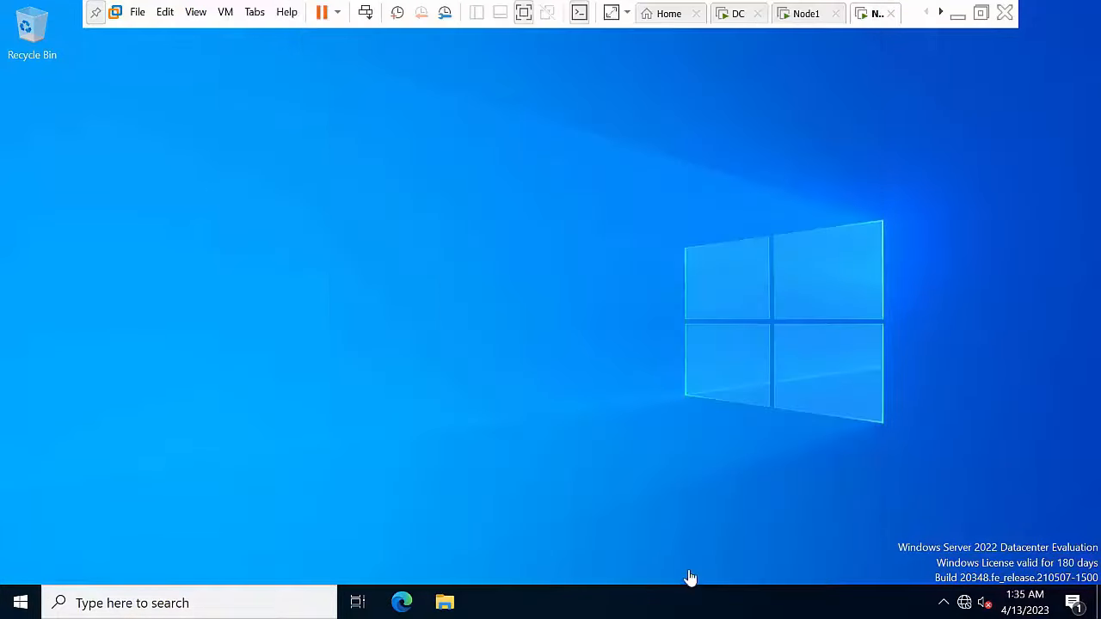
Step: Refresh Node2's desktop and launch Add Roles and Features from Server Manager
right_click(410, 171)
left_click(460, 216)
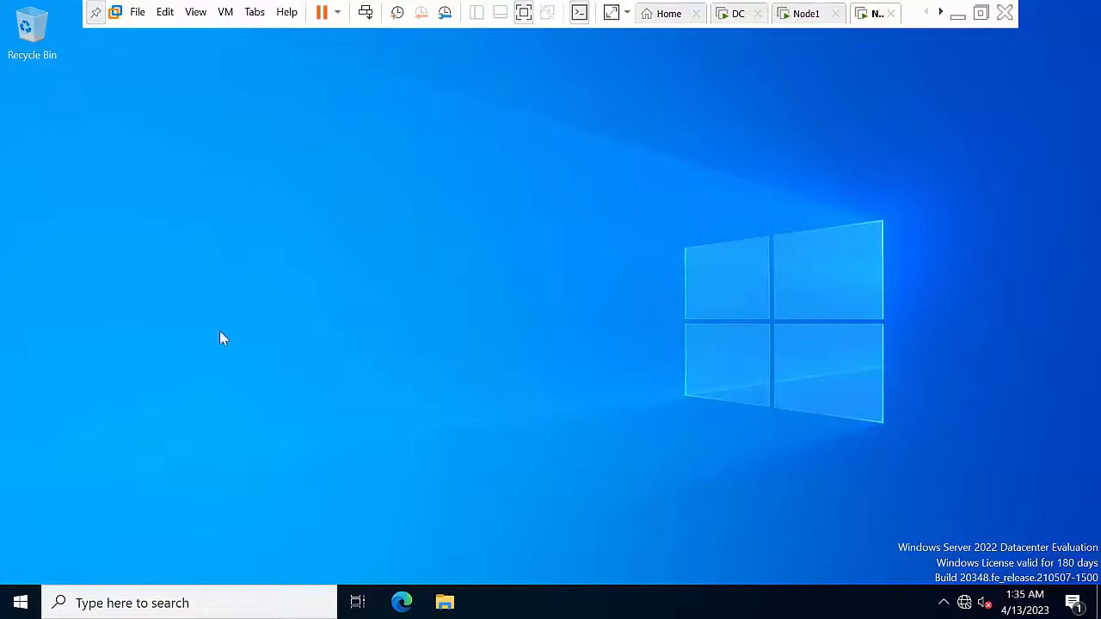
left_click(19, 606)
left_click(19, 596)
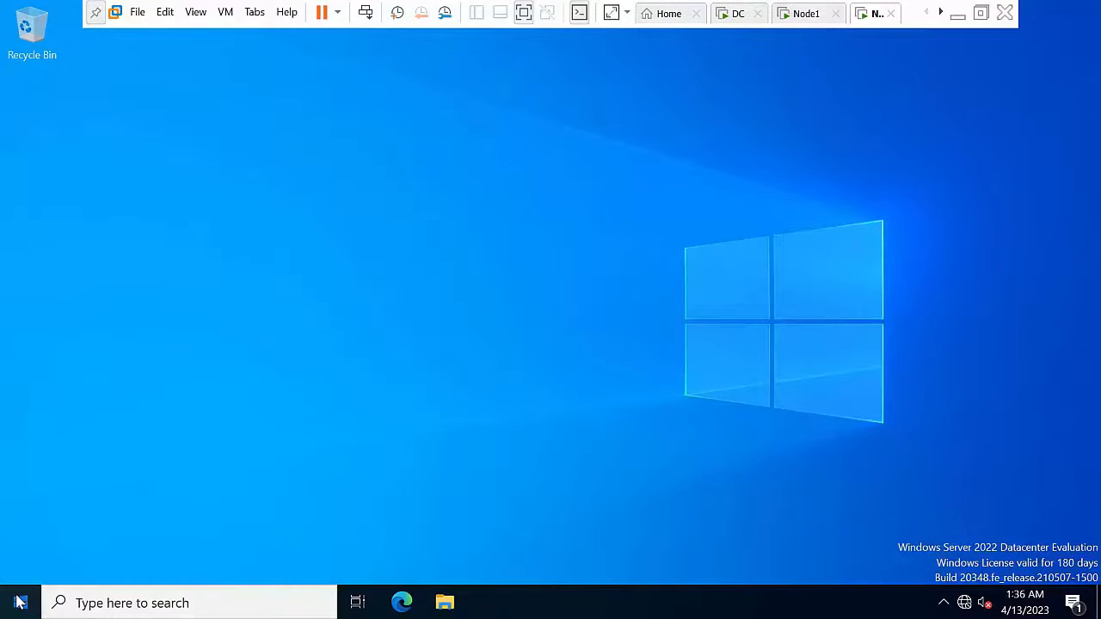
left_click(20, 603)
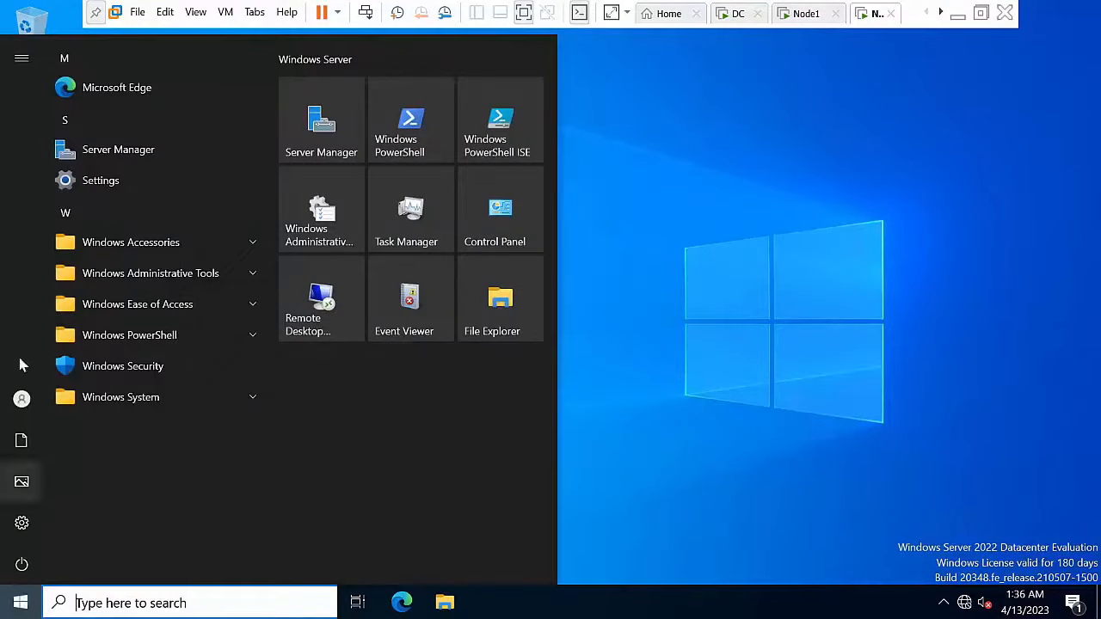
left_click(134, 151)
left_click(924, 46)
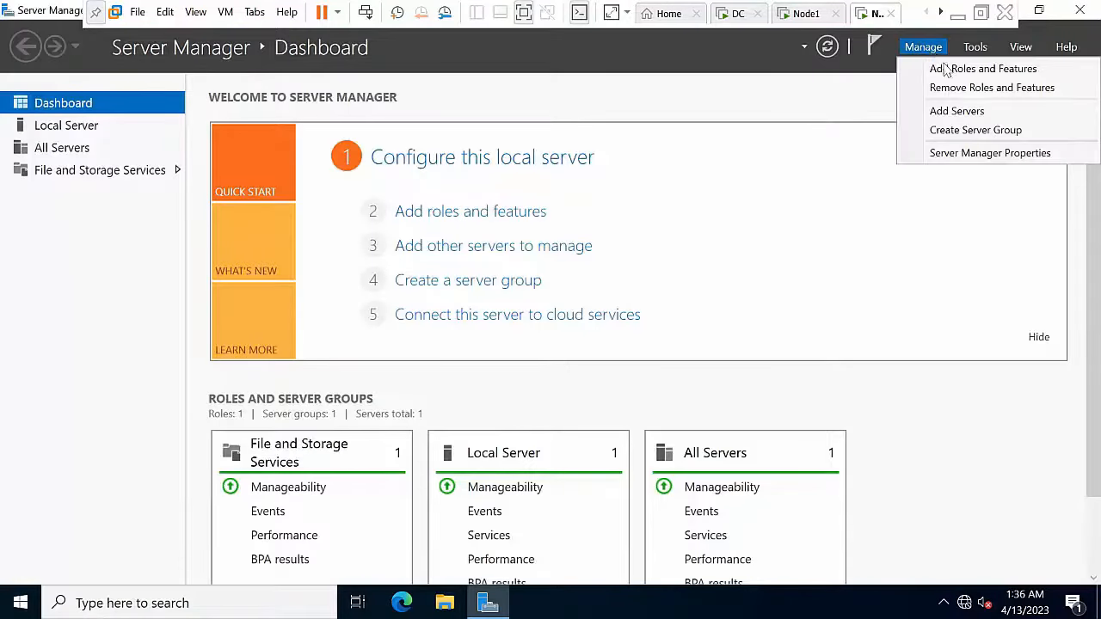
left_click(950, 74)
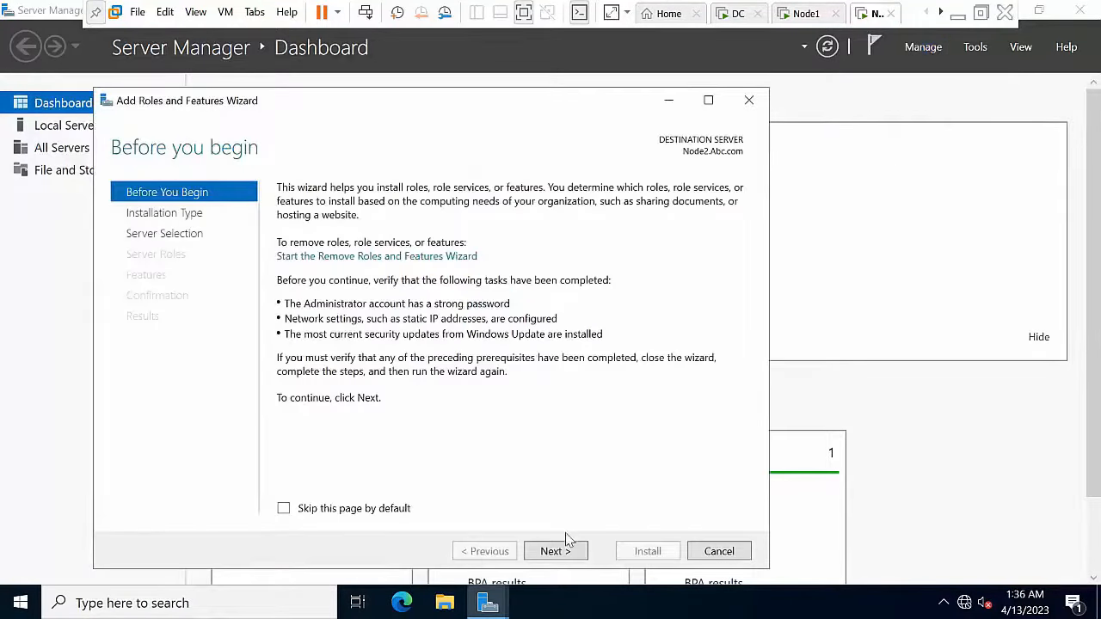
Step: Target Node2.Abc.com and select .NET Framework 3.5 Features and Failover Clustering with required features
left_click(568, 552)
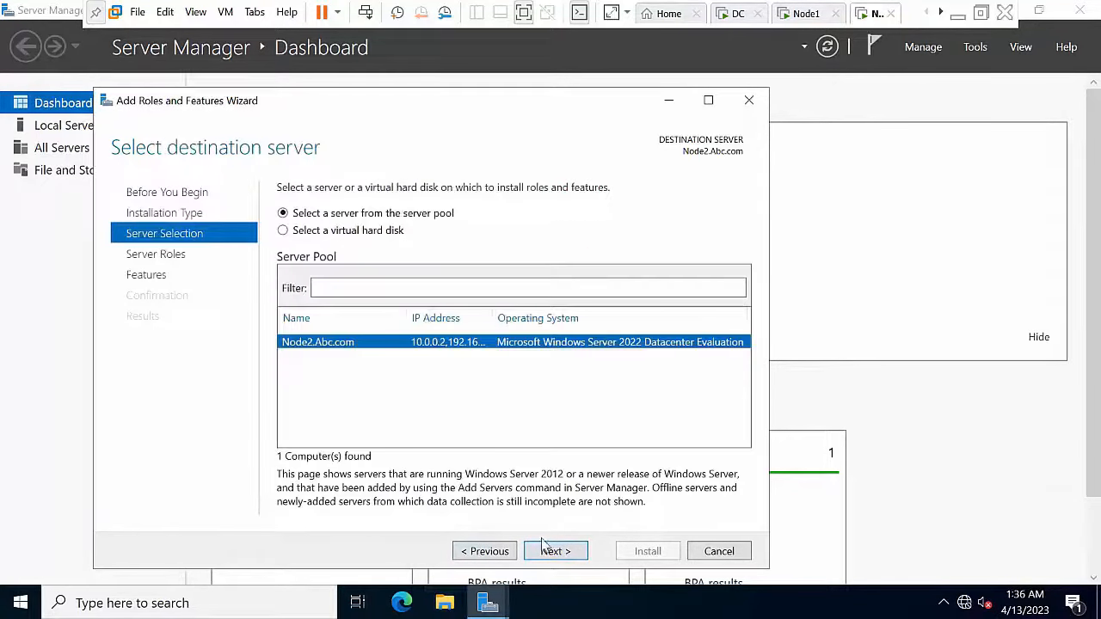
left_click(551, 553)
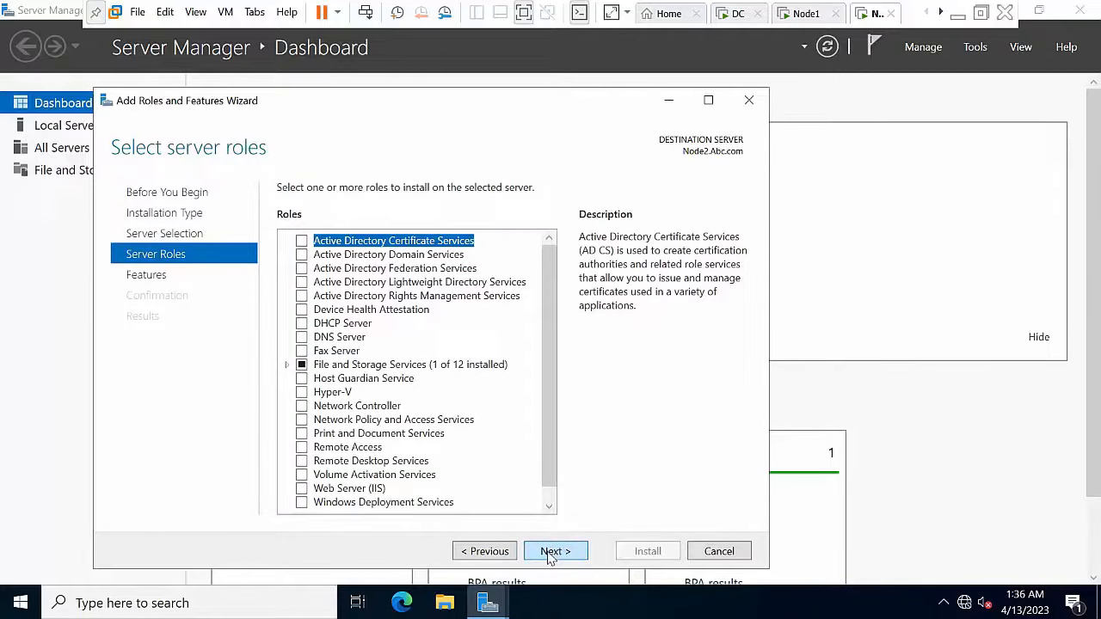
left_click(551, 554)
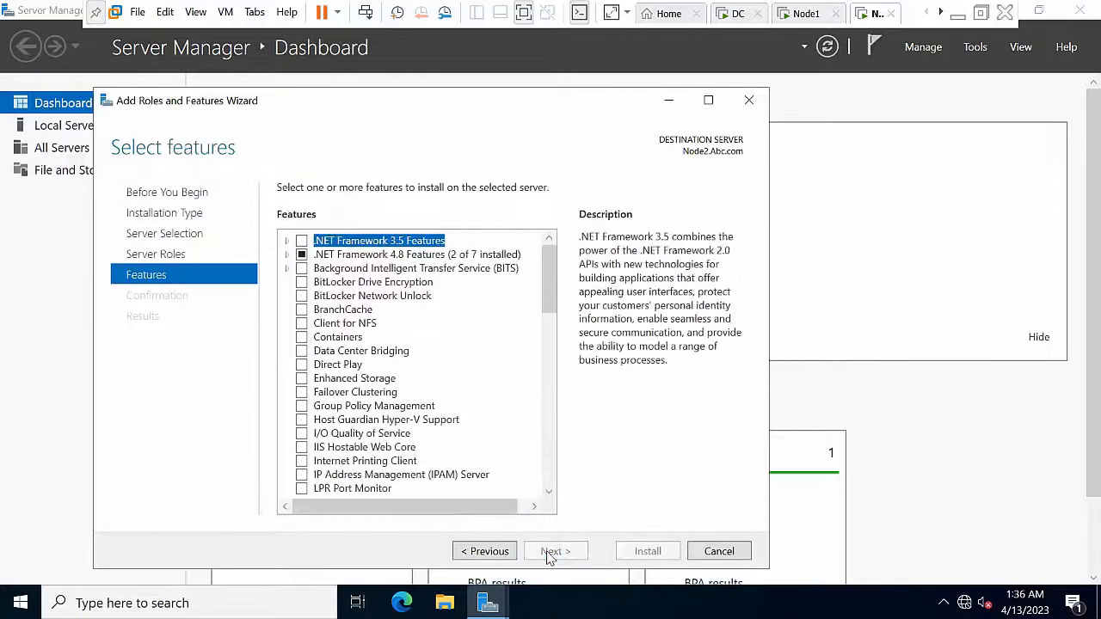
left_click(301, 241)
scroll(555, 296, "down", 3)
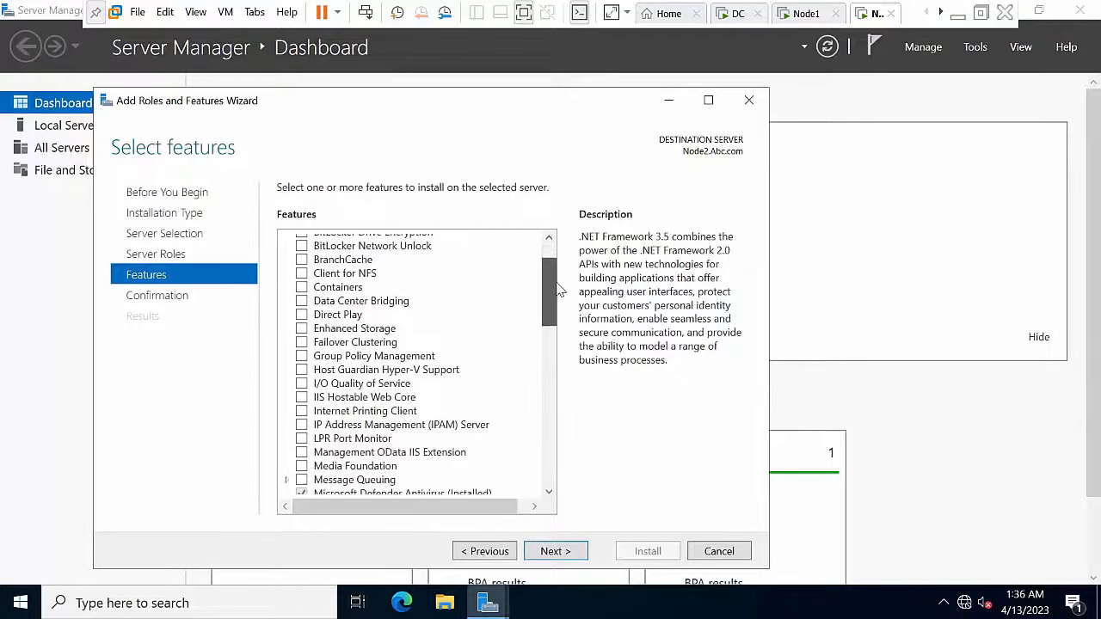
left_click(302, 342)
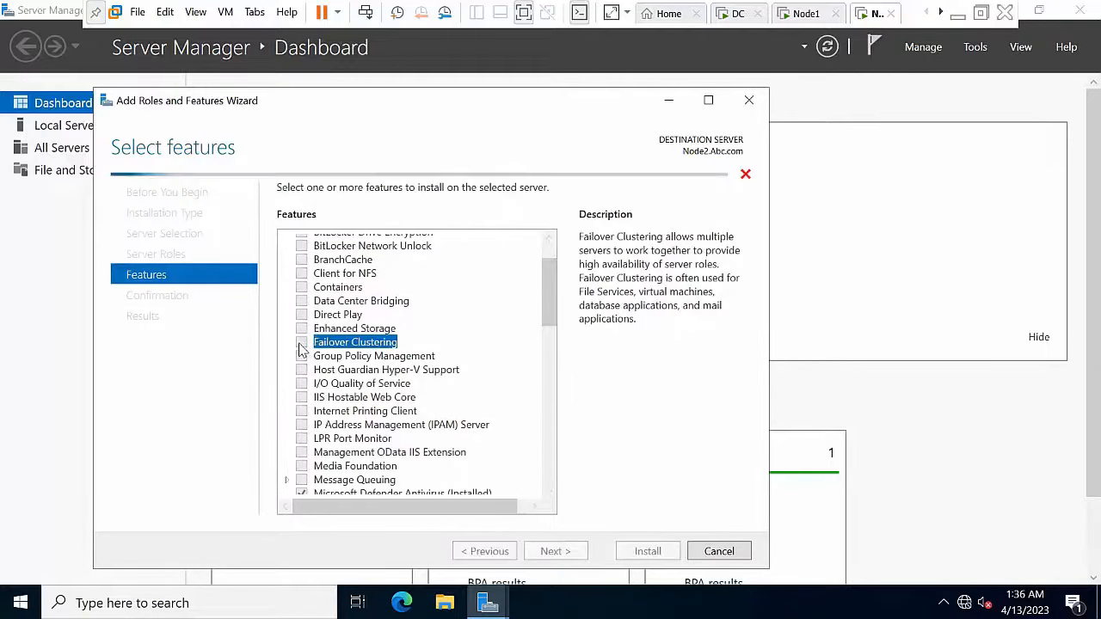
left_click(494, 478)
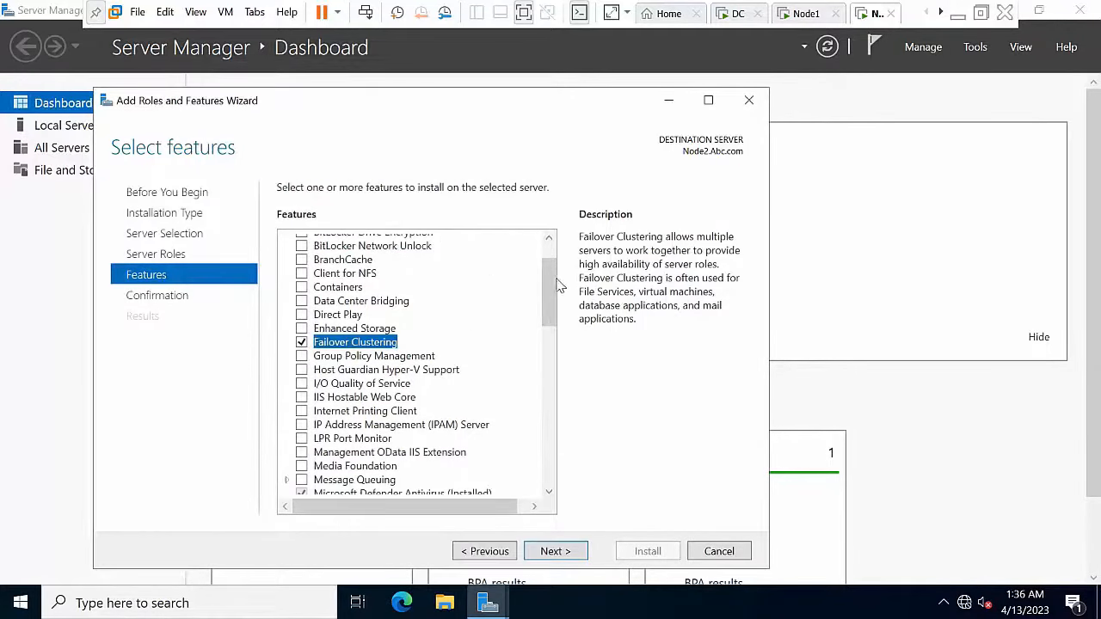
Step: Add Failover Cluster Automation Server under Failover Clustering Tools and proceed to confirmation
left_click_drag(550, 289, 545, 357)
left_click(287, 323)
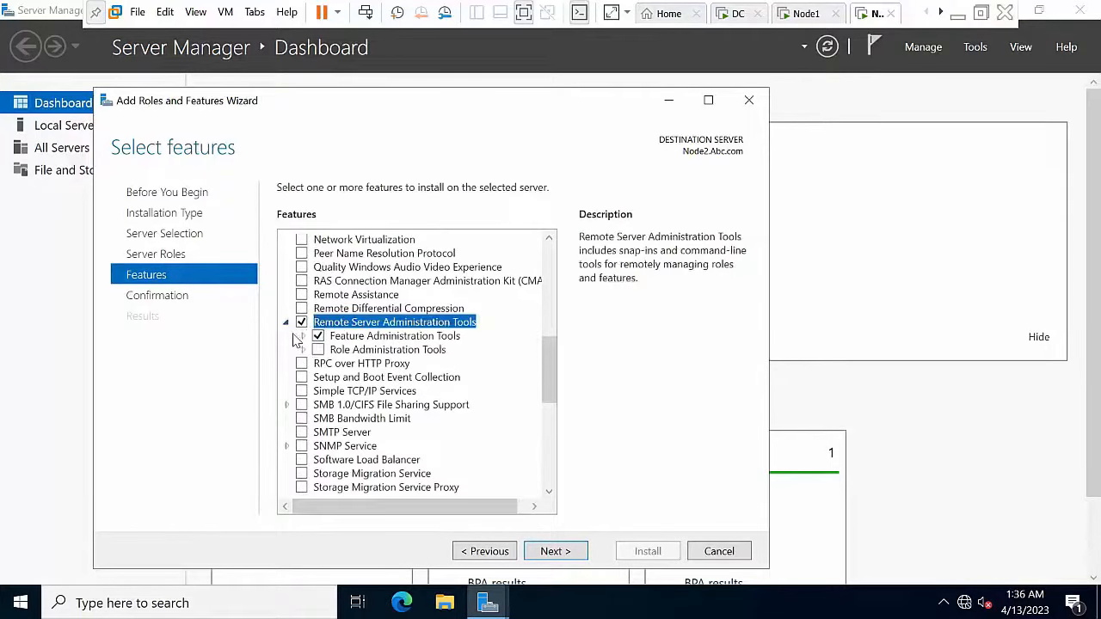
left_click(302, 336)
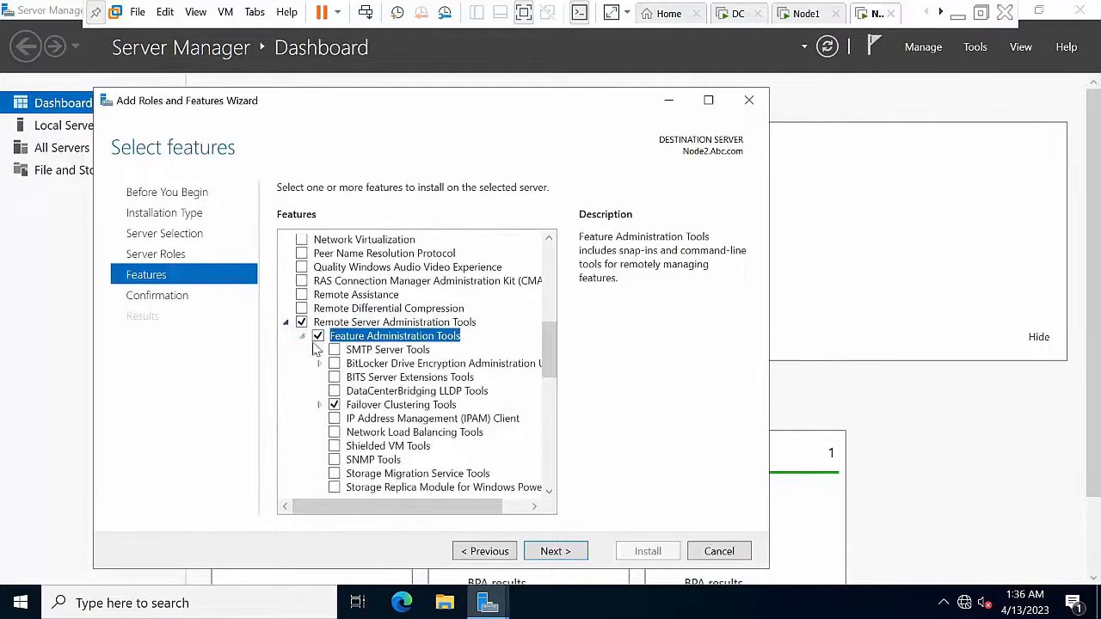
left_click(319, 404)
left_click(350, 447)
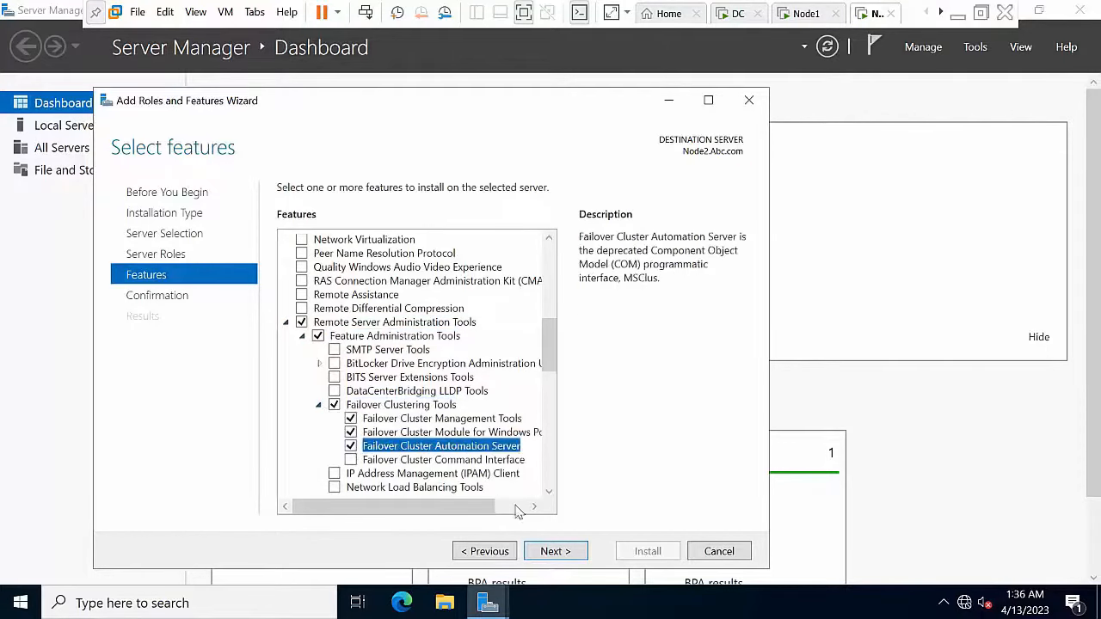
left_click(555, 552)
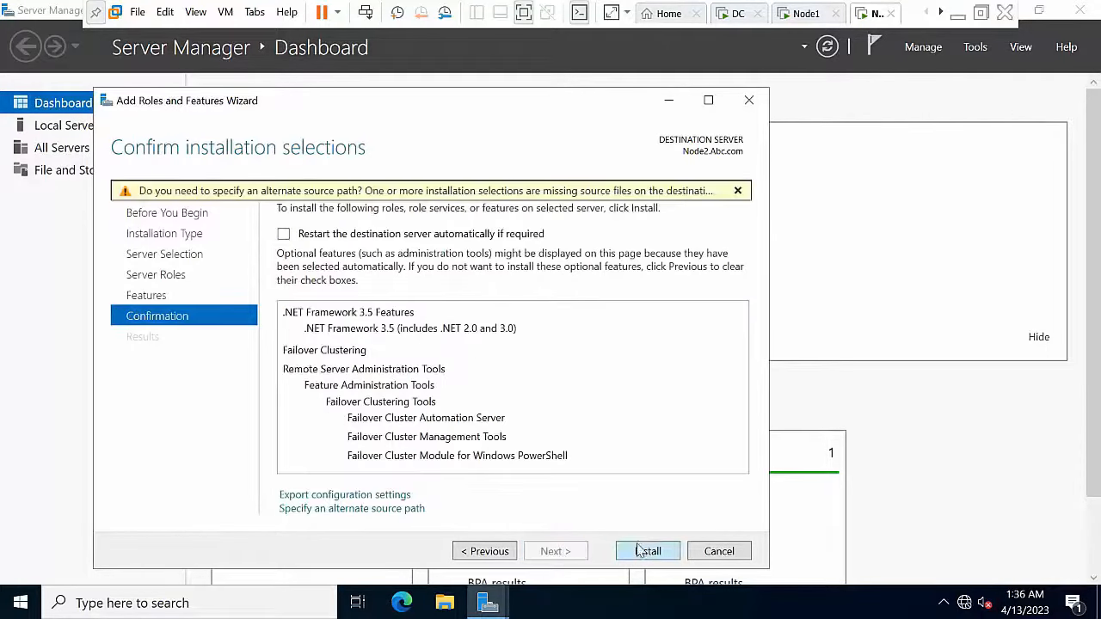
Step: Set the alternate source path to D:\sources\sxs and install the selected features
left_click(352, 510)
left_click(306, 520)
type("D:\\sources\\sxs")
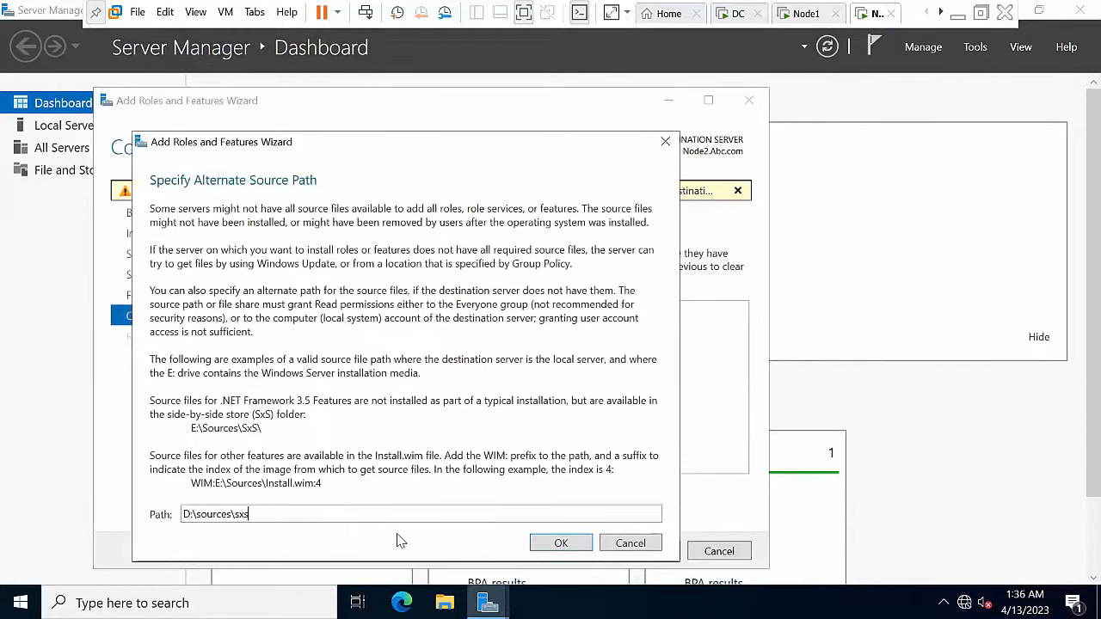
left_click(443, 605)
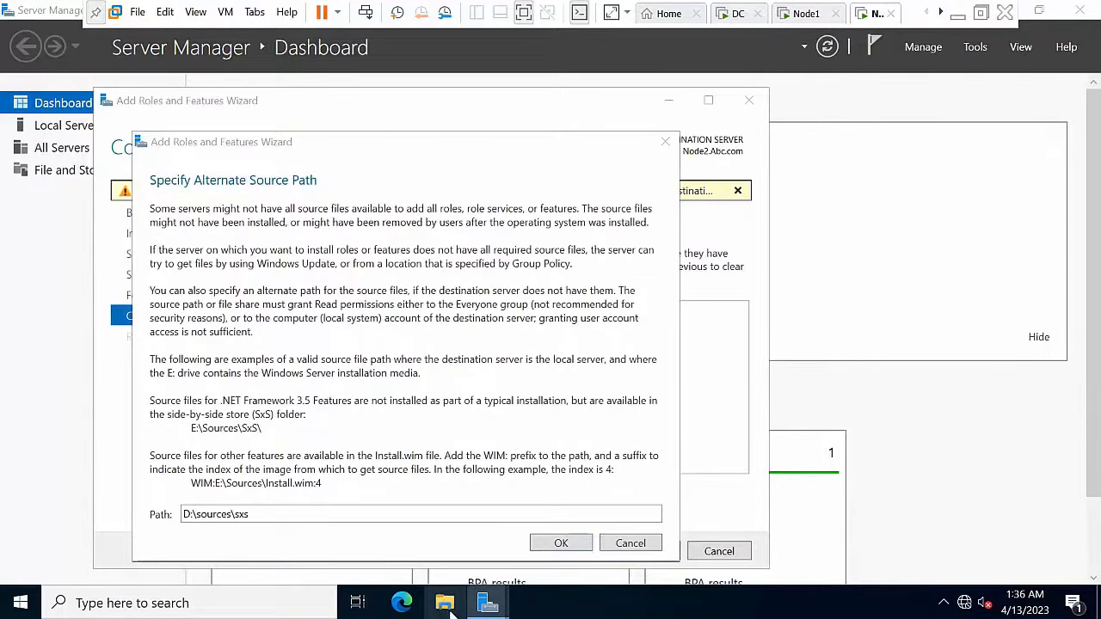
left_click(561, 543)
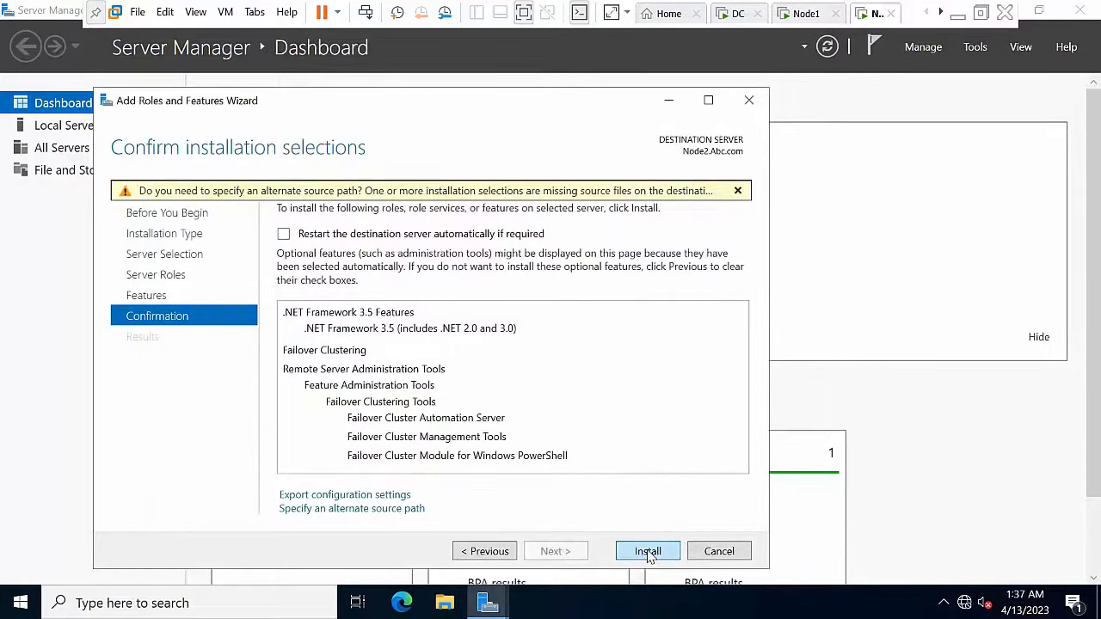
left_click(648, 551)
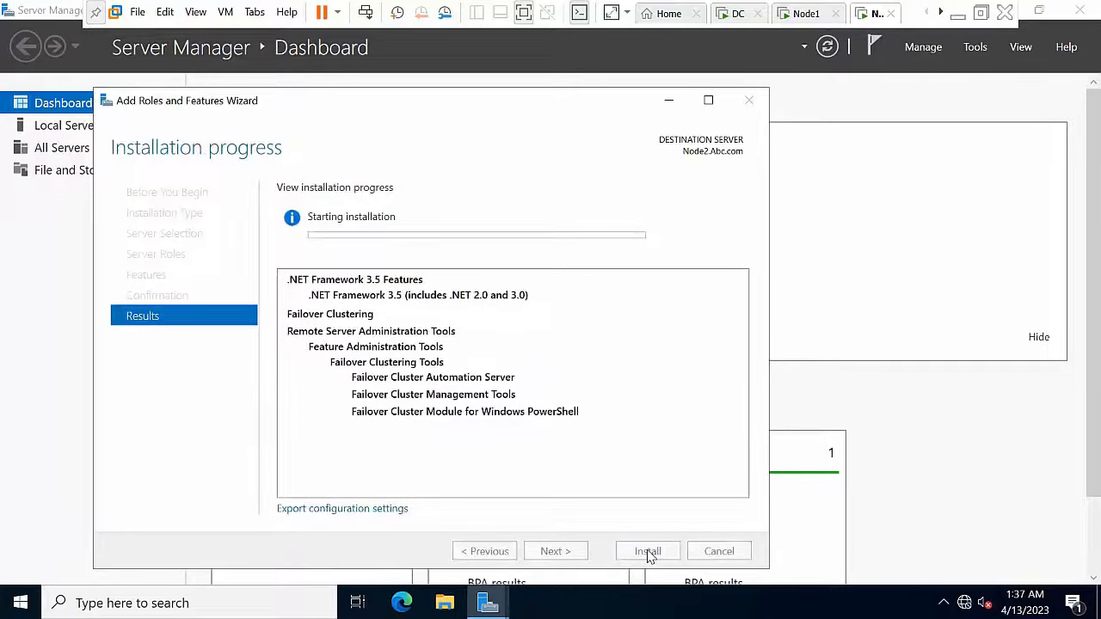
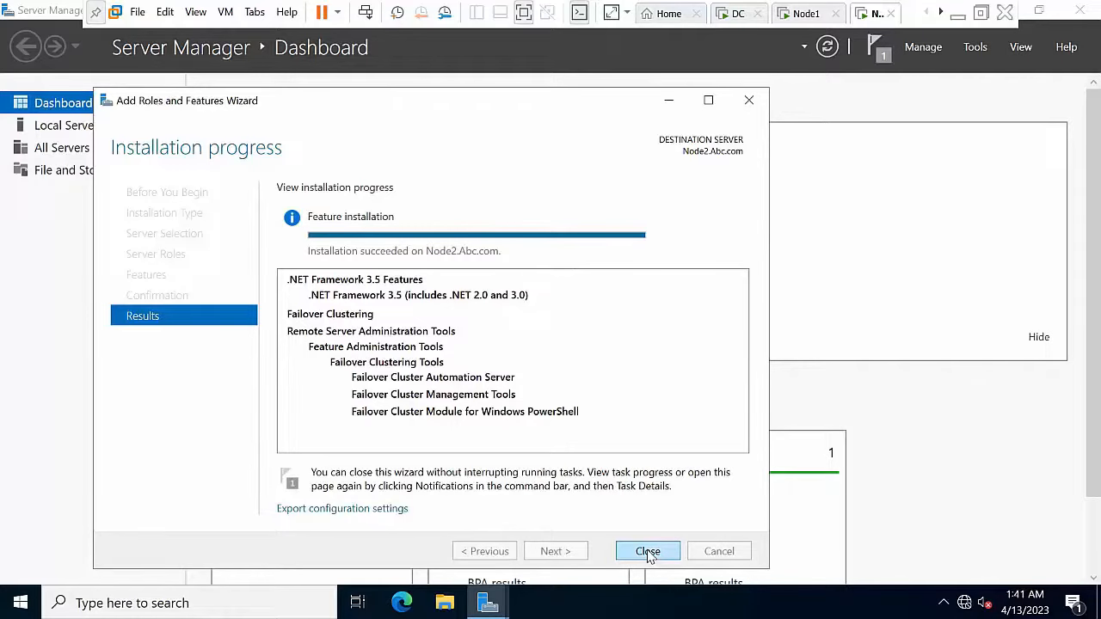
Step: Close the finished wizard and Server Manager, then restart Node2 with reason Other (Planned)
left_click(648, 552)
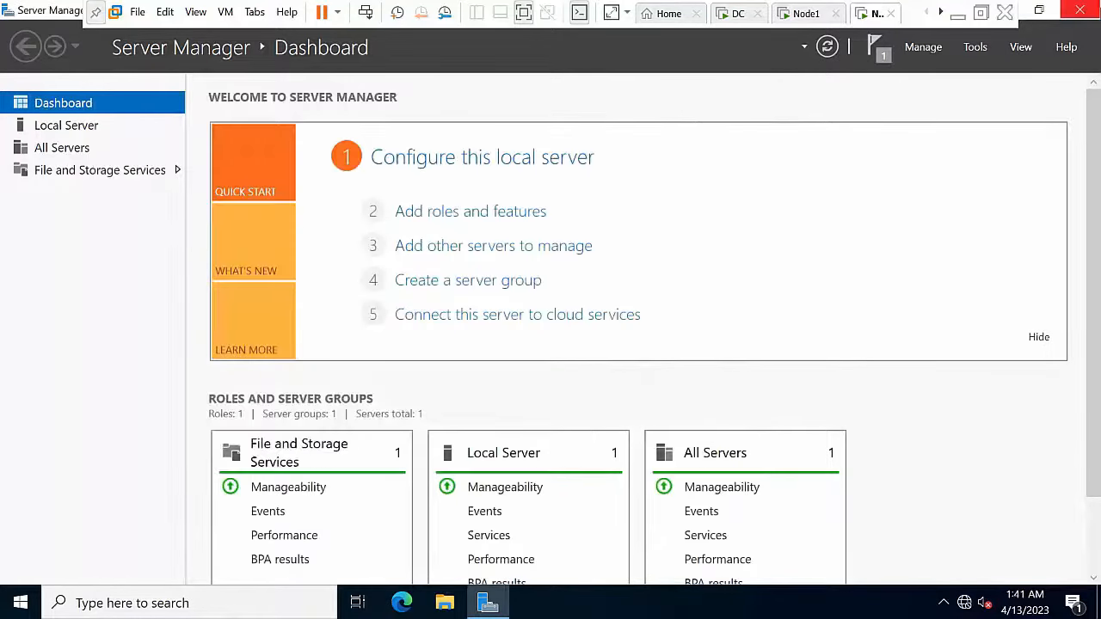
left_click(1080, 10)
left_click(20, 602)
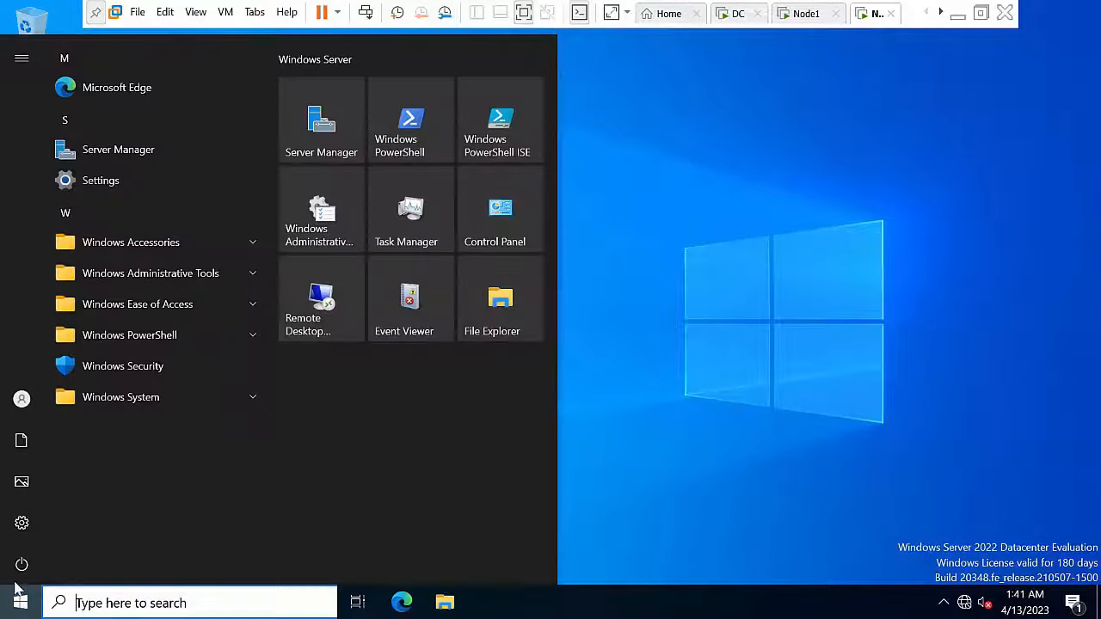
left_click(21, 564)
left_click(50, 533)
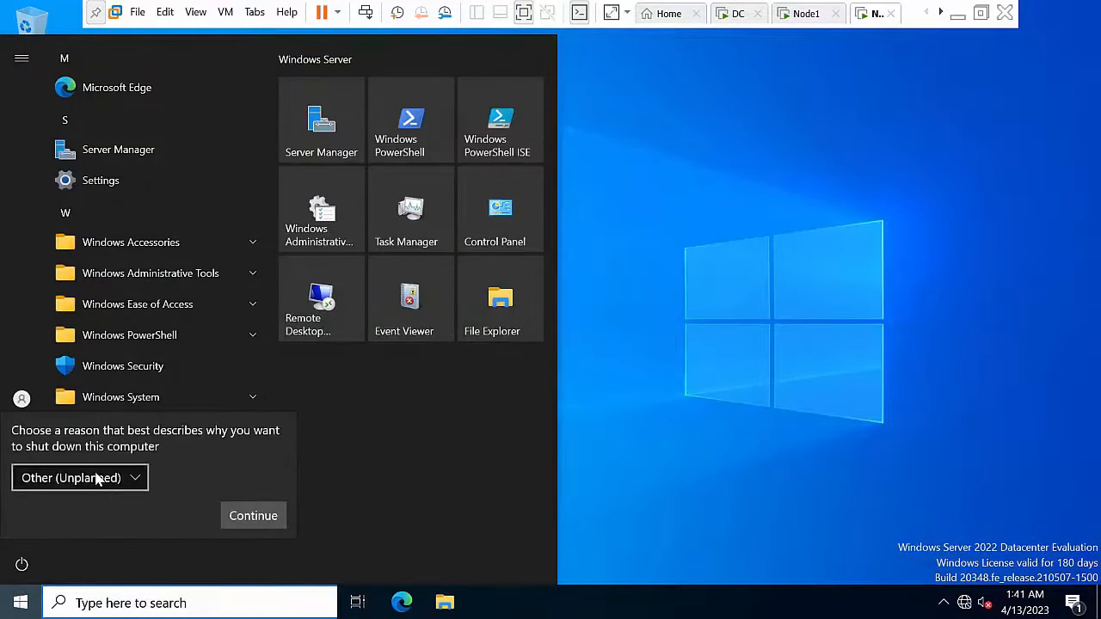
left_click(91, 476)
left_click(91, 203)
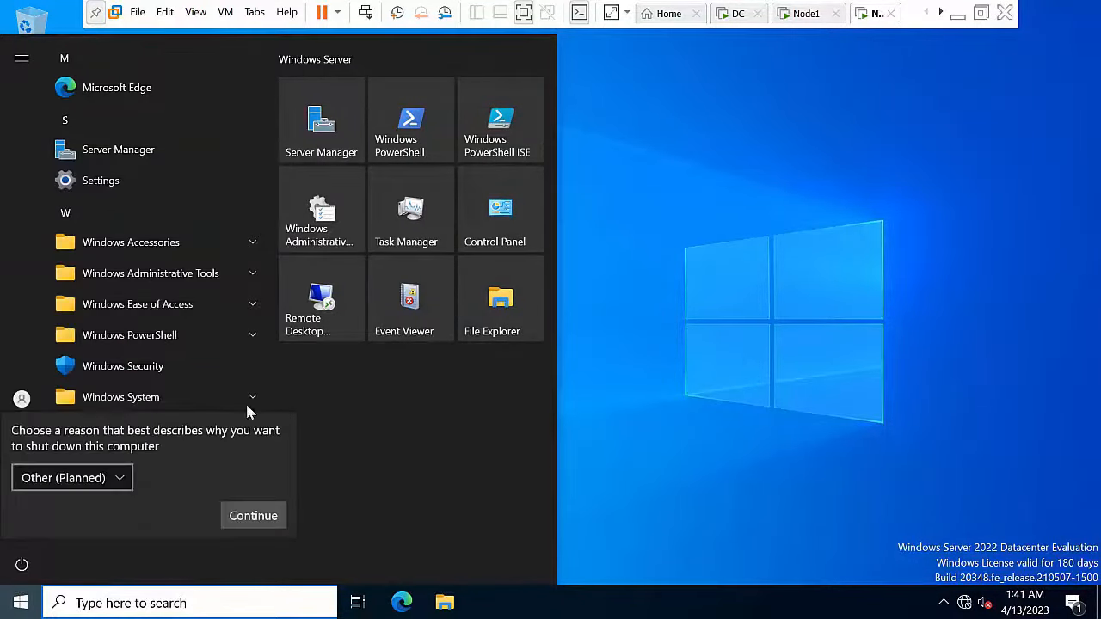
left_click(255, 517)
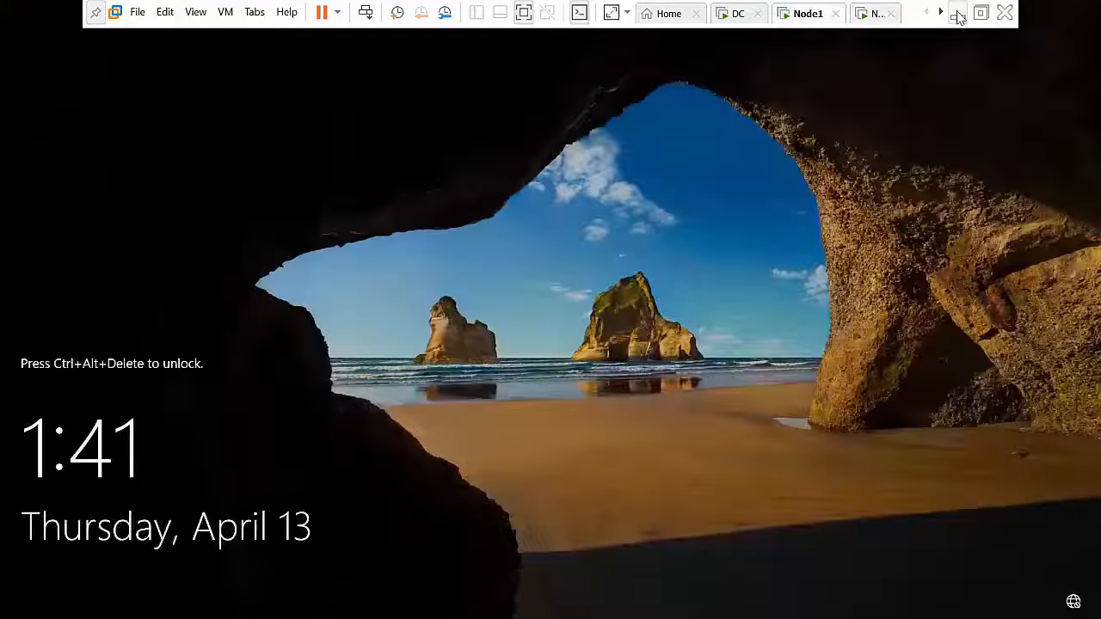
left_click(957, 13)
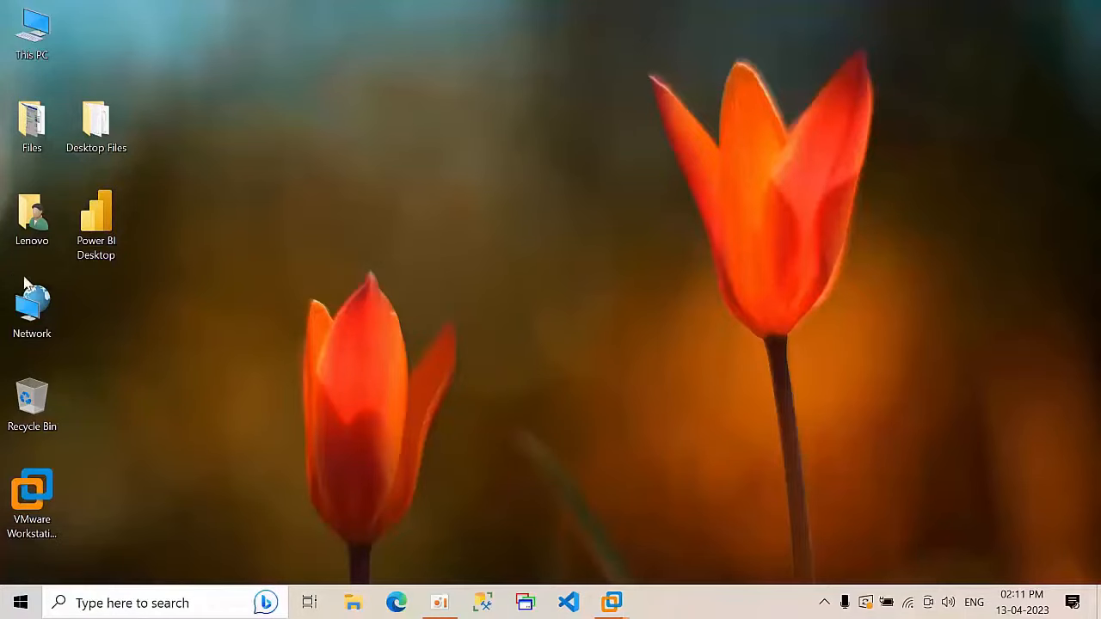
Step: Open the SQL Server 2022 home lab document from the Files folder and scroll to the step list
double_click(49, 127)
double_click(241, 167)
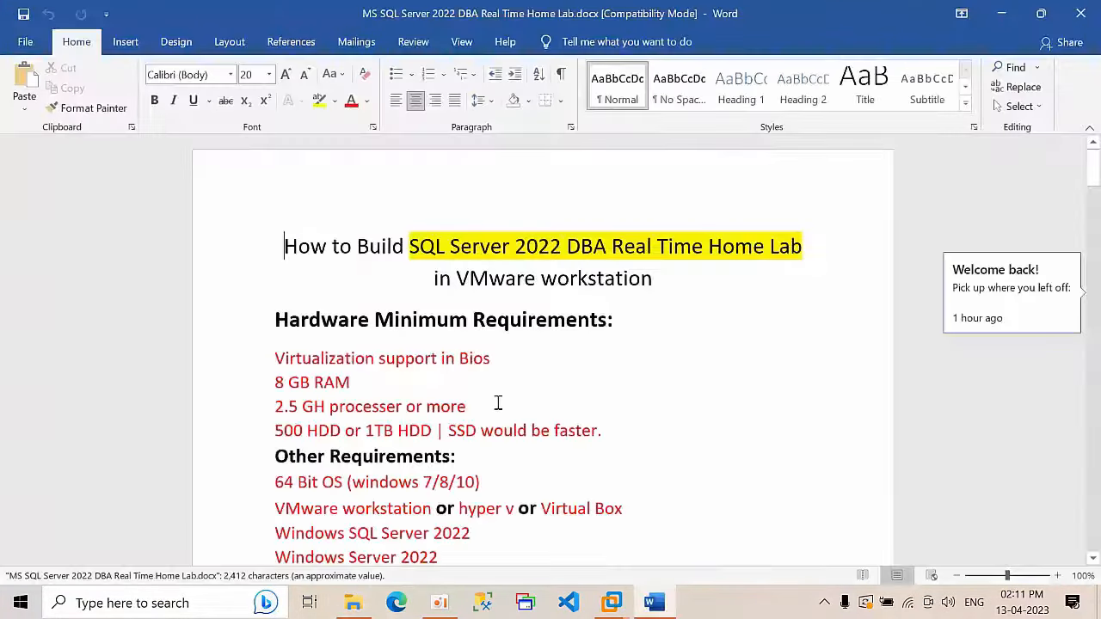
scroll(495, 408, "down", 20)
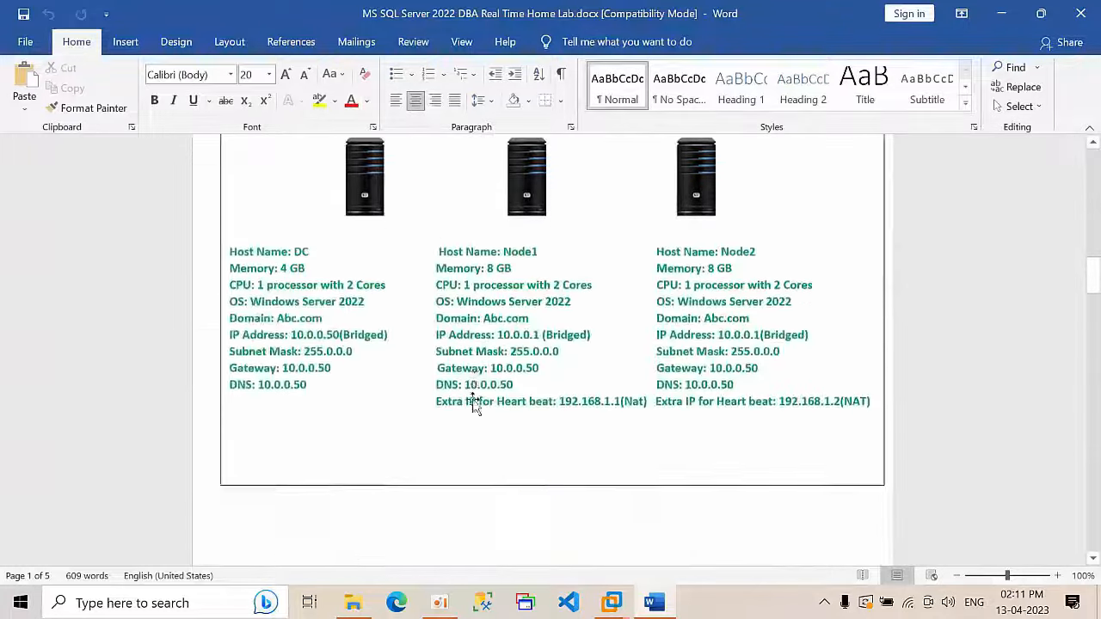
scroll(476, 405, "down", 20)
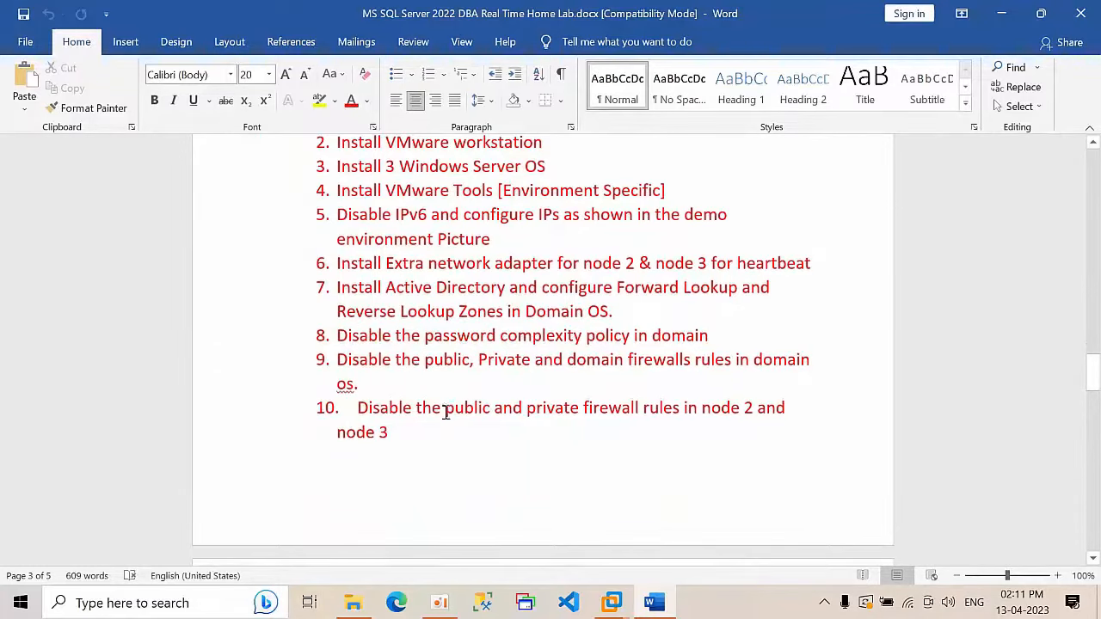
scroll(444, 413, "up", 2)
scroll(435, 400, "down", 6)
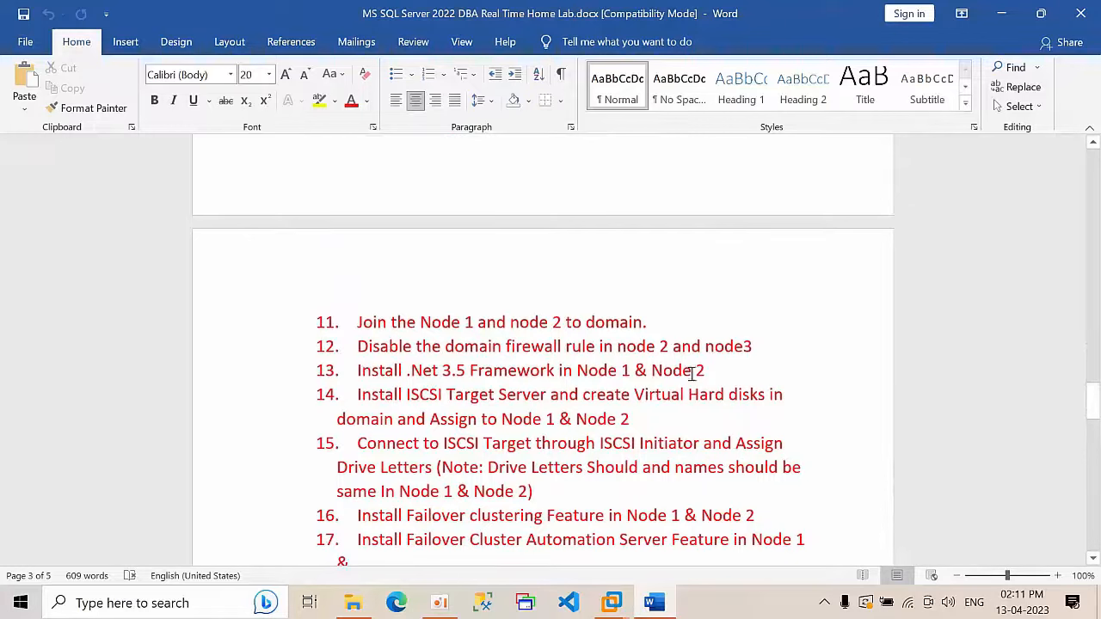
Step: Highlight steps 11–14 on the iSCSI Target Server and virtual disks, then switch to the DC machine
left_click_drag(706, 370, 336, 298)
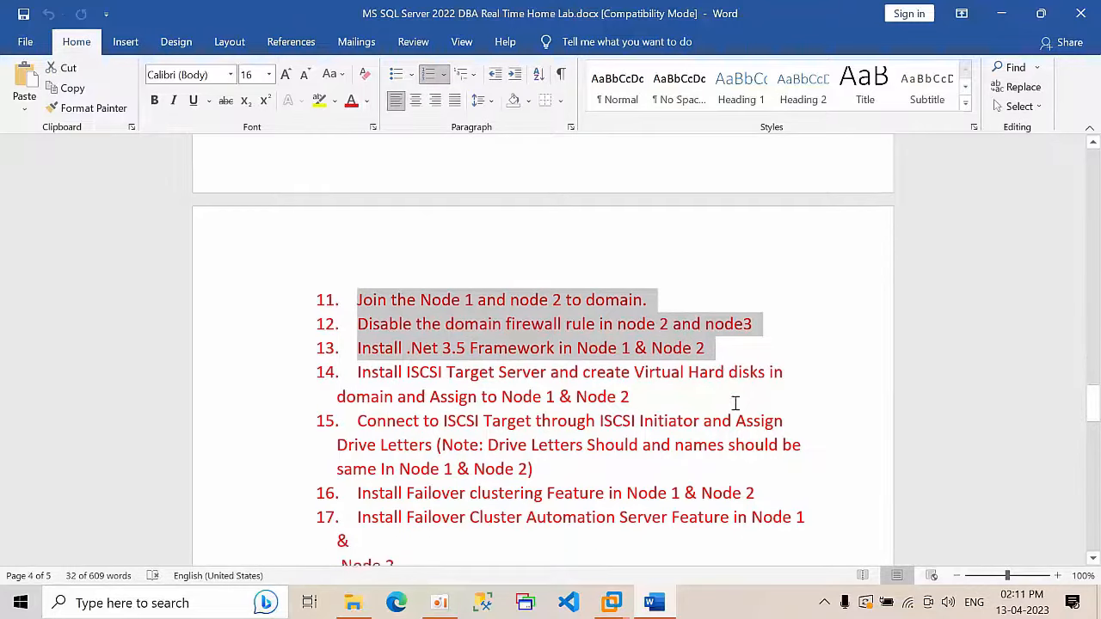
scroll(732, 404, "down", 1)
left_click_drag(353, 355, 555, 355)
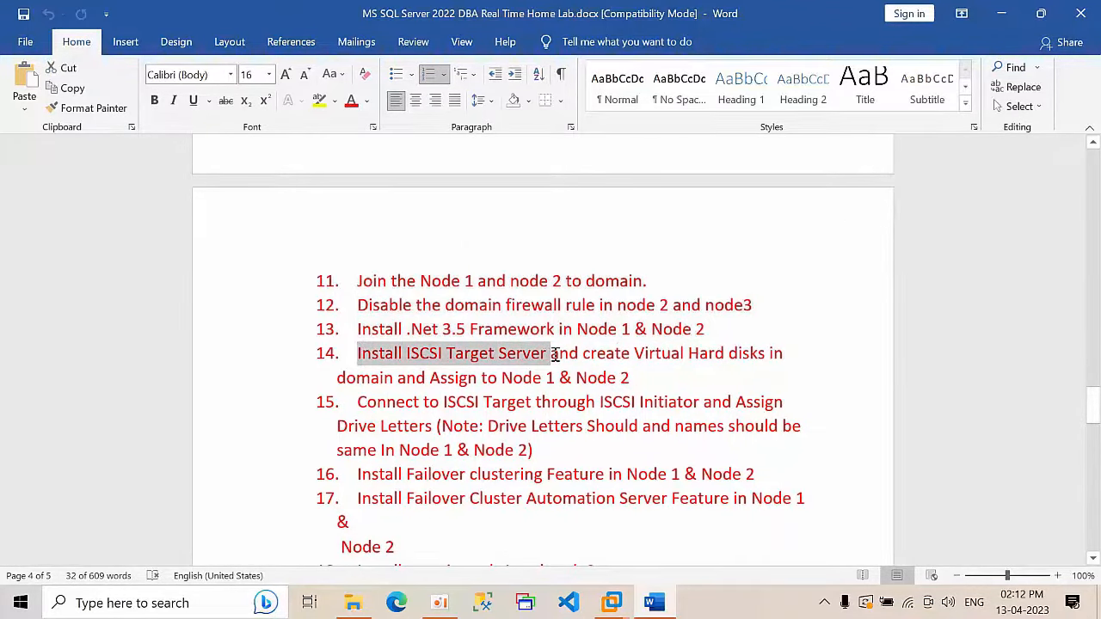
left_click(555, 355)
left_click_drag(583, 353, 639, 377)
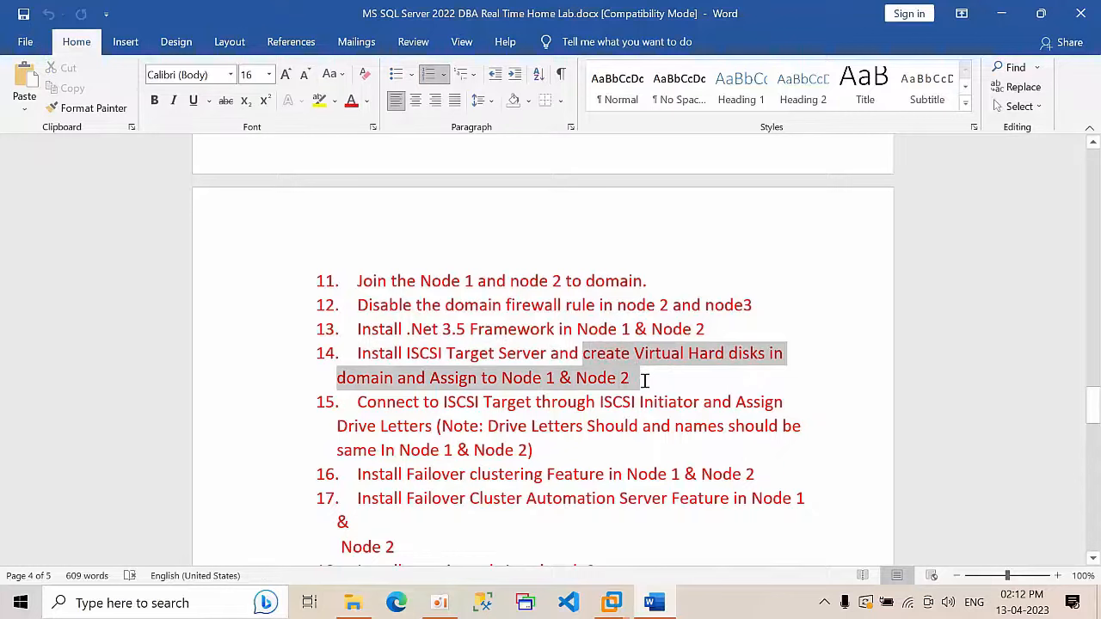
left_click(644, 379)
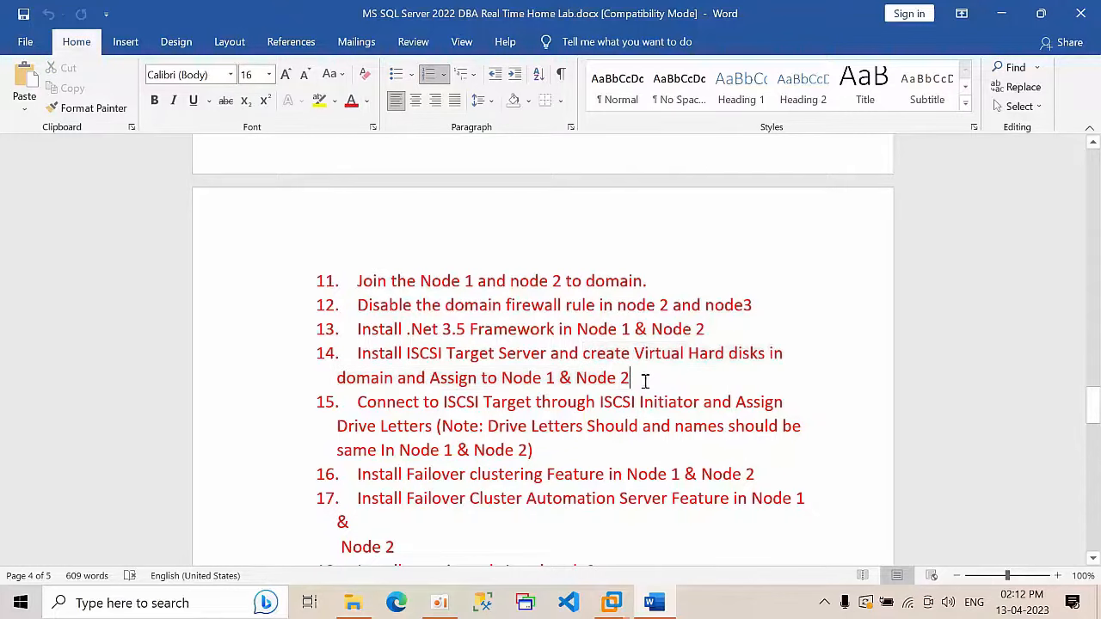
left_click(612, 603)
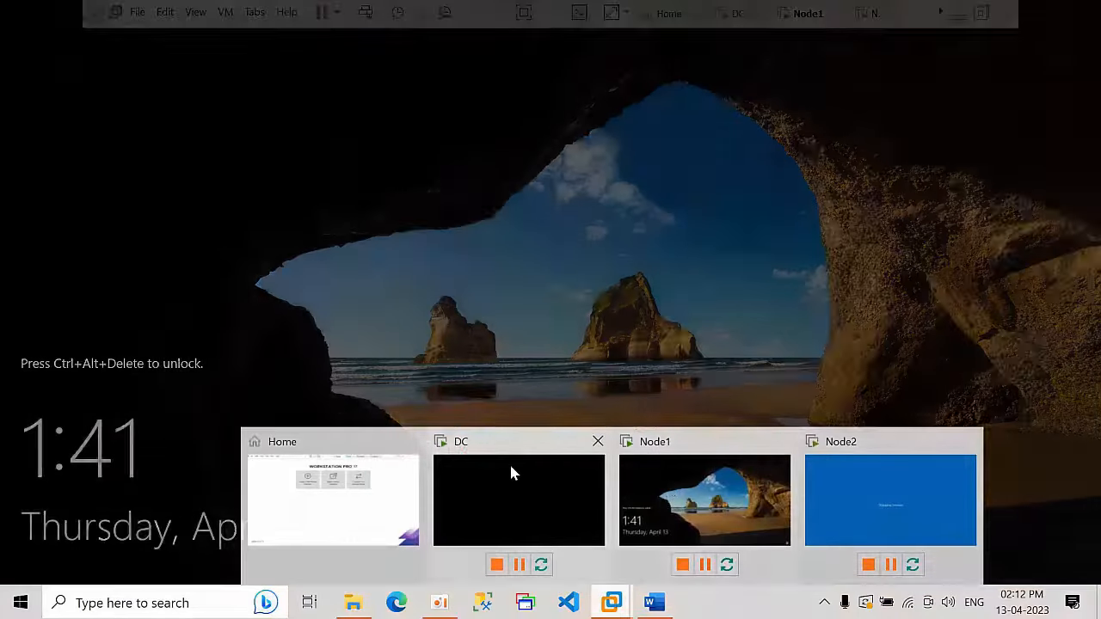
left_click(510, 468)
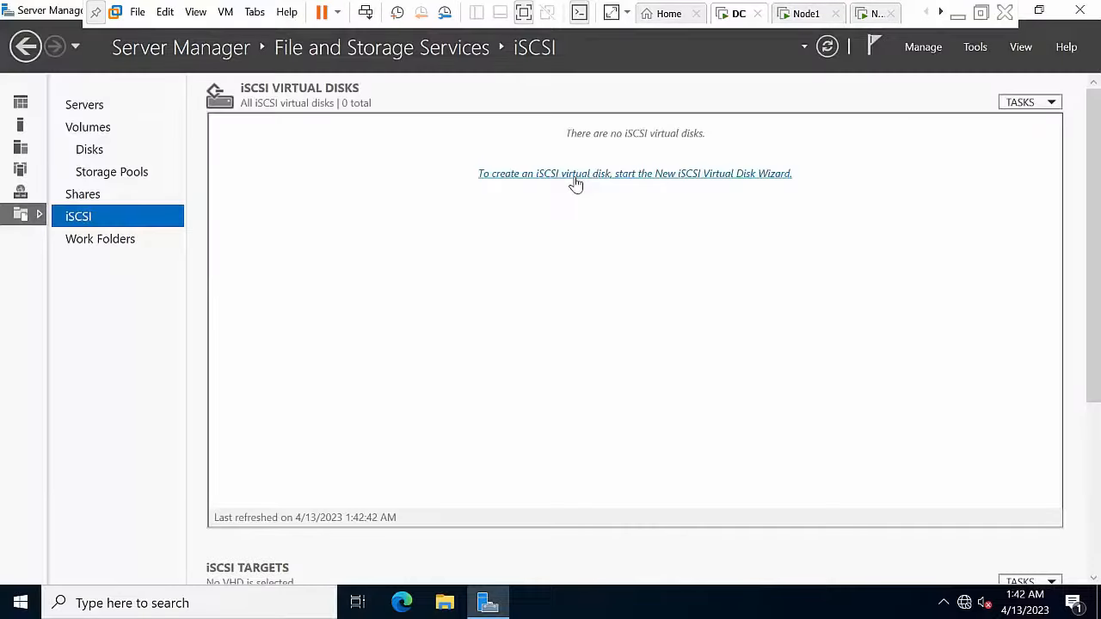
Step: Start a new iSCSI virtual disk on volume C: named Quram
left_click(576, 174)
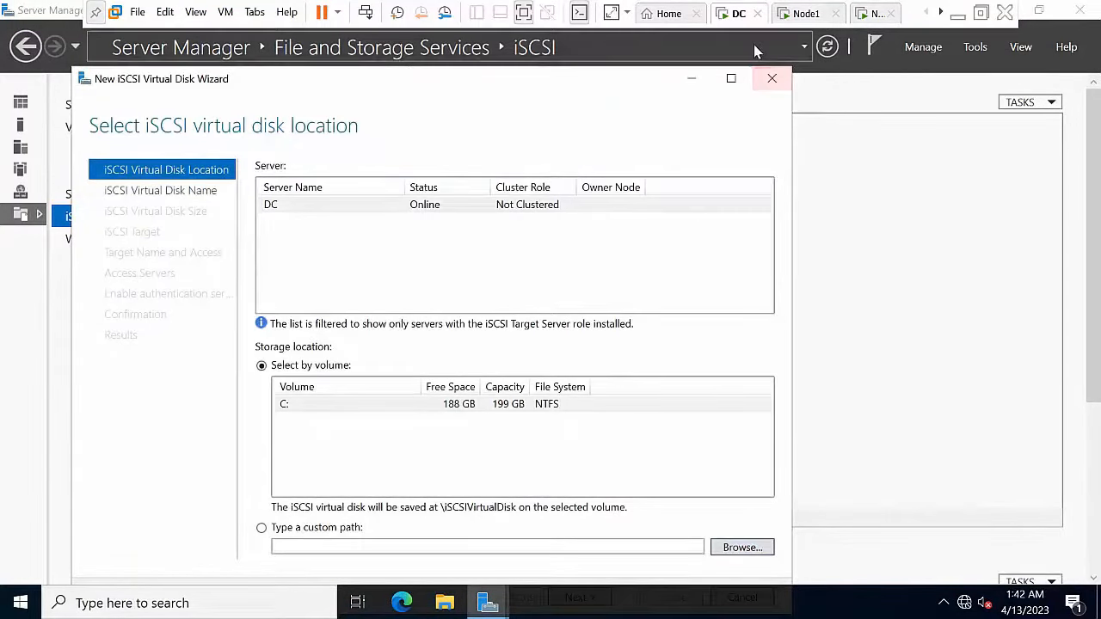
left_click(732, 79)
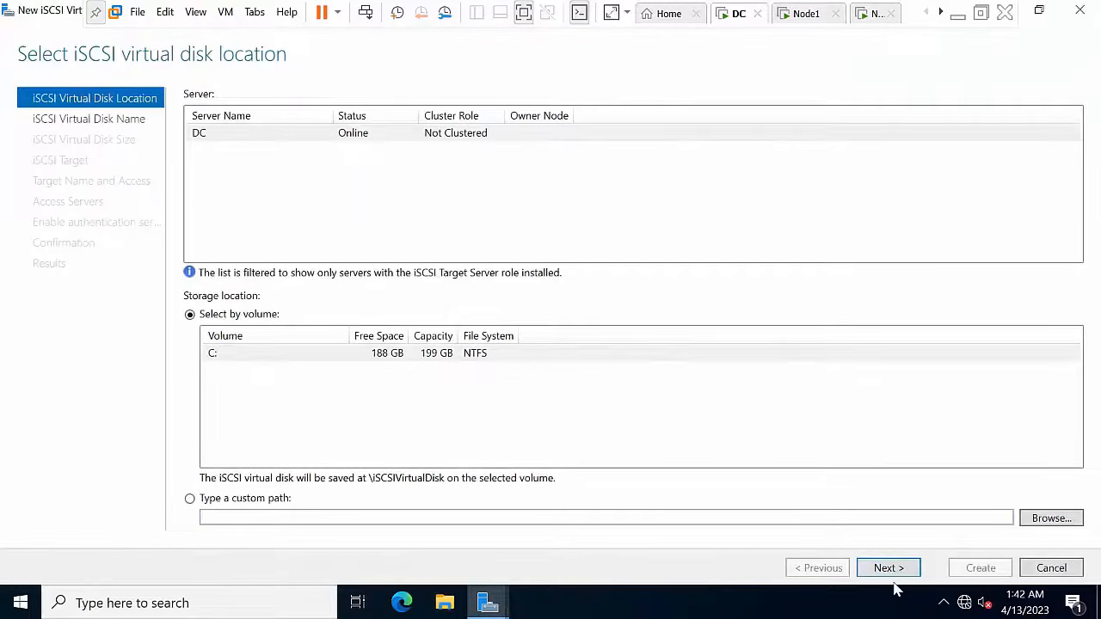
left_click(894, 570)
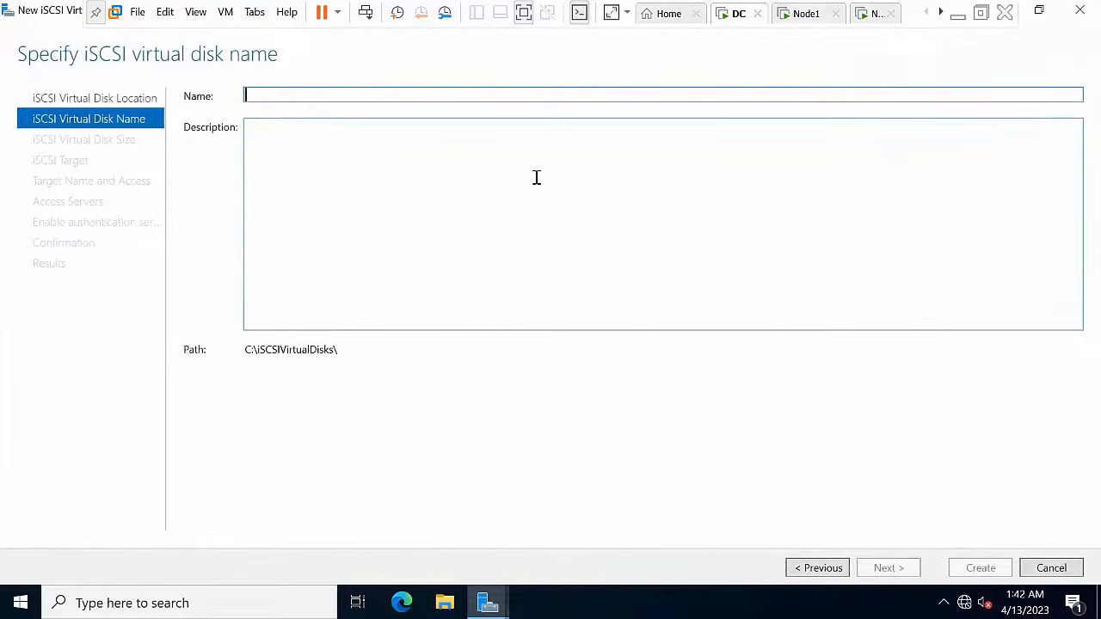
type("QUra")
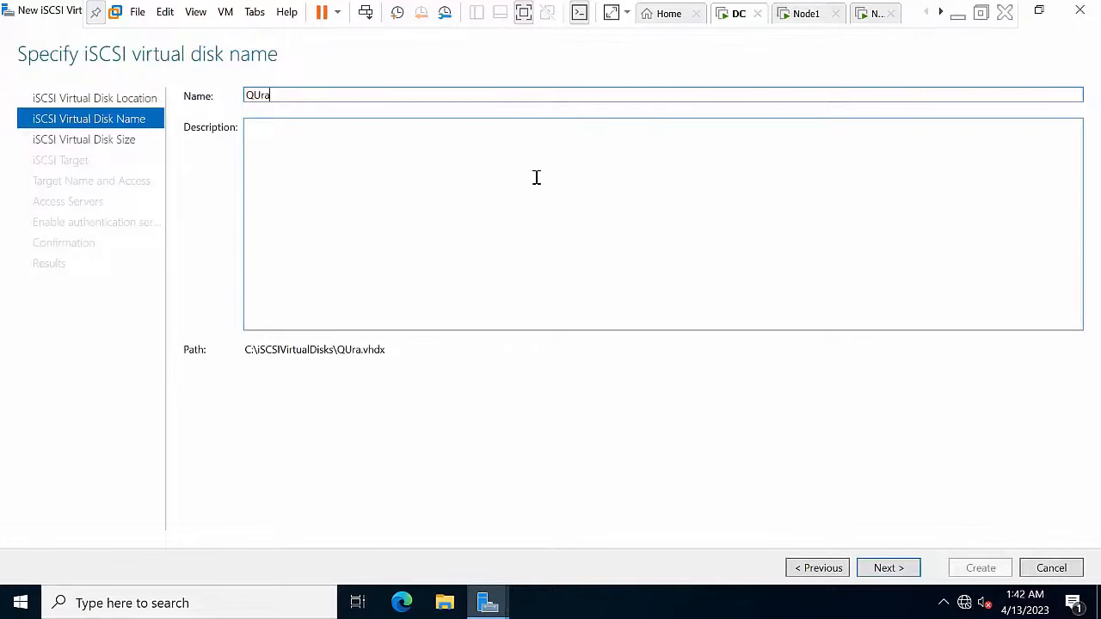
key("BackSpace")
key("BackSpace")
key("BackSpace")
type("uram")
left_click(905, 573)
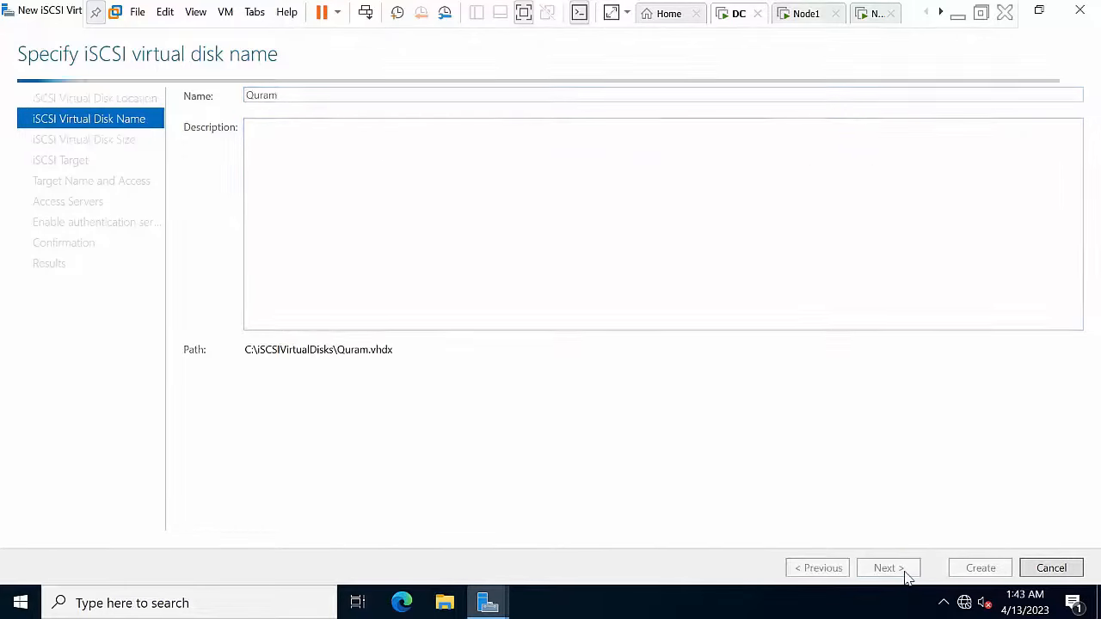
Step: Size the disk at 1 GB and assign a new iSCSI target named NODE1node2
type("1")
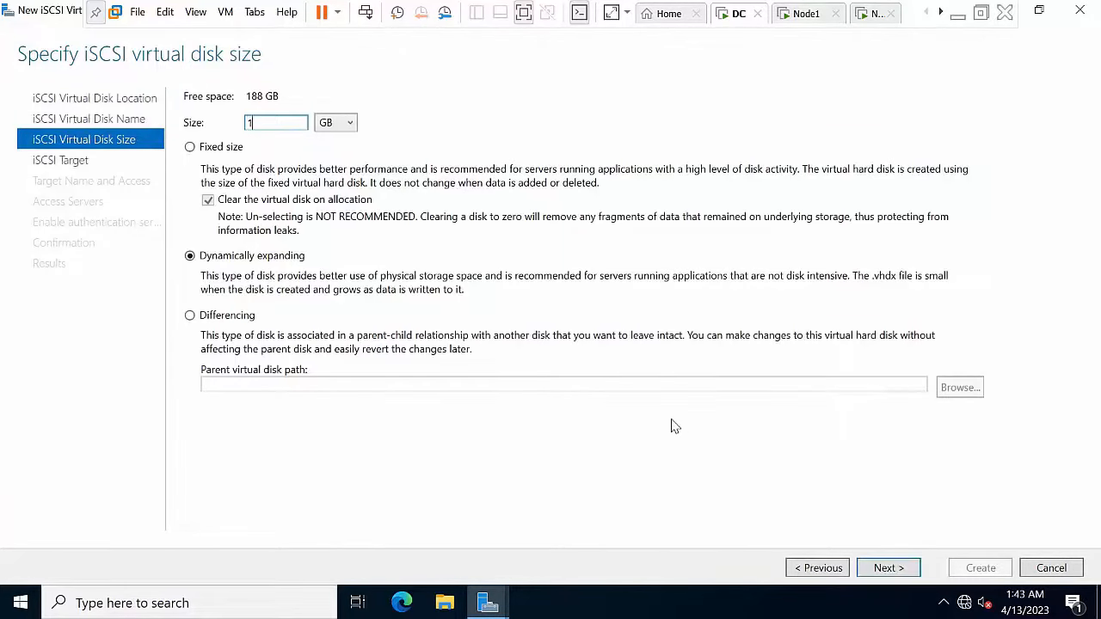
left_click(883, 571)
left_click(881, 571)
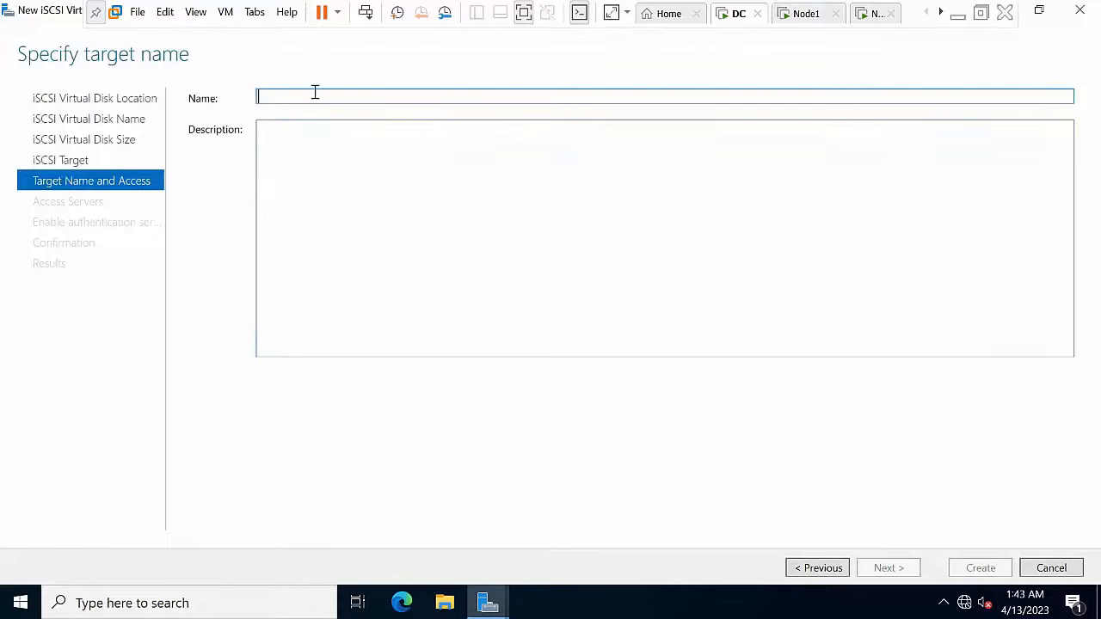
type("NO")
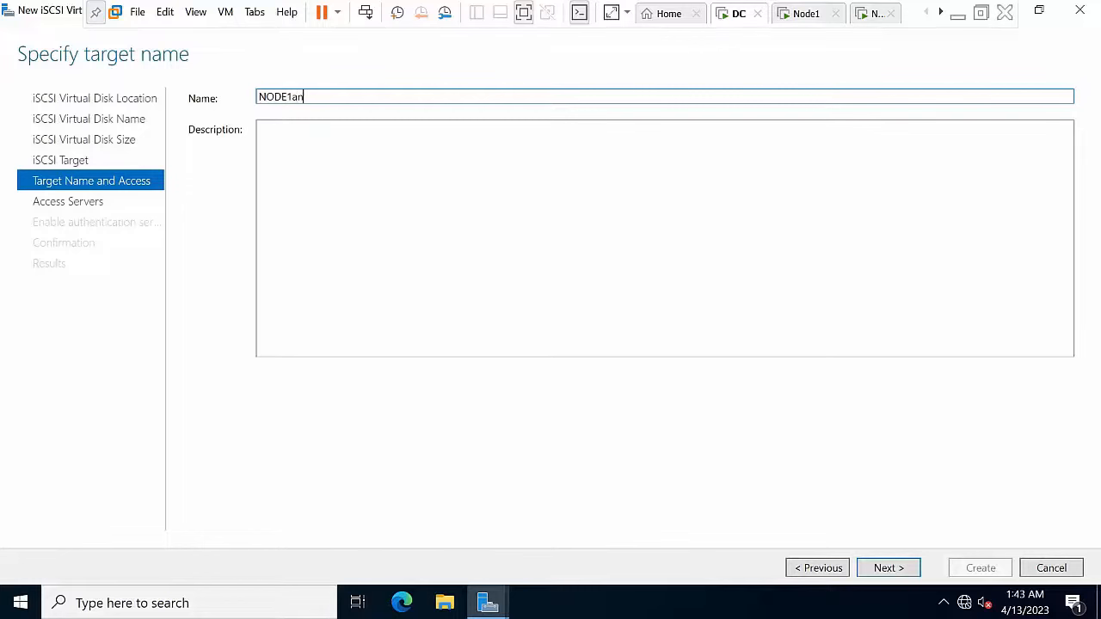
type("DE1node2")
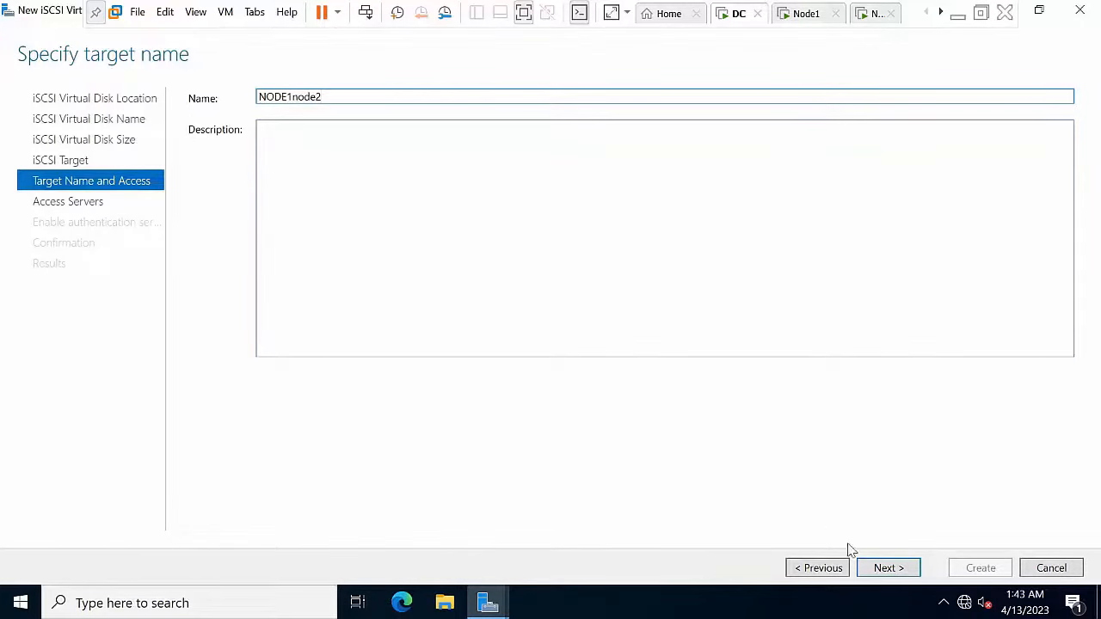
left_click(886, 571)
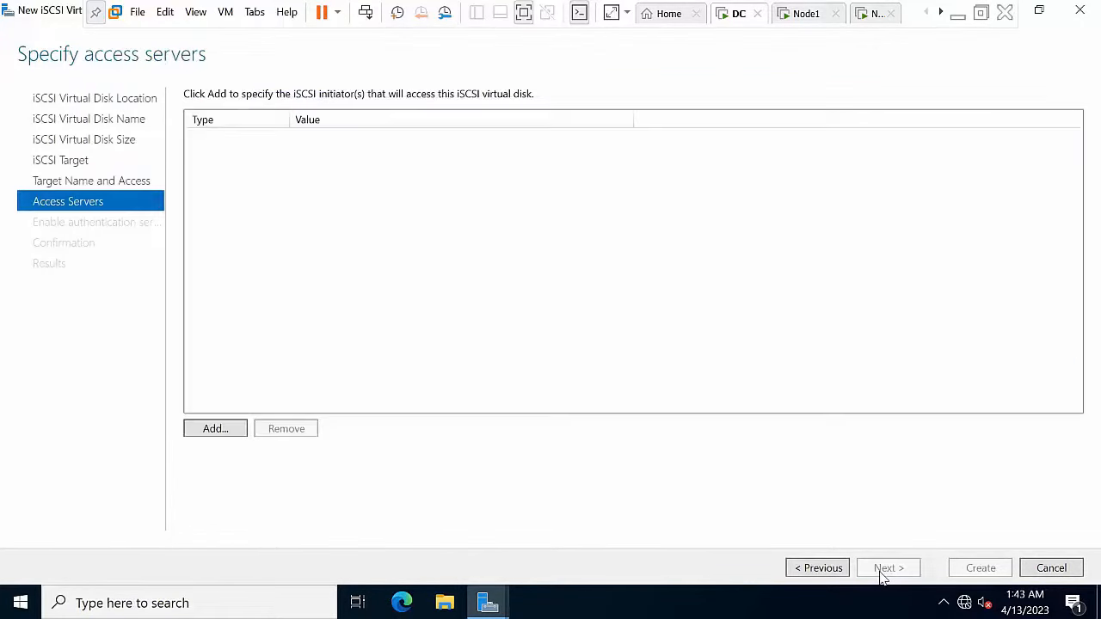
Step: Allow initiators at IP addresses 10.0.0.1 and 10.0.0.2 to access the disk
left_click(215, 430)
left_click(196, 472)
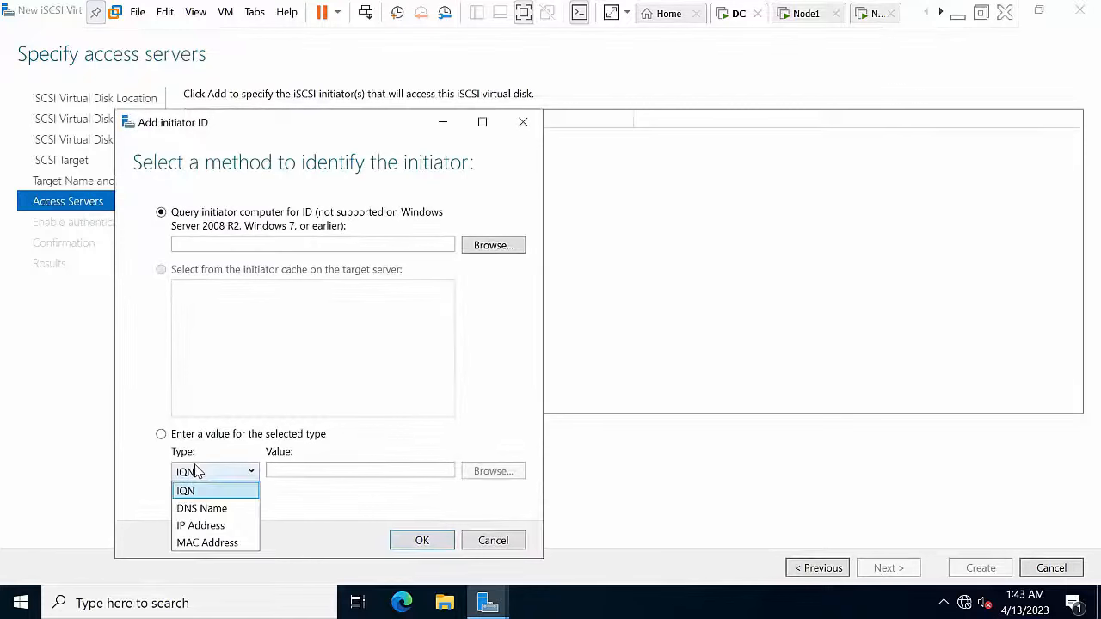
left_click(197, 524)
left_click(317, 474)
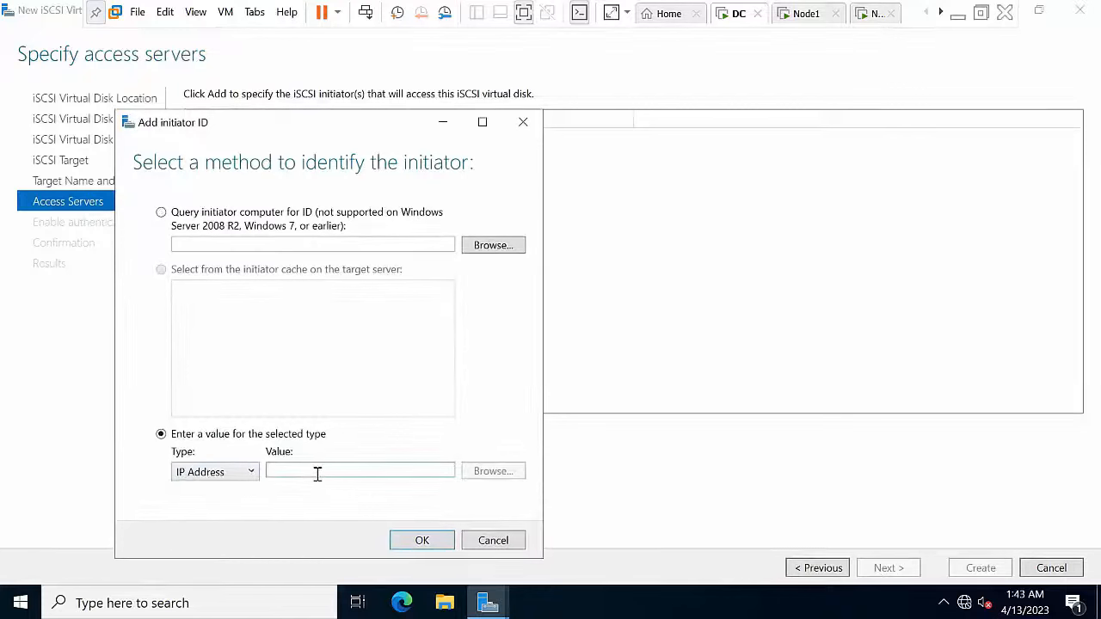
type("10.0.0.")
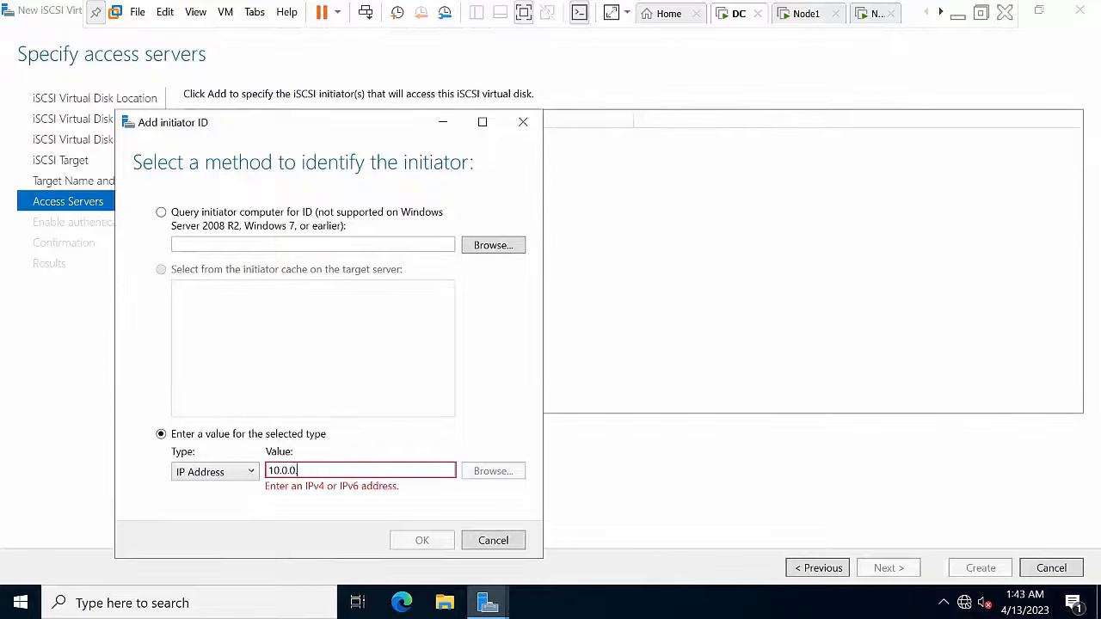
type("1")
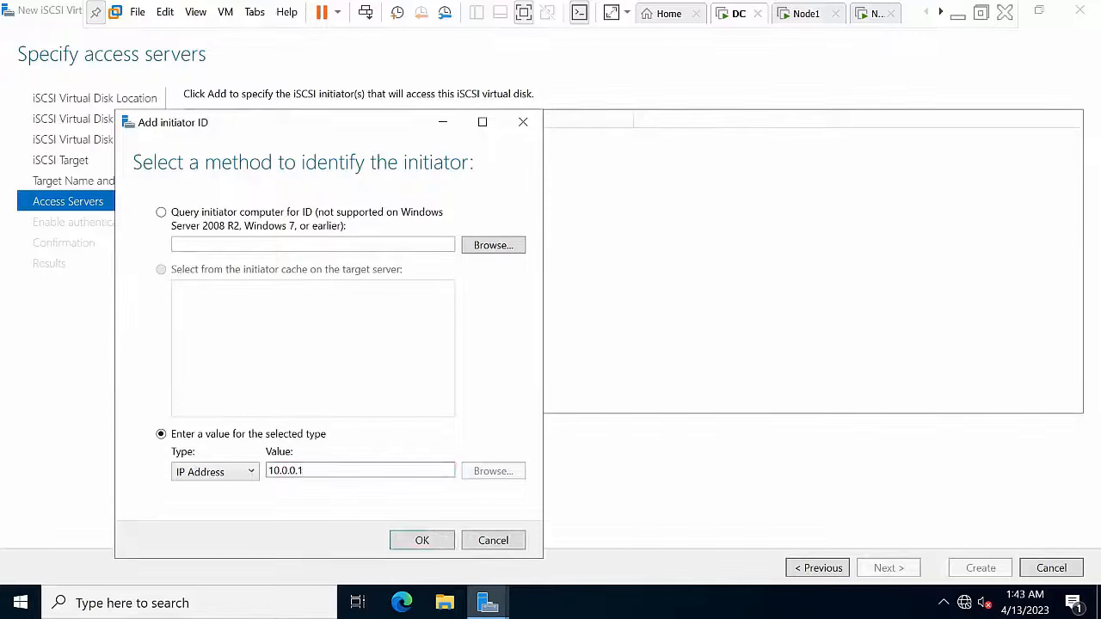
left_click(418, 541)
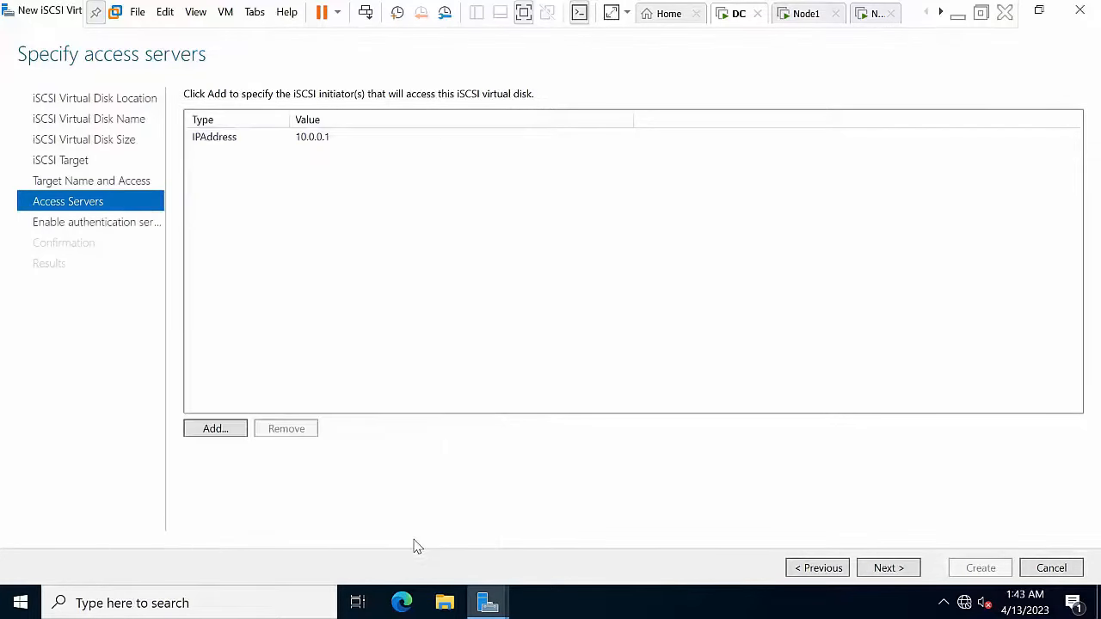
left_click(215, 428)
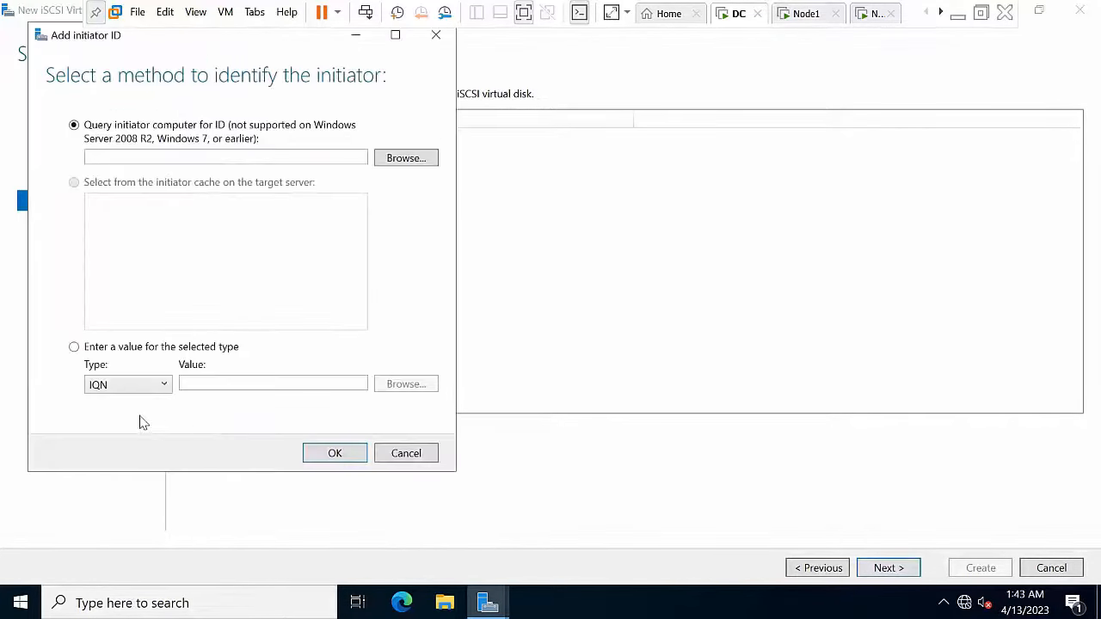
left_click(130, 387)
left_click(120, 438)
left_click(227, 384)
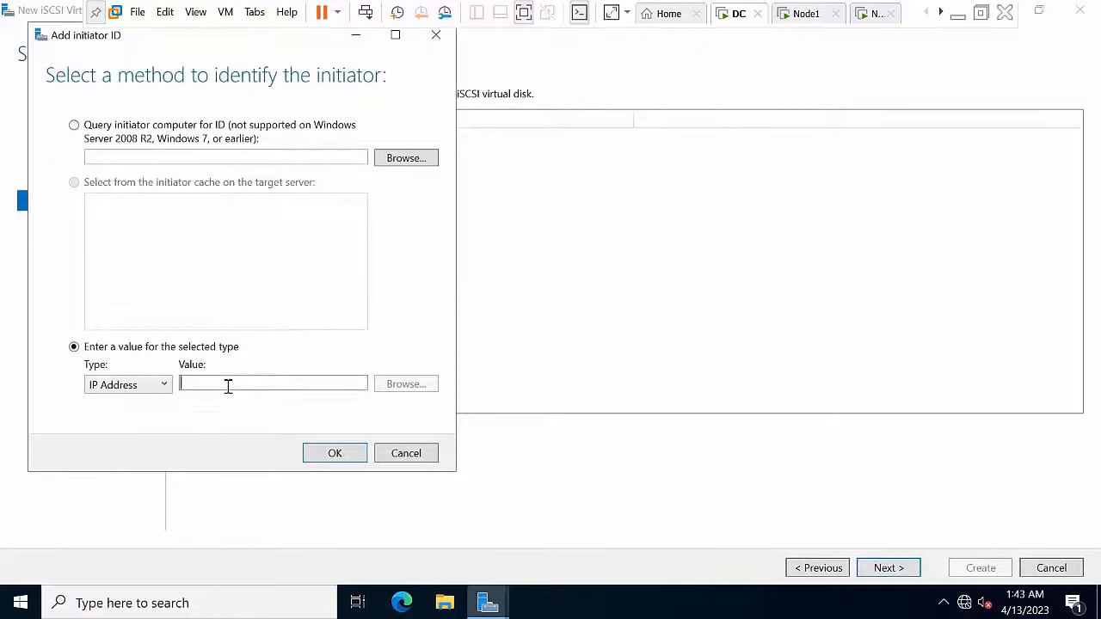
type("10")
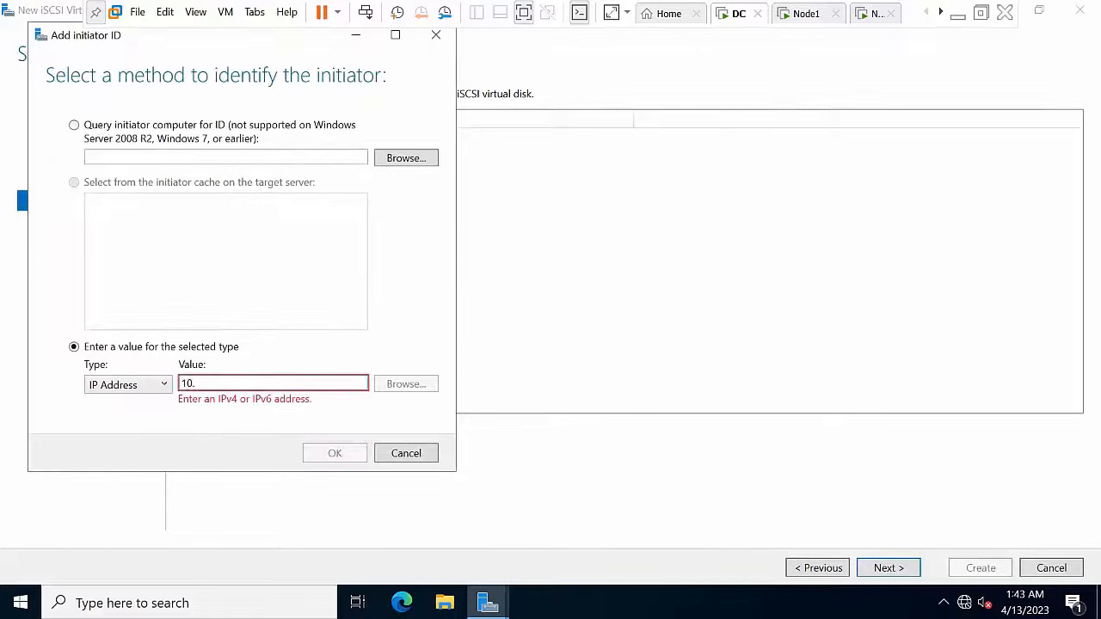
type(".0.0.2")
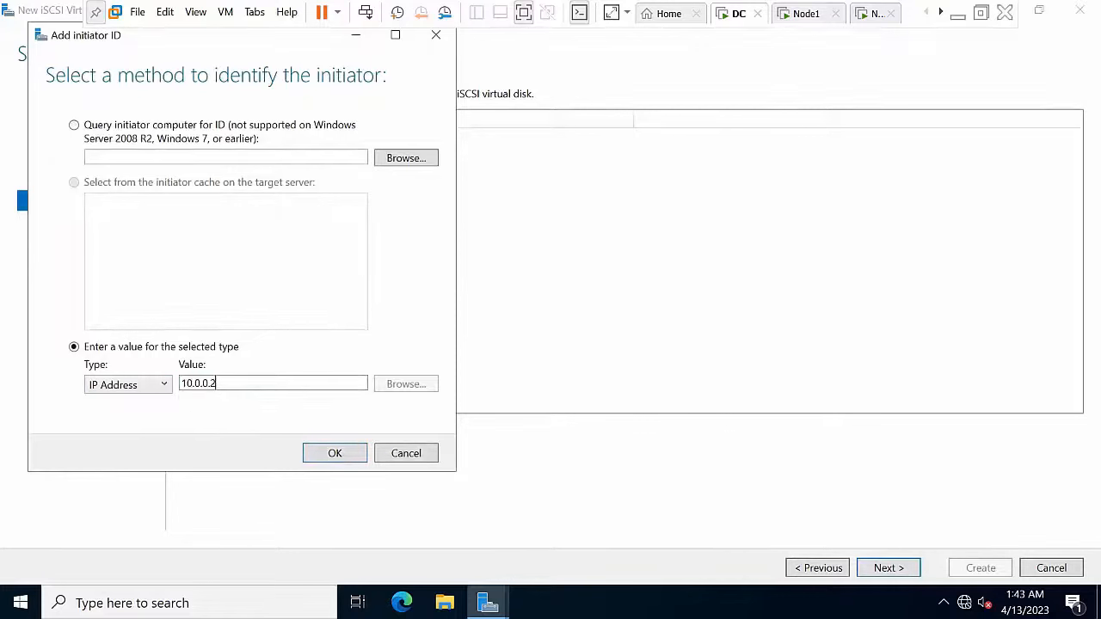
left_click(316, 453)
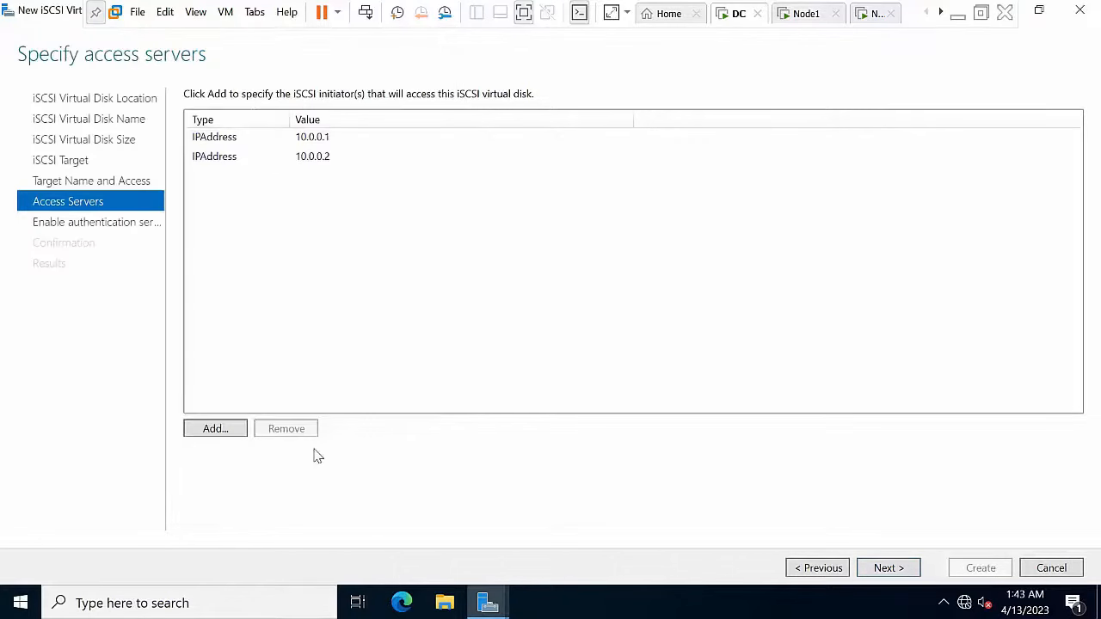
Step: Skip authentication, create the Quram disk, and close the wizard
left_click(895, 575)
left_click(895, 574)
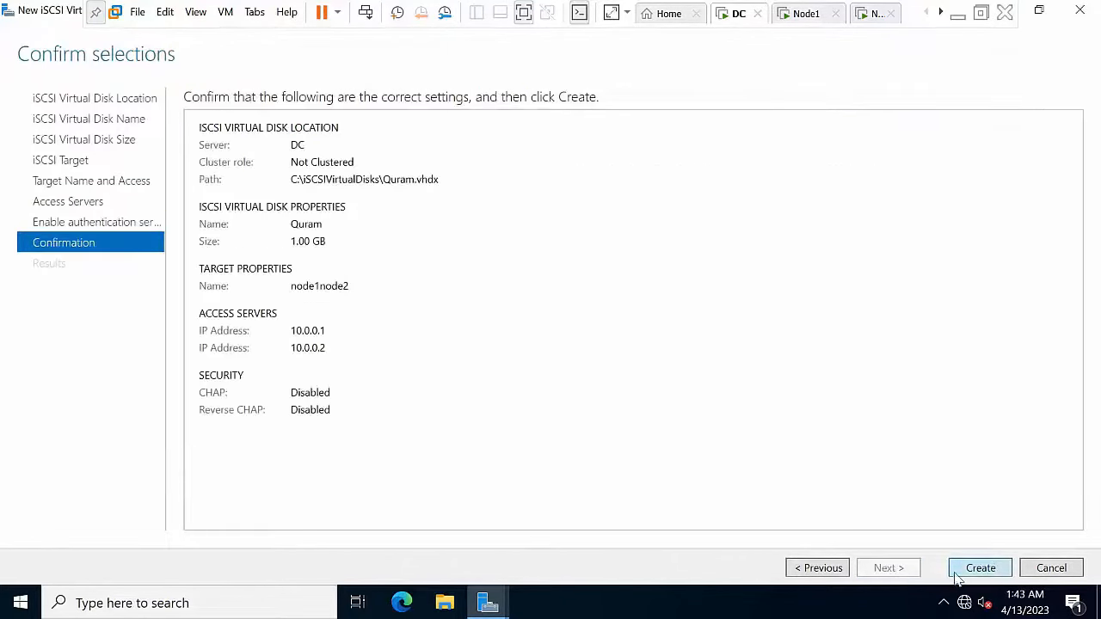
left_click(981, 572)
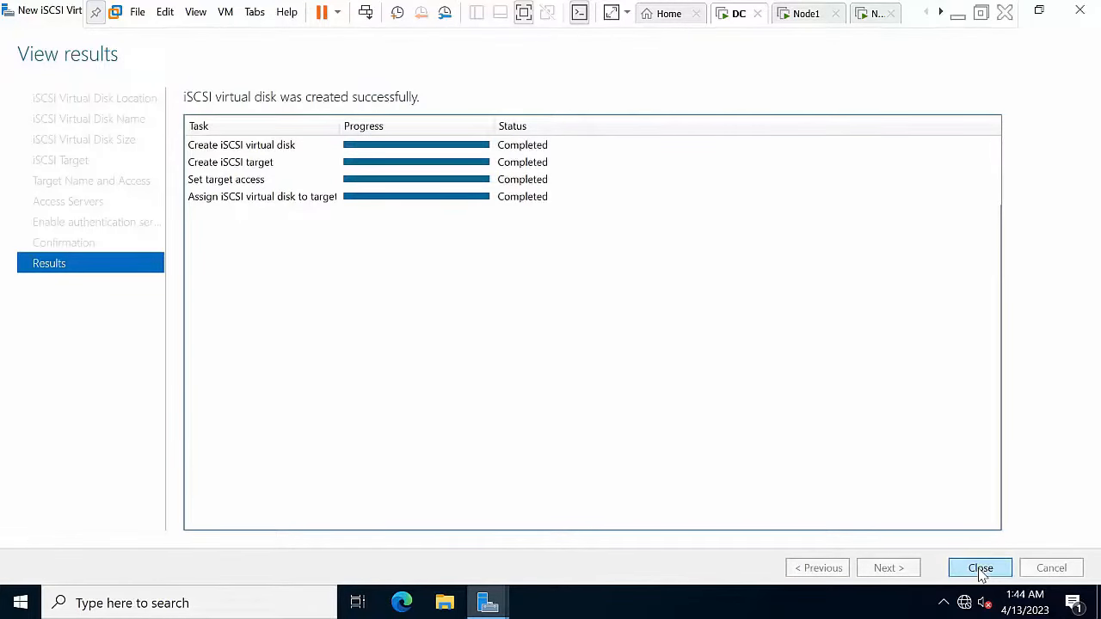
left_click(981, 570)
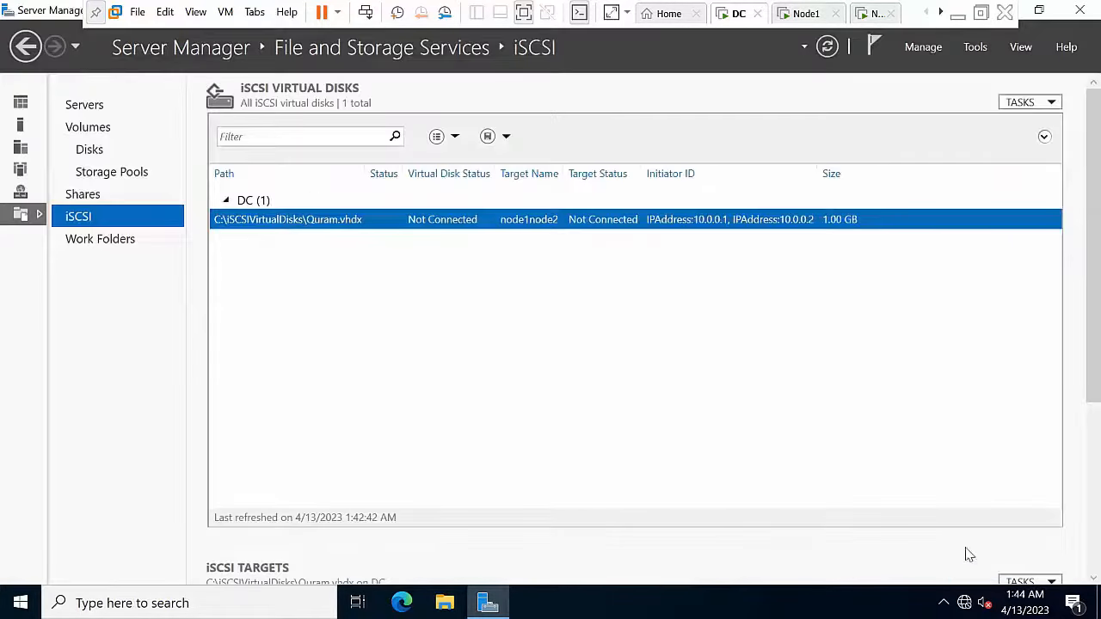
Step: Start a new iSCSI virtual disk on C: named First
right_click(505, 293)
left_click(536, 303)
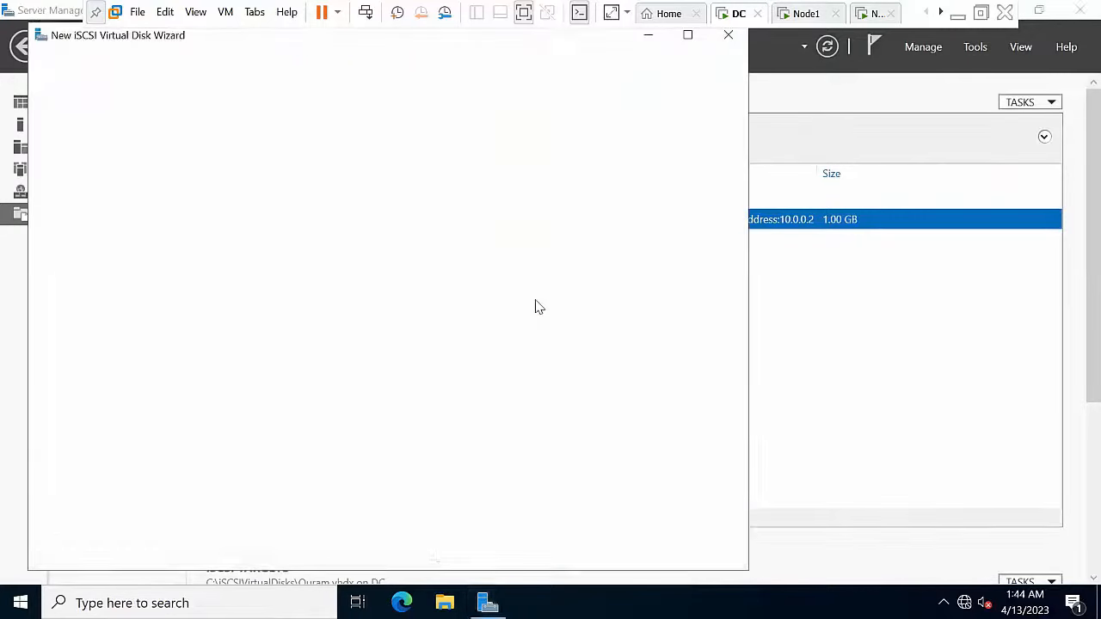
left_click(554, 557)
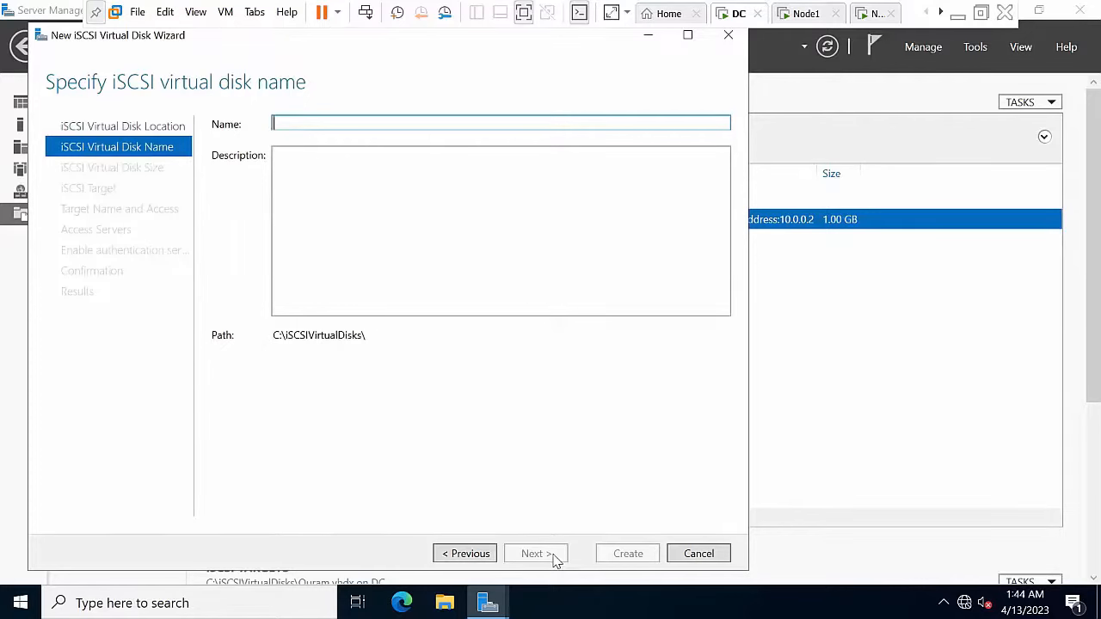
type("First")
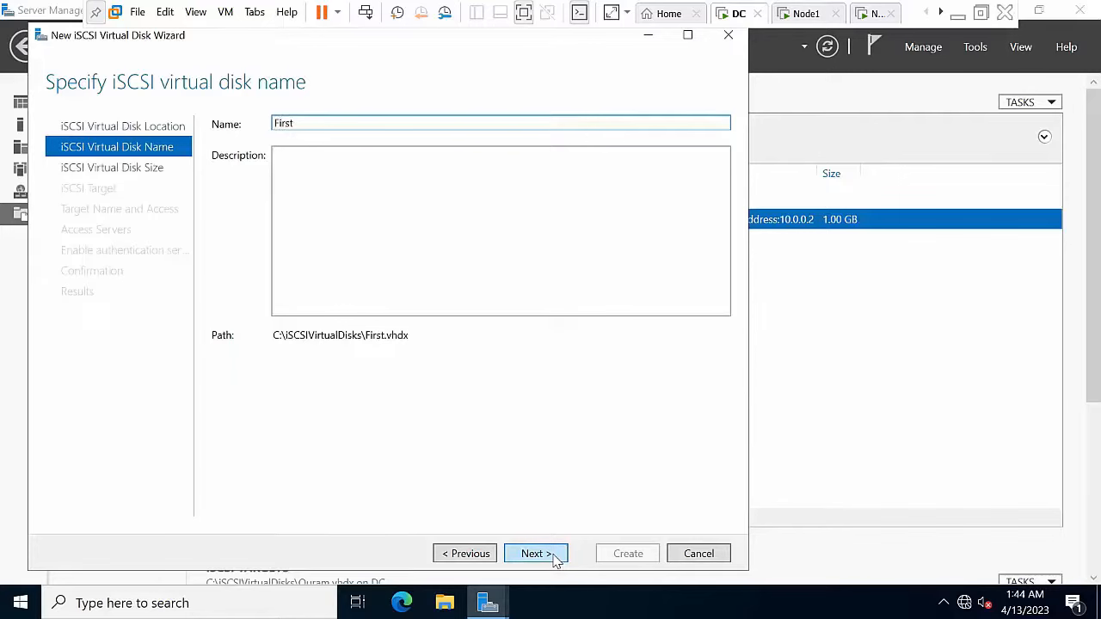
left_click(549, 559)
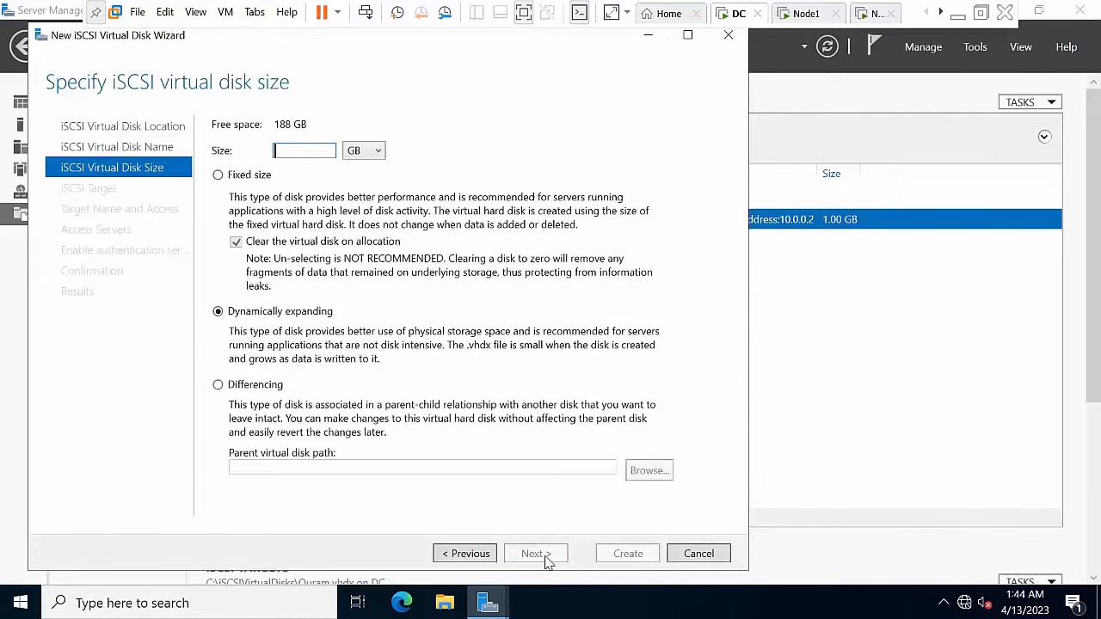
Step: Create First at 25 GB on the existing node1node2 target, then begin another new disk
type("25")
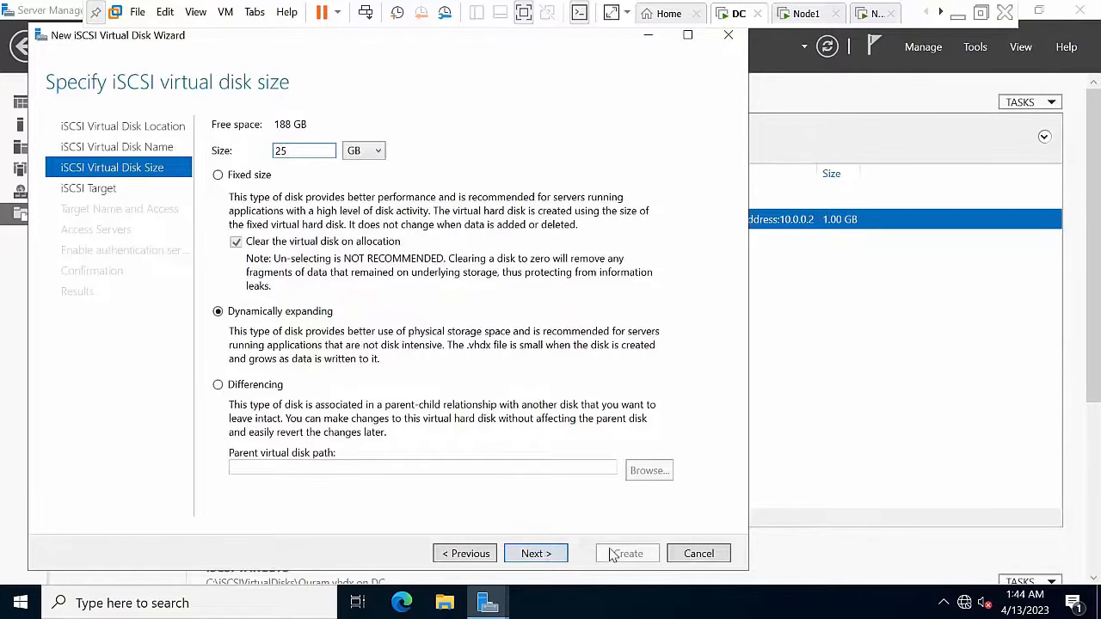
left_click(542, 557)
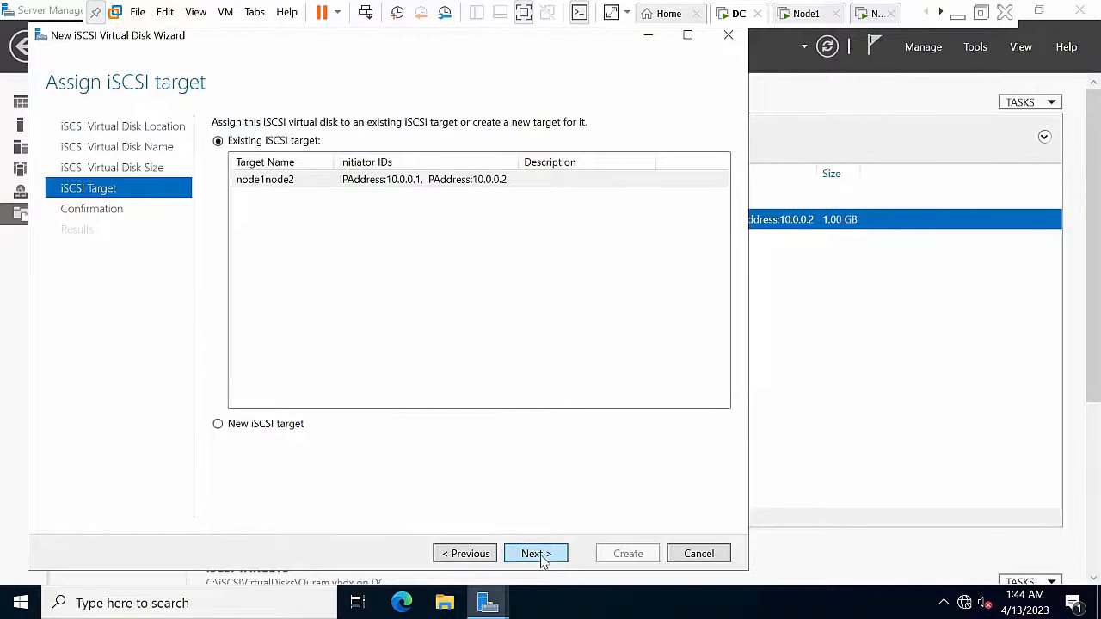
left_click(542, 558)
left_click(616, 560)
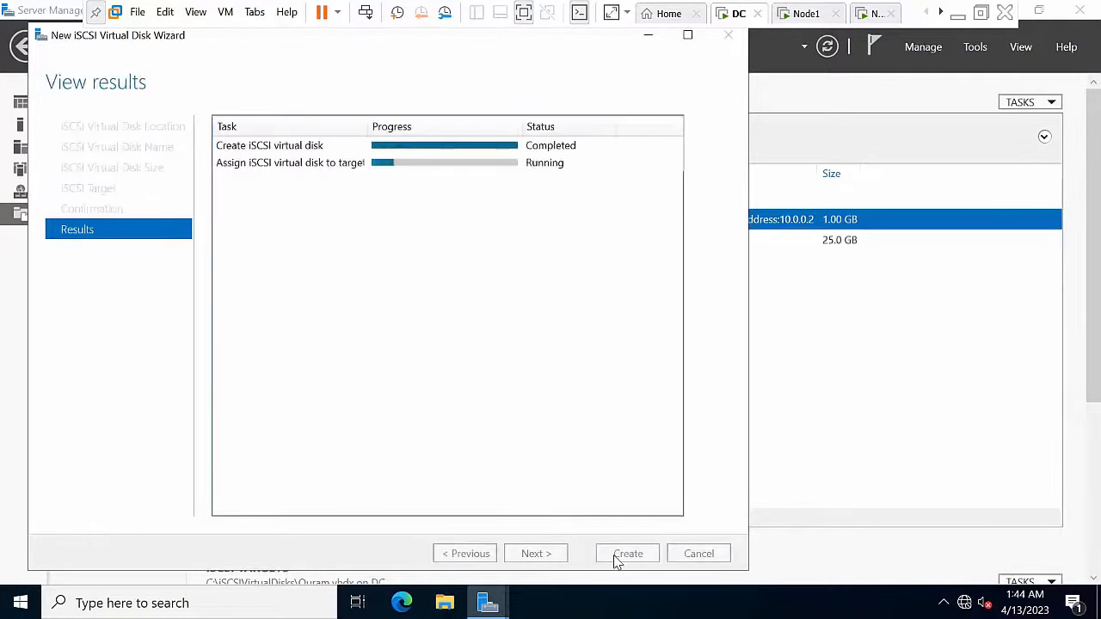
left_click(617, 559)
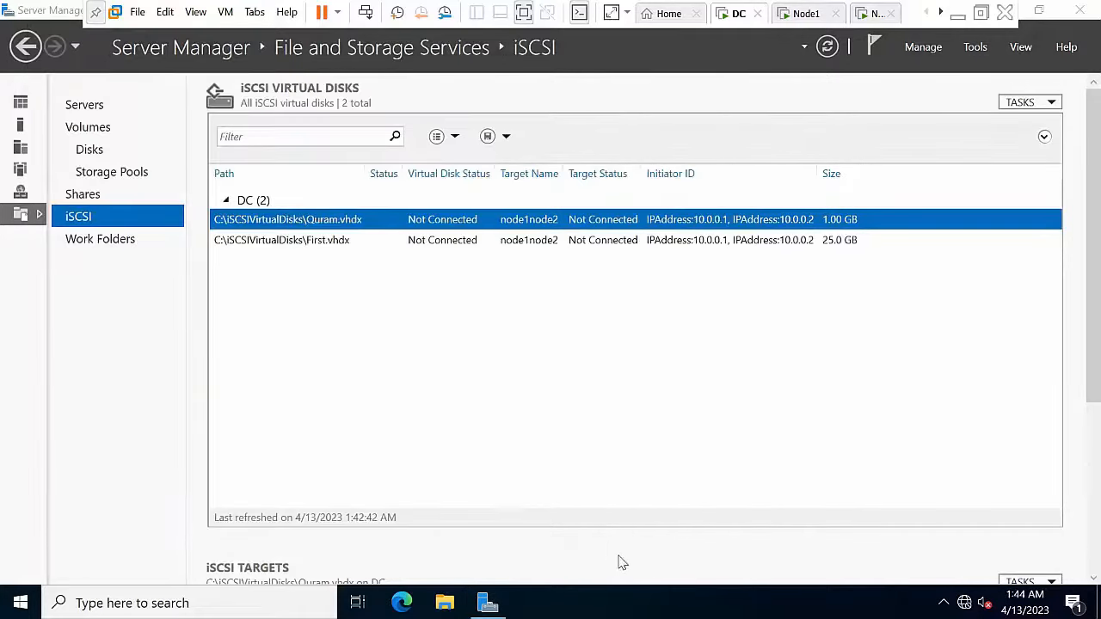
right_click(523, 335)
left_click(532, 340)
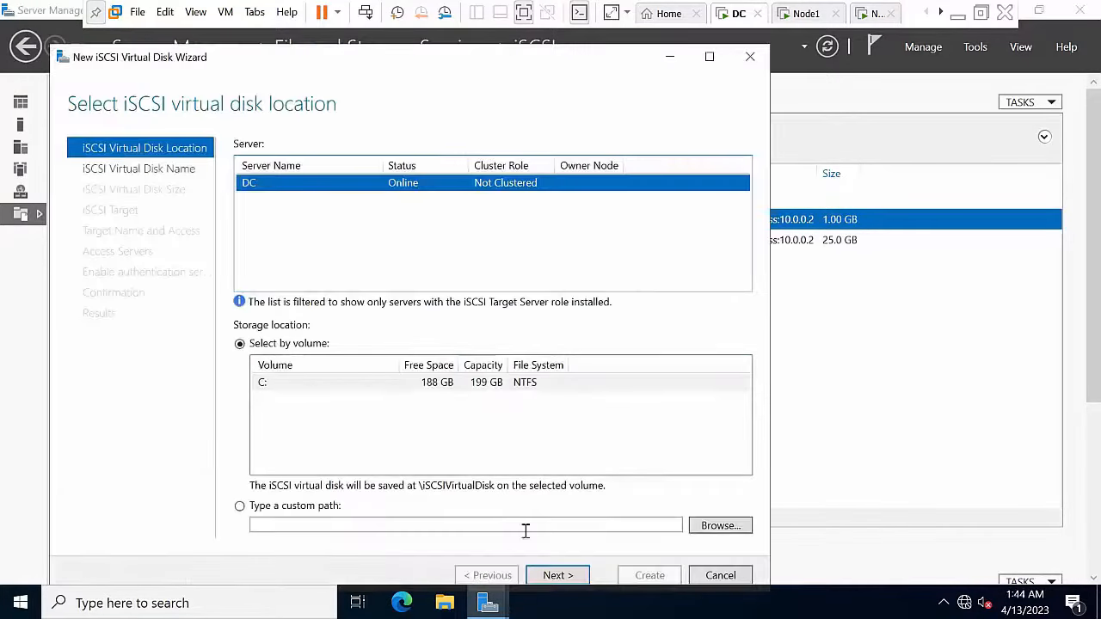
Step: Create a 30 GB iSCSI disk named Second on node1node2, then shrink Server Manager
left_click(556, 576)
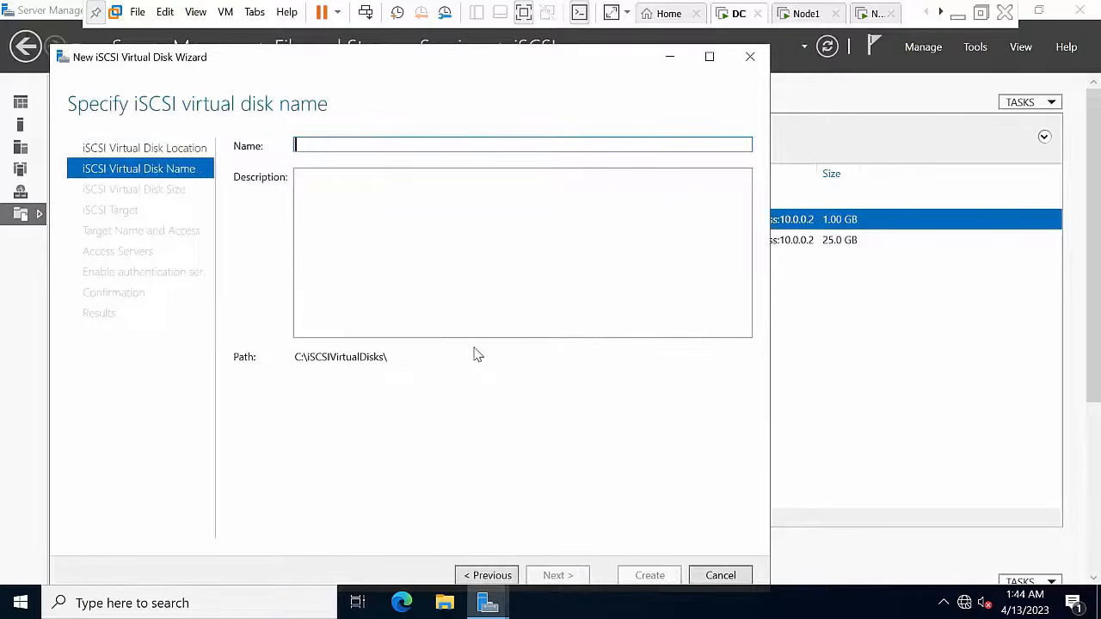
type("Second")
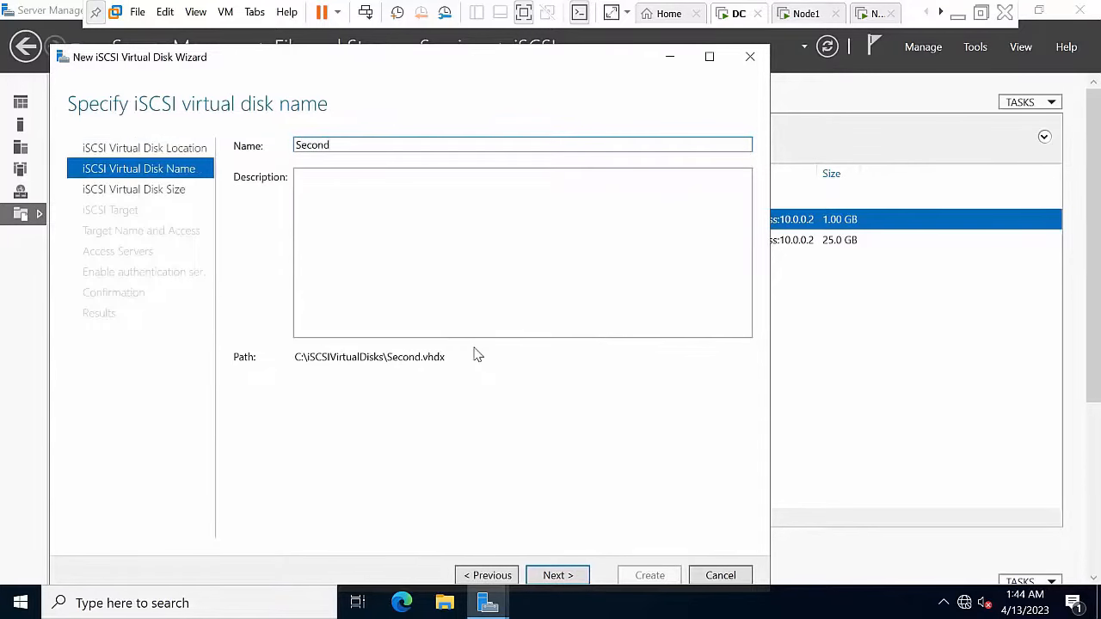
left_click(572, 575)
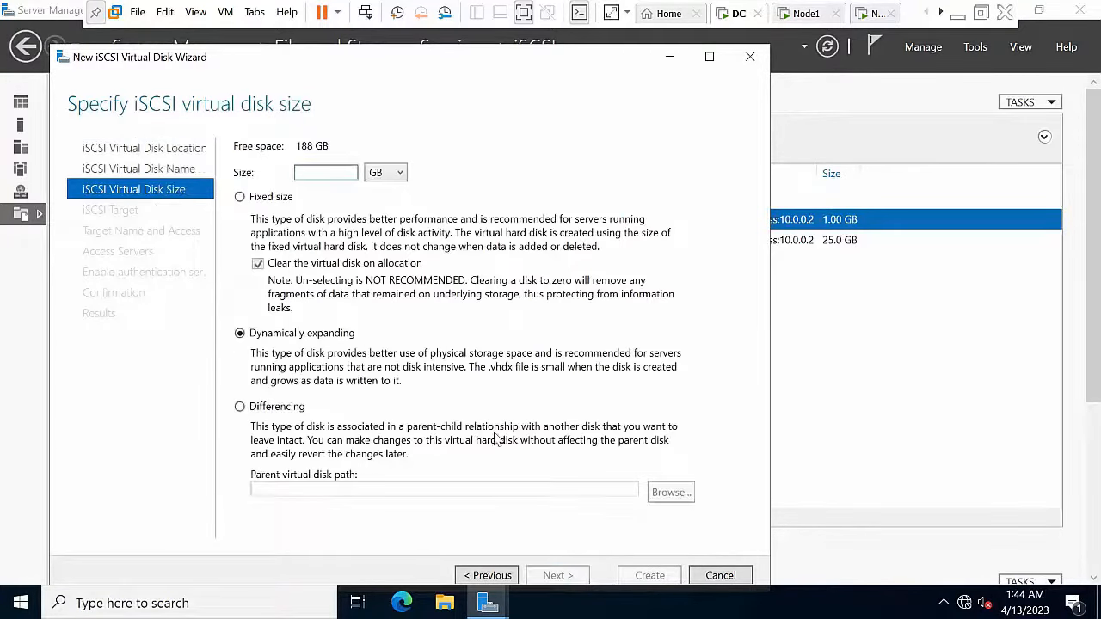
type("30")
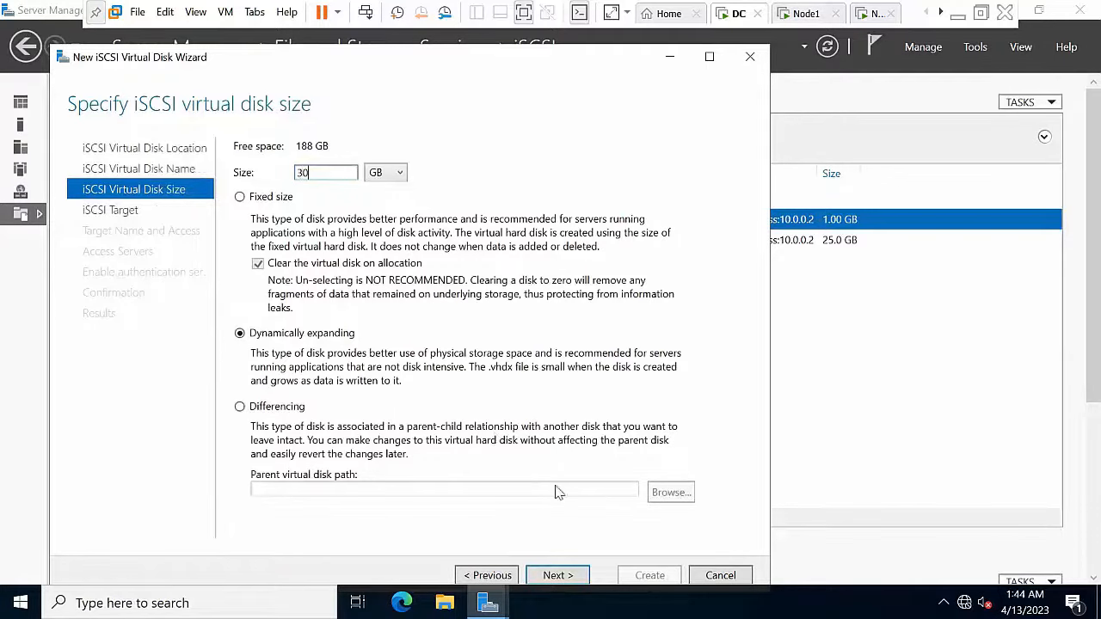
left_click(579, 582)
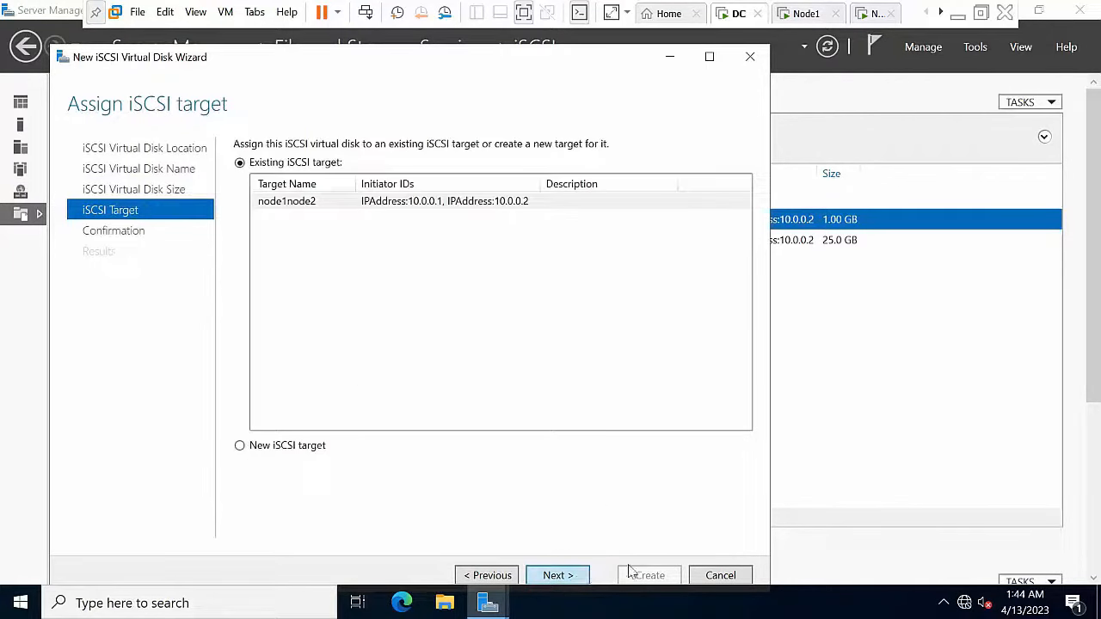
left_click(583, 581)
left_click(643, 575)
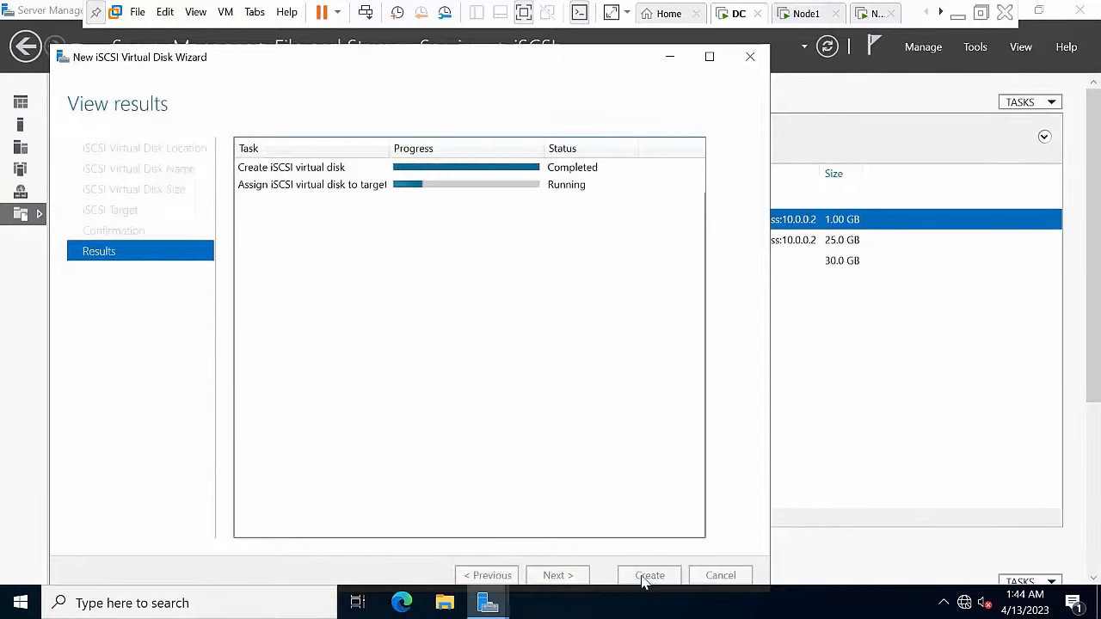
left_click(645, 578)
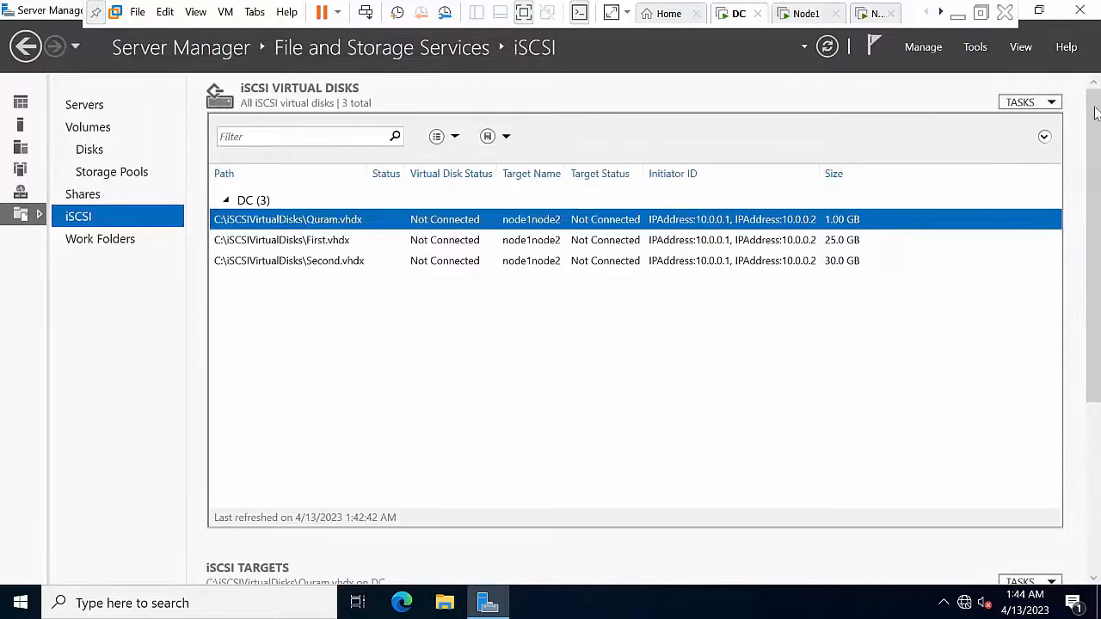
left_click(1040, 9)
Step: Minimize the DC's Server Manager, refresh its desktop, and switch to Node1's Server Manager dashboard
left_click(1050, 56)
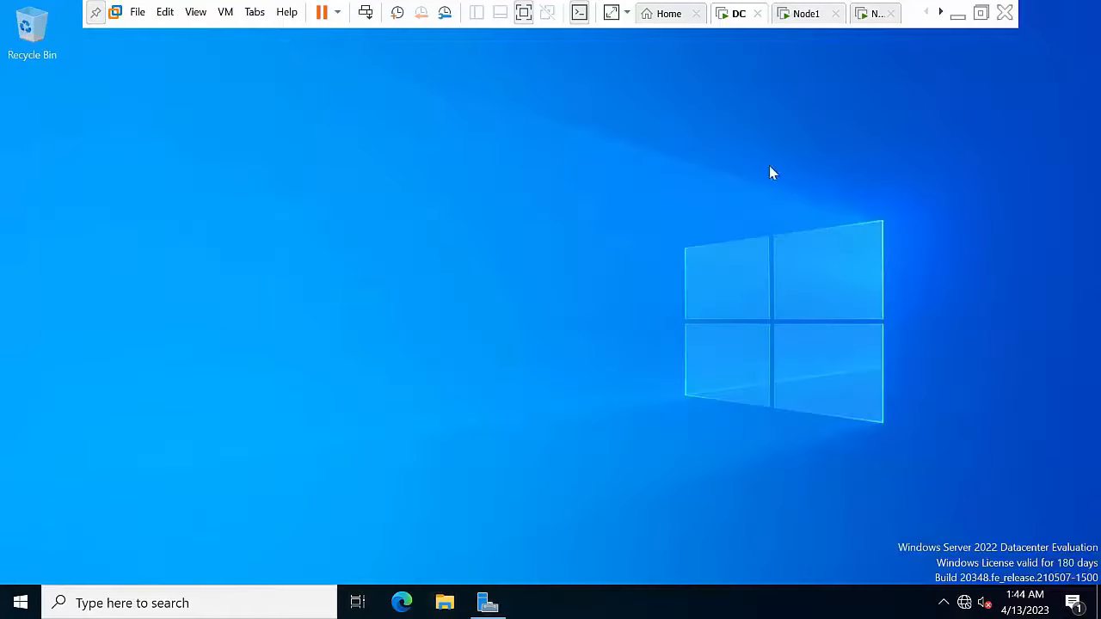
right_click(510, 258)
left_click(543, 300)
left_click(800, 15)
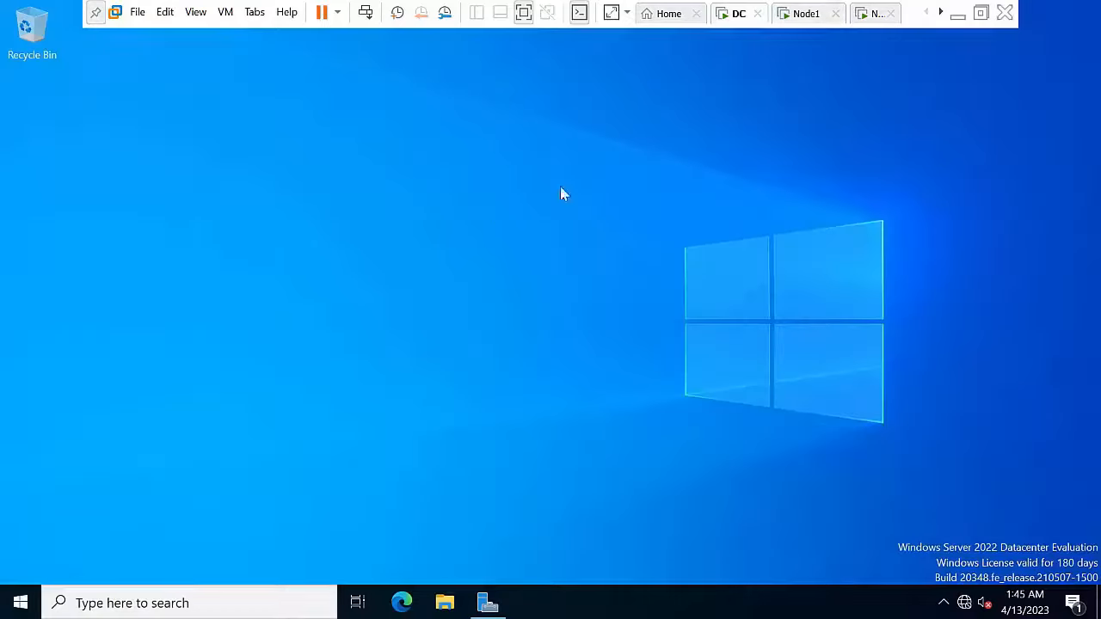
left_click(800, 14)
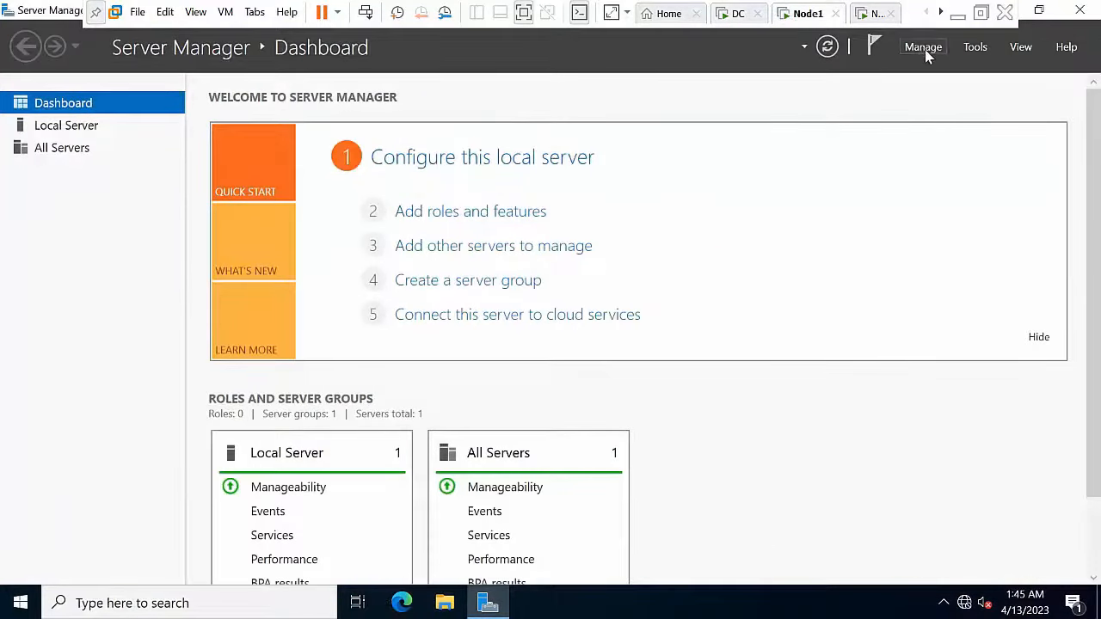
left_click(923, 47)
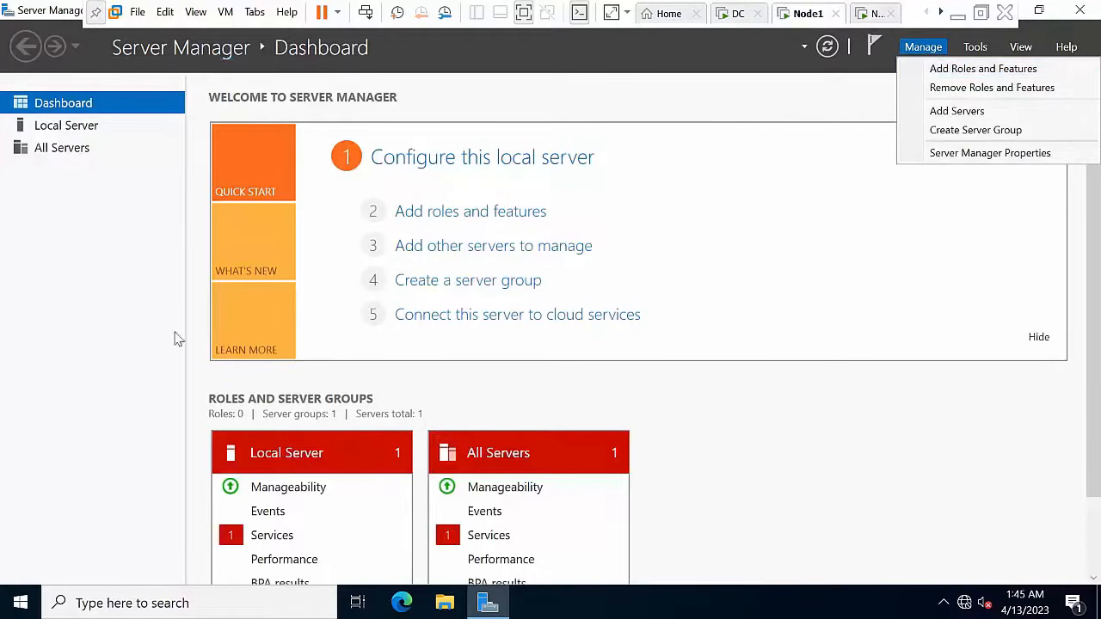
left_click(132, 379)
Step: Open services.msc, locate the Microsoft iSCSI Initiator Service, and return to Server Manager's Tools
key("super+r")
type("s")
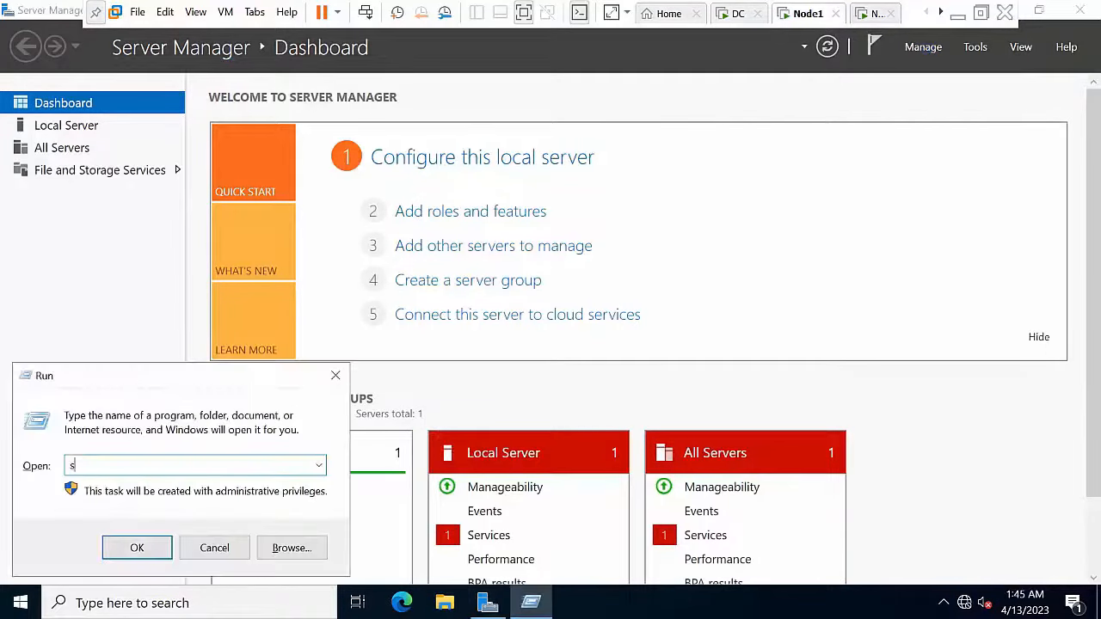
type("ervices.msc")
key("Return")
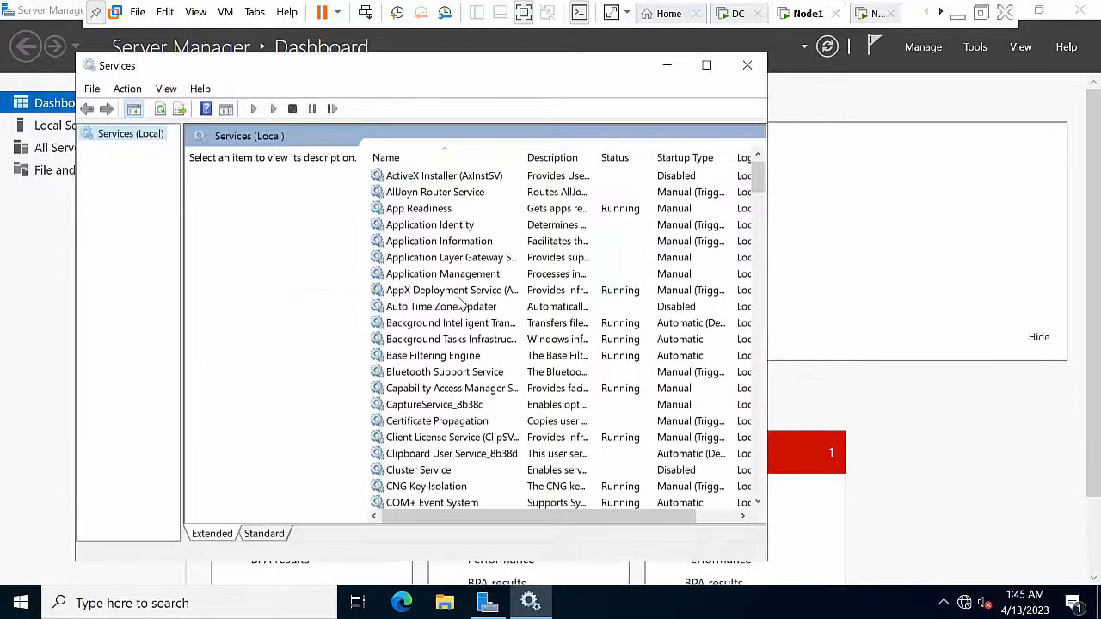
left_click(456, 296)
type("mi")
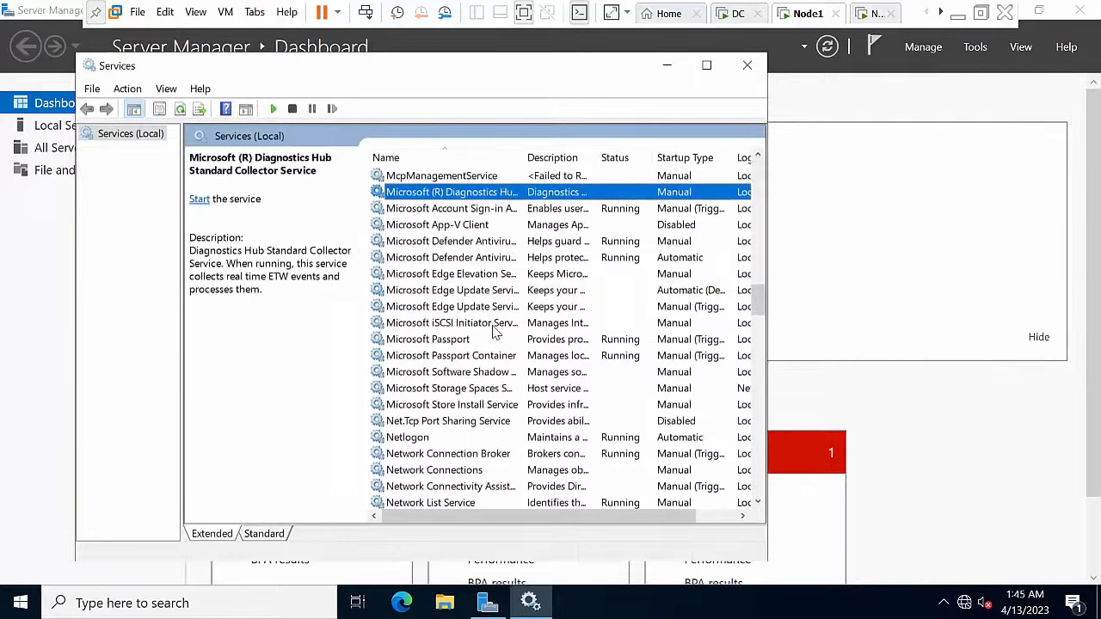
left_click(475, 324)
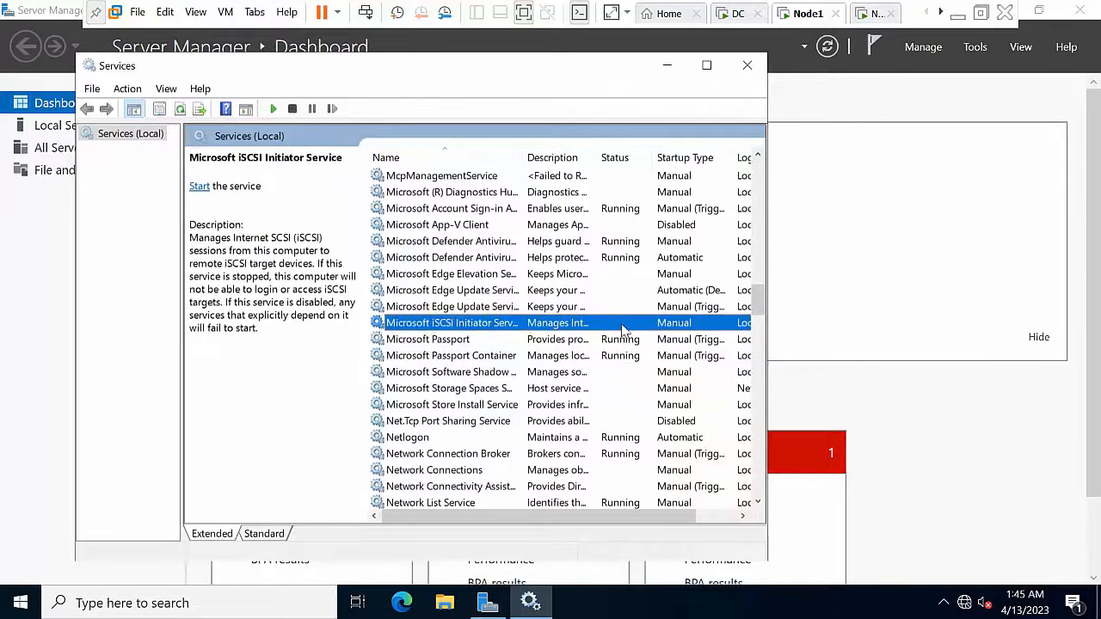
left_click(670, 66)
left_click(972, 49)
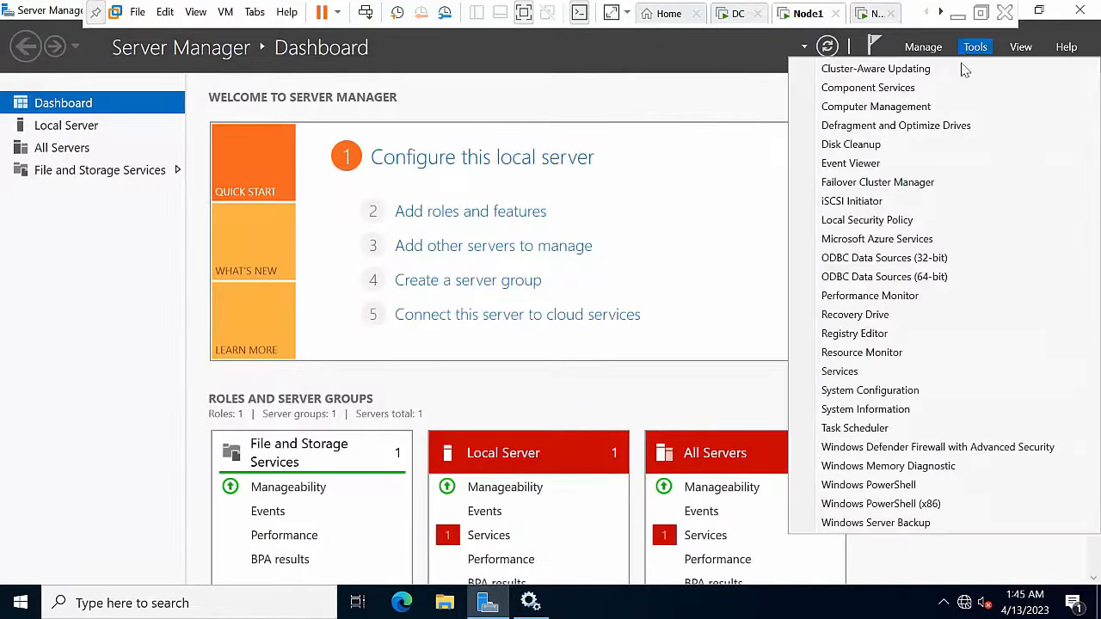
Step: Launch iSCSI Initiator, agree to start its service, and refresh it in Services to confirm running
left_click(877, 202)
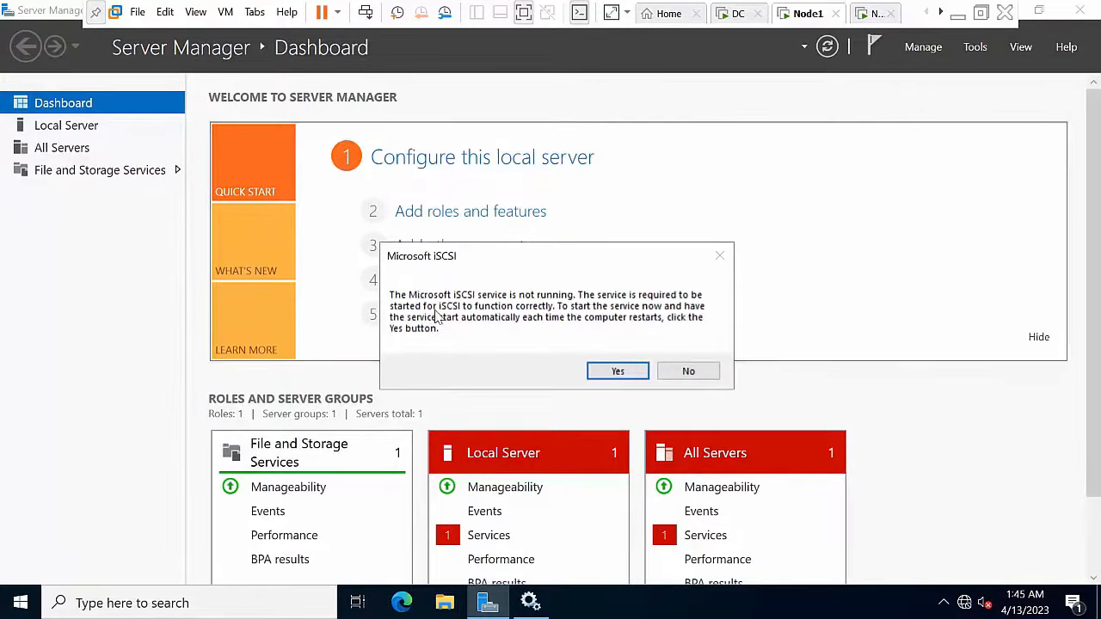
left_click(619, 371)
left_click(530, 602)
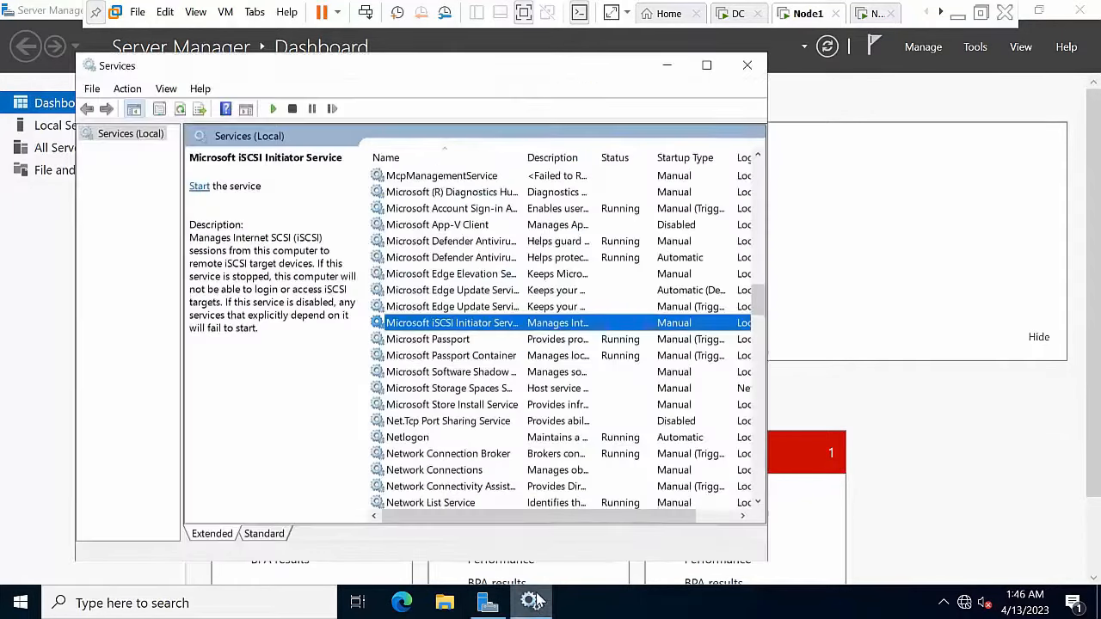
right_click(487, 329)
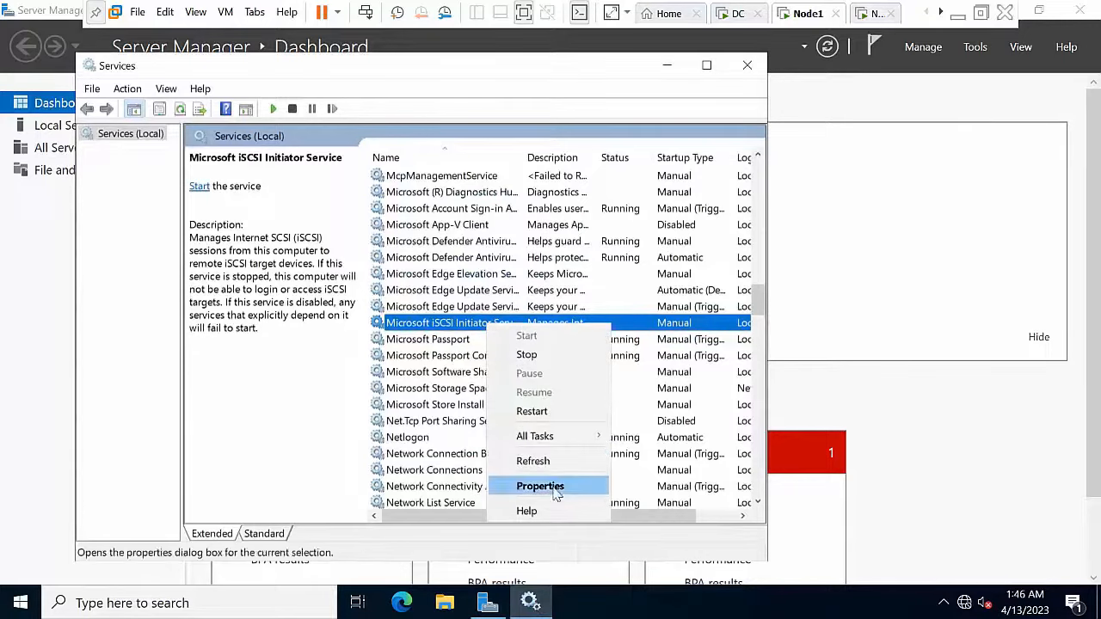
left_click(551, 459)
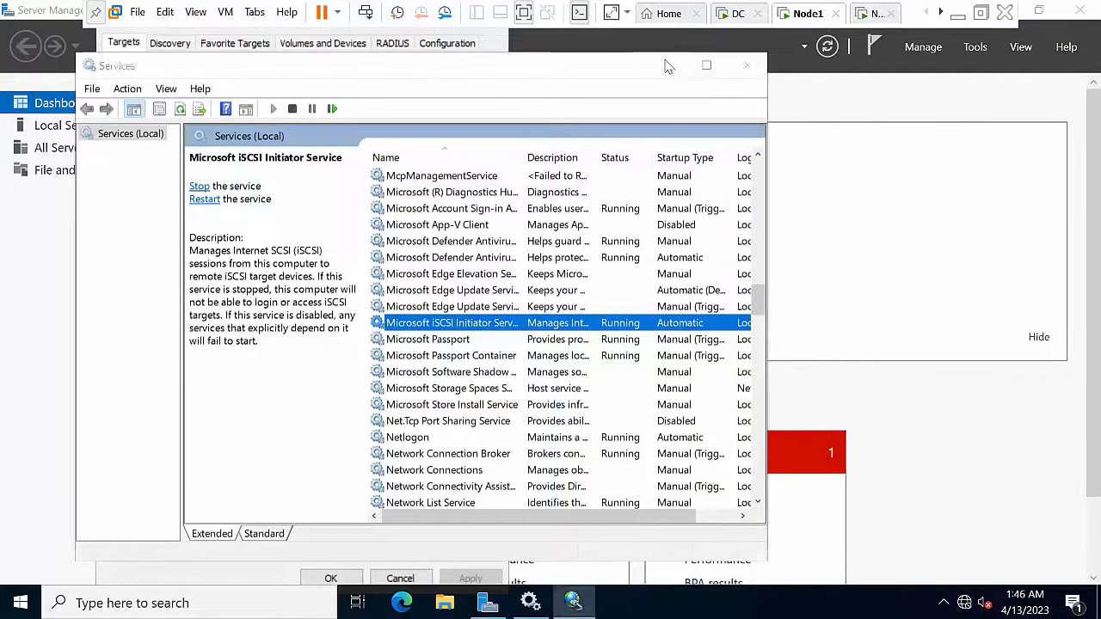
left_click(667, 65)
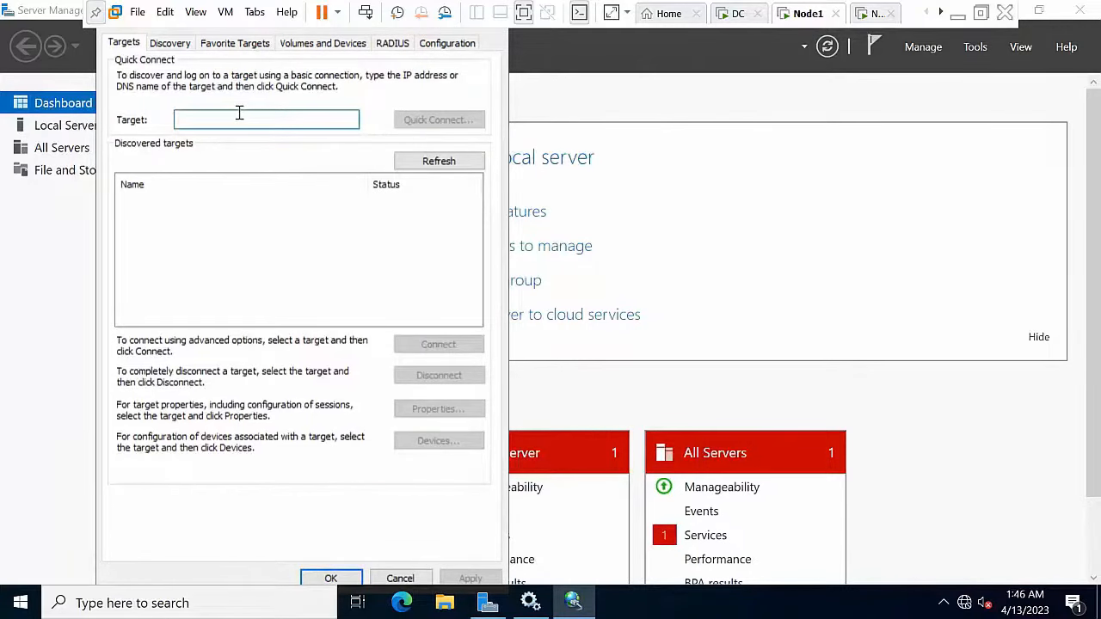
Step: Quick Connect Node1 to the iSCSI target at 10.0.0.50 and close the initiator properties
type("10.0.0.")
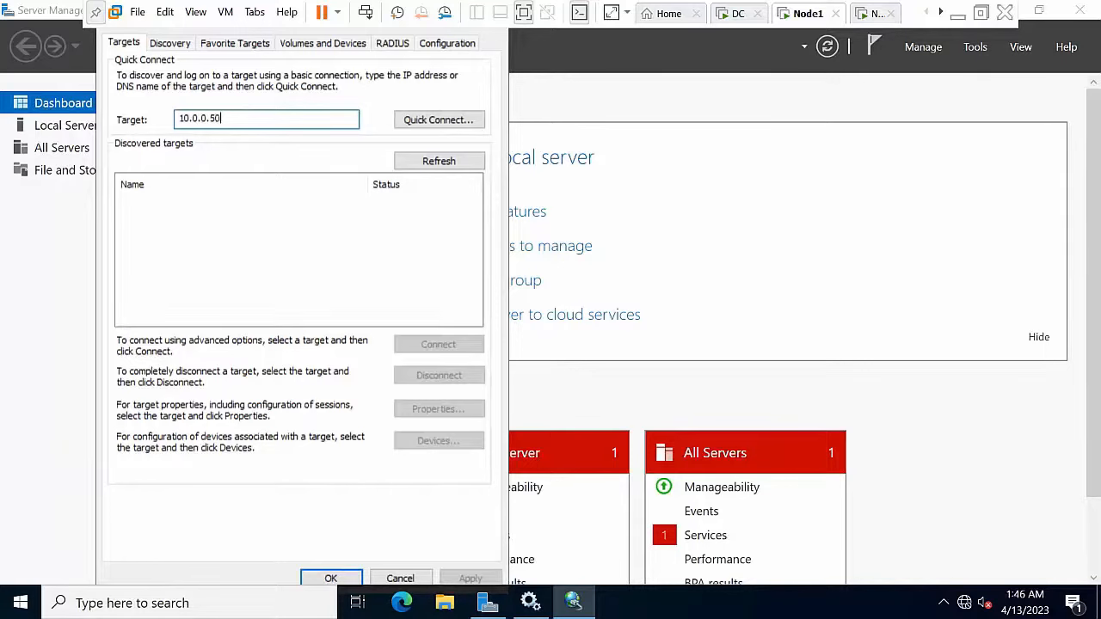
type("50")
left_click(438, 120)
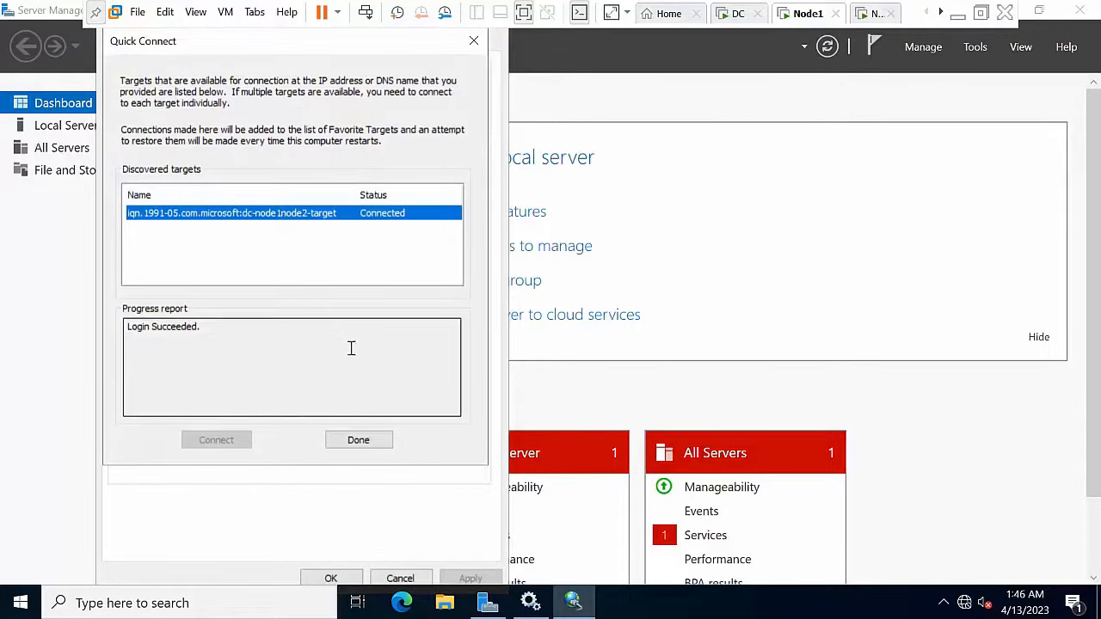
left_click(346, 444)
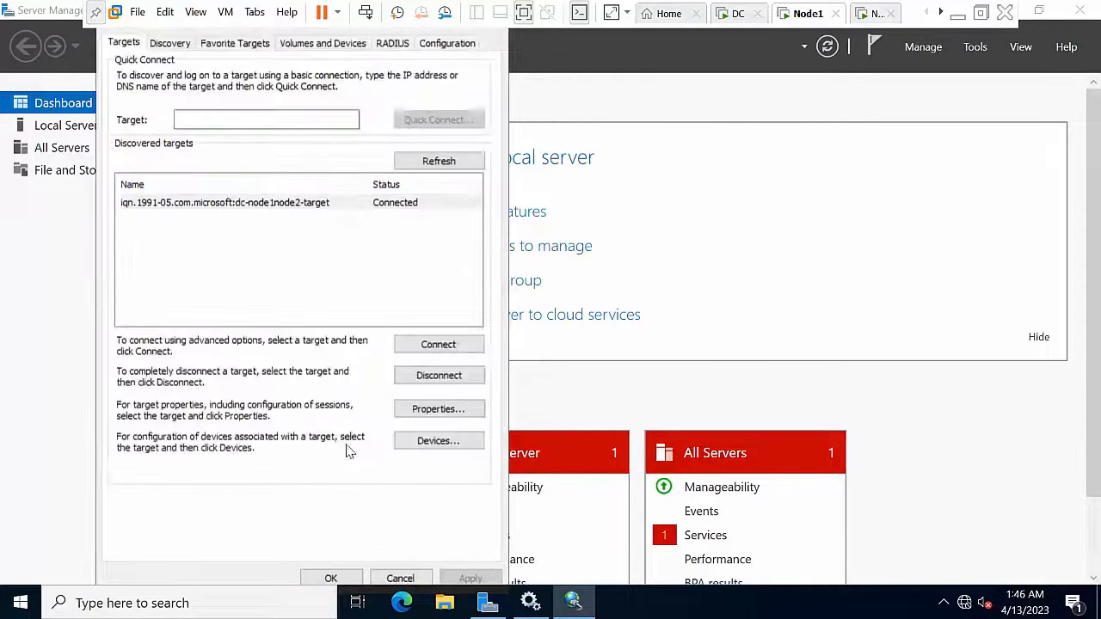
left_click(331, 579)
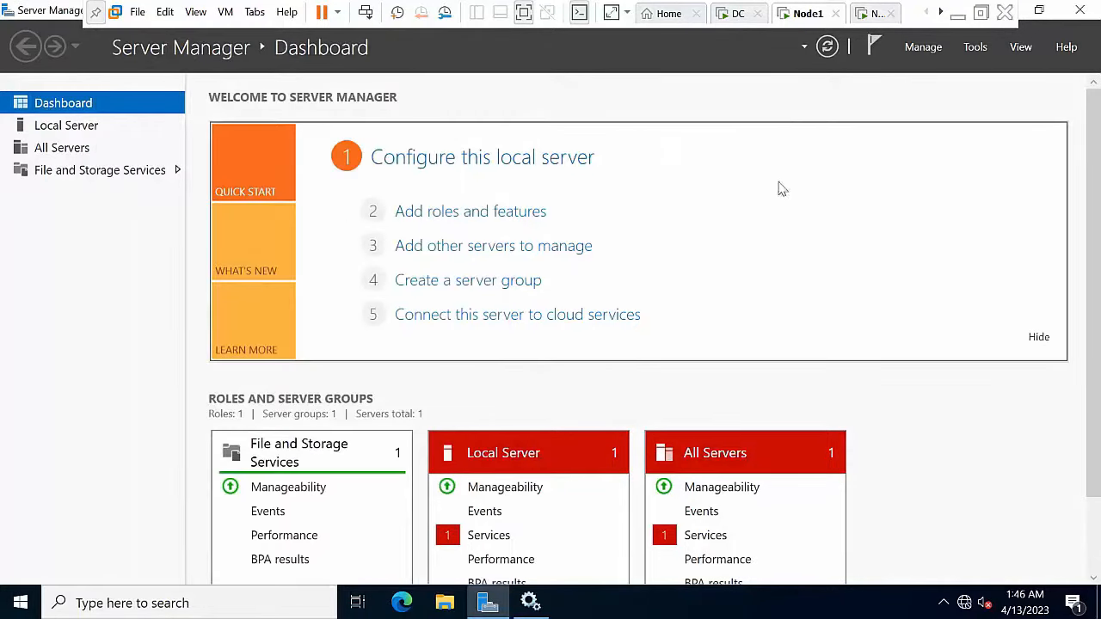
Step: Open Disk Management in Computer Management from the Tools menu
left_click(975, 49)
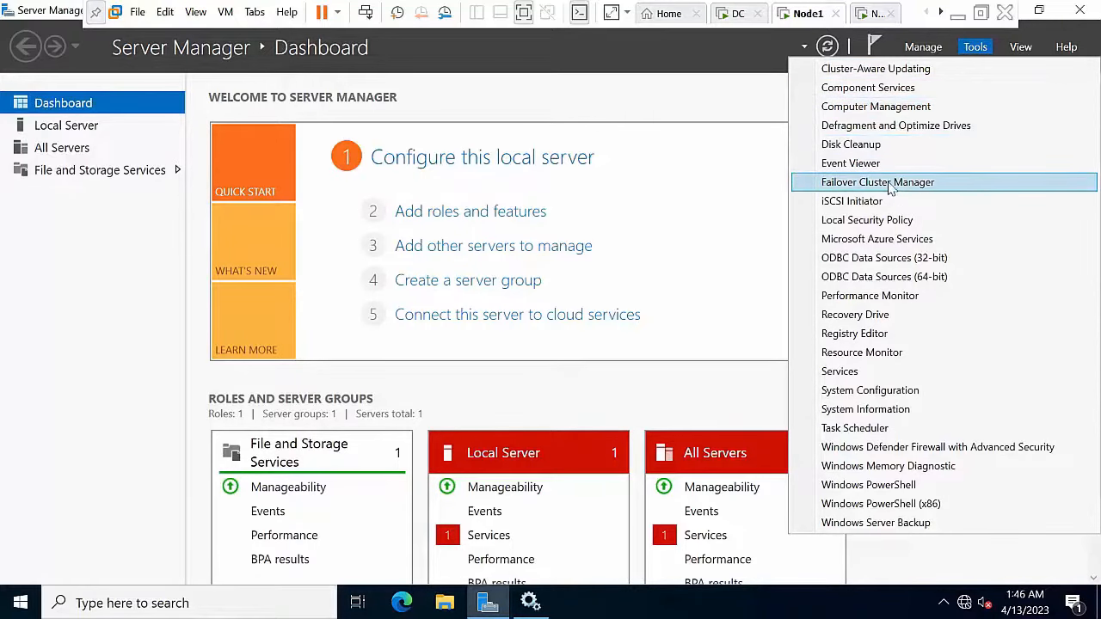
left_click(881, 112)
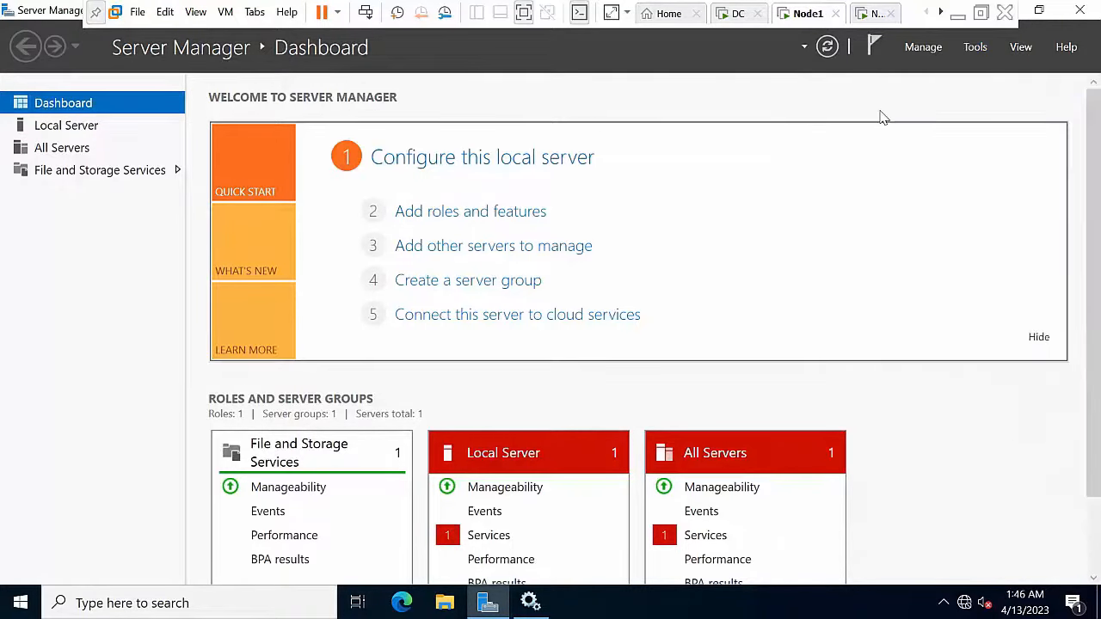
left_click(95, 241)
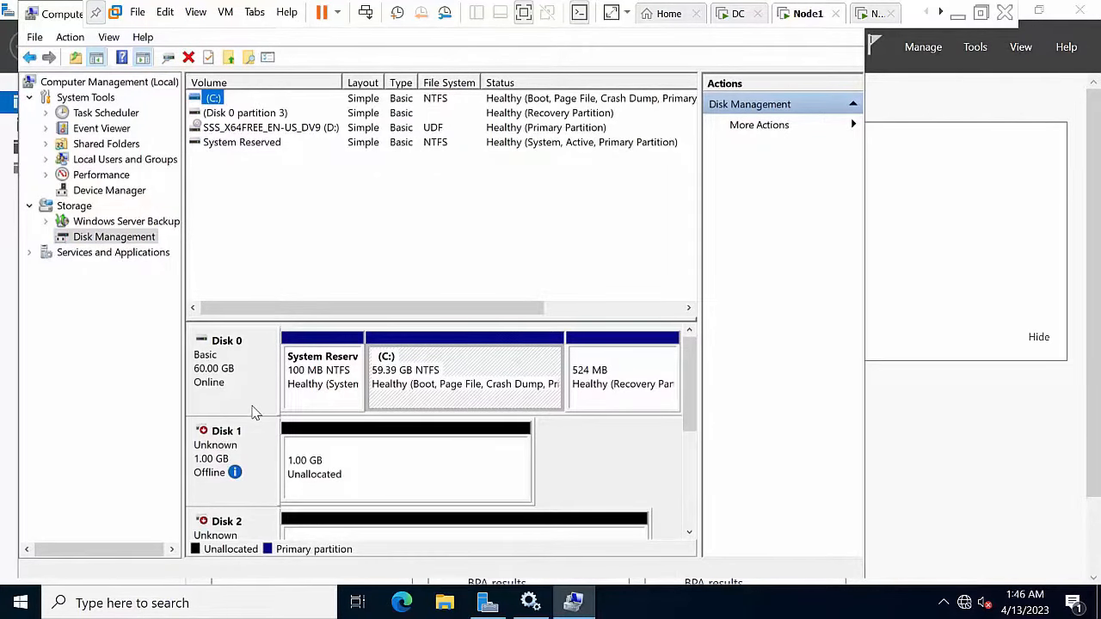
left_click_drag(692, 361, 693, 404)
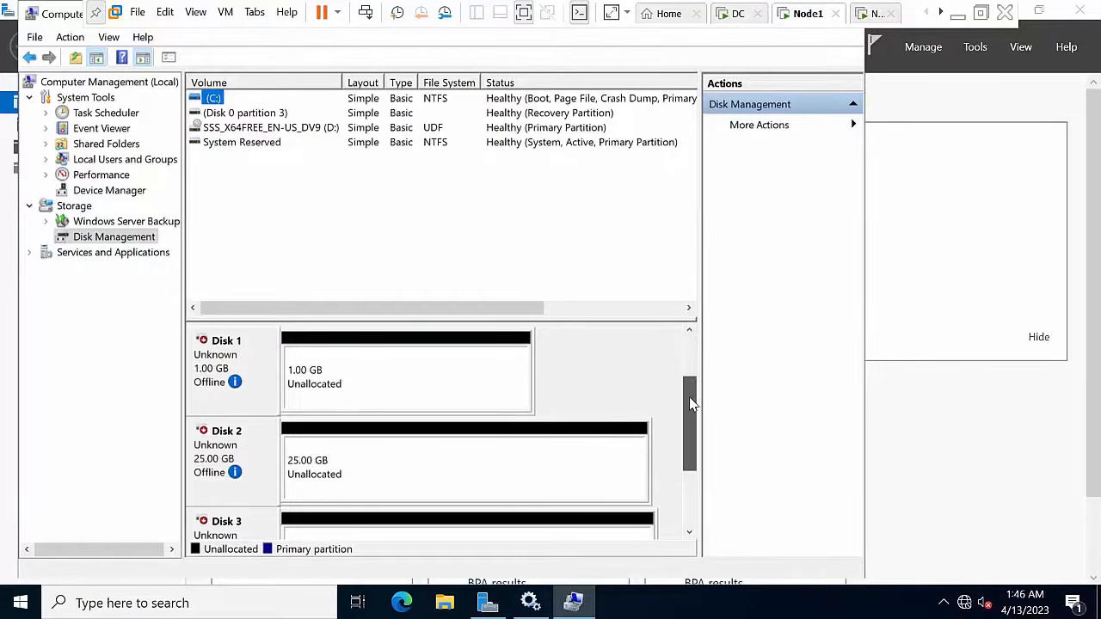
Step: Bring Disks 1, 2 and 3 online and initialize them as MBR
right_click(205, 360)
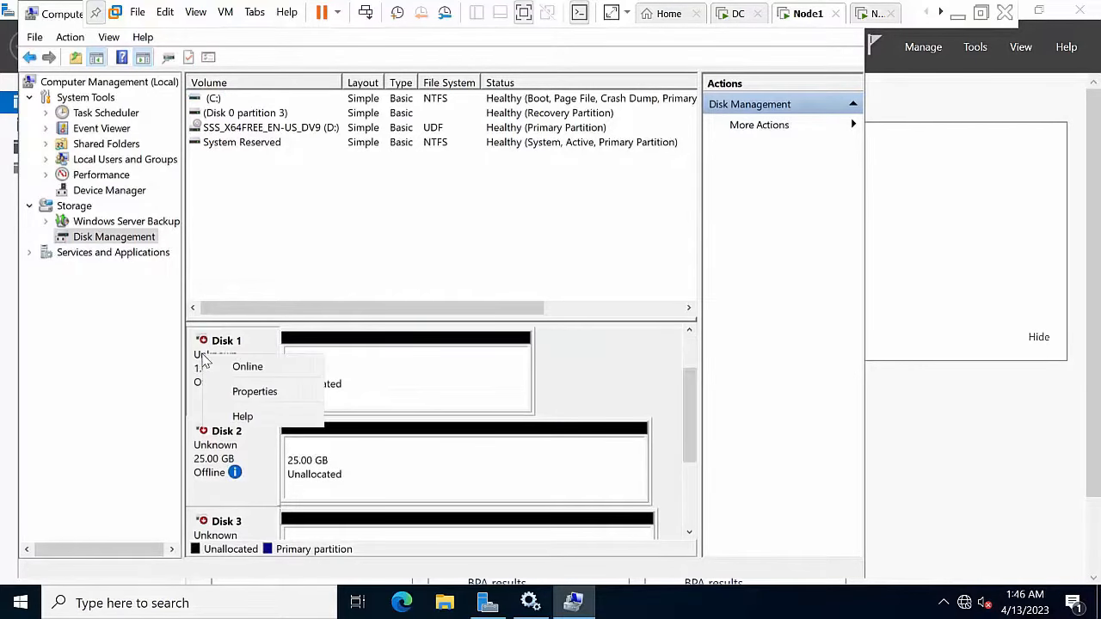
left_click(246, 367)
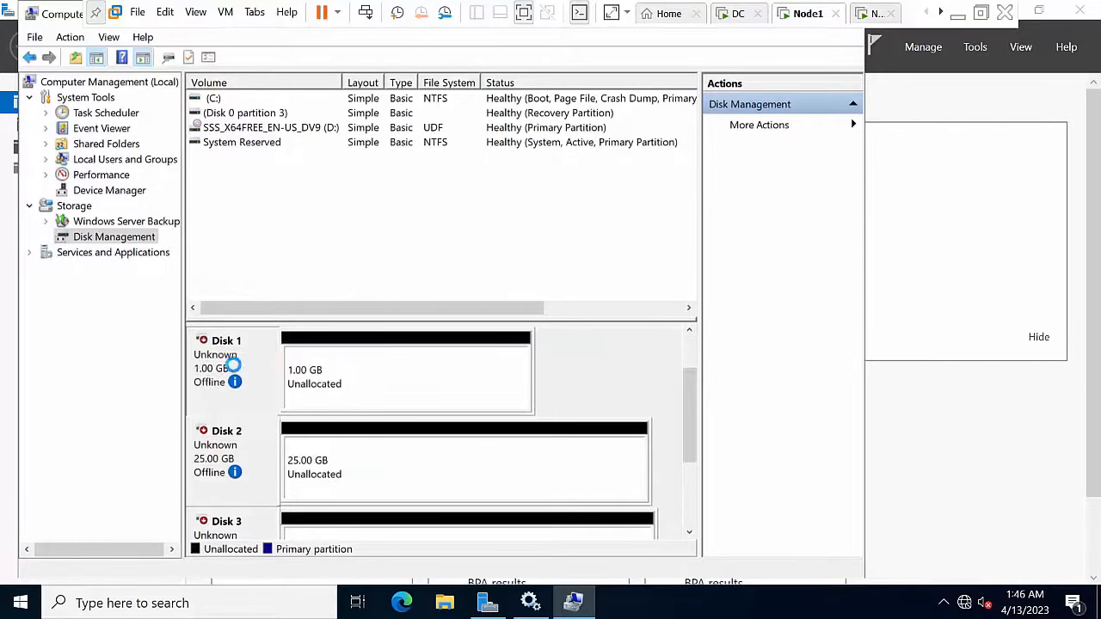
right_click(243, 444)
left_click(288, 448)
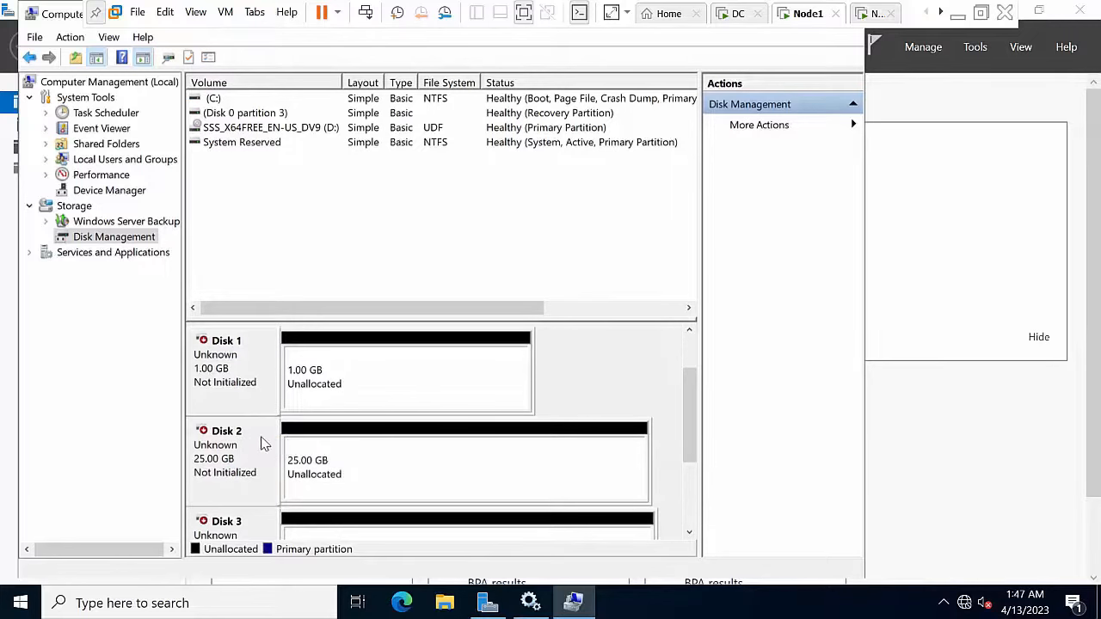
right_click(236, 538)
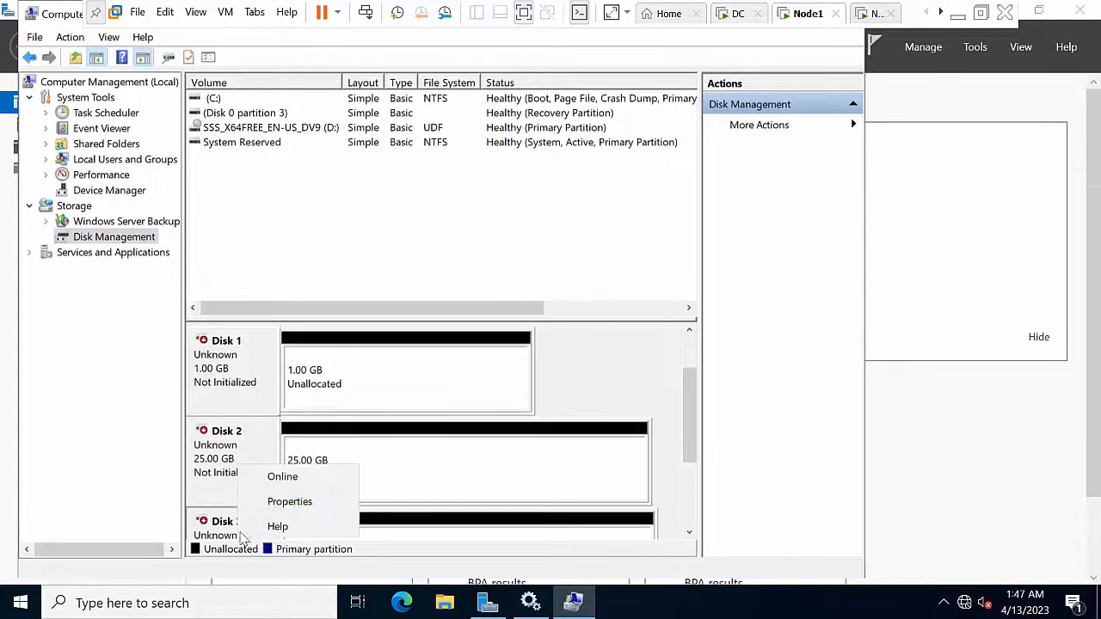
left_click(278, 479)
right_click(228, 456)
left_click(251, 456)
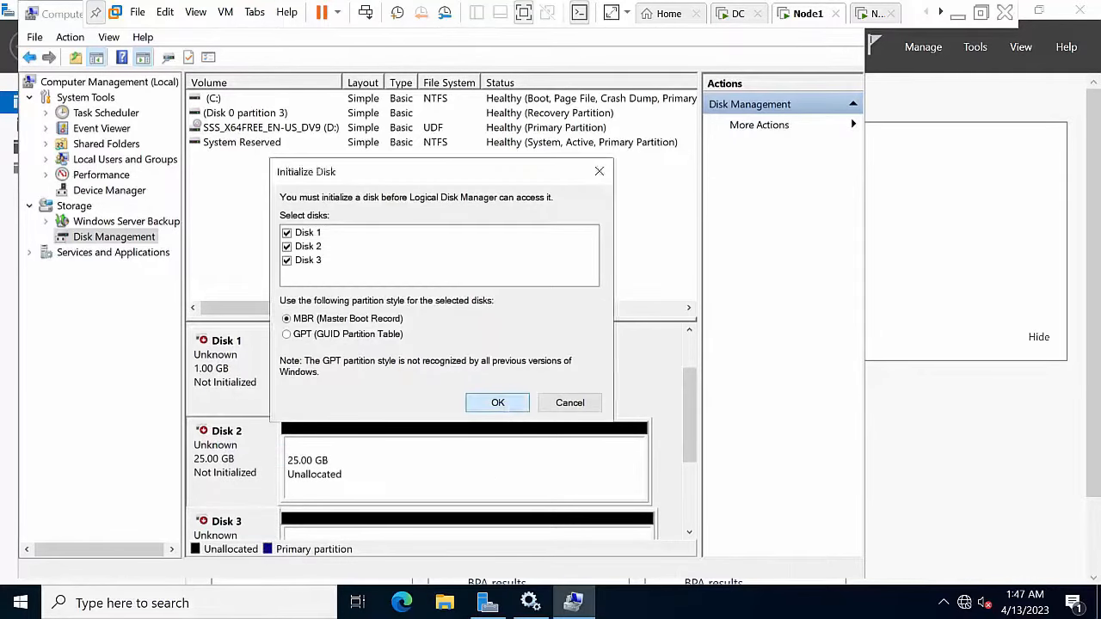
left_click(497, 402)
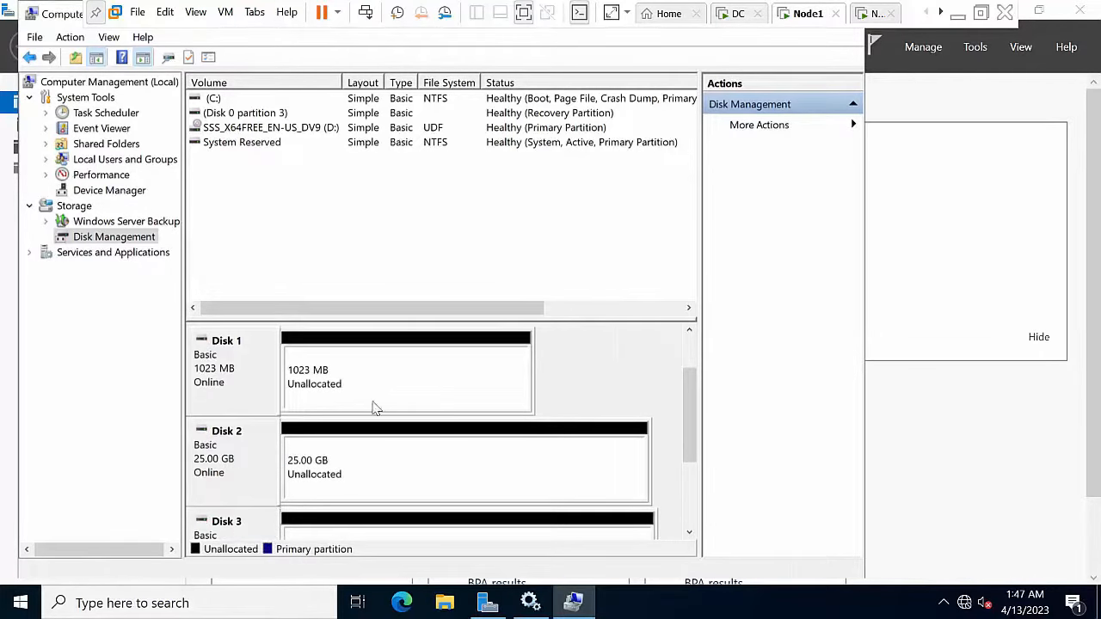
Step: Create a 1021 MB simple volume Q: on Disk 1 with 64K allocation units
right_click(327, 374)
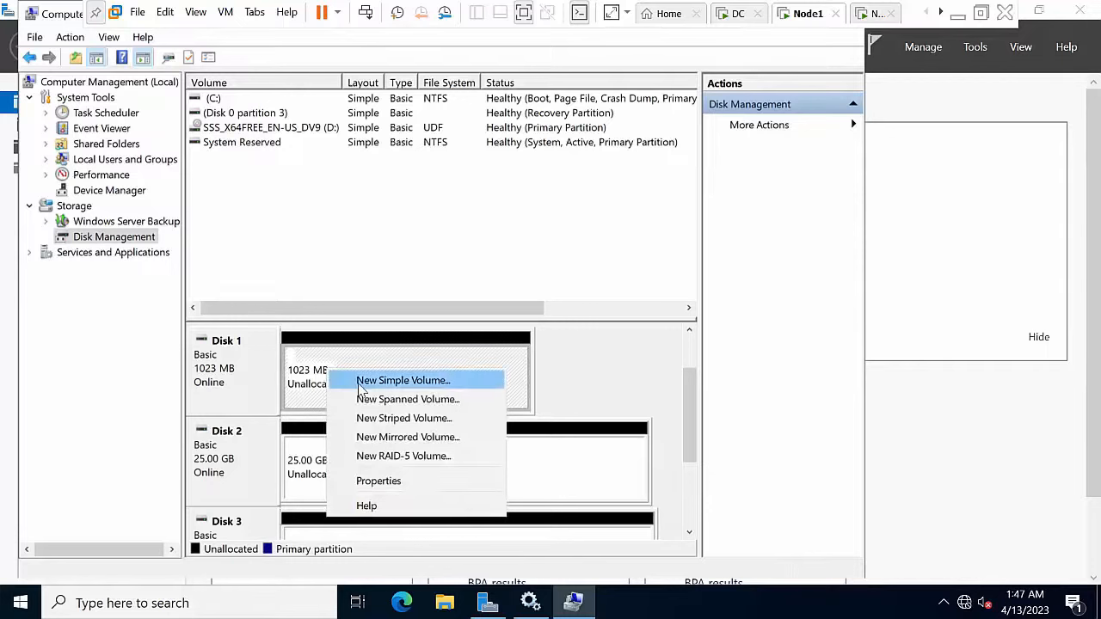
left_click(362, 384)
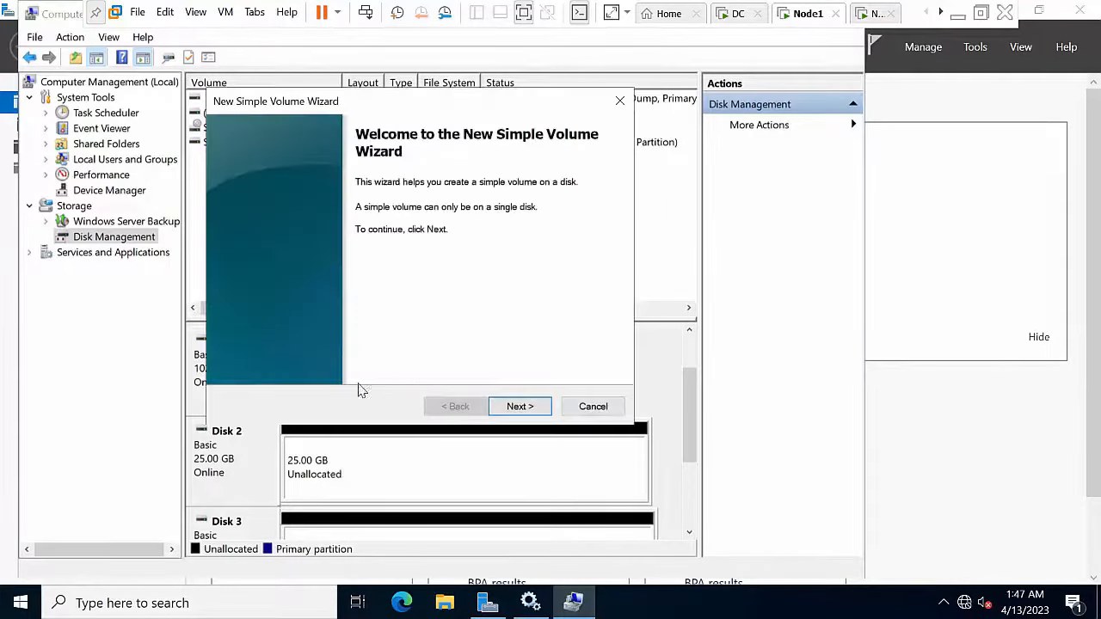
left_click(521, 406)
left_click(527, 407)
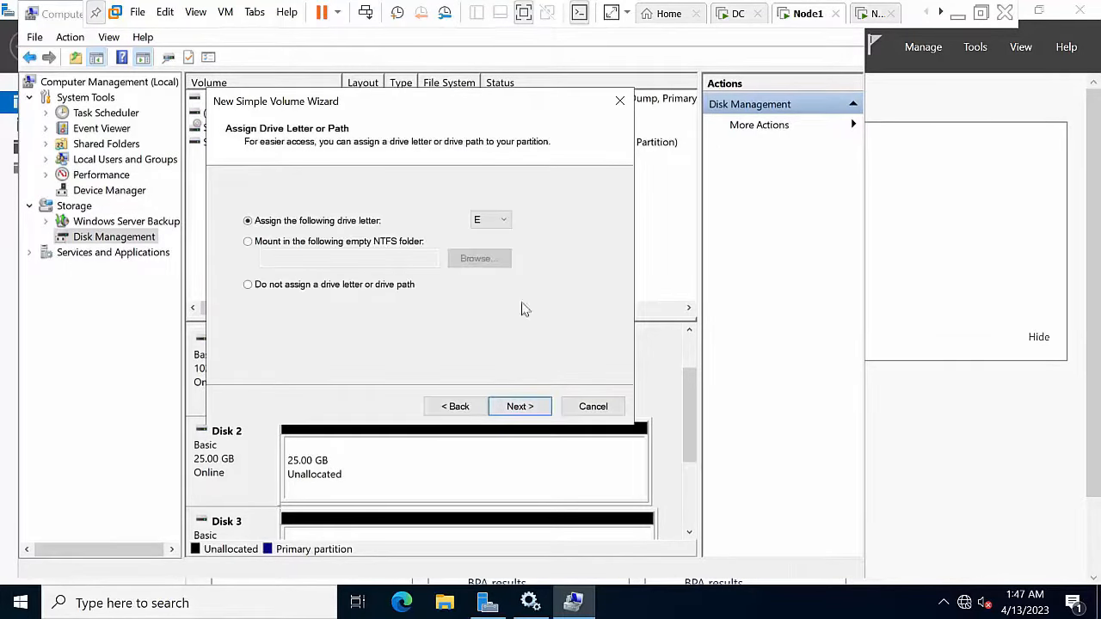
left_click(486, 225)
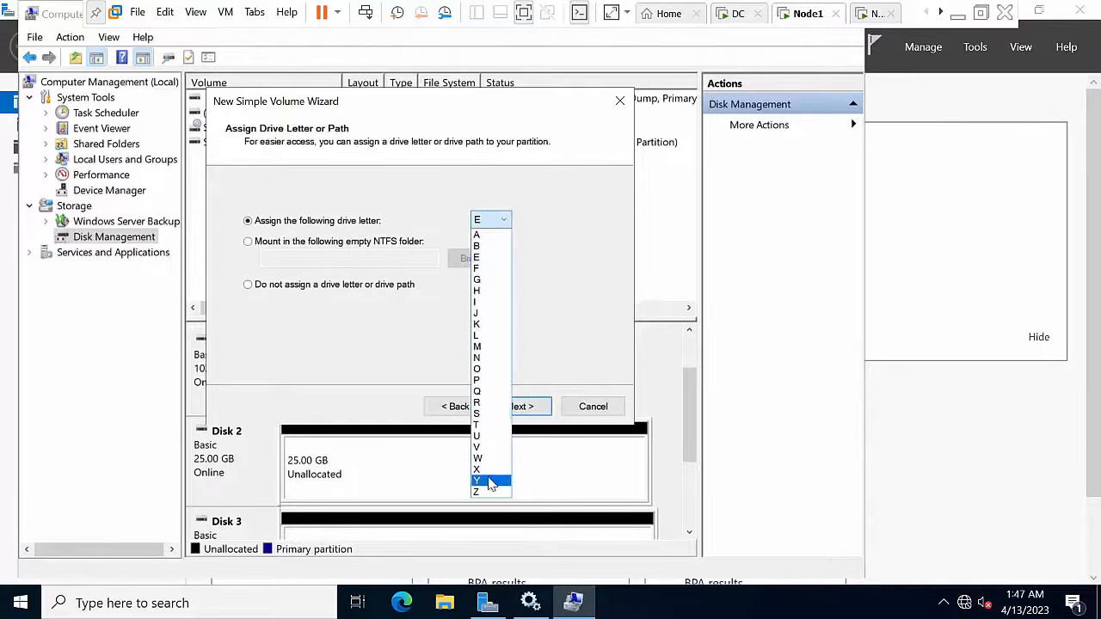
left_click(486, 394)
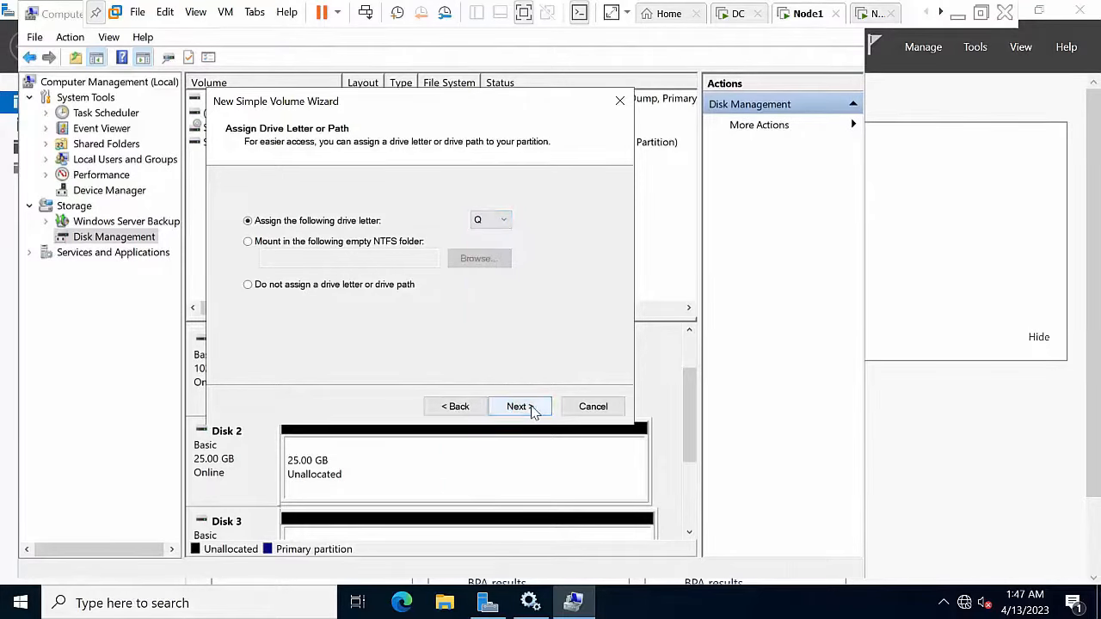
left_click(529, 408)
left_click(429, 285)
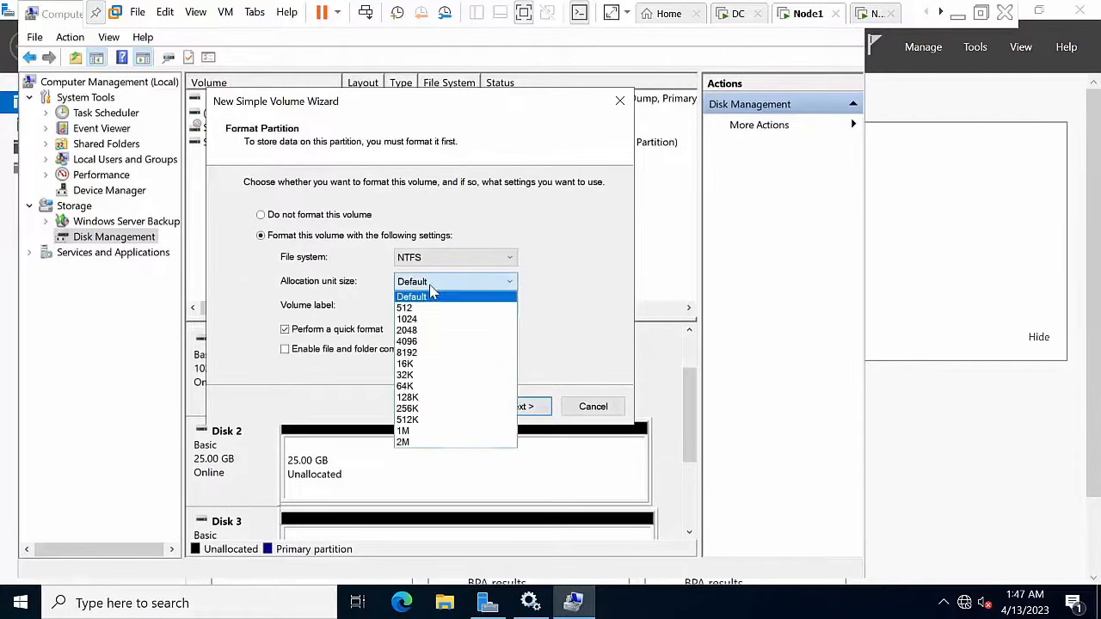
left_click(422, 386)
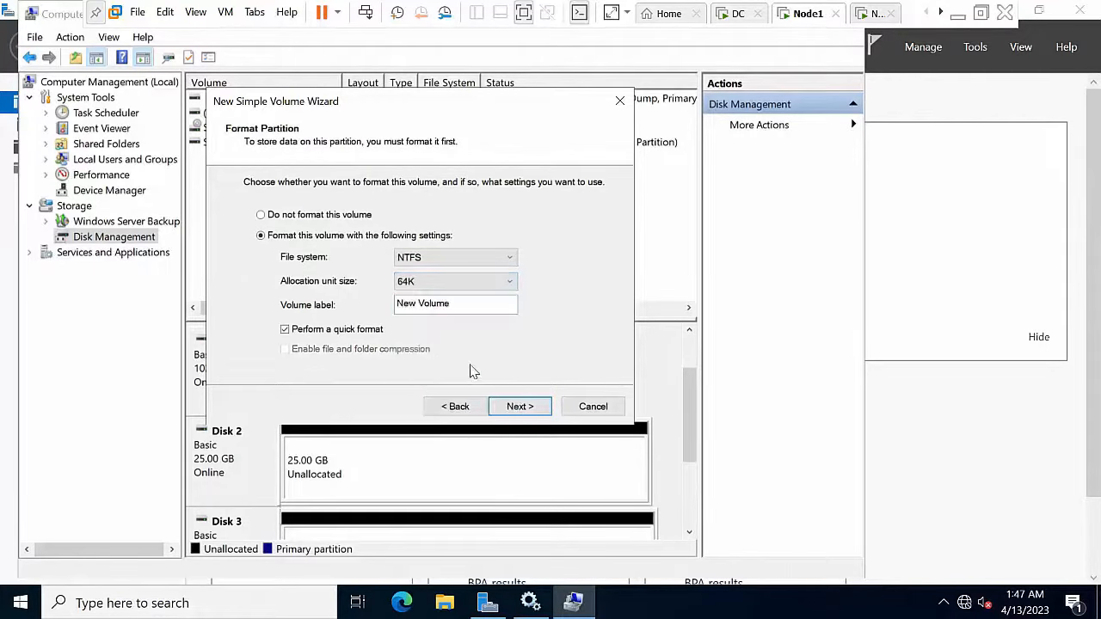
left_click(517, 406)
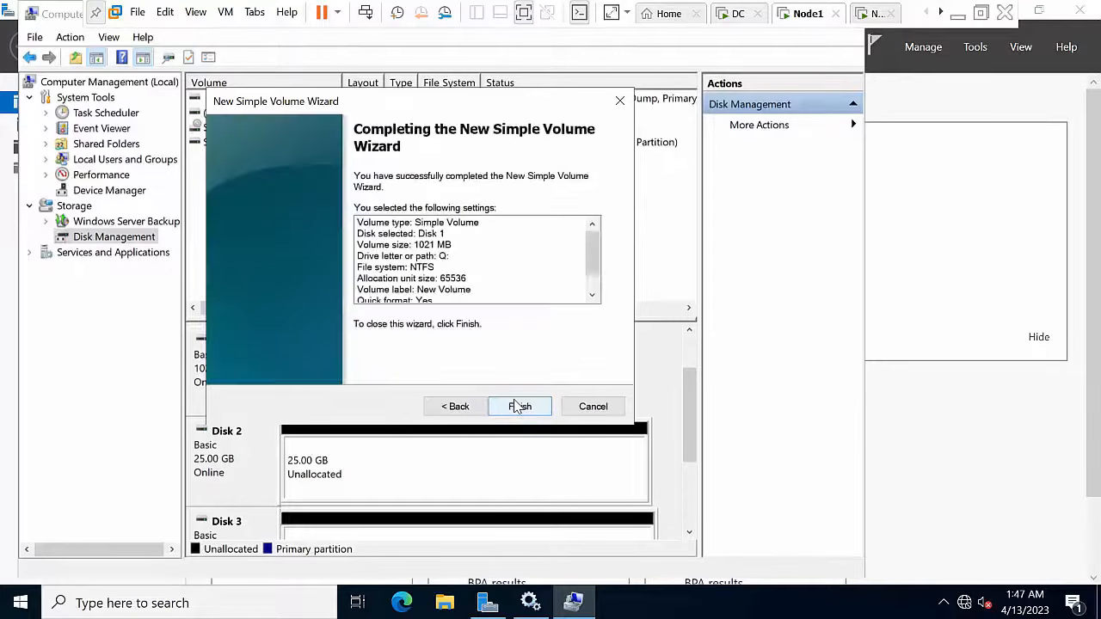
left_click(517, 406)
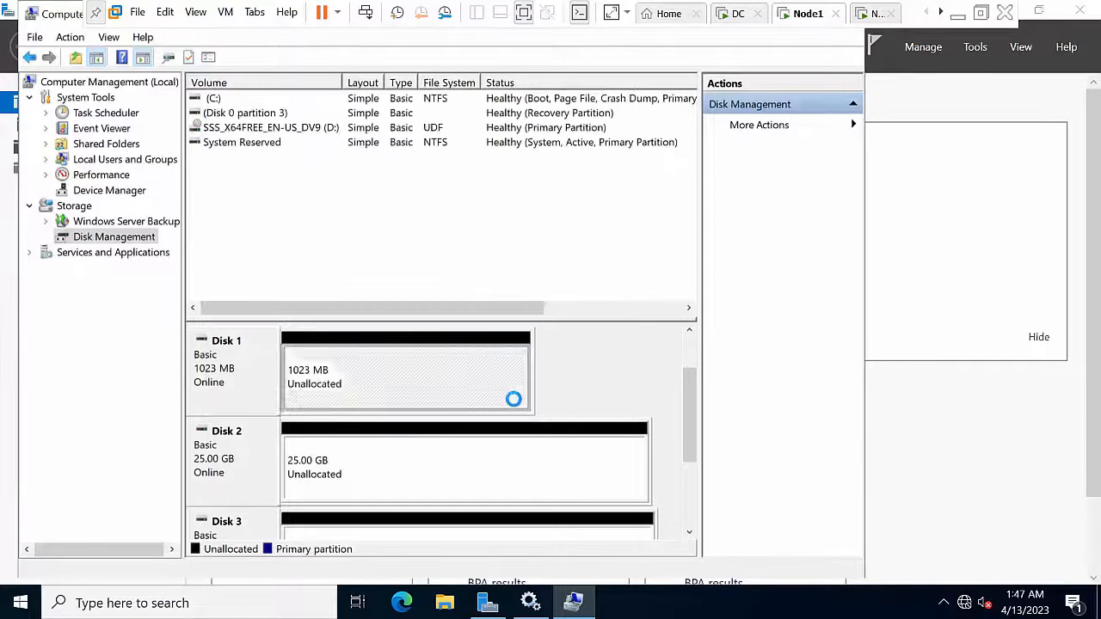
Step: Create the 25 GB volume E: on Disk 2 with 64K allocation units
left_click(455, 450)
right_click(455, 451)
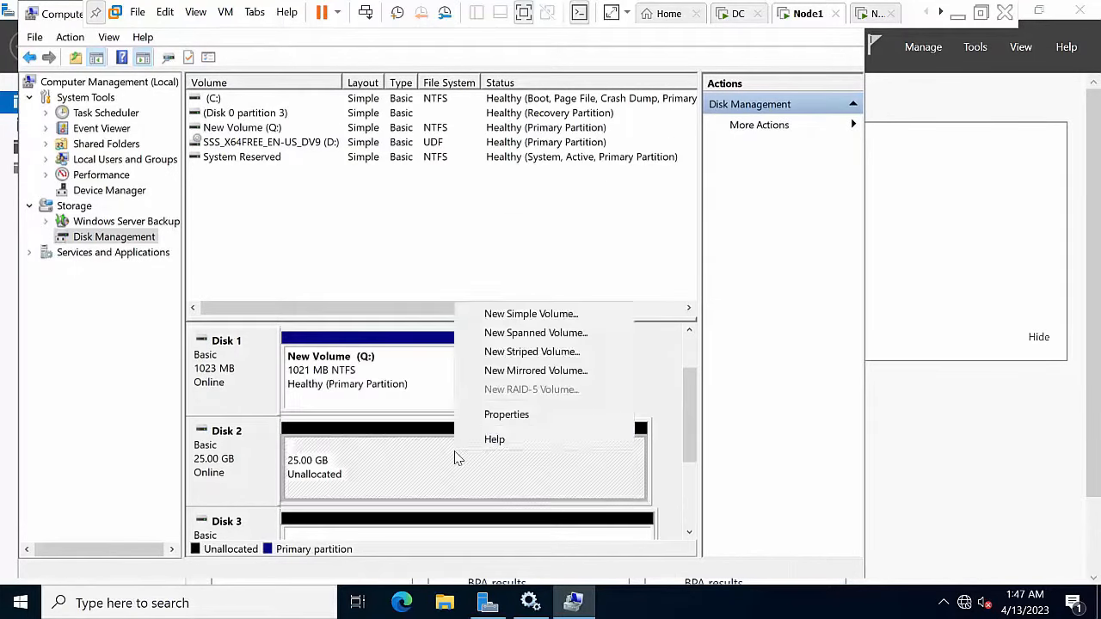
left_click(529, 315)
left_click(520, 407)
left_click(520, 409)
left_click(533, 406)
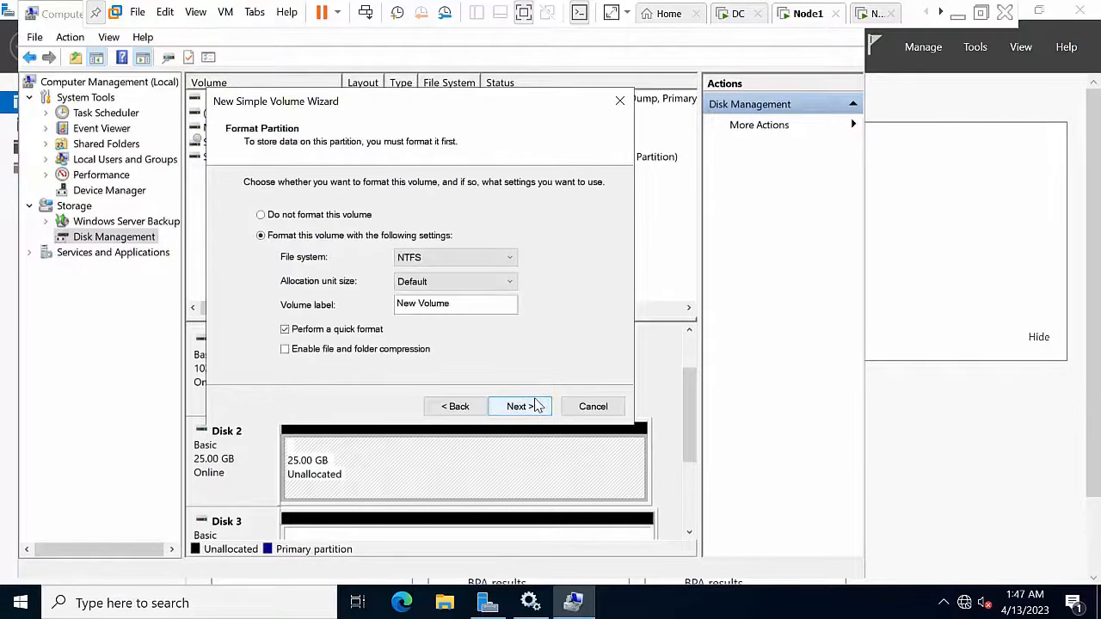
left_click(506, 282)
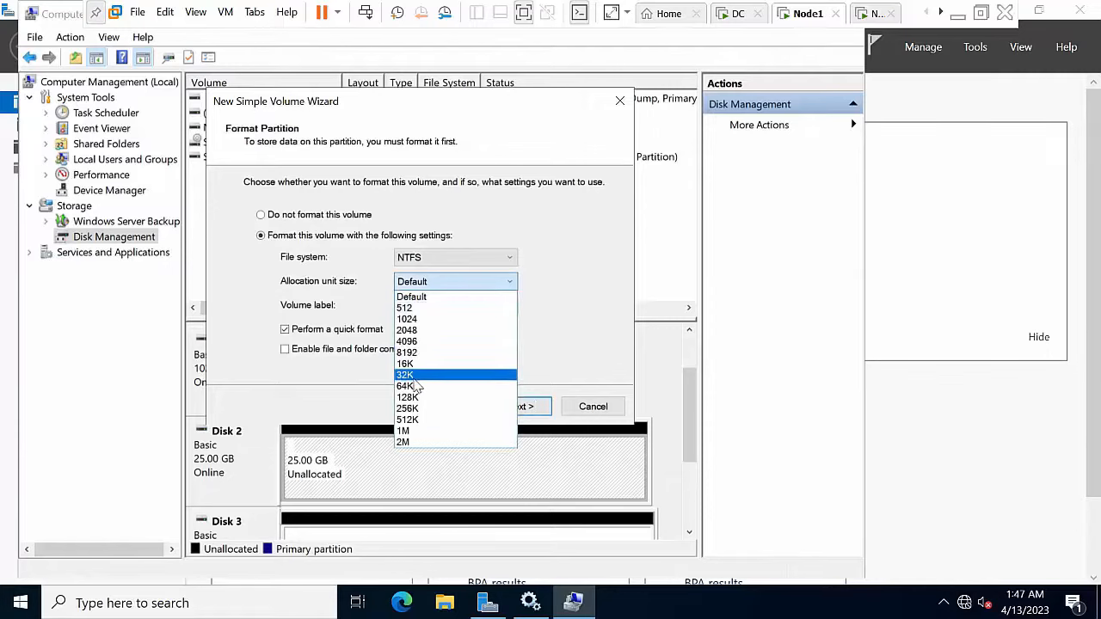
left_click(416, 387)
left_click(520, 407)
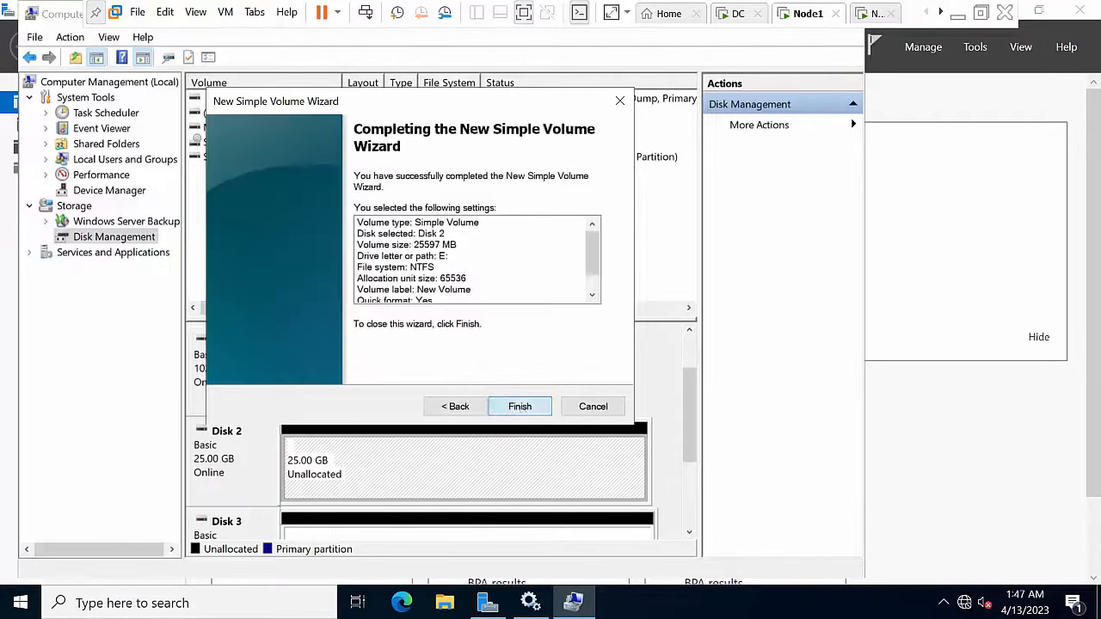
left_click(520, 407)
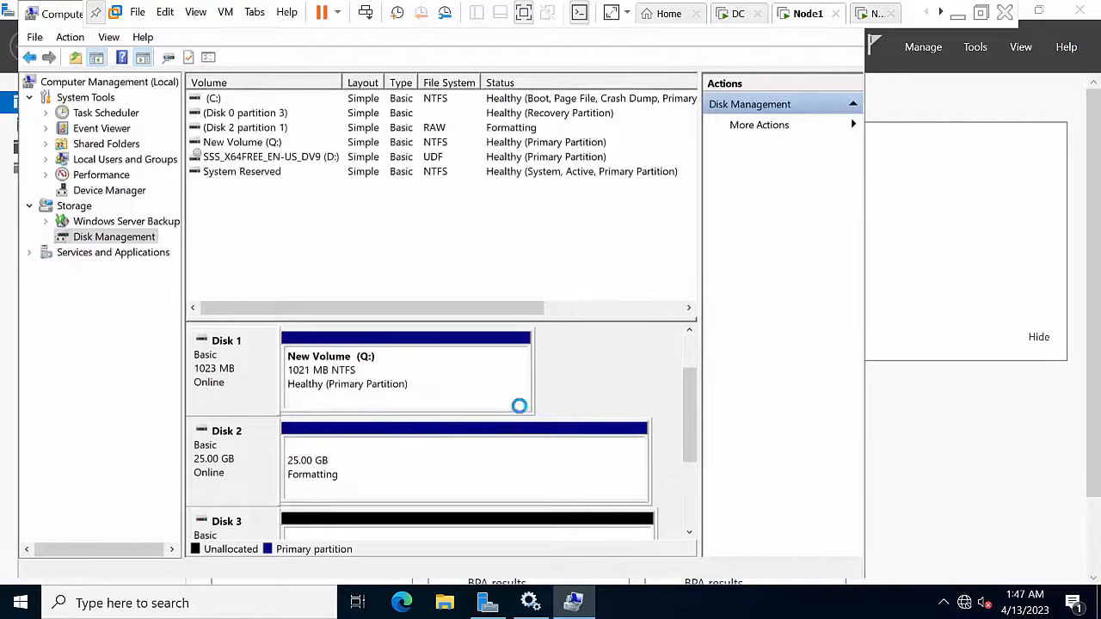
Step: Create the 30 GB volume F: on Disk 3 with 64K allocation units
right_click(494, 540)
left_click(563, 401)
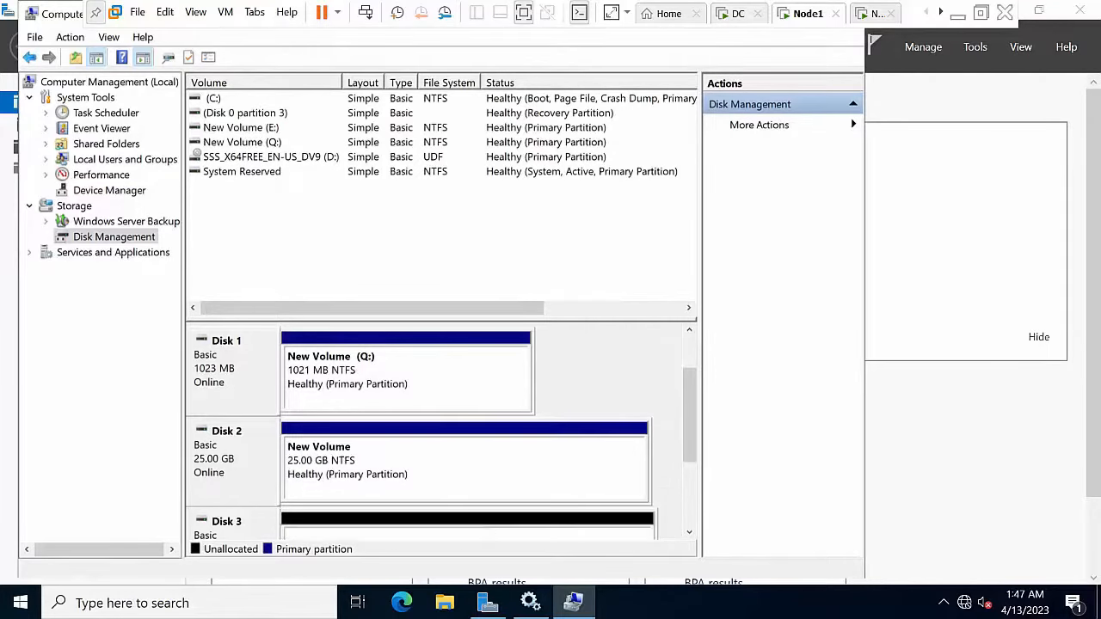
right_click(524, 531)
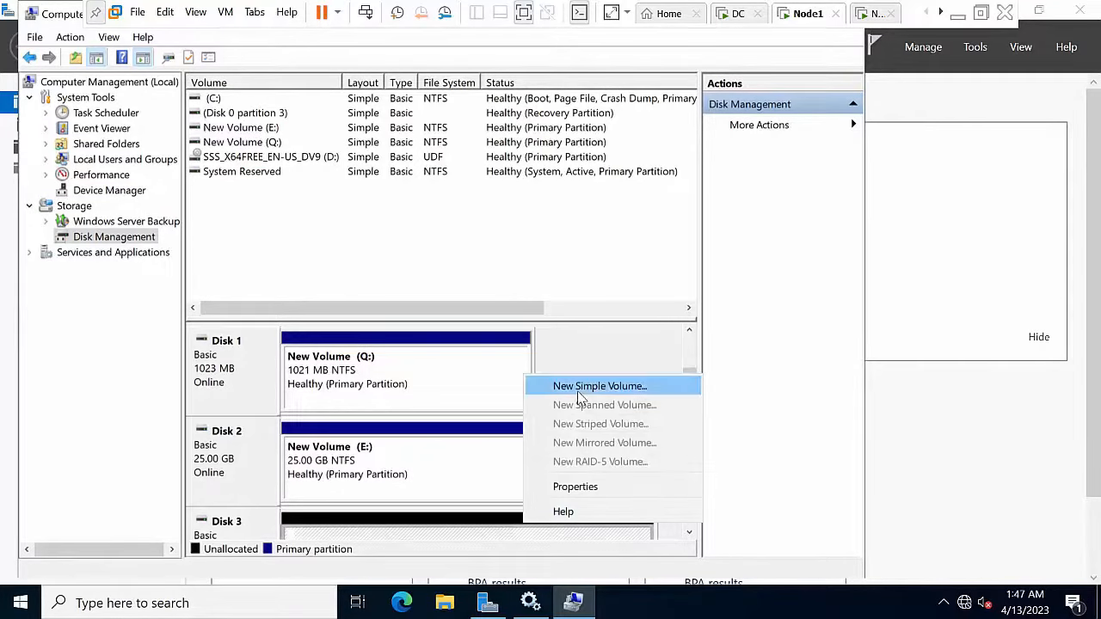
left_click(576, 390)
left_click(520, 411)
left_click(519, 412)
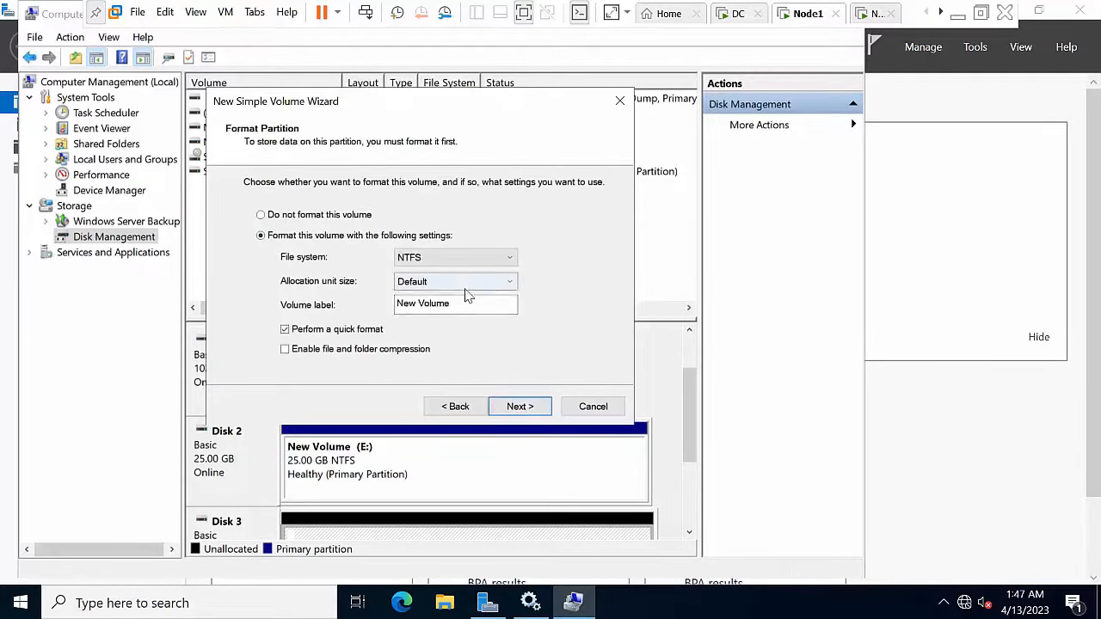
left_click(482, 282)
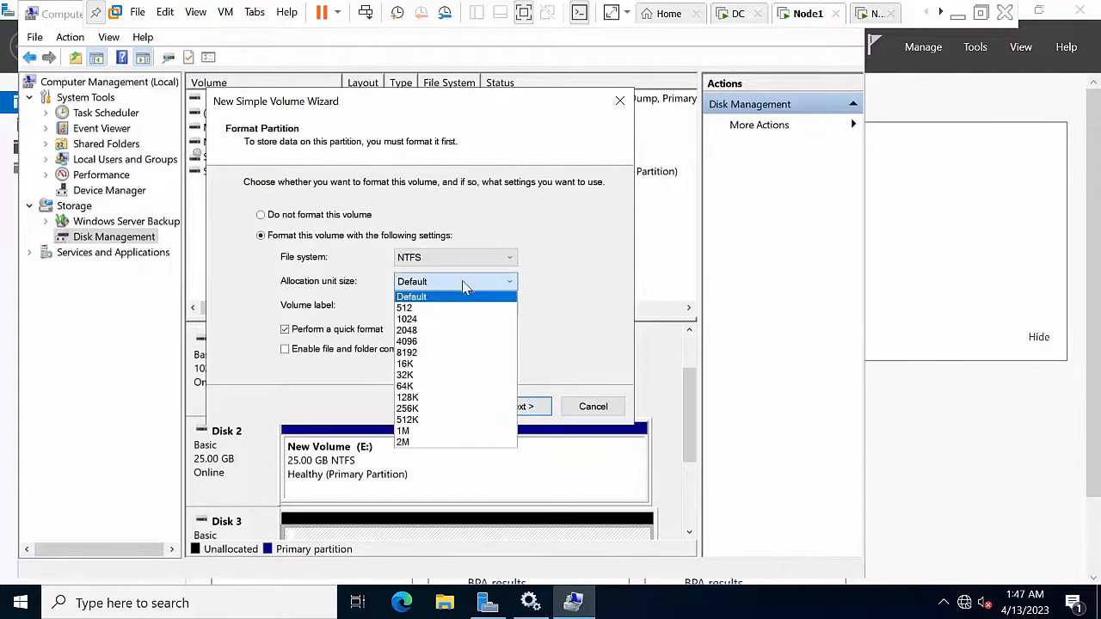
left_click(422, 387)
left_click(531, 409)
left_click(519, 407)
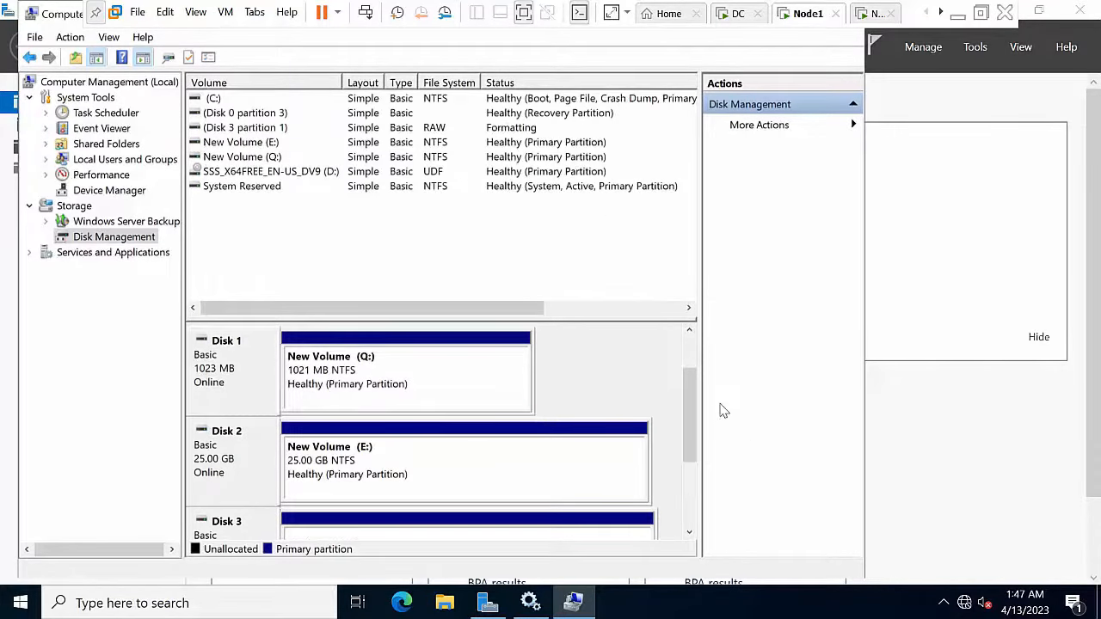
Step: Confirm drives Q:, E: and F: appear under This PC in File Explorer
left_click(444, 604)
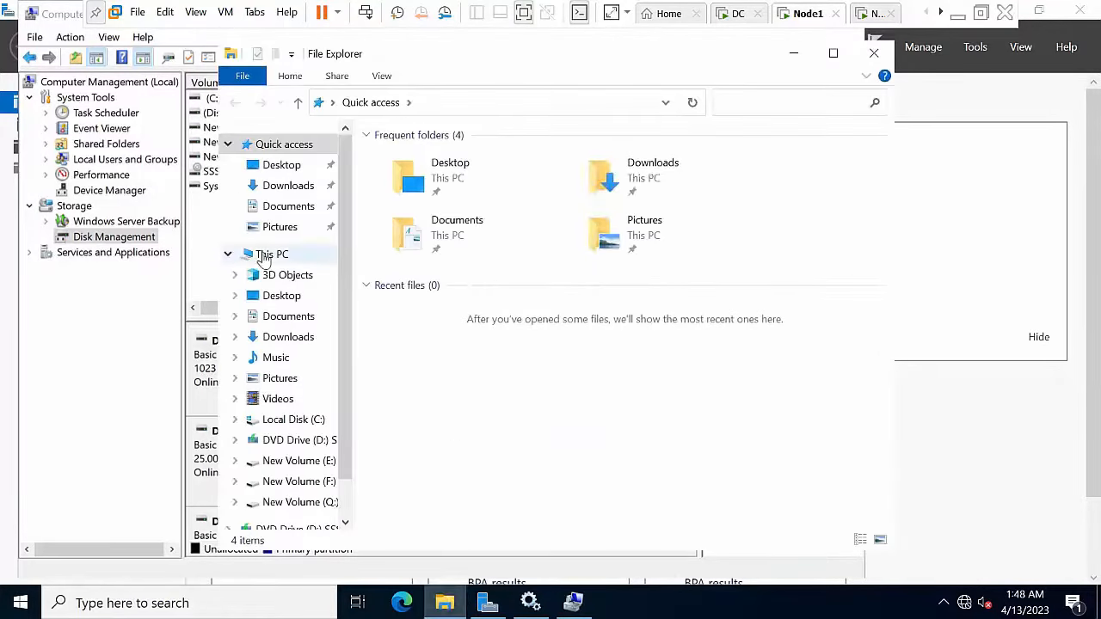
left_click(266, 254)
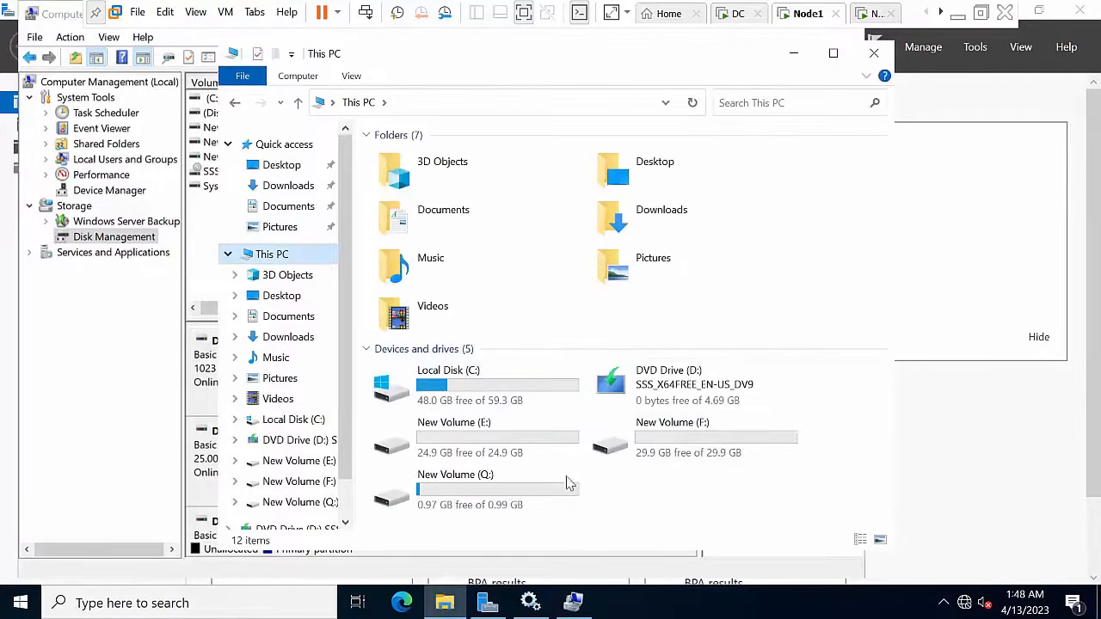
left_click(801, 54)
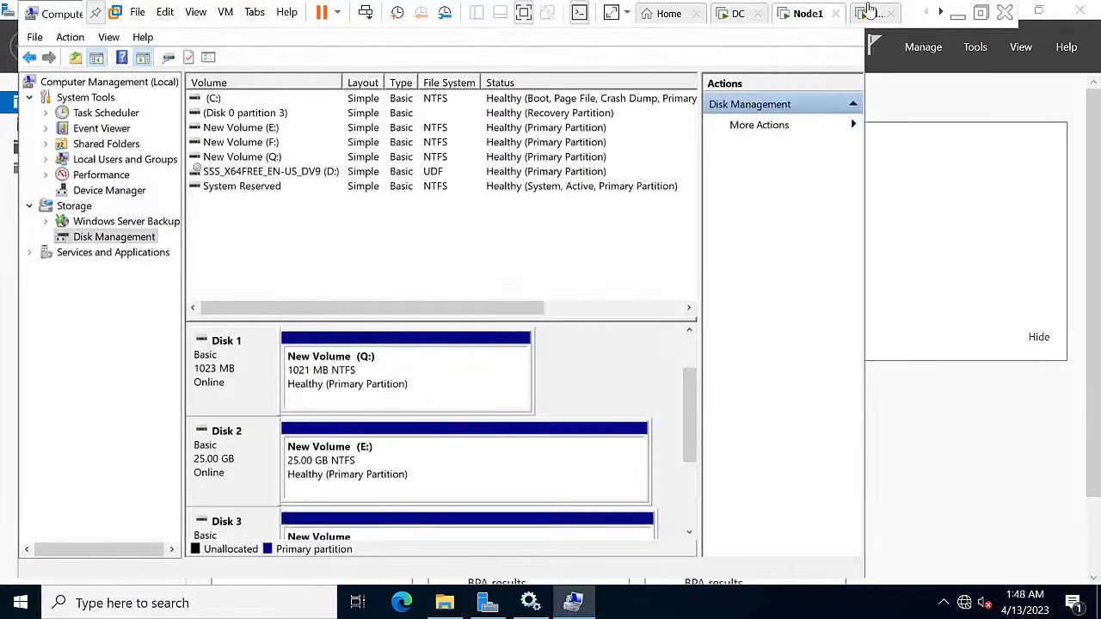
left_click(871, 12)
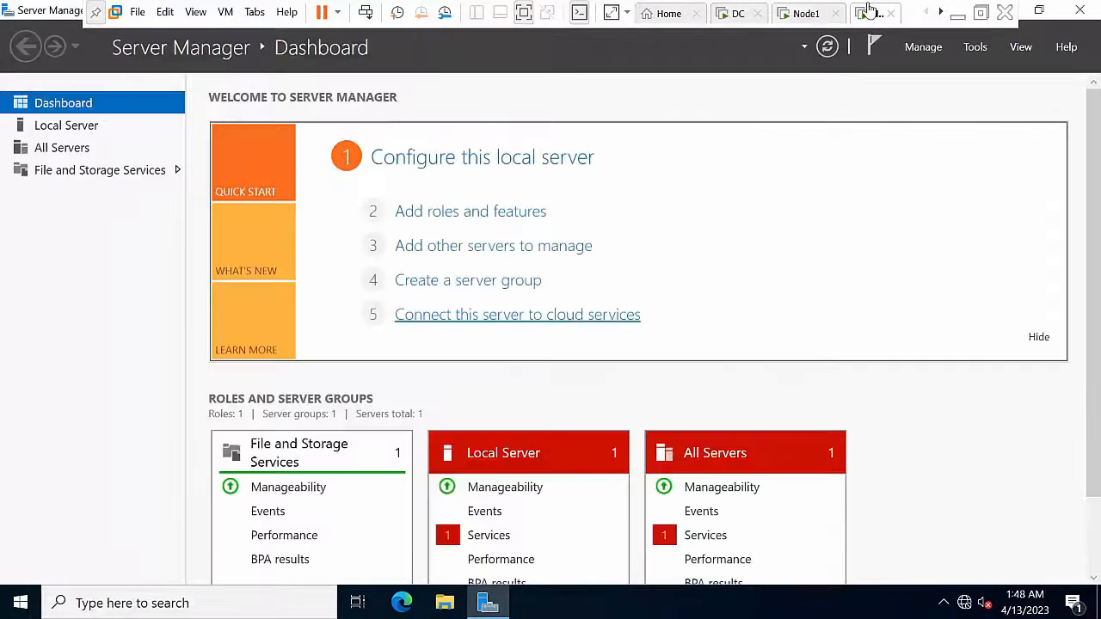
Step: Start the iSCSI Initiator service and quick-connect to target 10.0.0.50
left_click(975, 49)
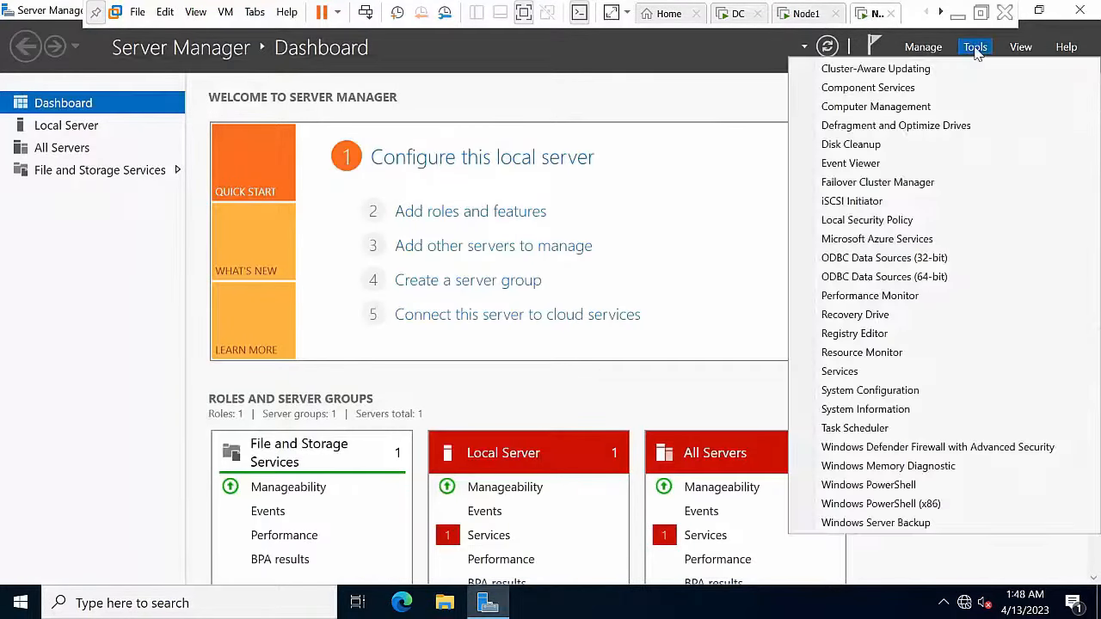
left_click(887, 204)
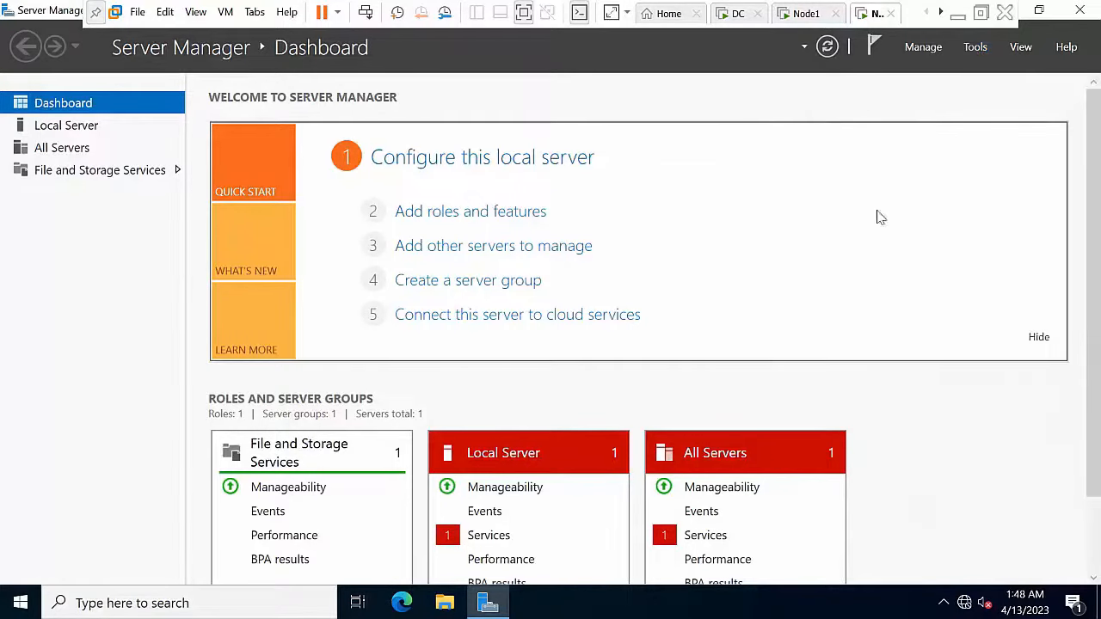
left_click(620, 372)
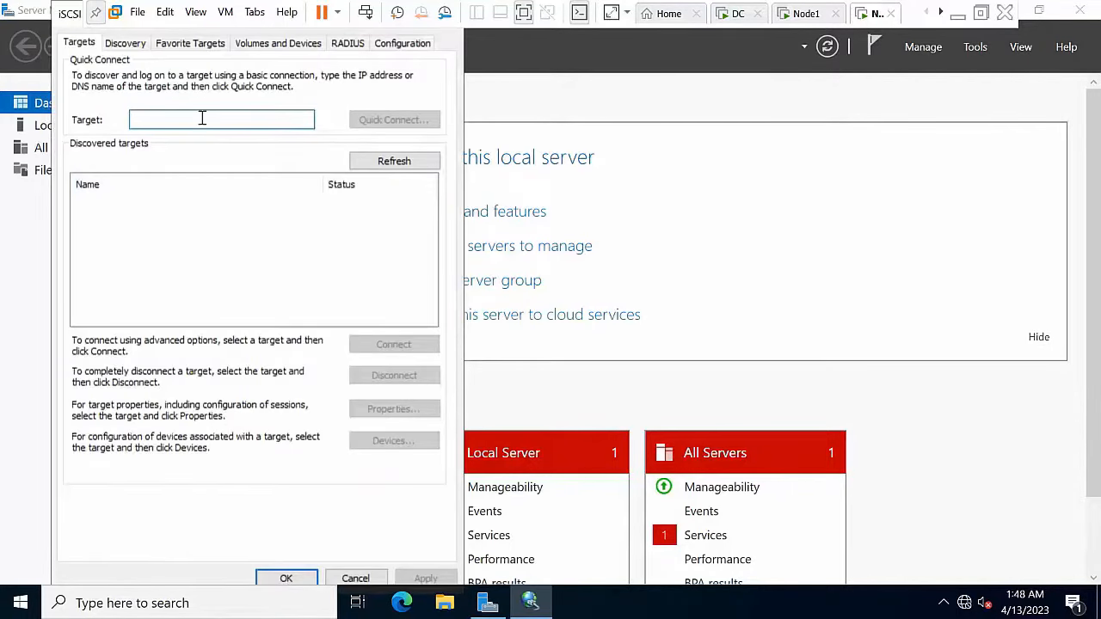
type("10.0.0.50")
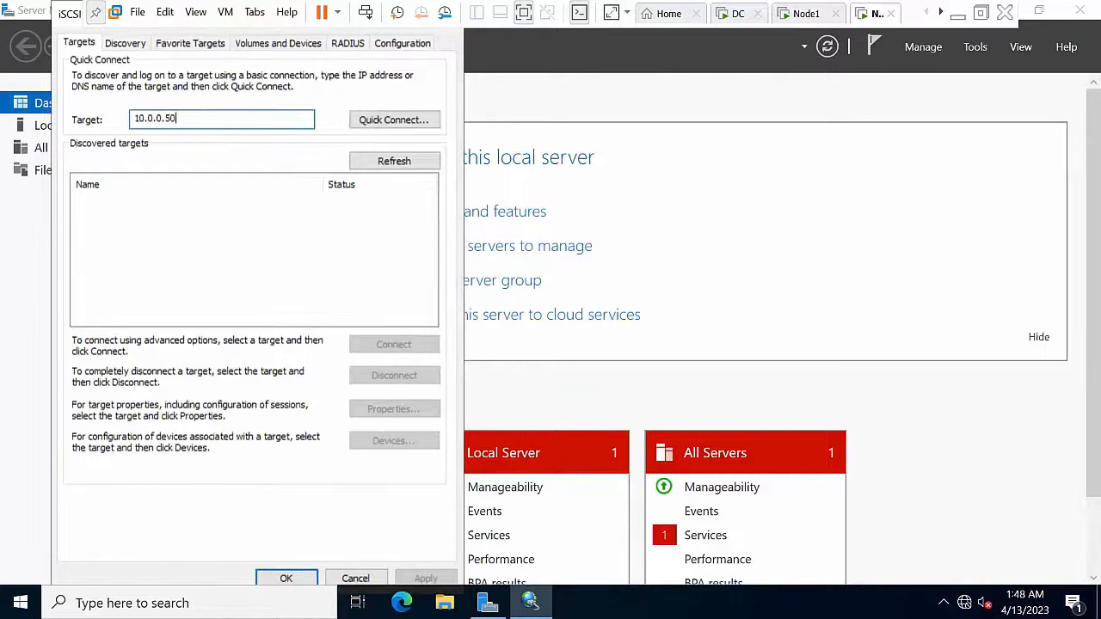
left_click(394, 122)
left_click(315, 441)
left_click(283, 579)
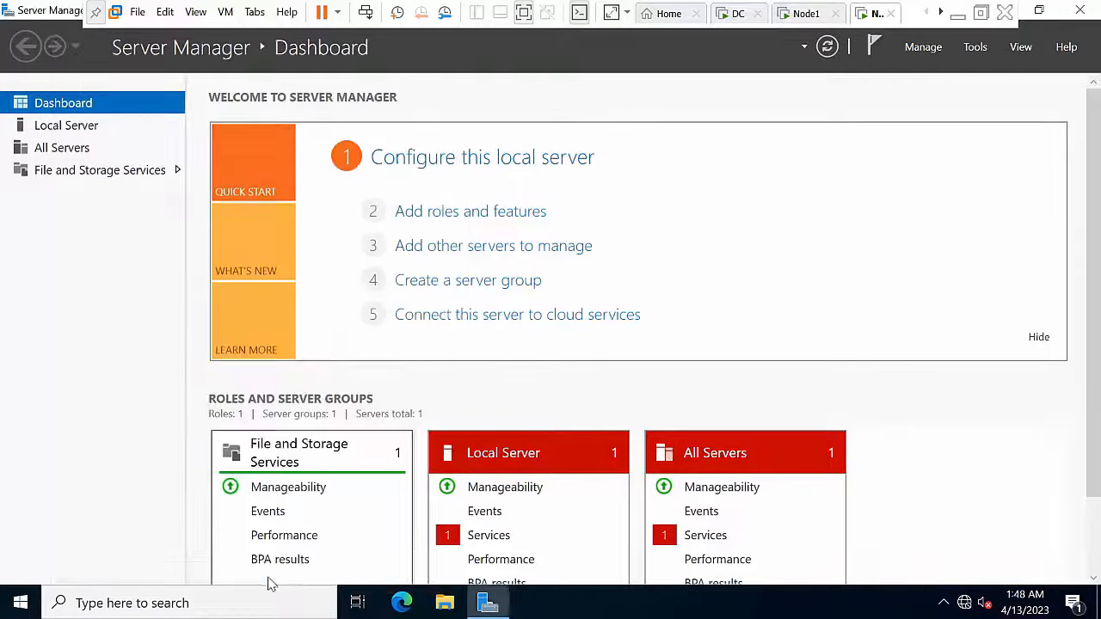
Step: Open Disk Management in Computer Management and bring Disk 1 online
left_click(986, 52)
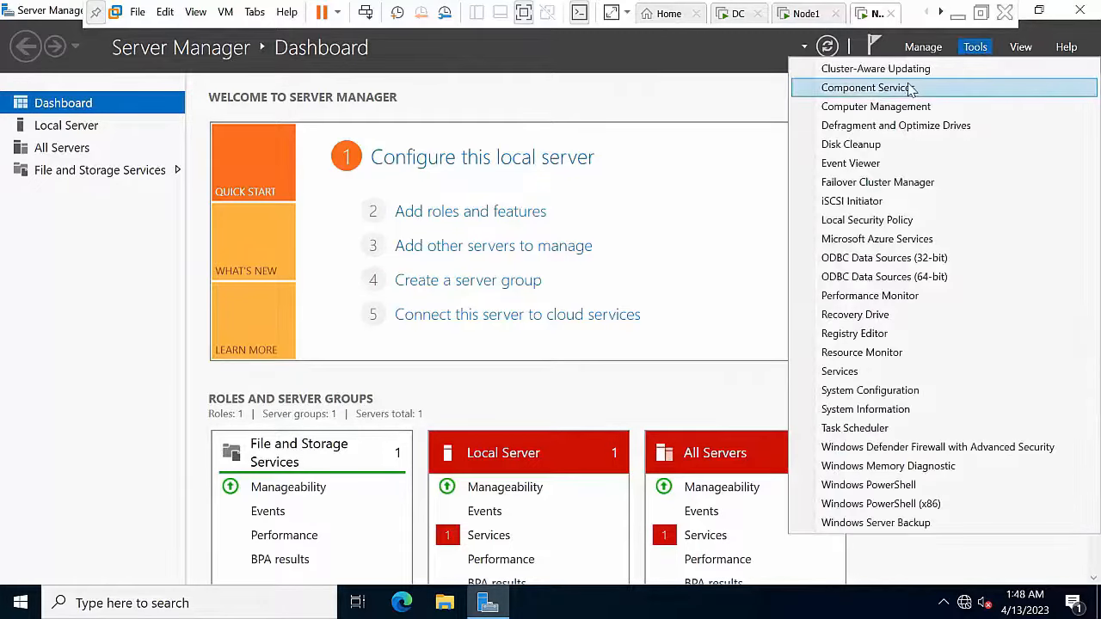
left_click(900, 105)
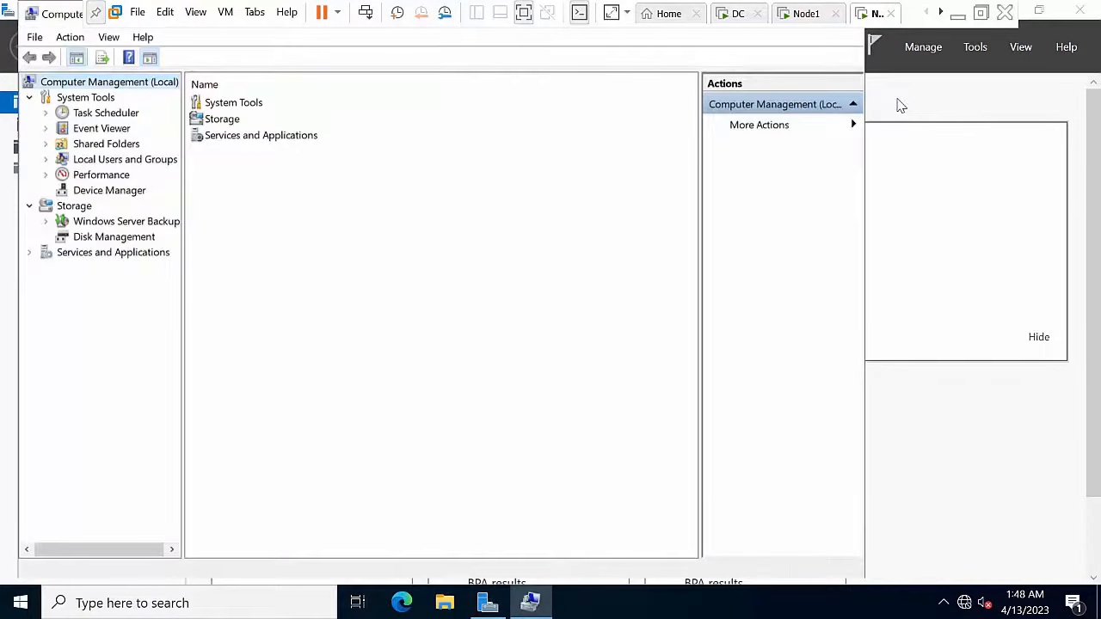
left_click(113, 240)
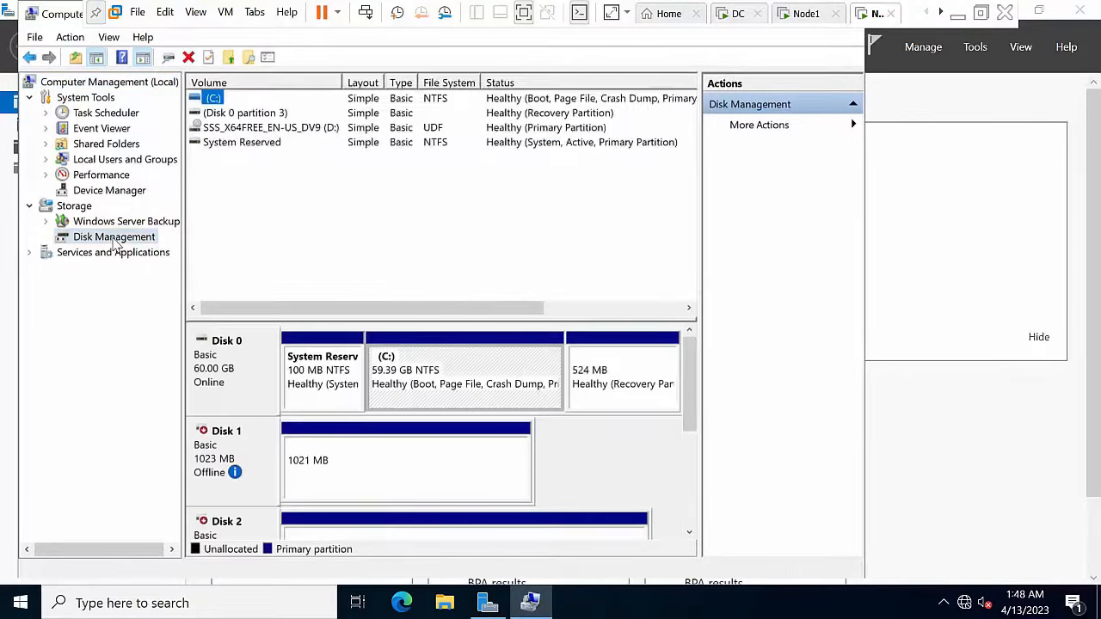
right_click(235, 443)
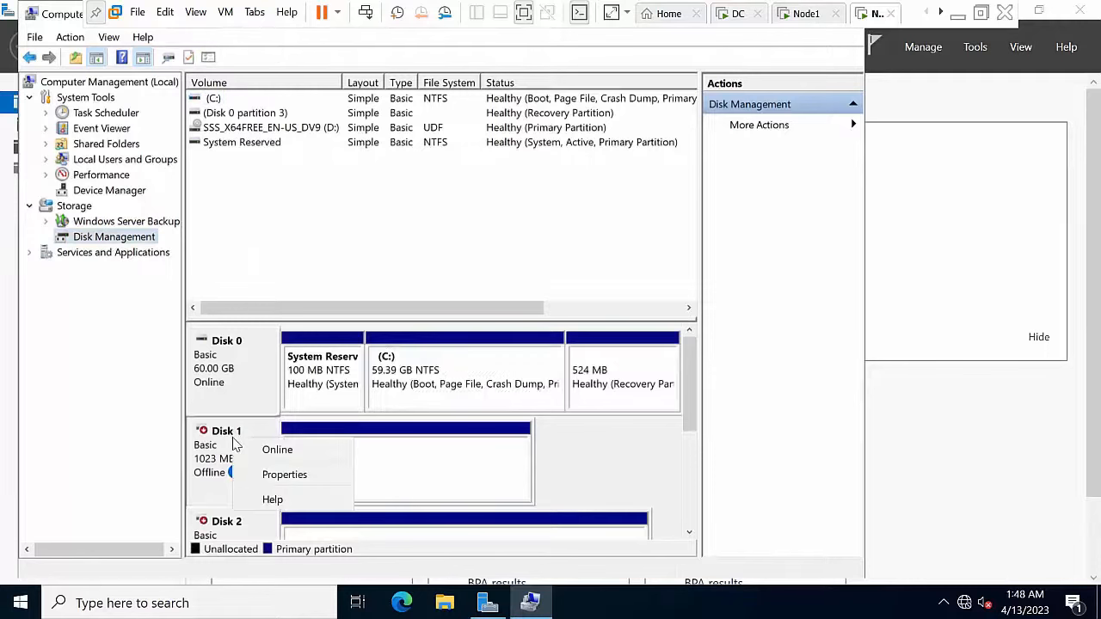
left_click(265, 448)
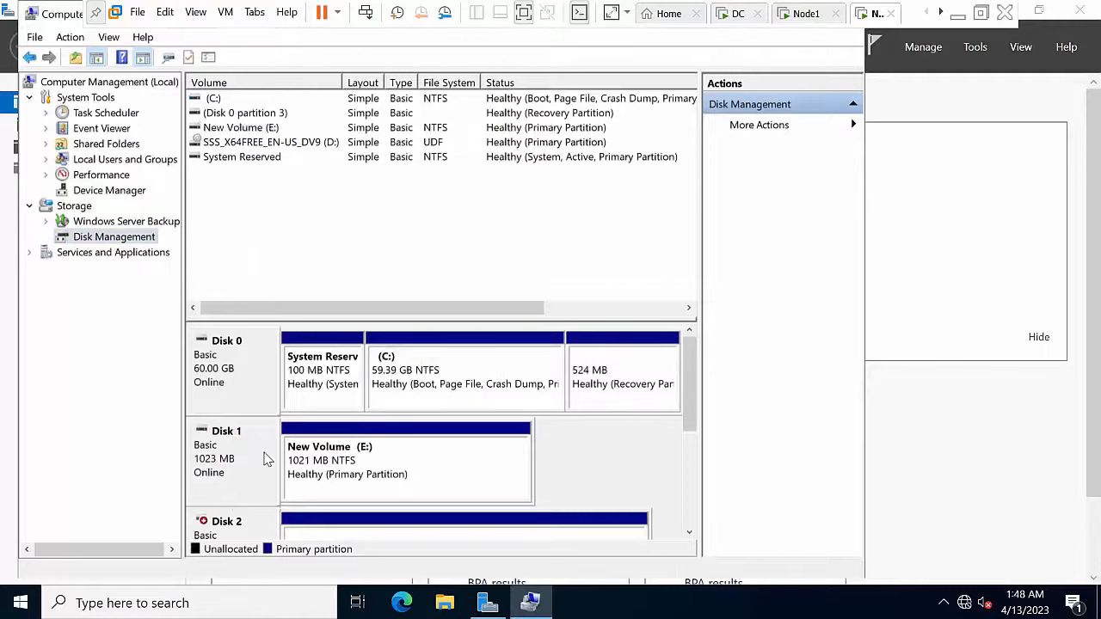
Step: Change the New Volume (E:) partition's drive letter to Q
right_click(346, 458)
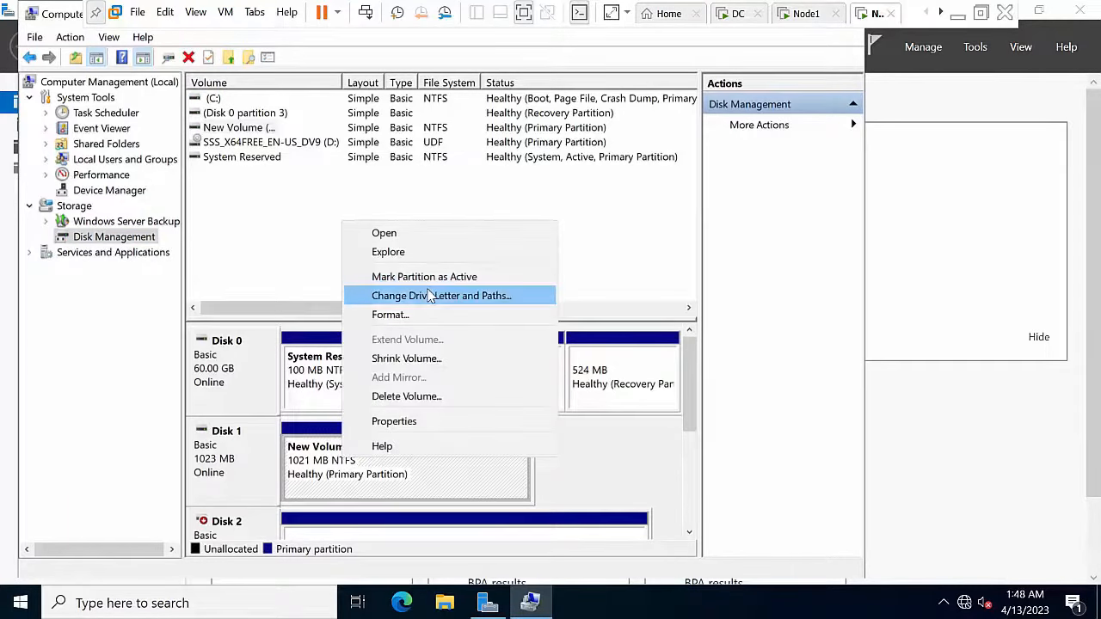
left_click(430, 296)
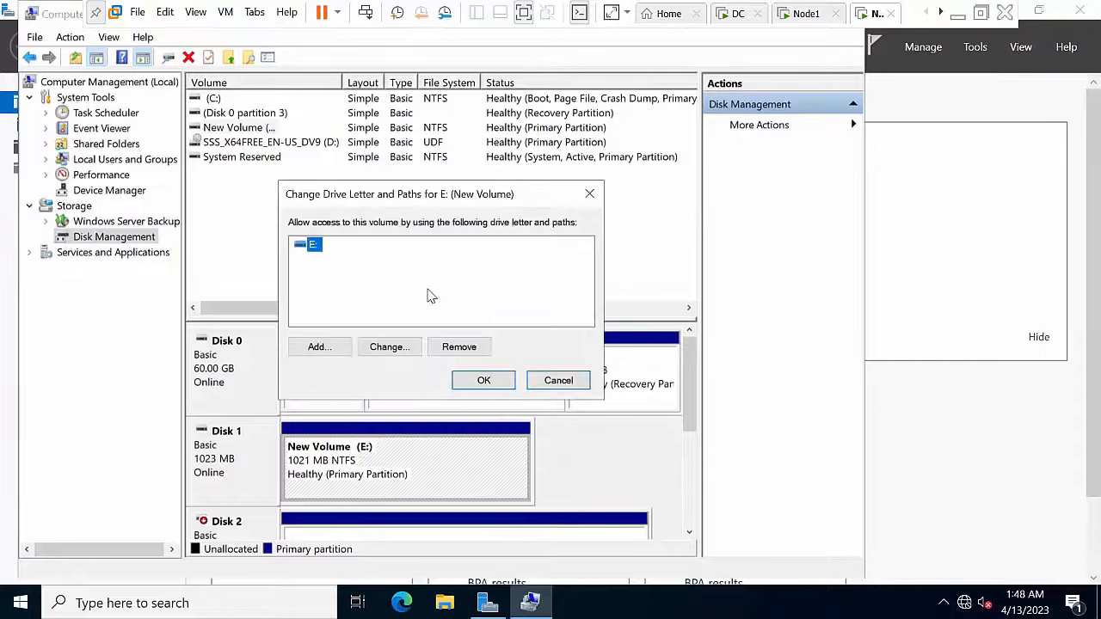
left_click(401, 347)
left_click(571, 270)
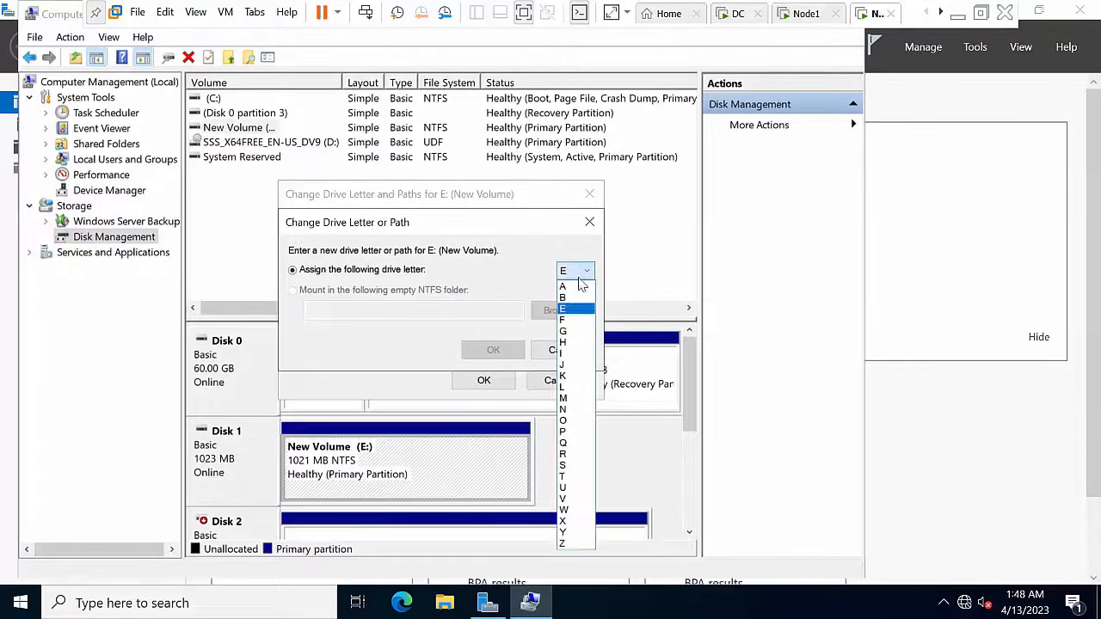
left_click(572, 443)
left_click(507, 352)
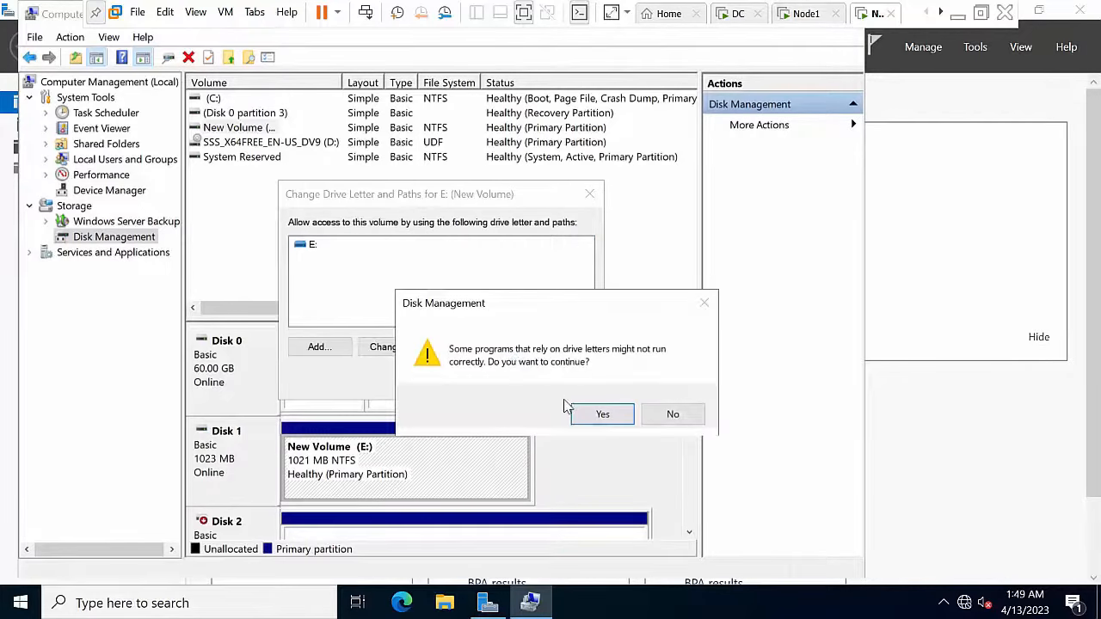
left_click(594, 414)
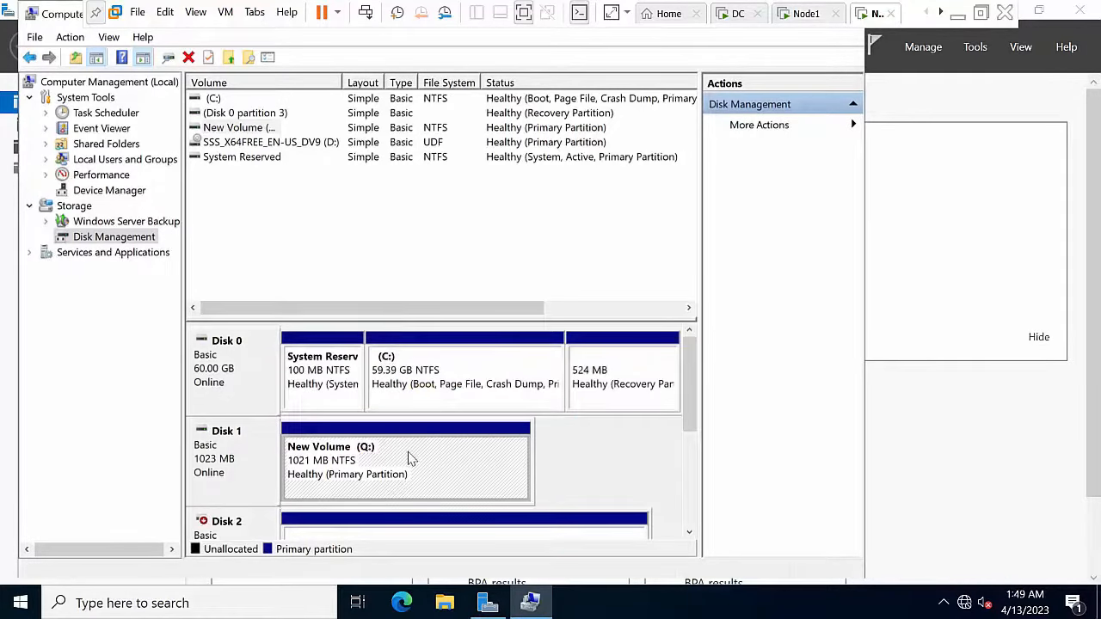
Step: Bring Disk 2 and Disk 3 online
right_click(242, 521)
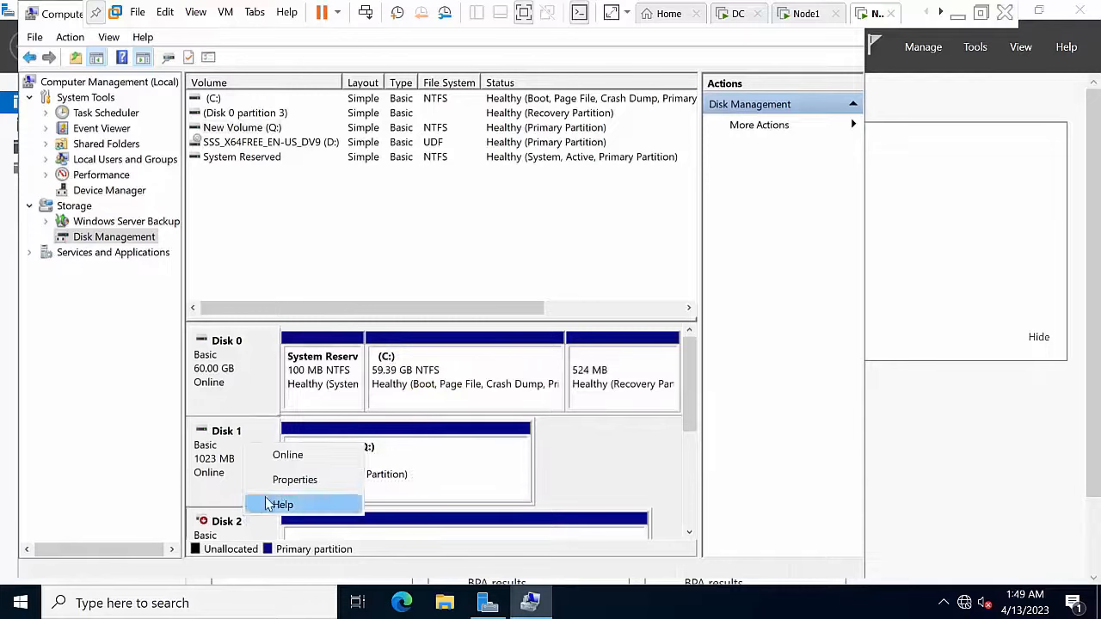
left_click(293, 456)
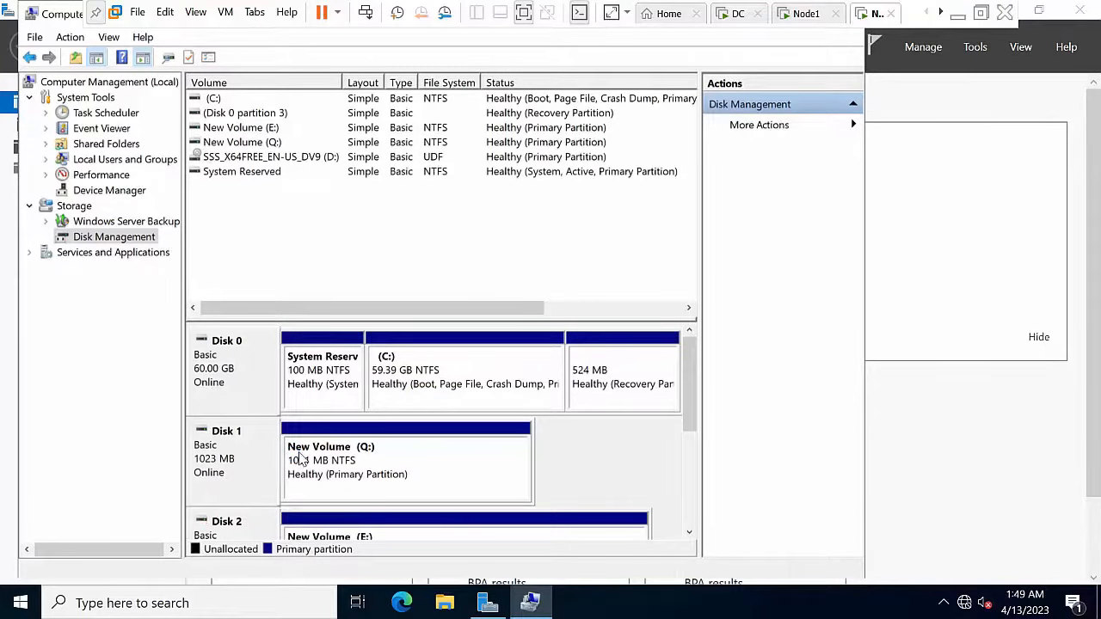
left_click_drag(690, 378, 688, 442)
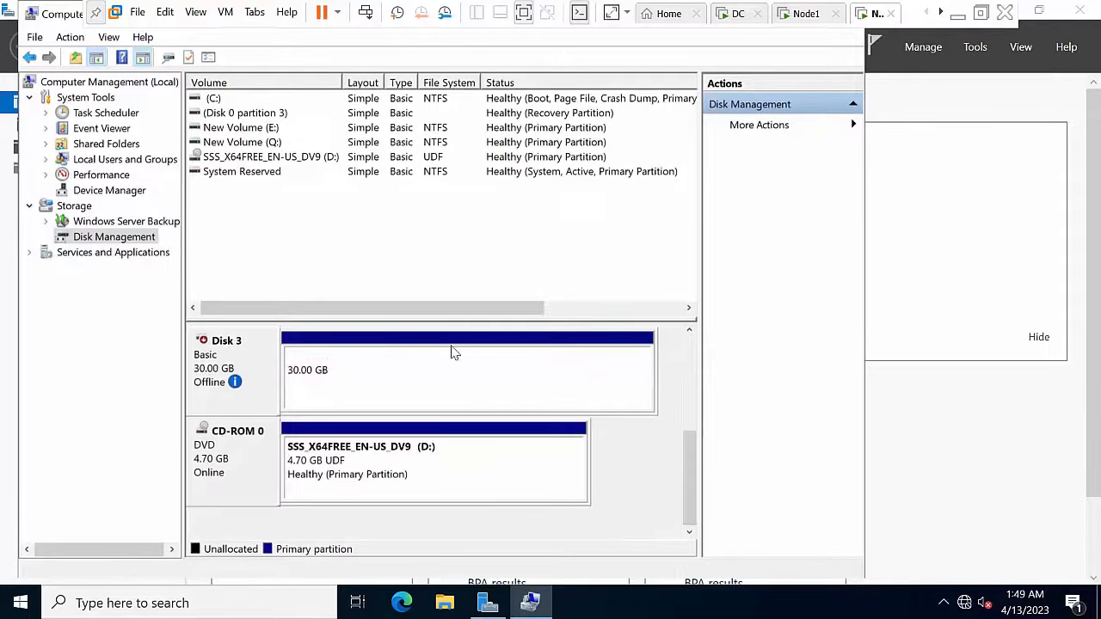
left_click(393, 386)
right_click(392, 390)
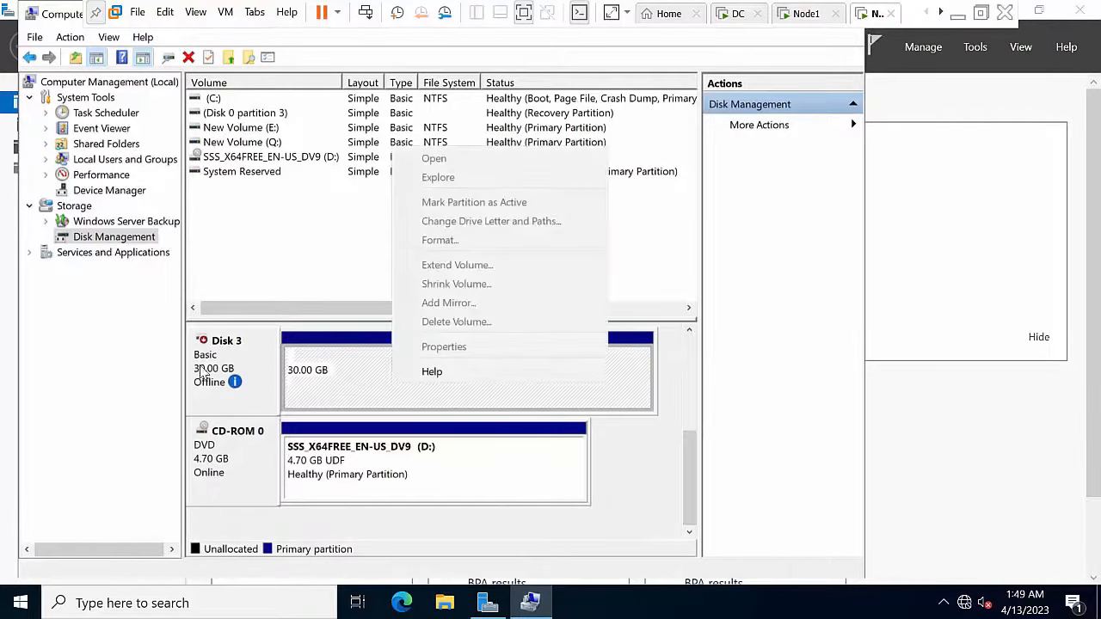
left_click(206, 370)
right_click(212, 364)
left_click(255, 376)
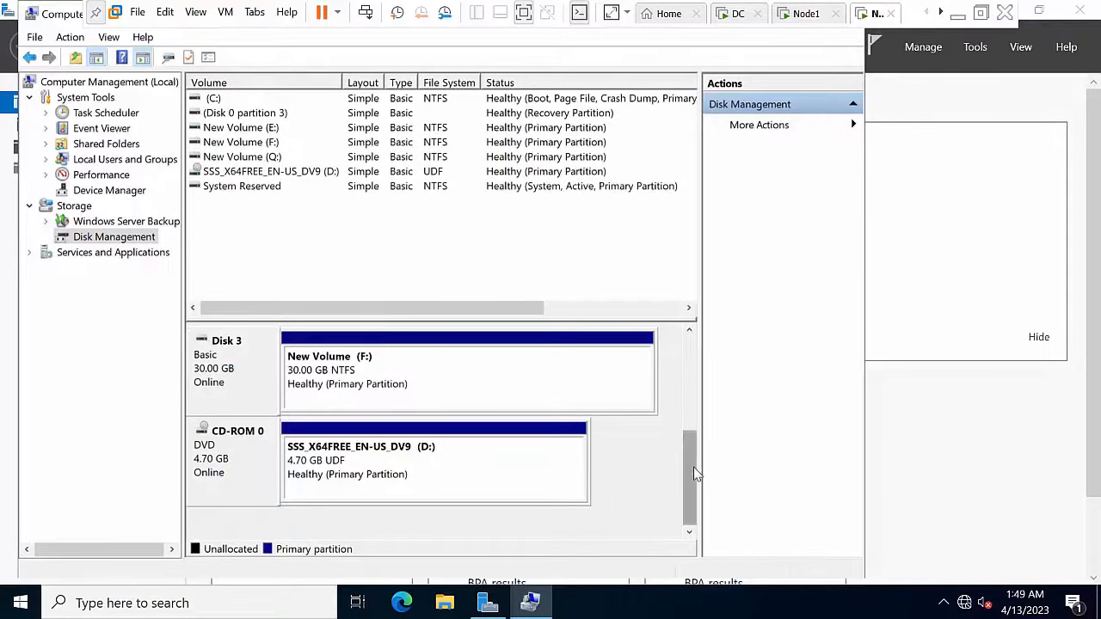
left_click_drag(689, 463, 687, 413)
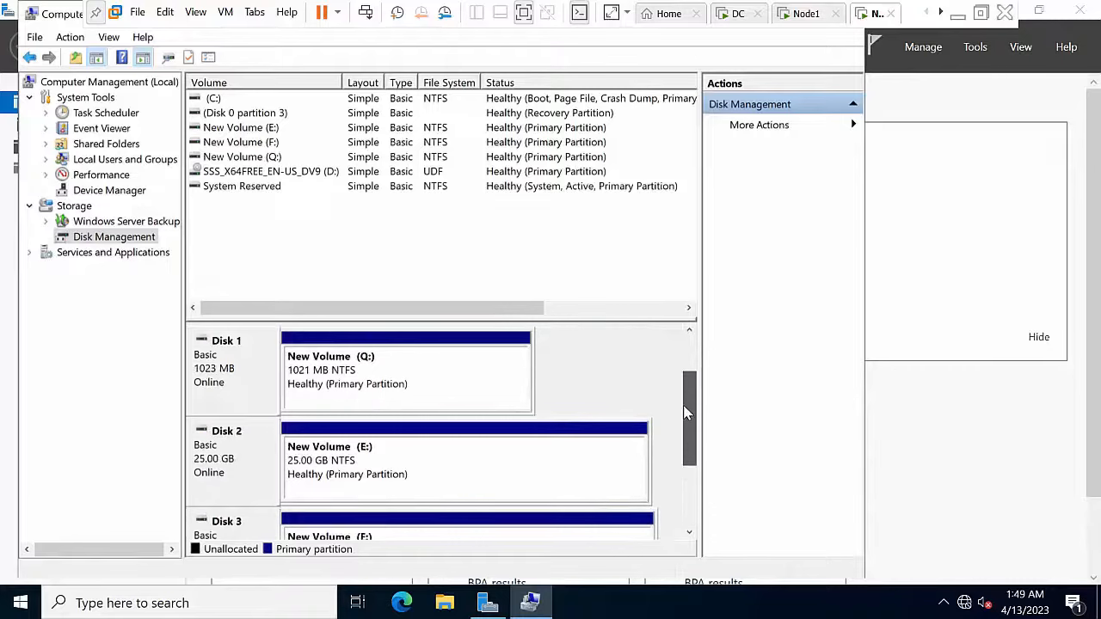
Step: Format volume Q: as NTFS with 64K allocation units
right_click(388, 368)
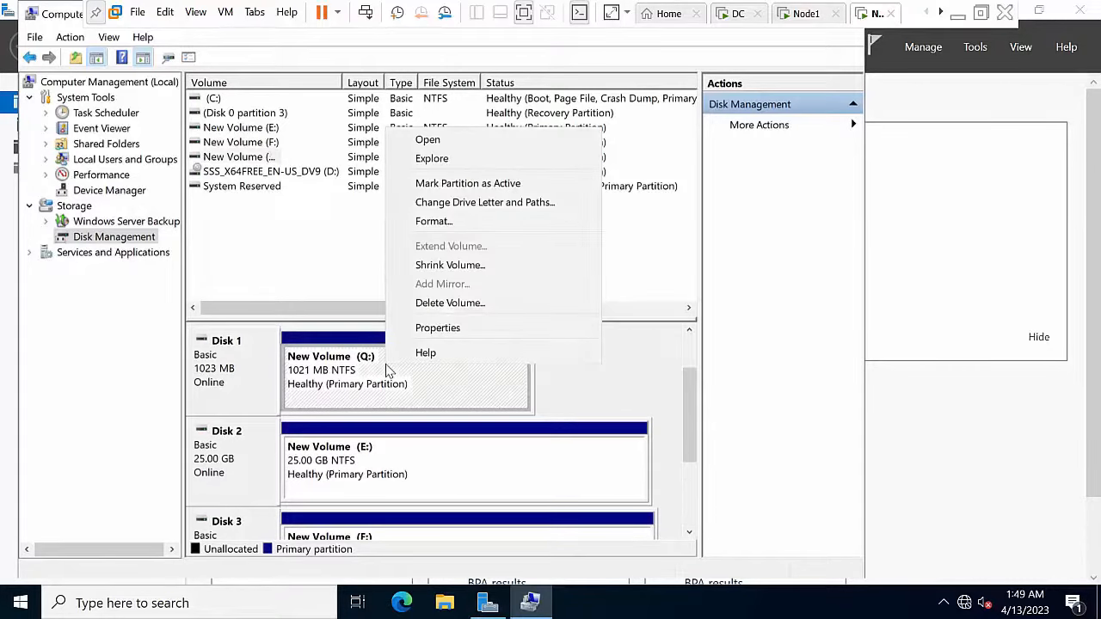
left_click(456, 222)
left_click(456, 263)
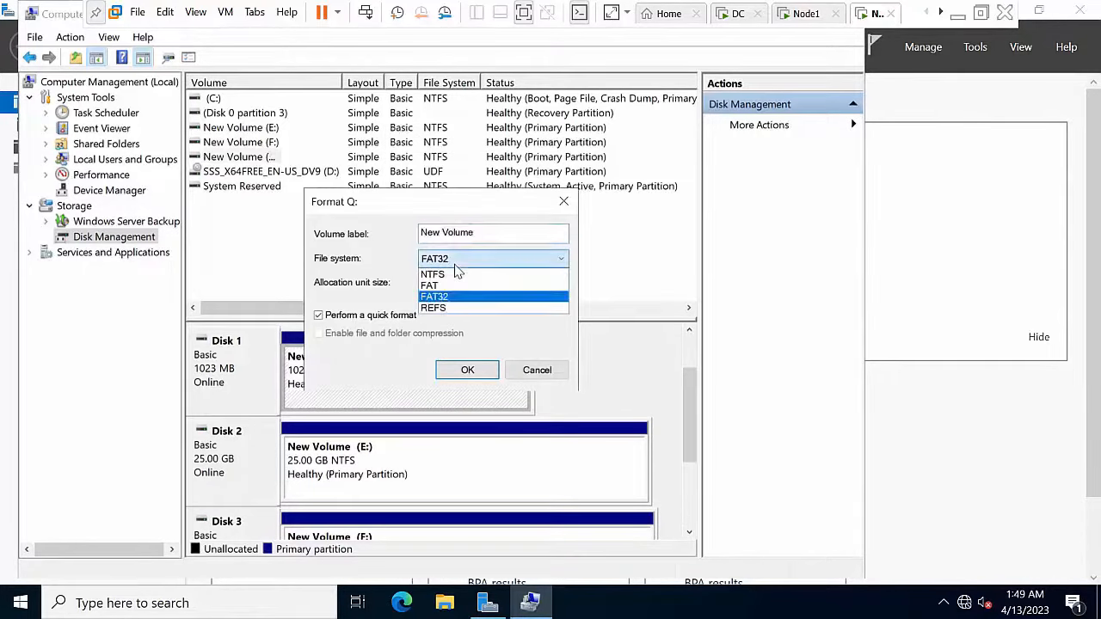
left_click(434, 274)
left_click(461, 282)
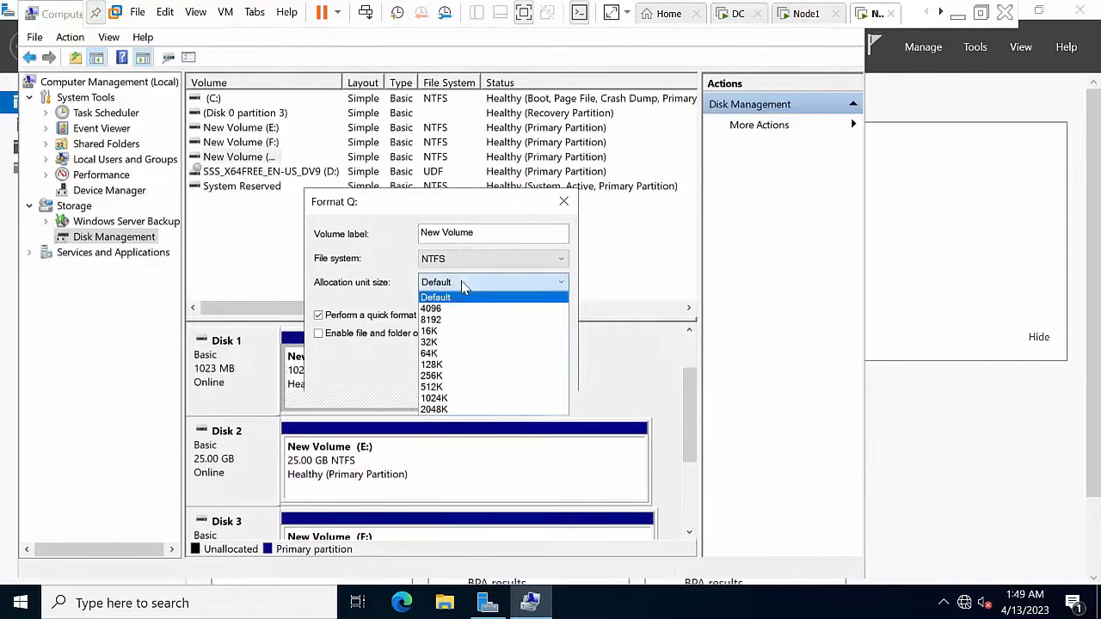
left_click(441, 353)
left_click(464, 379)
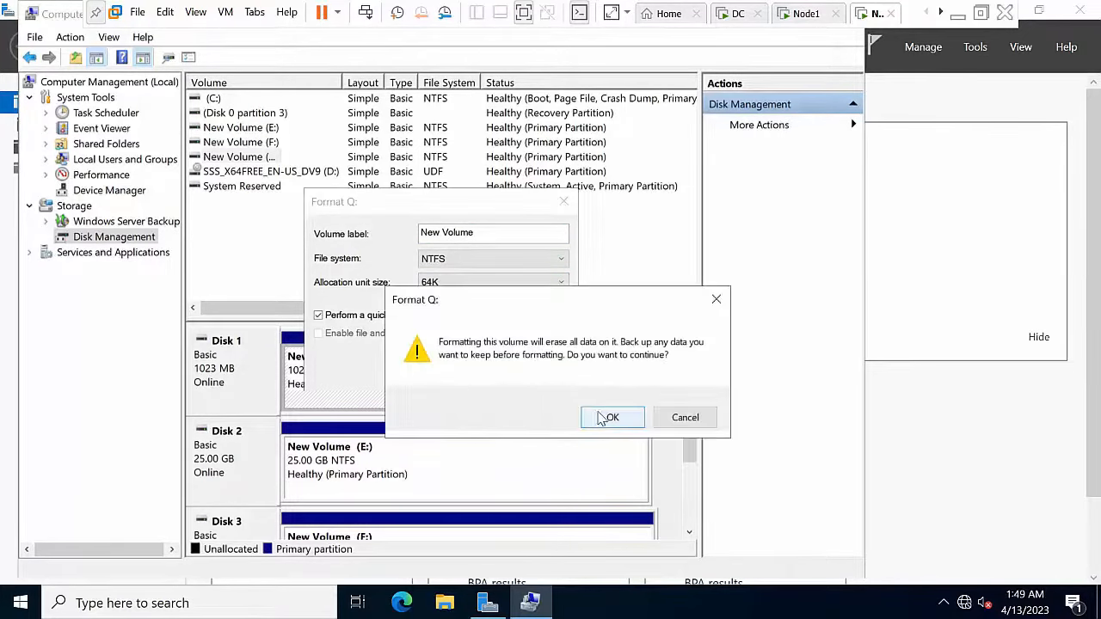
left_click(604, 417)
Step: Format volume E: as NTFS with 64K allocation units
left_click(445, 469)
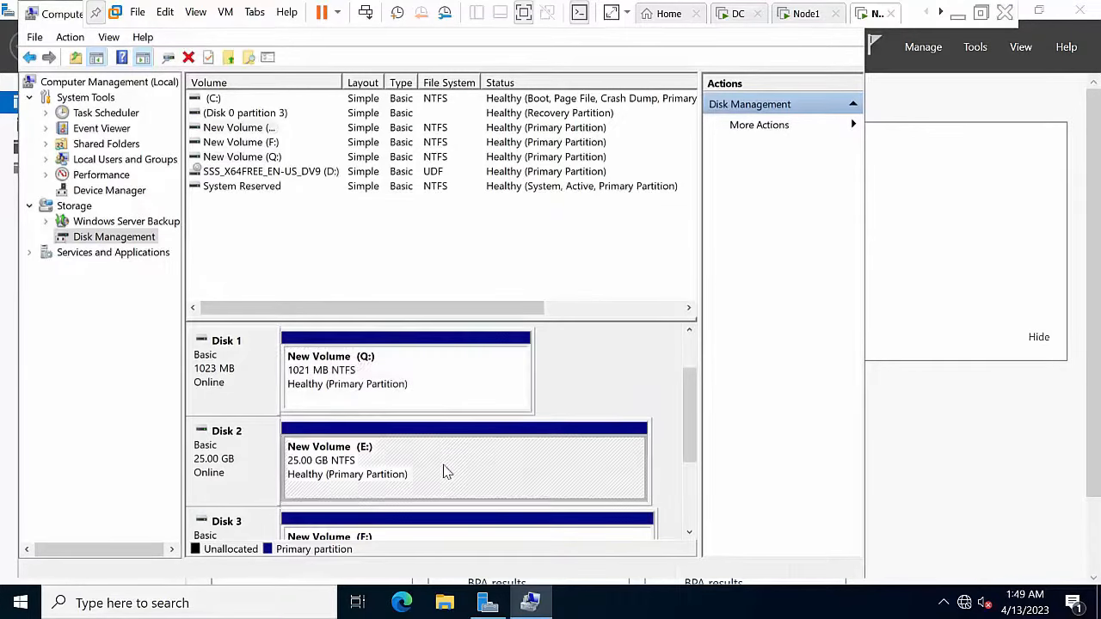
right_click(445, 467)
left_click(492, 321)
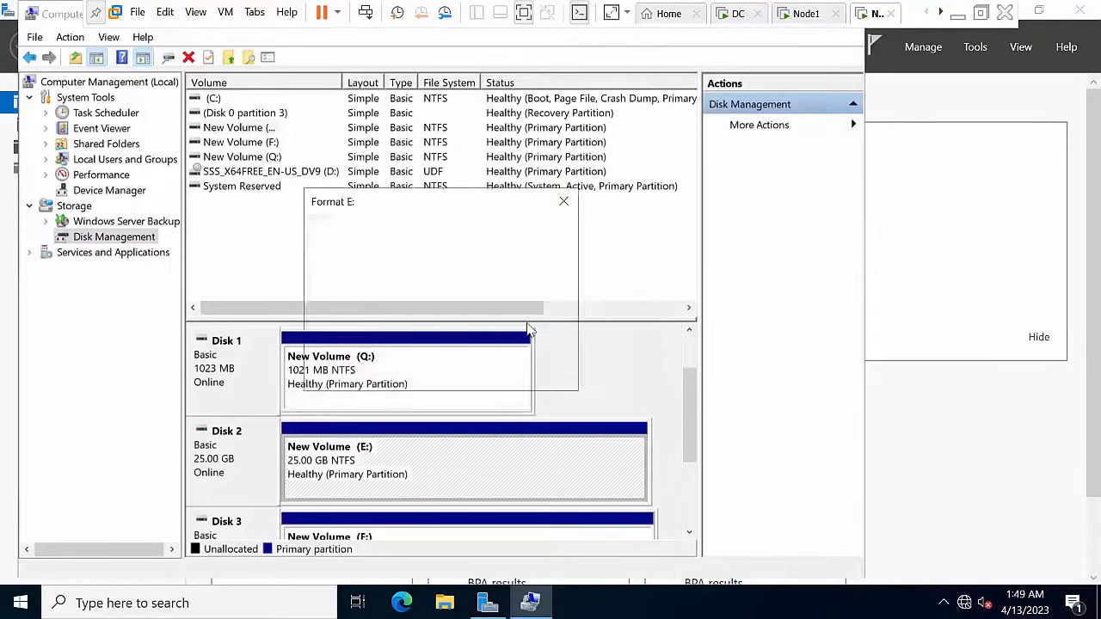
scroll(467, 258, "down", 2)
left_click(465, 260)
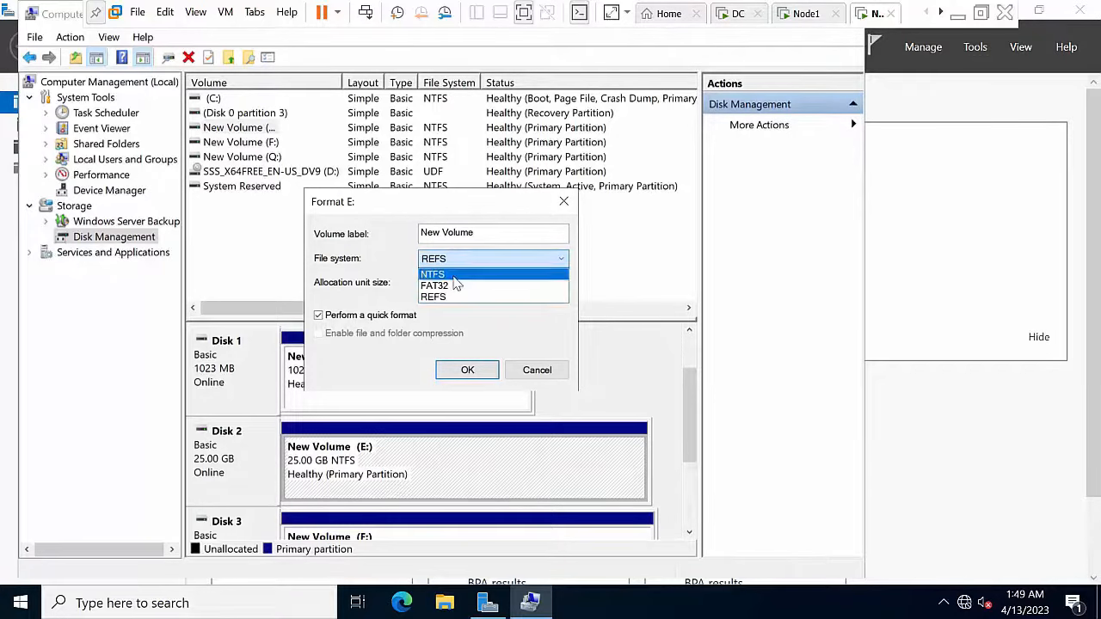
left_click(463, 273)
left_click(516, 284)
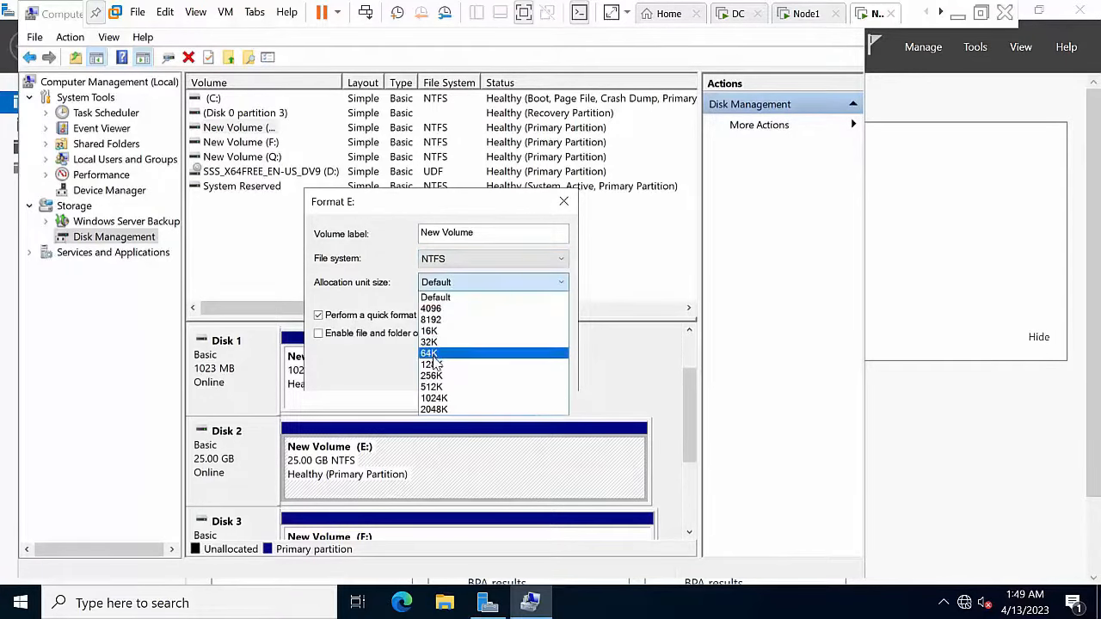
left_click(433, 353)
left_click(464, 372)
left_click(611, 417)
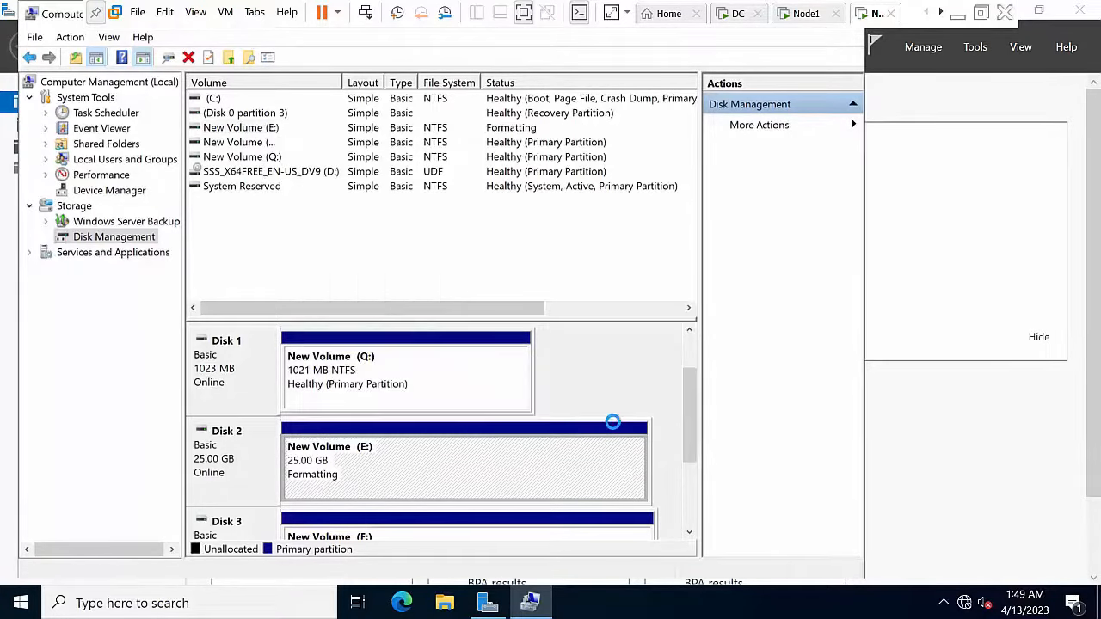
Step: Format volume F: as NTFS with 64K allocation units
scroll(672, 459, "down", 3)
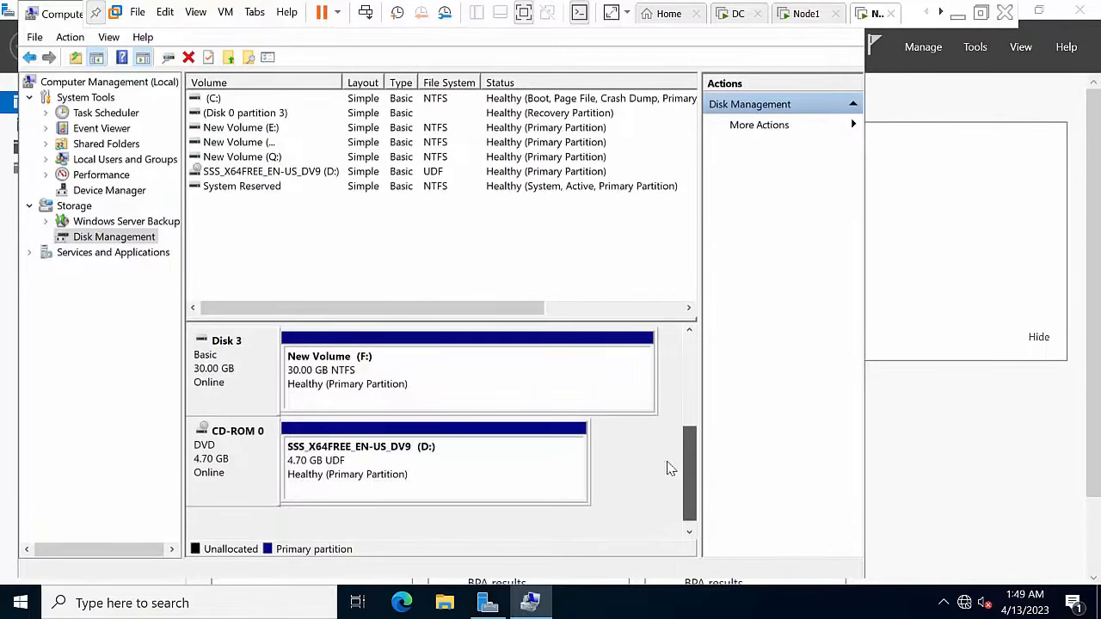
right_click(401, 385)
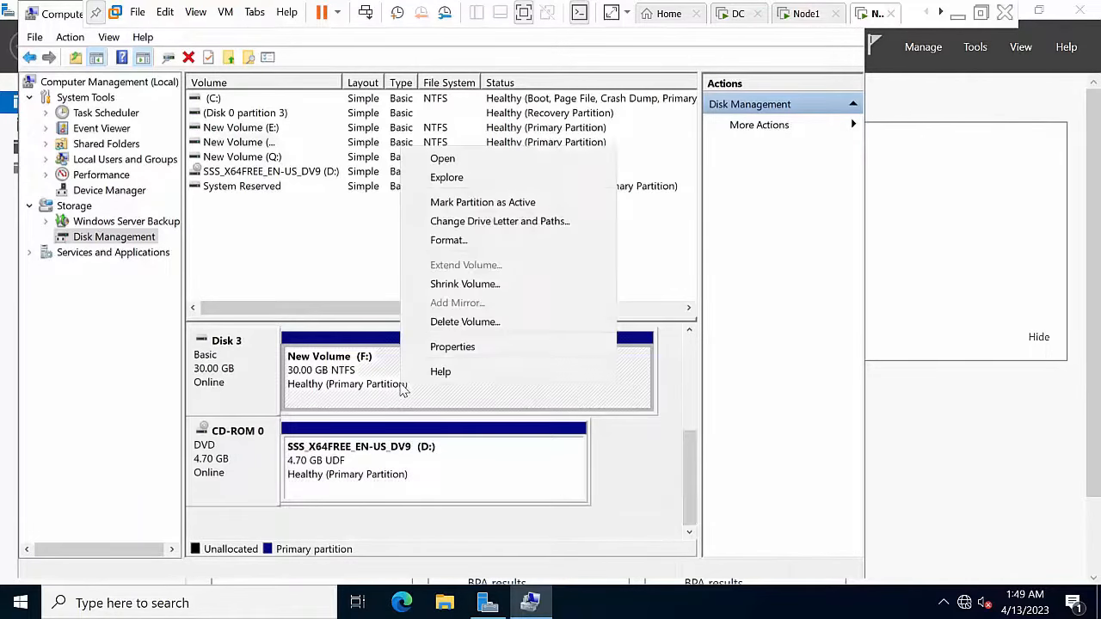
left_click(480, 242)
left_click(473, 261)
left_click(472, 261)
left_click(454, 285)
left_click(430, 352)
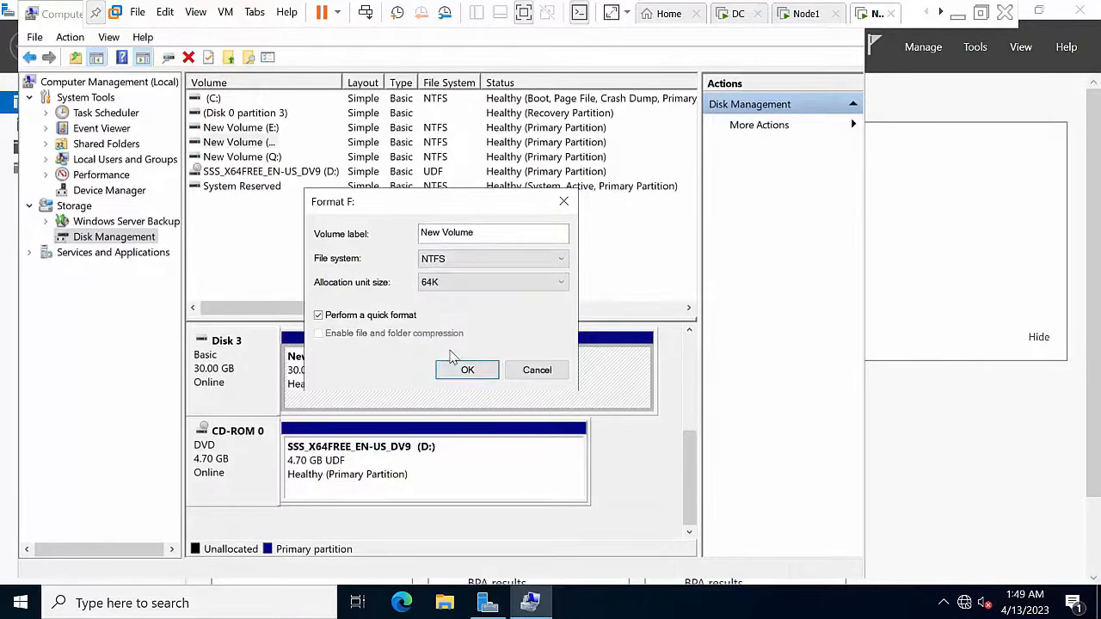
left_click(467, 370)
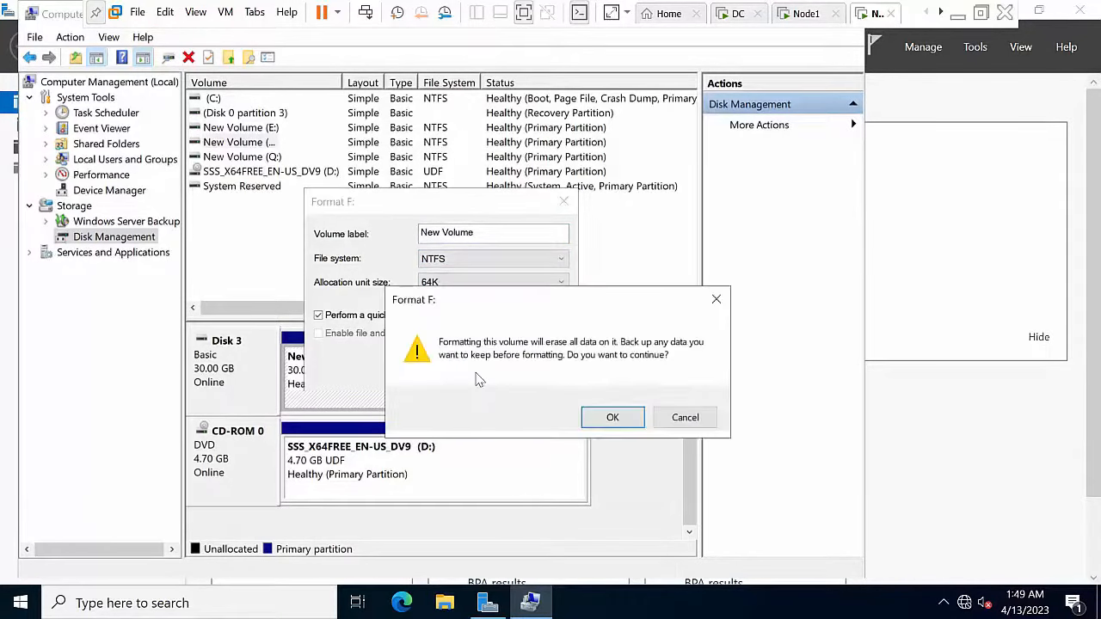
left_click(607, 416)
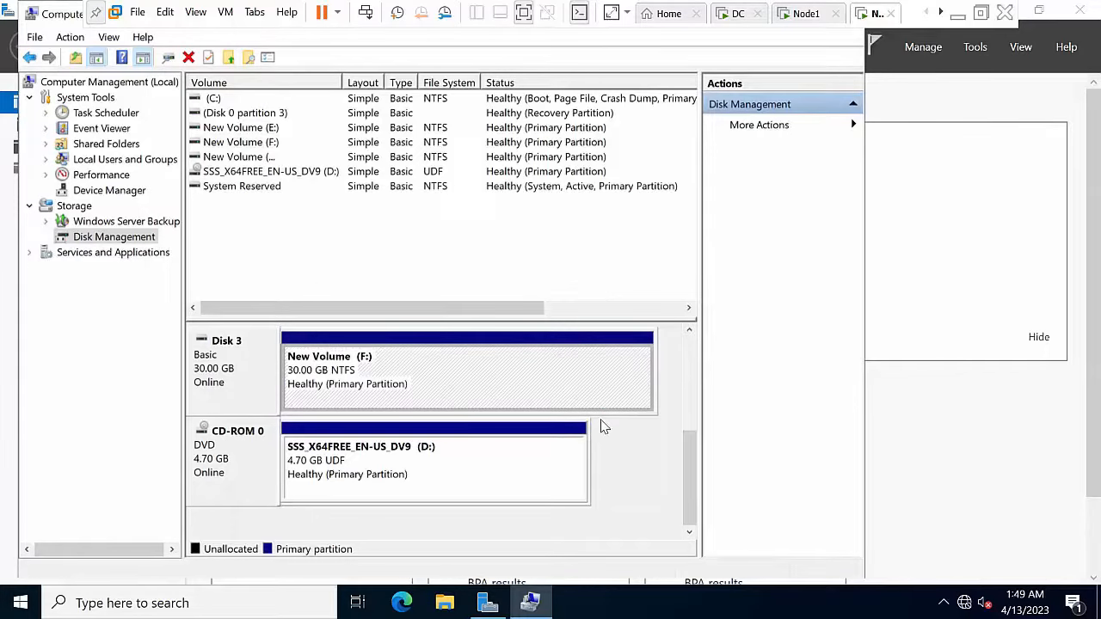
Step: Exit Computer Management and confirm Q:, E: and F: under This PC
left_click(35, 37)
left_click(38, 81)
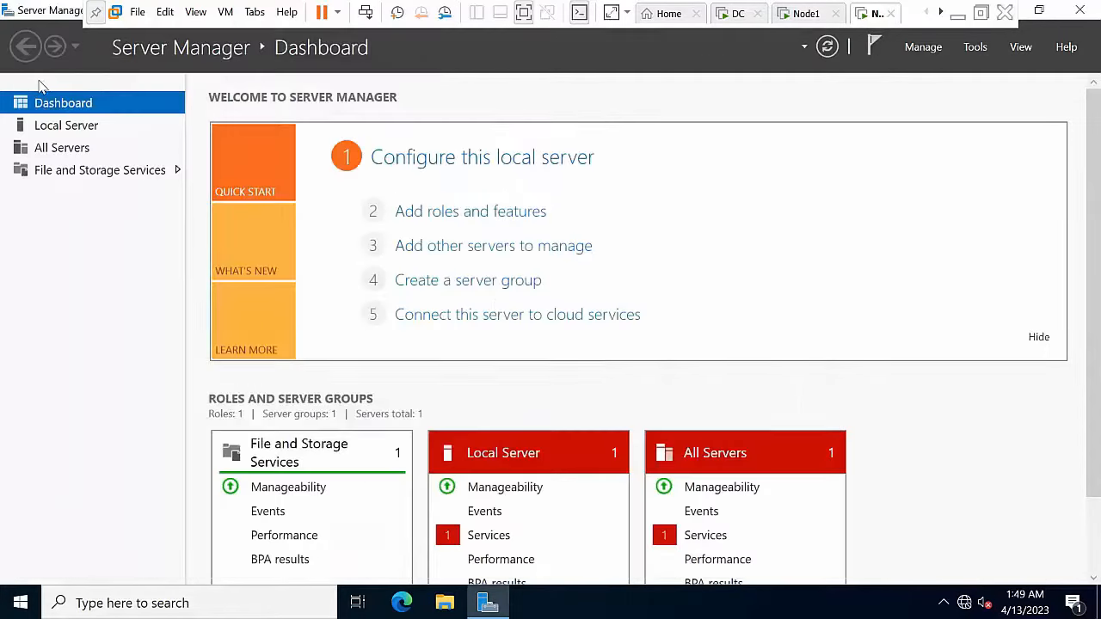
left_click(445, 602)
left_click(281, 255)
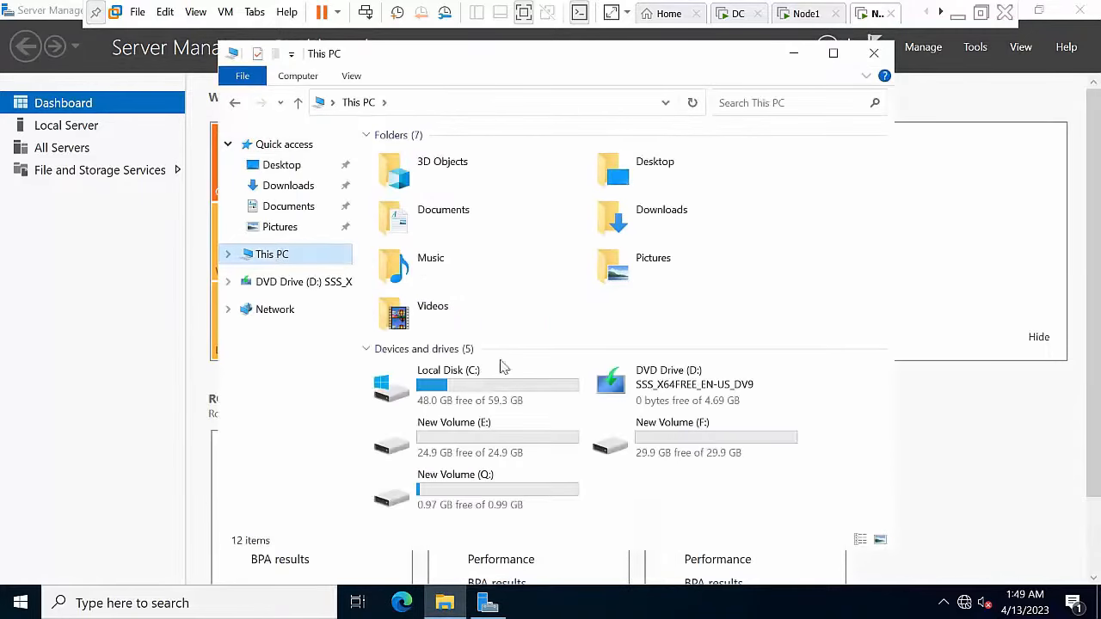
left_click(874, 53)
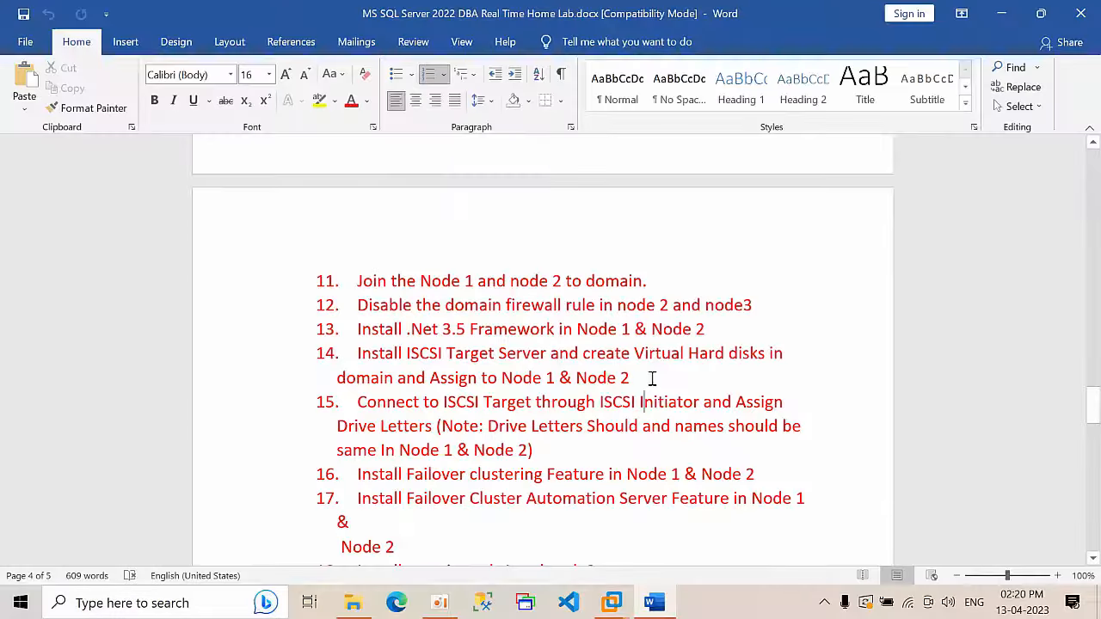
left_click_drag(652, 376, 355, 361)
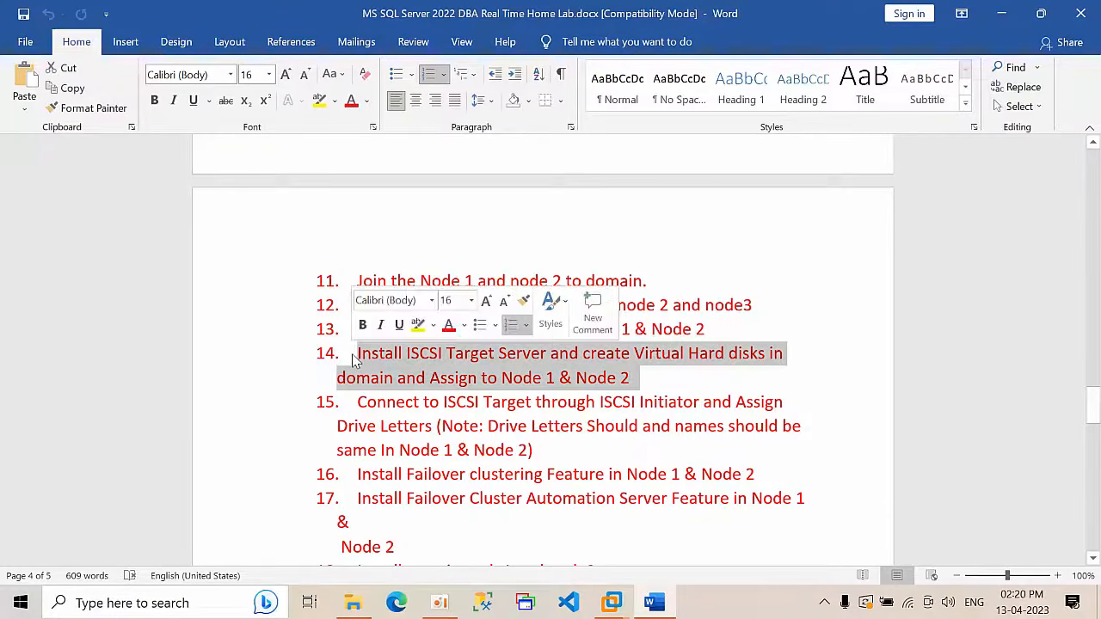
Step: Scan checklist items 14–16, select 'Install ssms in node1 and node2', and minimize Word
left_click(359, 401)
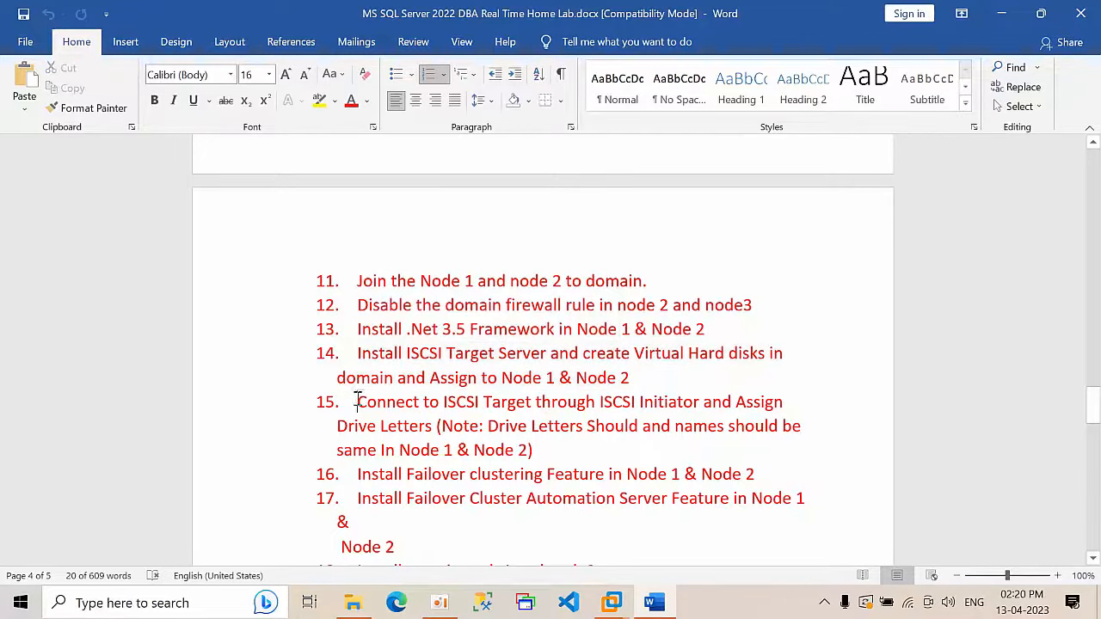
left_click(578, 461, "shift")
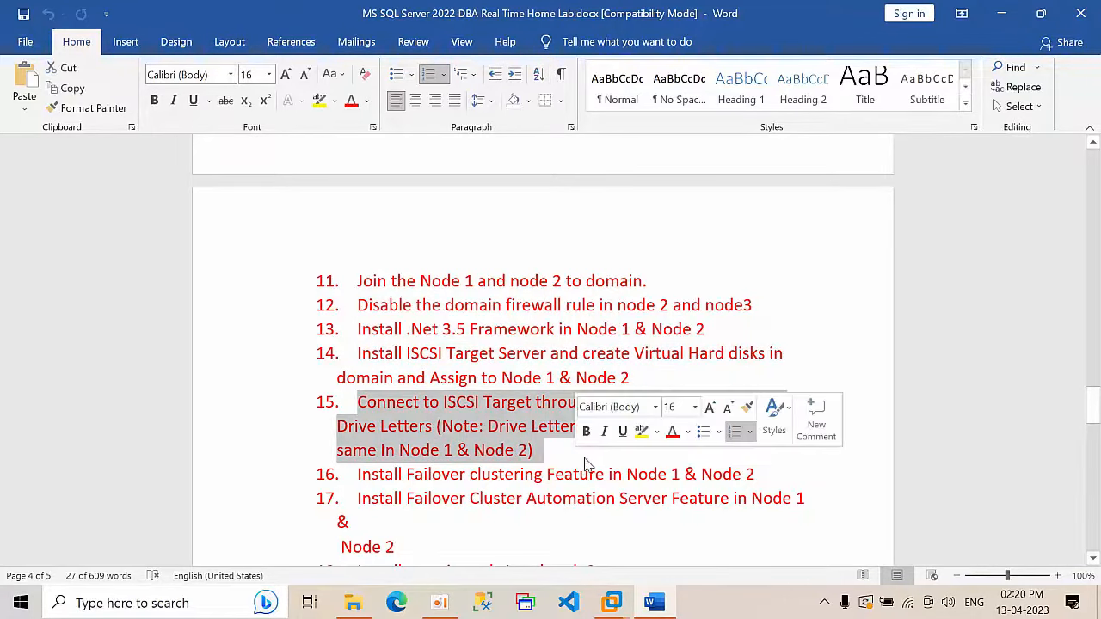
left_click(568, 457)
scroll(596, 470, "down", 1)
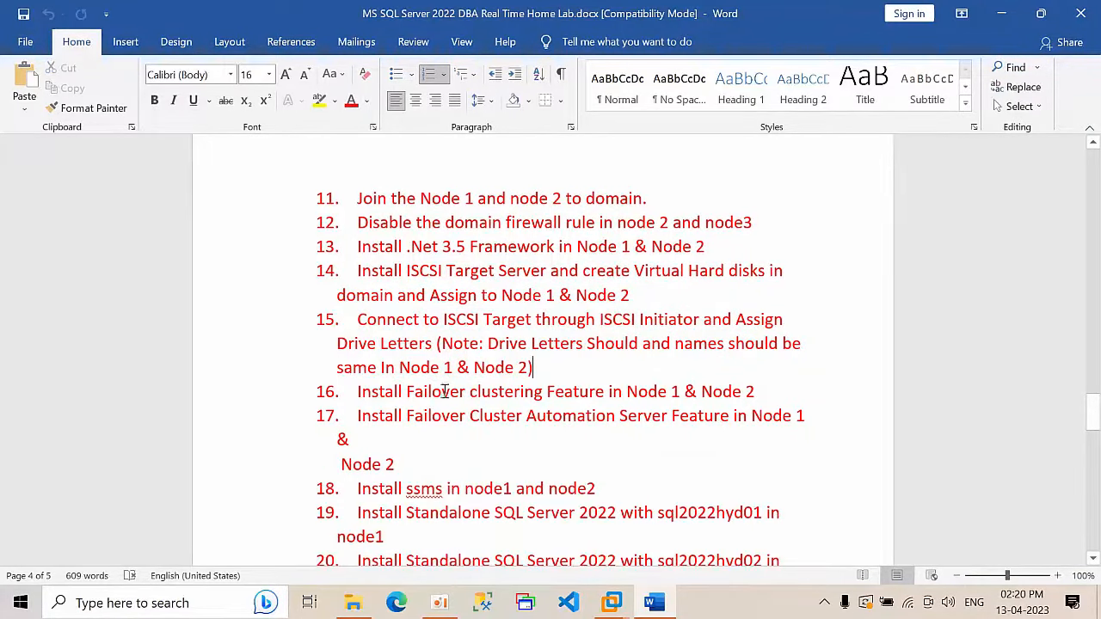
left_click_drag(355, 389, 777, 388)
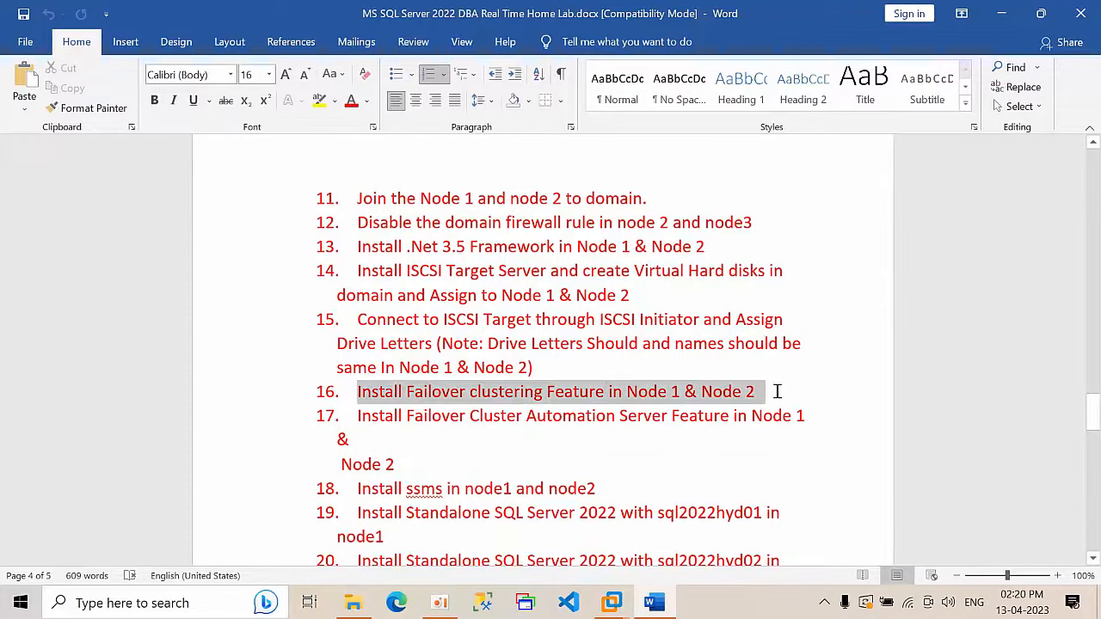
left_click(777, 398)
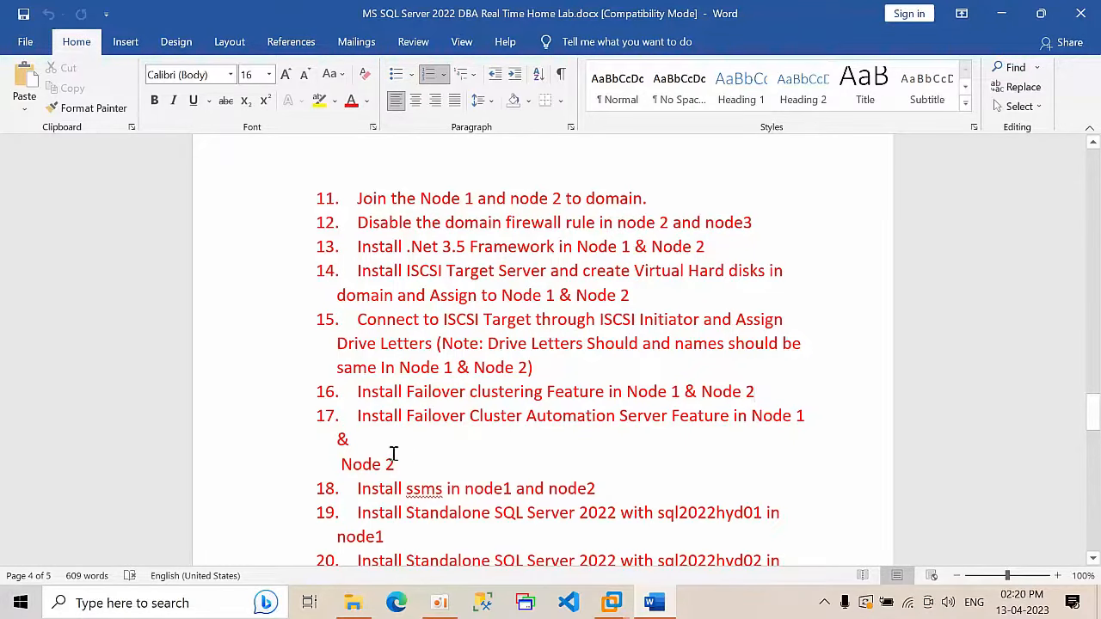
left_click_drag(394, 461, 352, 418)
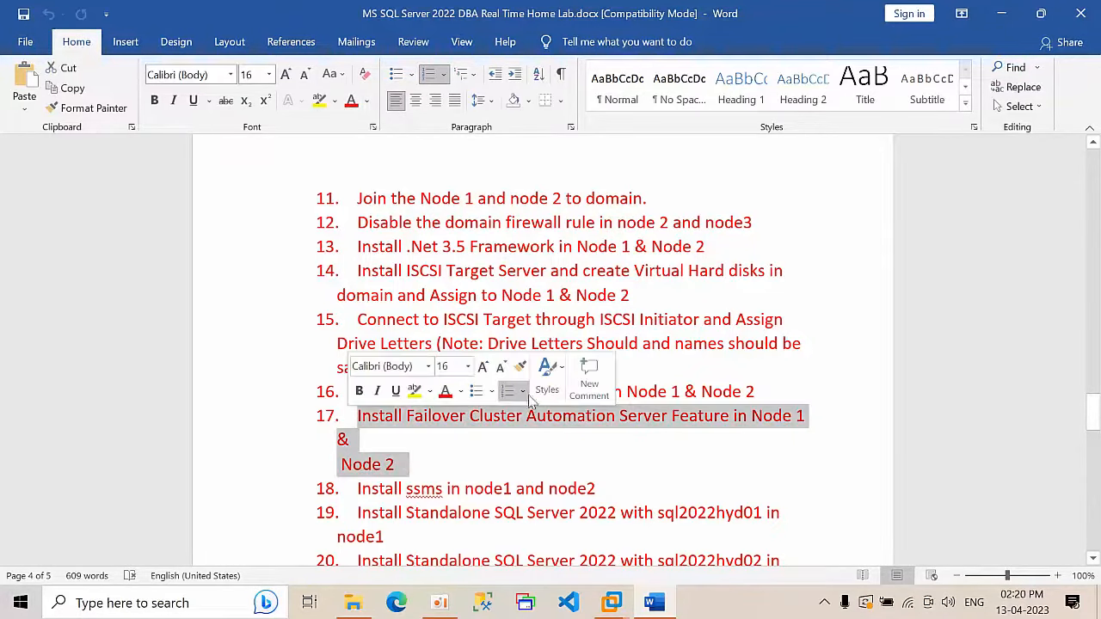
scroll(615, 394, "down", 2)
left_click_drag(615, 415, 355, 398)
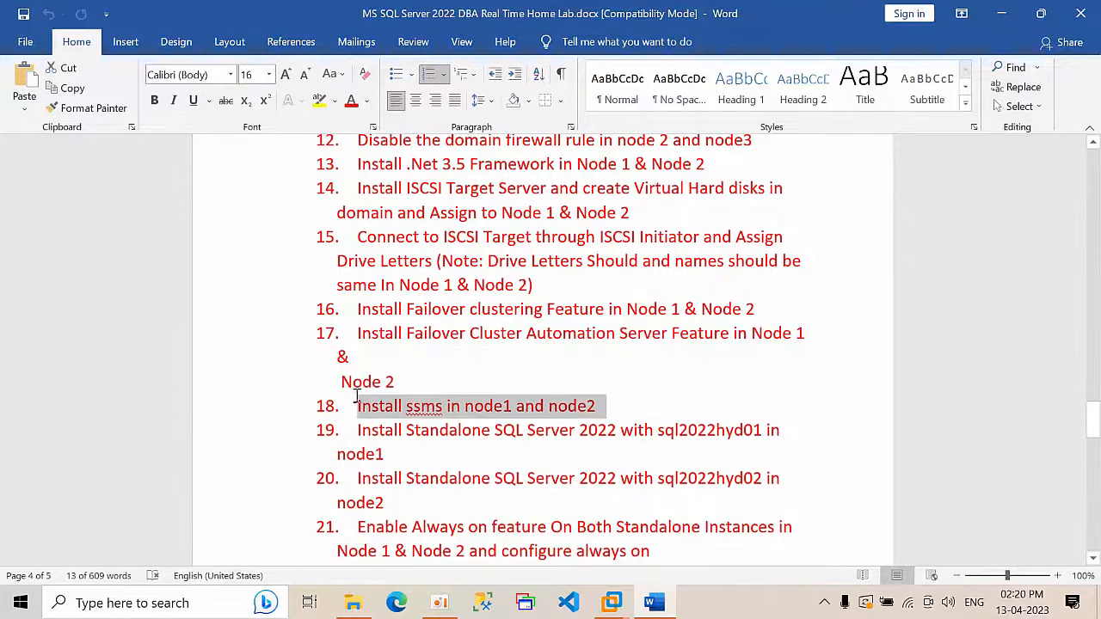
left_click(1002, 12)
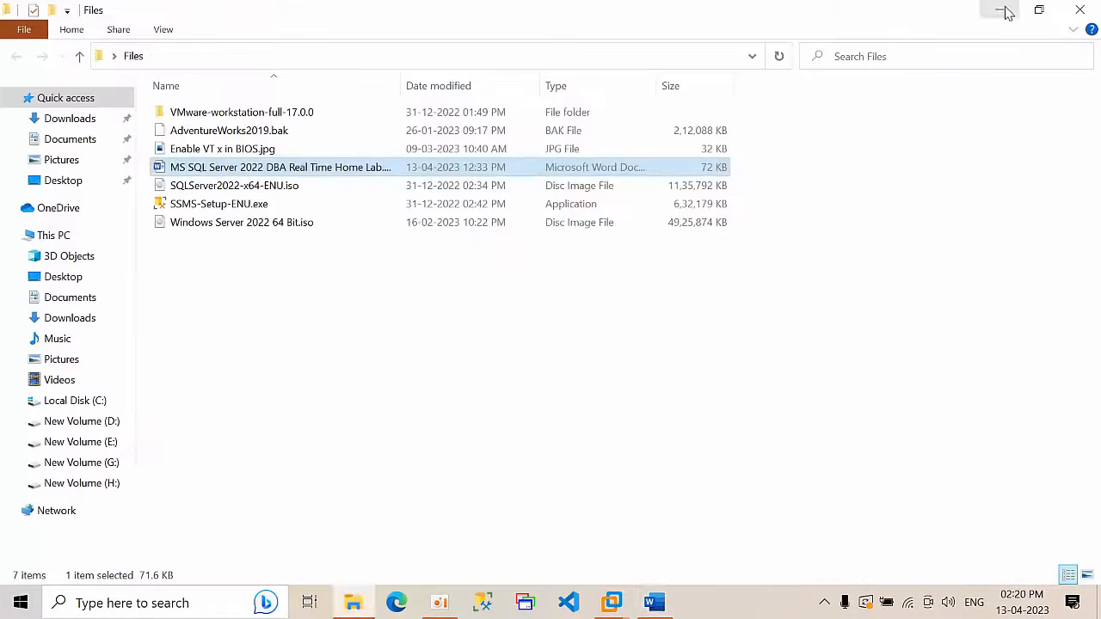
Step: Copy SSMS-Setup-ENU.exe from the host's Files folder and paste it onto Node1's desktop
double_click(277, 204)
key("shift+F10")
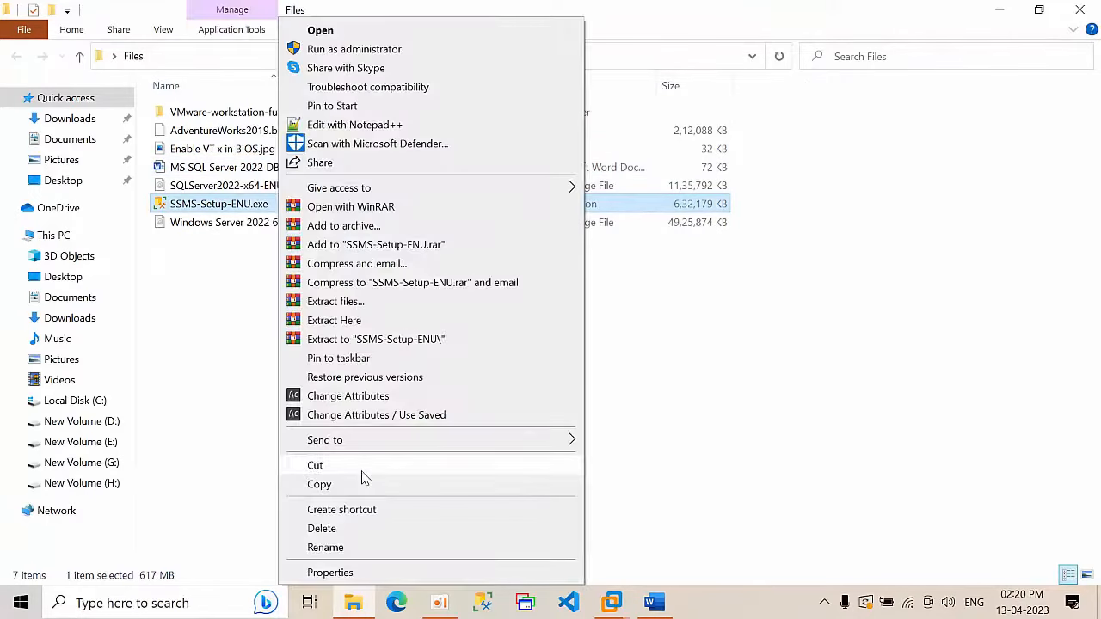
left_click(361, 484)
mouse_move(611, 602)
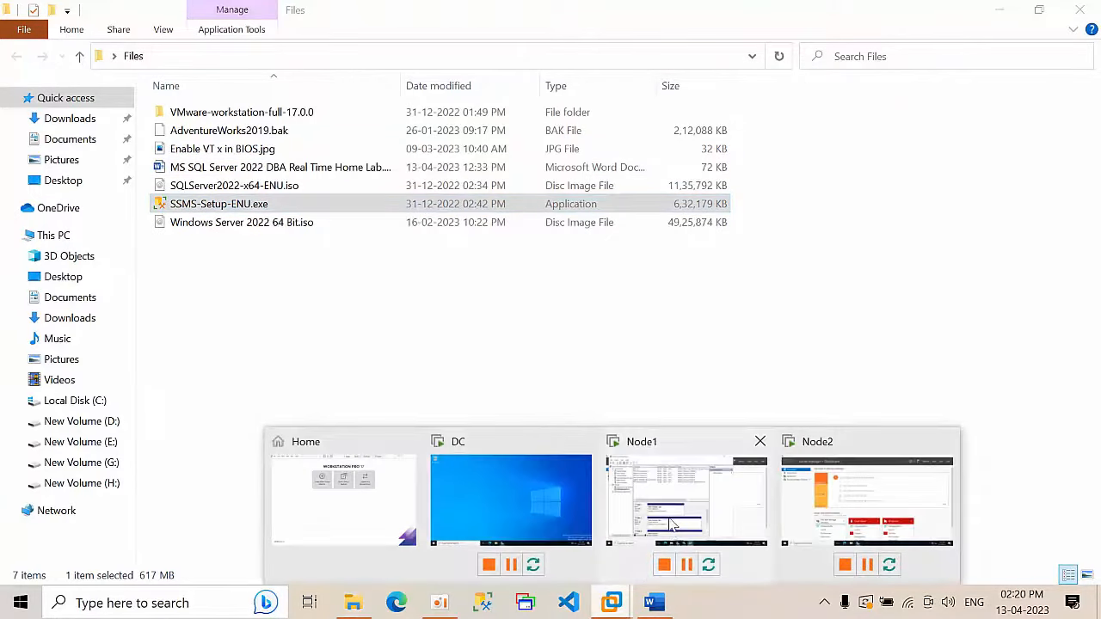
left_click(678, 516)
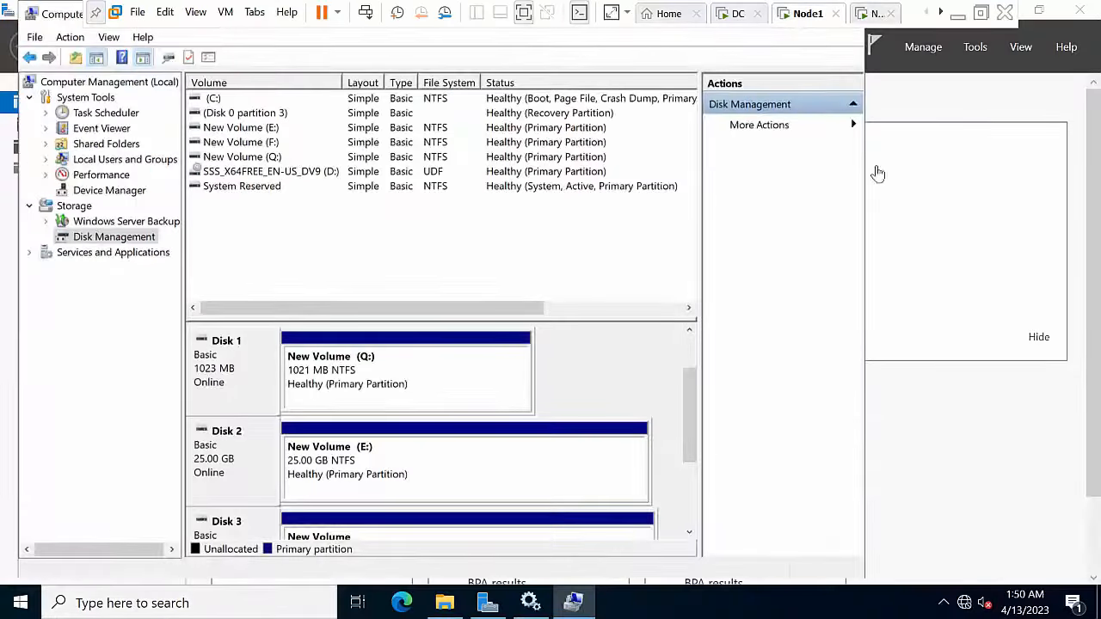
left_click(35, 37)
left_click(66, 86)
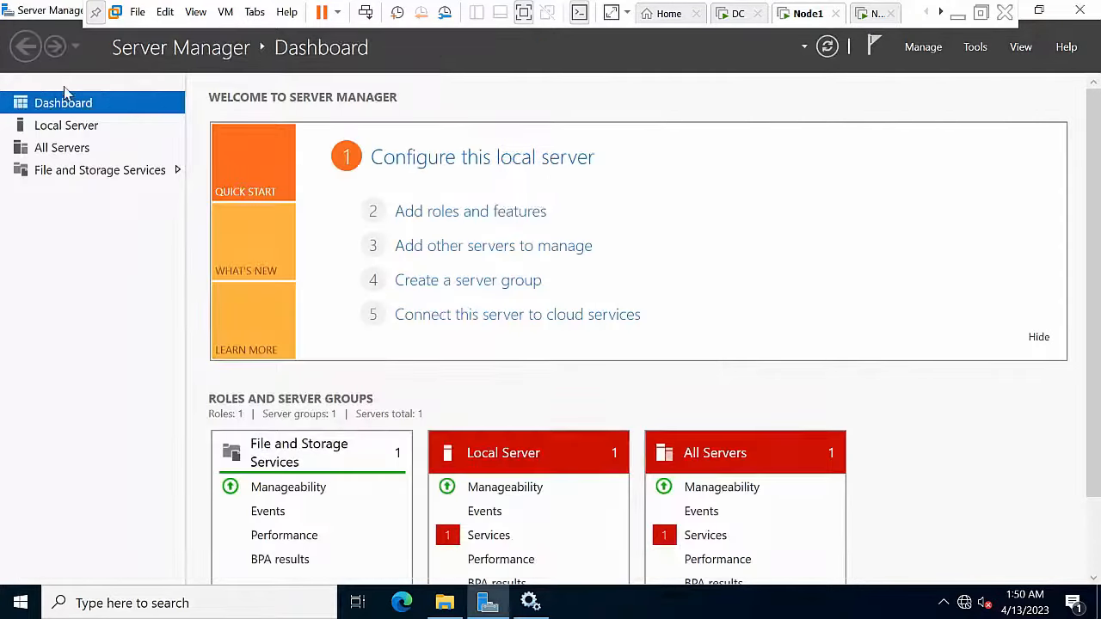
left_click(1078, 10)
right_click(486, 239)
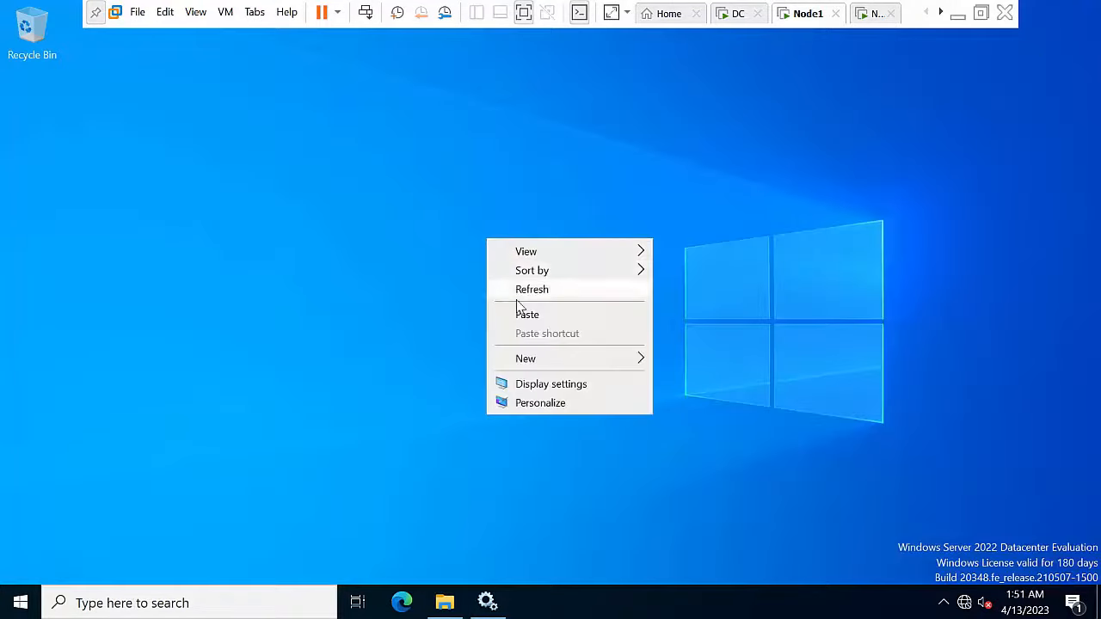
left_click(527, 314)
Step: Paste SSMS-Setup-ENU.exe onto Node2's desktop after closing Server Manager
left_click(868, 17)
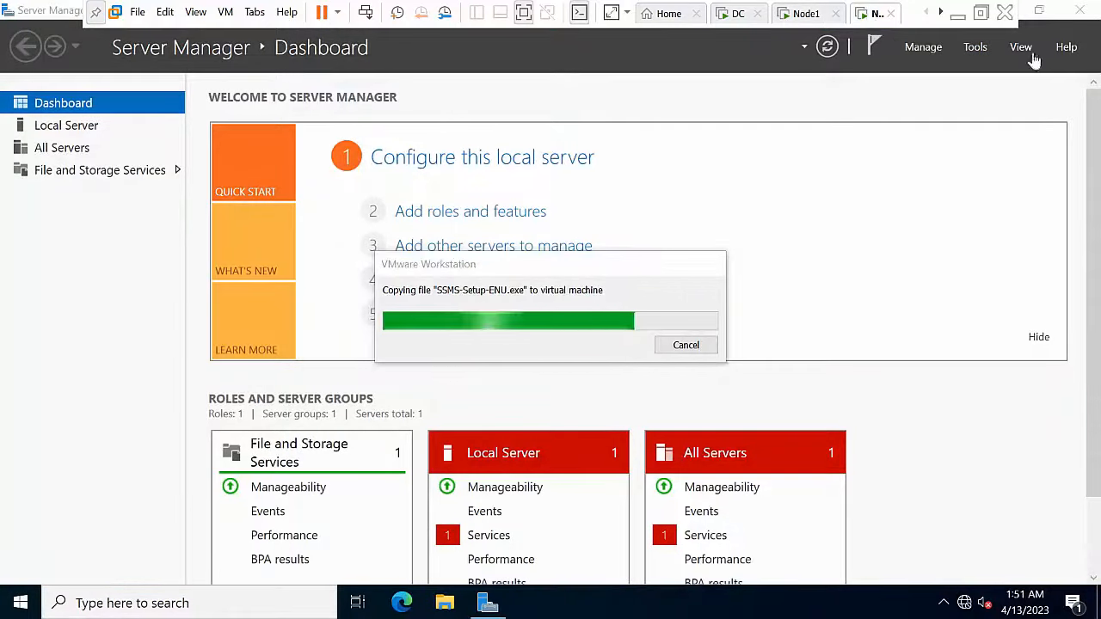
left_click(1041, 12)
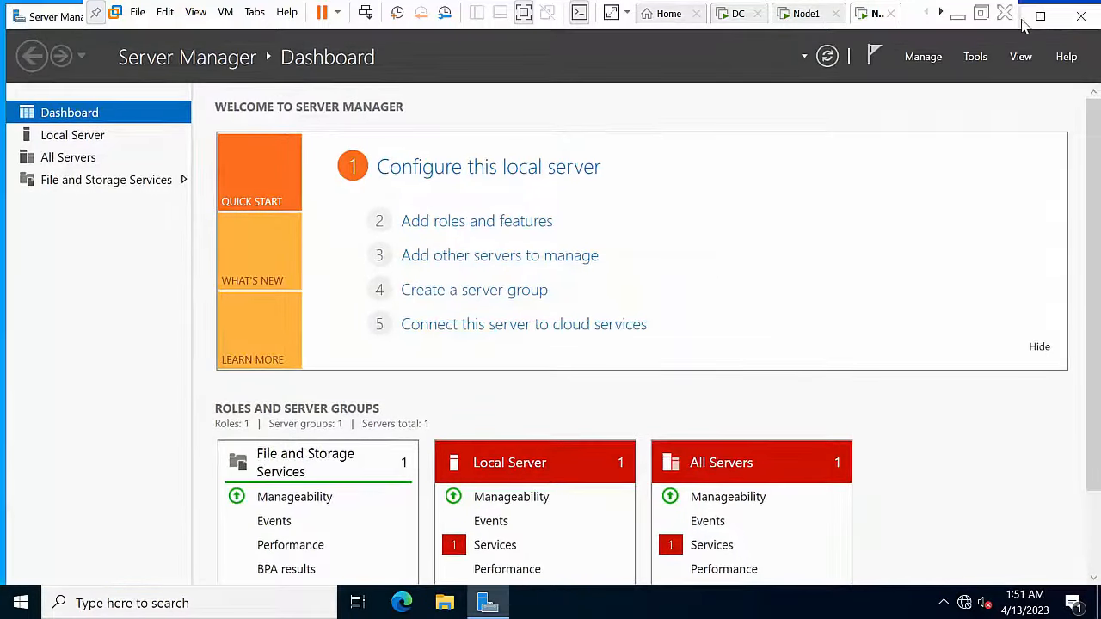
left_click(1040, 15)
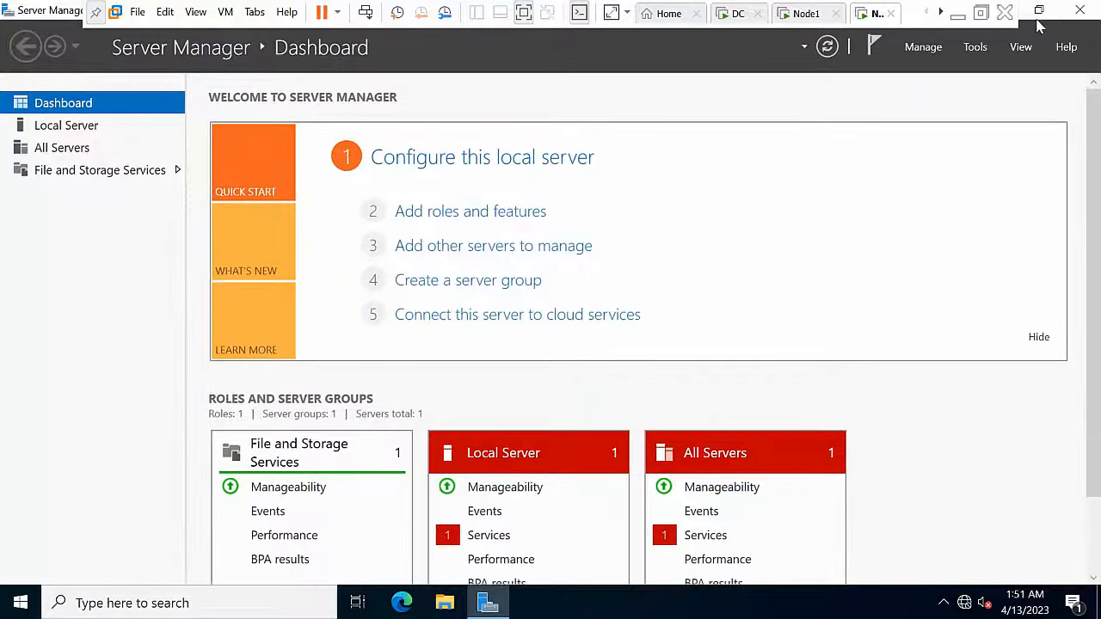
left_click(1081, 10)
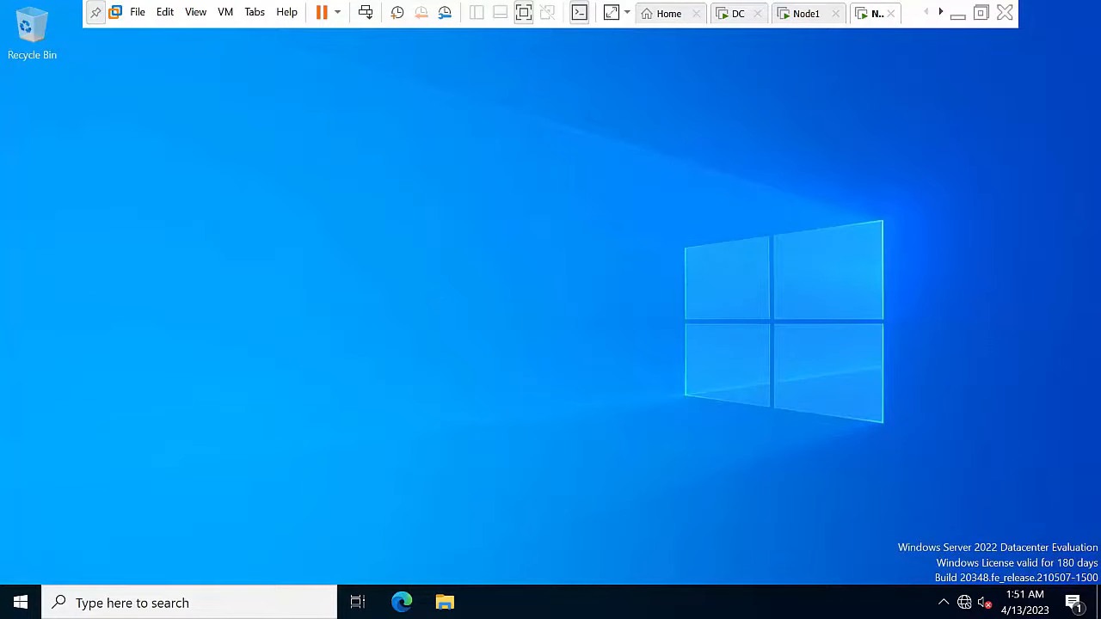
right_click(439, 312)
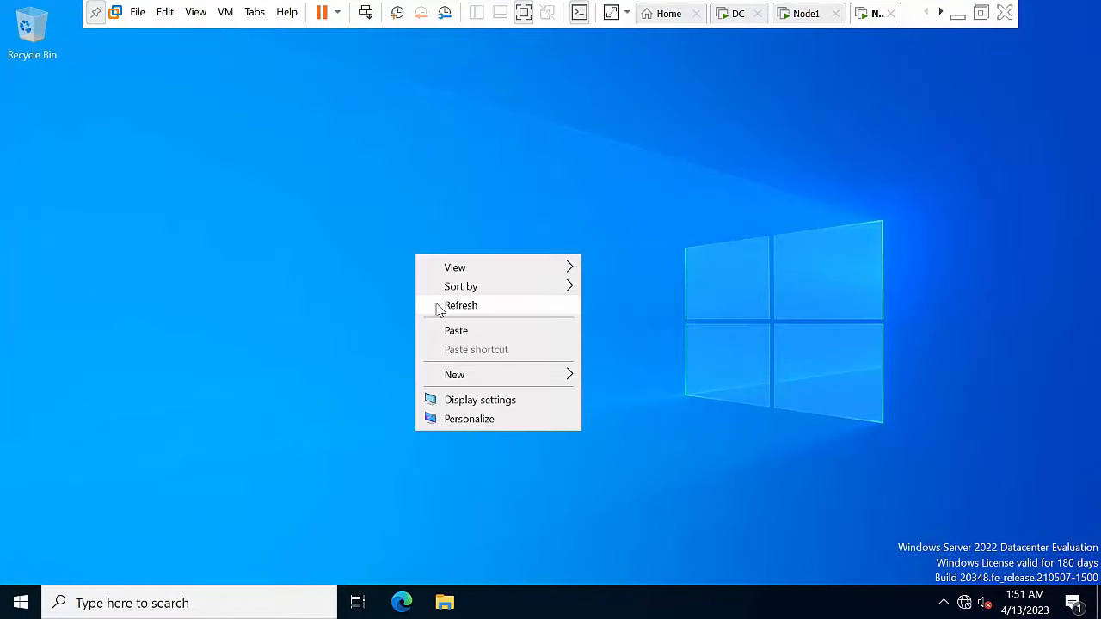
left_click(456, 330)
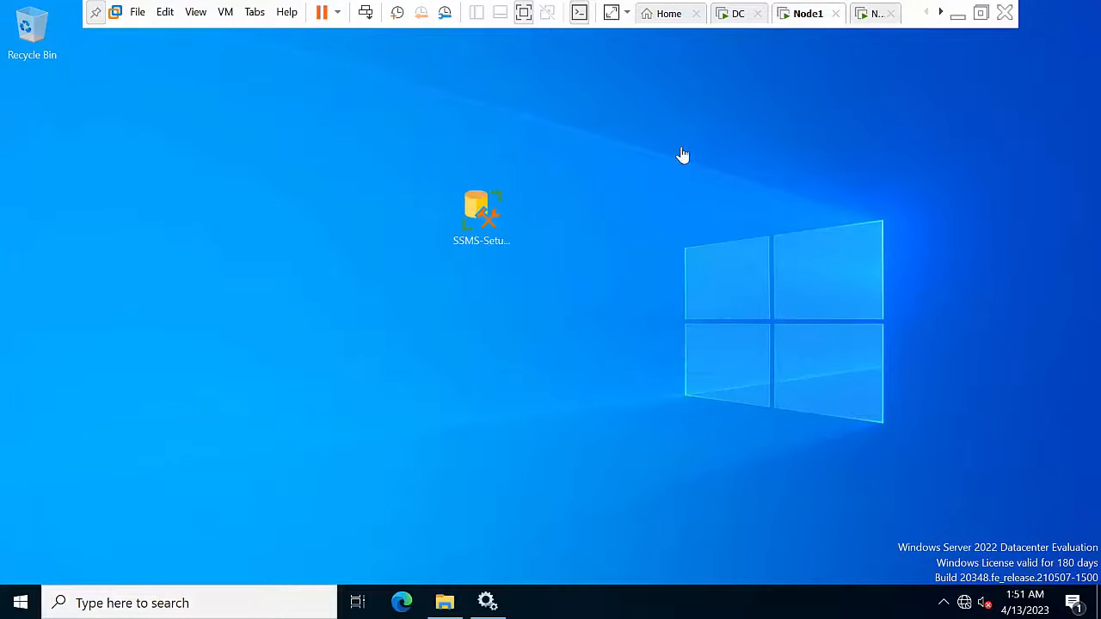
Step: Run the SSMS setup as administrator on Node1 and start the installation
right_click(502, 281)
left_click(526, 322)
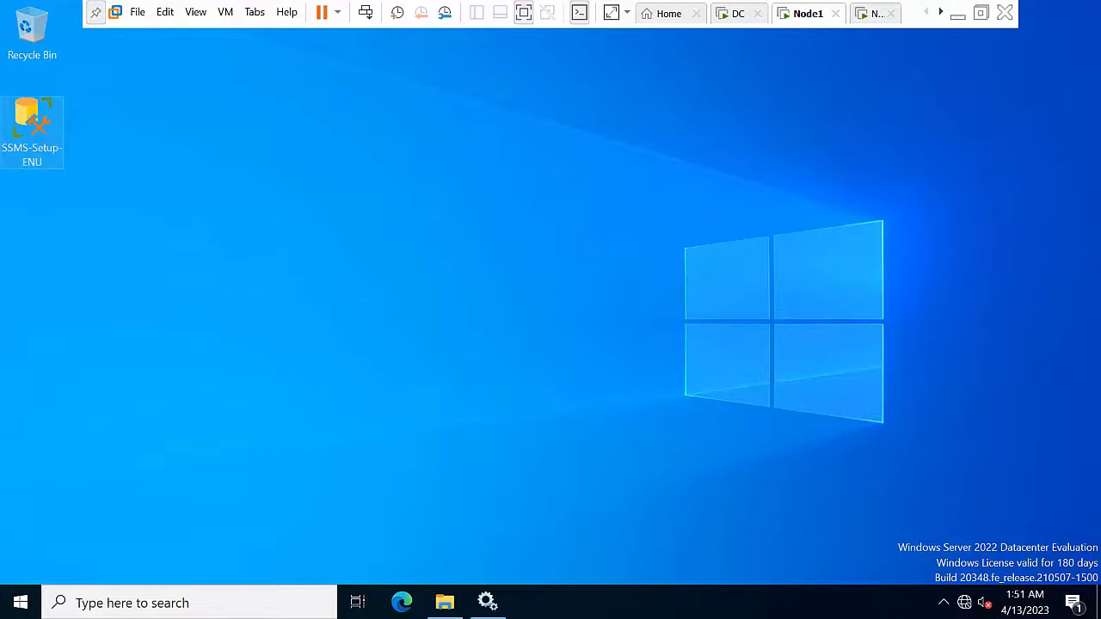
right_click(52, 145)
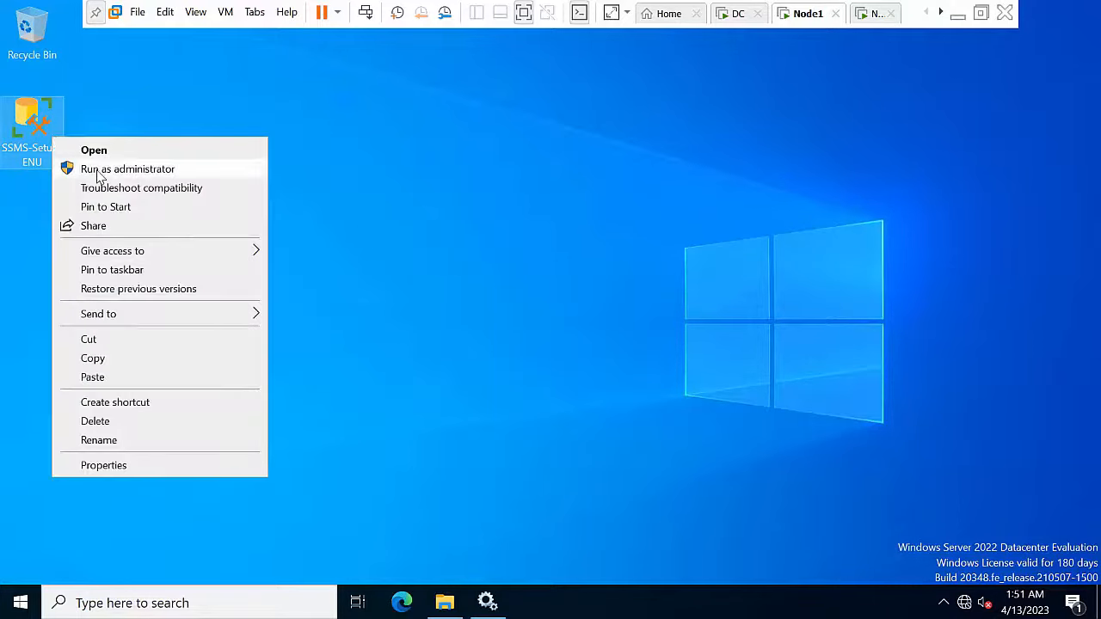
left_click(96, 170)
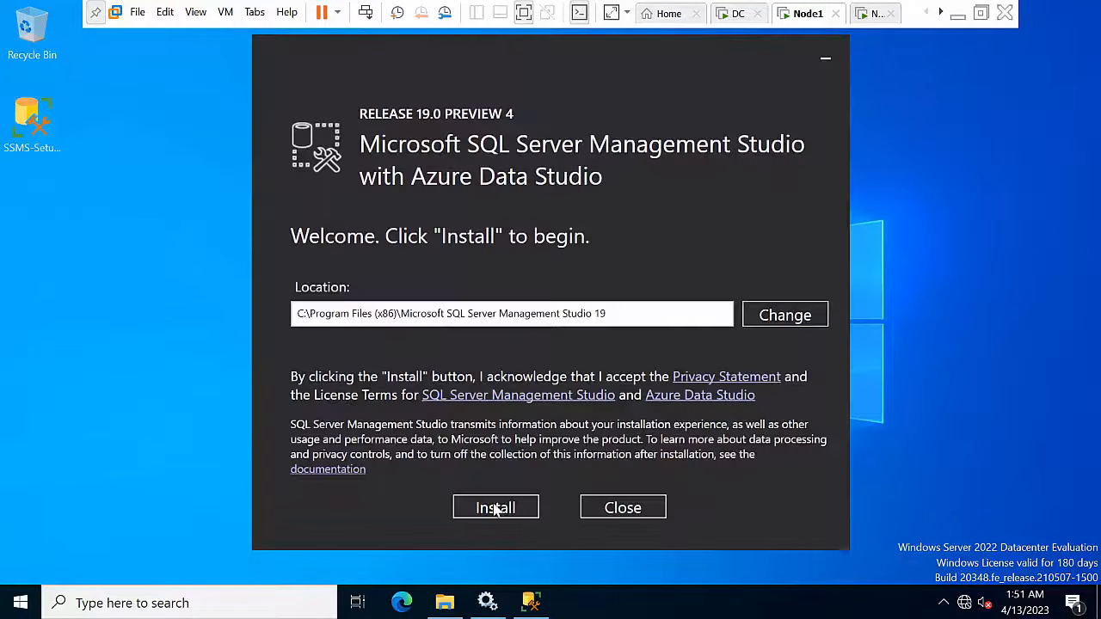
left_click(495, 509)
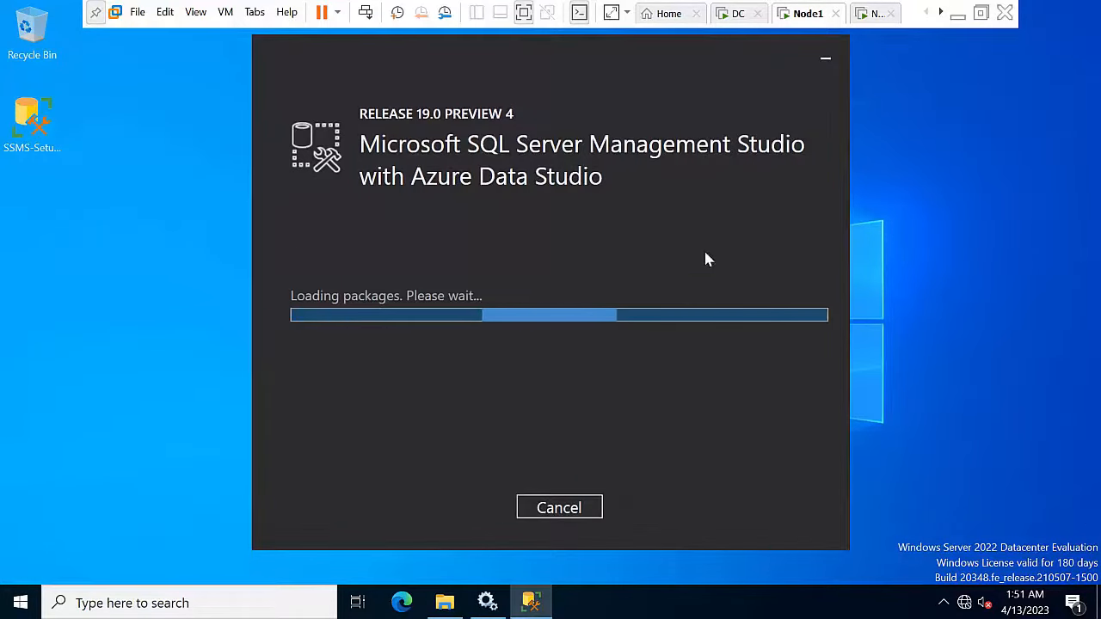
Step: On Node2, run SSMS-Setup as administrator and start the SSMS installation
left_click(878, 13)
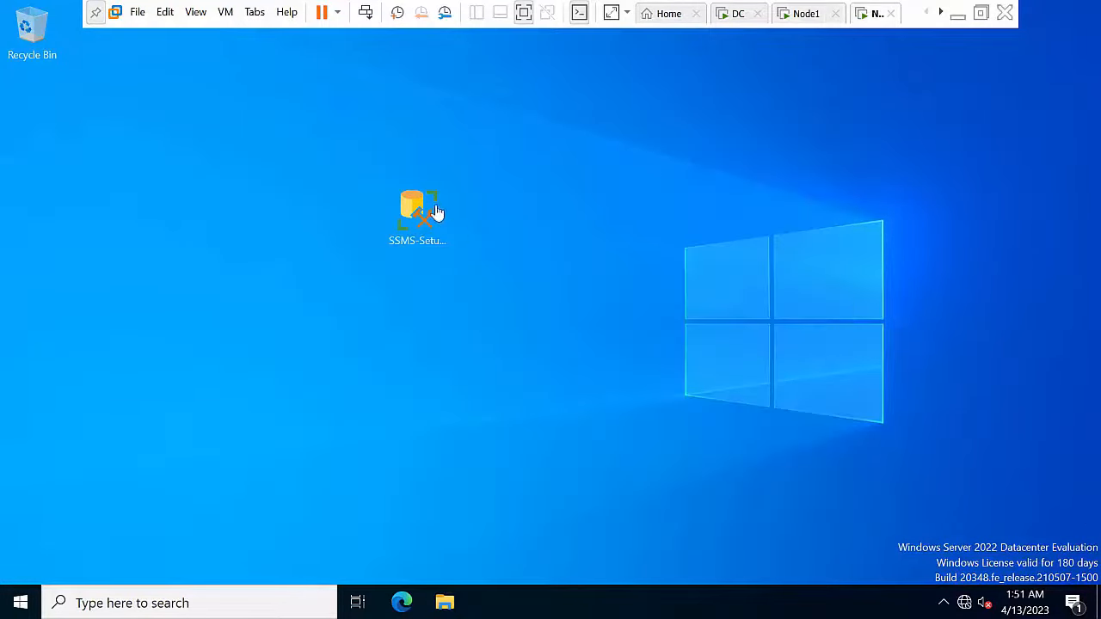
right_click(552, 267)
left_click(589, 316)
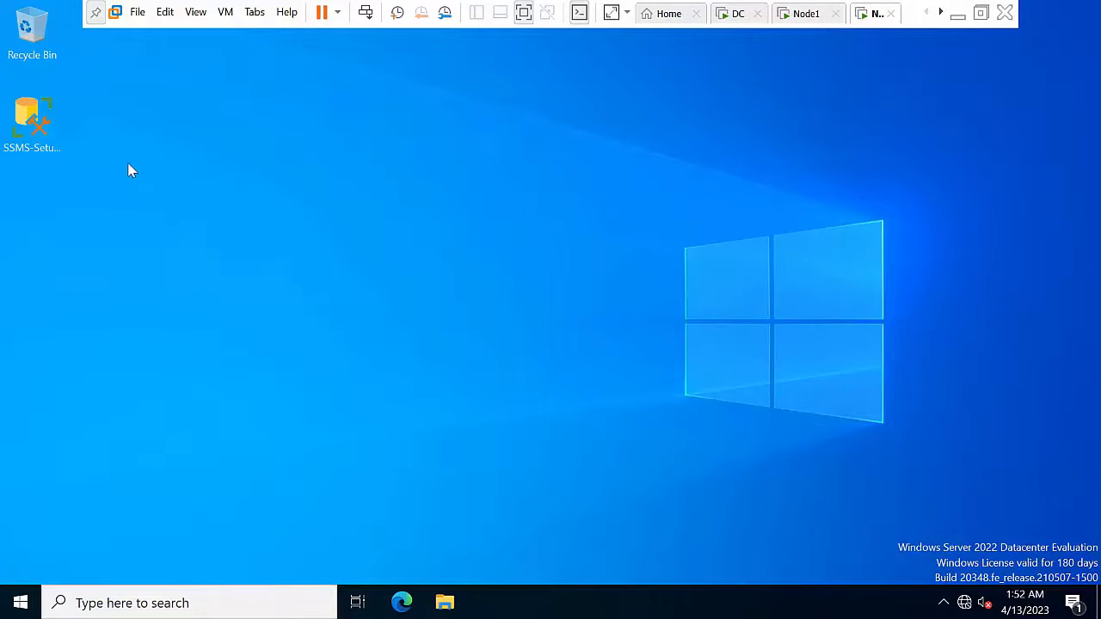
double_click(41, 125)
right_click(37, 120)
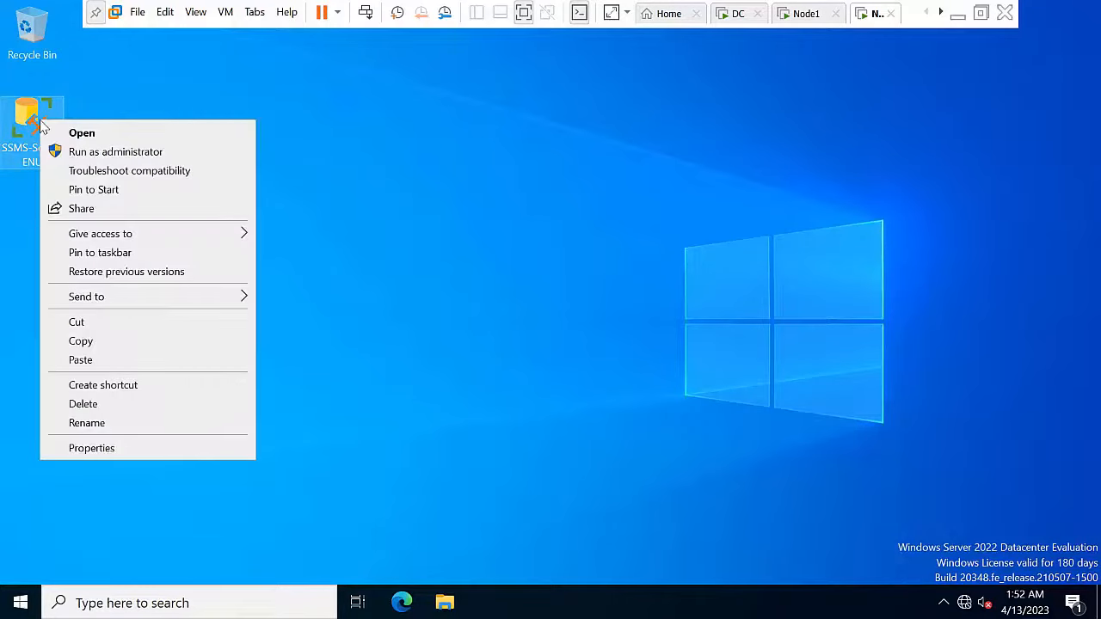
left_click(115, 151)
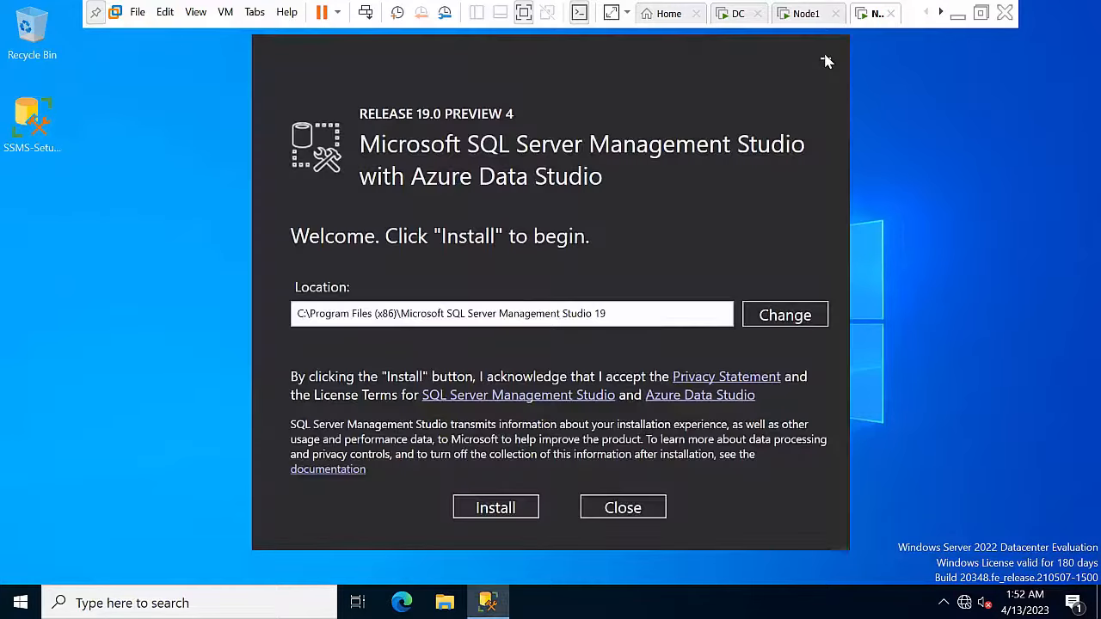
left_click(825, 57)
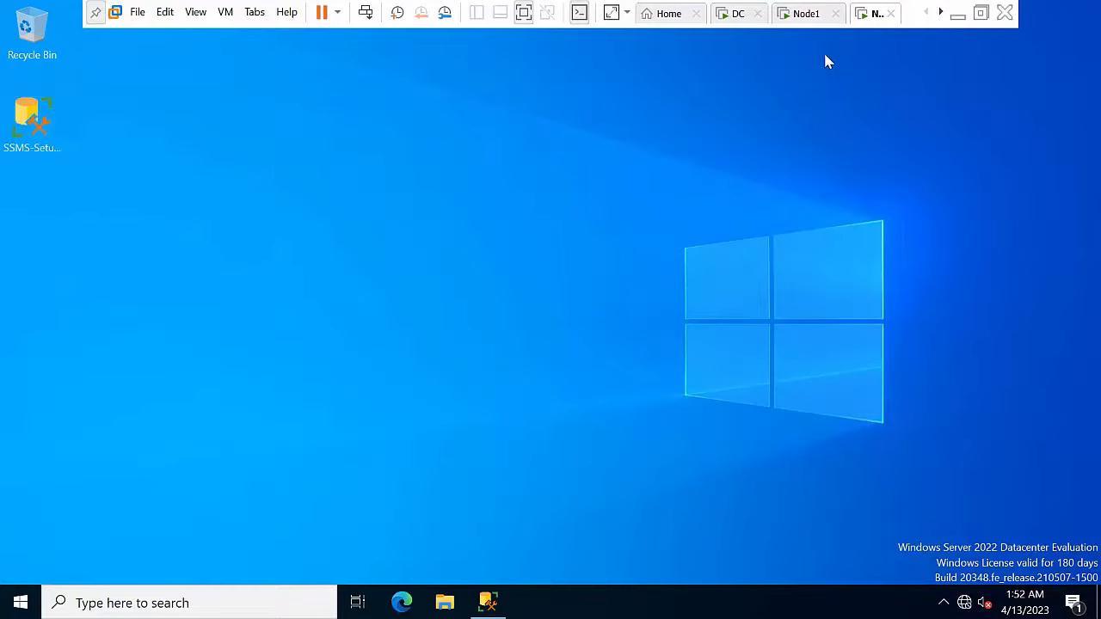
left_click(487, 602)
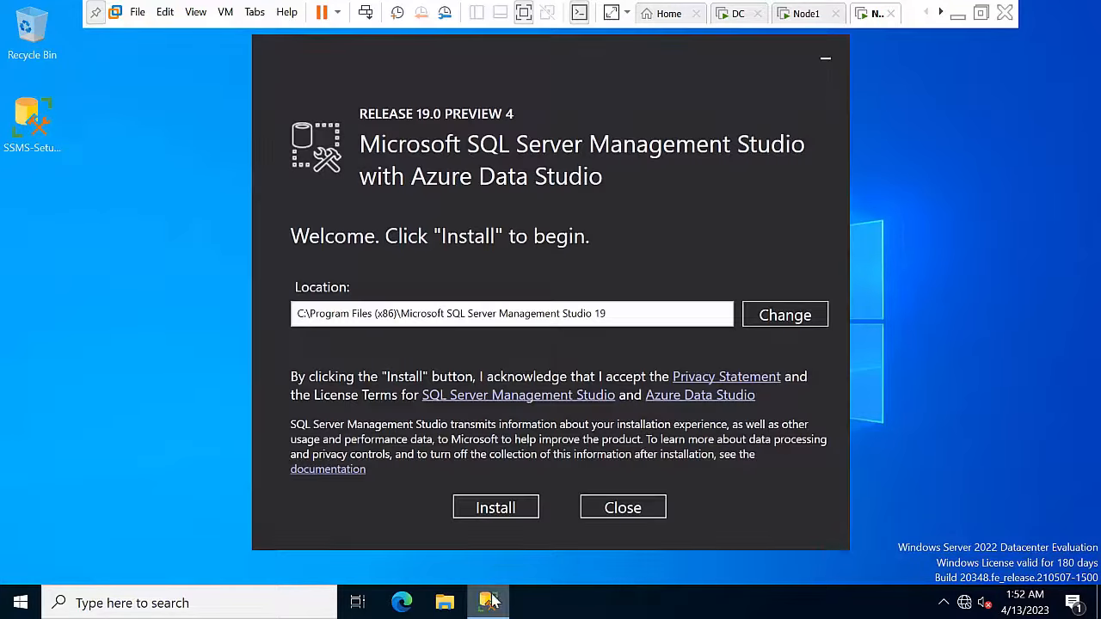
left_click(511, 511)
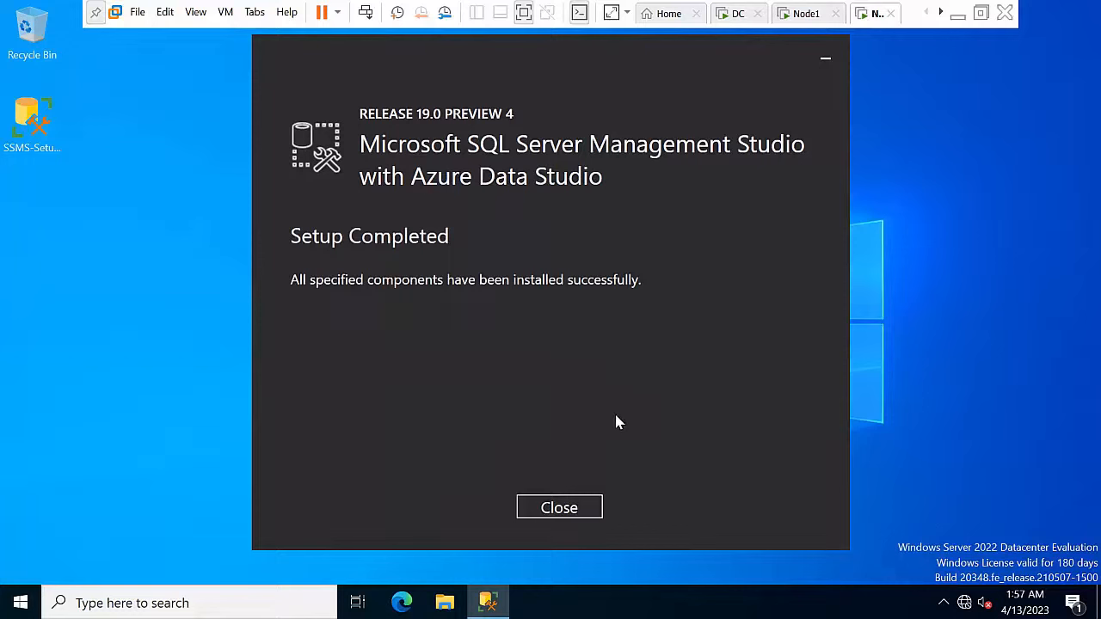
Step: Close the completed SSMS setups on Node2 and Node1, then refresh Node1's desktop
left_click(577, 506)
left_click(783, 10)
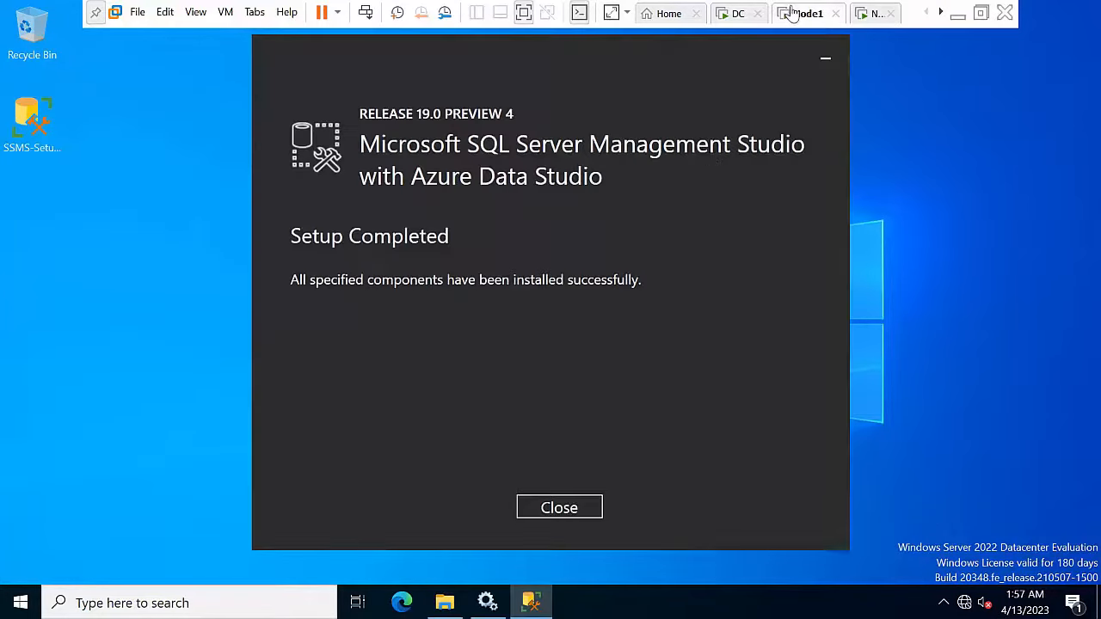
left_click(560, 508)
right_click(491, 311)
left_click(522, 355)
Step: Minimize the VM and bring up the lab checklist in Word, scrolling past the SSMS step
left_click(957, 13)
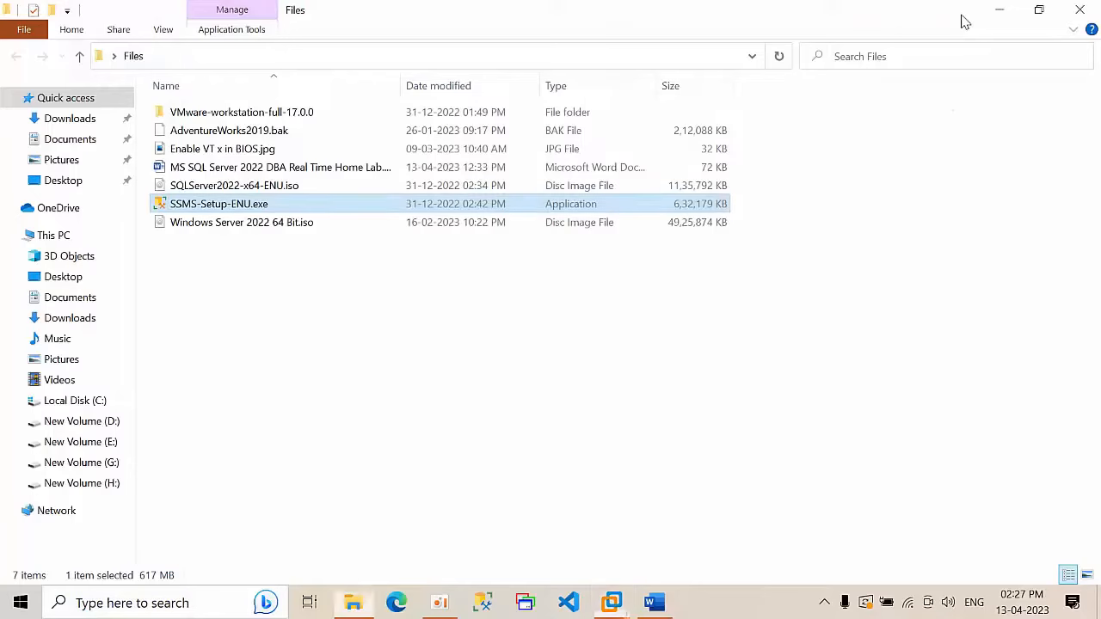
left_click(655, 602)
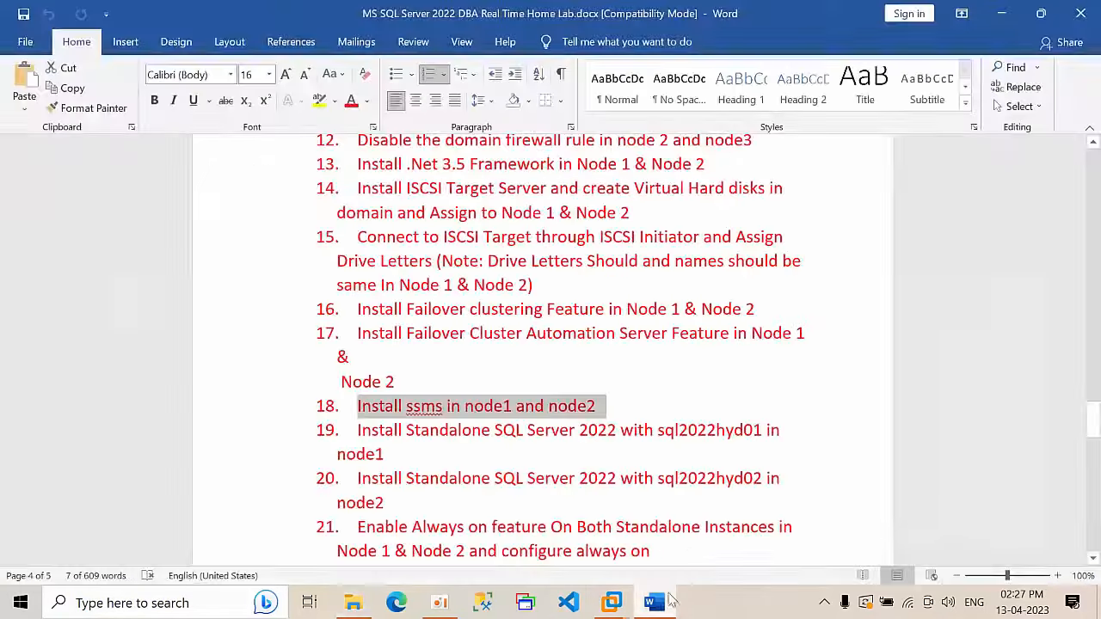
scroll(405, 368, "down", 1)
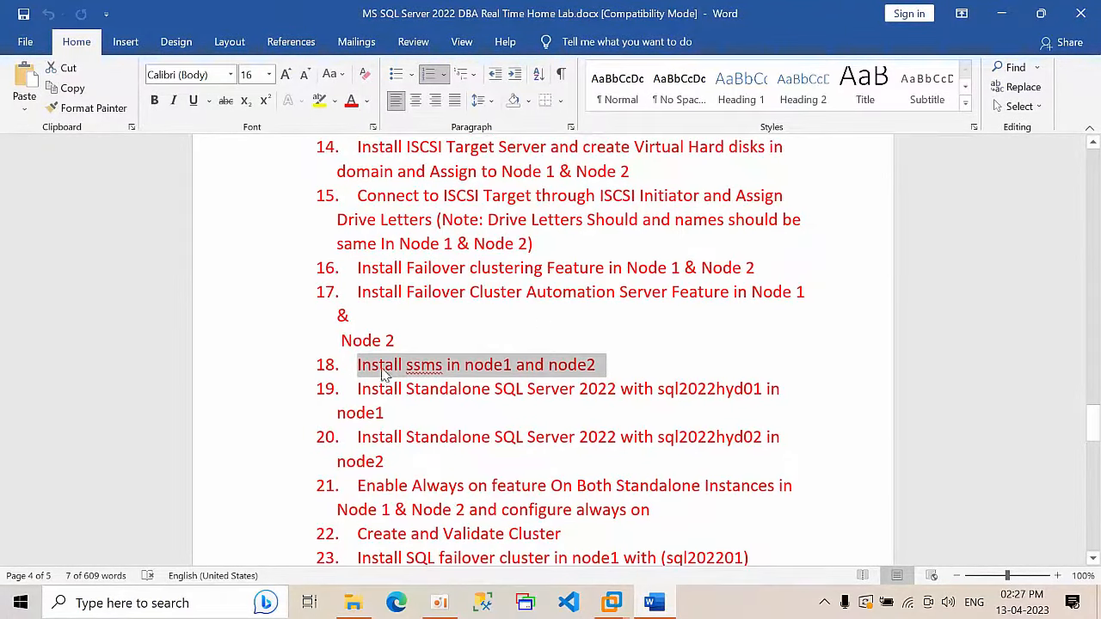
left_click(383, 370)
scroll(629, 427, "down", 2)
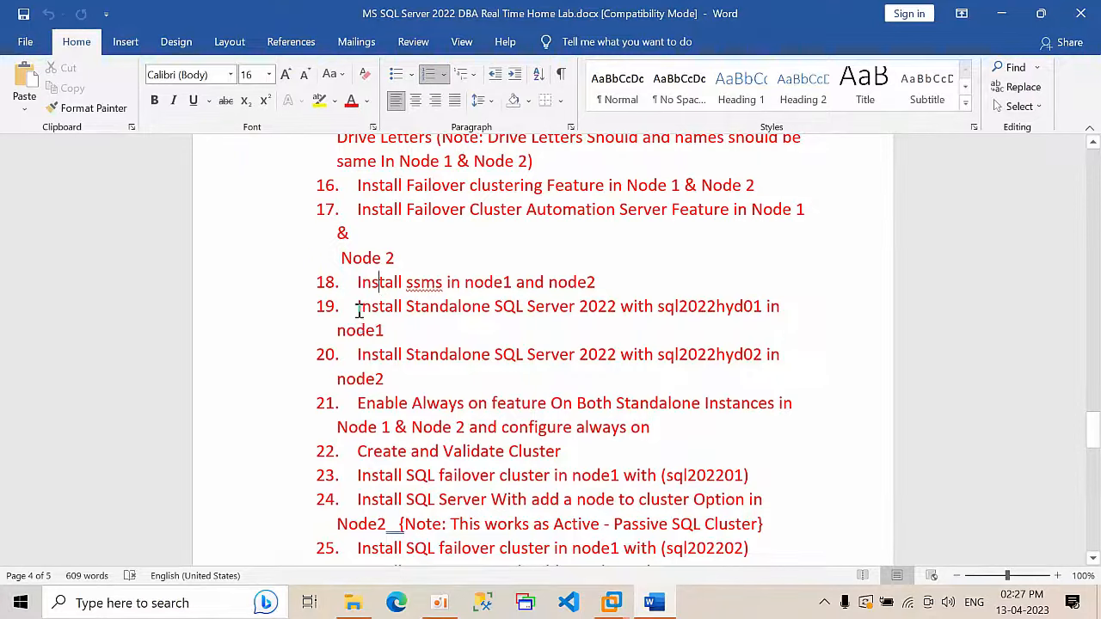
Step: Highlight sql2022hyd01 in step 19 and sql2022hyd02 in step 20, then minimize Word
left_click_drag(357, 308, 658, 306)
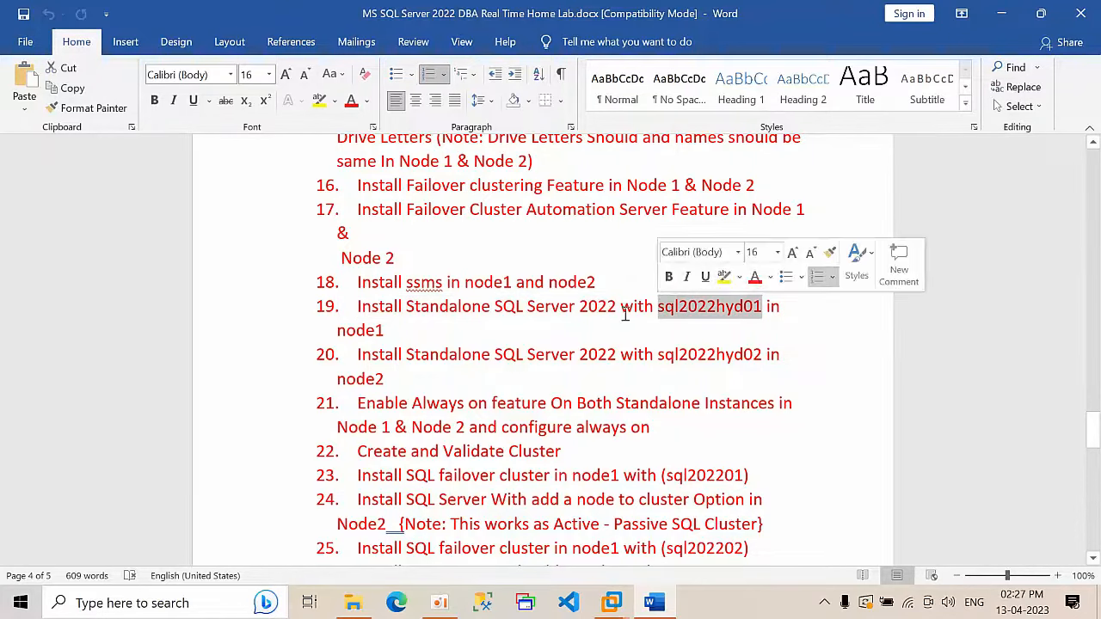
left_click(432, 336)
left_click_drag(661, 354, 761, 356)
left_click(703, 379)
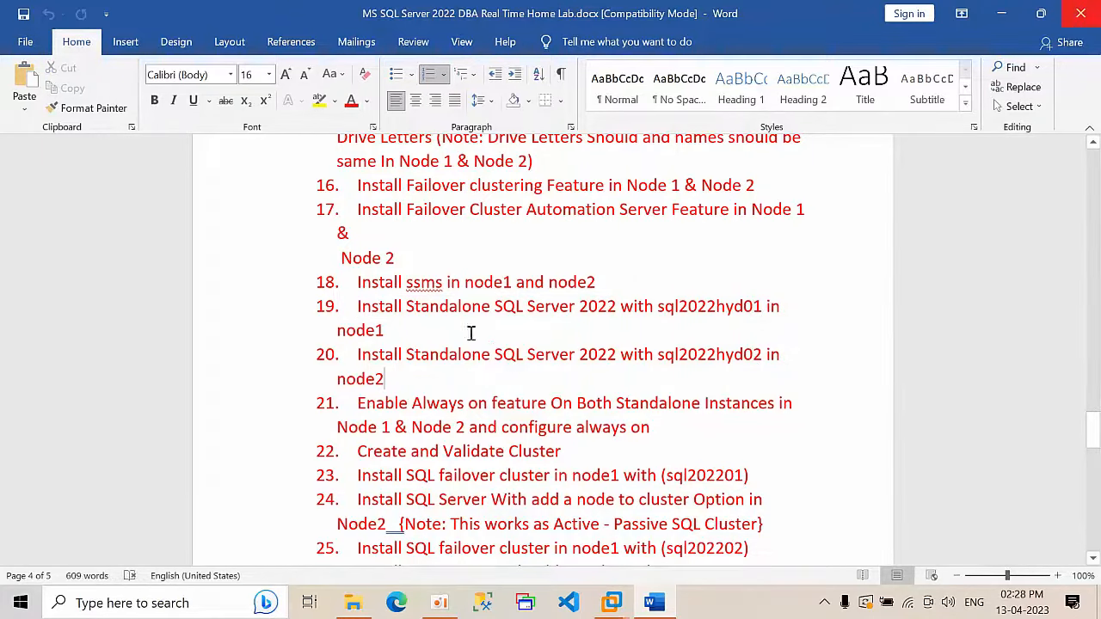
left_click_drag(359, 308, 406, 330)
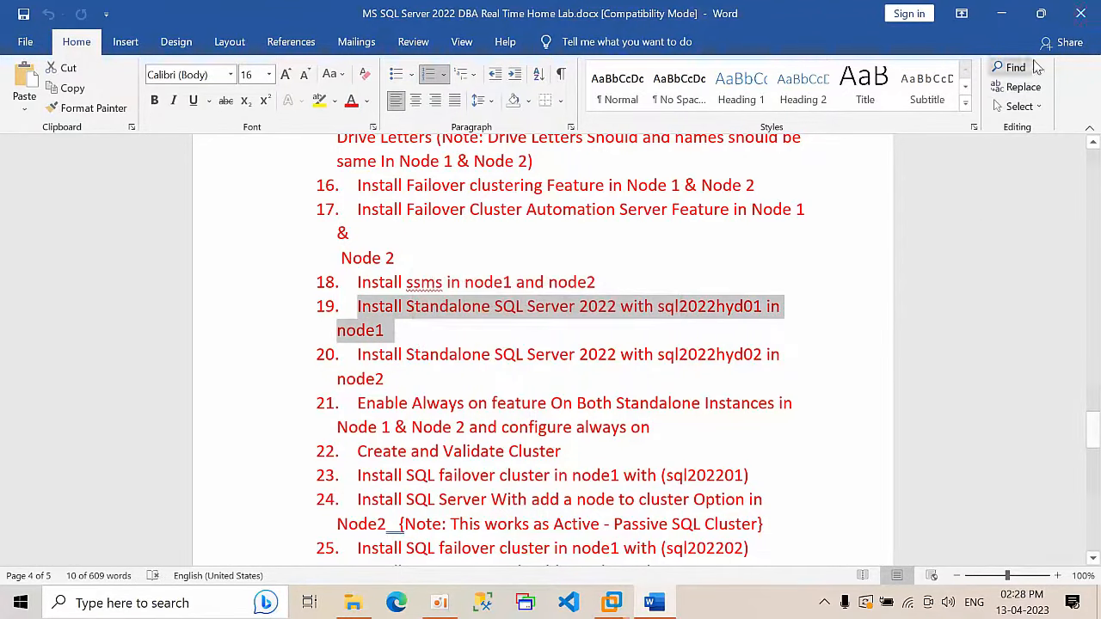
left_click(1000, 12)
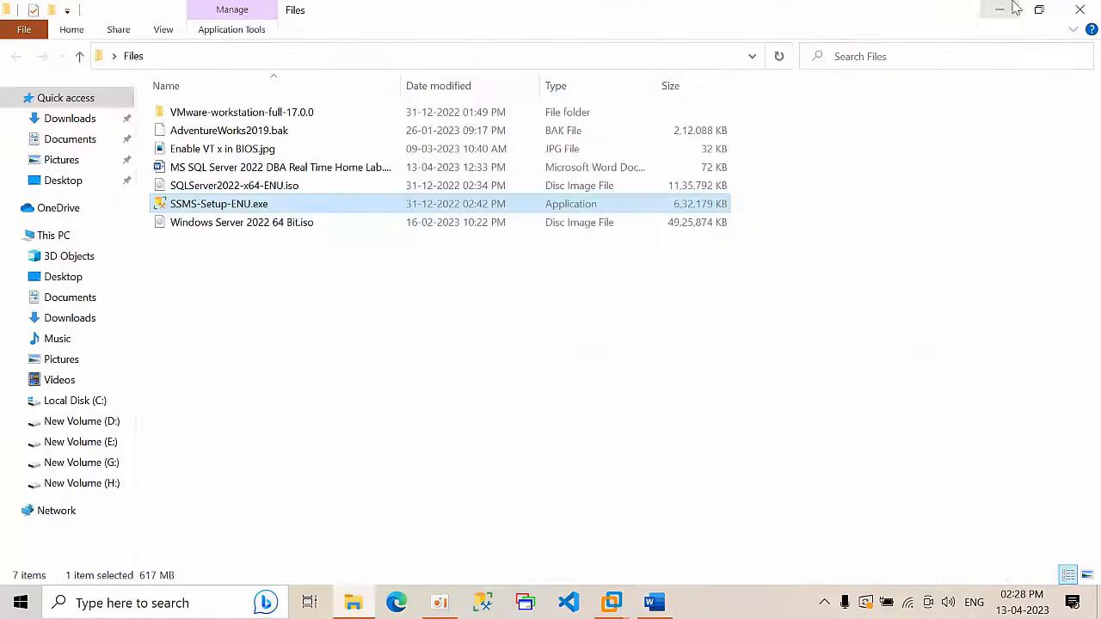
Step: Copy SQLServer2022-x64-ENU.iso from the host's Files folder and paste it onto Node1's desktop
right_click(260, 185)
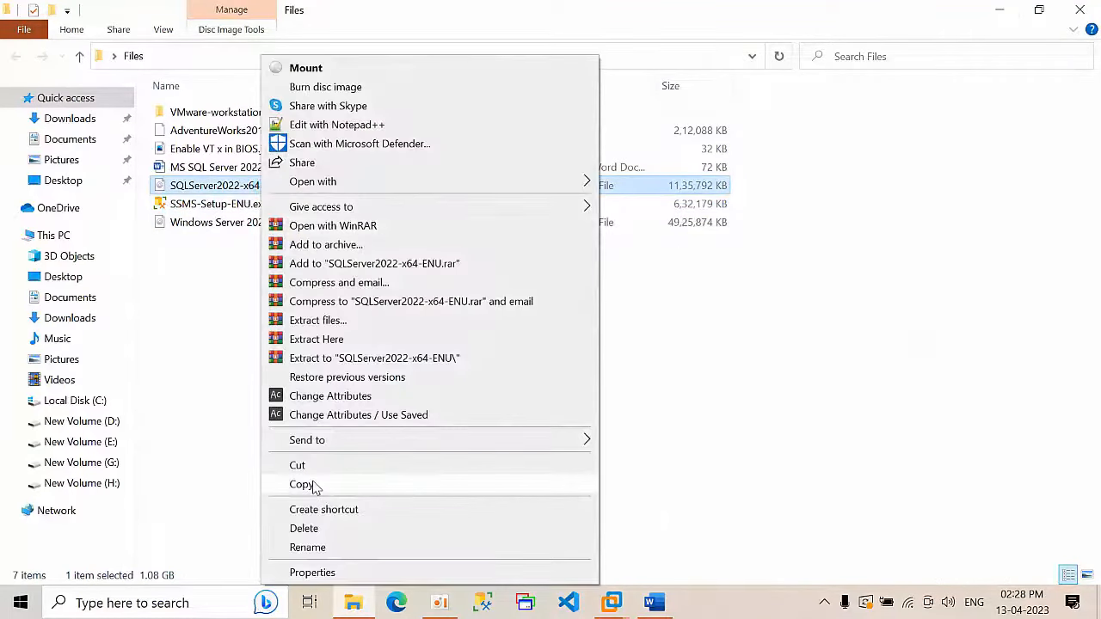
left_click(310, 484)
mouse_move(630, 585)
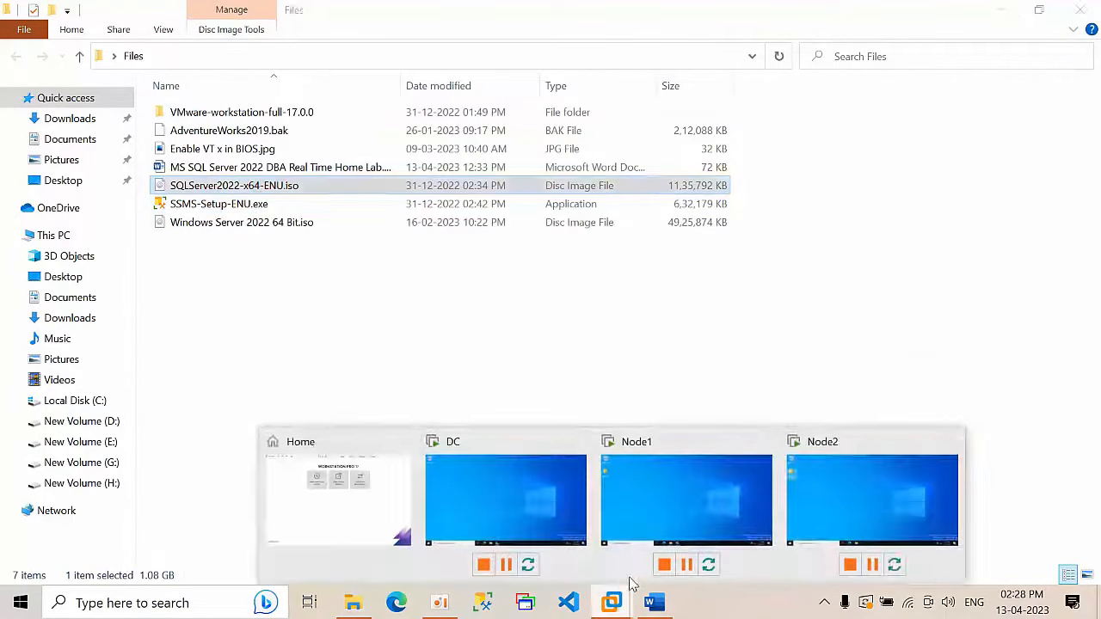
left_click(656, 490)
right_click(670, 272)
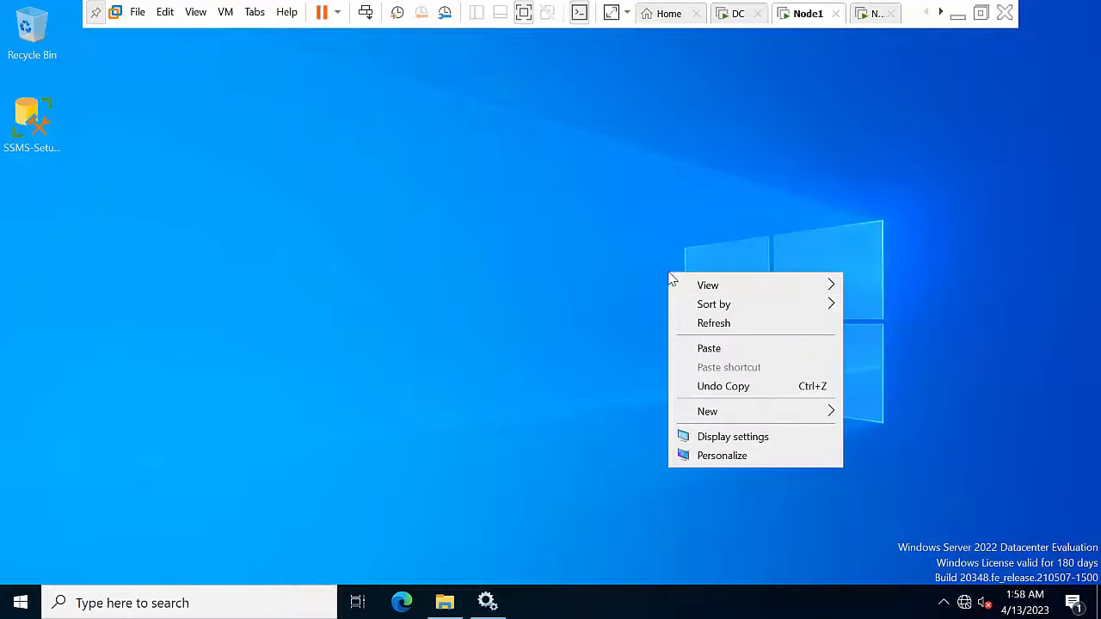
left_click(726, 353)
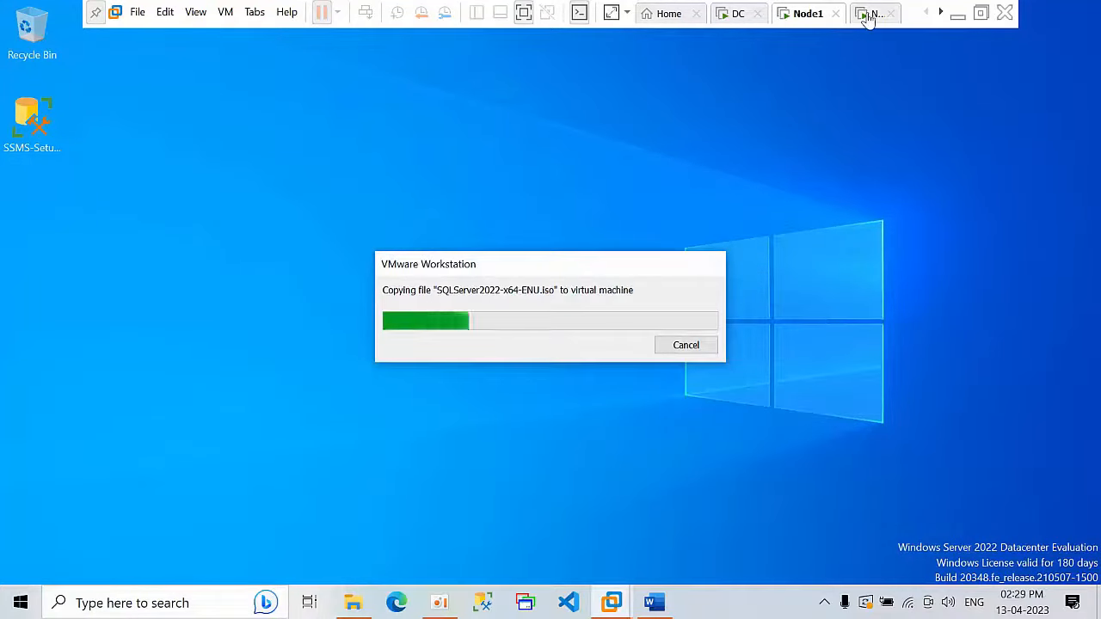
right_click(703, 160)
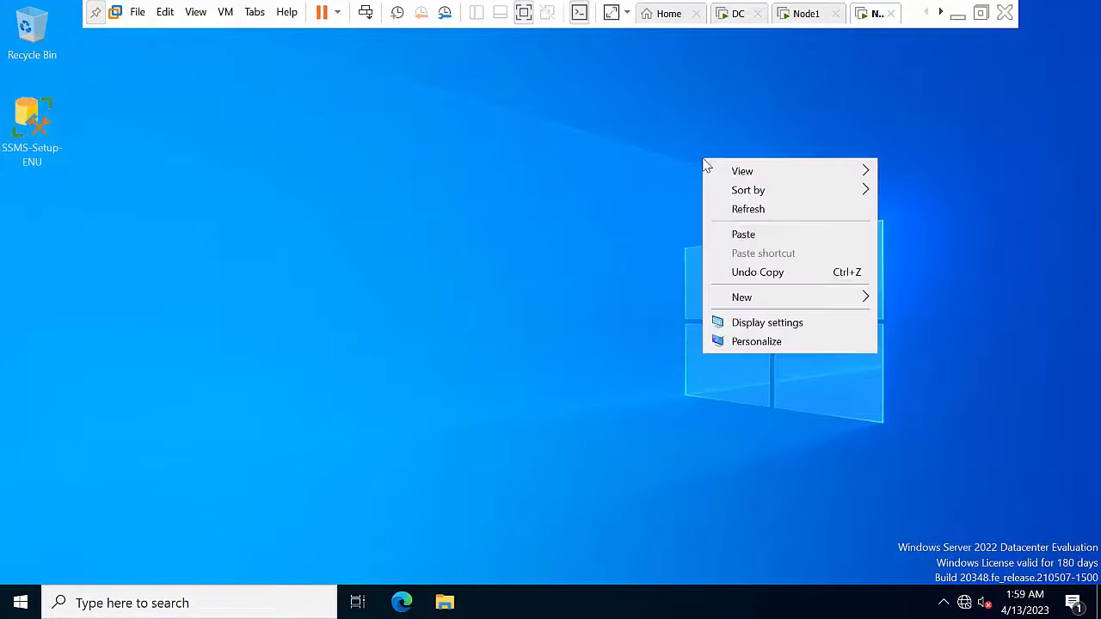
left_click(740, 235)
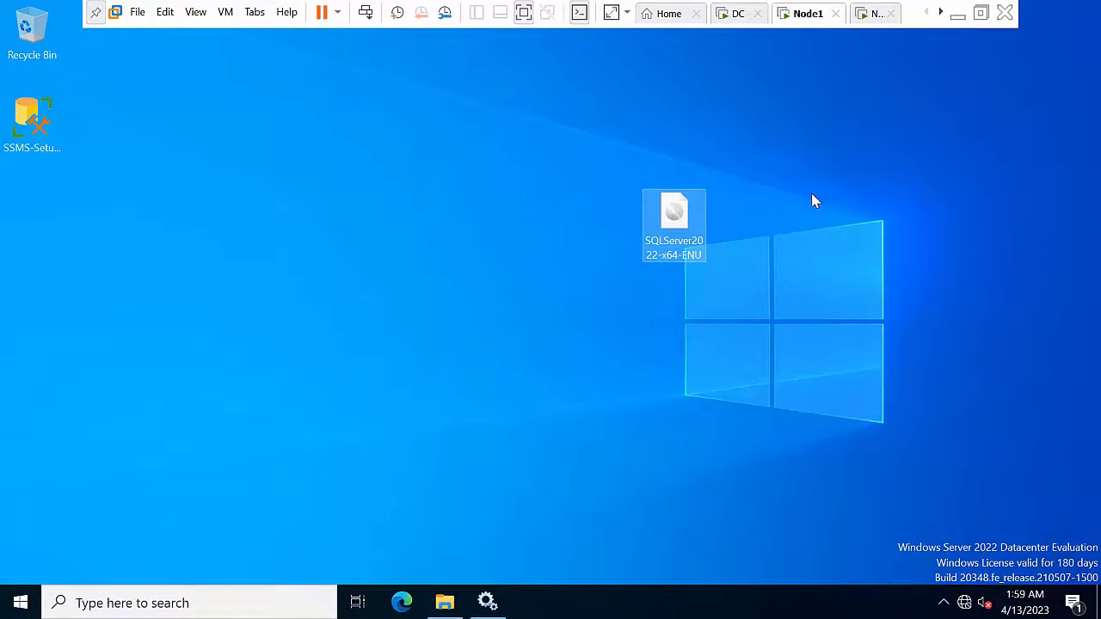
right_click(818, 206)
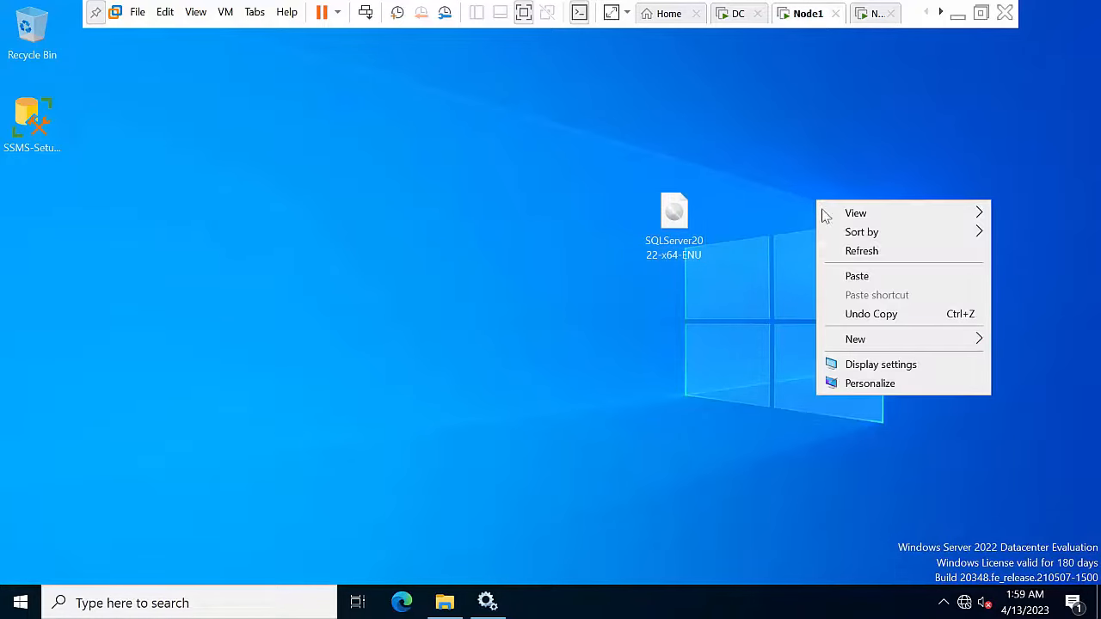
left_click(858, 253)
right_click(453, 223)
left_click(493, 297)
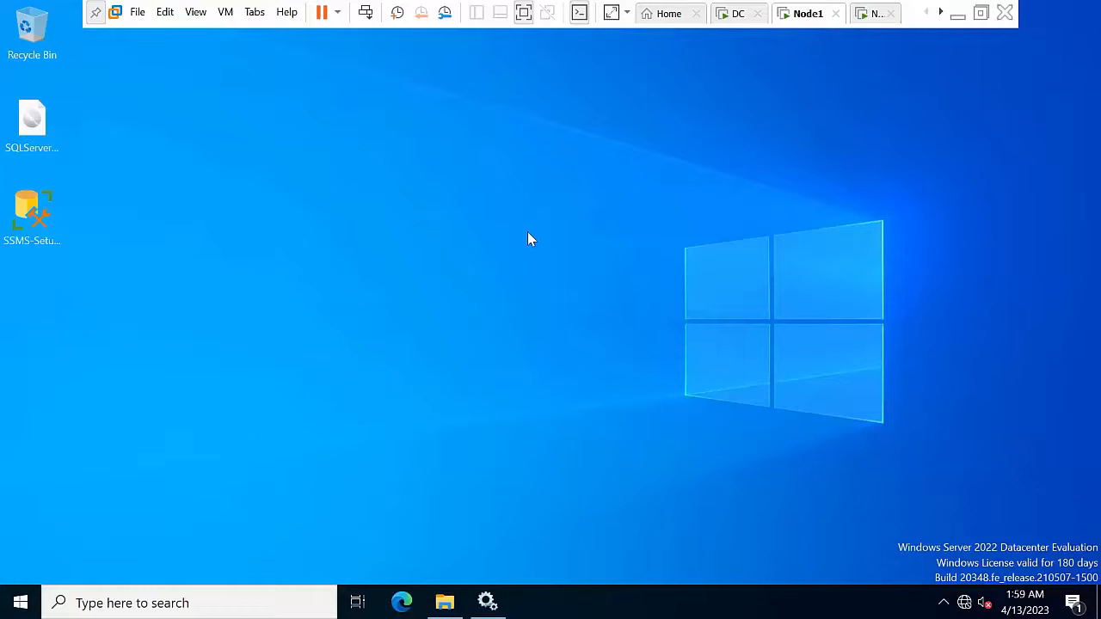
Step: Move SSMS-Setup-ENU from Node1's desktop into the Recycle Bin
left_click(31, 225)
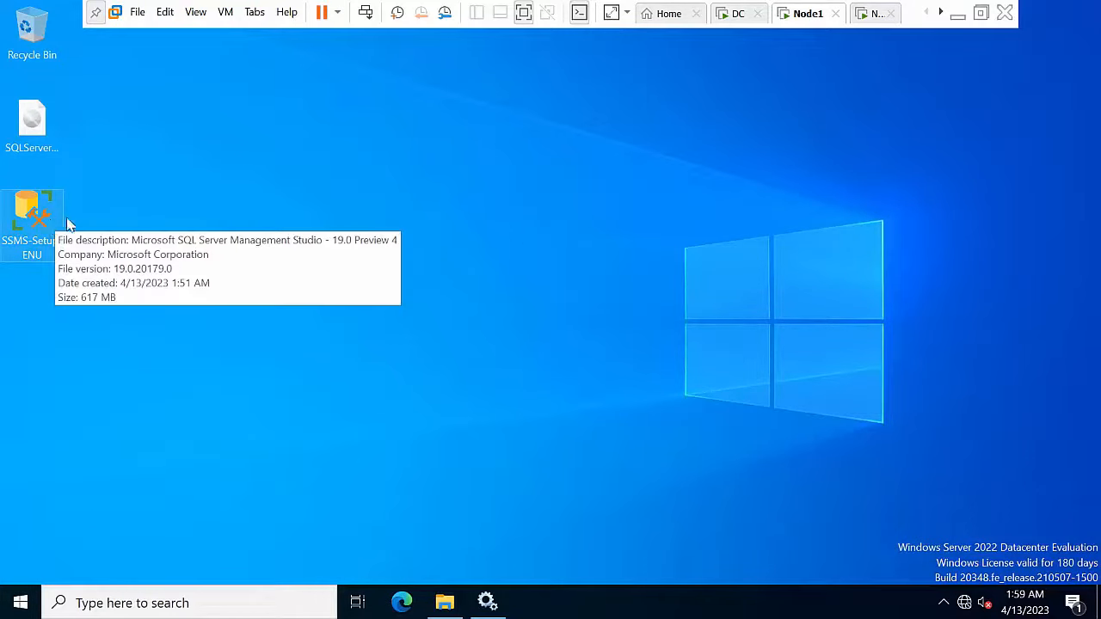
right_click(179, 217)
left_click(227, 264)
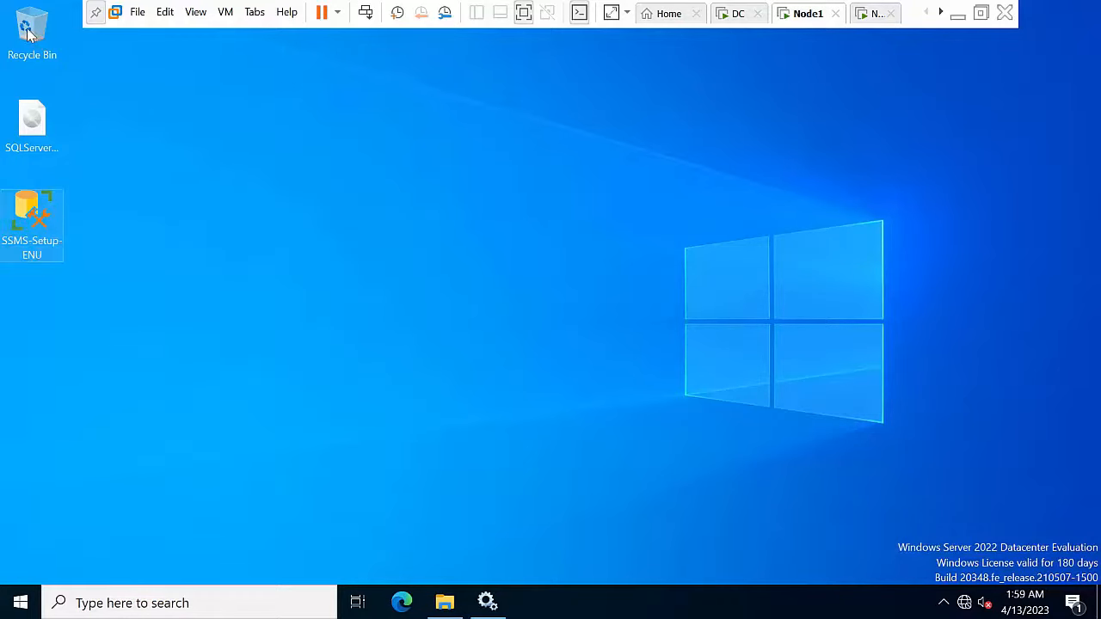
left_click_drag(32, 213, 33, 36)
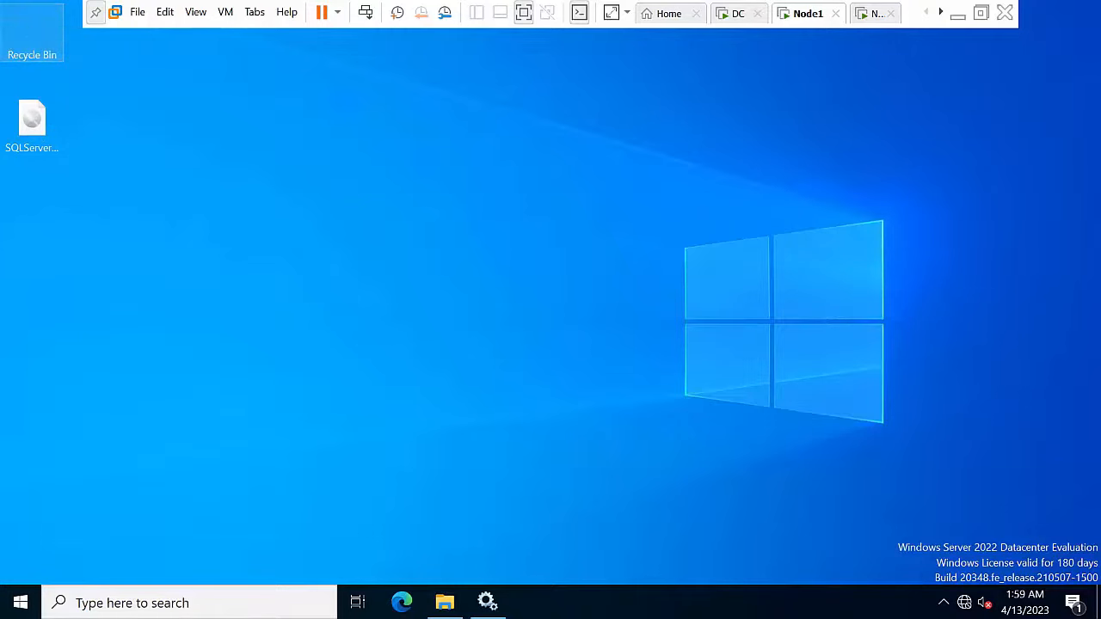
Step: Empty the Recycle Bin to permanently delete SSMS-Setup-ENU and refresh the desktop
right_click(32, 31)
left_click(82, 70)
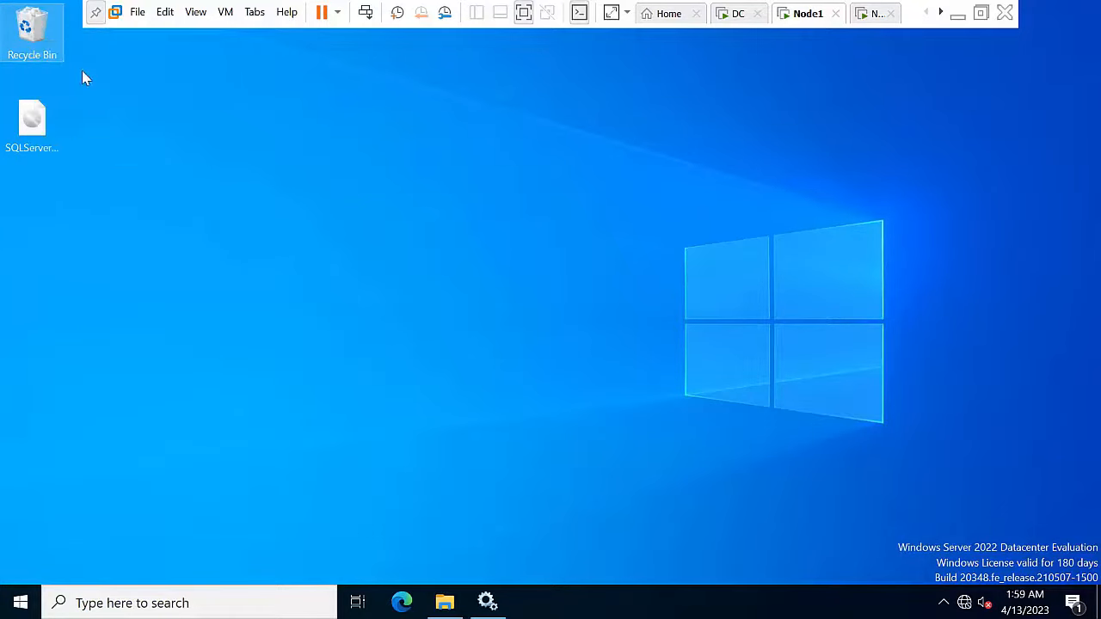
right_click(30, 31)
left_click(121, 68)
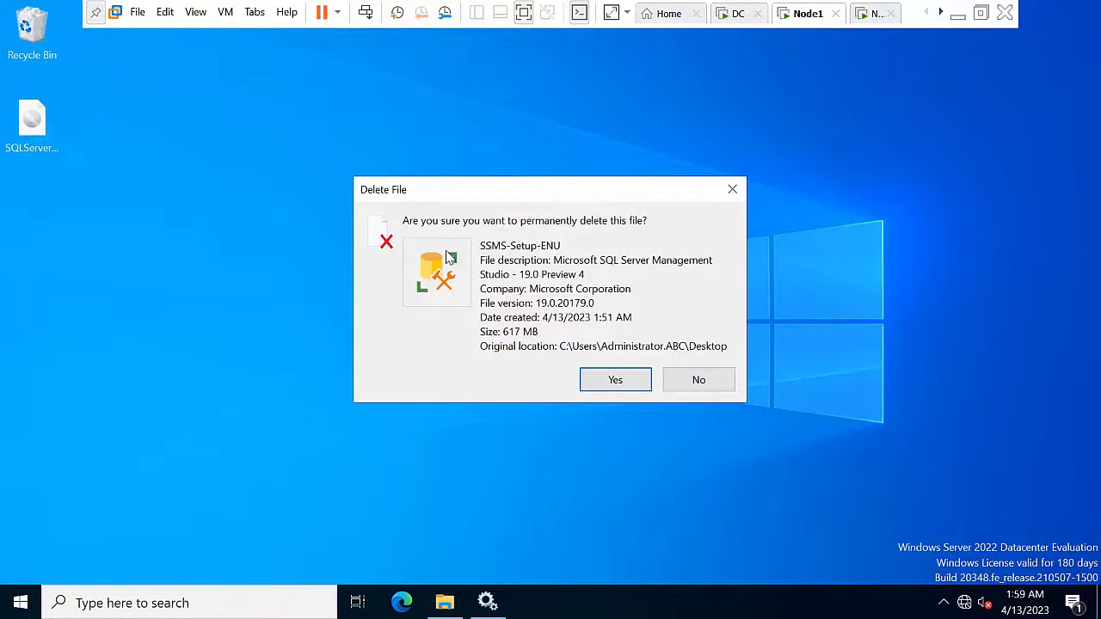
left_click(597, 379)
right_click(242, 158)
left_click(263, 207)
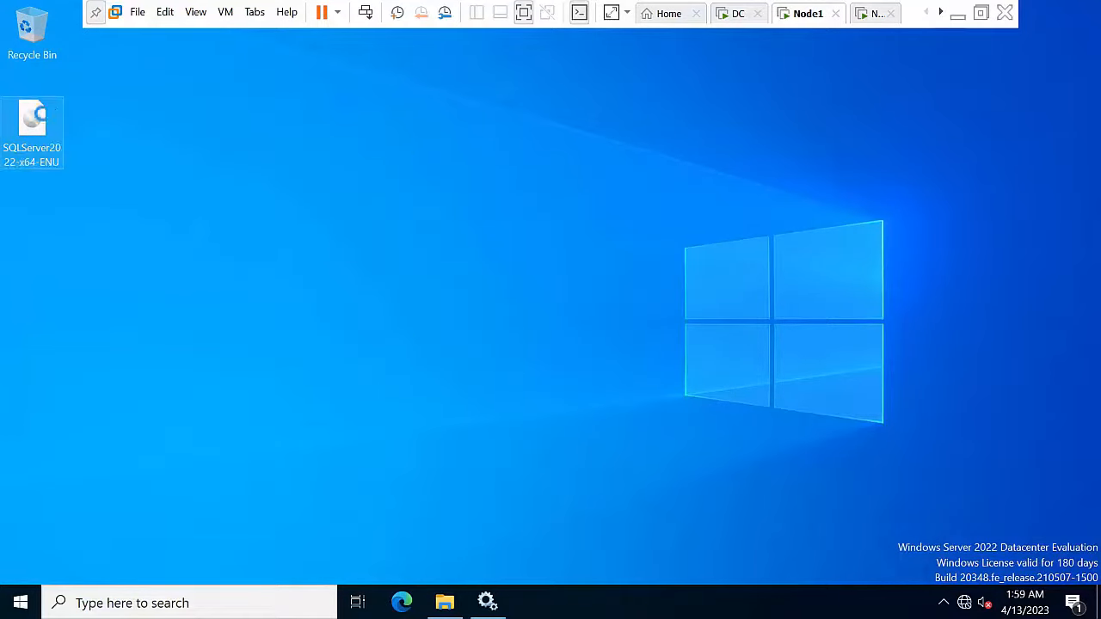
right_click(41, 114)
Step: Mount the SQL Server 2022 ISO and eject the old disc from DVD Drive (D:)
left_click(71, 128)
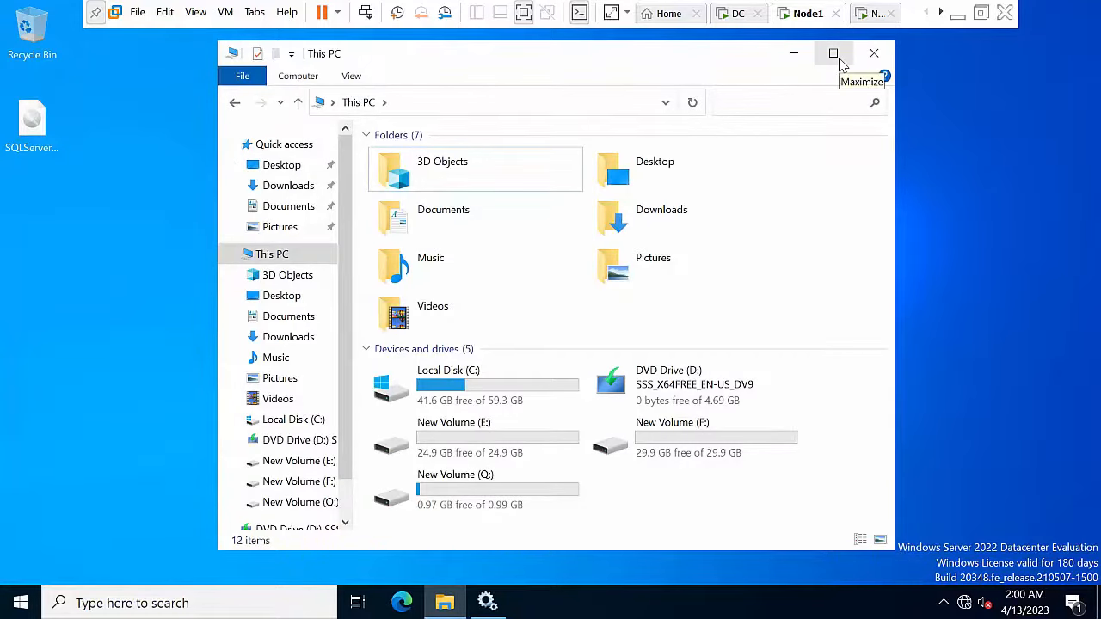
left_click(841, 62)
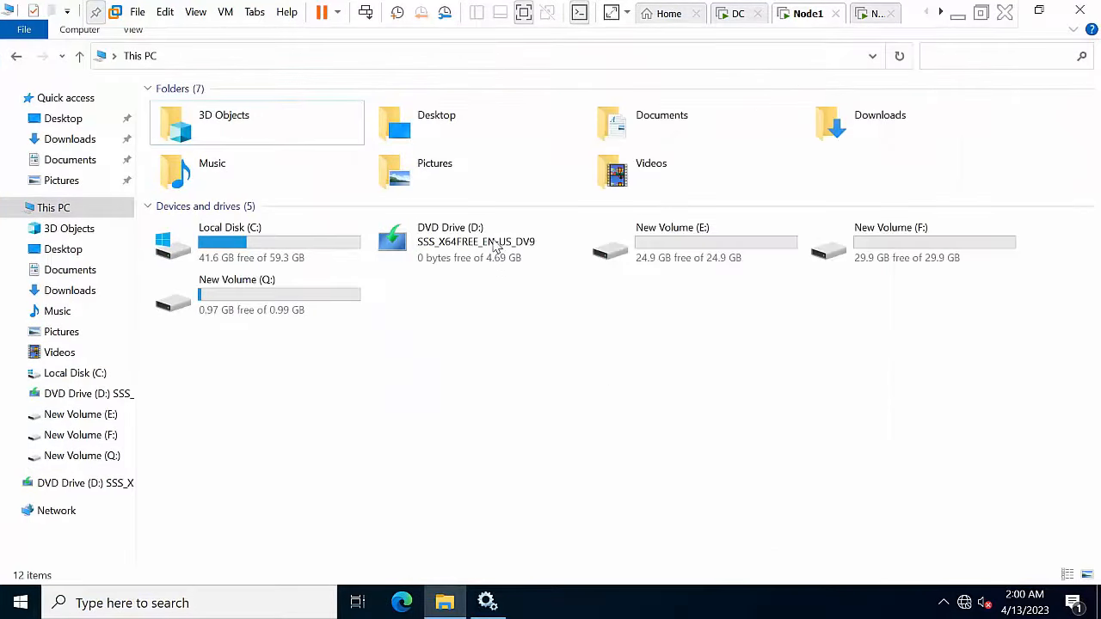
left_click(496, 248)
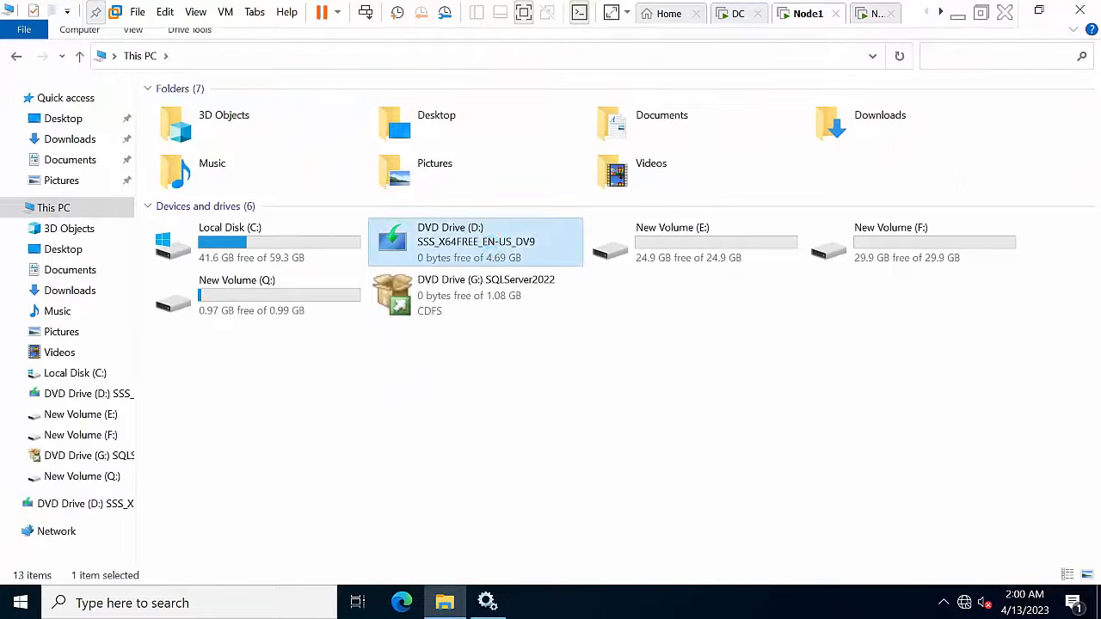
right_click(492, 243)
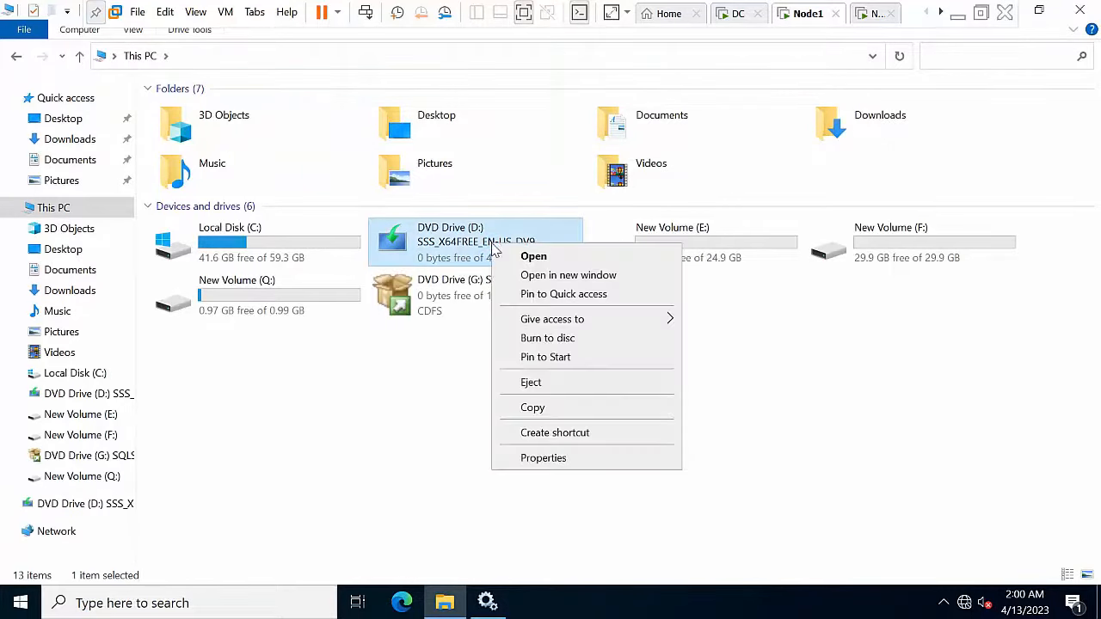
left_click(532, 382)
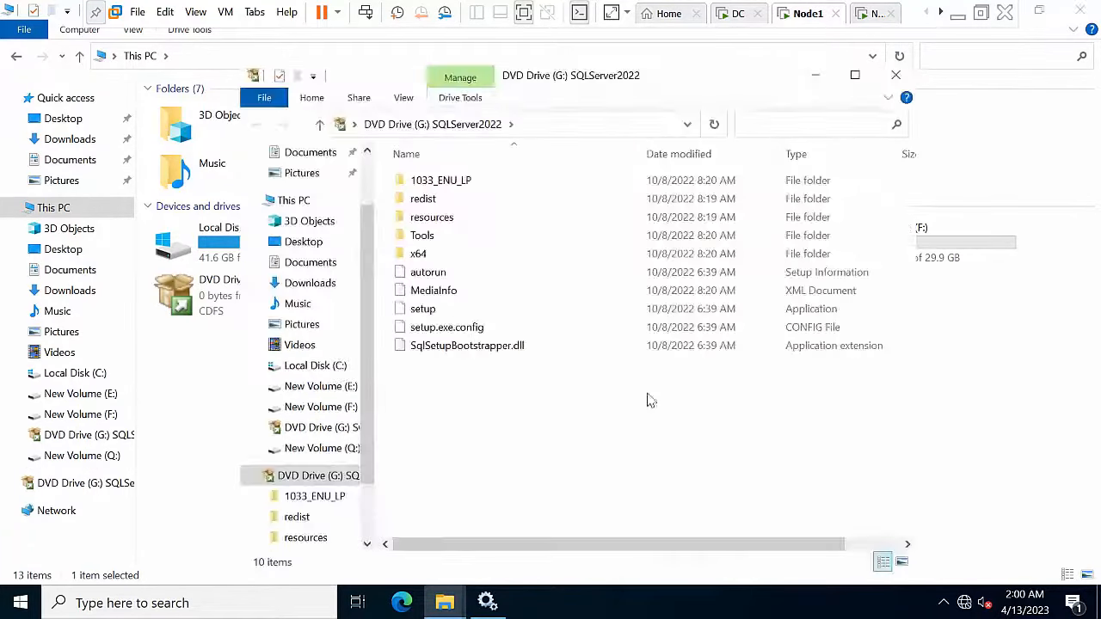
Step: Run setup from the mounted drive G: as administrator to open the Installation Center
right_click(619, 376)
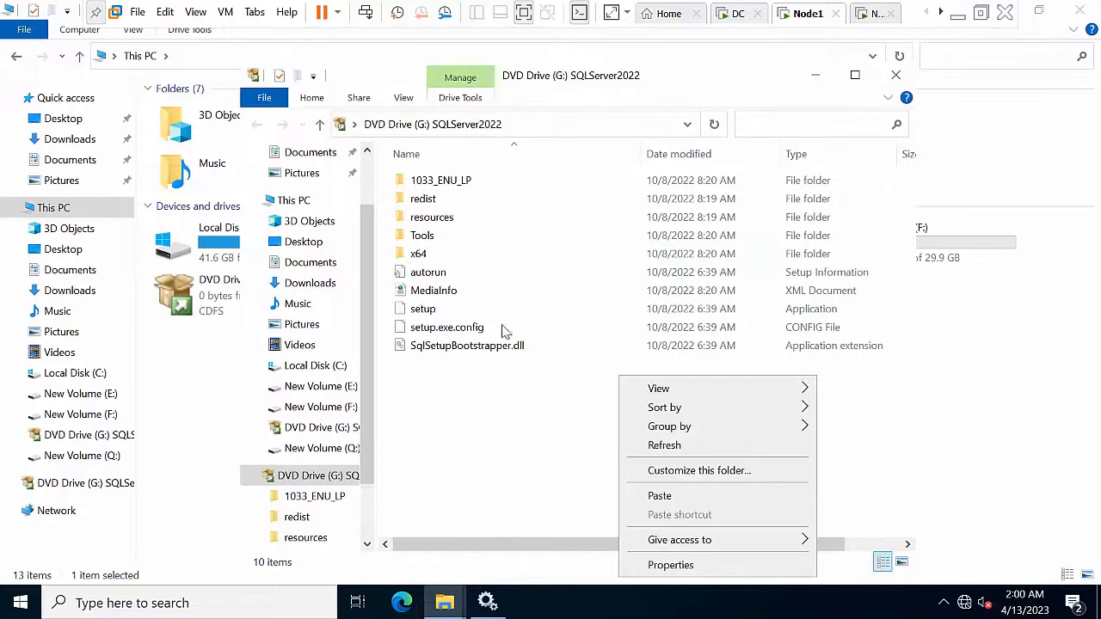
left_click(512, 303)
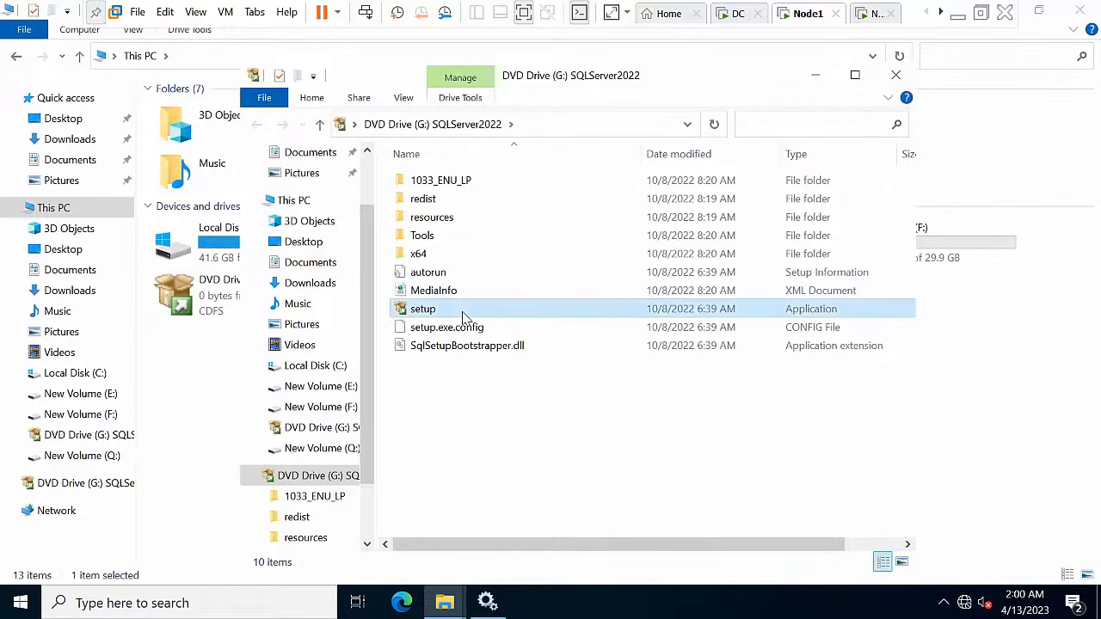
right_click(463, 315)
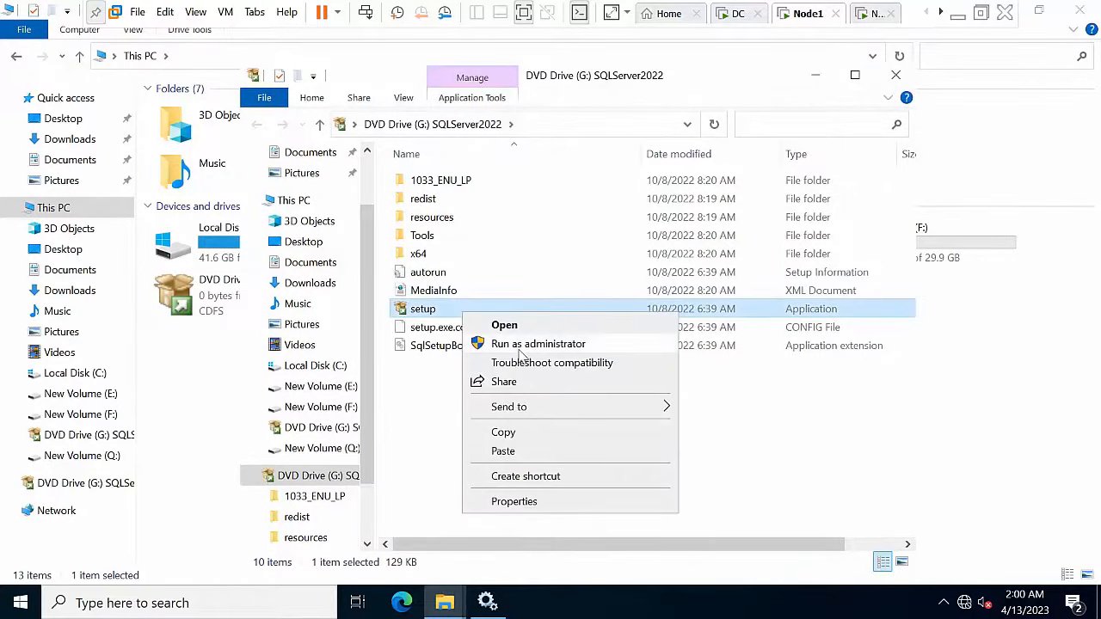
left_click(517, 348)
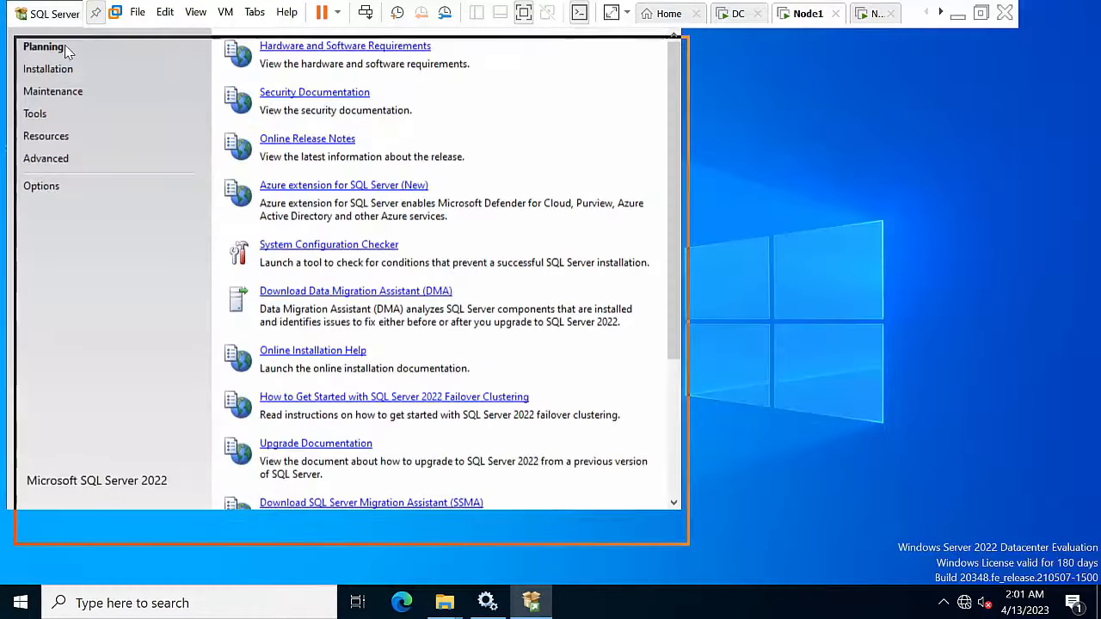
left_click_drag(68, 49, 95, 53)
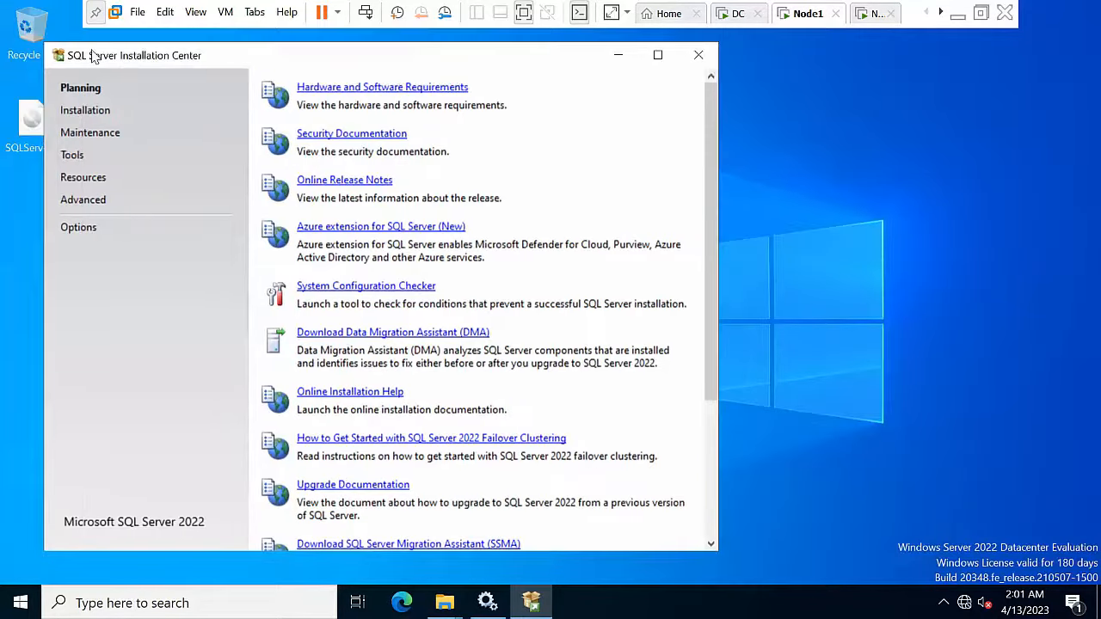
Step: Start a new standalone SQL Server installation on Node1 from the Installation page
left_click(73, 117)
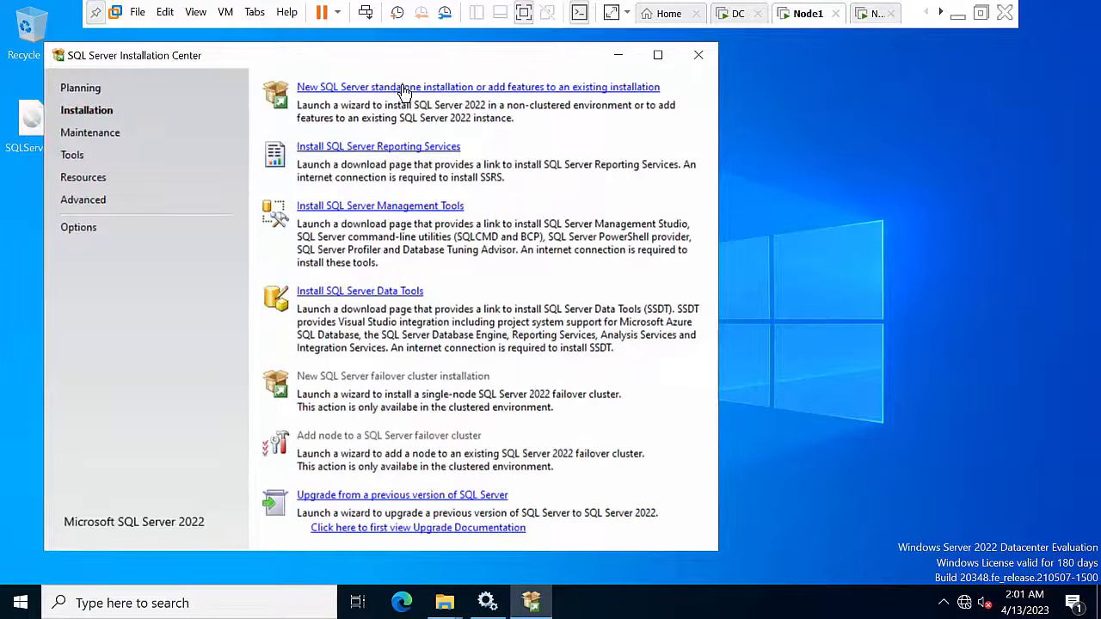
left_click(404, 89)
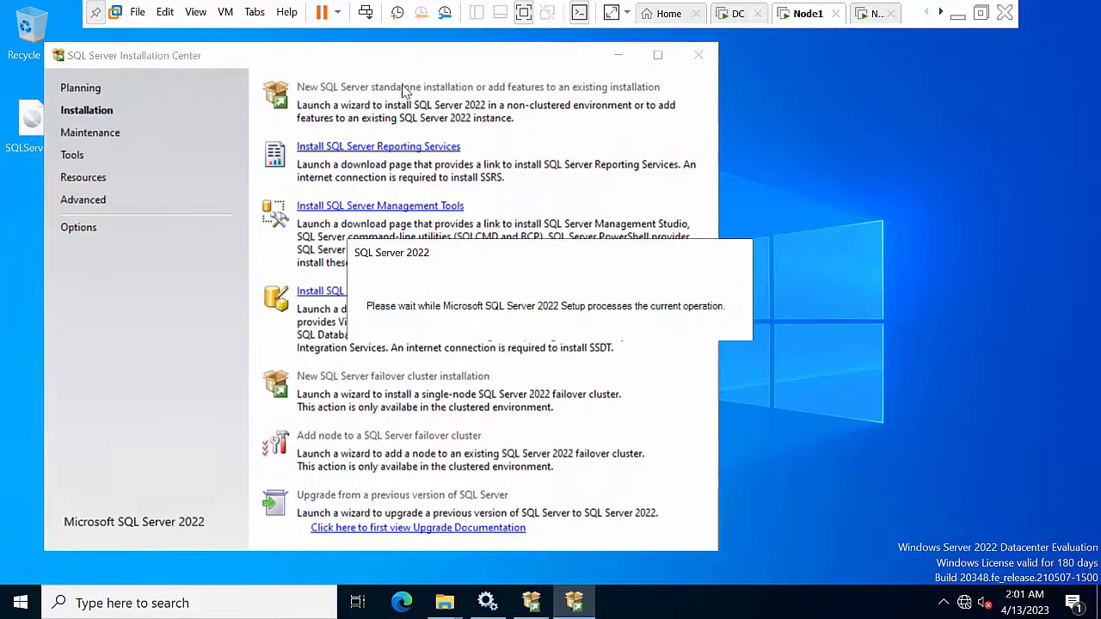
left_click(958, 15)
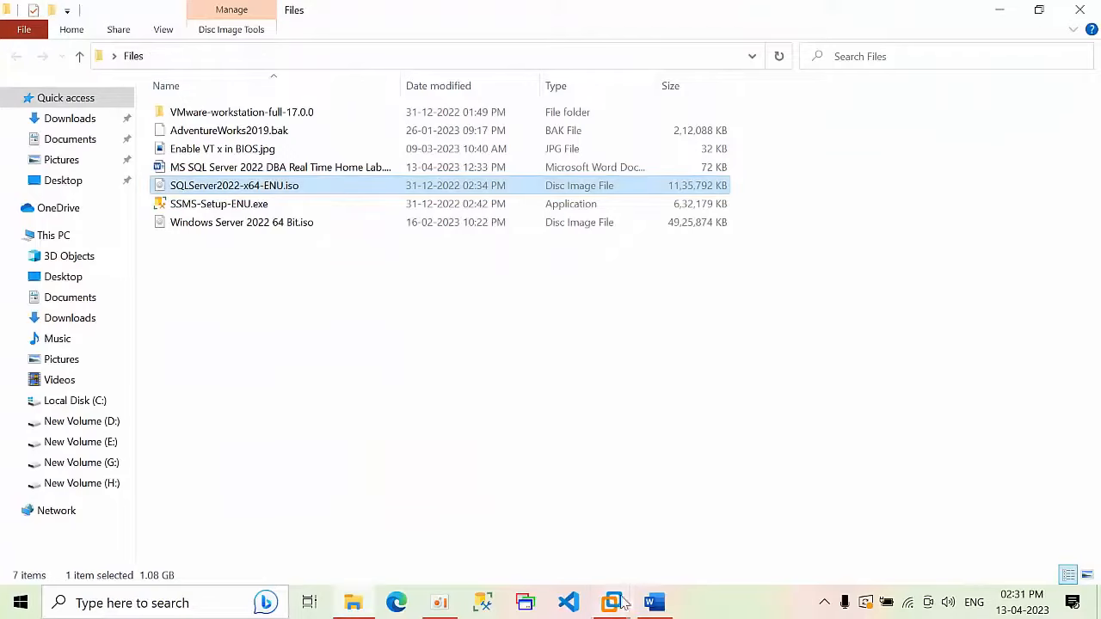
Step: Copy the instance name sql2022hyd01 from step 19 of the lab plan
left_click(654, 603)
left_click(735, 310)
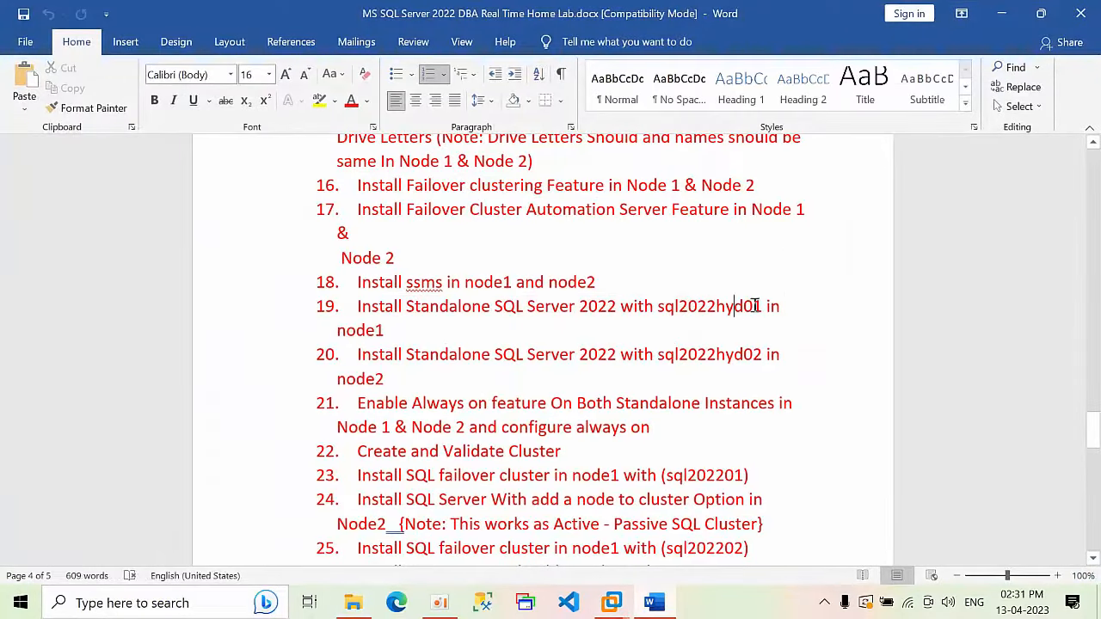
left_click_drag(762, 308, 658, 312)
key("ctrl+c")
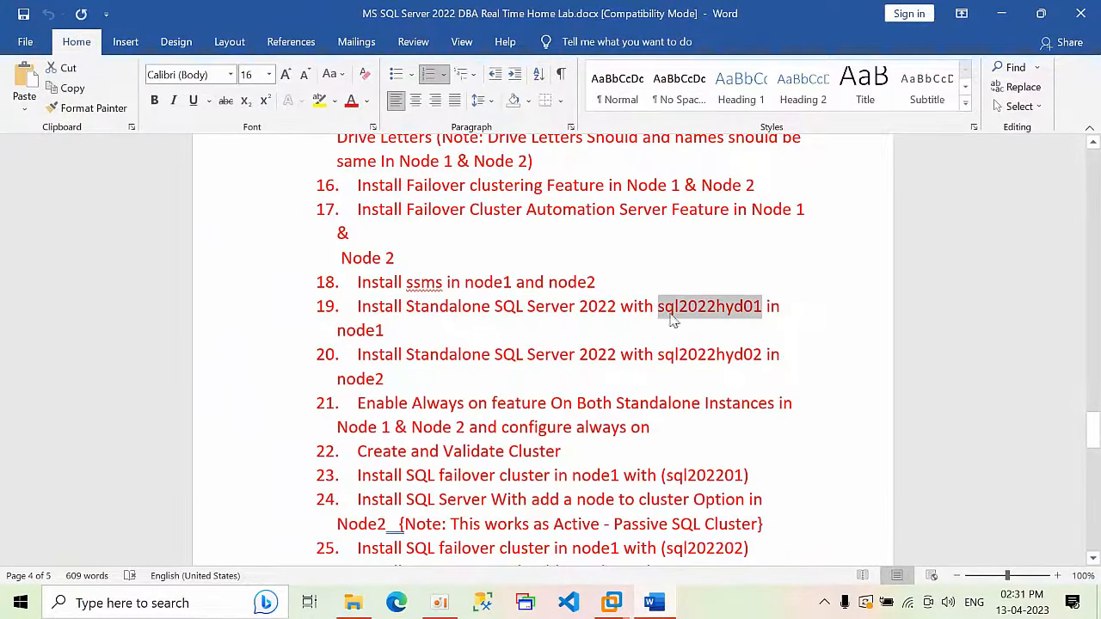
left_click(611, 602)
Step: Choose the Developer edition and accept the license terms in Node1's SQL Server setup
left_click(701, 512)
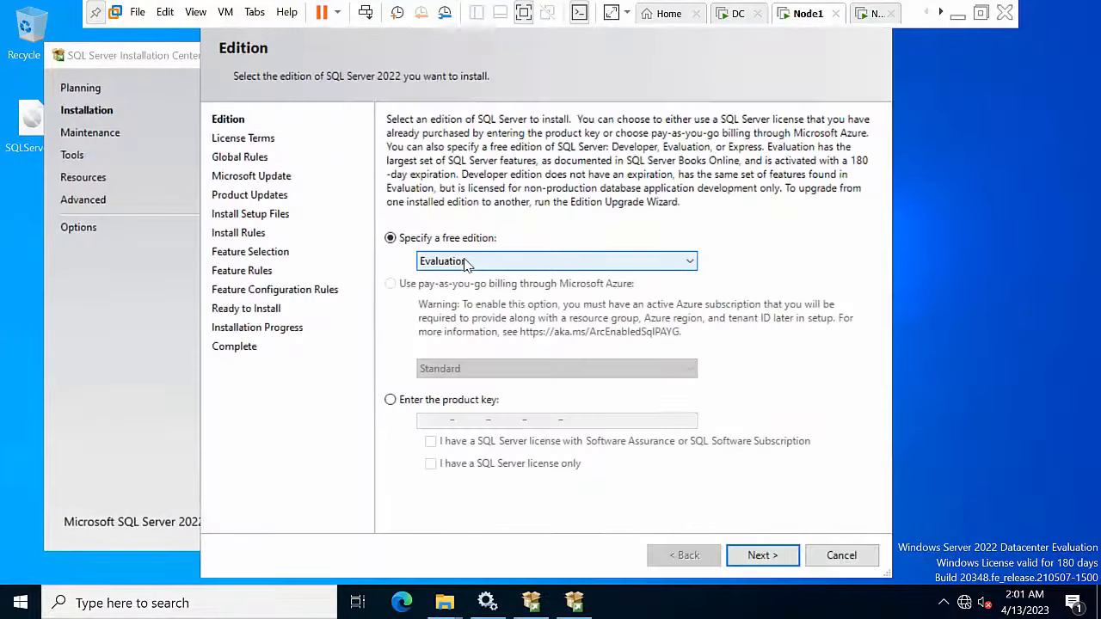
left_click(469, 262)
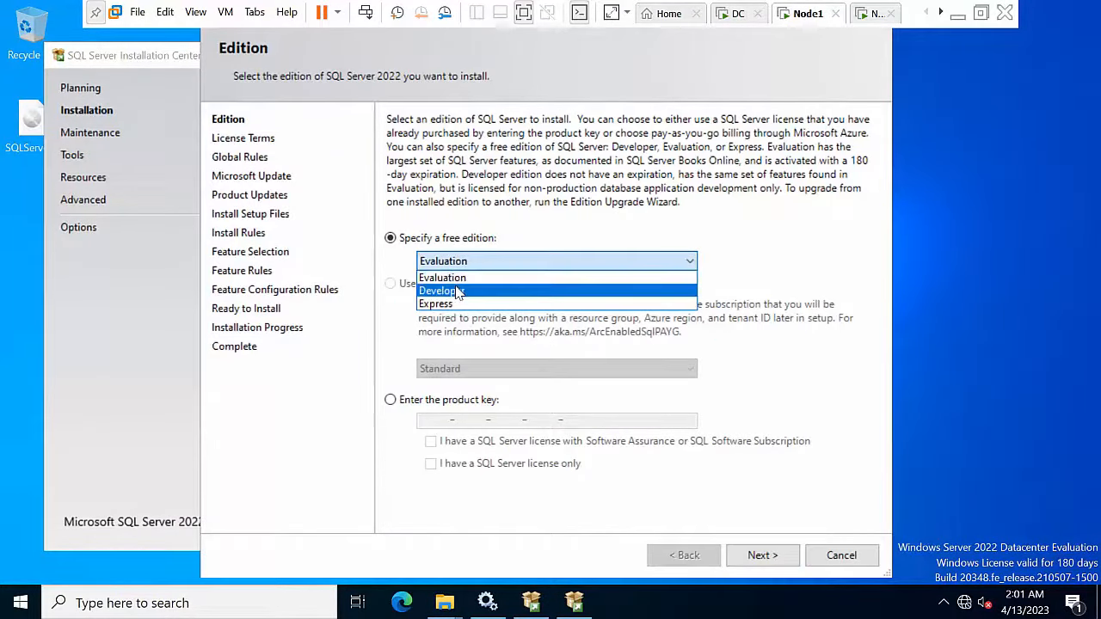
left_click(458, 291)
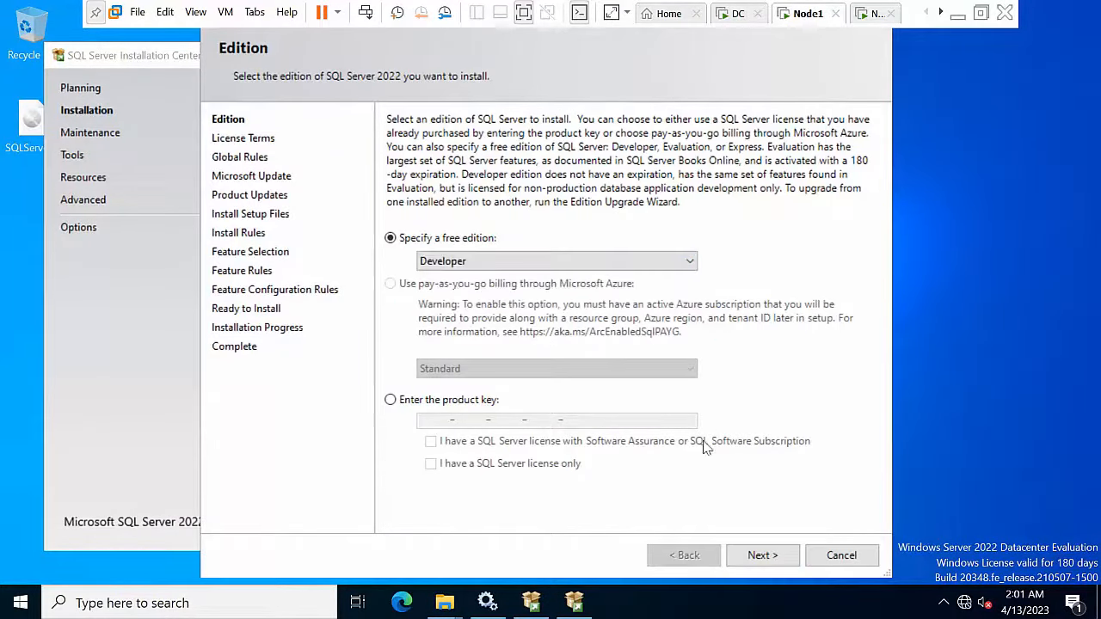
left_click(762, 556)
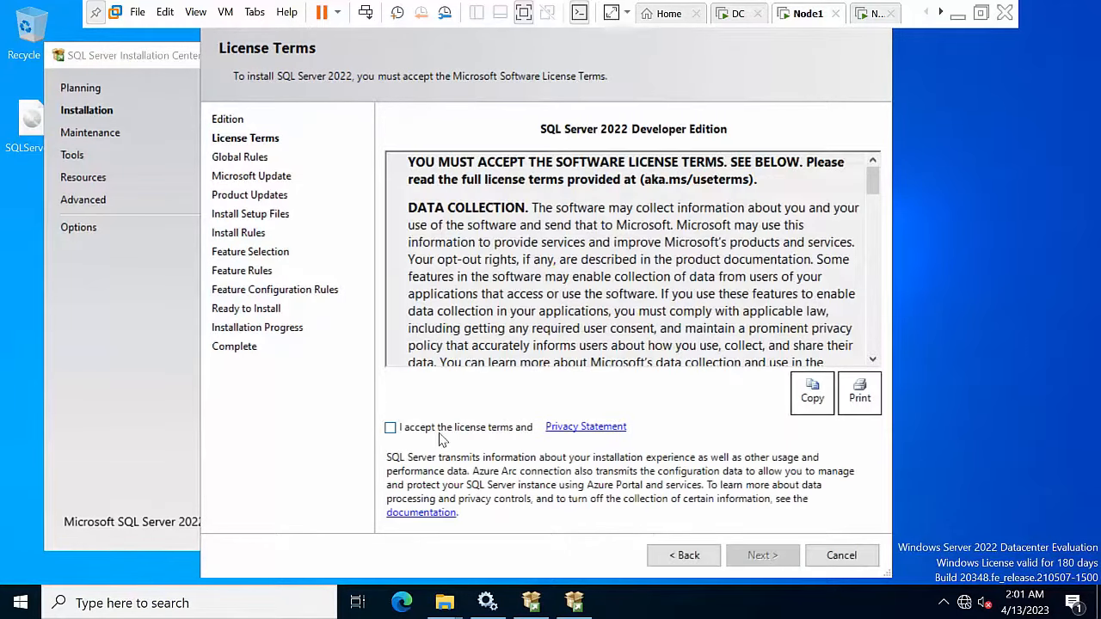
left_click(441, 438)
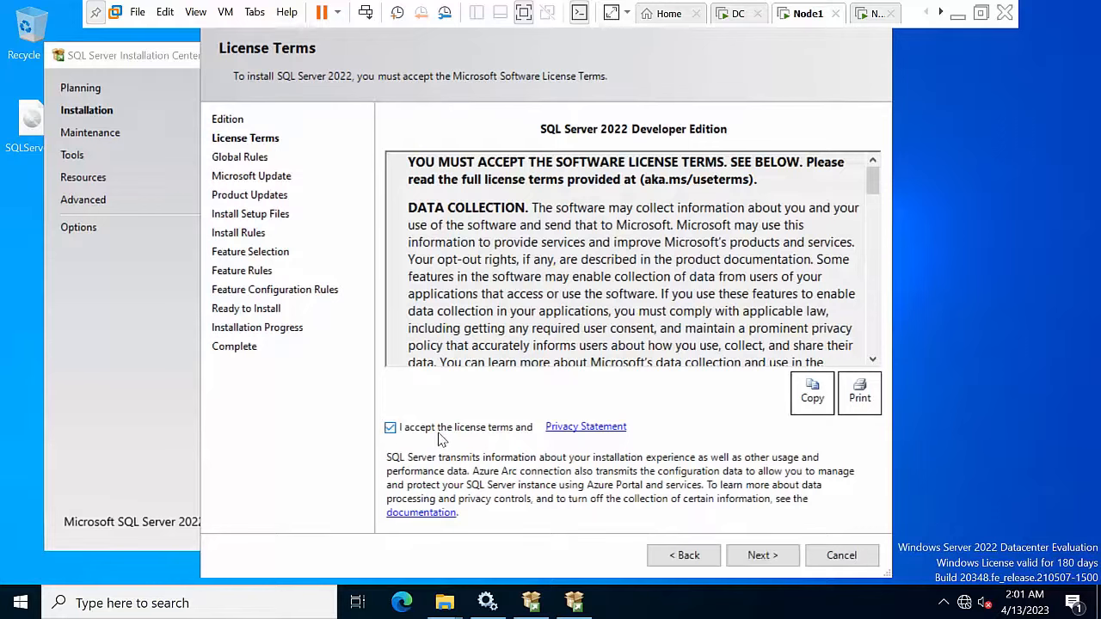
left_click(789, 556)
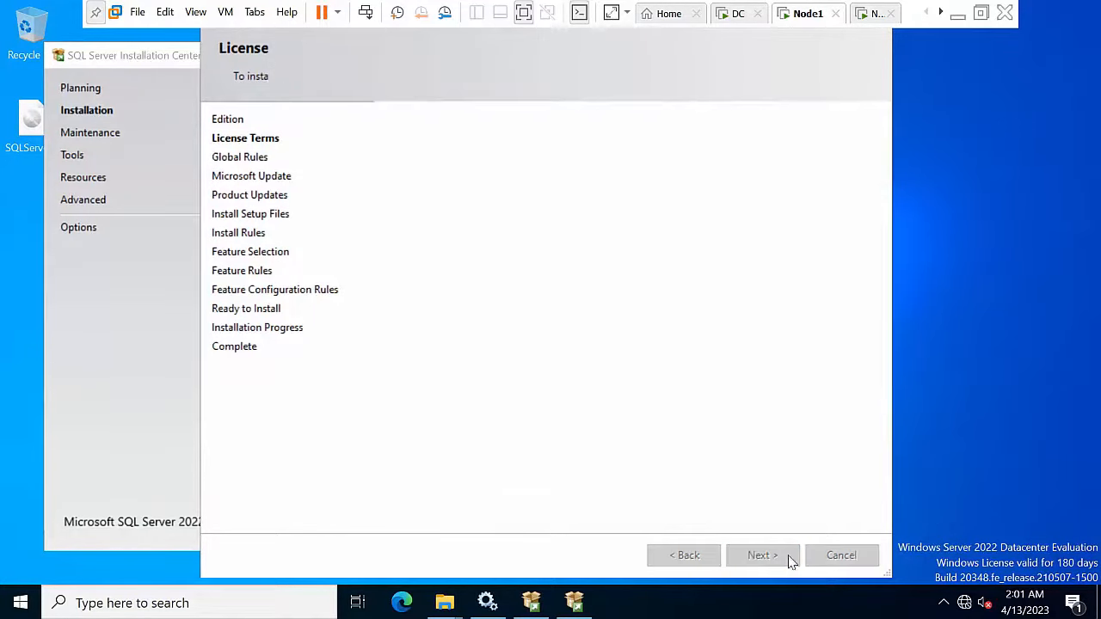
Step: Skip product updates and select Database Engine Services and SQL Server Replication
left_click(475, 133)
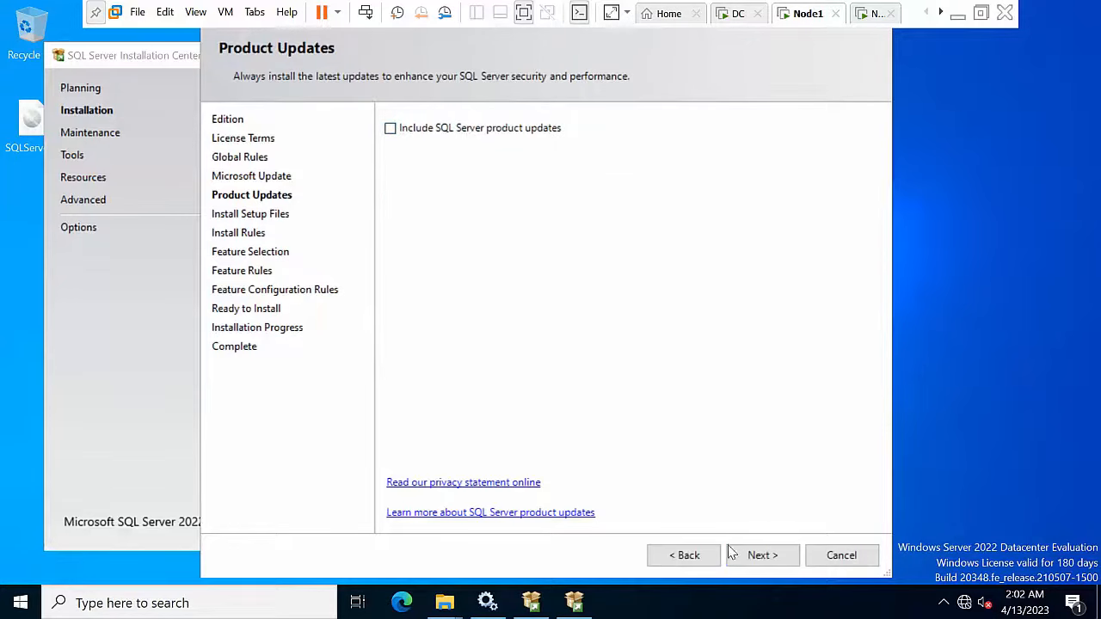
left_click(762, 556)
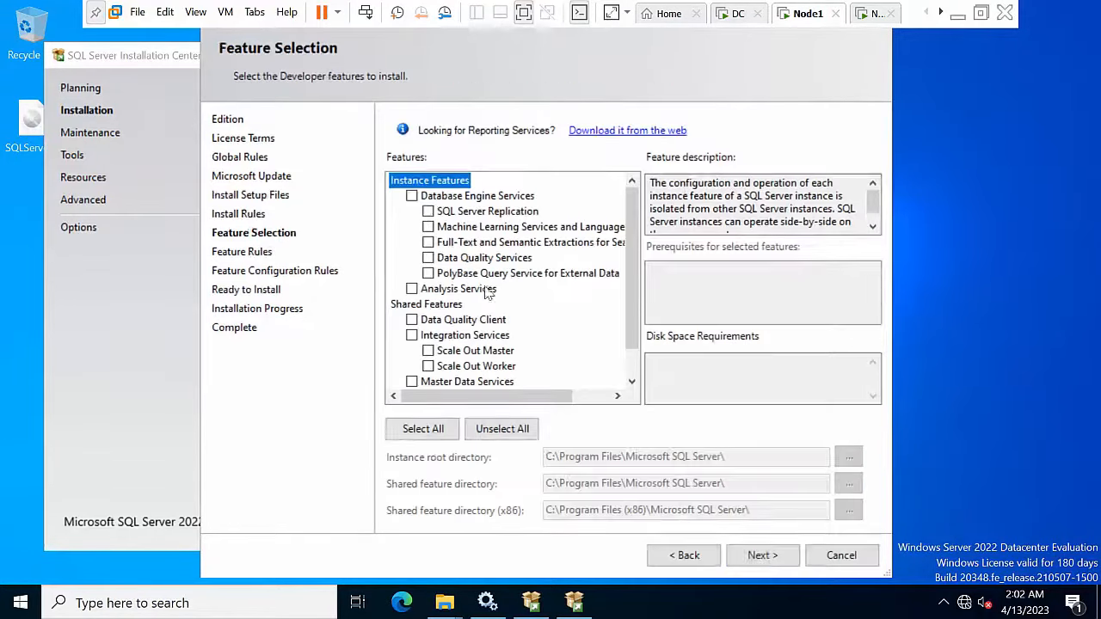
left_click(411, 197)
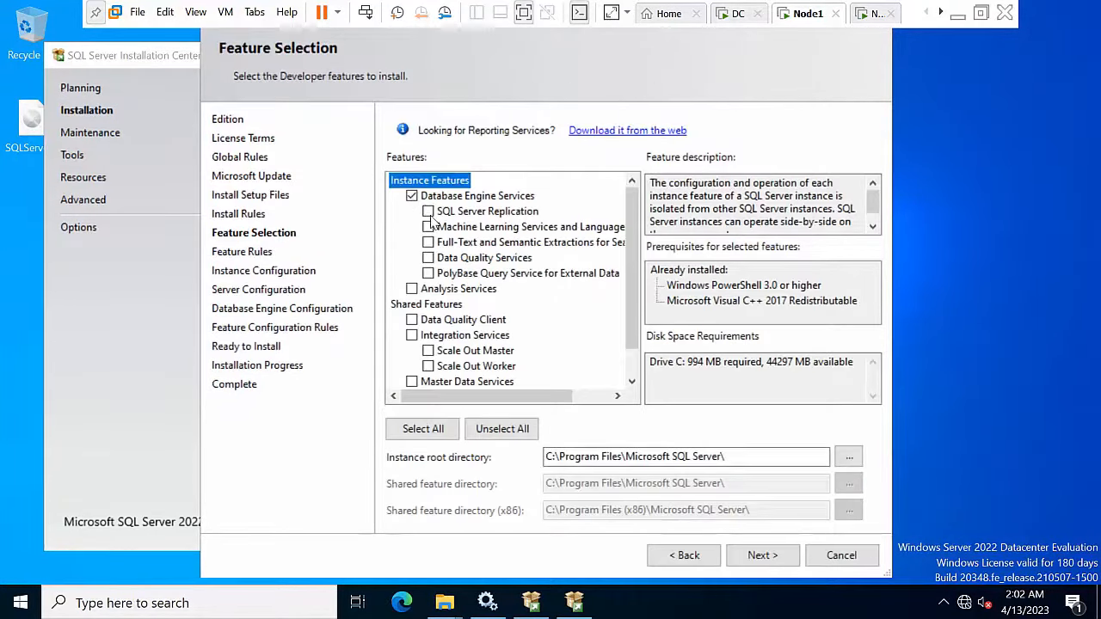
left_click(427, 212)
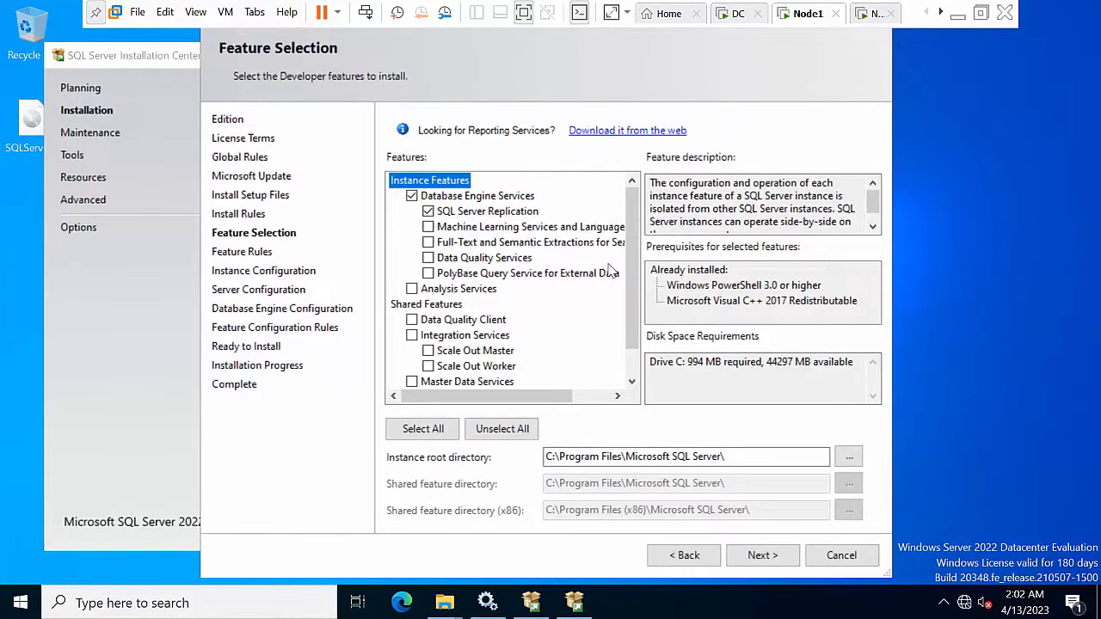
scroll(626, 262, "down", 1)
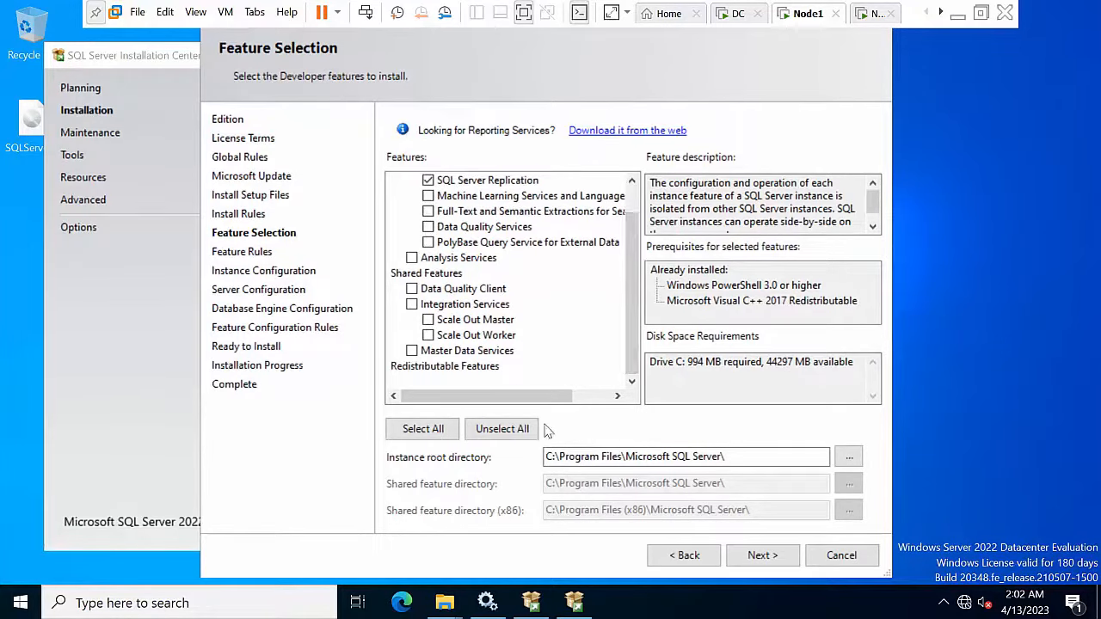
scroll(517, 316, "up", 1)
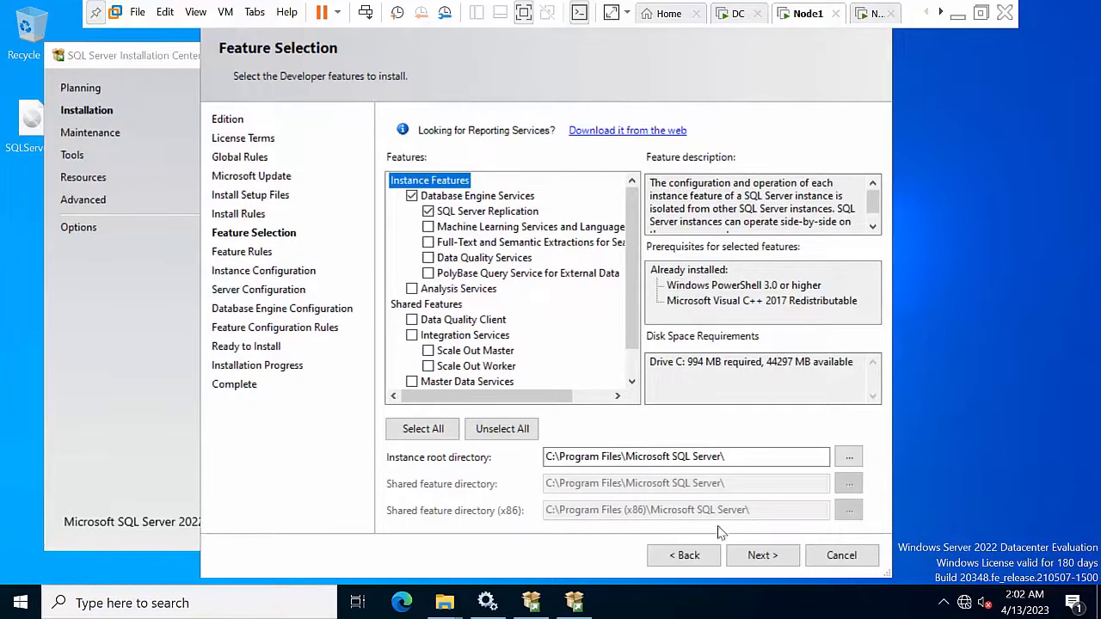
Step: Set a named instance sql2022hyd01 with instance ID SQL2022HYD01
left_click(760, 555)
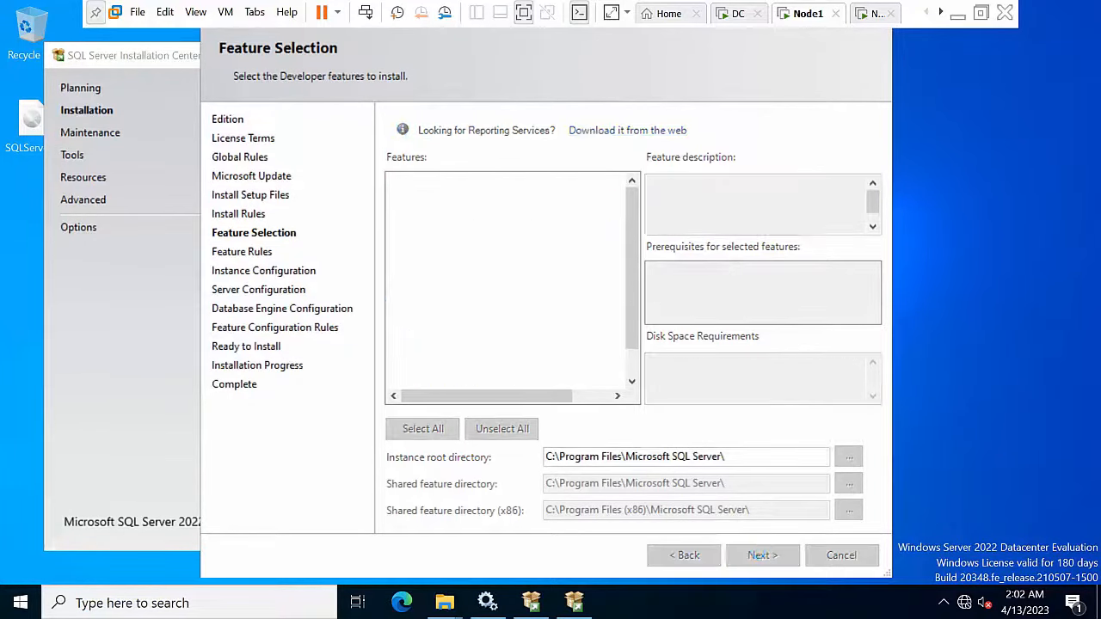
left_click(434, 146)
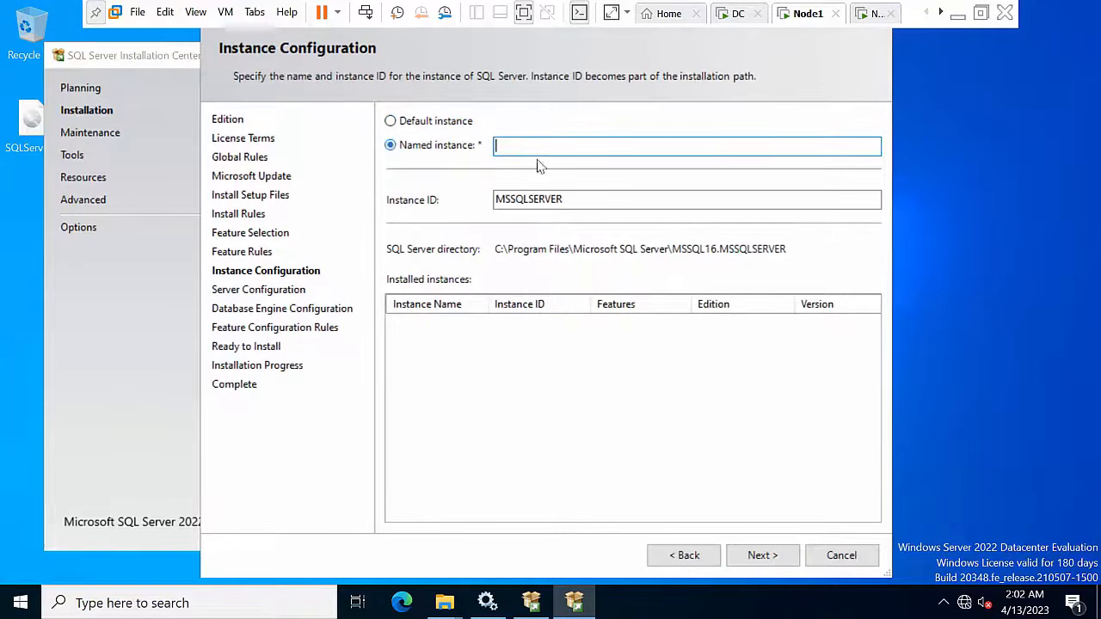
key("ctrl+v")
left_click(595, 200)
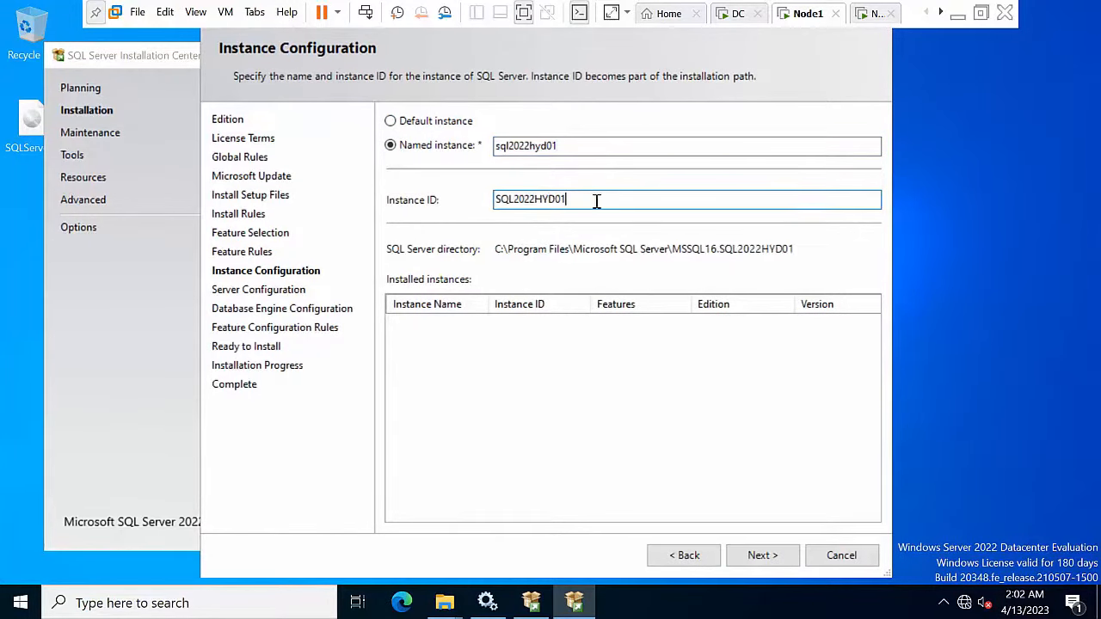
left_click(761, 556)
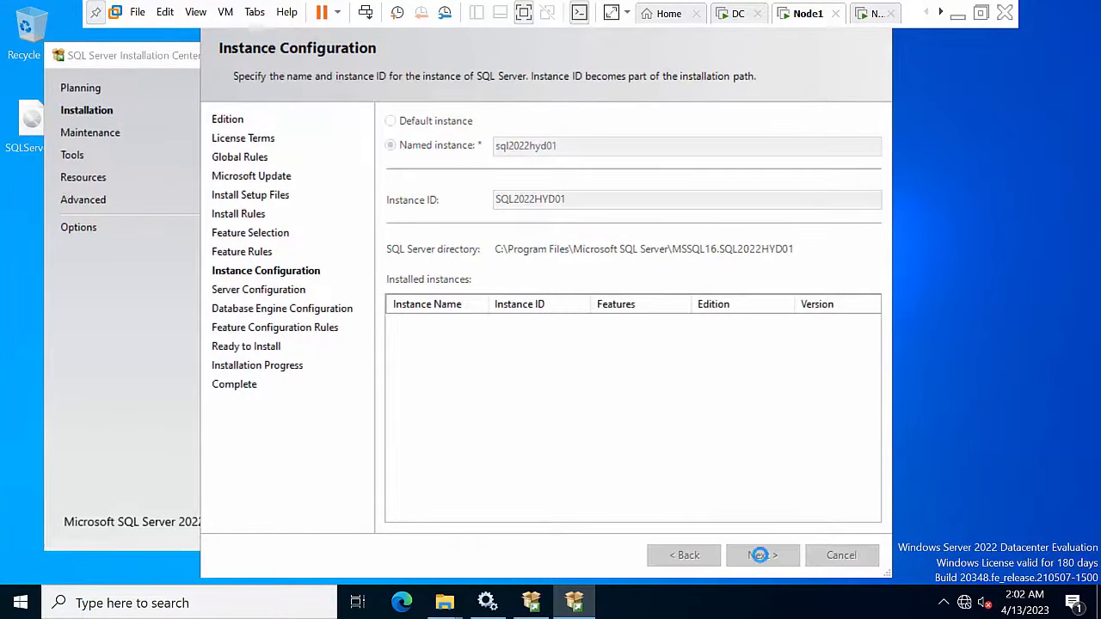
Step: Run the SQL Server Agent under the domain administrator account with its password
left_click(690, 194)
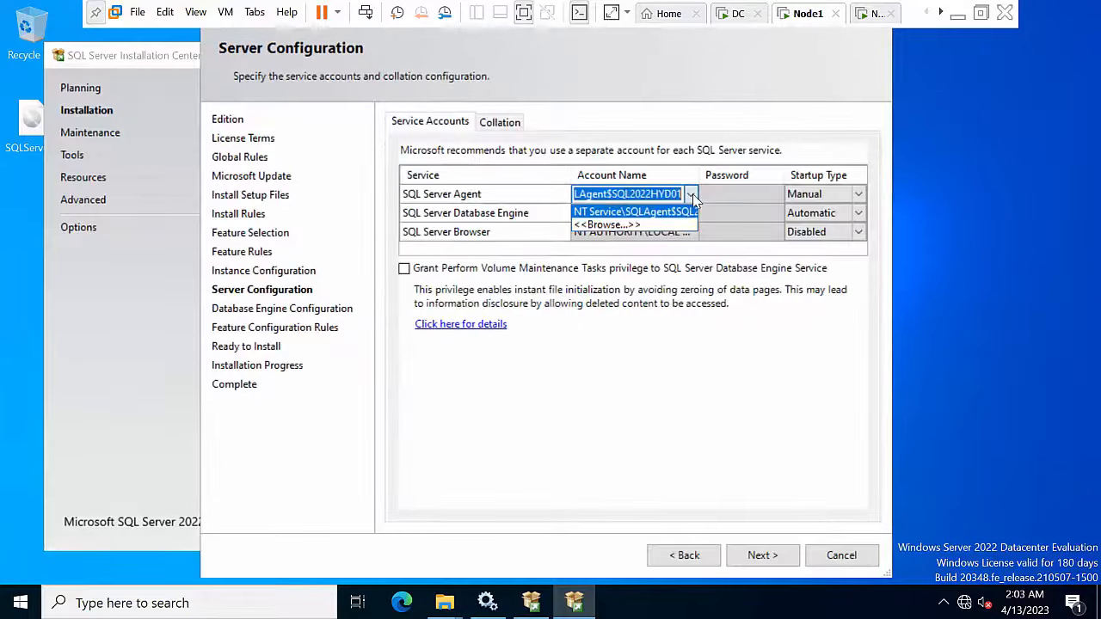
left_click(654, 231)
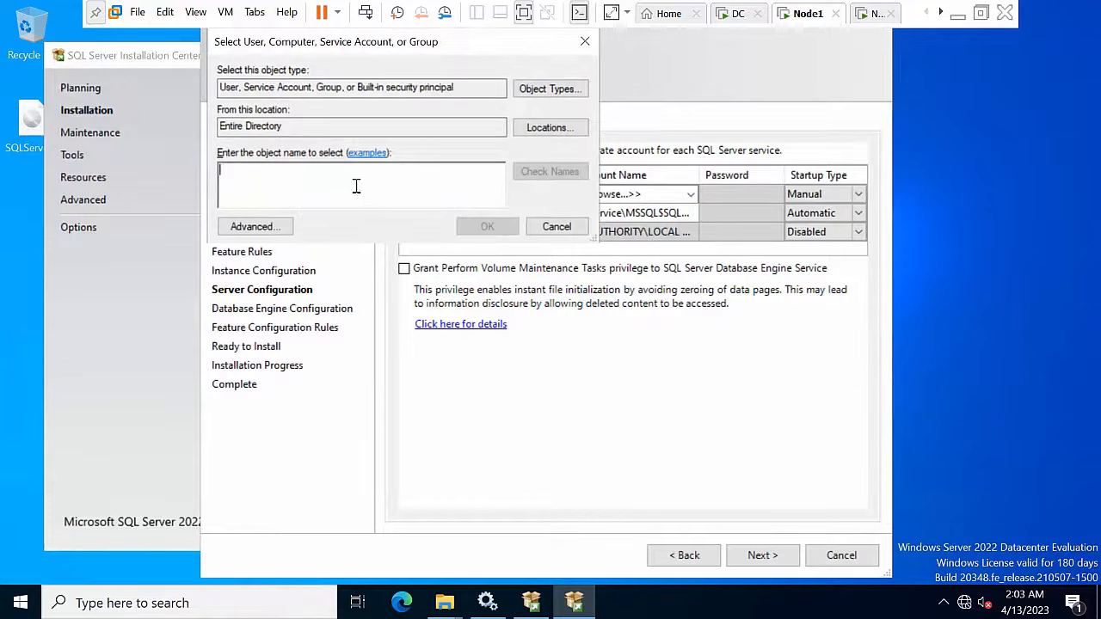
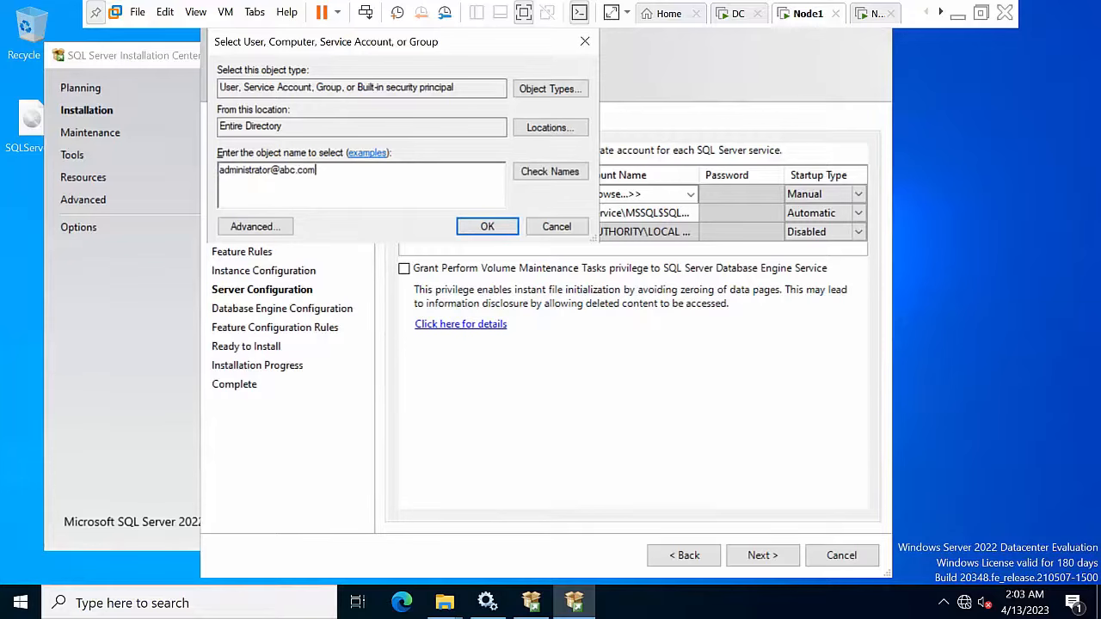
key("ctrl+a")
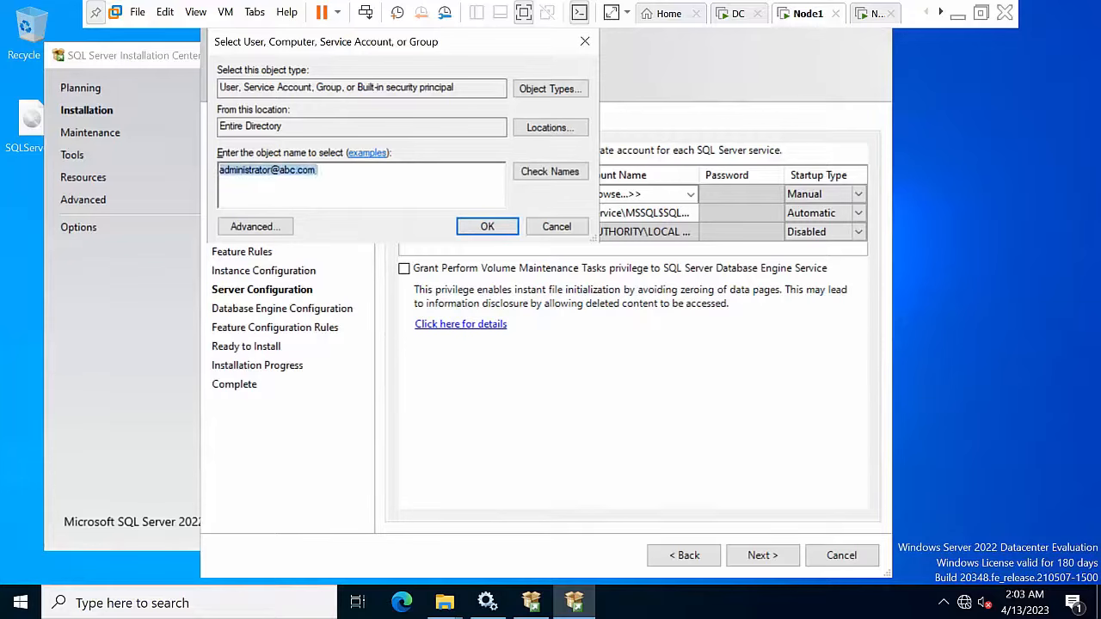
left_click(549, 173)
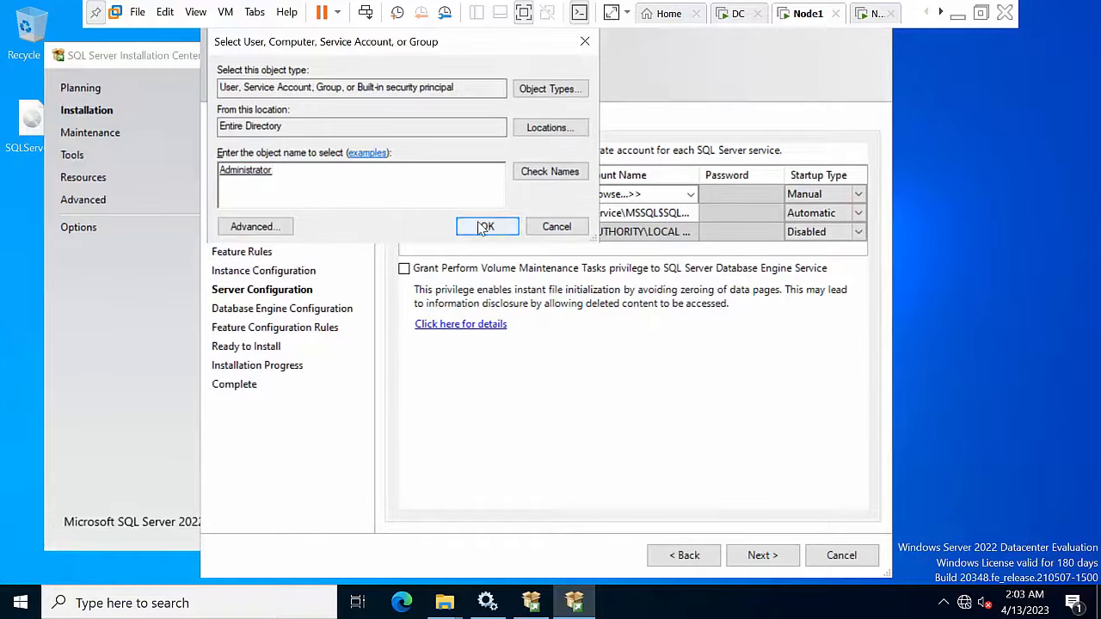
left_click(485, 227)
left_click(728, 192)
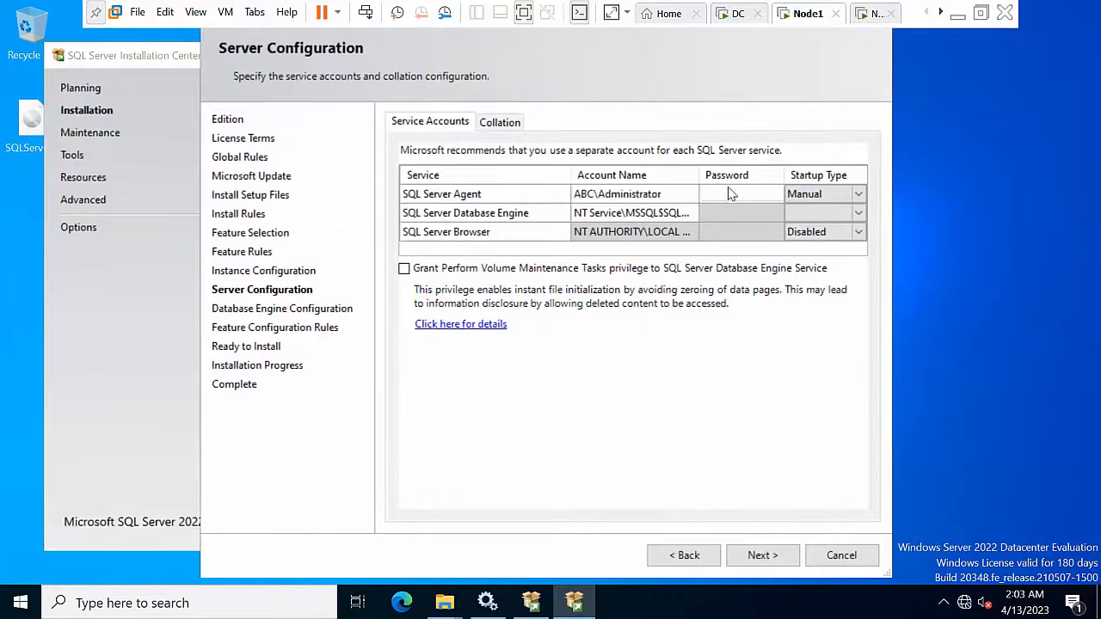
type("••")
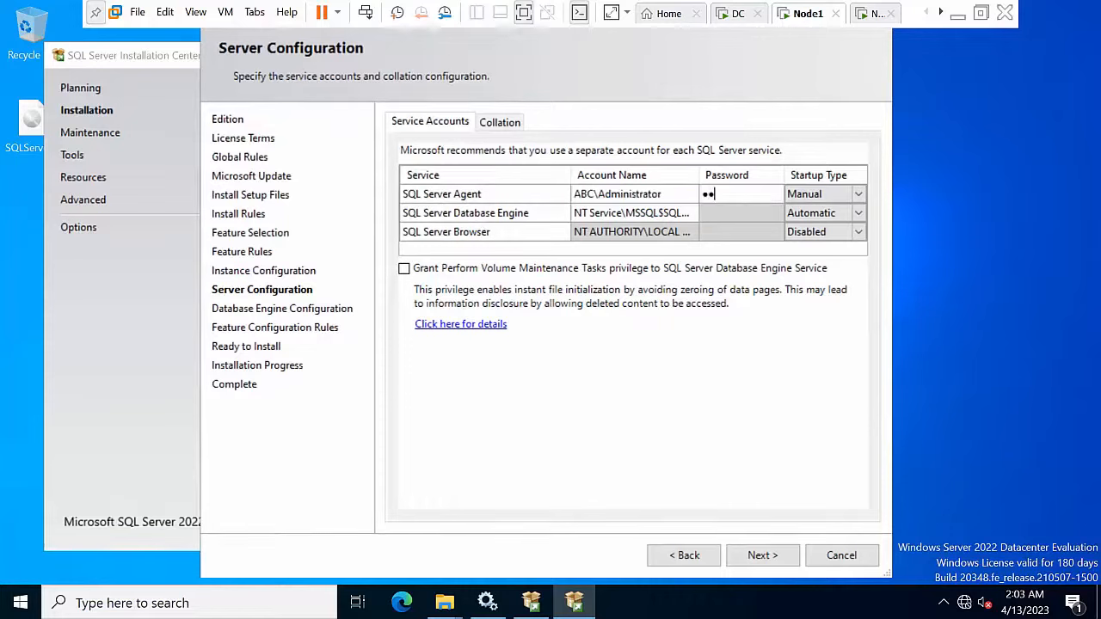
type("•")
Step: Run the Database Engine service under the domain administrator account with its password
left_click(630, 211)
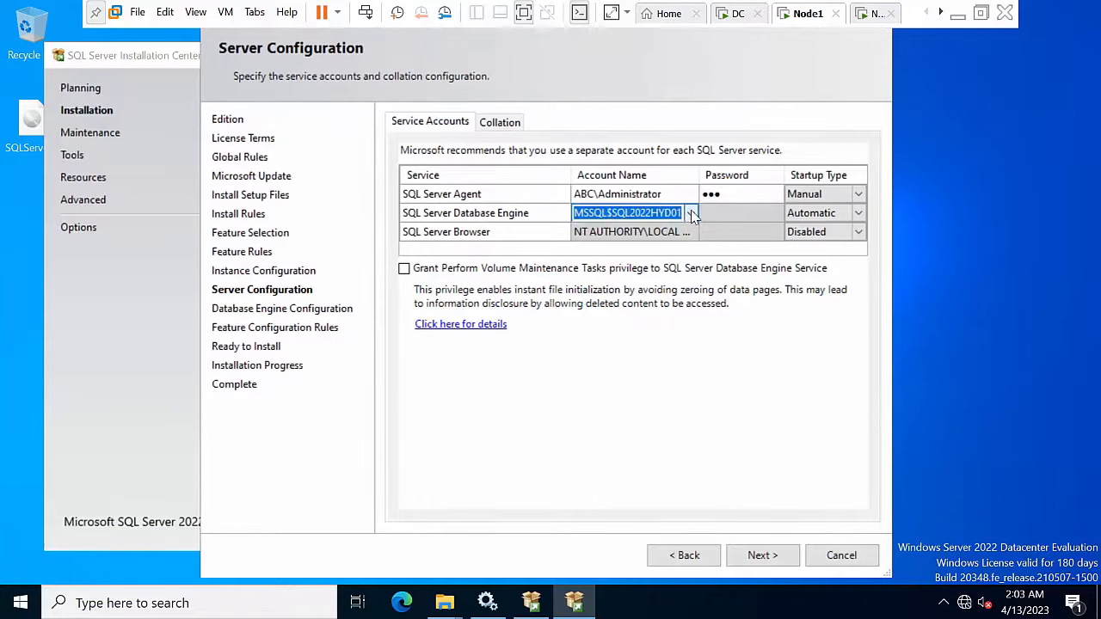
left_click(694, 216)
left_click(637, 250)
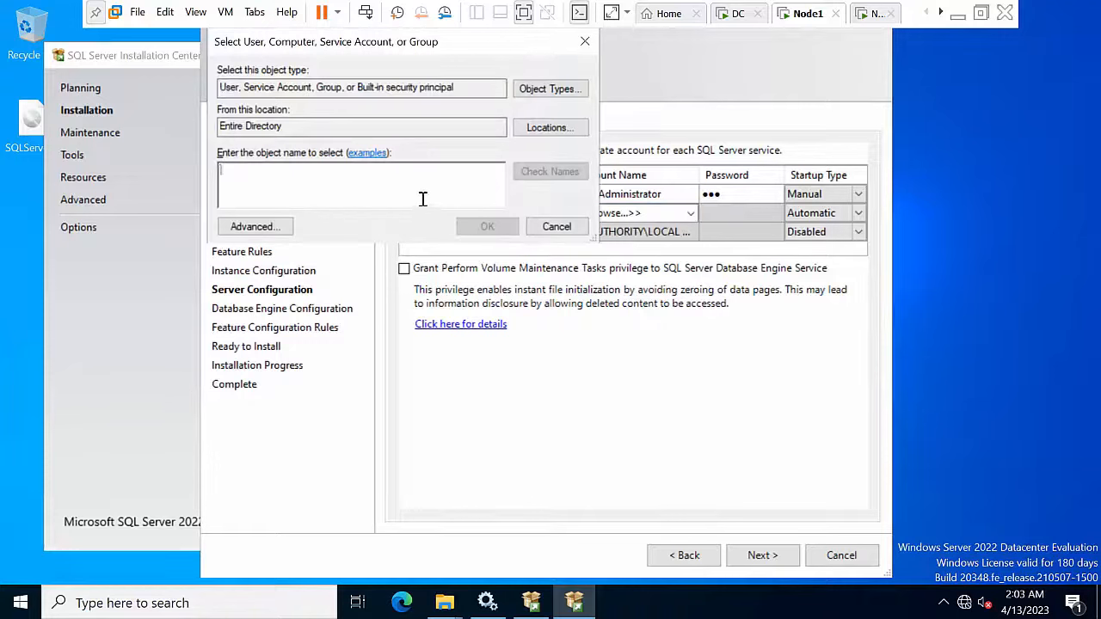
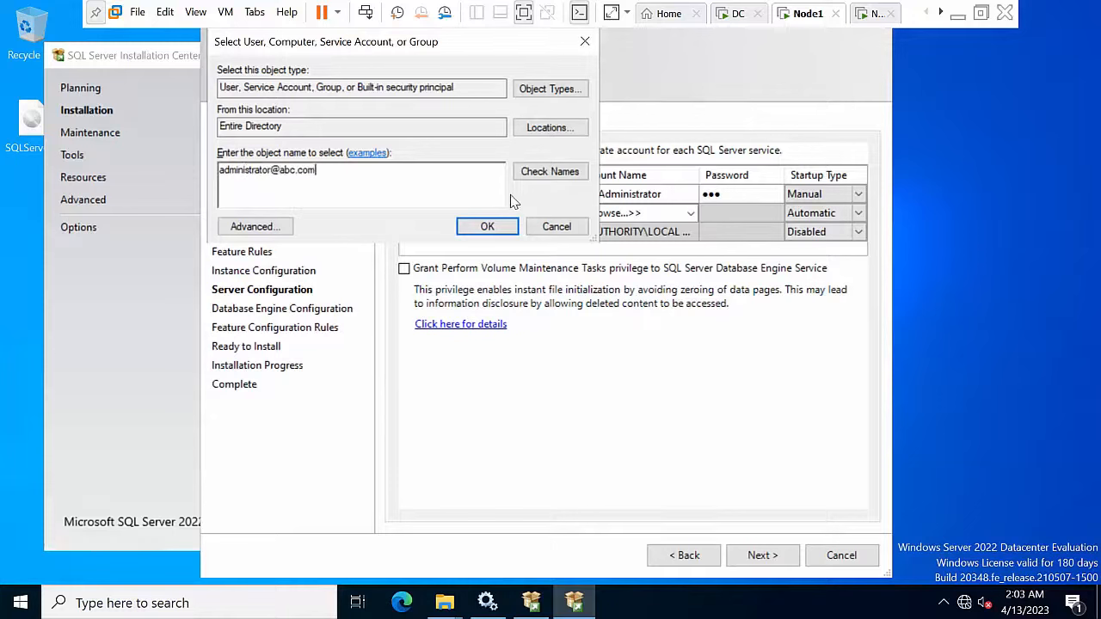
left_click(549, 171)
left_click(487, 226)
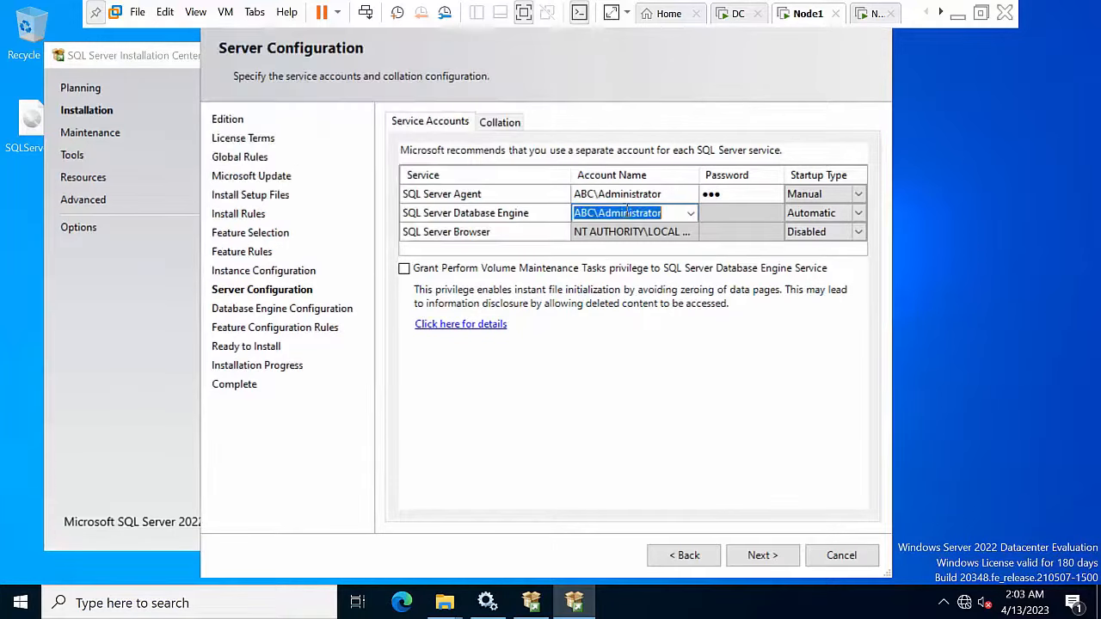
left_click(725, 211)
type("•••")
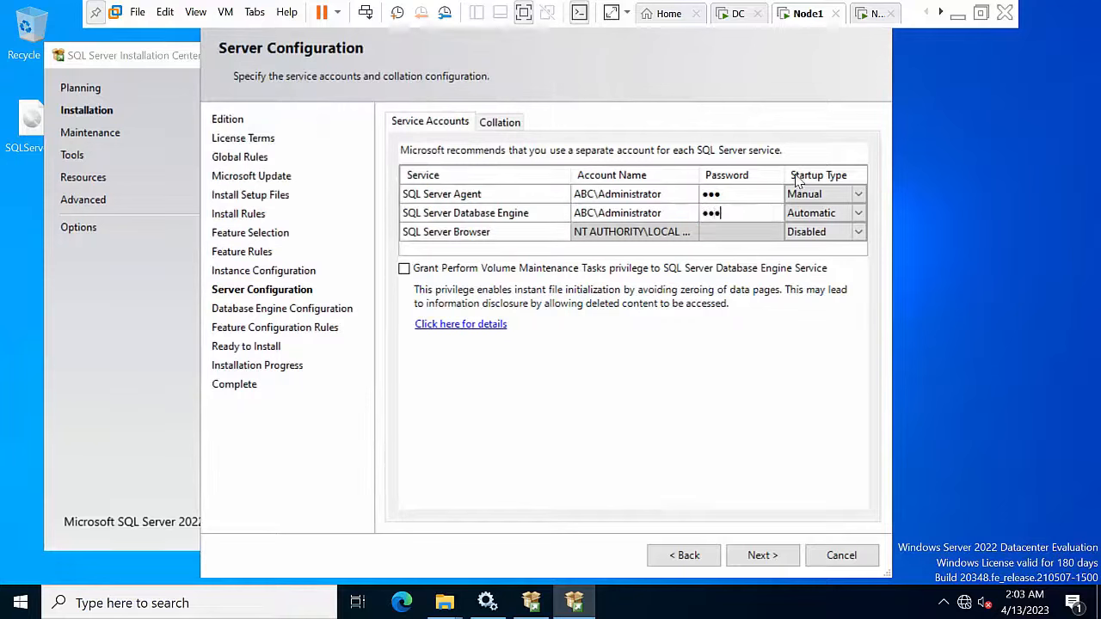
Step: Set Agent and Browser startup to Automatic and grant Perform Volume Maintenance Tasks privilege
left_click(815, 194)
left_click(818, 197)
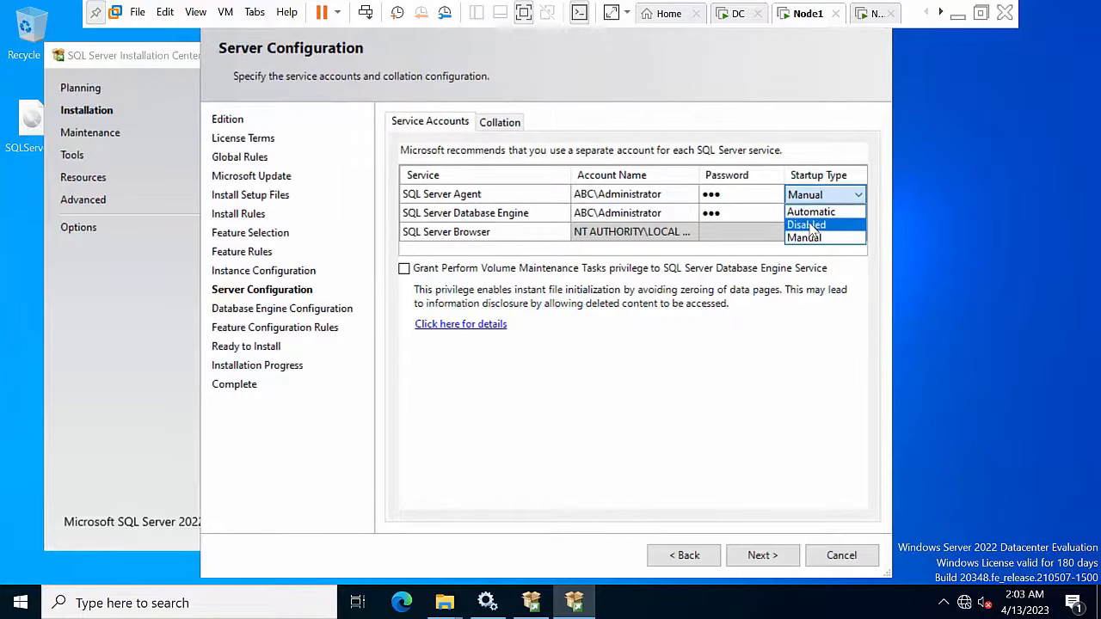
left_click(814, 212)
left_click(813, 233)
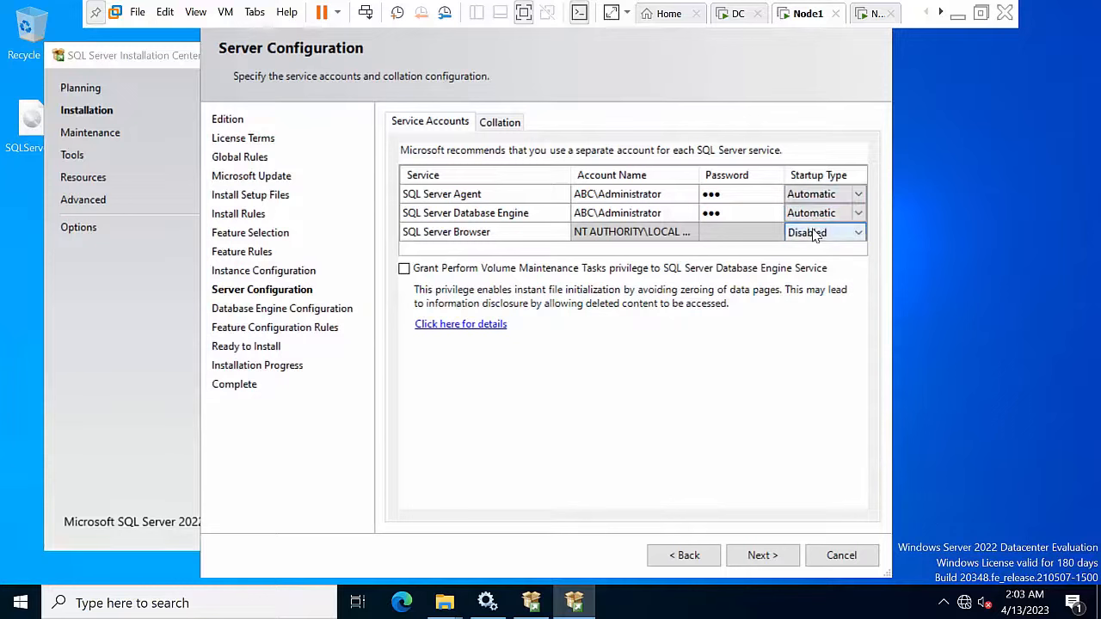
left_click(813, 232)
left_click(809, 252)
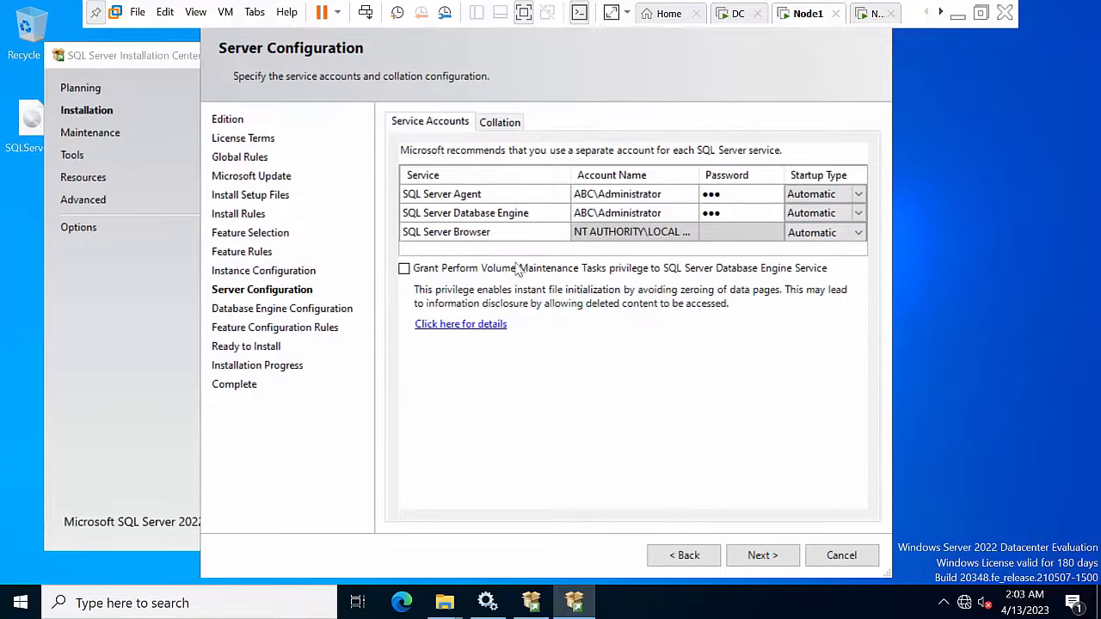
left_click(407, 272)
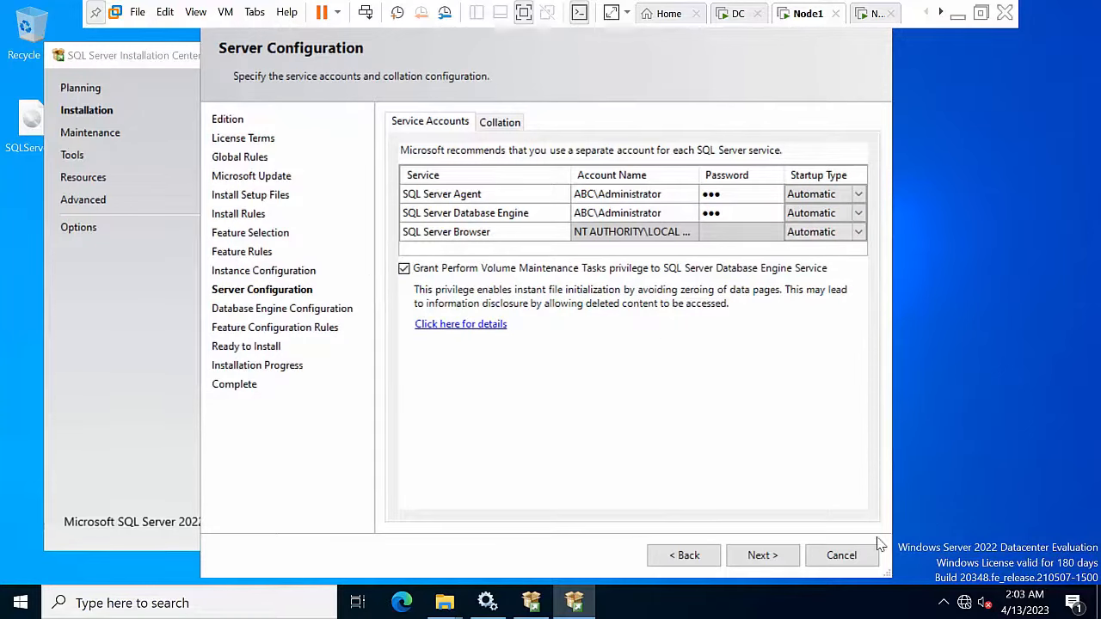
Step: Add the current user as SQL Server administrator and start the installation
left_click(765, 556)
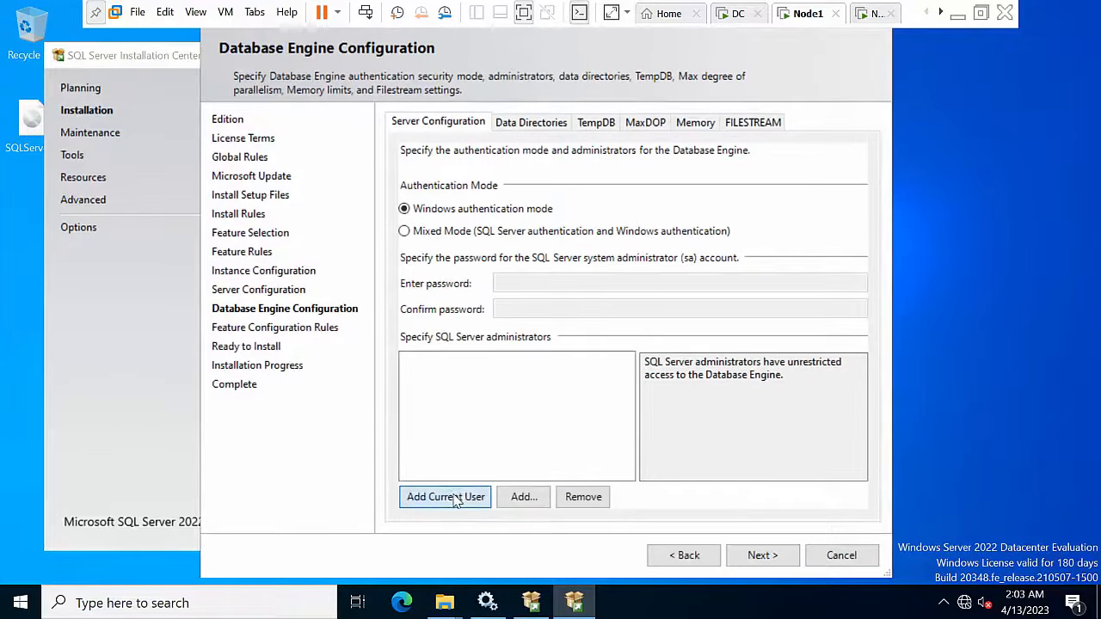
left_click(456, 502)
left_click(764, 556)
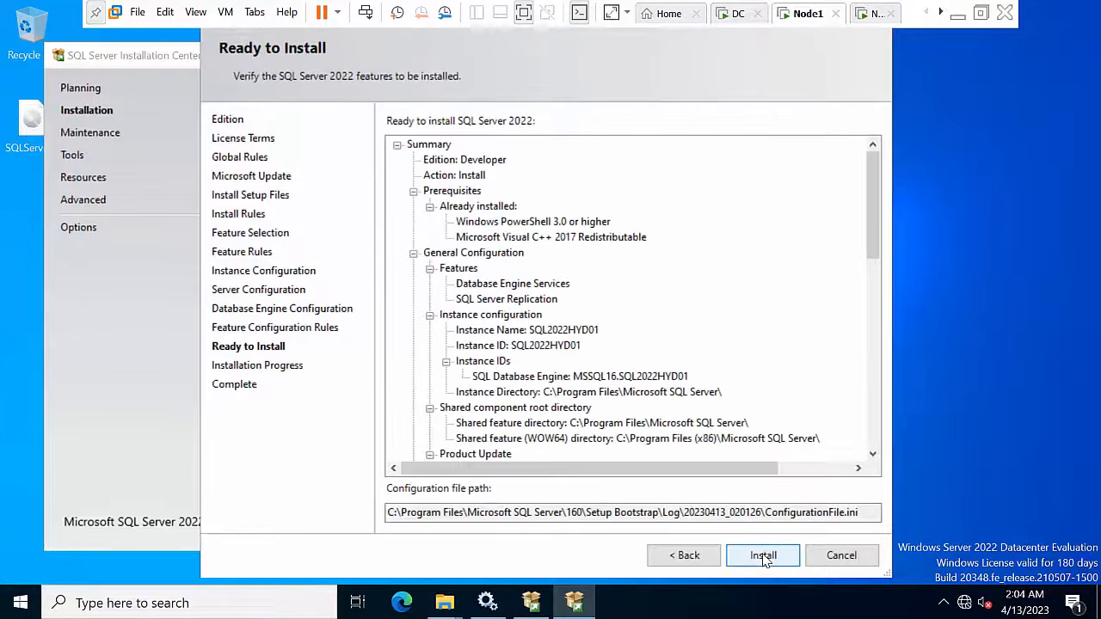
left_click(762, 556)
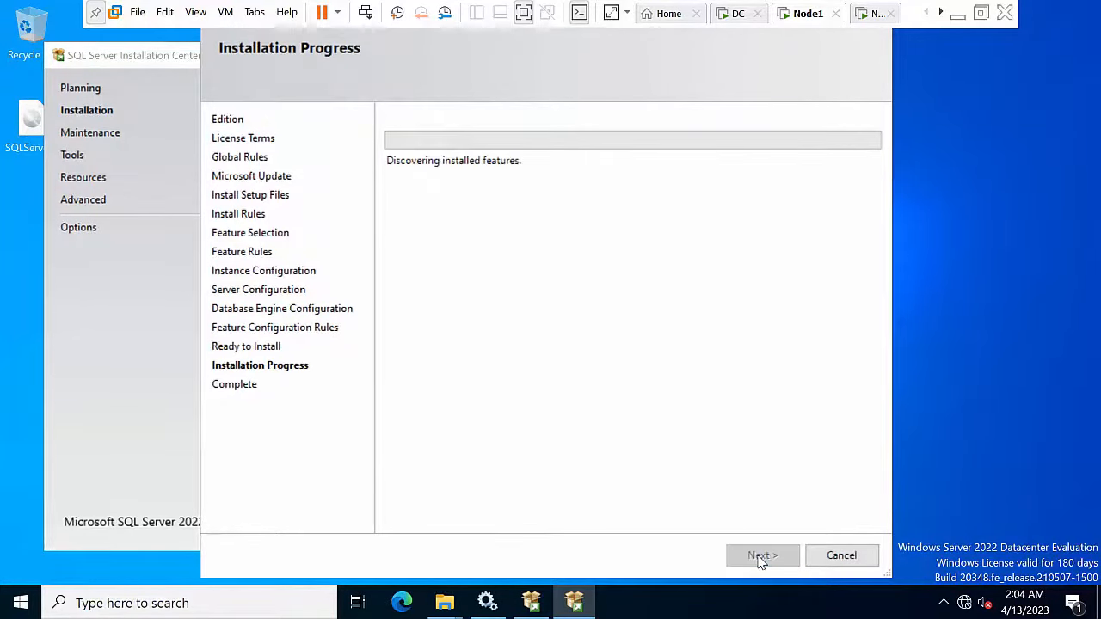
left_click(865, 15)
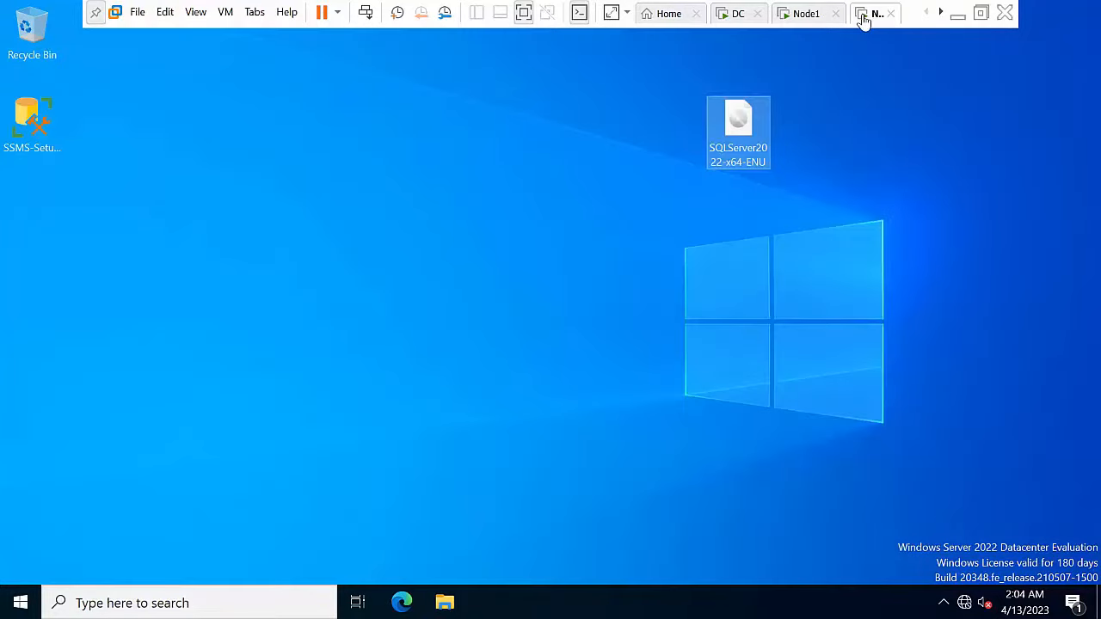
Step: Mount the SQL Server 2022 ISO on Node2's desktop
right_click(424, 263)
left_click(506, 314)
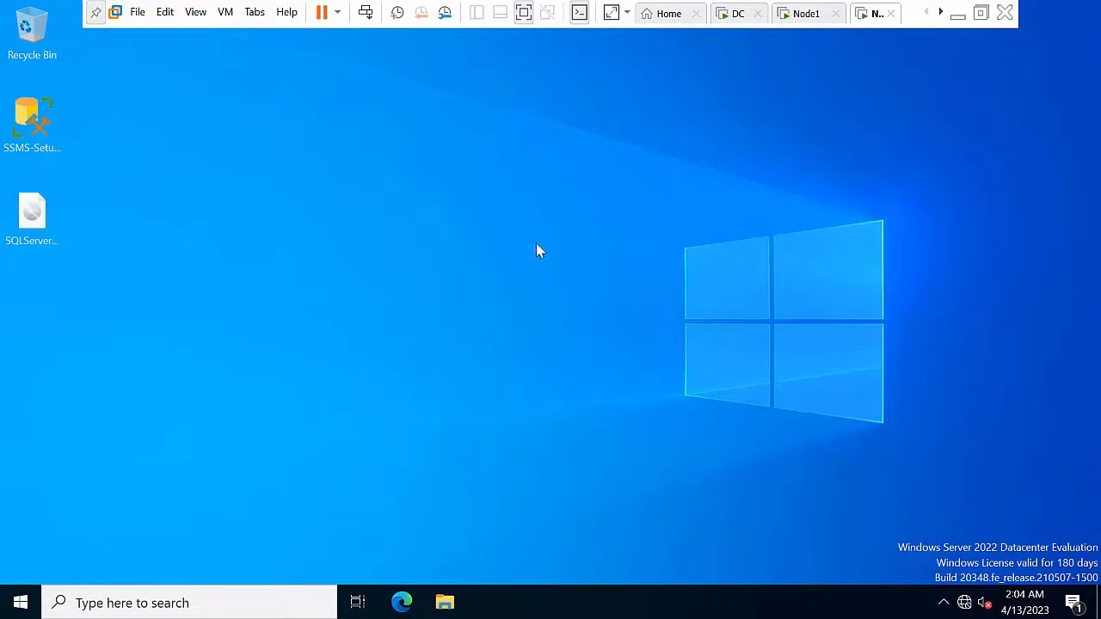
right_click(26, 217)
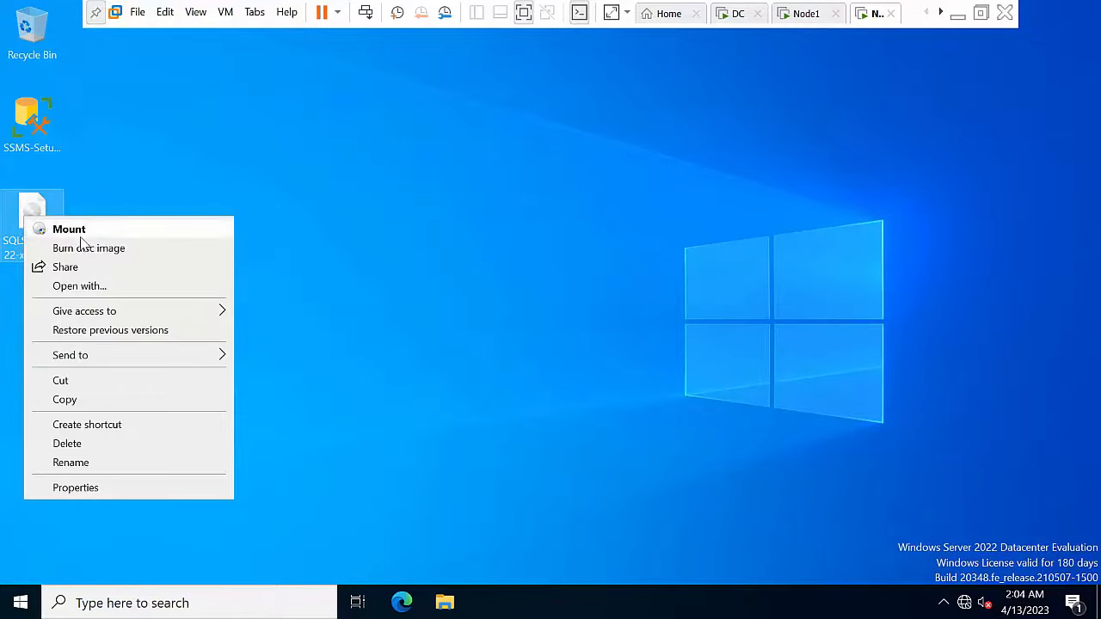
left_click(81, 236)
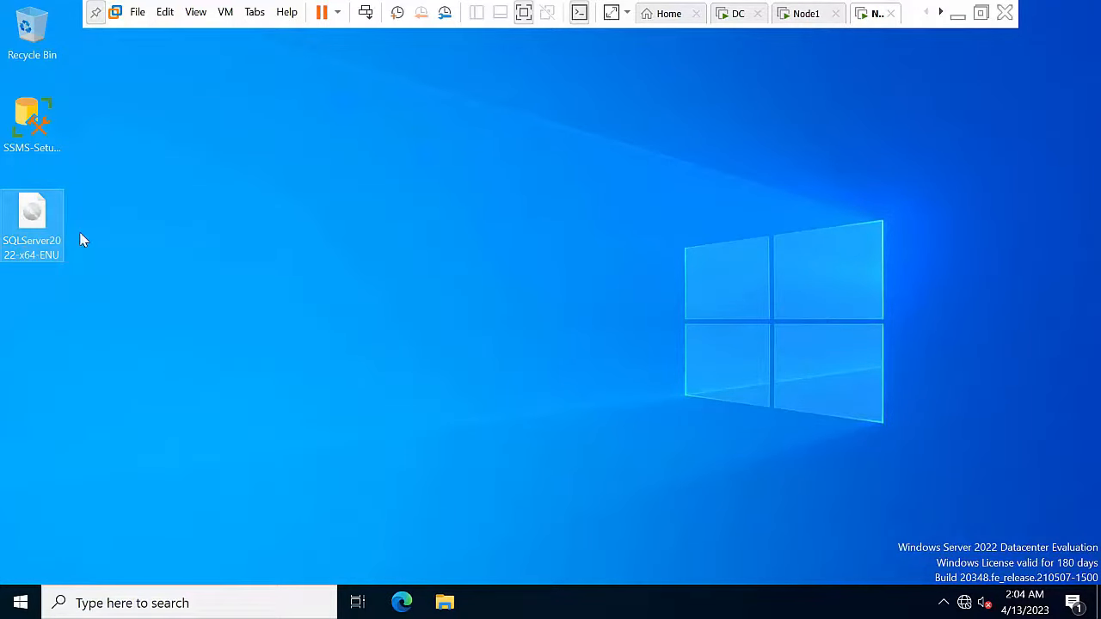
left_click(184, 244)
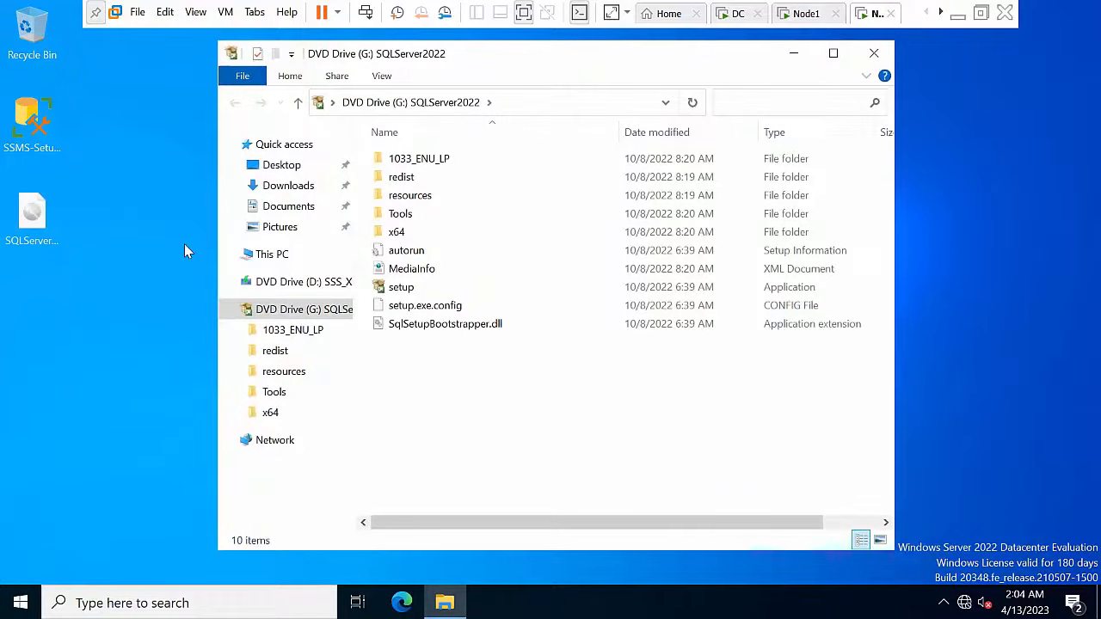
Step: Run SQL Server setup as administrator and show the Installation options
right_click(416, 287)
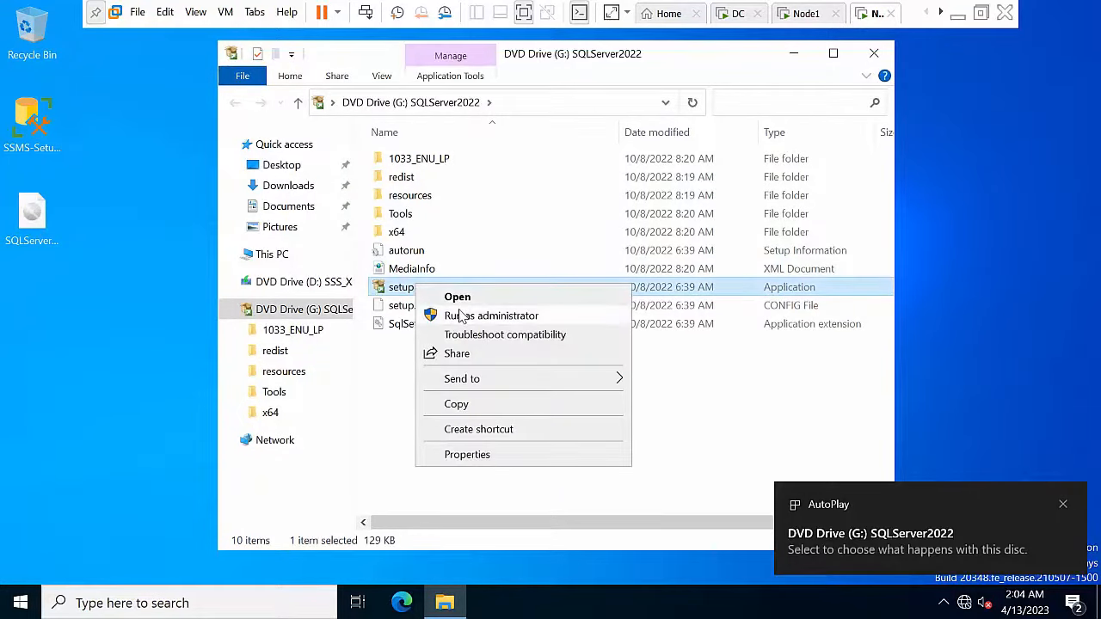
left_click(454, 308)
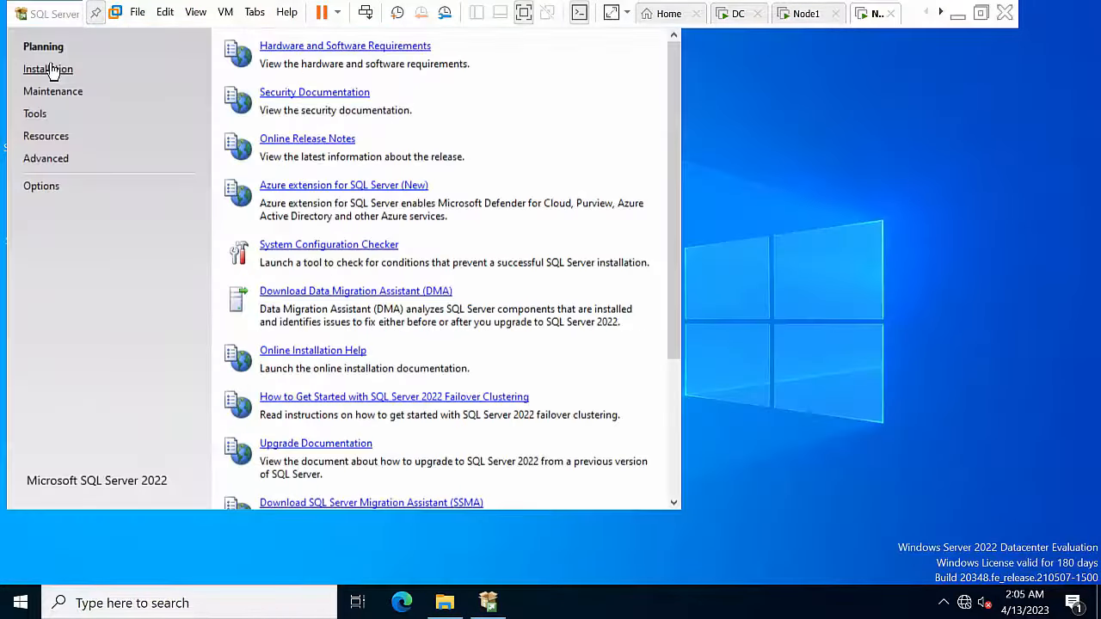
left_click(52, 70)
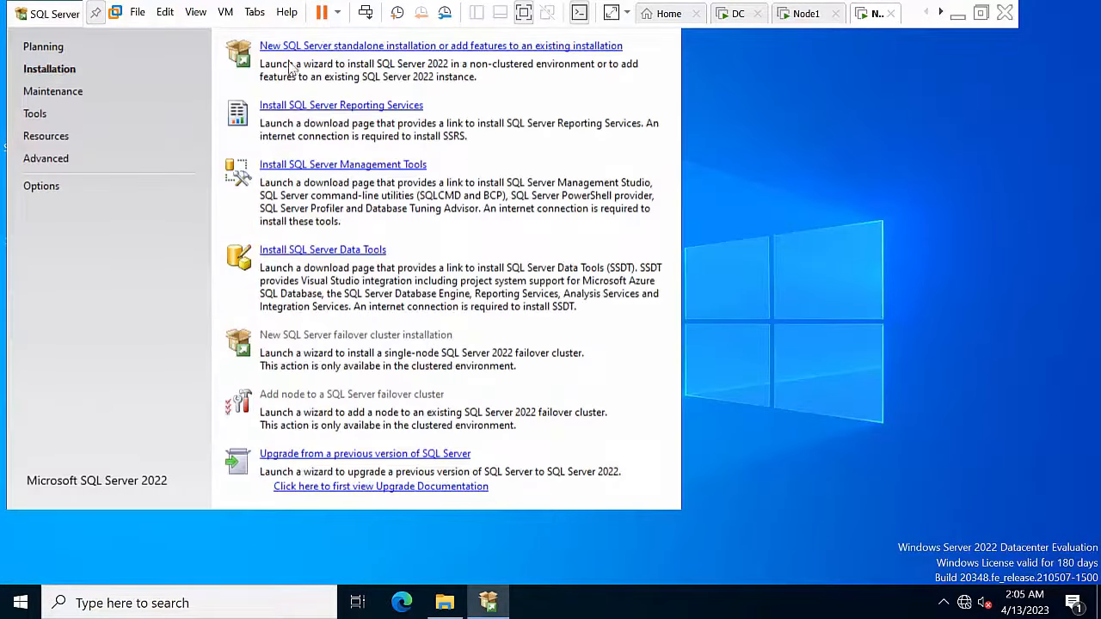
Step: Start a new standalone install with Developer edition and the license terms accepted
left_click(345, 48)
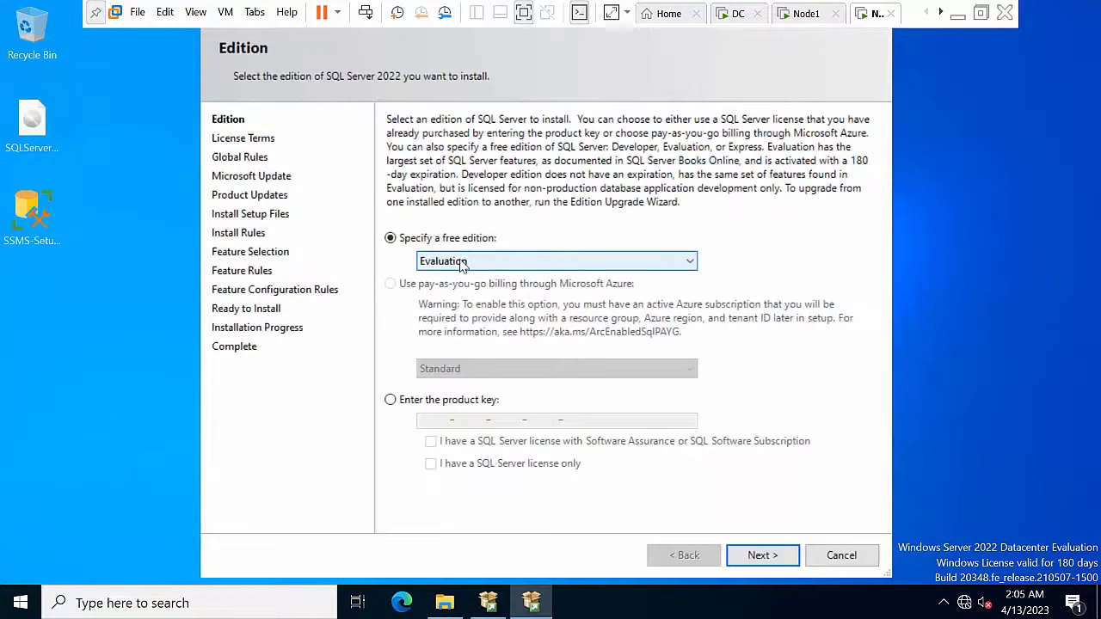
left_click(462, 261)
left_click(466, 287)
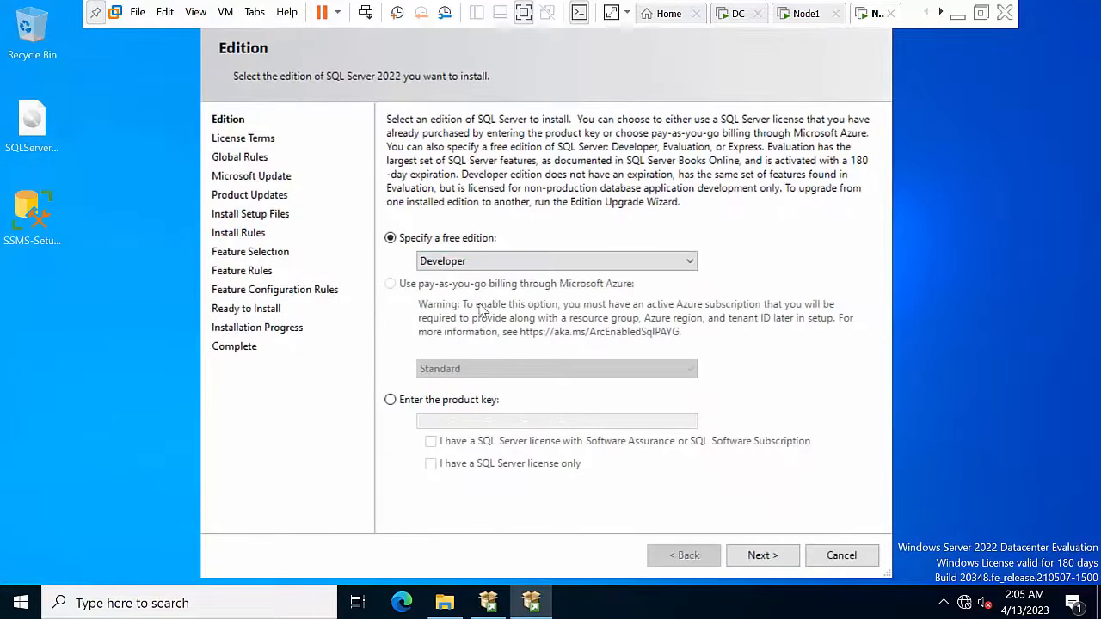
left_click(758, 556)
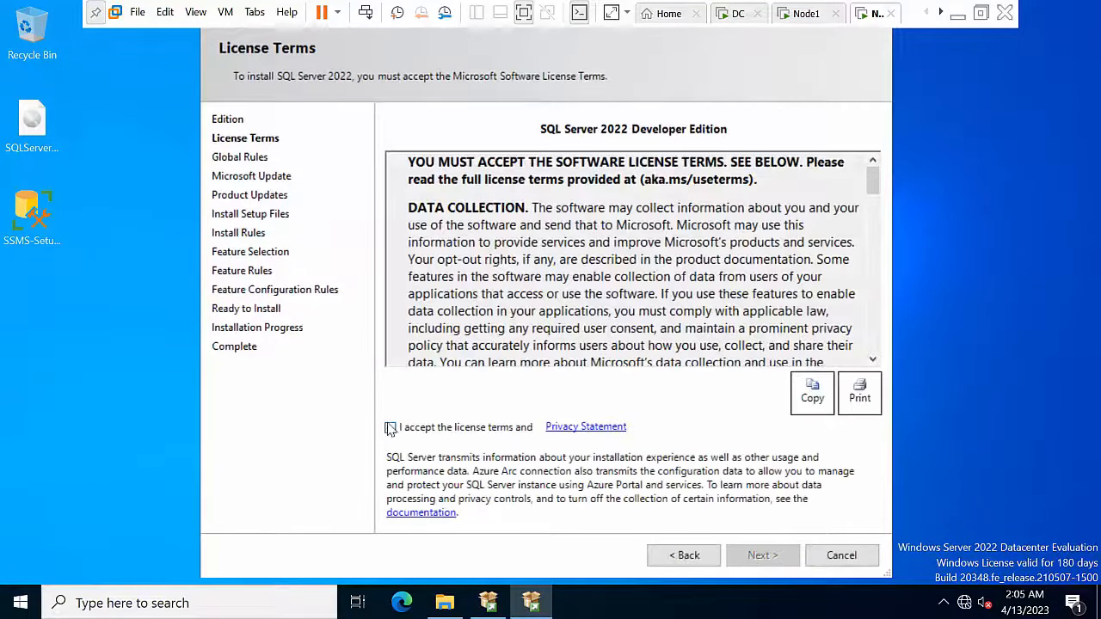
left_click(390, 428)
left_click(762, 556)
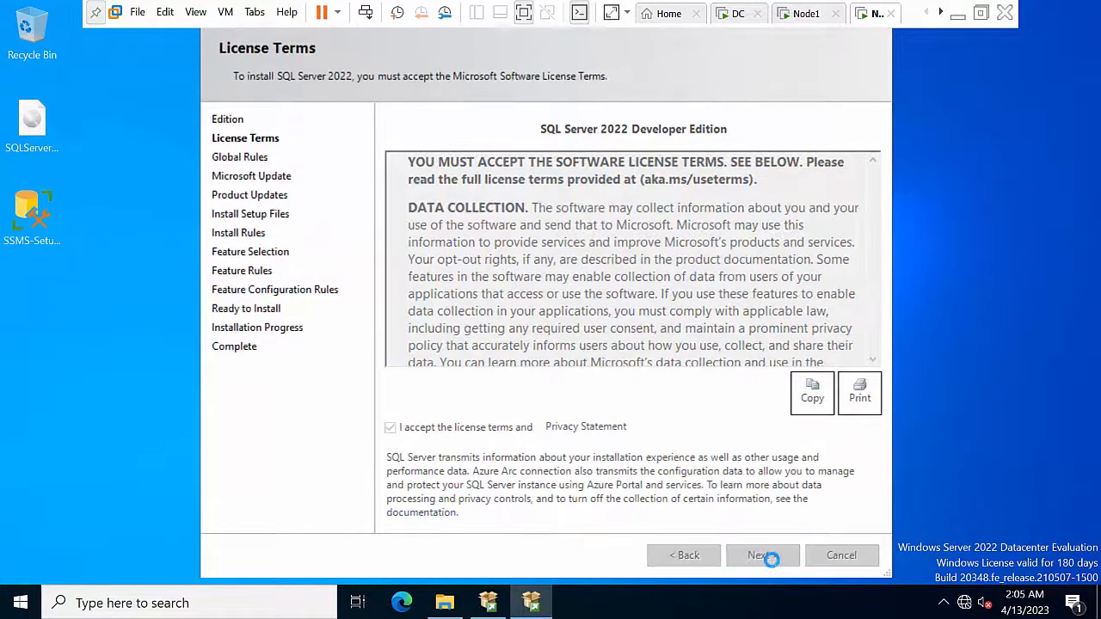
Step: Select Database Engine Services and SQL Server Replication as features
left_click(413, 196)
left_click(429, 212)
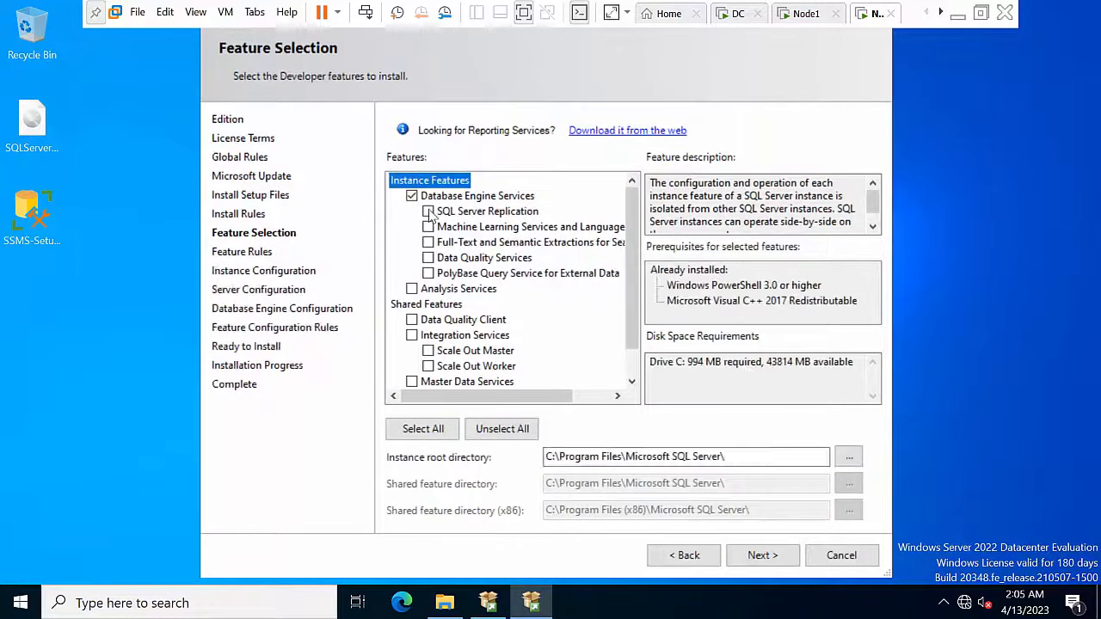
left_click_drag(629, 316, 638, 376)
left_click(759, 555)
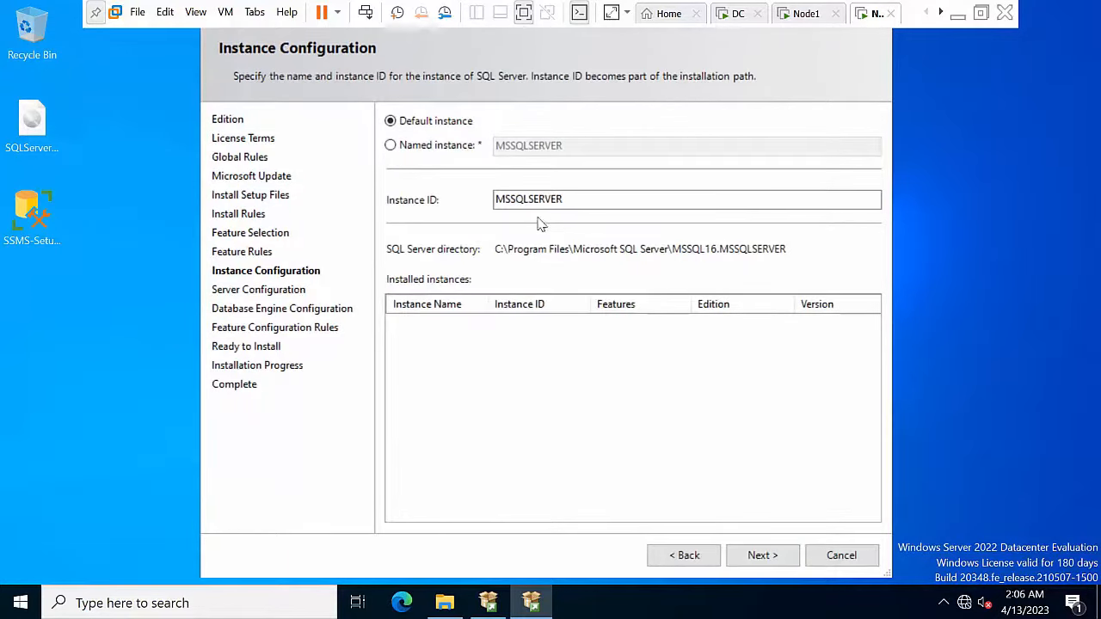
Step: Configure named instance sql2022hyd02 with matching instance ID SQL2022HYD02
left_click(411, 148)
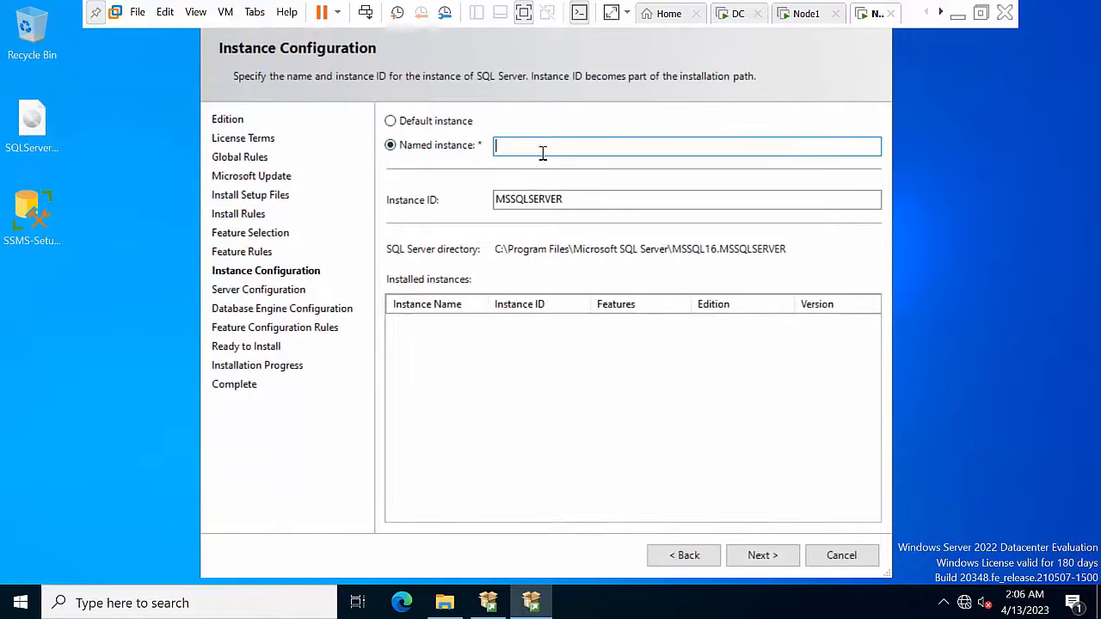
type("sql2022hyd01")
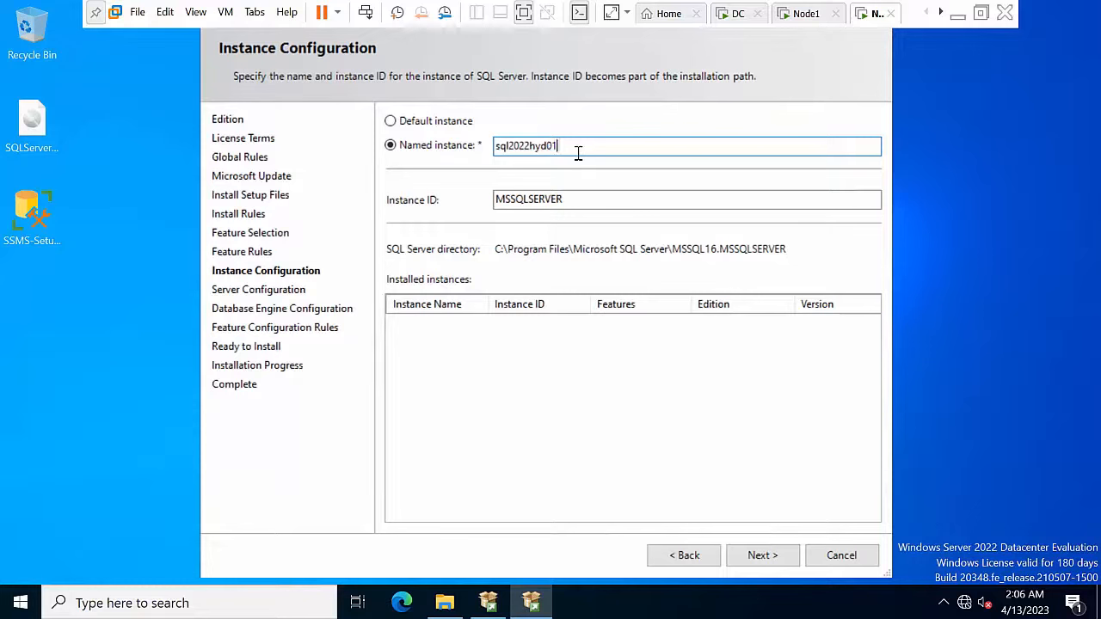
key("BackSpace")
type("2")
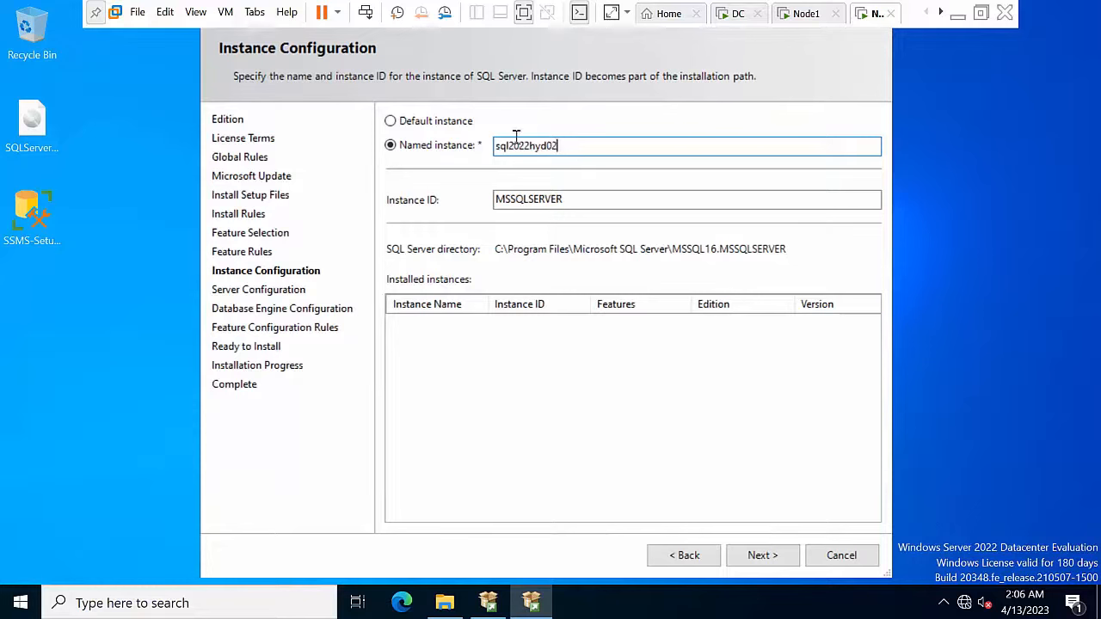
double_click(517, 143)
key("ctrl+x")
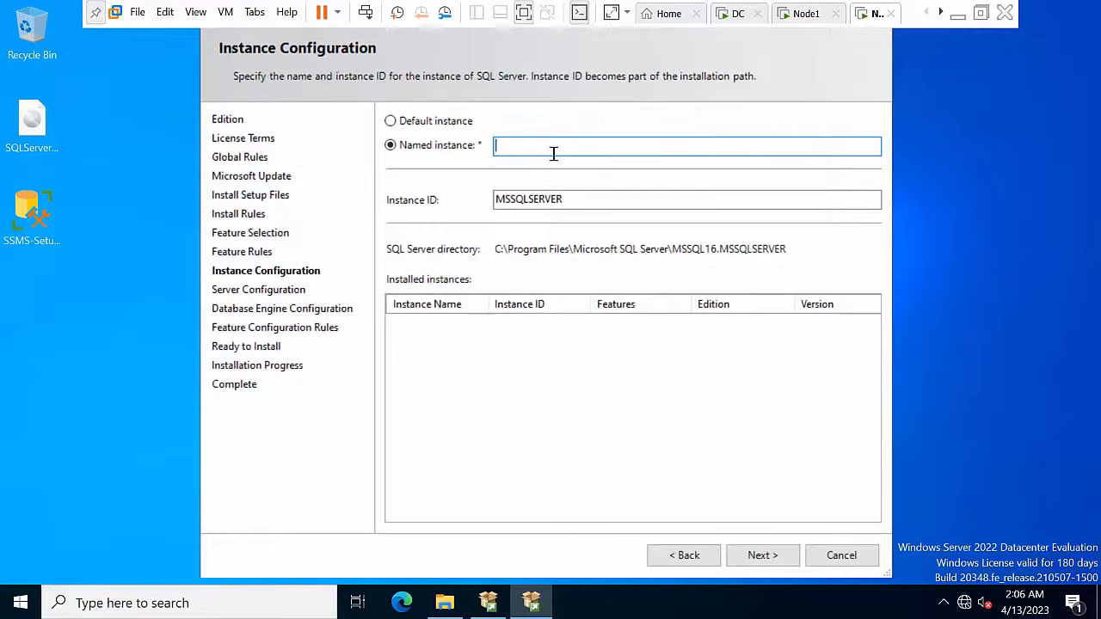
key("ctrl+v")
left_click(594, 196)
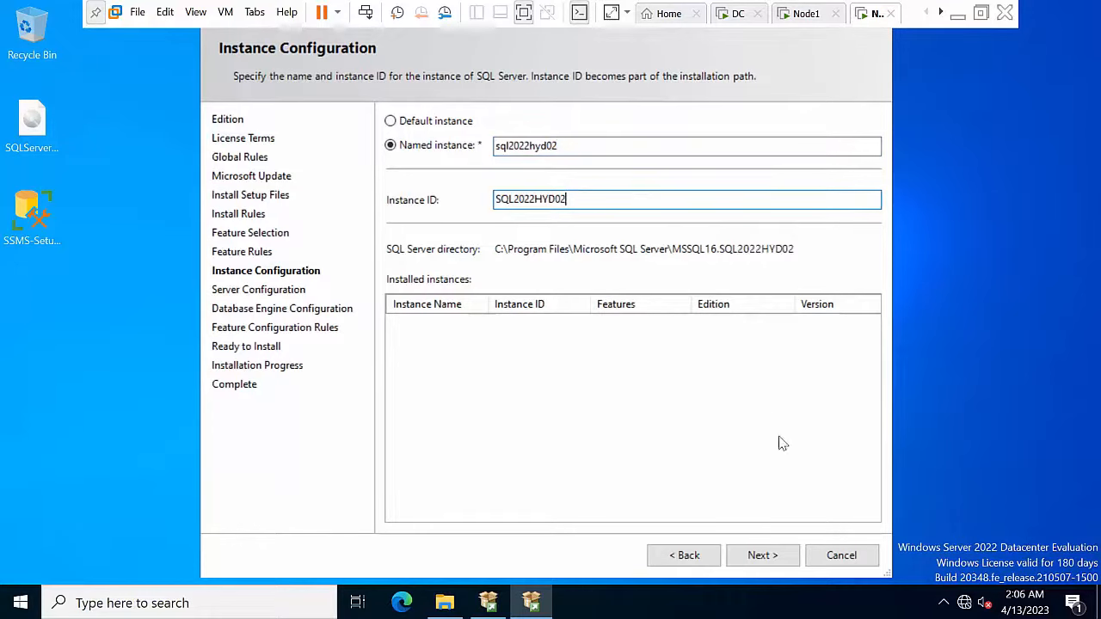
left_click(767, 553)
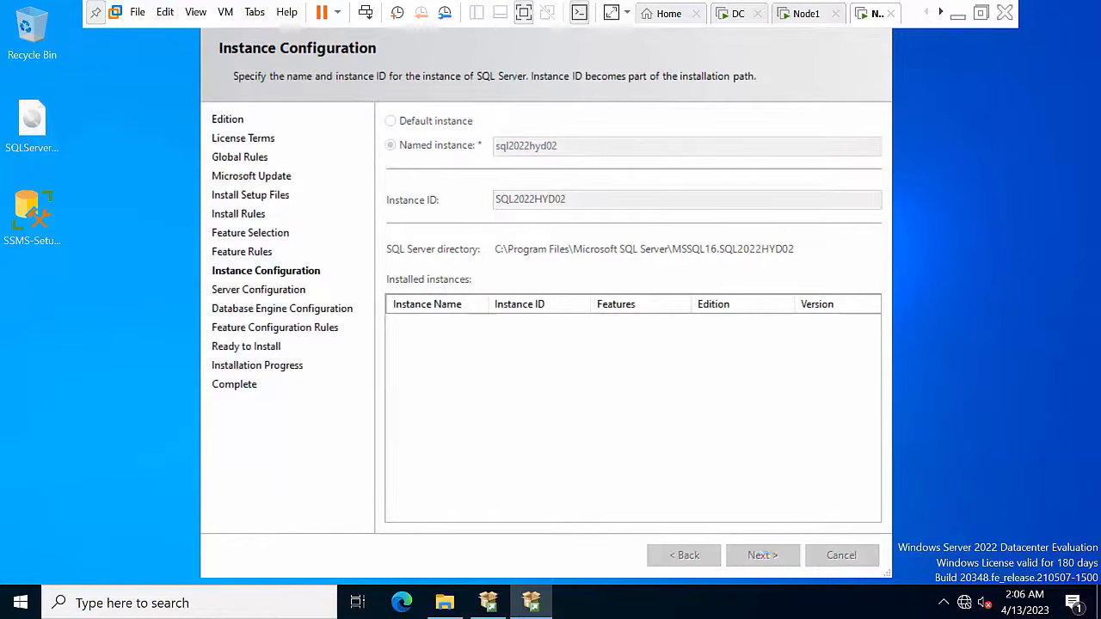
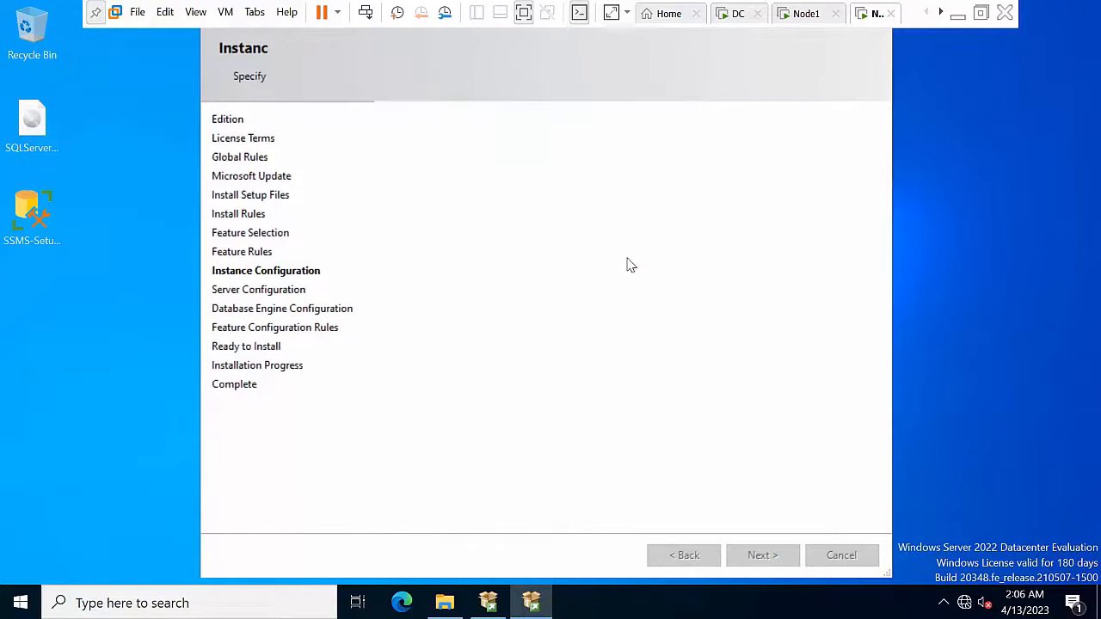
Step: Run SQL Server Agent as the domain administrator account with its password, starting Automatic
left_click(678, 194)
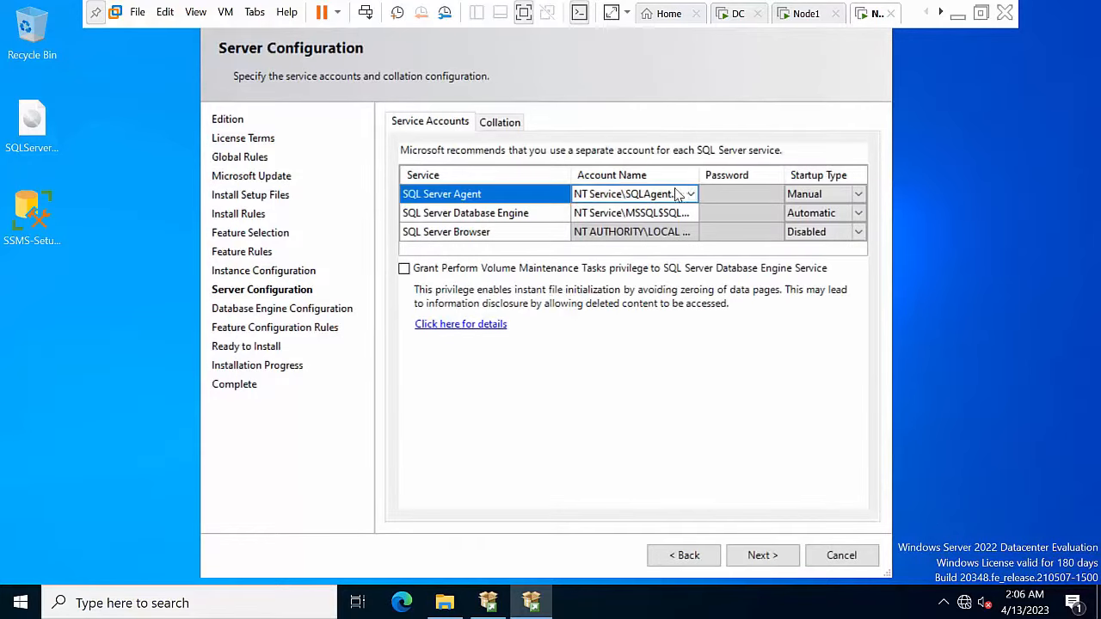
left_click(678, 195)
left_click(693, 195)
left_click(629, 225)
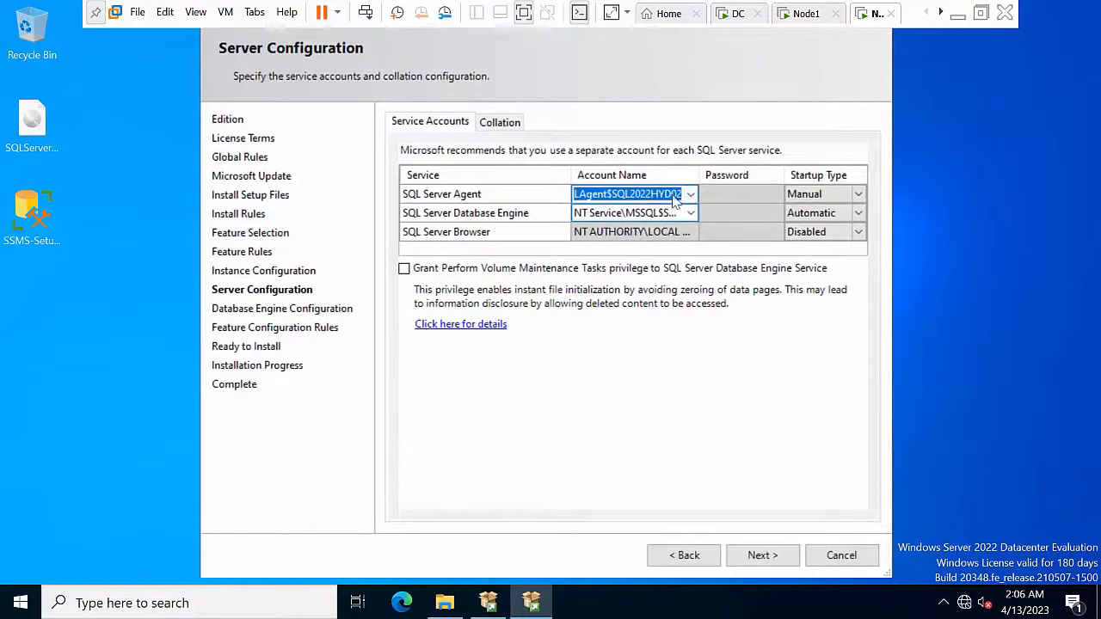
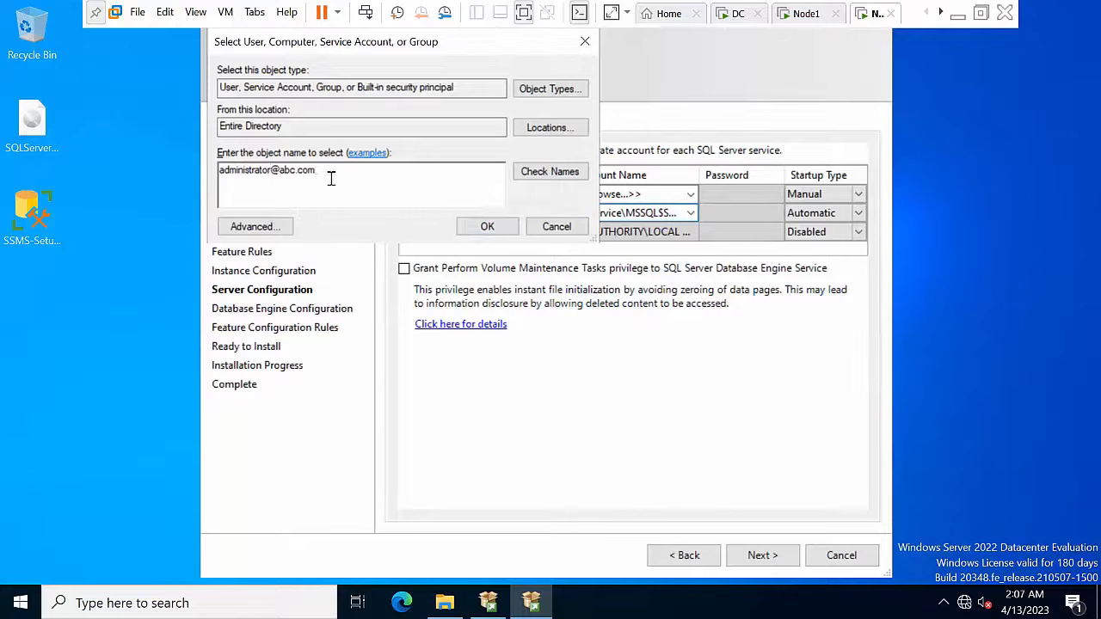
left_click(564, 175)
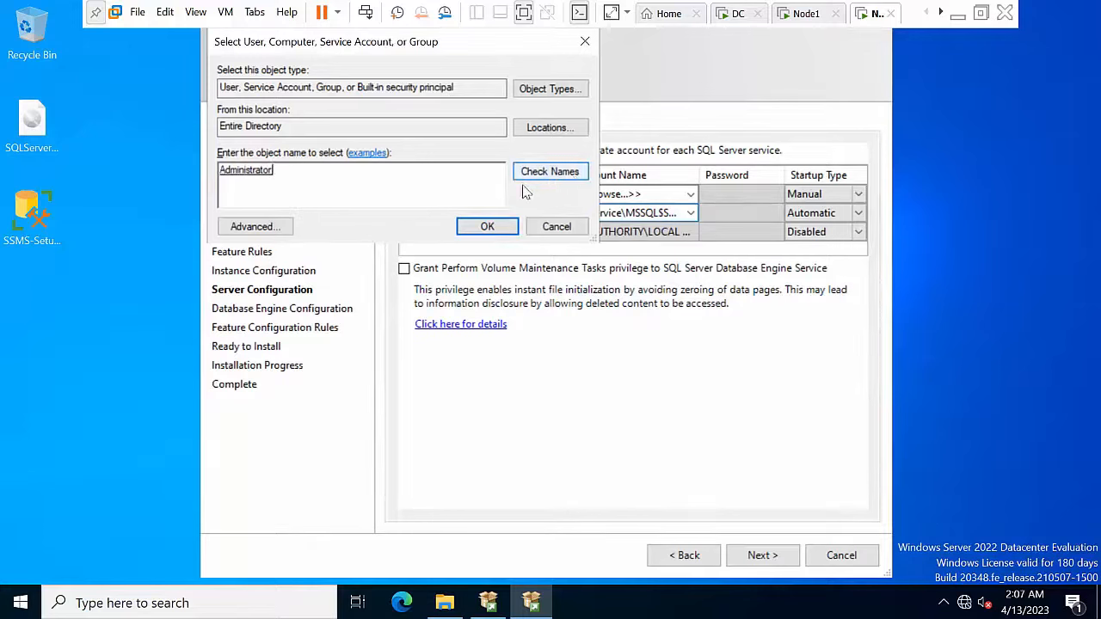
left_click(488, 226)
left_click(721, 193)
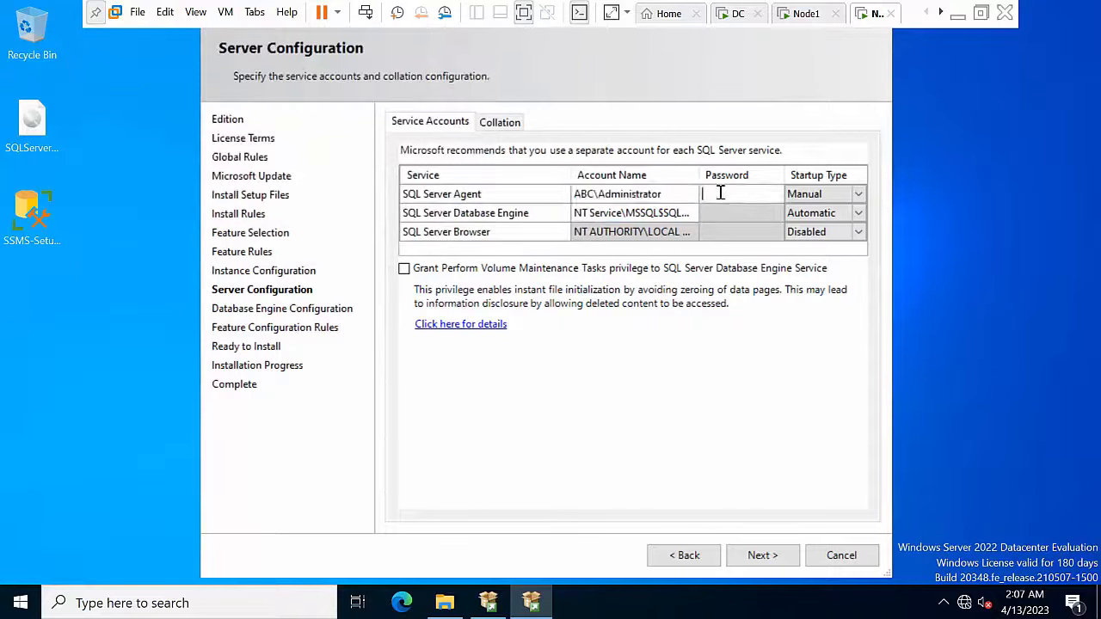
left_click(800, 194)
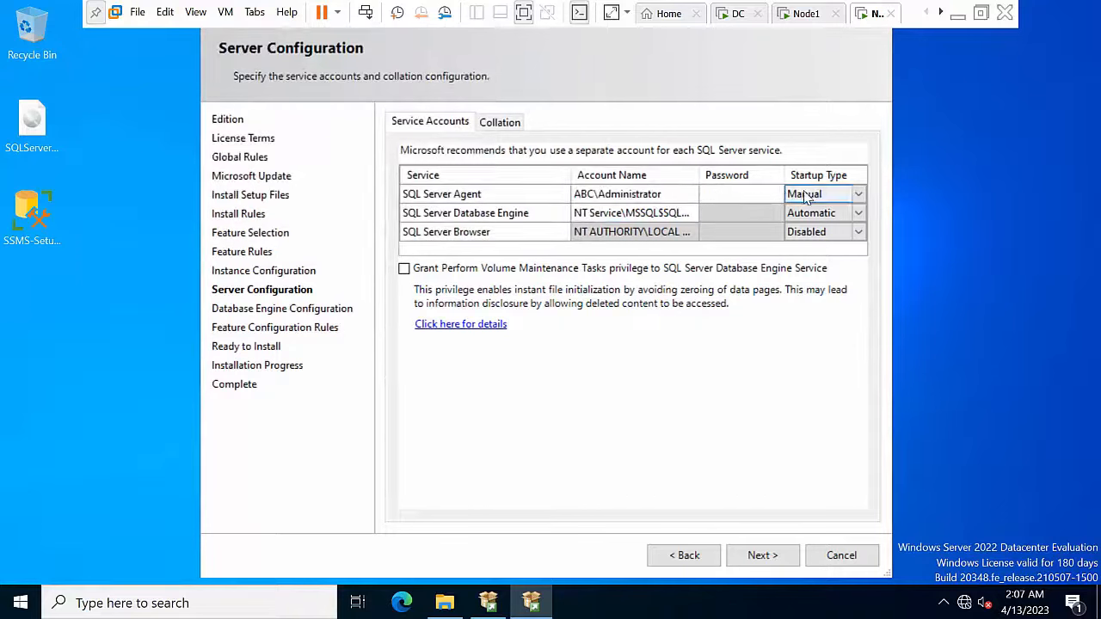
left_click(807, 196)
left_click(811, 211)
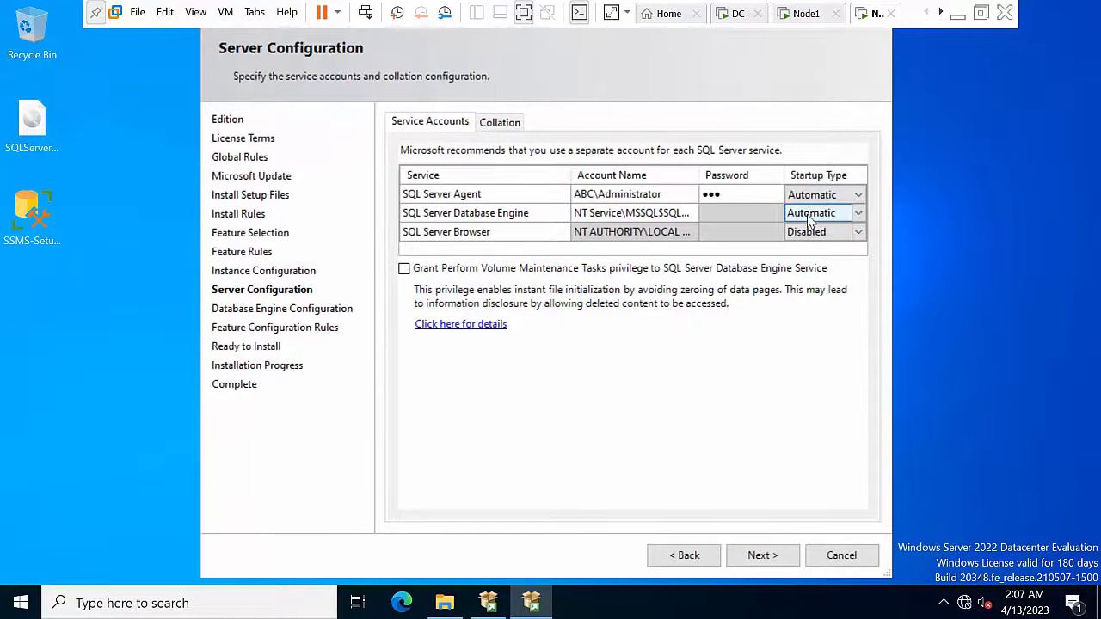
Step: Run the Database Engine as the domain administrator account and enter its password
left_click(632, 214)
left_click(691, 213)
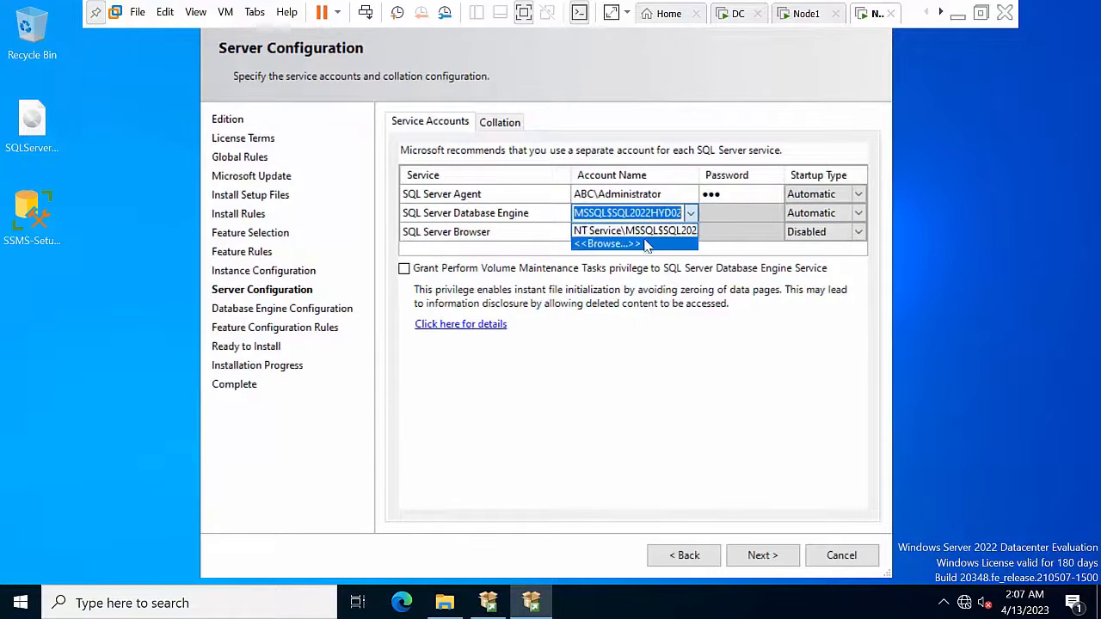
left_click(644, 241)
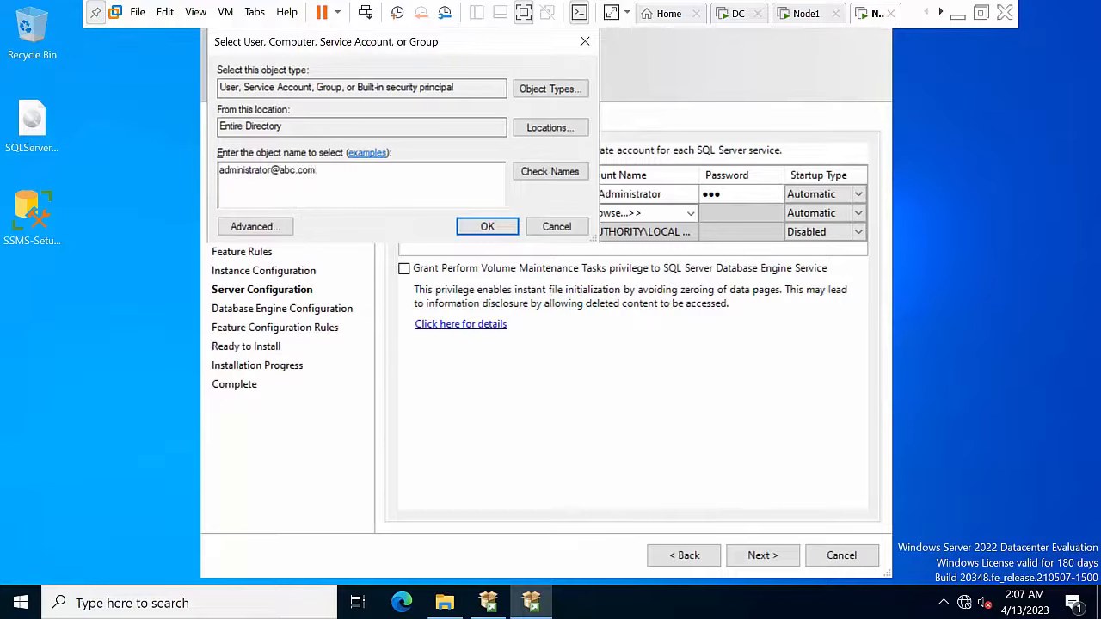
left_click(570, 176)
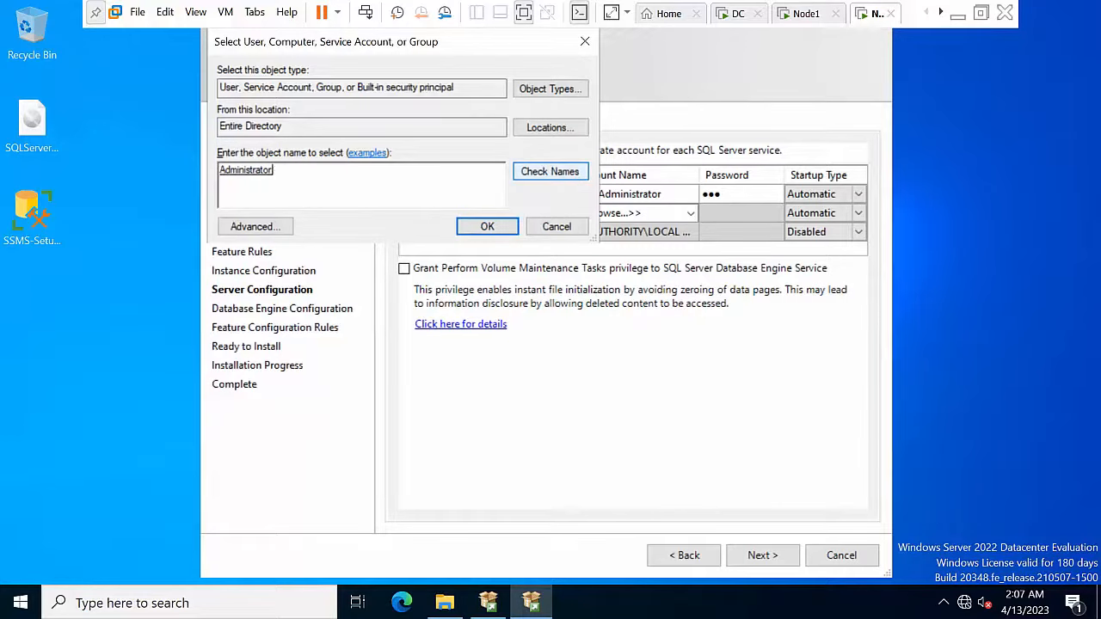
left_click(482, 227)
left_click(737, 213)
type("P")
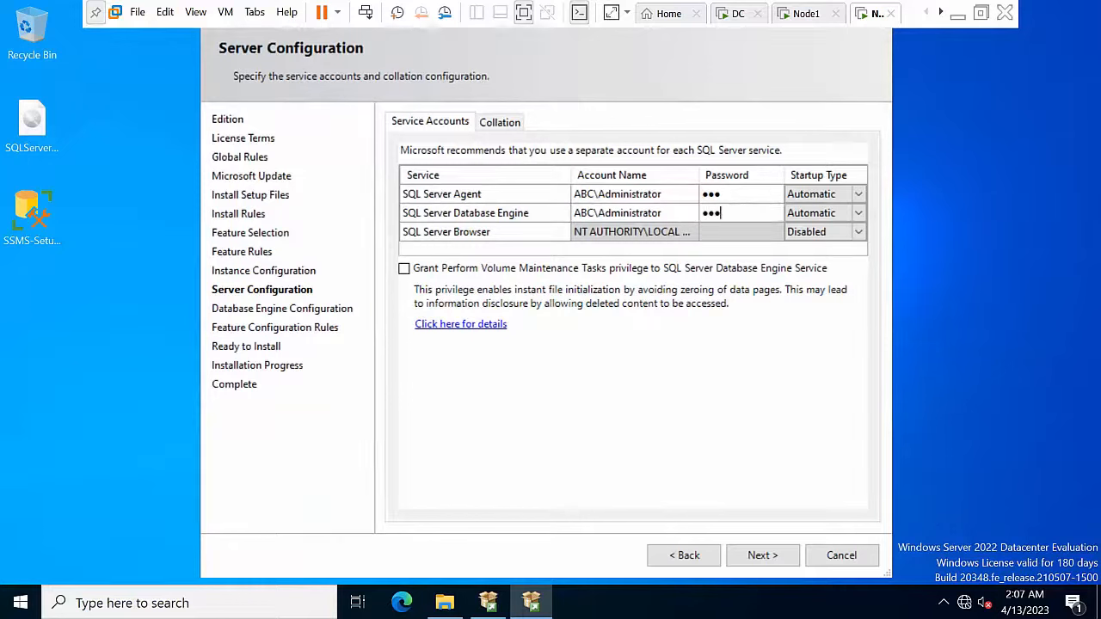
Step: Set SQL Server Browser to Automatic and grant the Perform Volume Maintenance Tasks privilege
left_click(818, 232)
left_click(857, 232)
left_click(812, 243)
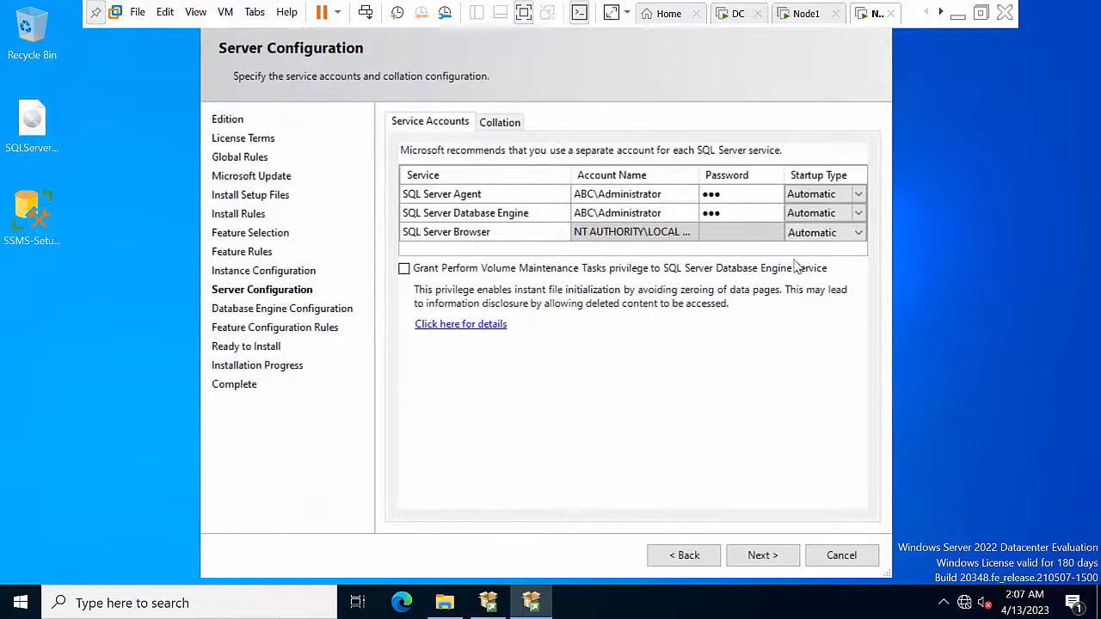
left_click(452, 267)
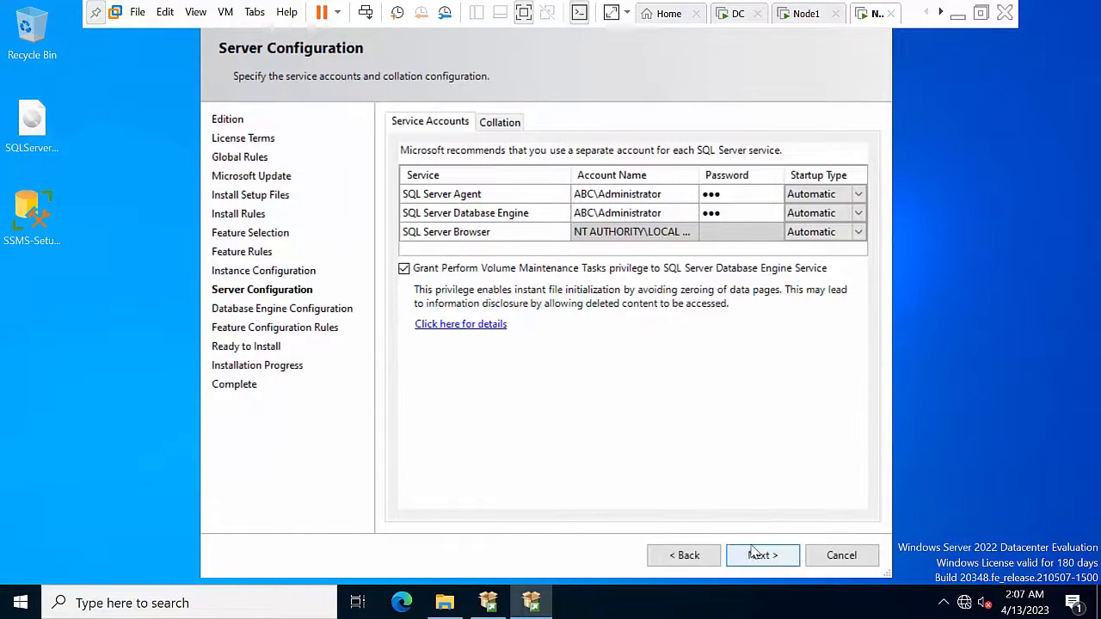
left_click(753, 551)
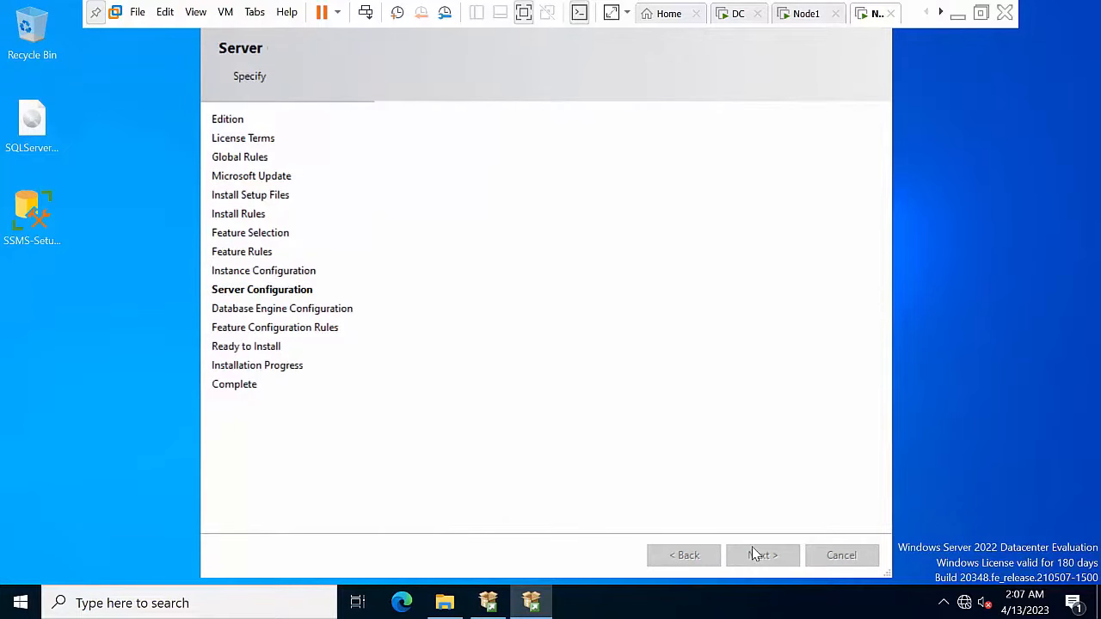
Step: Add the current user as SQL Server administrator and run the installation to completion
left_click(457, 496)
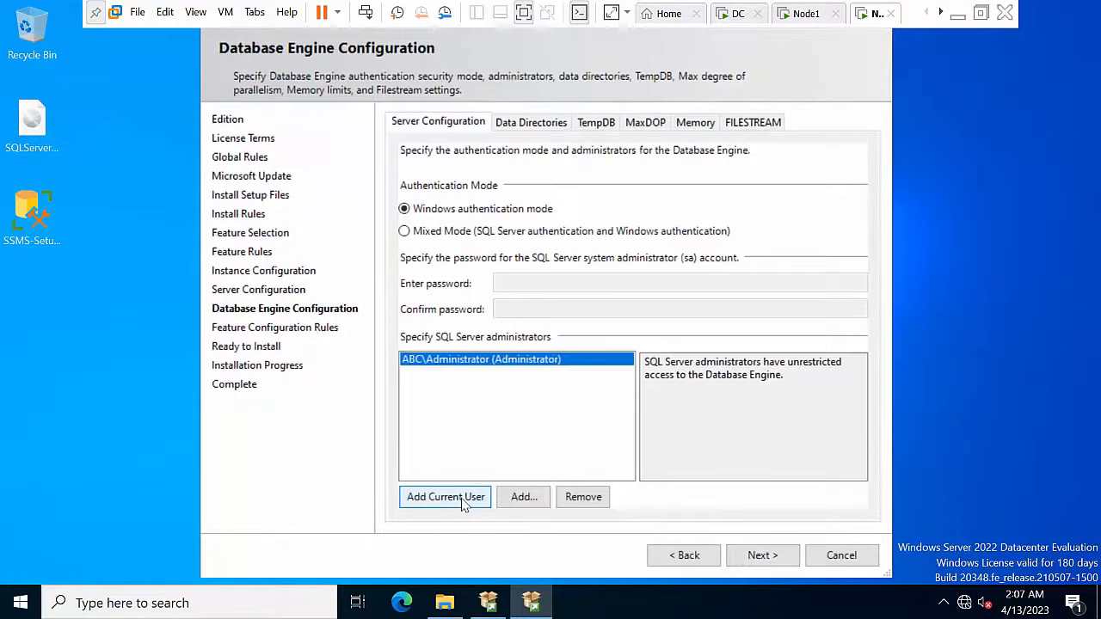
left_click(780, 561)
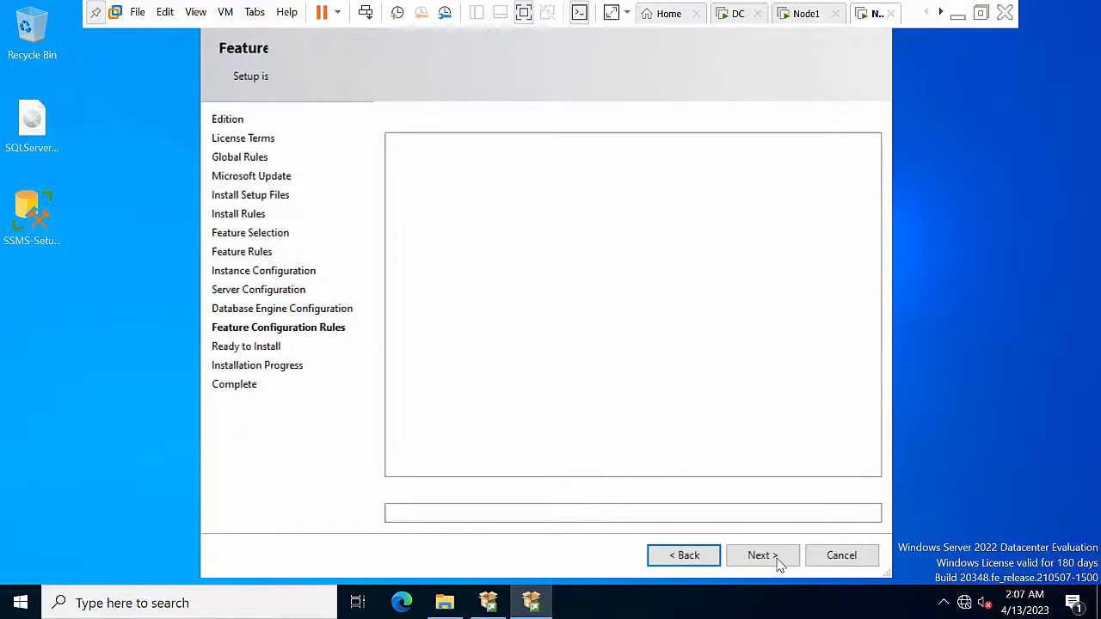
left_click(762, 556)
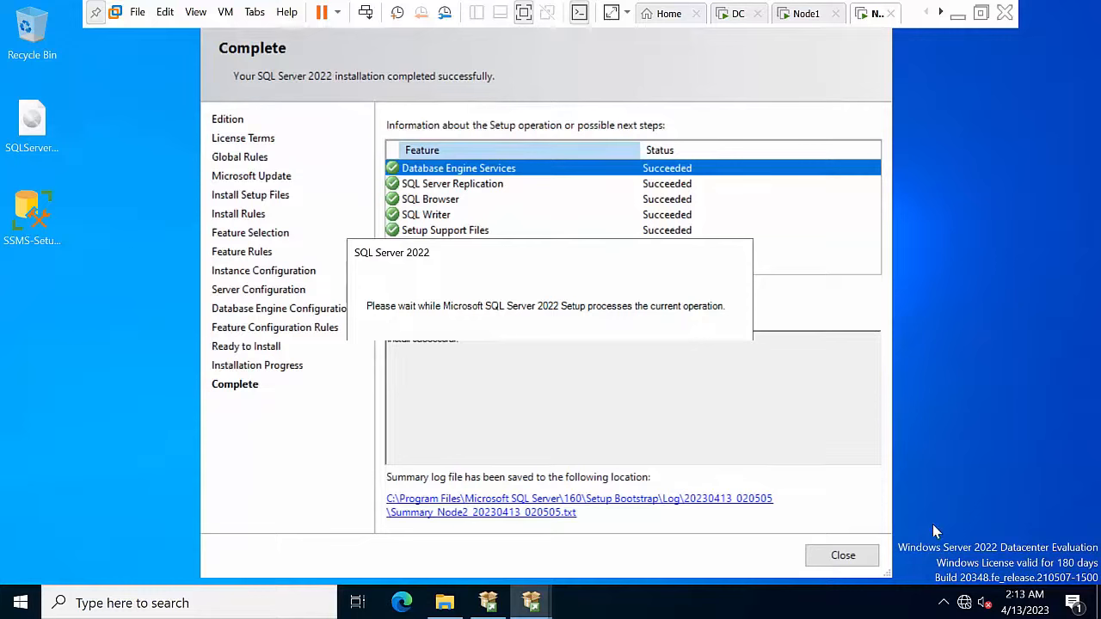
left_click(862, 563)
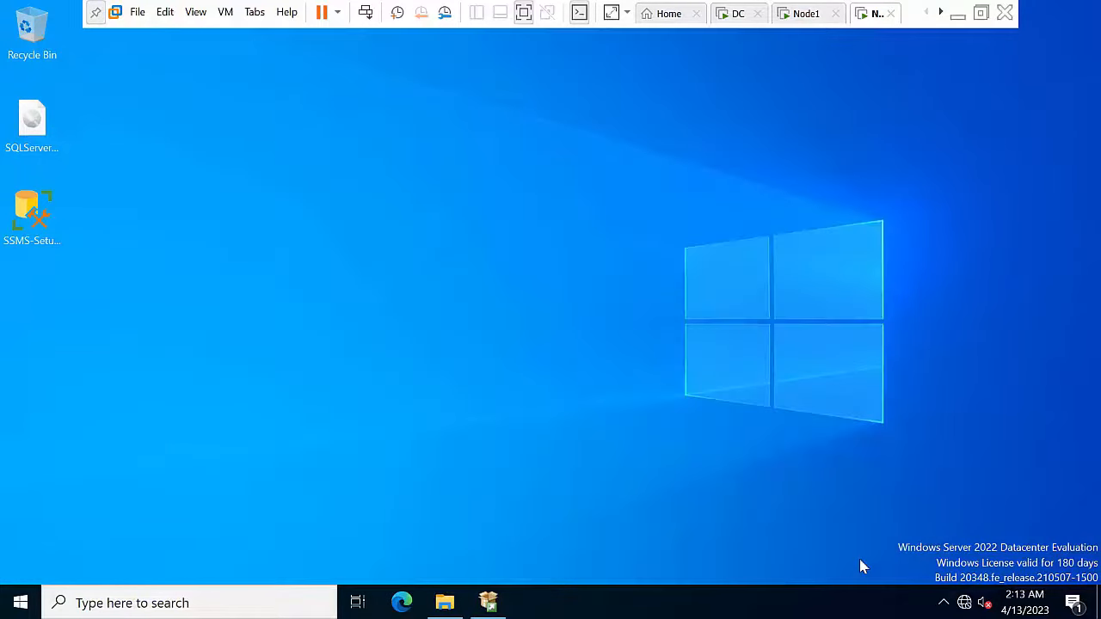
Step: On Node1, close the completed setup summary and the SQL Server Installation Center
left_click(816, 15)
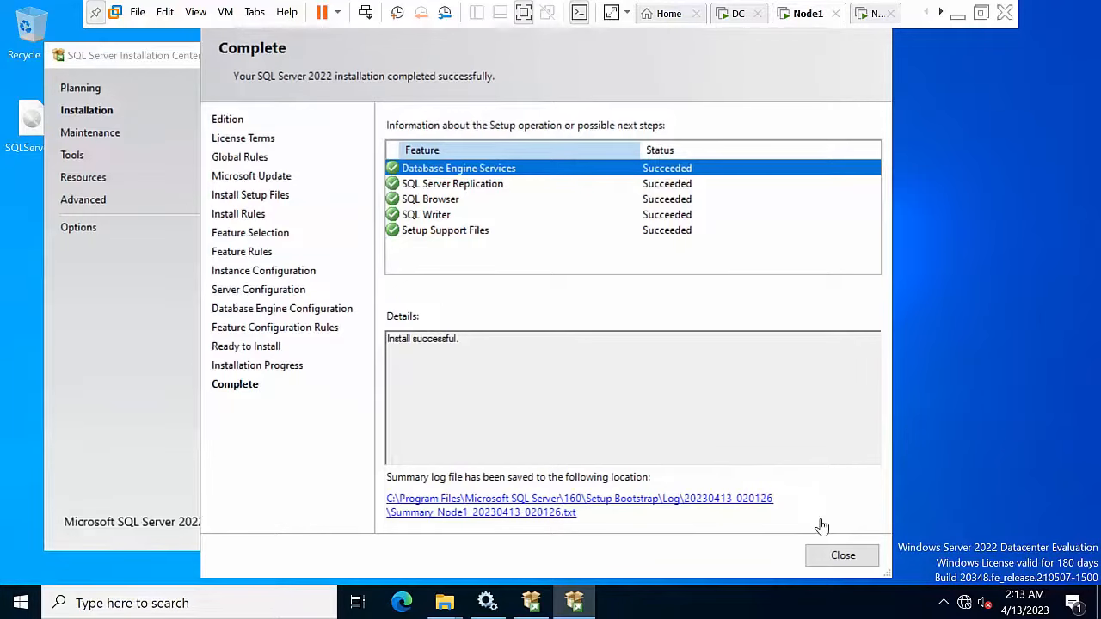
left_click(845, 557)
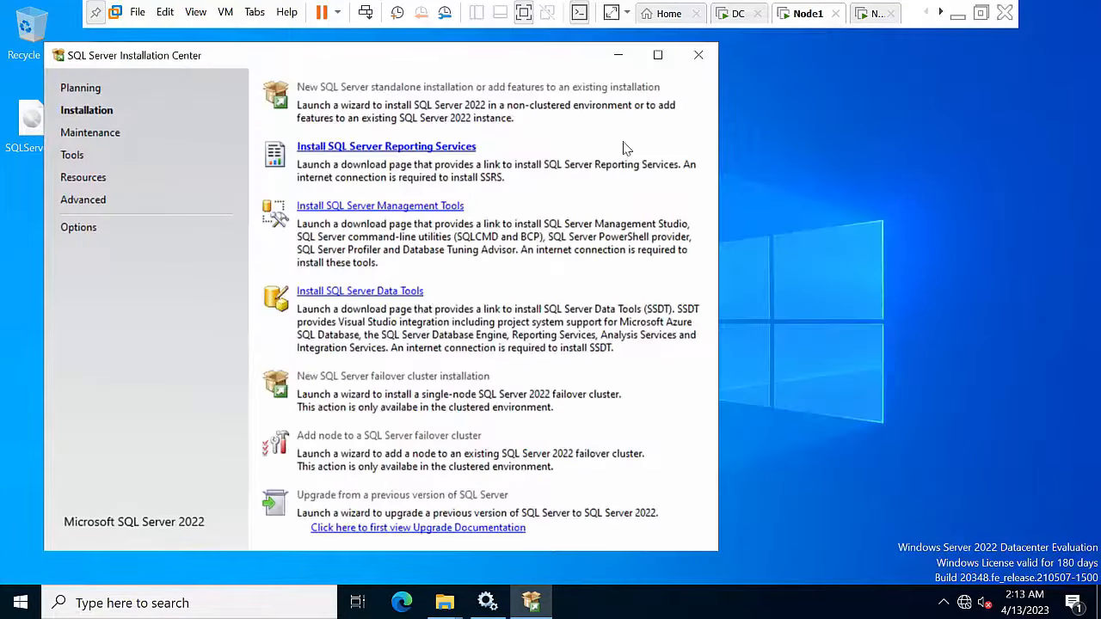
left_click(699, 62)
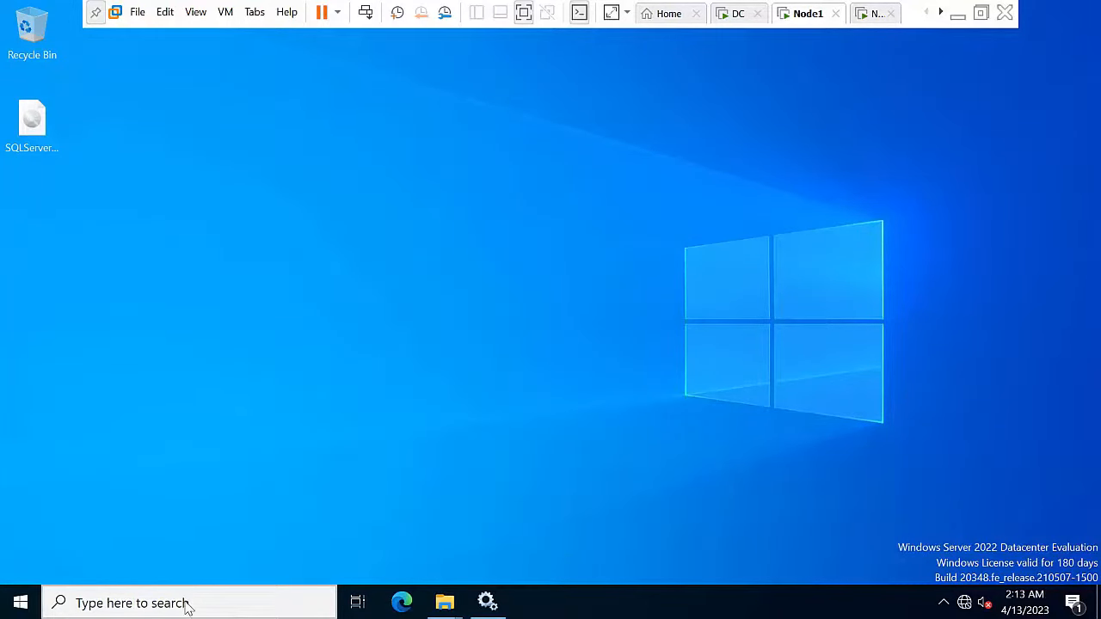
left_click(187, 607)
Step: Open SQL Server 2022 Configuration Manager to the SQL2022HYD01 network protocols
type("conf")
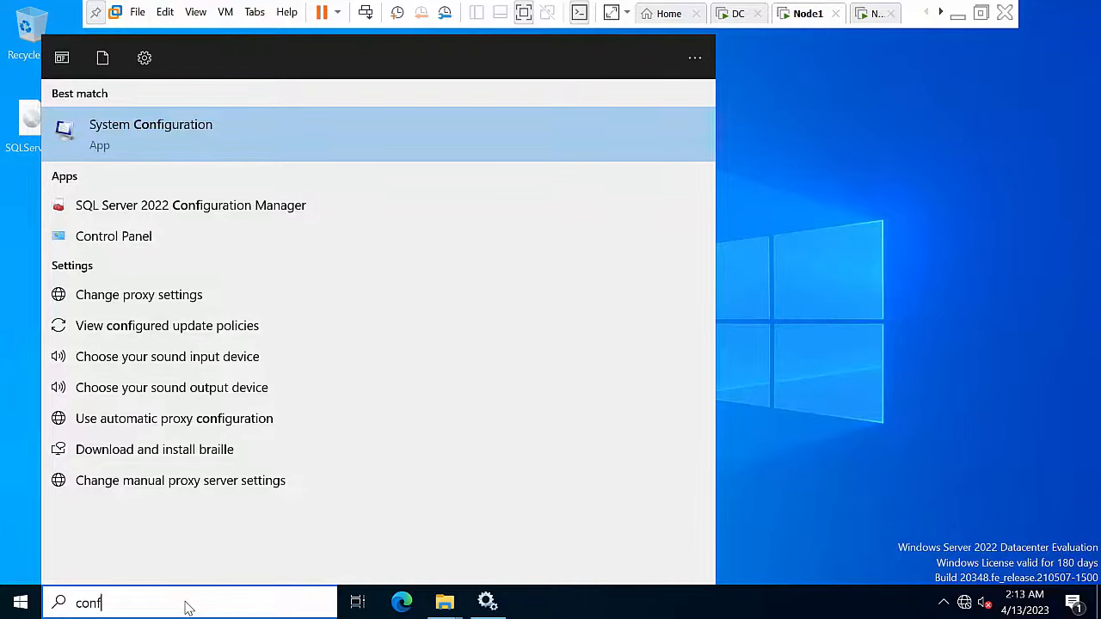
left_click(211, 208)
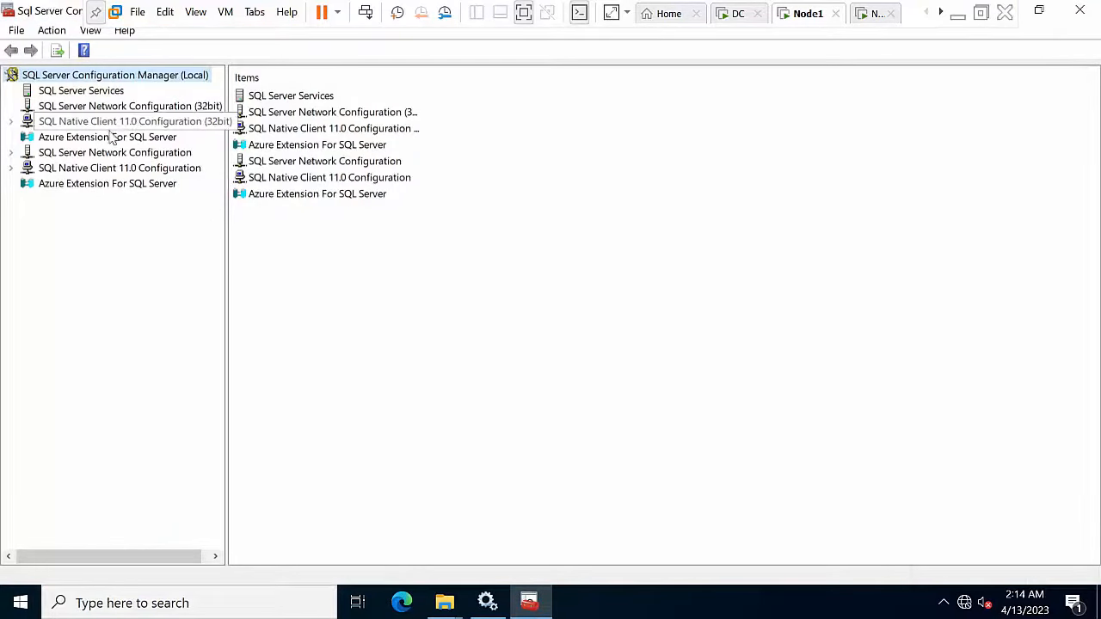
double_click(103, 171)
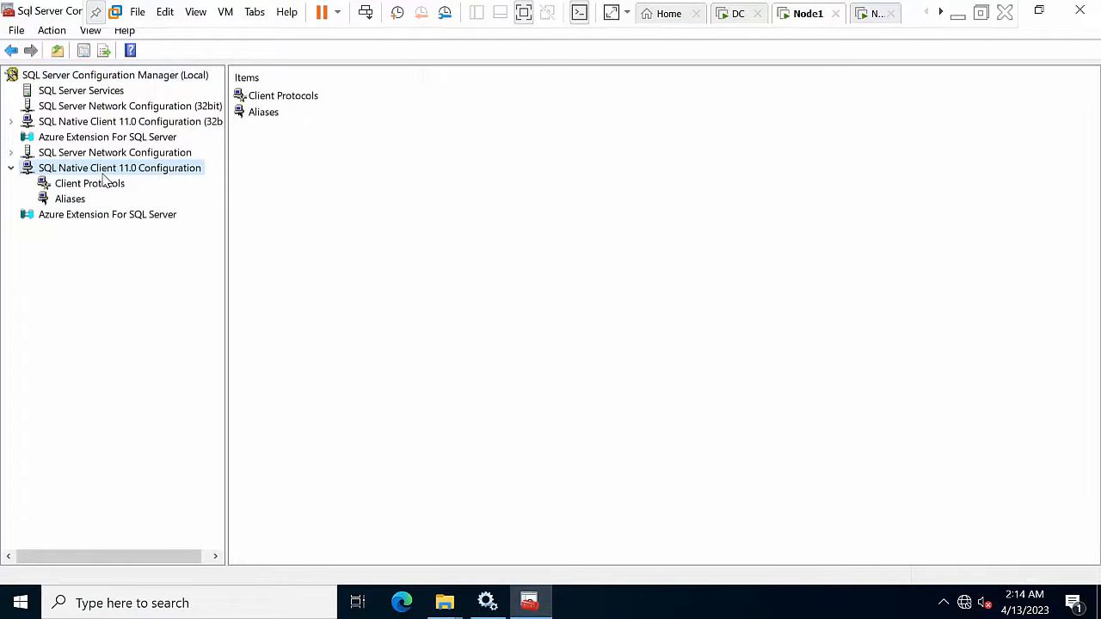
double_click(94, 155)
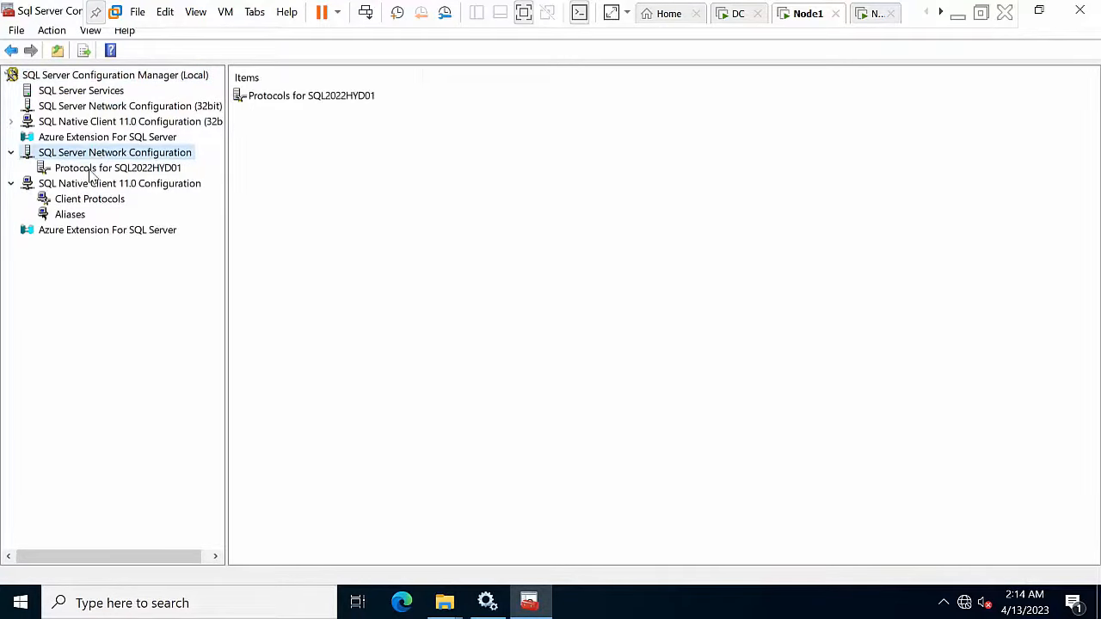
left_click(93, 169)
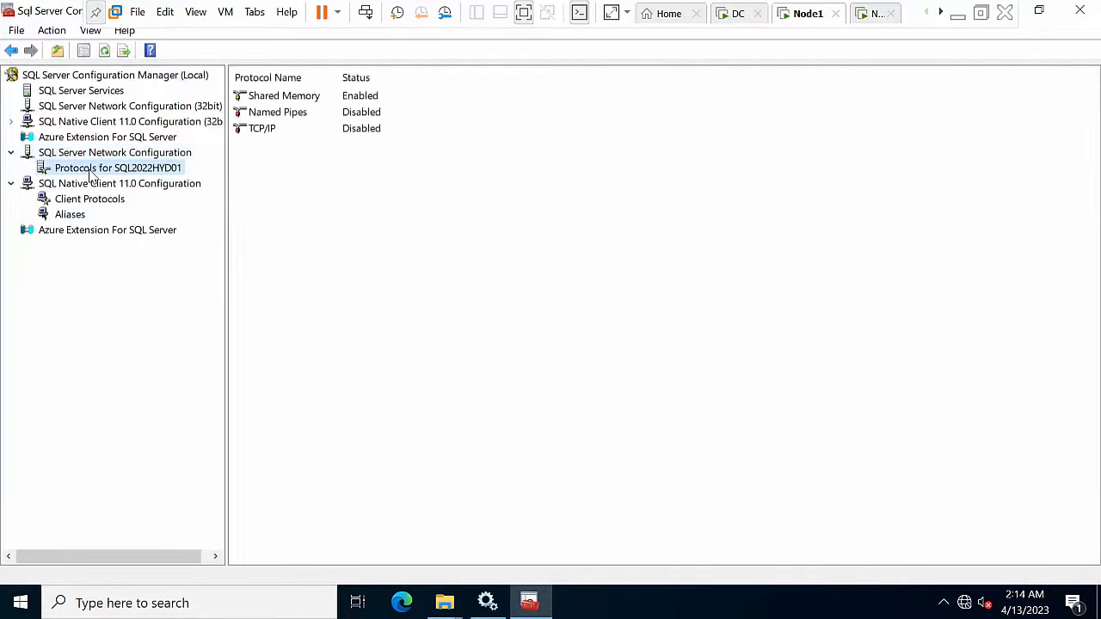
Step: Enable Named Pipes and TCP/IP for SQL2022HYD01, acknowledging each restart warning
left_click(280, 116)
right_click(277, 116)
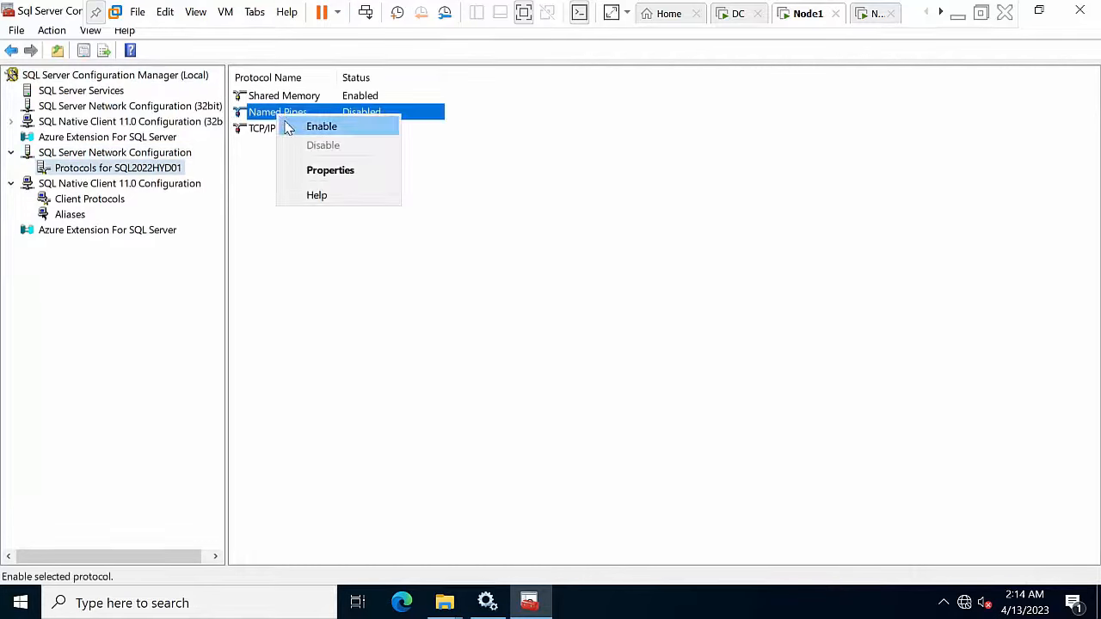
left_click(289, 127)
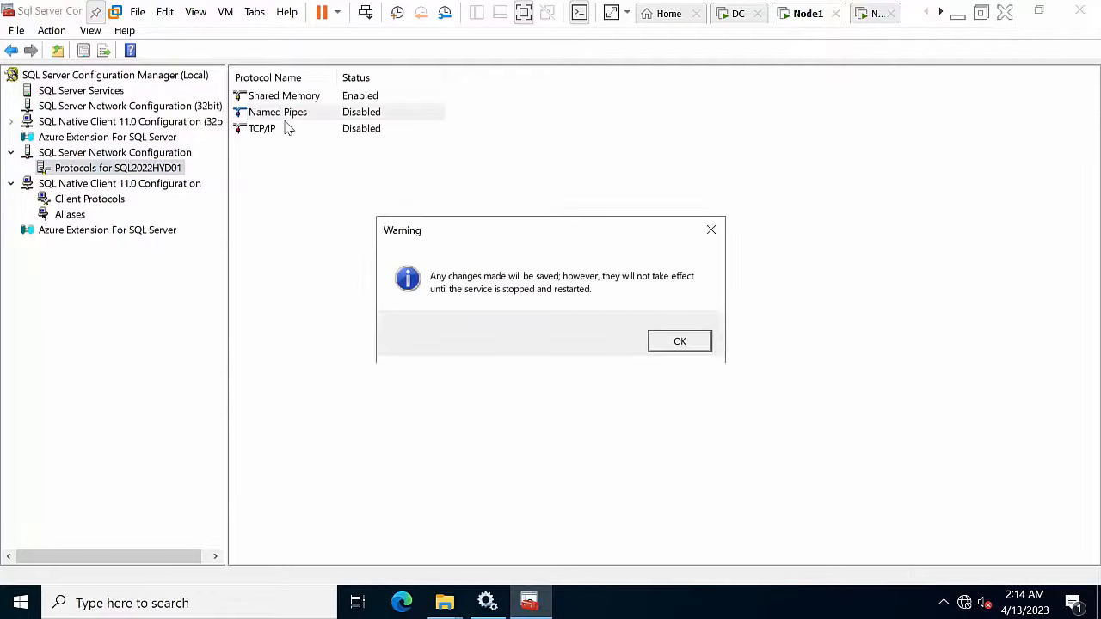
left_click(681, 341)
left_click(334, 135)
right_click(332, 132)
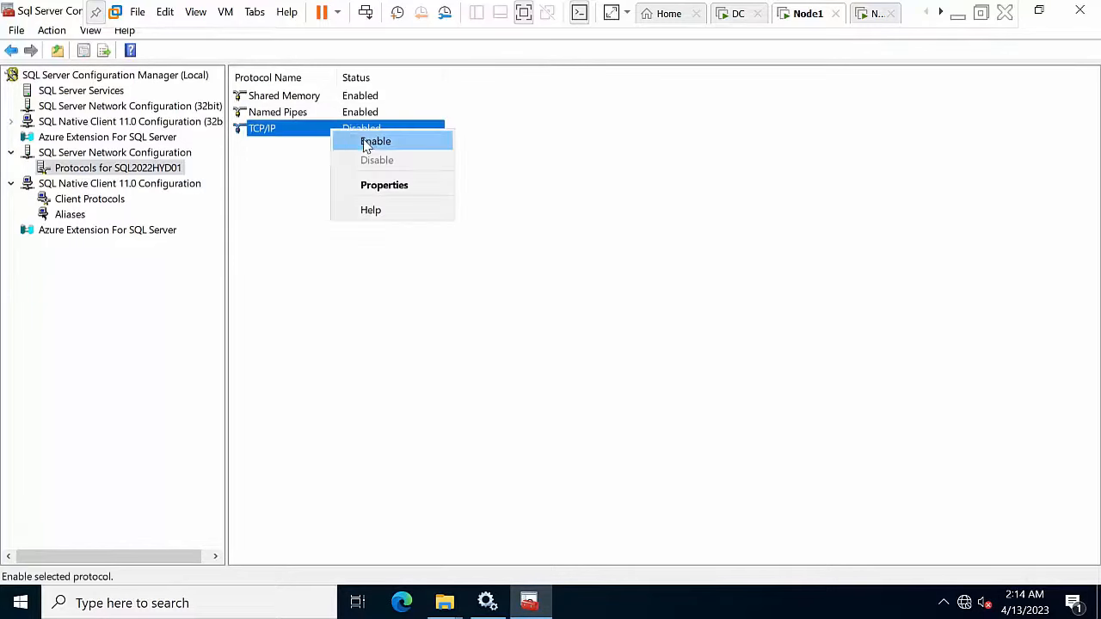
left_click(366, 143)
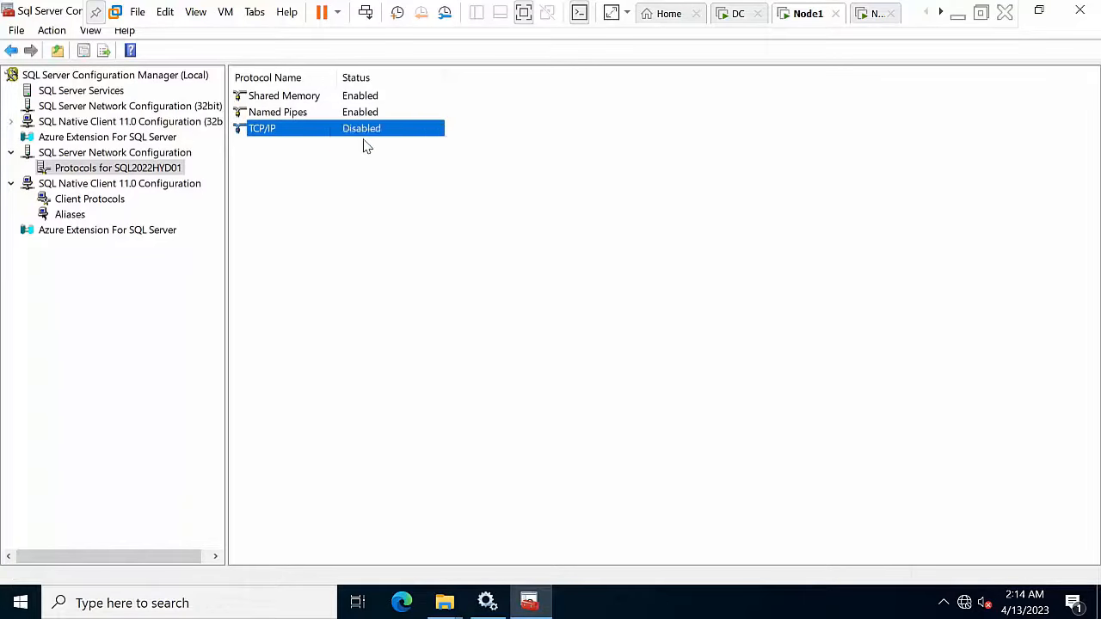
left_click(677, 342)
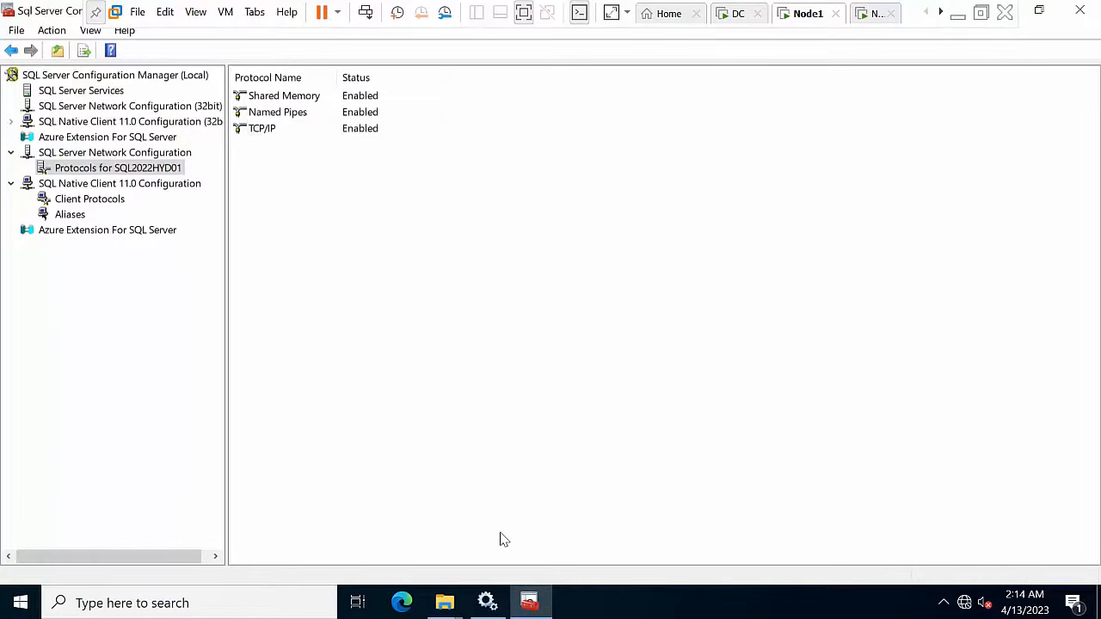
left_click(487, 603)
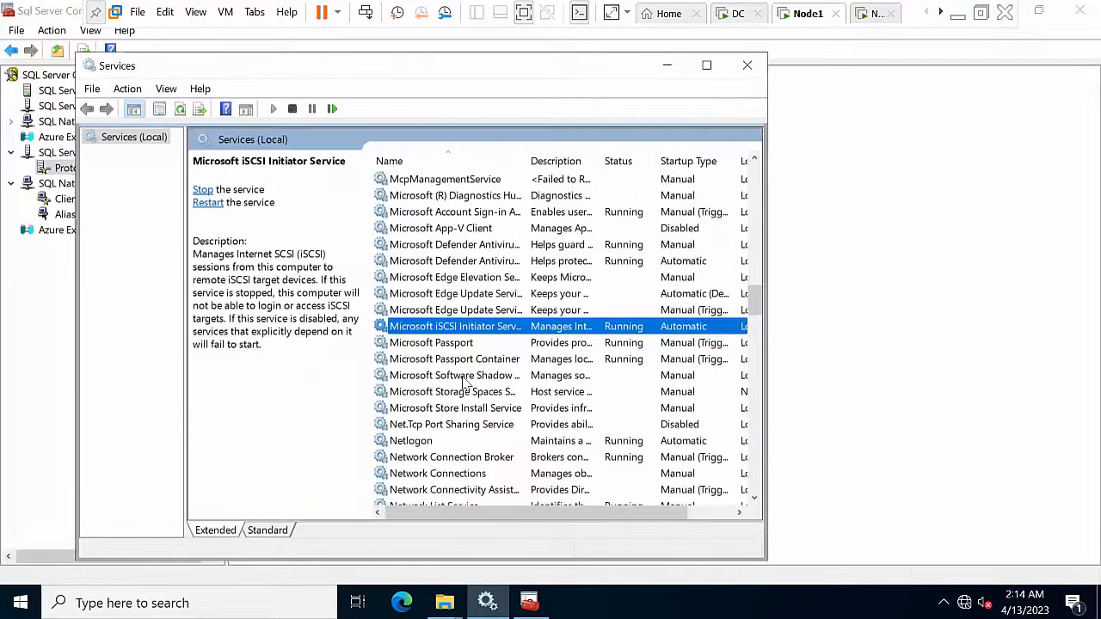
key("s")
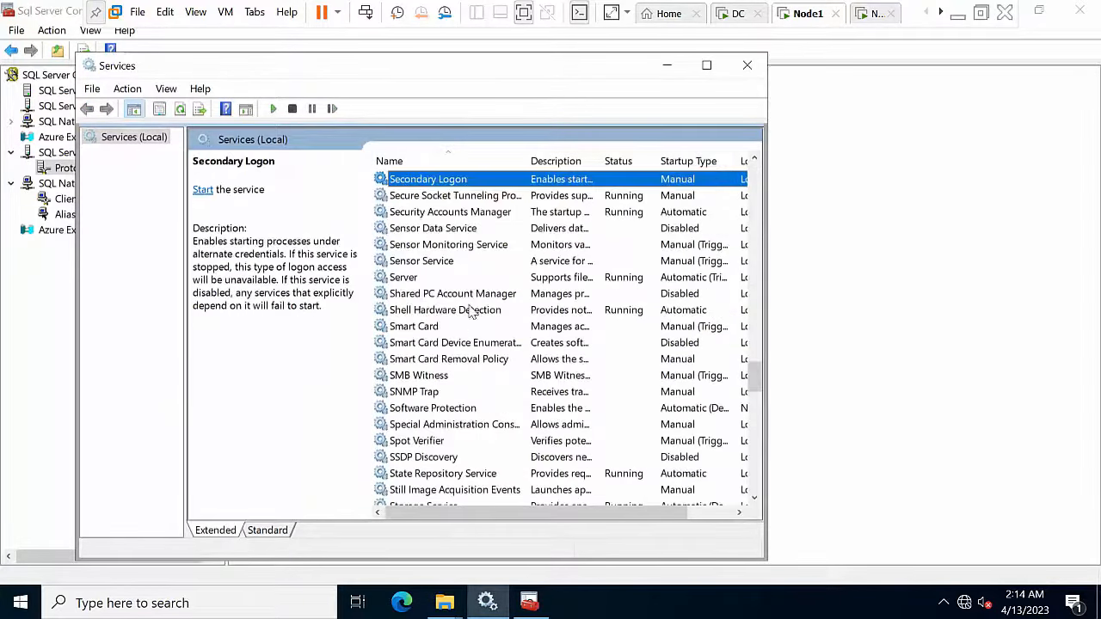
key("s")
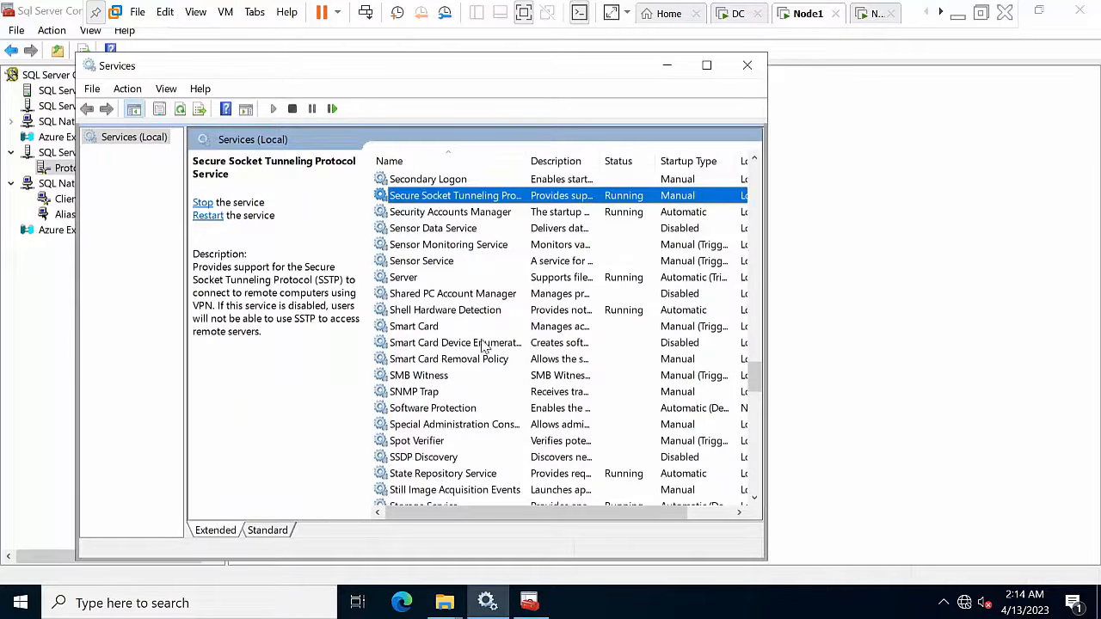
left_click(451, 427)
key("Down")
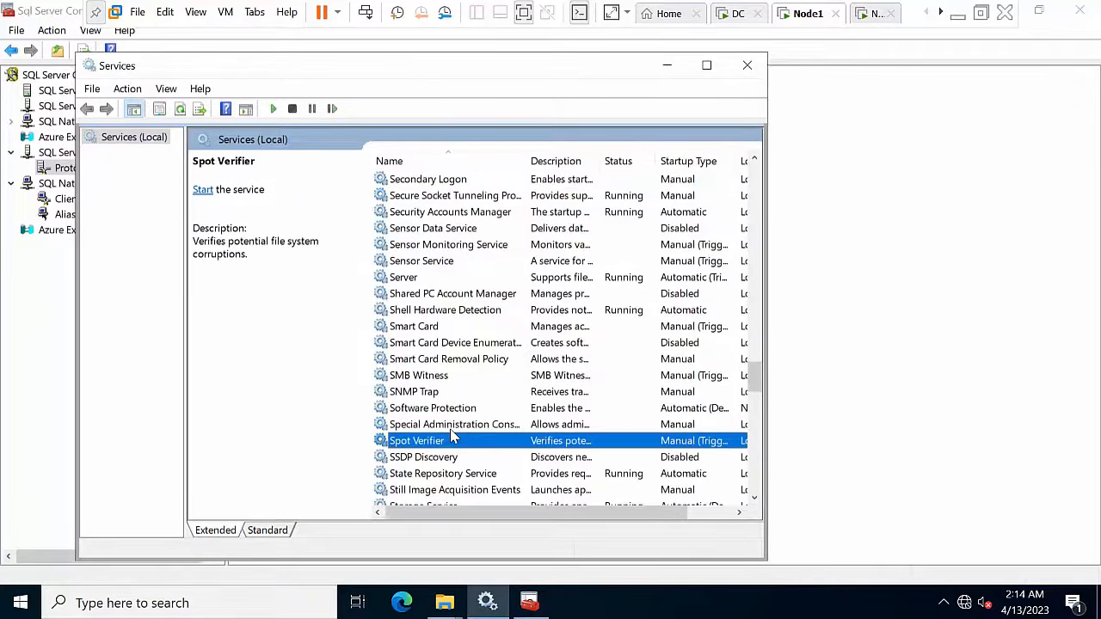
scroll(464, 396, "down", 20)
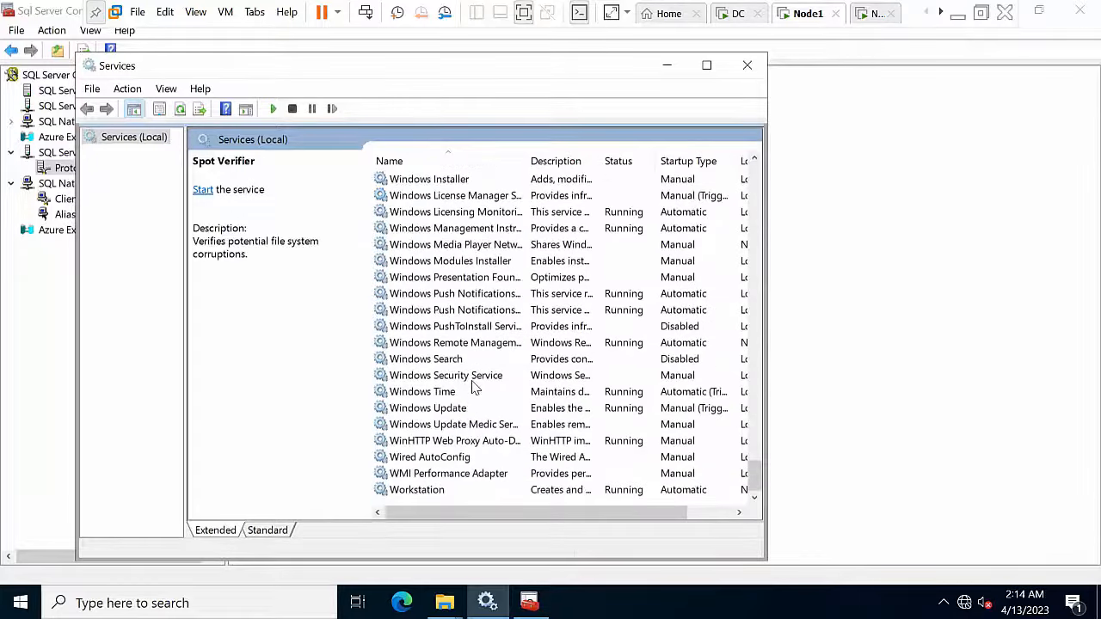
scroll(472, 387, "up", 20)
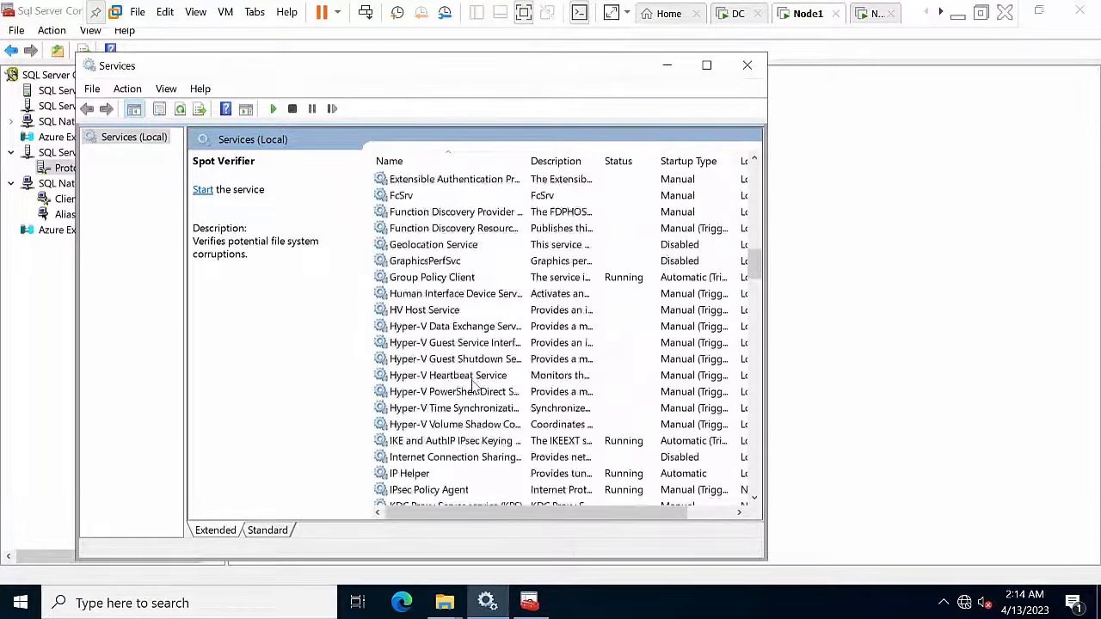
scroll(471, 387, "up", 20)
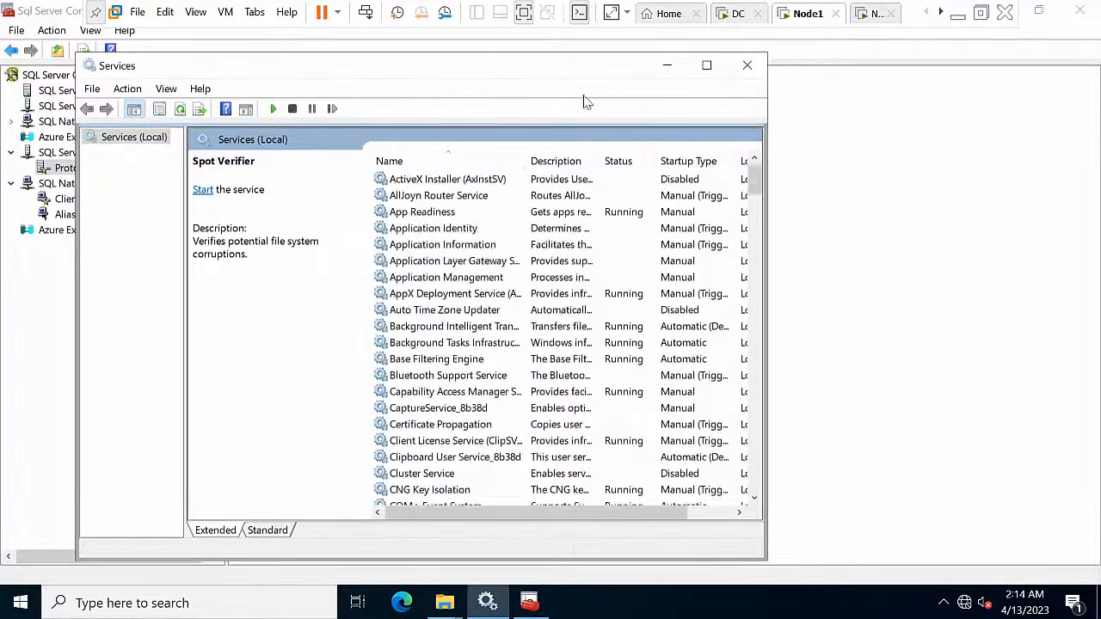
left_click(93, 90)
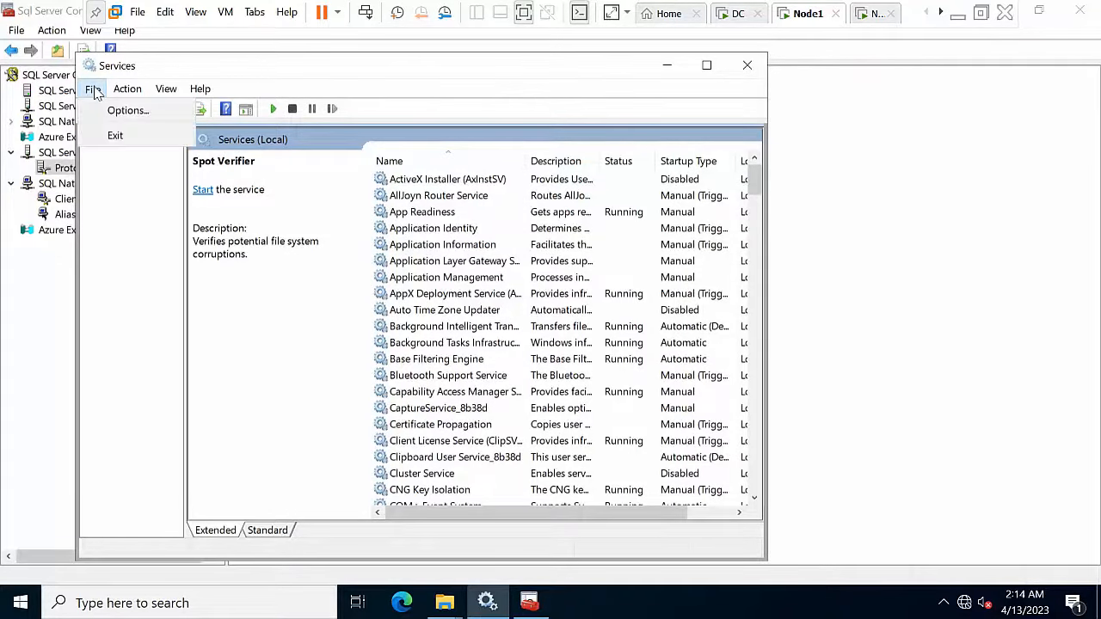
mouse_move(127, 89)
left_click(151, 235)
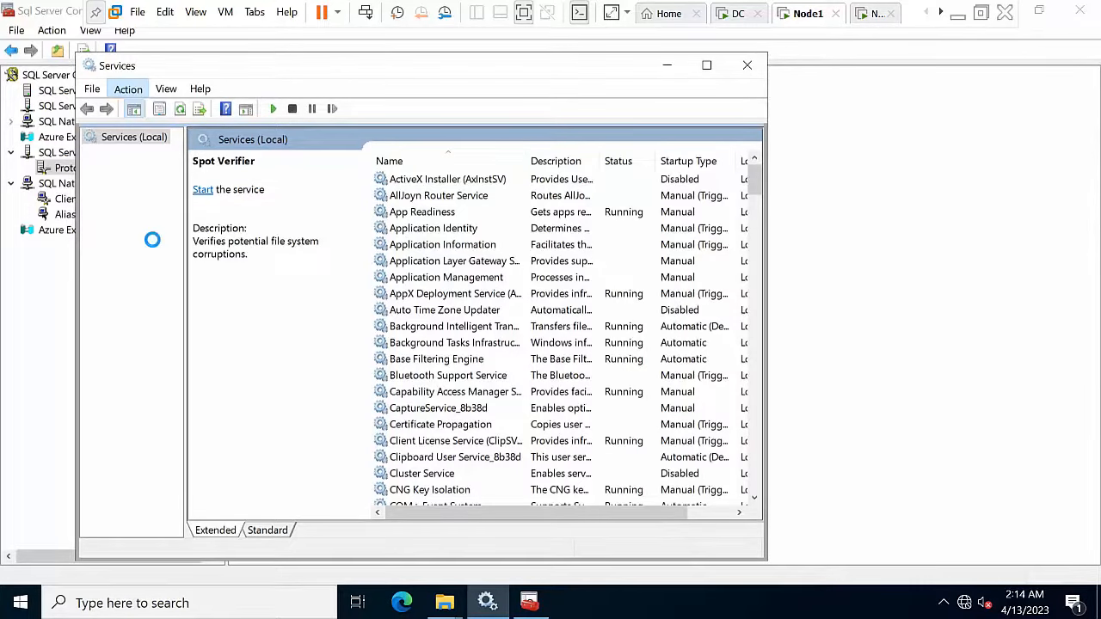
Step: Restart the SQL Server (SQL2022HYD01) service in Configuration Manager, then switch to the second node VM
left_click(900, 177)
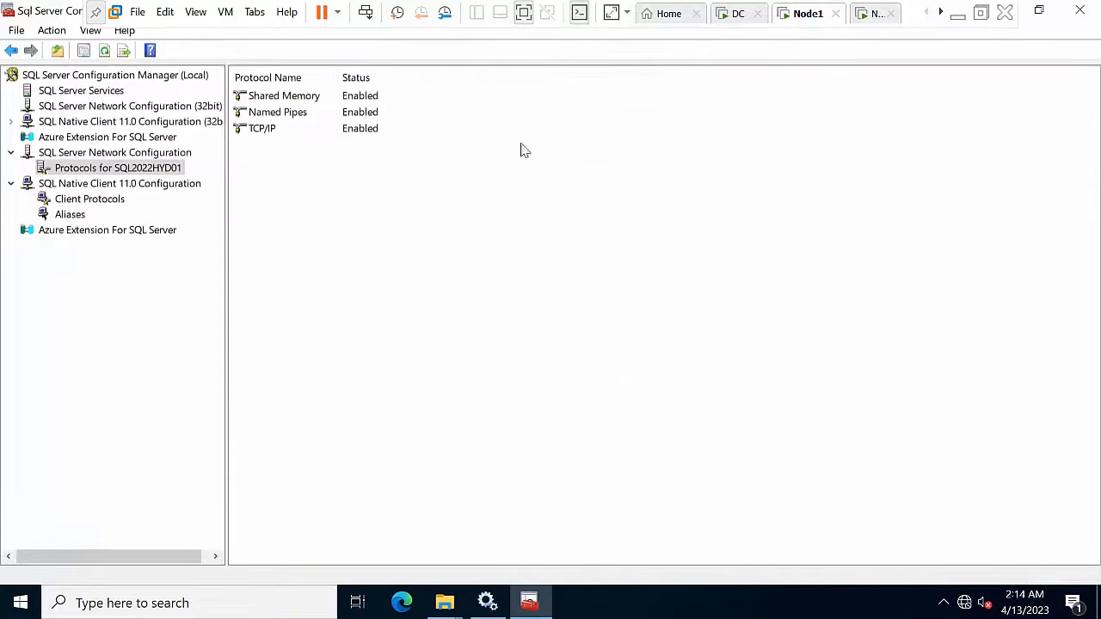
left_click(75, 93)
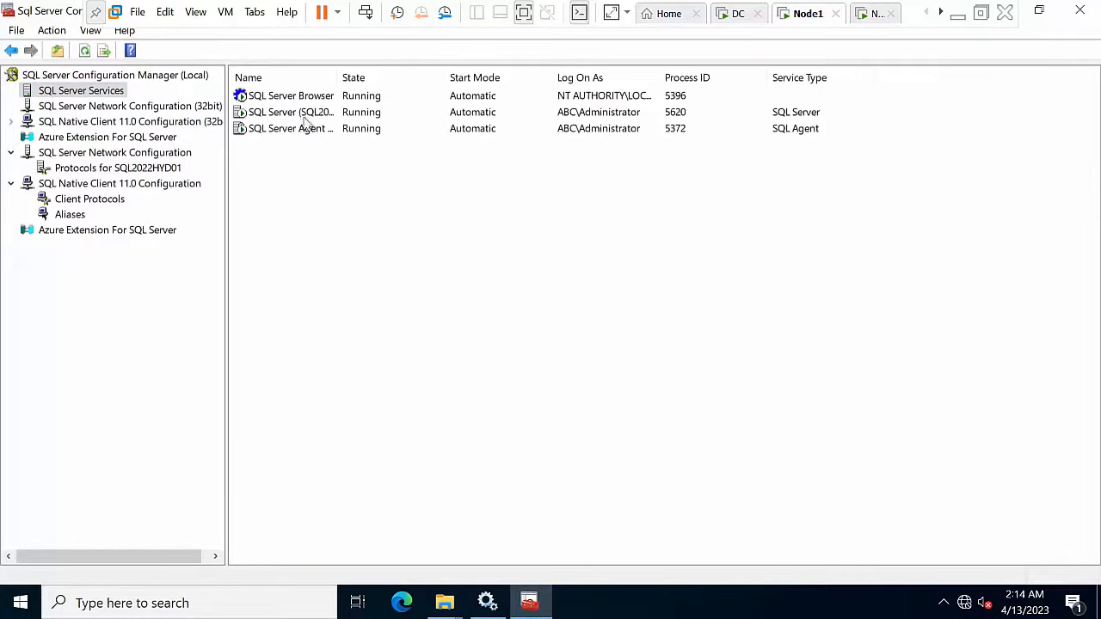
double_click(336, 75)
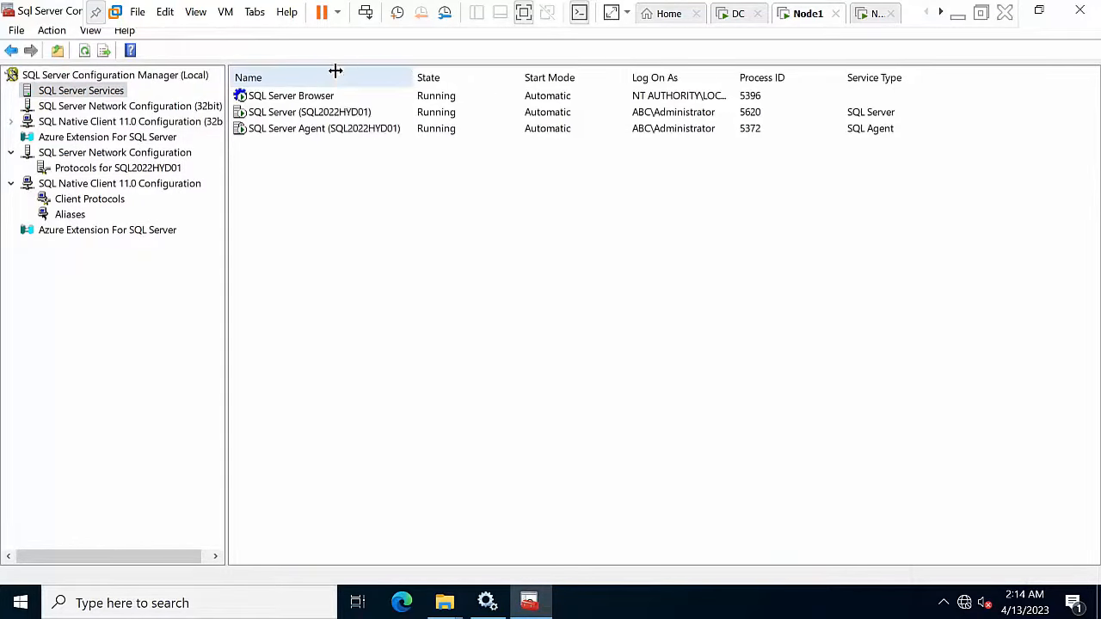
left_click(333, 117)
right_click(325, 114)
left_click(366, 206)
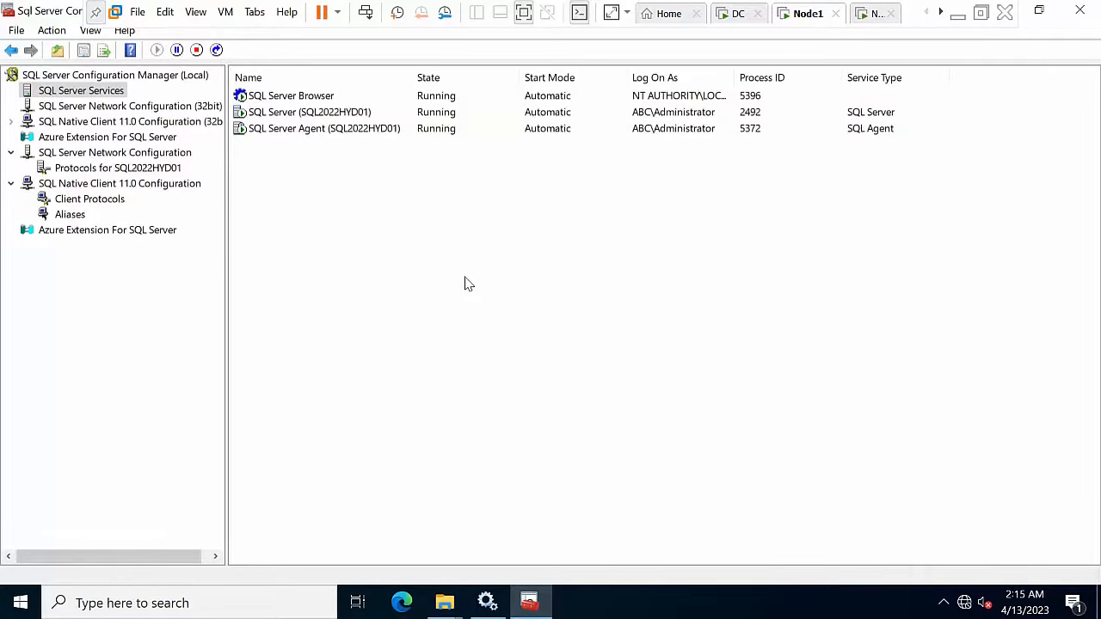
left_click(866, 13)
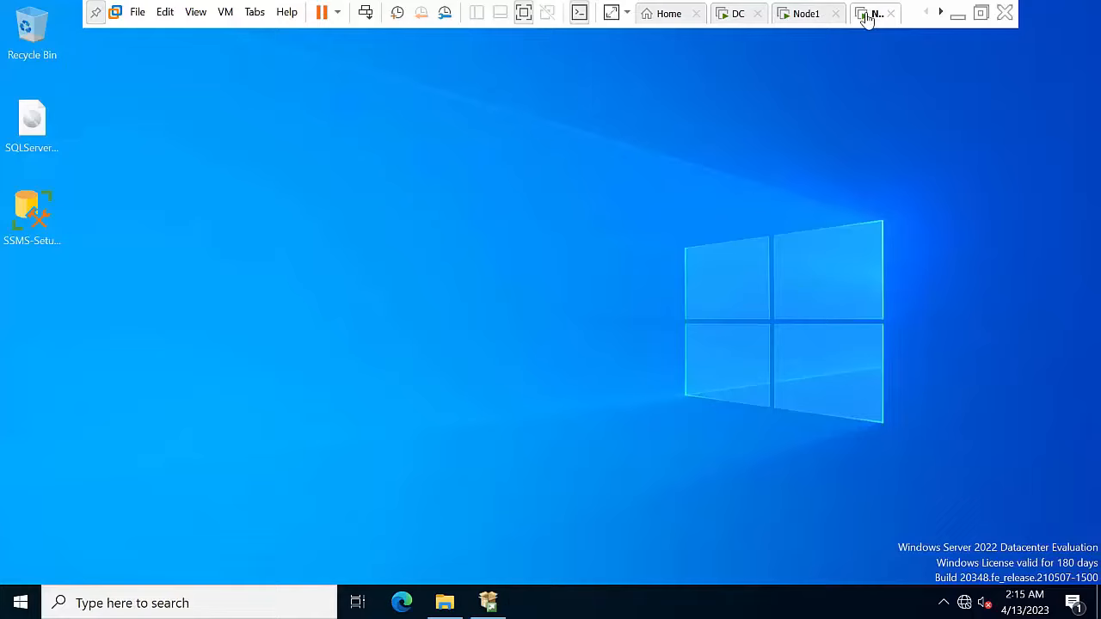
Step: Launch SQL Server 2022 Configuration Manager and show the SQL2022HYD02 network protocols
left_click(184, 603)
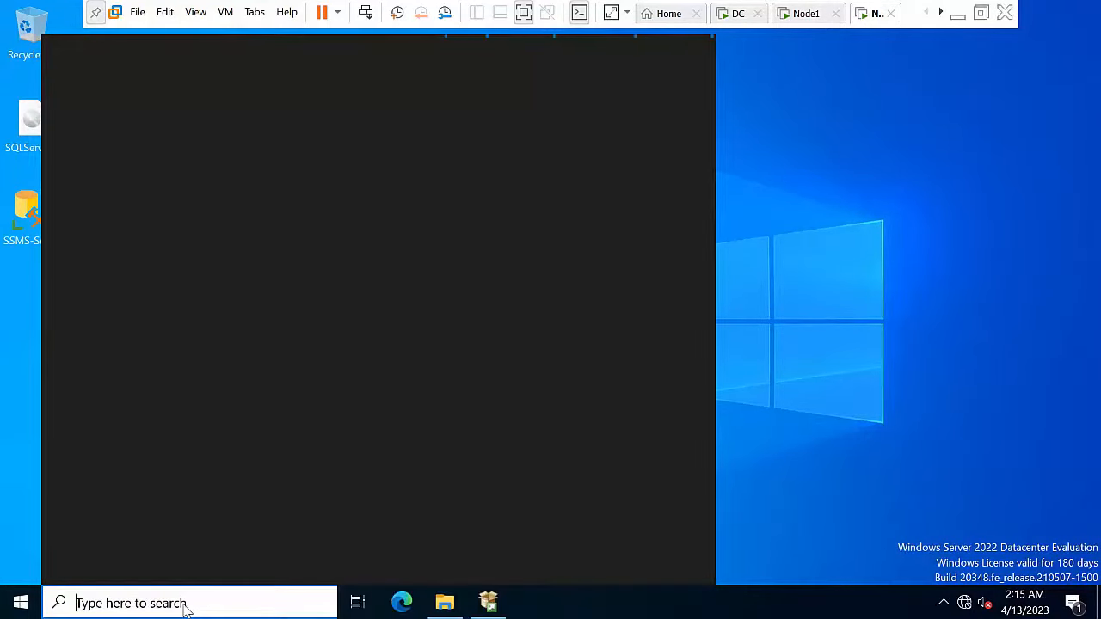
type("confi")
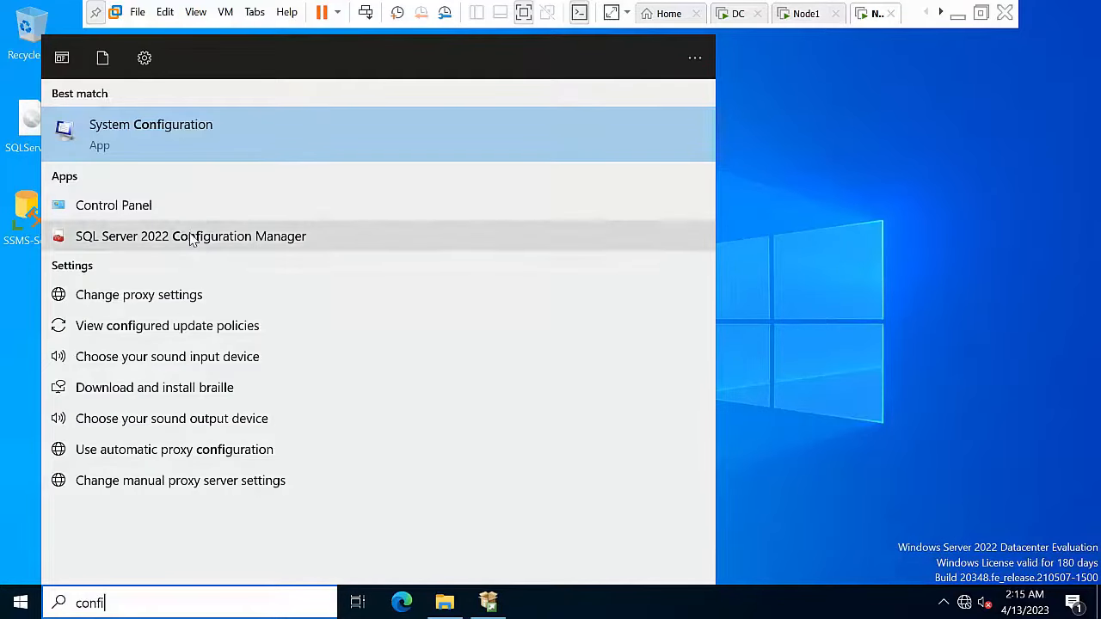
left_click(192, 237)
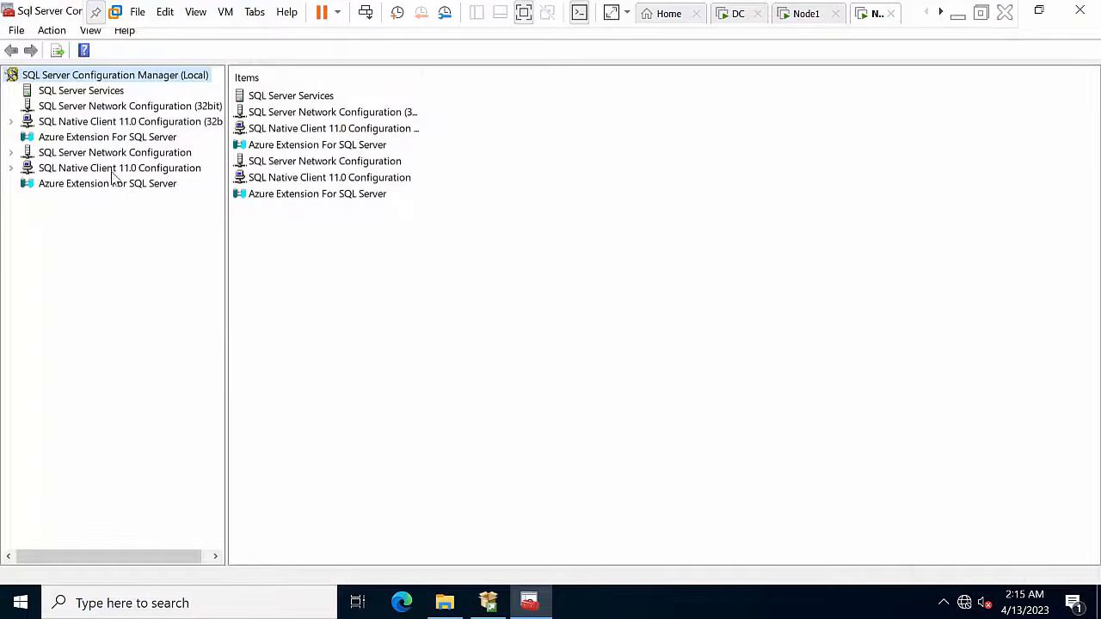
left_click(110, 154)
left_click(112, 169)
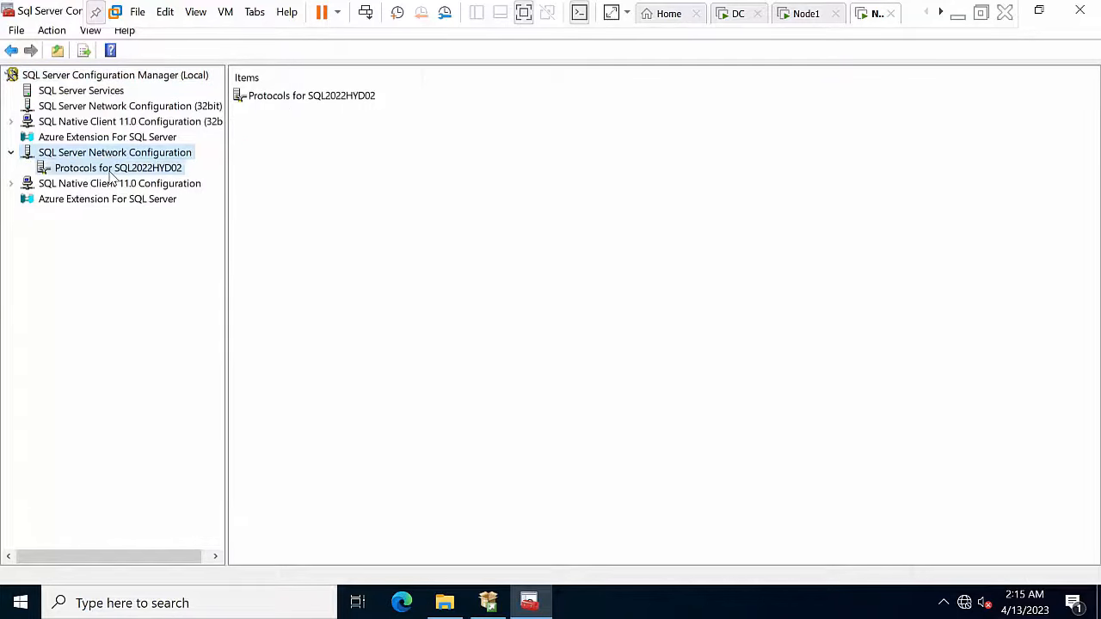
Step: Enable Named Pipes and TCP/IP for SQL2022HYD02, dismissing both restart warnings
left_click(289, 118)
right_click(289, 119)
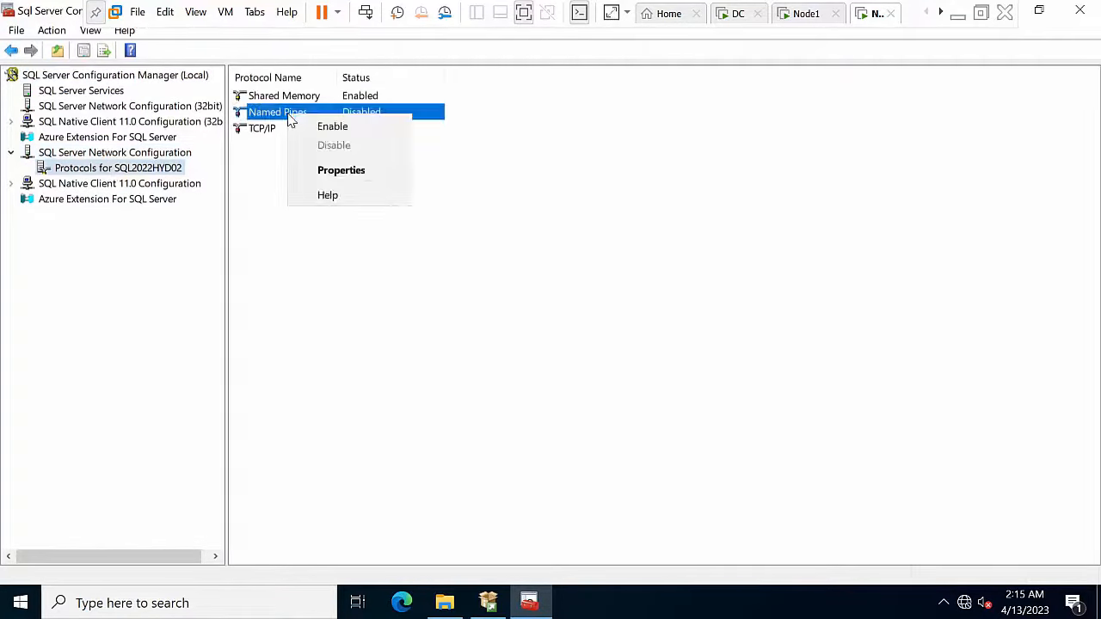
left_click(301, 126)
left_click(680, 341)
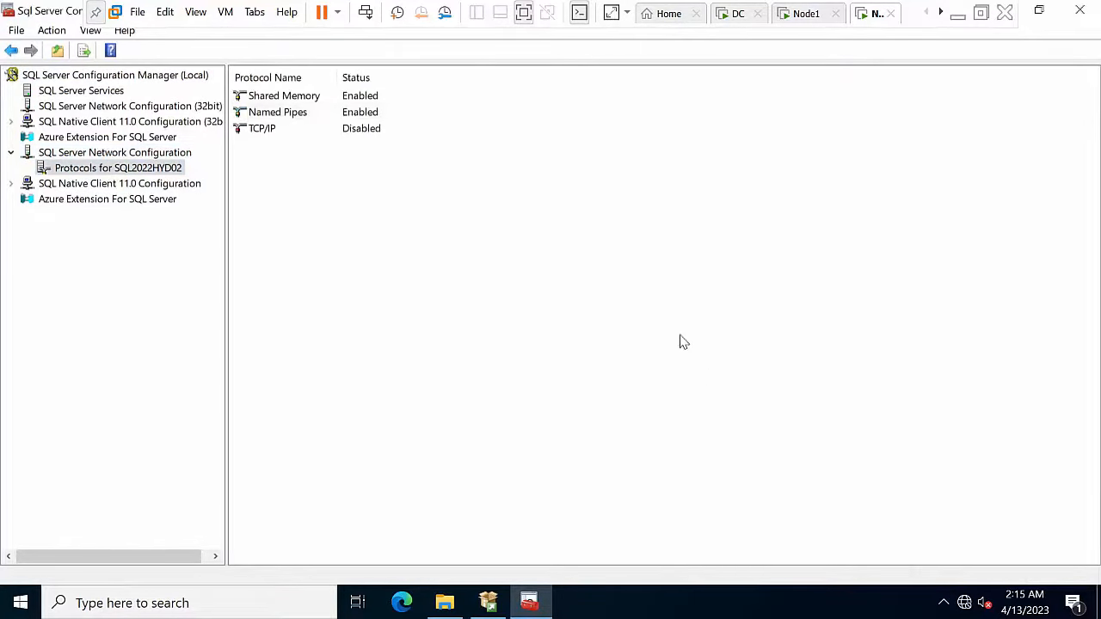
right_click(344, 131)
left_click(359, 143)
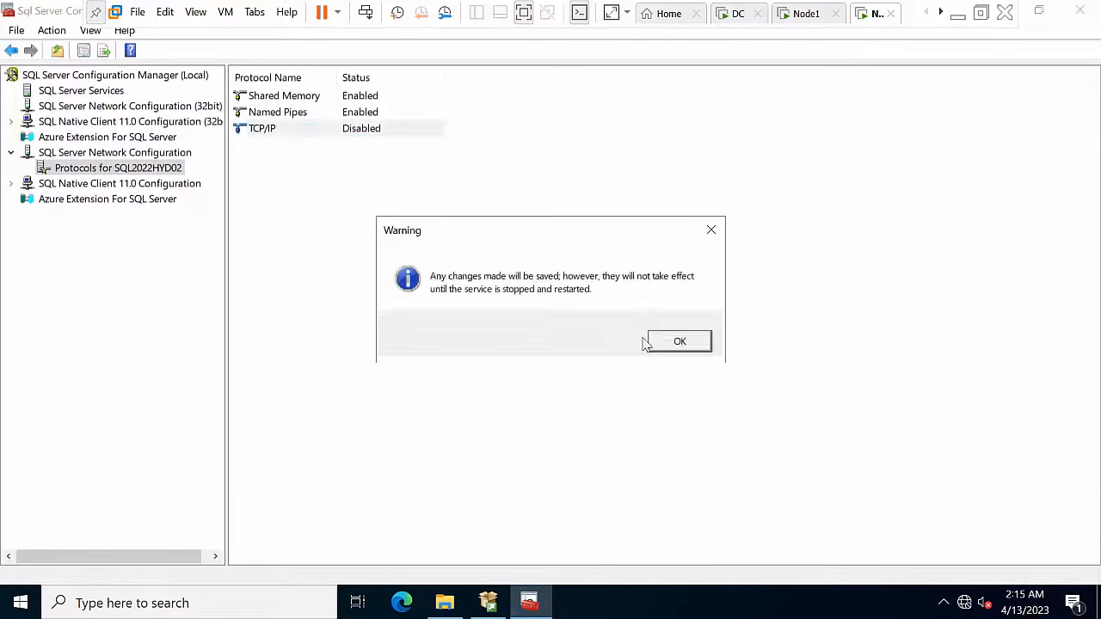
left_click(679, 342)
Step: Restart SQL Server (SQL2022HYD02), refresh the services list, and close Configuration Manager
left_click(80, 93)
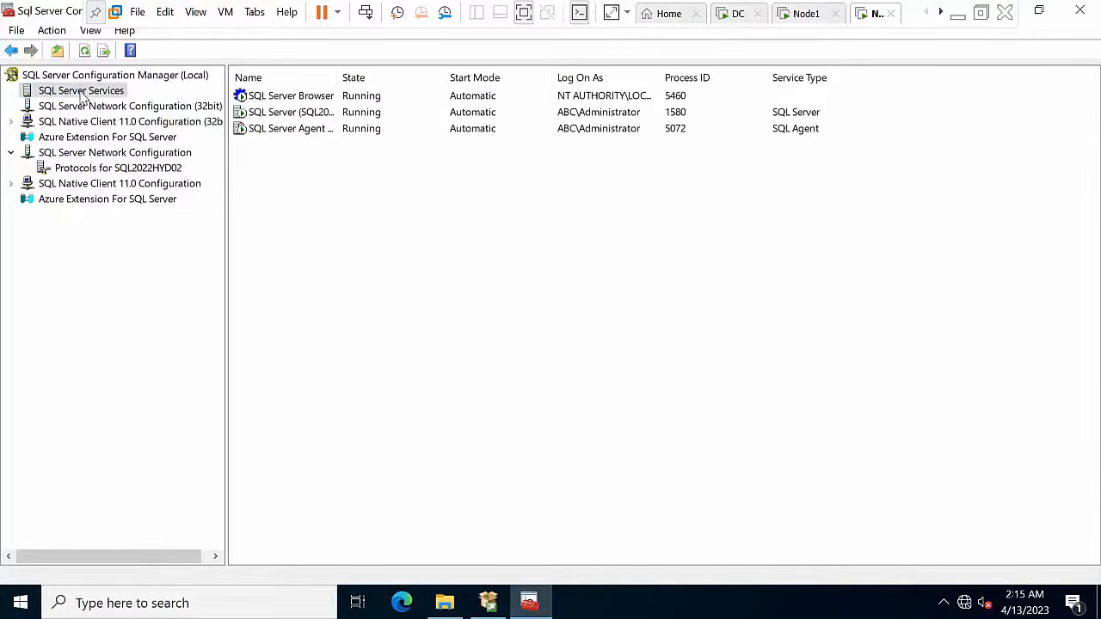
left_click(307, 120)
right_click(307, 120)
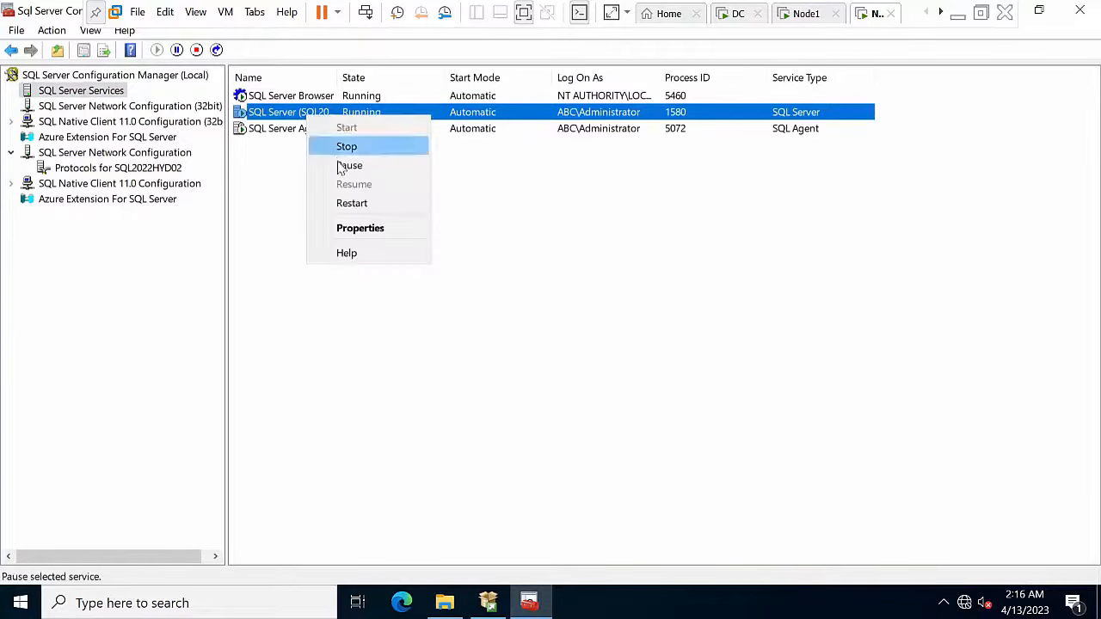
left_click(339, 75)
double_click(338, 76)
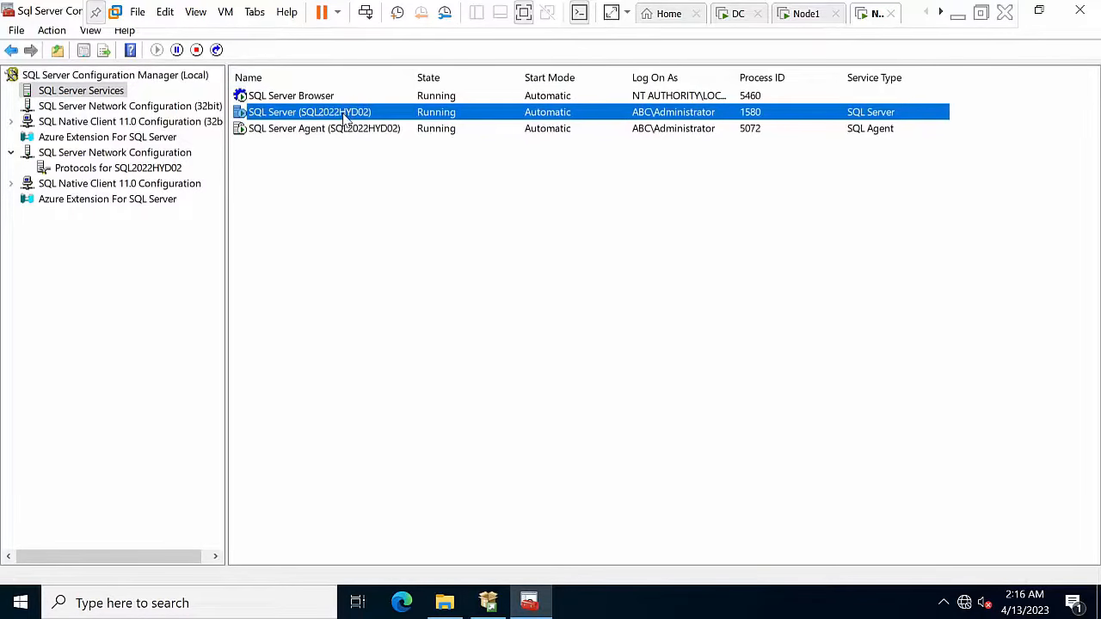
right_click(344, 117)
left_click(387, 202)
right_click(410, 267)
left_click(418, 270)
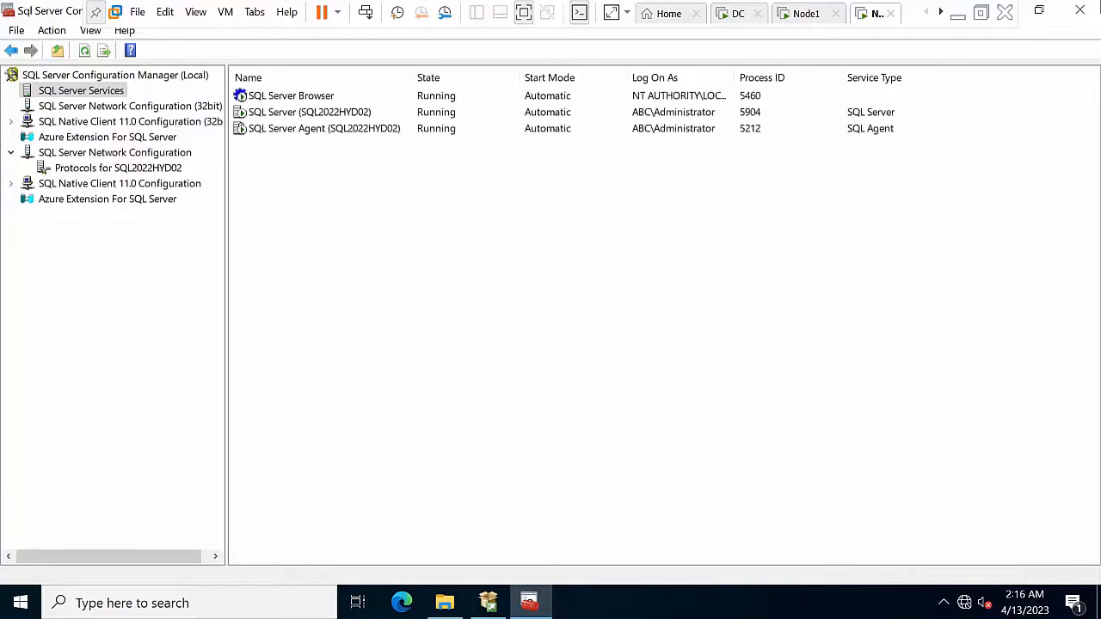
left_click(1081, 10)
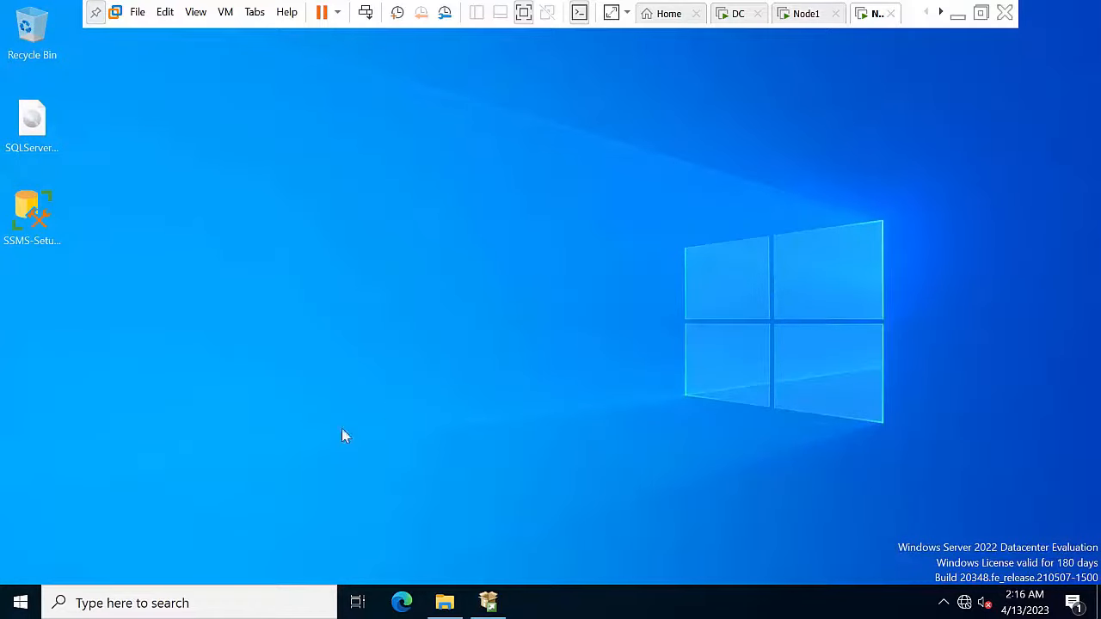
Step: On Node1, launch SSMS 19 and close Configuration Manager and the Services window
left_click(801, 16)
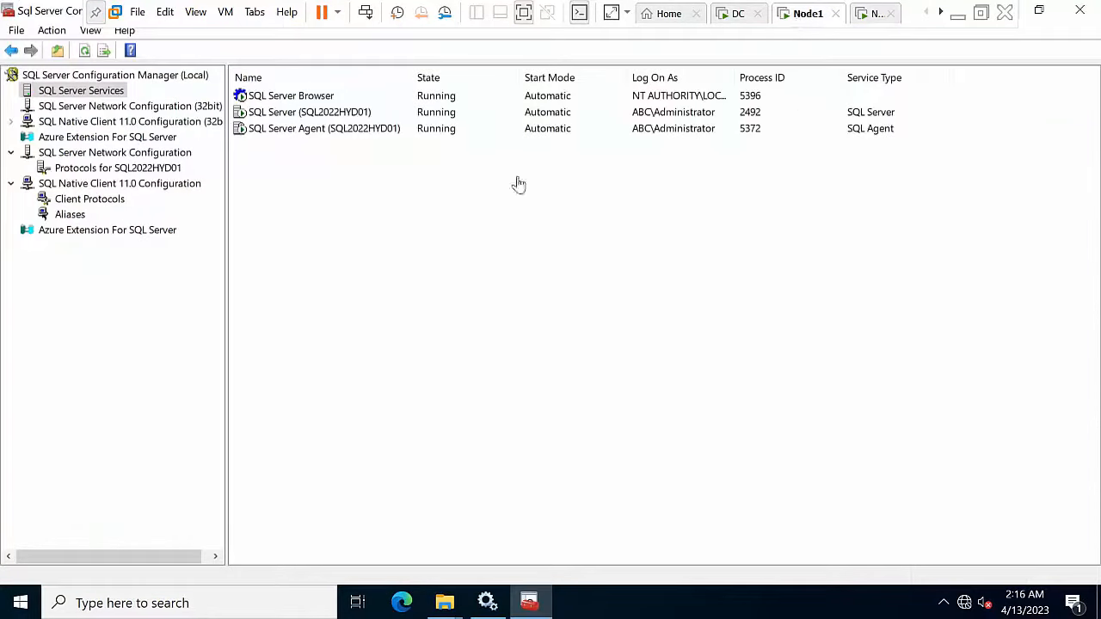
left_click(181, 604)
type("ssms")
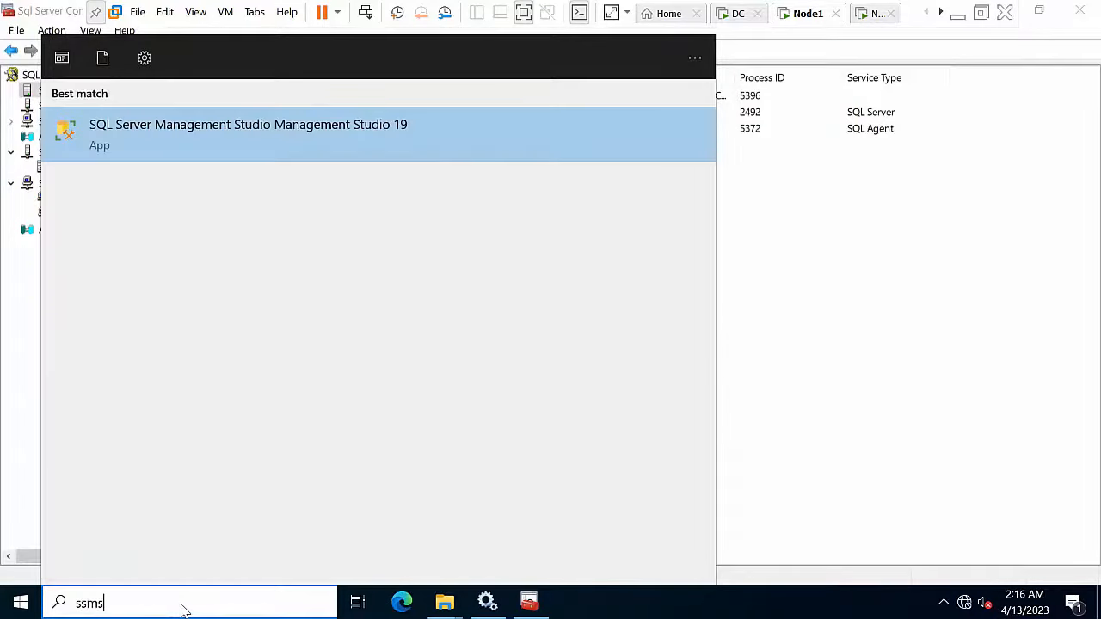
left_click(263, 160)
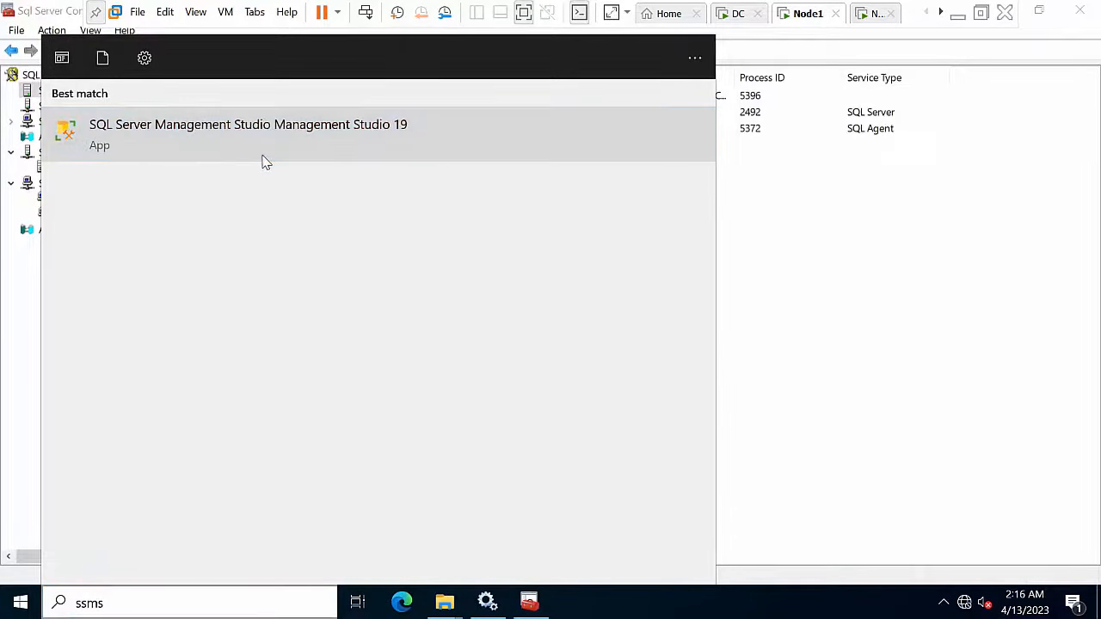
left_click(1044, 10)
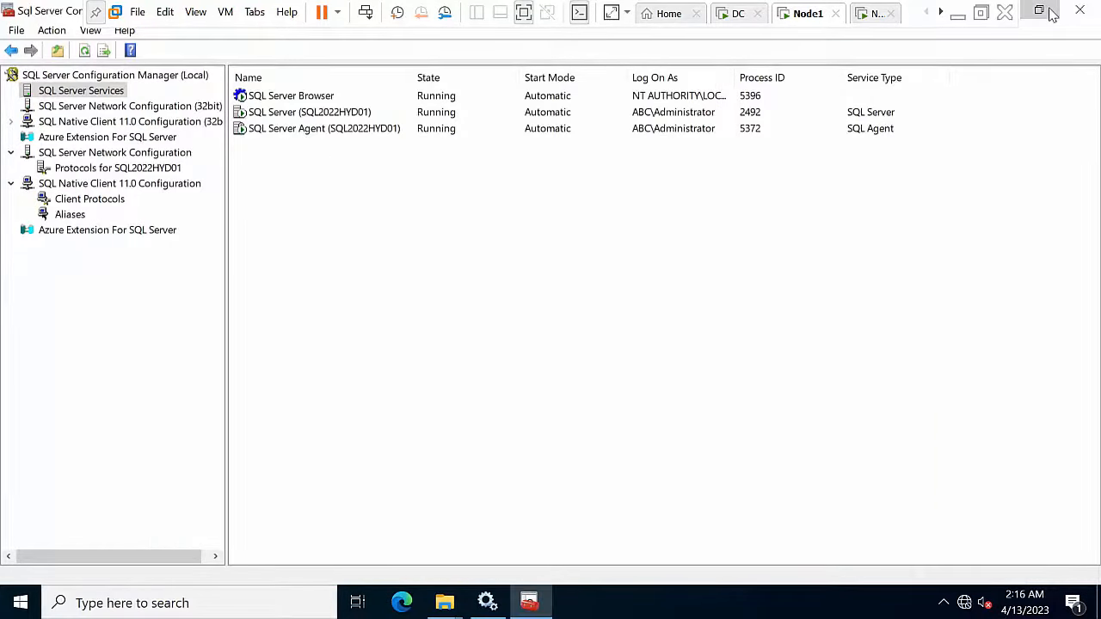
left_click(155, 37)
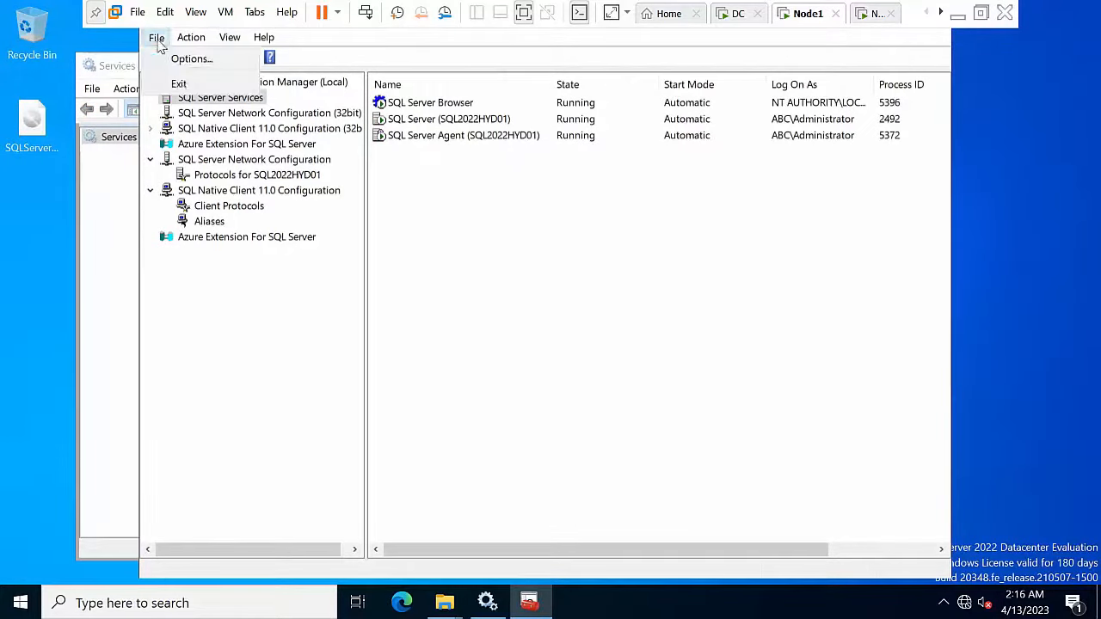
left_click(178, 85)
left_click(666, 65)
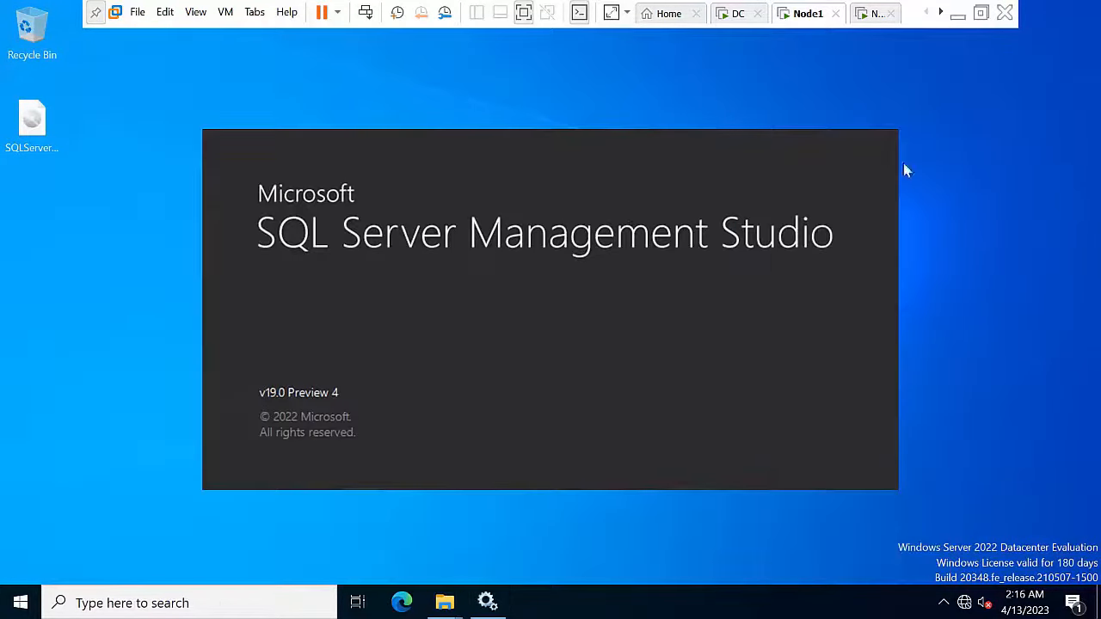
right_click(966, 189)
left_click(995, 242)
Step: Connect SSMS to NODE1\SQL2022HYD01 and NODE2\SQL2022HYD02, then switch to the Node2 VM
left_click(502, 323)
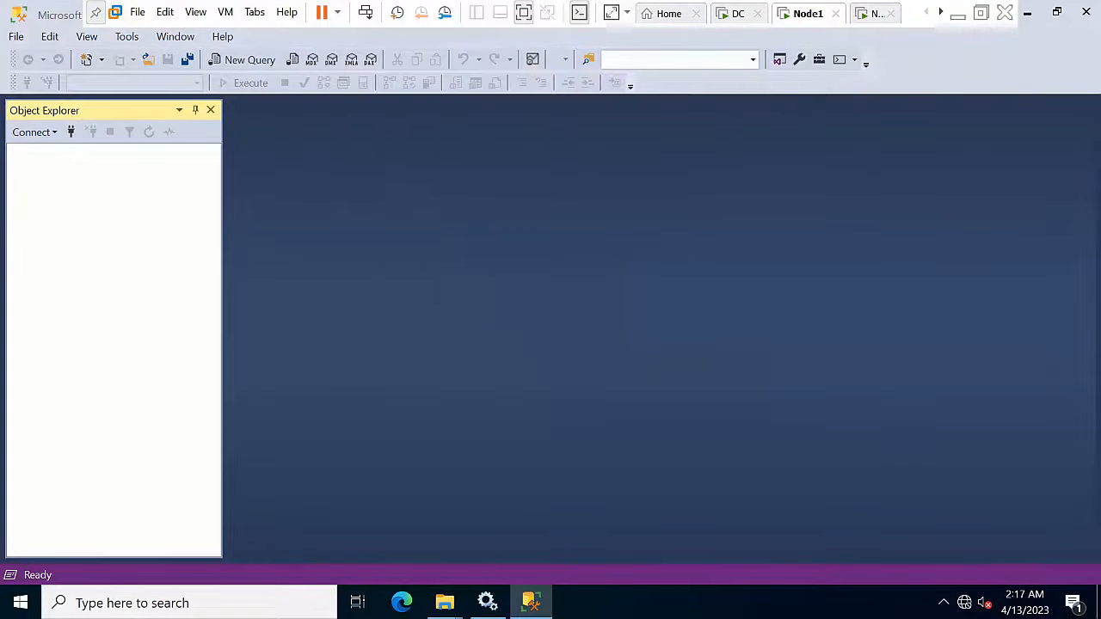
left_click(71, 134)
left_click(530, 191)
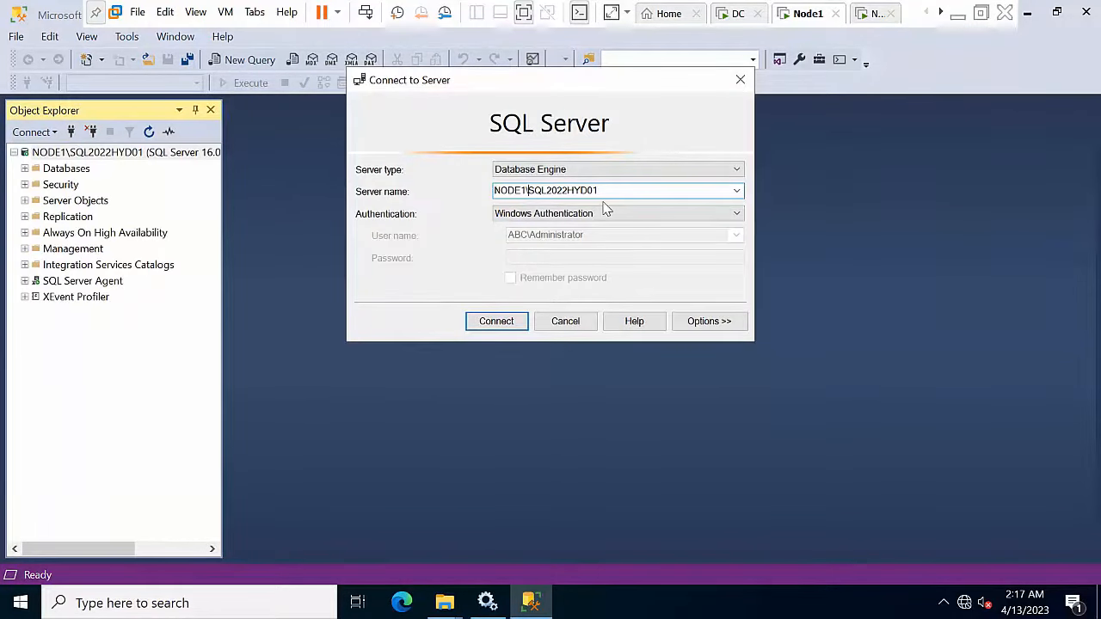
key("BackSpace")
type("2")
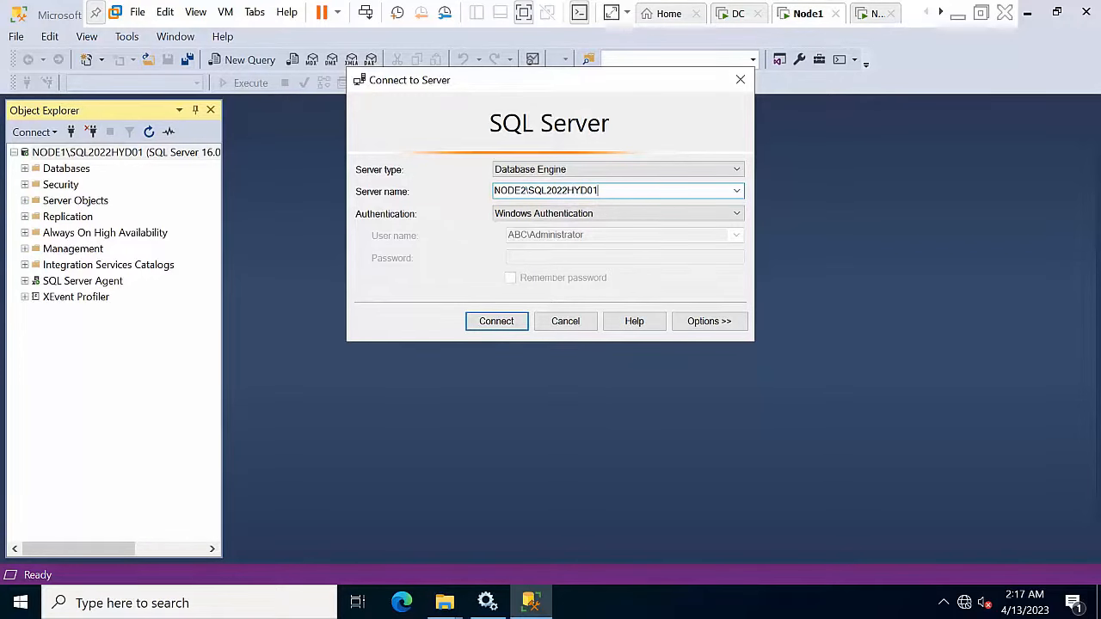
key("BackSpace")
type("2")
left_click(478, 321)
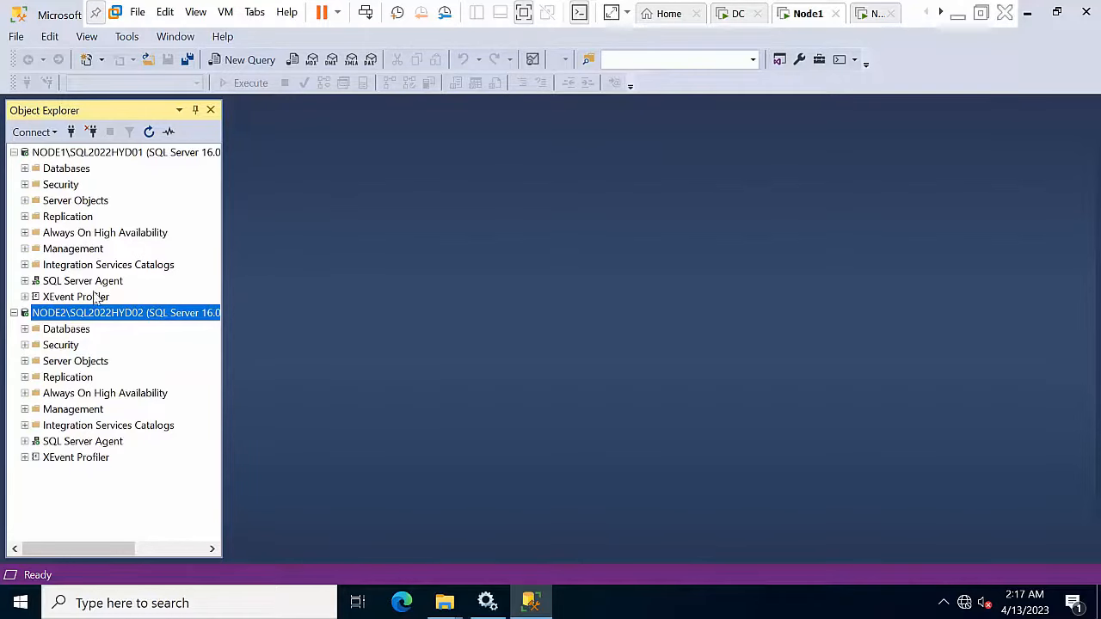
left_click(865, 13)
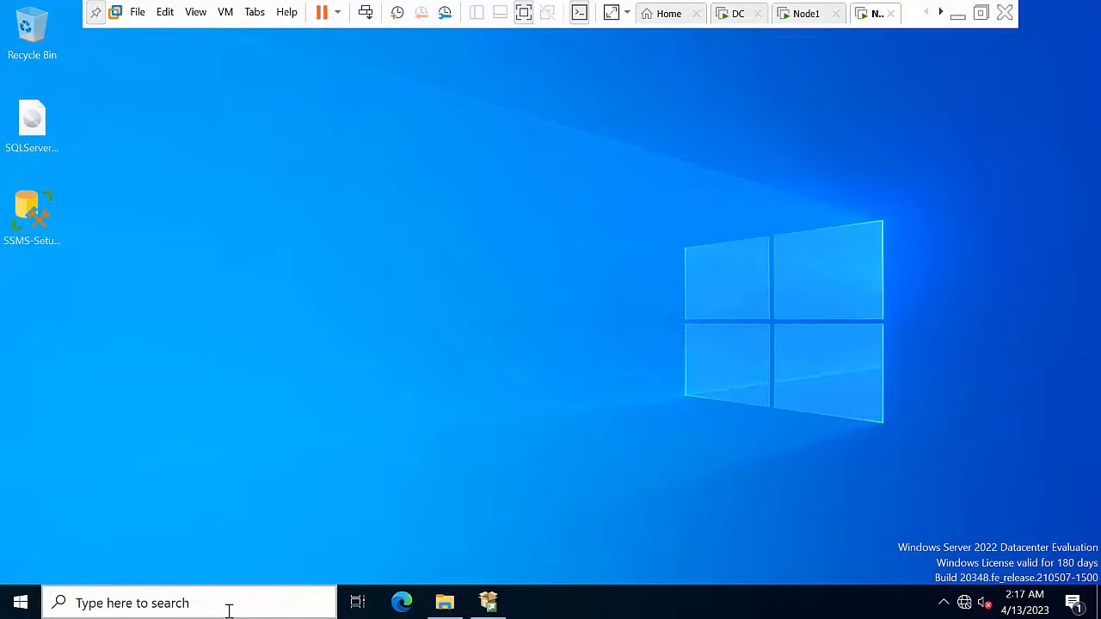
Step: Launch SSMS 19 on Node2 and connect to NODE2\SQL2022HYD02
left_click(229, 611)
type("ssms")
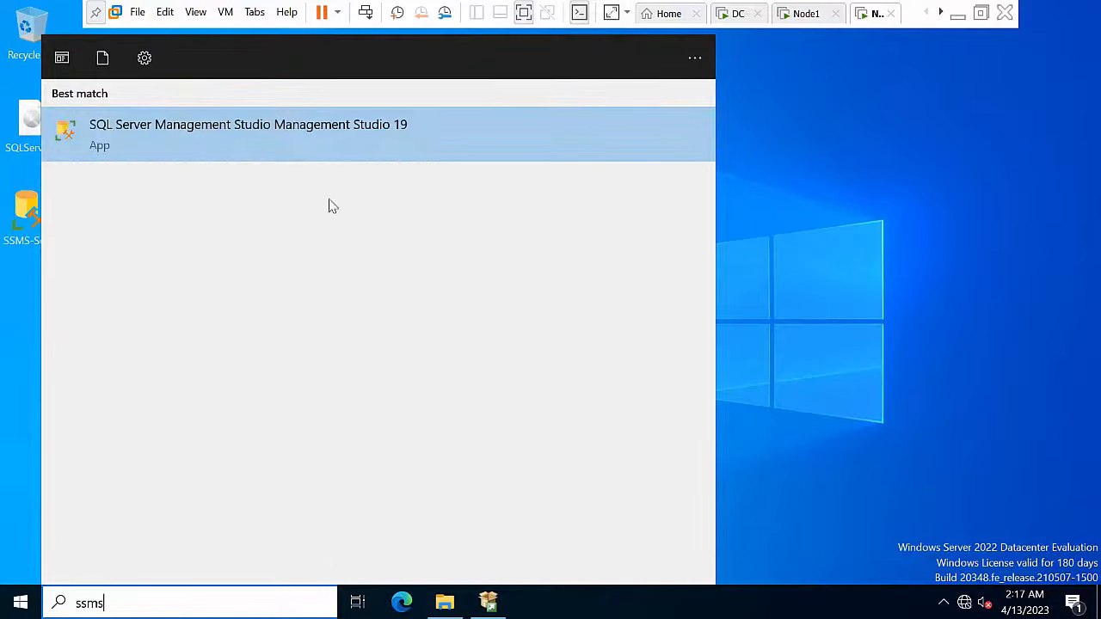
left_click(283, 120)
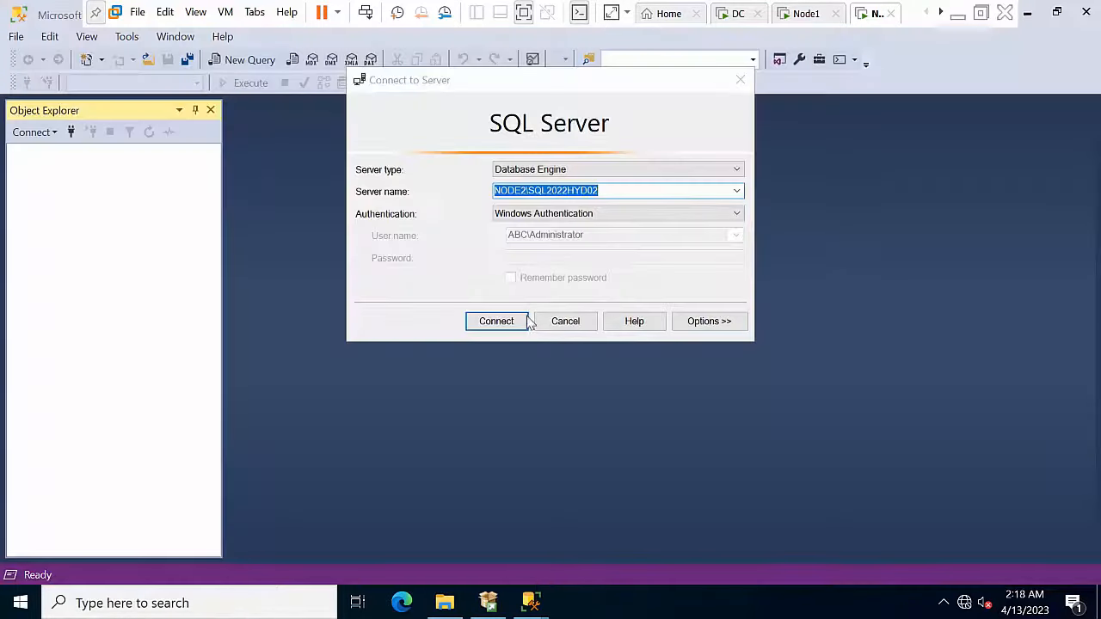
left_click(521, 321)
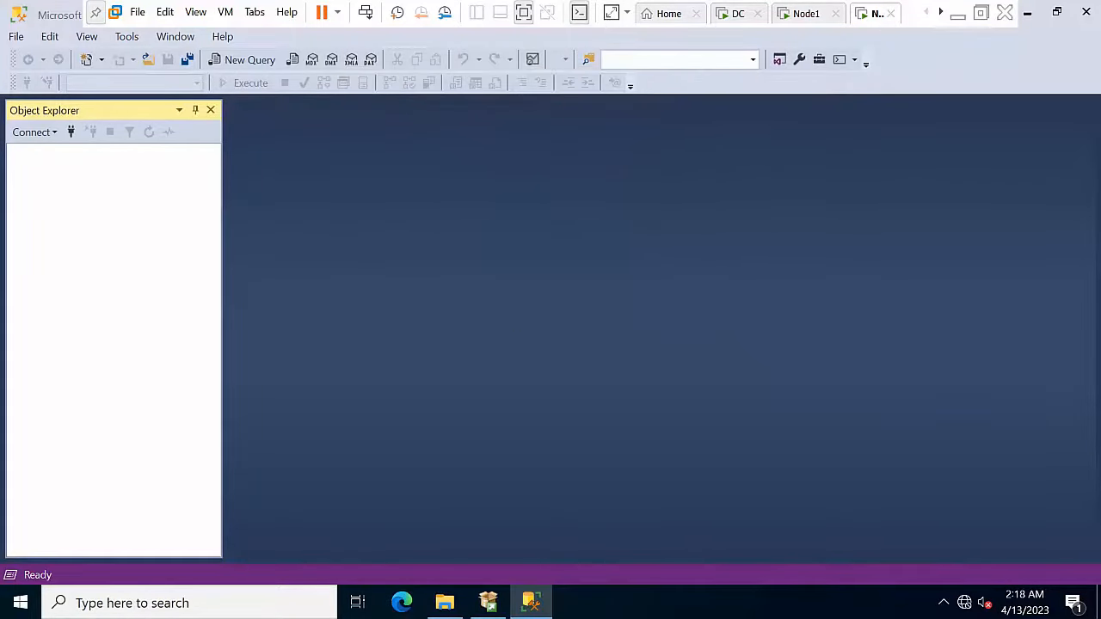
Step: Add a second SSMS connection to NODE1\SQL2022HYD01
left_click(70, 131)
left_click(526, 191)
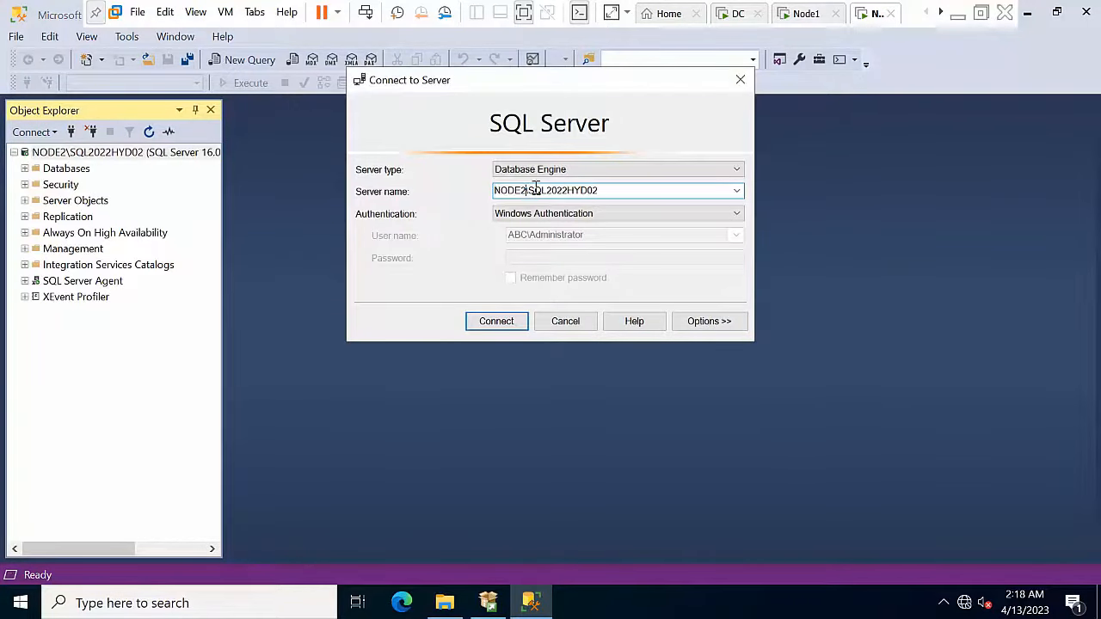
key("BackSpace")
type("1")
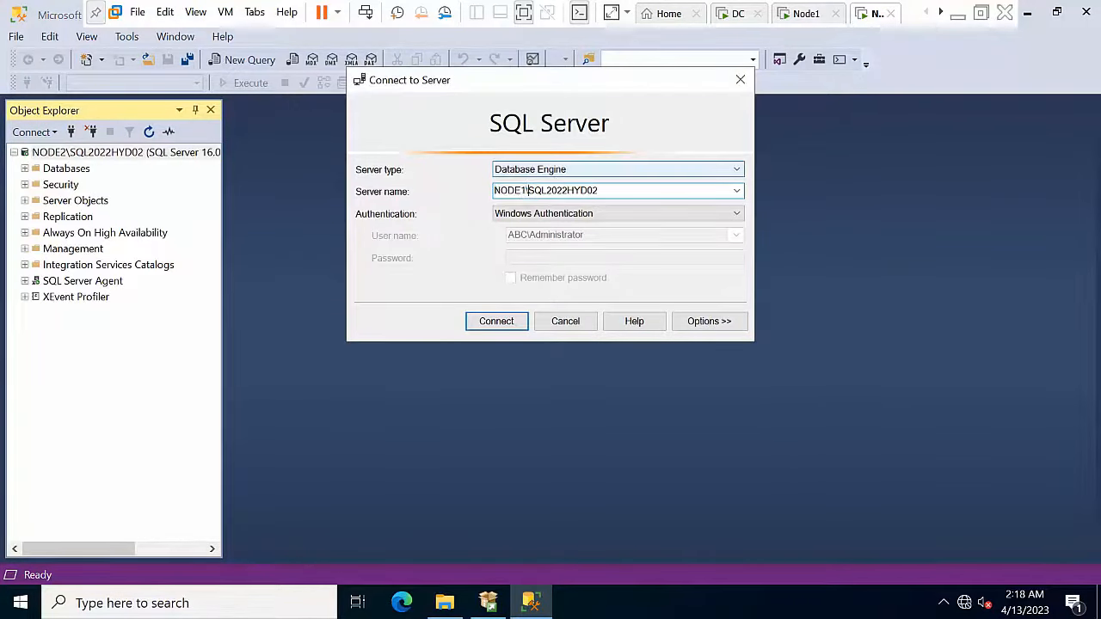
key("End")
key("BackSpace")
type("1")
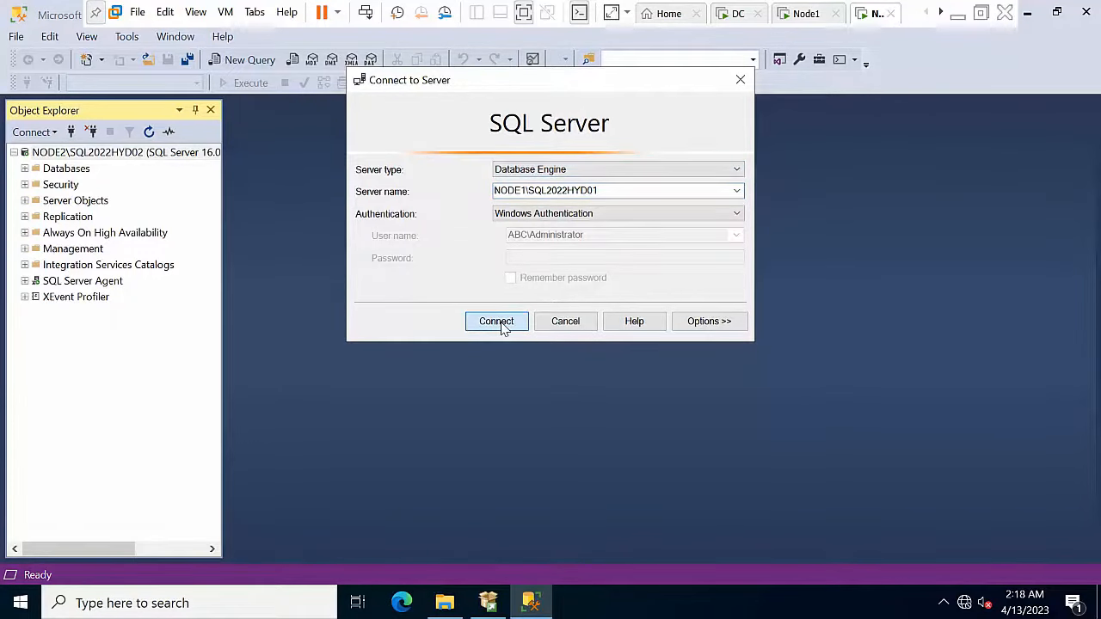
left_click(503, 322)
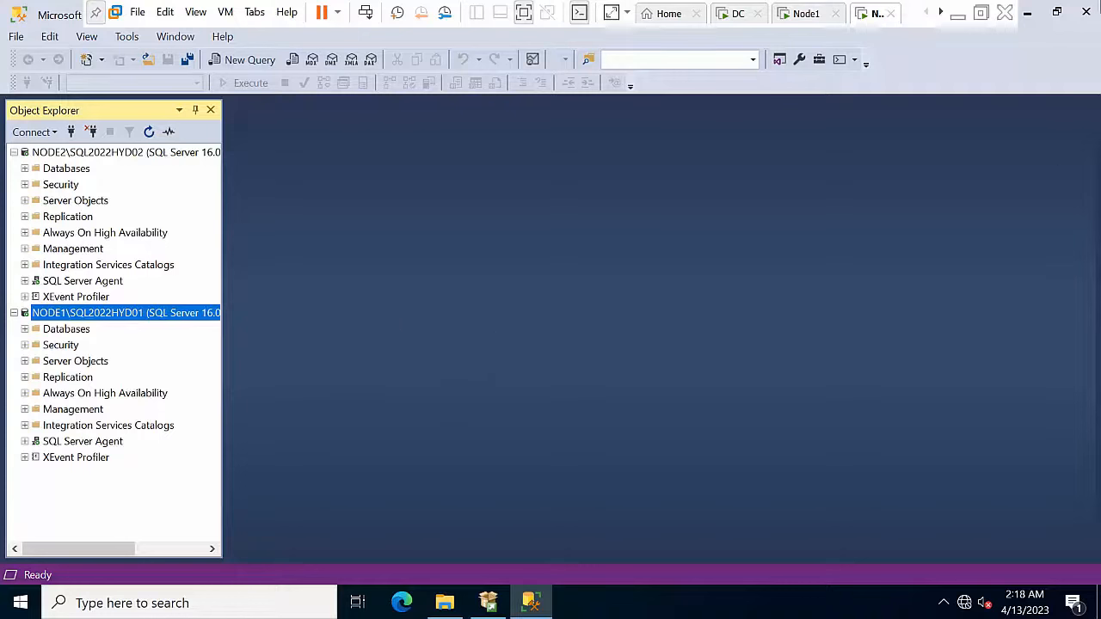
Step: Minimize SSMS and the VM, then select checklist items 19 and 20 in Word
left_click(1027, 12)
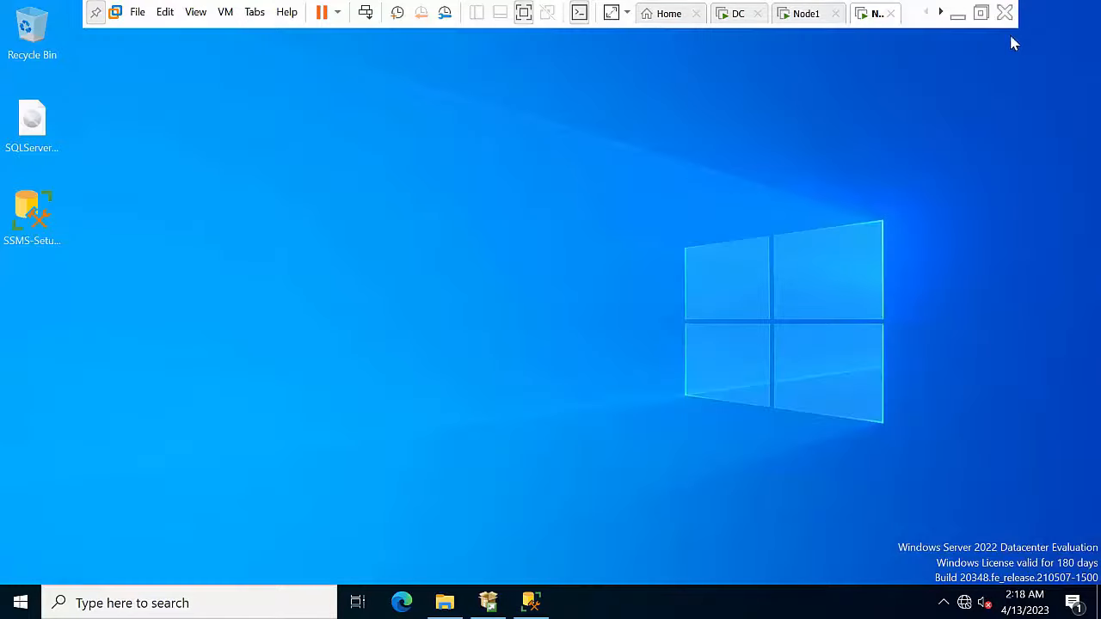
left_click(958, 13)
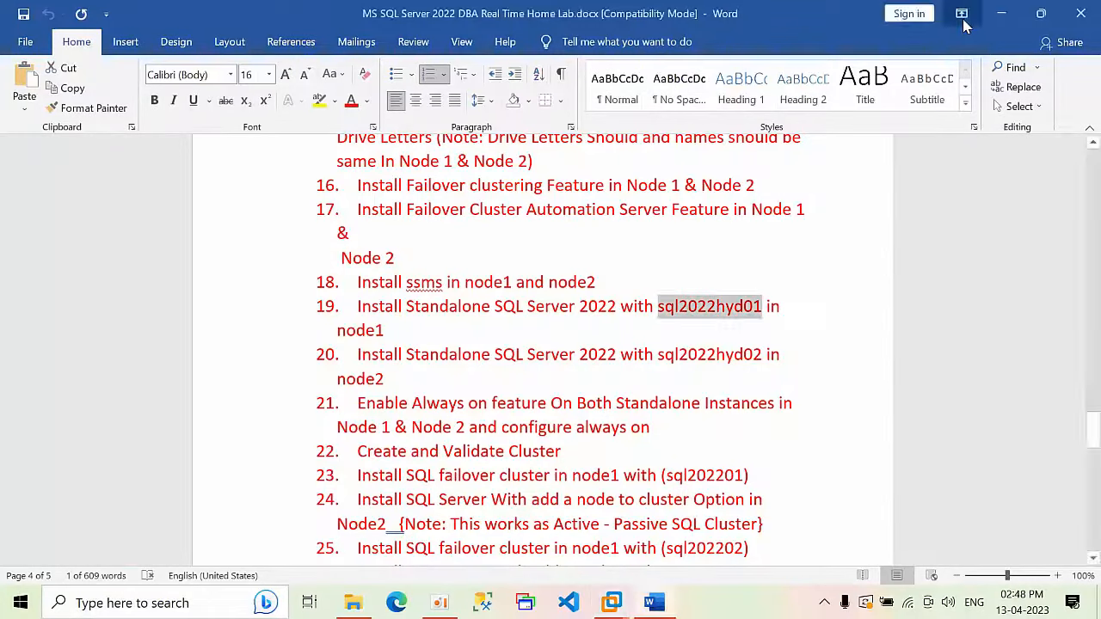
left_click(883, 469)
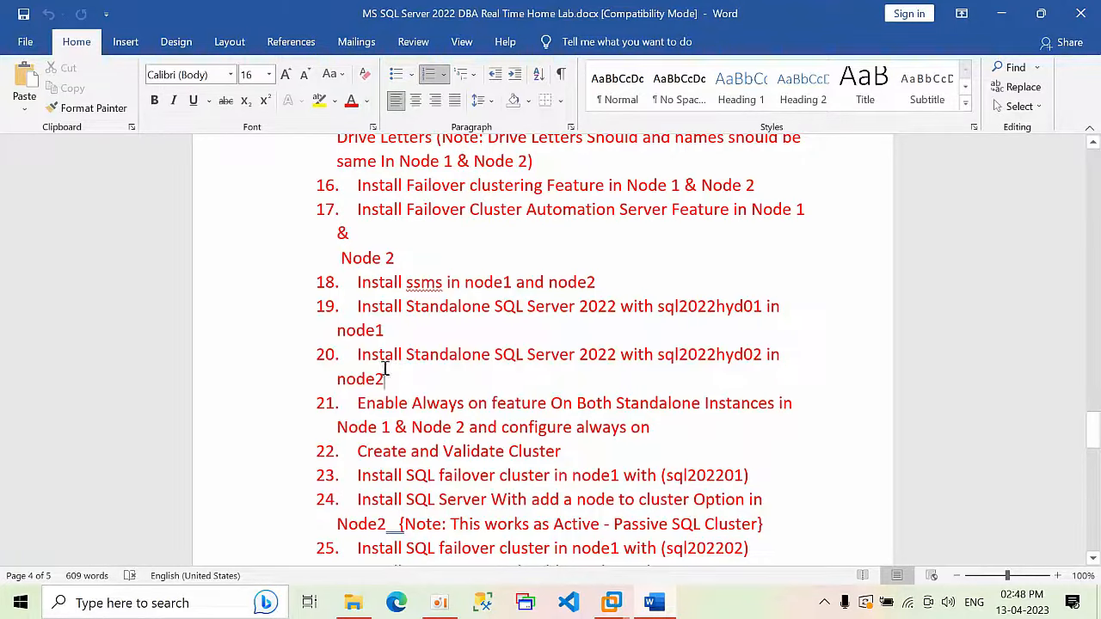
left_click_drag(386, 379, 283, 297)
scroll(506, 386, "down", 1)
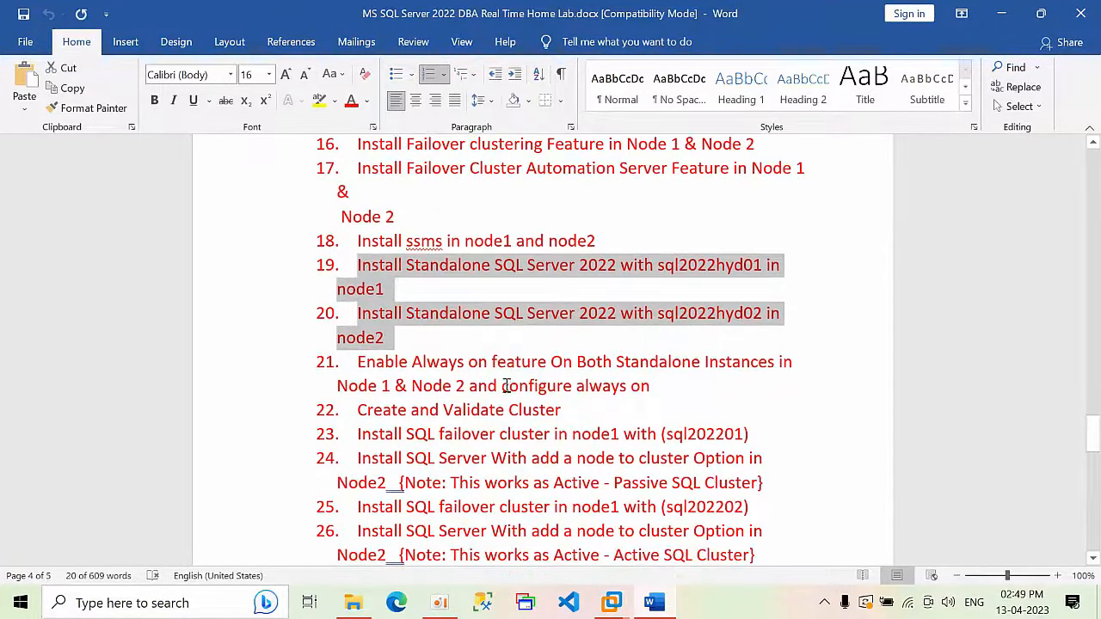
scroll(506, 386, "down", 1)
Step: Select checklist item 21, then return to Node1's Failover Cluster Manager
left_click_drag(350, 321, 316, 324)
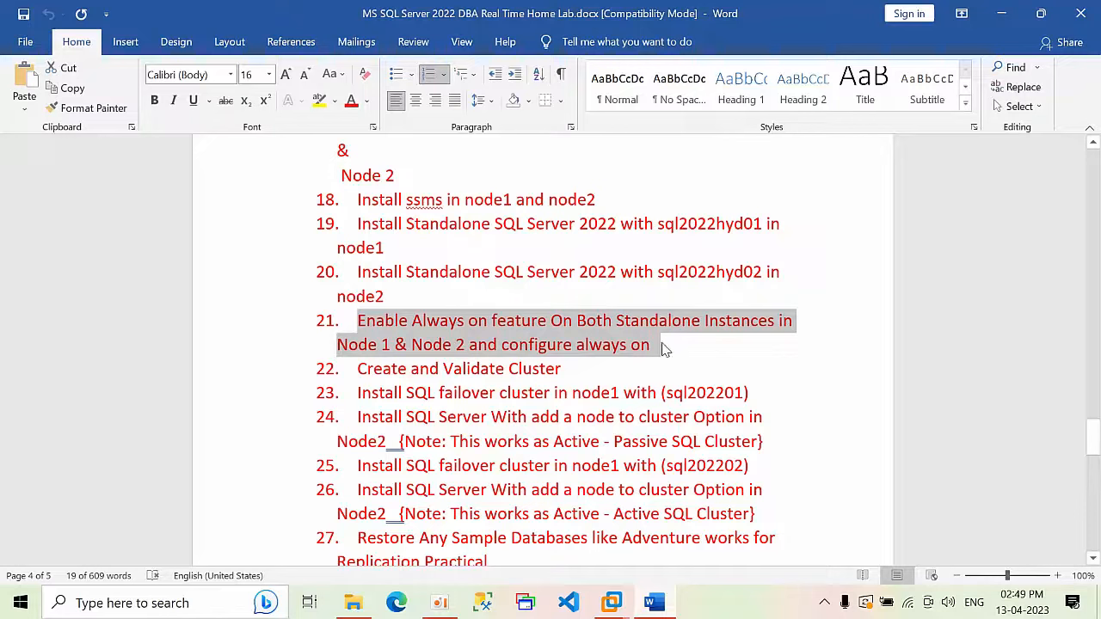
left_click(664, 349)
left_click_drag(668, 351, 344, 329)
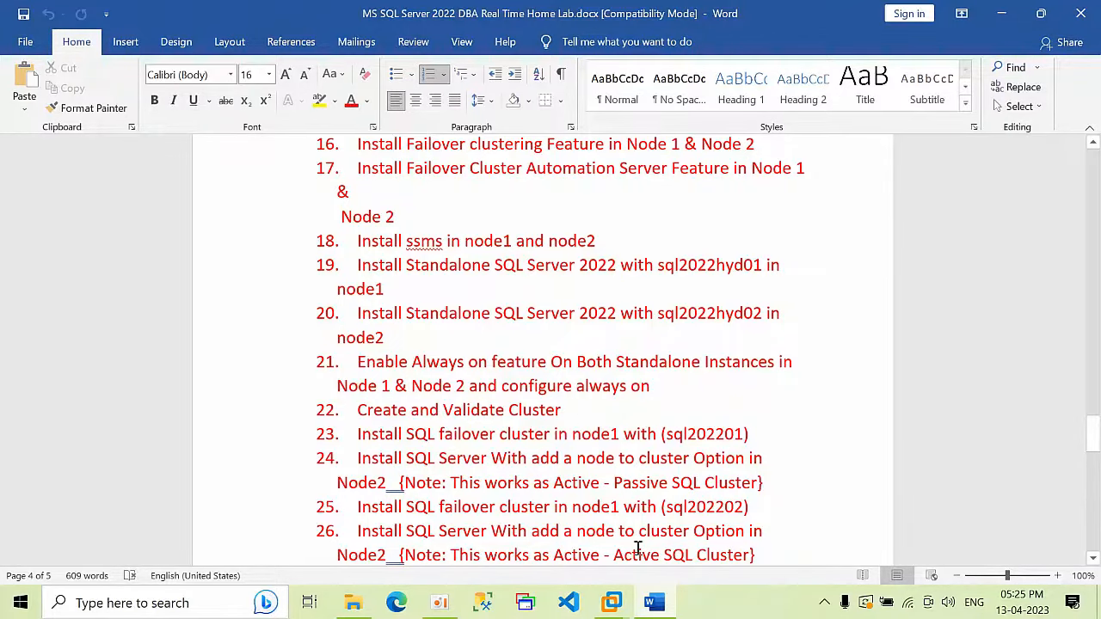
mouse_move(619, 606)
left_click(658, 520)
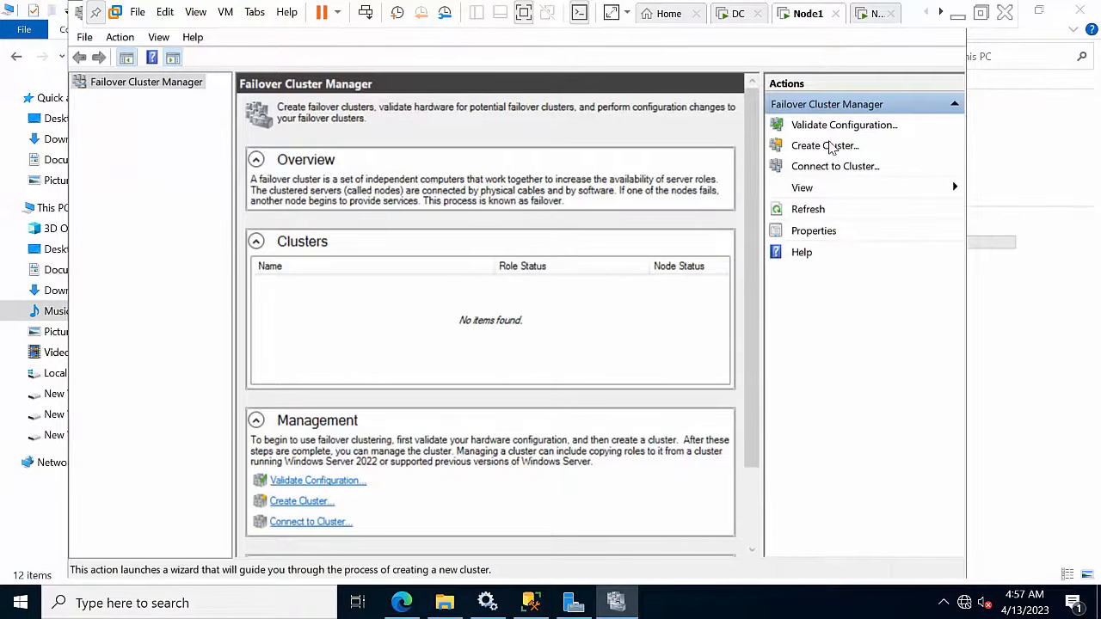
Step: Start the Create Cluster wizard with node1 and node2 as cluster servers
left_click(826, 145)
type("node1,node2")
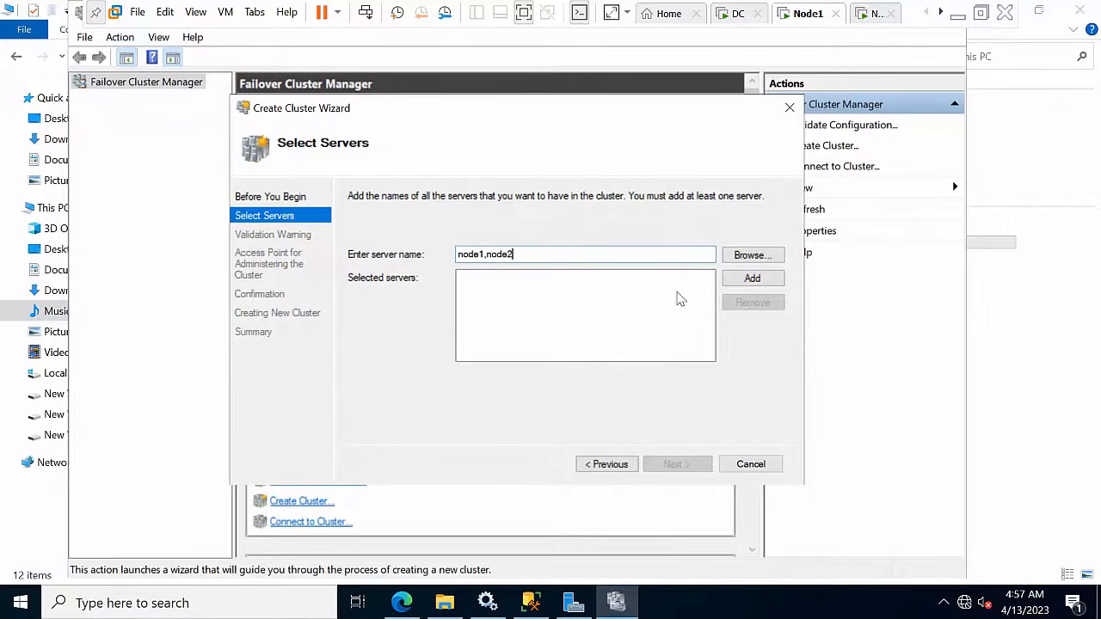
left_click(729, 284)
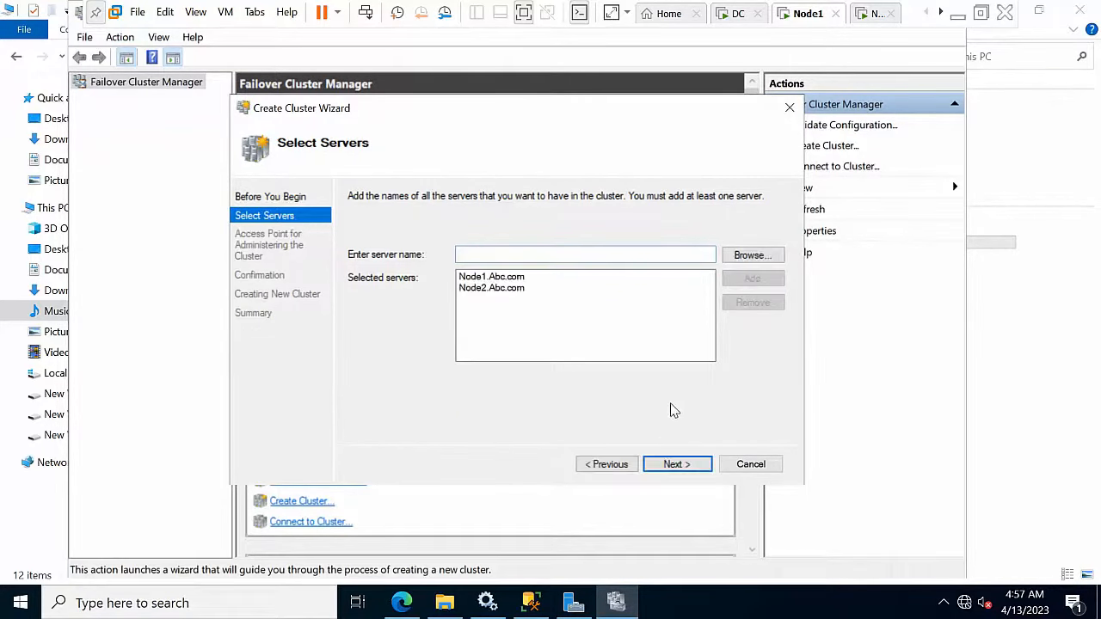
left_click(674, 464)
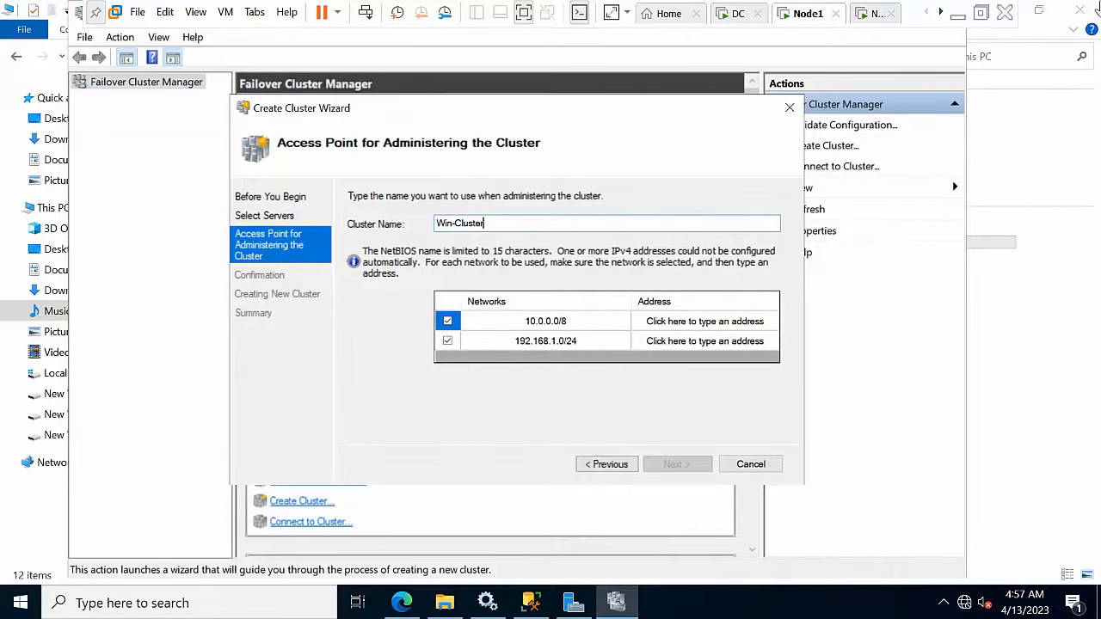
Step: Create Win-Cluster at 10.0.0.25 on 10.0.0.0/8 only, without adding storage
left_click(447, 342)
left_click(705, 326)
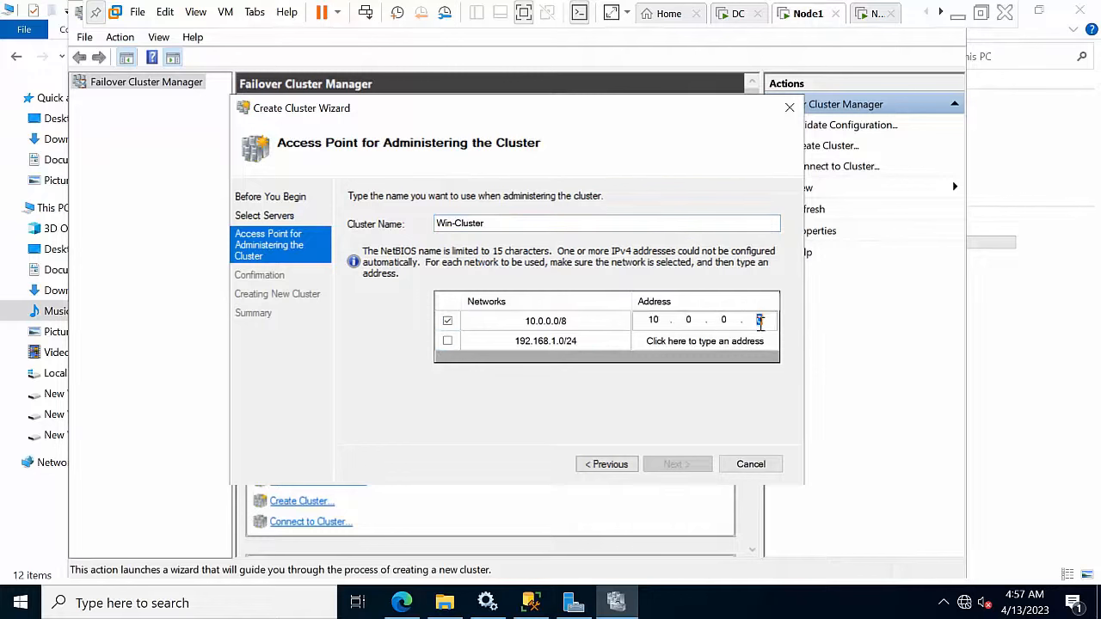
type("25")
left_click(677, 465)
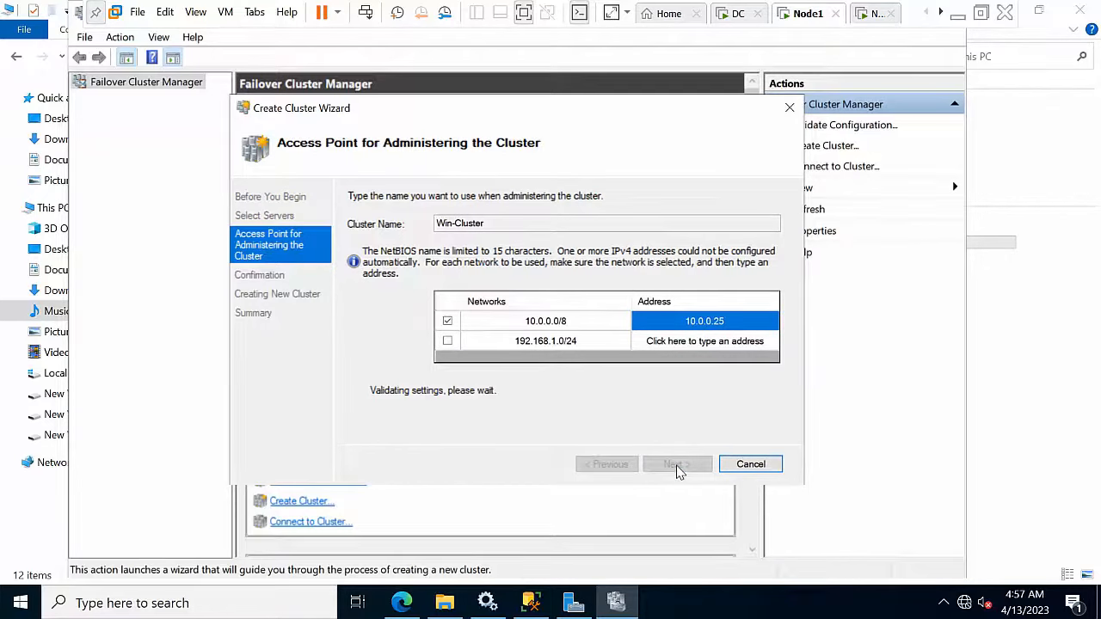
left_click(351, 382)
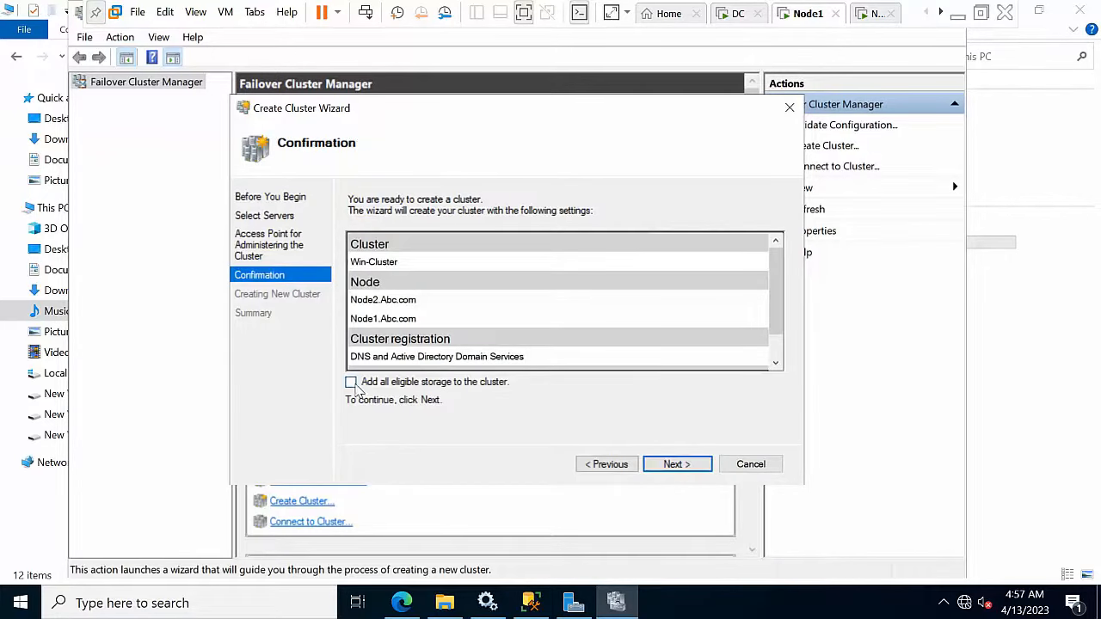
left_click(682, 473)
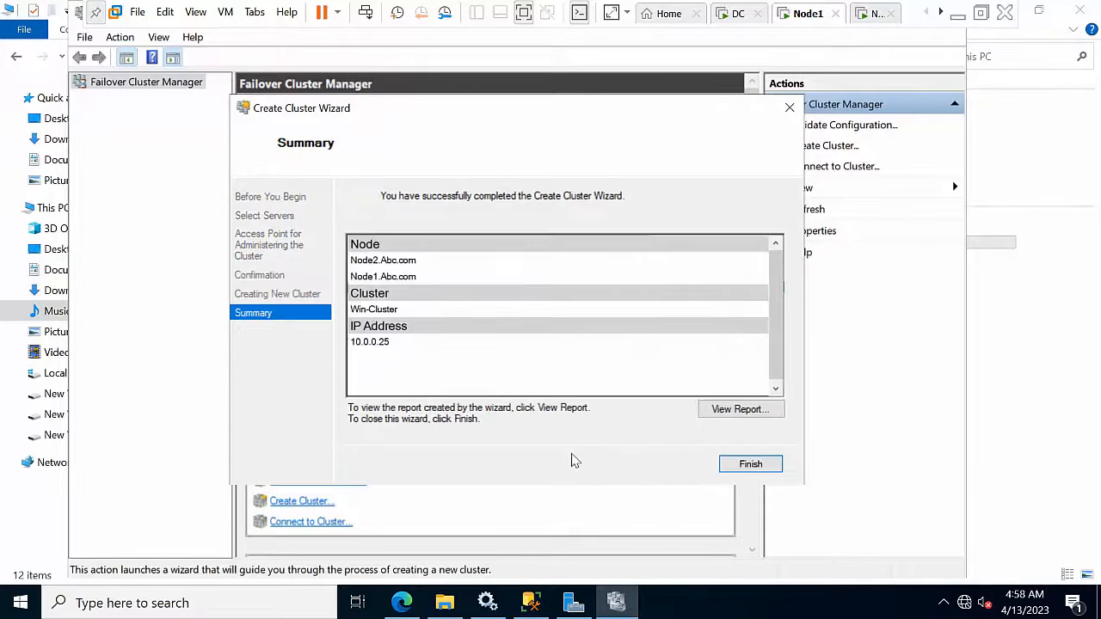
left_click(751, 464)
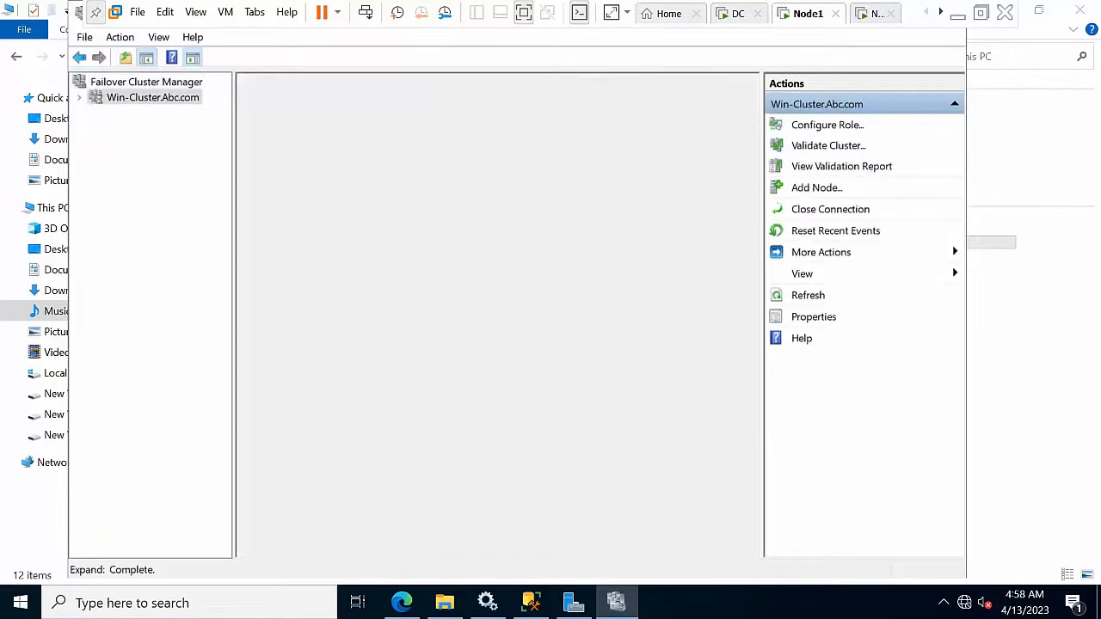
Step: Run all validation tests on Win-Cluster.Abc.com, review the warnings report, and finish the wizard
left_click(82, 98)
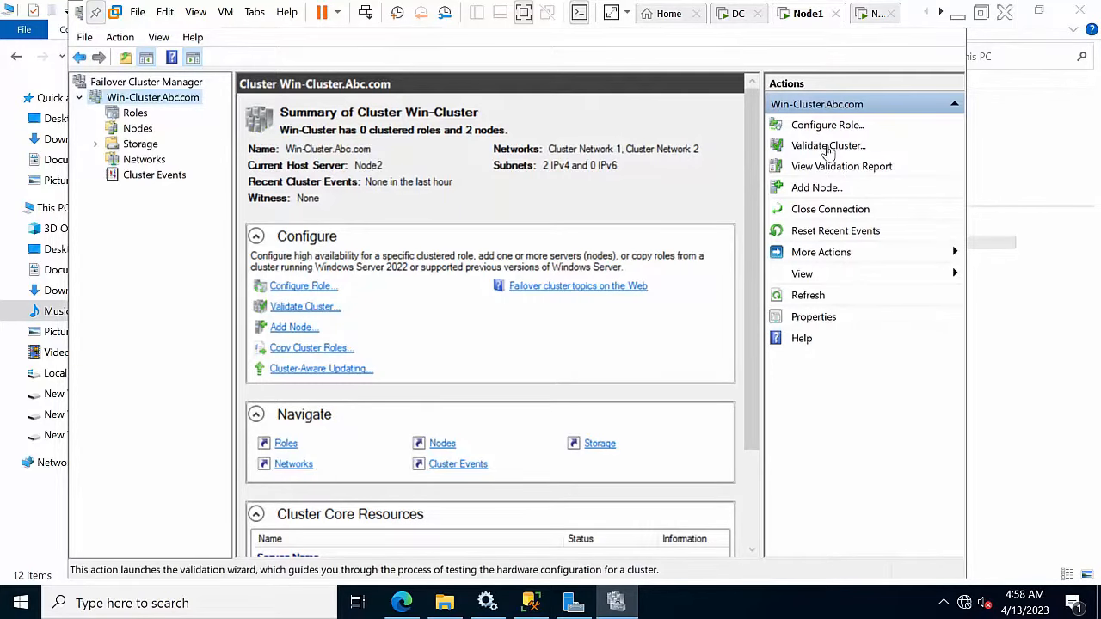
left_click(828, 147)
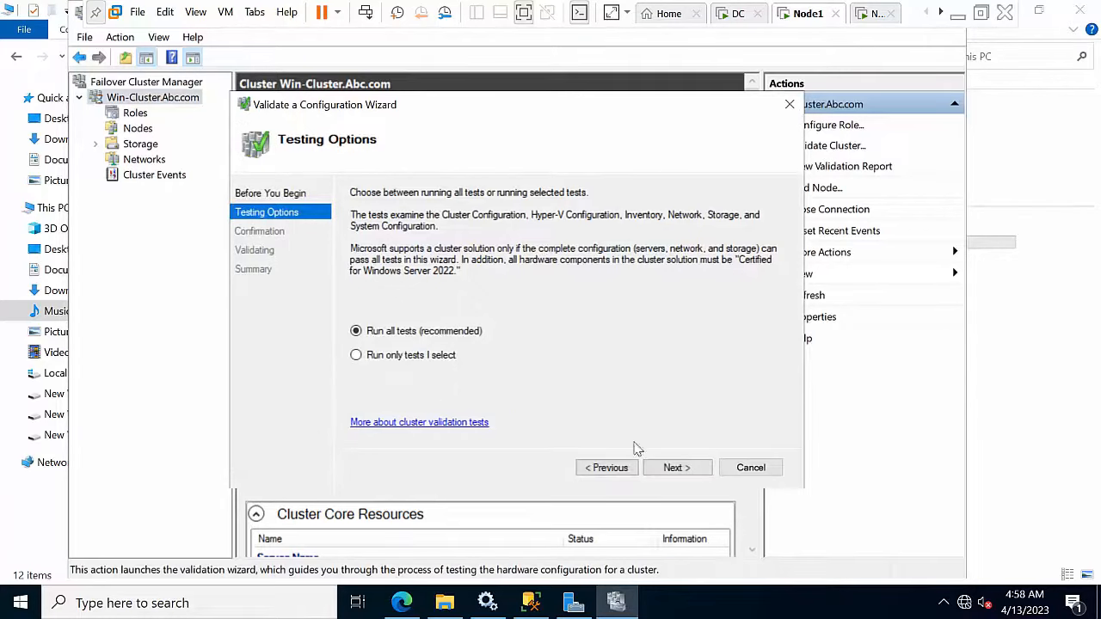
left_click(676, 468)
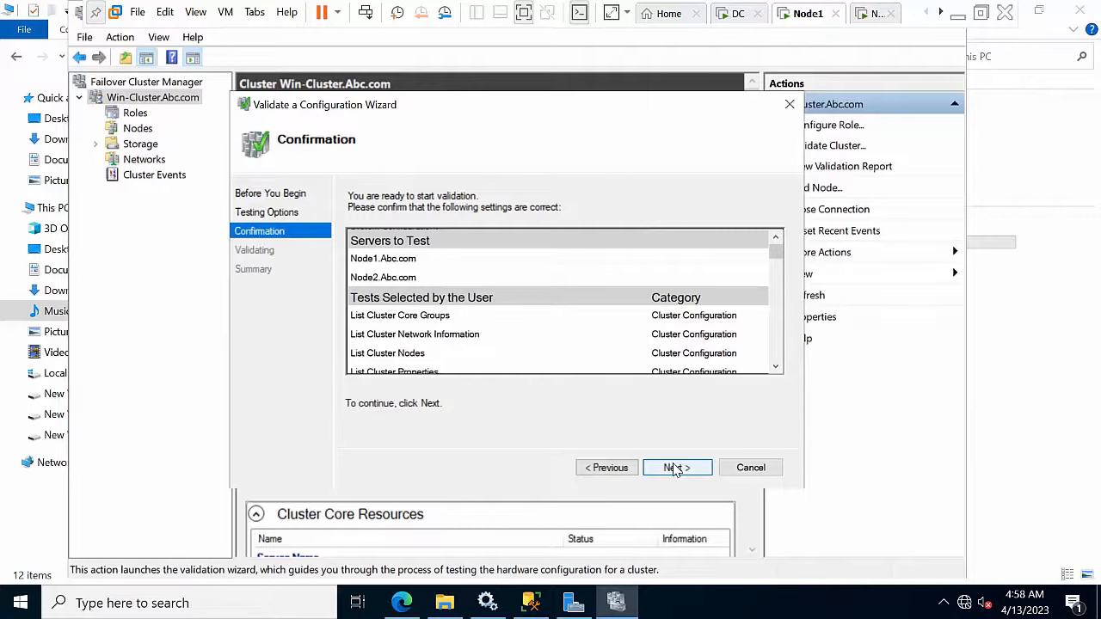
left_click(676, 468)
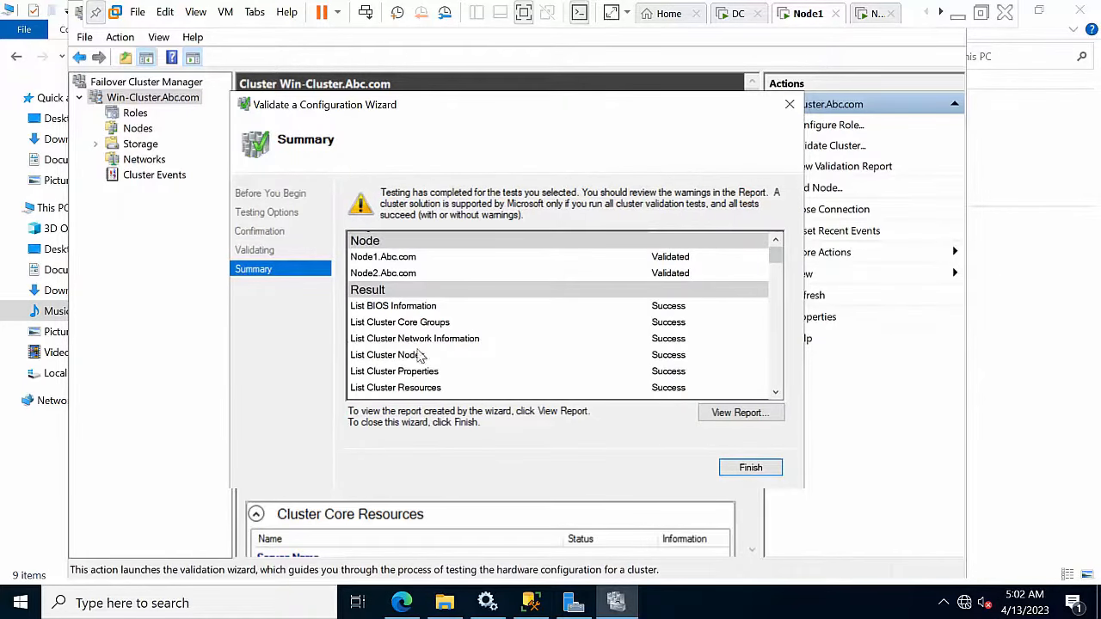
left_click_drag(779, 260, 775, 392)
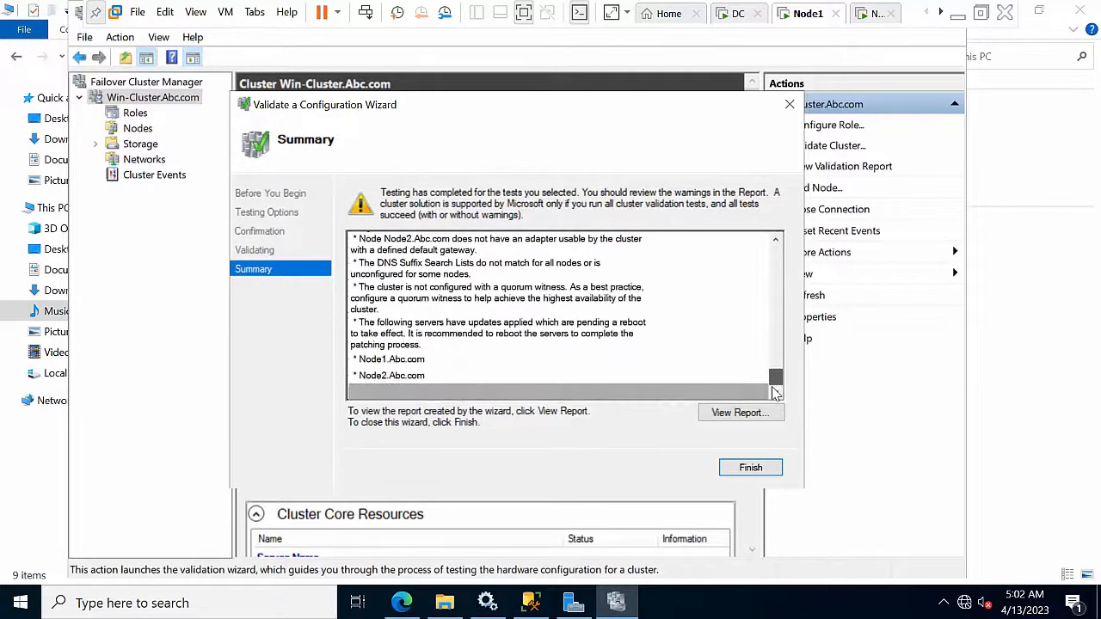
mouse_move(775, 391)
left_mouse_down()
mouse_move(777, 249)
mouse_move(777, 383)
left_mouse_up()
left_click(748, 470)
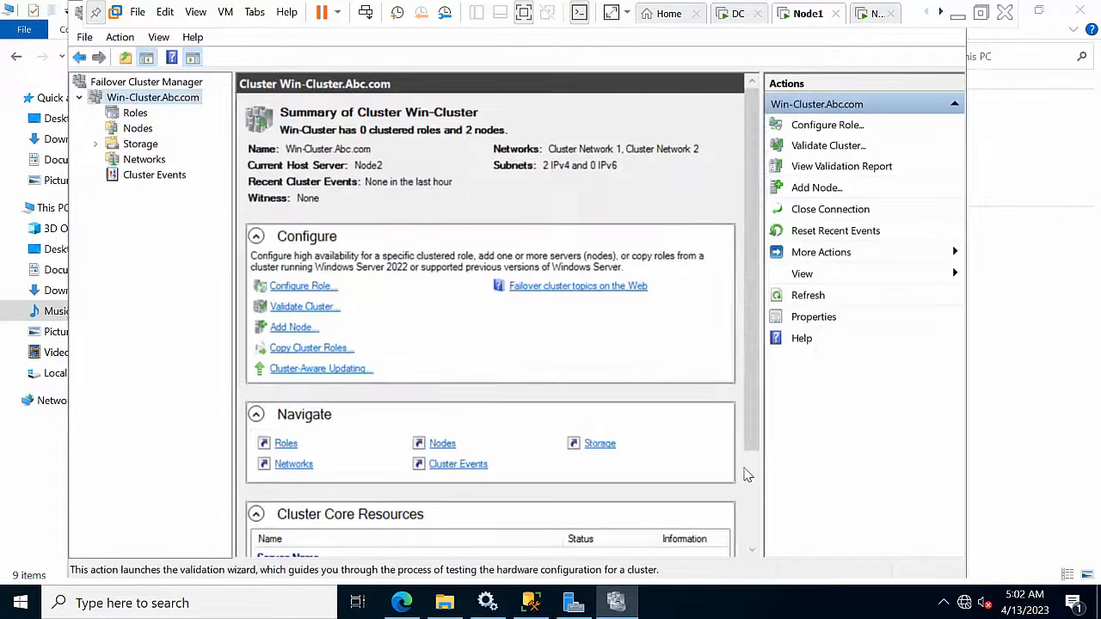
Step: Add only the 1 GB Cluster Disk 3 to cluster storage, unchecking Cluster Disks 1 and 2
left_click(135, 115)
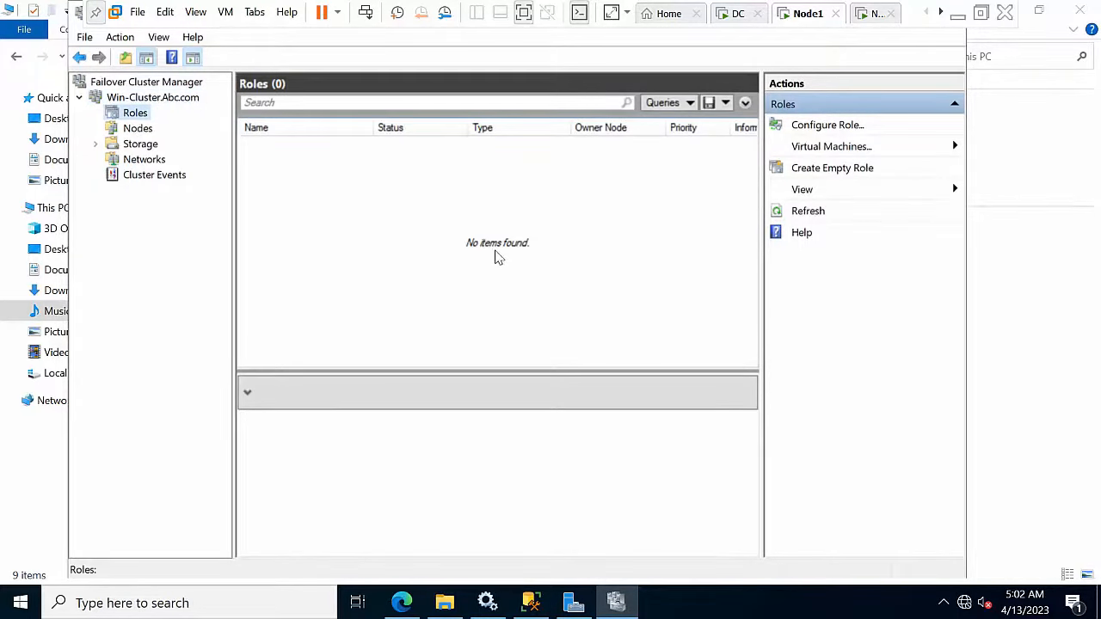
left_click(138, 144)
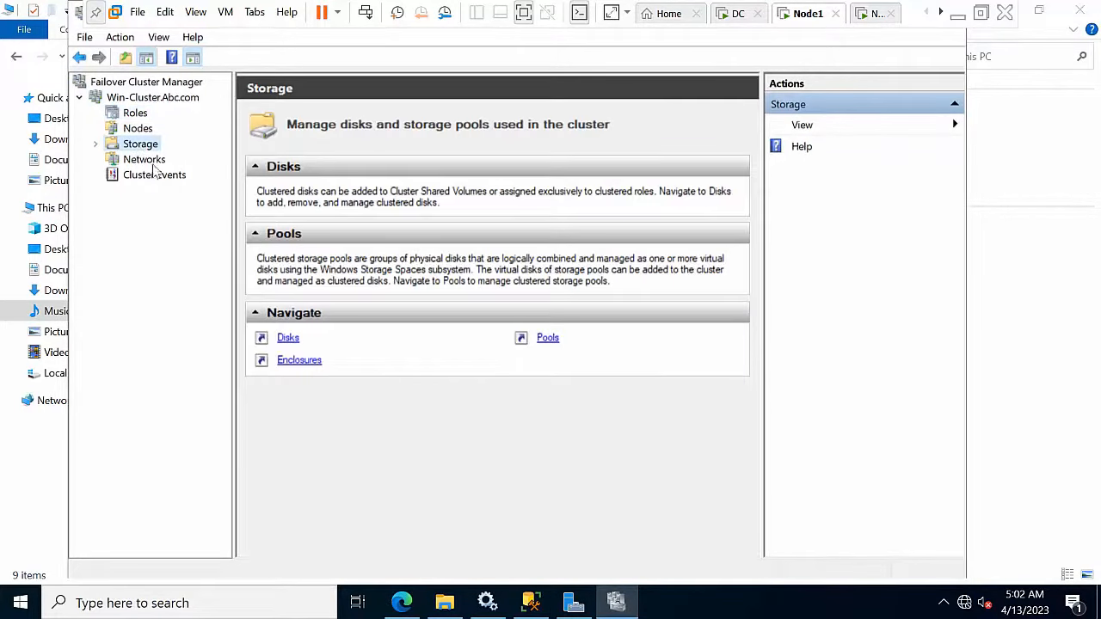
double_click(138, 144)
left_click(151, 159)
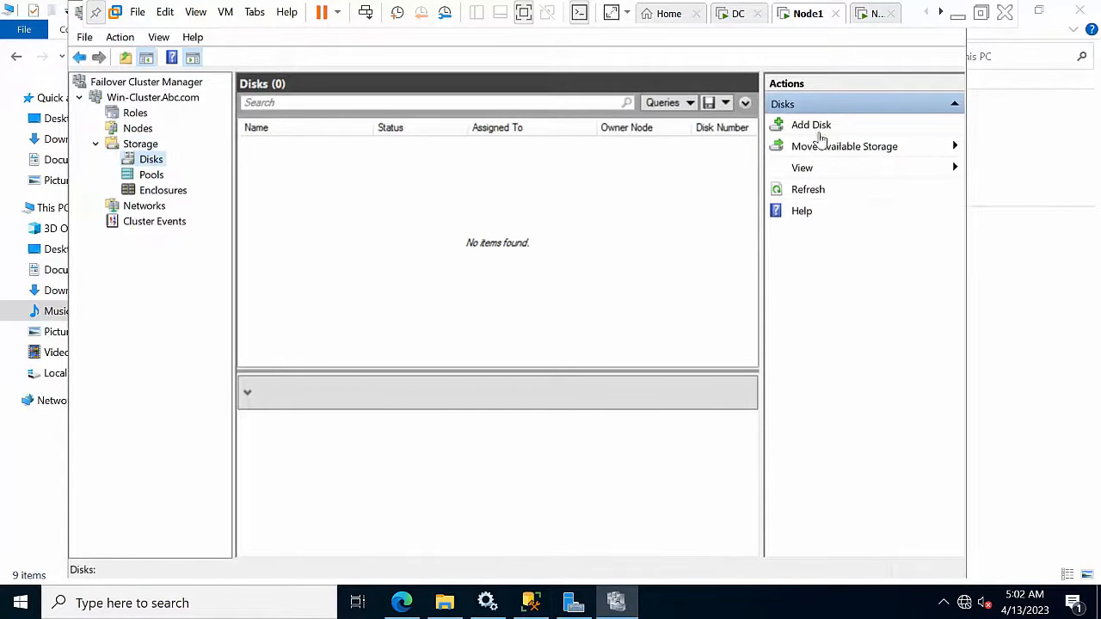
left_click(816, 126)
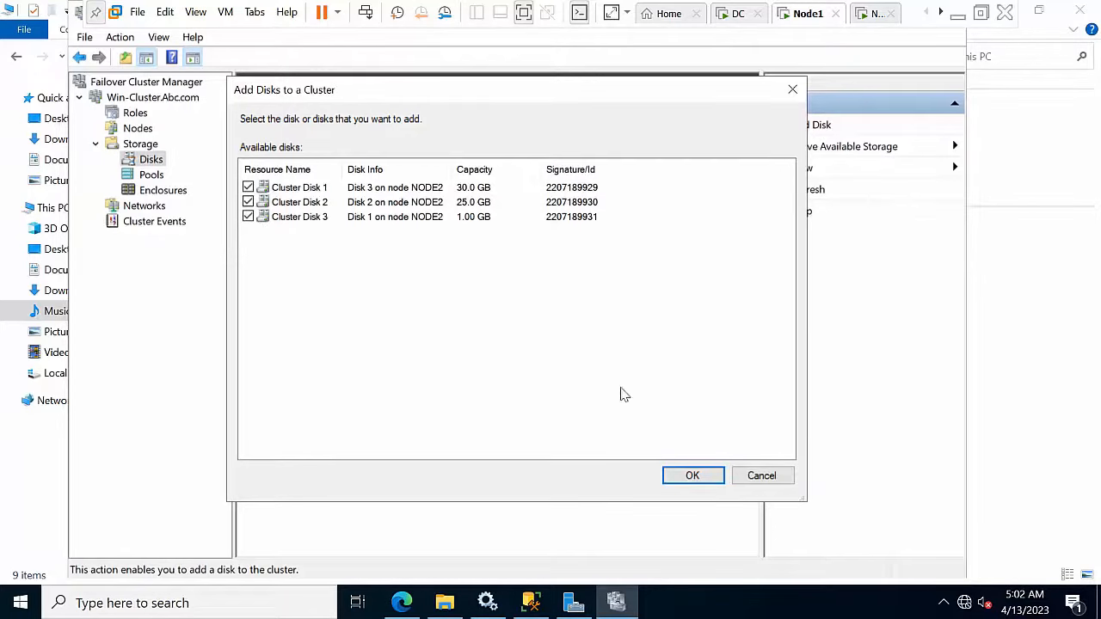
left_click(704, 478)
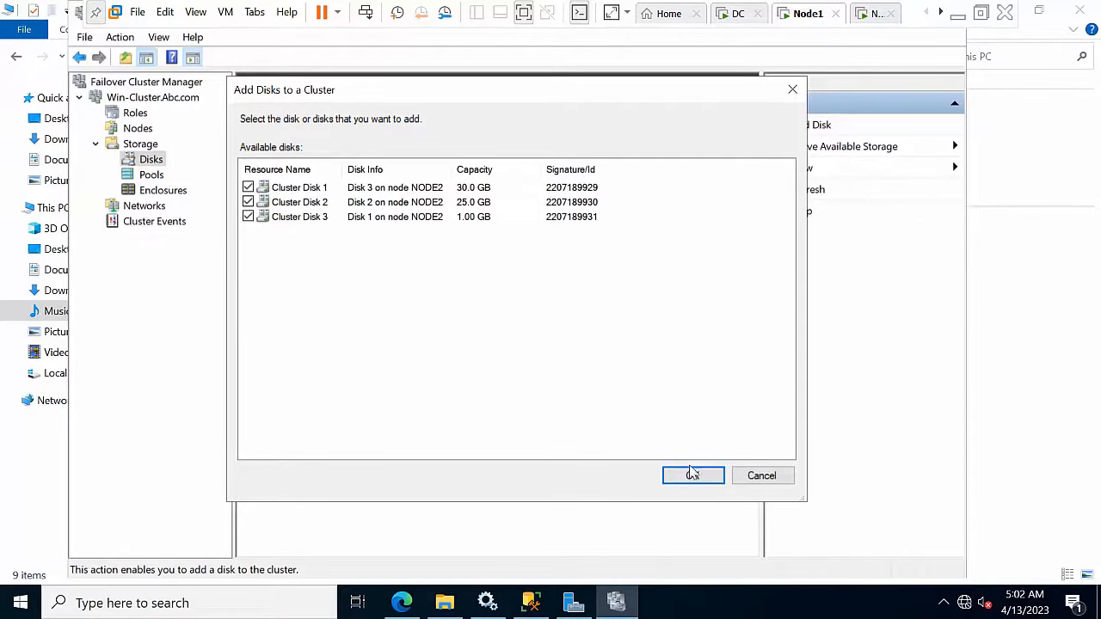
left_click(253, 204)
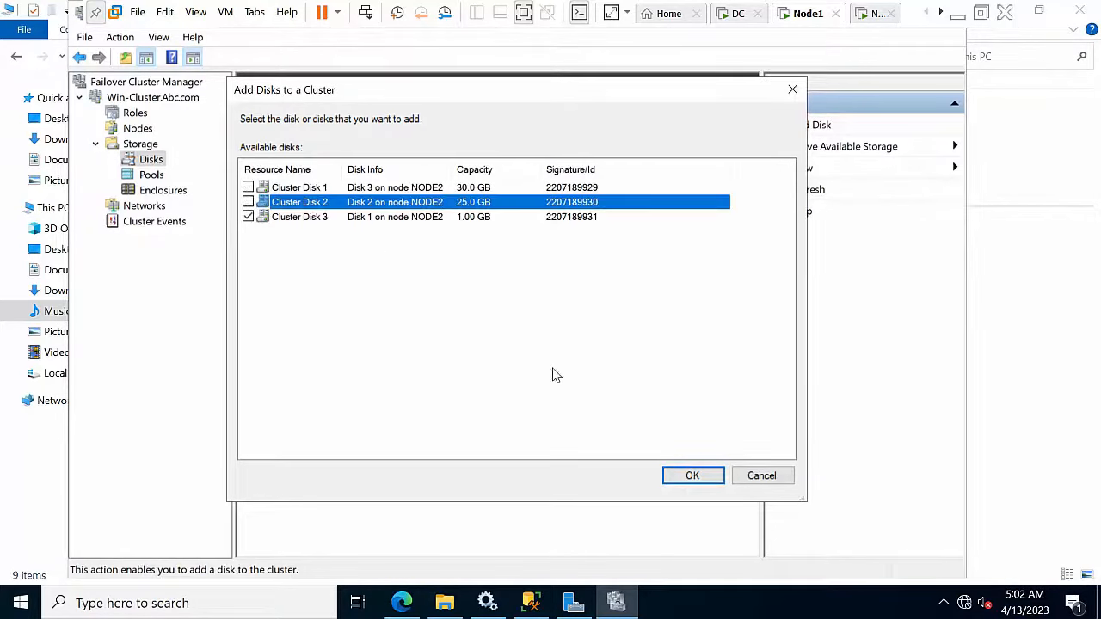
left_click(695, 476)
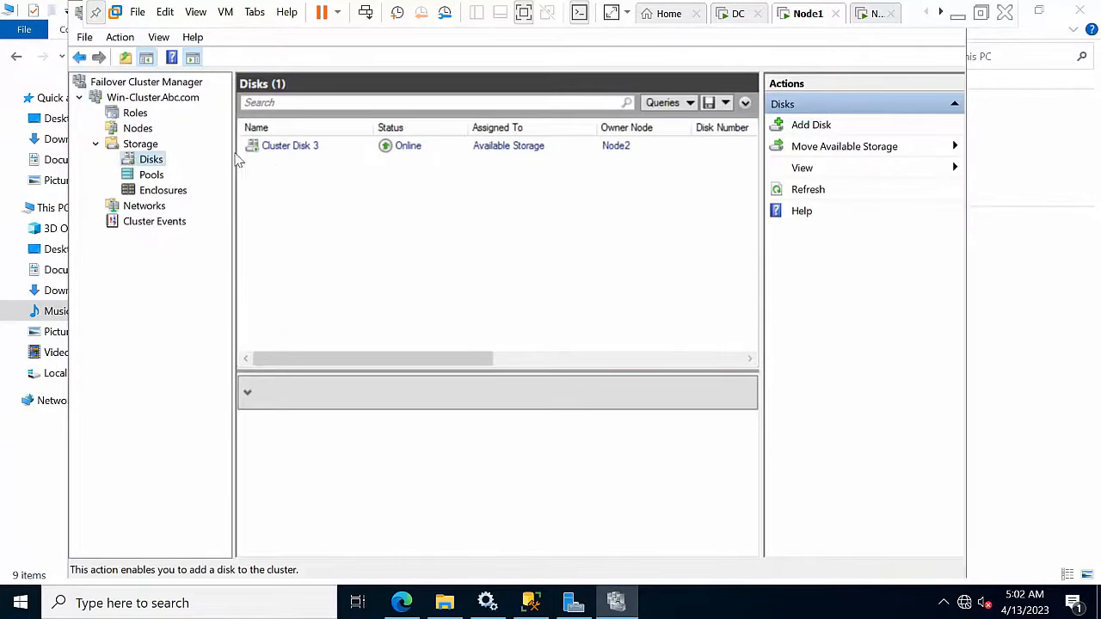
left_click(142, 99)
Step: Configure the cluster quorum to use Cluster Disk 3 as a disk witness
right_click(141, 100)
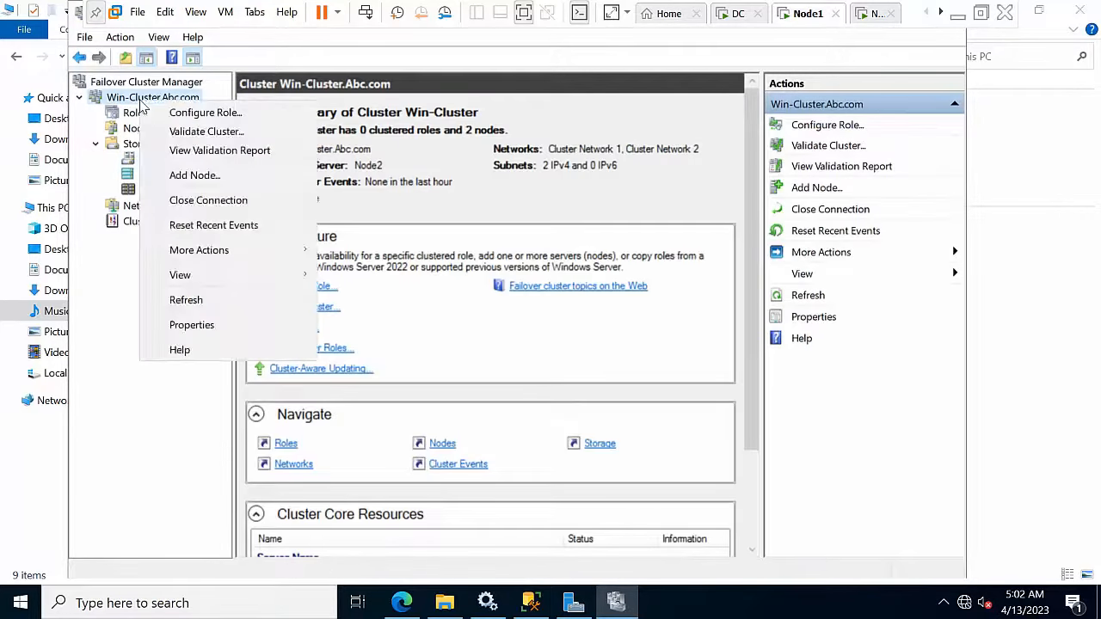
mouse_move(212, 258)
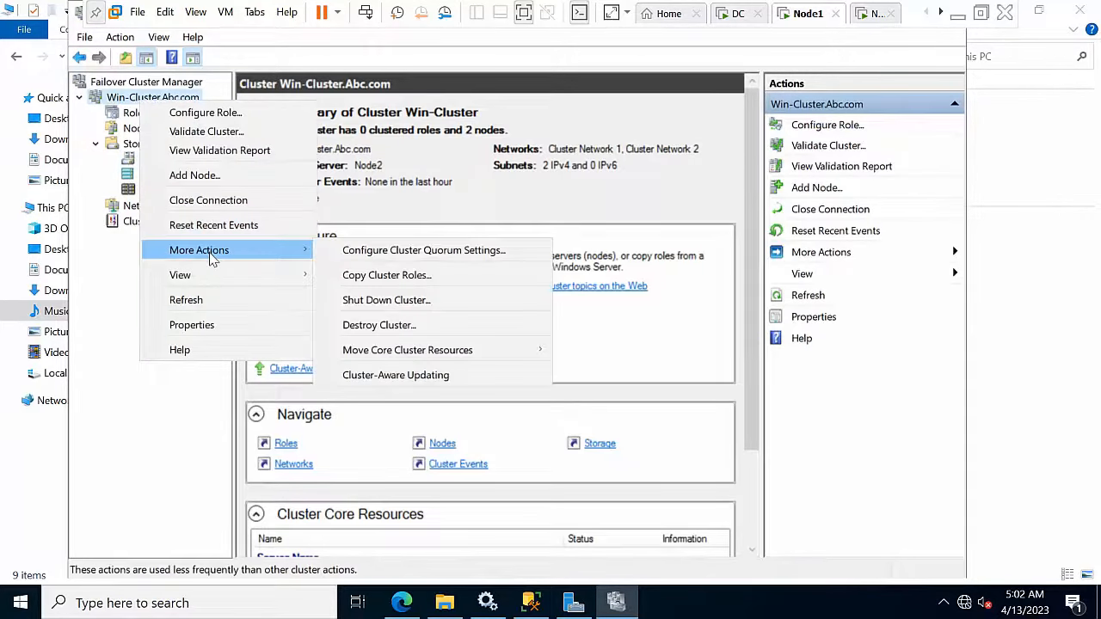
left_click(413, 255)
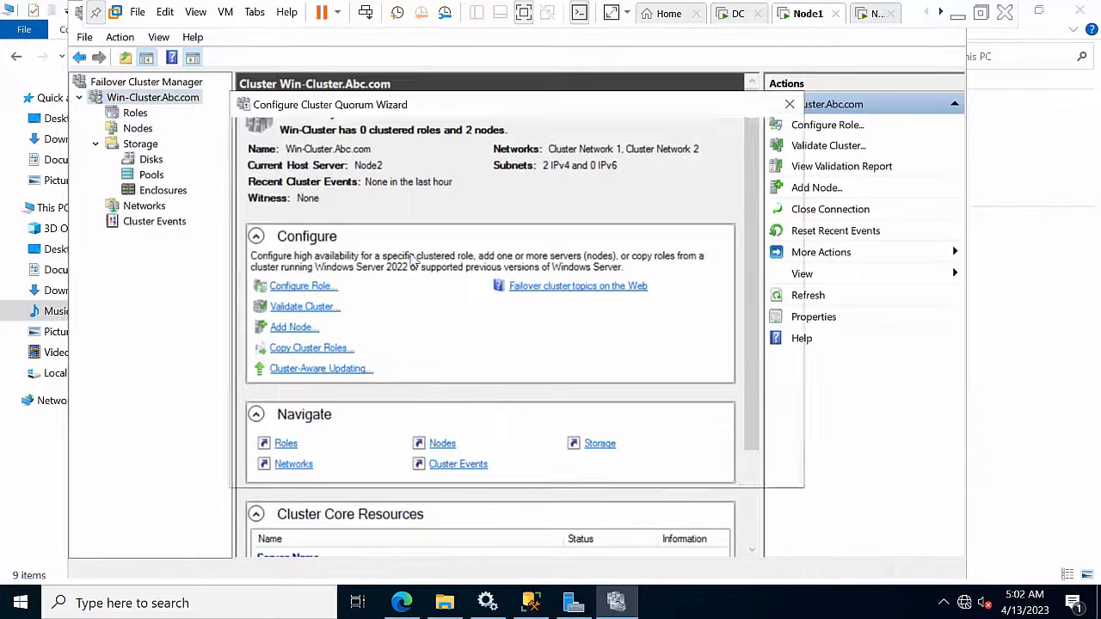
left_click(677, 471)
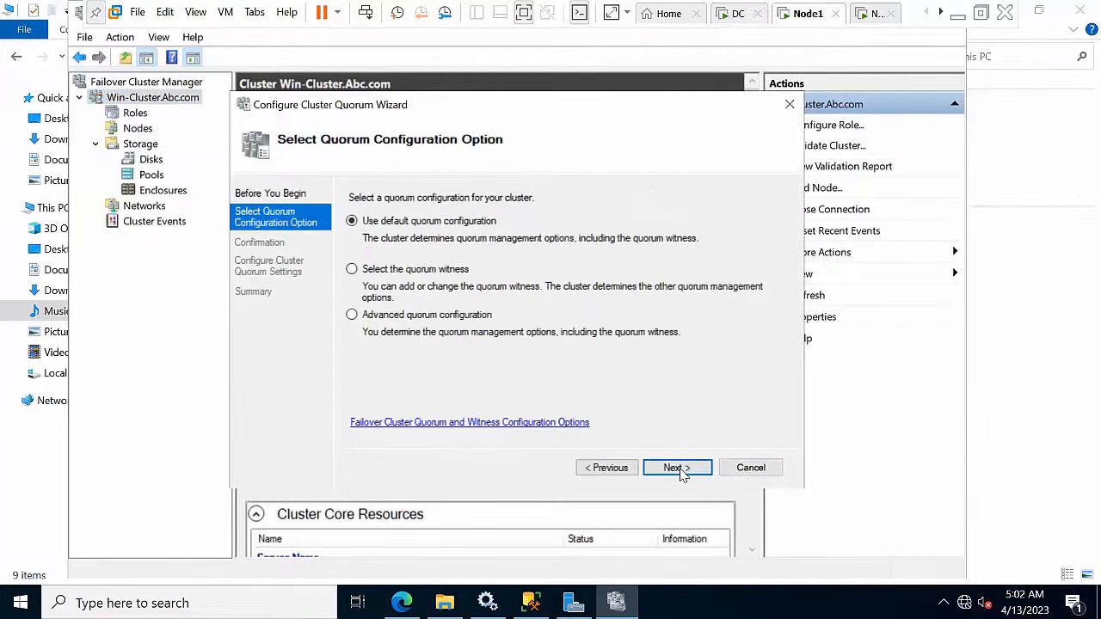
left_click(428, 270)
left_click(677, 468)
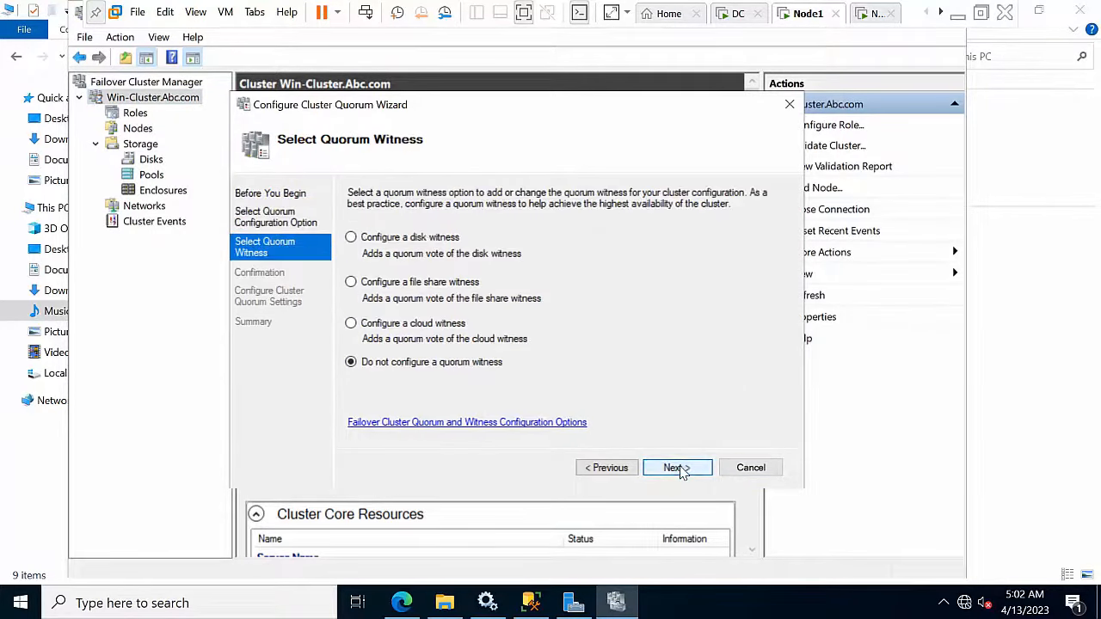
left_click(408, 243)
left_click(677, 469)
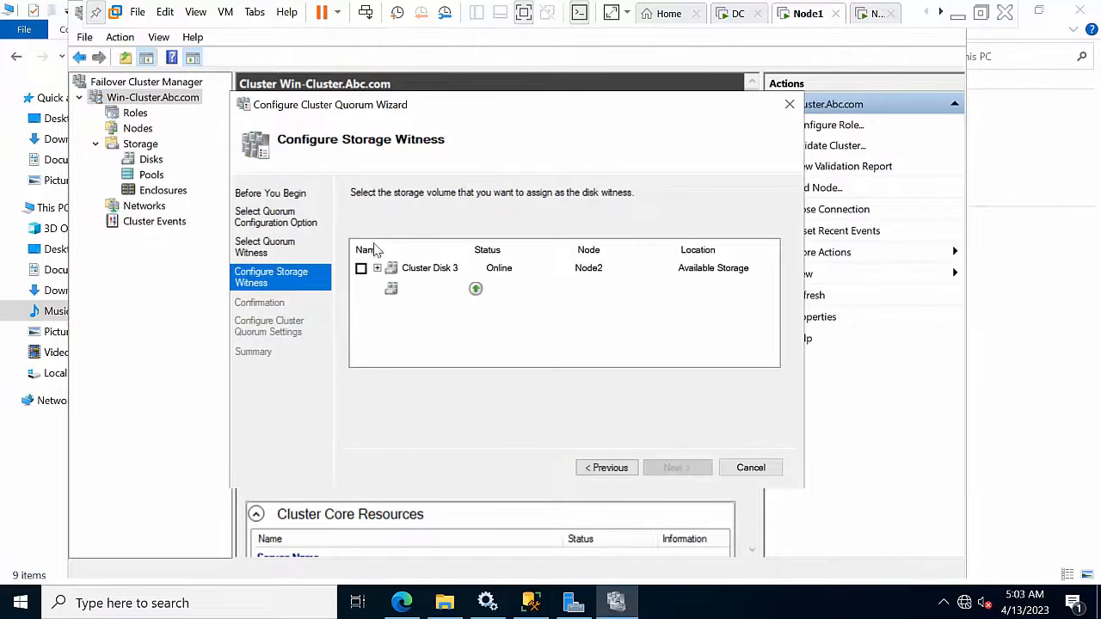
left_click(362, 269)
left_click(680, 467)
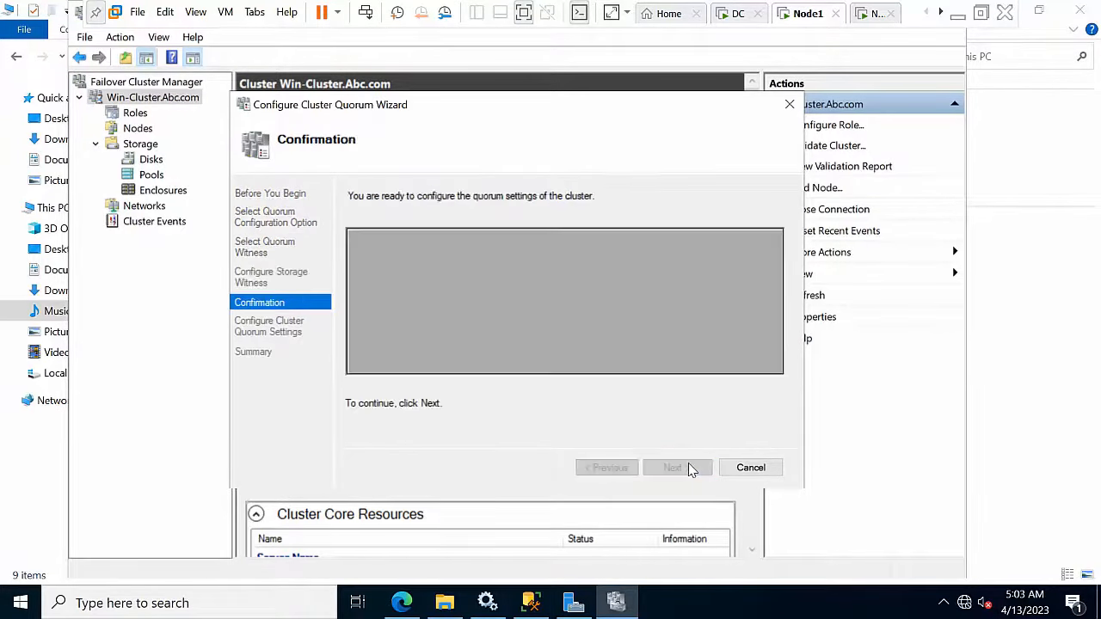
left_click(678, 469)
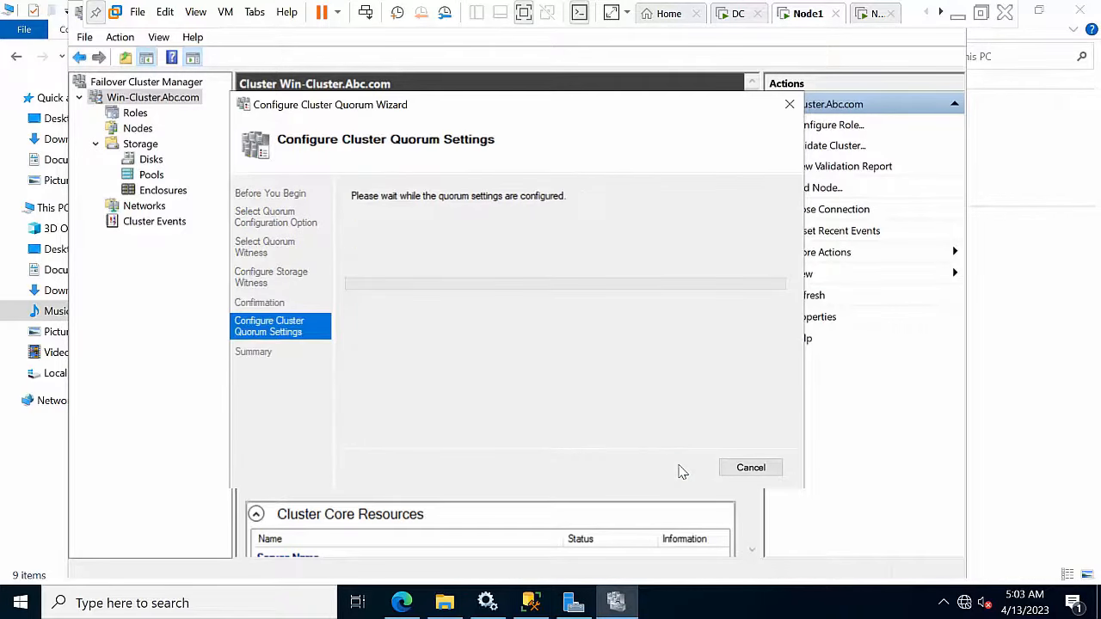
left_click(748, 473)
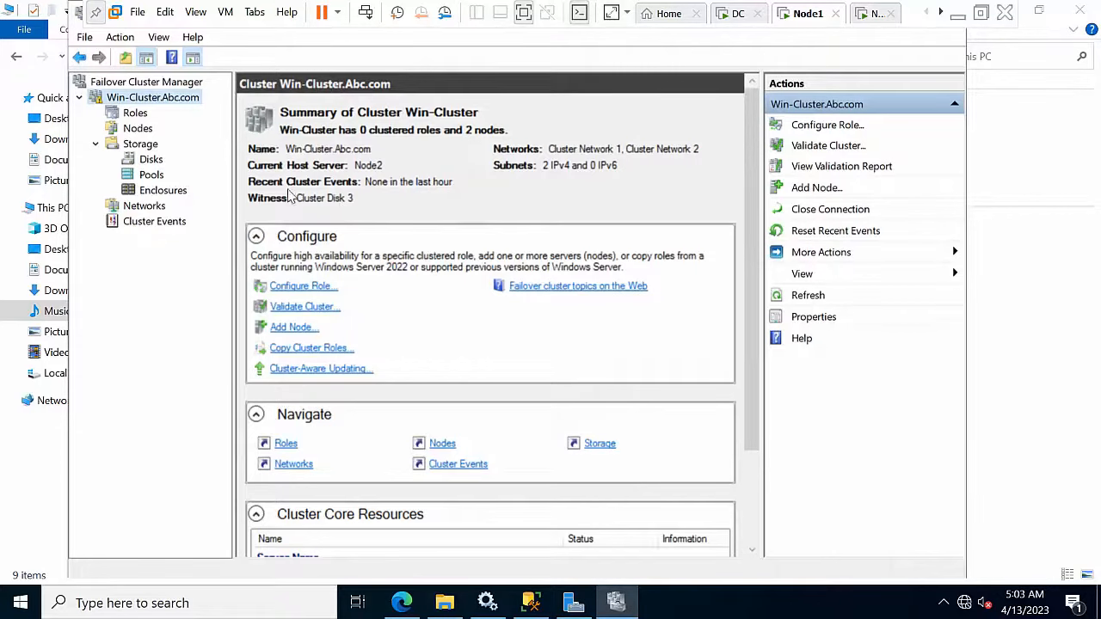
Step: Add Cluster Disks 1 and 2 to cluster storage, then exit Failover Cluster Manager
left_click(151, 161)
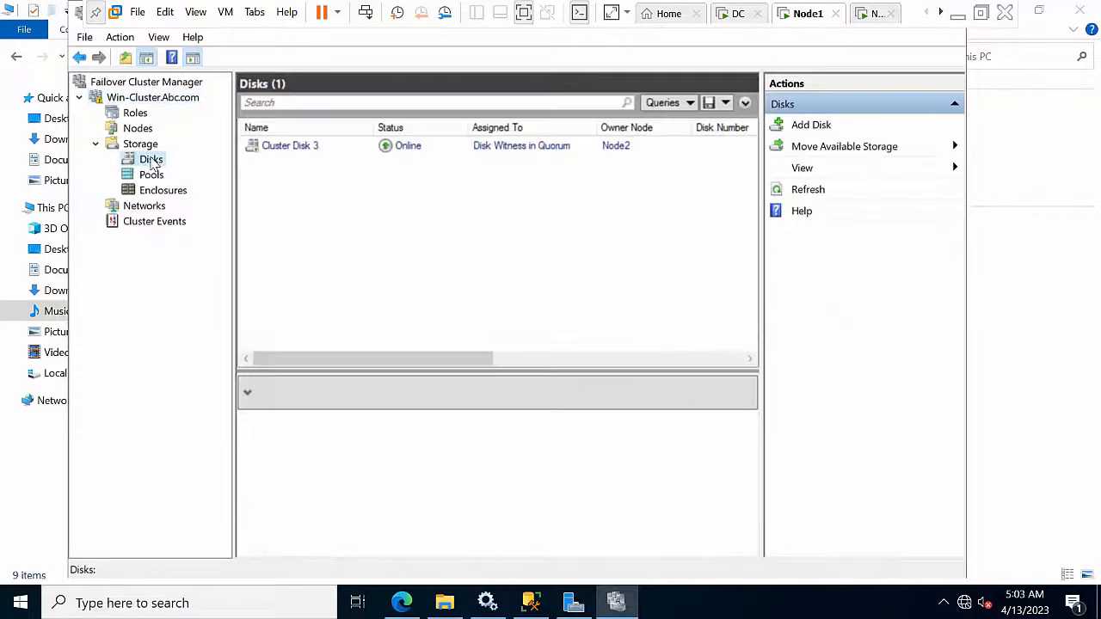
left_click(821, 128)
left_click(709, 479)
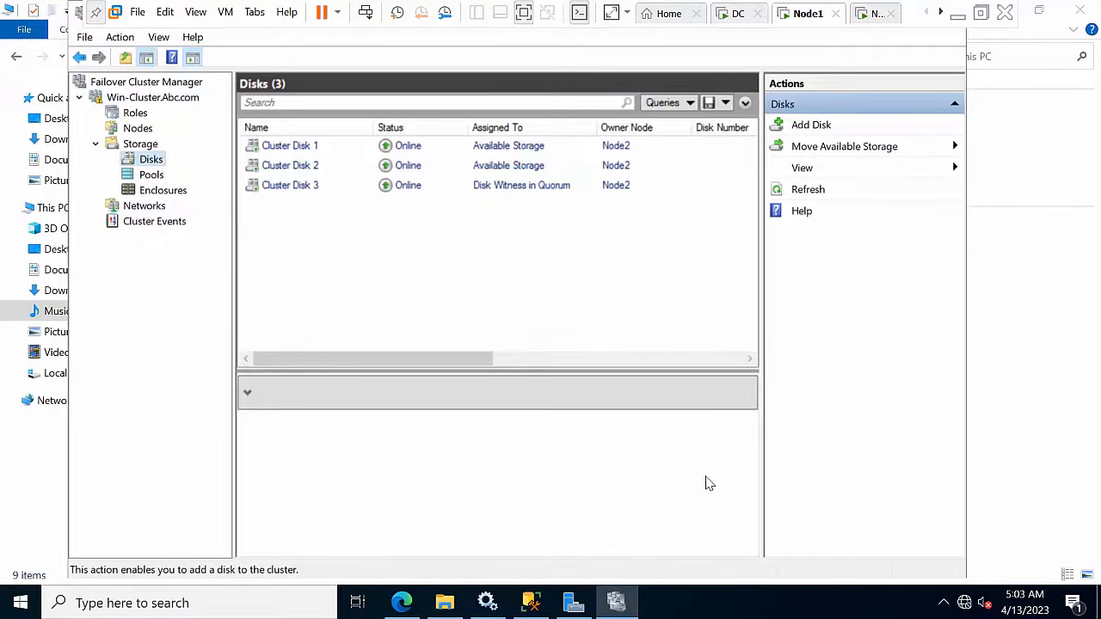
left_click(86, 37)
left_click(105, 80)
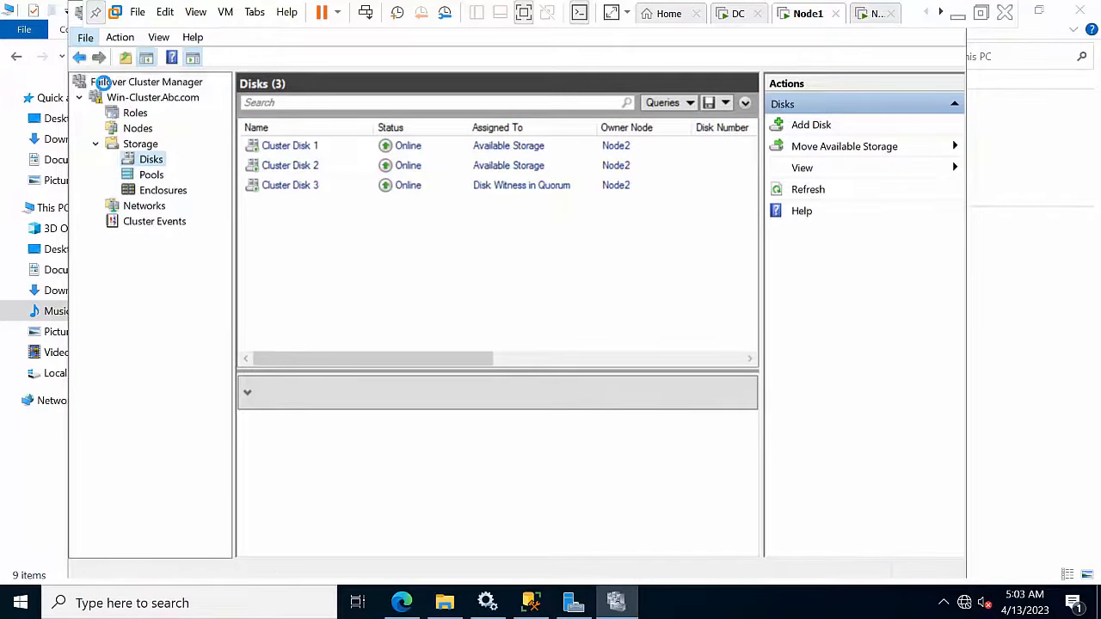
Step: In SQL Server 2022 Configuration Manager, enable Always On Availability Groups for SQL2022HYD01
left_click(196, 606)
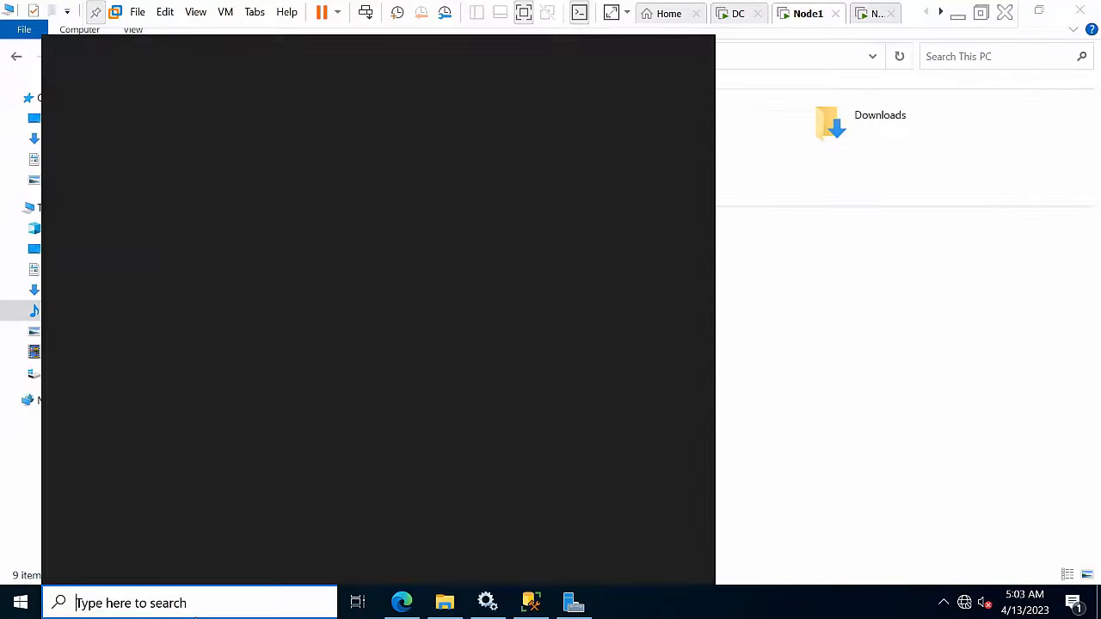
type("conf")
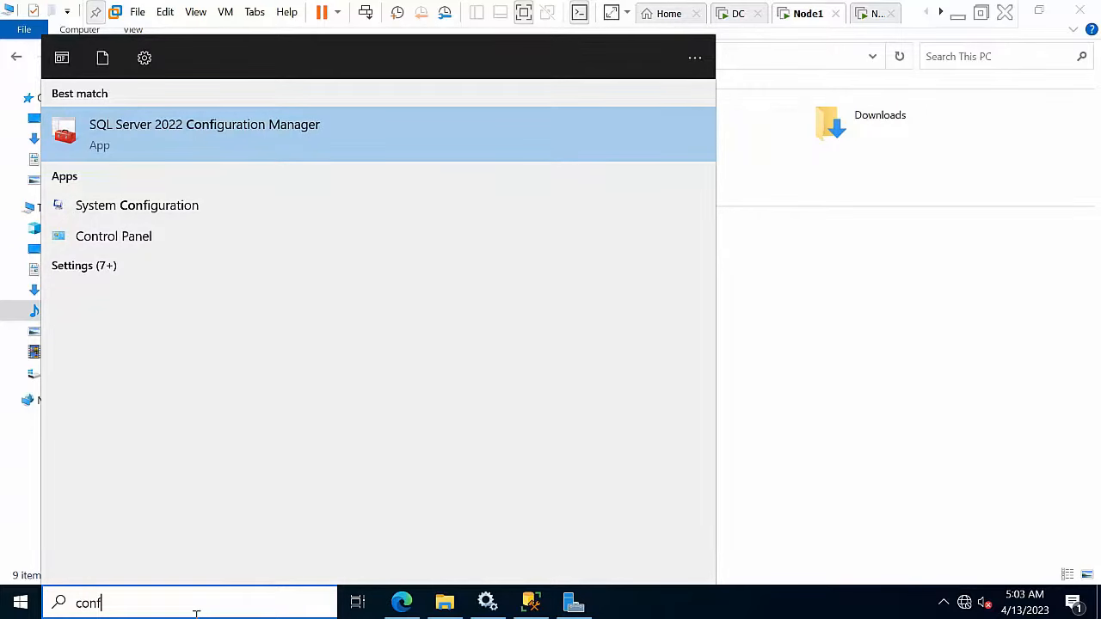
left_click(249, 153)
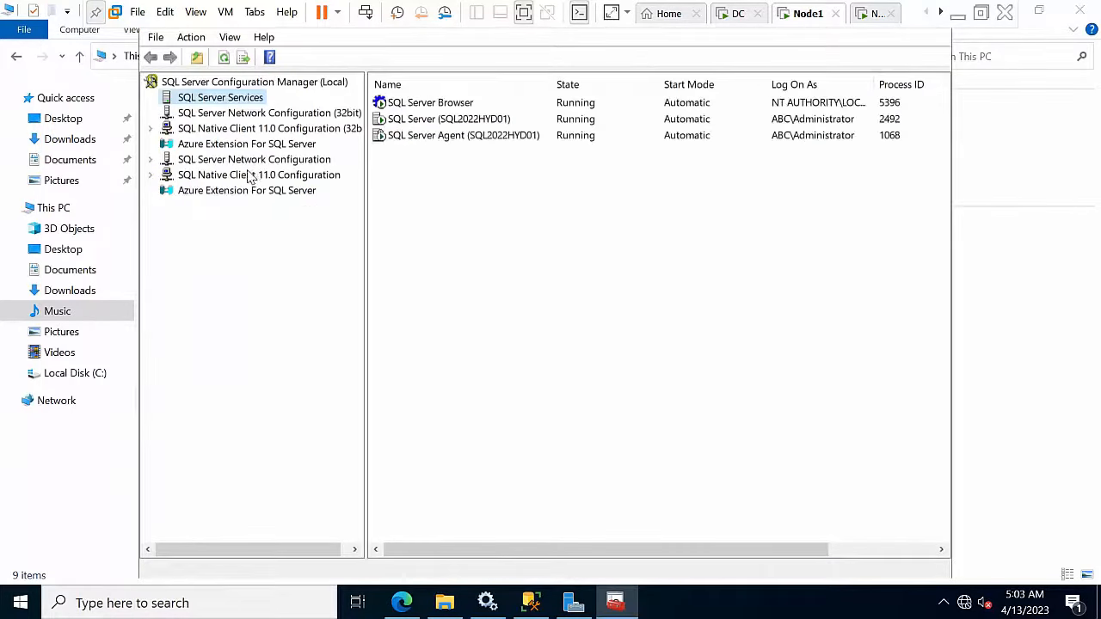
left_click(440, 123)
double_click(440, 123)
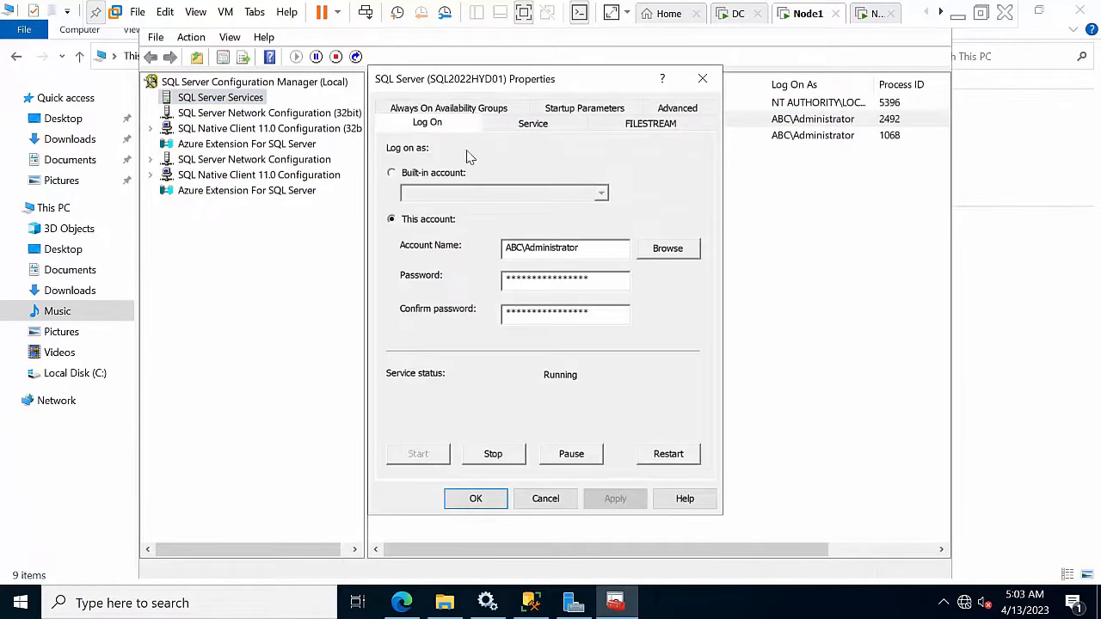
left_click(447, 112)
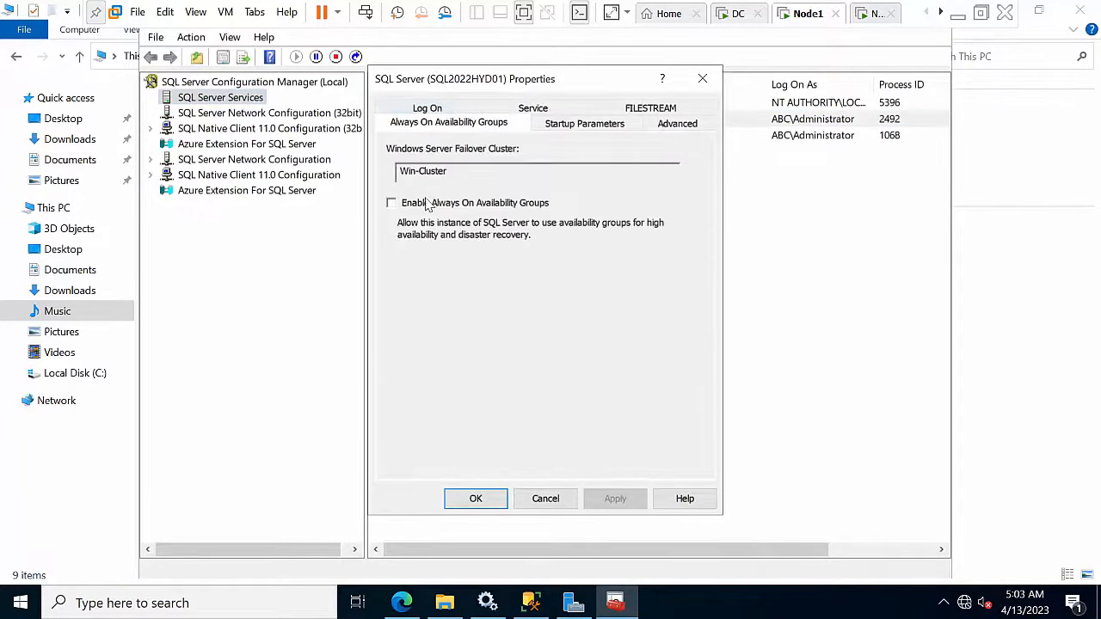
left_click(393, 204)
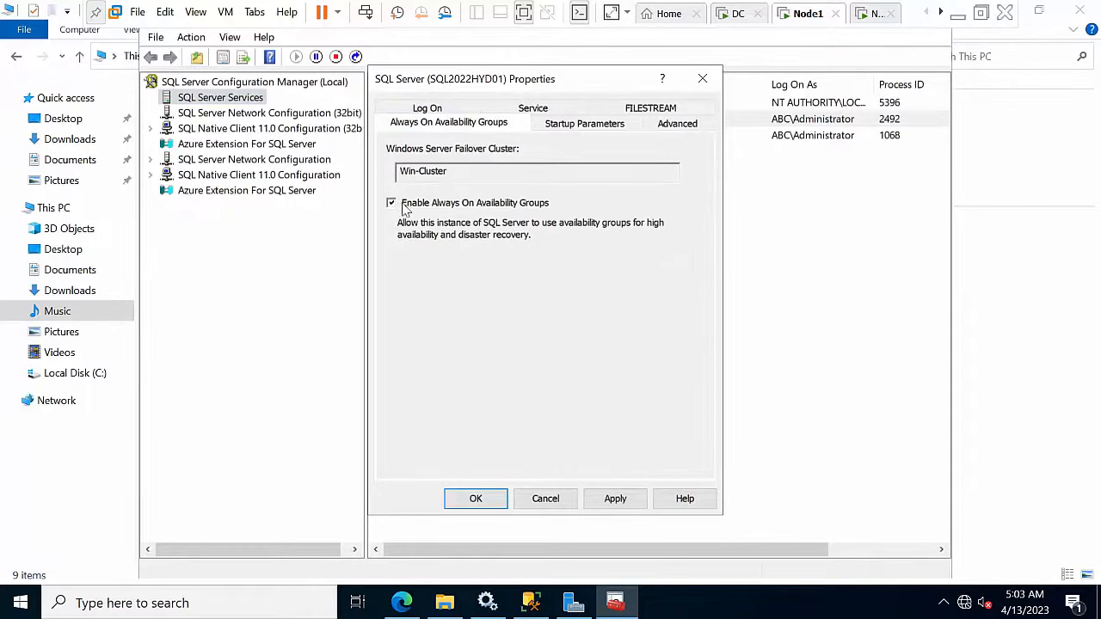
left_click(615, 500)
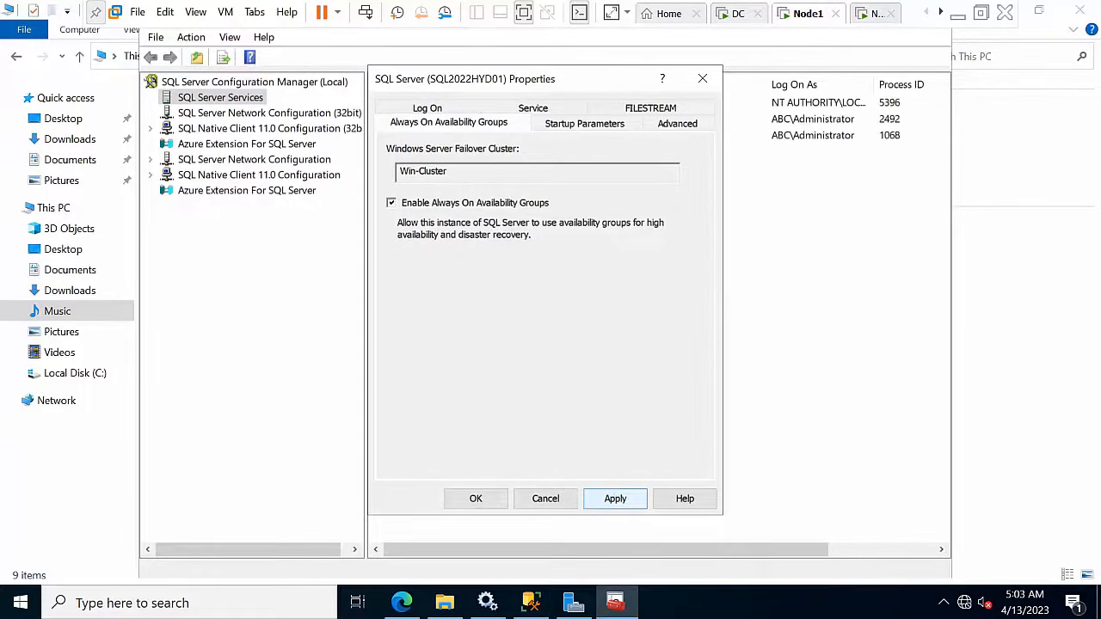
left_click(674, 405)
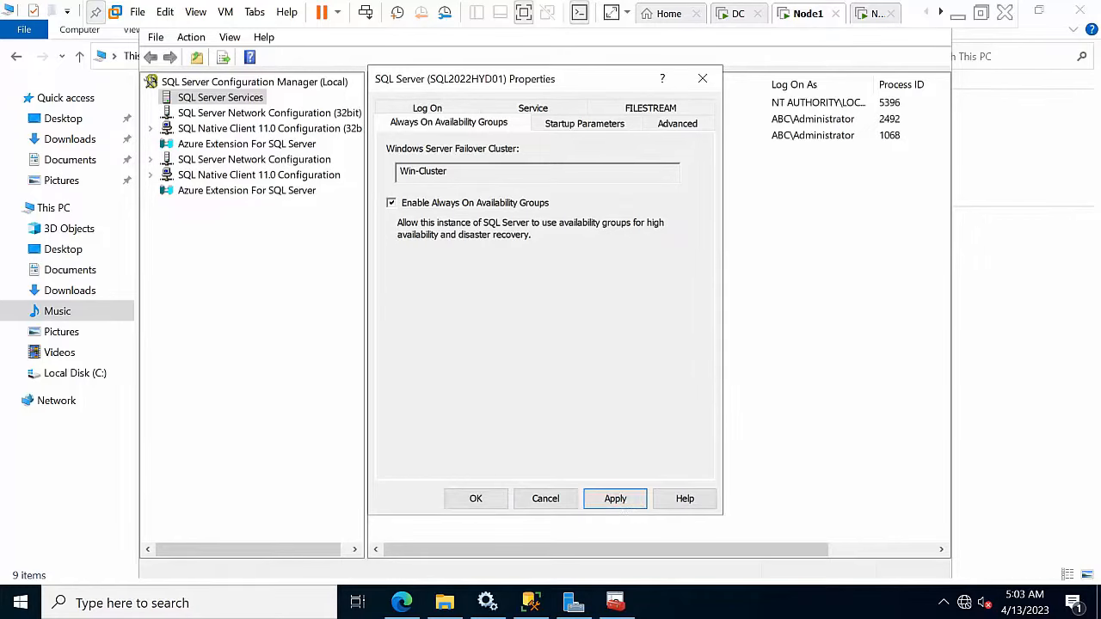
left_click(488, 503)
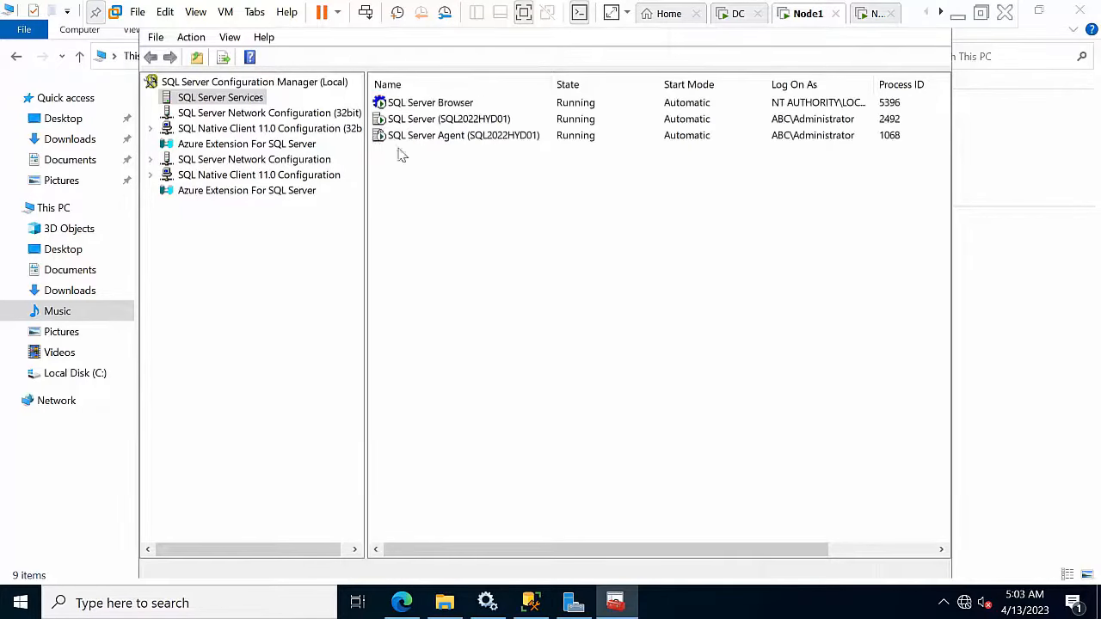
Step: Recheck the Always On setting, restart the SQL Server (SQL2022HYD01) service, and switch to the Node2 VM
left_click(440, 122)
right_click(467, 172)
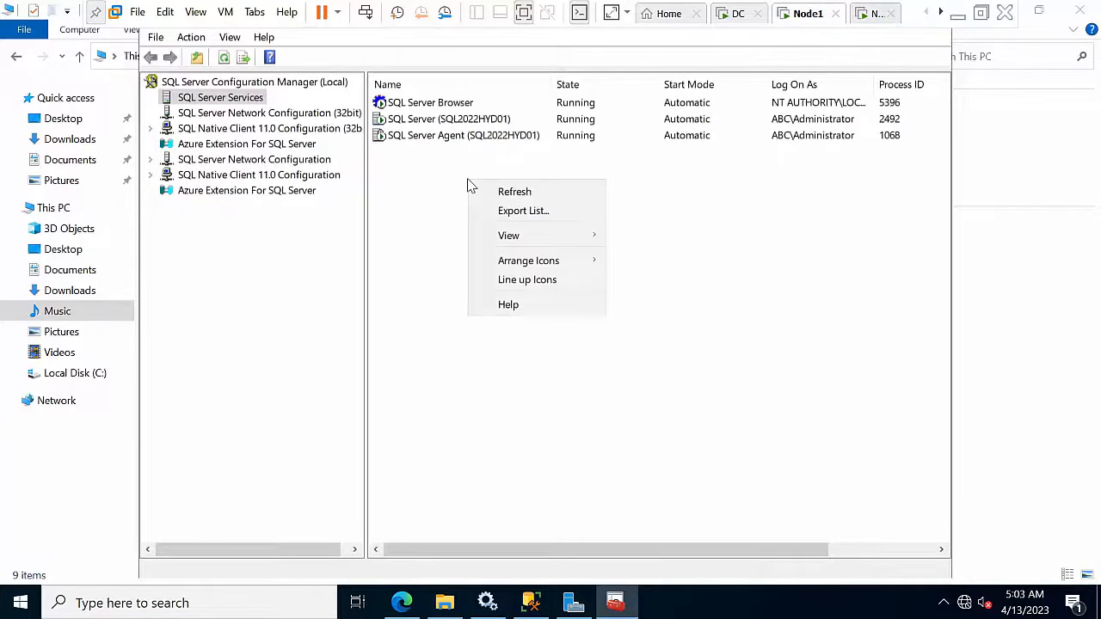
left_click(448, 122)
double_click(448, 122)
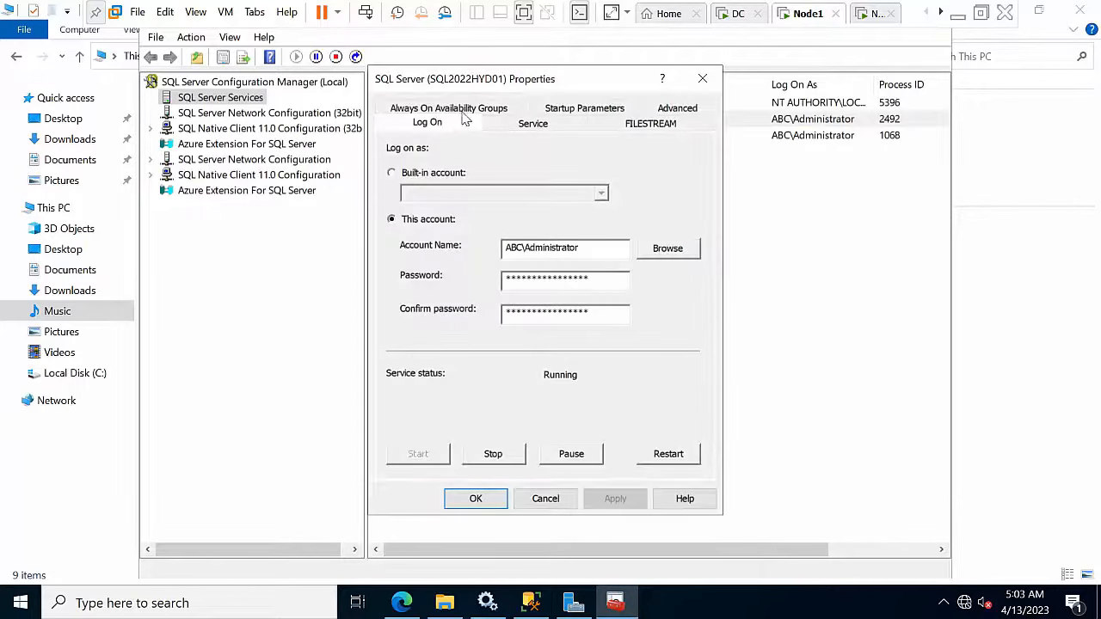
left_click(463, 114)
left_click(703, 79)
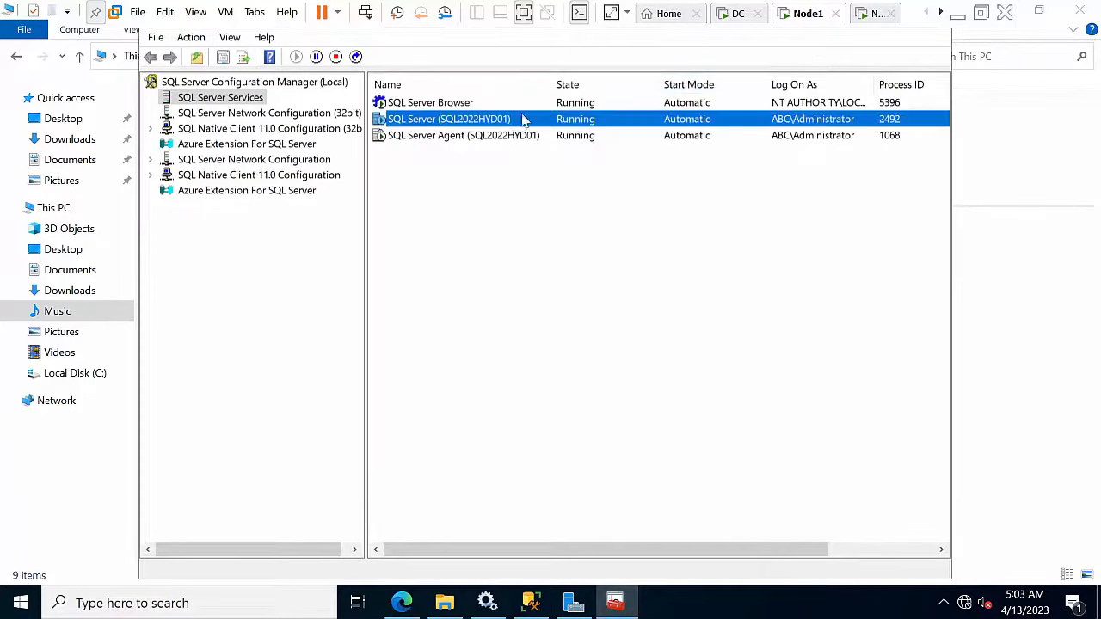
right_click(502, 126)
left_click(555, 215)
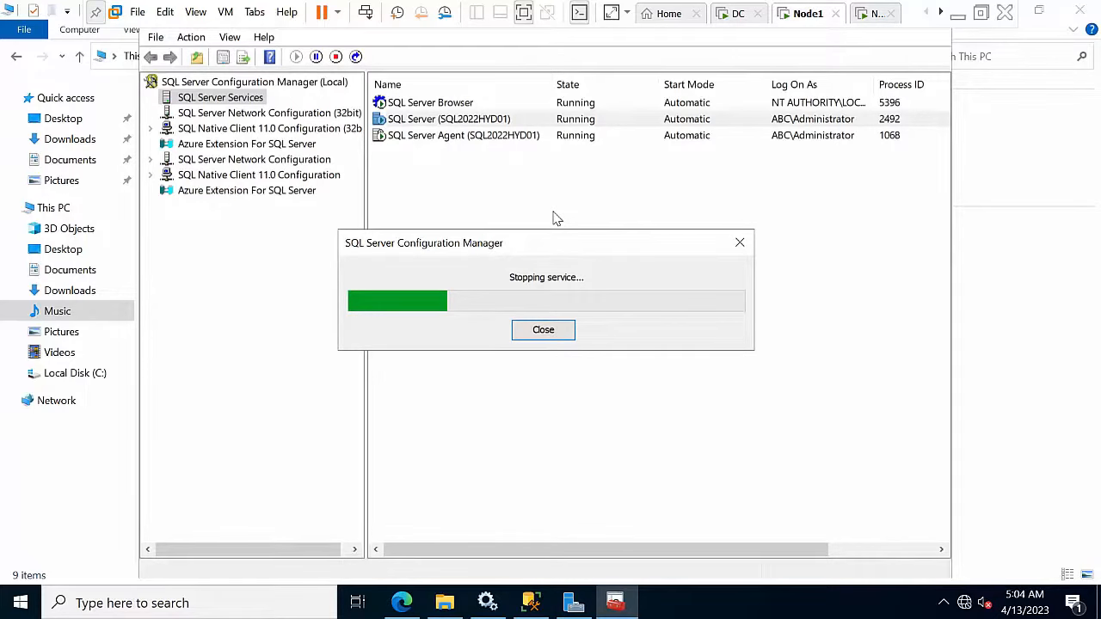
left_click(860, 14)
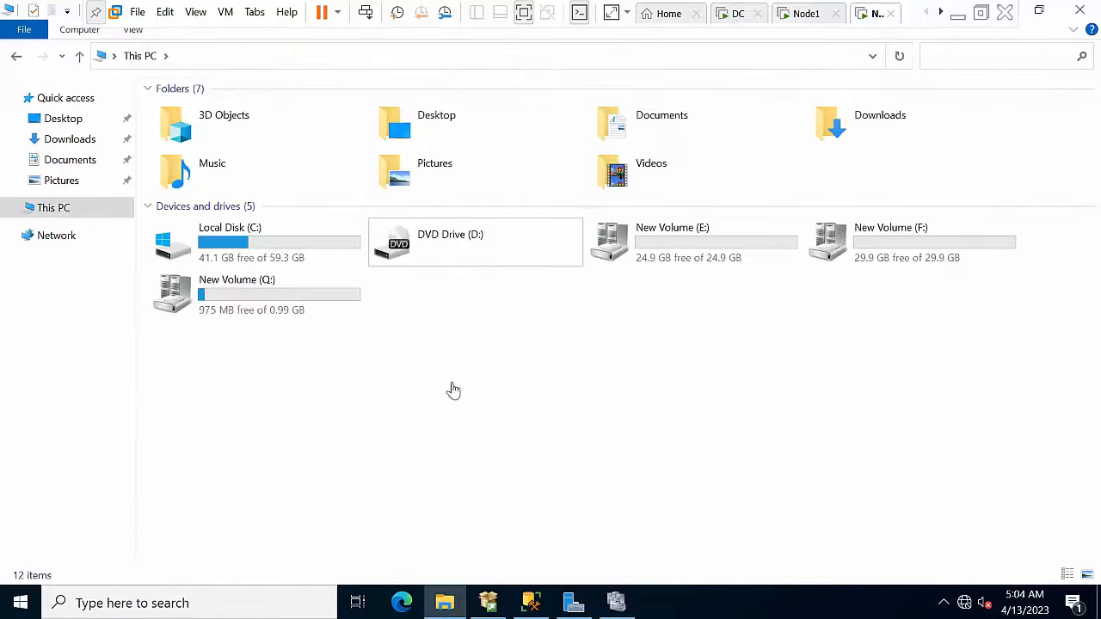
Step: In SQL Server 2022 Configuration Manager, enable Always On Availability Groups for SQL2022HYD02
left_click(172, 603)
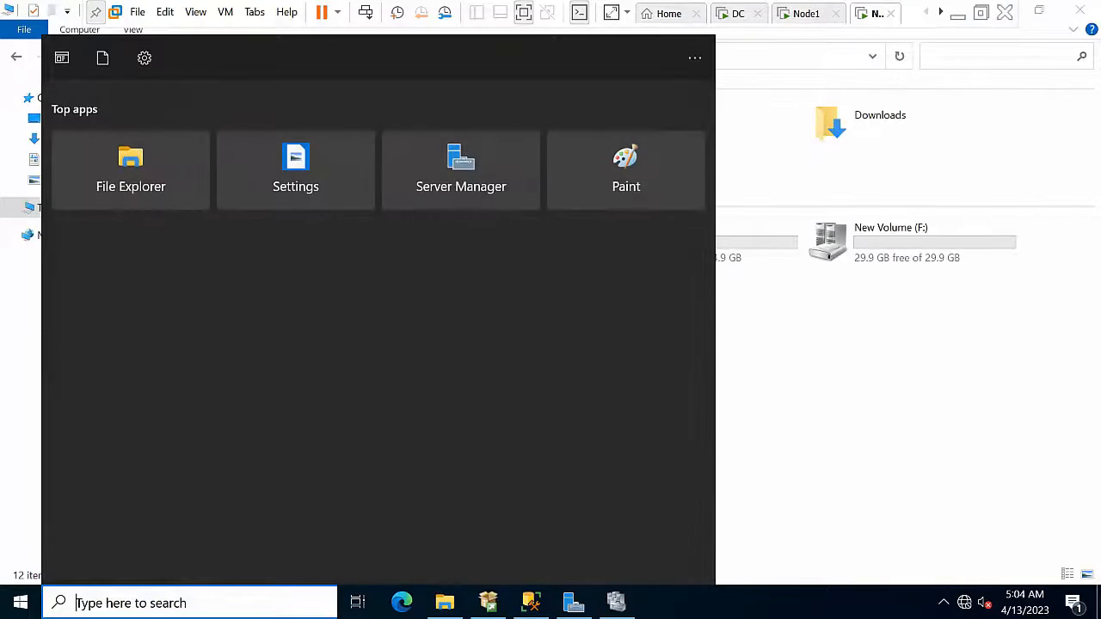
type("confi")
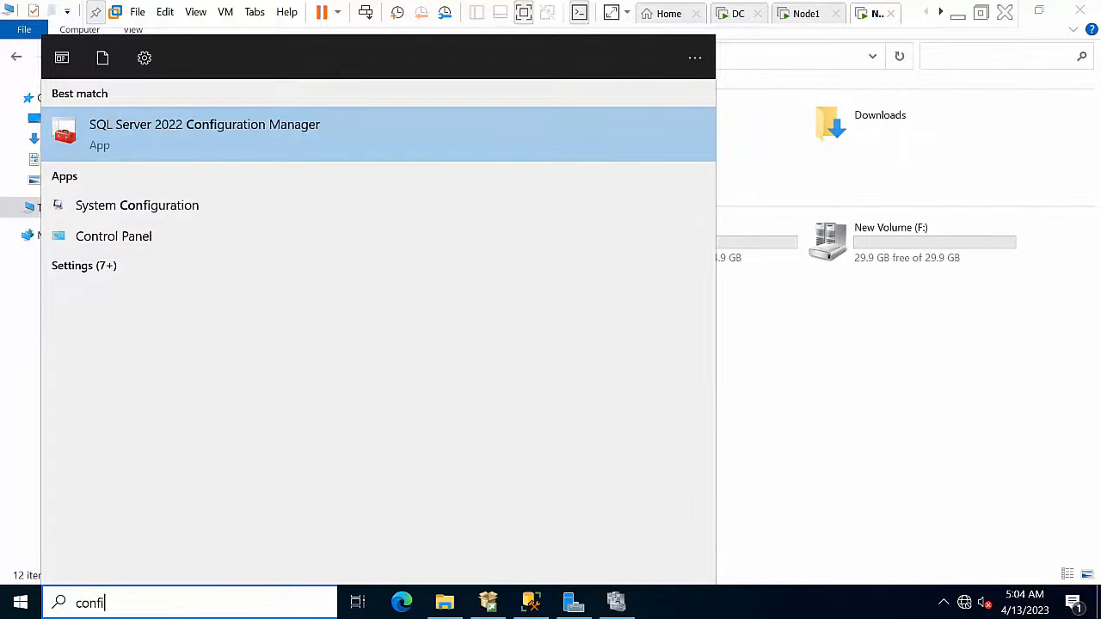
left_click(295, 126)
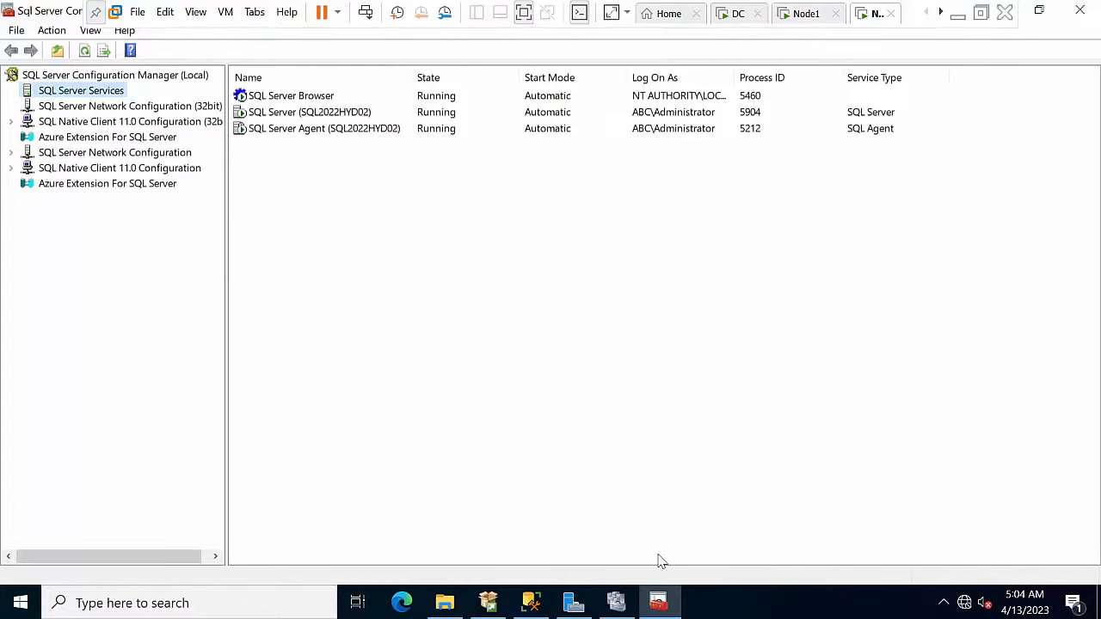
left_click(306, 115)
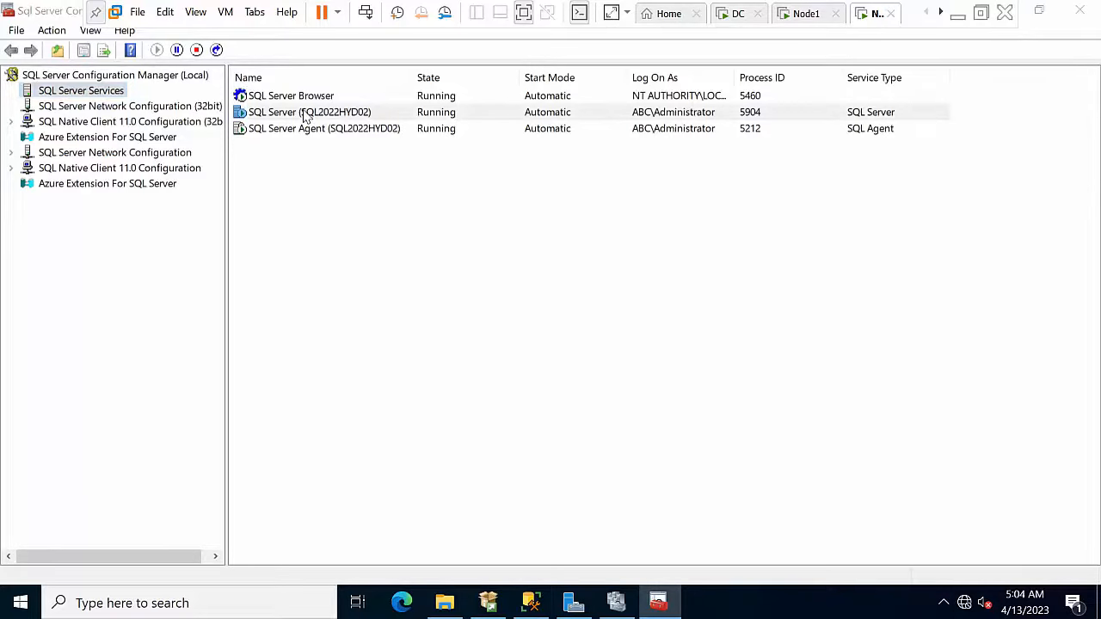
double_click(348, 112)
left_click(420, 109)
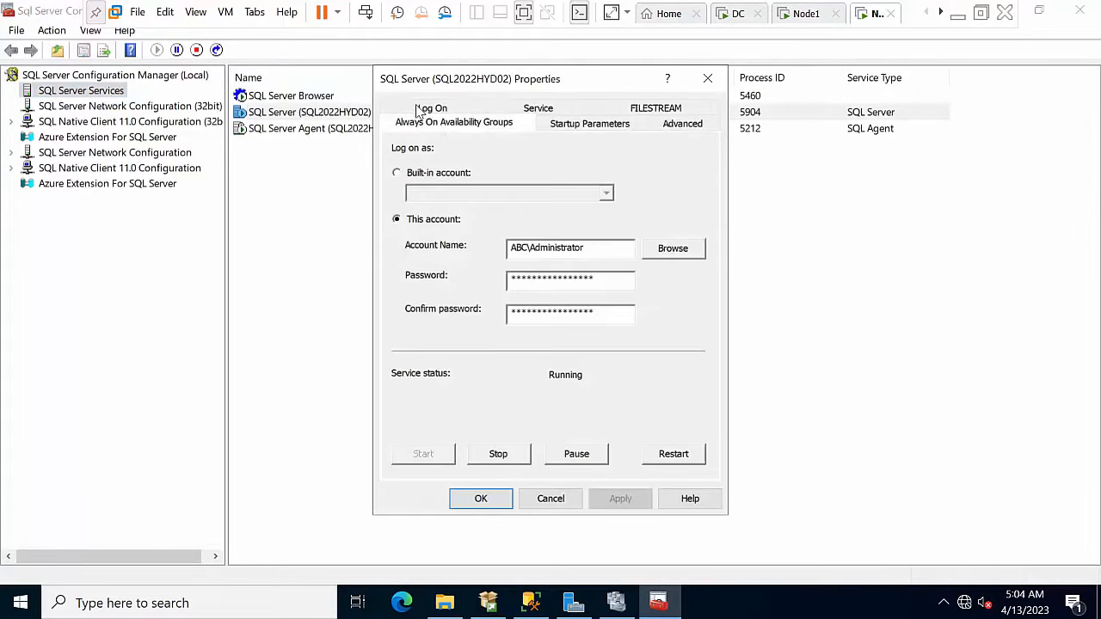
left_click(397, 203)
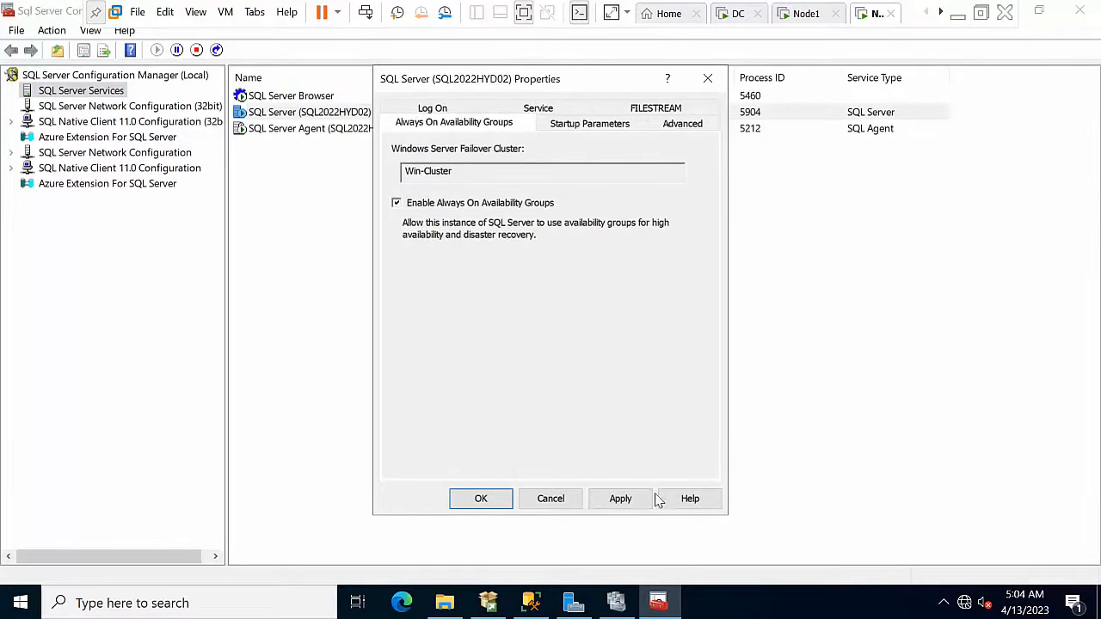
left_click(620, 499)
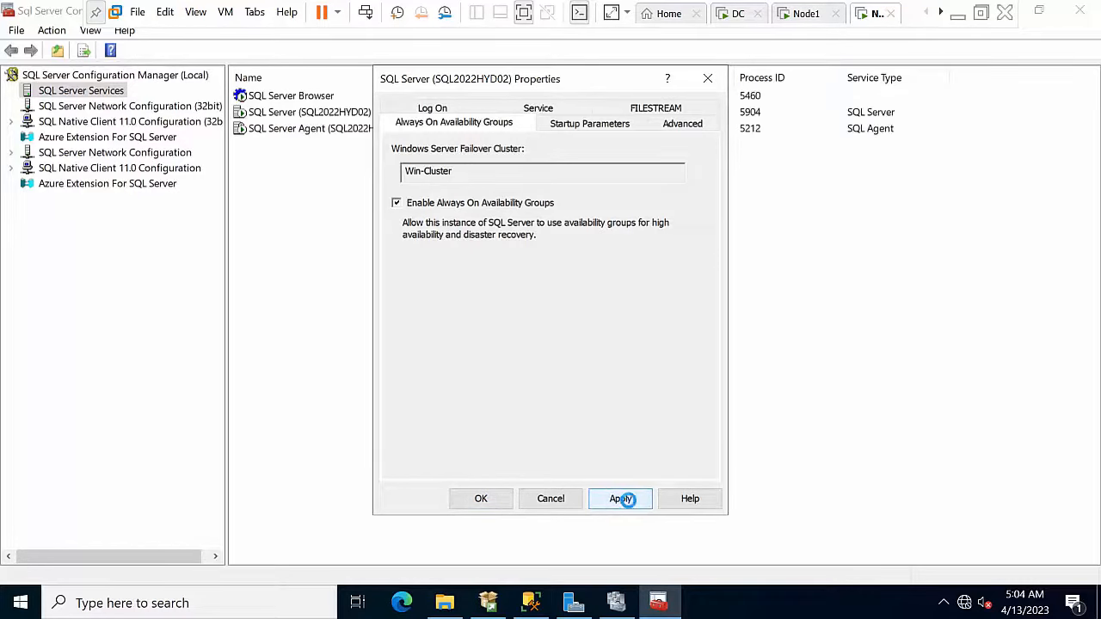
left_click(670, 413)
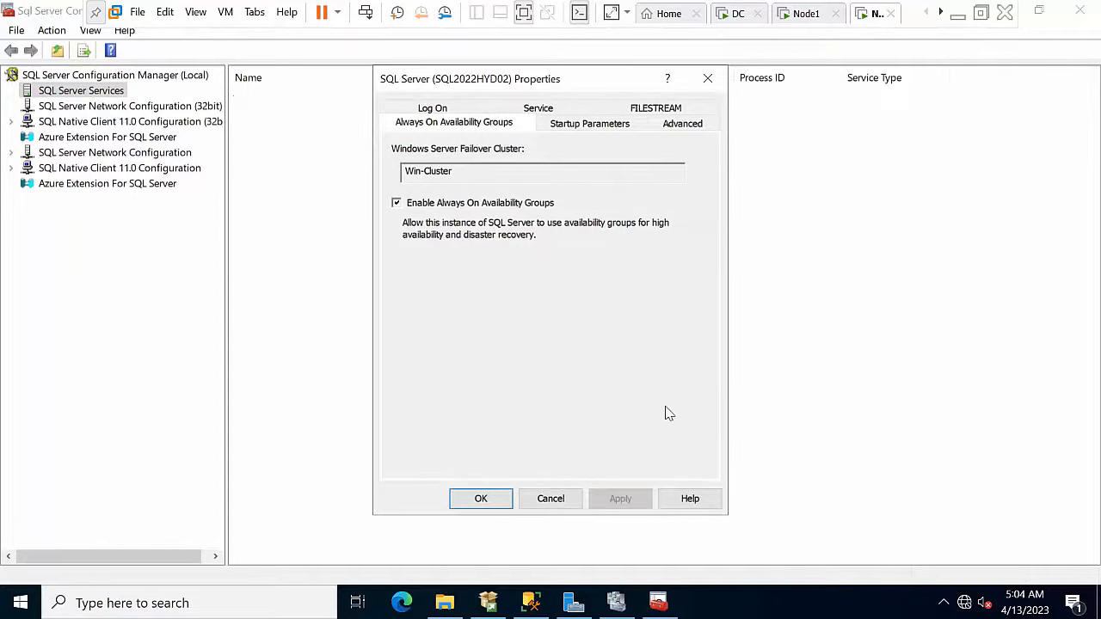
left_click(481, 500)
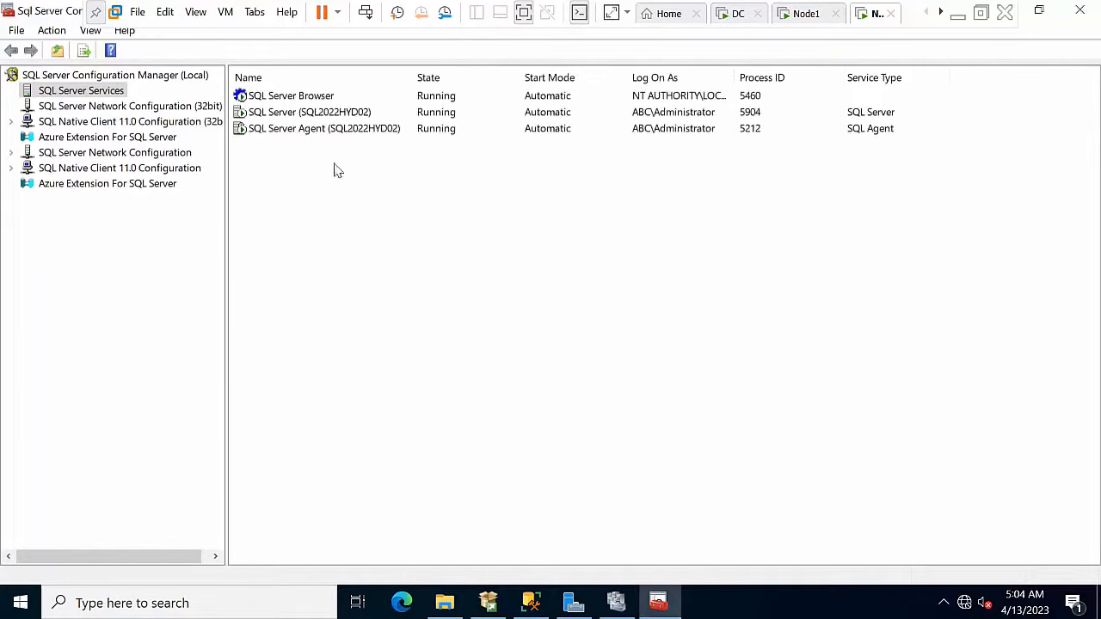
Step: Restart the SQL2022HYD02 SQL Server service and minimize the VM to reveal Word
right_click(320, 116)
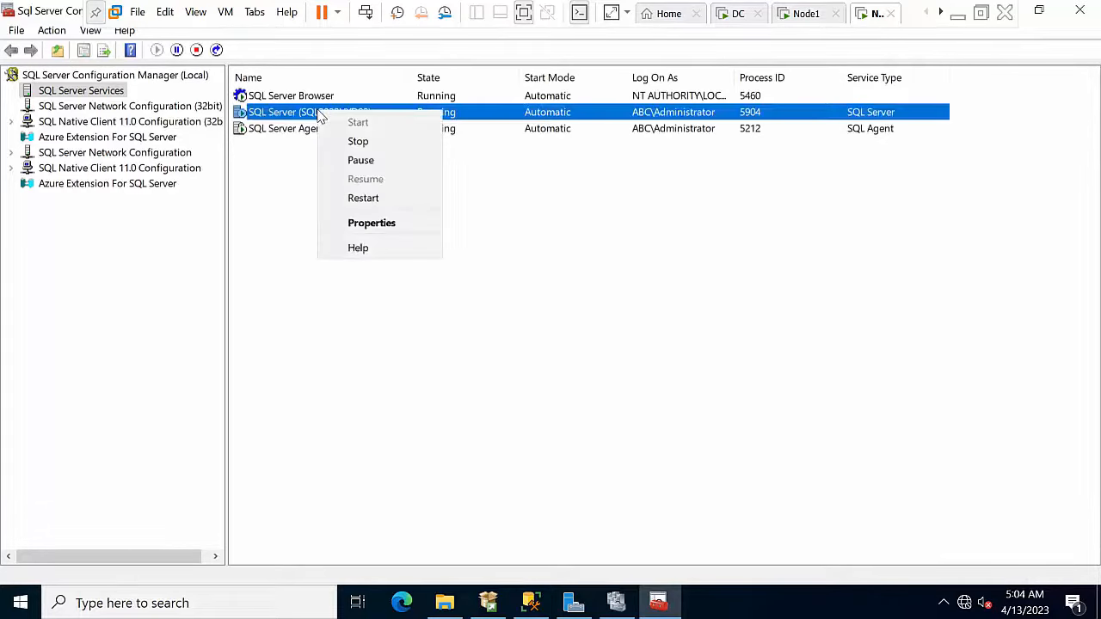
left_click(358, 199)
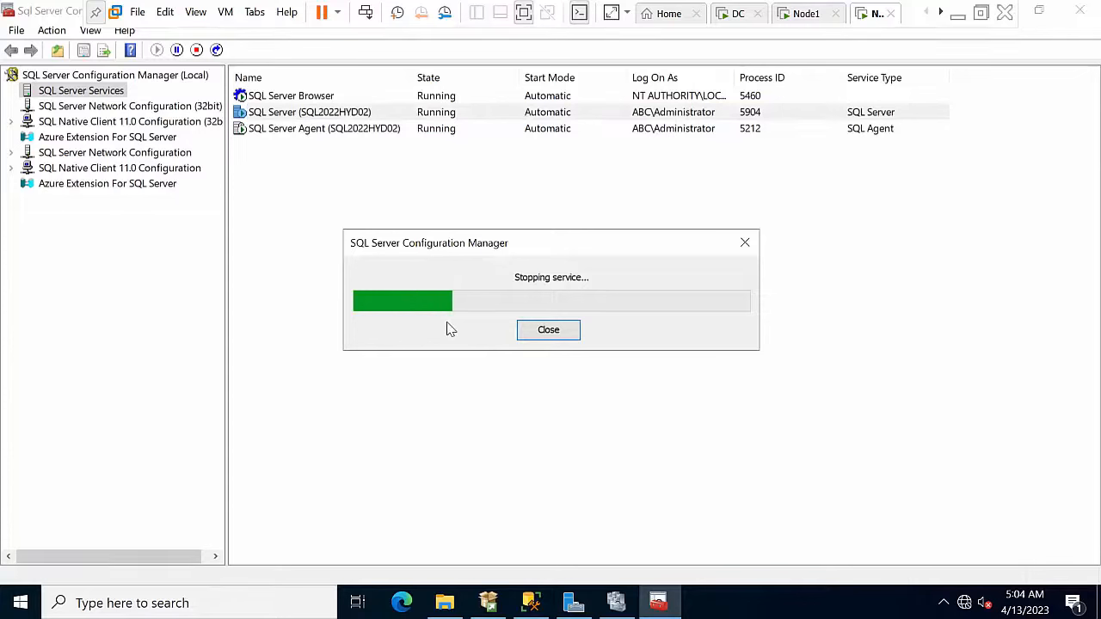
left_click(965, 17)
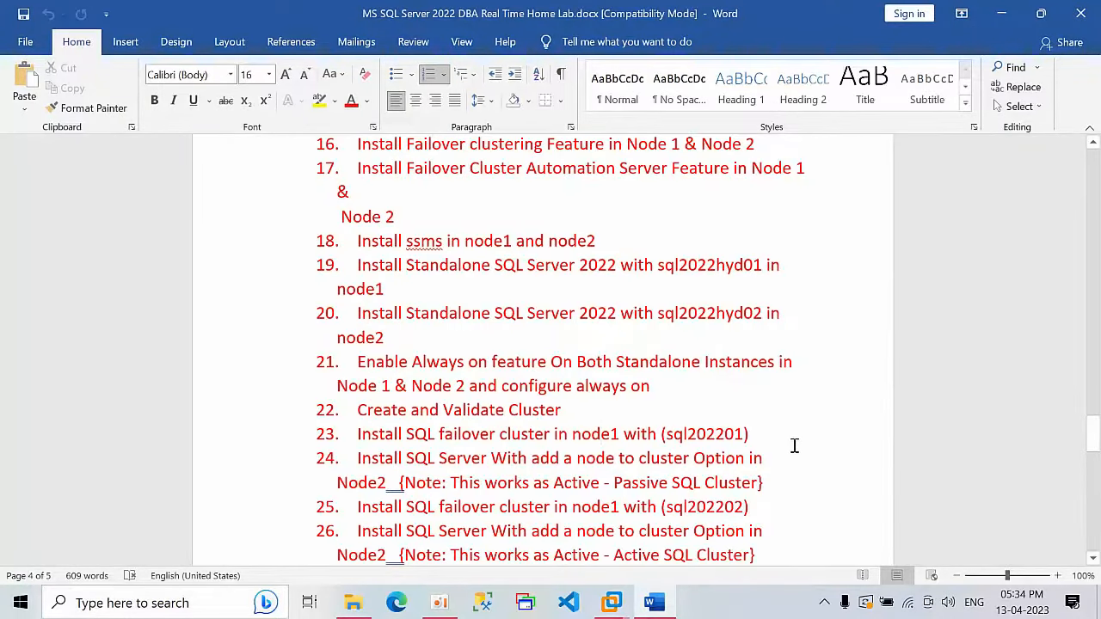
Step: Scroll the lab checklist and highlight items 21 and 22 to review them
scroll(795, 445, "down", 1)
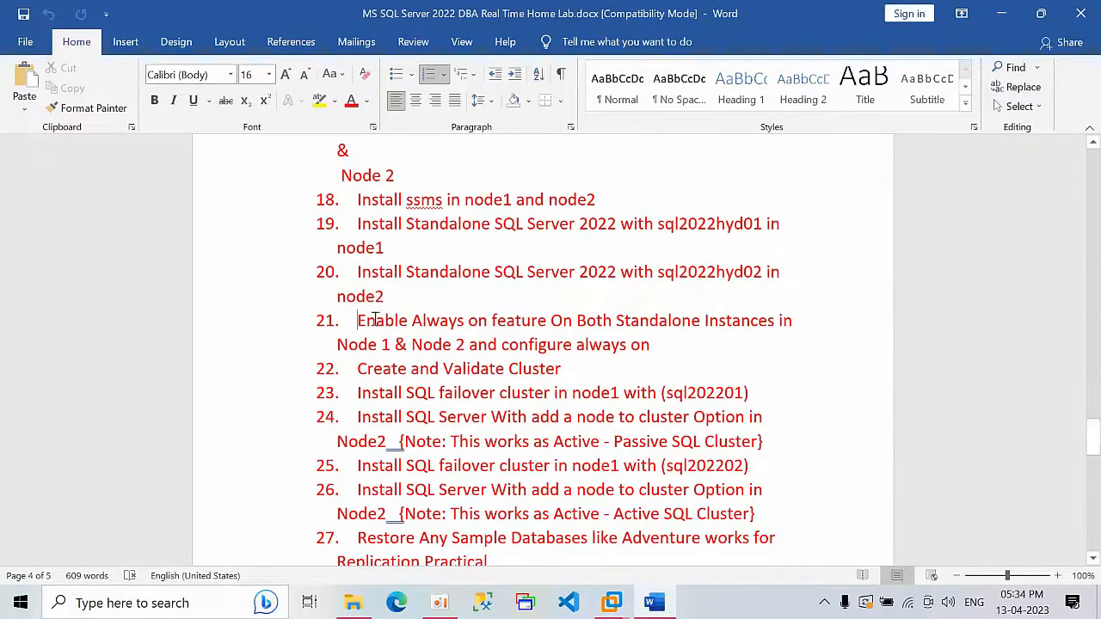
left_click_drag(362, 320, 580, 370)
left_click(582, 381)
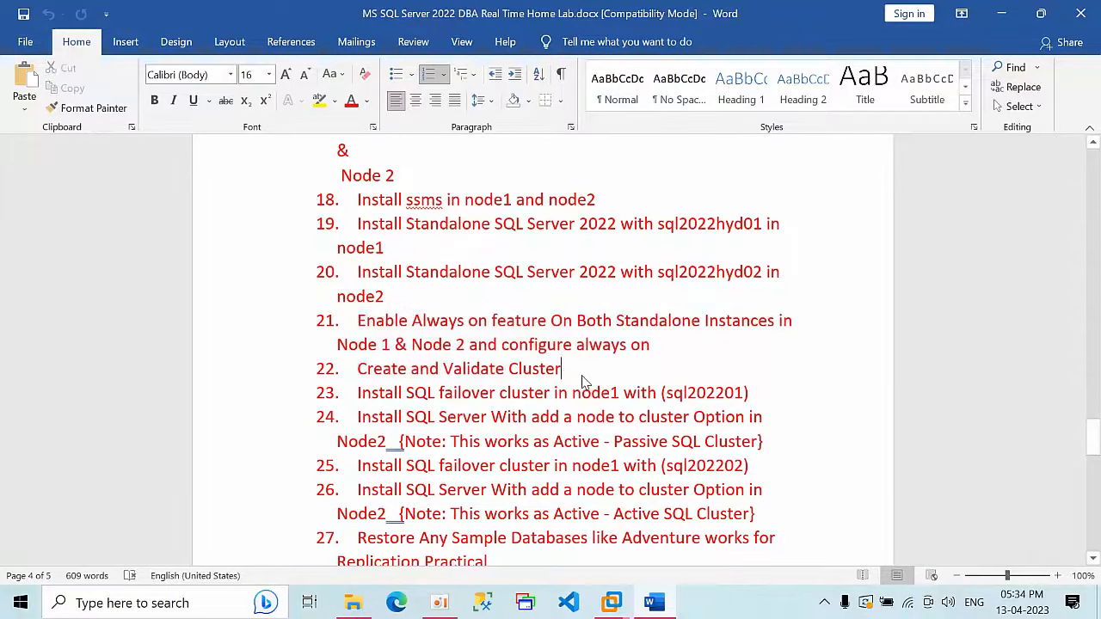
mouse_move(359, 393)
left_mouse_down()
mouse_move(403, 394)
mouse_move(350, 387)
left_mouse_up()
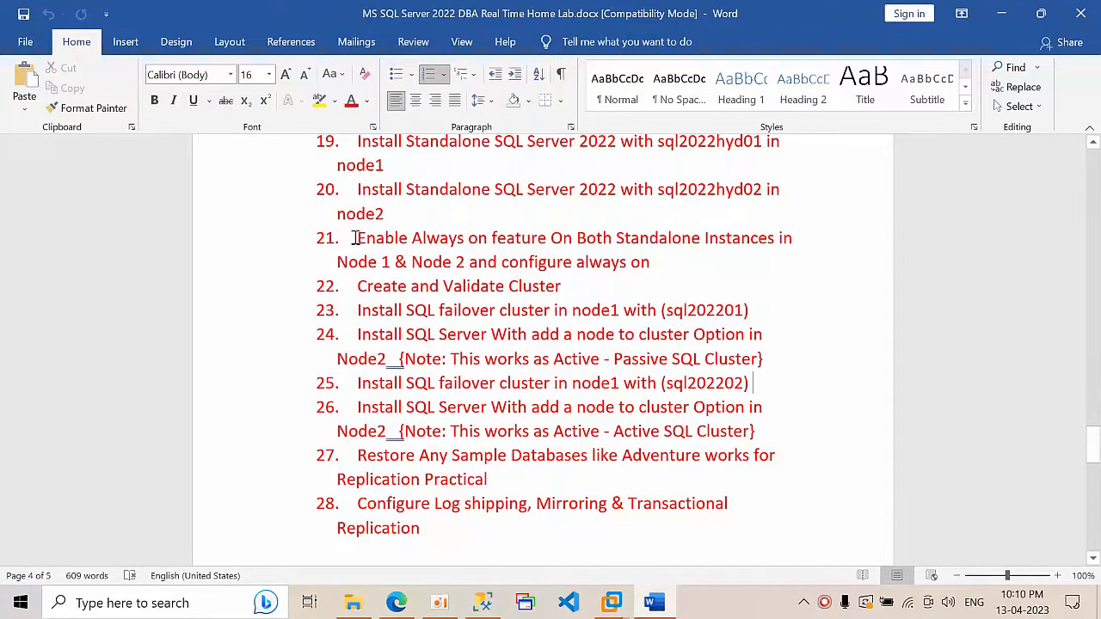
left_click_drag(357, 238, 704, 244)
left_click(721, 270)
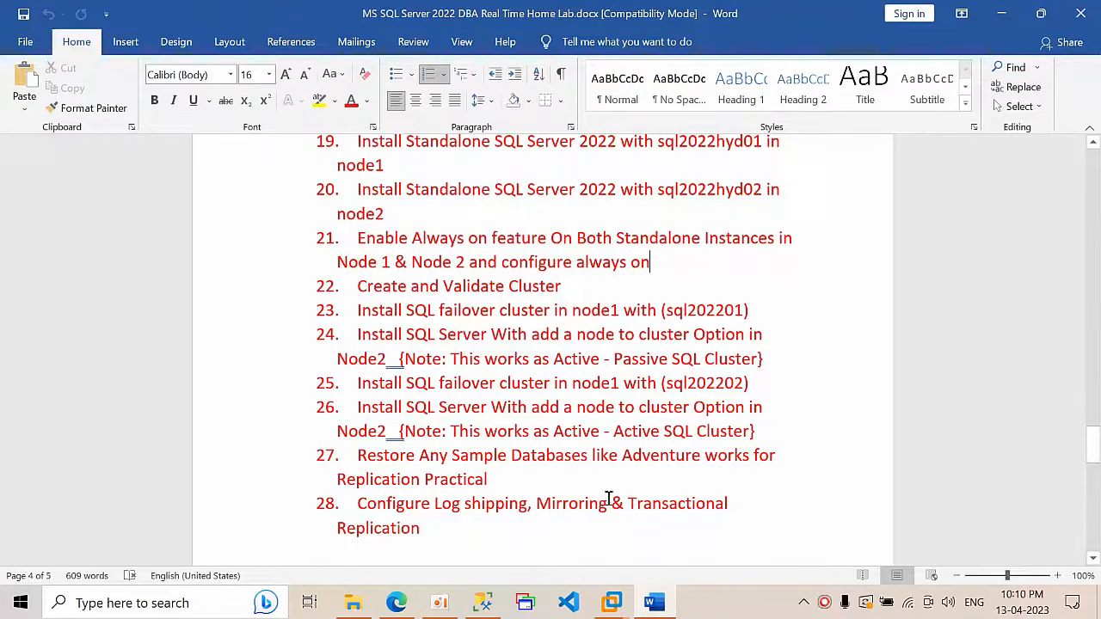
Step: Back in Node1's Management Studio, create a new database named AO under NODE1
left_click(650, 487)
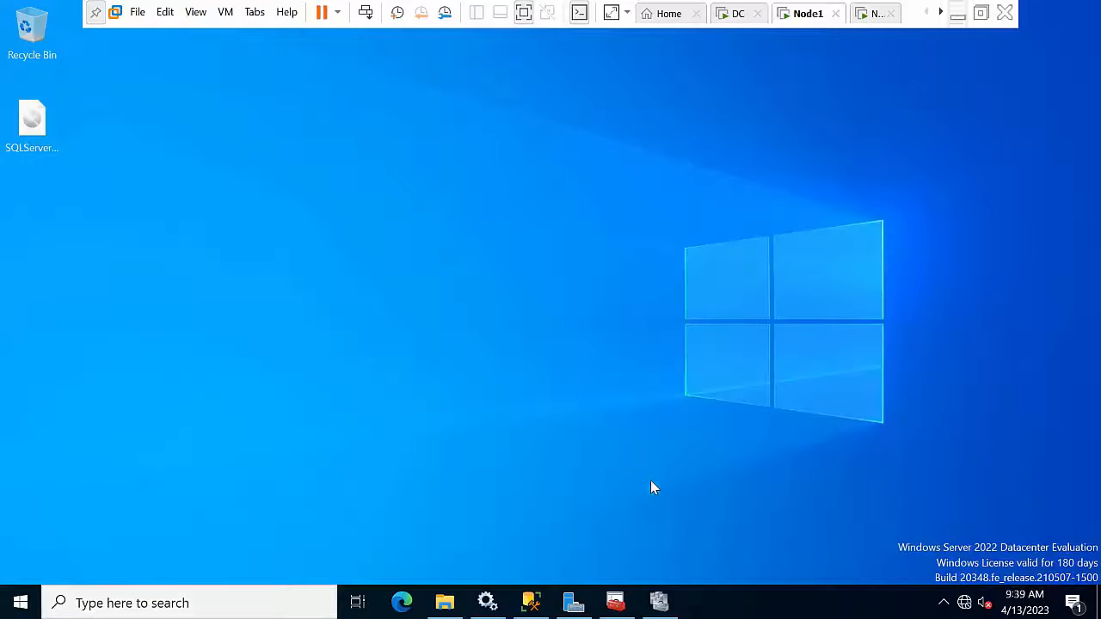
left_click(530, 603)
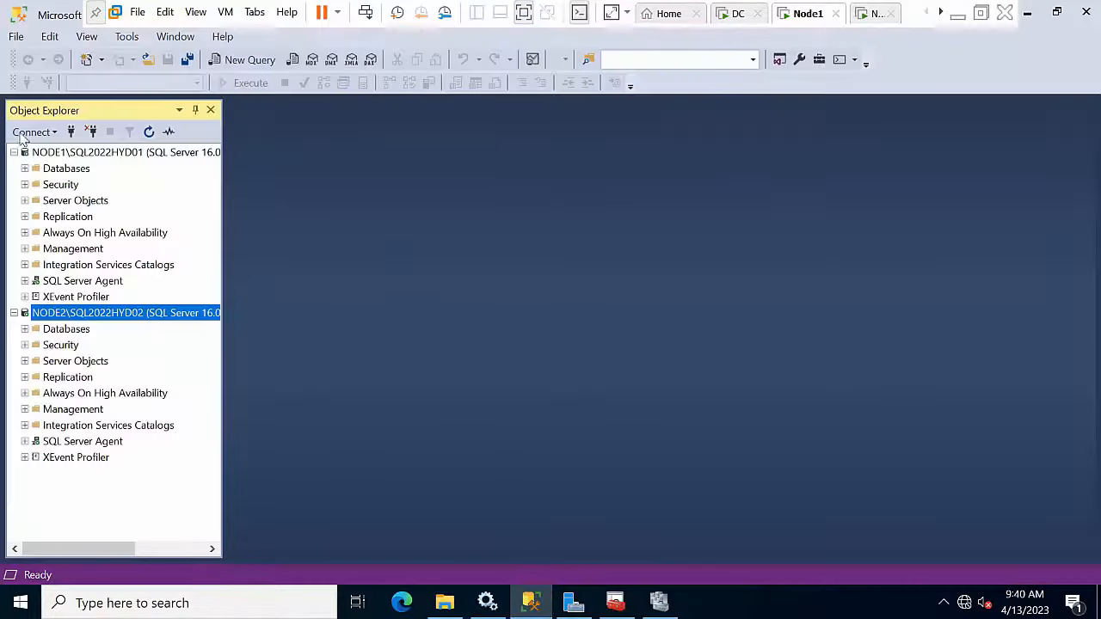
left_click(86, 152)
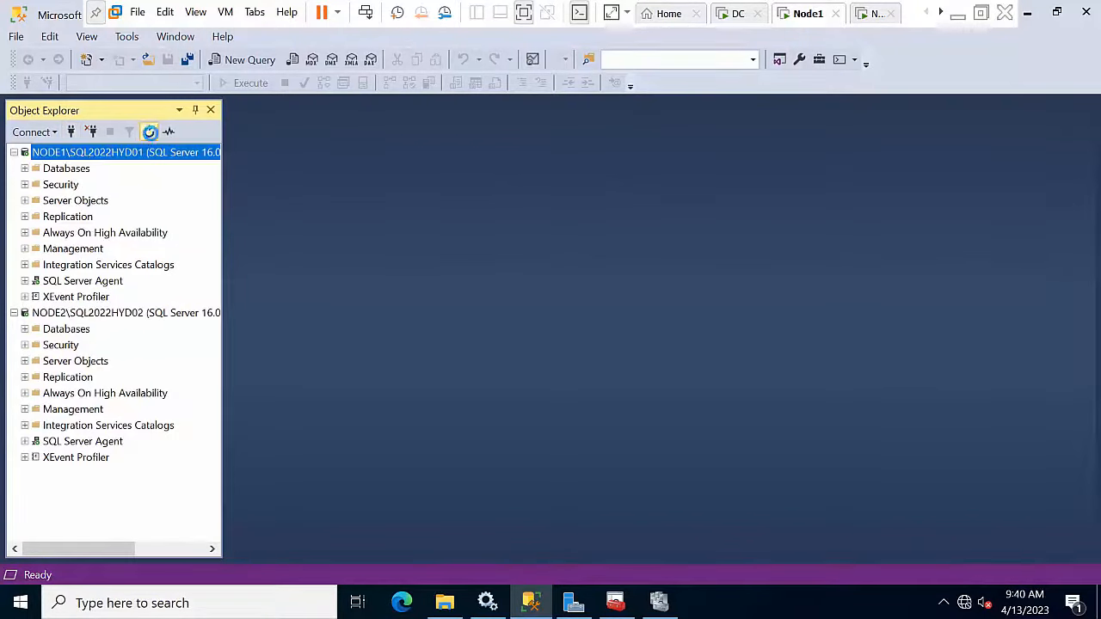
double_click(98, 234)
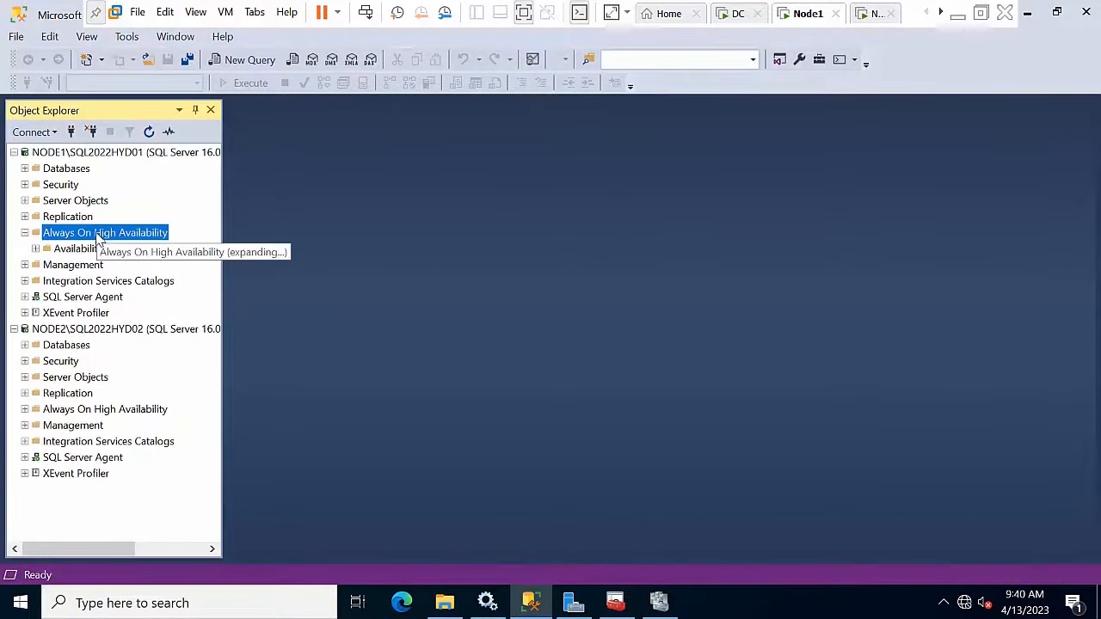
left_click(96, 249)
left_click(65, 153)
left_click(64, 169)
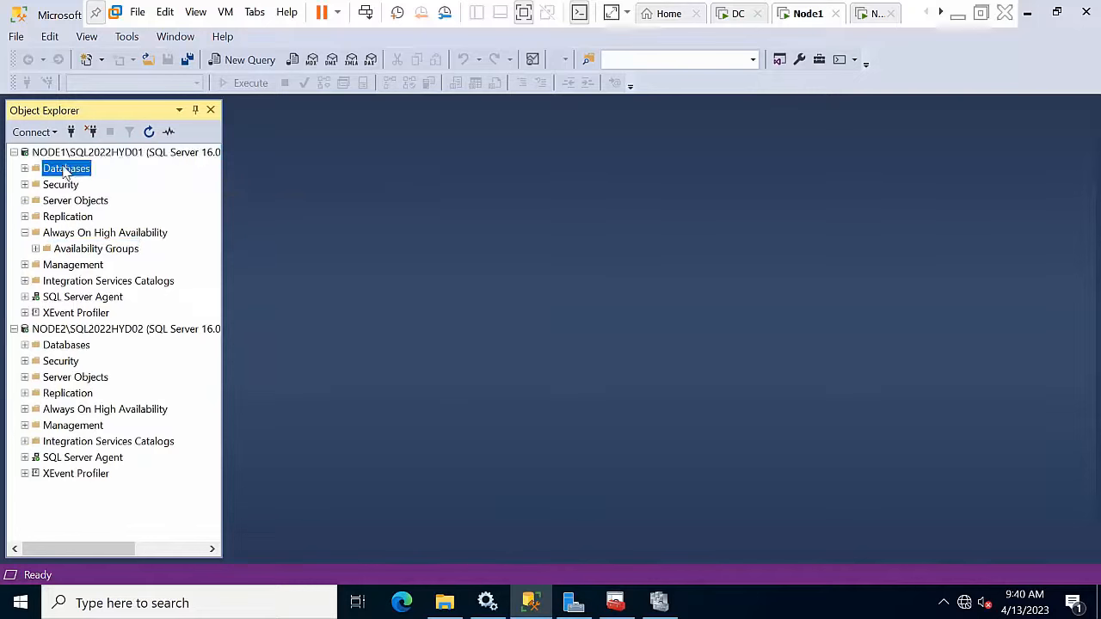
double_click(65, 169)
right_click(65, 172)
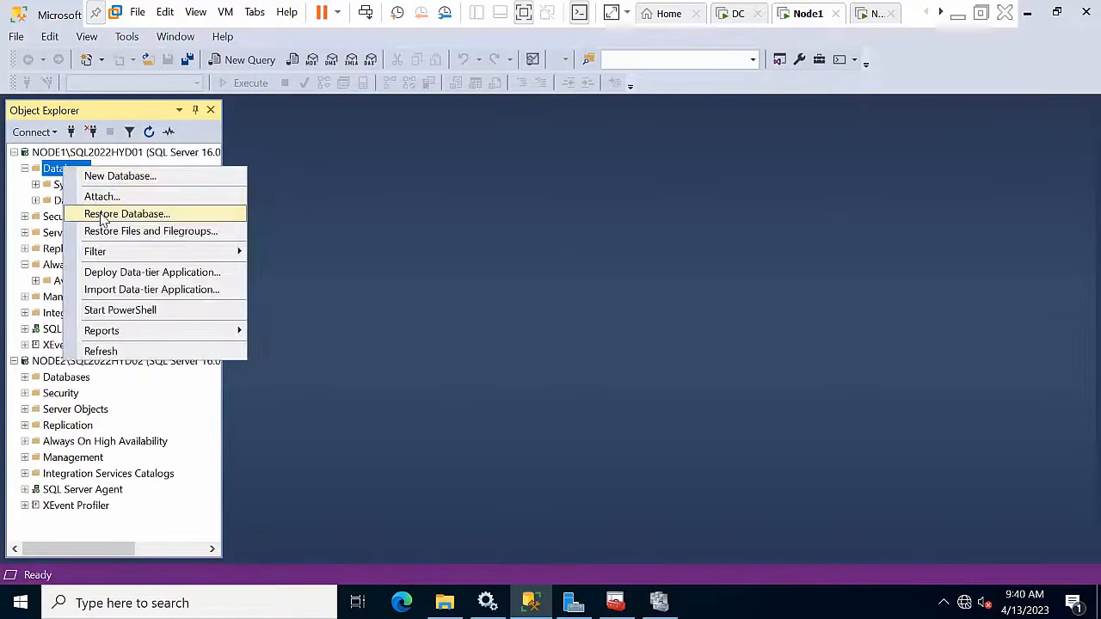
left_click(97, 175)
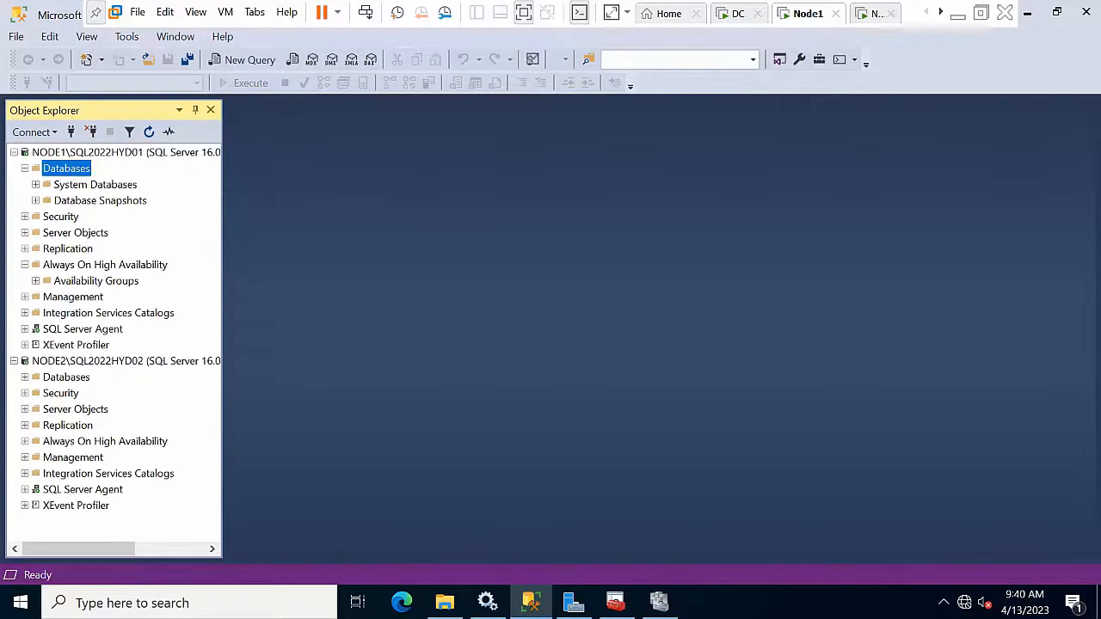
type("AO")
key("Return")
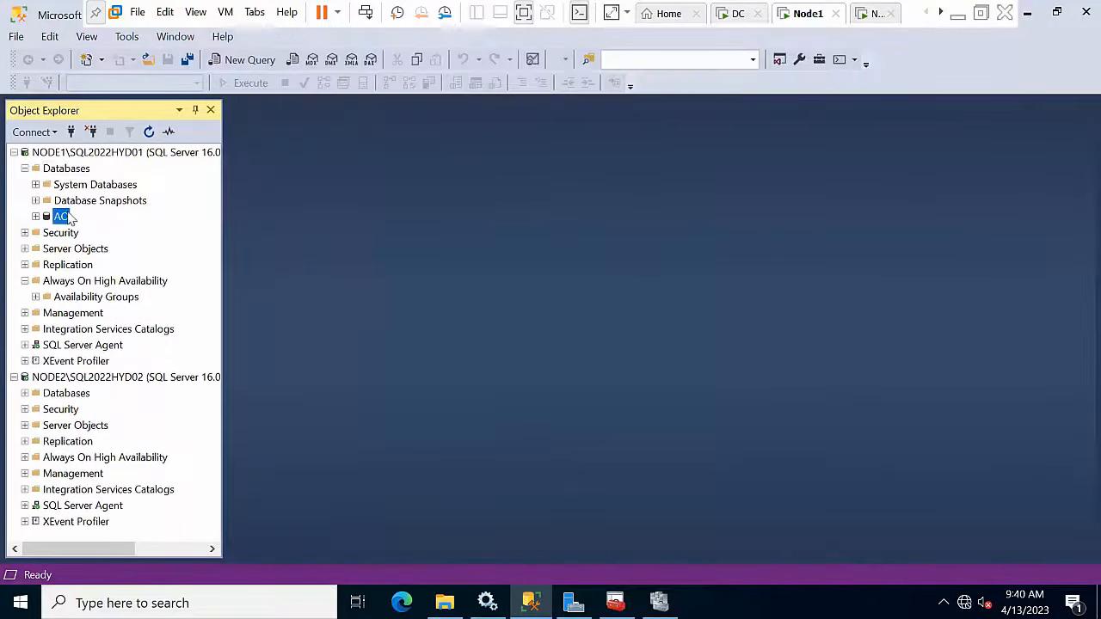
Step: Take a full backup of the AO database and dismiss the success message
right_click(74, 217)
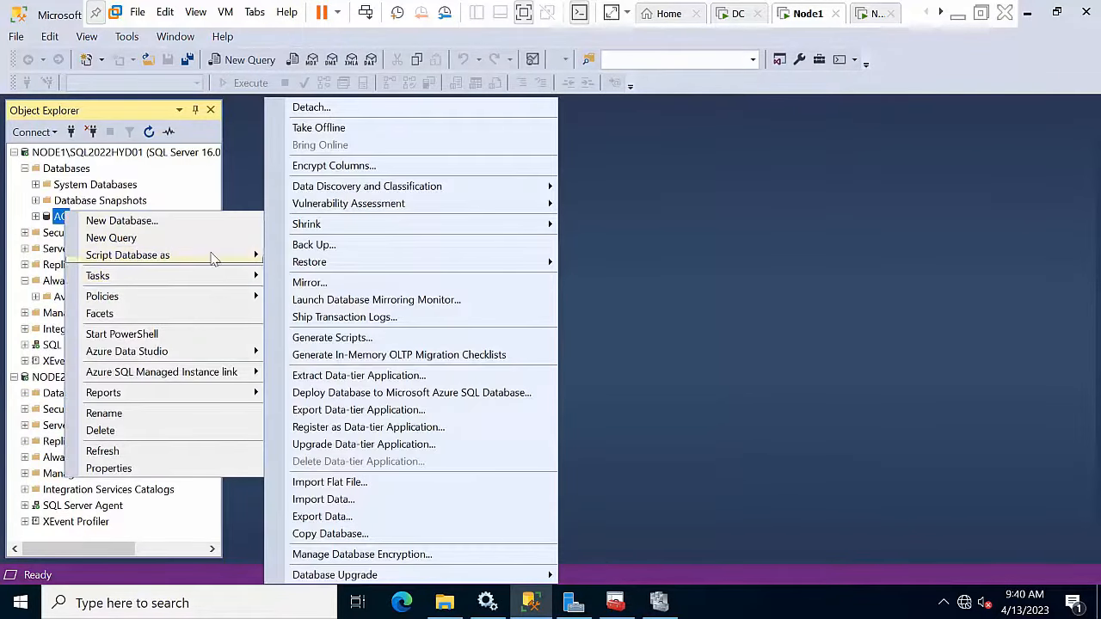
left_click(312, 245)
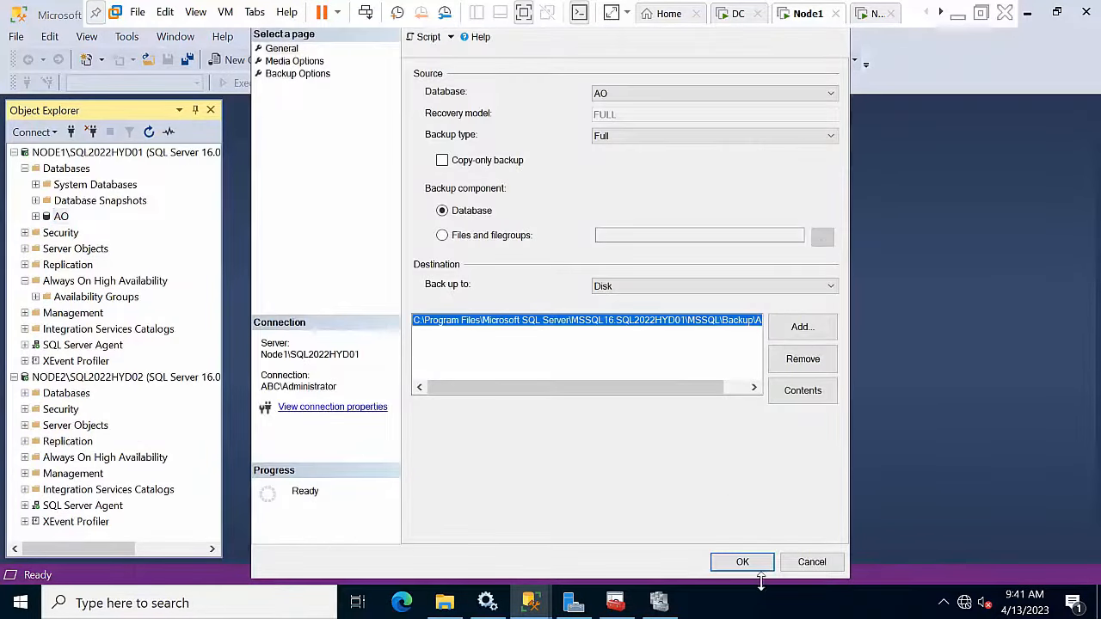
left_click(745, 563)
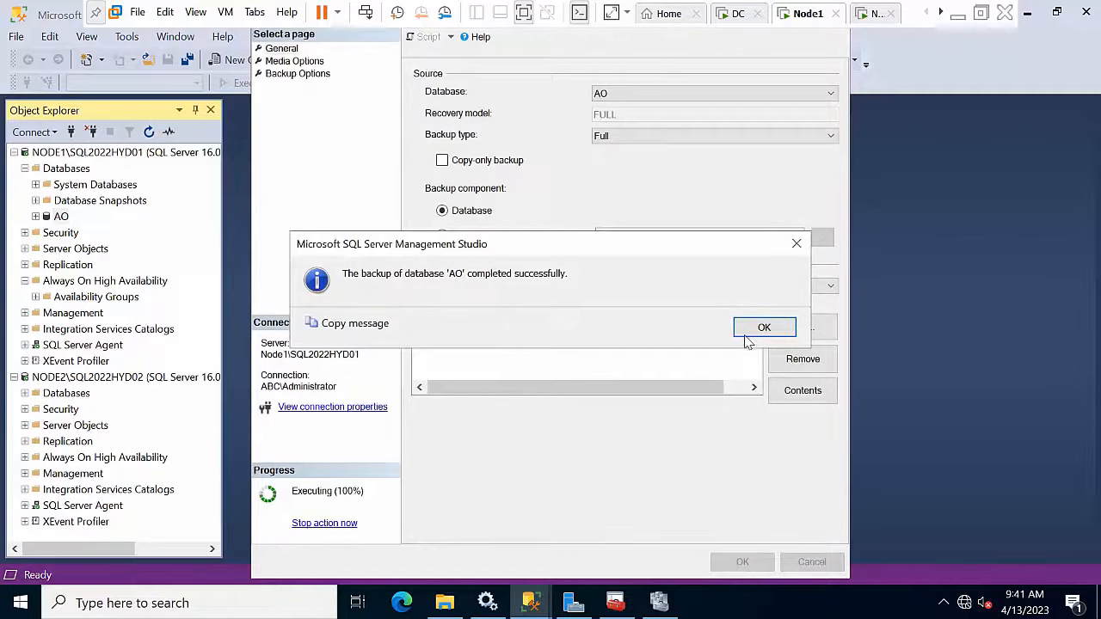
left_click(759, 329)
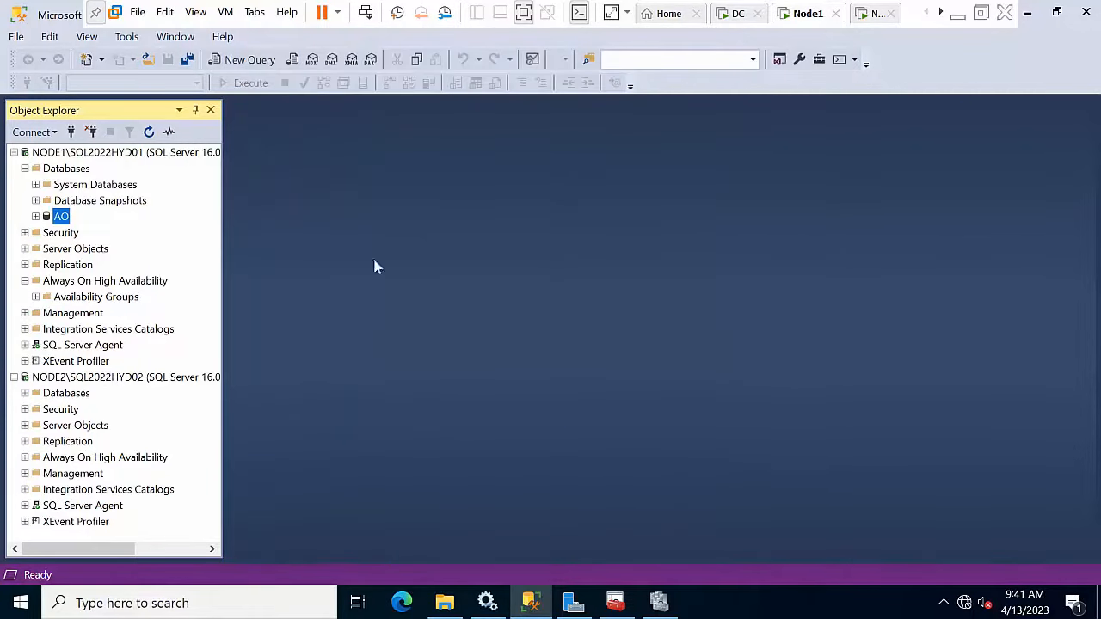
left_click(74, 297)
right_click(74, 298)
Step: Name the new availability group 'Test' and include the AO database
left_click(103, 308)
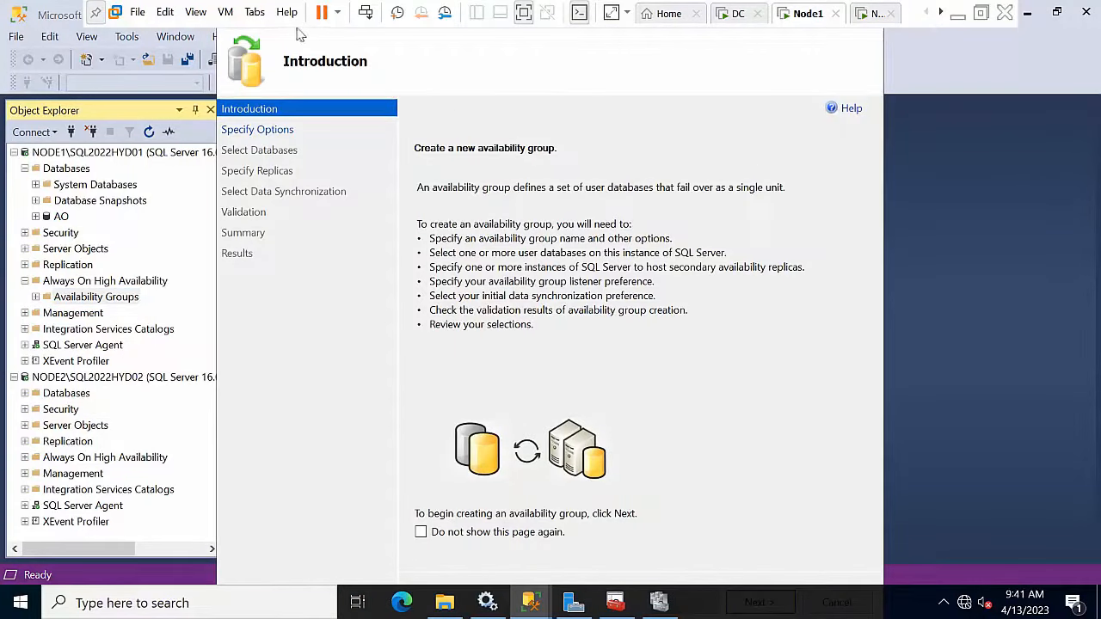
left_click(97, 13)
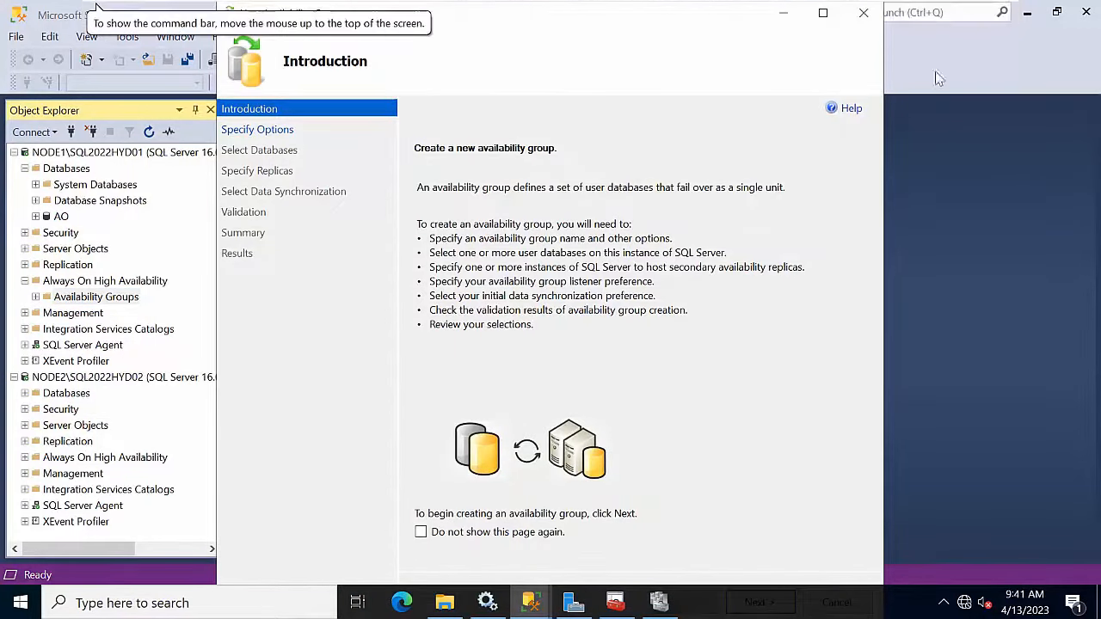
left_click(823, 15)
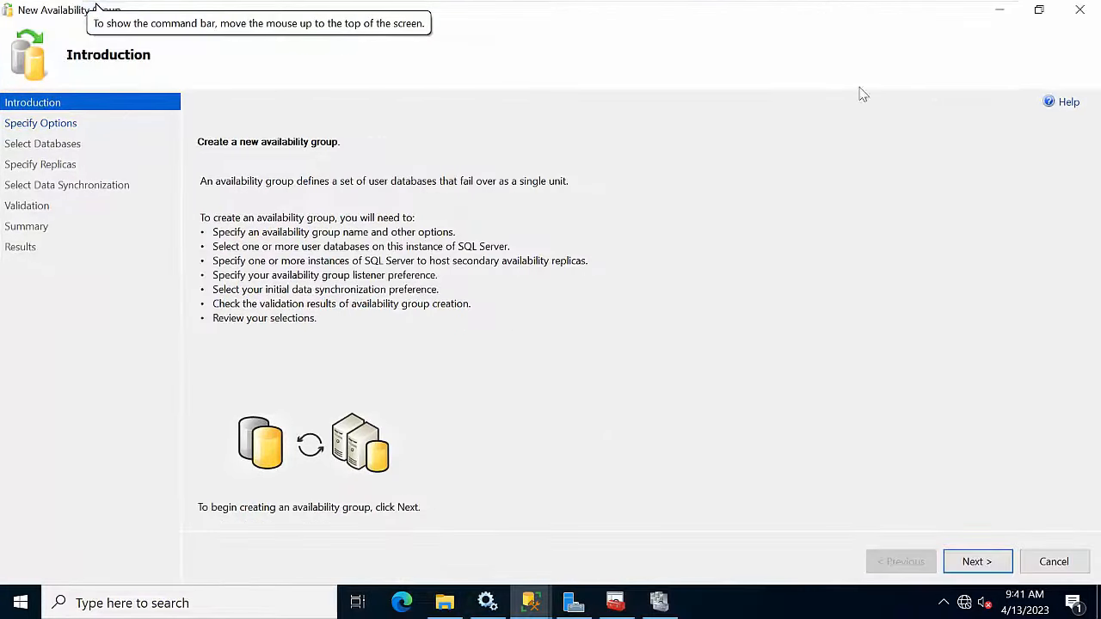
mouse_move(121, 5)
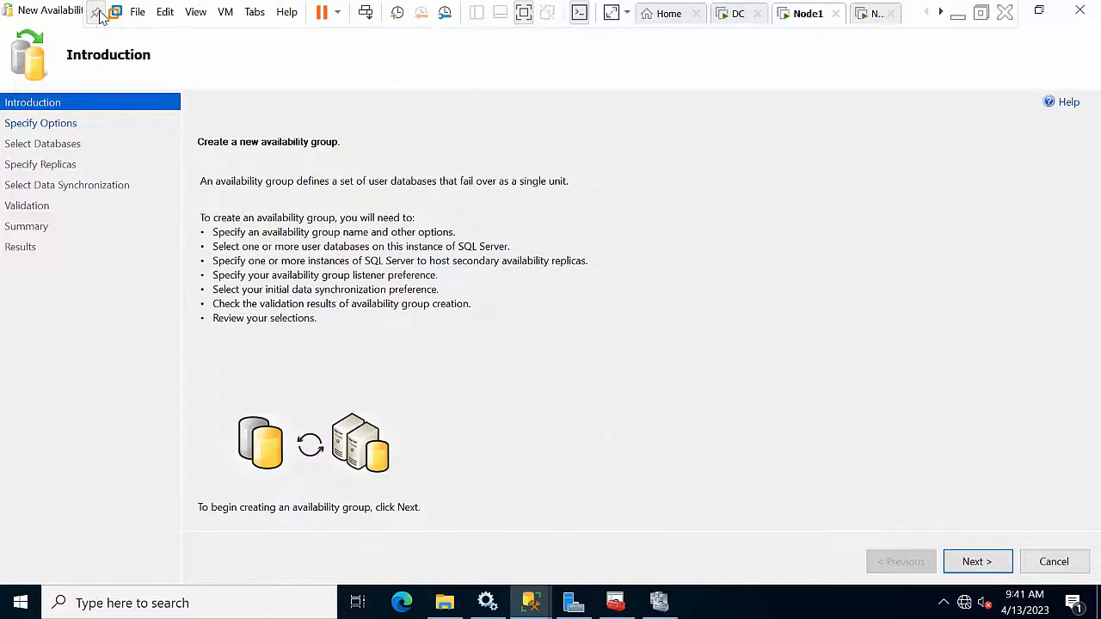
left_click(975, 561)
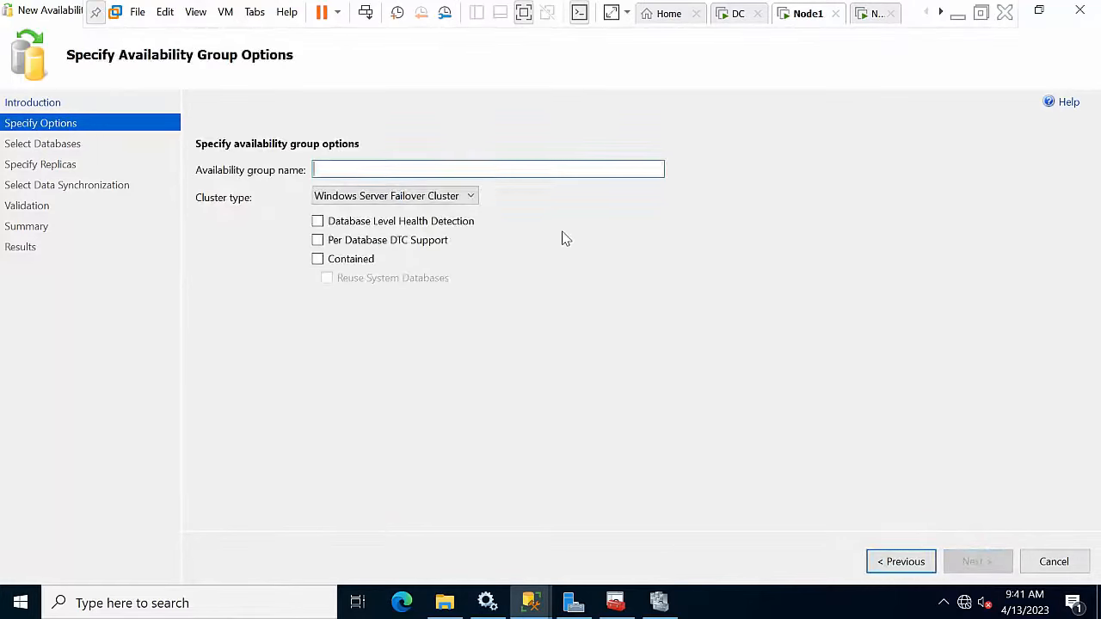
type("Al")
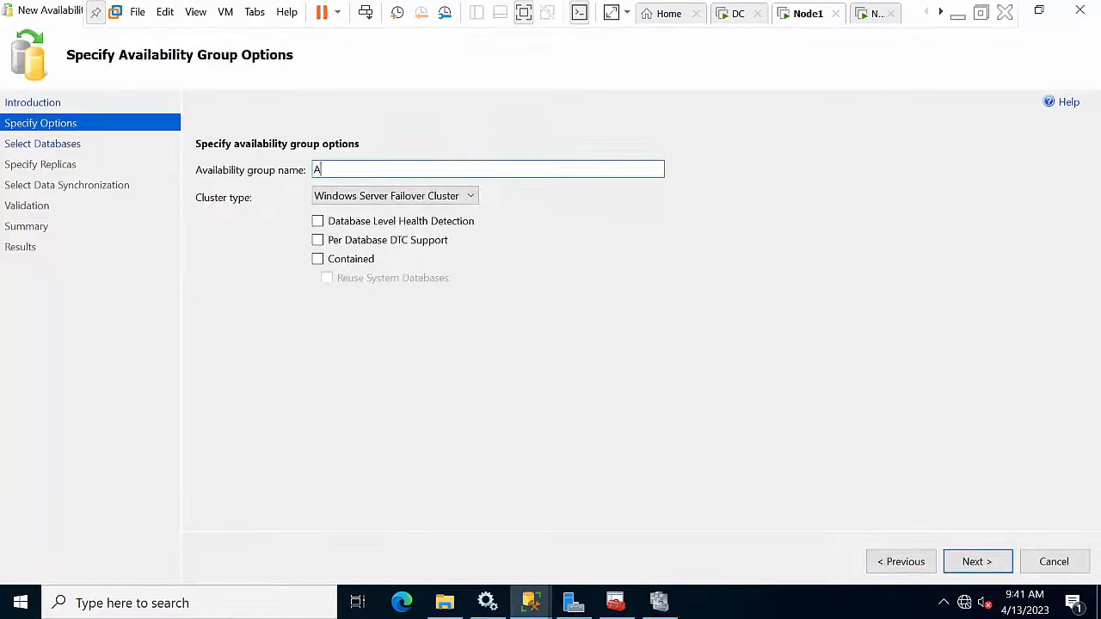
key("BackSpace")
type("Test")
left_click(978, 561)
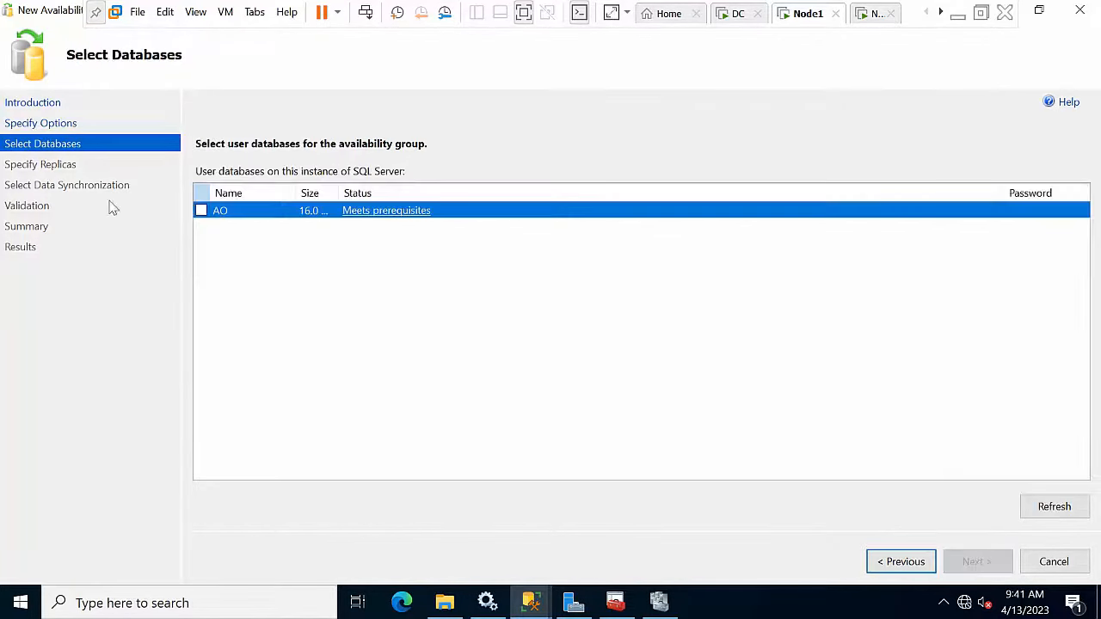
left_click(201, 211)
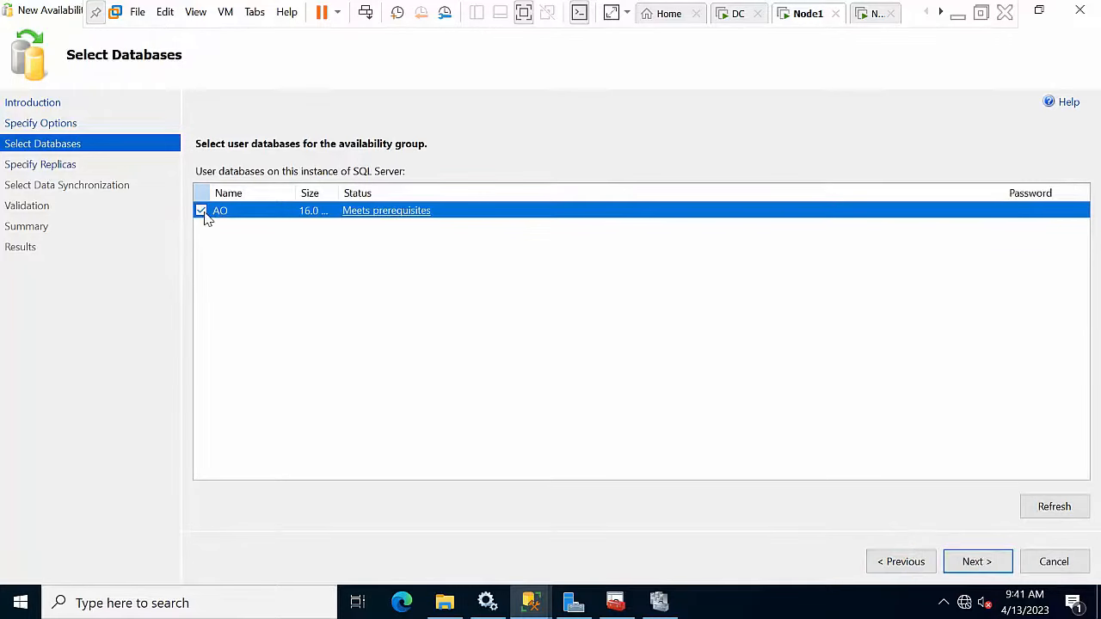
left_click(976, 564)
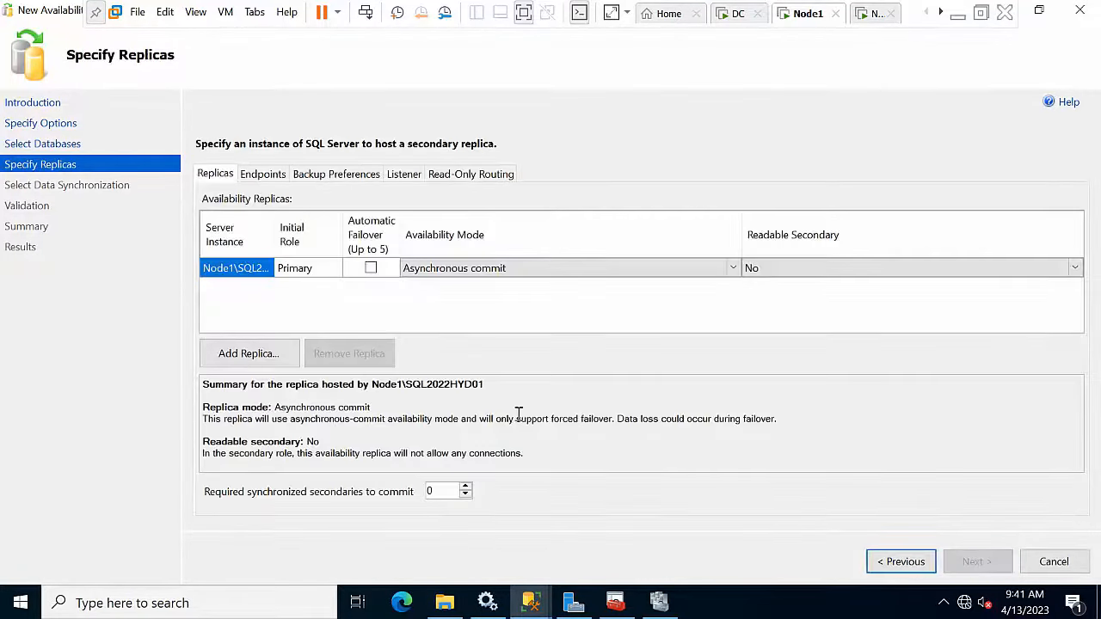
Step: Add Node2 as a replica, set both replicas to synchronous commit, keep automatic seeding, and create the group
left_click(243, 354)
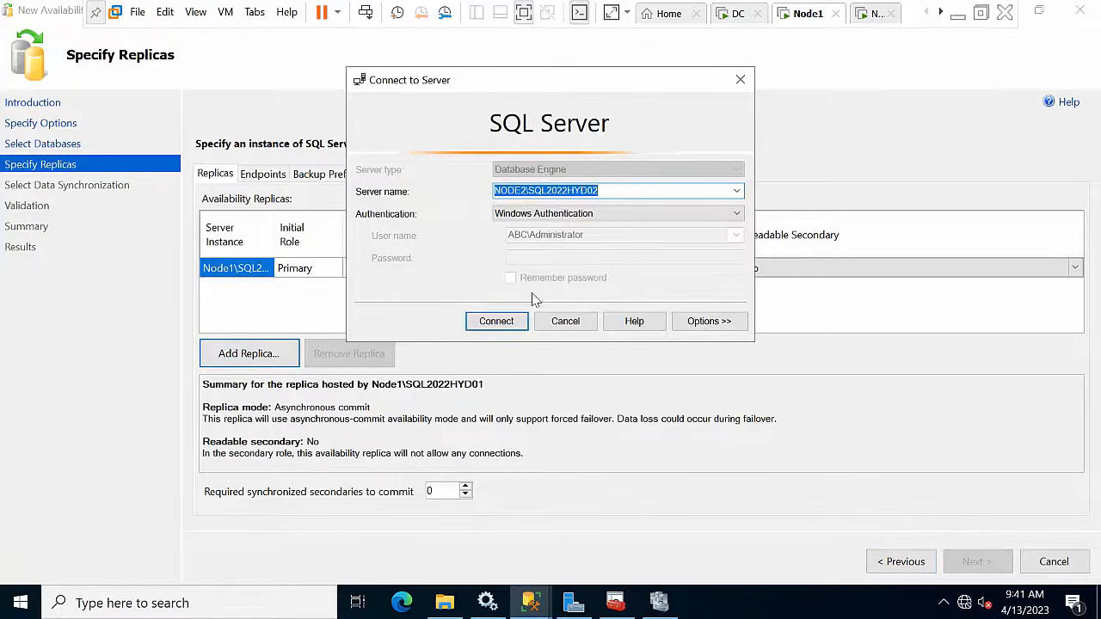
left_click(497, 325)
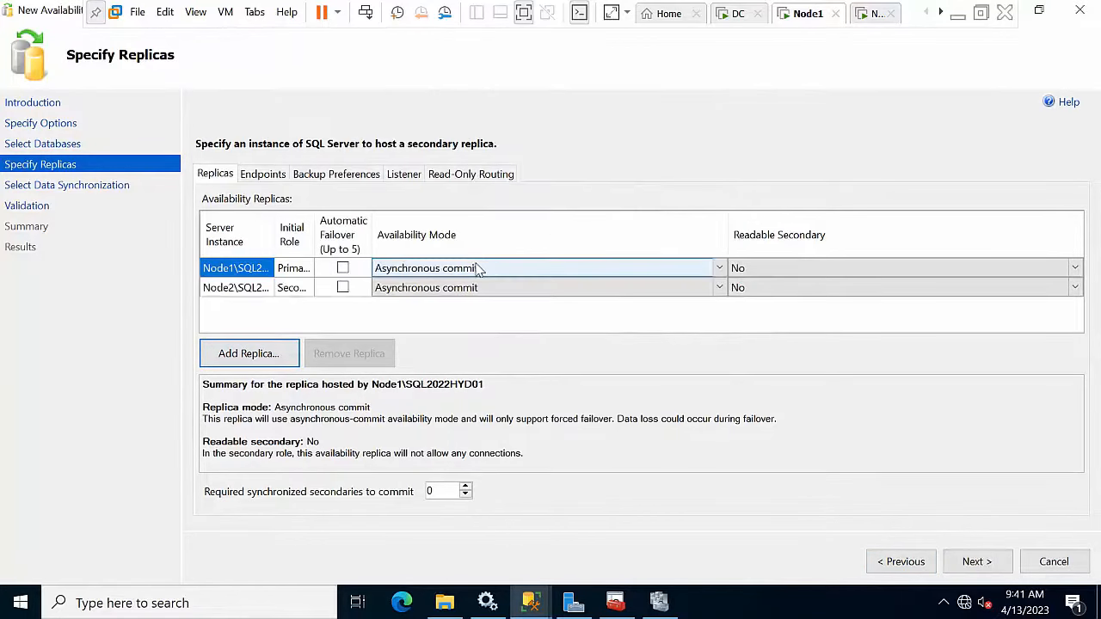
left_click(478, 269)
left_click(448, 295)
left_click(449, 295)
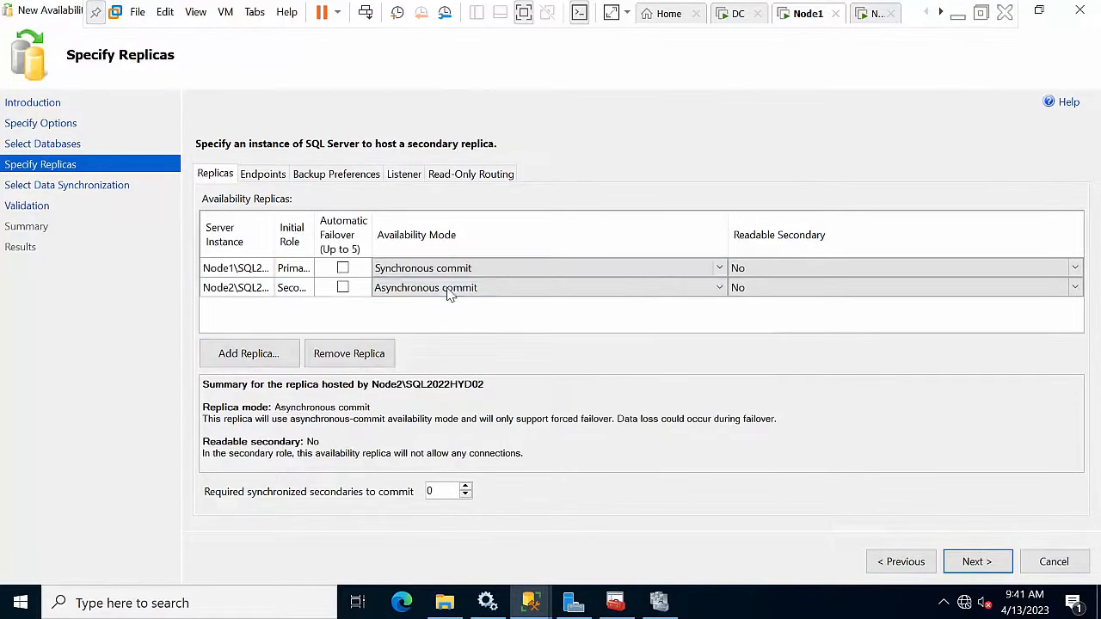
left_click(447, 291)
left_click(430, 319)
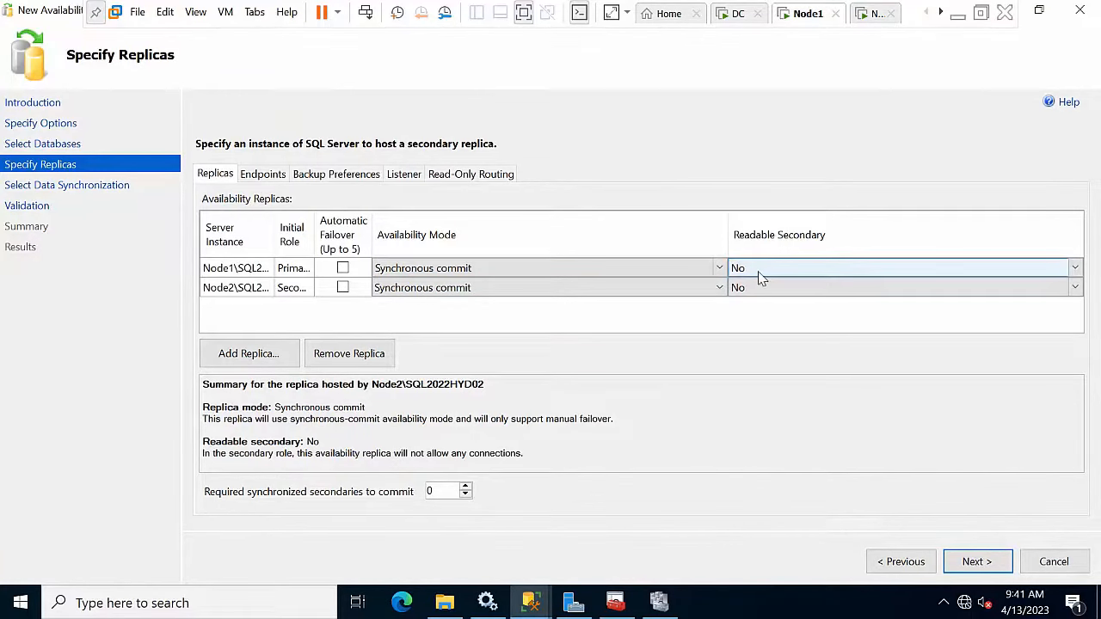
left_click(976, 560)
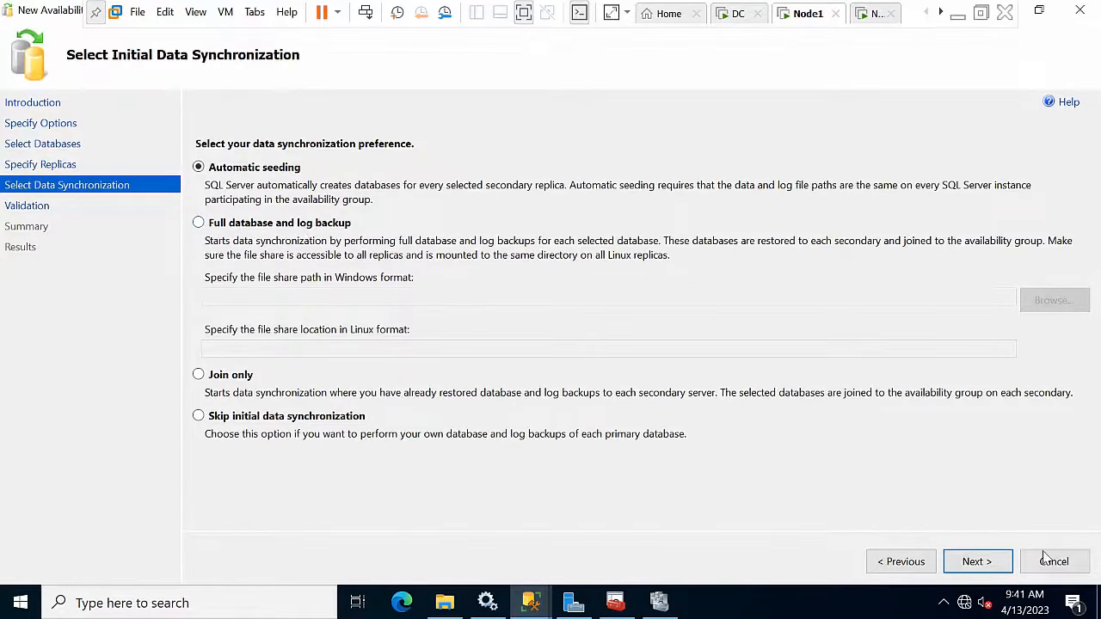
left_click(975, 562)
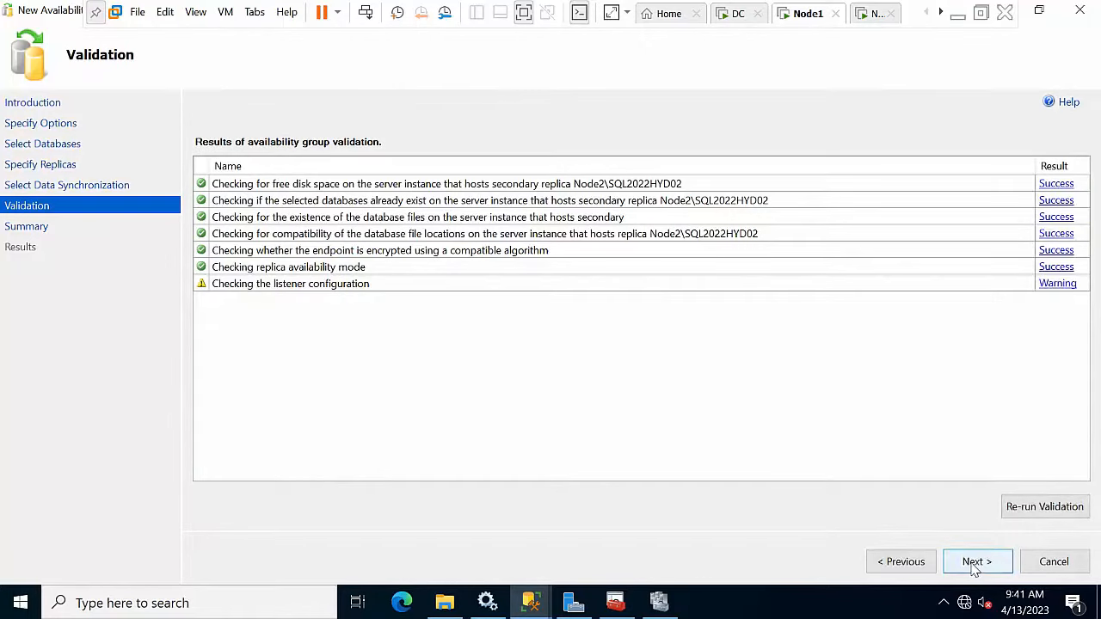
left_click(978, 563)
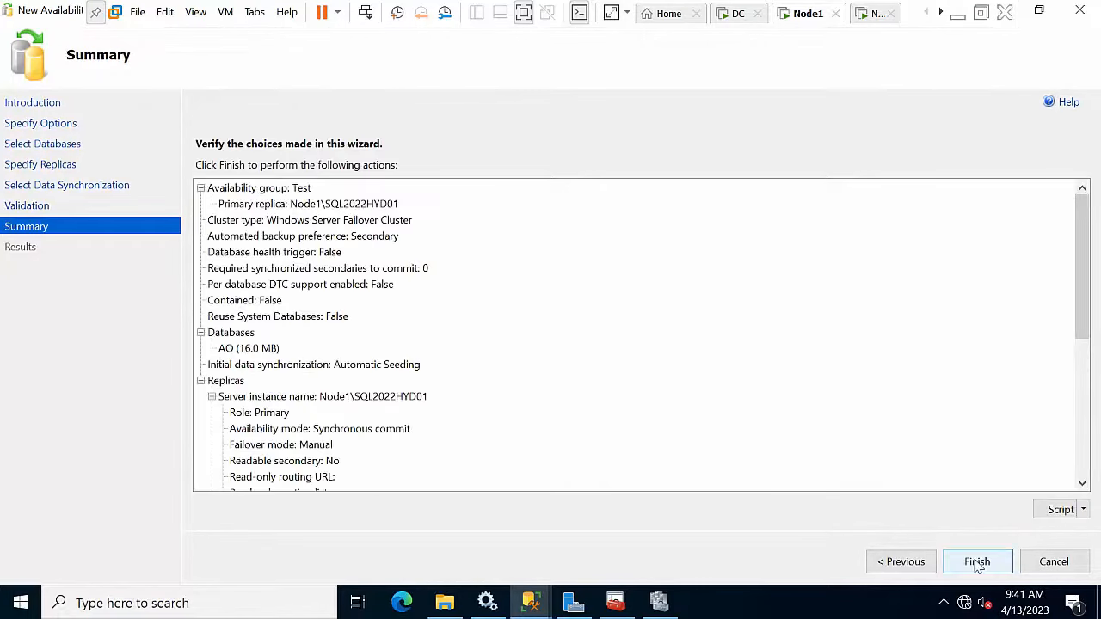
left_click(977, 564)
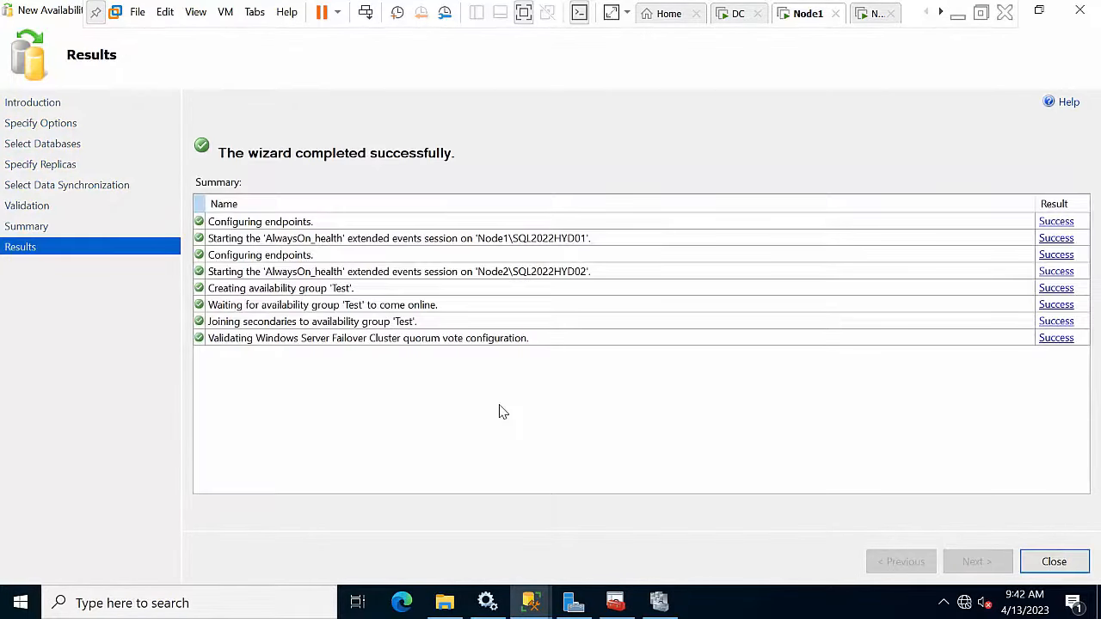
left_click(1053, 563)
Step: Expand the Test group's availability replicas and check its dashboard shows both nodes synchronized
left_click(90, 285)
double_click(84, 299)
left_click(85, 317)
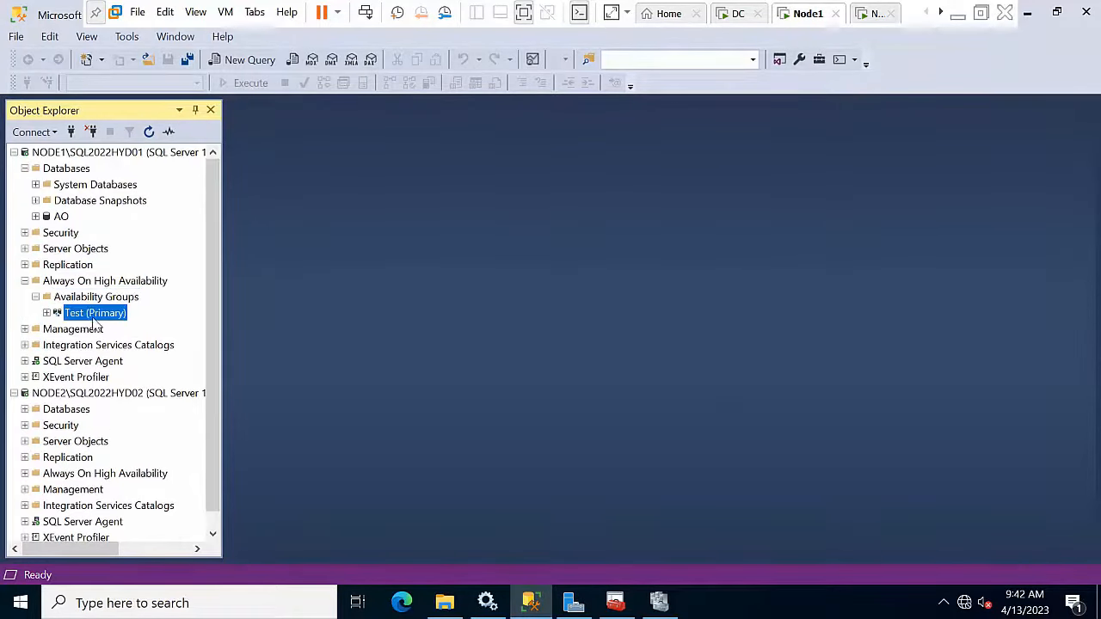
double_click(93, 317)
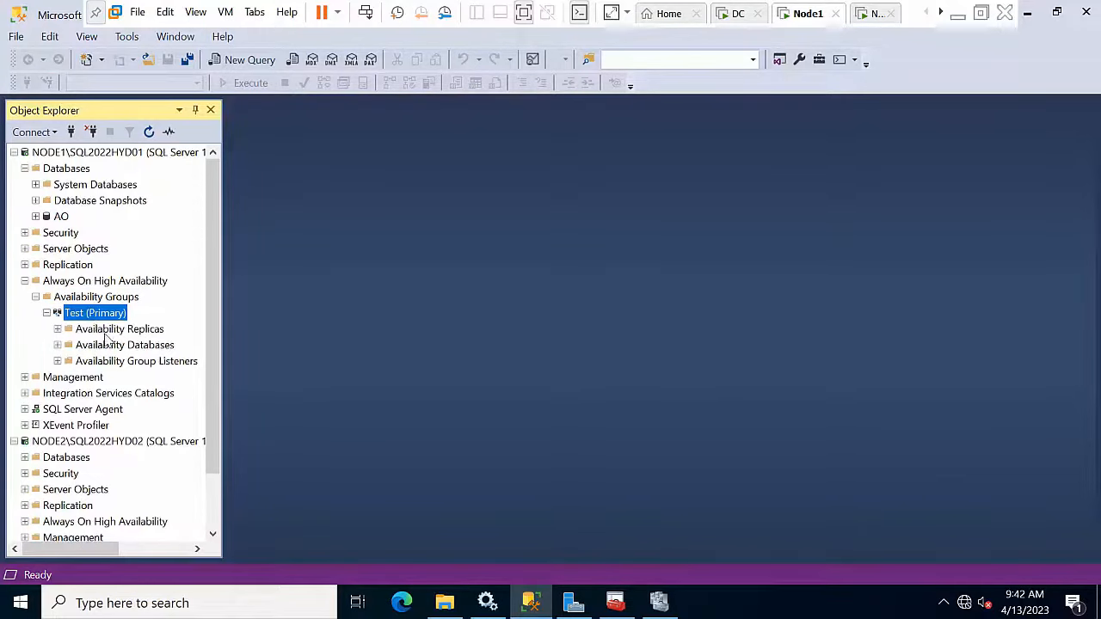
double_click(112, 330)
left_click(129, 345)
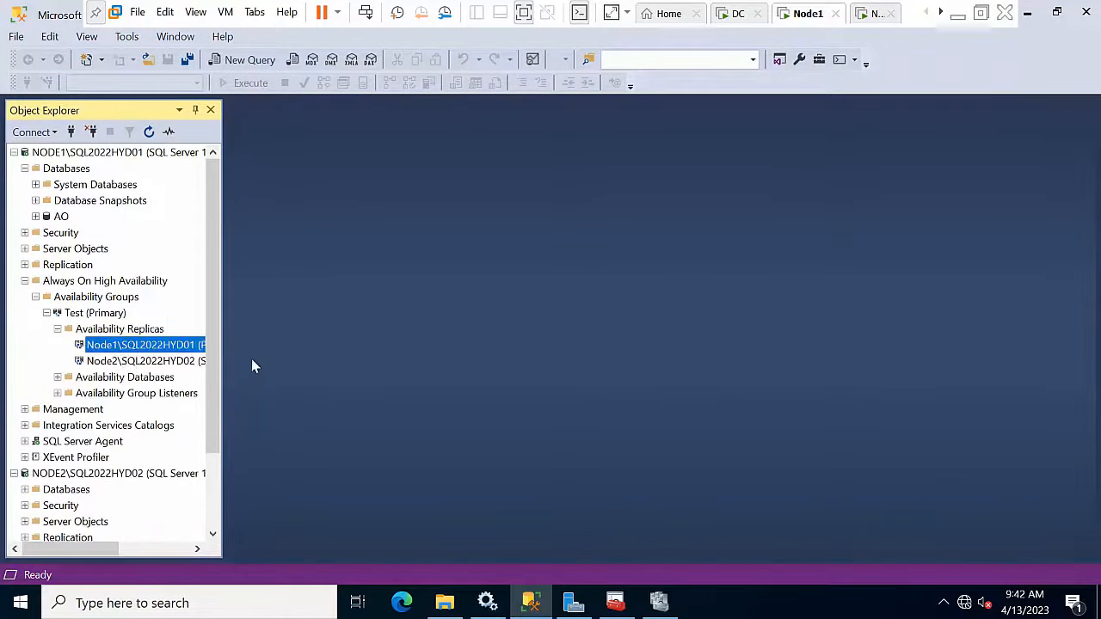
left_click_drag(222, 317, 398, 336)
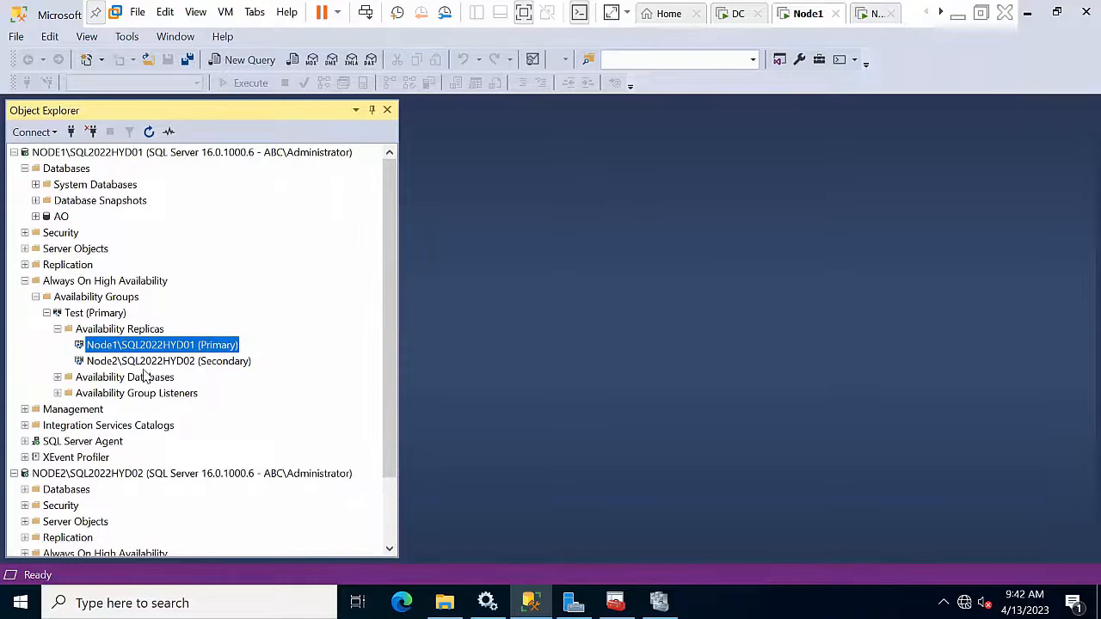
right_click(111, 316)
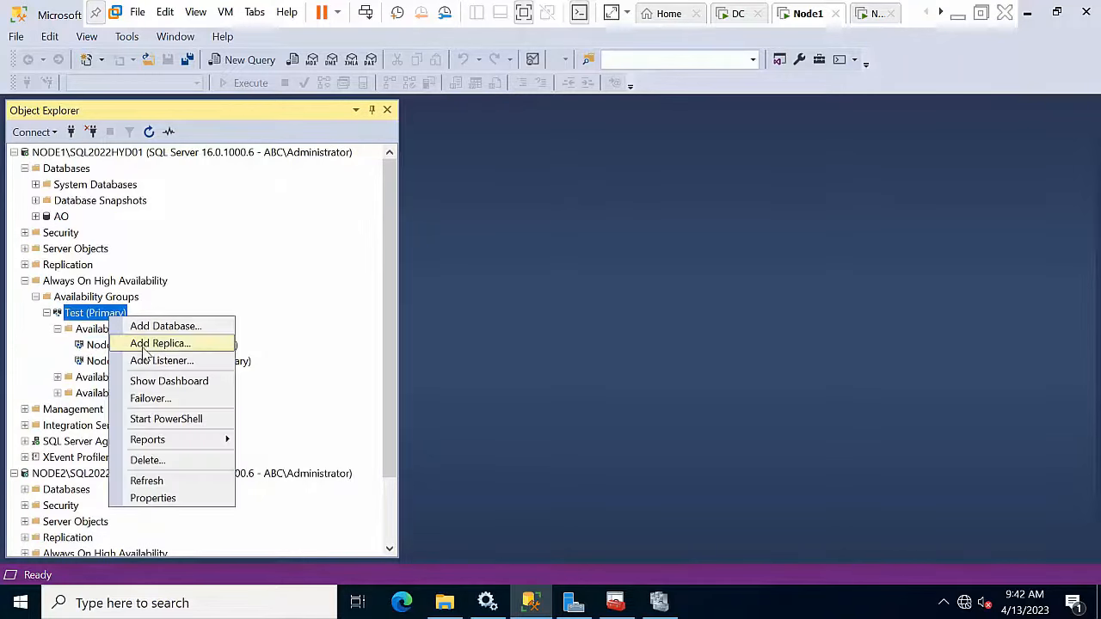
left_click(149, 381)
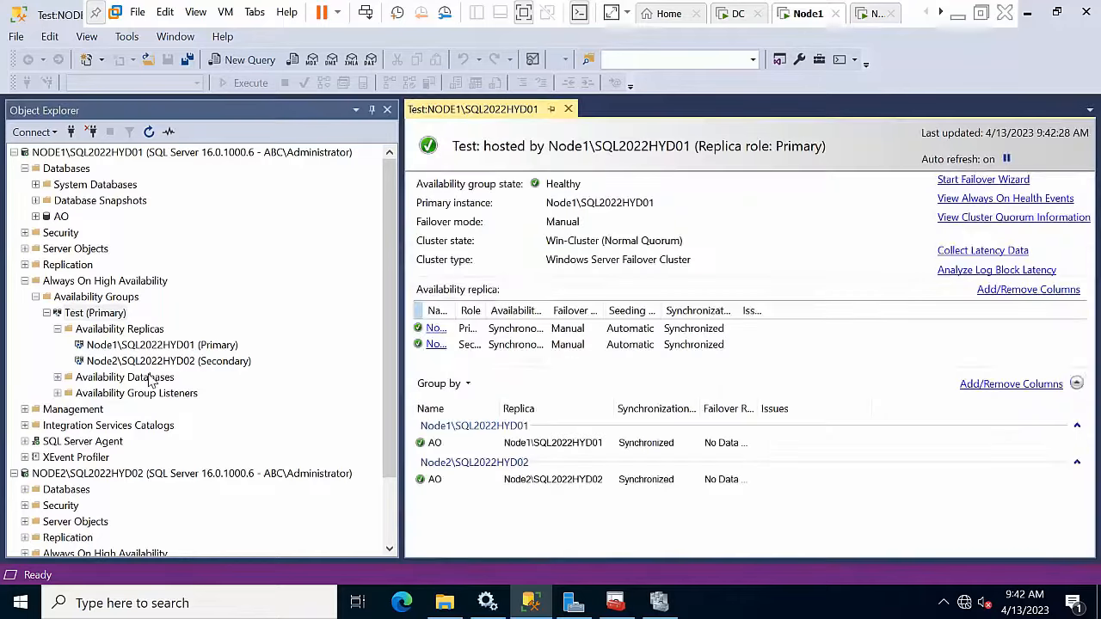
left_click(568, 109)
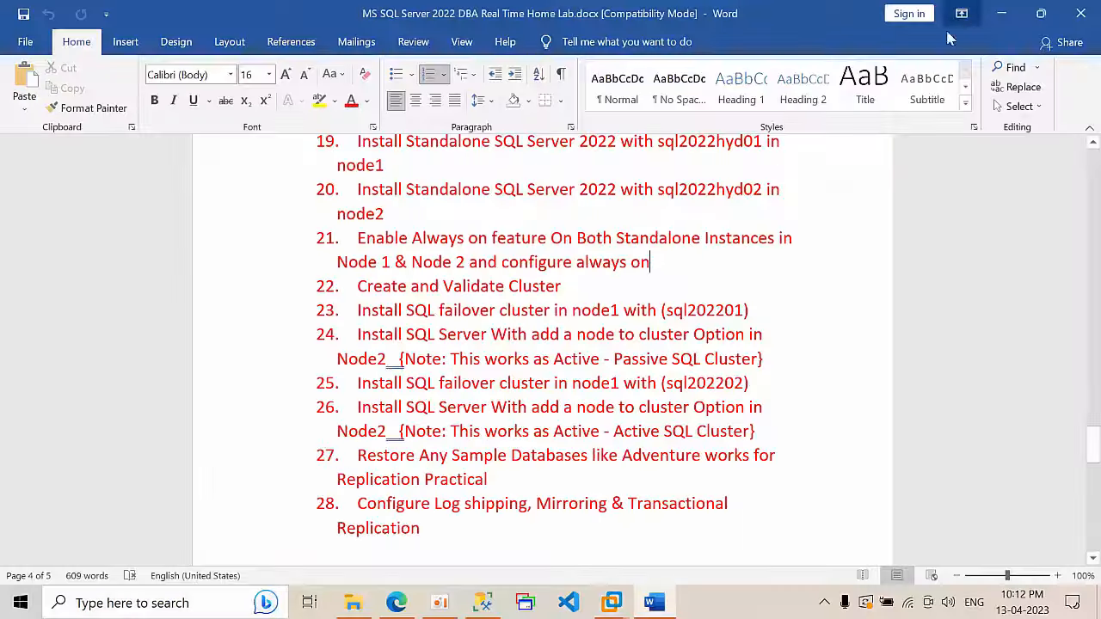
Step: Review lab steps 23 and 24 in Word, then return to the Node1 VM desktop
left_click(957, 16)
left_click_drag(355, 308, 793, 325)
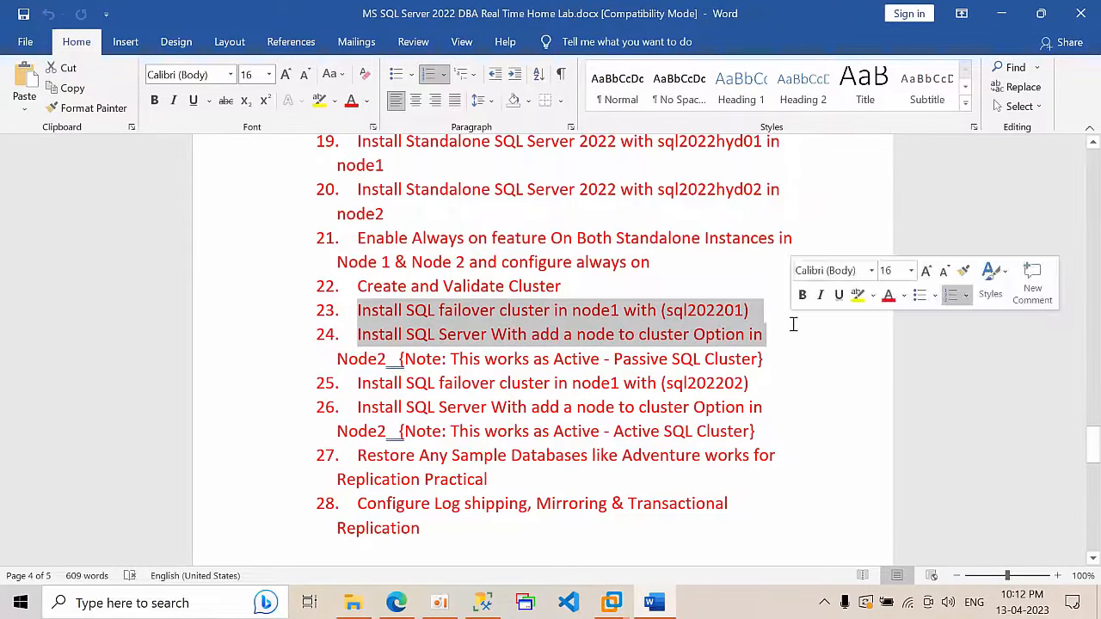
left_click(1004, 13)
left_click(1015, 17)
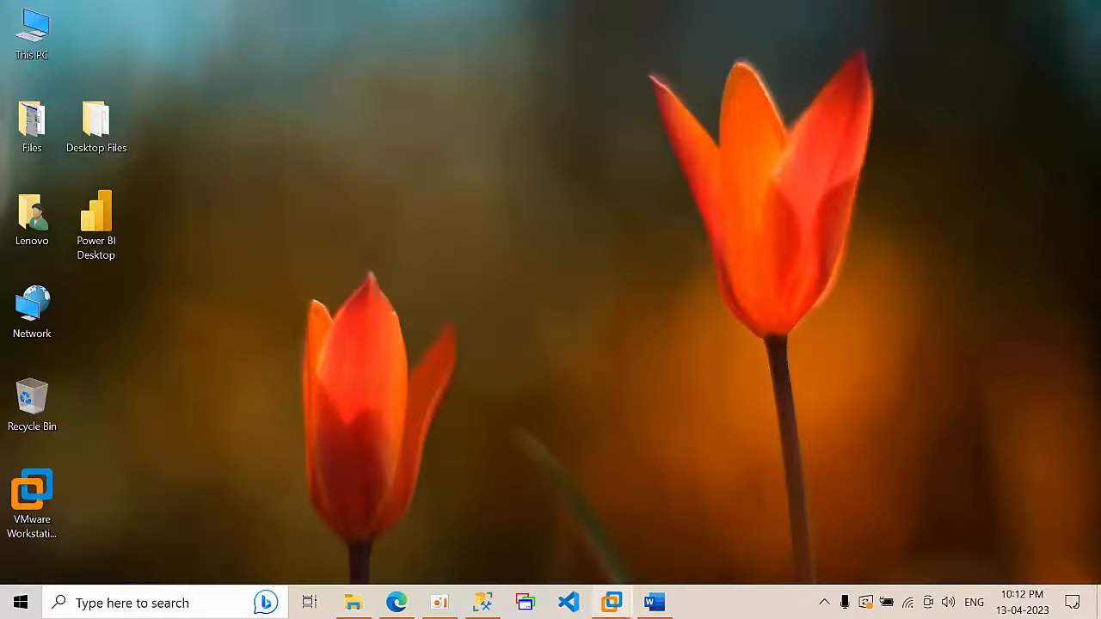
mouse_move(611, 602)
left_click(679, 494)
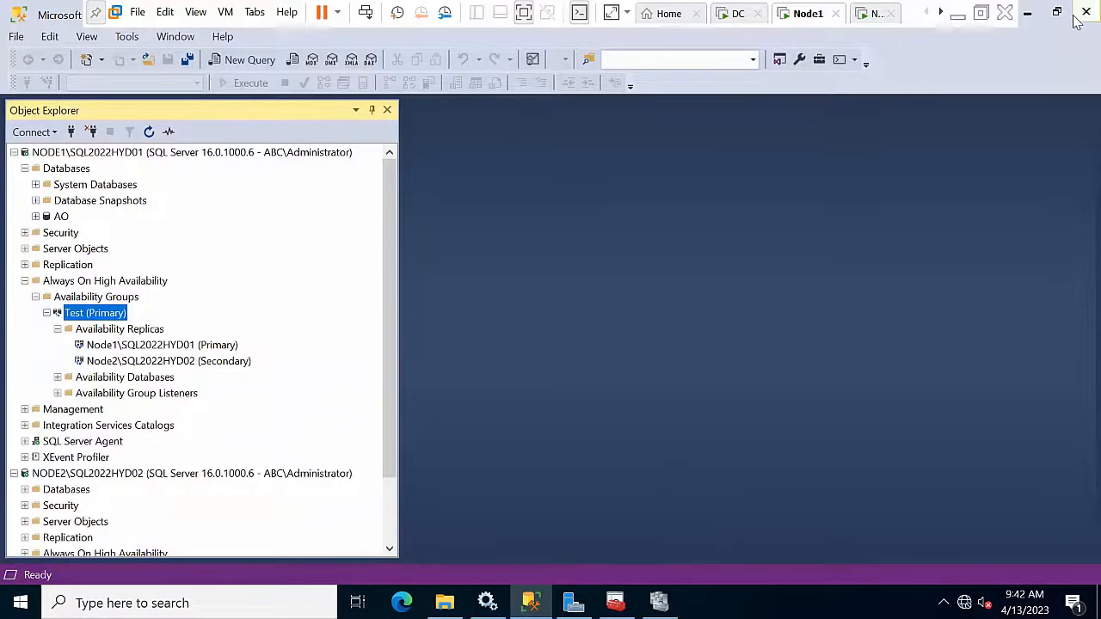
left_click(1029, 13)
Step: Mount the SQL Server 2022 installation image as DVD Drive (E:)
right_click(131, 270)
left_click(113, 224)
left_click(44, 130)
right_click(44, 131)
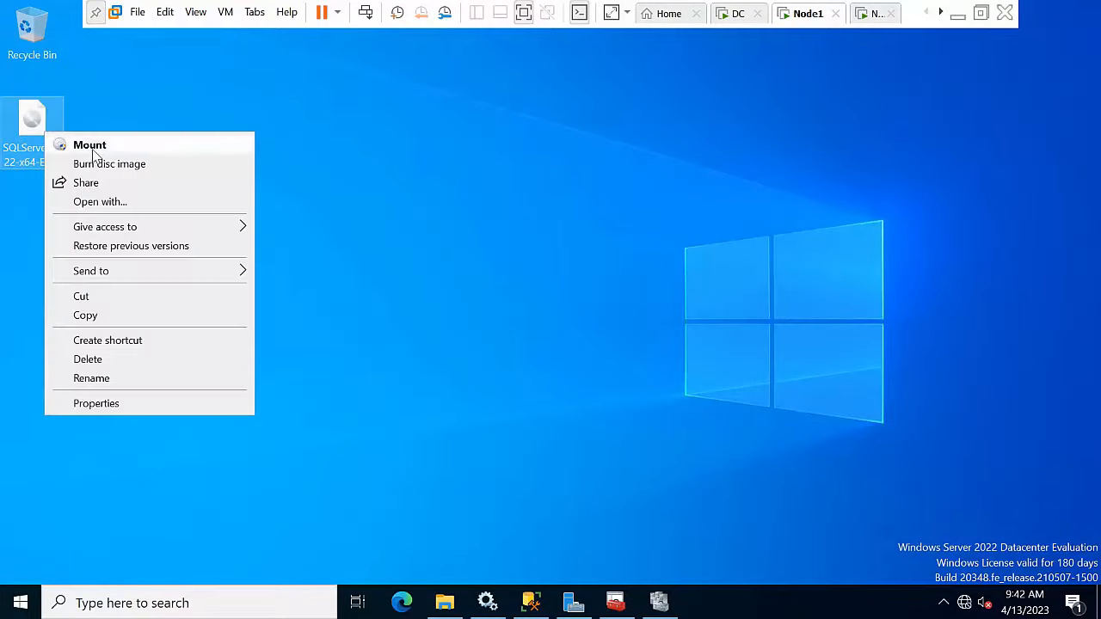
left_click(92, 149)
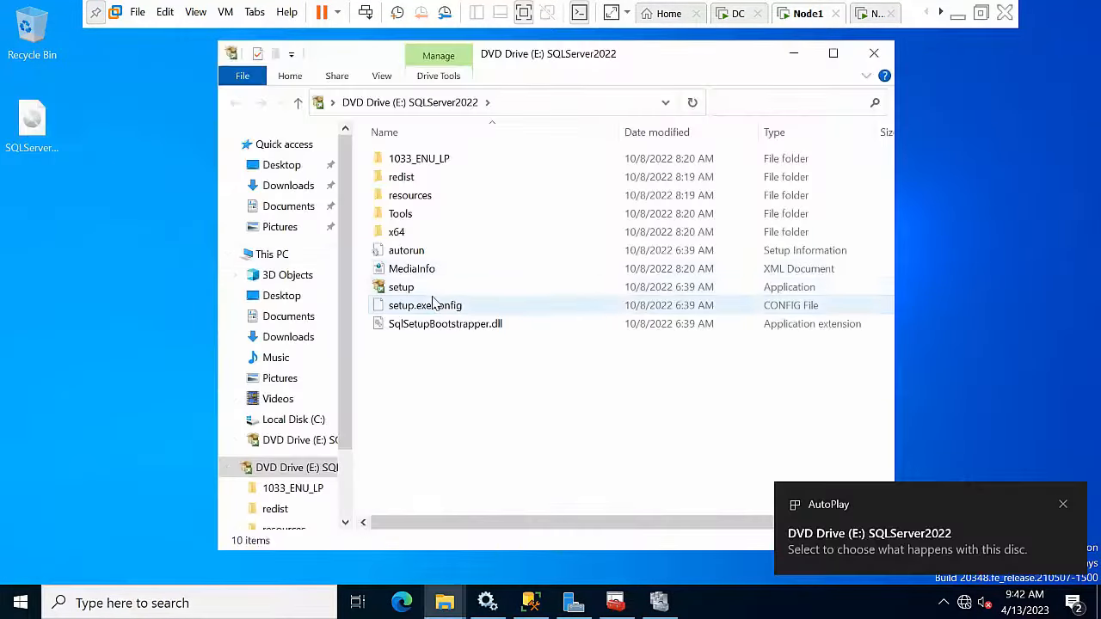
Step: Run SQL Server setup as administrator, then minimize the drive window and dismiss AutoPlay
left_click(430, 304)
left_click(431, 288)
right_click(437, 294)
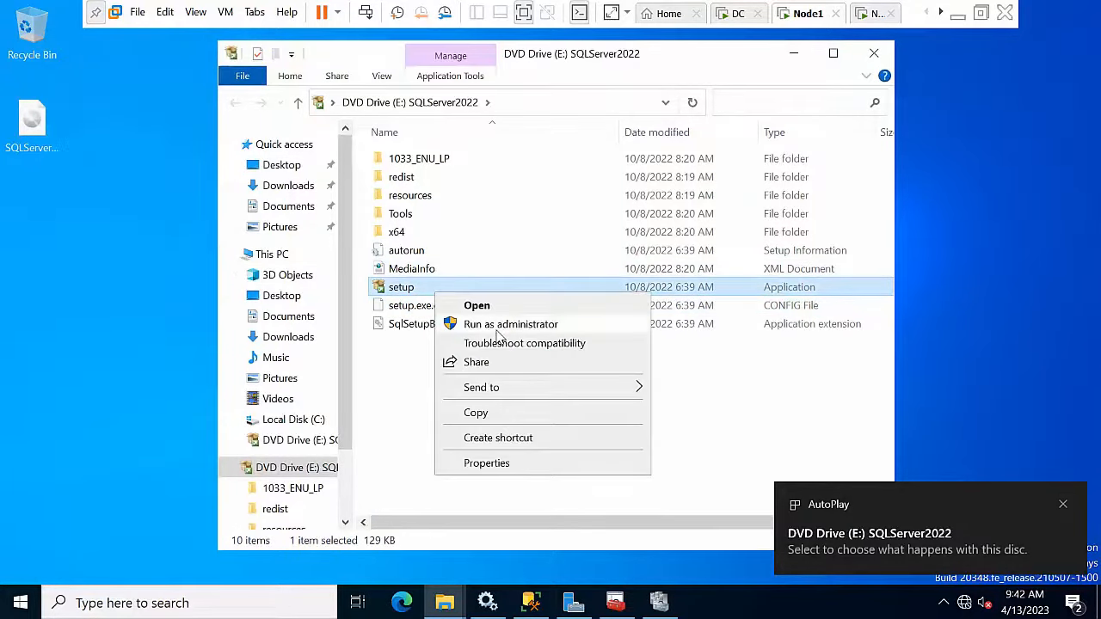
left_click(495, 327)
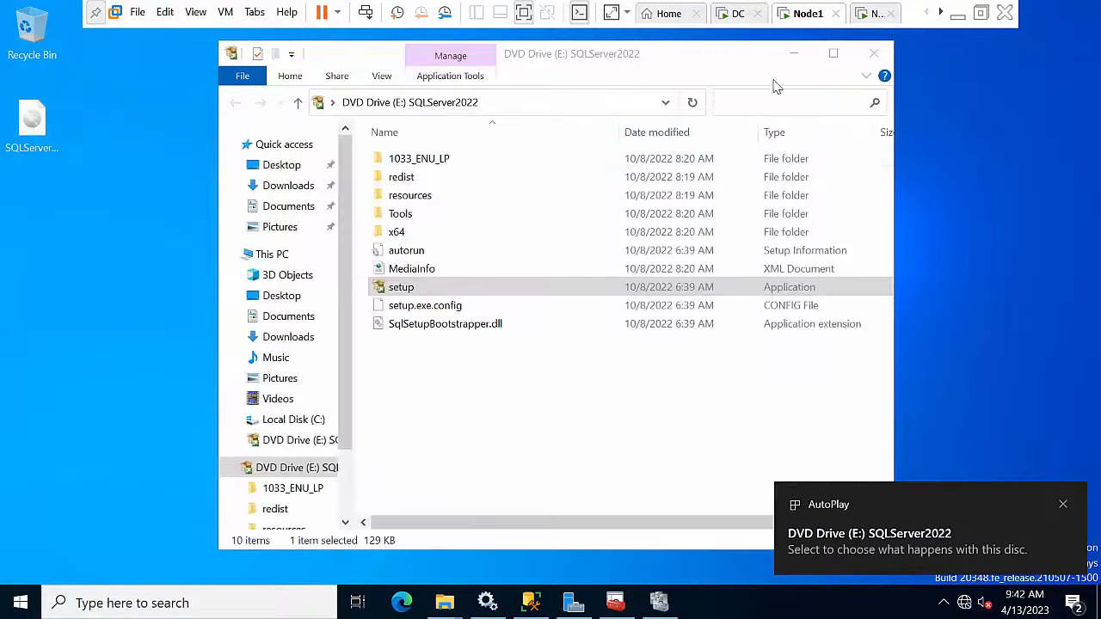
left_click(793, 54)
left_click(1062, 506)
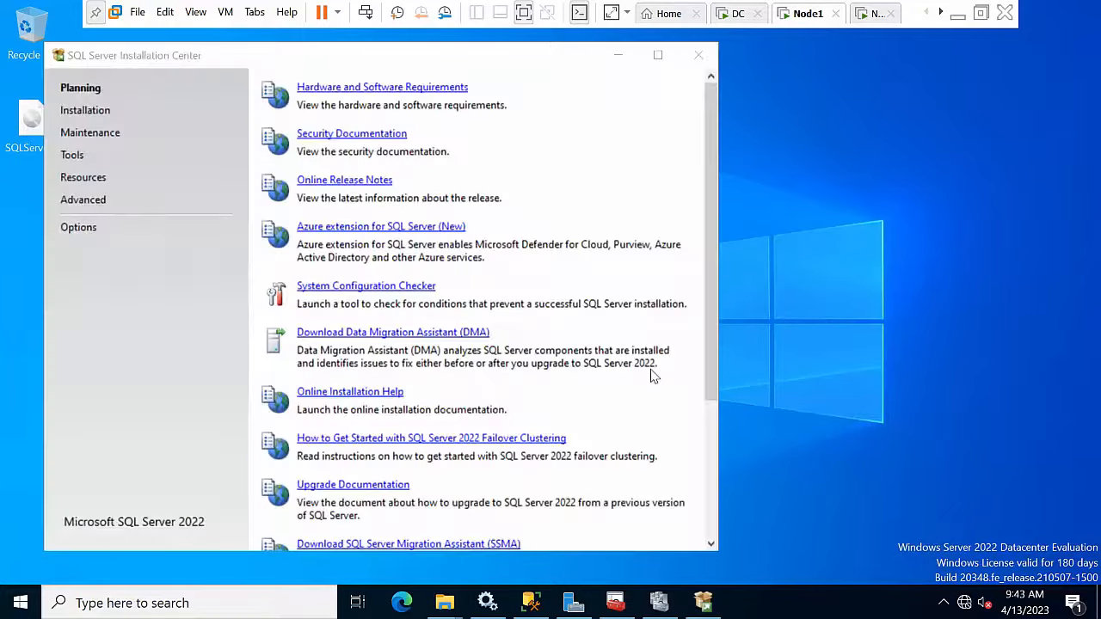
Step: Launch a new SQL Server failover cluster installation and pick the Developer edition
left_click(83, 110)
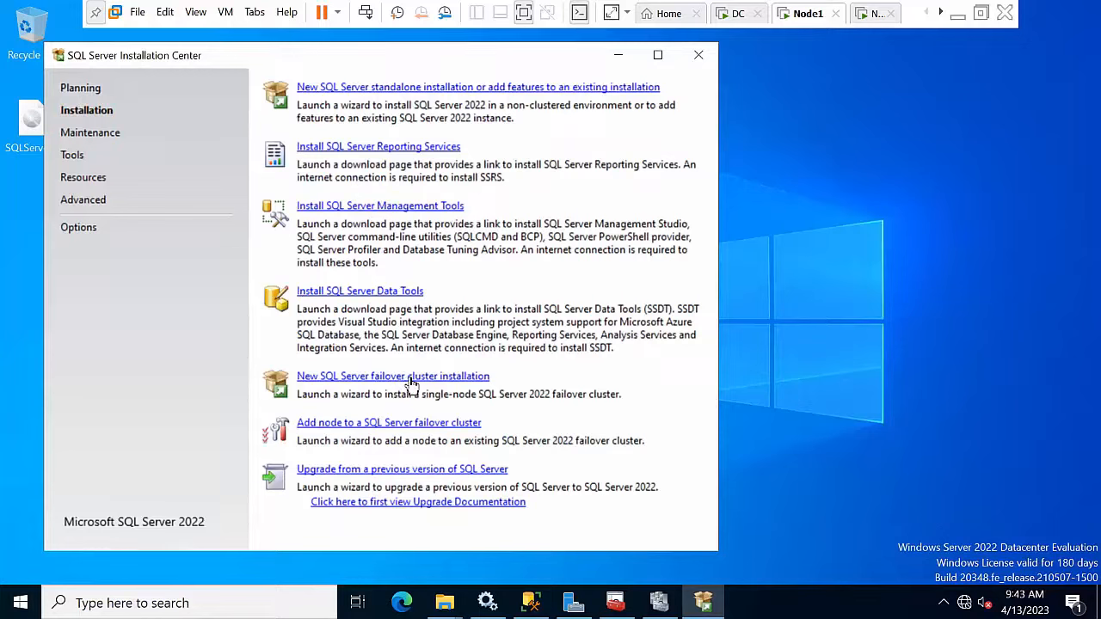
left_click(412, 379)
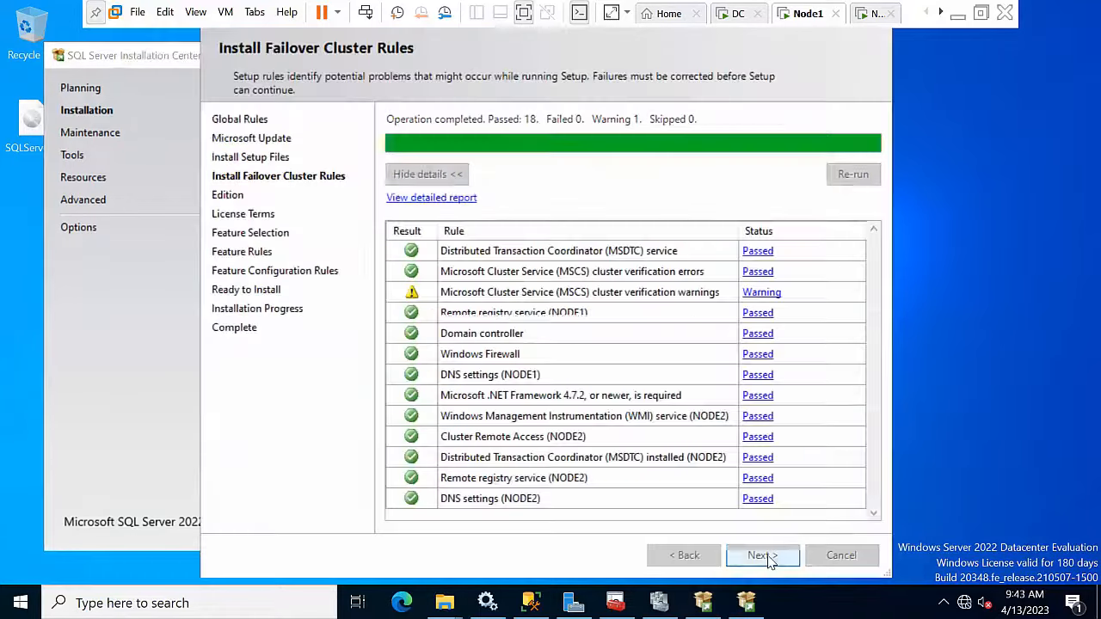
left_click(762, 556)
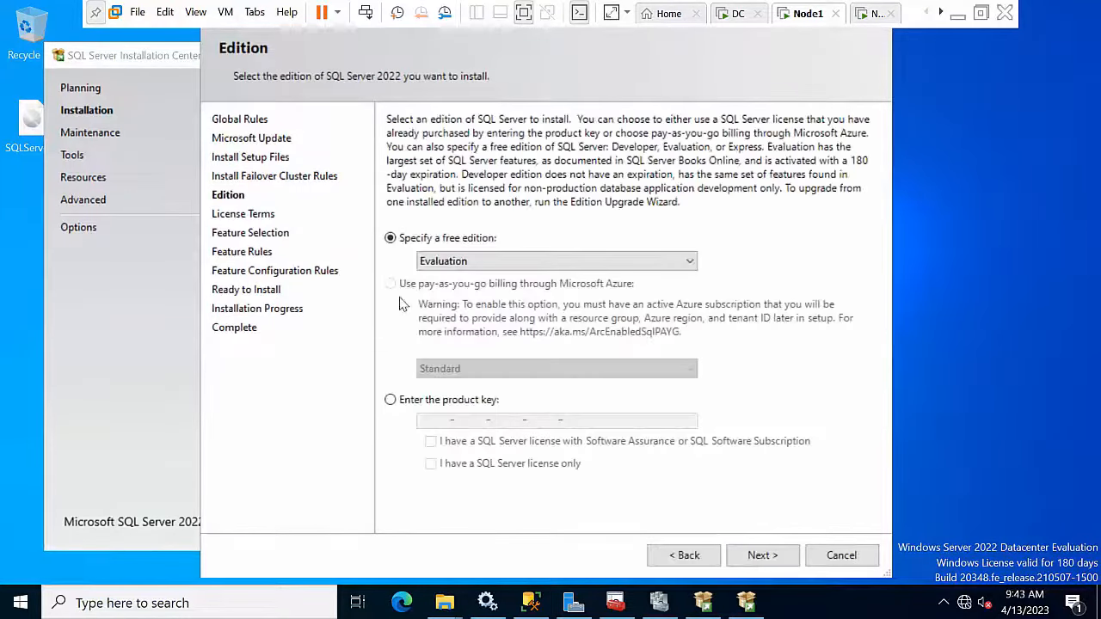
left_click(472, 262)
left_click(472, 285)
Step: Accept the licence terms and keep the default Database Engine feature selection
left_click(749, 556)
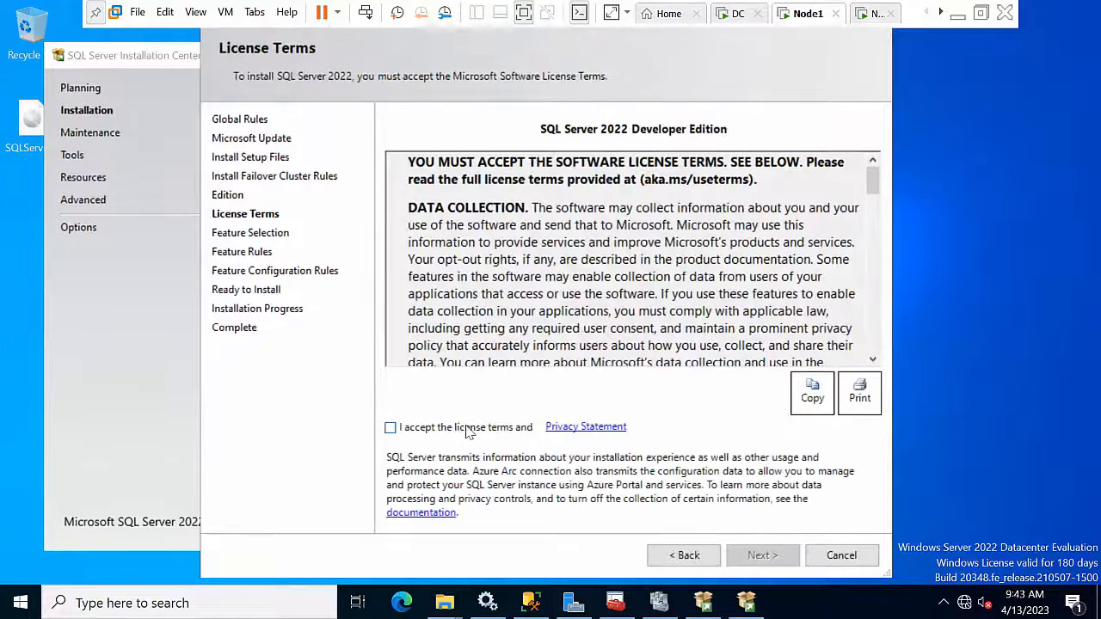
left_click(475, 431)
left_click(769, 557)
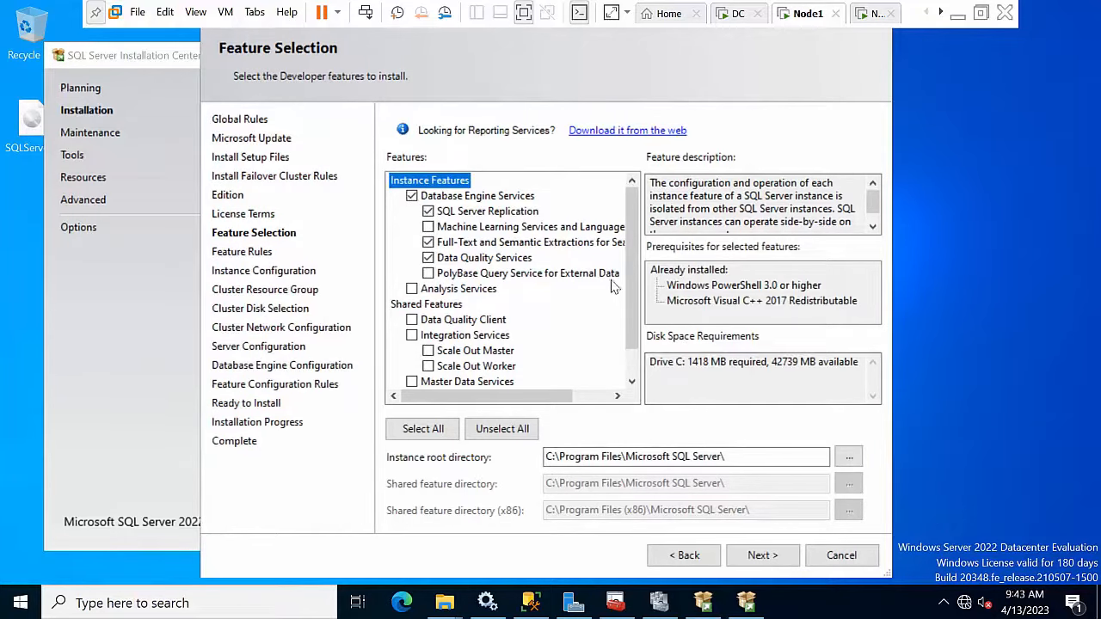
scroll(620, 301, "down", 1)
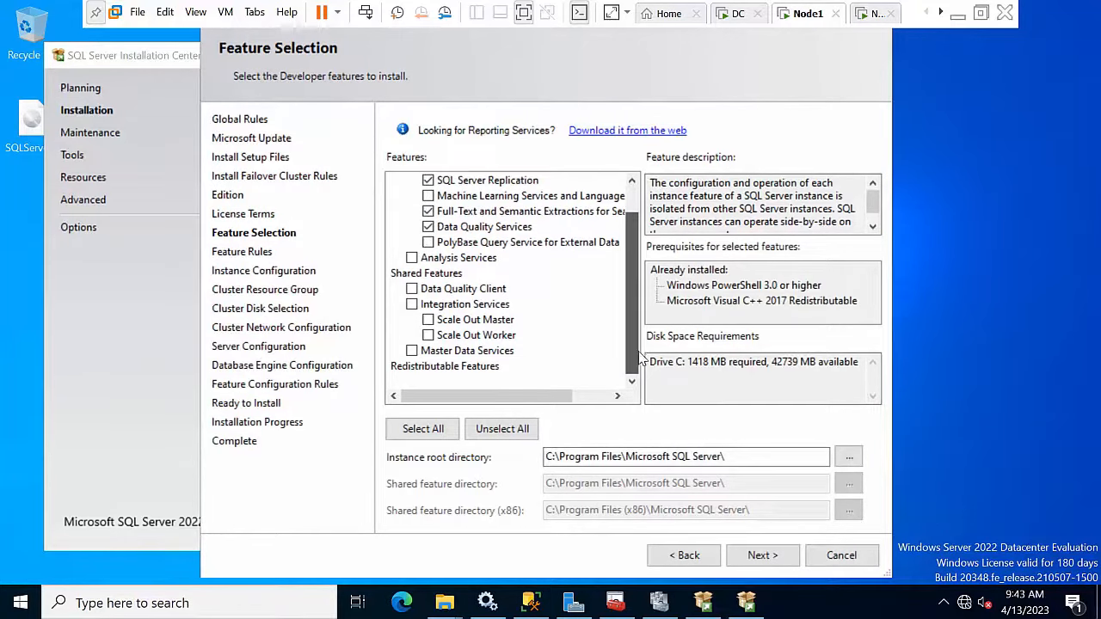
left_click(762, 555)
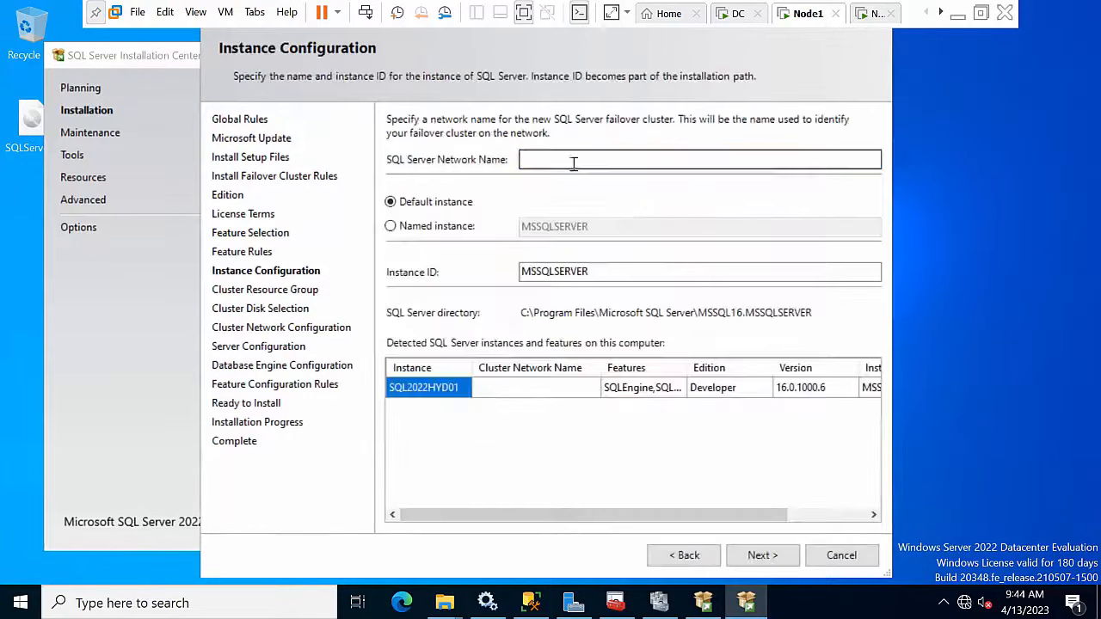
Step: Enter SQL_Cluster01 as the SQL Server network name
left_click(570, 160)
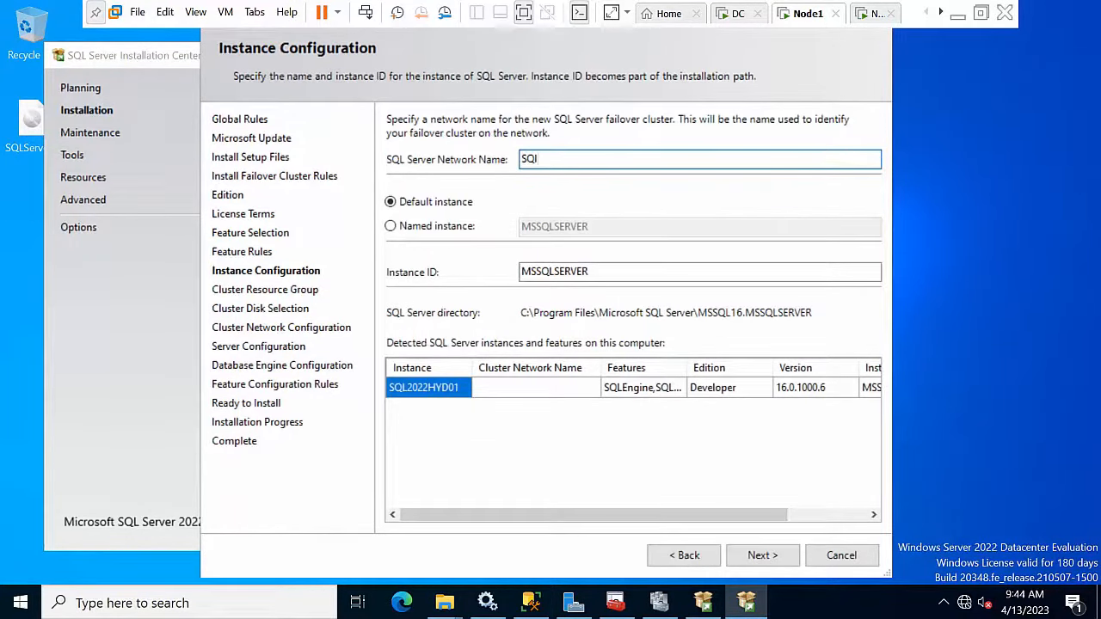
type("SQL202201")
left_click_drag(585, 159, 437, 145)
key("ctrl+c")
key("BackSpace")
type("SA")
key("BackSpace")
type("L_Cluster01")
Step: Switch to a named instance SQL202201 with a matching instance ID SQL202201
left_click(427, 227)
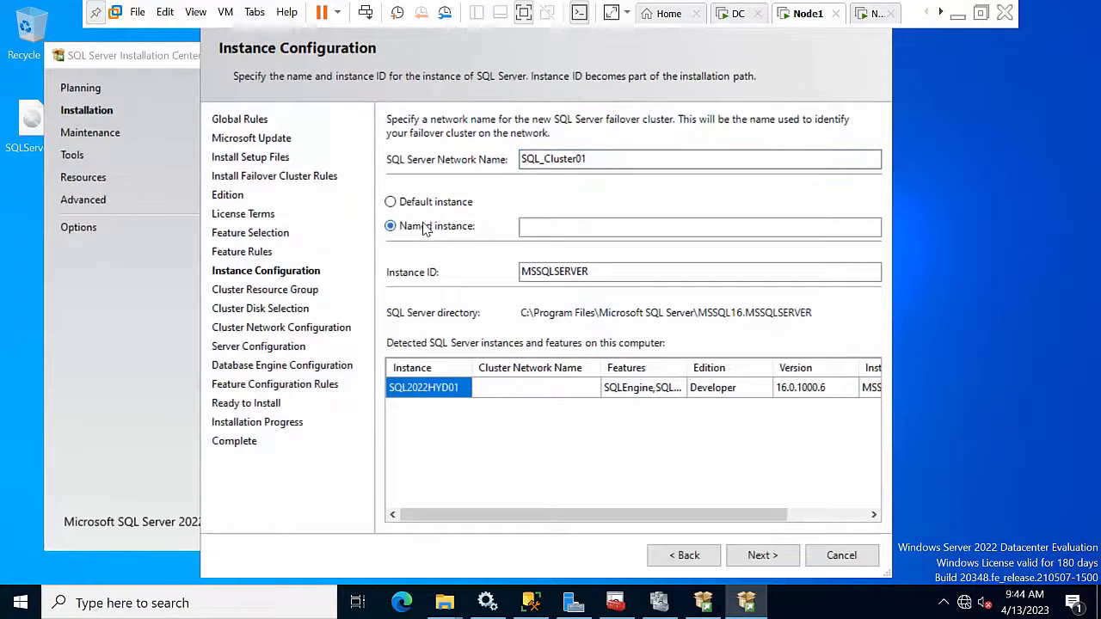
left_click(605, 274)
double_click(606, 274)
type("SQL202201")
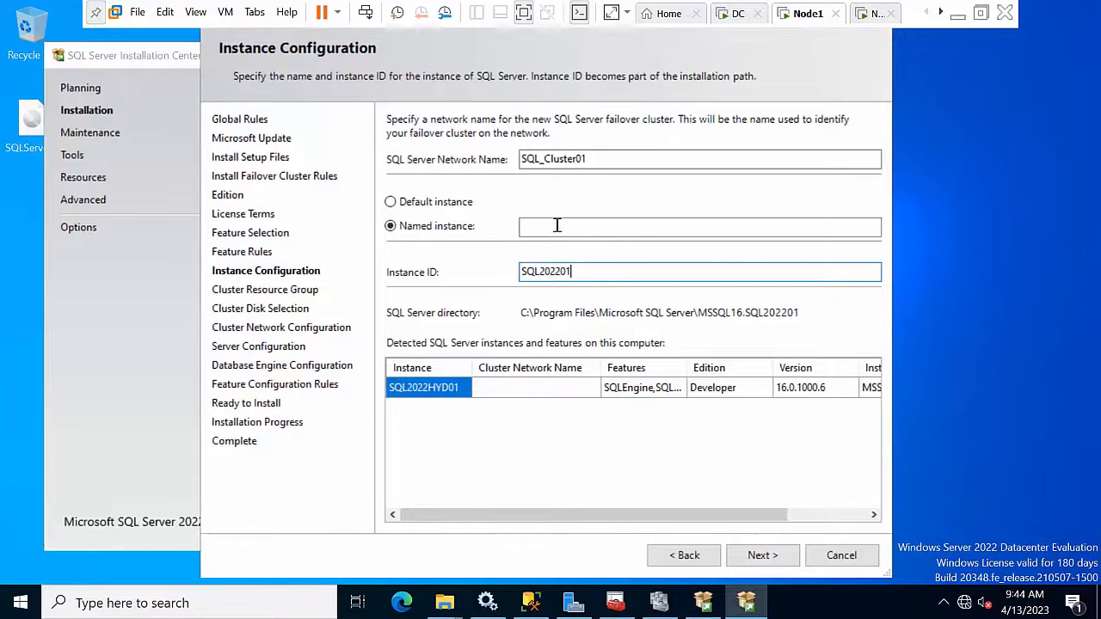
left_click(556, 227)
key("ctrl+v")
Step: Dismiss the invalid-name error and remove the underscore so the network name reads SQLCluster01
left_click(745, 557)
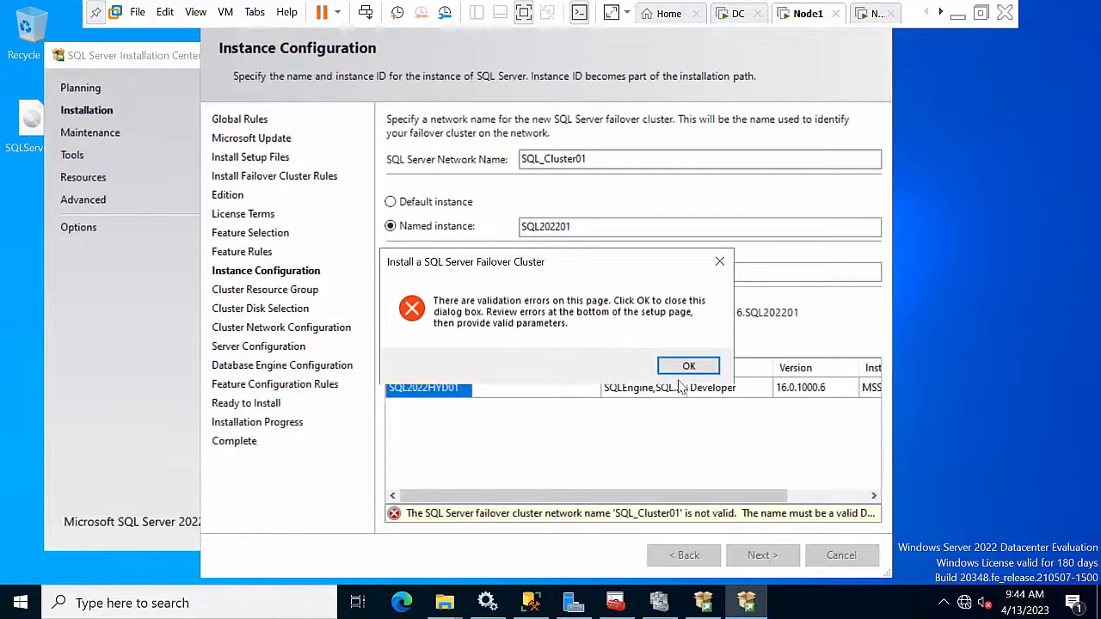
left_click(693, 428)
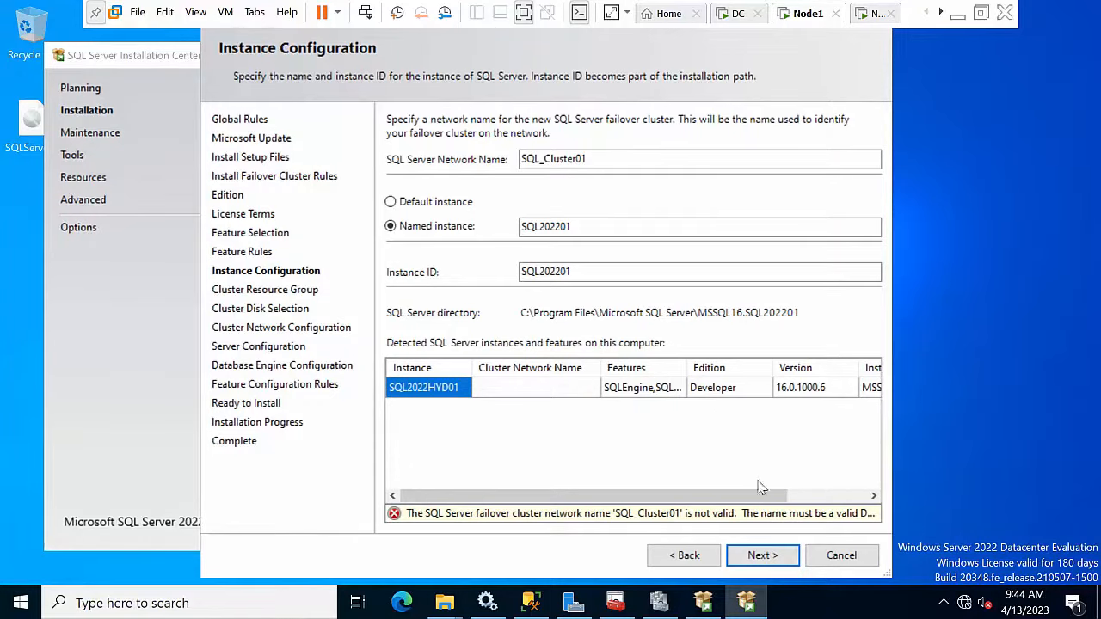
left_click_drag(719, 505, 800, 503)
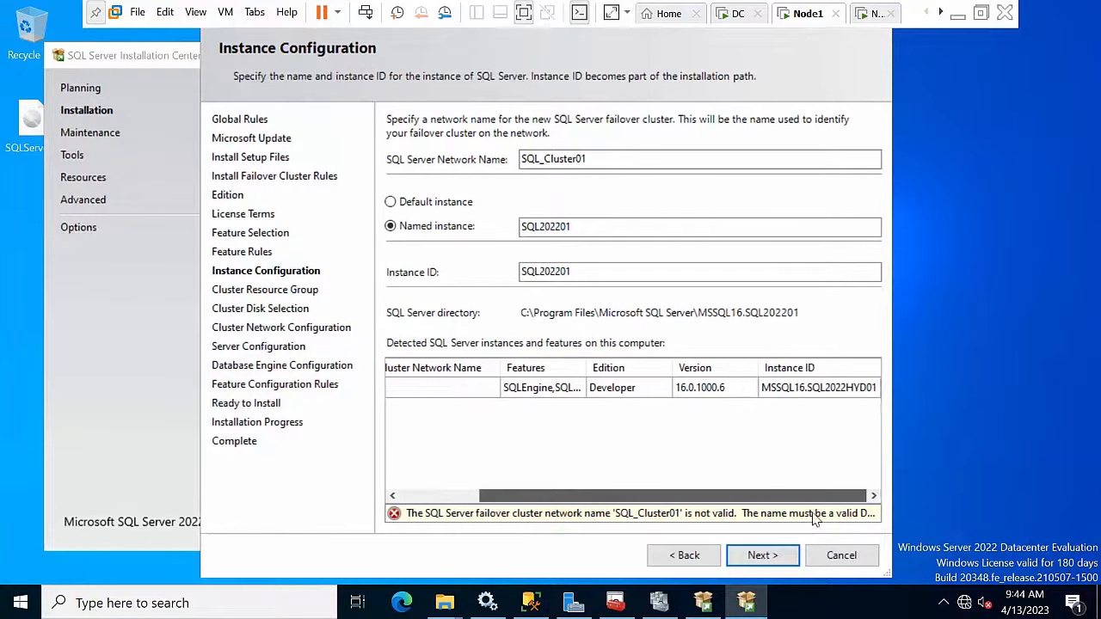
left_click(544, 160)
key("shift+Right")
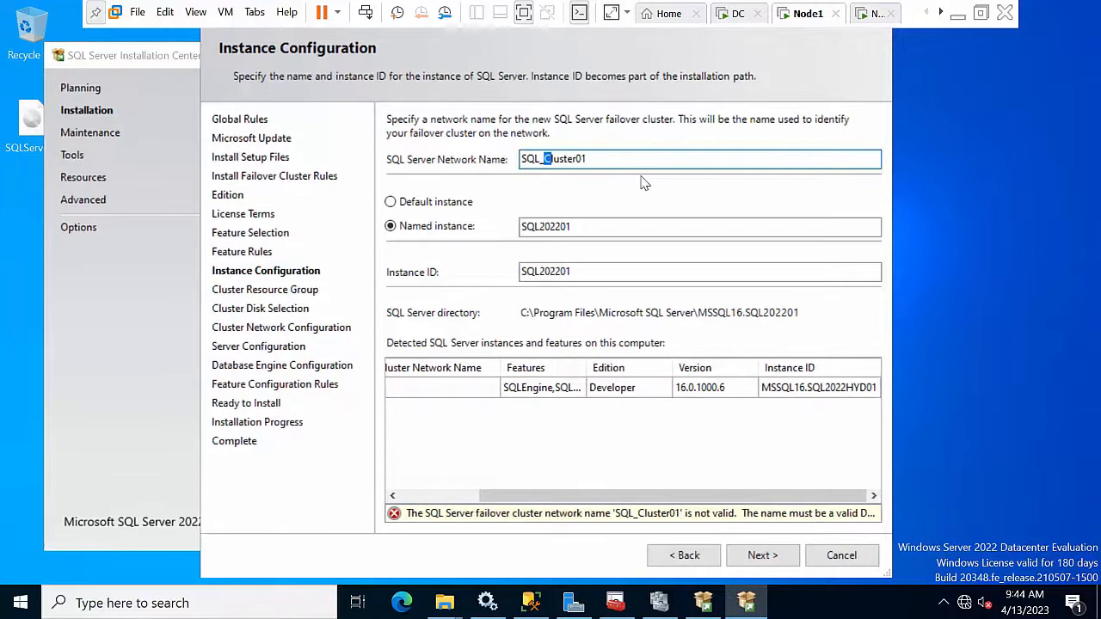
key("BackSpace")
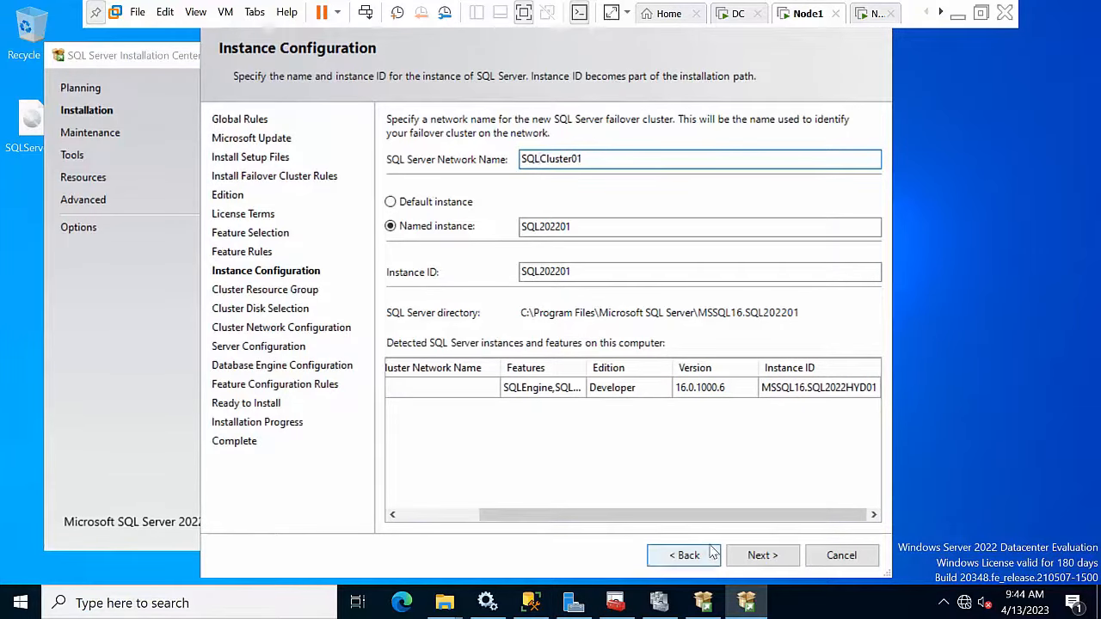
left_click(751, 557)
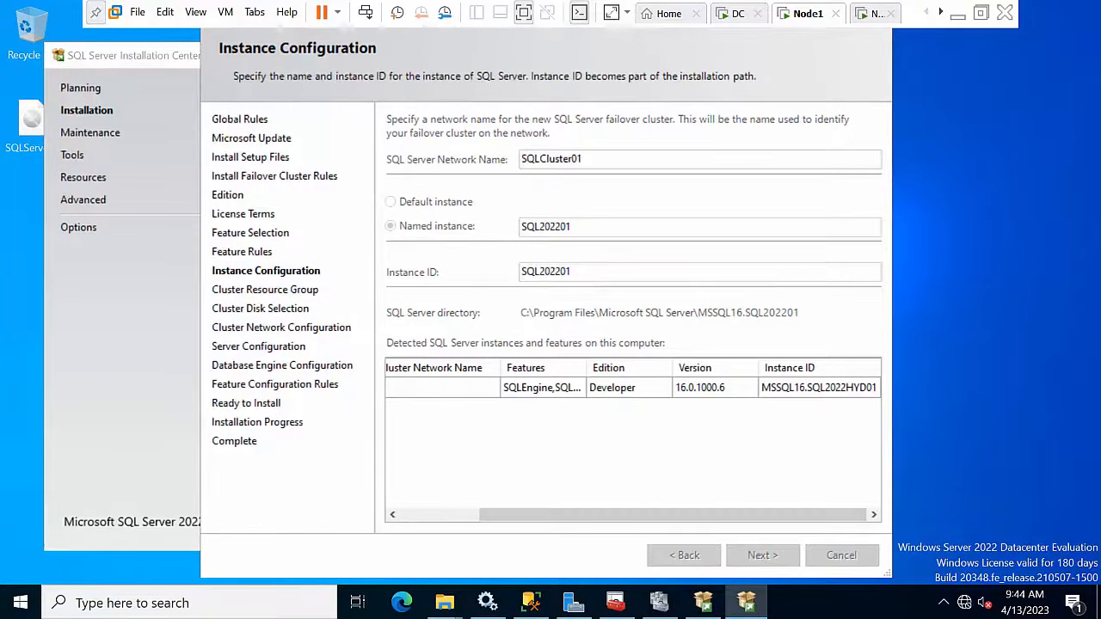
Step: Keep the default cluster resource group SQL Server (SQL202201) and proceed to disk selection
left_click(754, 557)
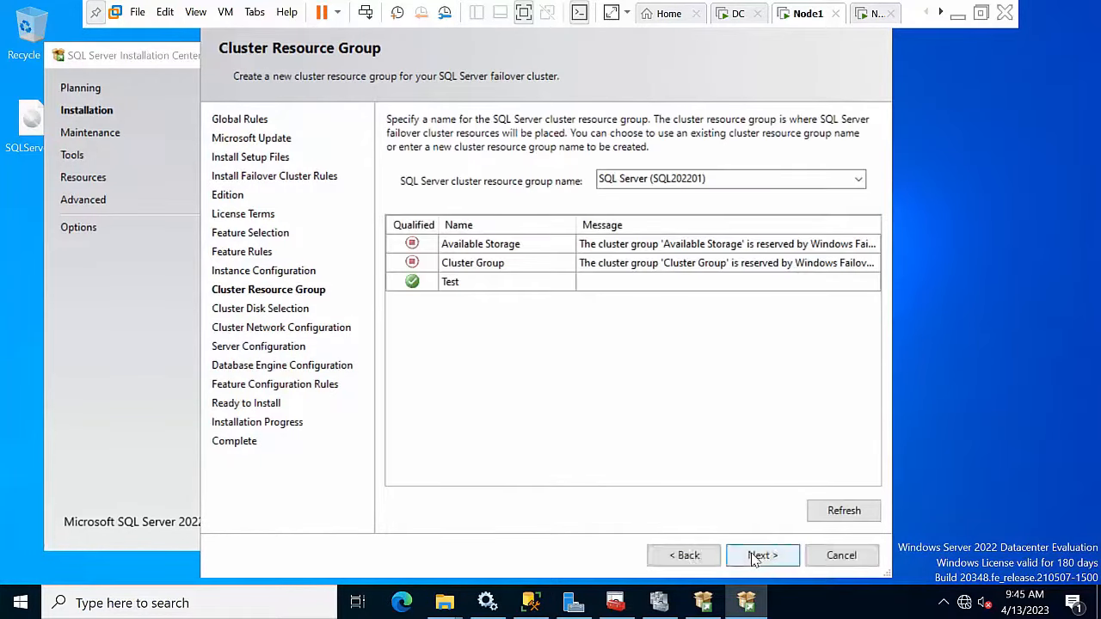
left_click(754, 558)
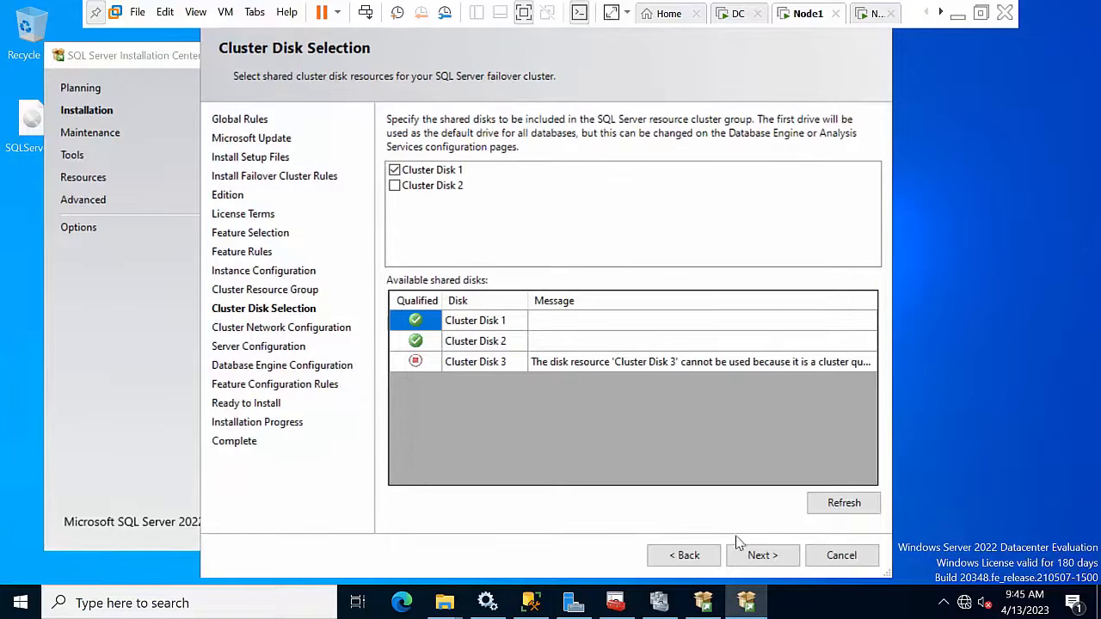
Step: Keep Cluster Disk 1 and give the IPv4 cluster network static address 10.0.0.100
left_click(757, 557)
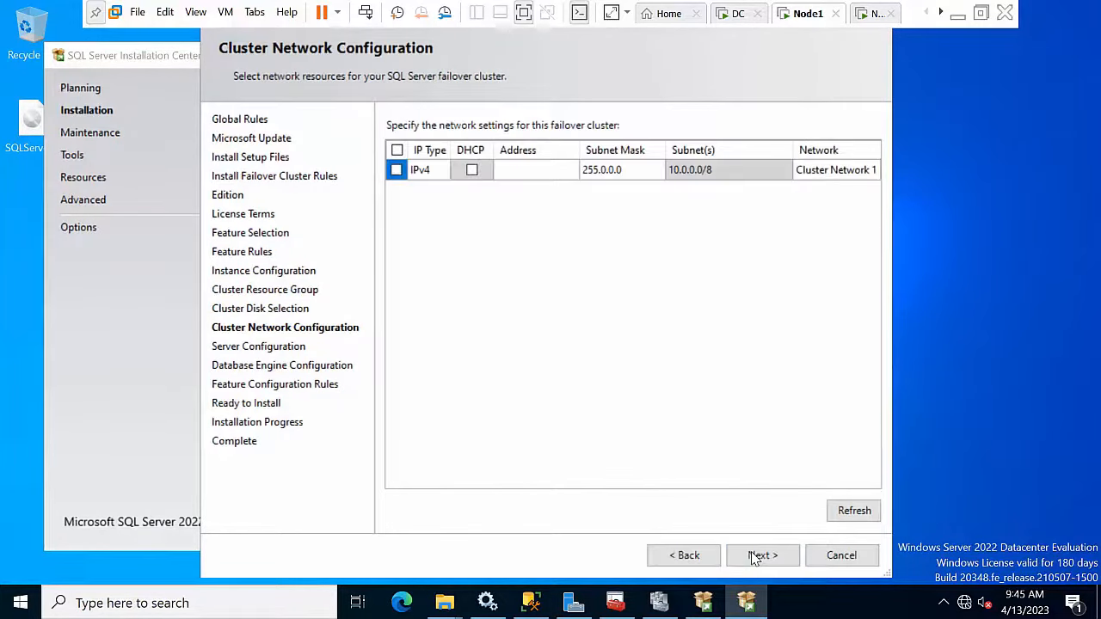
left_click(395, 169)
left_click(522, 168)
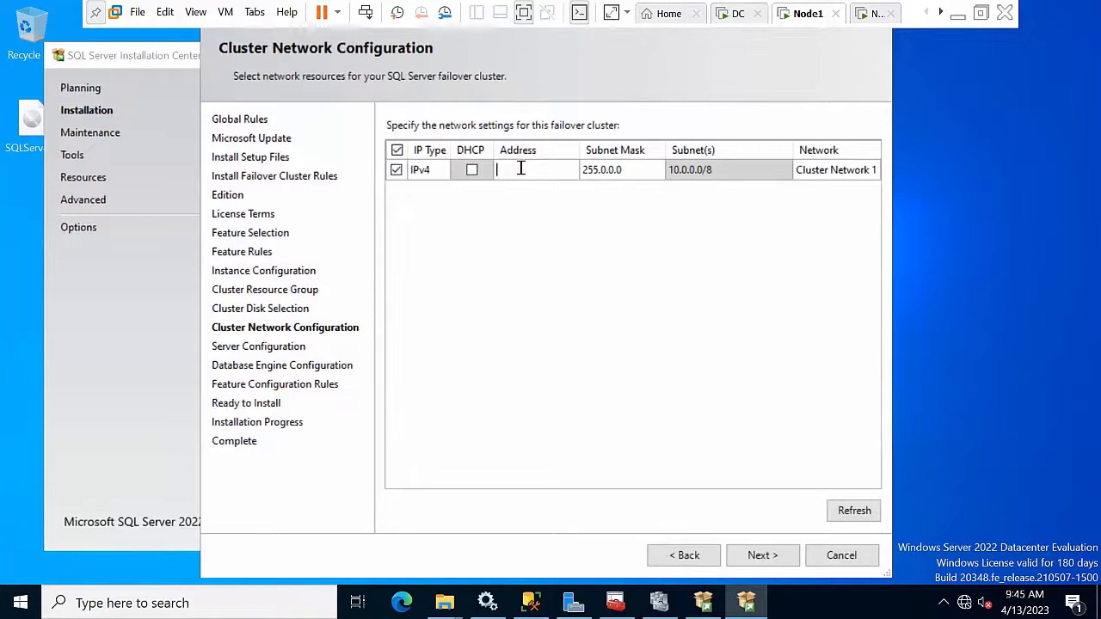
type("10.0.")
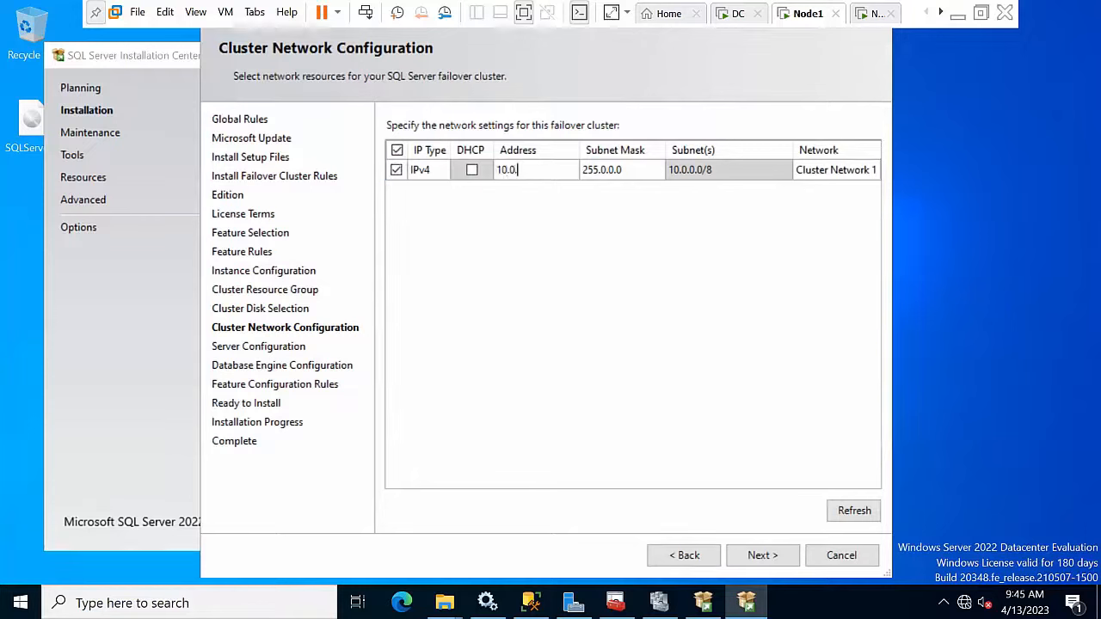
type("0.100")
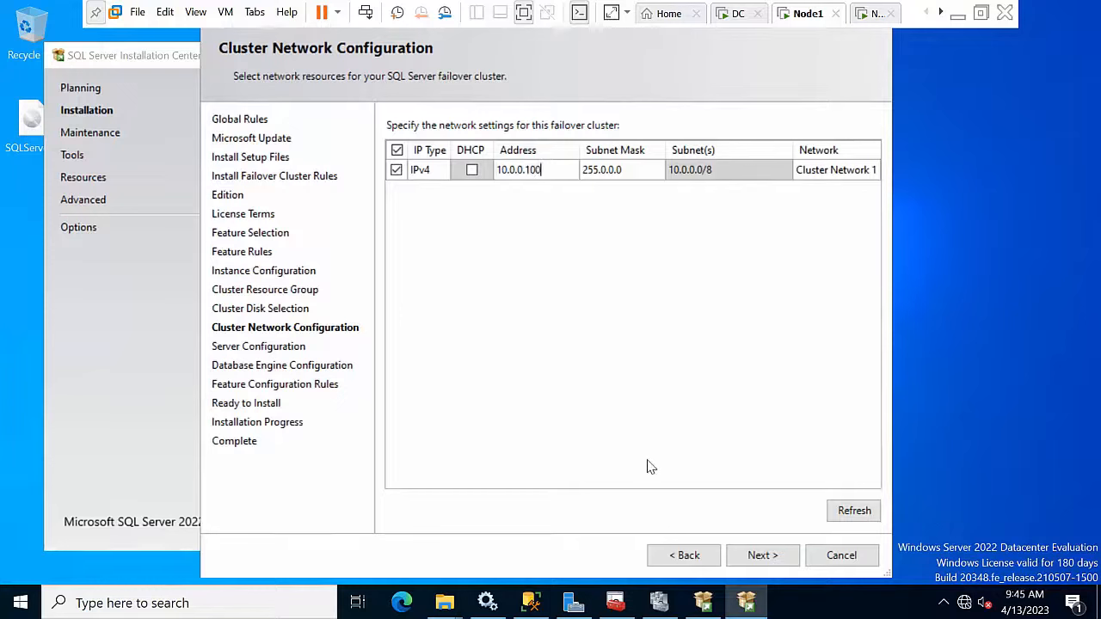
left_click(779, 555)
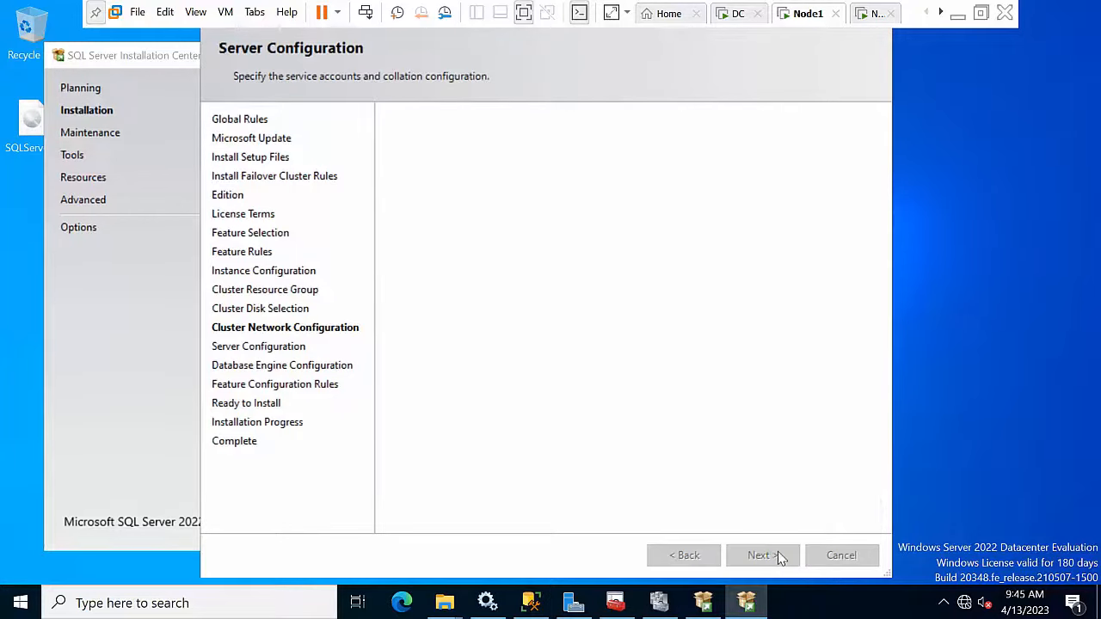
Step: Grant volume maintenance privilege and run SQL Server Agent as ABC\Administrator with its password
left_click(415, 290)
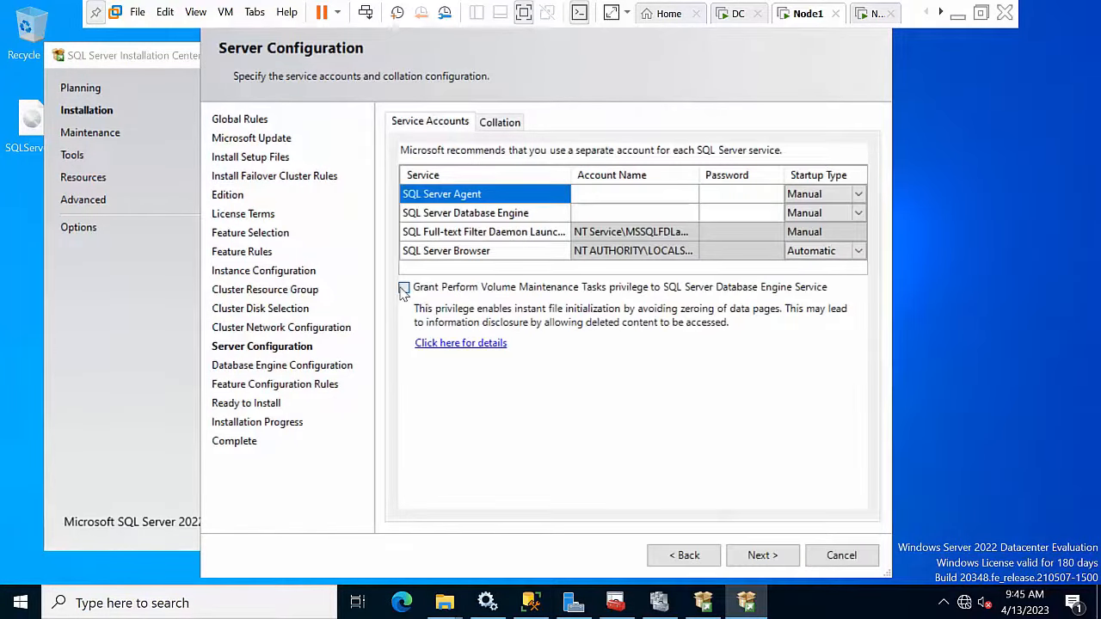
left_click(641, 194)
left_click(691, 194)
left_click(660, 212)
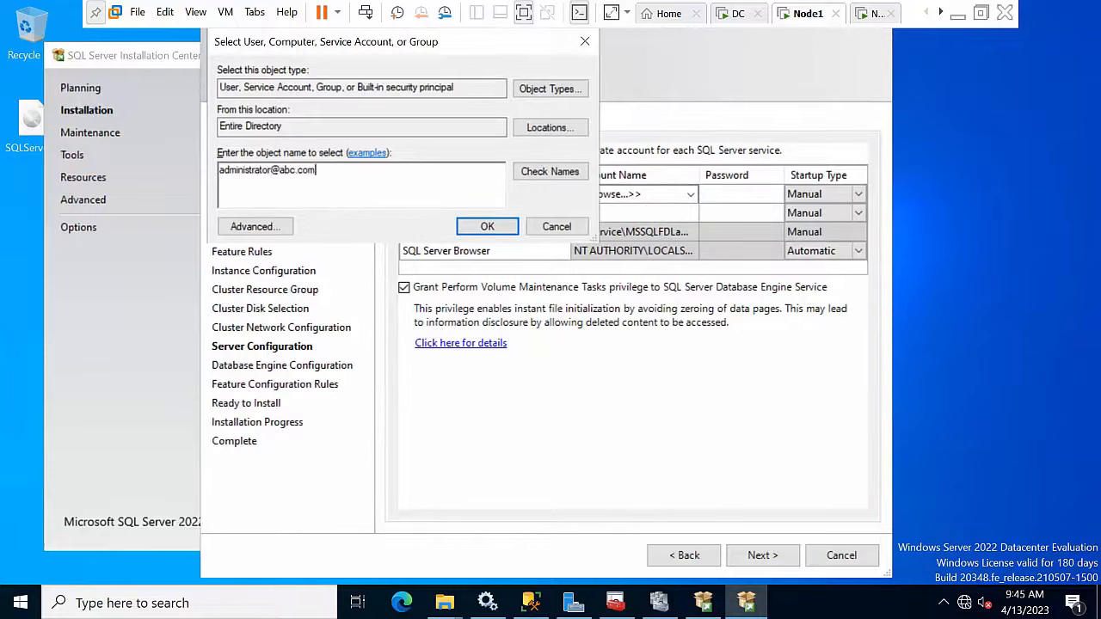
left_click(547, 172)
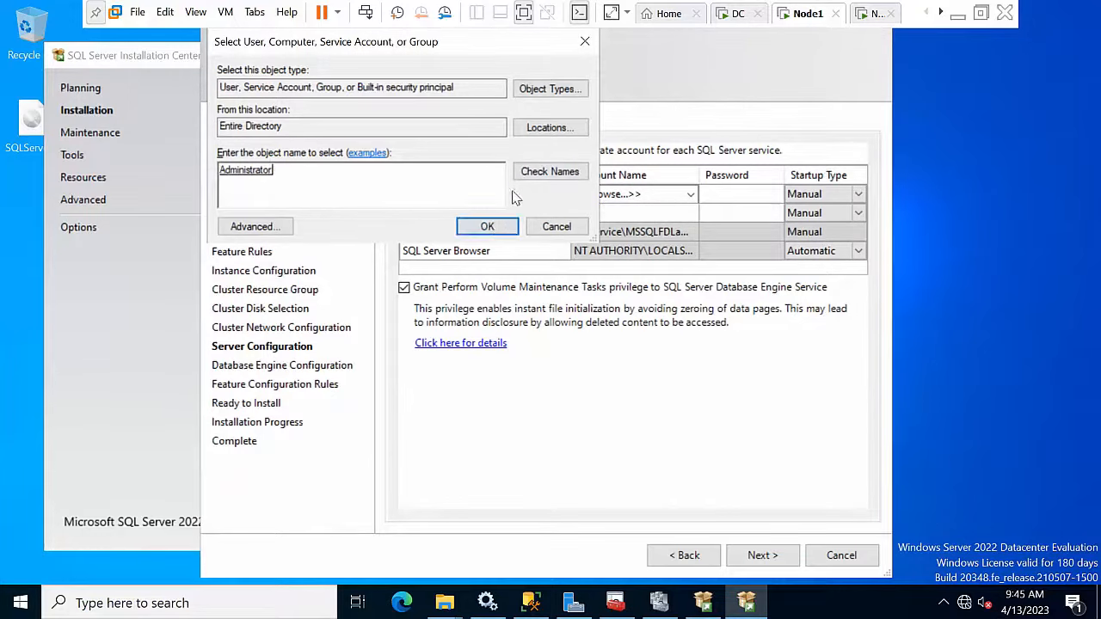
left_click(485, 226)
left_click(719, 194)
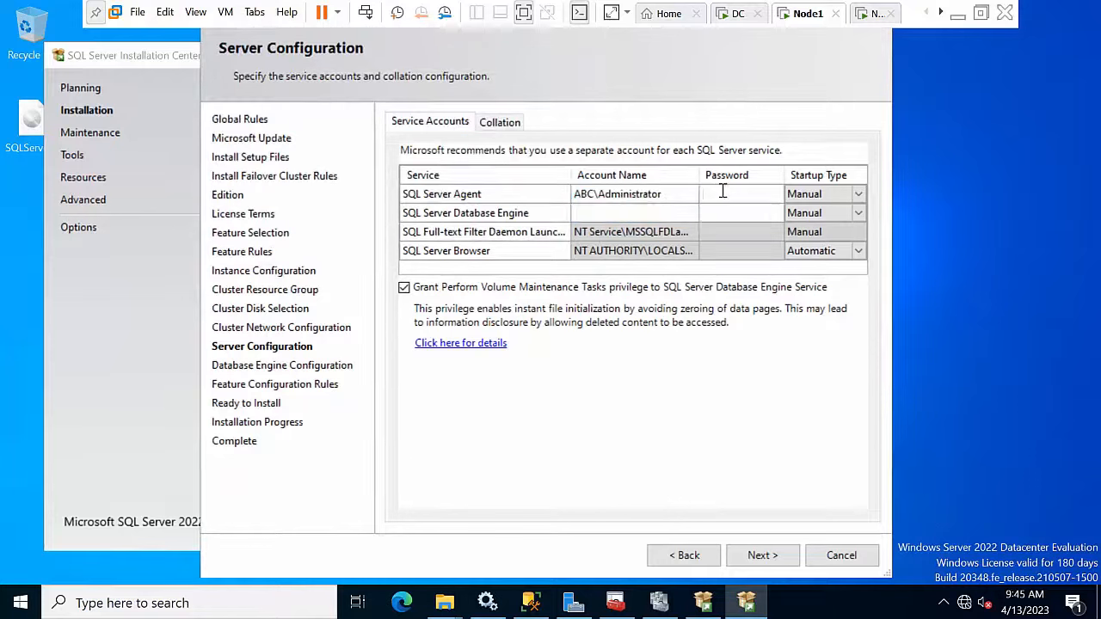
type("P@s")
key("Tab")
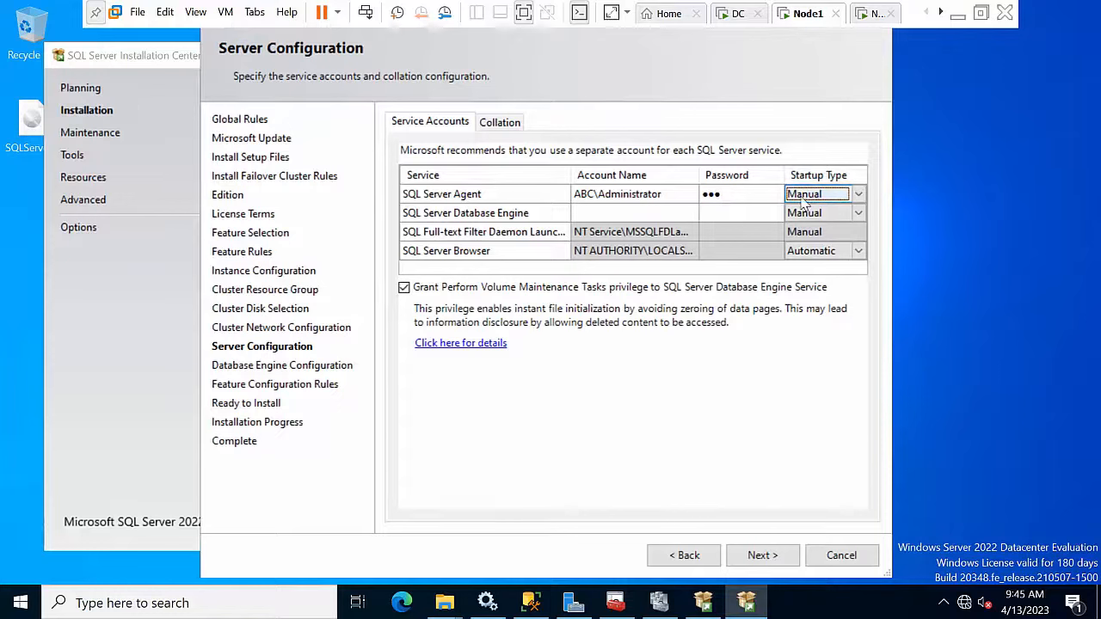
Step: Set the Database Engine account to ABC\Administrator with its password, startup type Manual
left_click(641, 193)
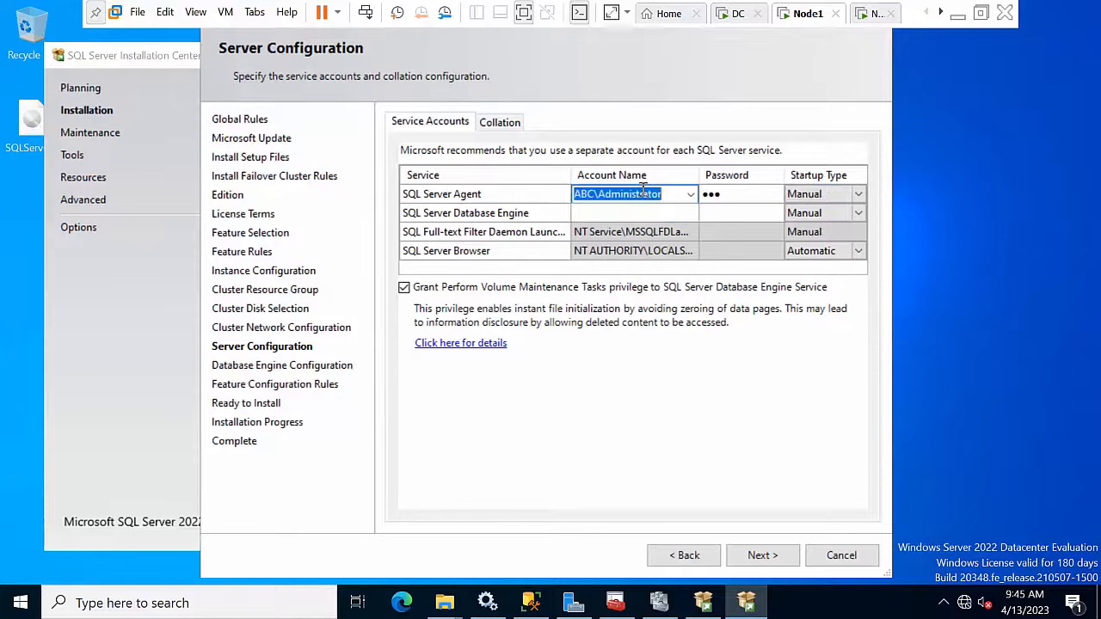
key("ctrl+c")
left_click(628, 213)
key("ctrl+v")
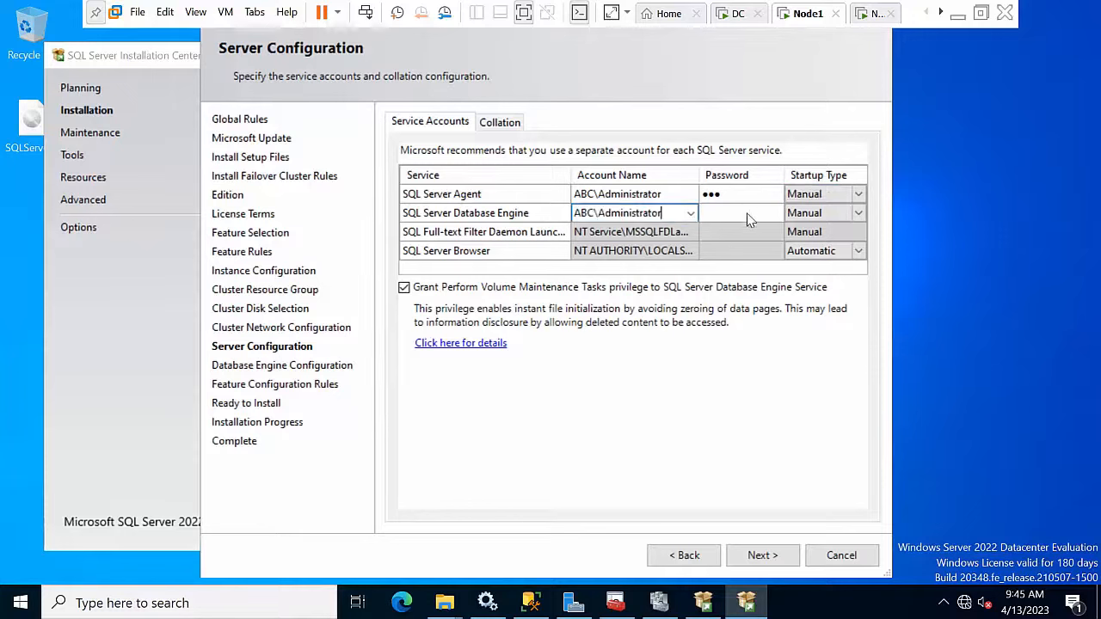
left_click(745, 213)
type("•••")
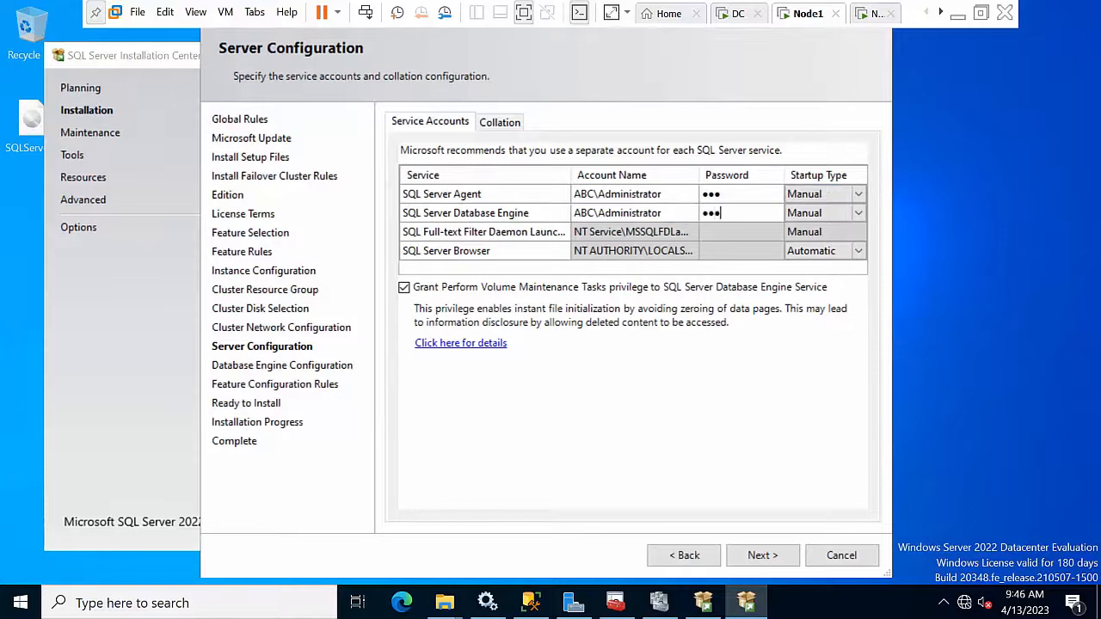
left_click(802, 215)
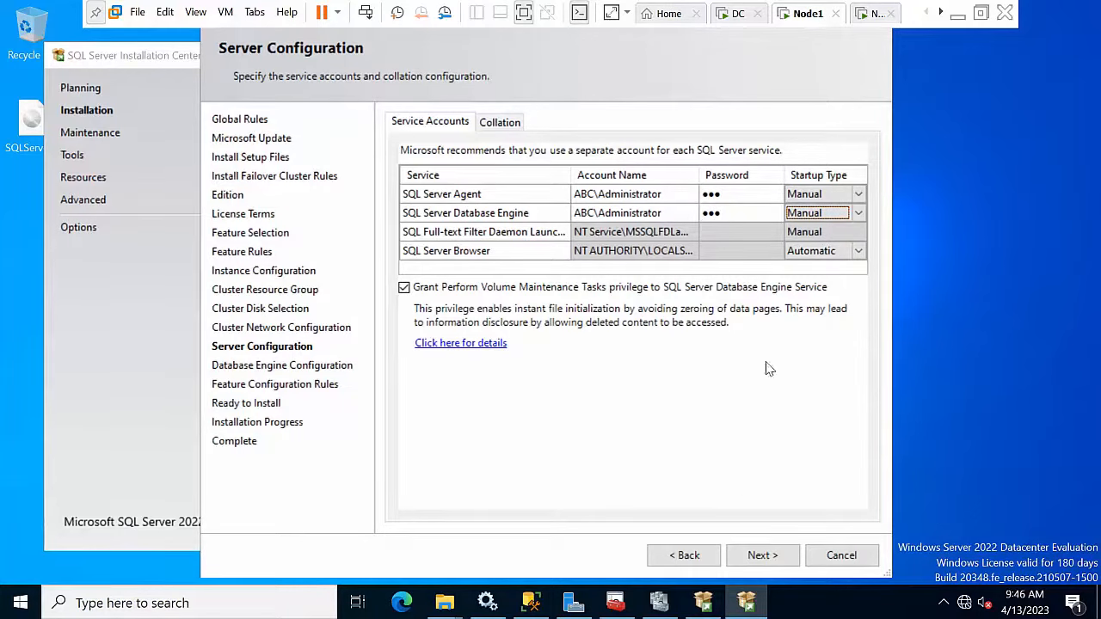
left_click(757, 556)
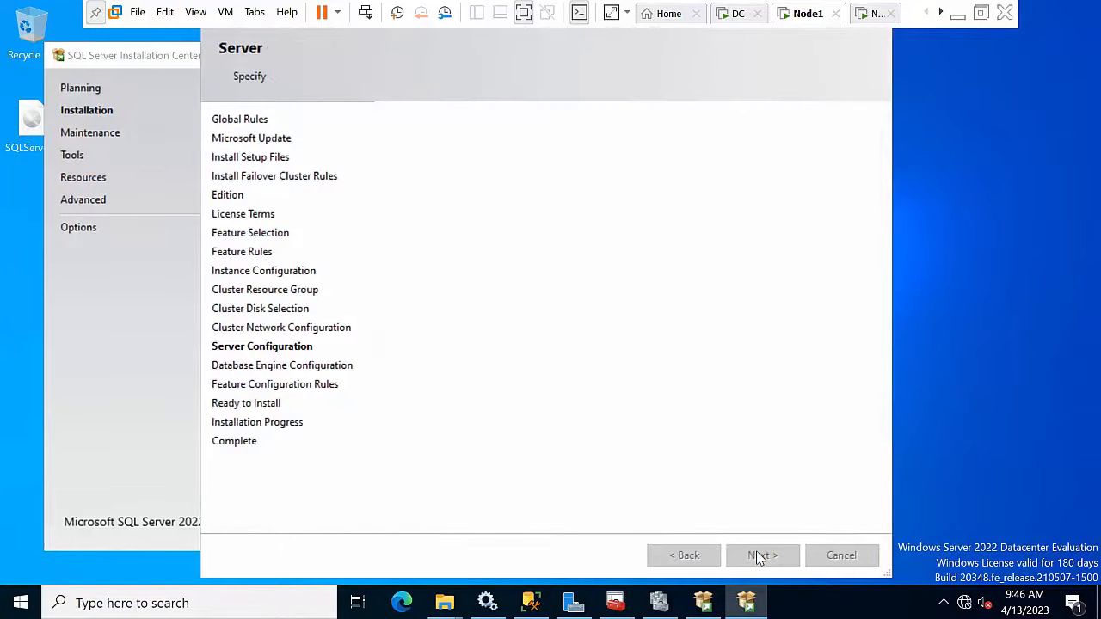
Step: Add ABC\Administrator as SQL Server administrator, start the Node1 install, and switch to Node2
left_click(470, 499)
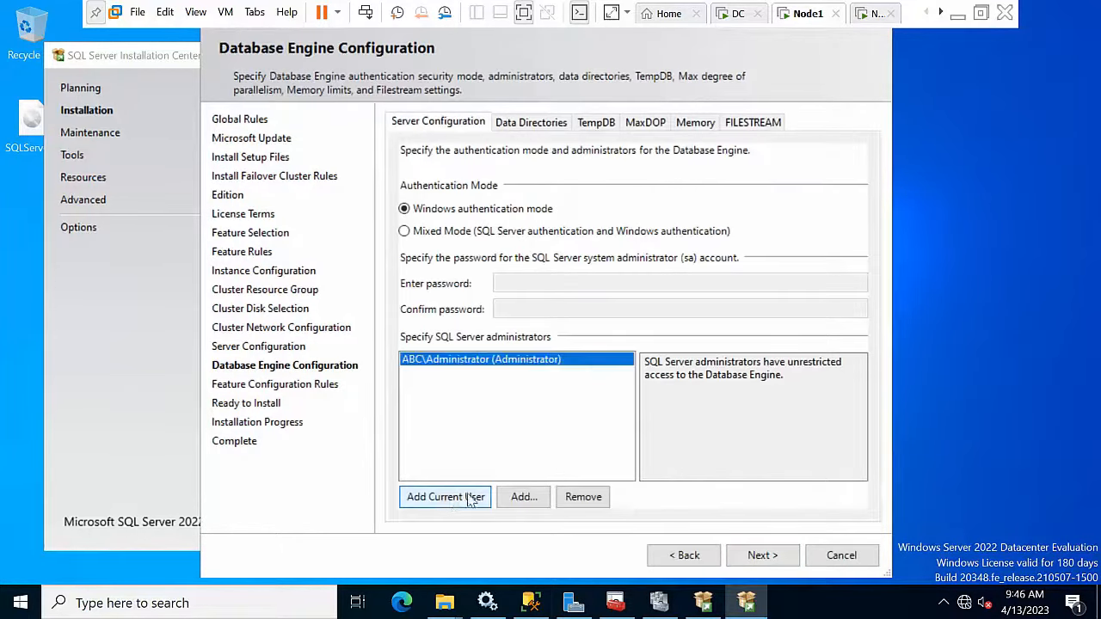
left_click(766, 555)
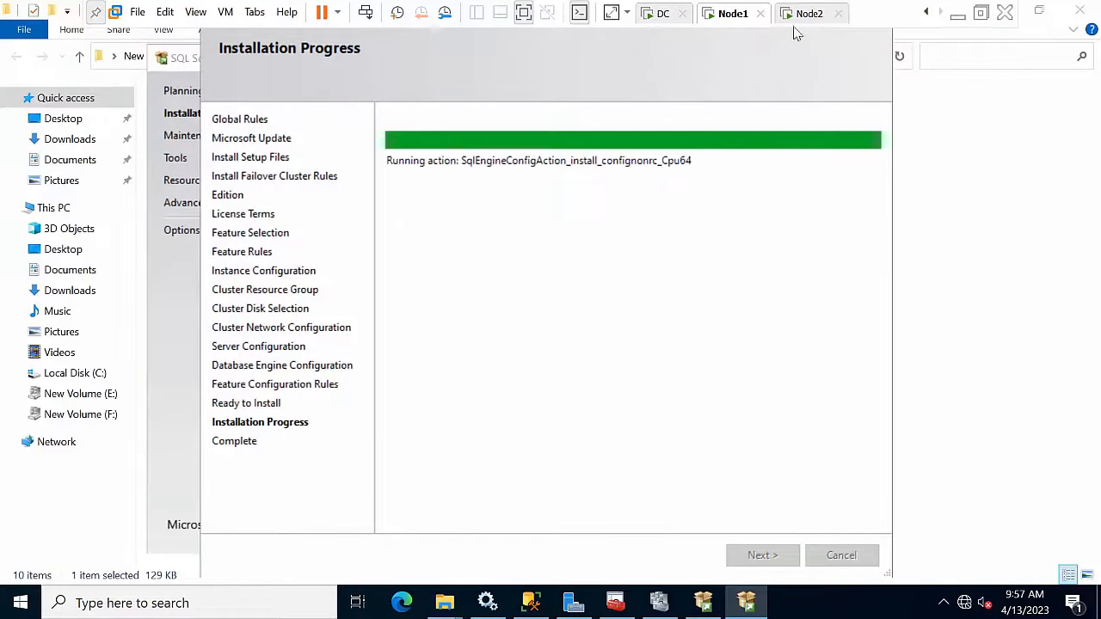
left_click(800, 14)
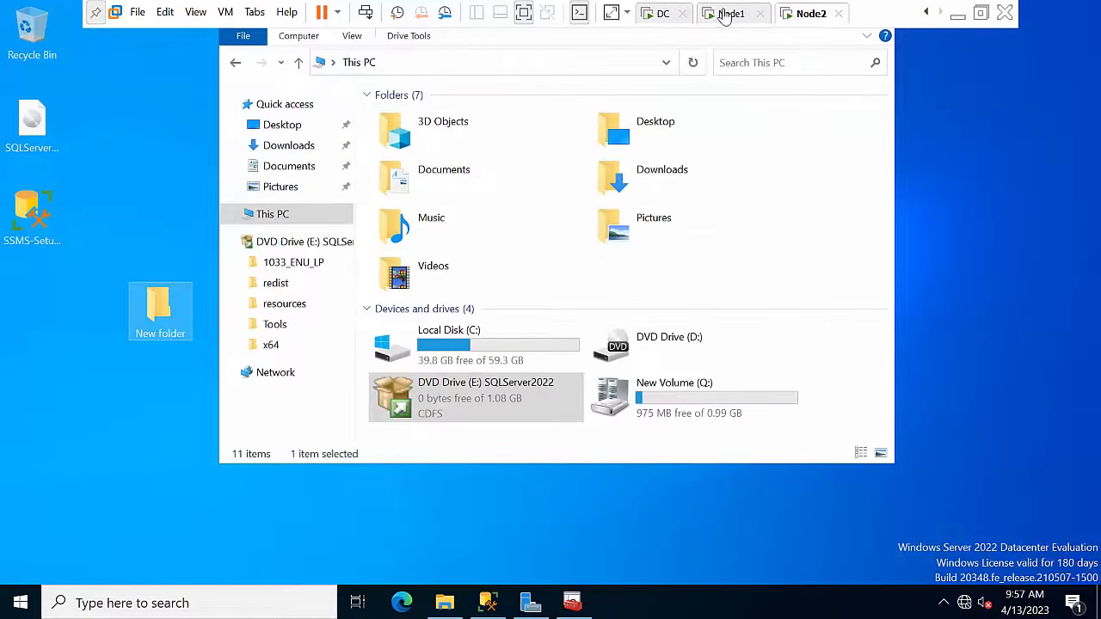
Step: On Node2, eject the SQL Server 2022 DVD and run New folder's setup as administrator
left_click(159, 318)
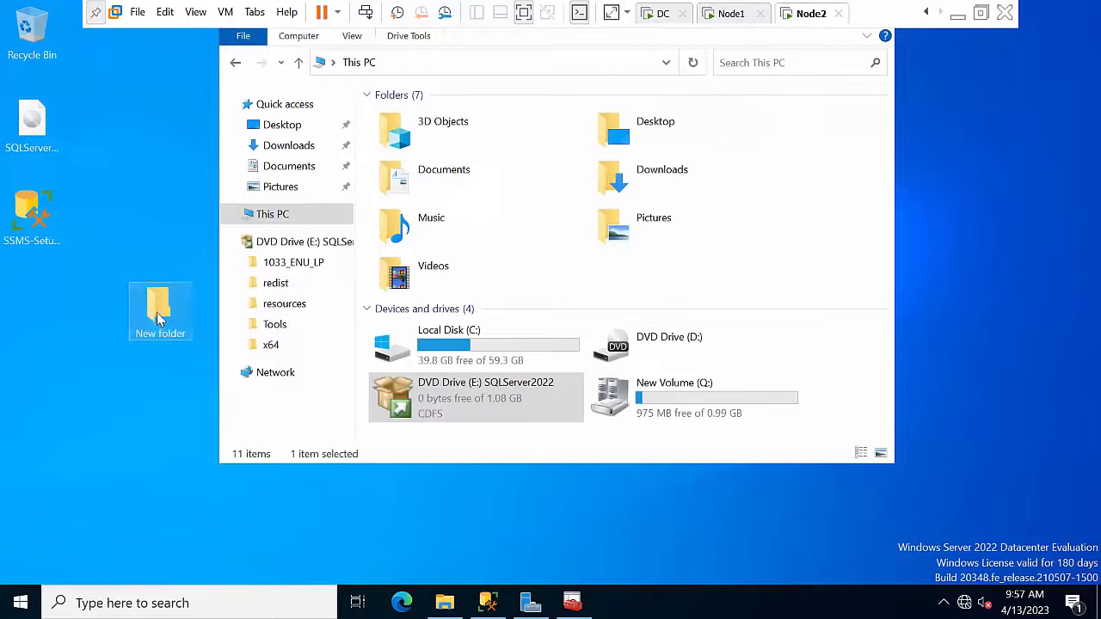
right_click(492, 401)
left_click(528, 308)
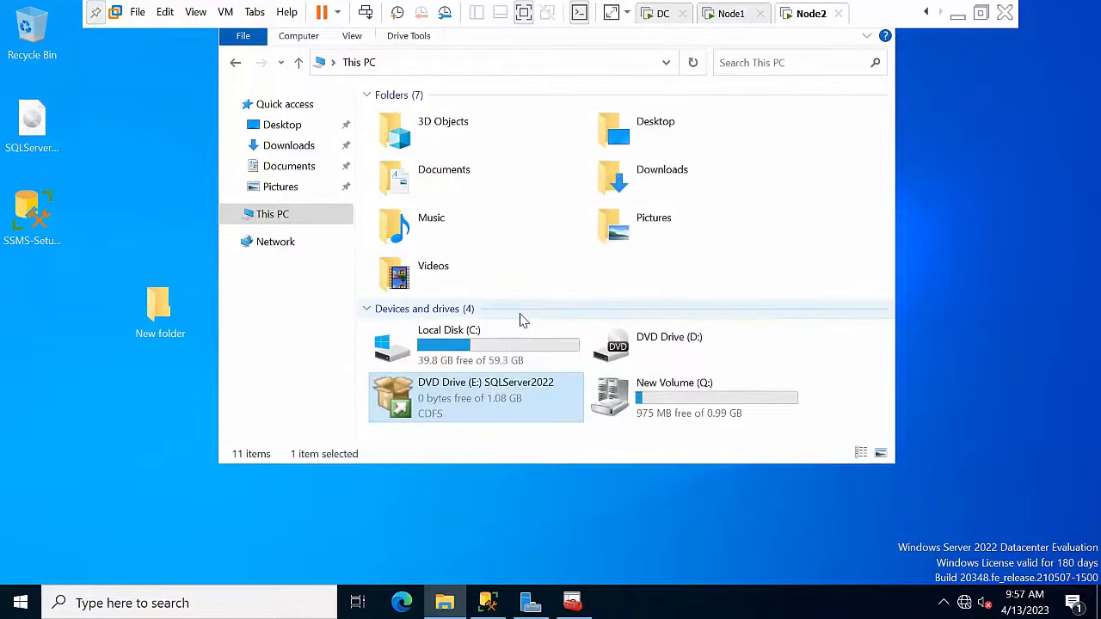
double_click(159, 333)
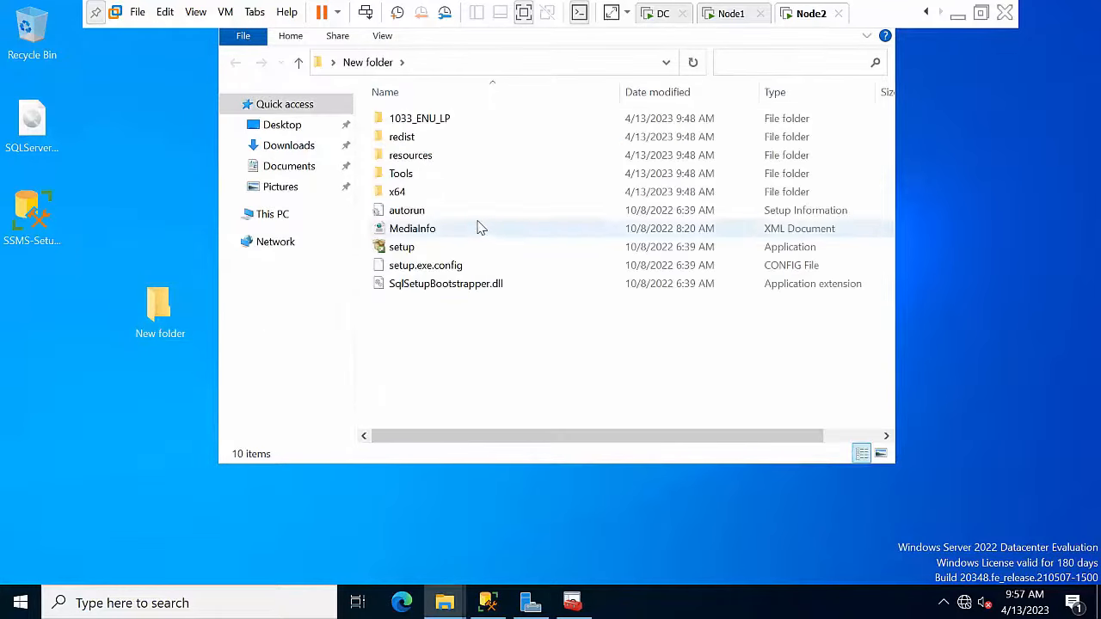
right_click(422, 250)
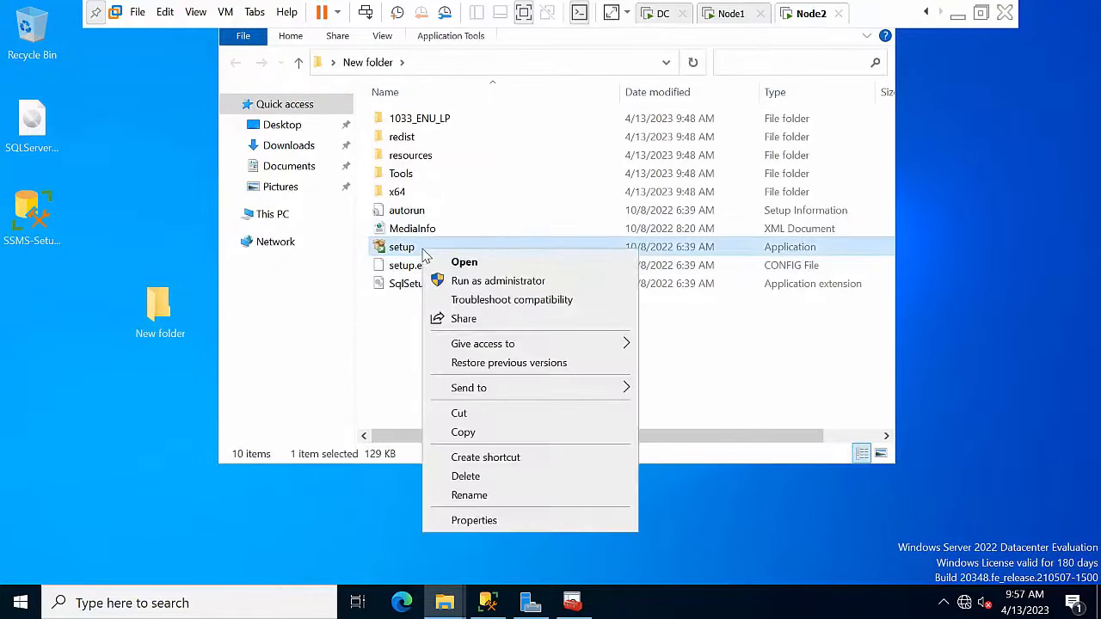
left_click(482, 284)
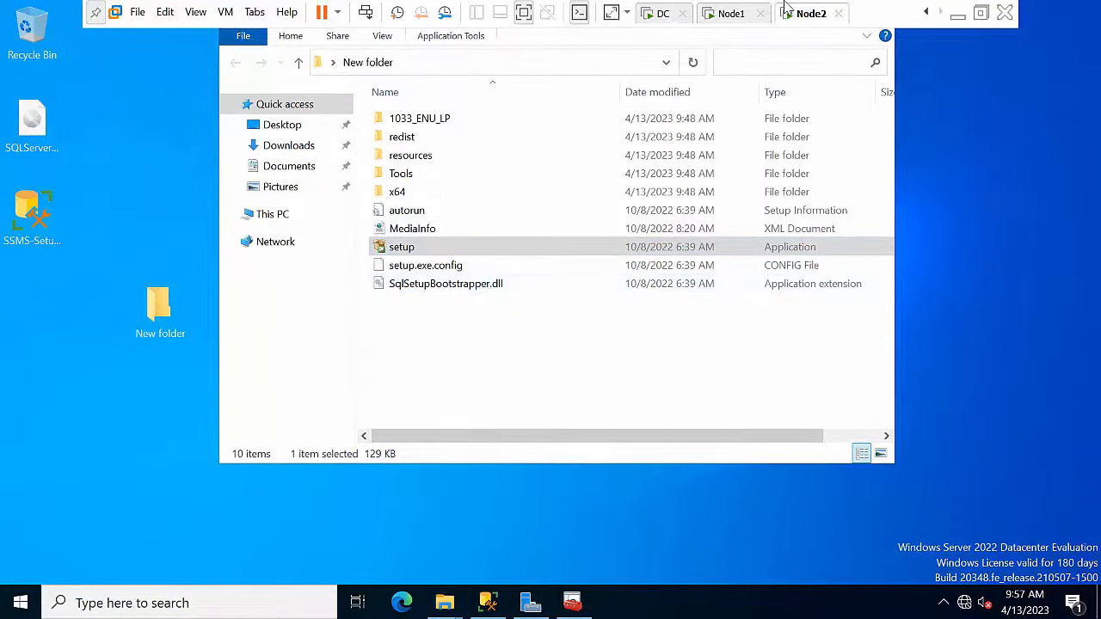
left_click(730, 14)
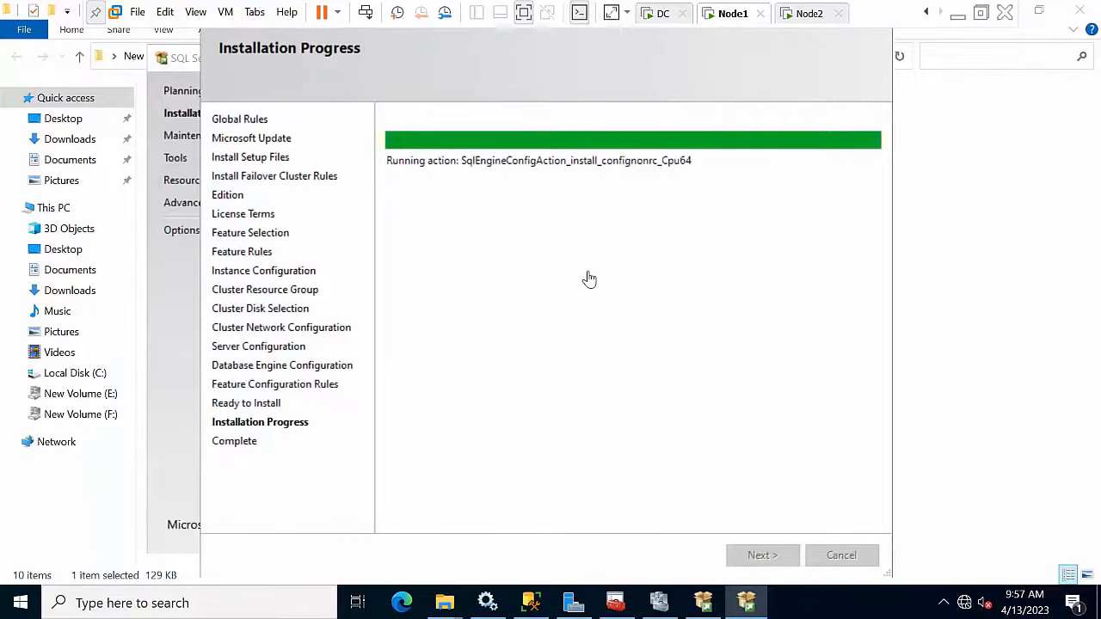
Step: Let Node1's cluster install finish with all four features Succeeded and close the wizard
left_click(809, 13)
left_click(740, 13)
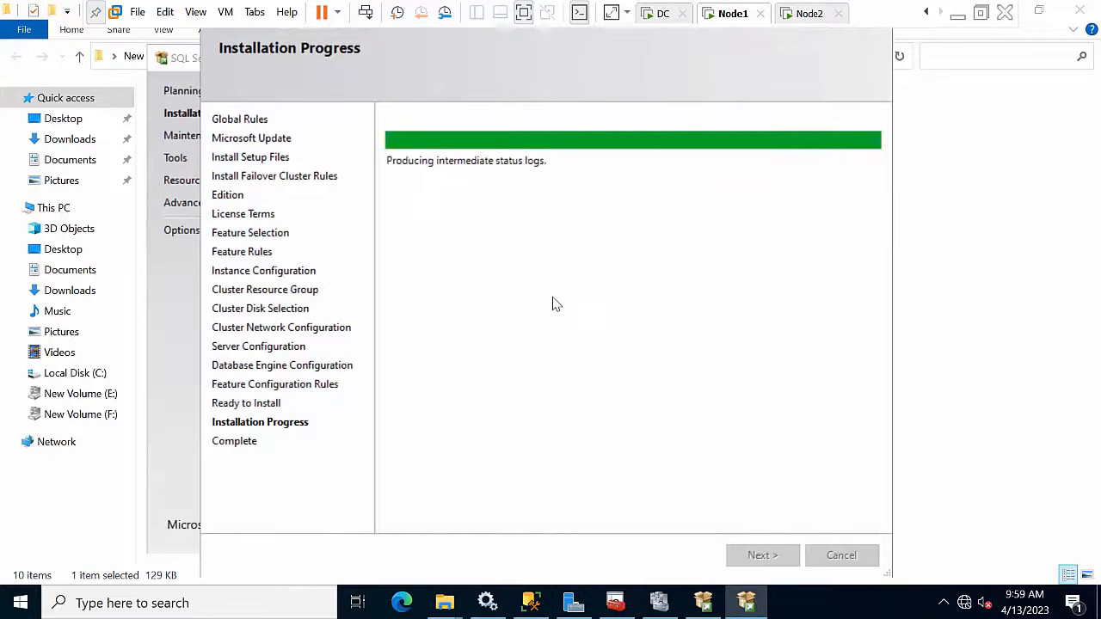
key("Return")
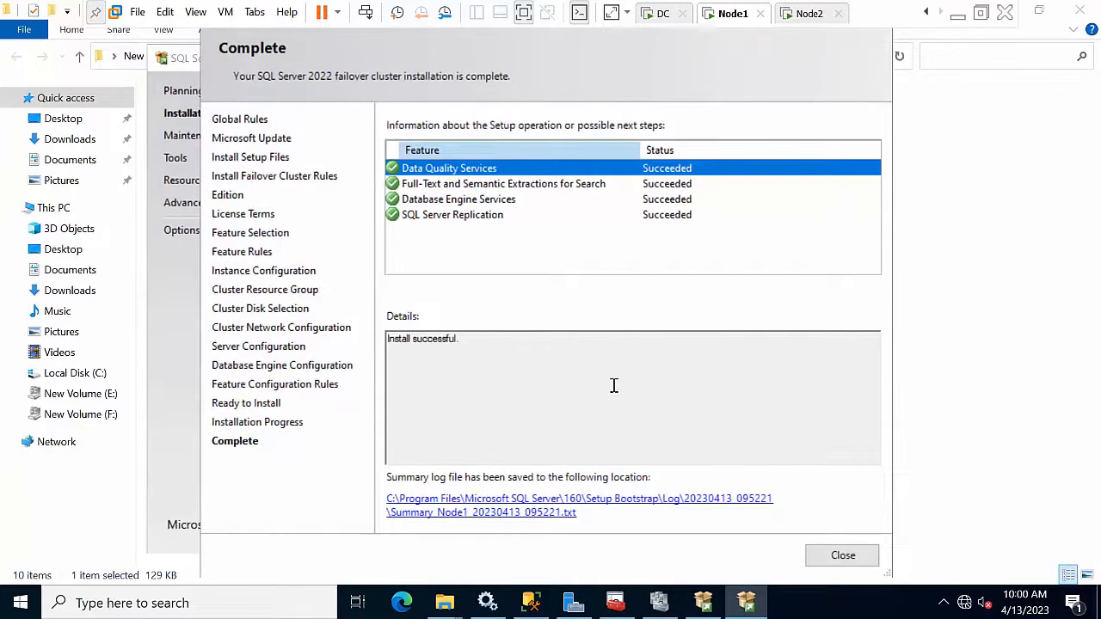
left_click(830, 564)
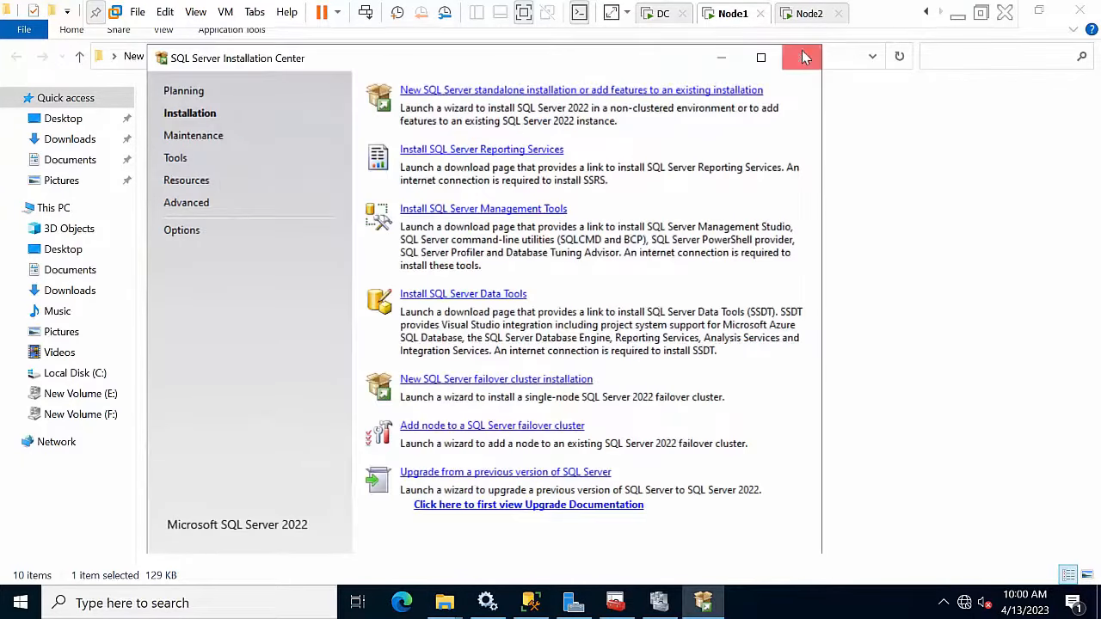
Step: Close Node1's Installation Center and launch Add node to a SQL Server failover cluster on Node2
left_click(805, 57)
left_click(809, 14)
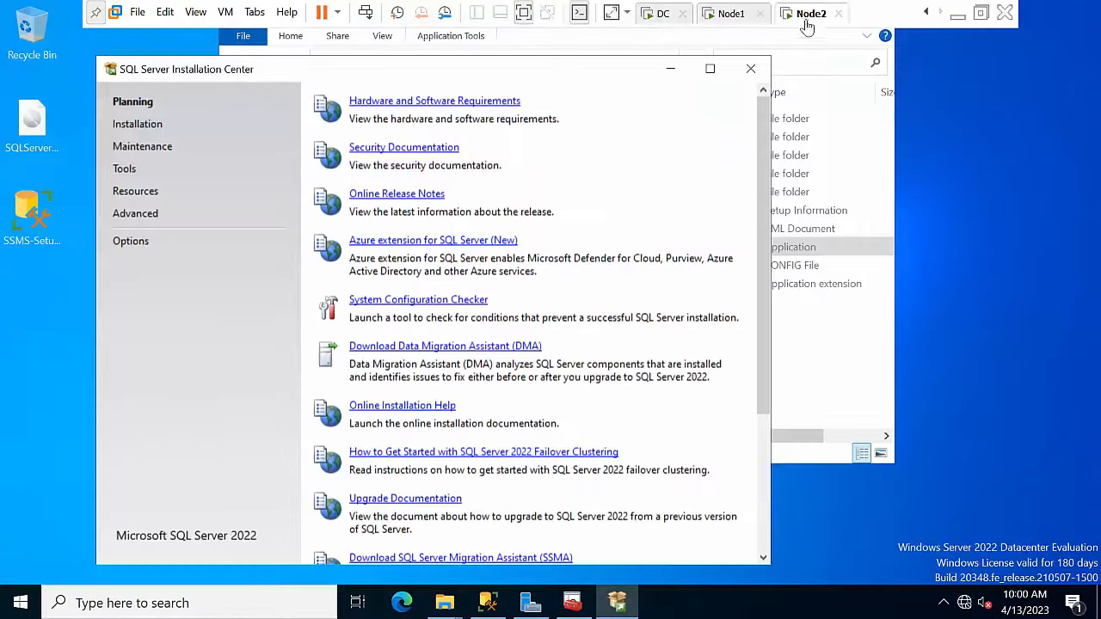
left_click(137, 126)
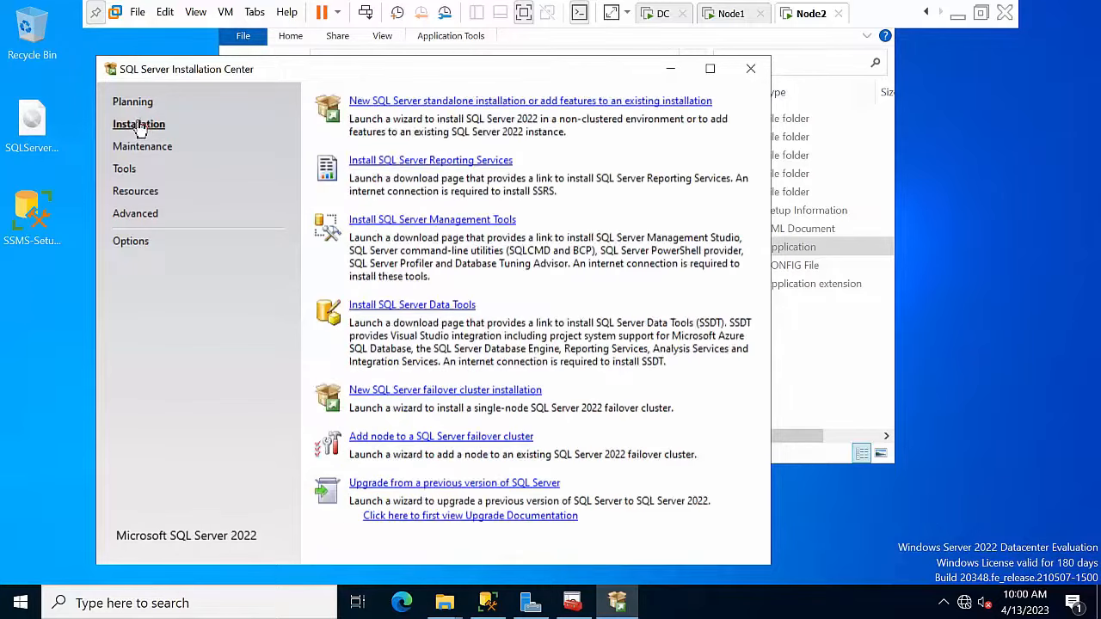
left_click(421, 437)
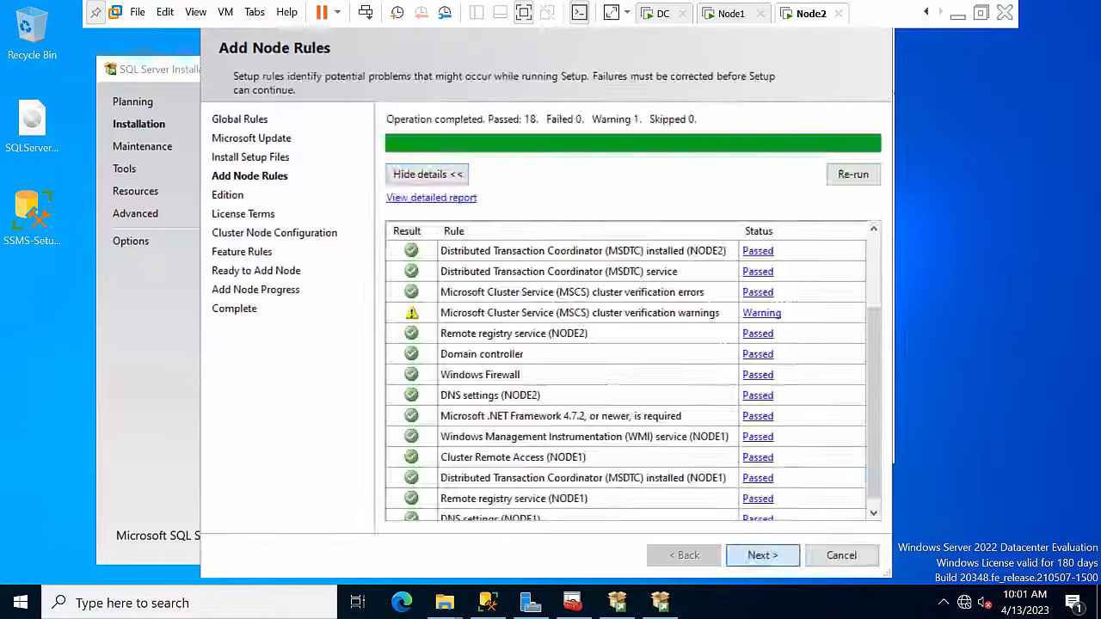
left_click(766, 556)
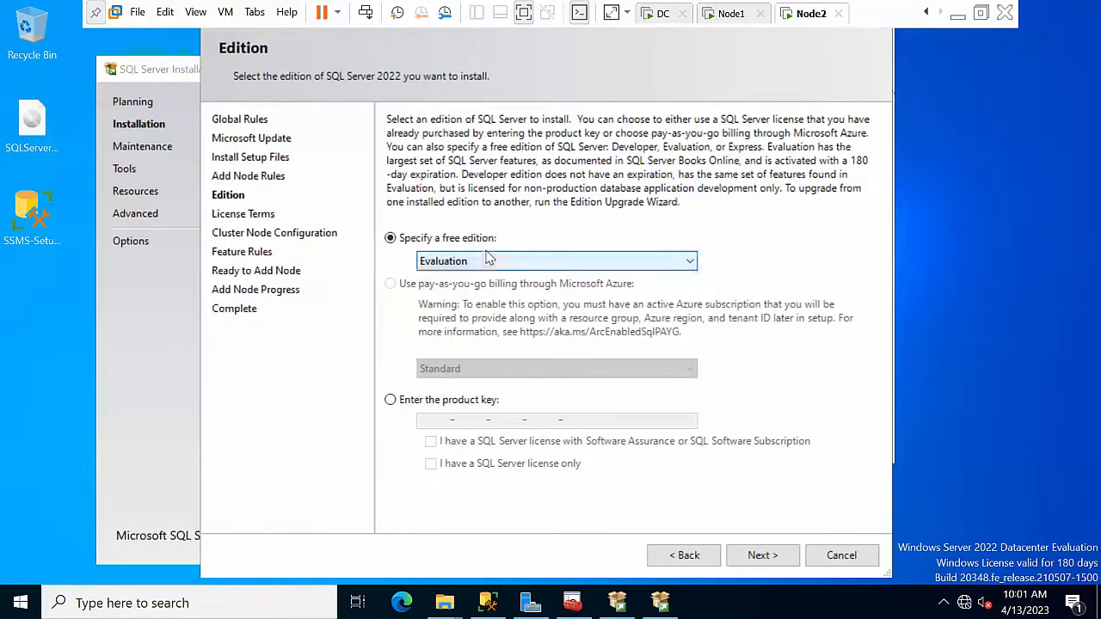
Step: Choose Developer edition, accept the licence terms, and confirm joining NODE2 to SQL202201
left_click(485, 260)
left_click(448, 291)
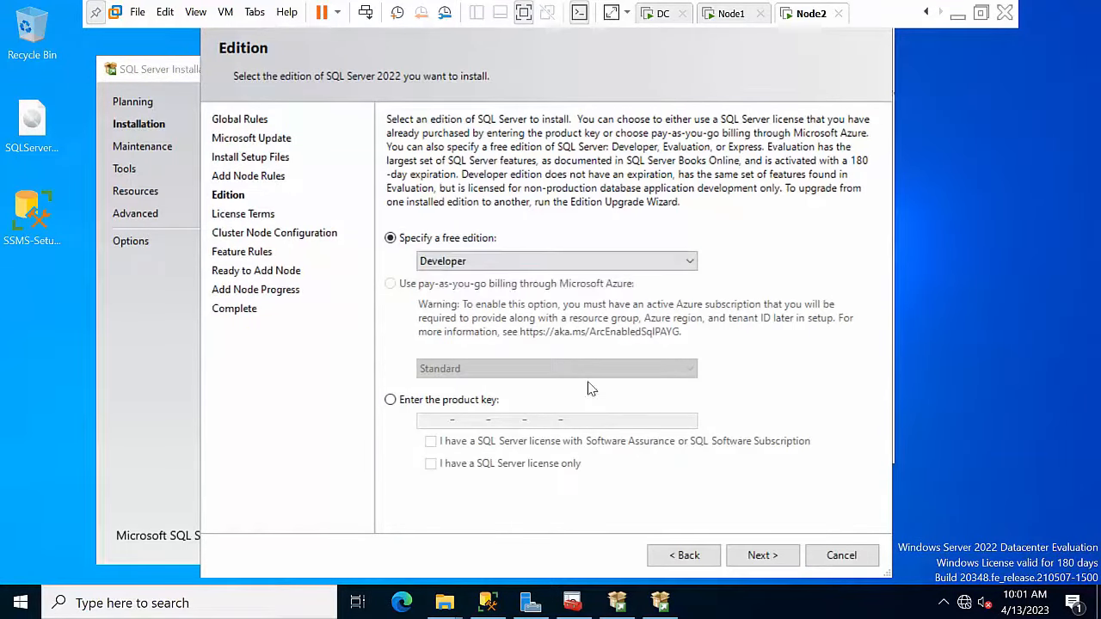
left_click(748, 556)
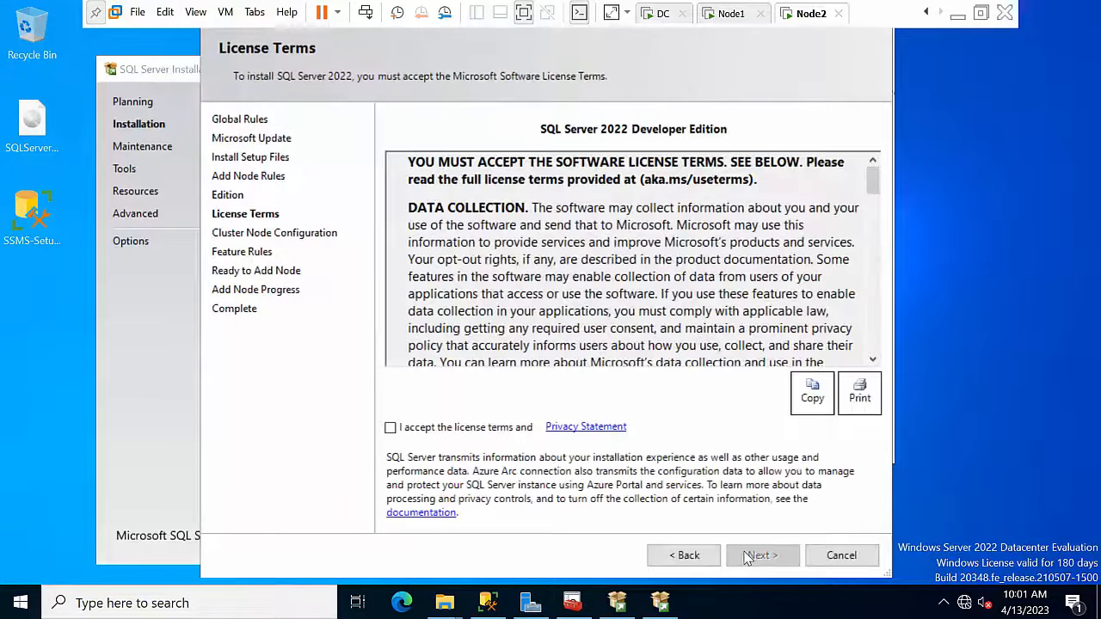
left_click(483, 431)
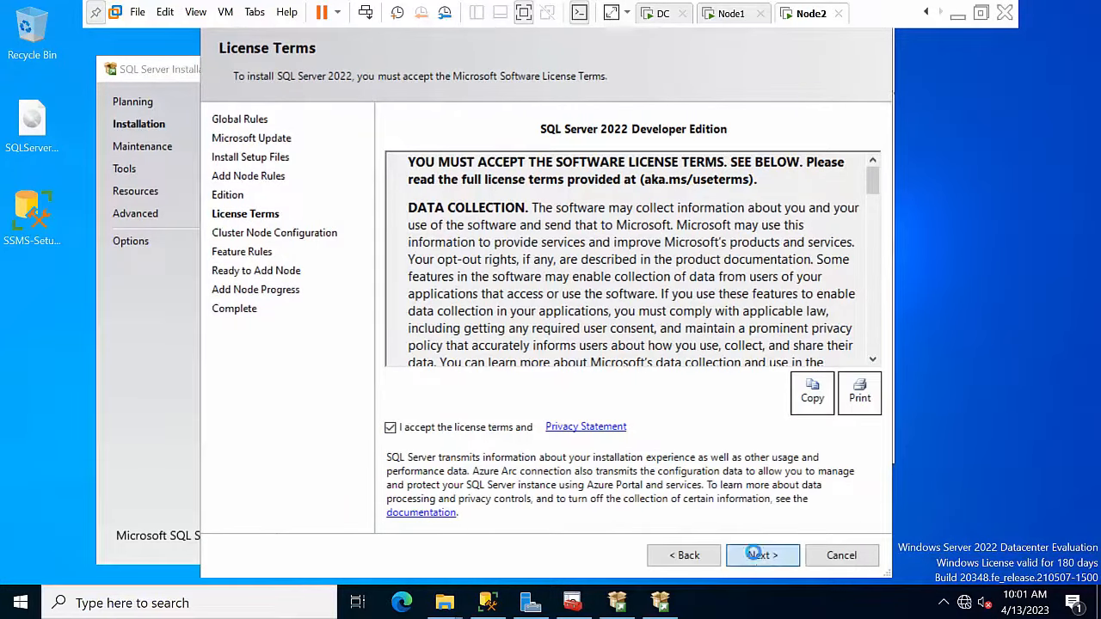
left_click(757, 557)
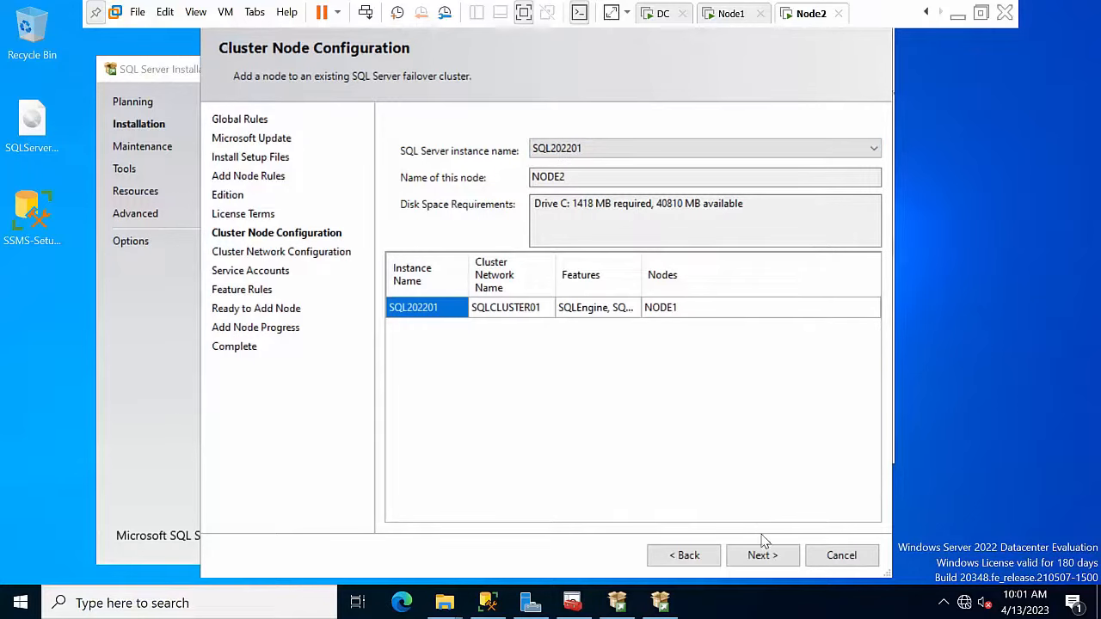
left_click(763, 561)
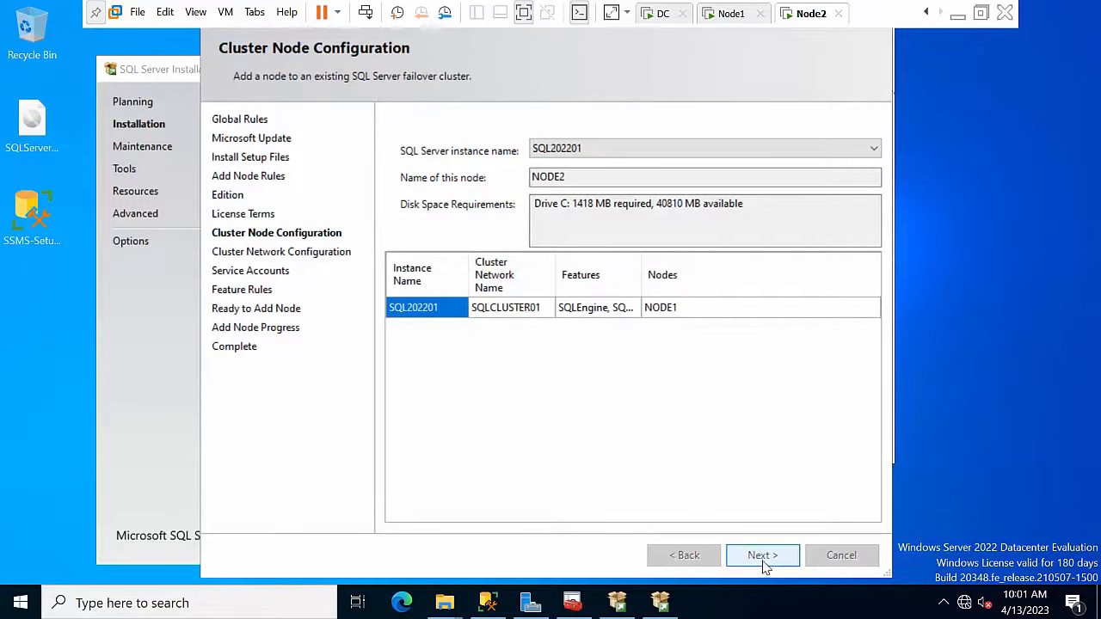
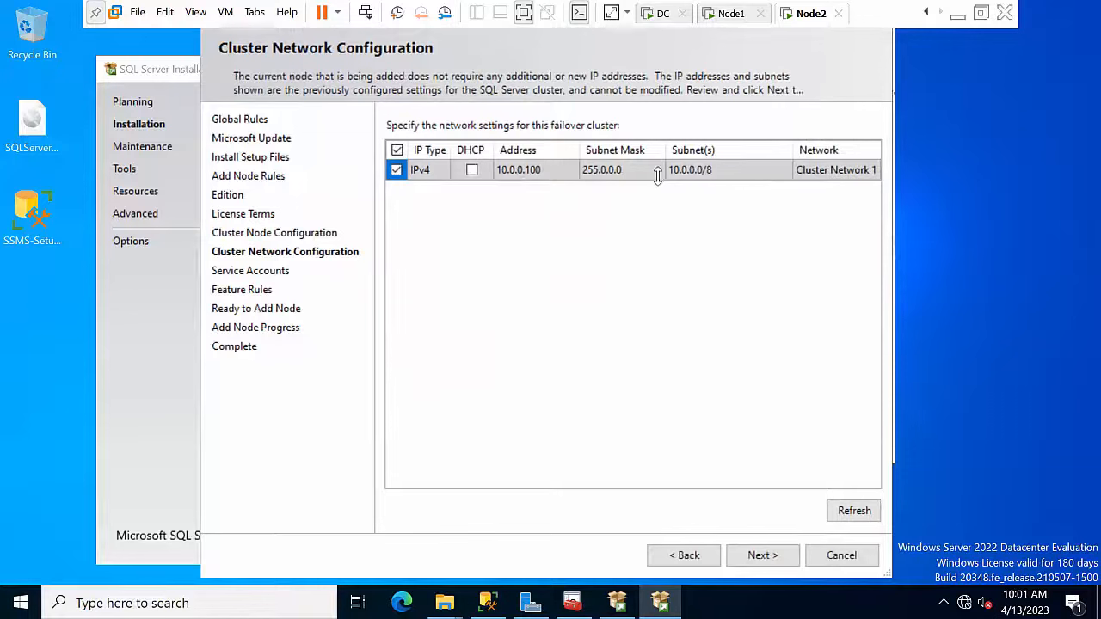
Step: Grant Perform Volume Maintenance Tasks, enter the Engine and Agent passwords, and install Node2
left_click(760, 557)
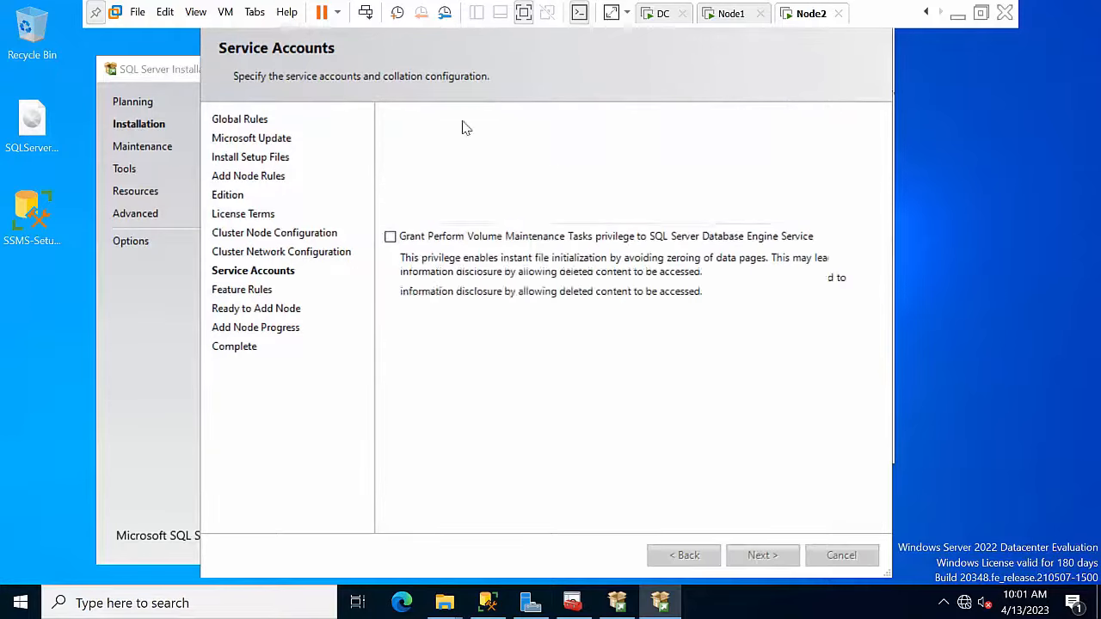
left_click(402, 257)
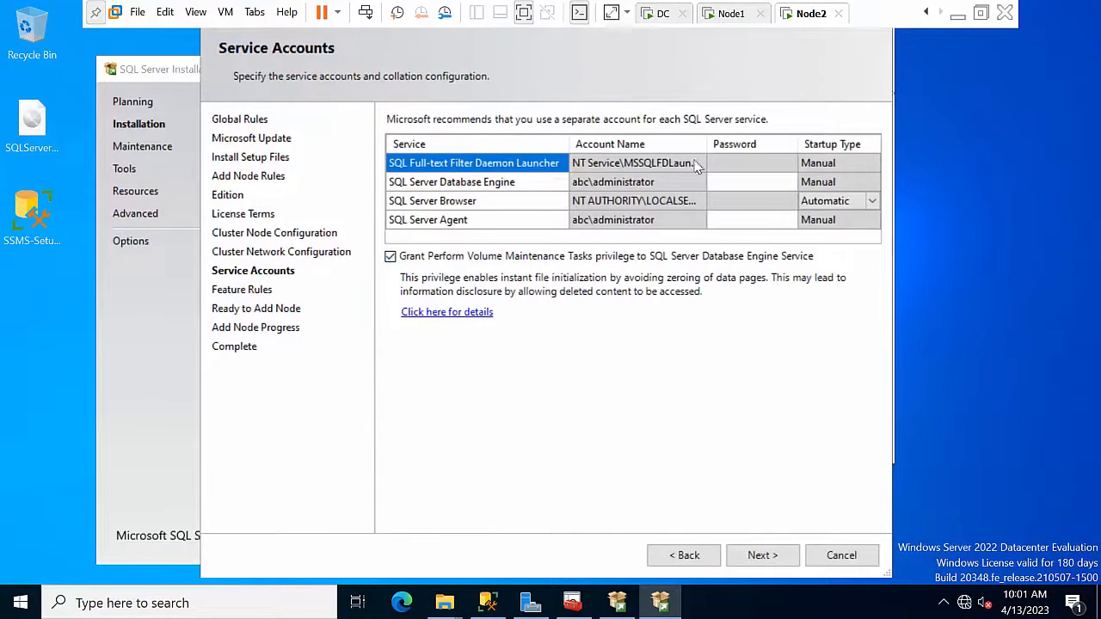
left_click(729, 181)
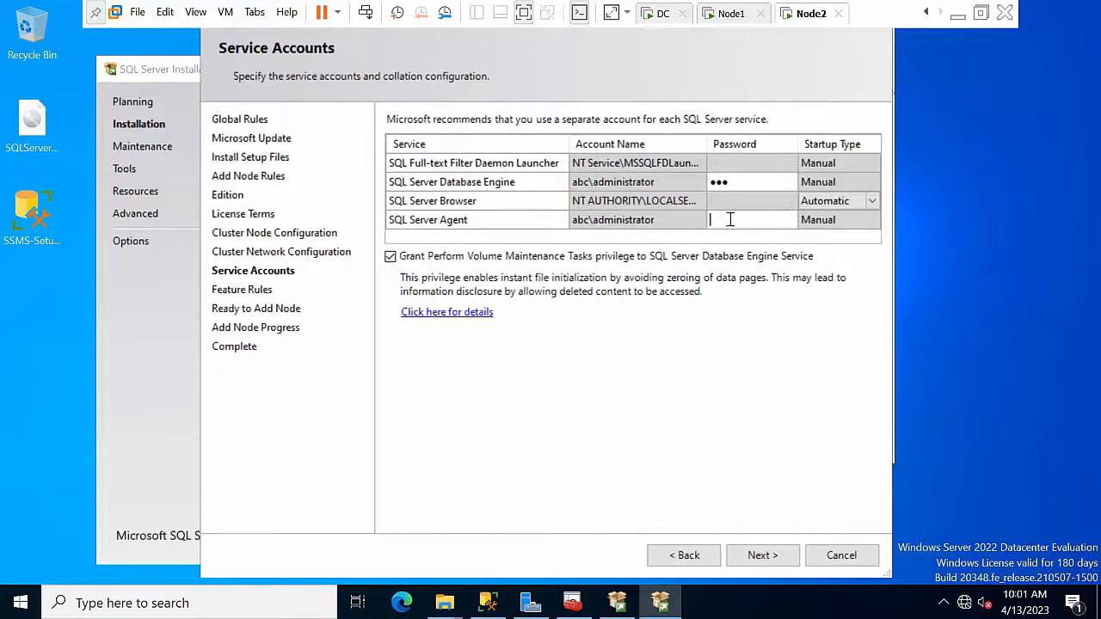
left_click(729, 219)
type("•••")
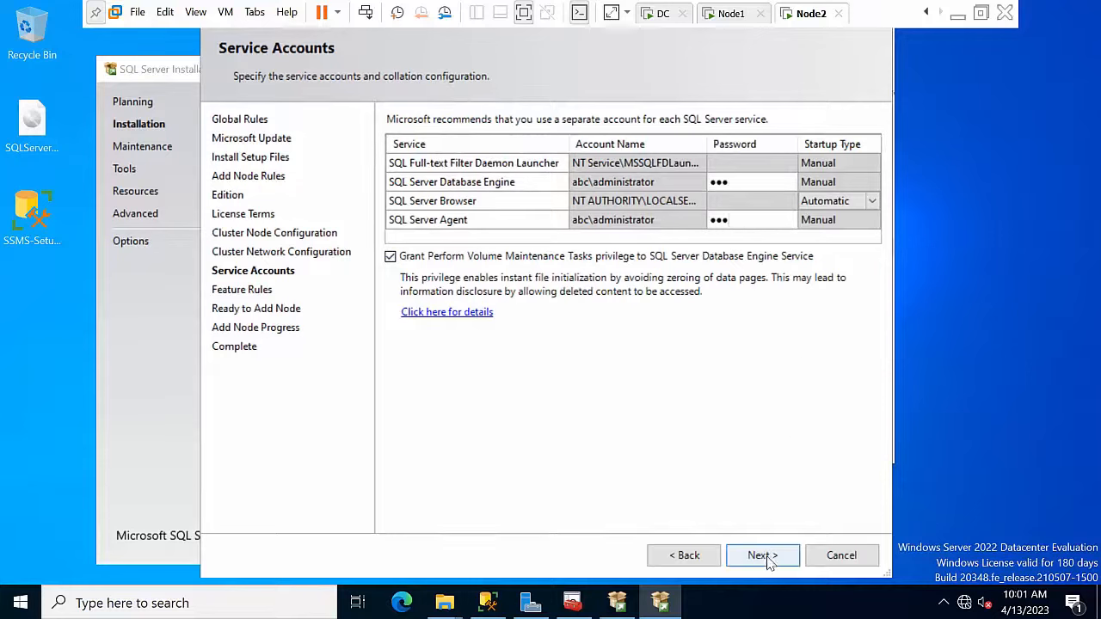
left_click(763, 555)
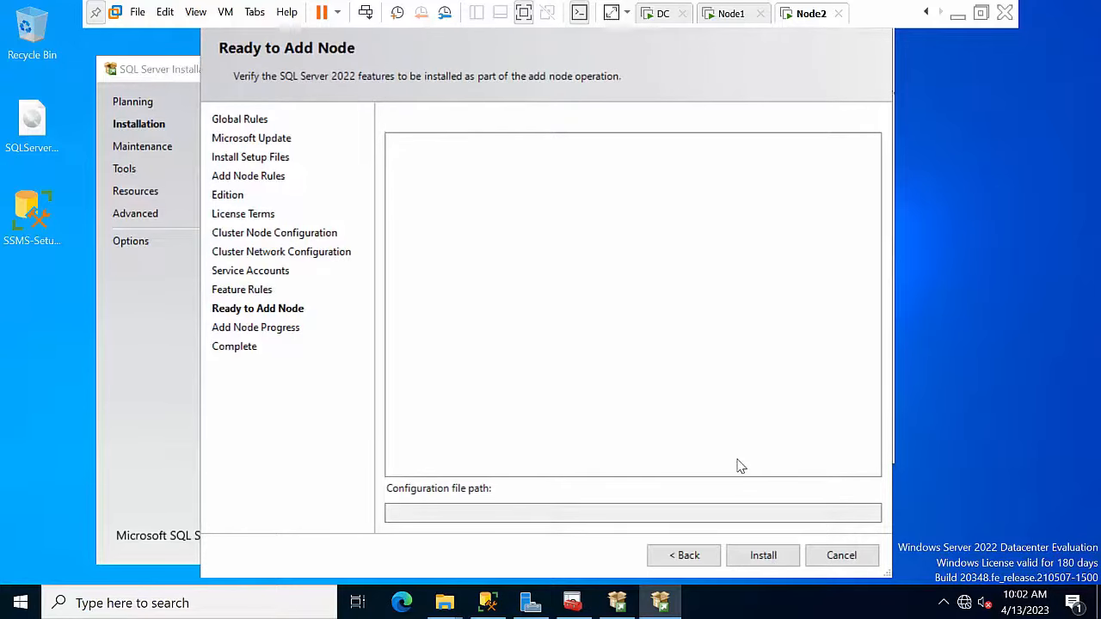
left_click(775, 561)
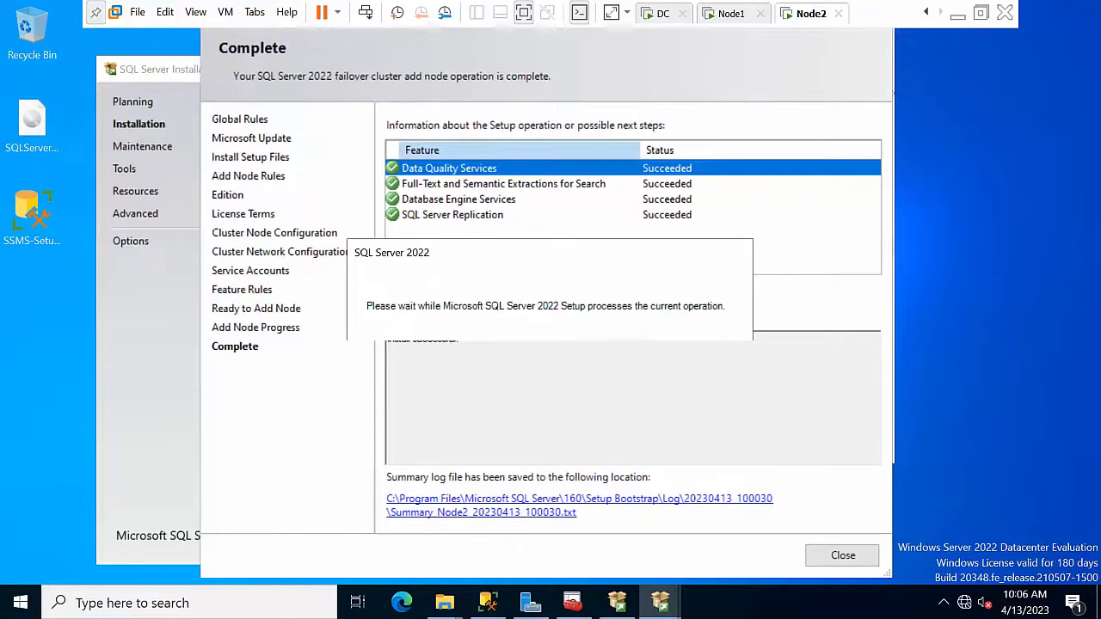
Step: Close the completed add-node wizard and the SQL Server Installation Center
left_click(830, 555)
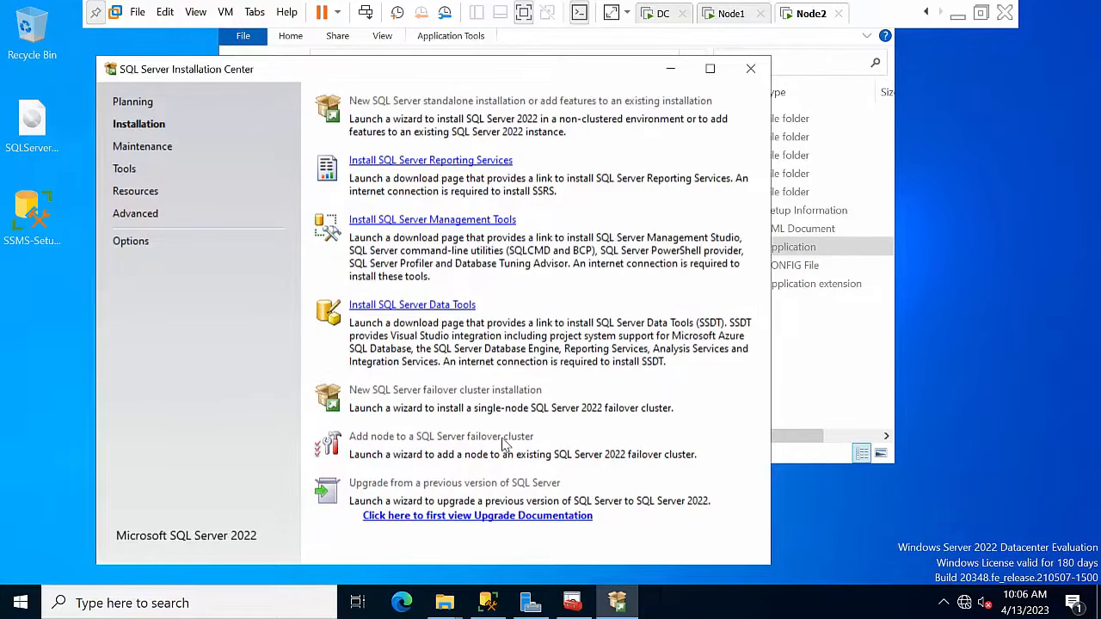
left_click(750, 69)
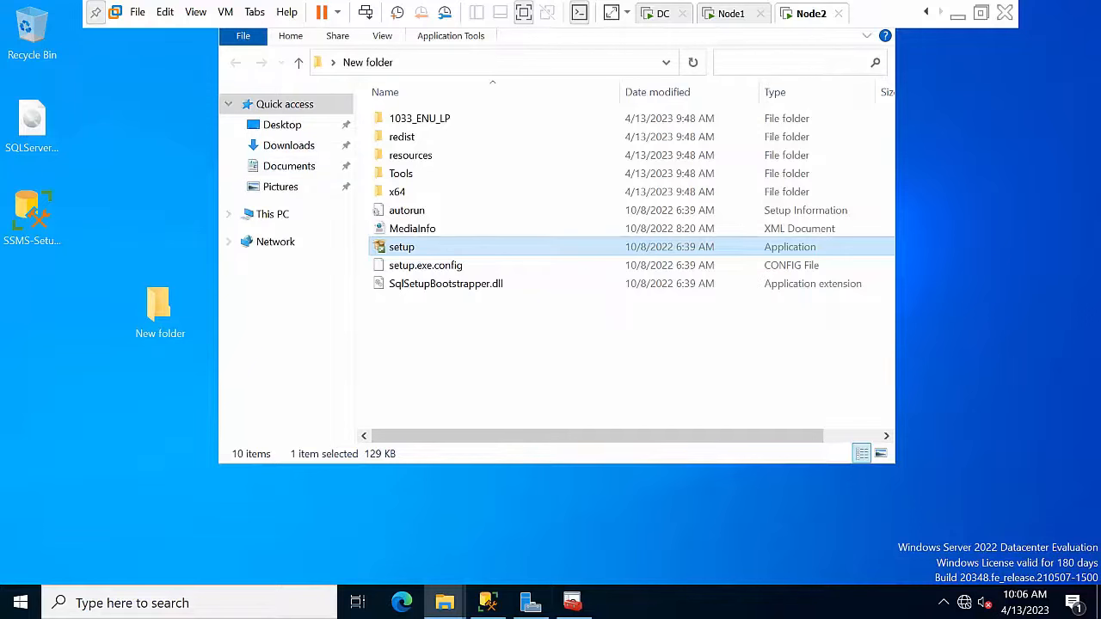
Step: Collapse the Explorer ribbon and bring SQL Server Management Studio to the front
left_click(290, 37)
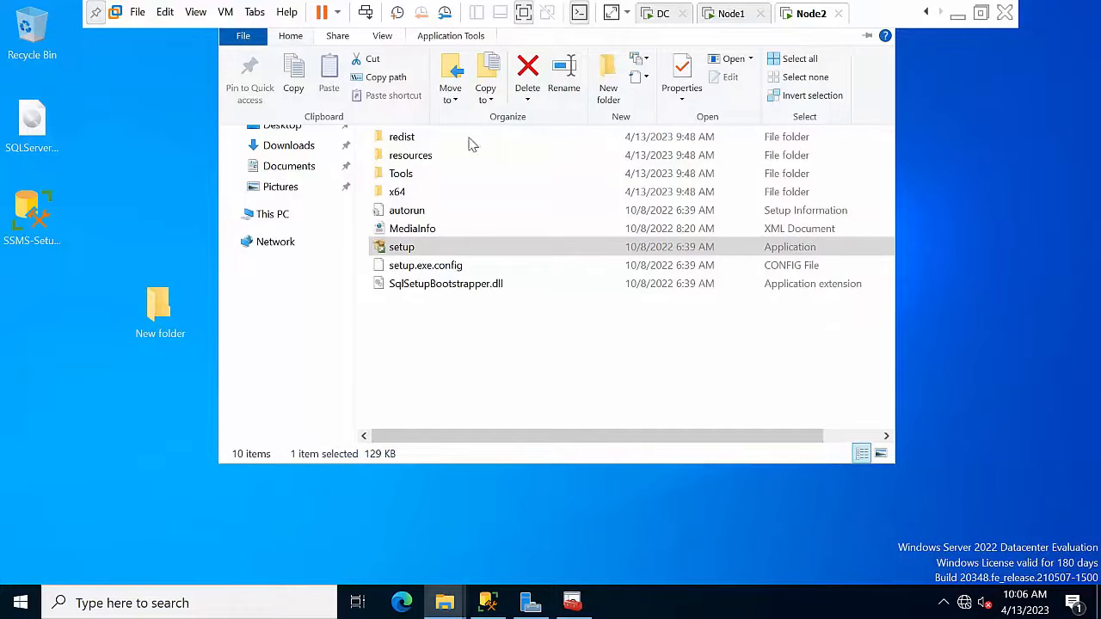
left_click(488, 600)
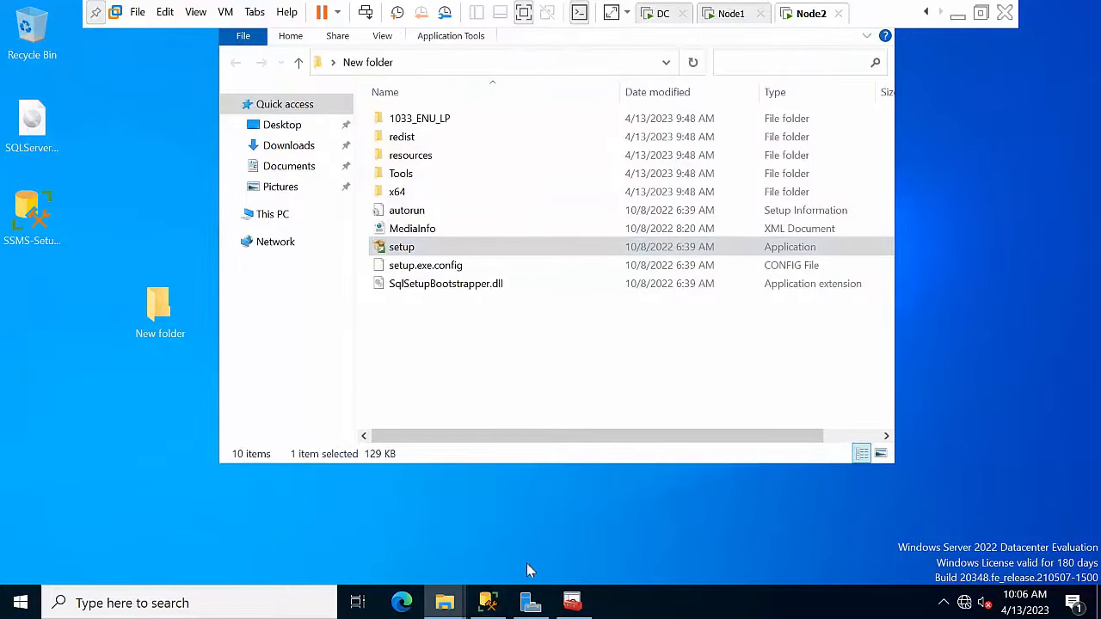
left_click(489, 606)
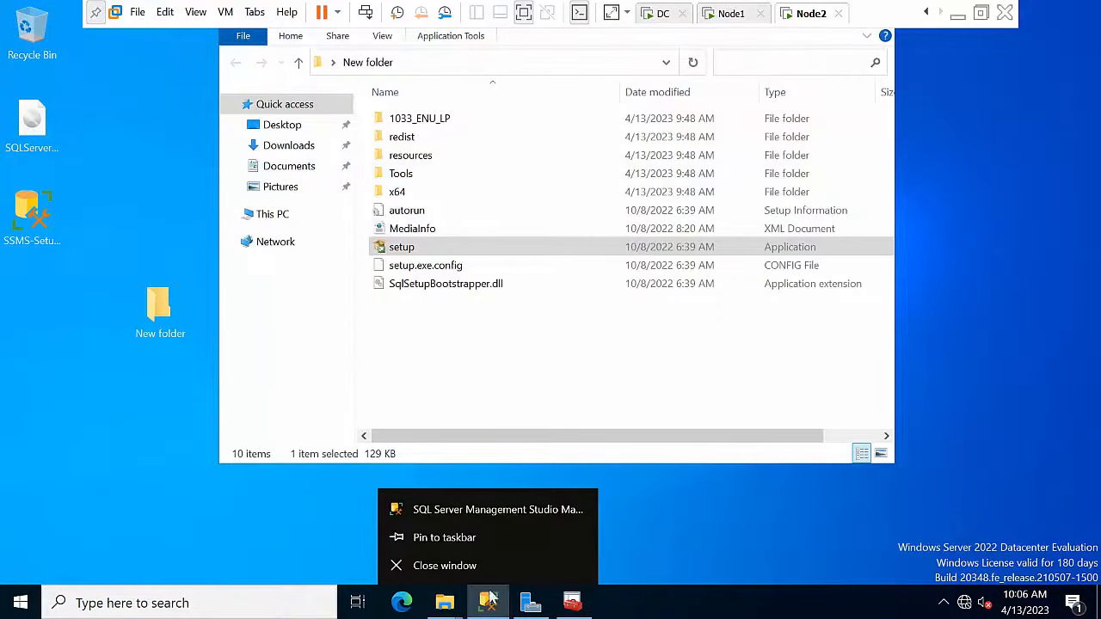
left_click(489, 600)
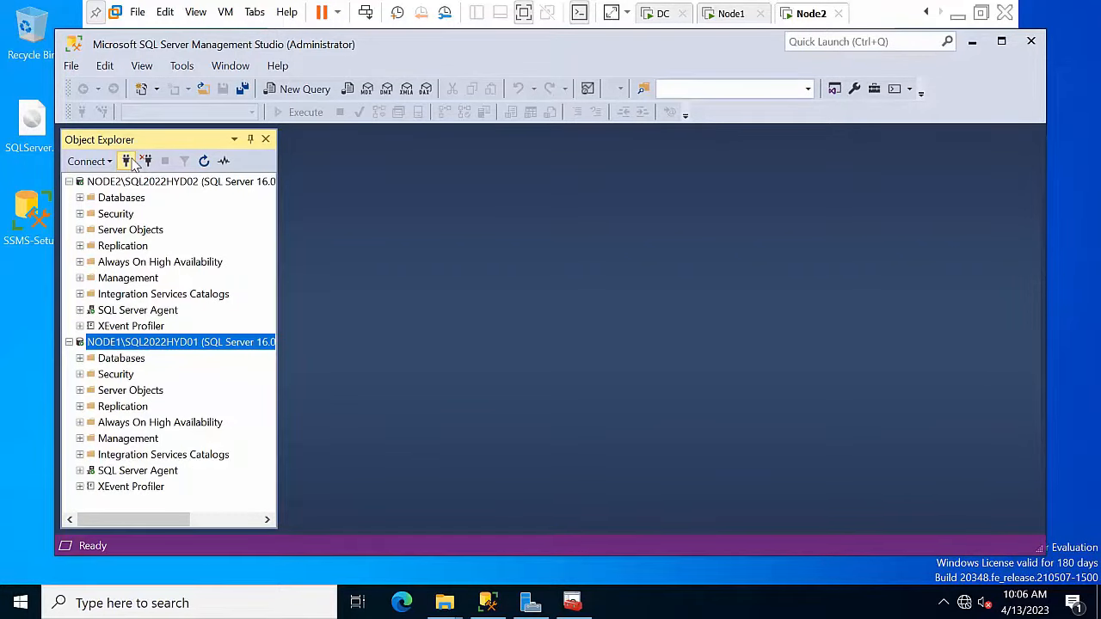
Step: Browse for and select the SQLCLUSTER01\SQL202201 instance, then attempt to connect
left_click(127, 161)
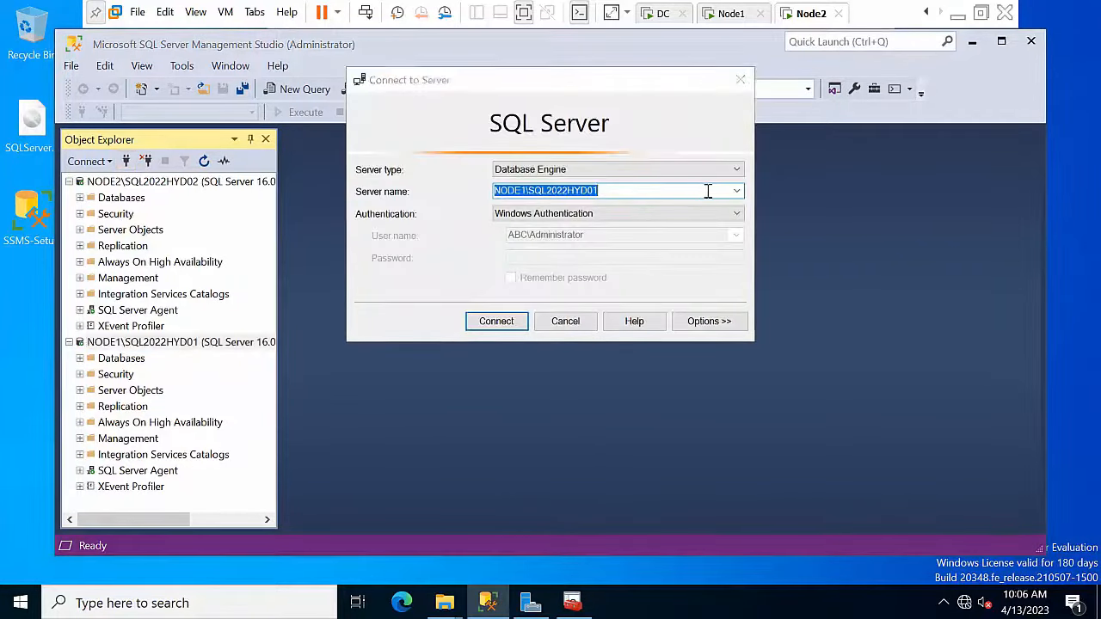
left_click(737, 191)
left_click(610, 237)
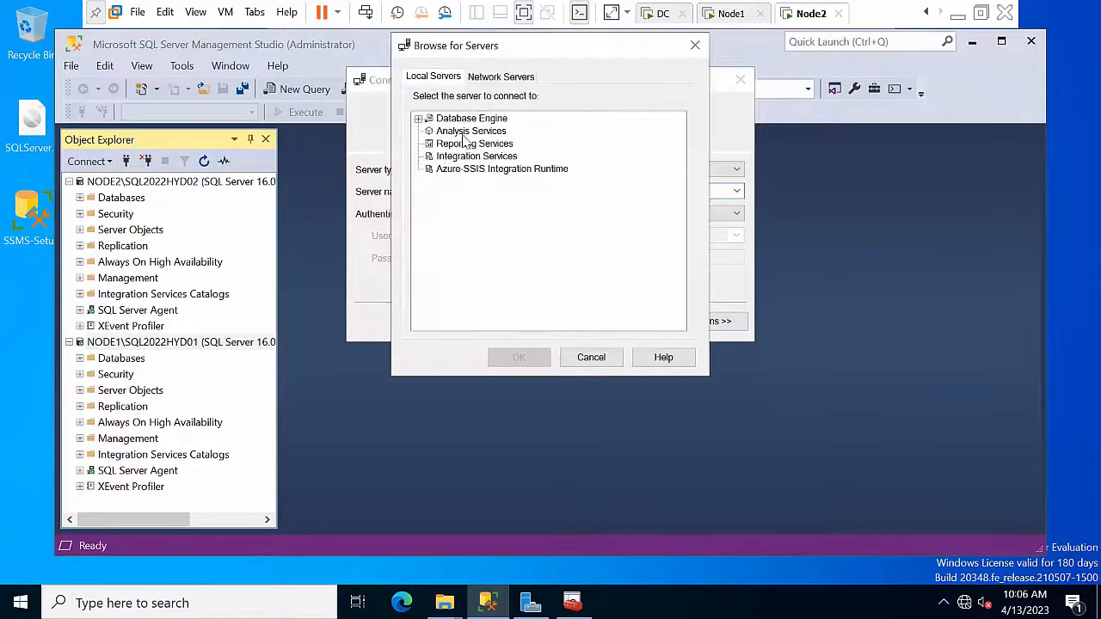
double_click(461, 119)
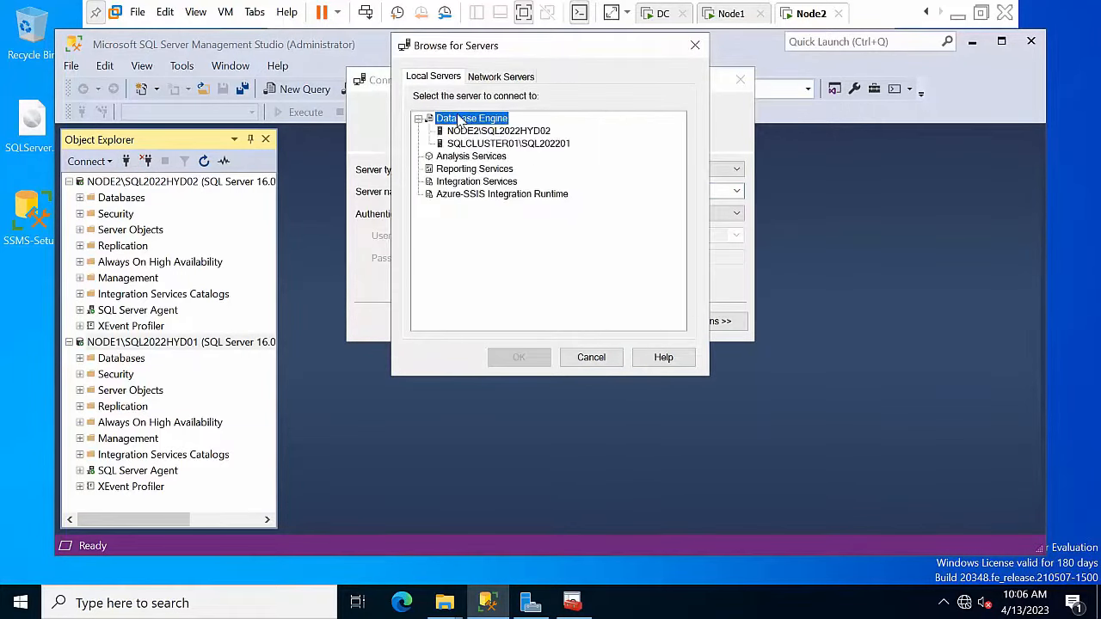
left_click(499, 143)
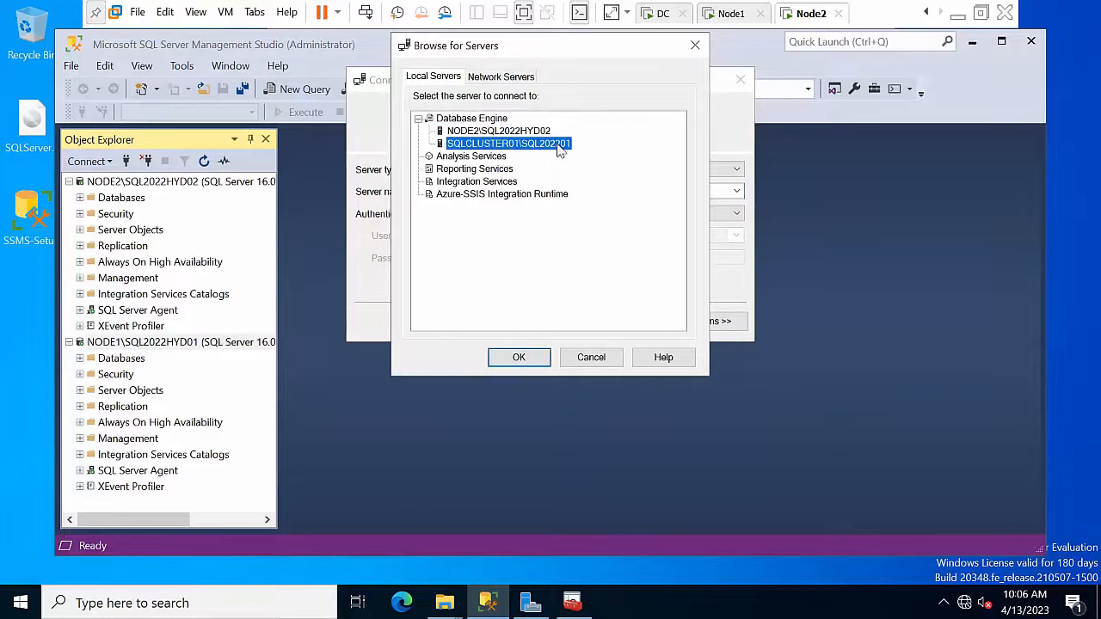
left_click(519, 357)
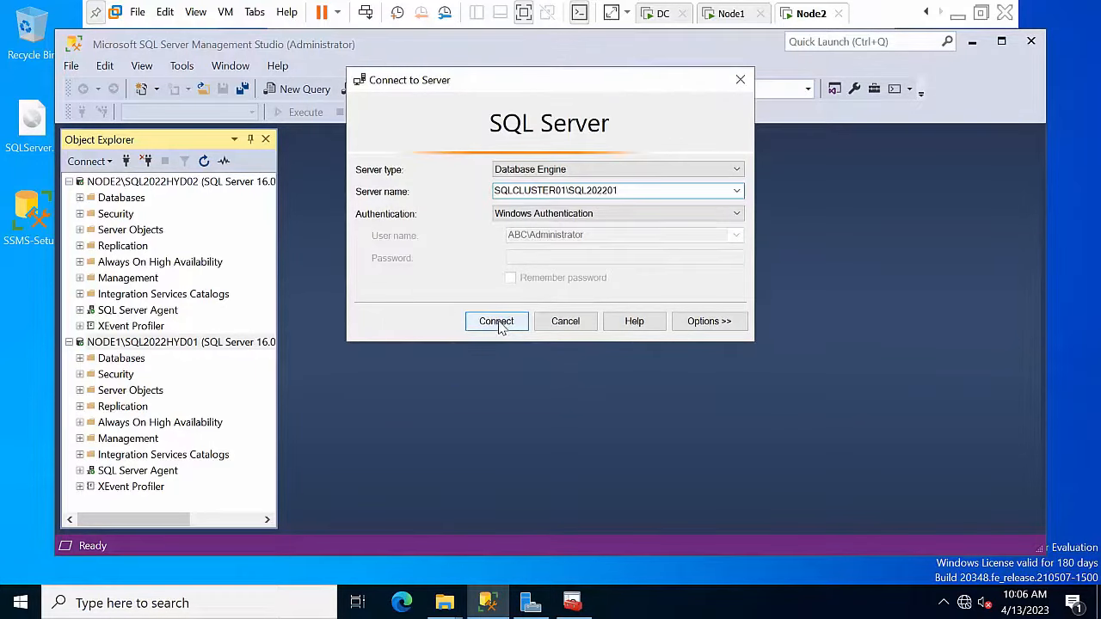
left_click(496, 321)
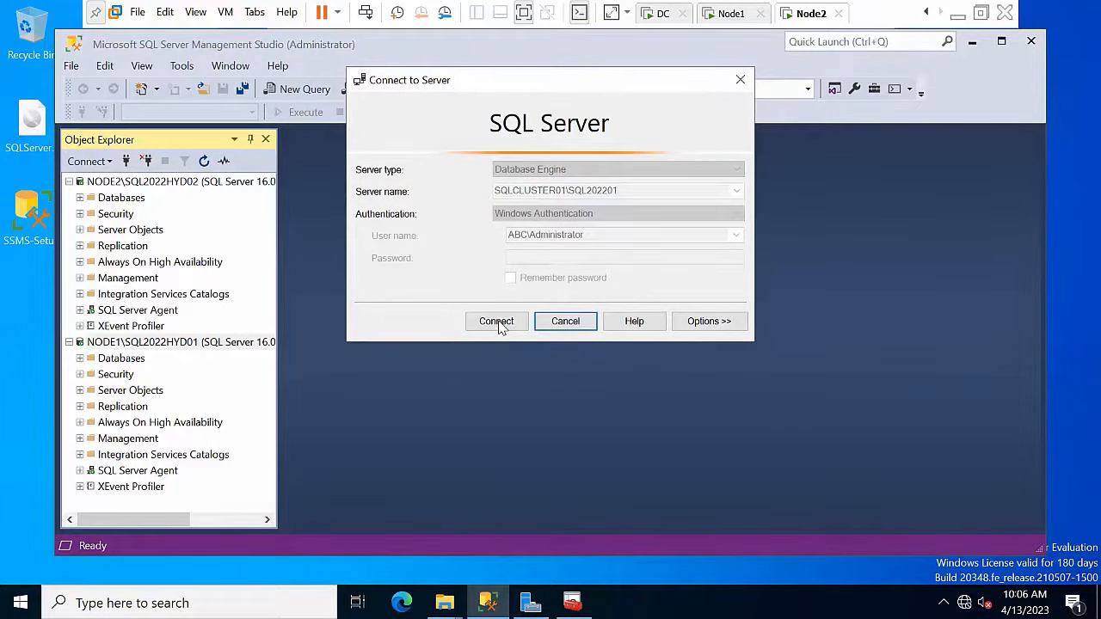
Step: Dismiss the error, connect with Windows Authentication, and minimize Management Studio
left_click(745, 274)
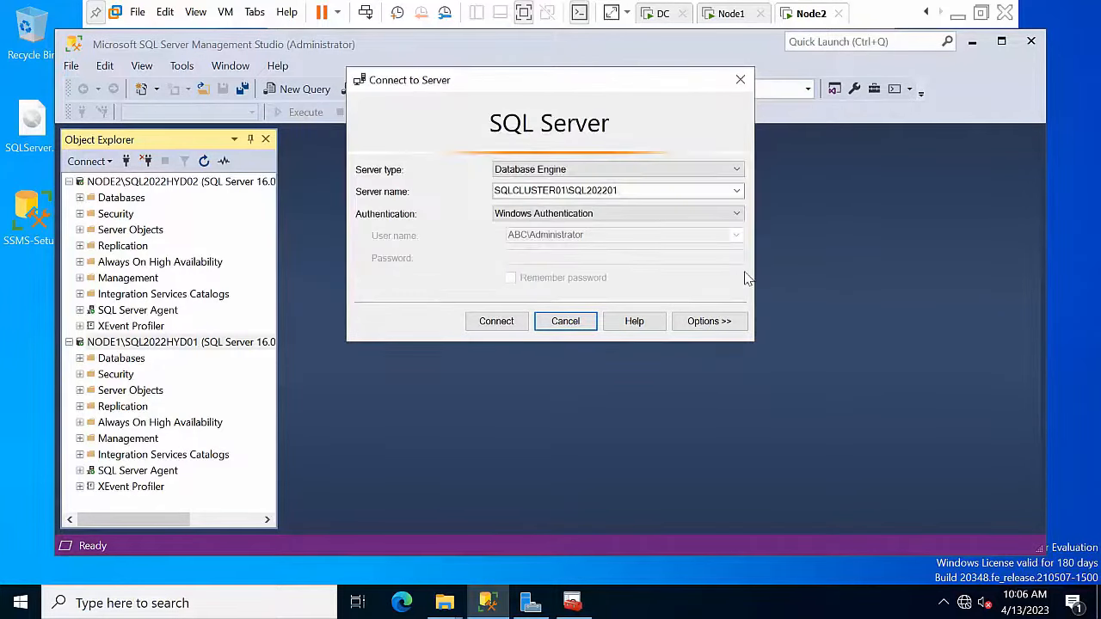
left_click(559, 215)
left_click(542, 248)
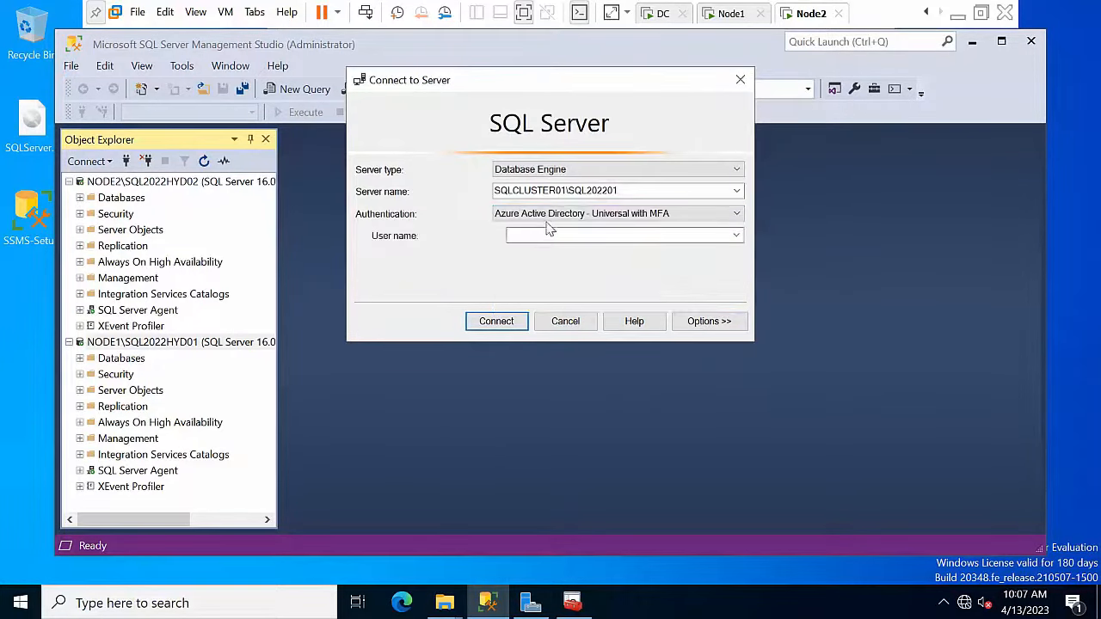
left_click(550, 214)
left_click(550, 224)
left_click(508, 321)
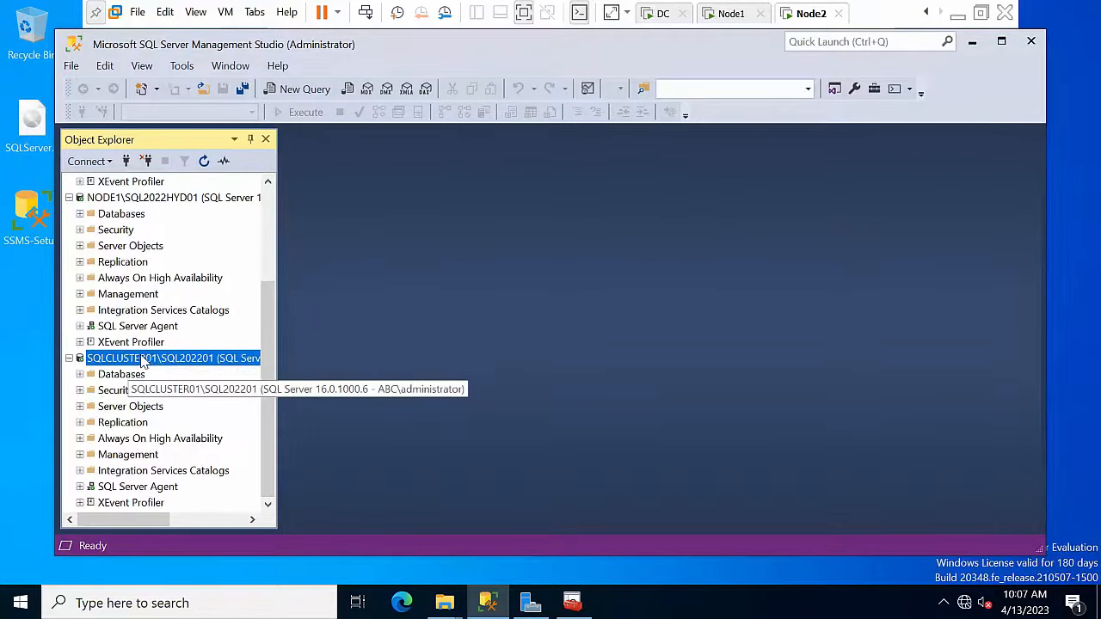
left_click(972, 41)
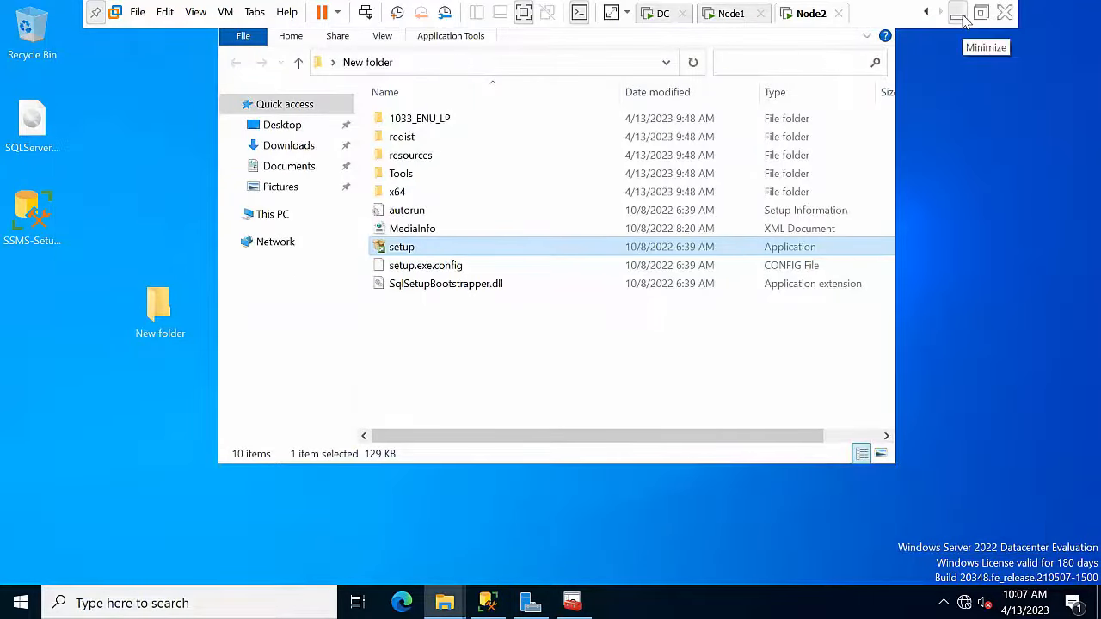
Step: Return to the host desktop and scroll the Word lab checklist to the cluster tasks
left_click(957, 15)
left_click(848, 284)
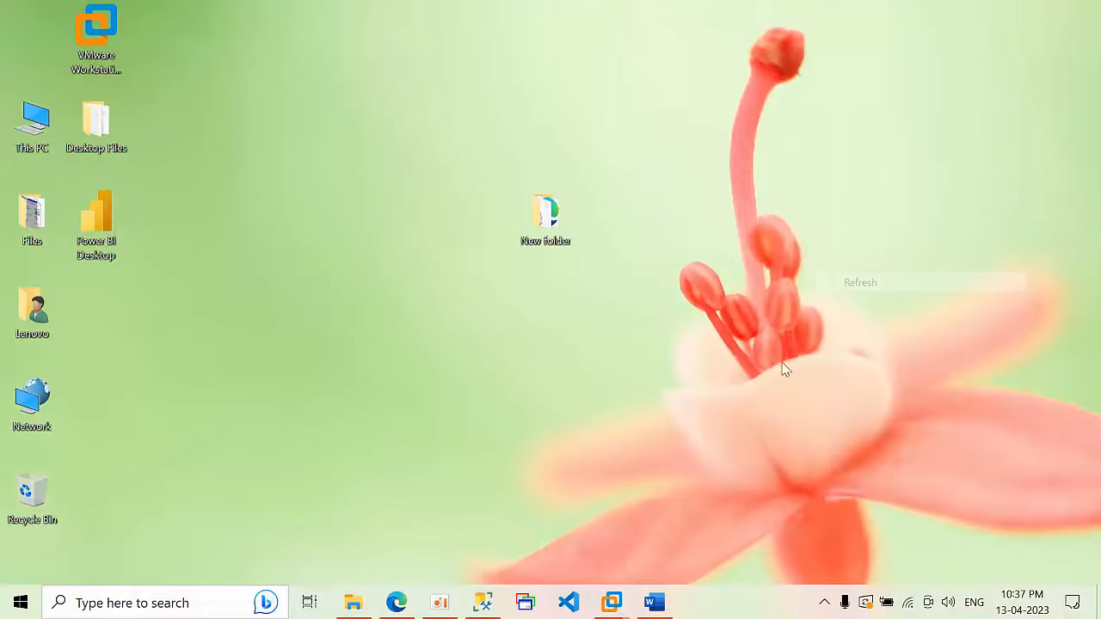
left_click(659, 605)
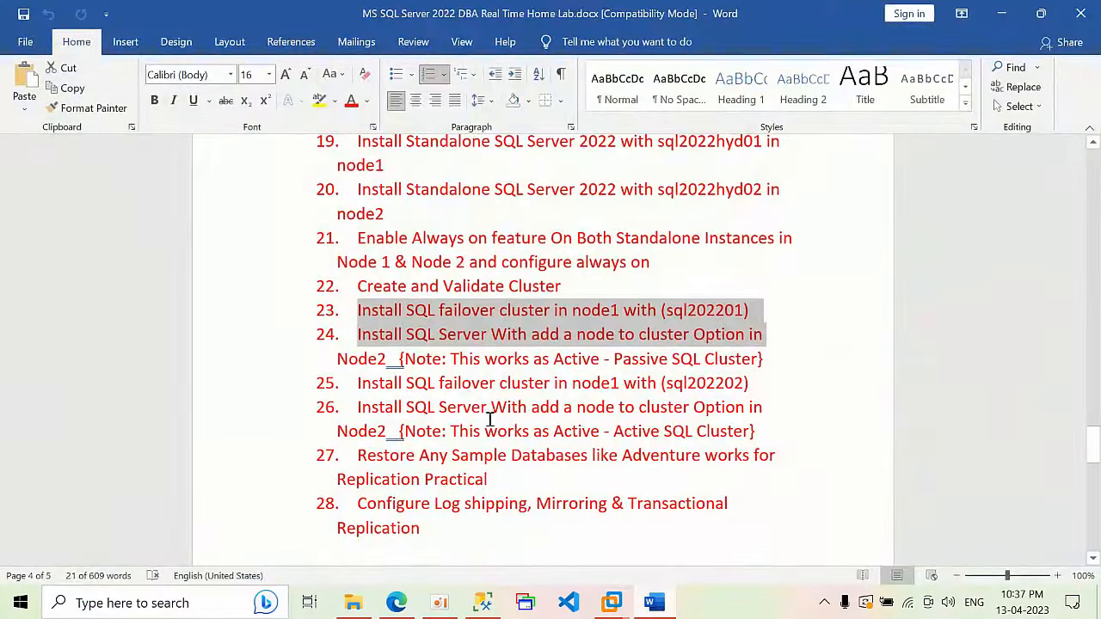
scroll(496, 413, "down", 2)
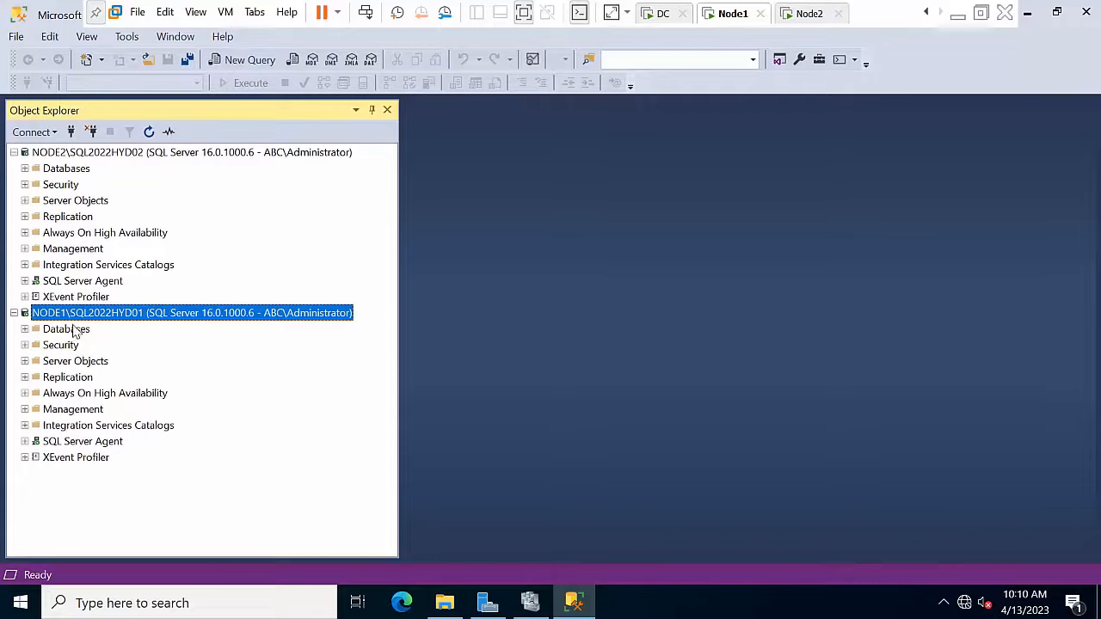
Step: Create a new database named logshipping under NODE1's Databases
double_click(75, 332)
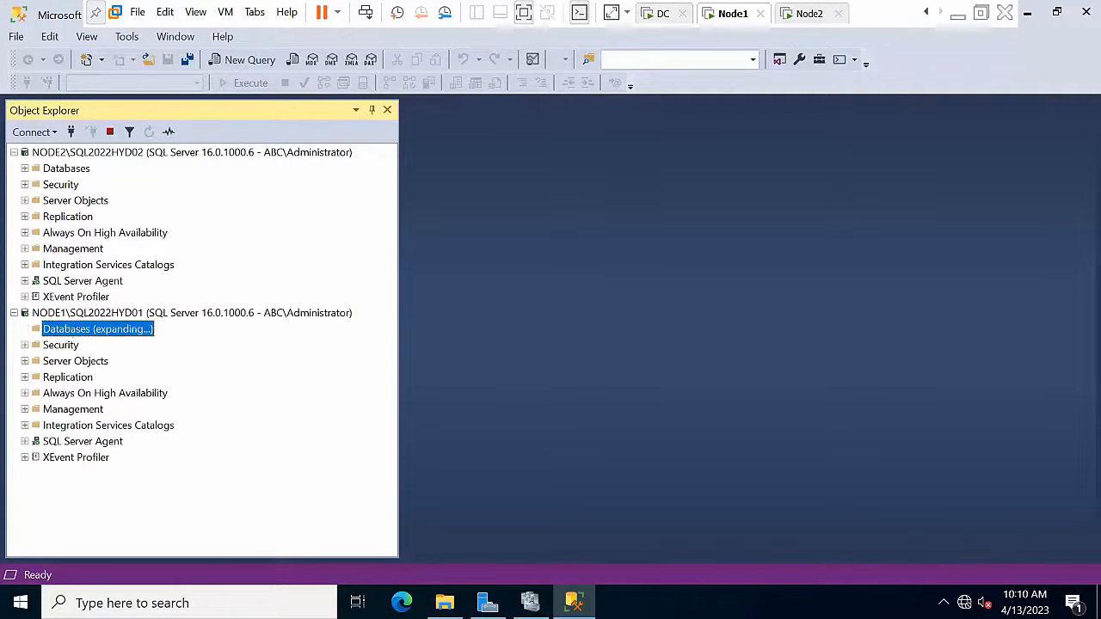
right_click(69, 335)
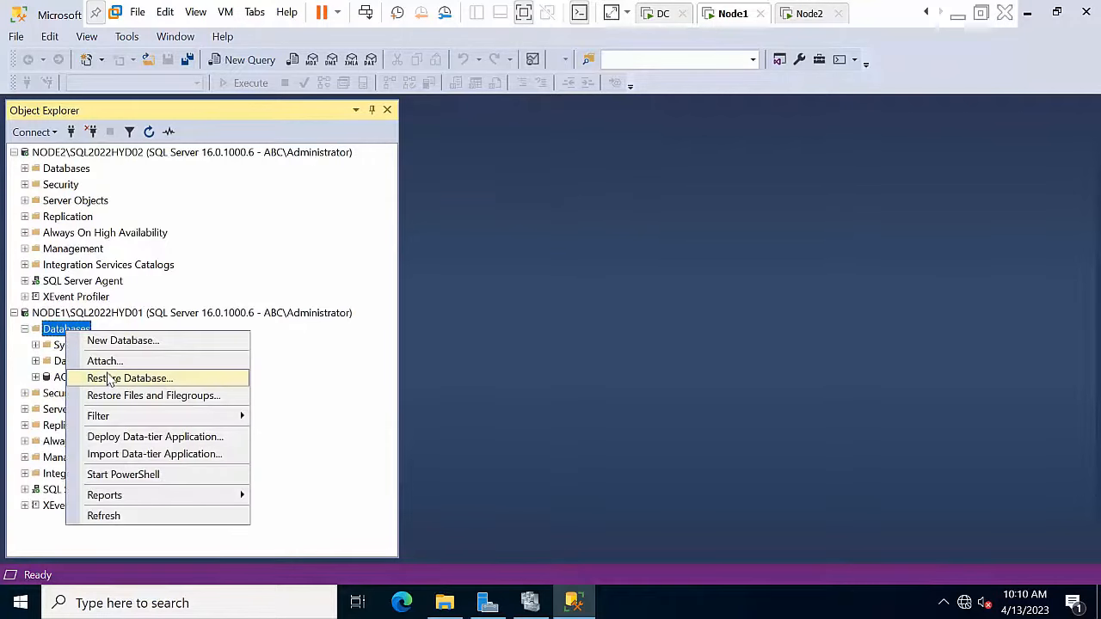
left_click(123, 341)
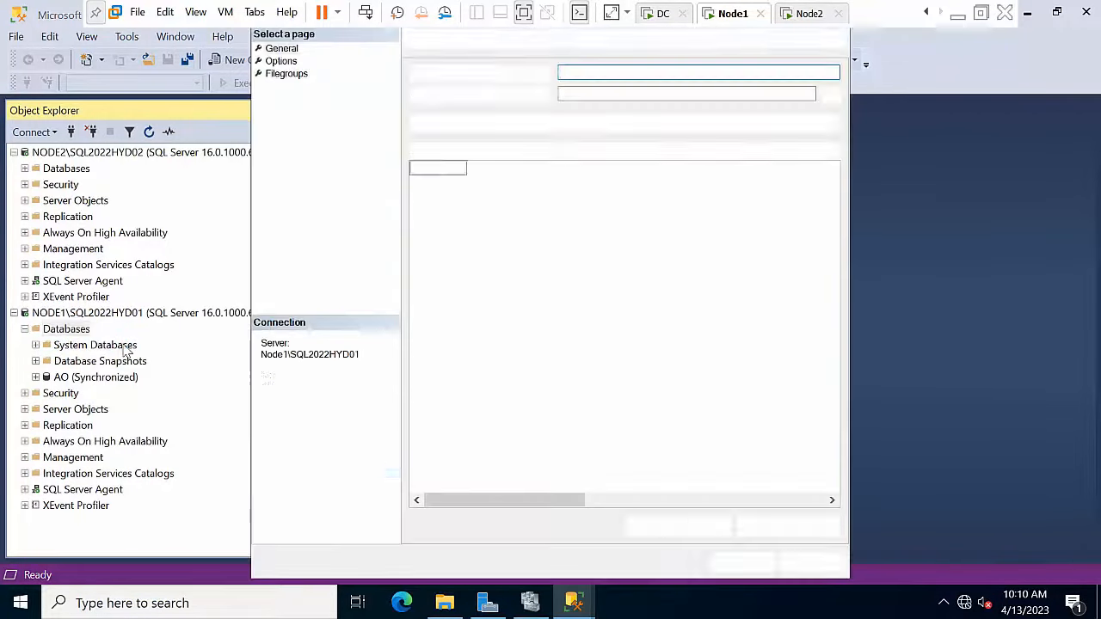
type("logshipp")
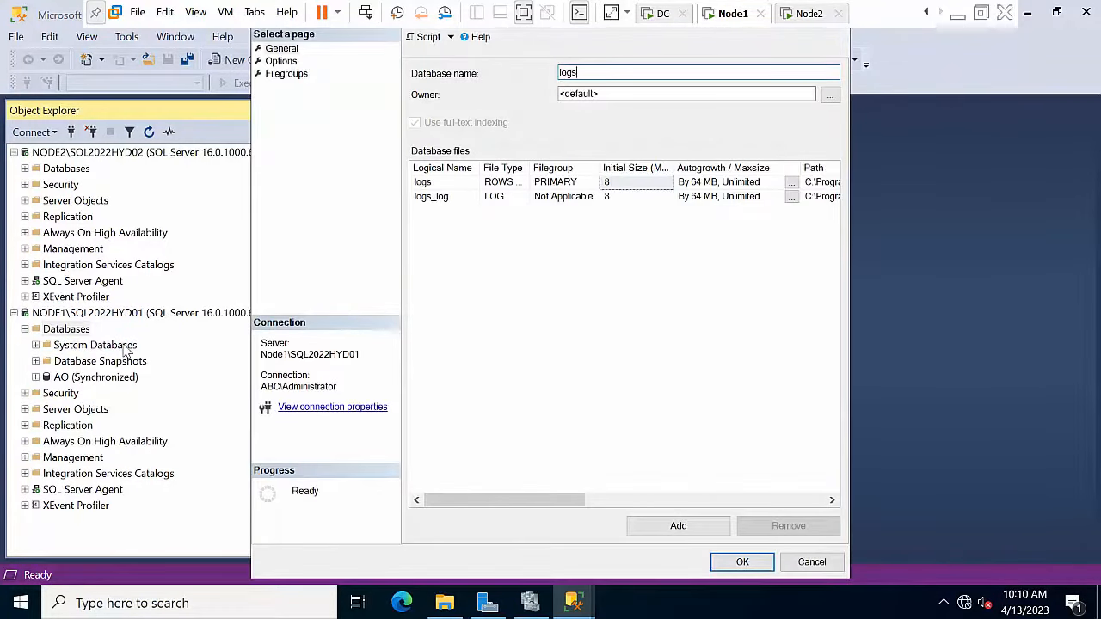
type("ing")
key("Return")
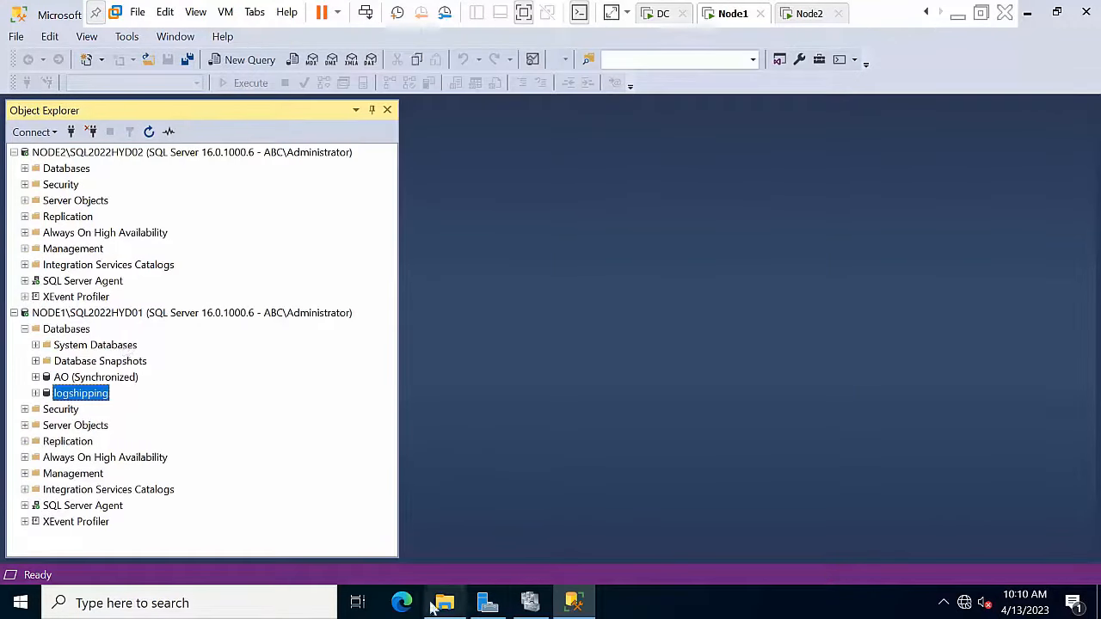
left_click(445, 605)
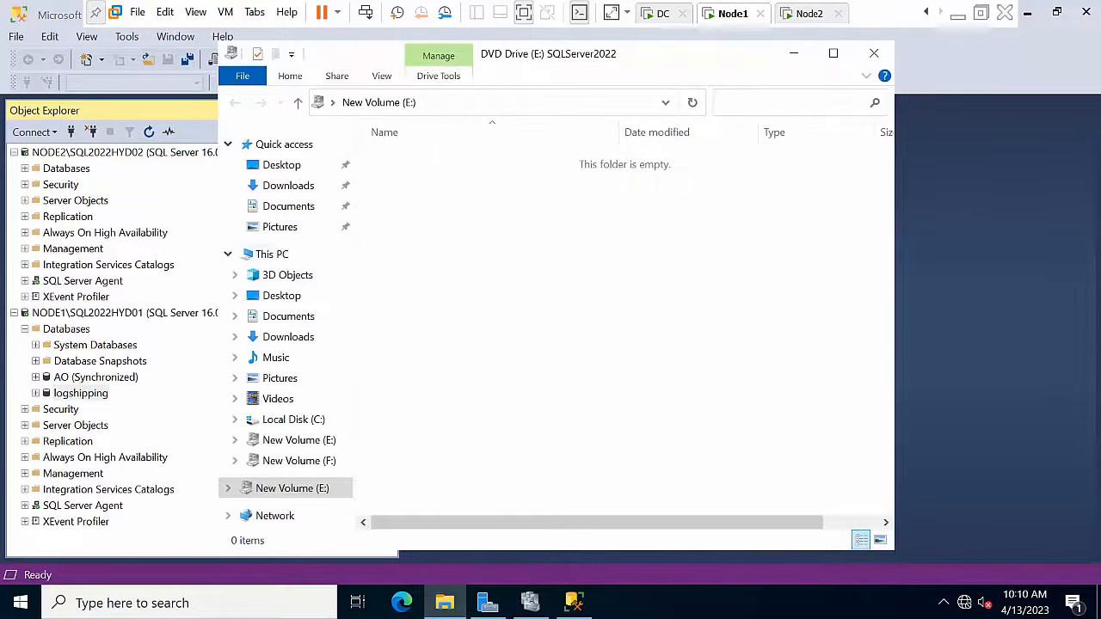
Step: Create a new folder named backup in Local Disk (C:)
left_click(288, 256)
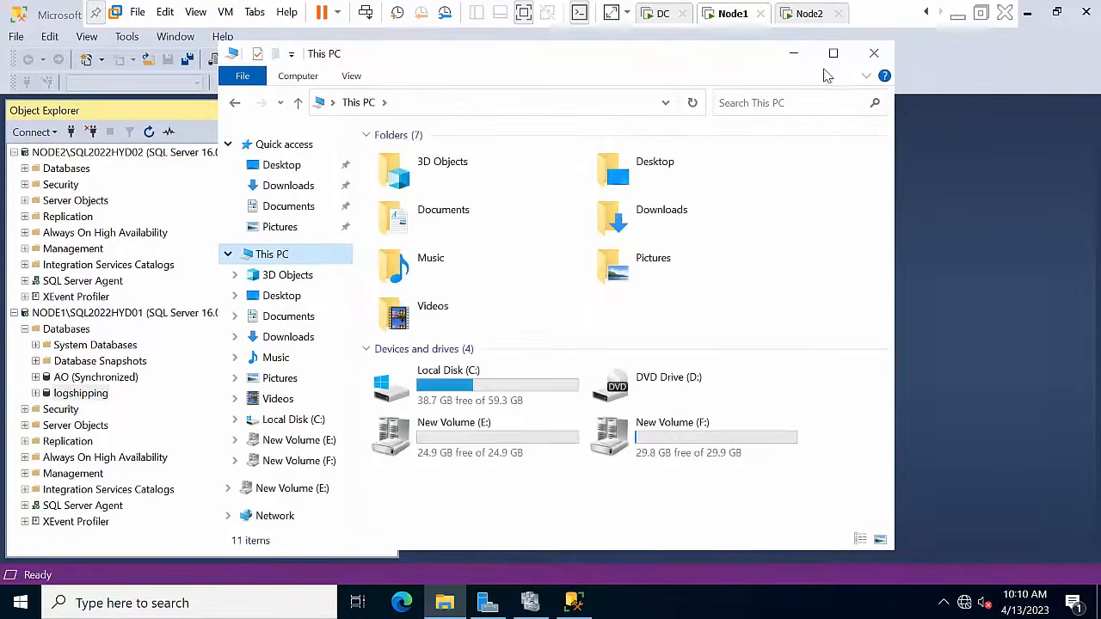
left_click(833, 53)
double_click(303, 254)
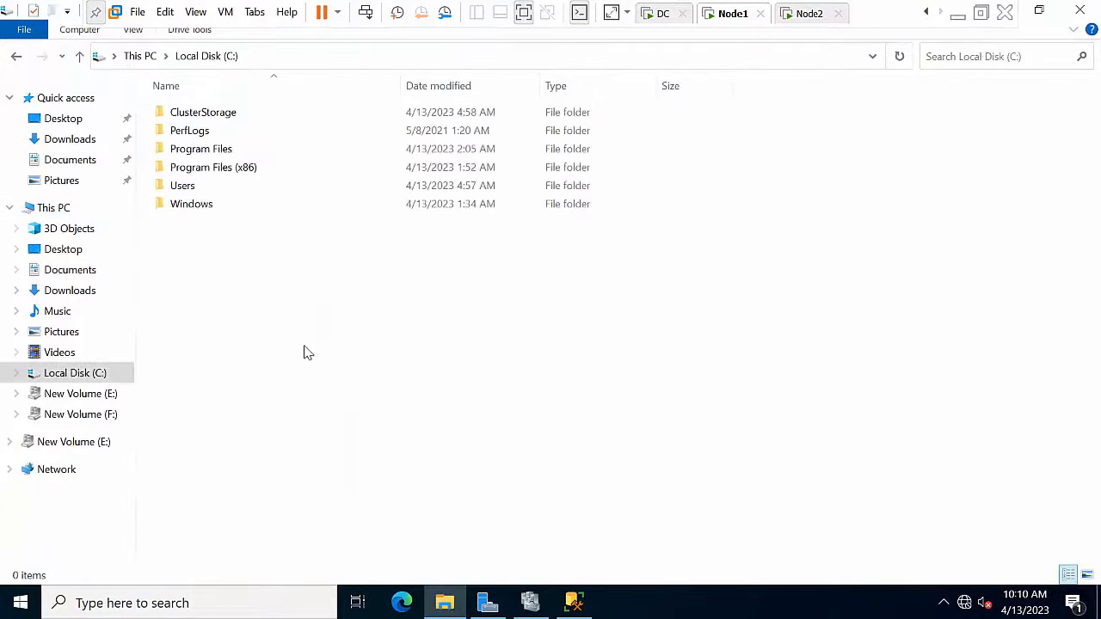
right_click(308, 303)
mouse_move(359, 485)
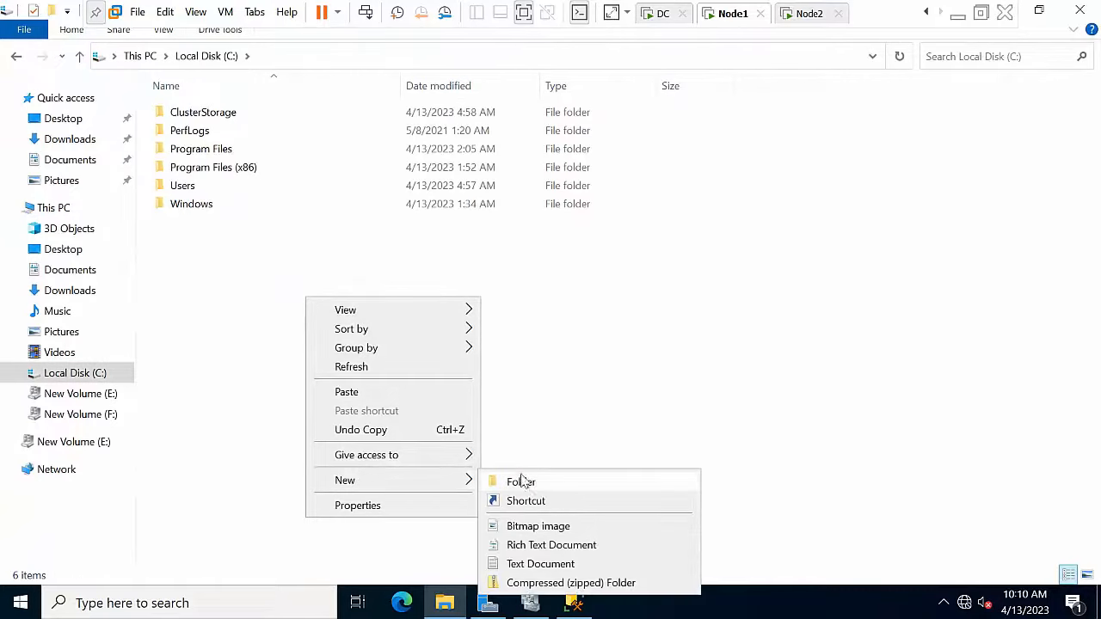
left_click(511, 480)
key("BackSpace")
type("backup")
key("Return")
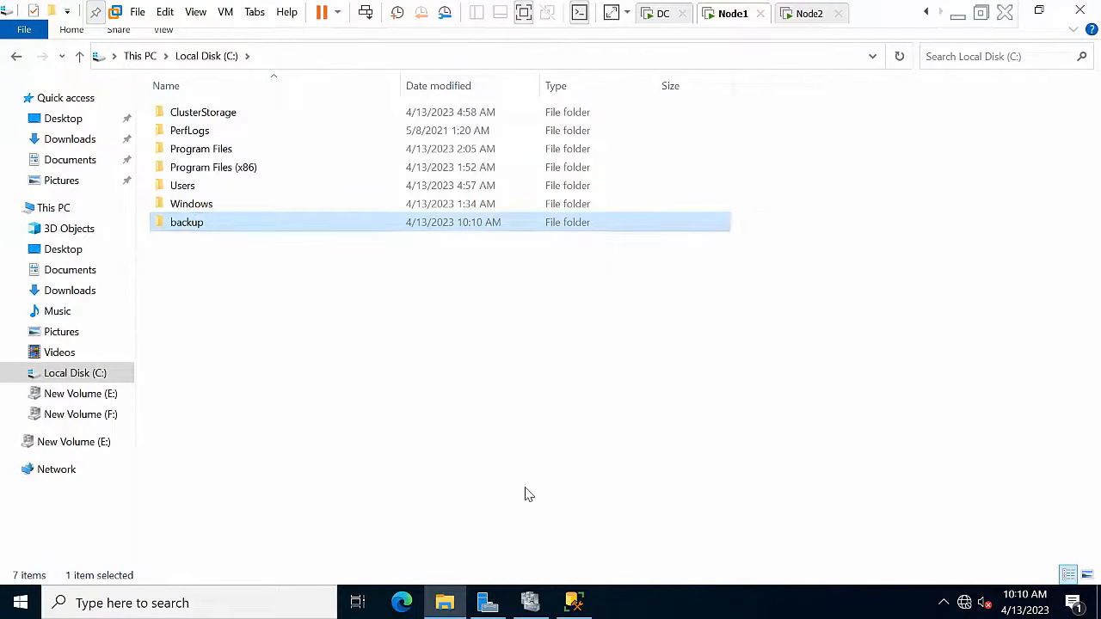
Step: Share the backup folder with Everyone at Read/Write as \\NODE1\backup
right_click(346, 224)
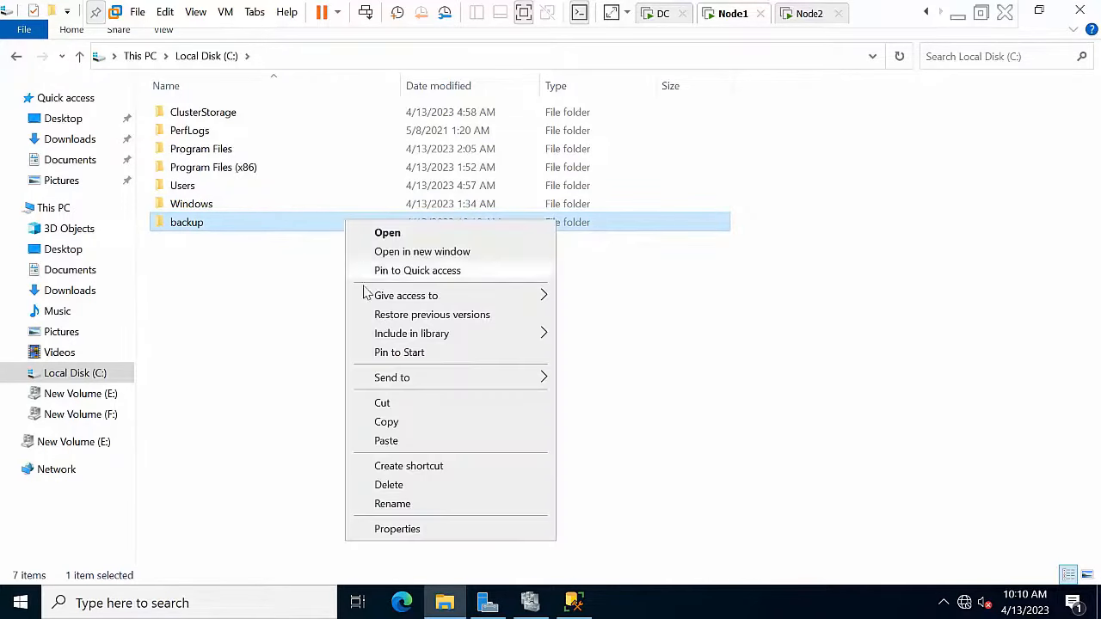
left_click(405, 528)
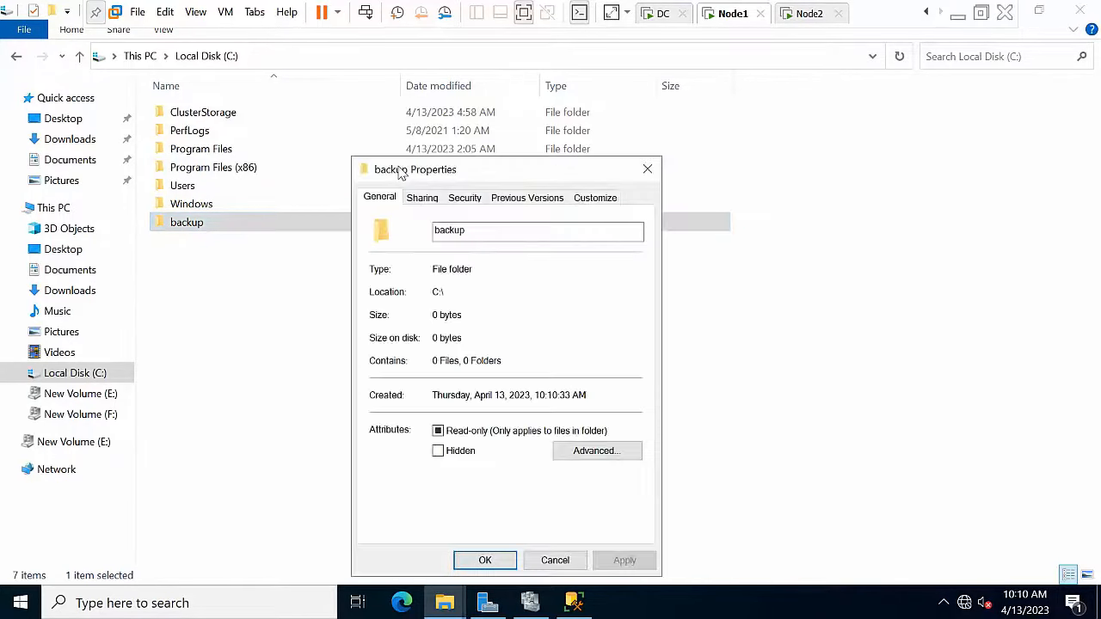
left_click(426, 198)
left_click(419, 316)
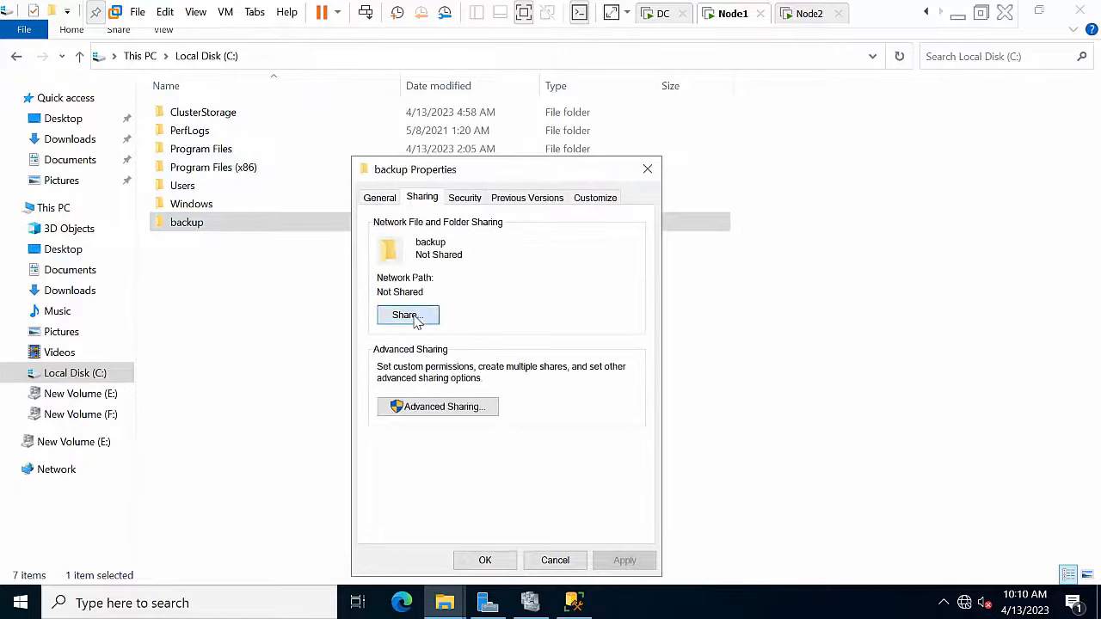
left_click(625, 328)
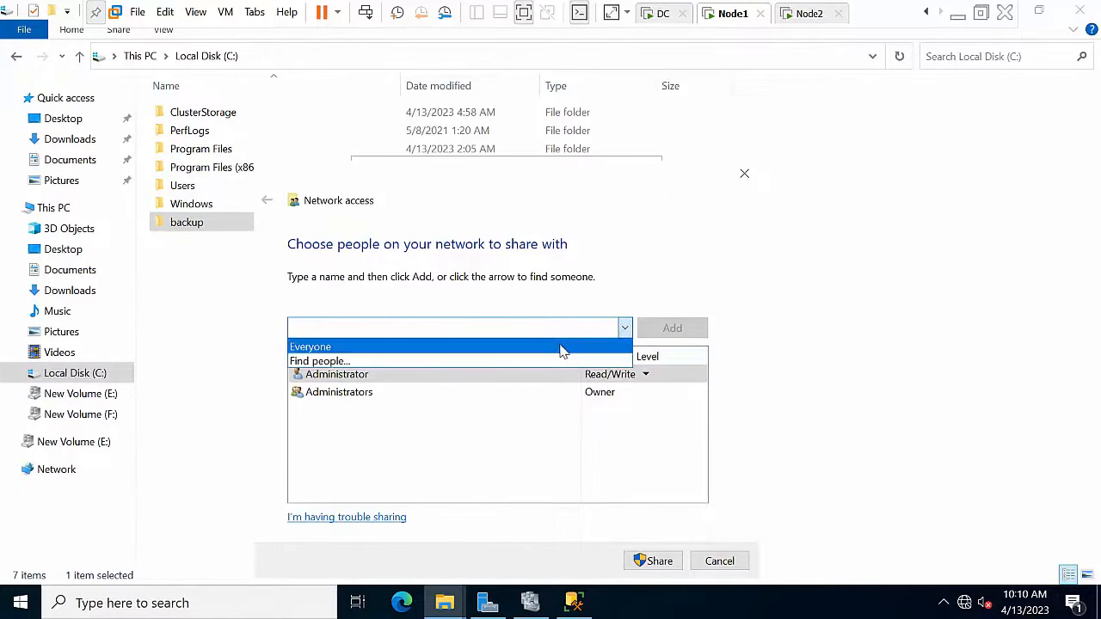
left_click(562, 345)
left_click(664, 332)
left_click(616, 410)
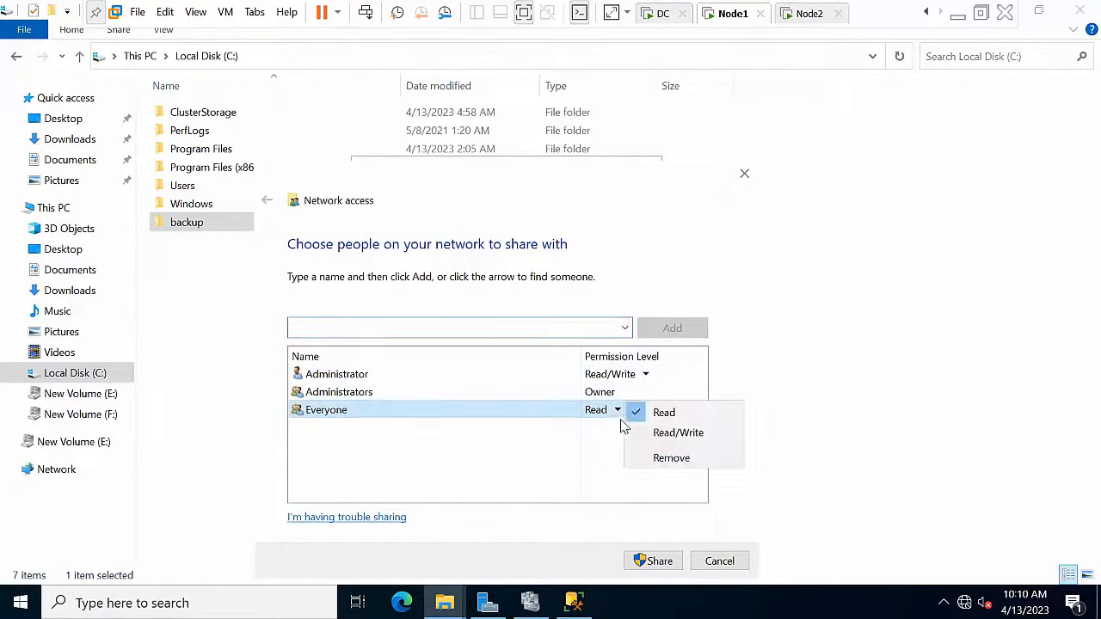
left_click(641, 434)
left_click(634, 565)
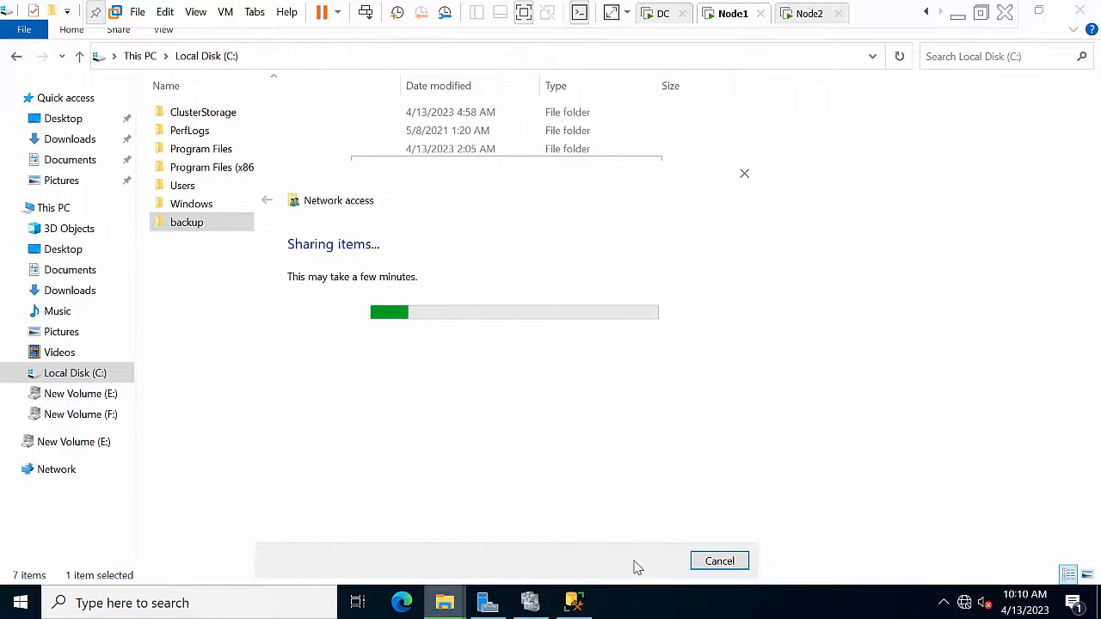
left_click(728, 564)
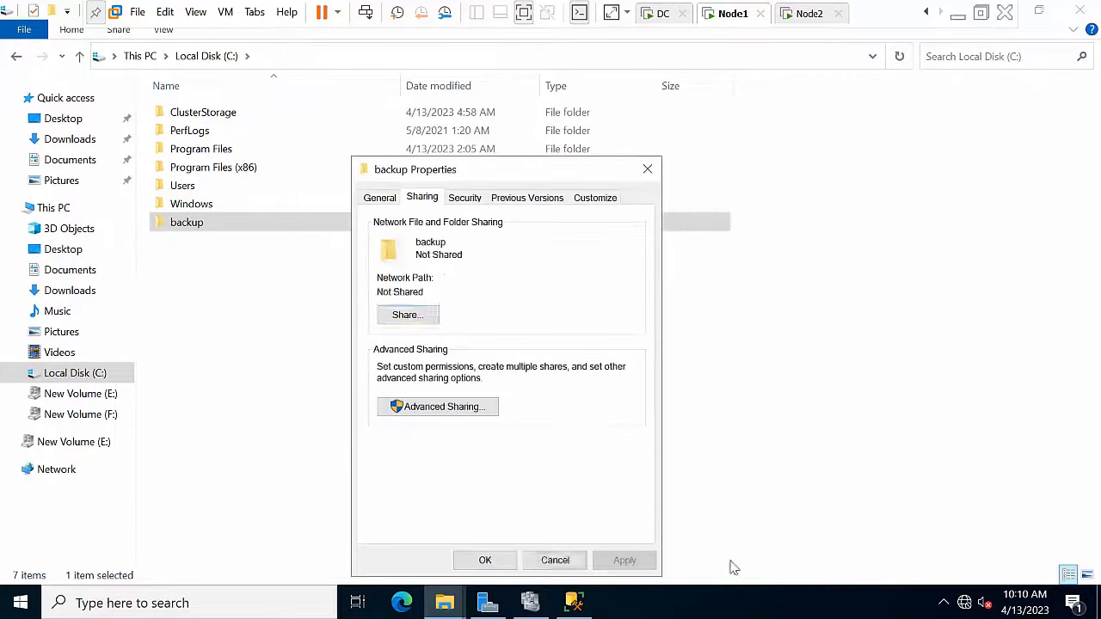
left_click_drag(451, 292, 335, 291)
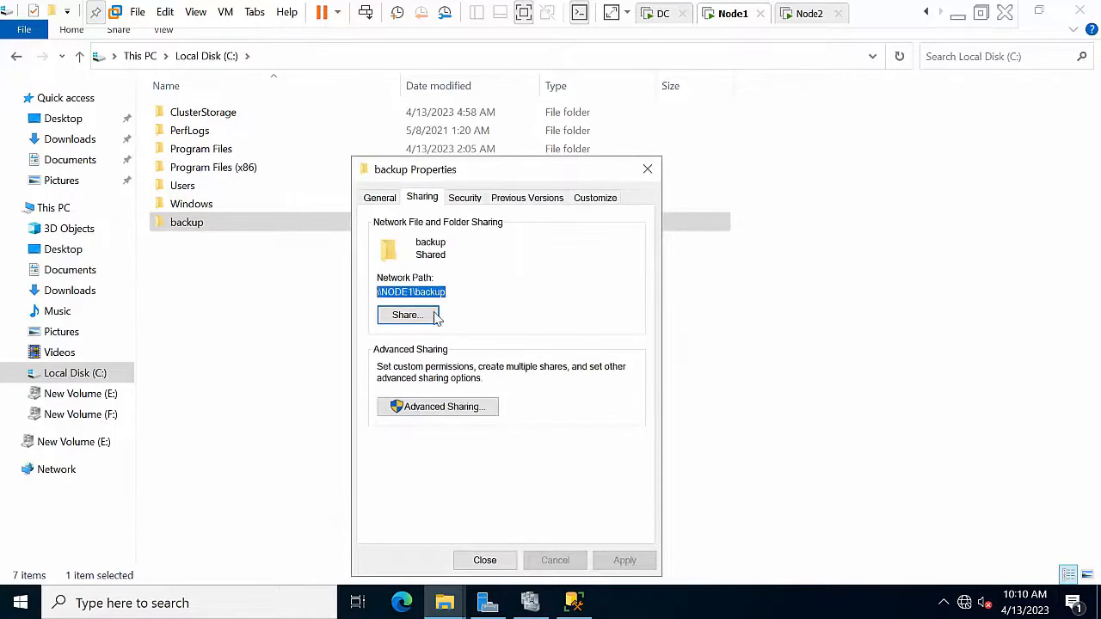
left_click(482, 560)
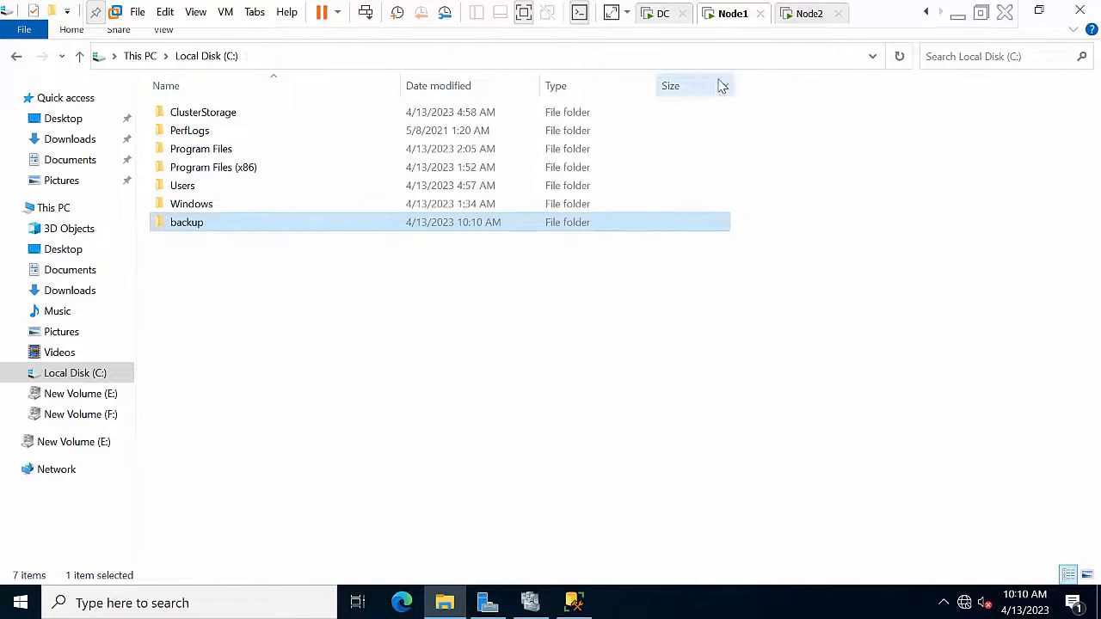
left_click(802, 13)
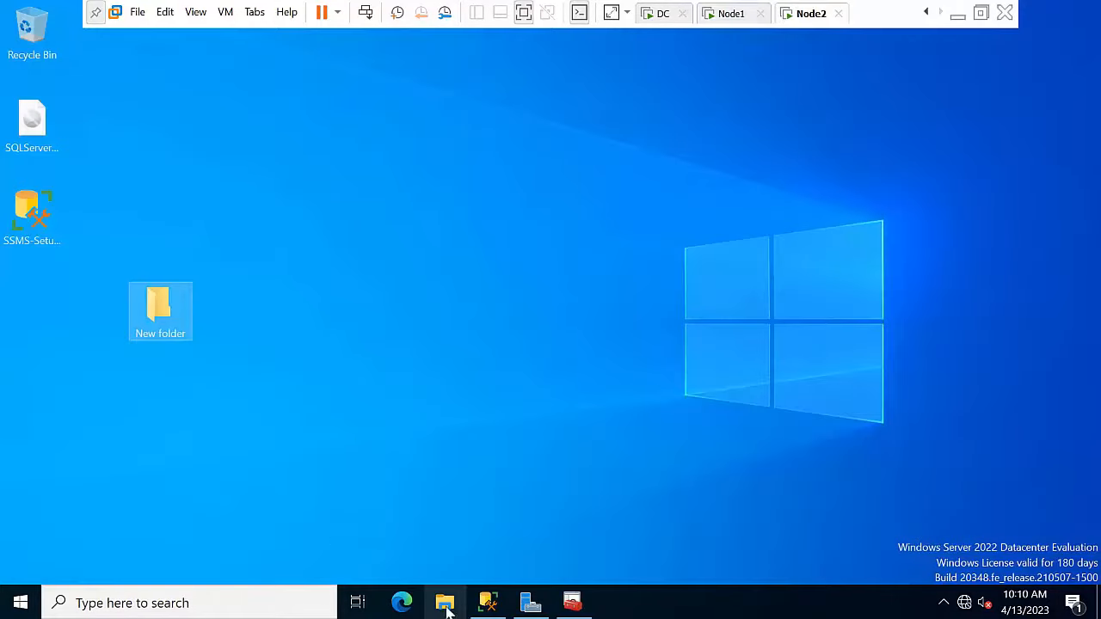
Step: On Node2, create a new folder named copy in Local Disk (C:)
left_click(448, 609)
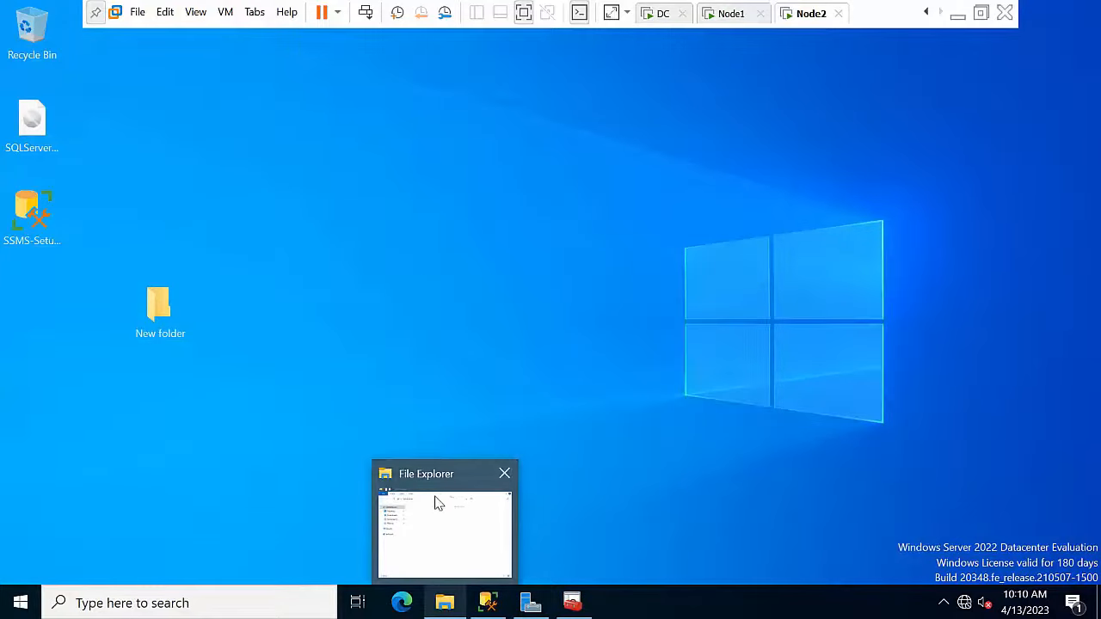
left_click(435, 502)
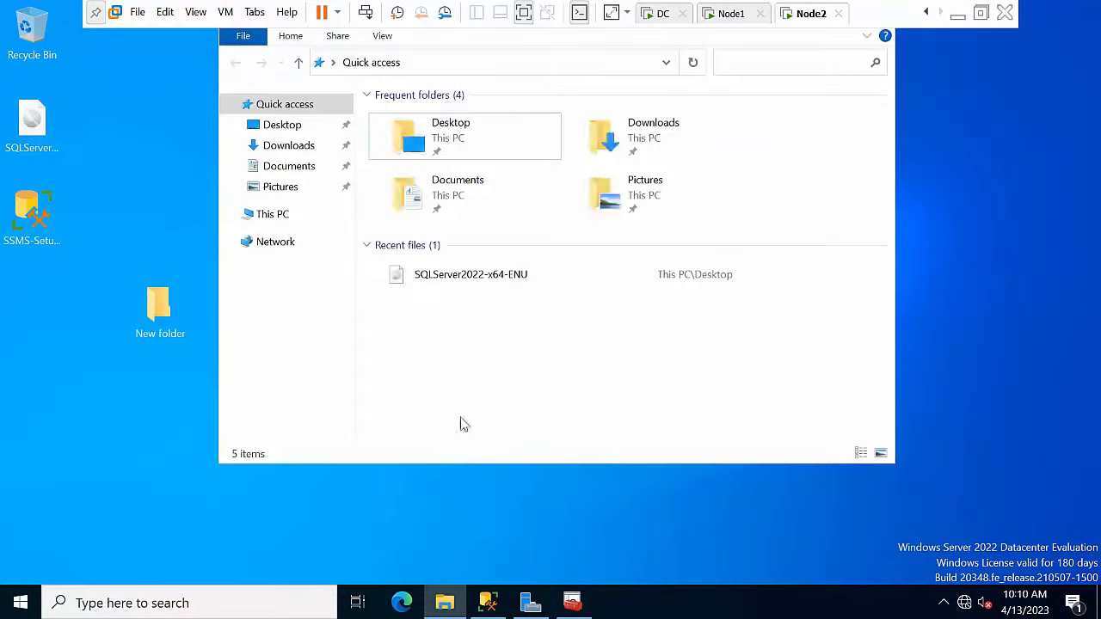
left_click(283, 215)
left_click(487, 358)
double_click(487, 358)
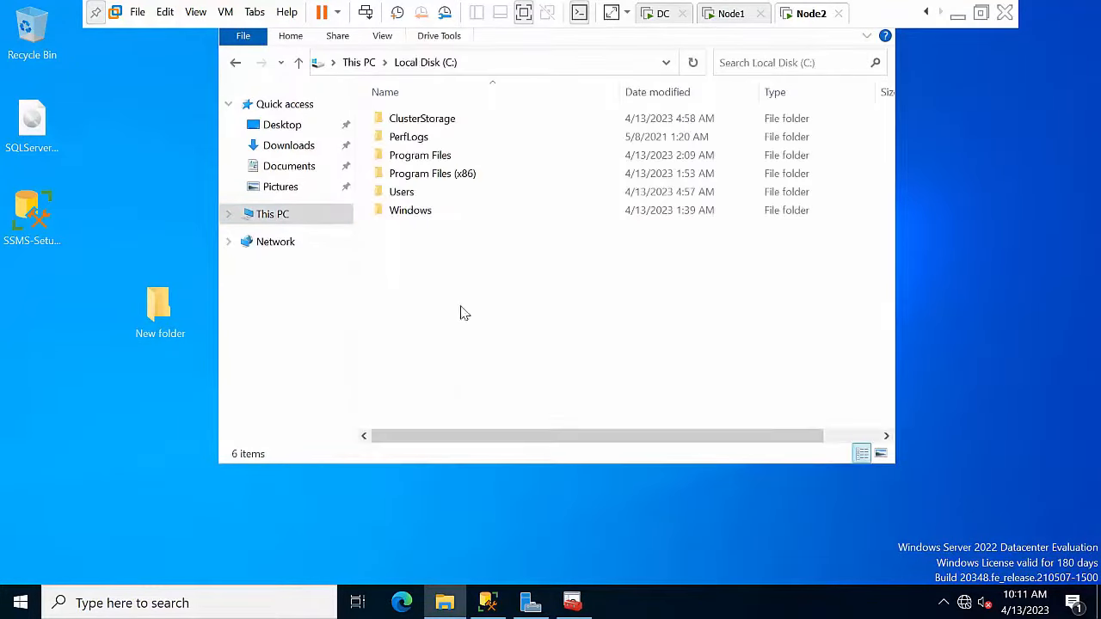
right_click(456, 300)
mouse_move(530, 490)
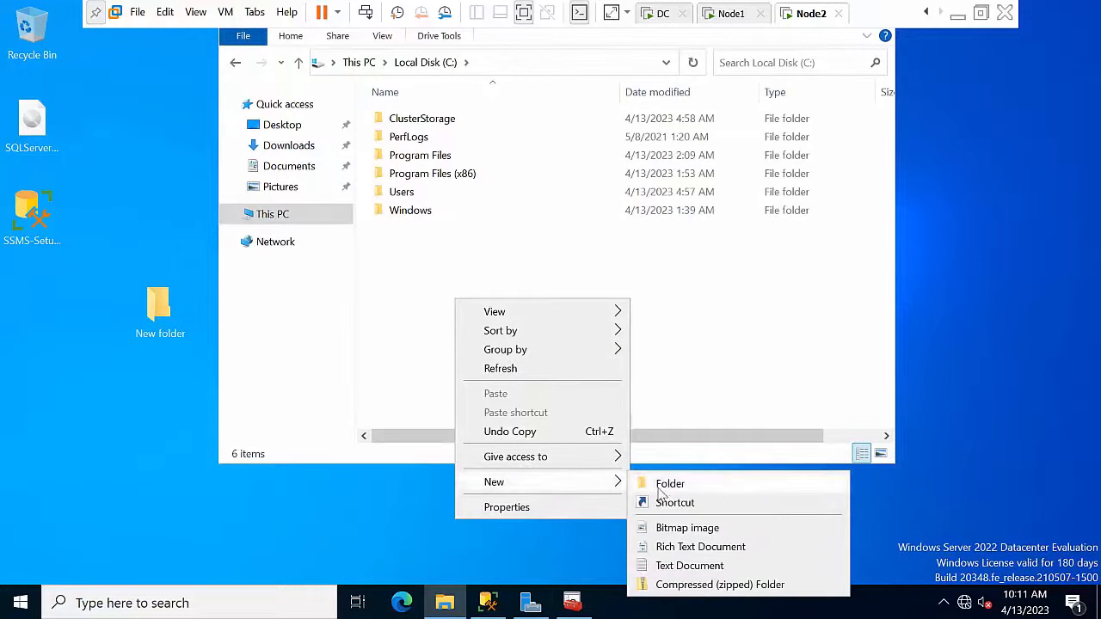
left_click(660, 485)
type("copy")
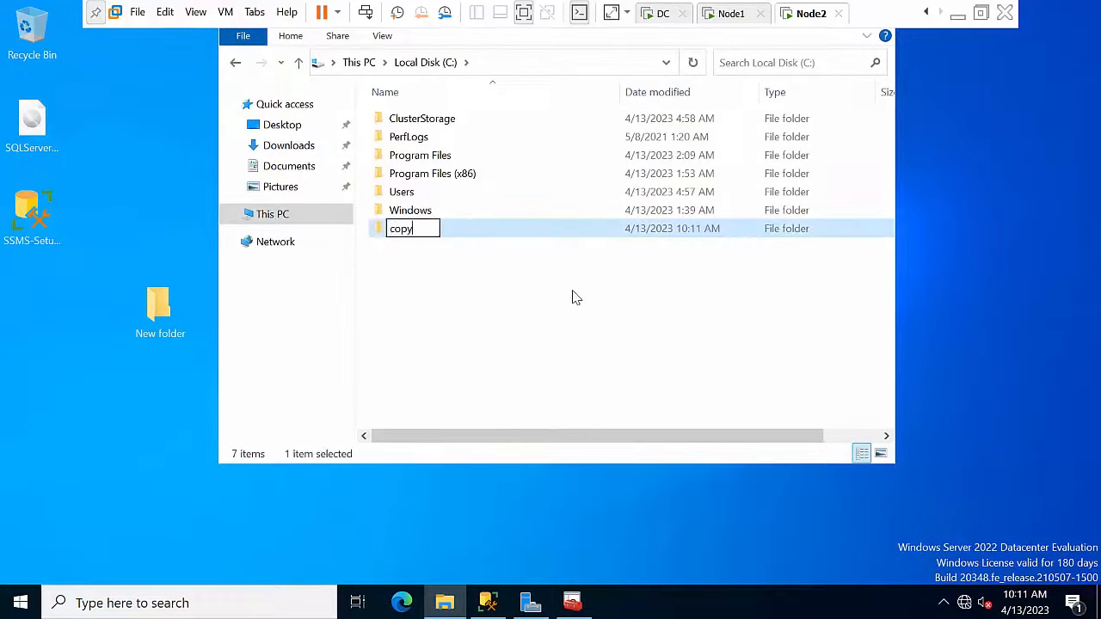
key("Return")
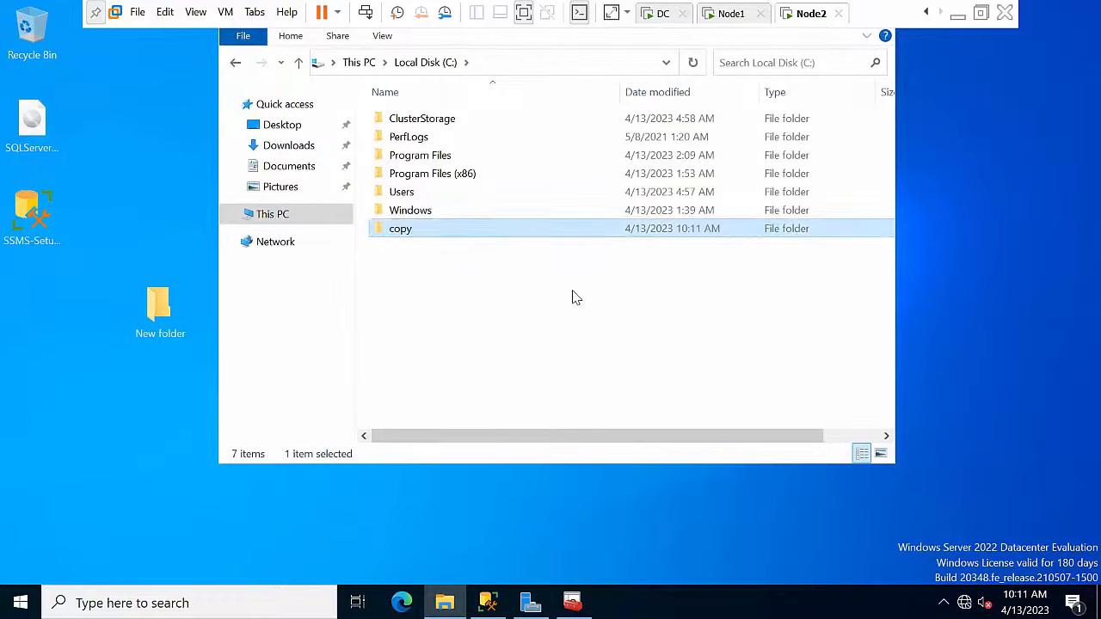
right_click(454, 282)
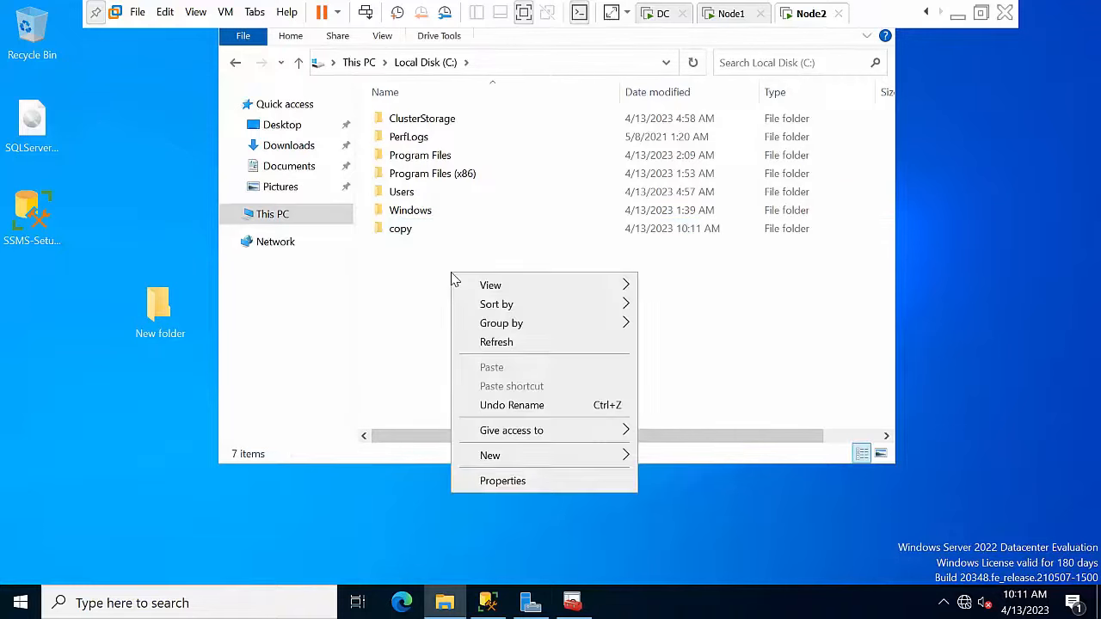
left_click(424, 233)
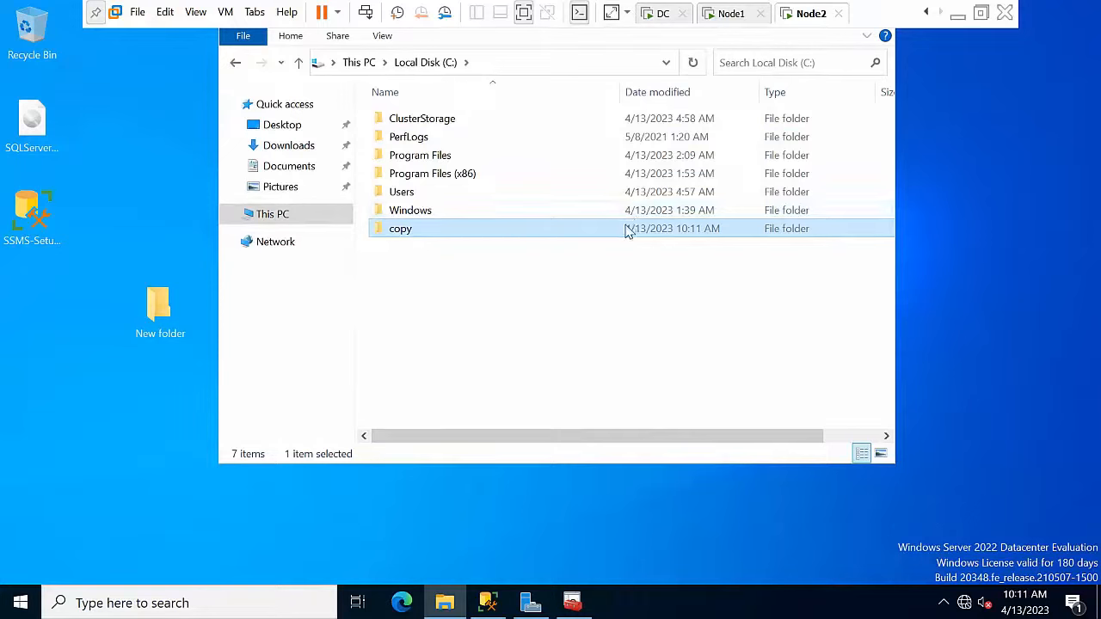
Step: Share the copy folder with Everyone at Read/Write as \\NODE2\copy
right_click(410, 238)
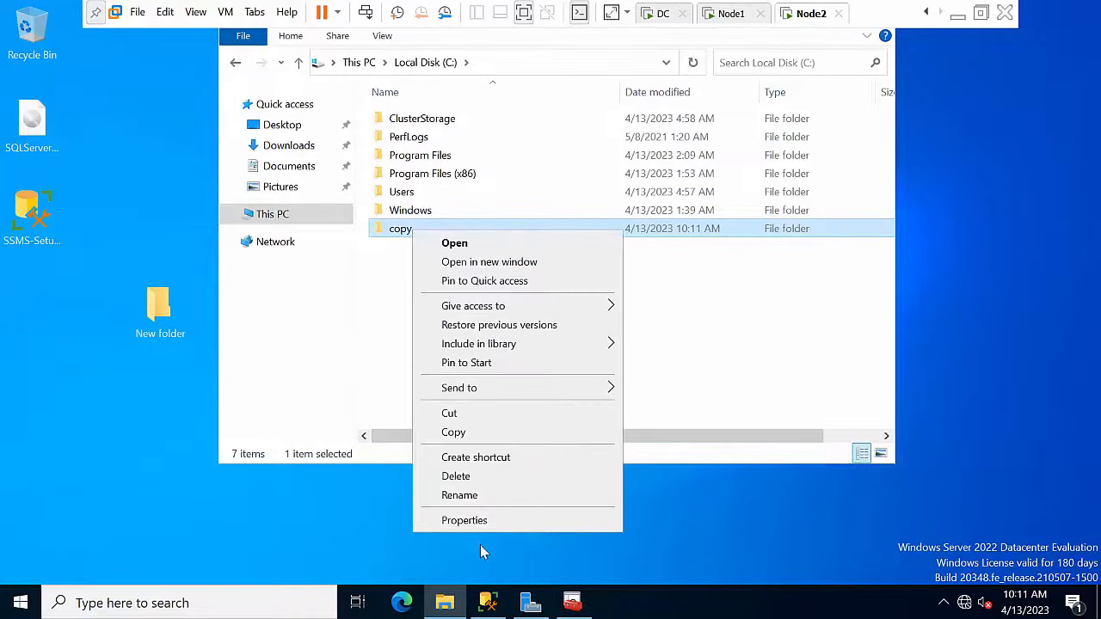
left_click(464, 521)
left_click(492, 198)
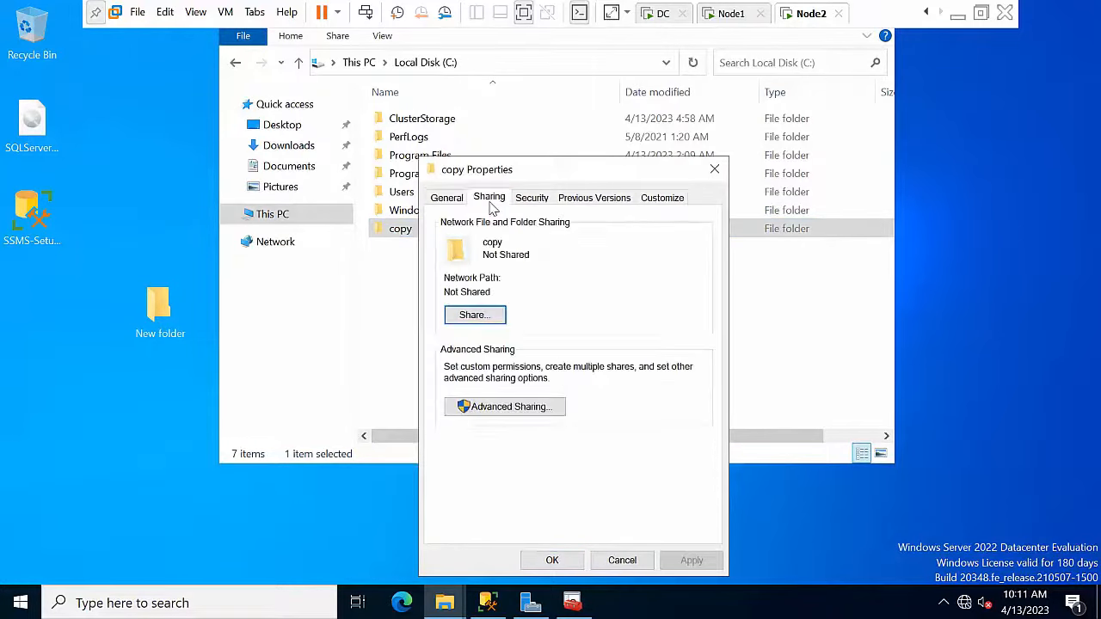
left_click(487, 316)
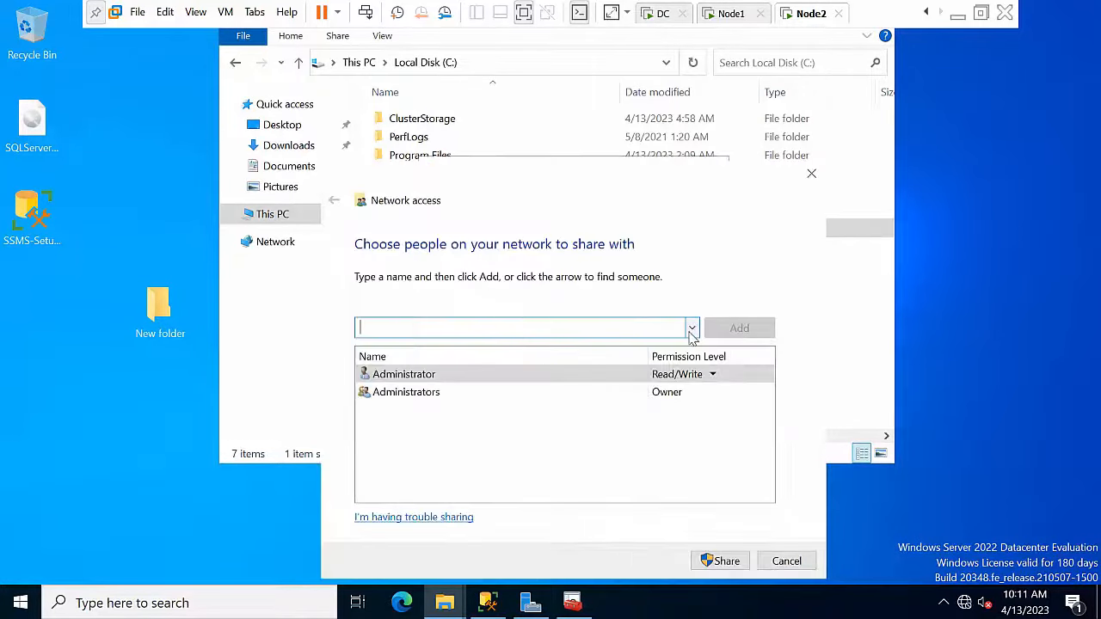
left_click(692, 328)
left_click(551, 347)
left_click(738, 328)
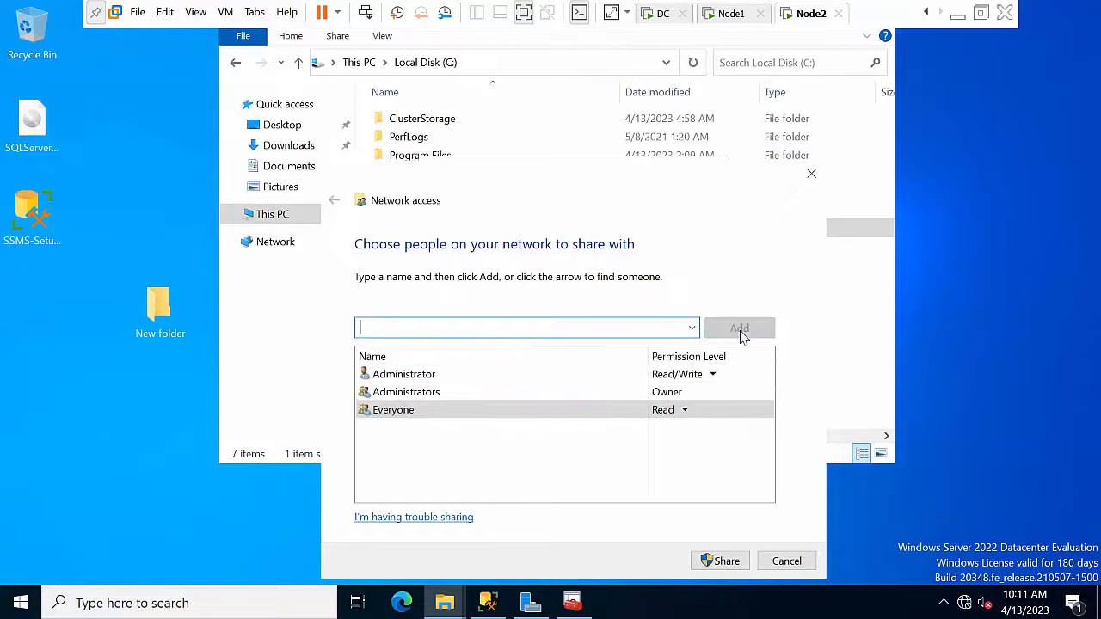
left_click(684, 412)
left_click(731, 432)
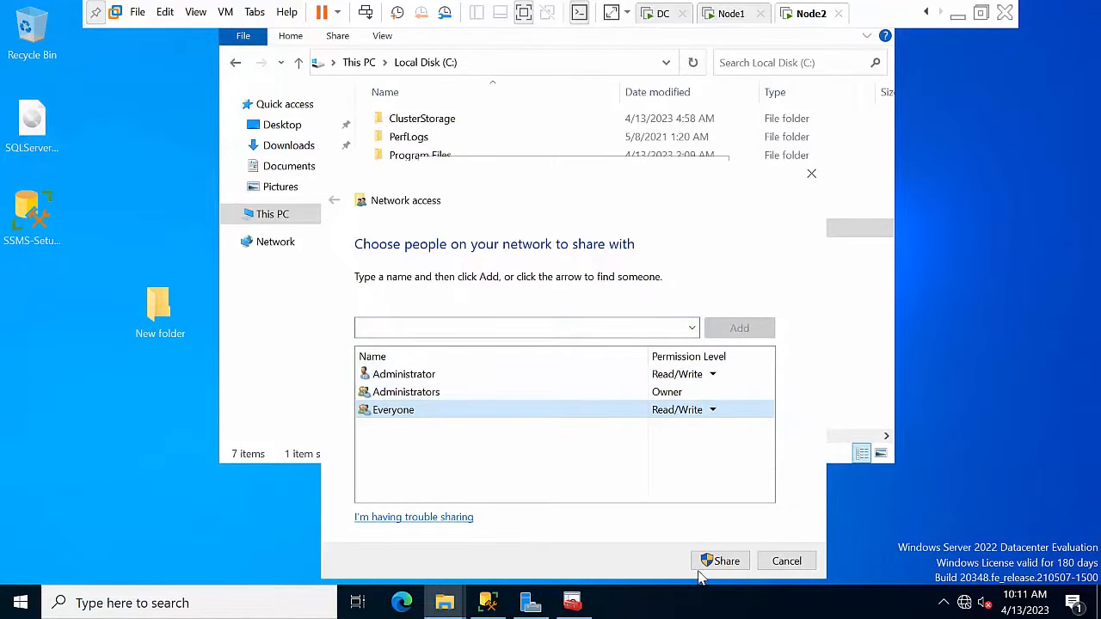
left_click(714, 560)
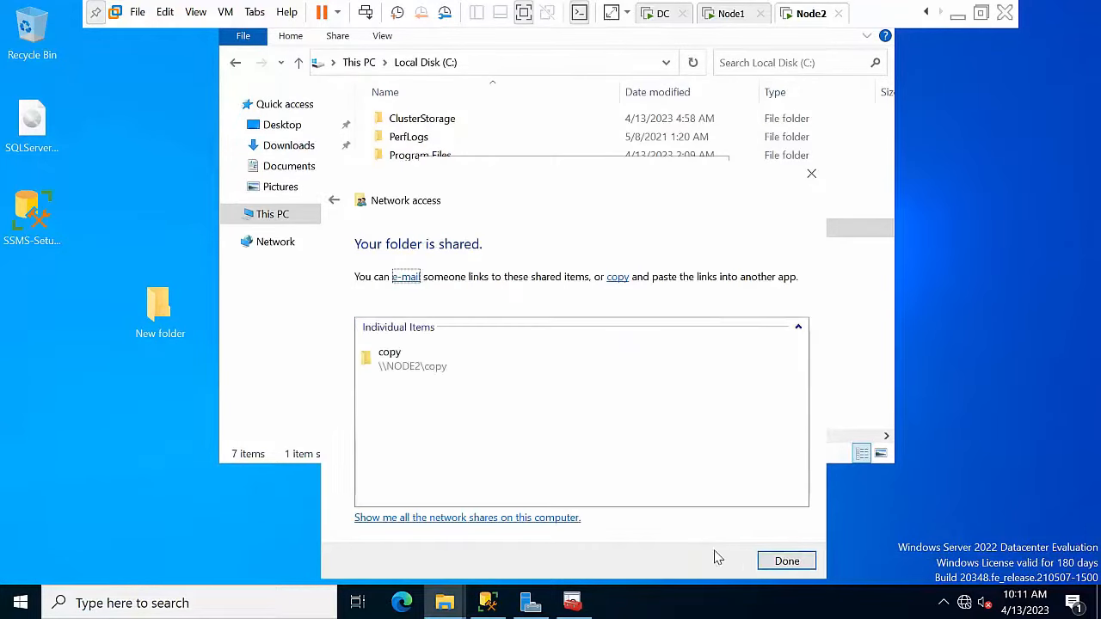
left_click(786, 560)
left_click_drag(525, 299, 413, 293)
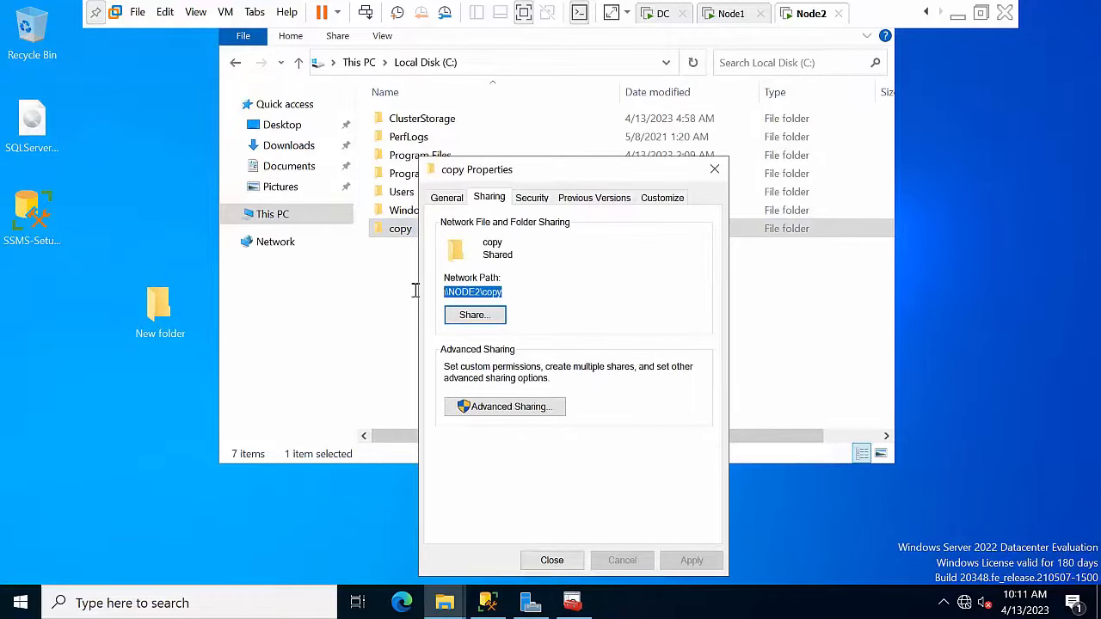
left_click(727, 14)
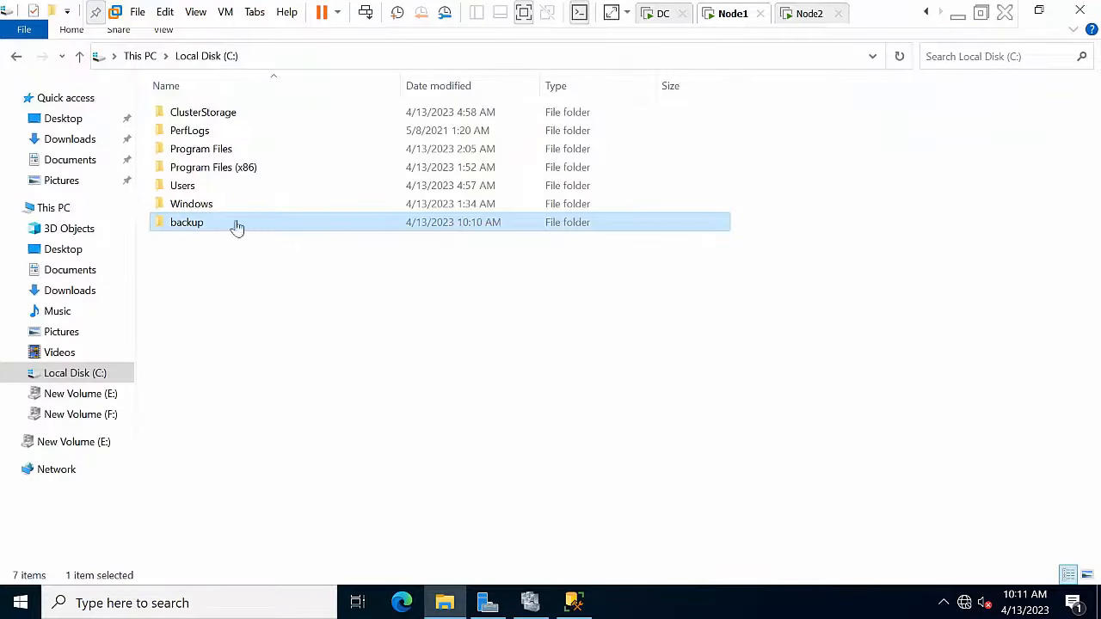
Step: Start a logshipping backup, replacing the default destination with the \\NODE1\backup\ network path
left_click(574, 603)
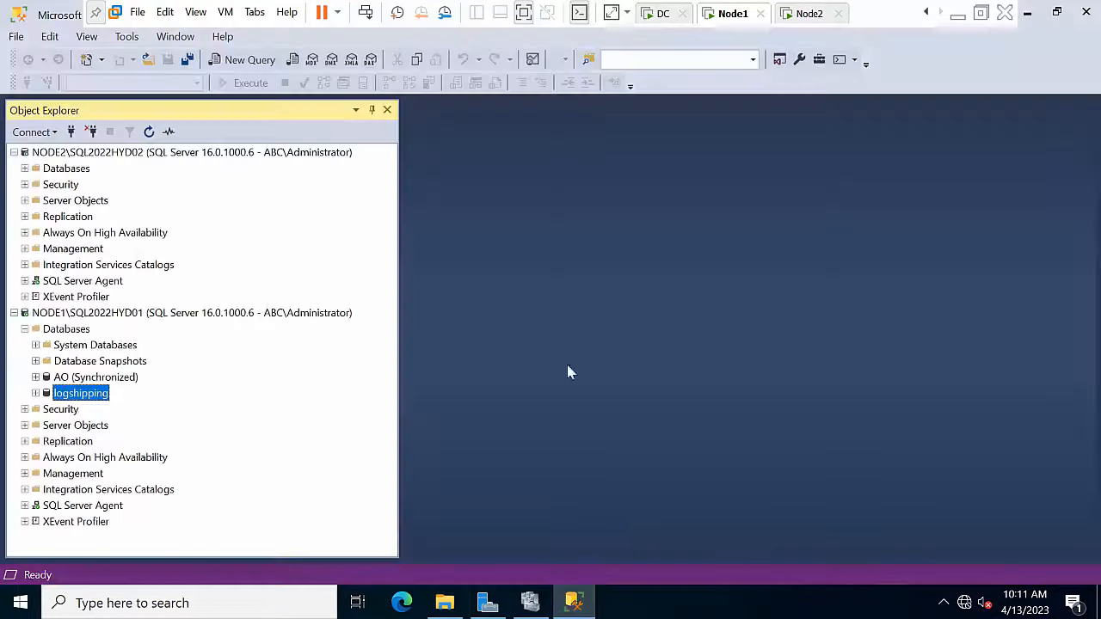
right_click(73, 398)
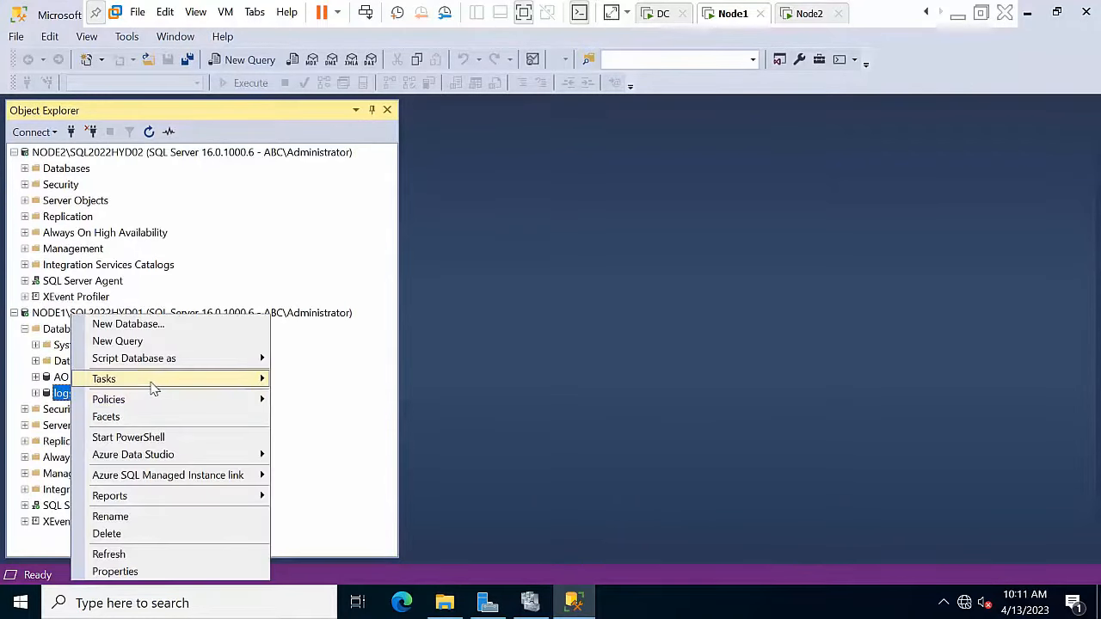
mouse_move(152, 383)
left_click(348, 247)
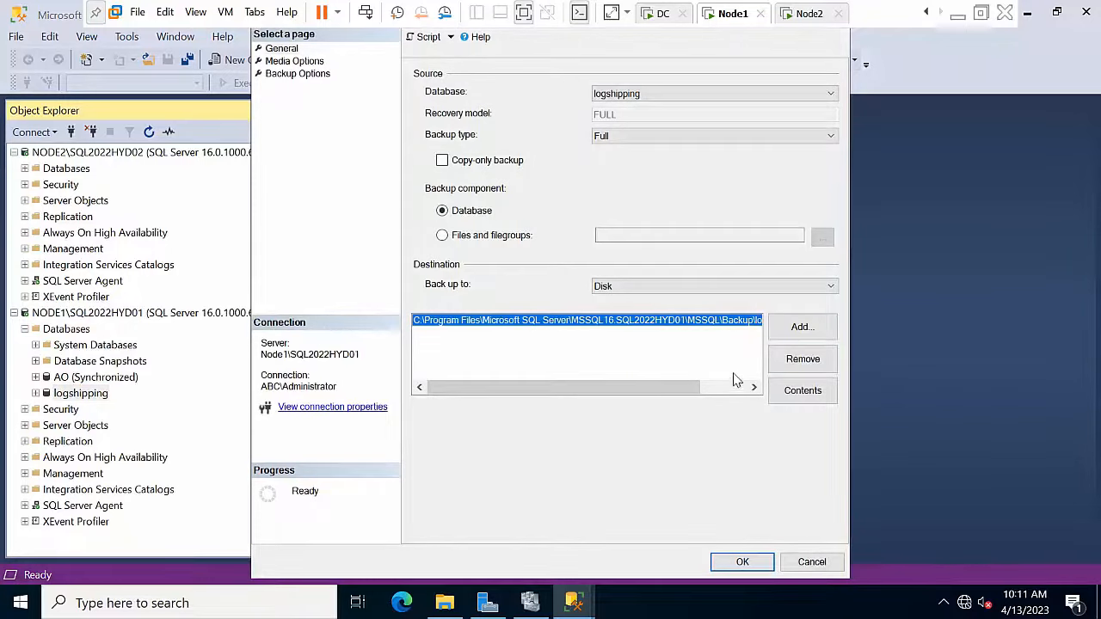
left_click(807, 361)
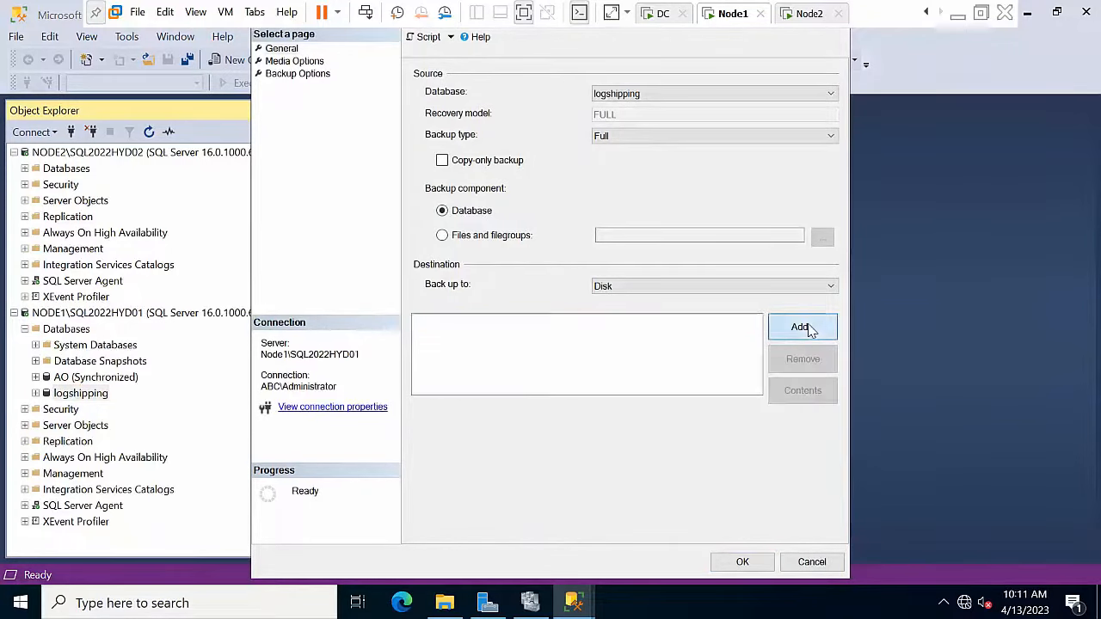
left_click(806, 326)
left_click(695, 299)
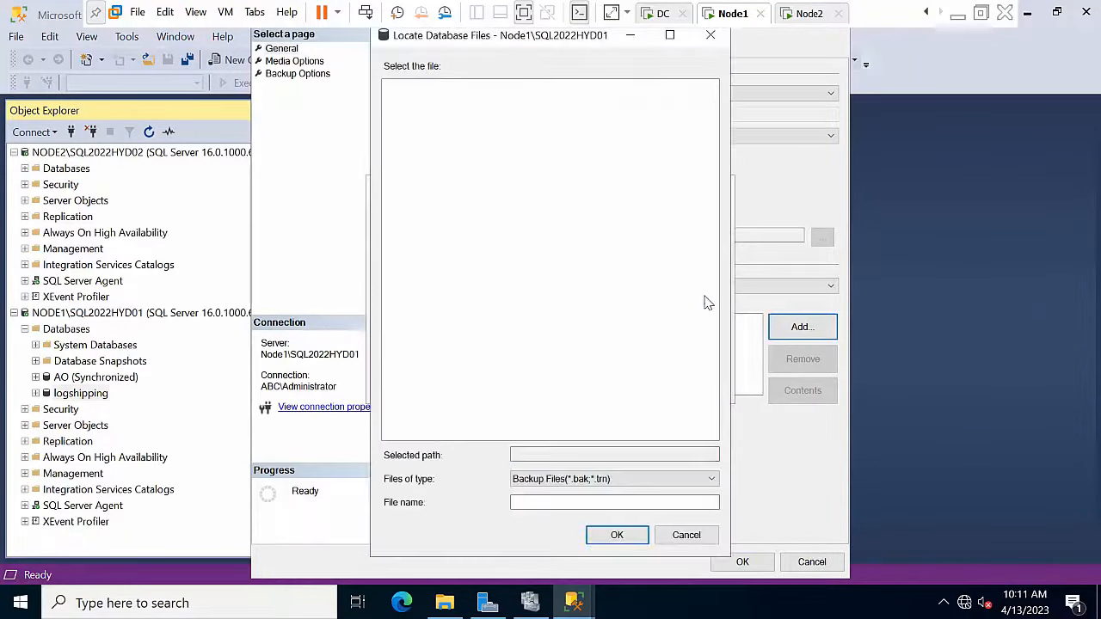
left_click(686, 534)
left_click(511, 297)
key("ctrl+a")
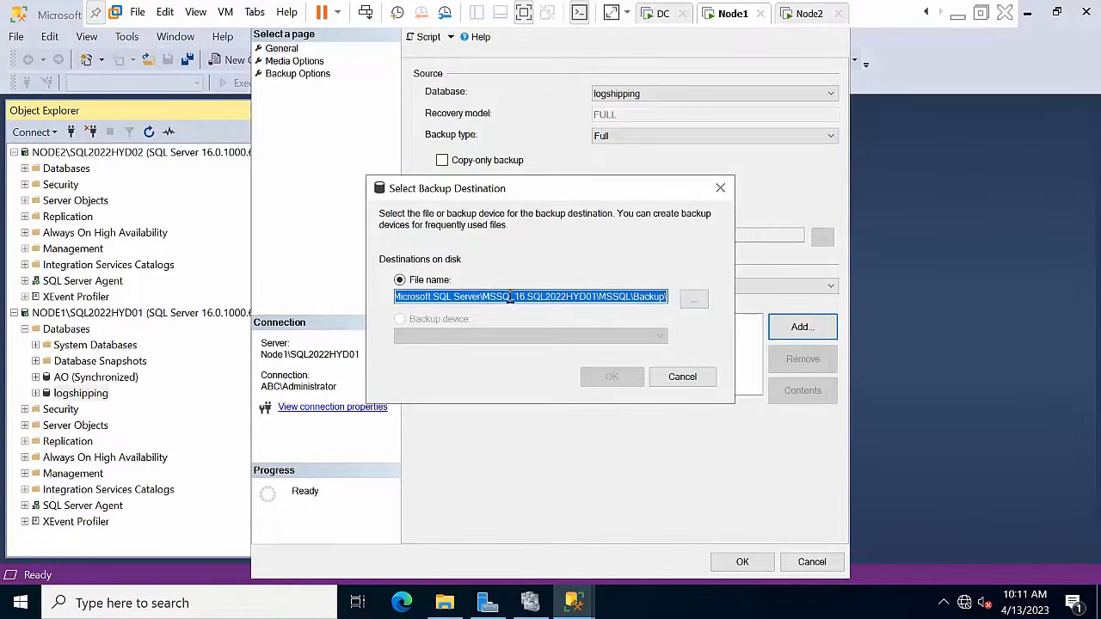
key("ctrl+v")
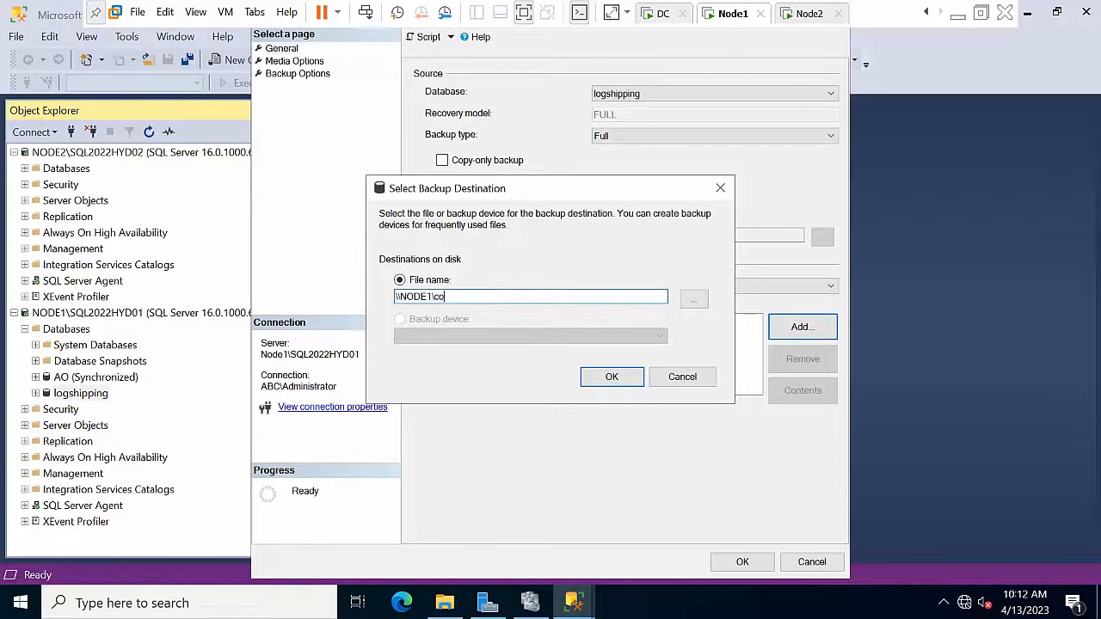
key("BackSpace")
key("BackSpace")
type("ba")
type("ckup\\")
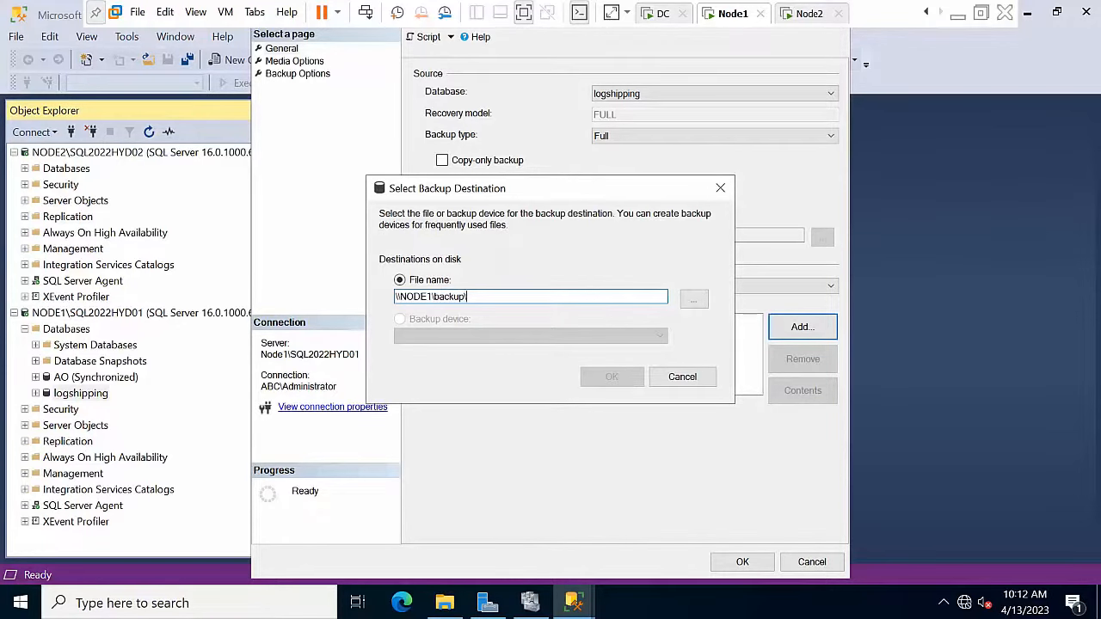
Step: Check the backup folder's network share path in its File Explorer sharing properties
left_click(445, 603)
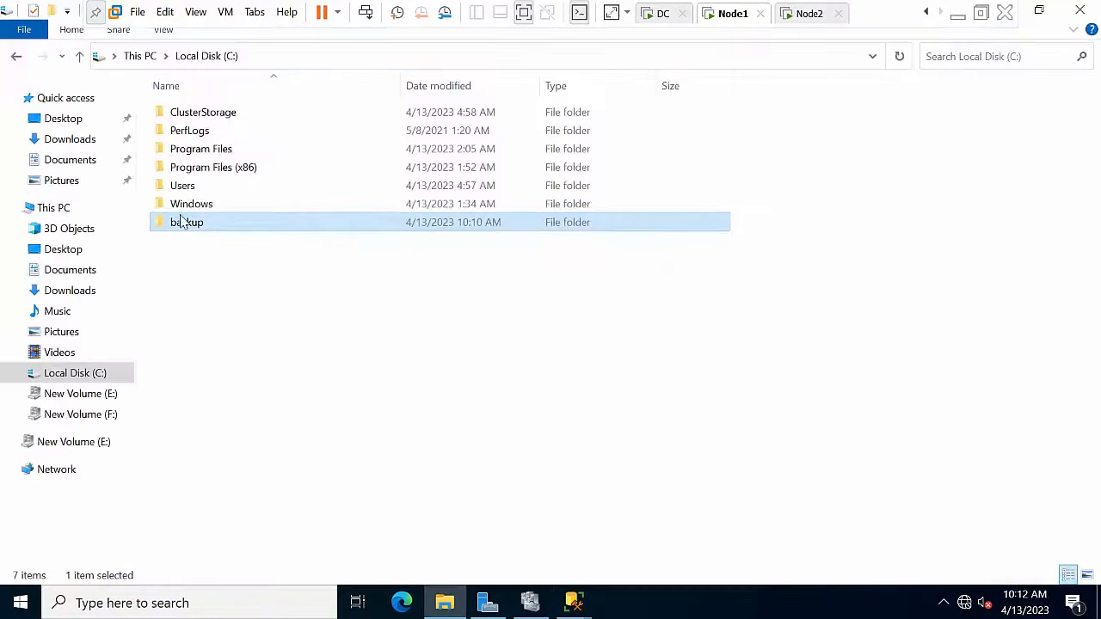
right_click(188, 222)
left_click(252, 507)
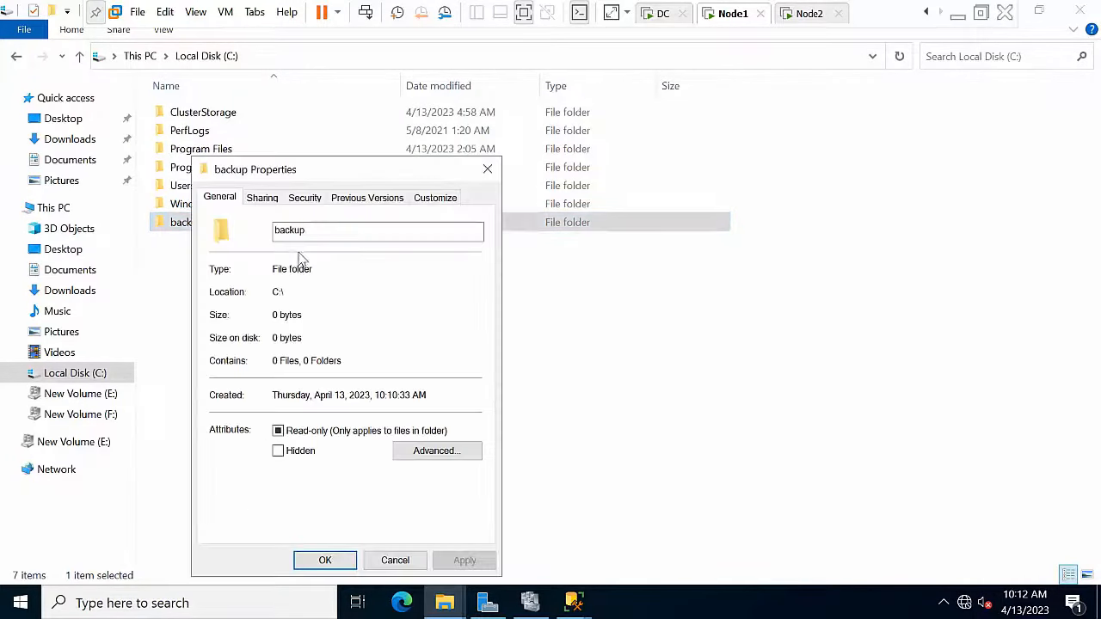
left_click(262, 203)
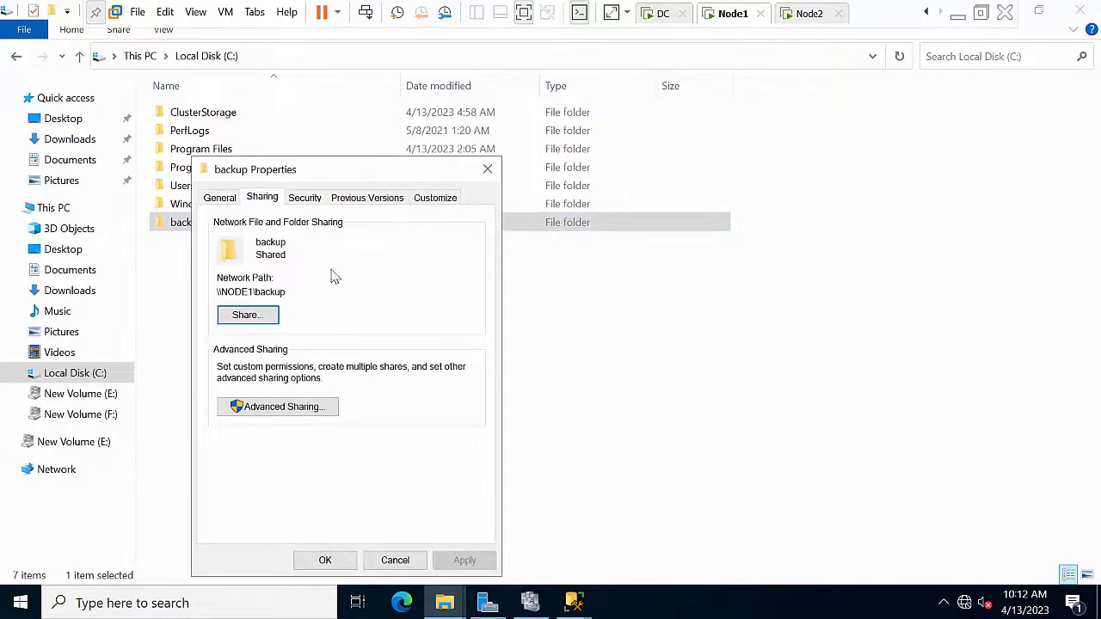
left_click(487, 168)
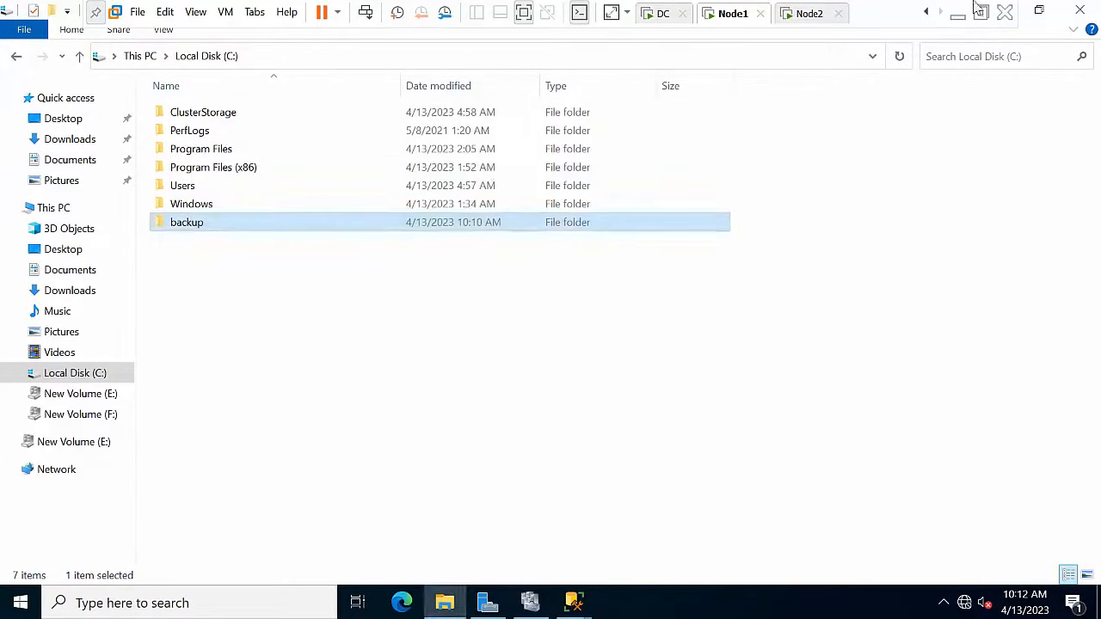
left_click(1084, 13)
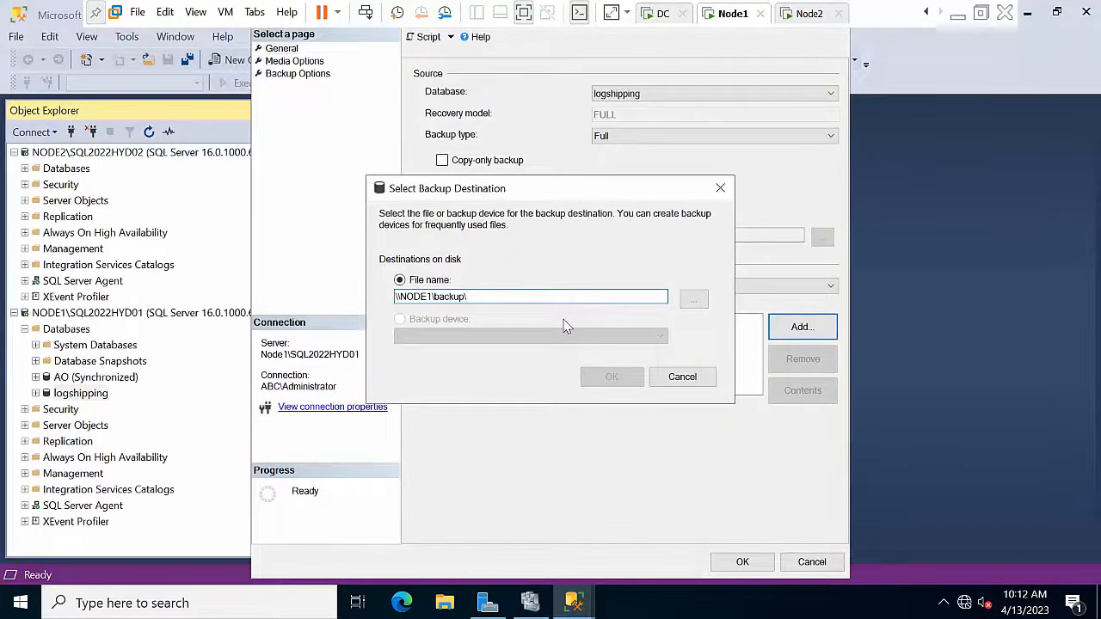
Step: Set the destination to \\NODE1\backup\log.bak and run the full backup
type("log.bak")
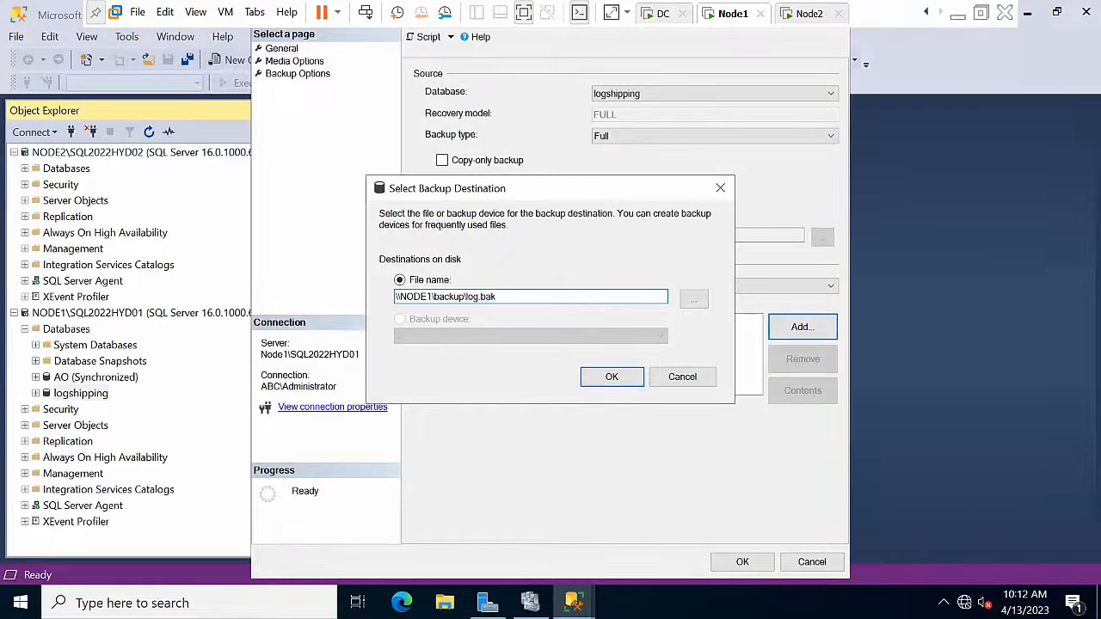
key("Return")
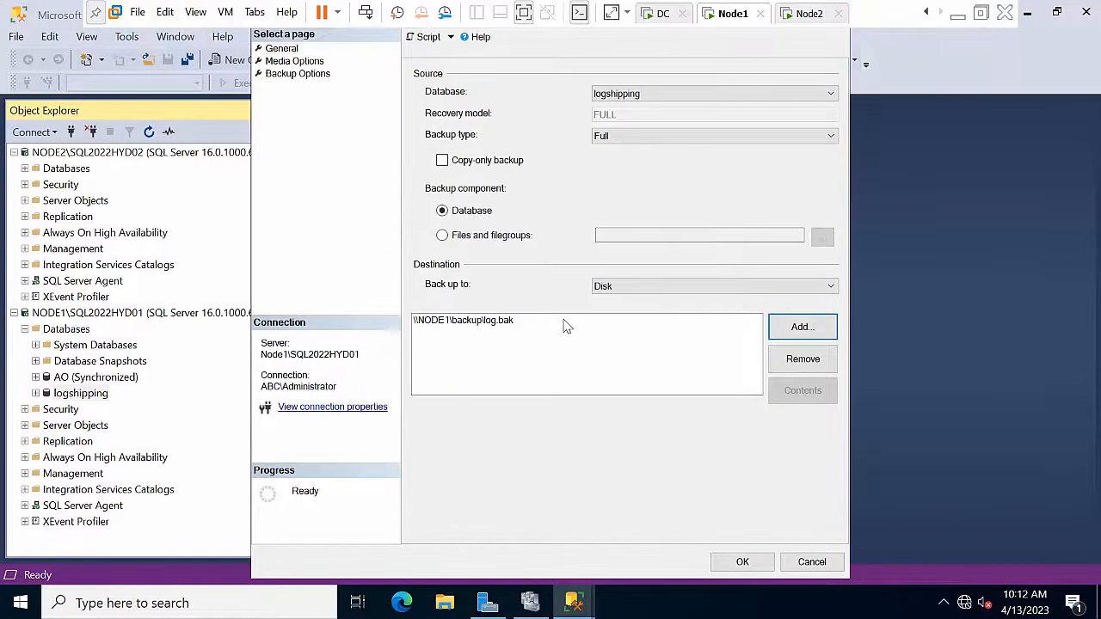
left_click(742, 565)
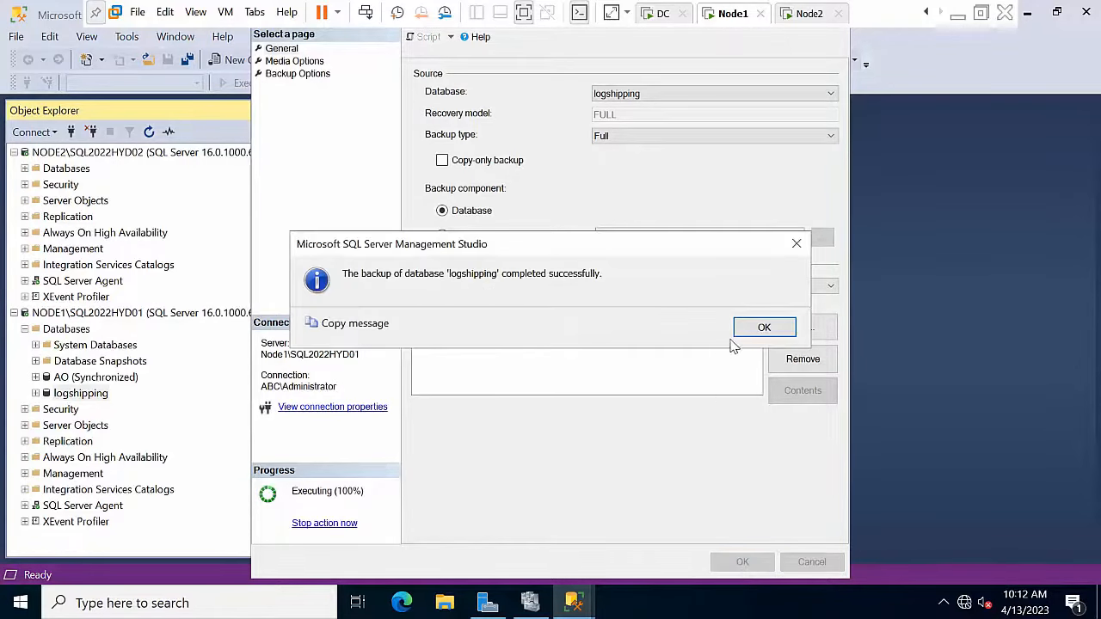
Step: Run a Transaction Log backup of the logshipping database
left_click(764, 329)
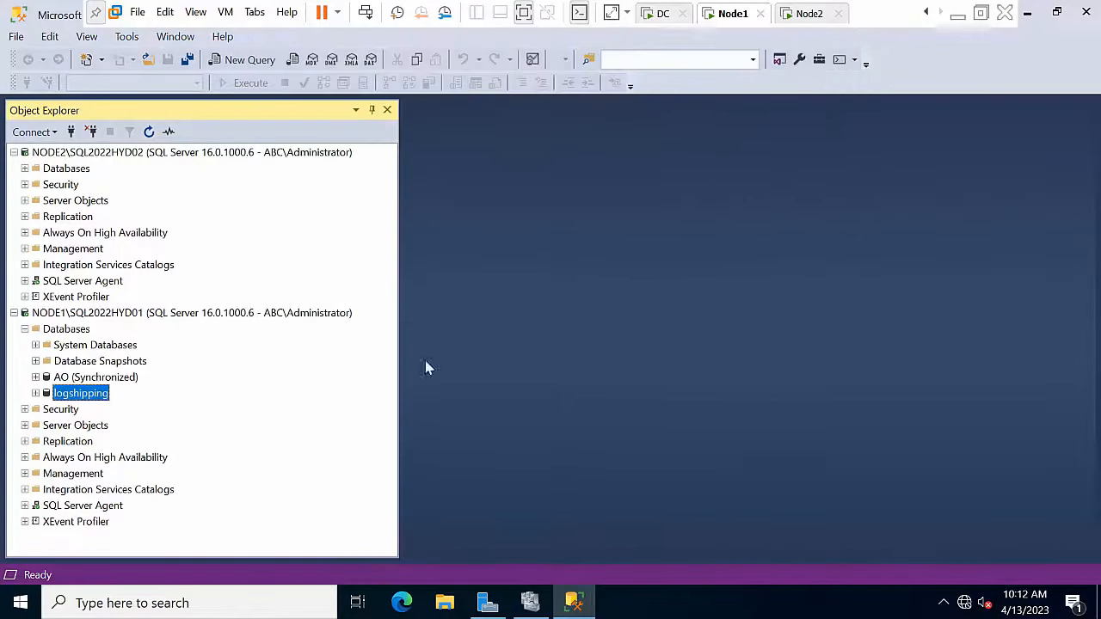
right_click(90, 396)
mouse_move(156, 381)
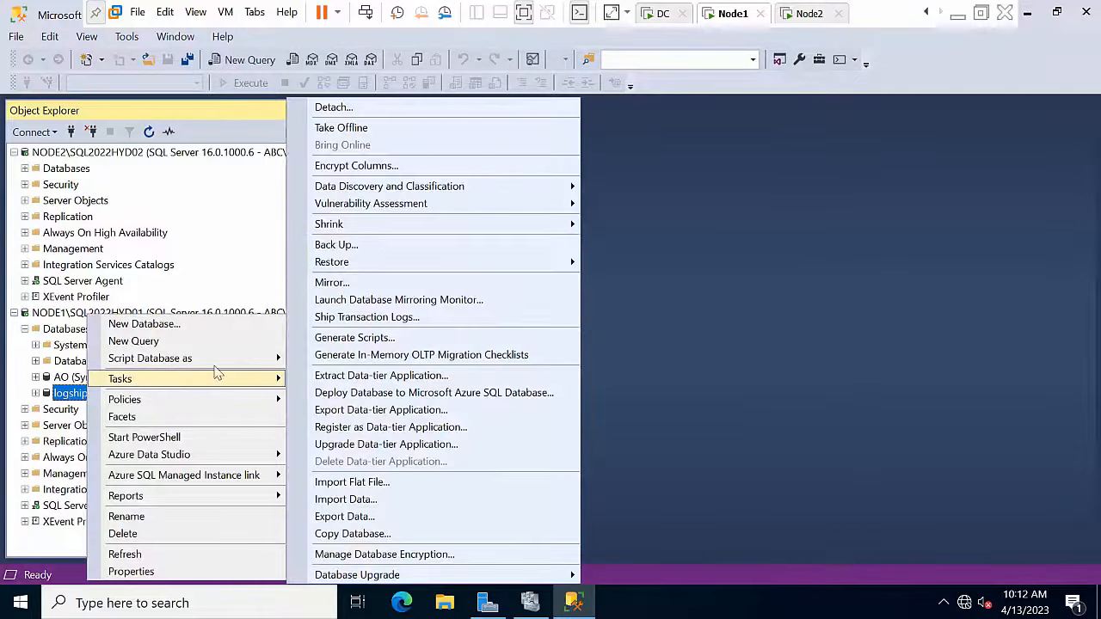
left_click(362, 243)
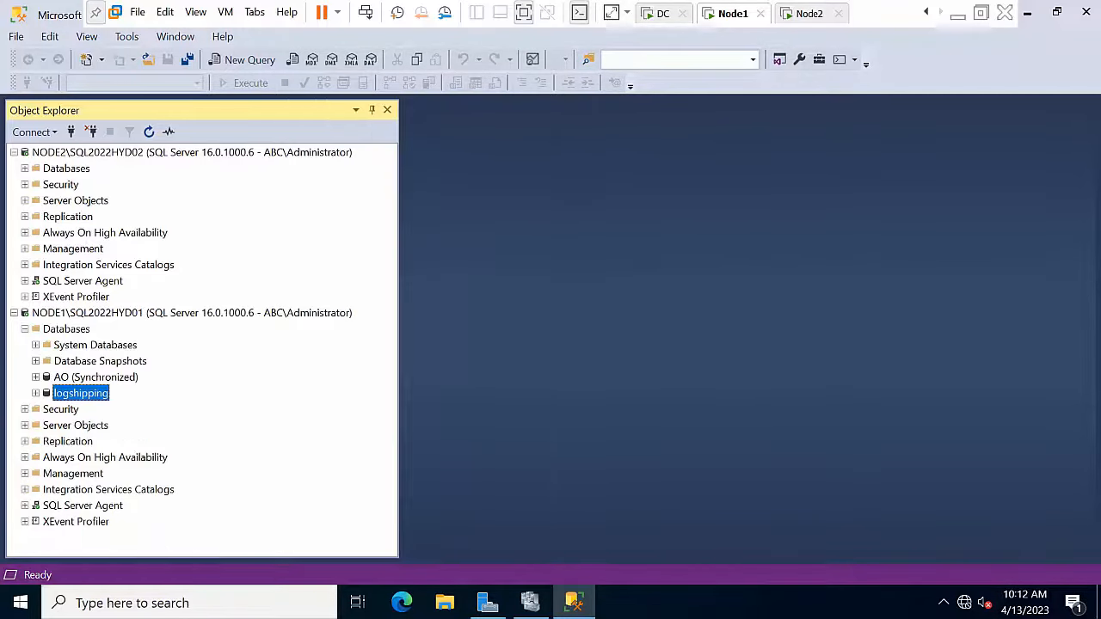
left_click(647, 141)
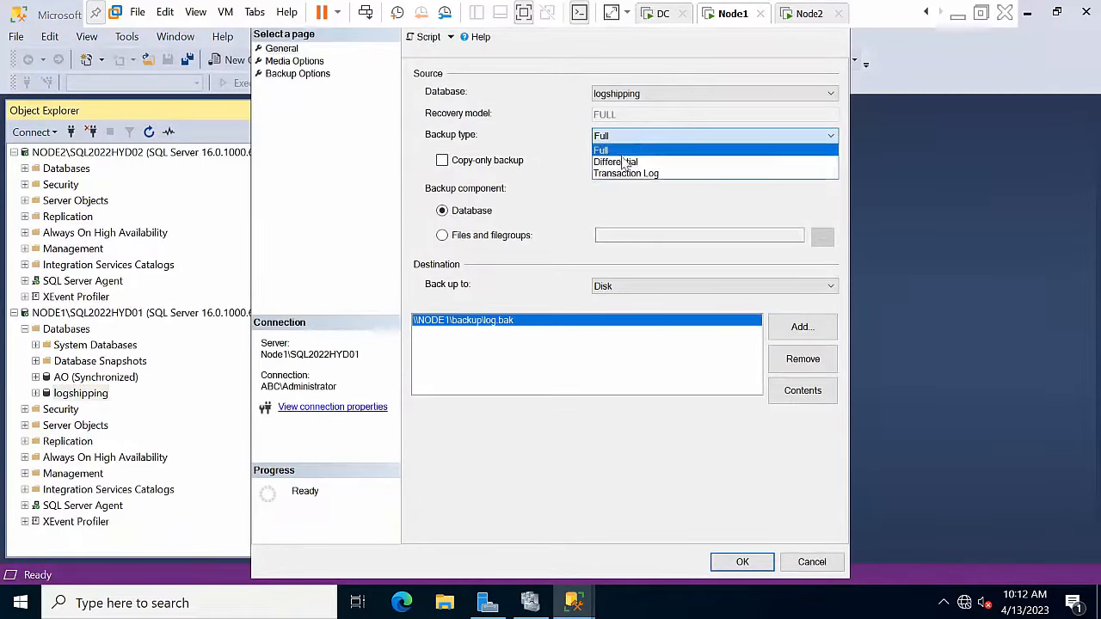
left_click(624, 178)
left_click(742, 563)
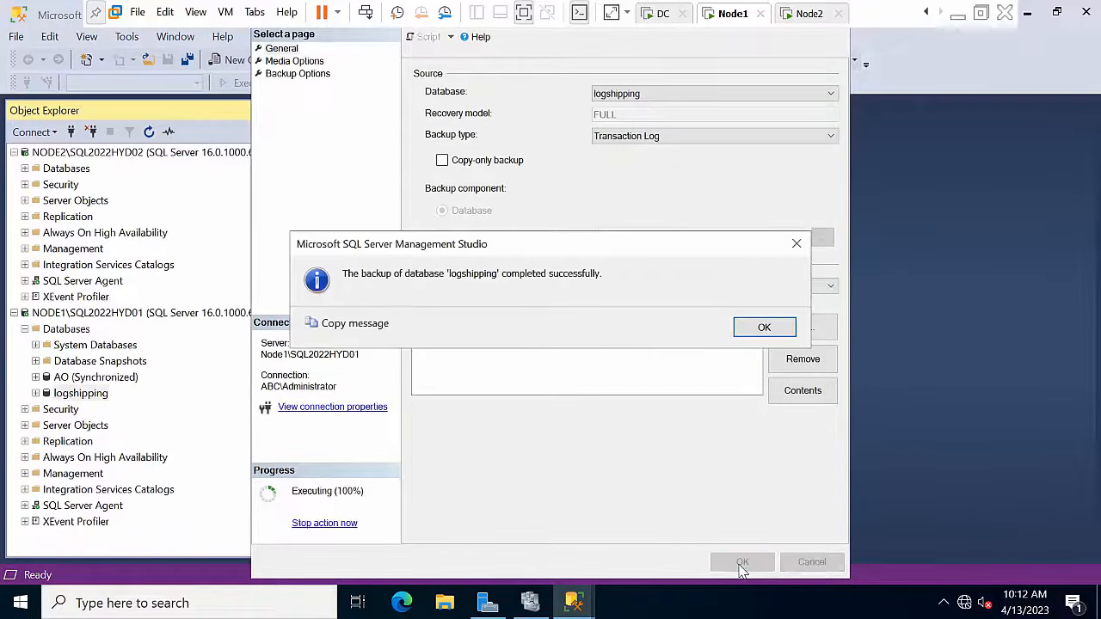
left_click(765, 327)
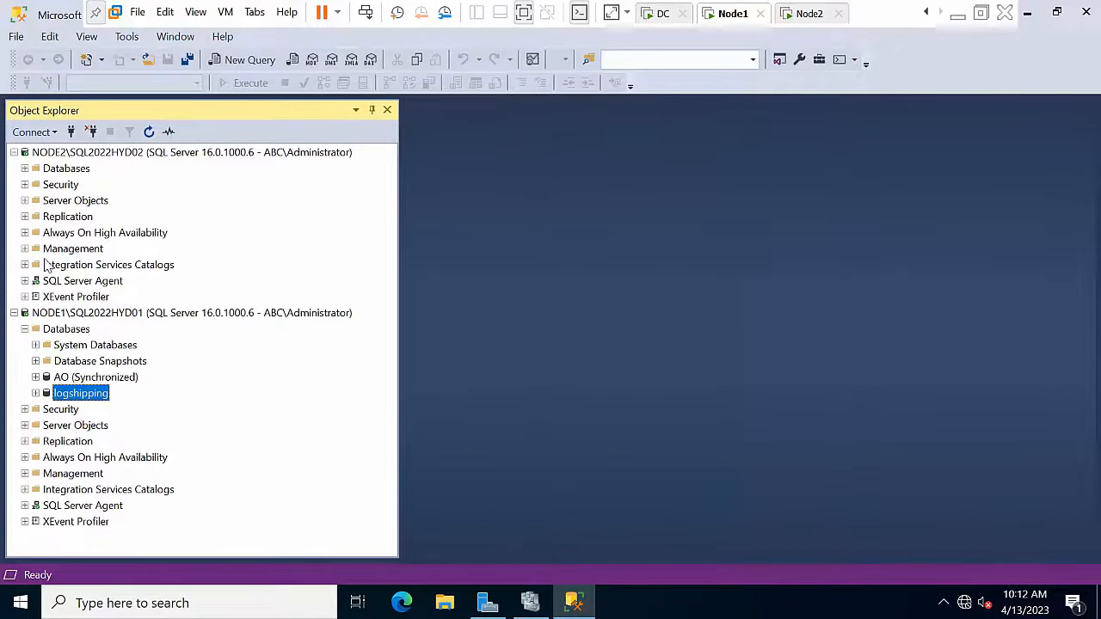
Step: Expand NODE2's Databases and start a database restore
double_click(67, 169)
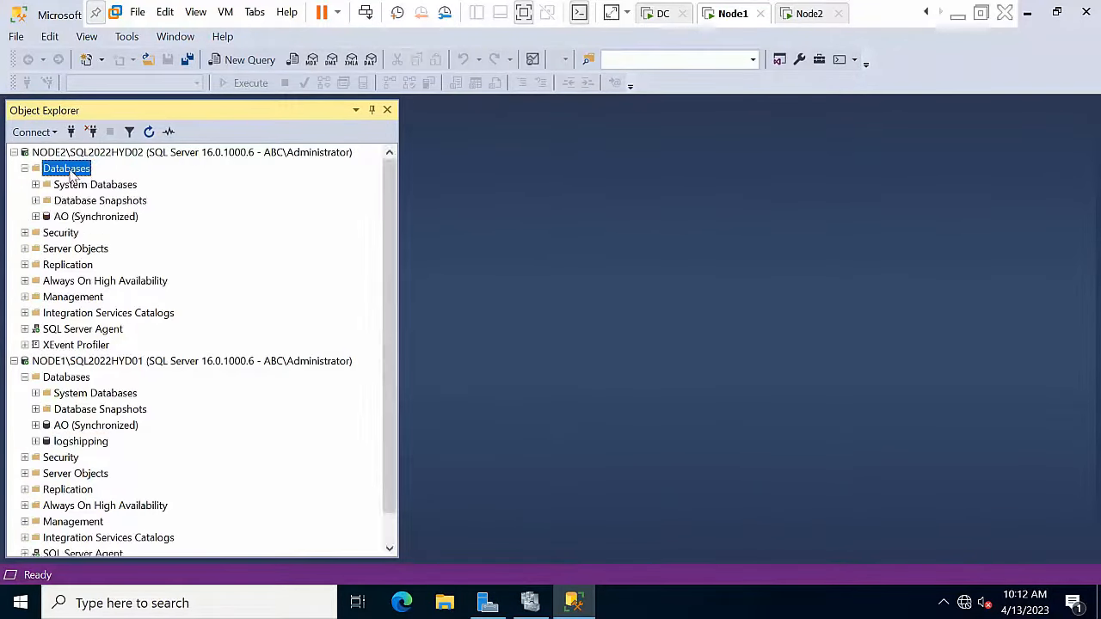
right_click(76, 188)
left_click(107, 195)
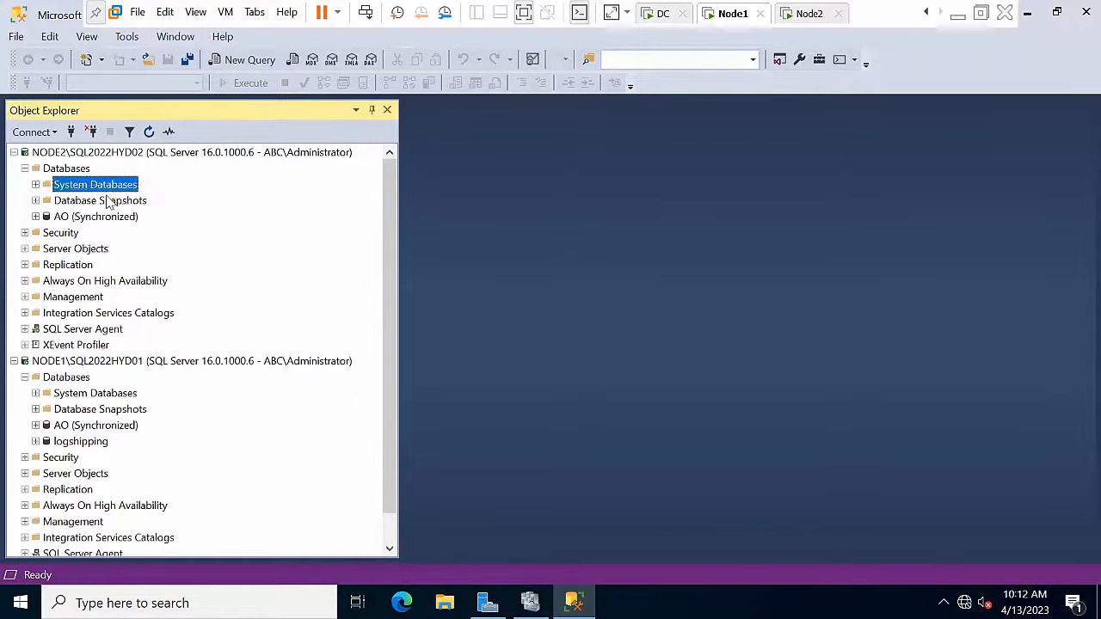
Step: Select \\NODE1\backup\log.bak as the backup device to restore from
left_click(511, 185)
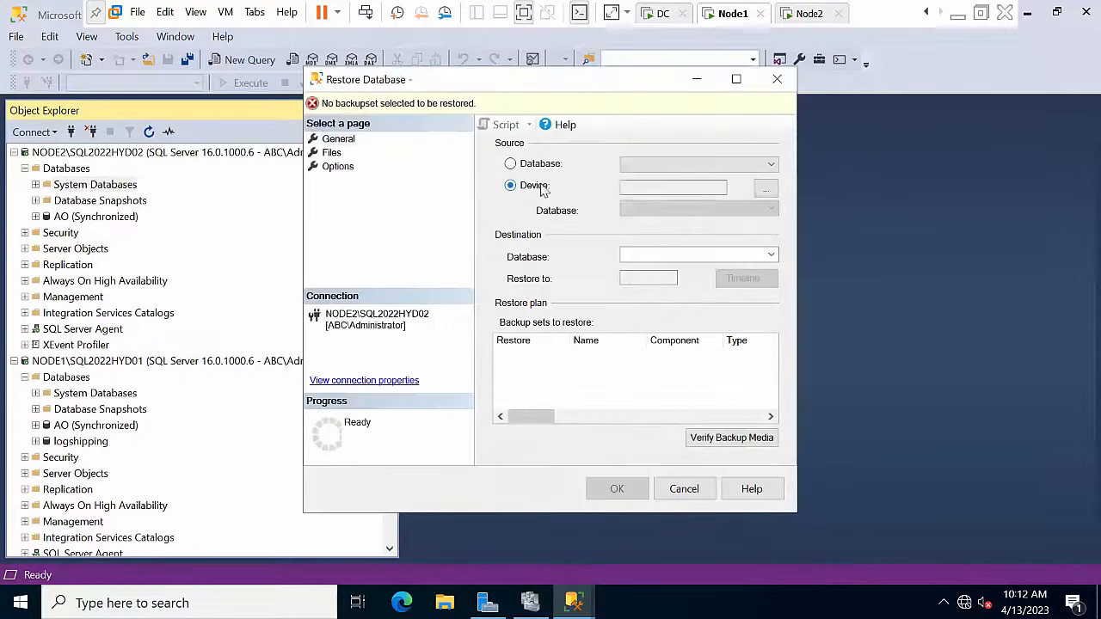
left_click(762, 189)
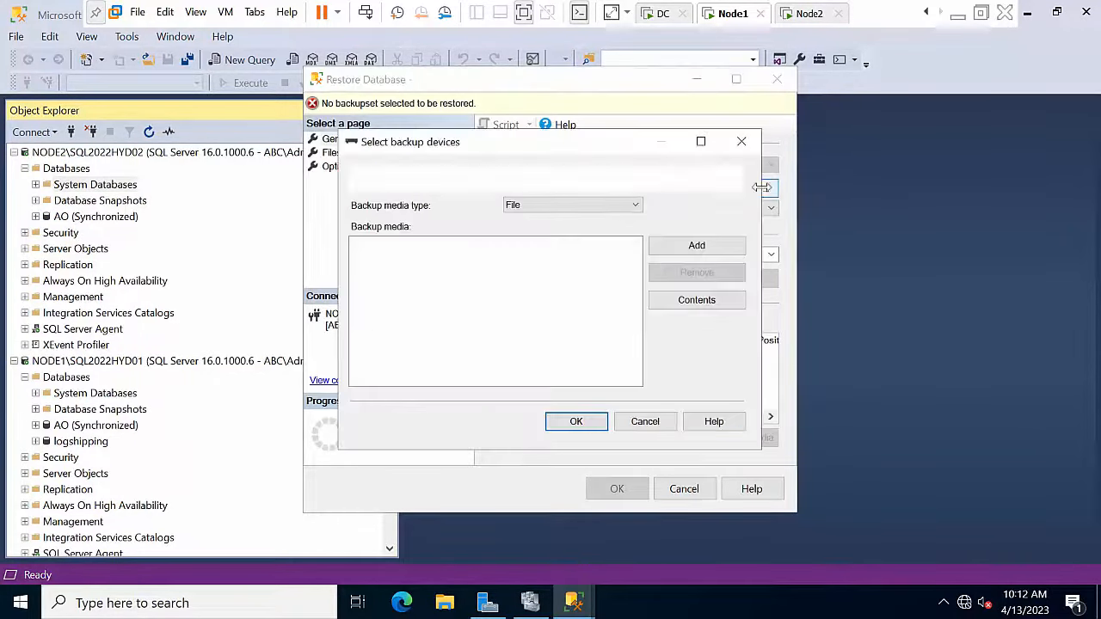
left_click(697, 247)
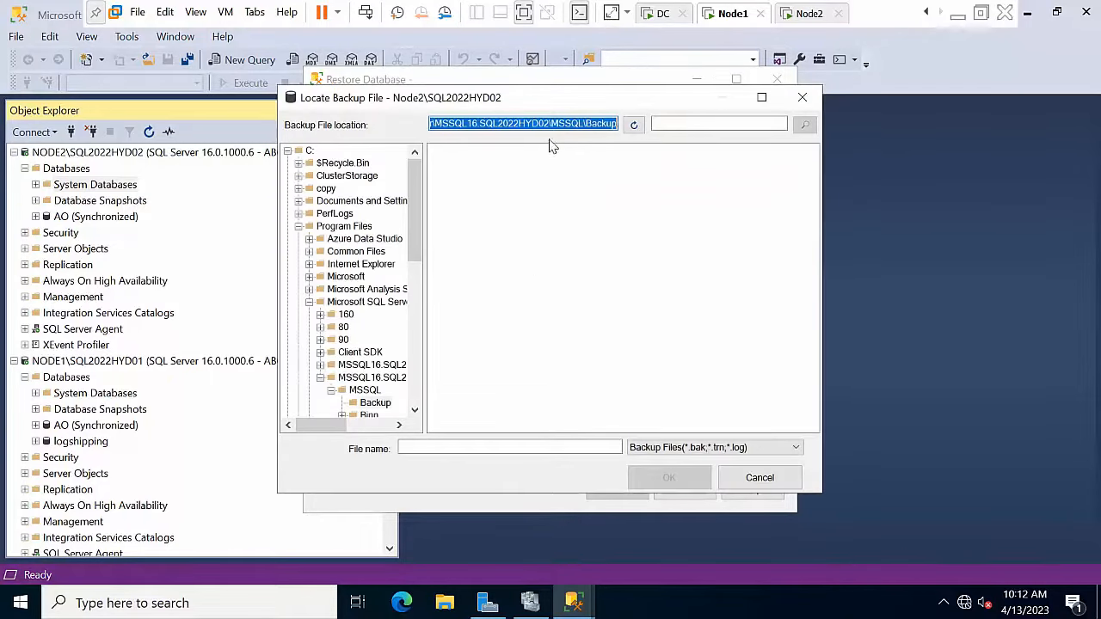
type("\\\\NODE2\\copy")
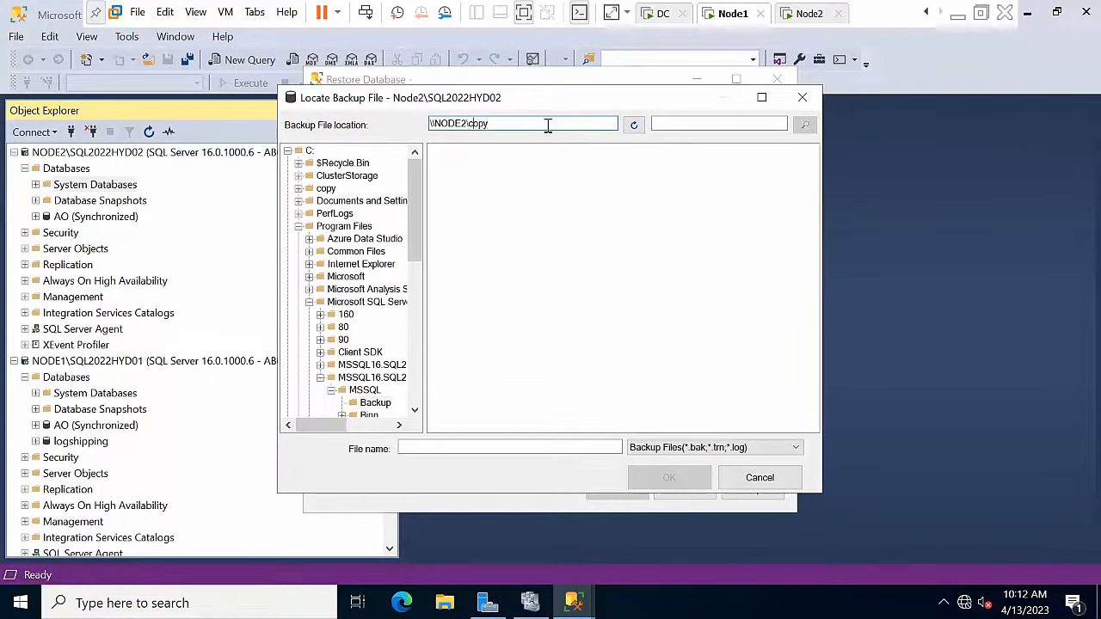
key("BackSpace")
key("BackSpace")
key("BackSpace")
key("BackSpace")
type("v")
key("Return")
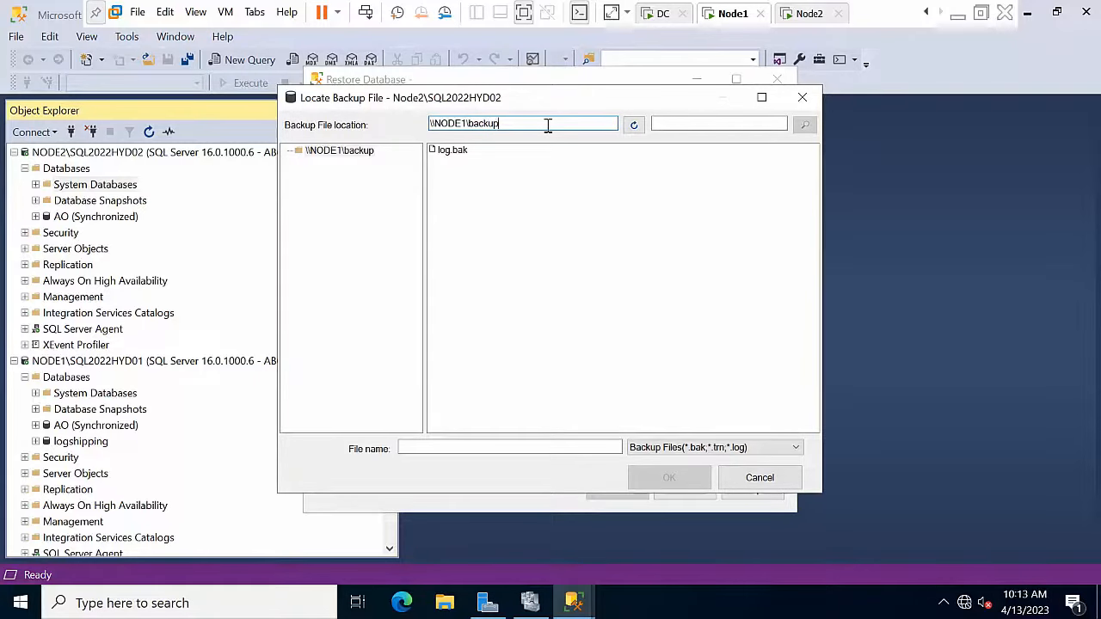
left_click(449, 153)
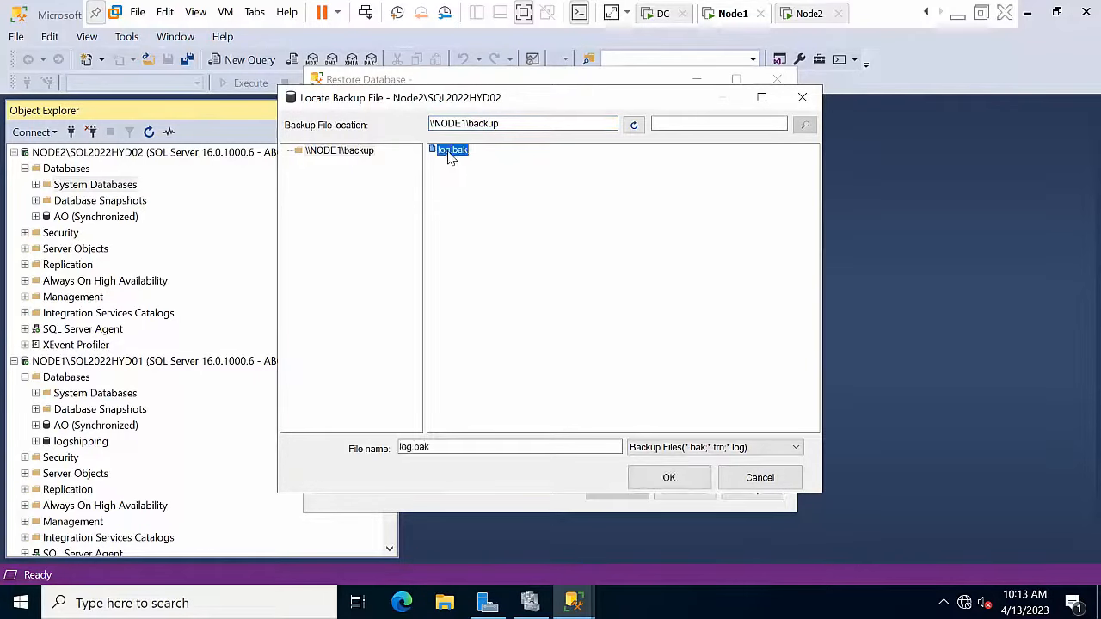
left_click(669, 478)
left_click(578, 422)
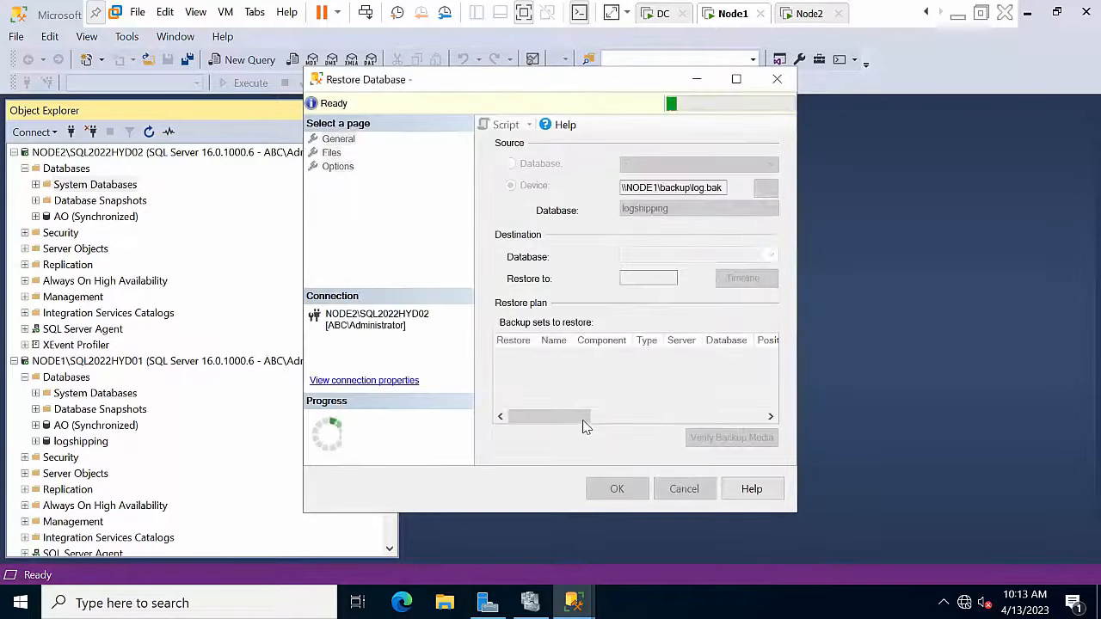
Step: Relocate all files, choose RESTORE WITH NORECOVERY, and run the restore
left_click(333, 154)
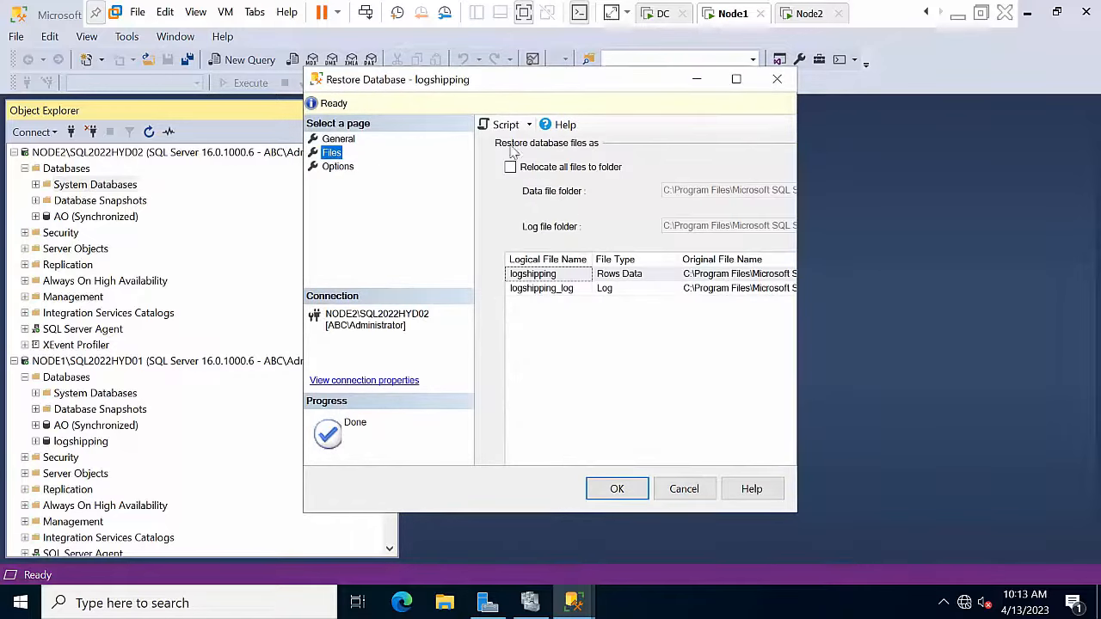
left_click(555, 167)
left_click(338, 167)
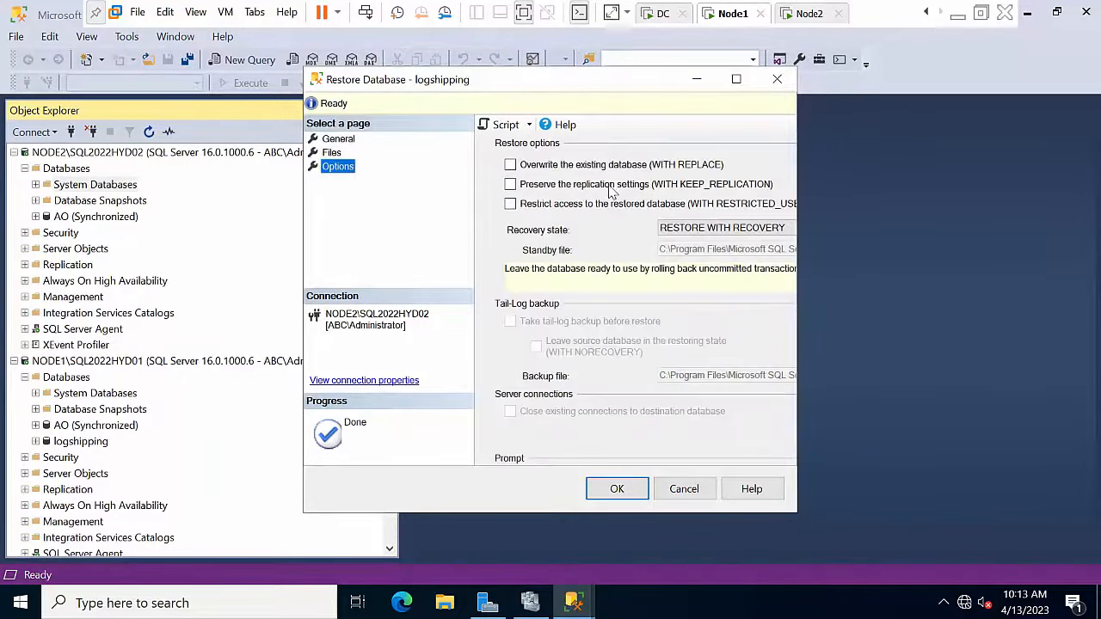
left_click(686, 225)
left_click(687, 249)
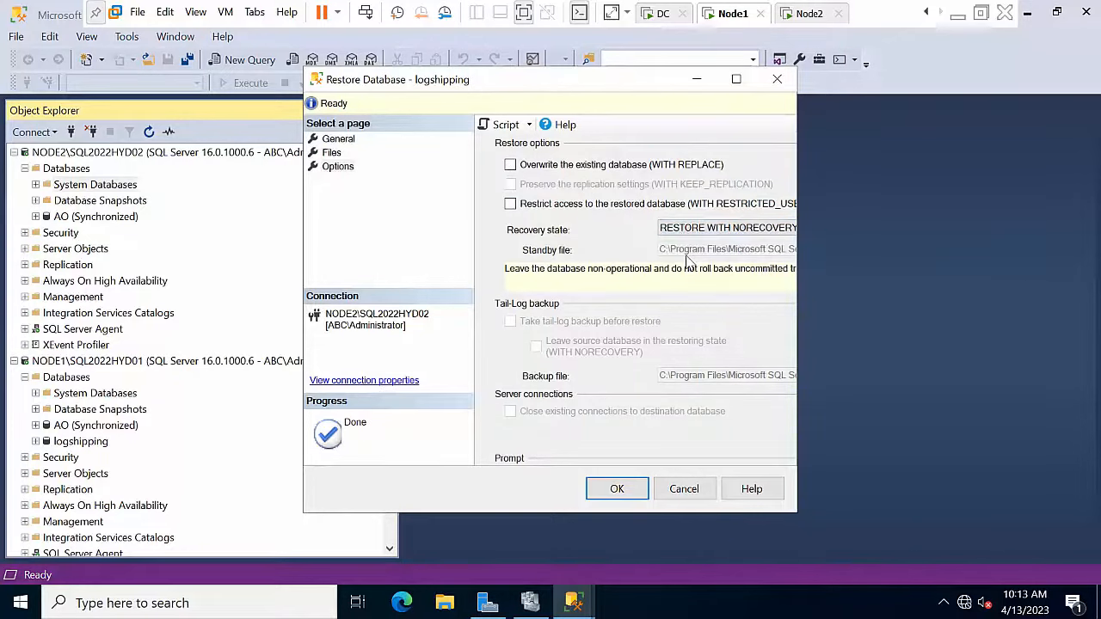
left_click(617, 489)
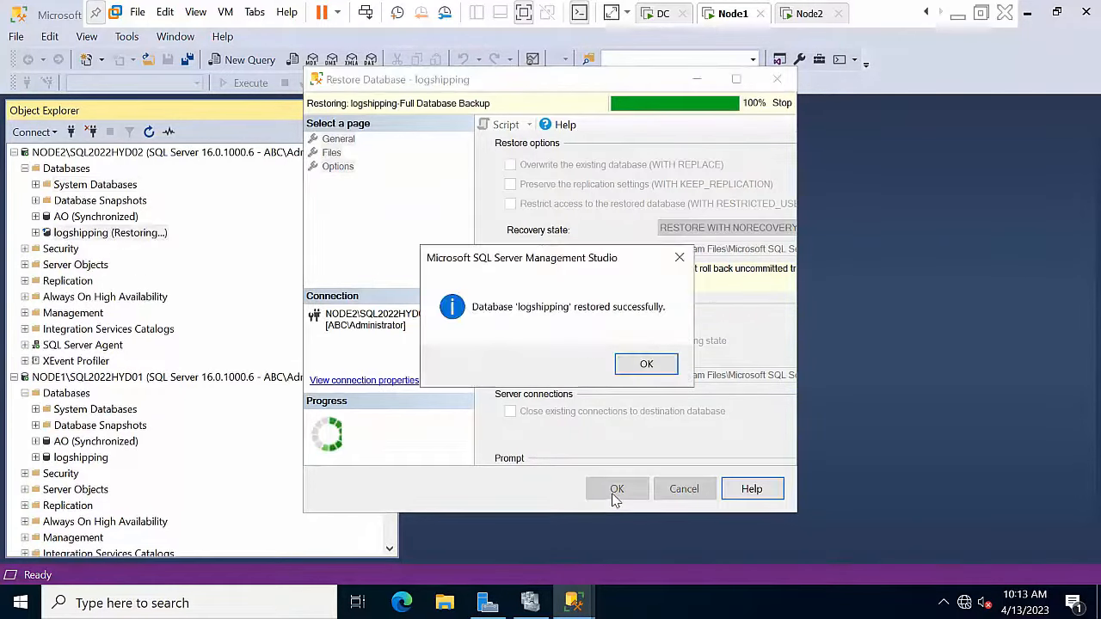
left_click(646, 365)
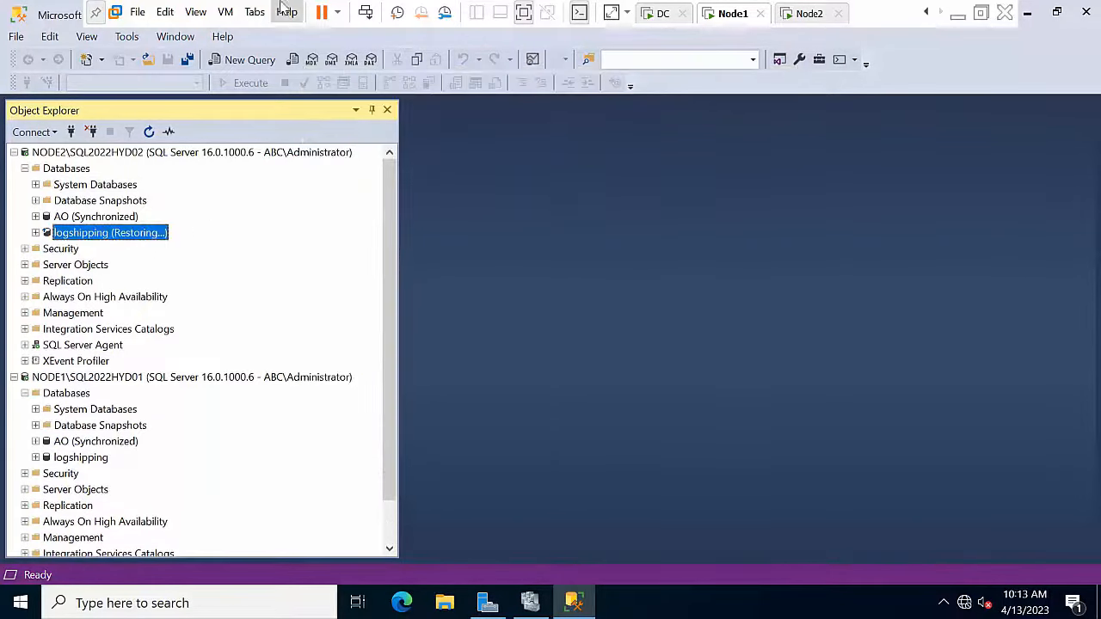
Step: In NODE1 logshipping's properties, enable it as a log shipping primary database
right_click(78, 457)
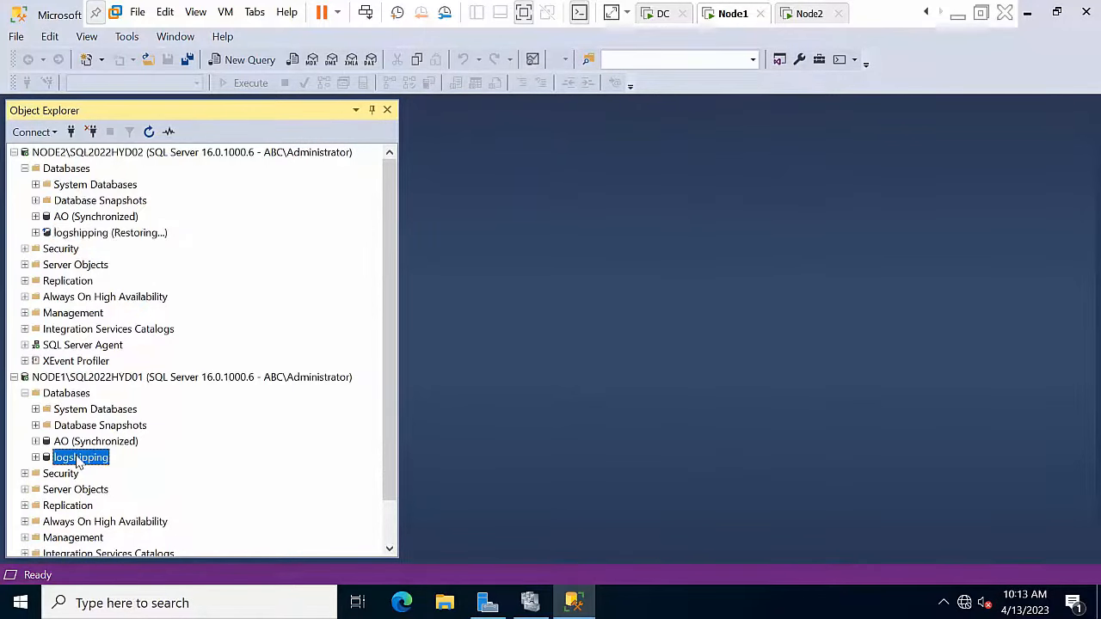
left_click(141, 571)
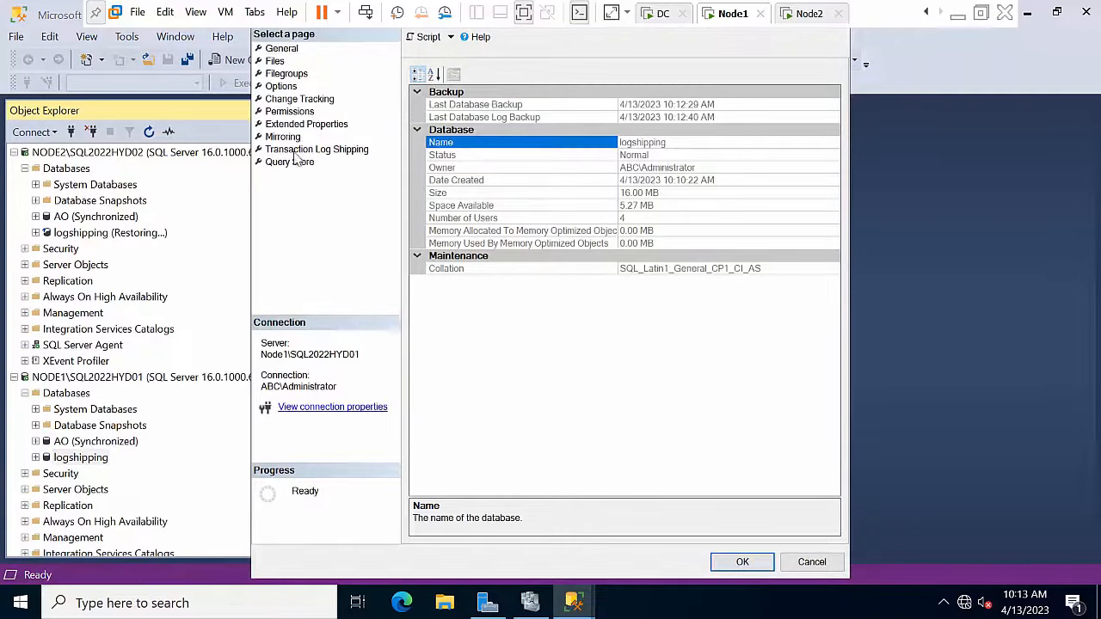
left_click(294, 149)
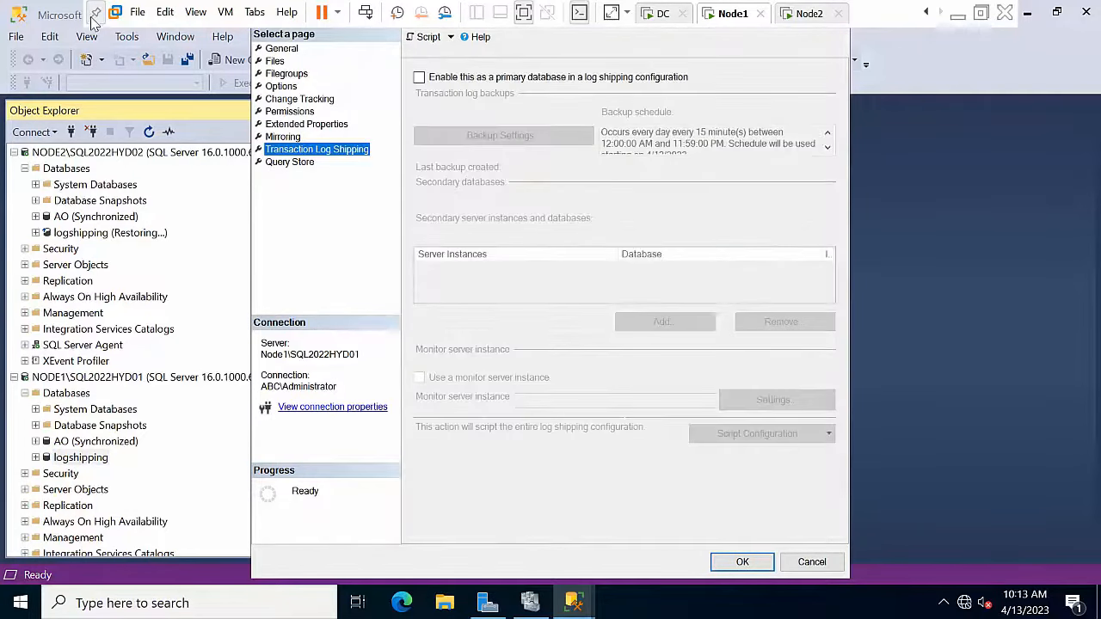
left_click(95, 13)
left_click(788, 15)
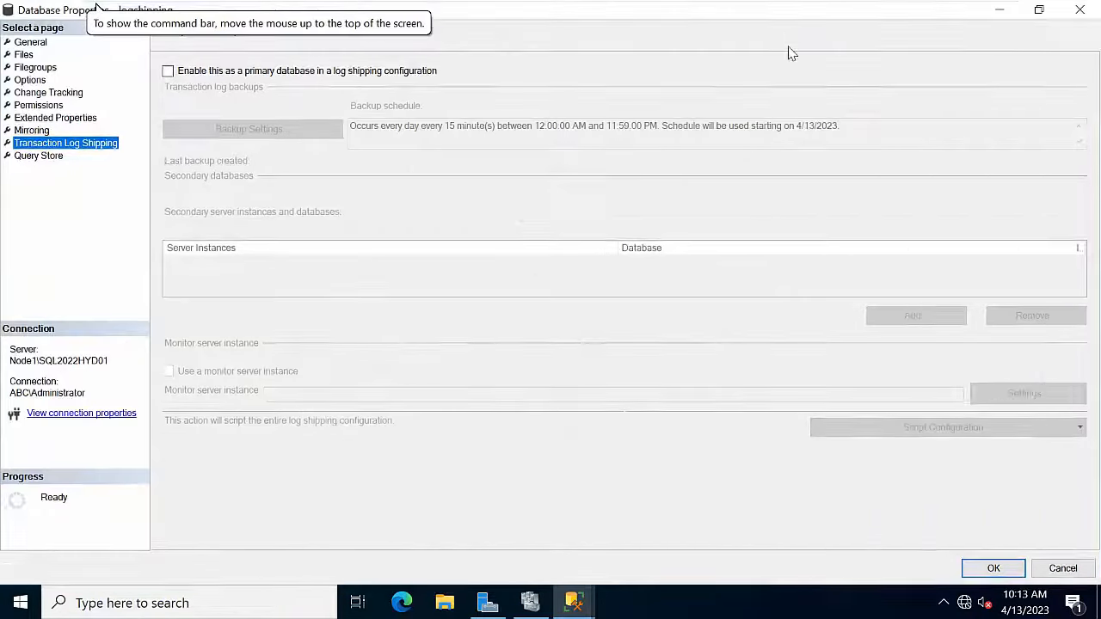
left_click(215, 73)
Step: In the backup settings, enter \\NODE1\backup as the network path for log backups
left_click(275, 130)
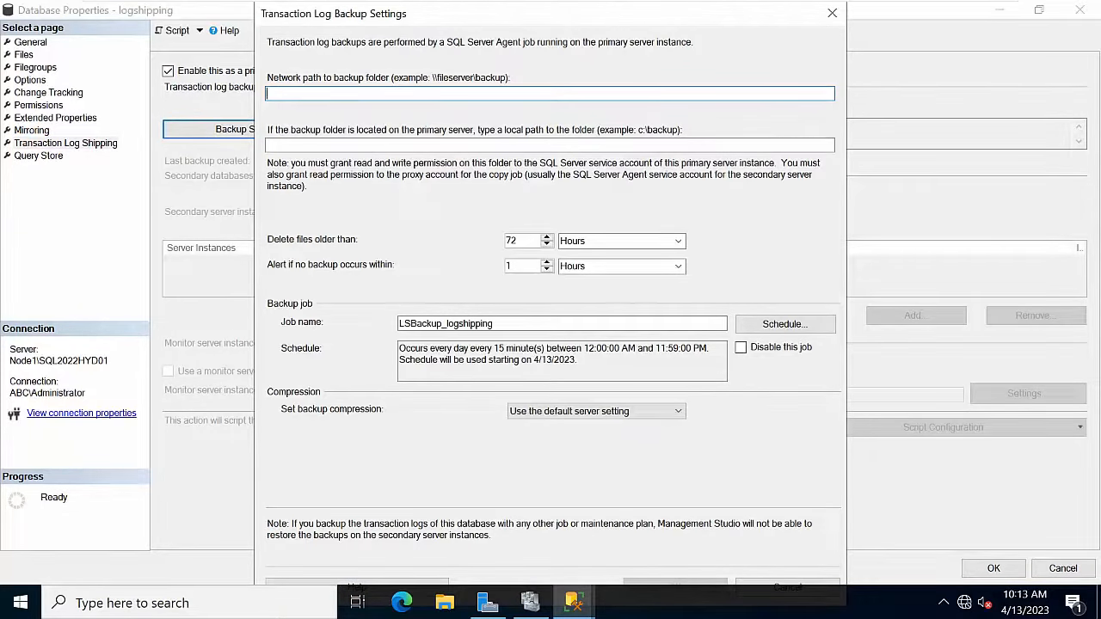
type("\\\\NODE2\\copy")
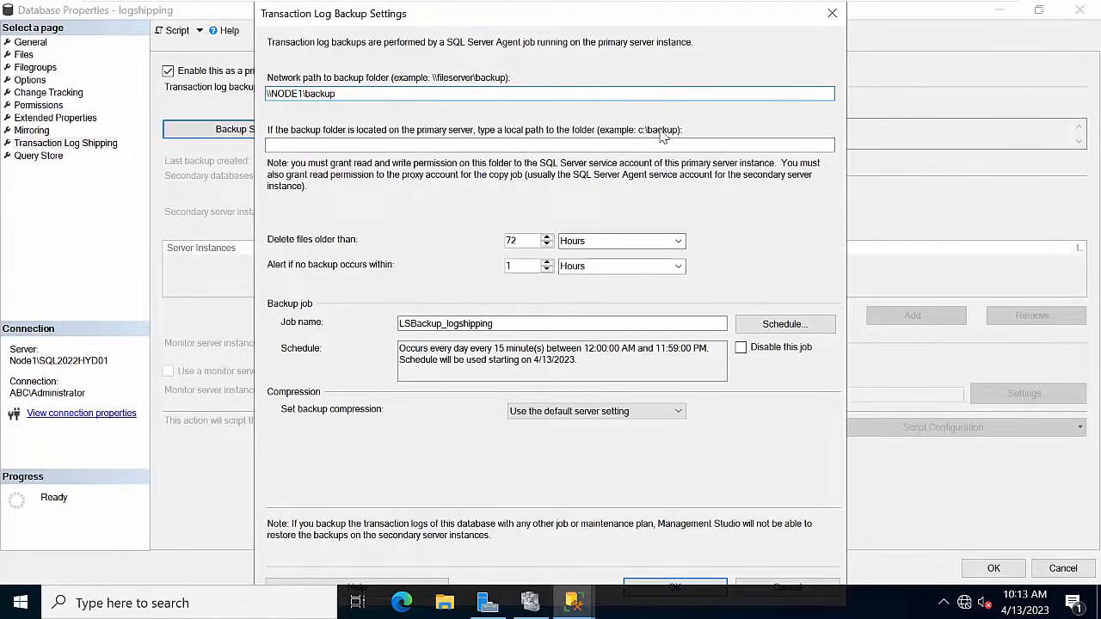
left_click(410, 147)
left_click(444, 605)
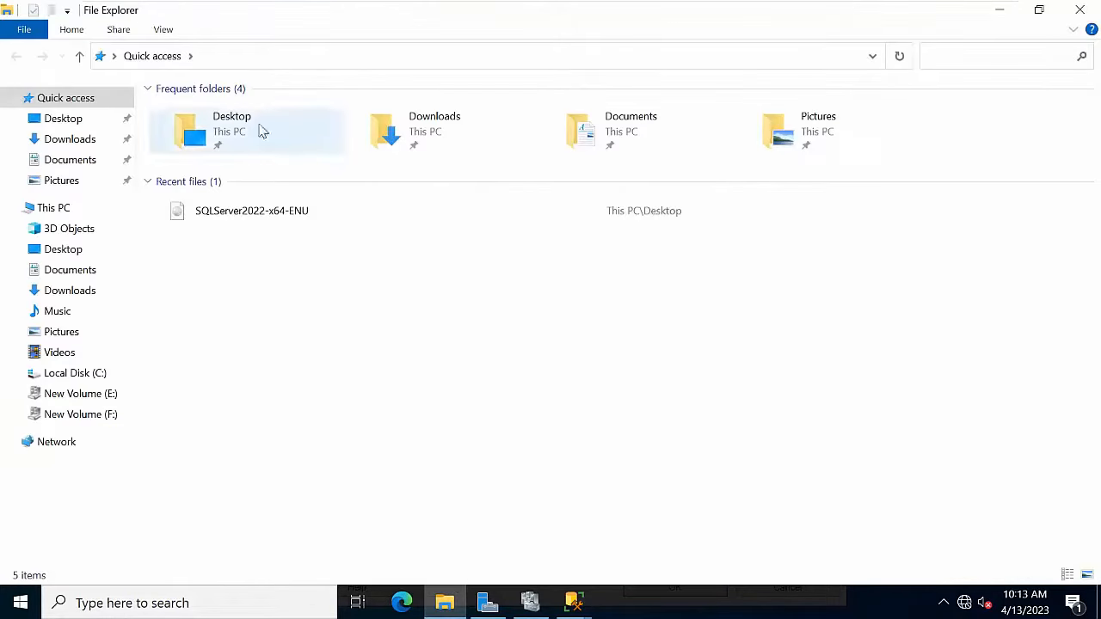
Step: Enter C:\backup, copied from File Explorer, as the local backup folder and save the settings
left_click(69, 215)
double_click(215, 237)
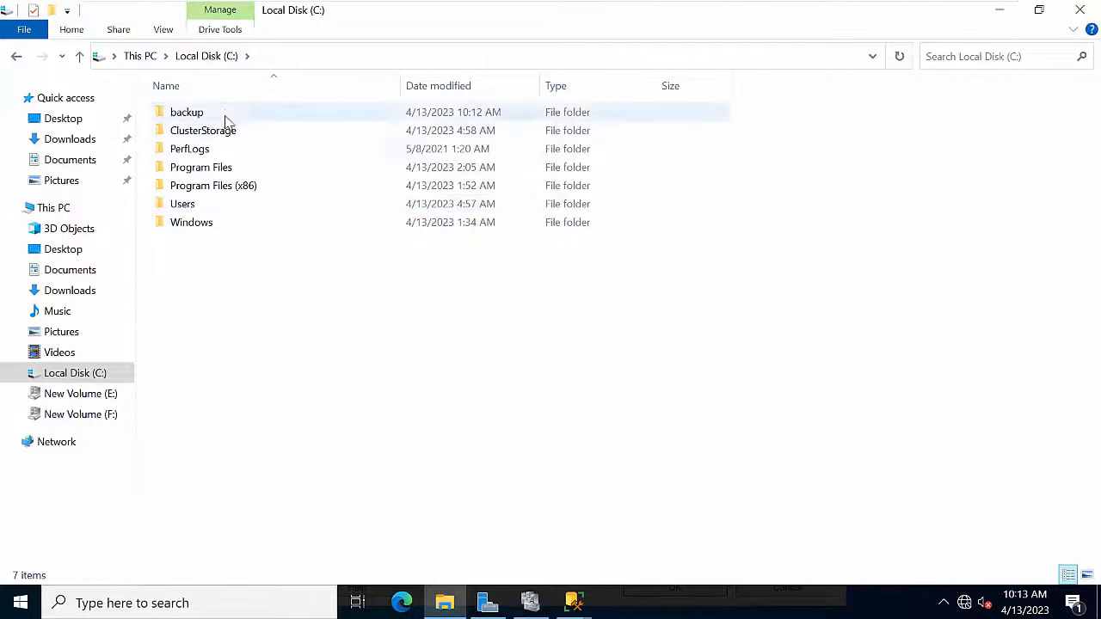
right_click(226, 111)
left_click(300, 65)
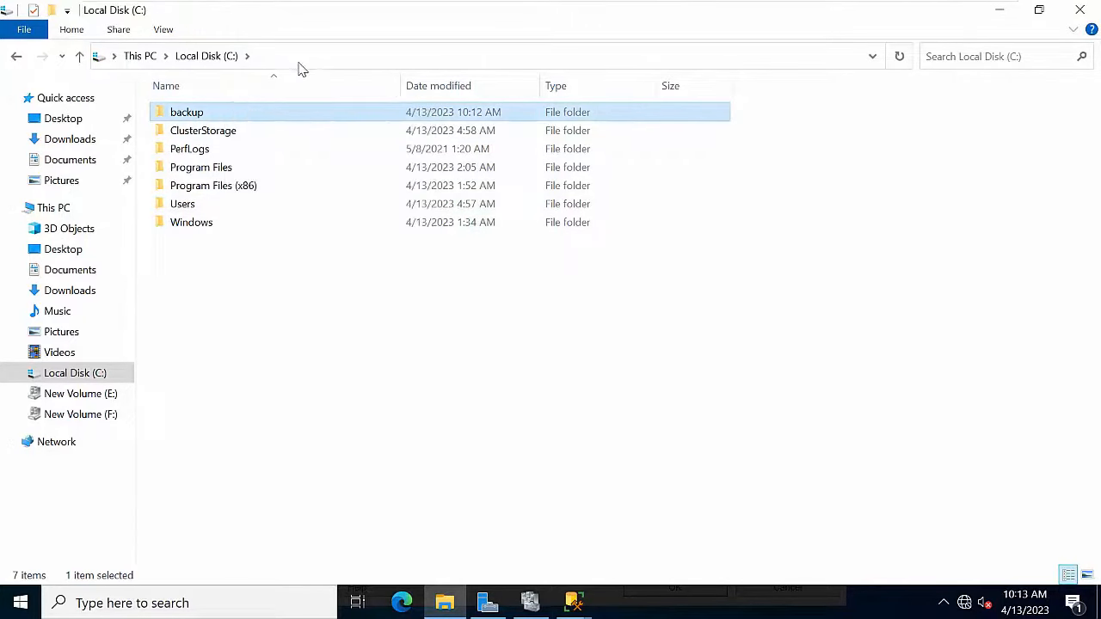
double_click(244, 112)
left_click(298, 55)
key("ctrl+c")
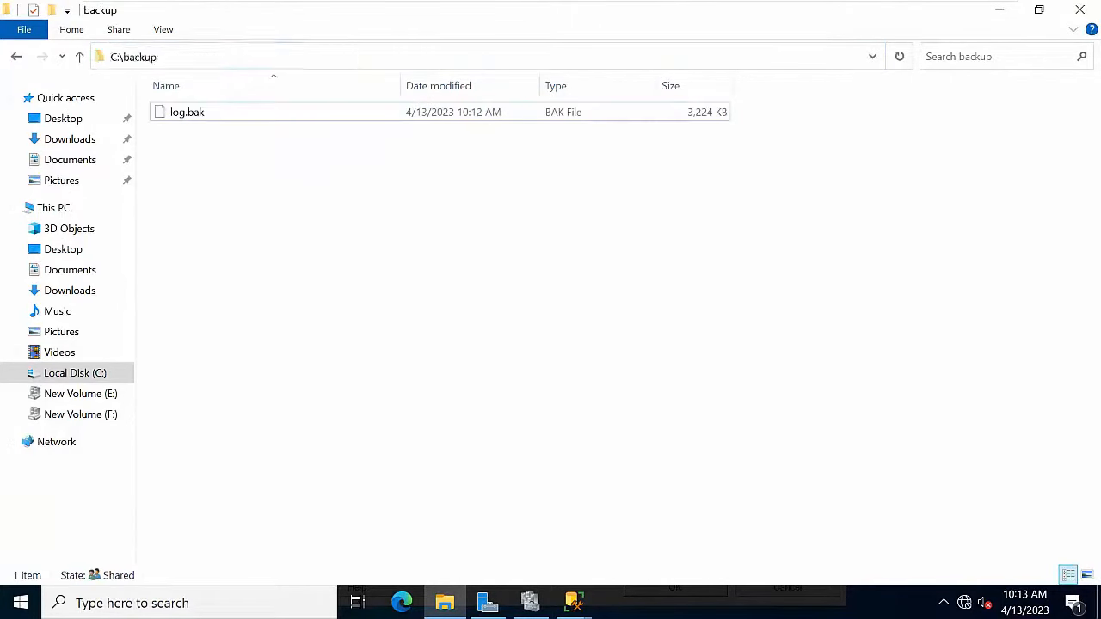
left_click(1012, 11)
left_click(429, 145)
key("ctrl+v")
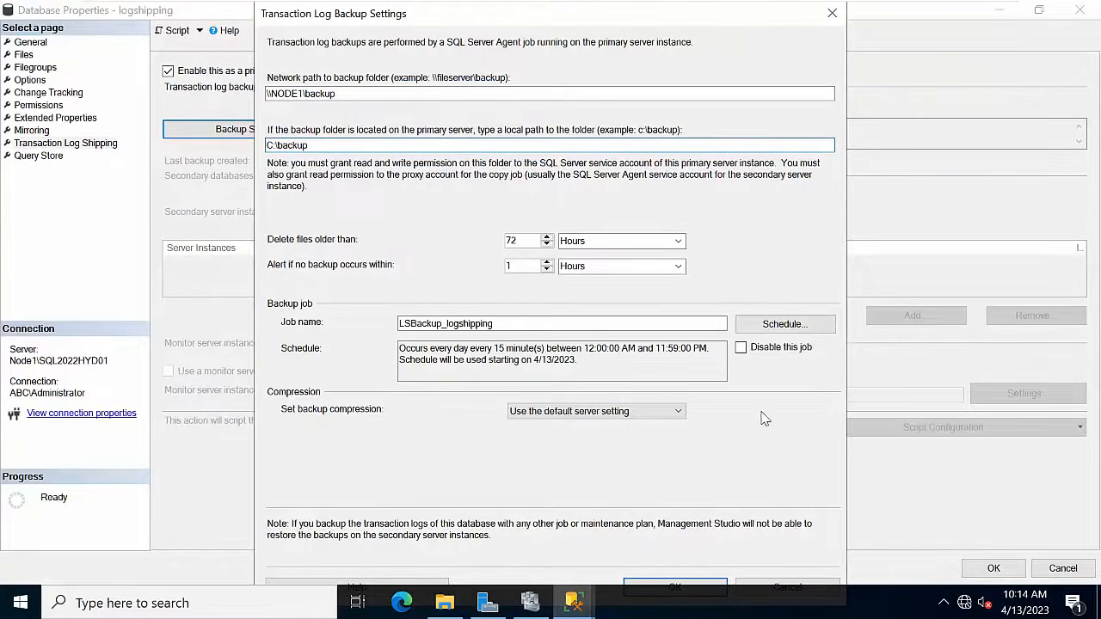
left_click(695, 588)
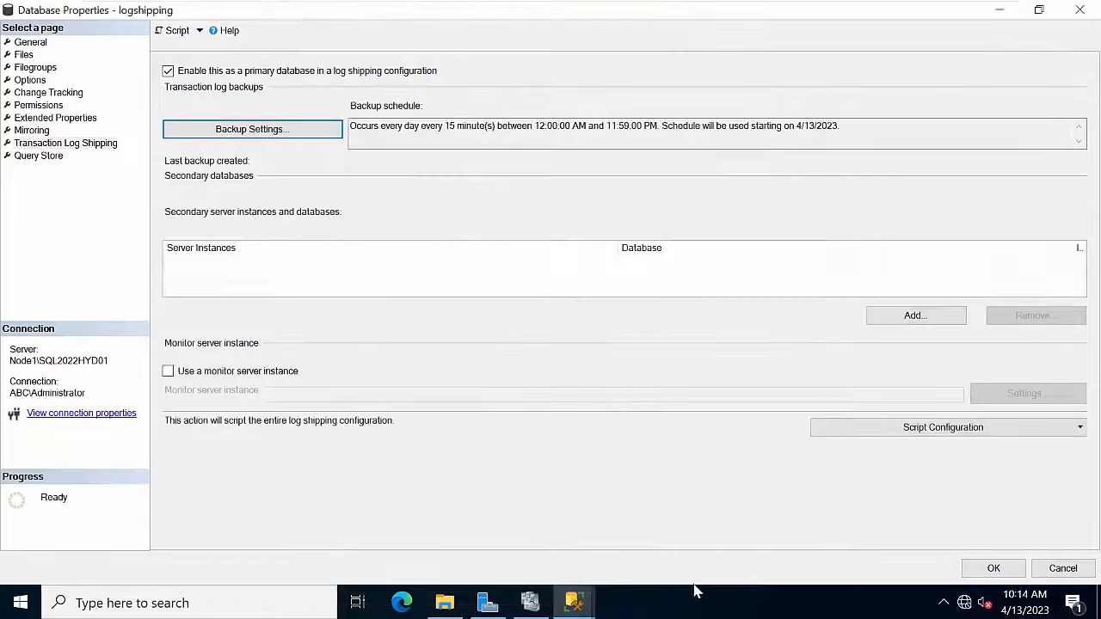
Step: Add a secondary database and connect to the NODE2\SQL2022HYD02 server instance
left_click(909, 318)
left_click(791, 61)
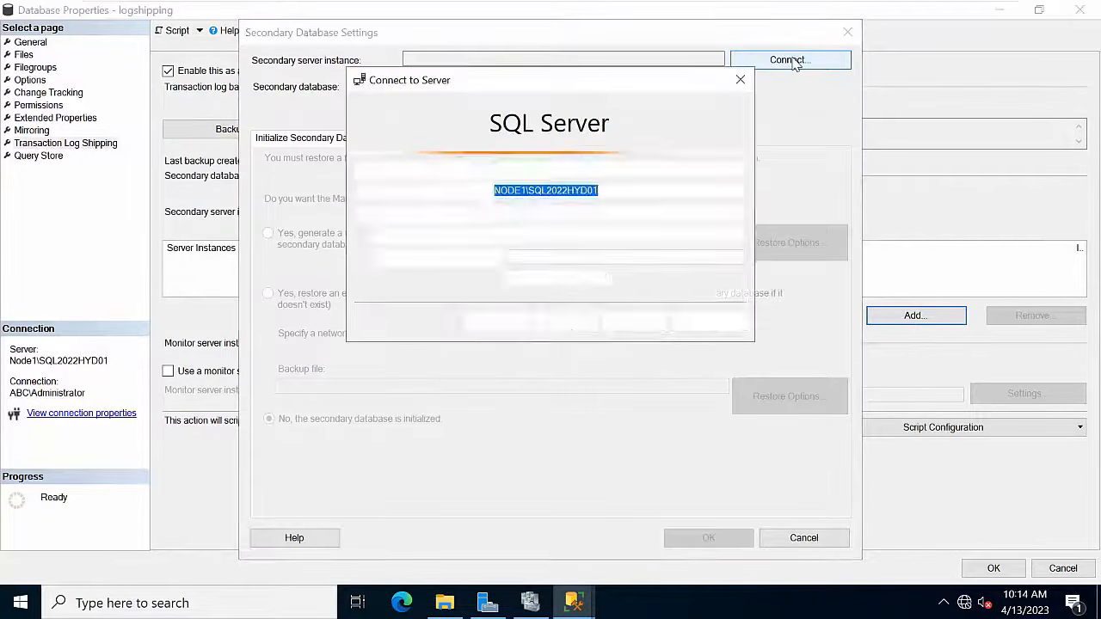
left_click(737, 191)
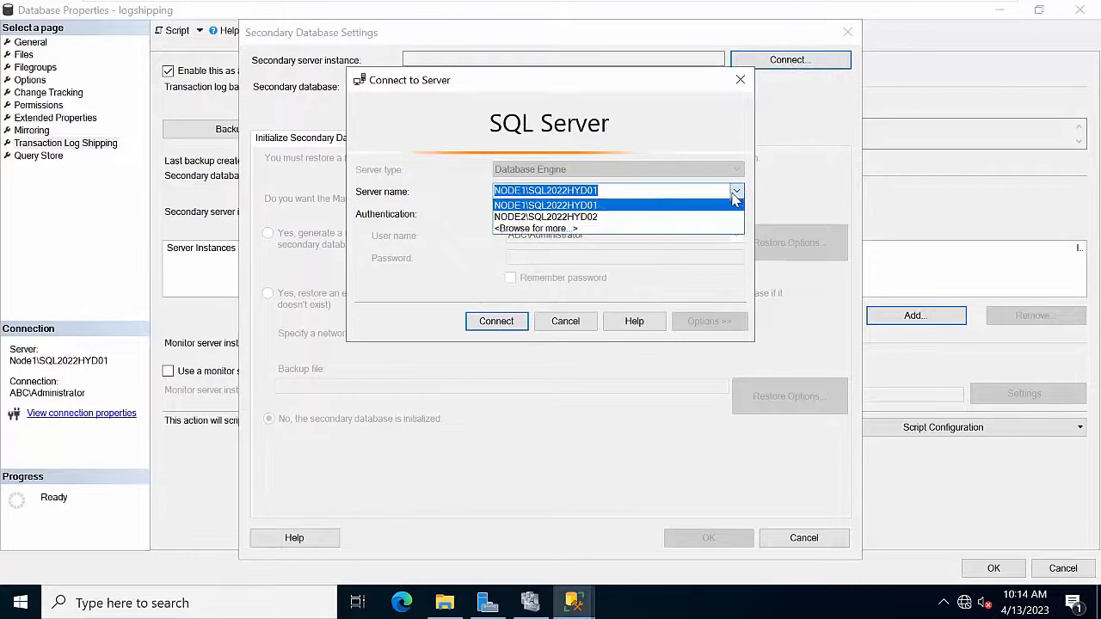
left_click(625, 216)
left_click(486, 321)
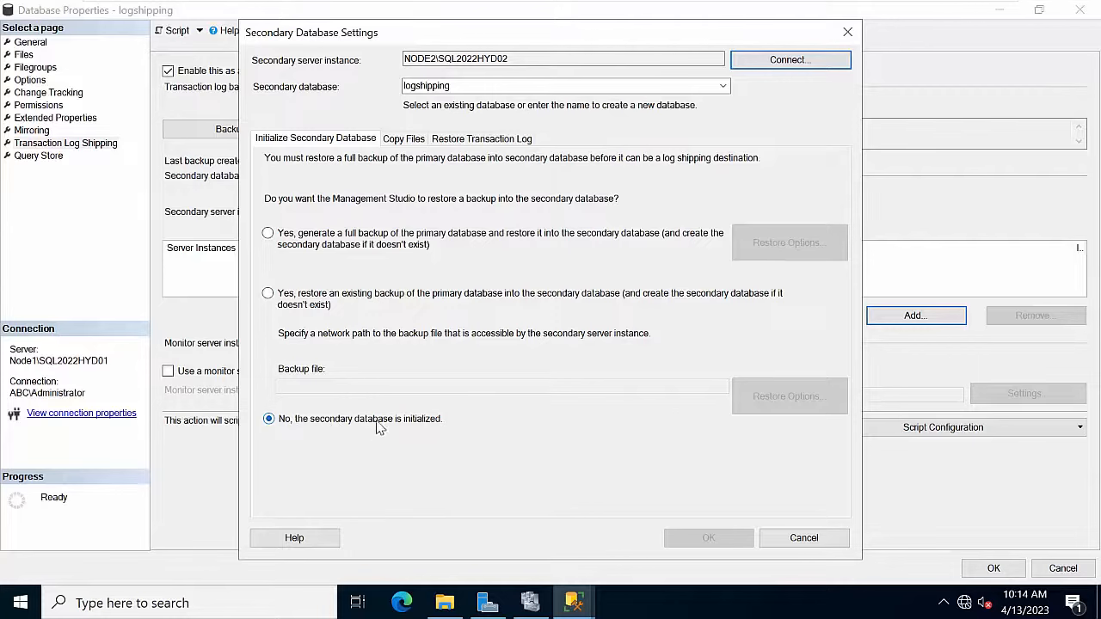
Step: Set the copy files destination folder to \\NODE2\copy, copying the share path from Node2
left_click(402, 139)
left_click(365, 232)
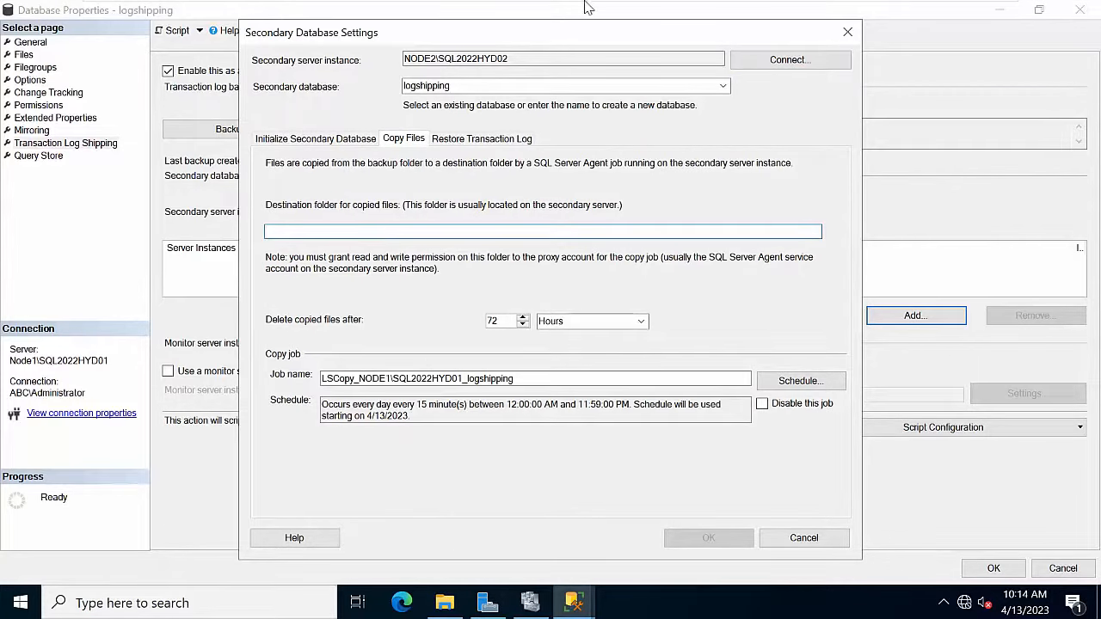
mouse_move(185, 3)
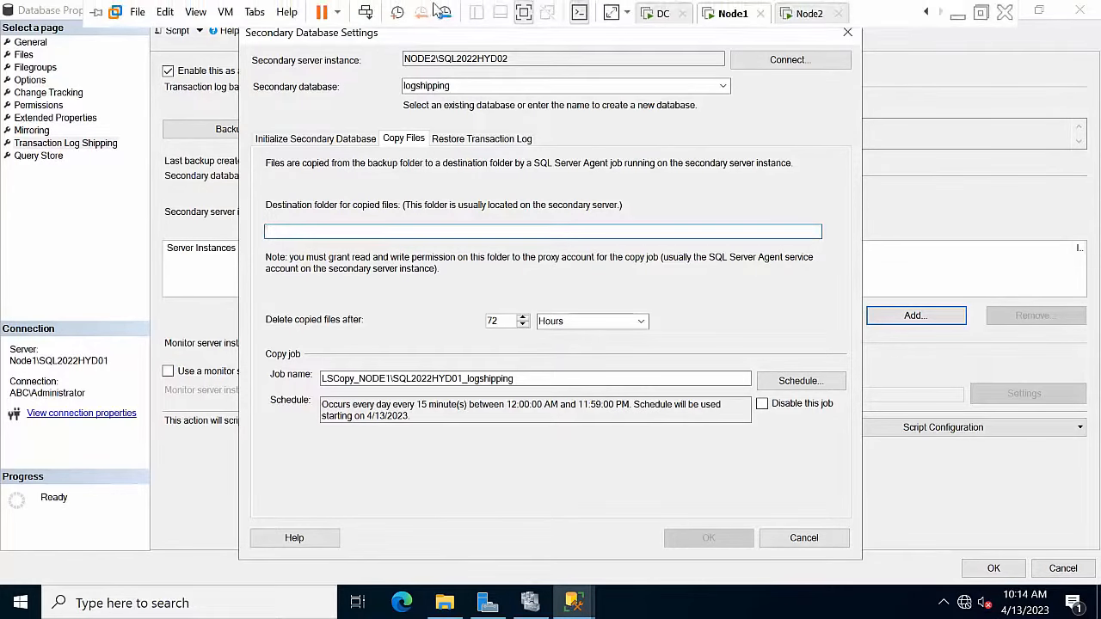
left_click(822, 10)
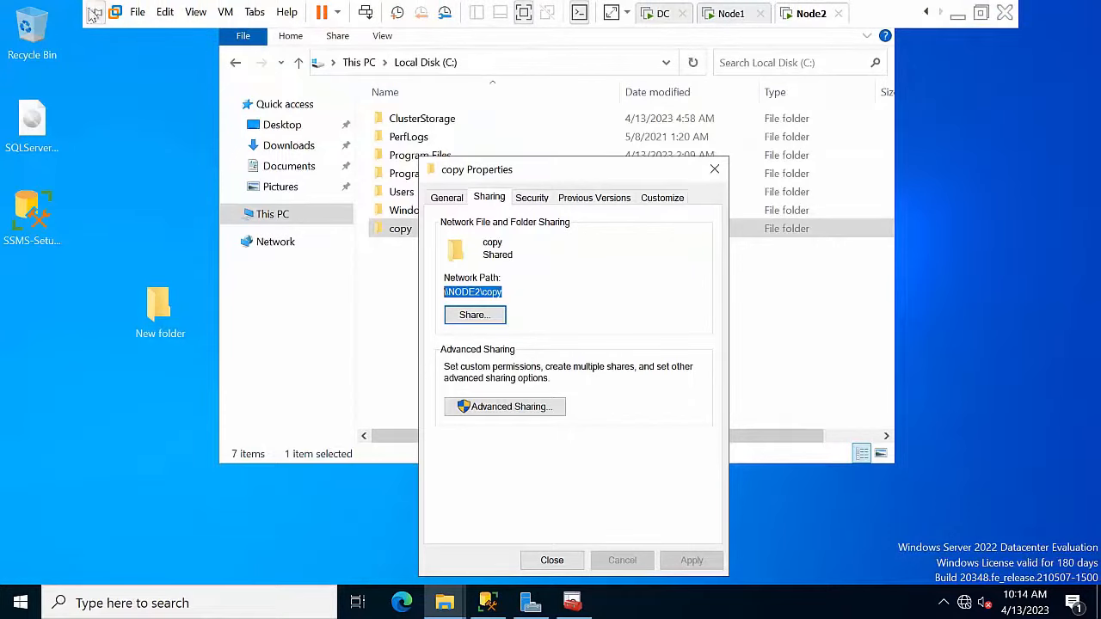
left_click(733, 13)
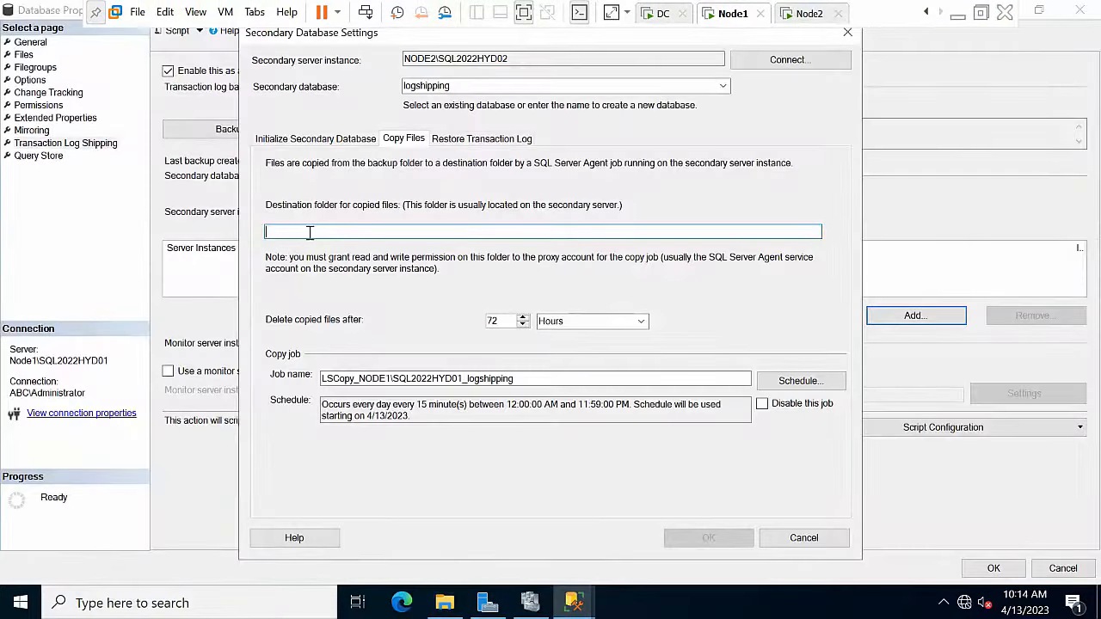
key("ctrl+v")
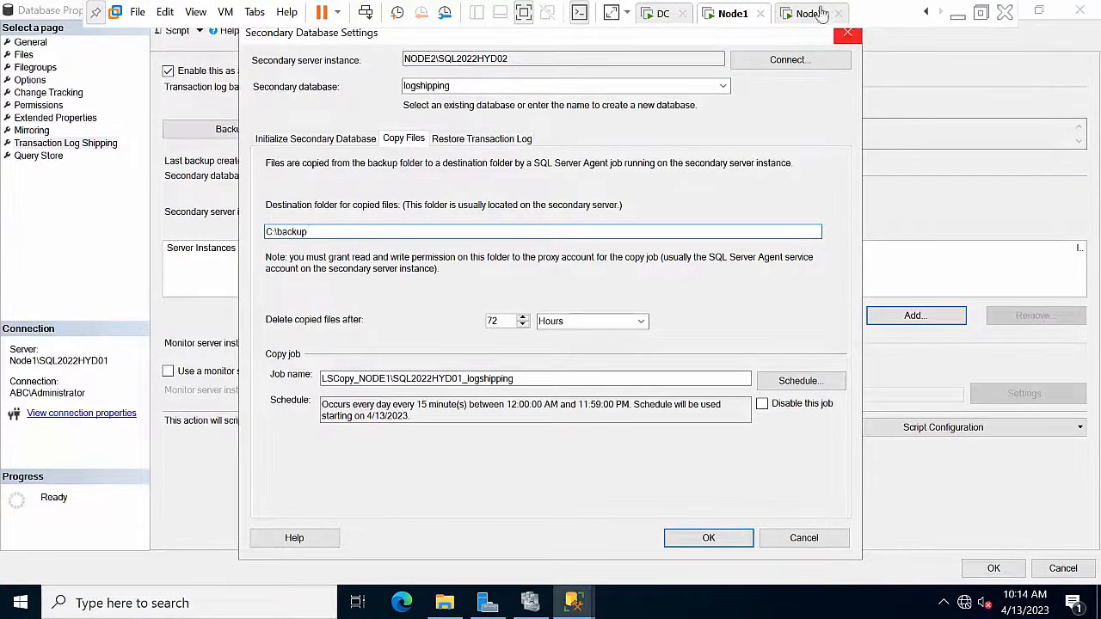
left_click(809, 13)
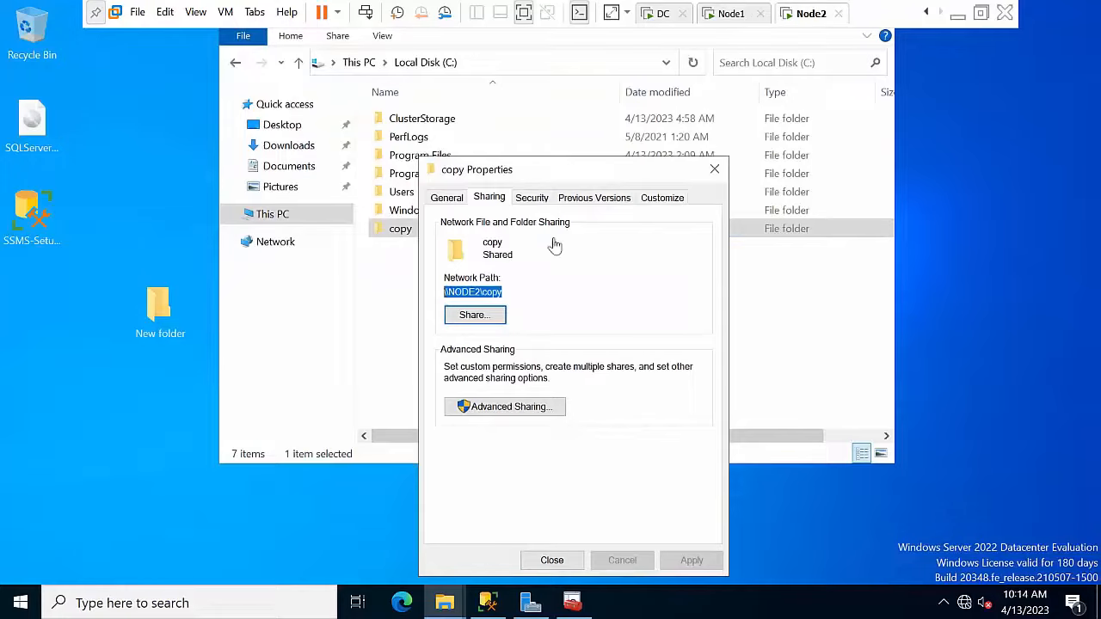
right_click(478, 290)
left_click(524, 347)
left_click(732, 13)
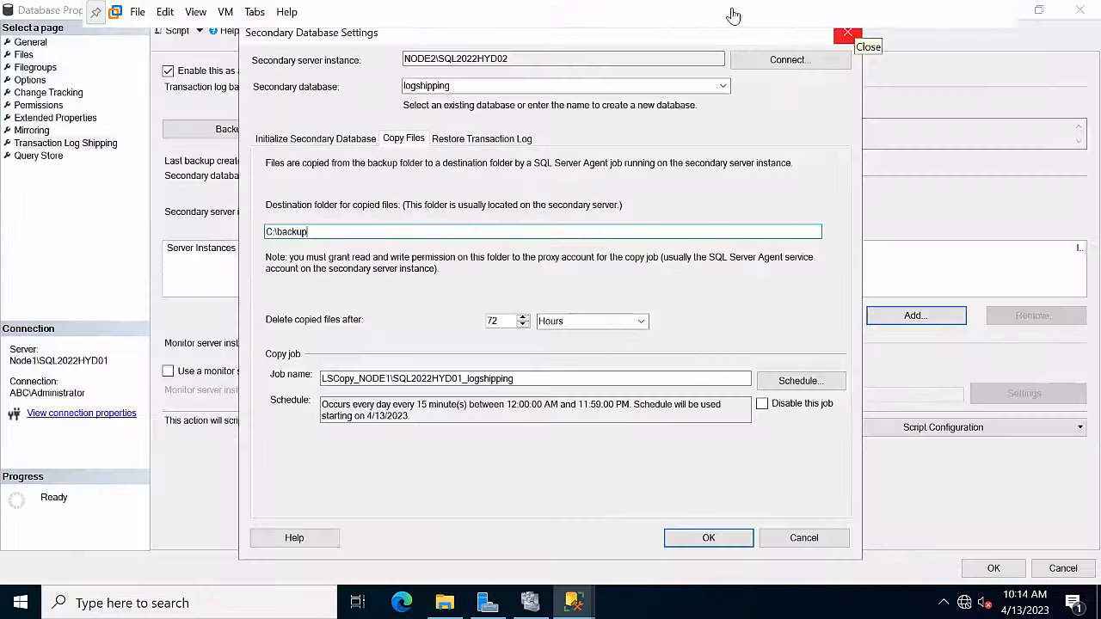
left_click_drag(344, 231, 144, 224)
key("ctrl+v")
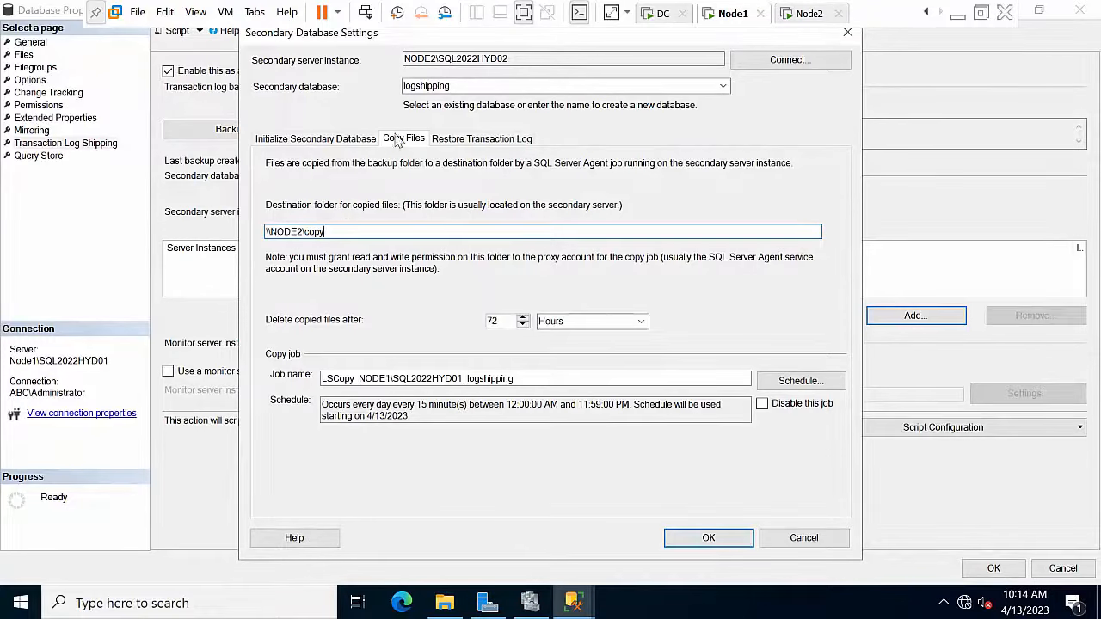
Step: Restore transaction logs in standby mode, disconnecting users during restores
left_click(478, 141)
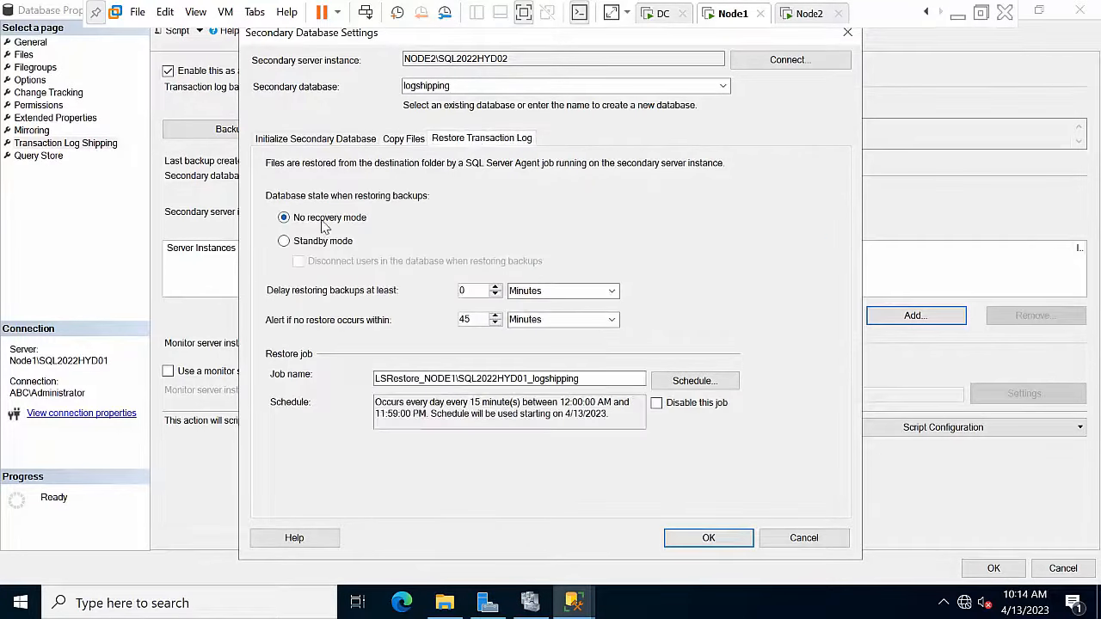
left_click(325, 243)
left_click(335, 263)
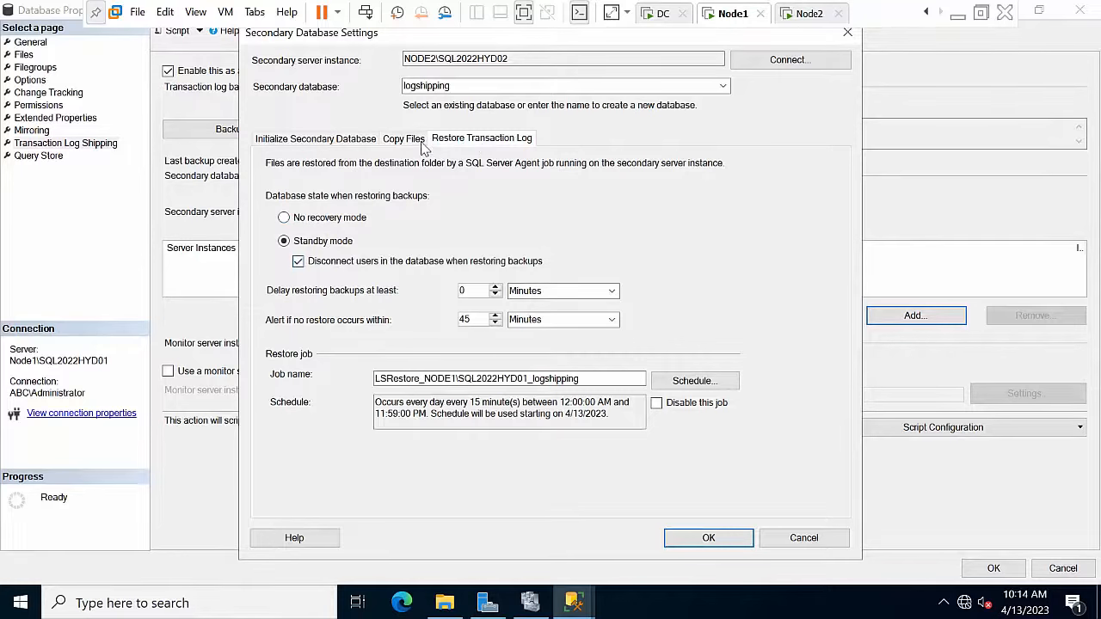
left_click(405, 141)
Step: Confirm the secondary database settings and save the log shipping configuration
left_click(706, 538)
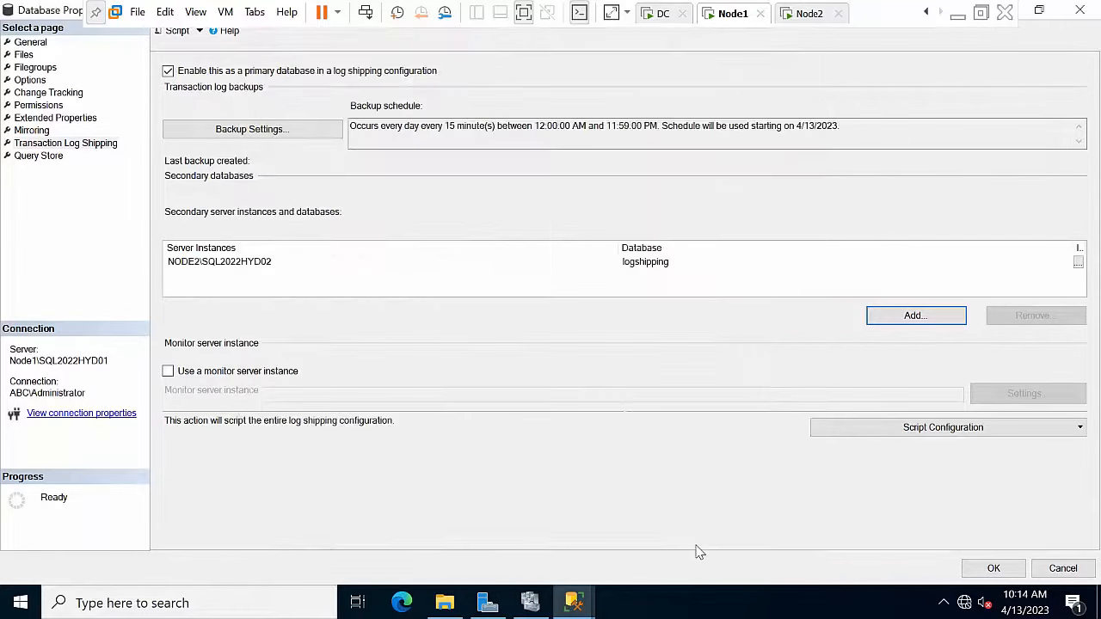
left_click(994, 567)
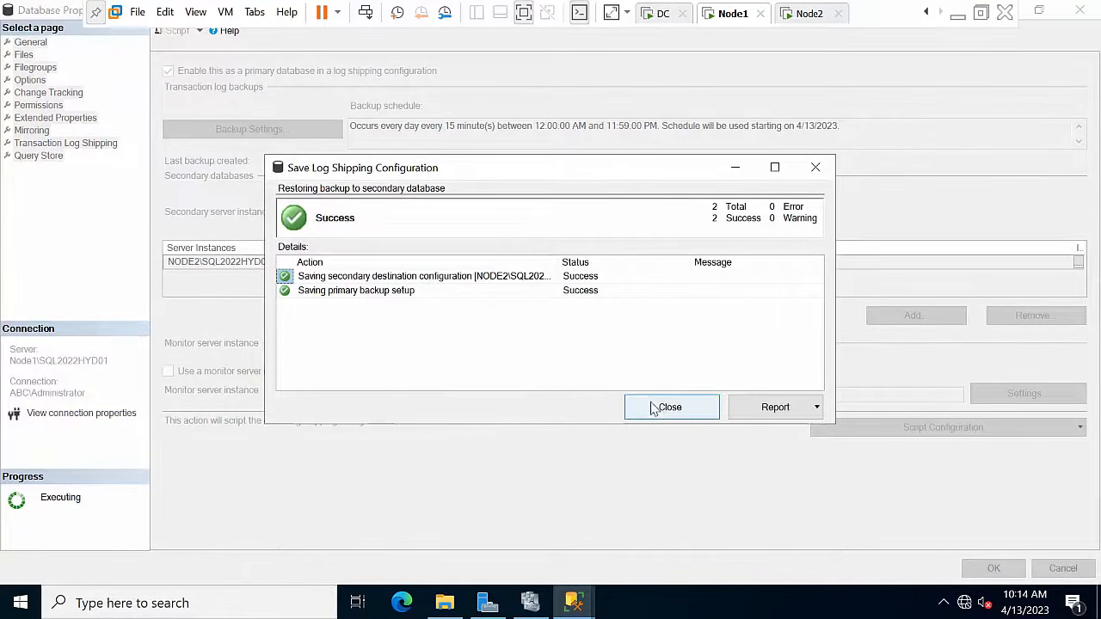
left_click(654, 408)
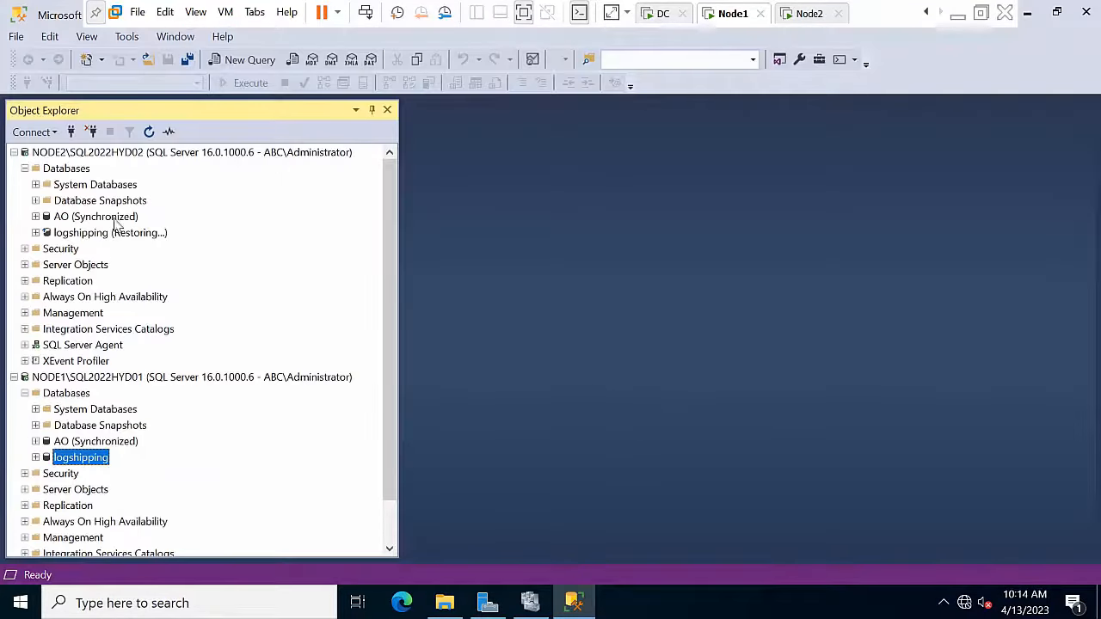
Step: Refresh NODE1's logshipping database and the NODE1 server tree
left_click(75, 409)
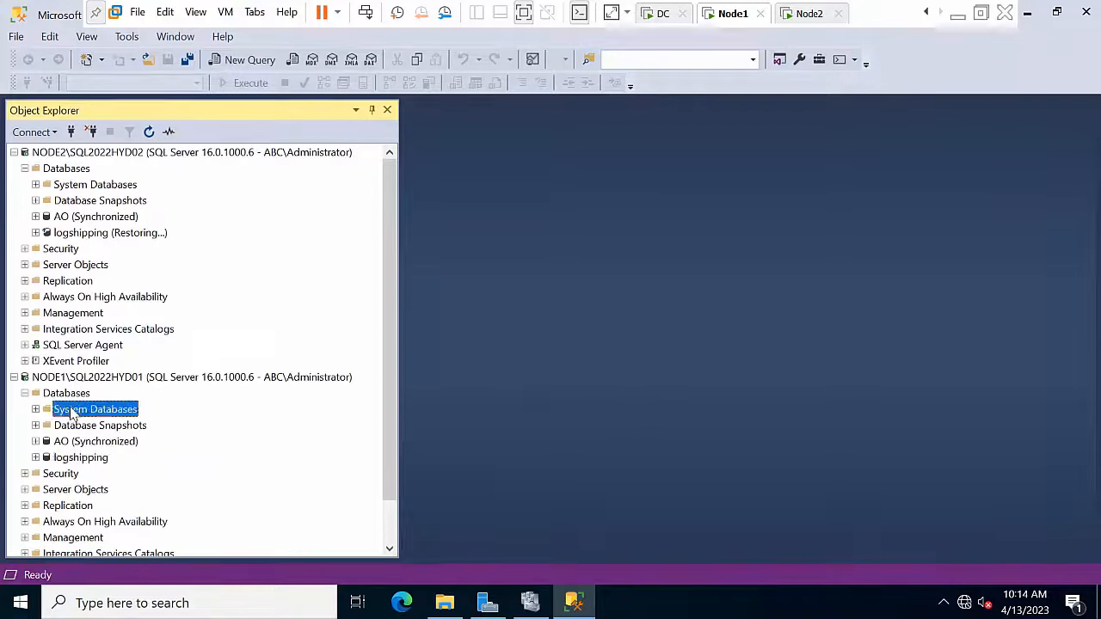
right_click(75, 461)
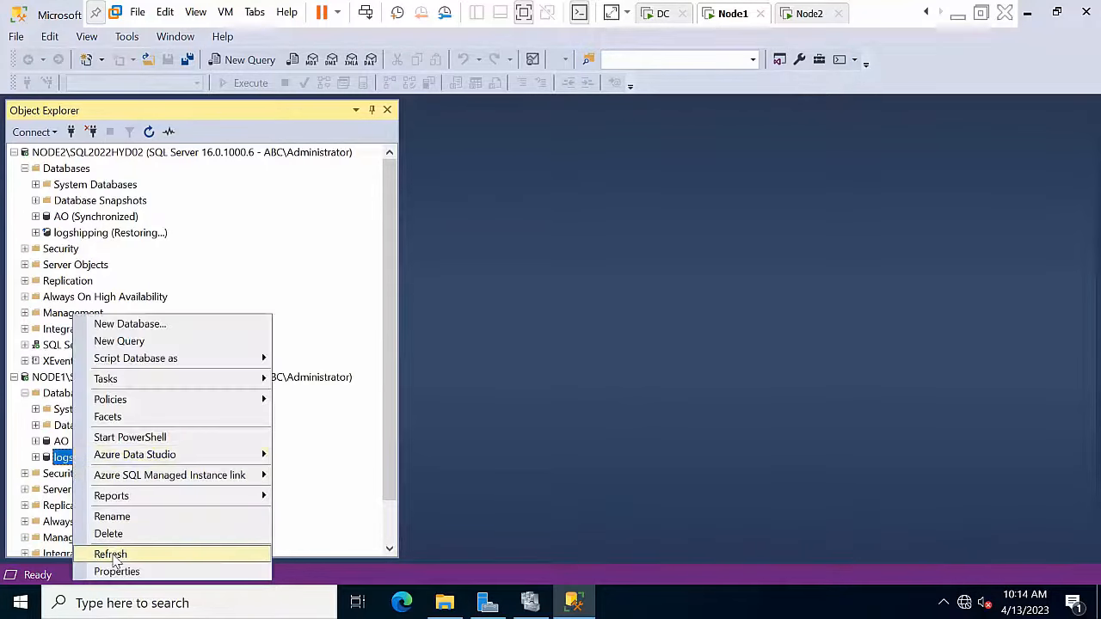
left_click(114, 558)
left_click(69, 360)
left_click(69, 377)
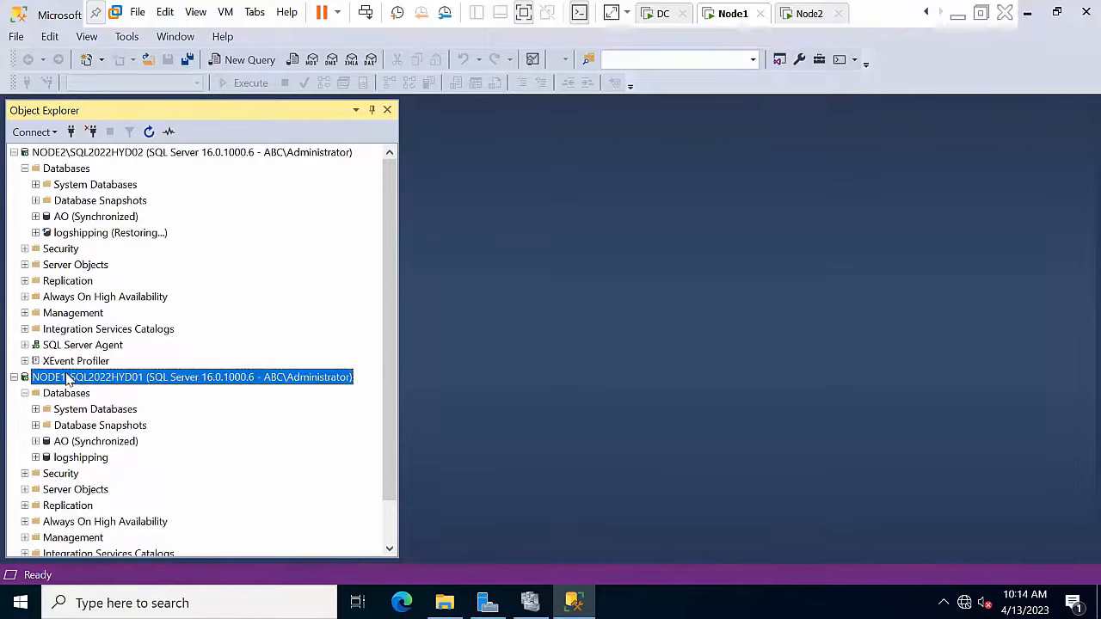
right_click(67, 377)
left_click(104, 558)
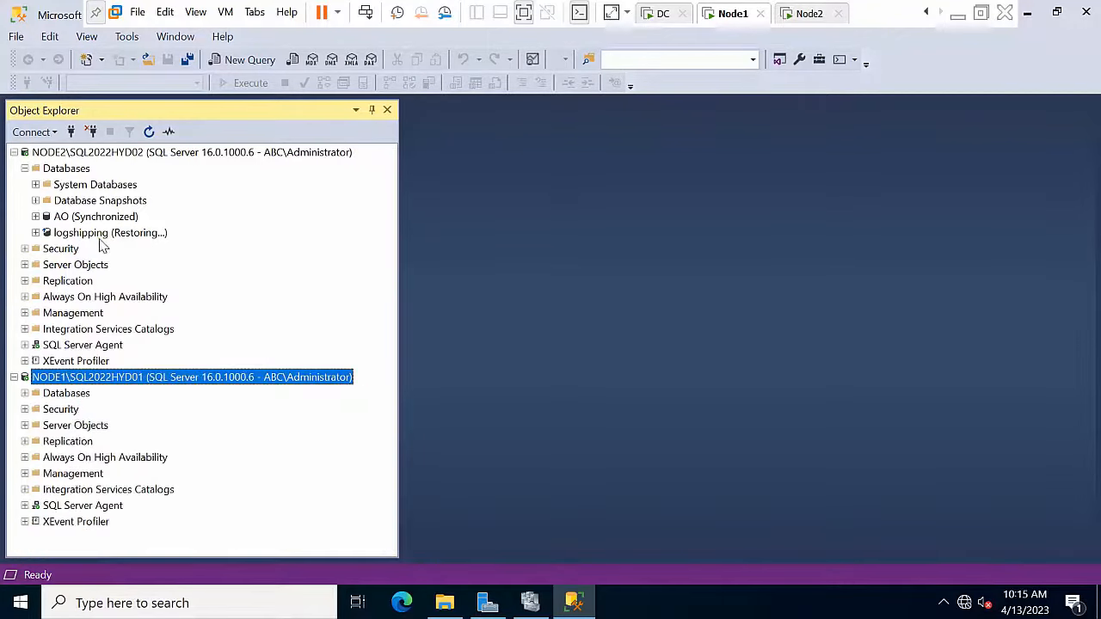
Step: Refresh NODE2 and expand the Databases folders on NODE2 and NODE1
left_click(95, 153)
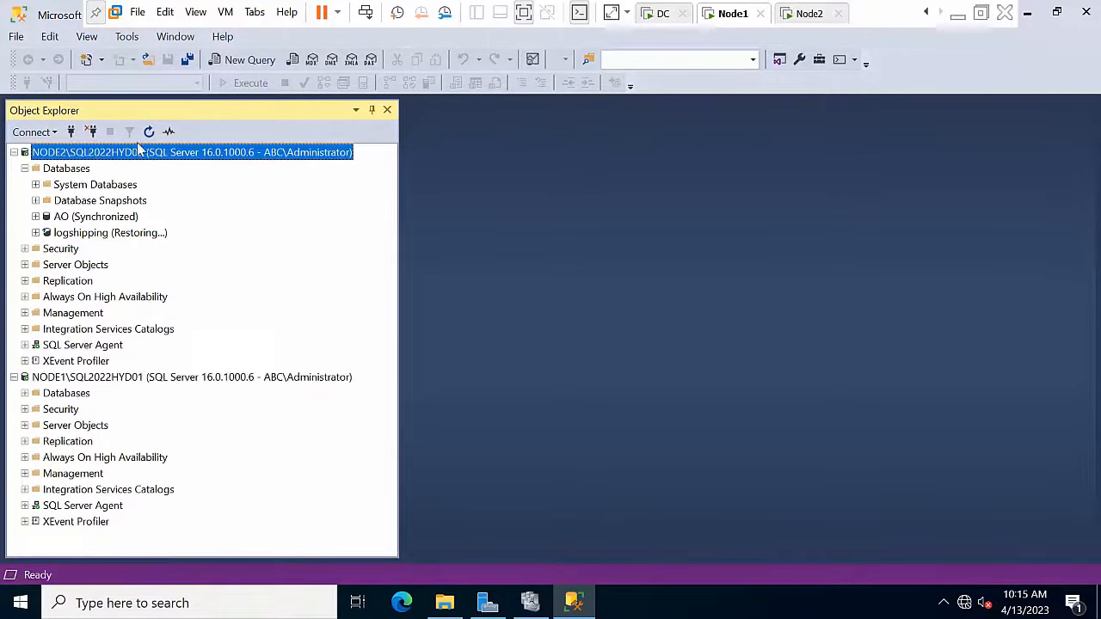
left_click(149, 131)
double_click(60, 170)
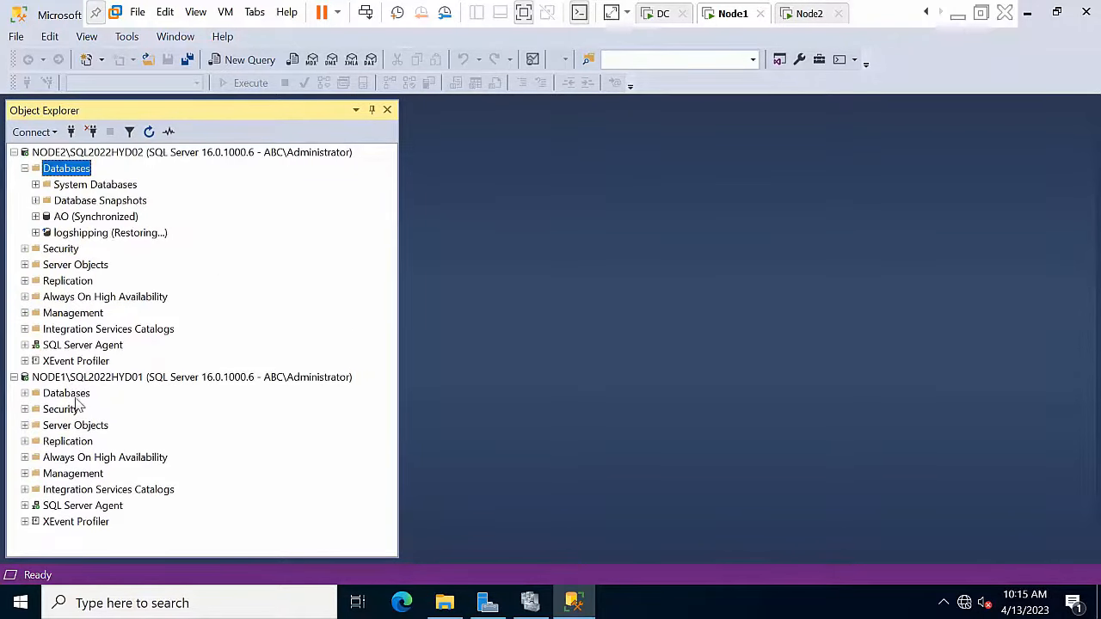
double_click(68, 396)
Step: Review NODE1 logshipping's Transaction Log Shipping properties and close them without changes
left_click(80, 459)
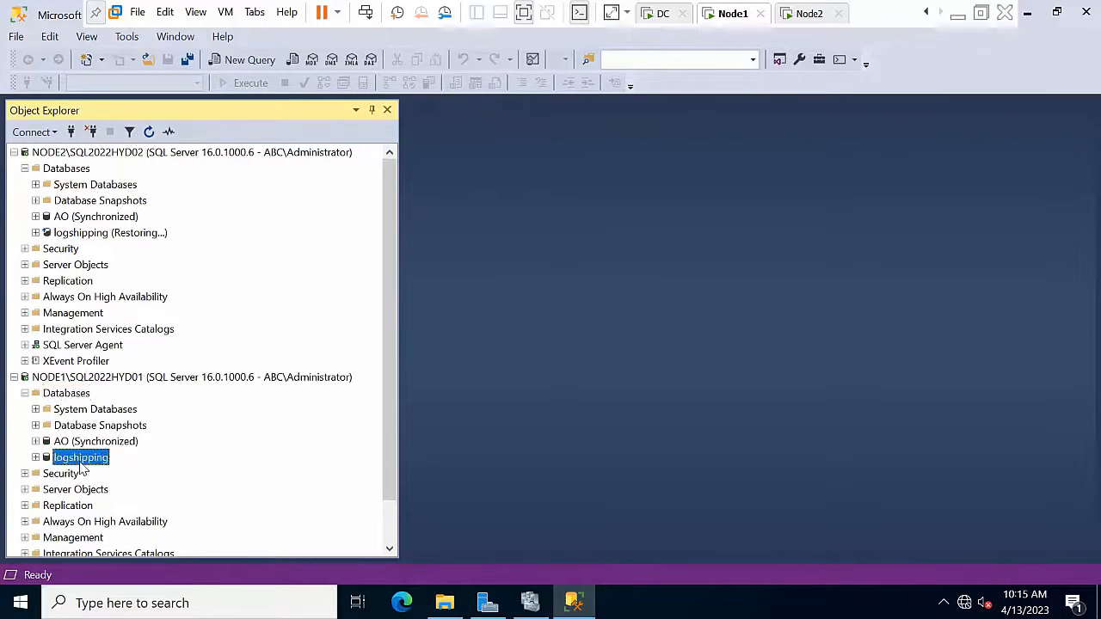
right_click(80, 459)
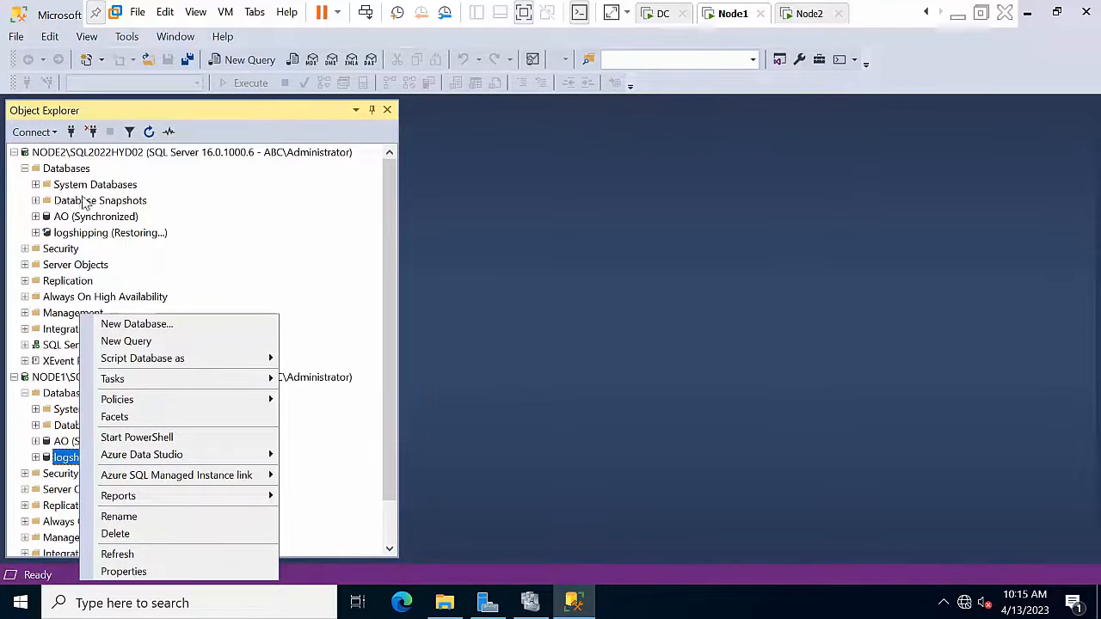
left_click(154, 572)
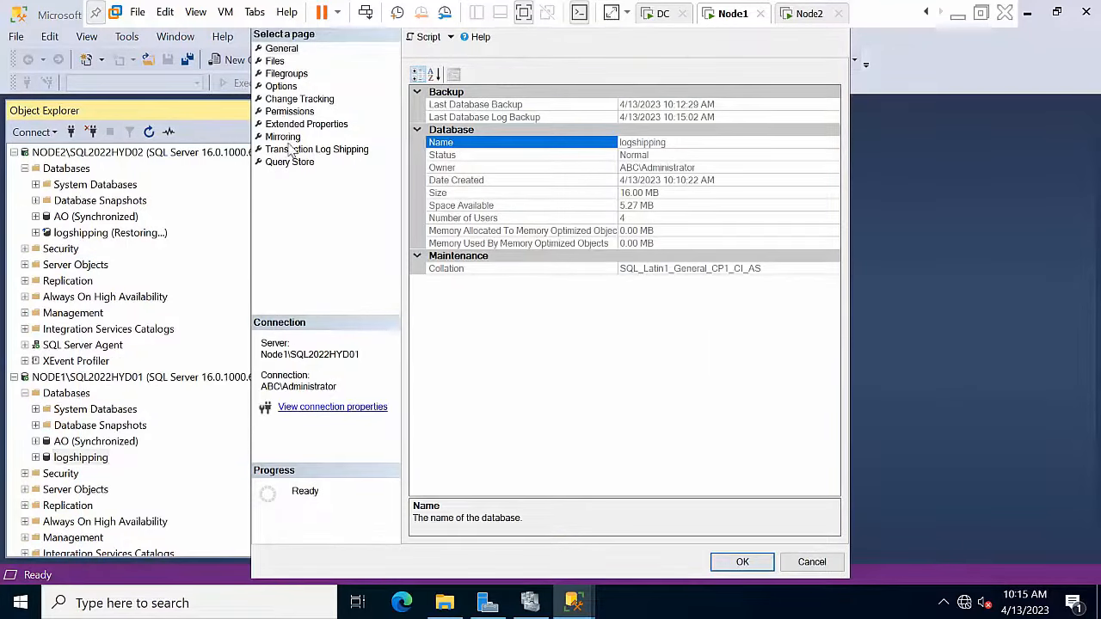
left_click(290, 162)
left_click(293, 150)
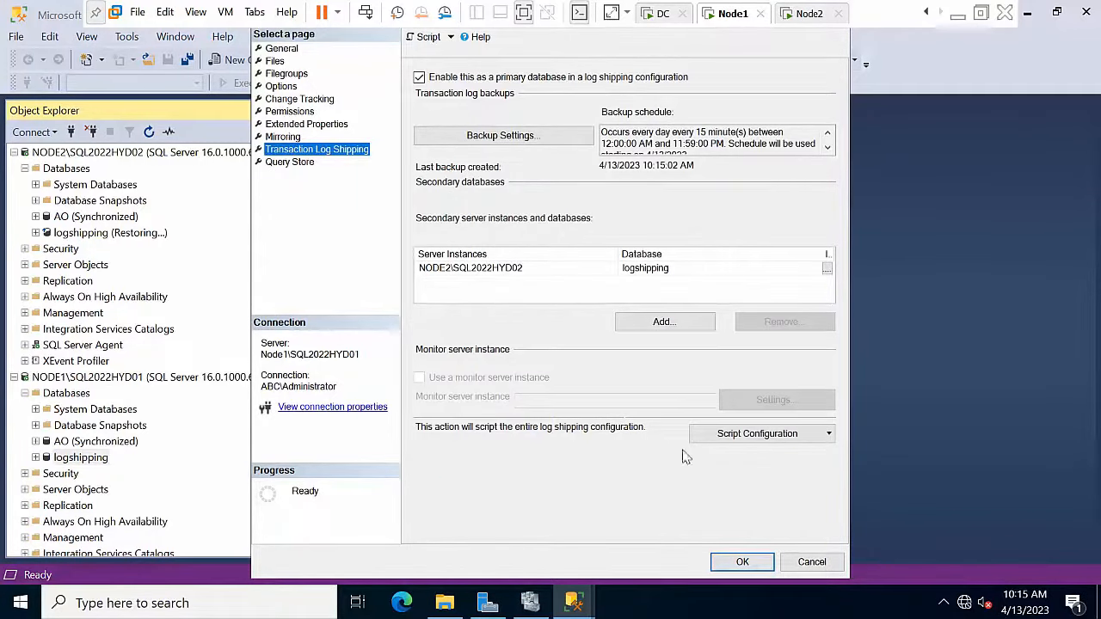
left_click(803, 563)
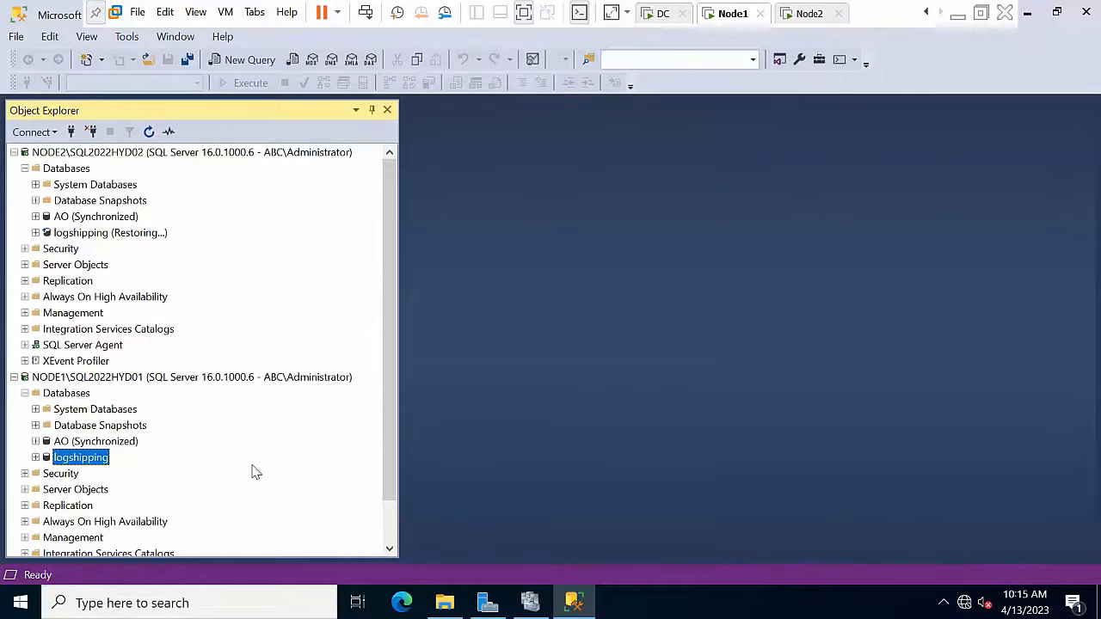
Step: Expand SQL Server Agent > Jobs on NODE1
scroll(176, 457, "down", 1)
double_click(93, 522)
scroll(129, 481, "down", 1)
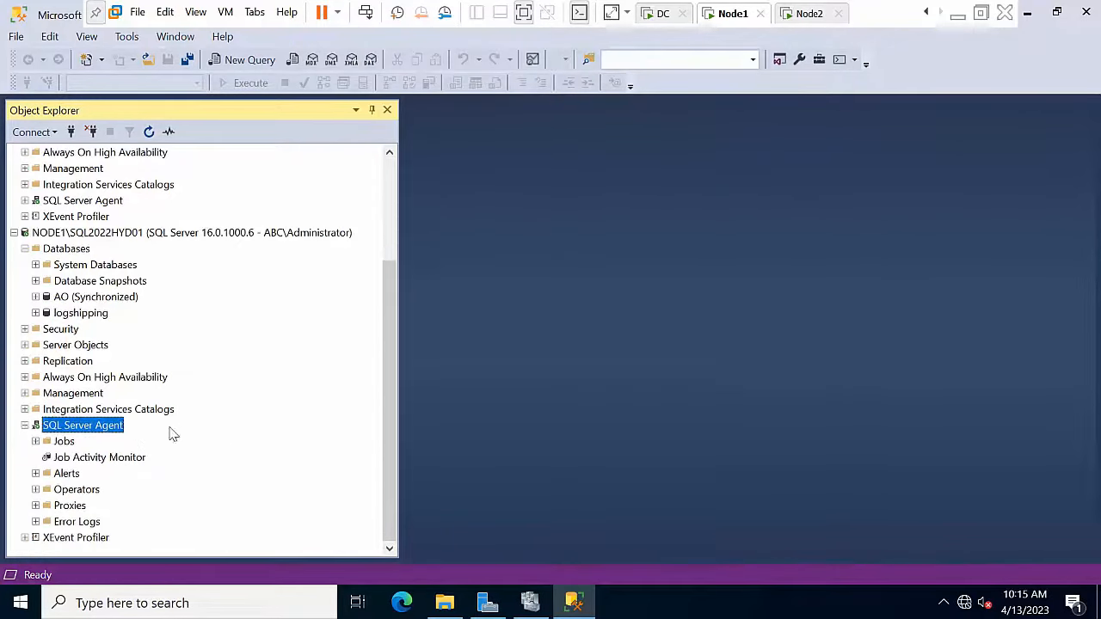
left_click(65, 442)
double_click(65, 441)
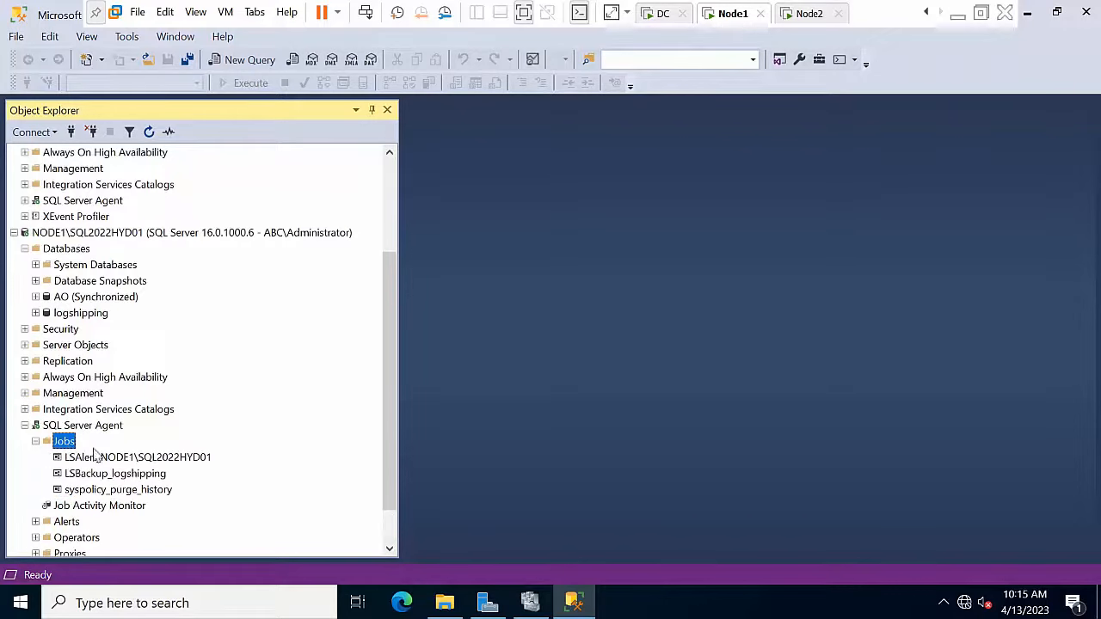
Step: Start the LSBackup_logshipping job and dismiss its success report
left_click(114, 474)
right_click(114, 474)
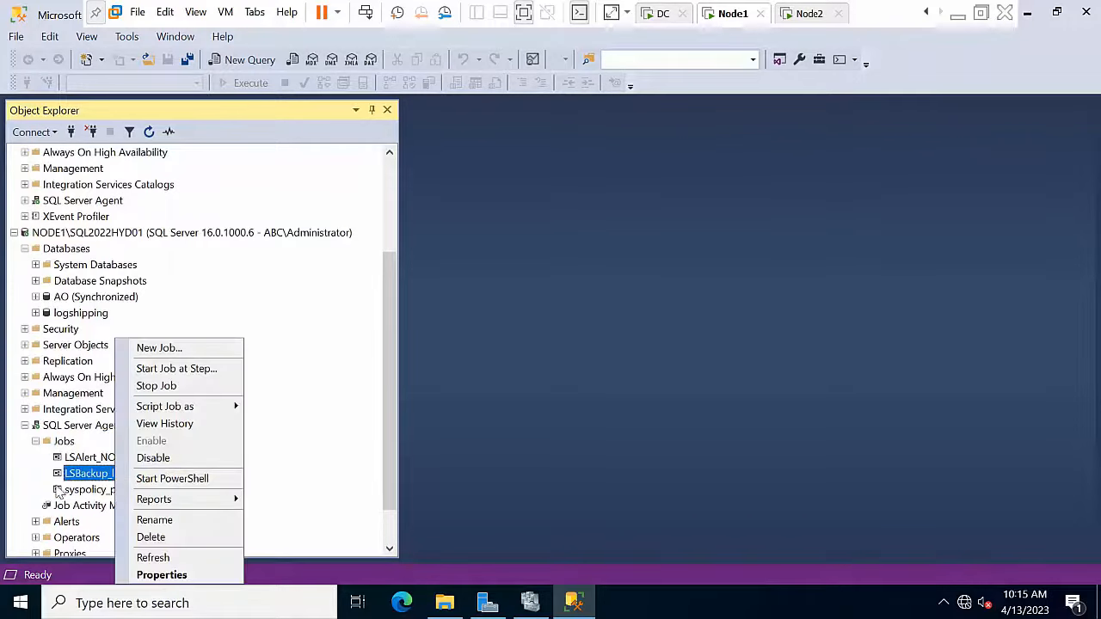
key("Escape")
right_click(110, 480)
key("Escape")
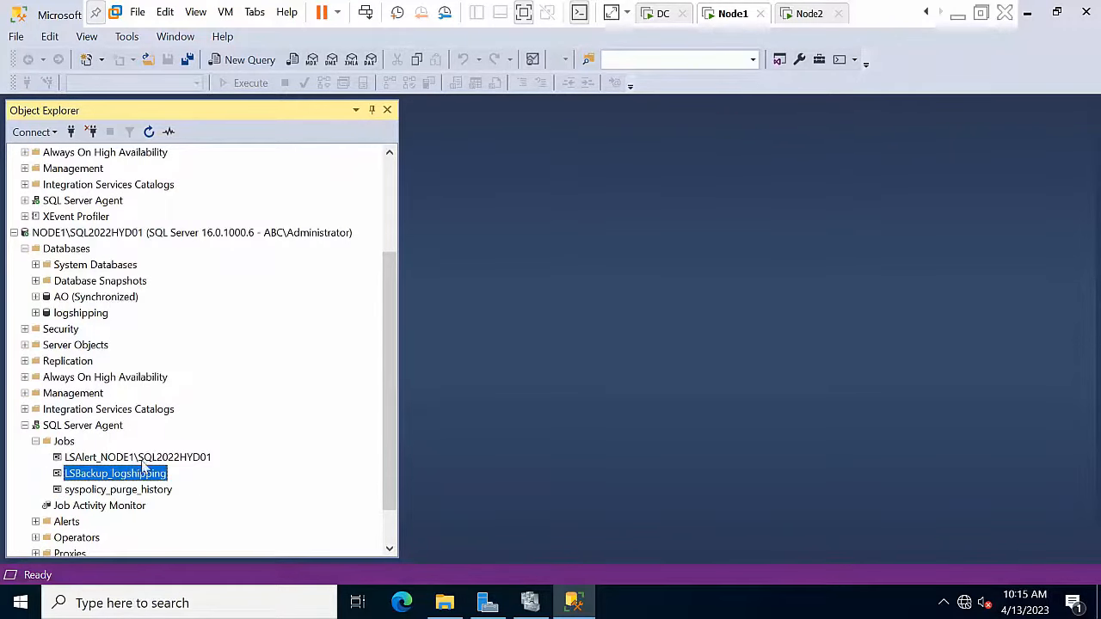
right_click(131, 480)
left_click(209, 369)
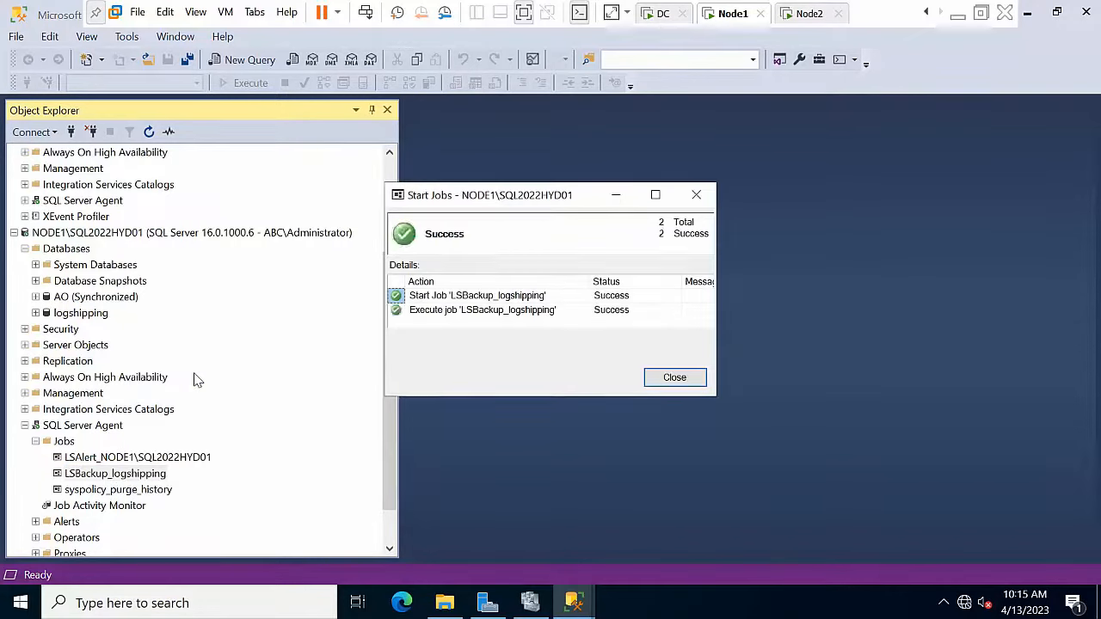
left_click(675, 378)
scroll(69, 305, "up", 1)
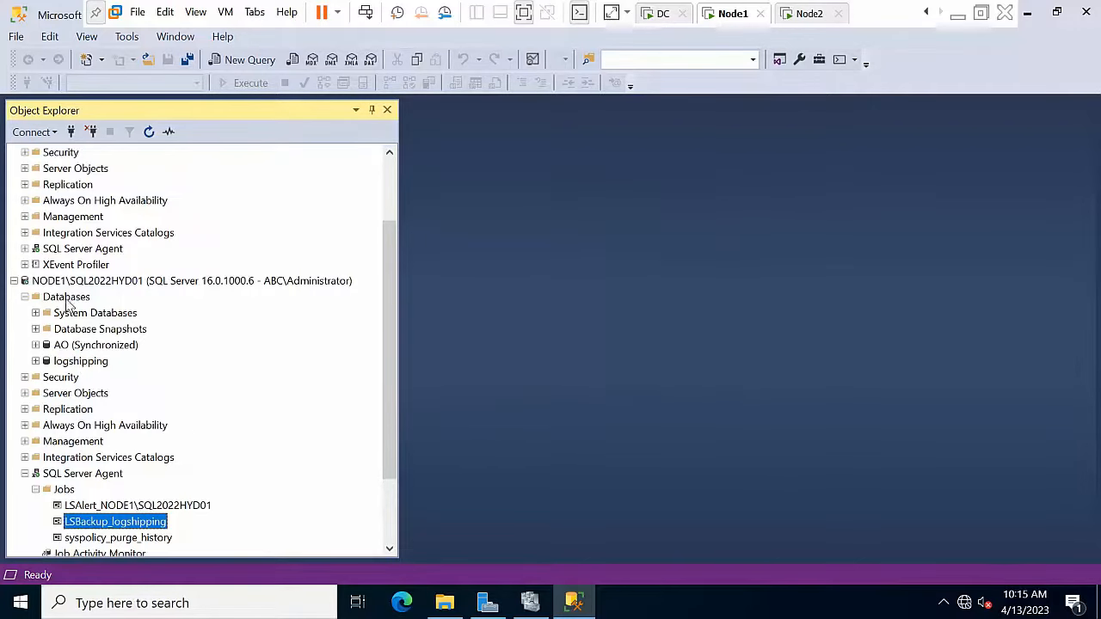
Step: Run the LSCopy and LSRestore jobs under NODE2's SQL Server Agent, dismissing each success report
double_click(84, 250)
double_click(64, 265)
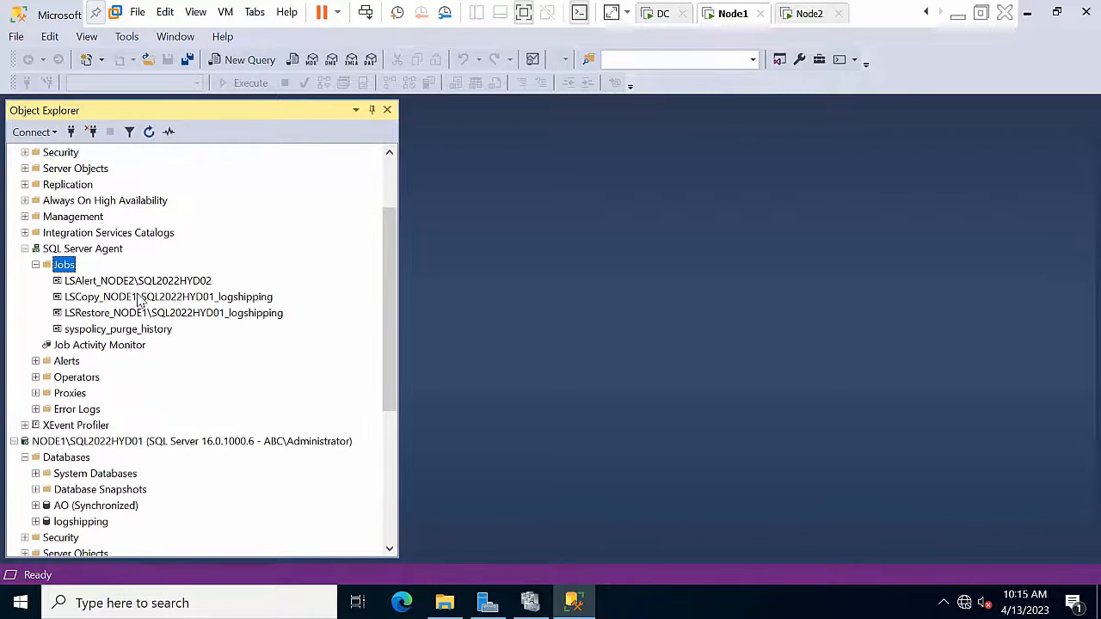
right_click(138, 298)
left_click(184, 327)
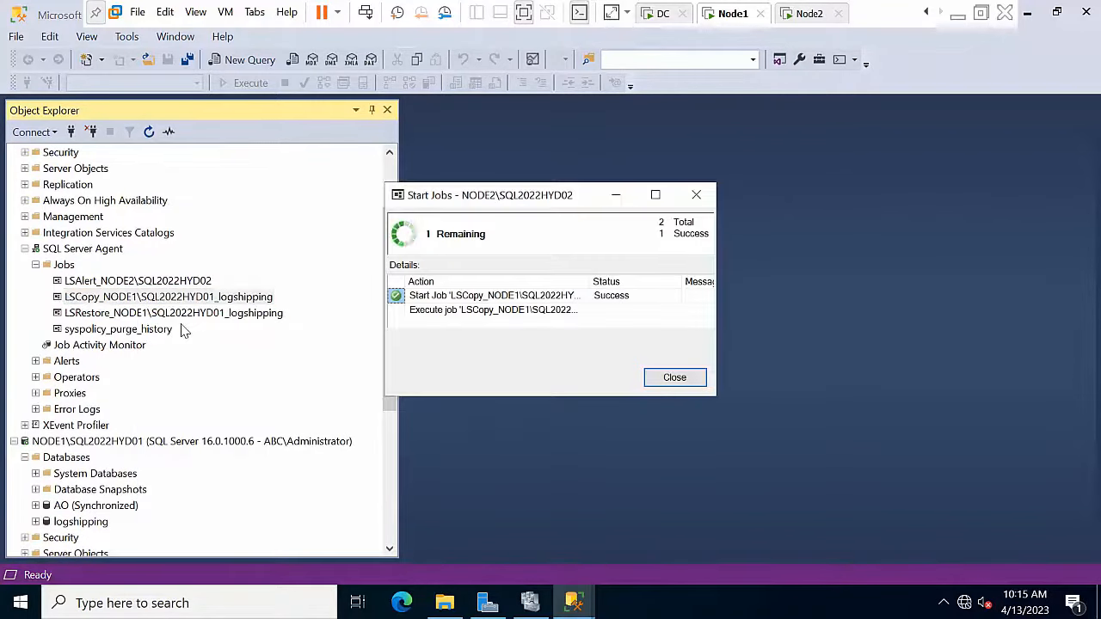
left_click(667, 377)
right_click(272, 315)
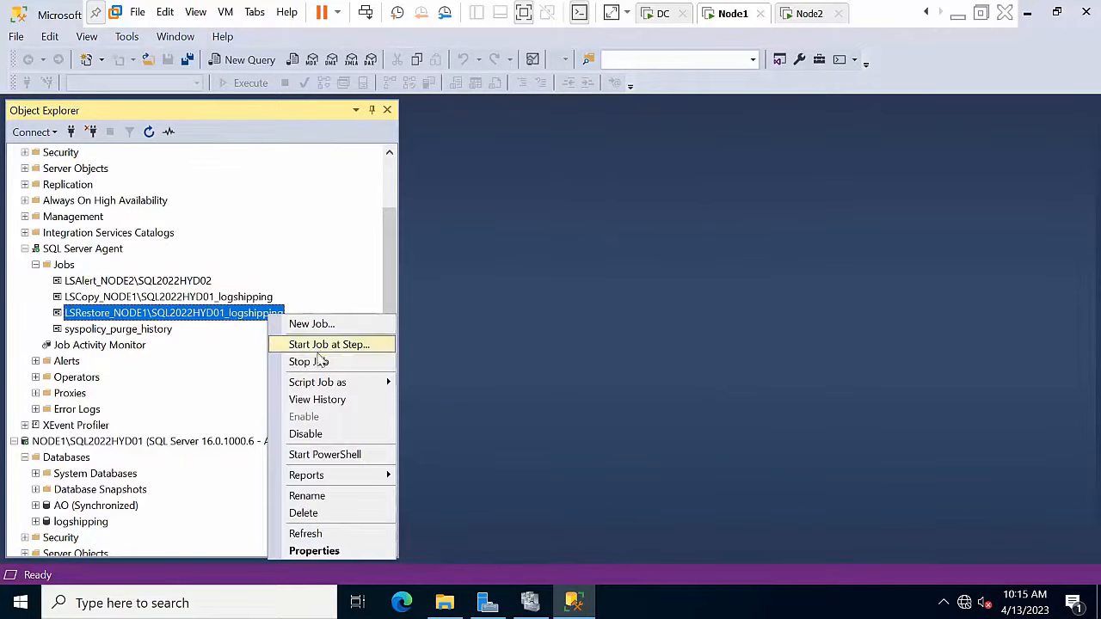
left_click(321, 353)
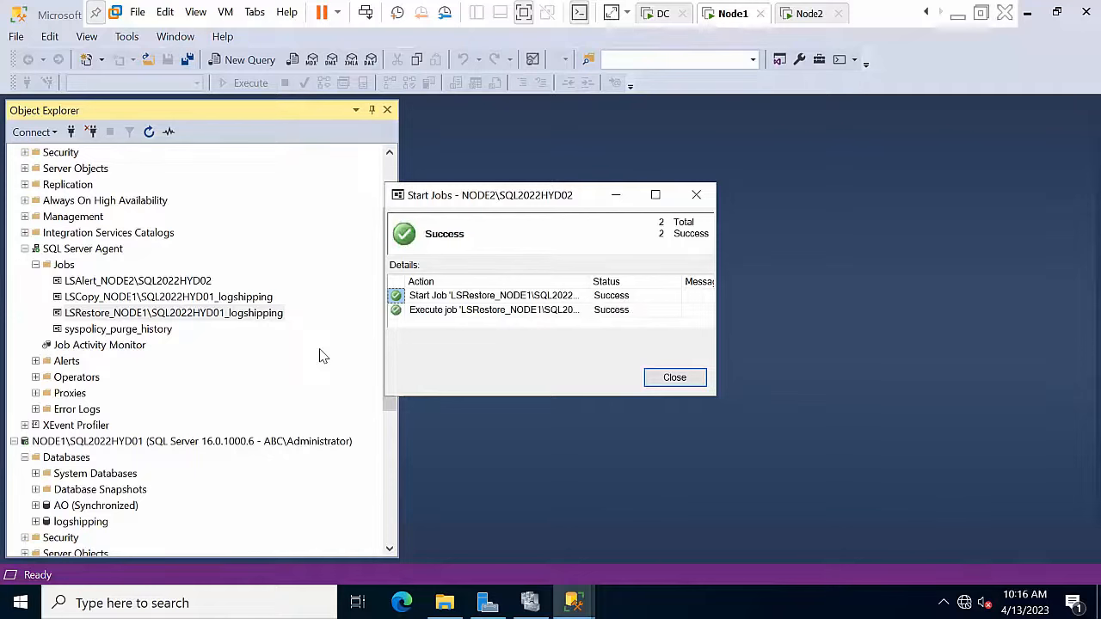
left_click(688, 379)
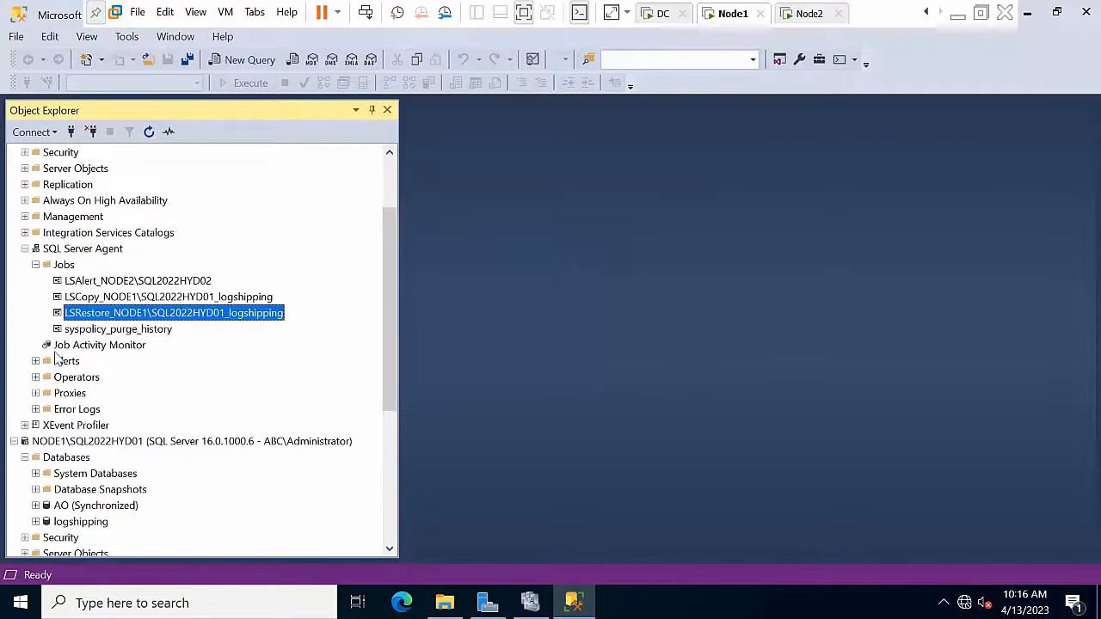
Step: Refresh NODE2 and check that its logshipping database shows Standby / Read-Only
scroll(101, 369, "up", 2)
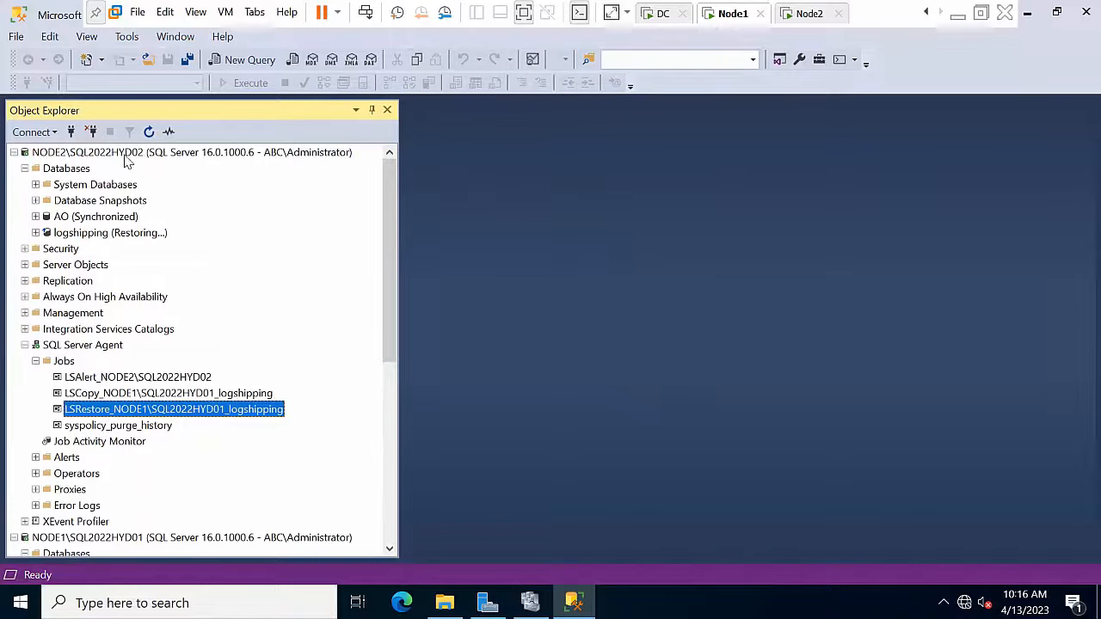
left_click(142, 153)
left_click(148, 131)
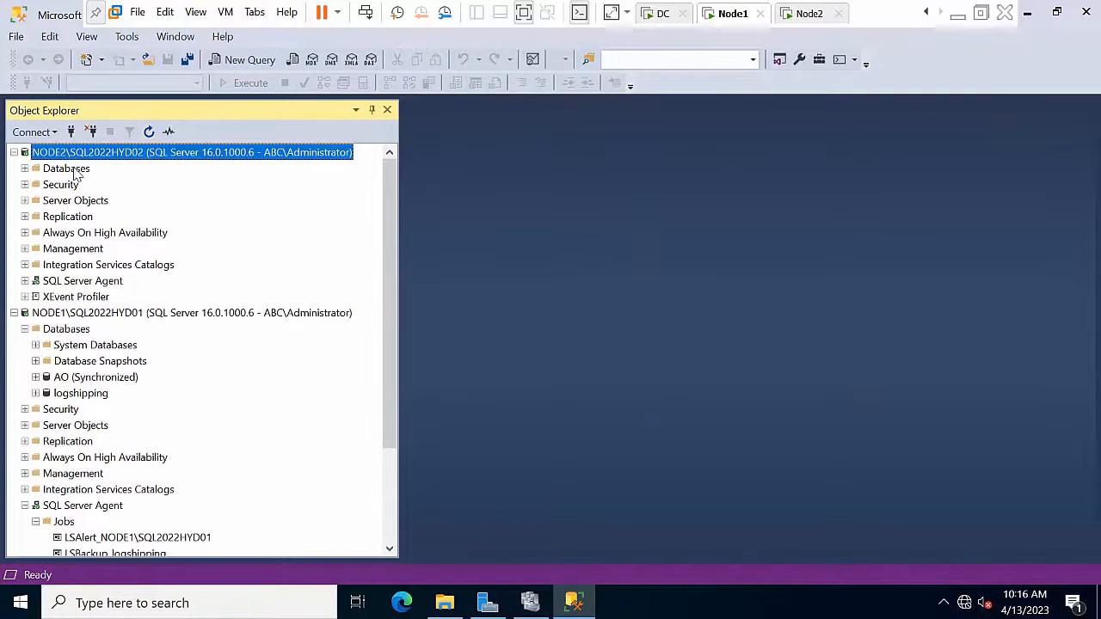
left_click(74, 169)
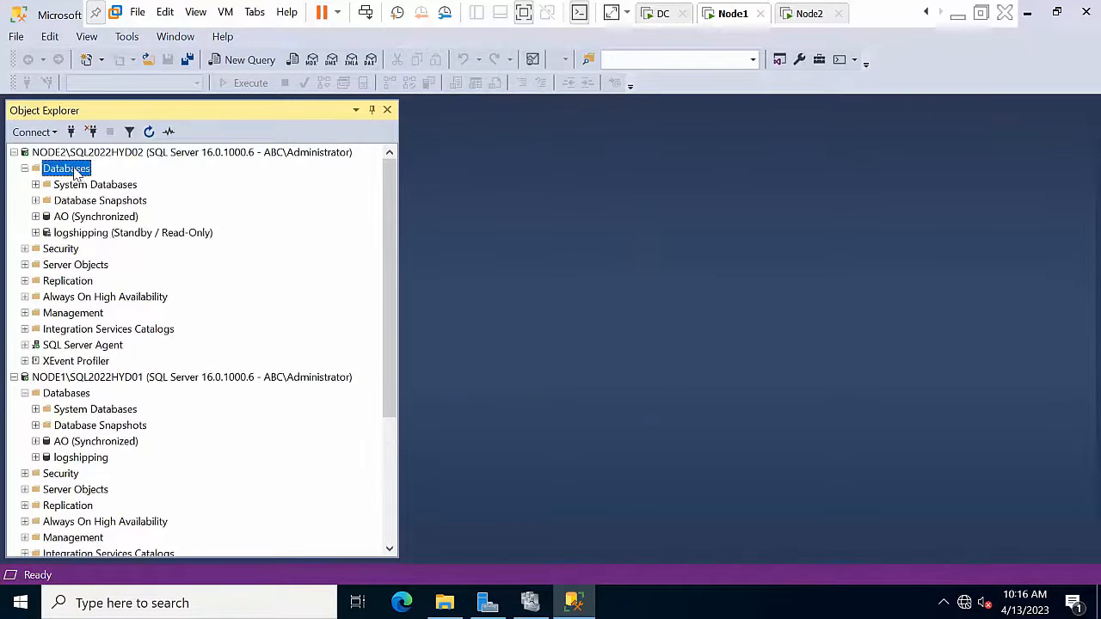
left_click(95, 234)
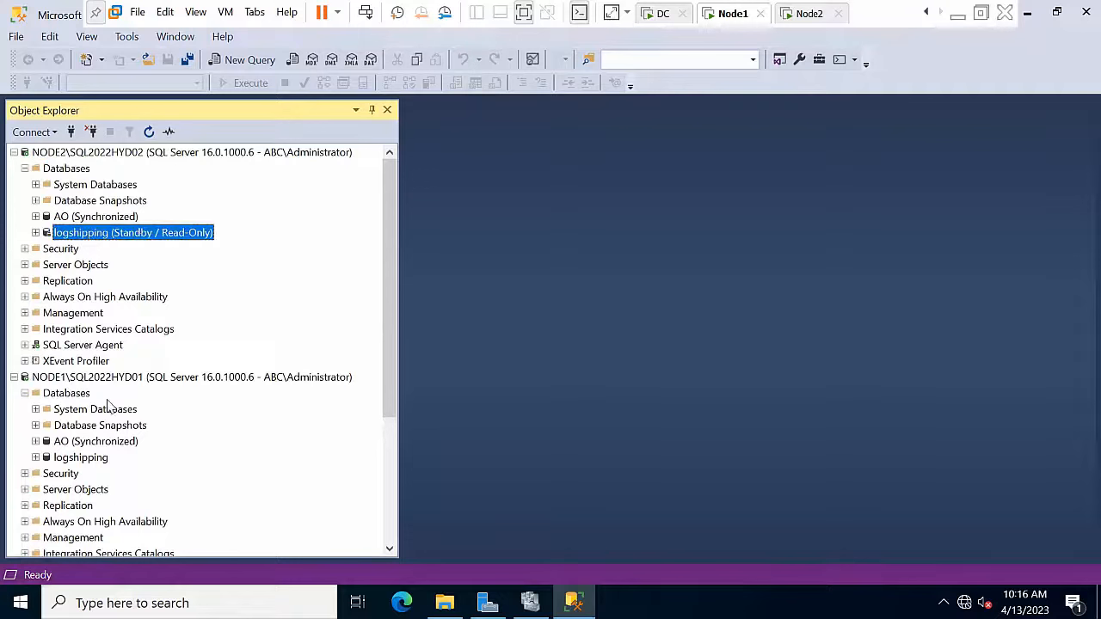
right_click(68, 395)
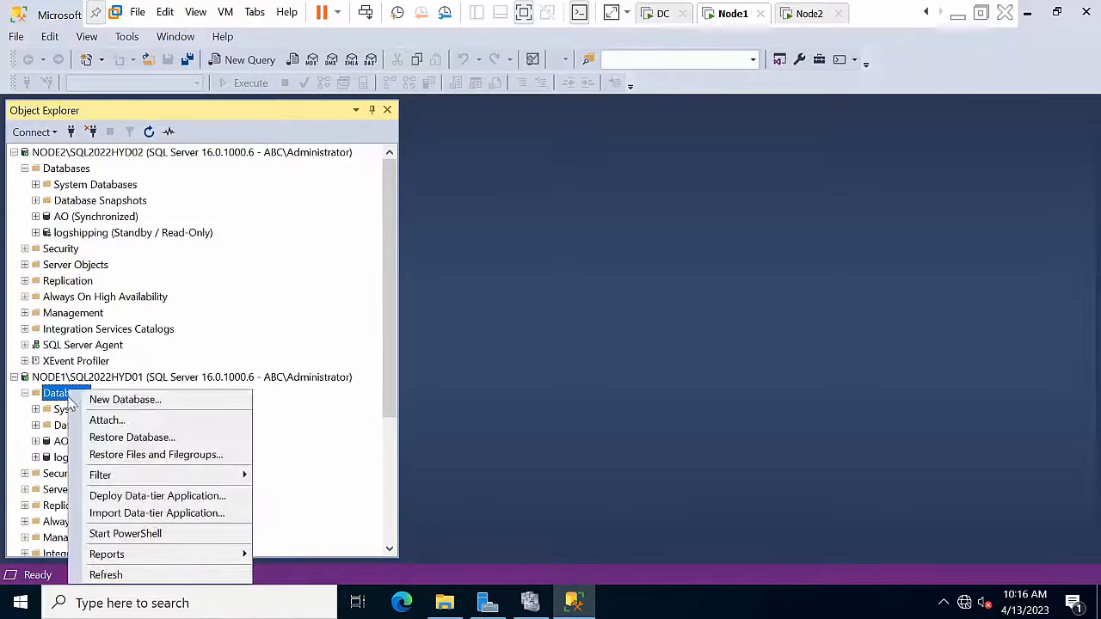
Step: Create a new database named Mirroring on NODE1\SQL2022HYD01
left_click(122, 403)
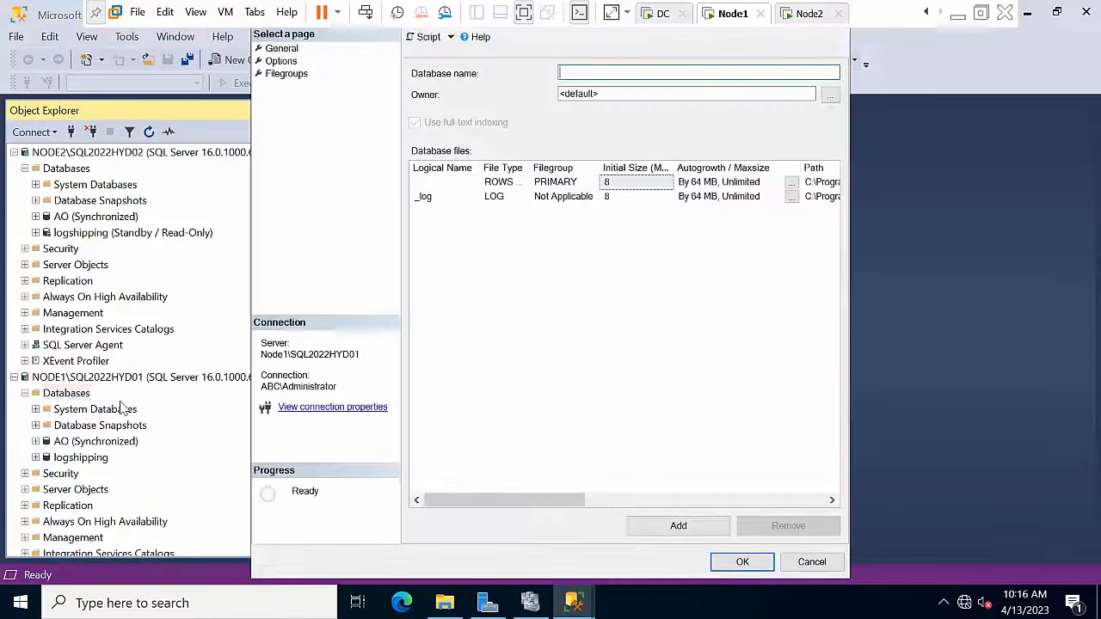
type("Mirr")
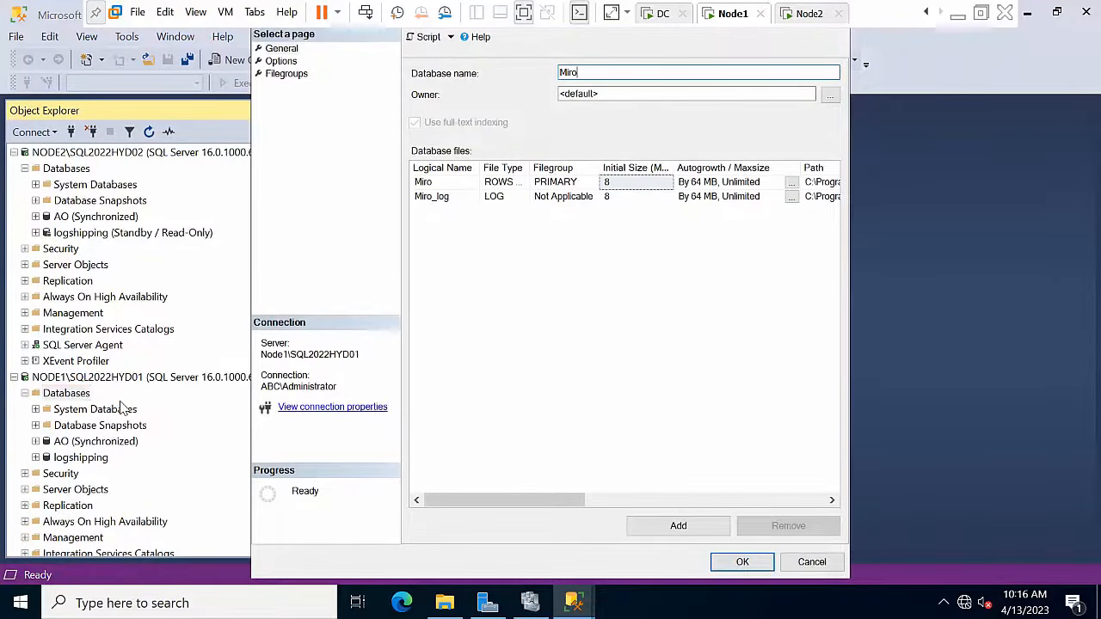
key("BackSpace")
type("roring")
key("Return")
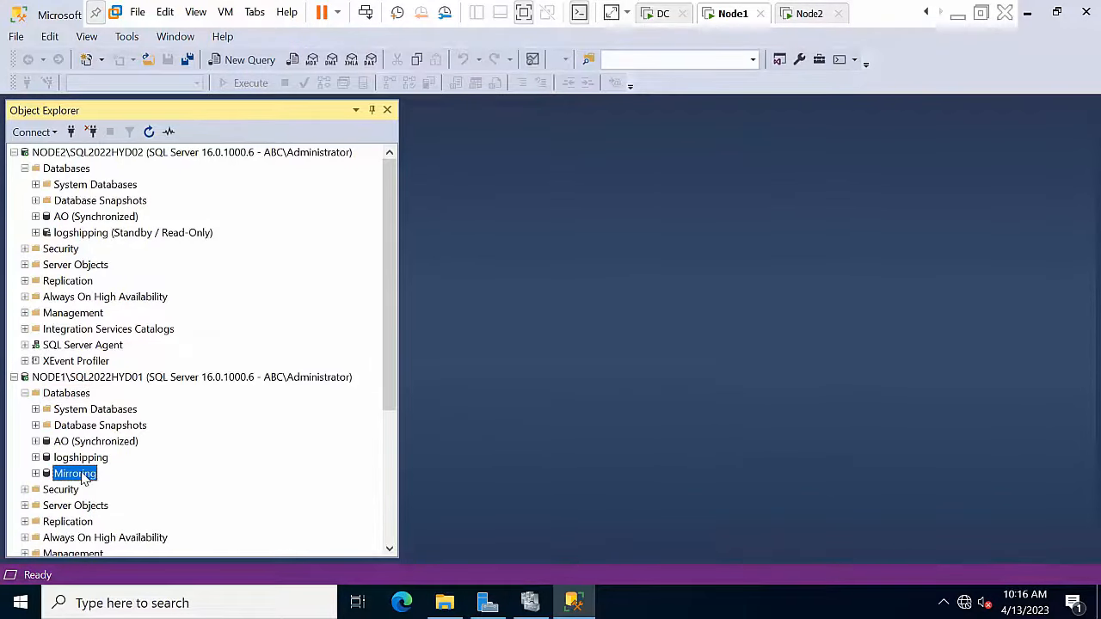
right_click(81, 474)
Step: Start a Mirroring database backup, removing the default destination to add a new one
mouse_move(199, 383)
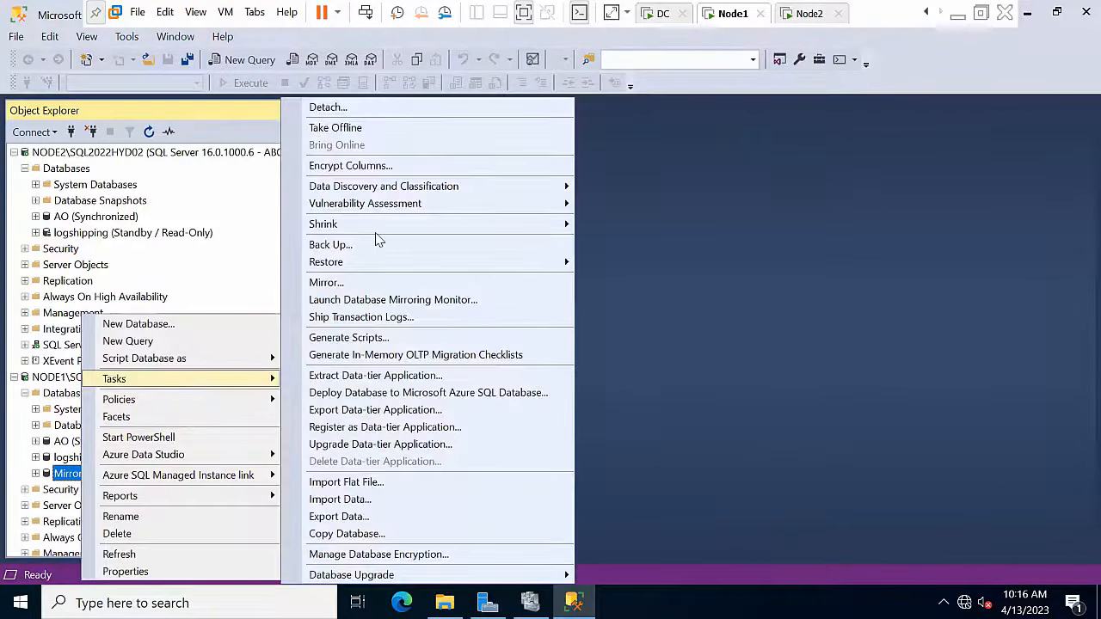
left_click(331, 245)
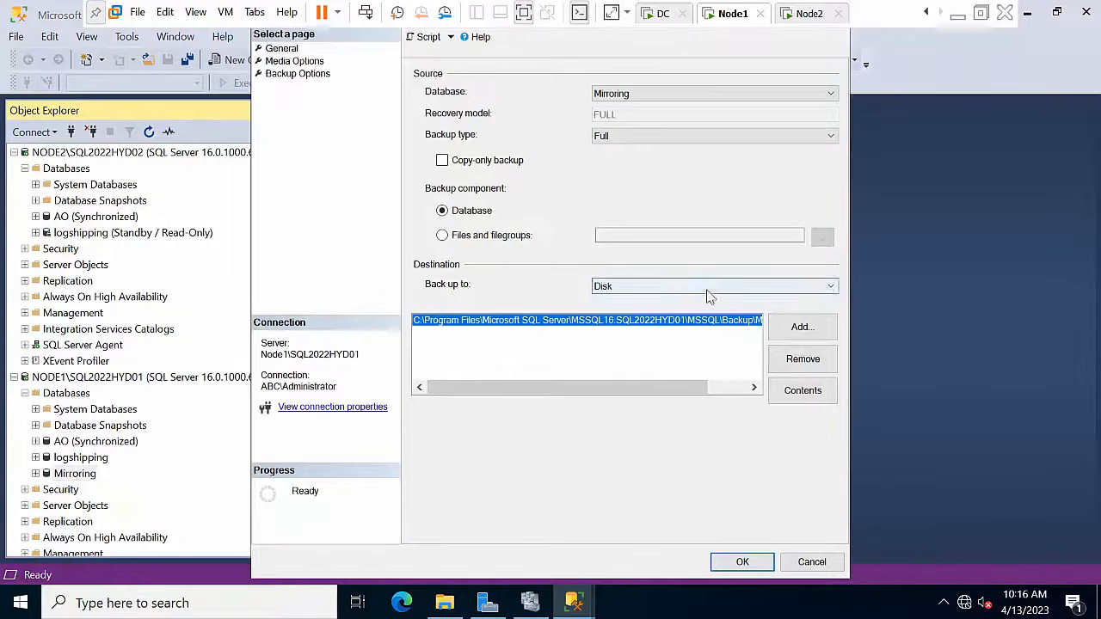
left_click(802, 359)
left_click(803, 327)
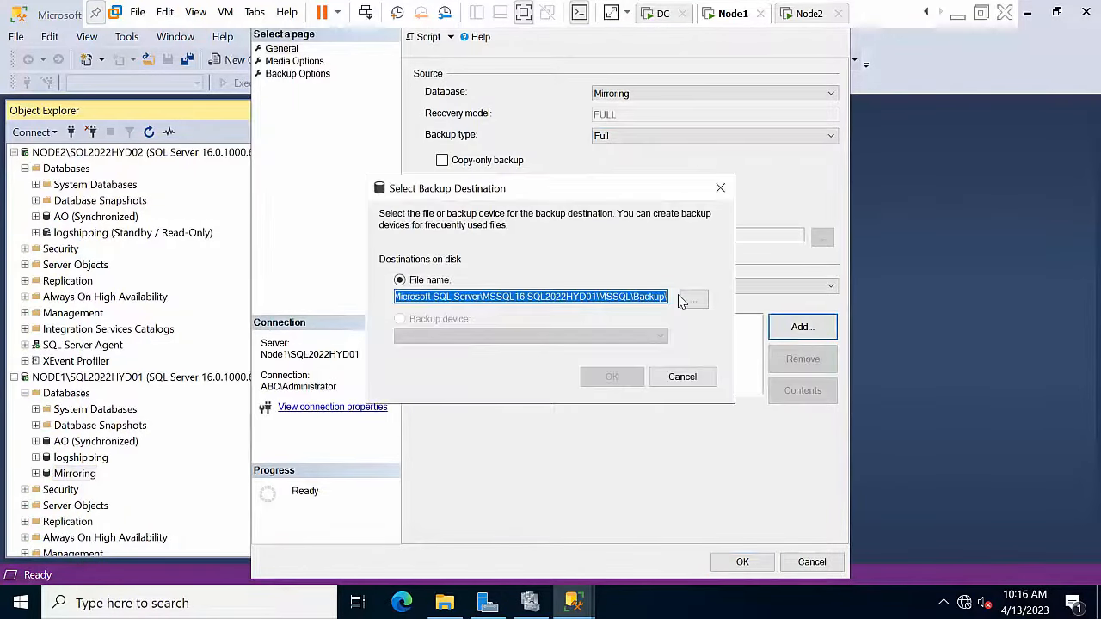
Step: Copy the \\NODE1\backup network path from the backup folder's Sharing properties
left_click(445, 603)
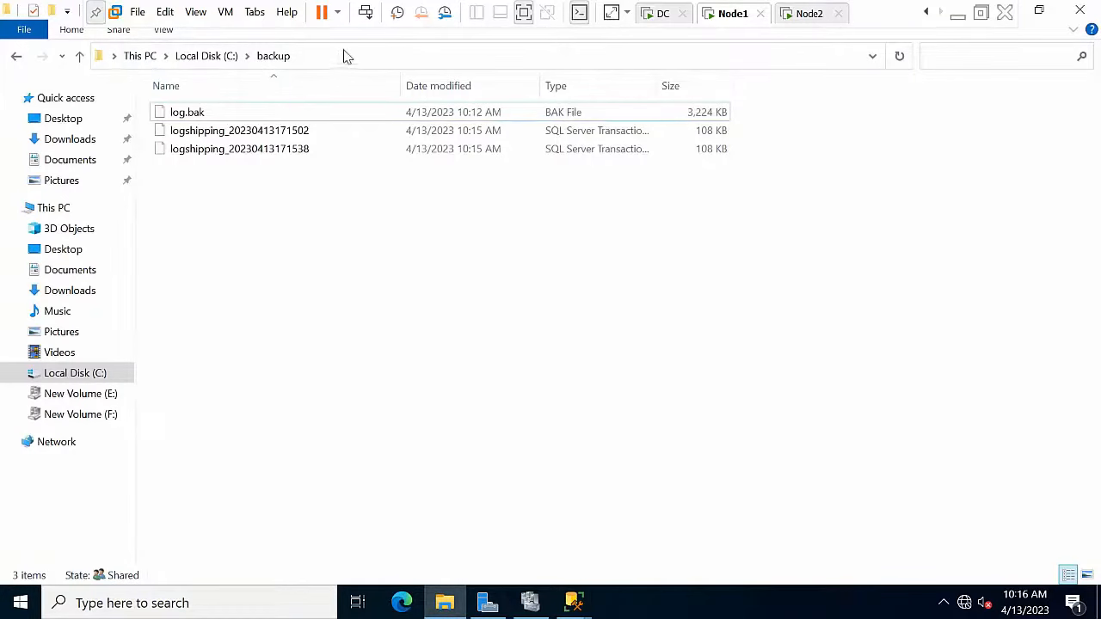
left_click(215, 55)
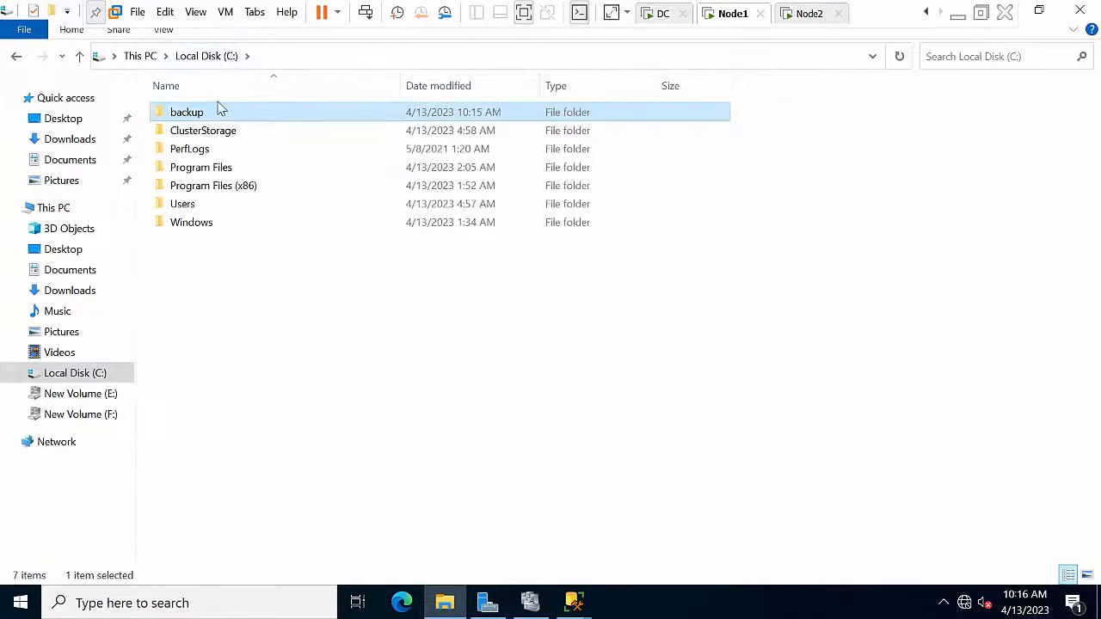
right_click(215, 104)
left_click(197, 114)
right_click(197, 113)
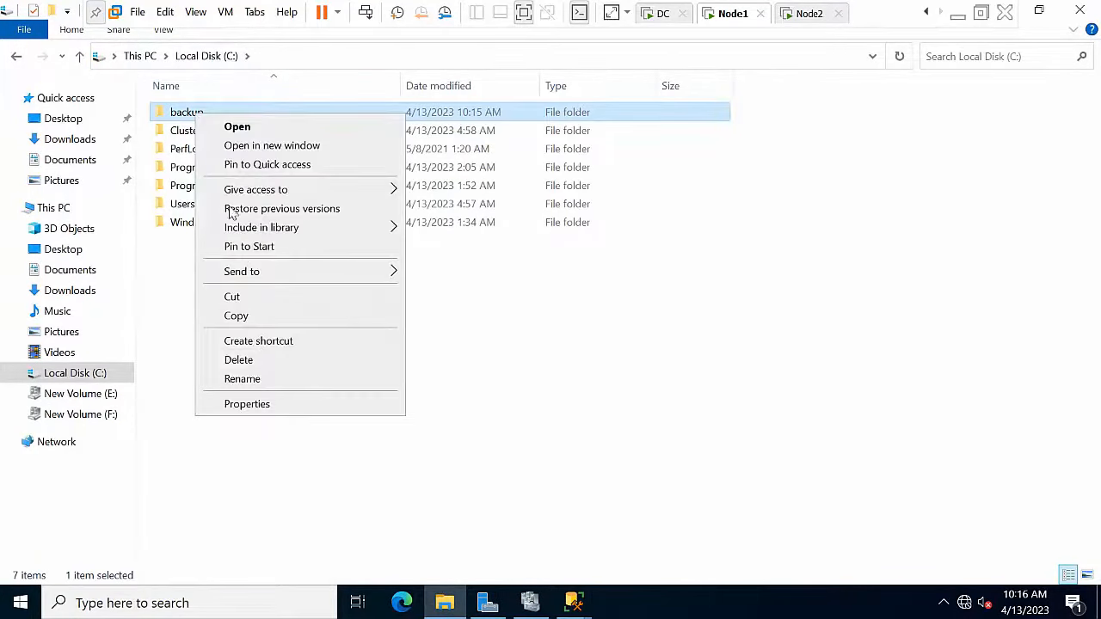
left_click(253, 403)
left_click(271, 157)
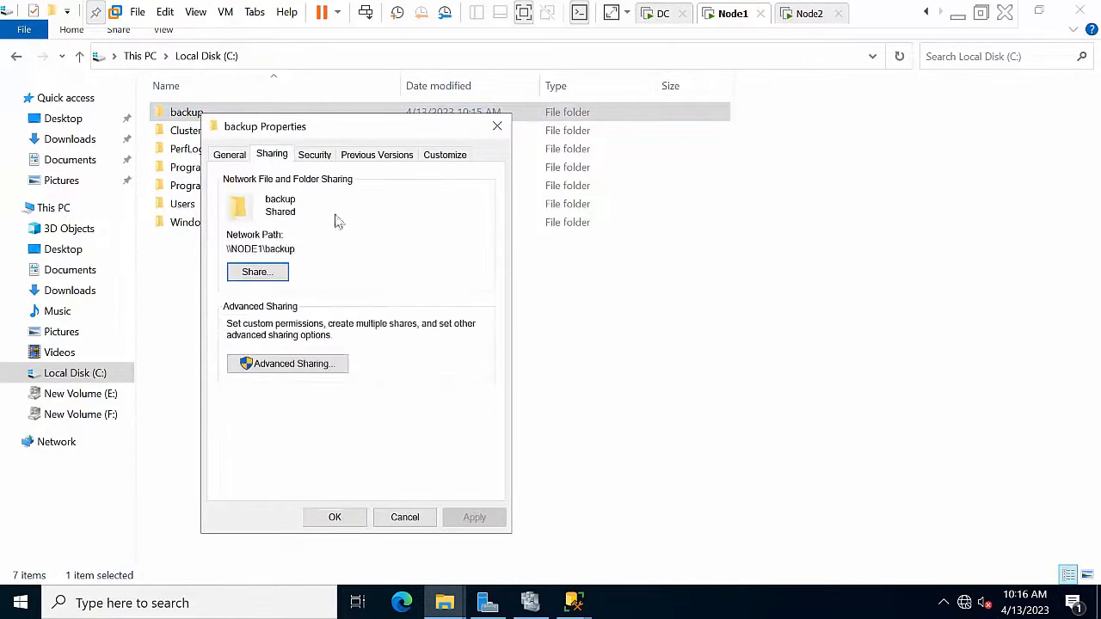
left_click_drag(303, 250, 209, 249)
key("ctrl+c")
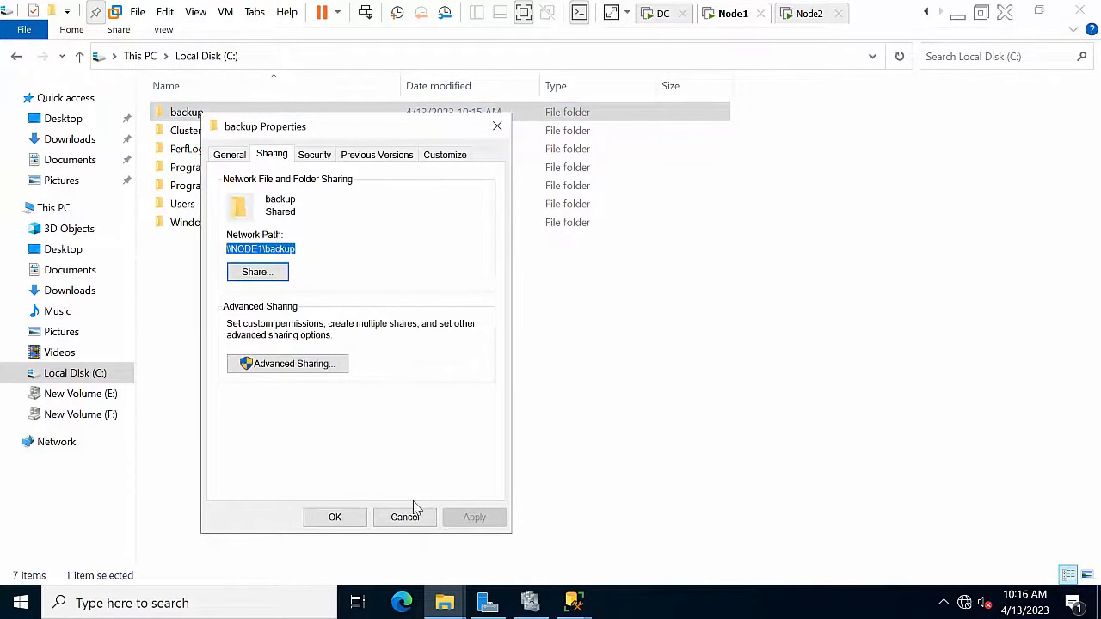
left_click(406, 514)
Step: Back up Mirroring to \\NODE1\backup\mirror.bak and acknowledge the success message
mouse_move(572, 602)
left_click(662, 546)
key("ctrl+v")
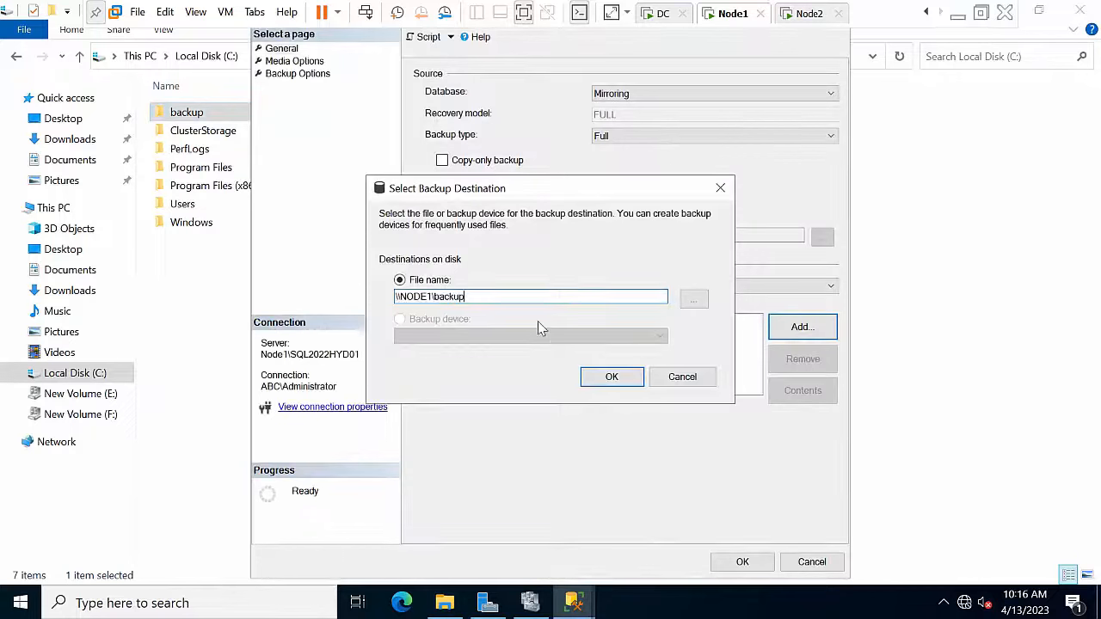
type("\\")
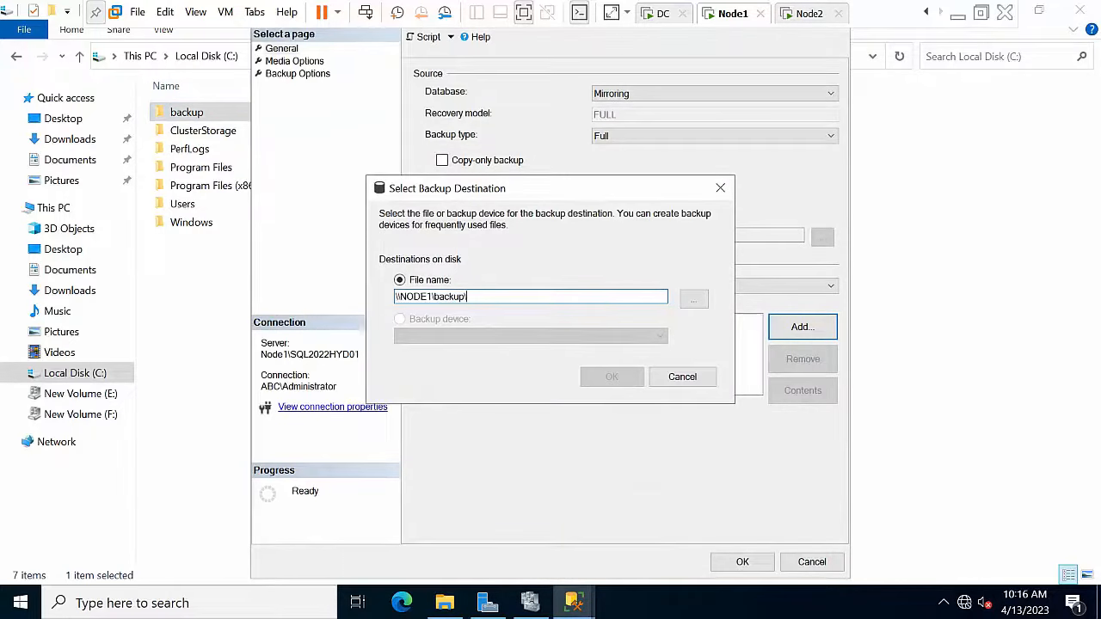
type("mirror.bak")
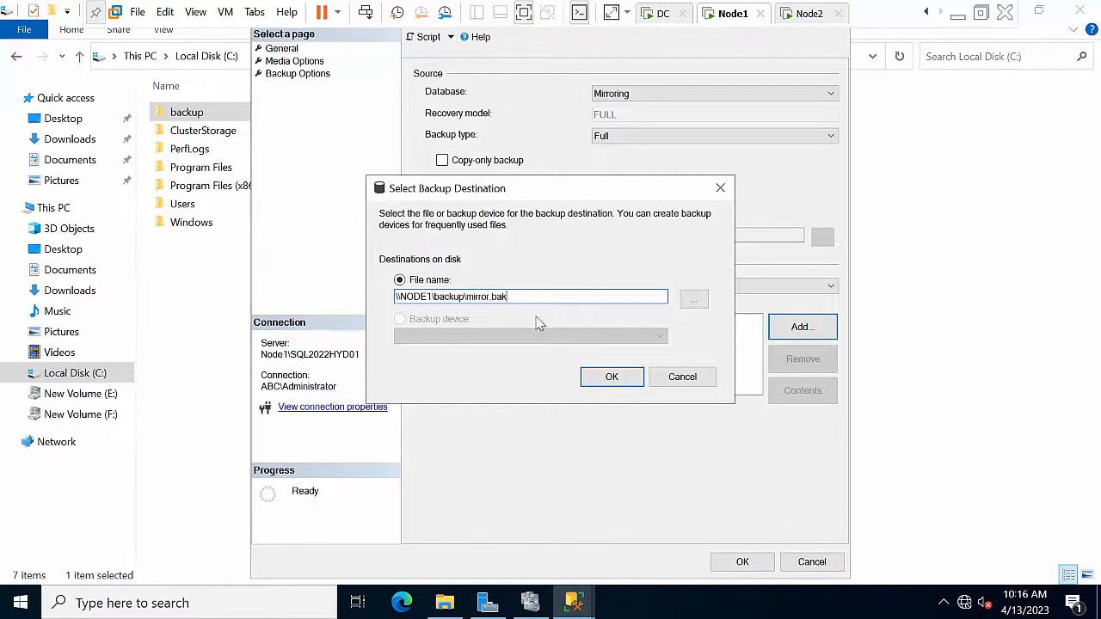
key("Return")
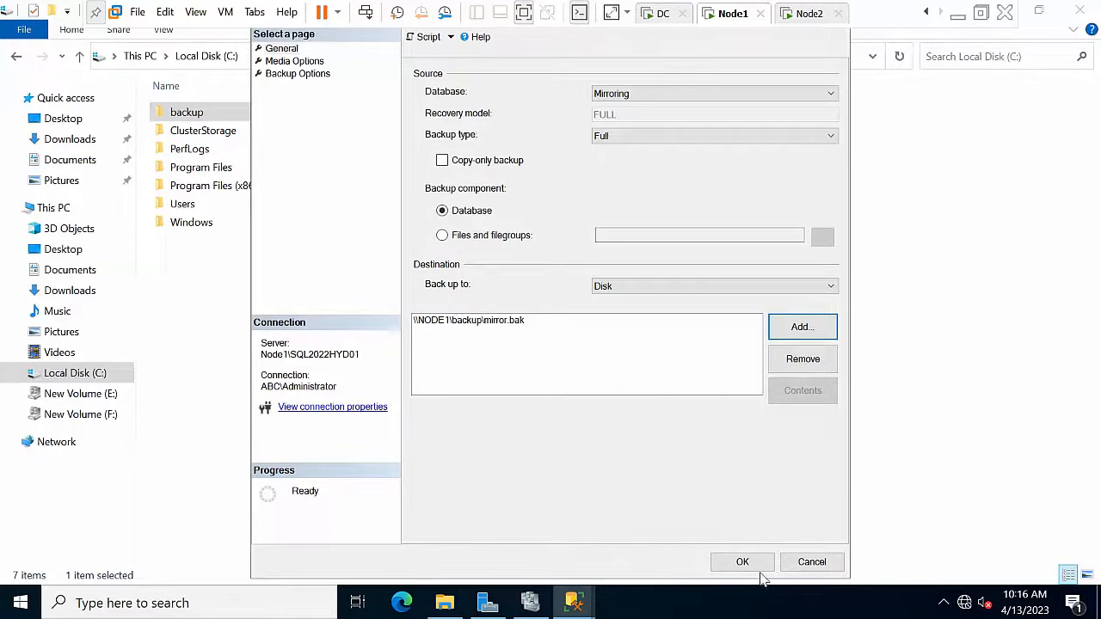
left_click(744, 568)
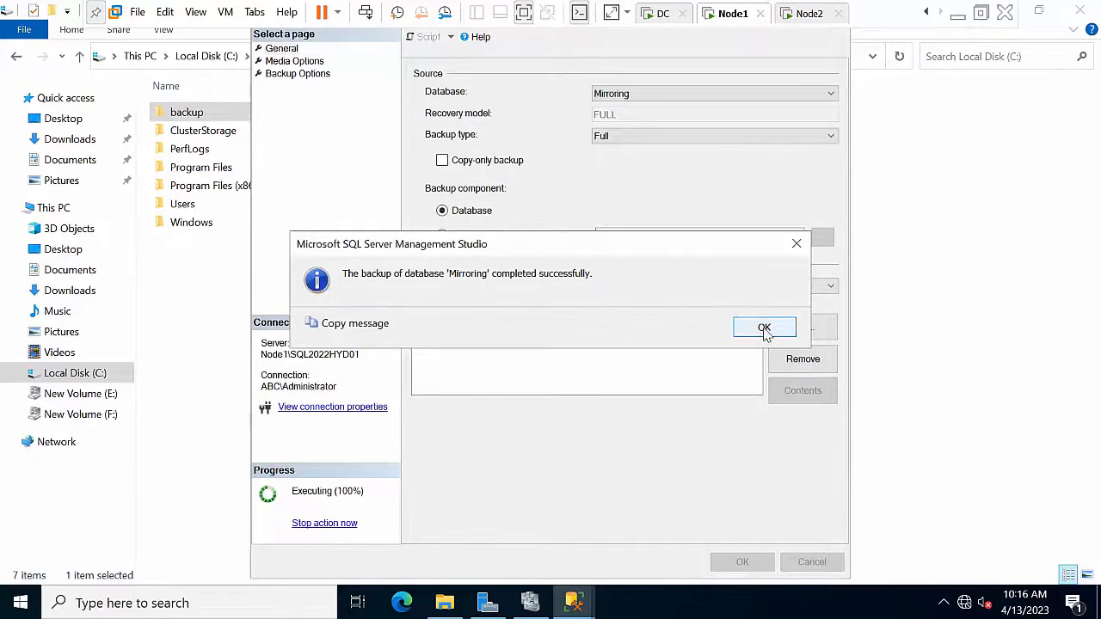
left_click(765, 329)
Step: Run a Transaction Log backup of the Mirroring database into \\NODE1\backup\mirror.bak
left_click(574, 601)
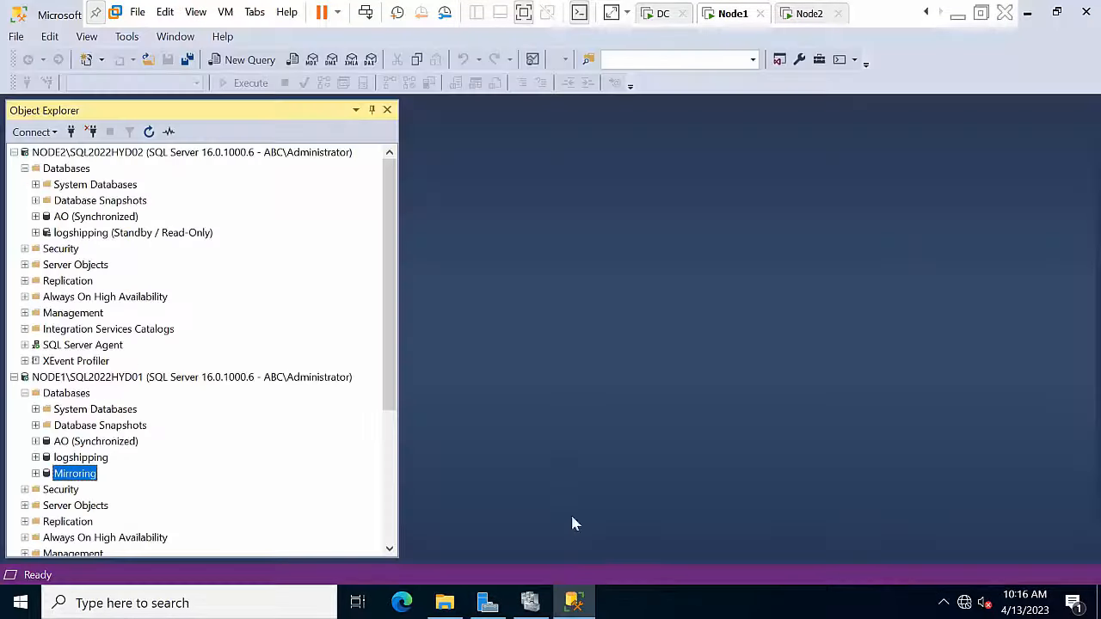
right_click(81, 477)
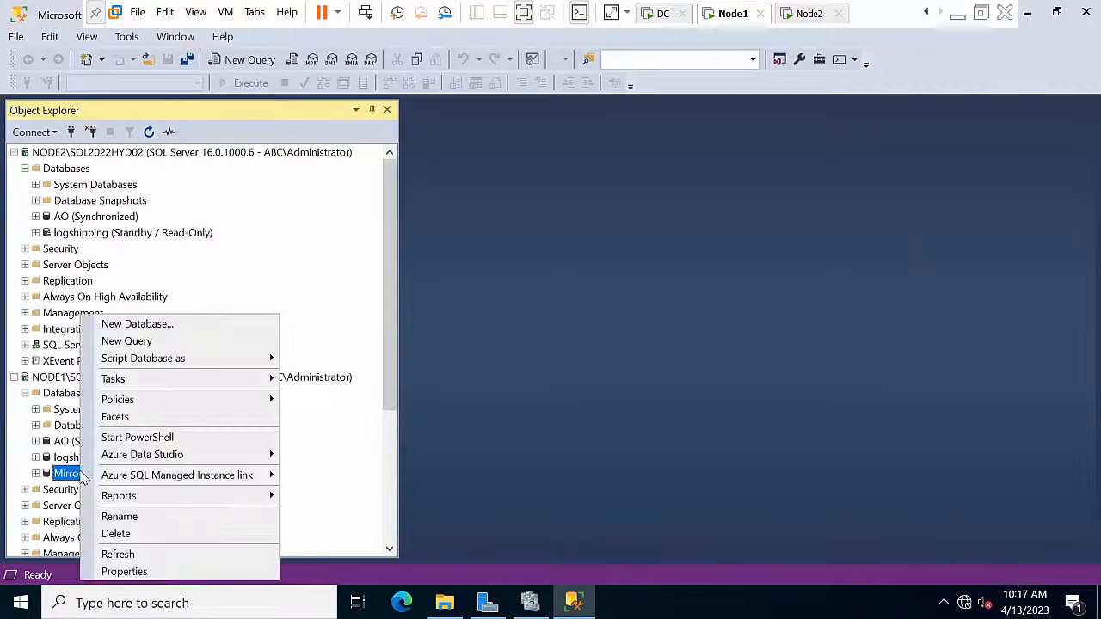
mouse_move(151, 382)
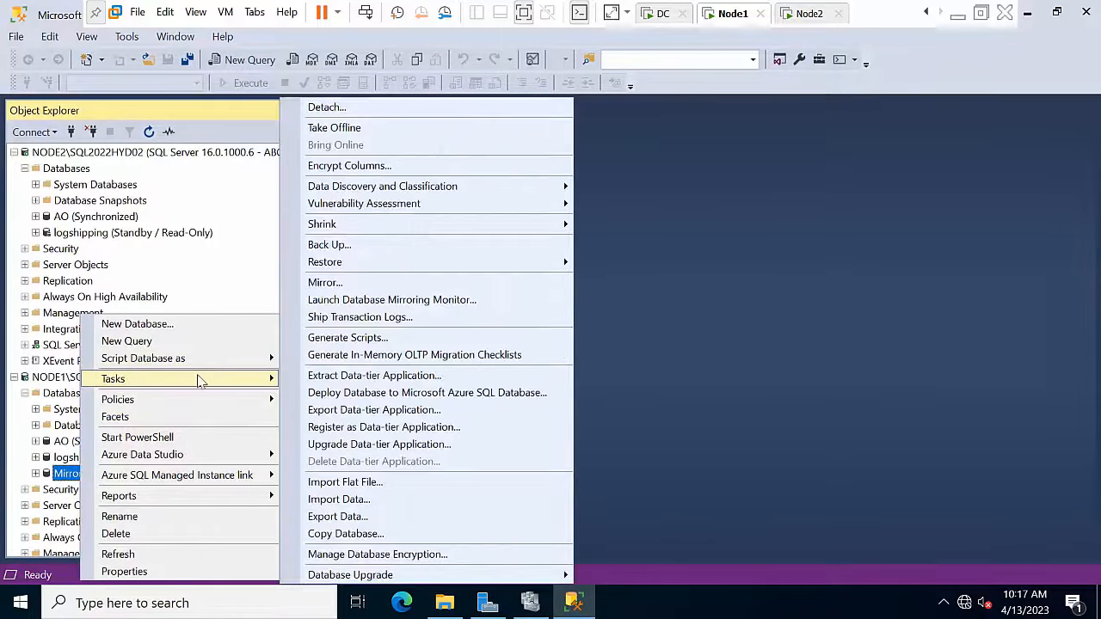
left_click(337, 247)
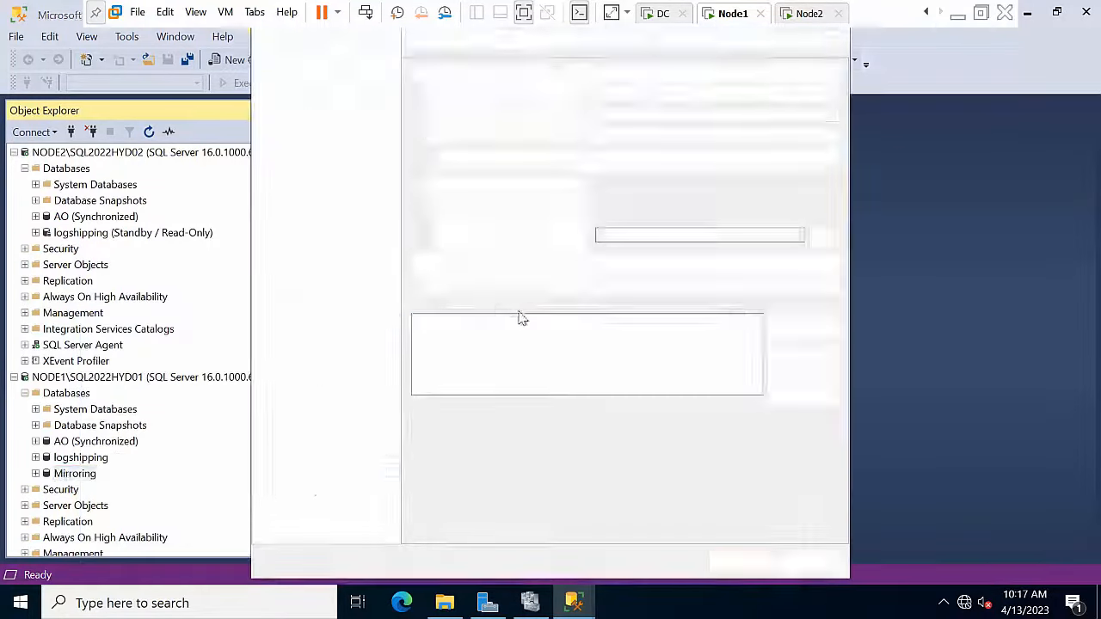
left_click(654, 136)
left_click(626, 173)
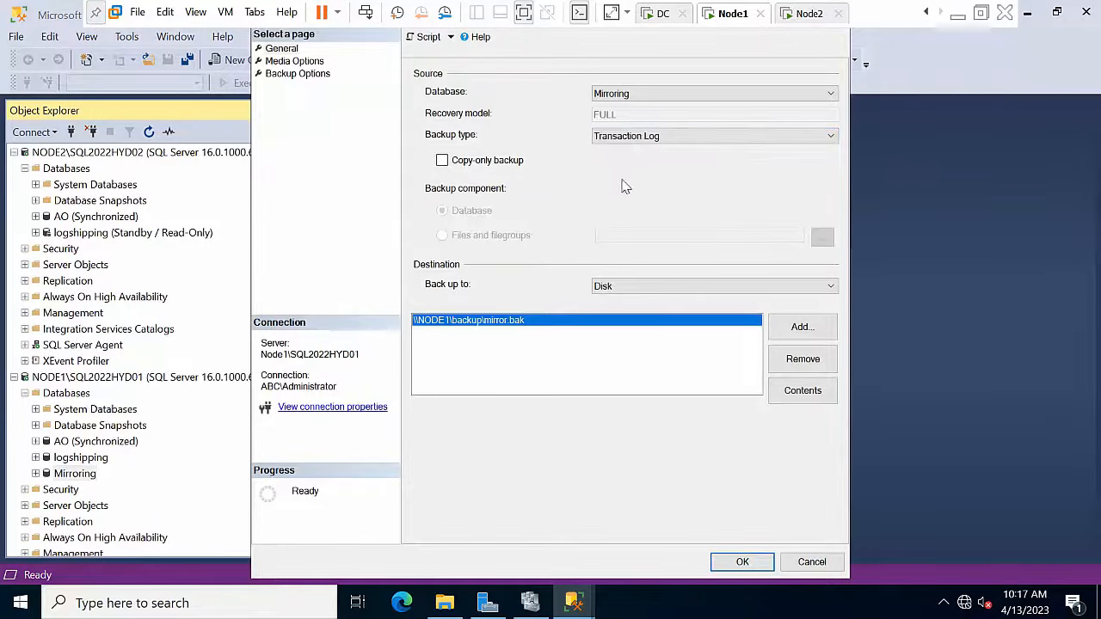
left_click(738, 563)
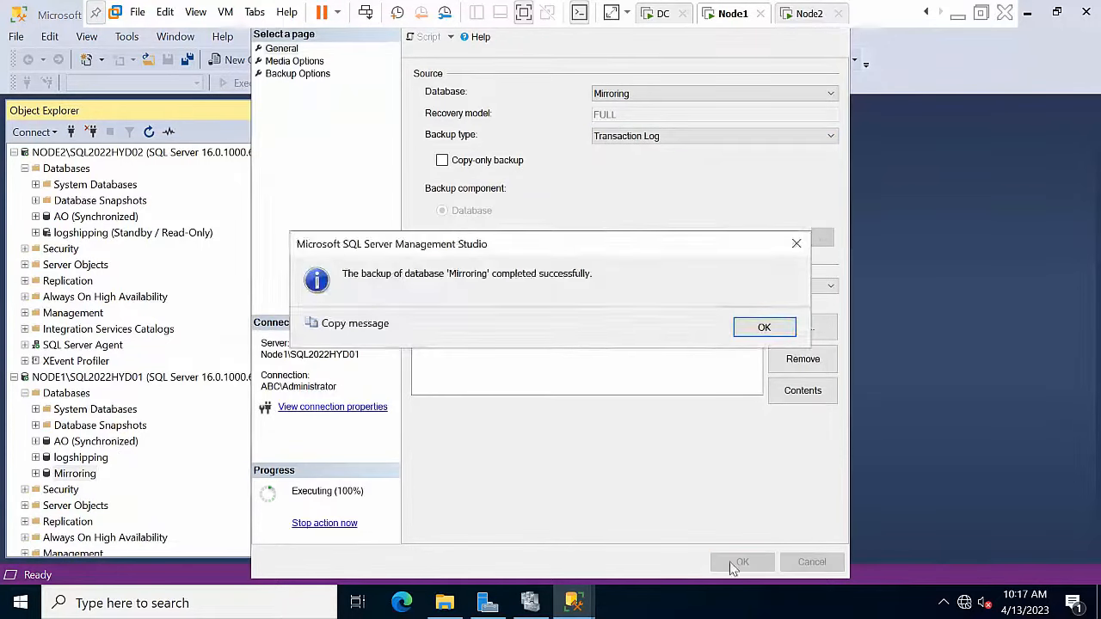
left_click(762, 328)
Step: On NODE2, start a database restore from the device file \\NODE1\backup\mirror.bak
right_click(73, 172)
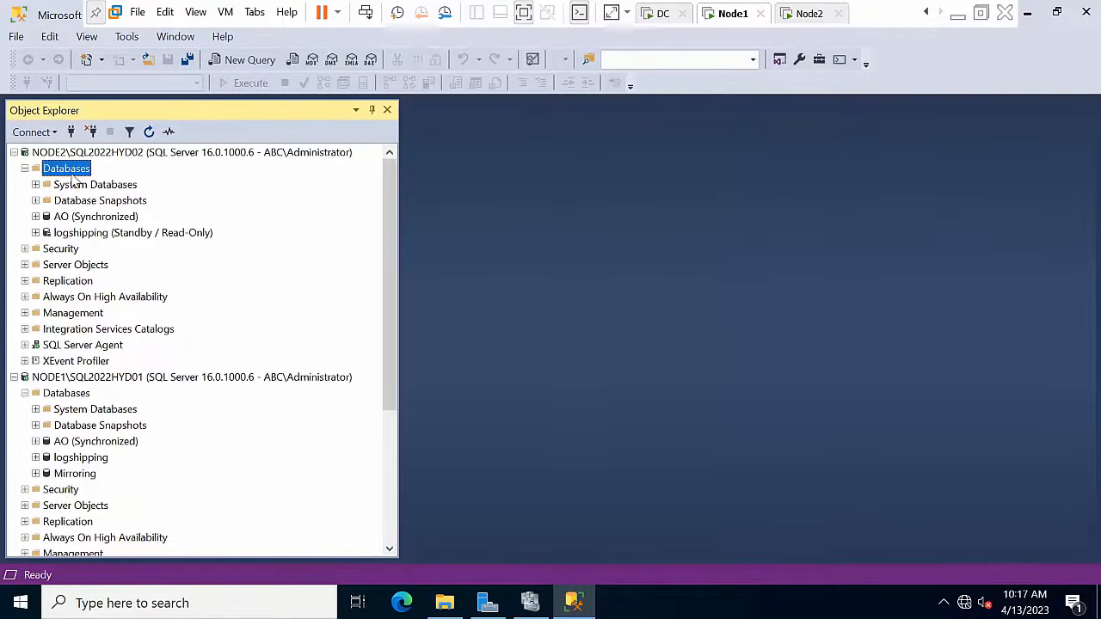
left_click(130, 221)
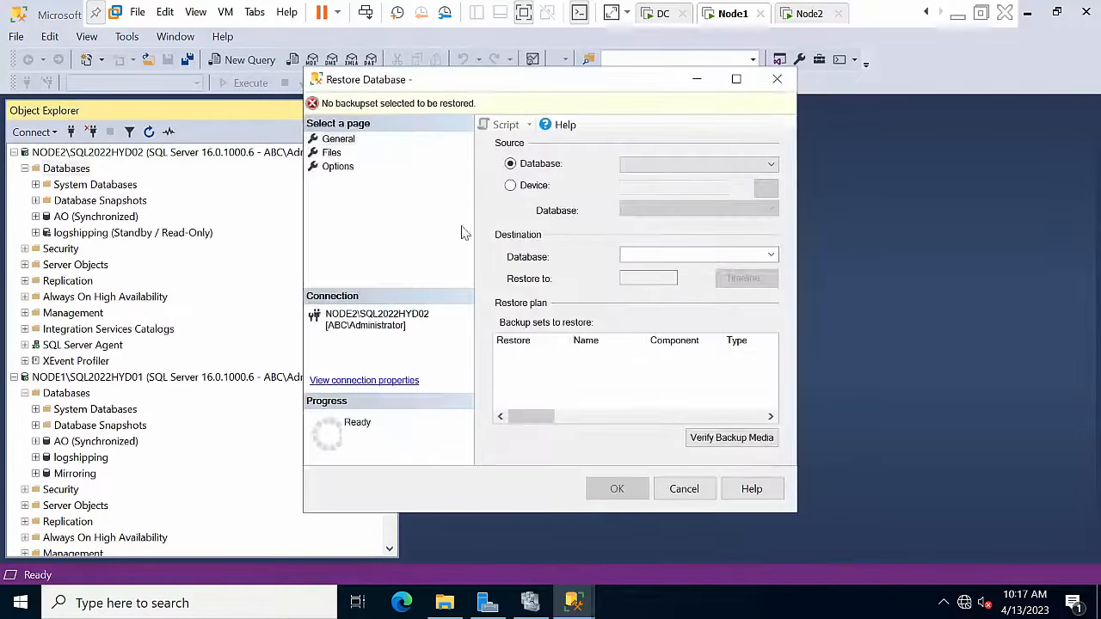
left_click(533, 188)
left_click(765, 188)
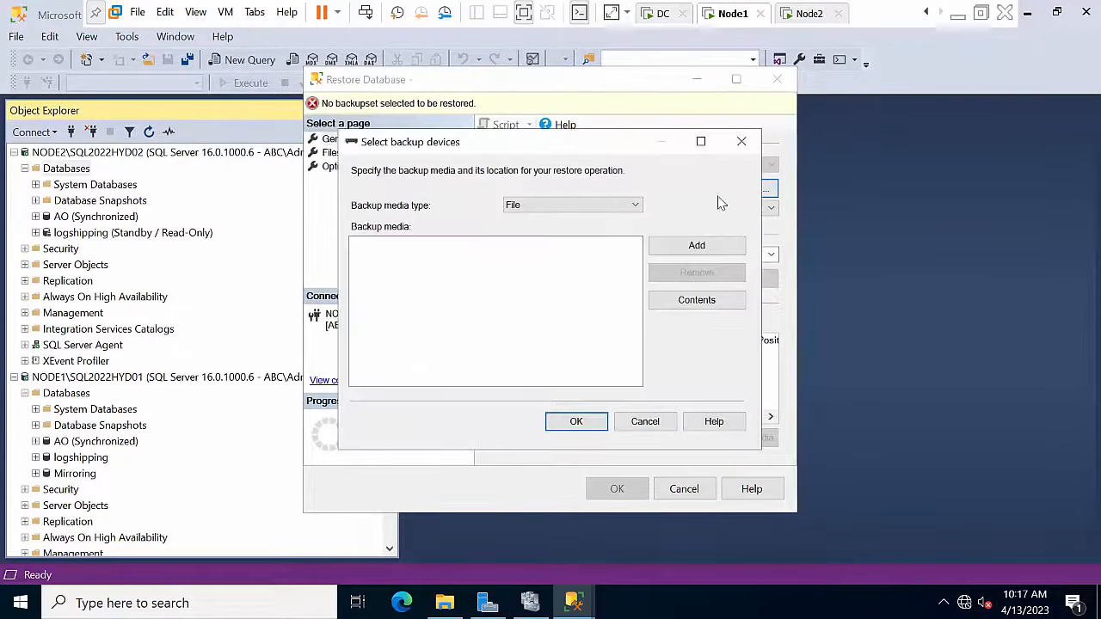
left_click(693, 249)
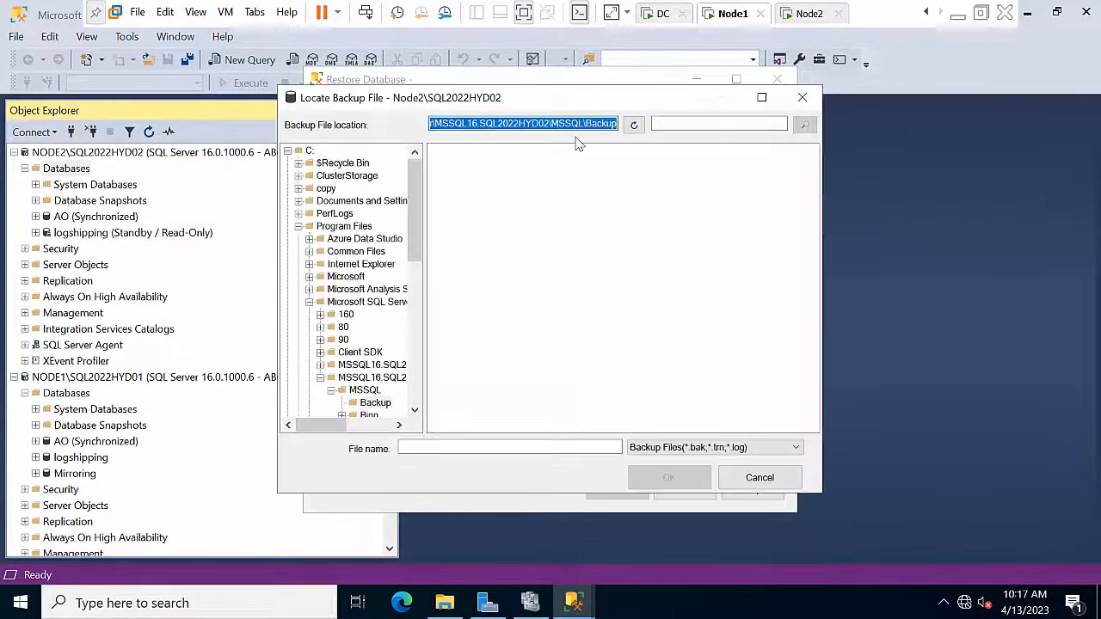
key("ctrl+v")
left_click(634, 130)
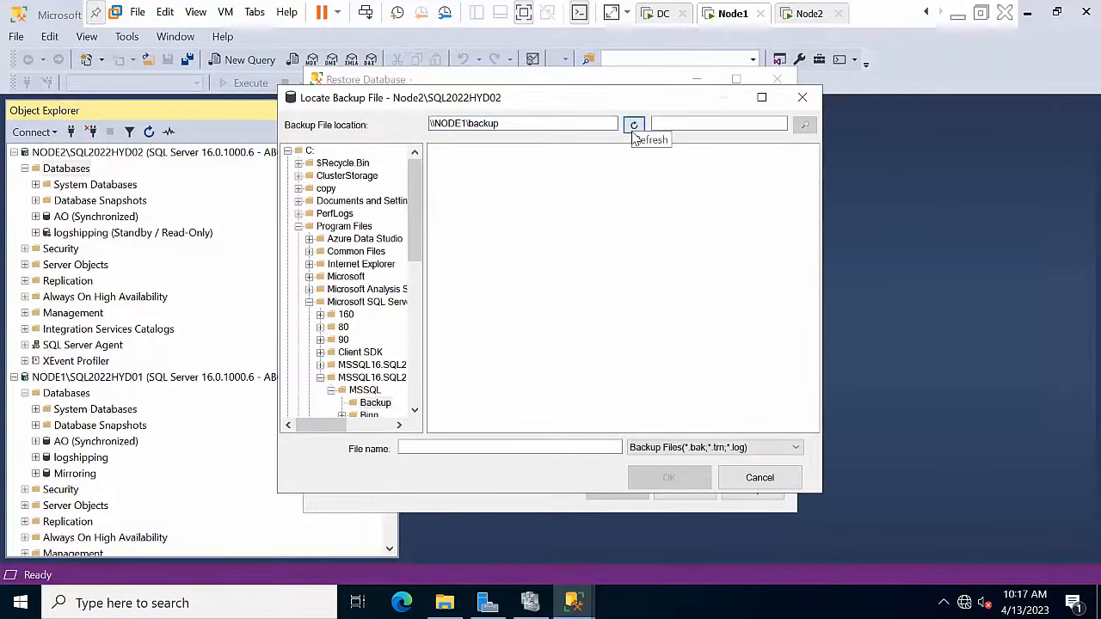
left_click(456, 186)
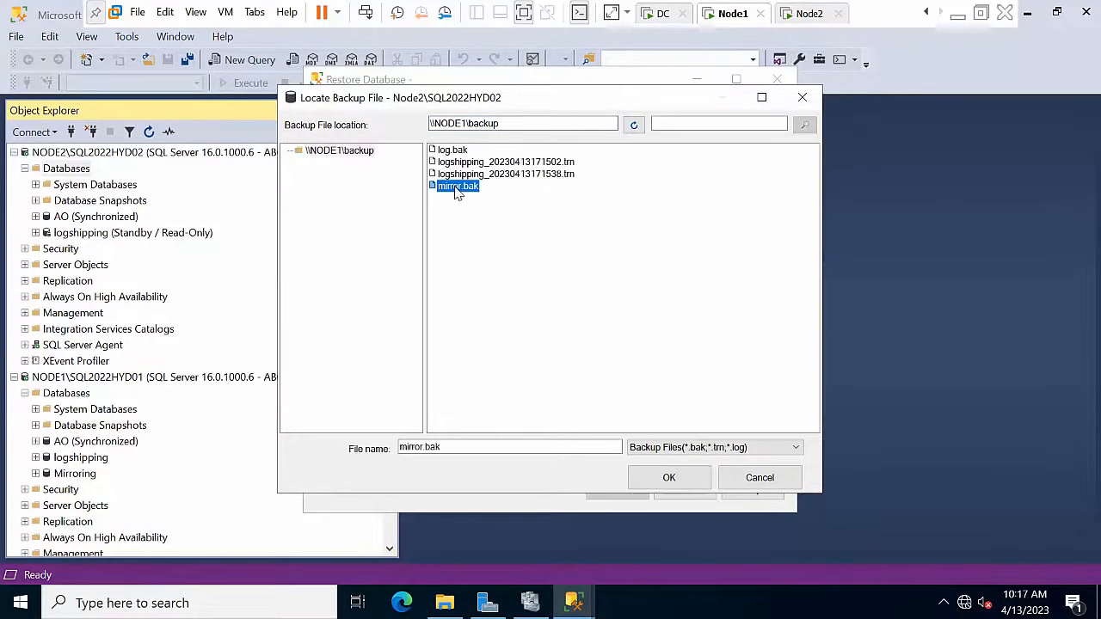
left_click(669, 478)
left_click(575, 422)
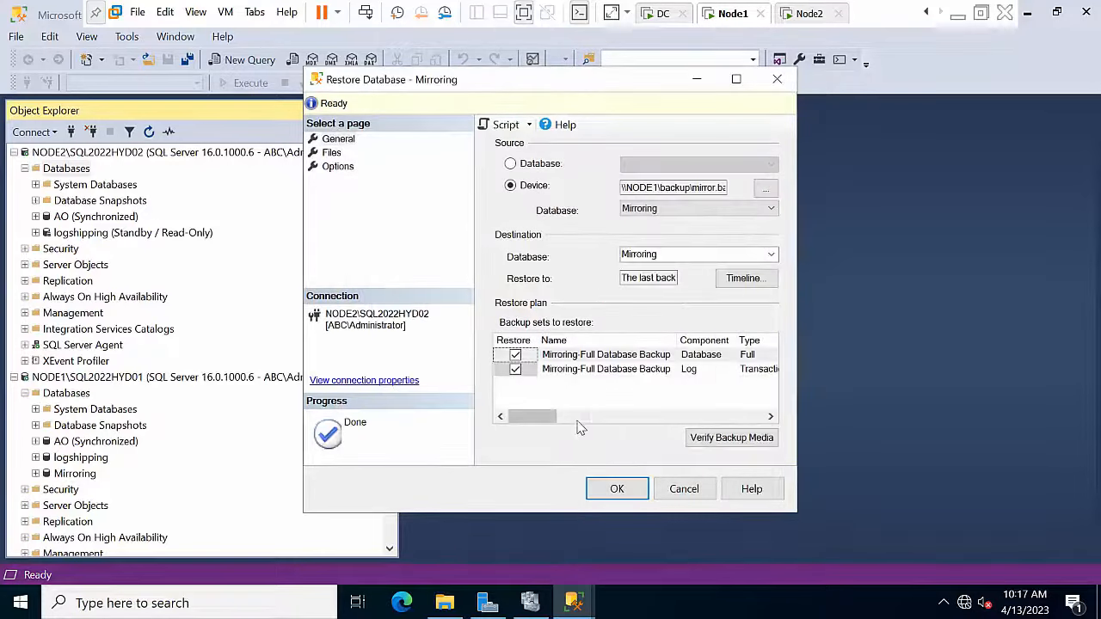
Step: Restore Mirroring on NODE2 WITH NORECOVERY so it stays in the Restoring state
left_click(337, 139)
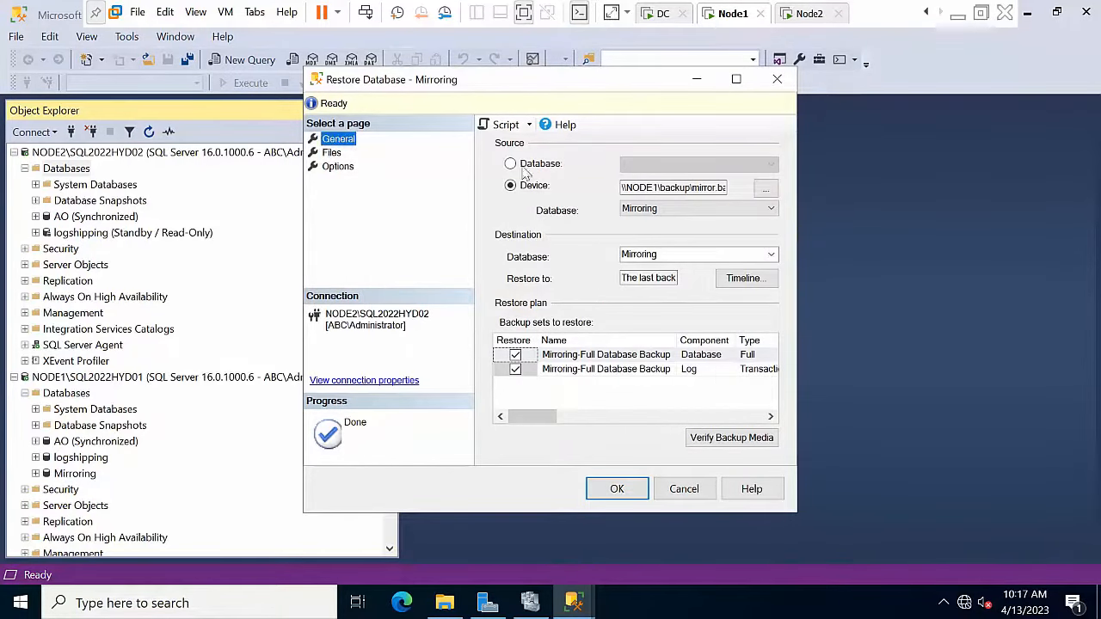
left_click(332, 152)
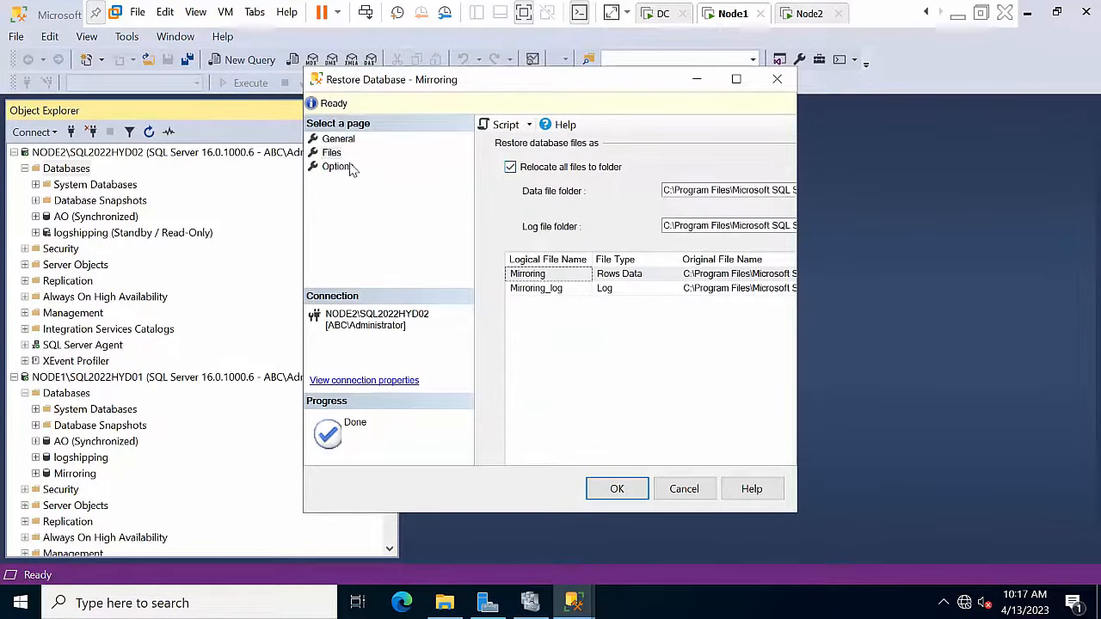
left_click(337, 167)
left_click(716, 228)
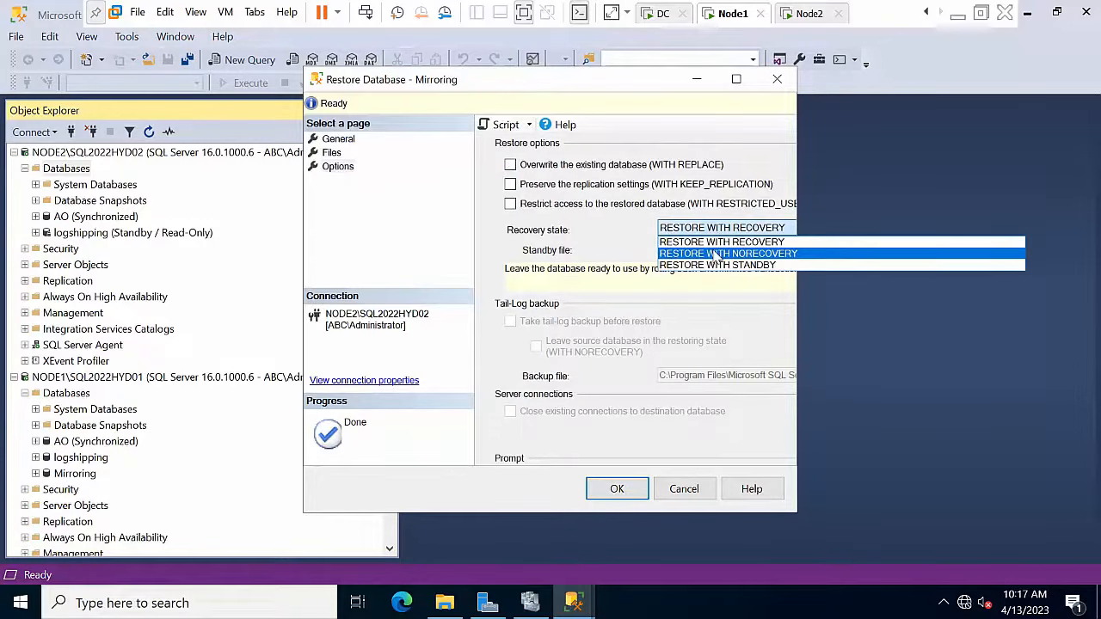
left_click(714, 249)
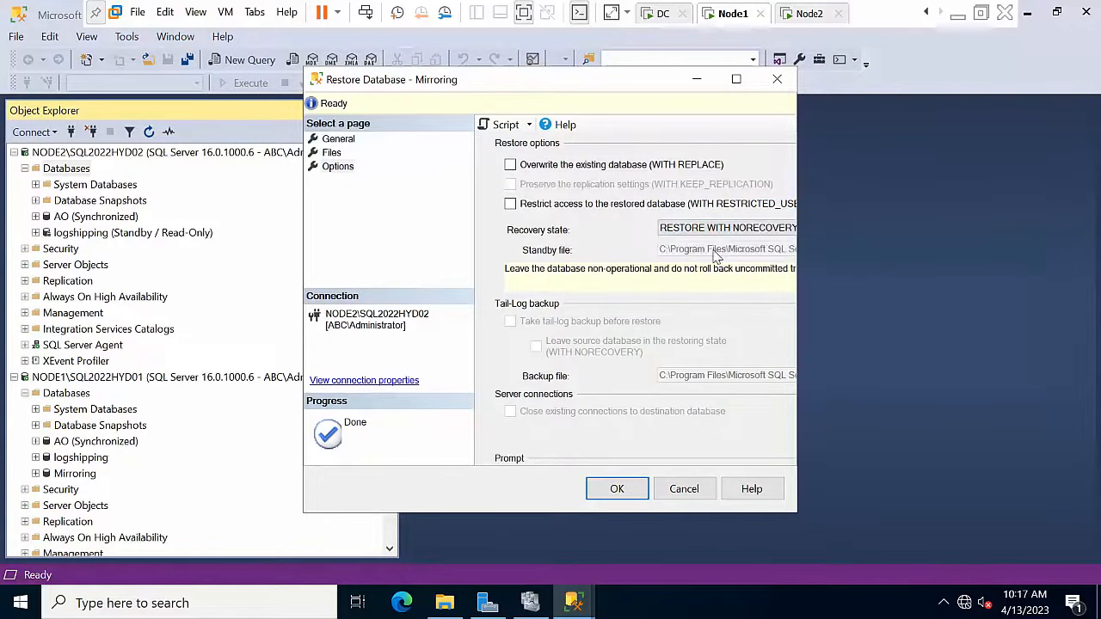
left_click(614, 489)
left_click(642, 364)
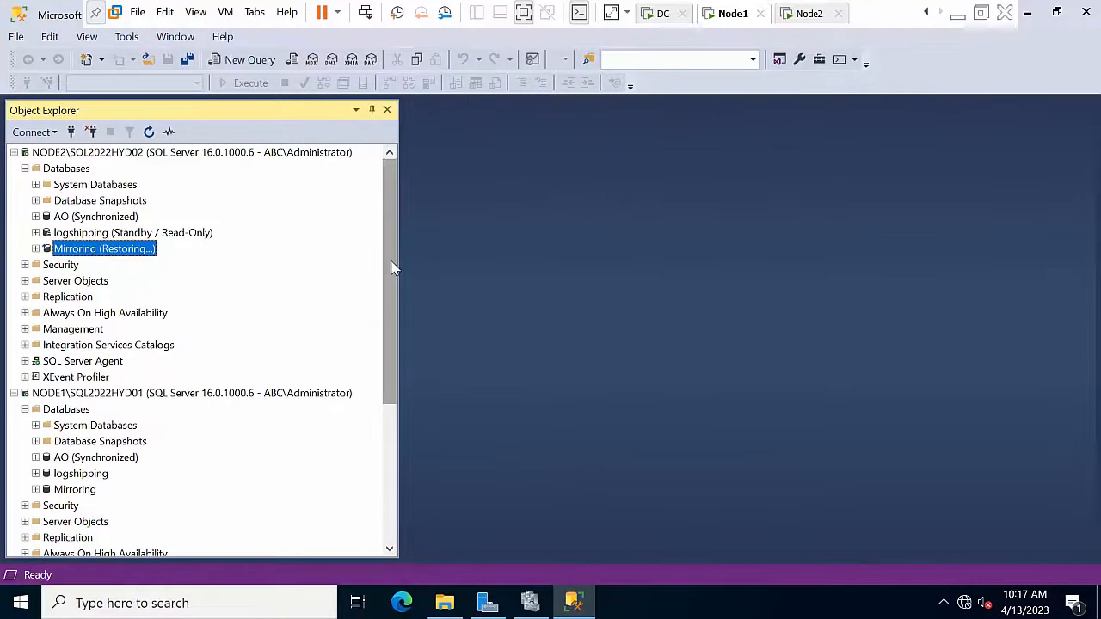
mouse_move(389, 271)
left_mouse_down()
mouse_move(387, 408)
mouse_move(393, 275)
left_mouse_up()
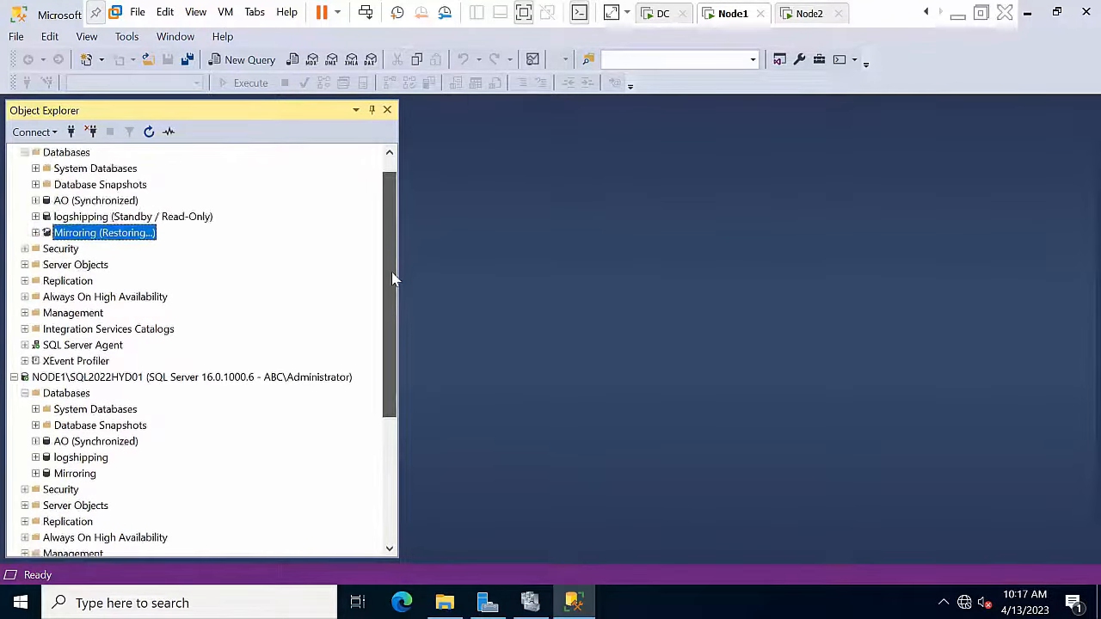
left_click(75, 473)
Step: Run Configure Security for Mirroring with no witness and the principal endpoint on port 5022
right_click(75, 474)
left_click(121, 573)
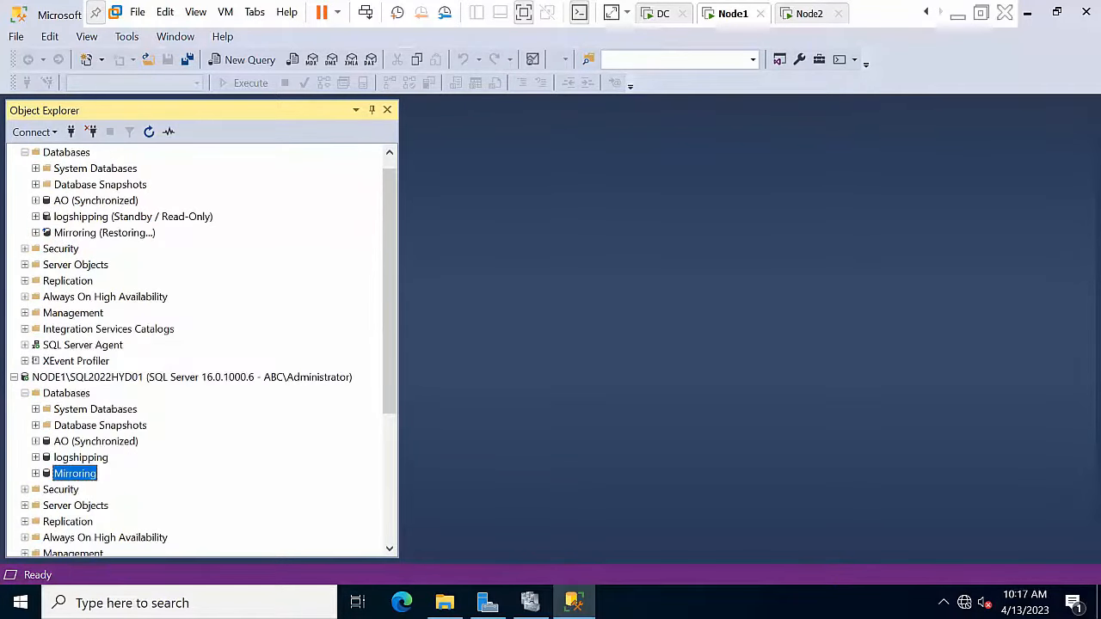
left_click(283, 137)
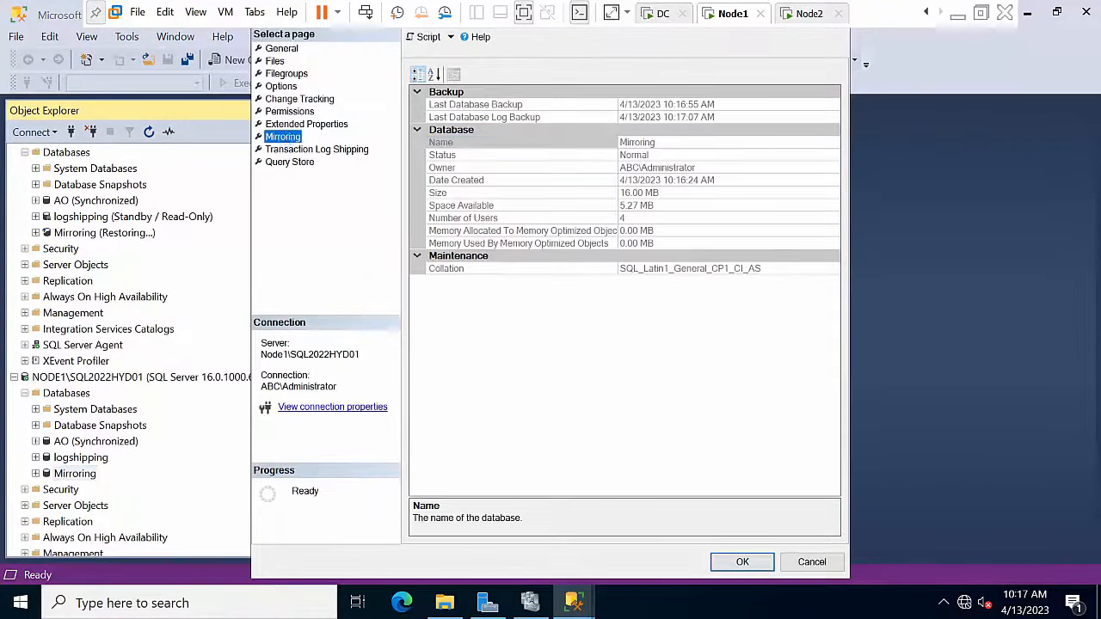
left_click(747, 79)
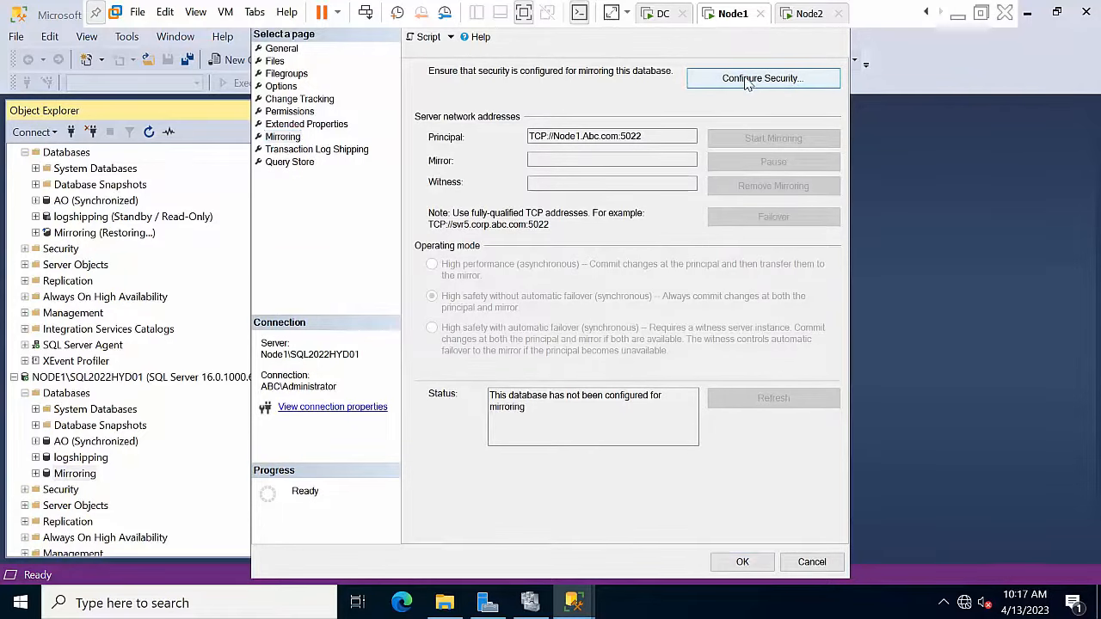
left_click(598, 460)
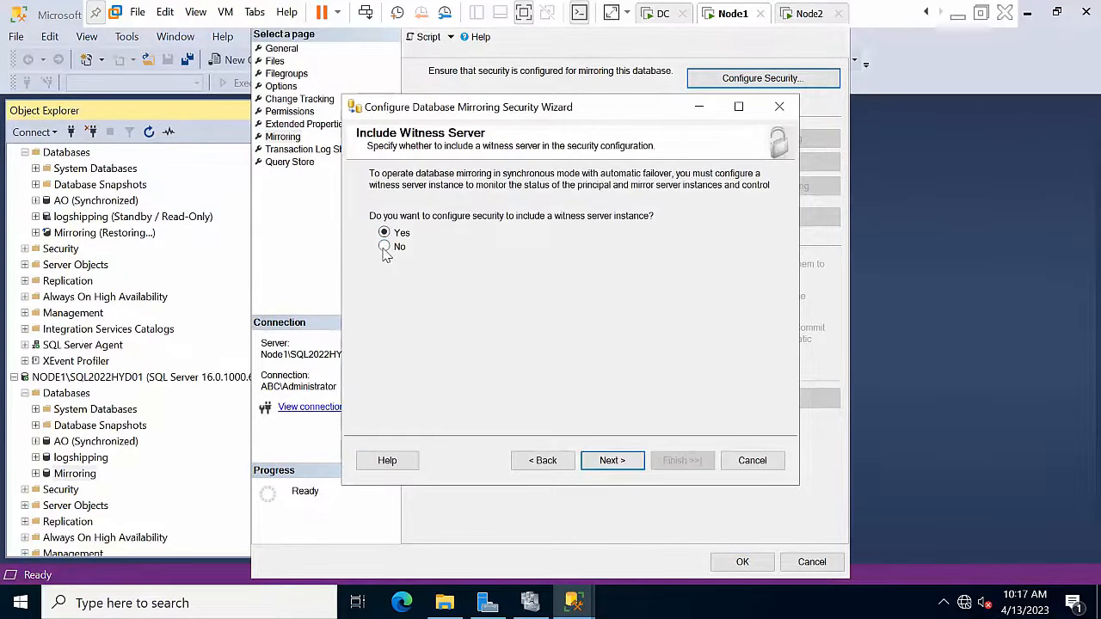
left_click(612, 461)
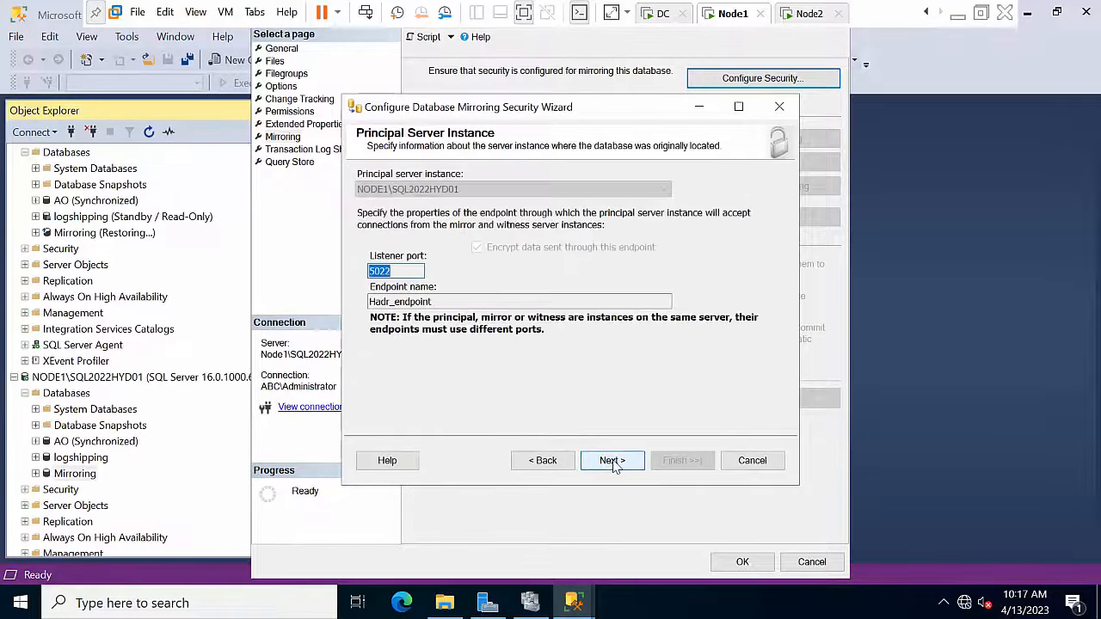
left_click(613, 461)
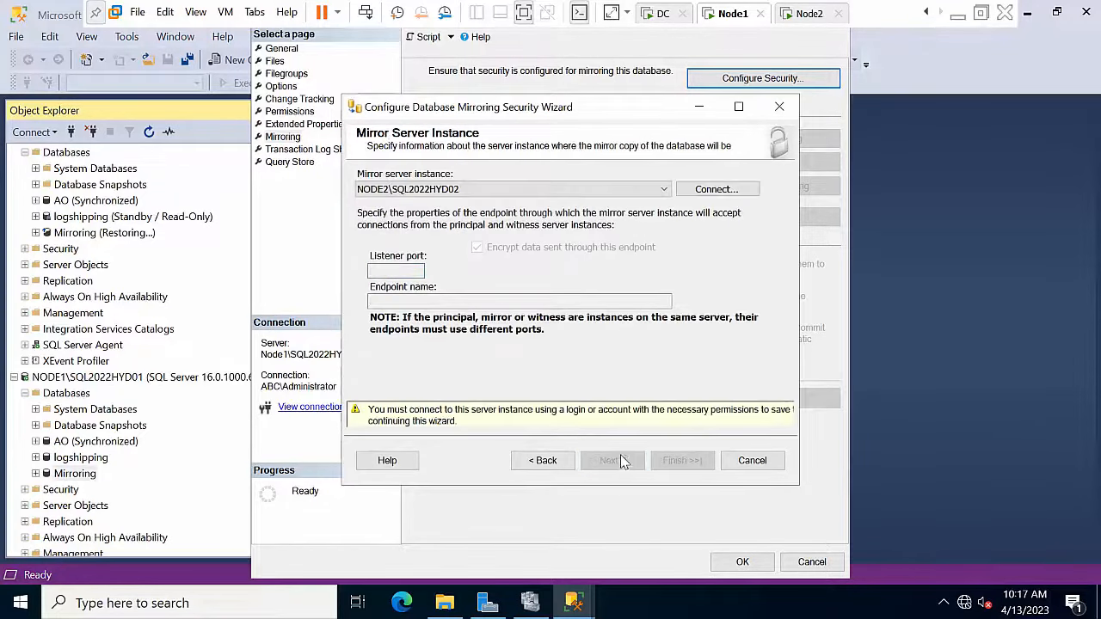
Step: Connect NODE2 as the mirror instance, create both endpoints, and start mirroring
left_click(717, 188)
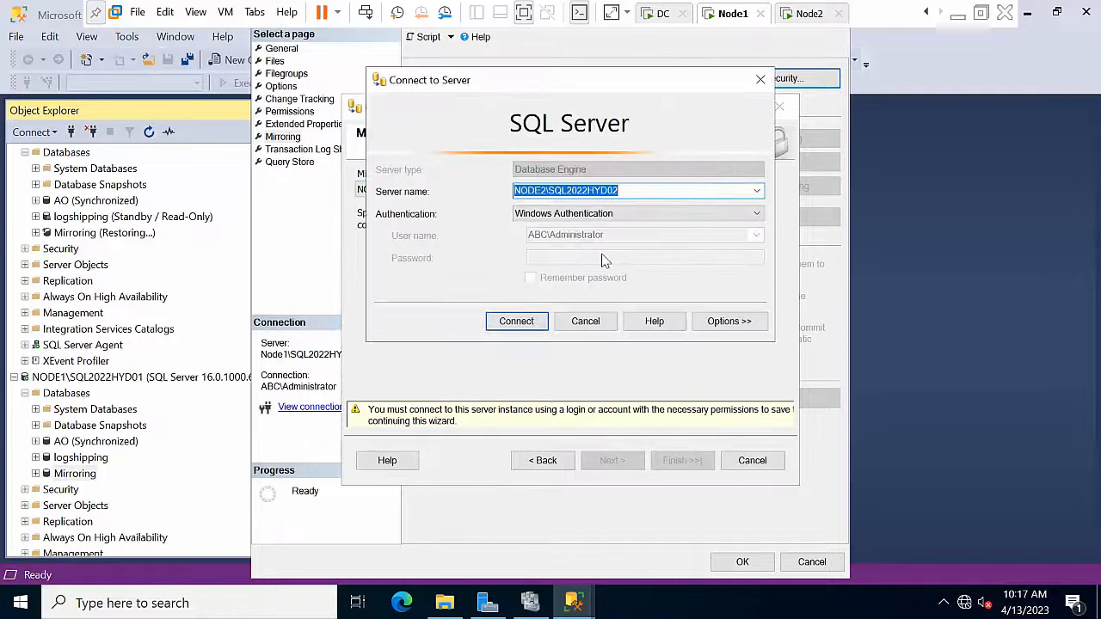
left_click(494, 332)
left_click(626, 462)
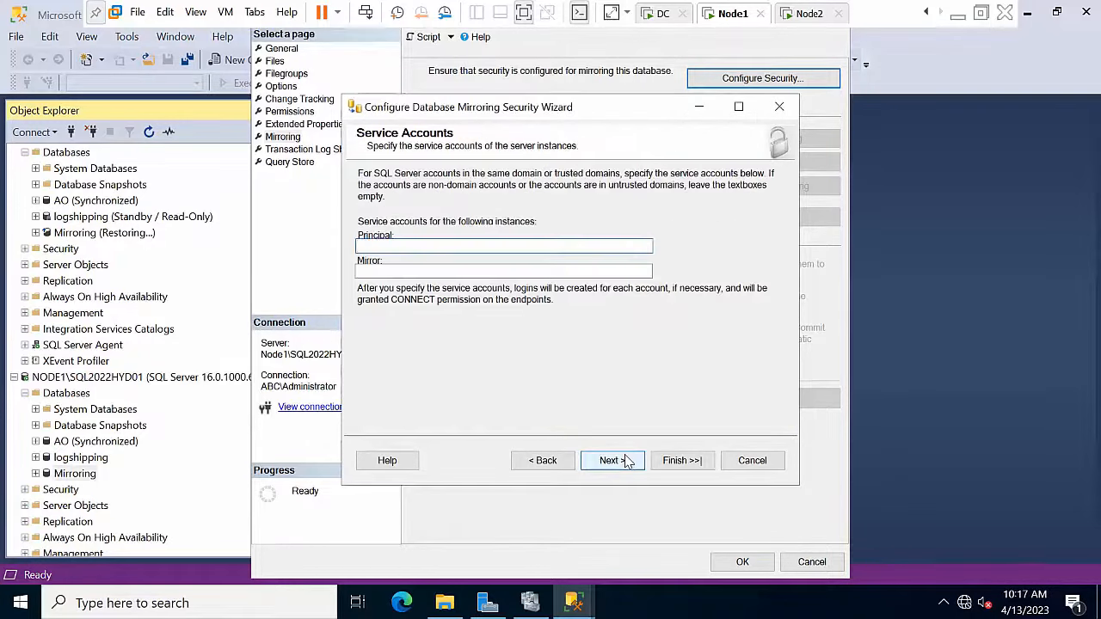
left_click(626, 461)
left_click(674, 463)
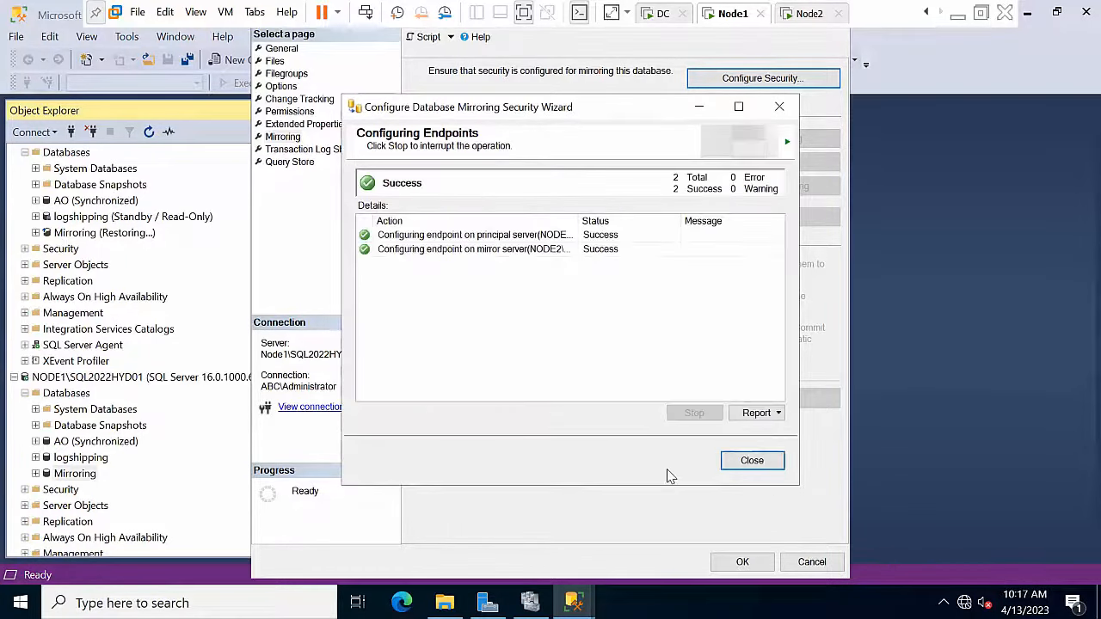
left_click(750, 462)
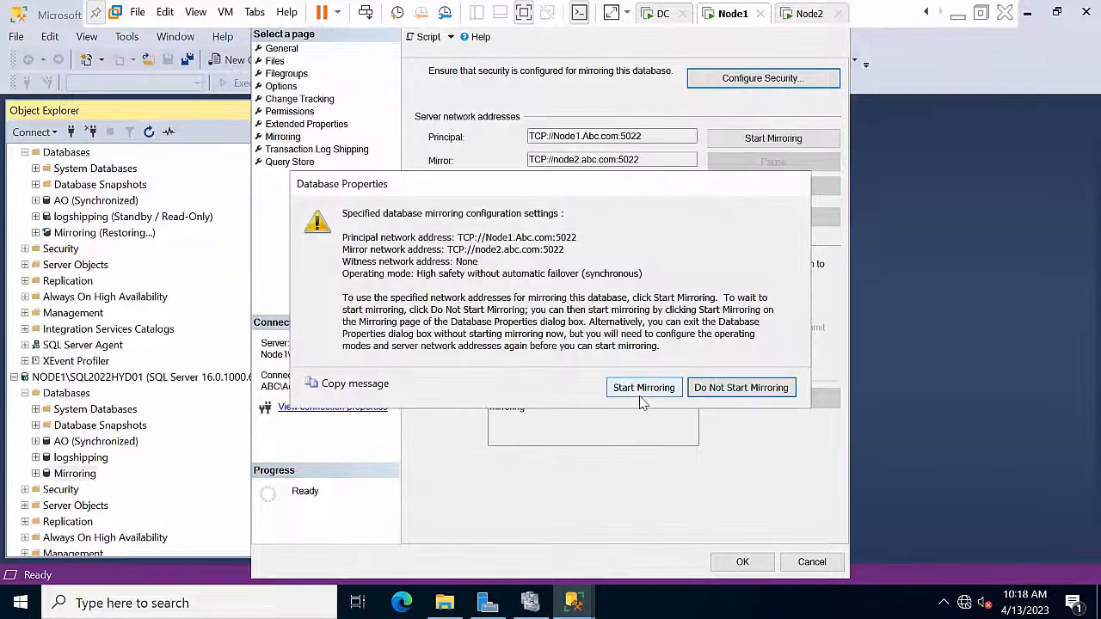
left_click(647, 389)
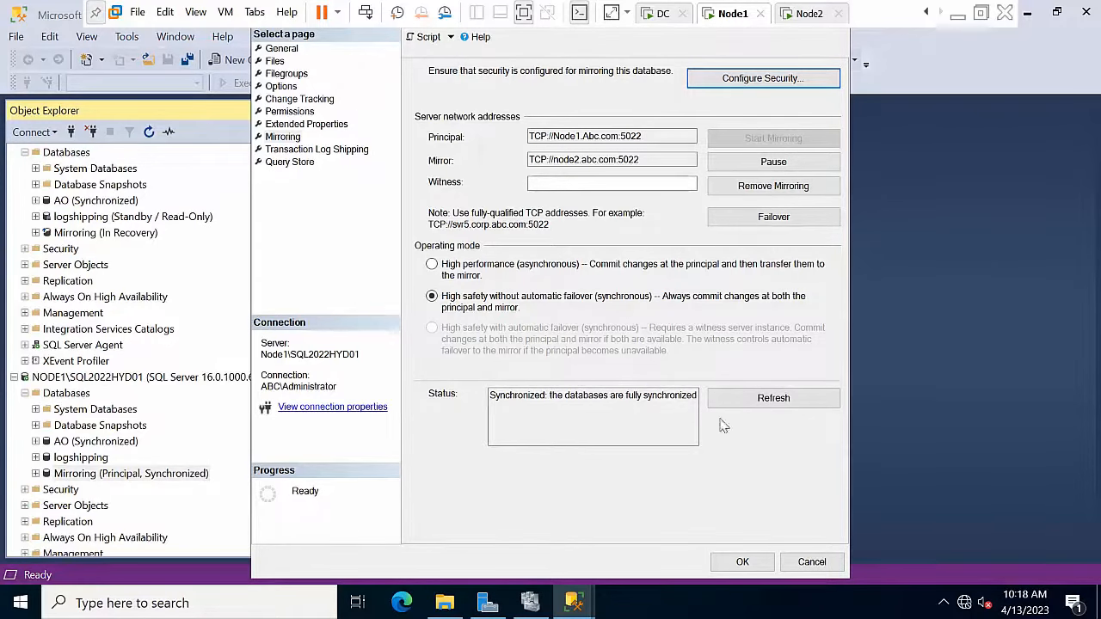
left_click(812, 564)
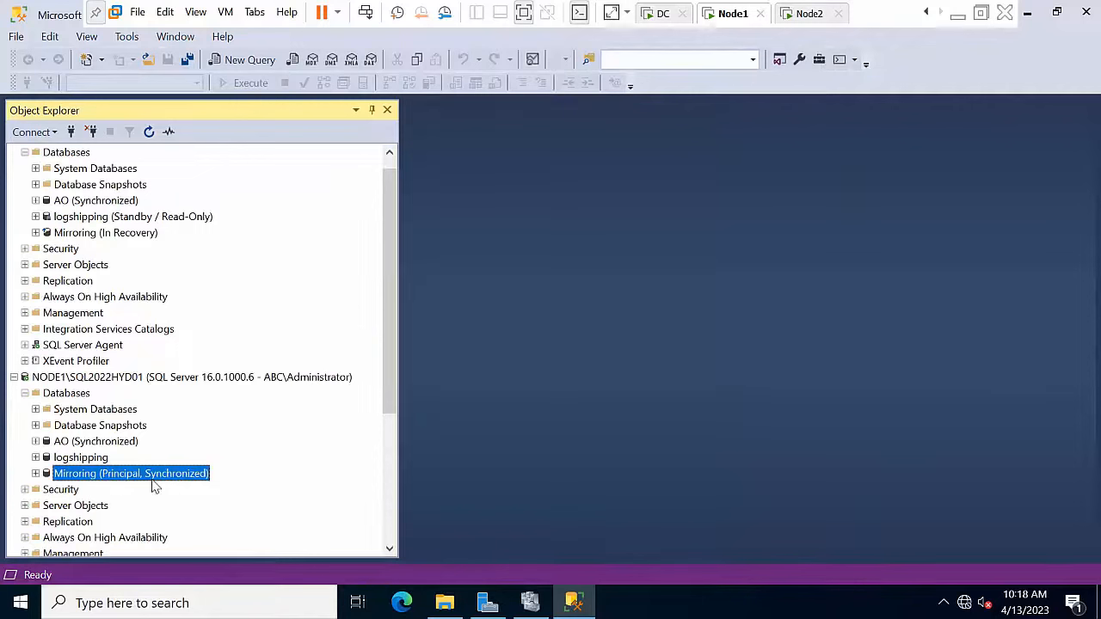
Step: Refresh Object Explorer so NODE2's Mirroring database reads Mirror, Synchronized / Restoring
left_click(86, 232)
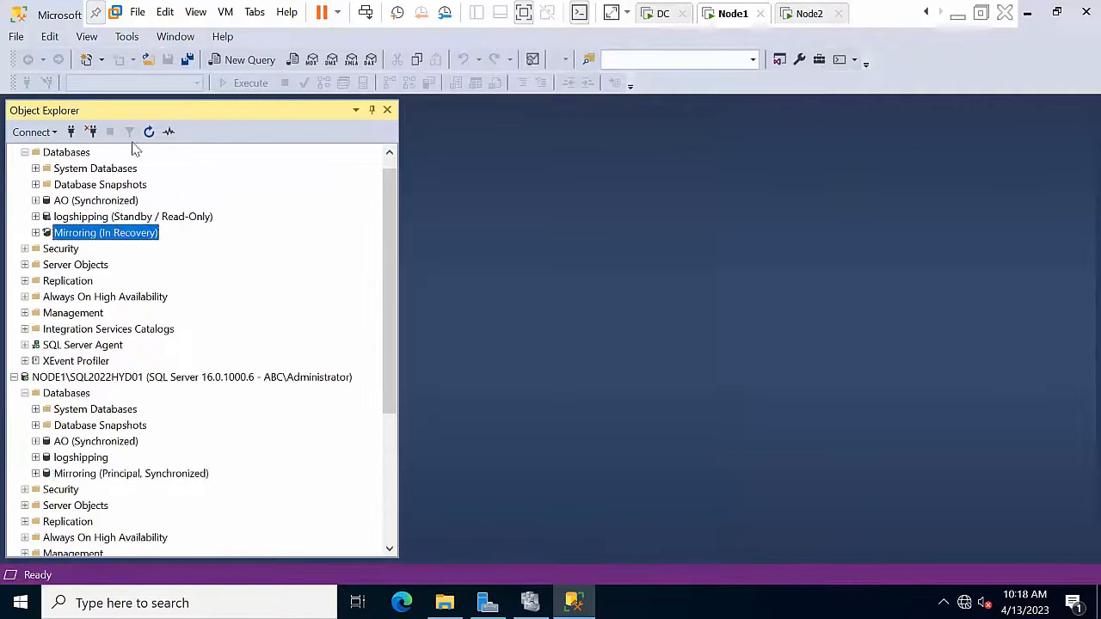
left_click(149, 132)
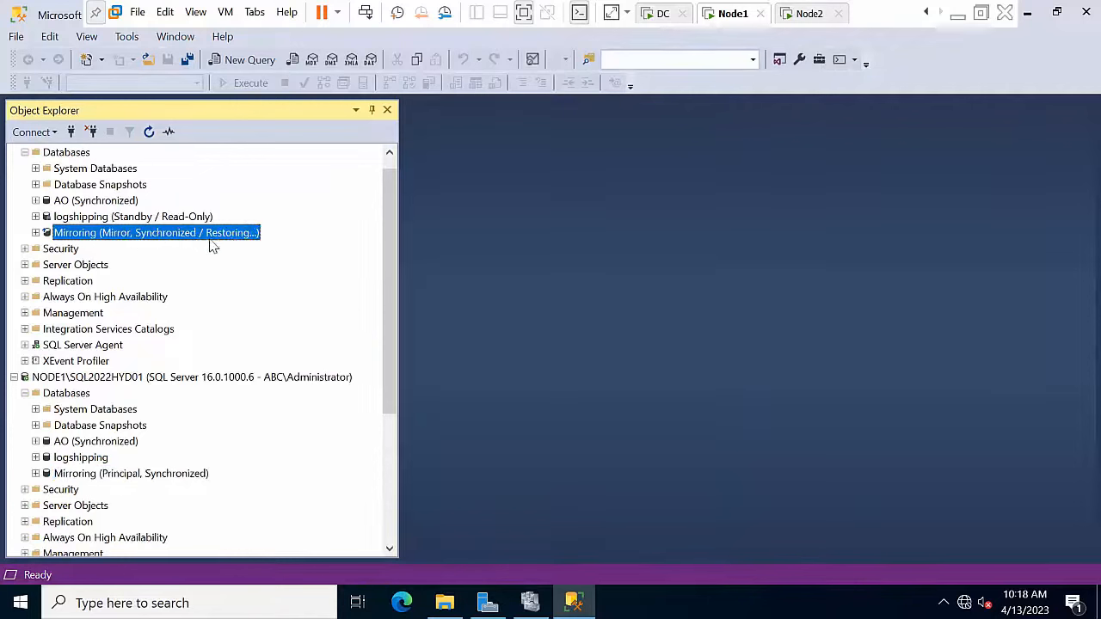
left_click_drag(383, 215, 372, 153)
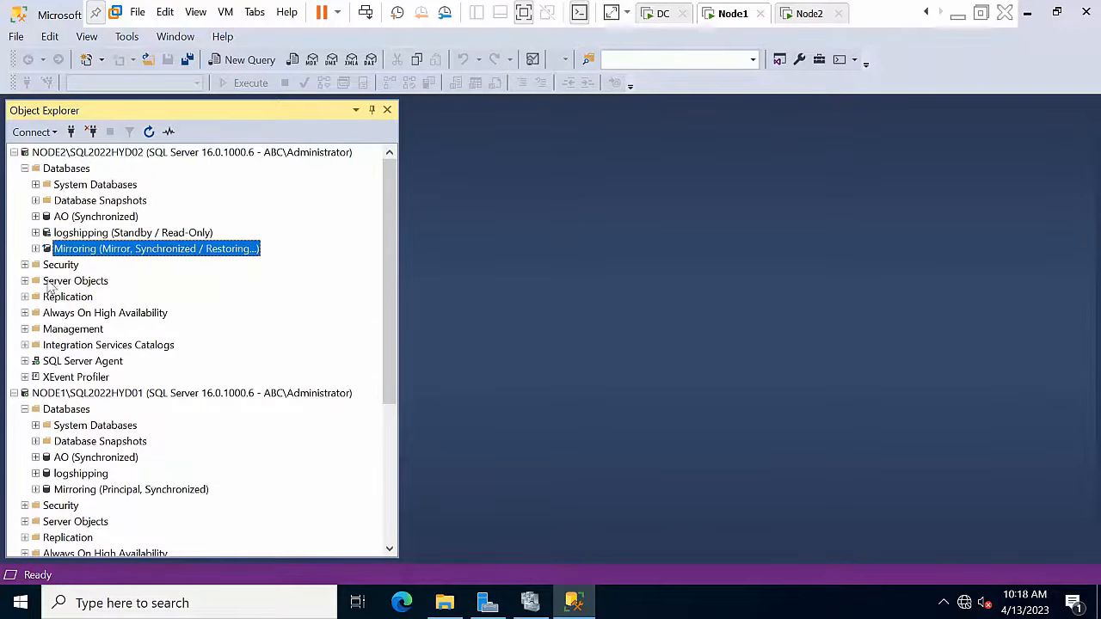
left_click(84, 187)
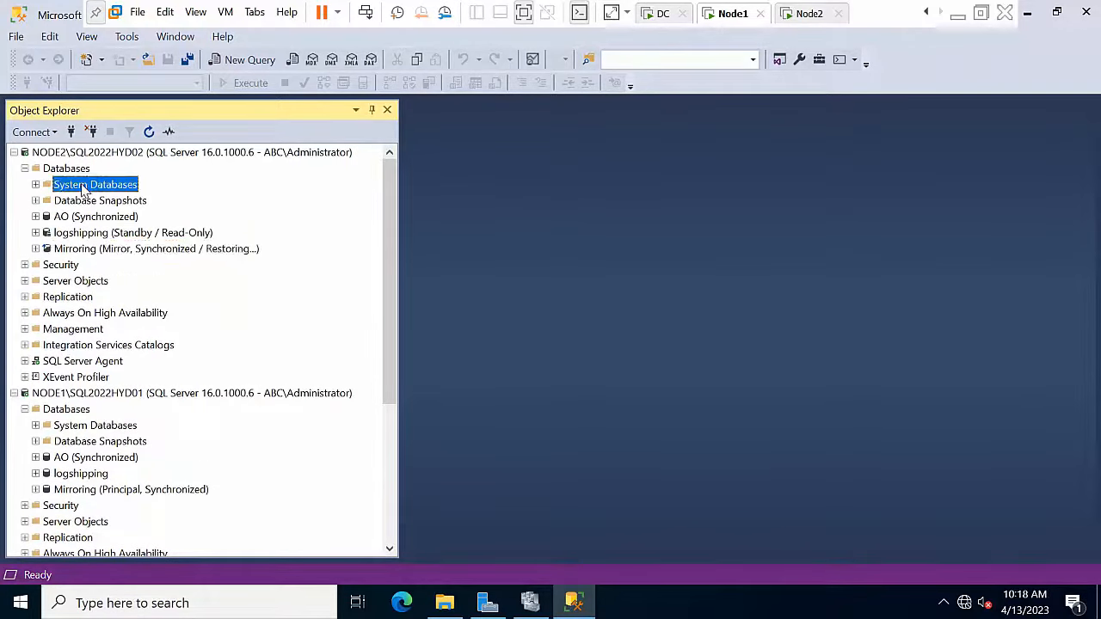
left_click(66, 410)
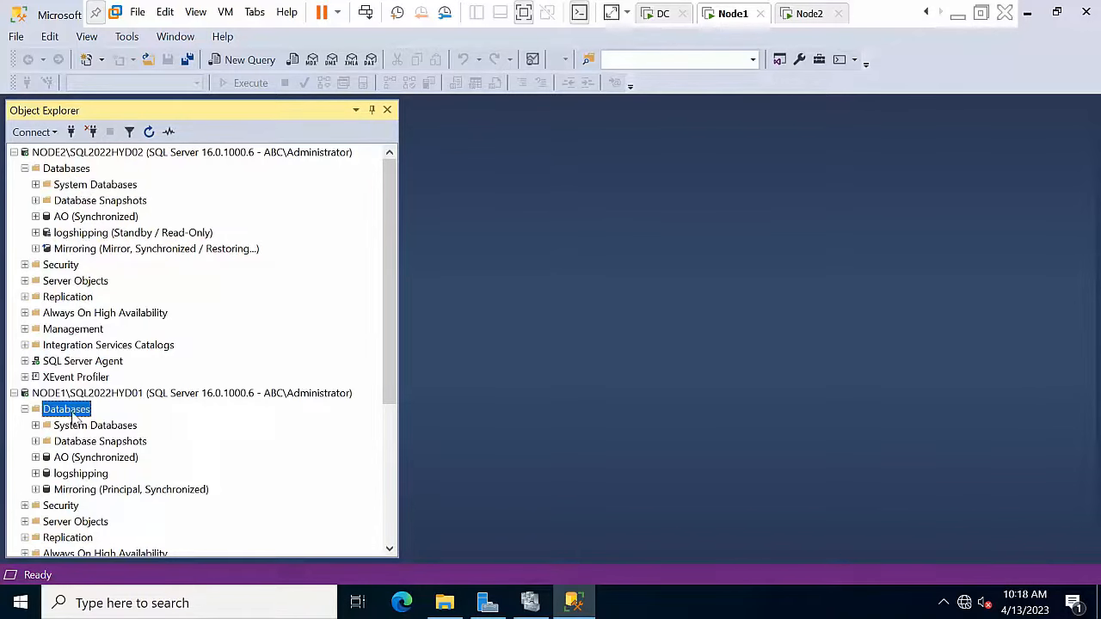
Step: Start a NODE1 restore from AdventureWorks2019.bak on the Administrator.ABC Desktop
right_click(74, 411)
left_click(116, 436)
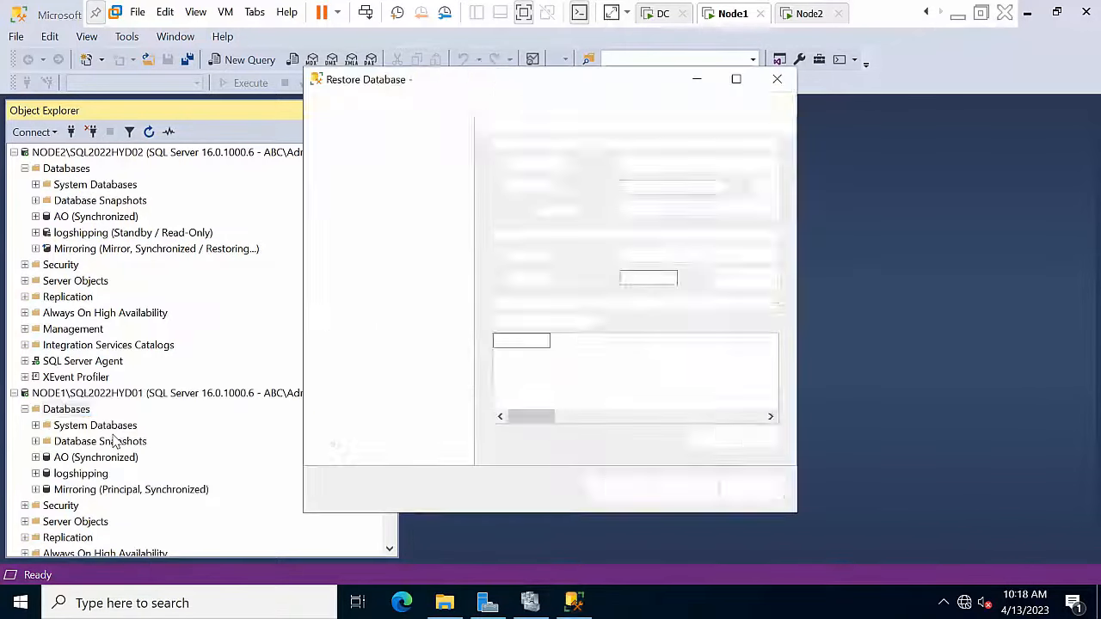
left_click(529, 189)
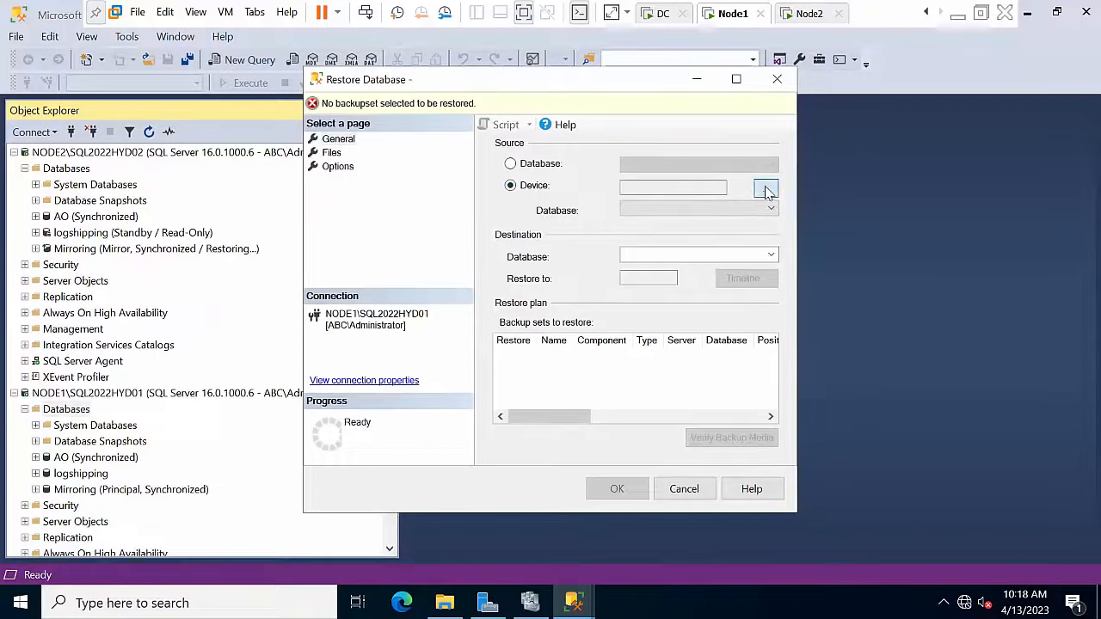
left_click(766, 188)
left_click(697, 246)
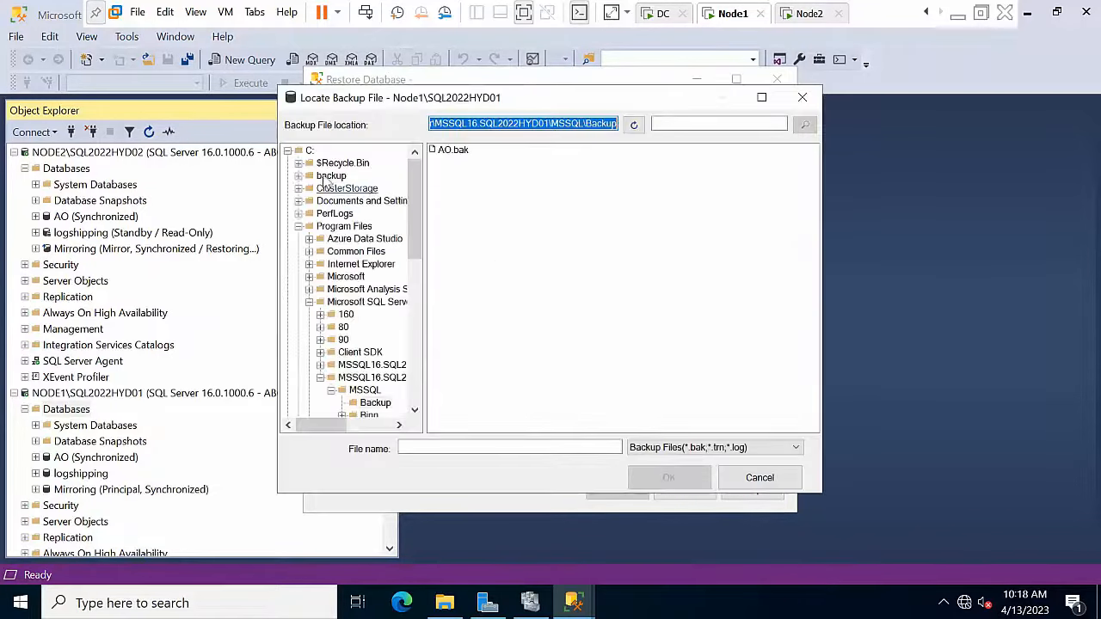
left_click(313, 176)
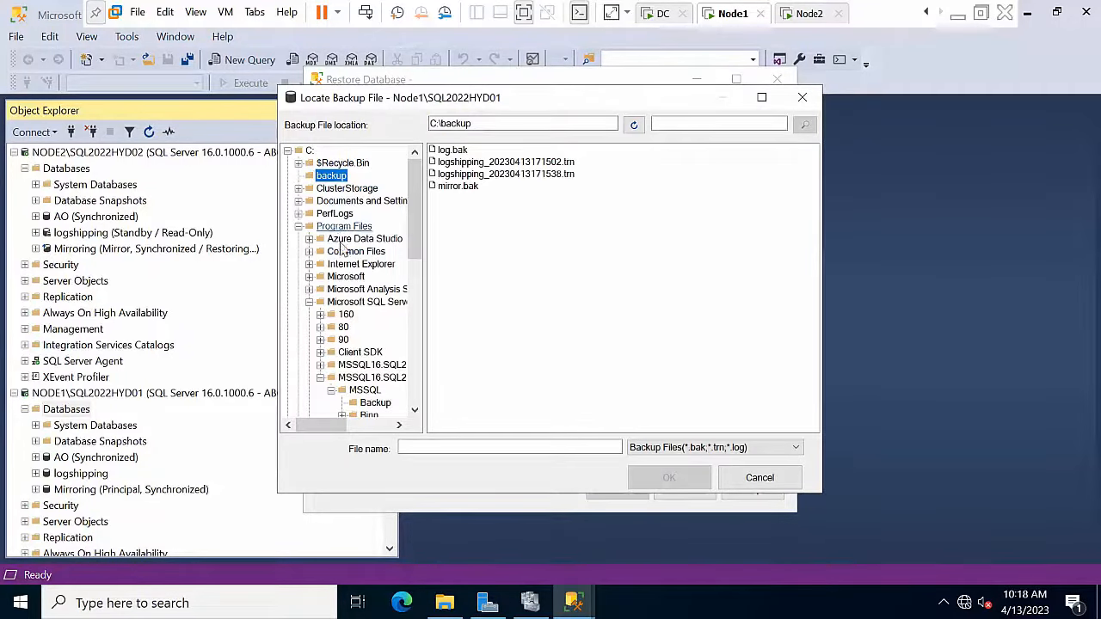
left_click_drag(412, 218, 412, 370)
left_click(334, 366)
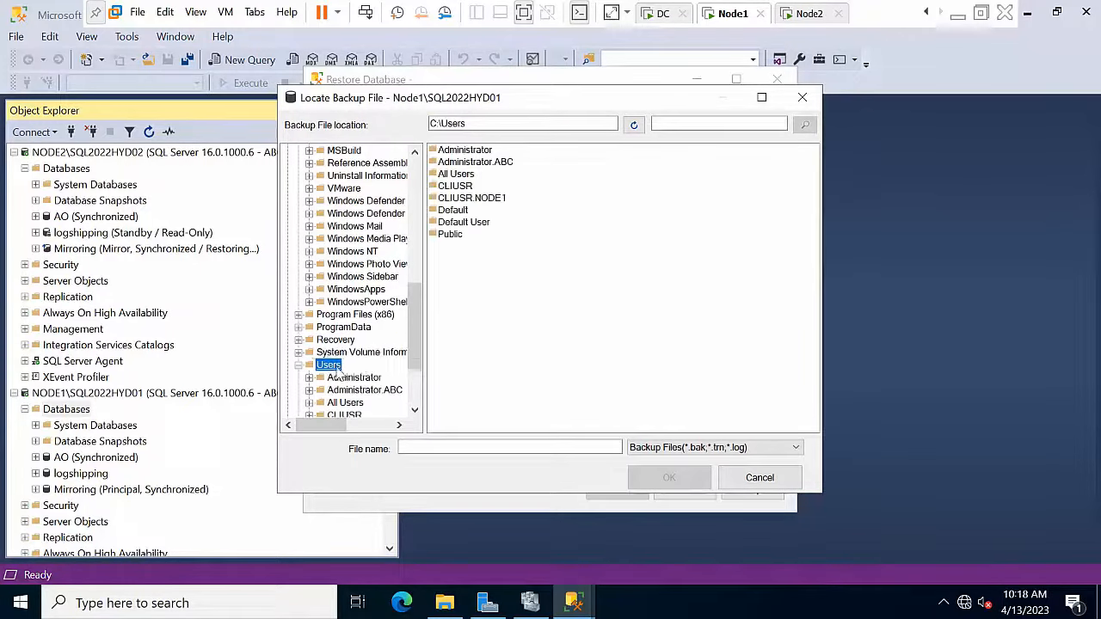
left_click(354, 392)
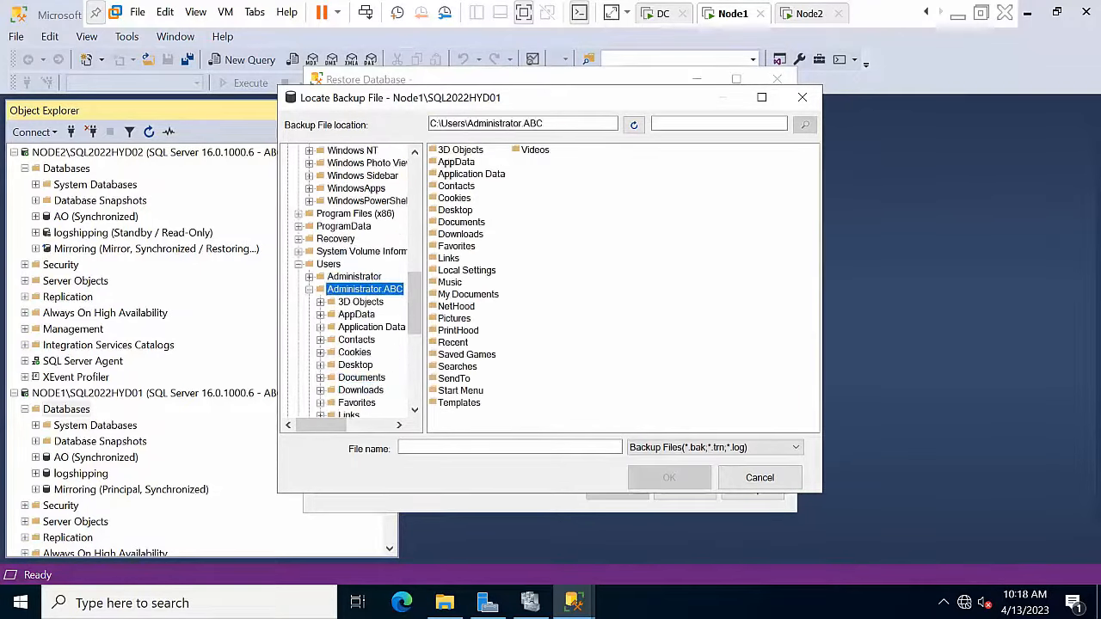
double_click(457, 213)
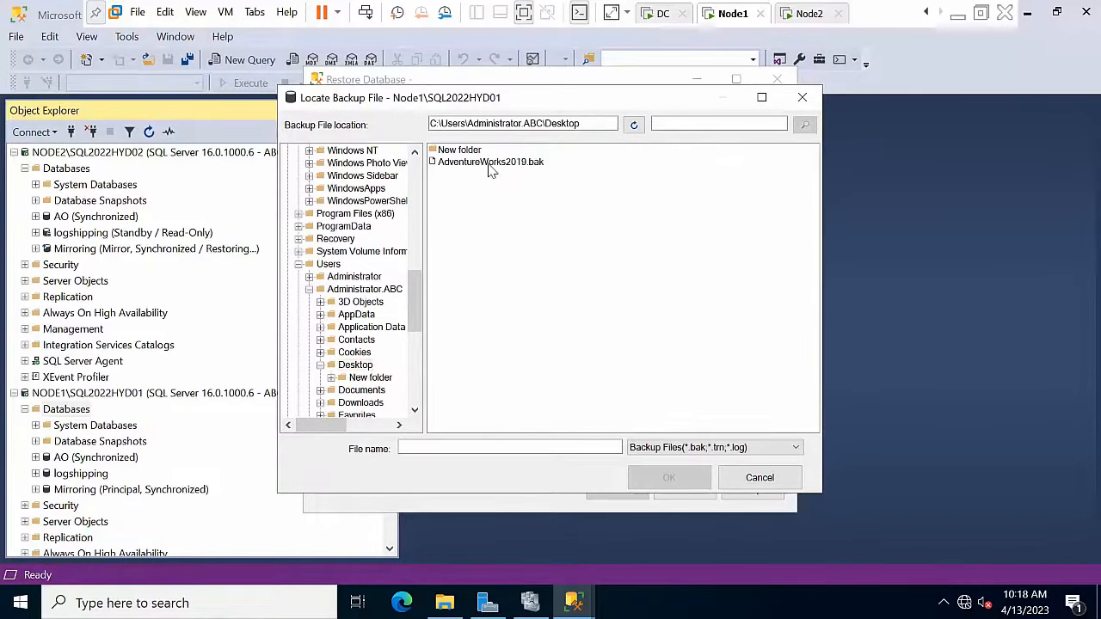
left_click(491, 163)
left_click(668, 479)
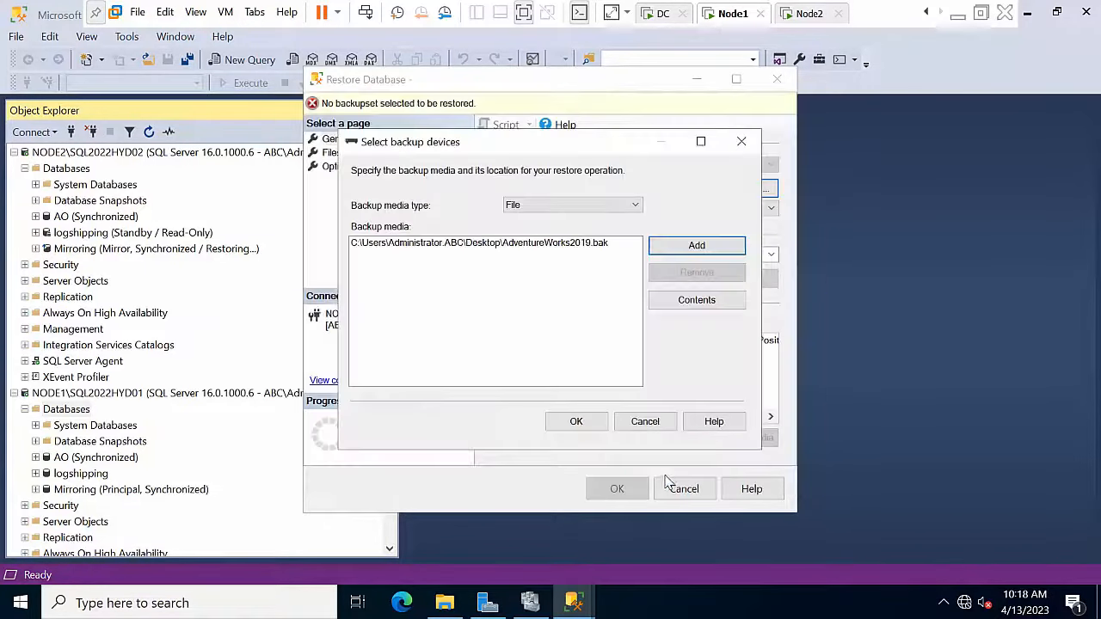
left_click(576, 421)
Step: Relocate all files to default folders and restore AdventureWorks2019 WITH RECOVERY
left_click(332, 153)
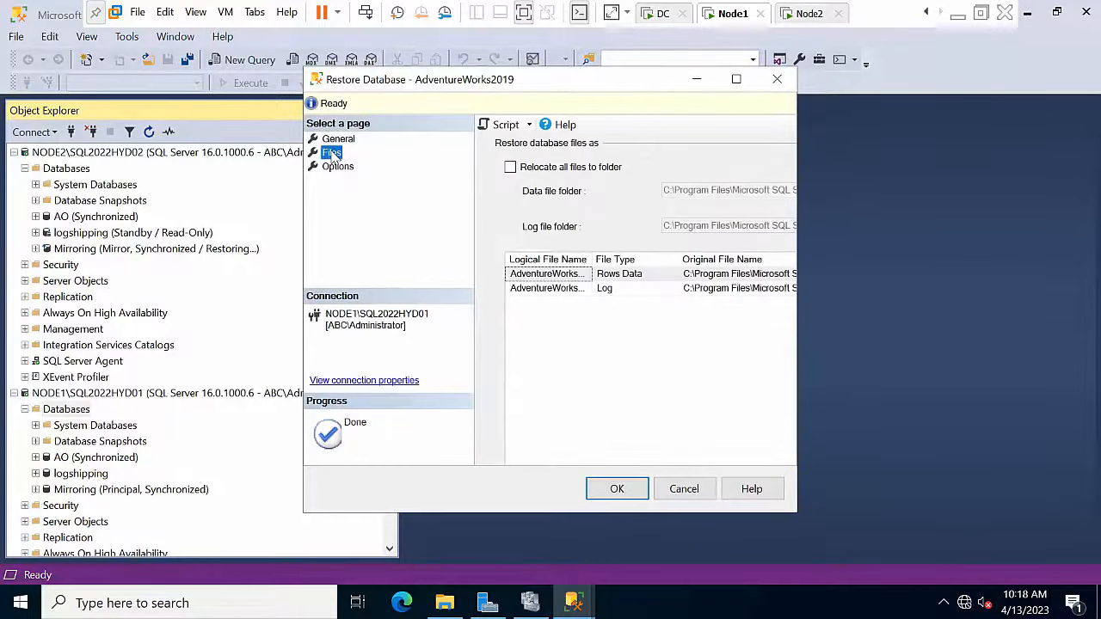
left_click(534, 167)
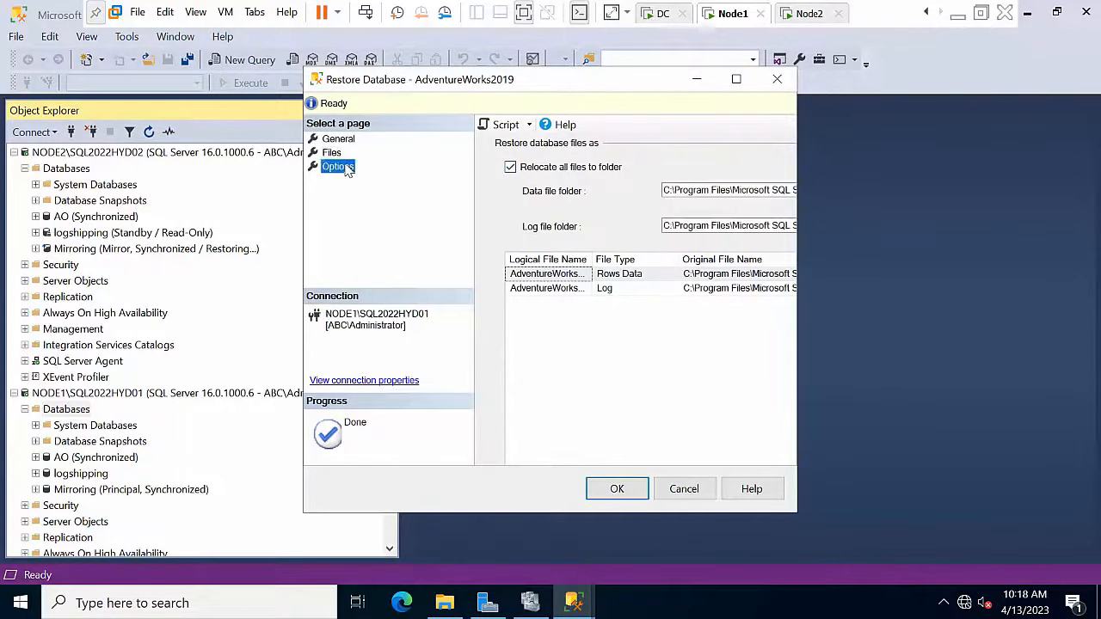
left_click(337, 167)
left_click(685, 227)
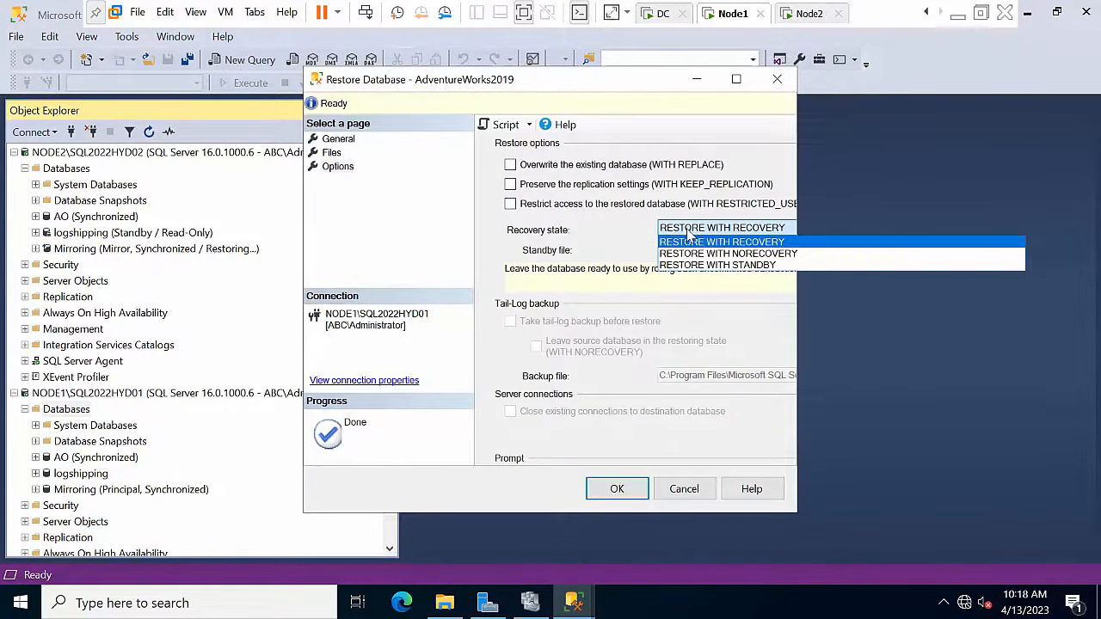
left_click(689, 231)
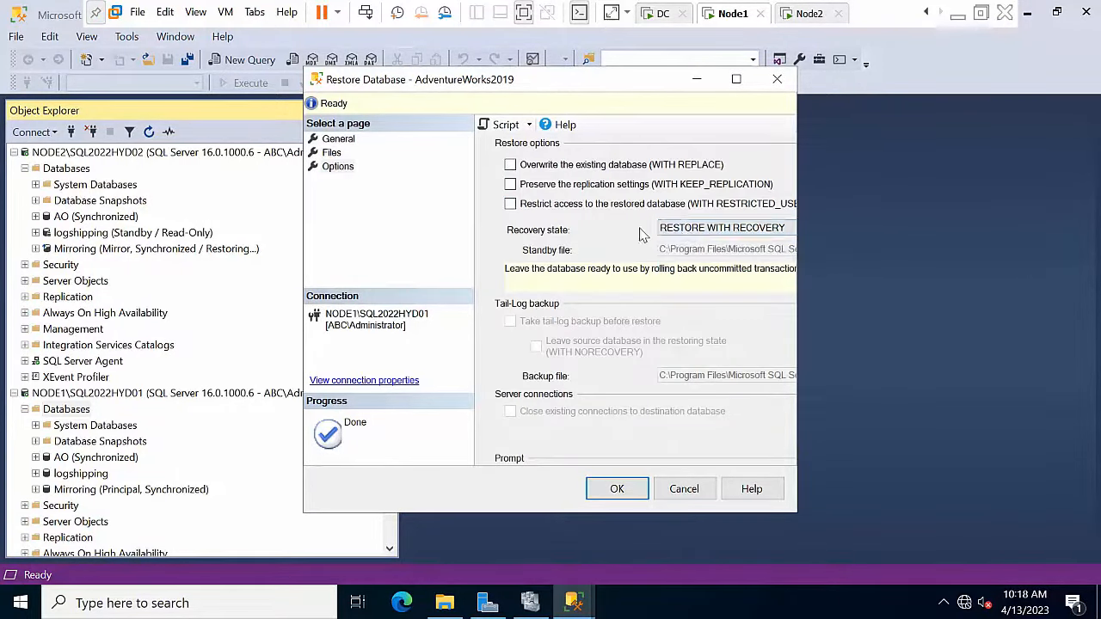
left_click(616, 490)
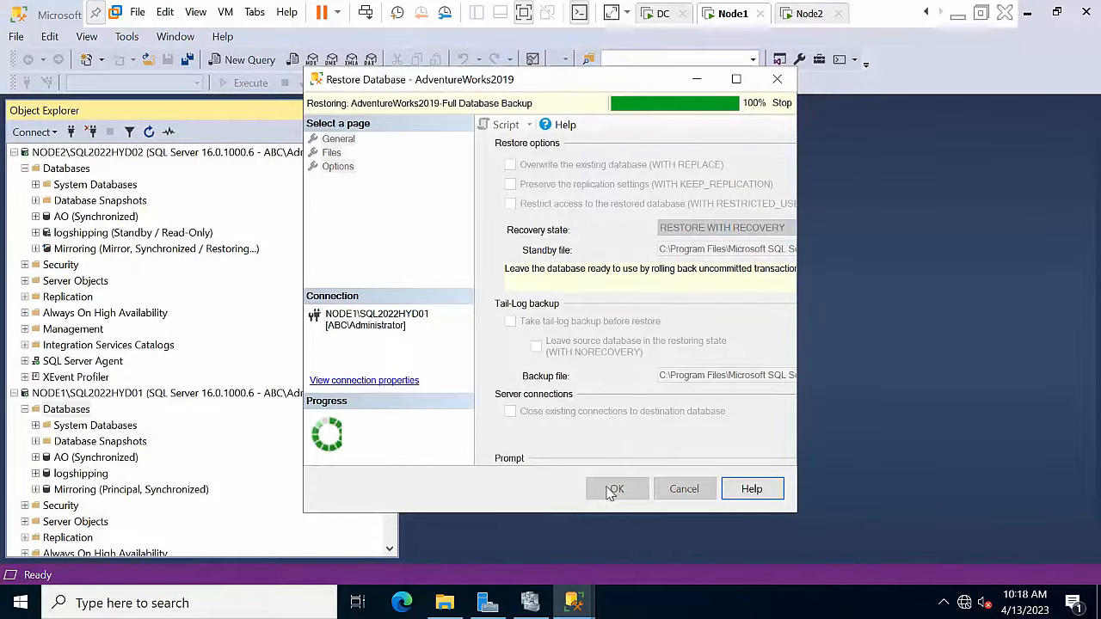
left_click(662, 367)
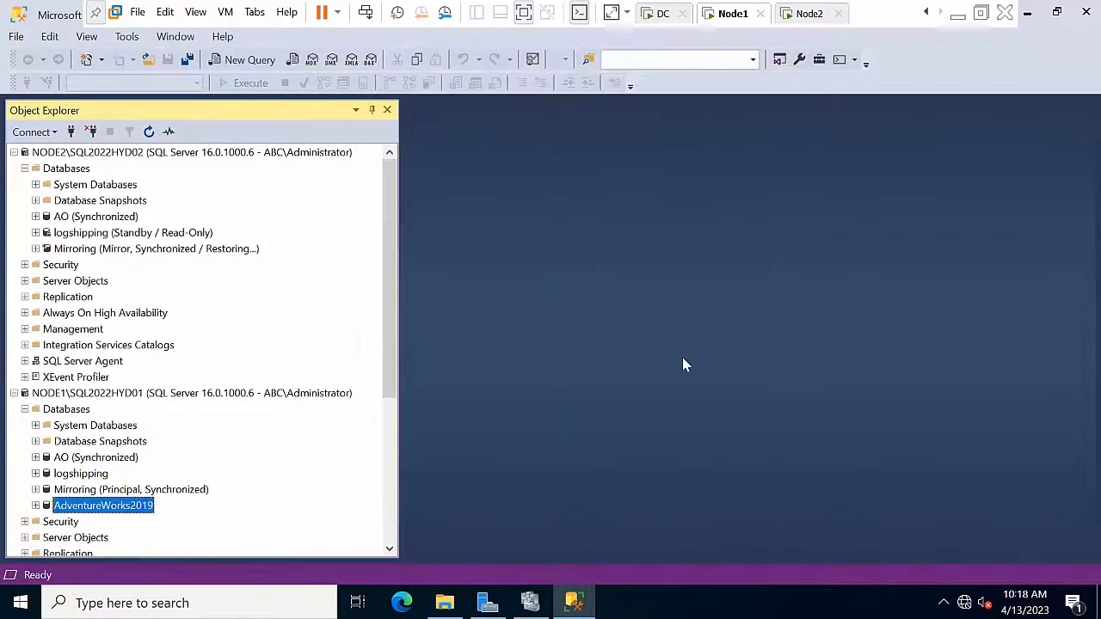
scroll(241, 325, "down", 5)
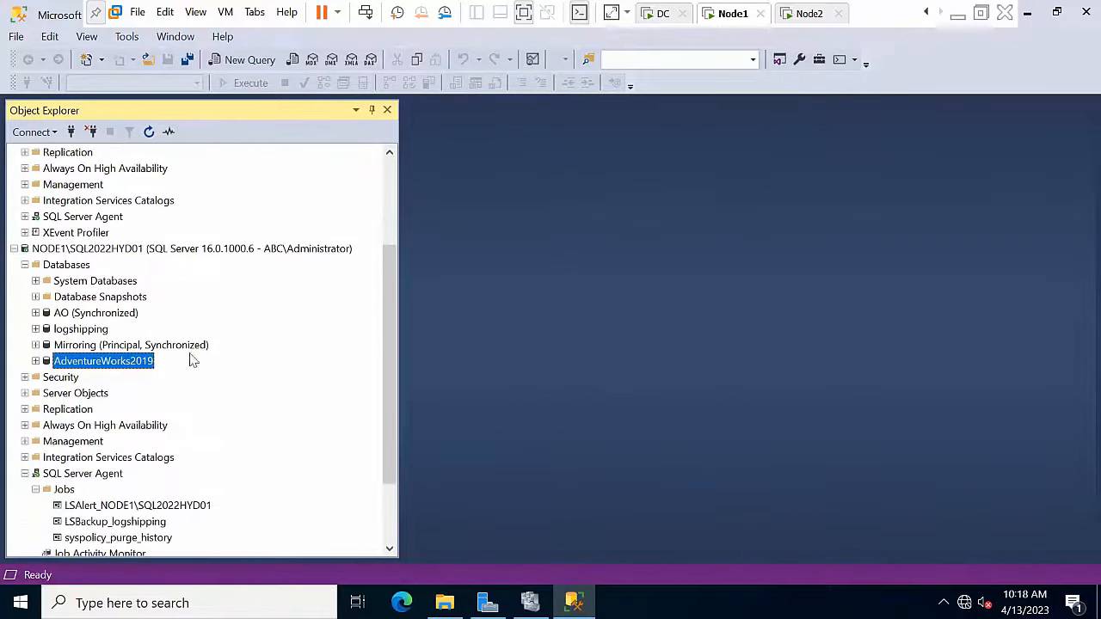
left_click(25, 377)
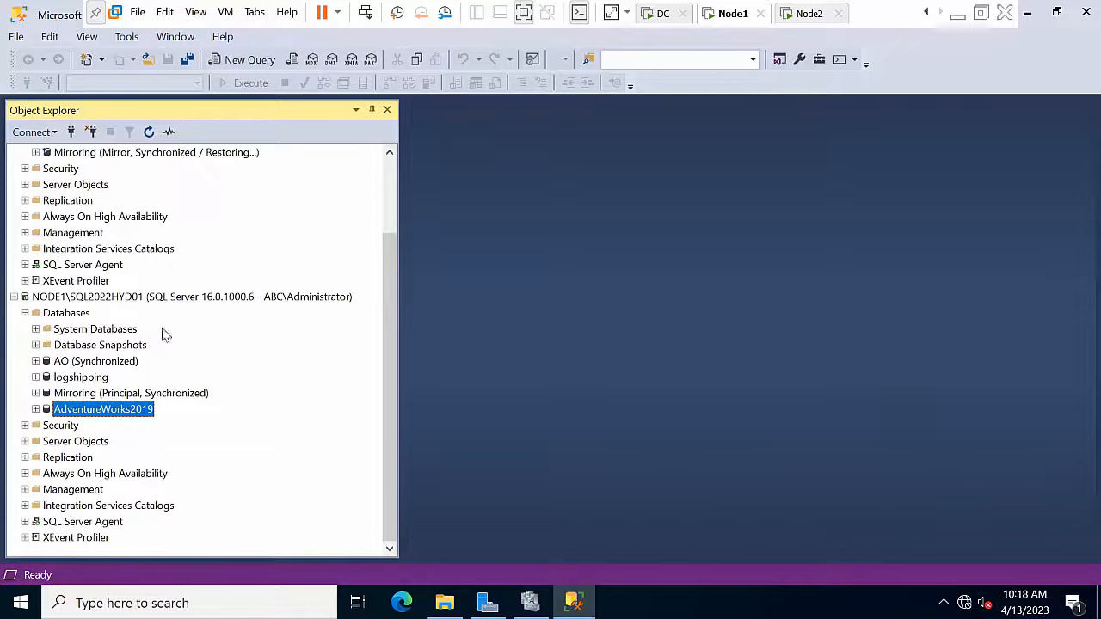
Step: Expand NODE1's Replication folder and configure distribution with NODE1 as its own distributor
double_click(69, 458)
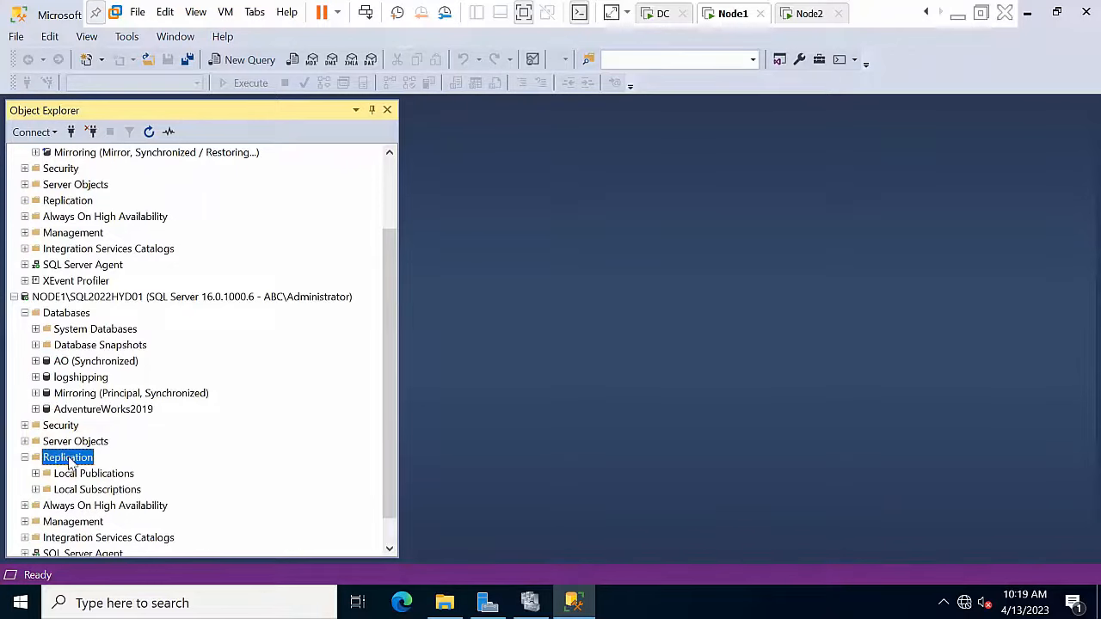
left_click(75, 472)
right_click(72, 454)
left_click(113, 461)
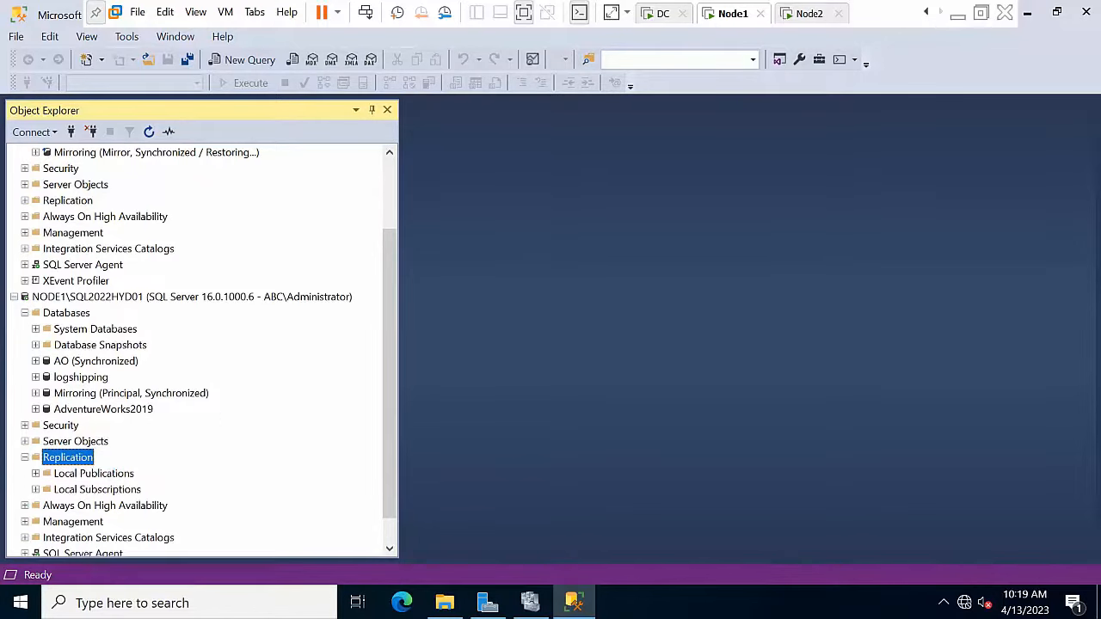
left_click(392, 482)
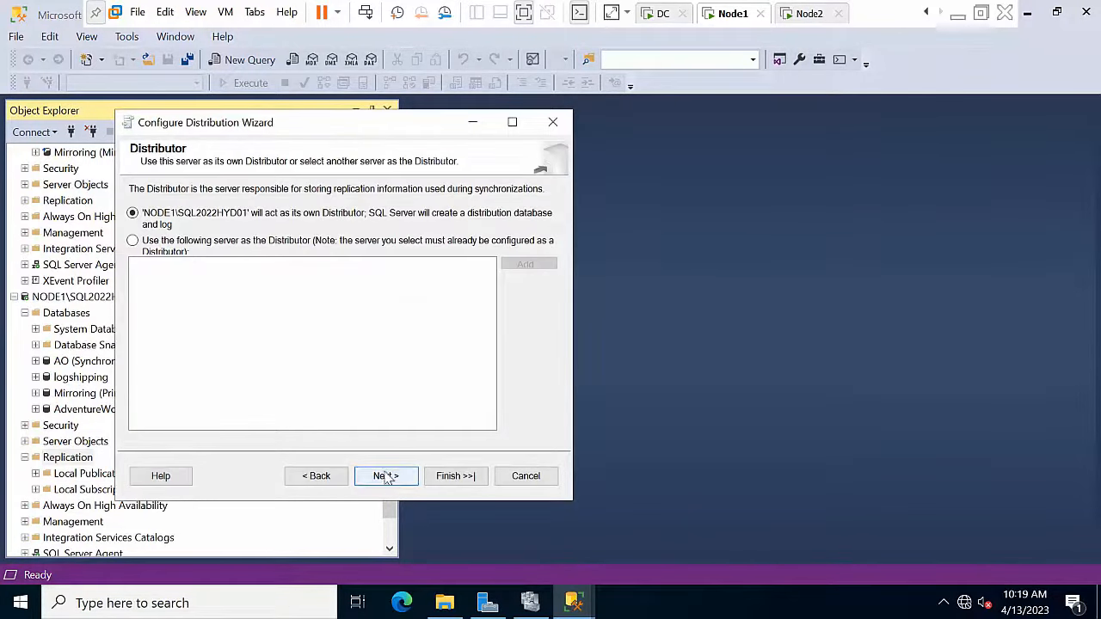
left_click(387, 475)
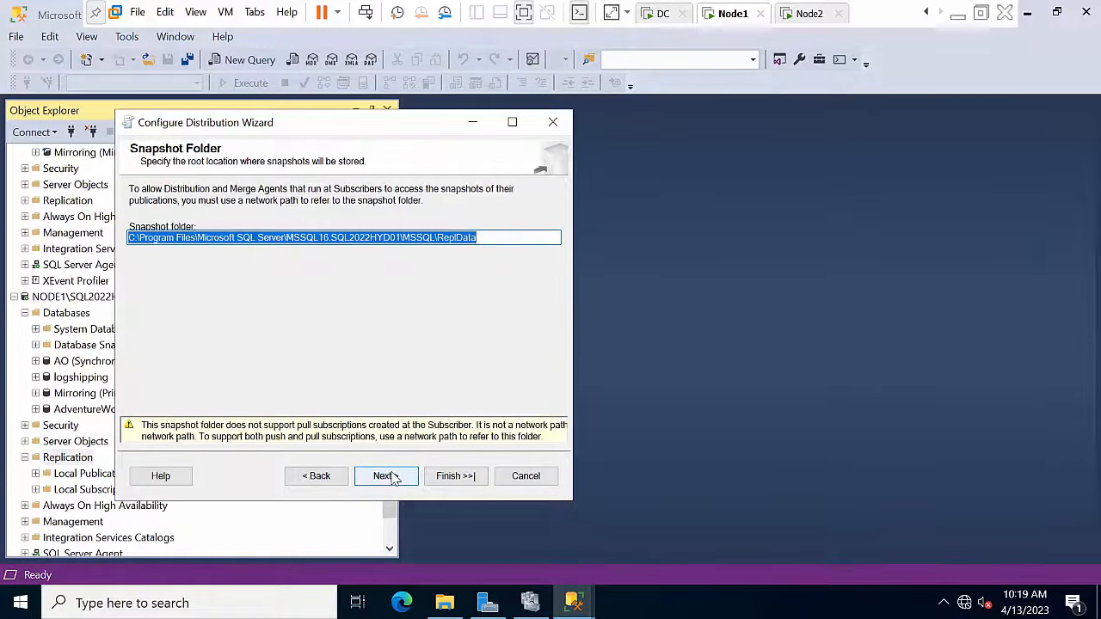
Step: Accept the default snapshot folder, distribution database and publishers, then finish the distribution setup
left_click(387, 476)
left_click(386, 477)
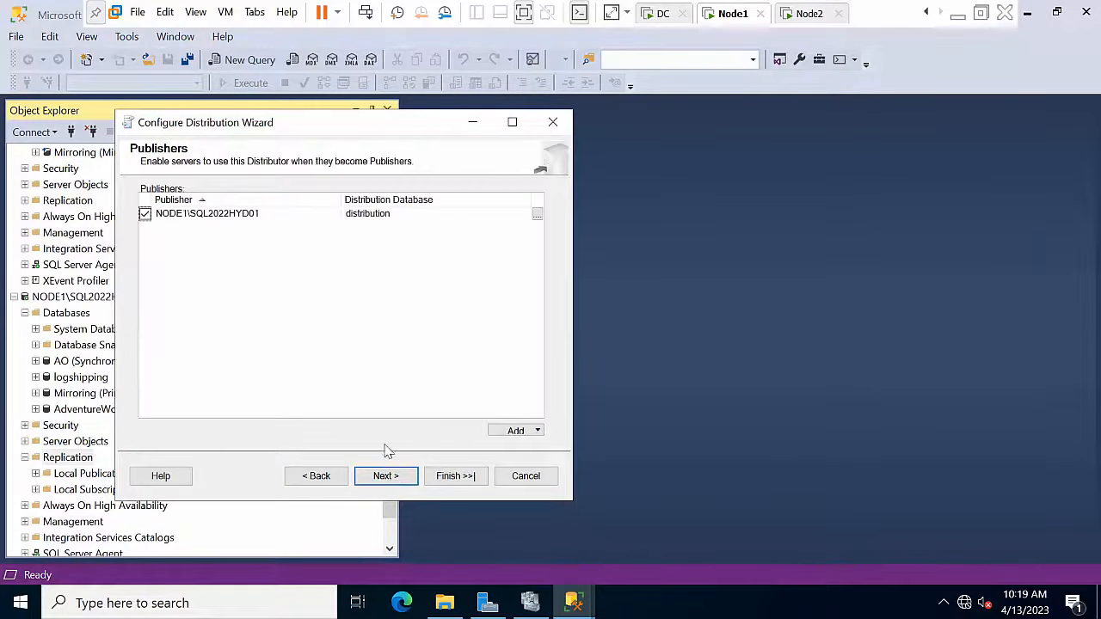
left_click(381, 476)
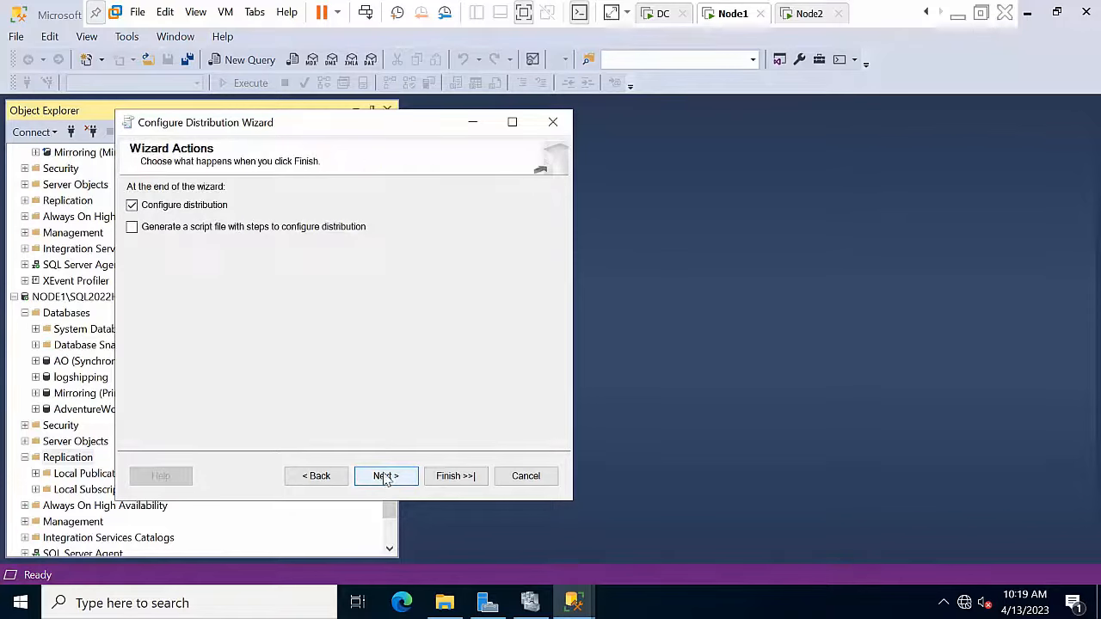
left_click(381, 478)
left_click(441, 478)
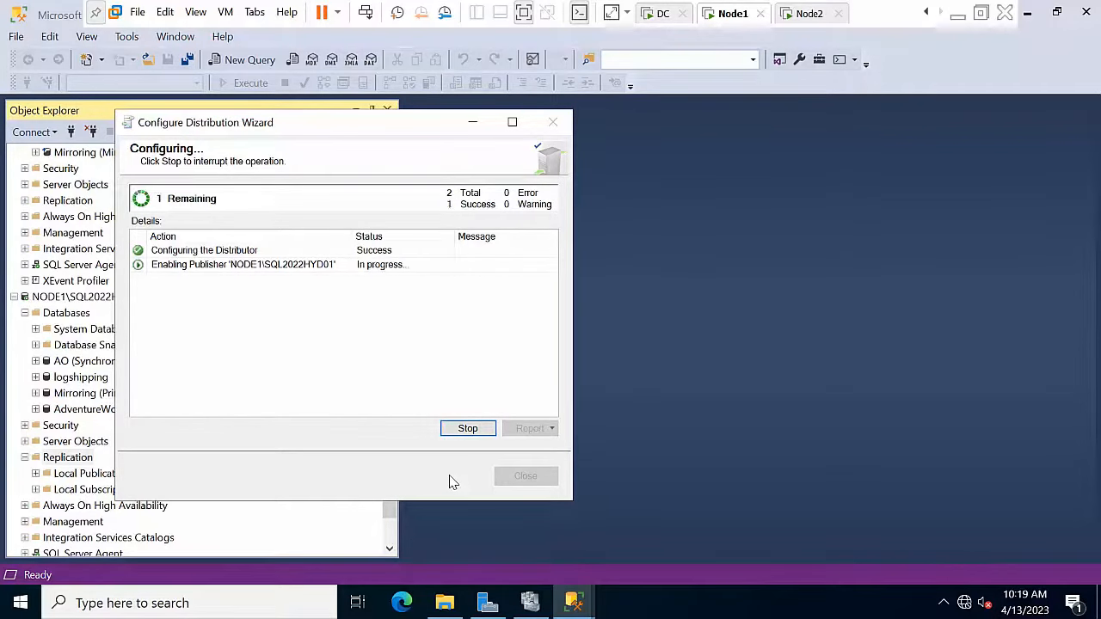
left_click(526, 475)
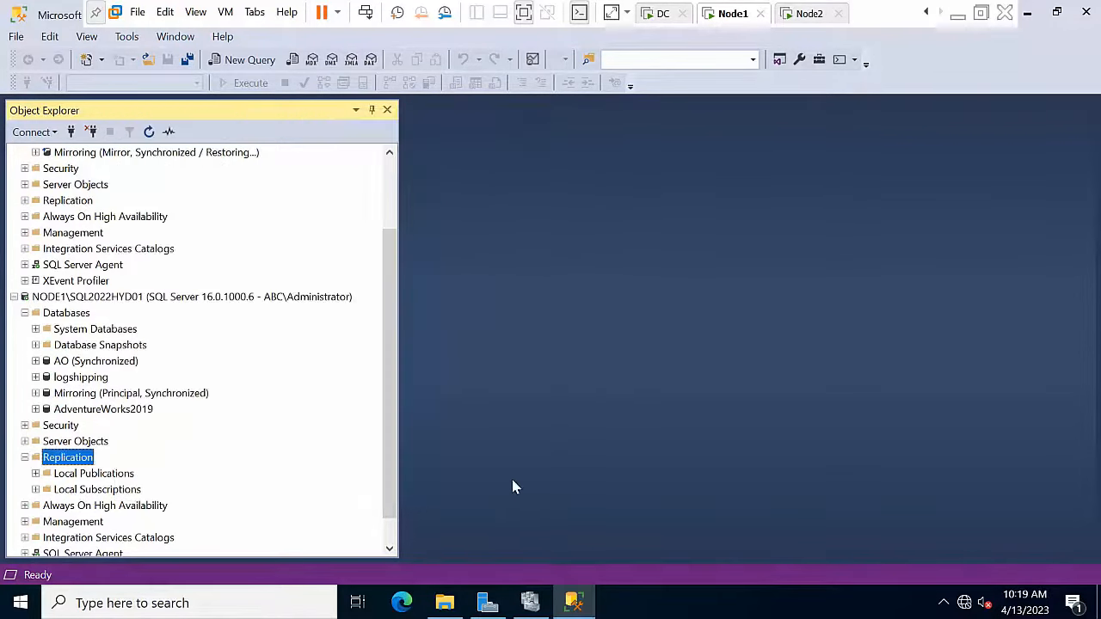
scroll(82, 391, "down", 1)
Step: Set the sa login as AdventureWorks2019's owner on its Files properties page and save
left_click(90, 379)
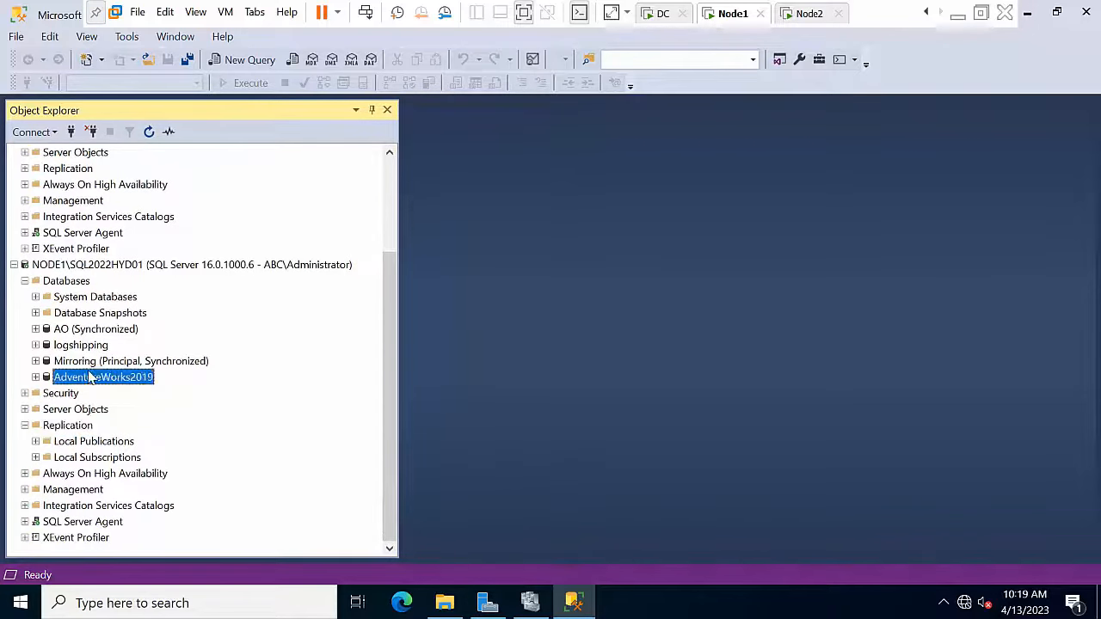
right_click(90, 379)
left_click(134, 571)
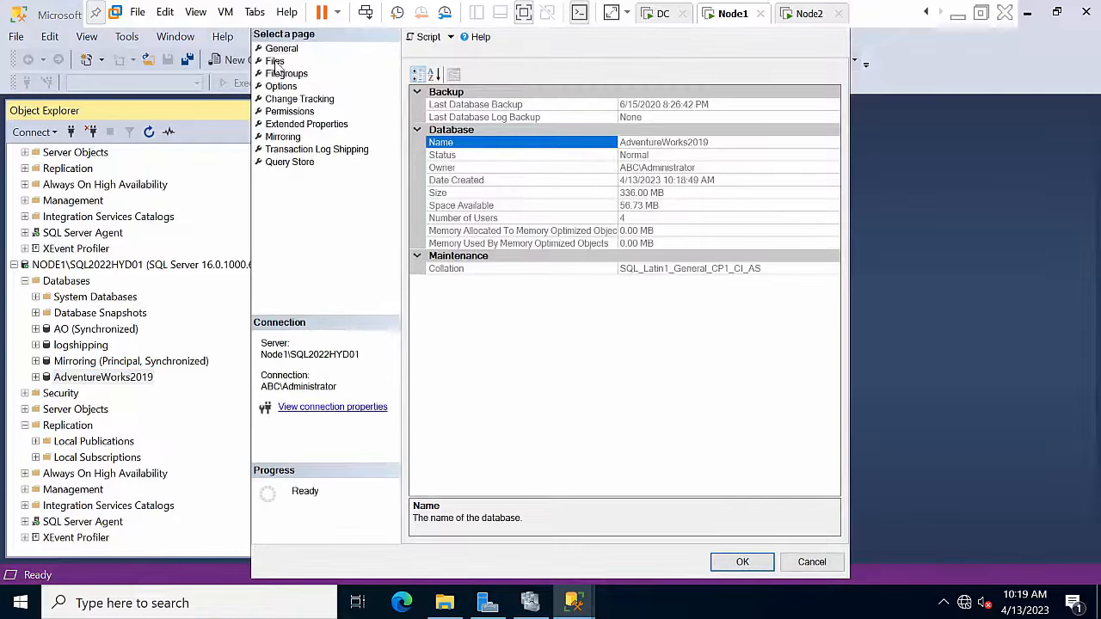
left_click(275, 61)
left_click(582, 95)
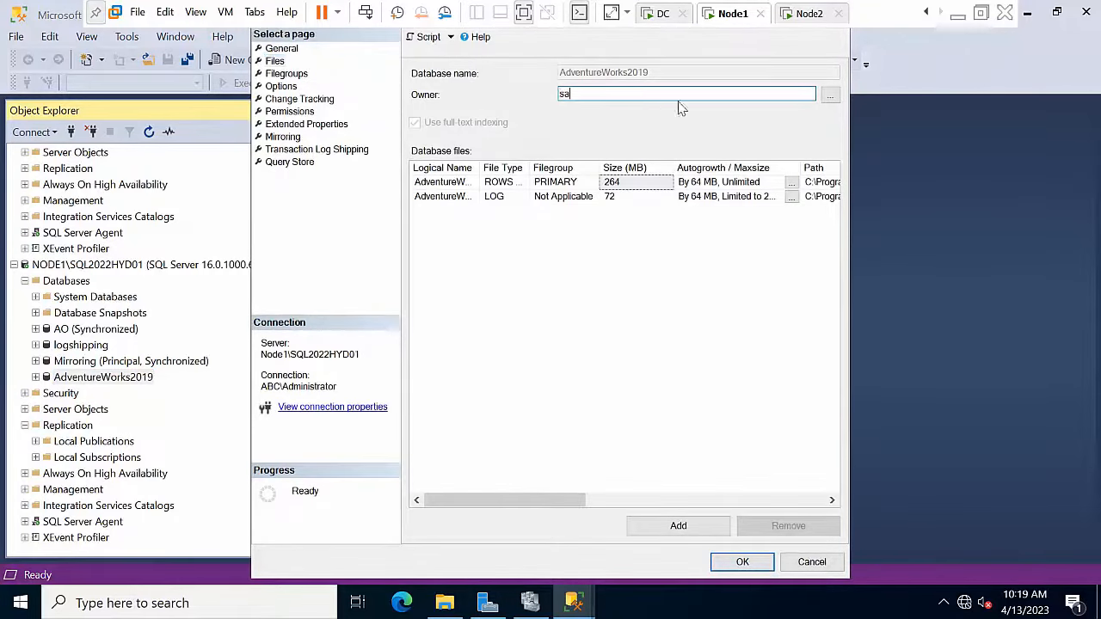
type("sa")
left_click(832, 94)
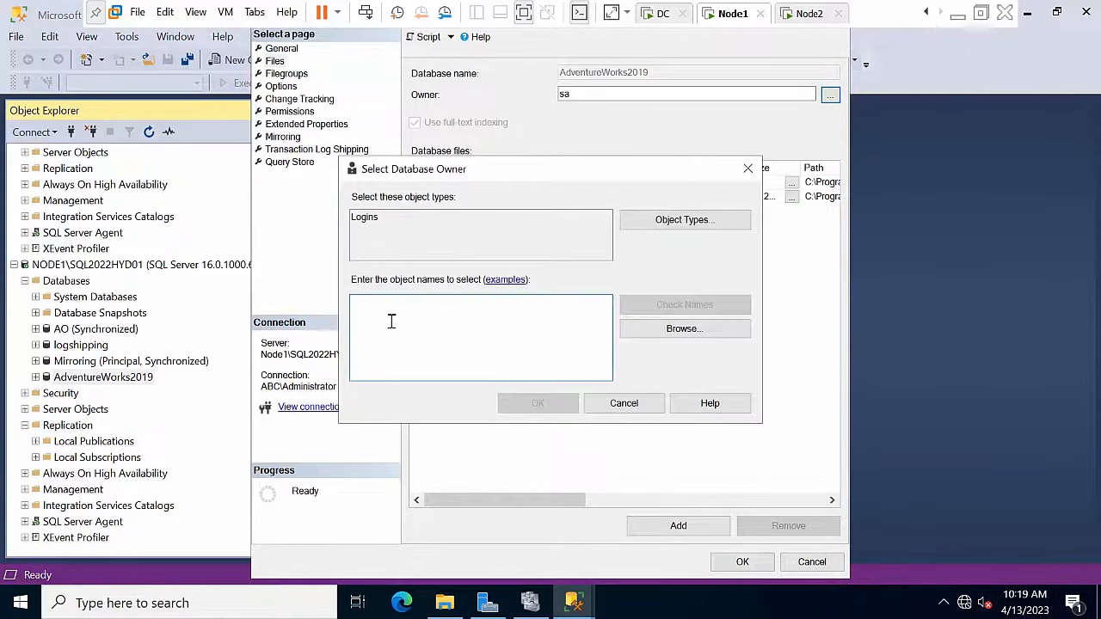
type("a")
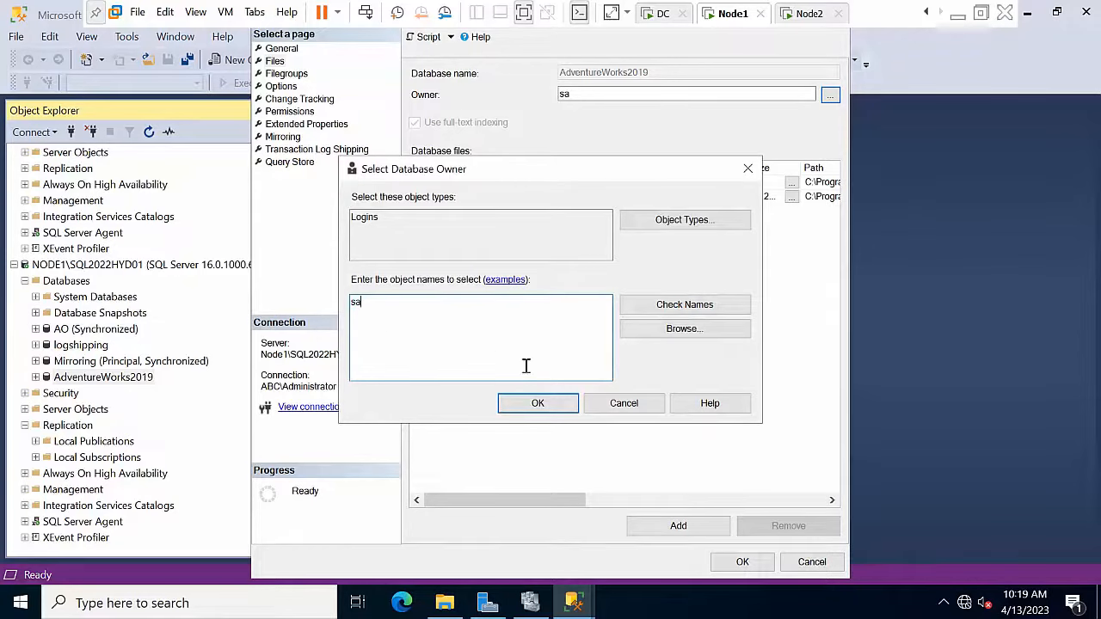
left_click(685, 305)
left_click(538, 403)
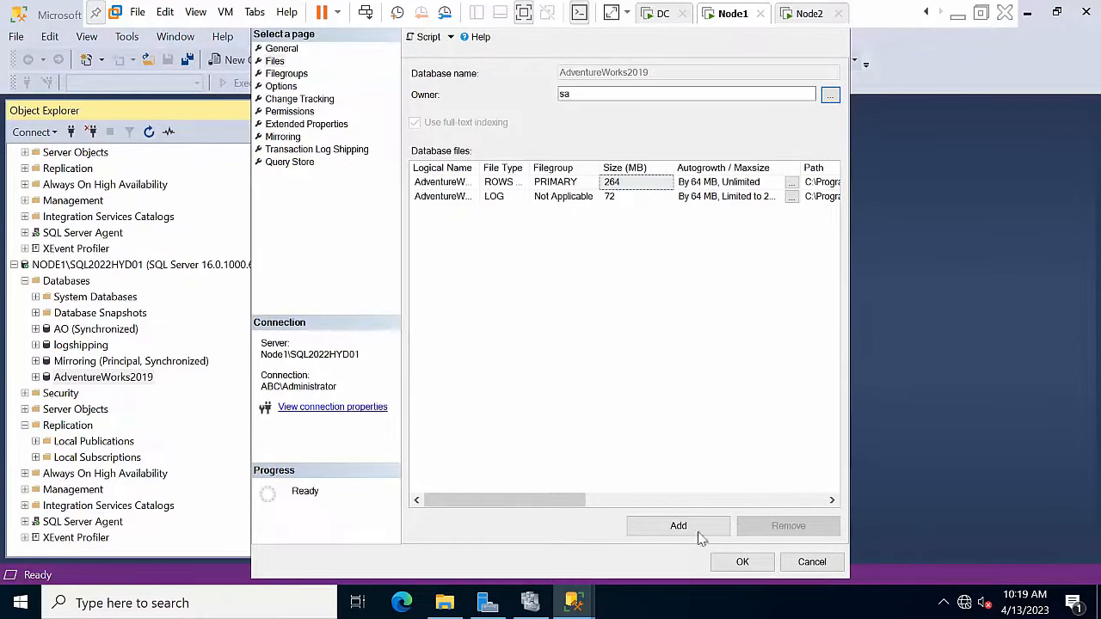
left_click(743, 561)
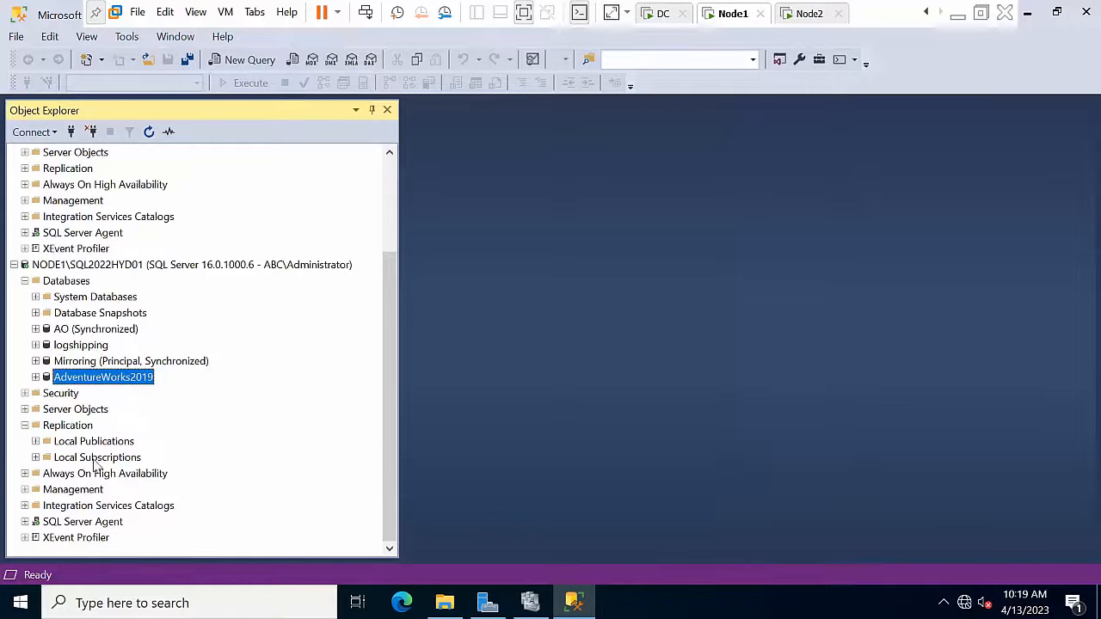
Step: Add a new database called Replication under NODE2's Databases folder
scroll(125, 250, "up", 3)
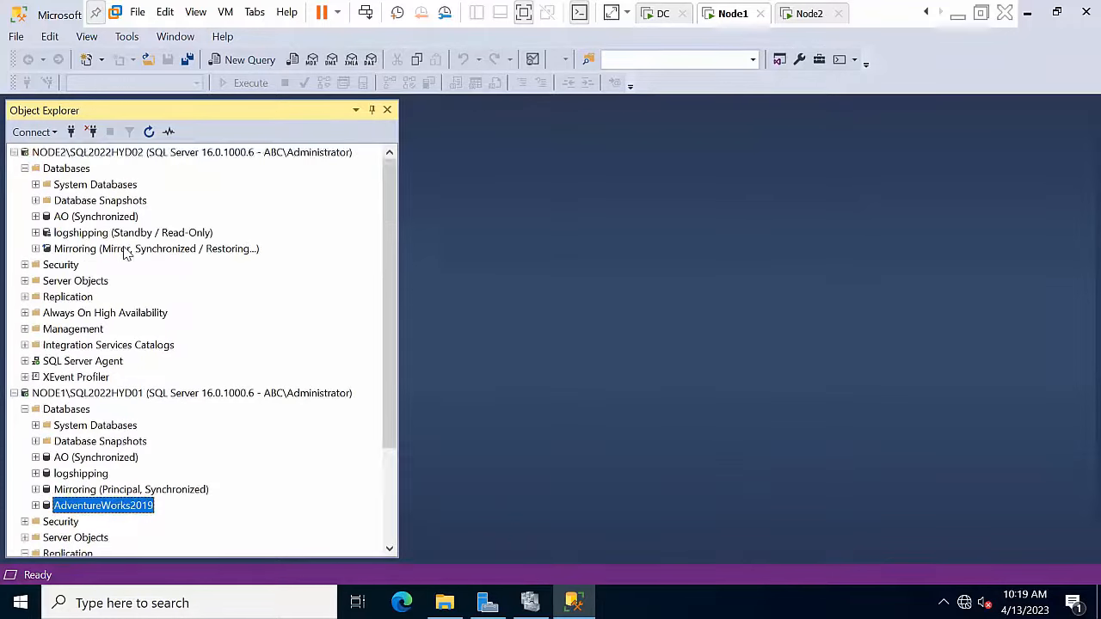
right_click(74, 172)
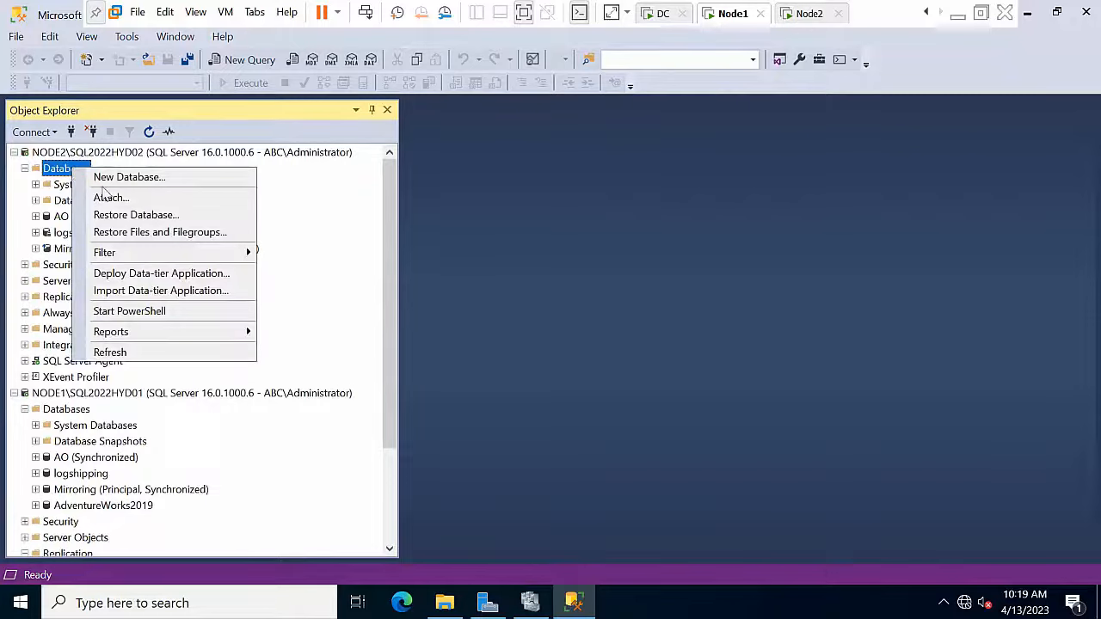
left_click(108, 179)
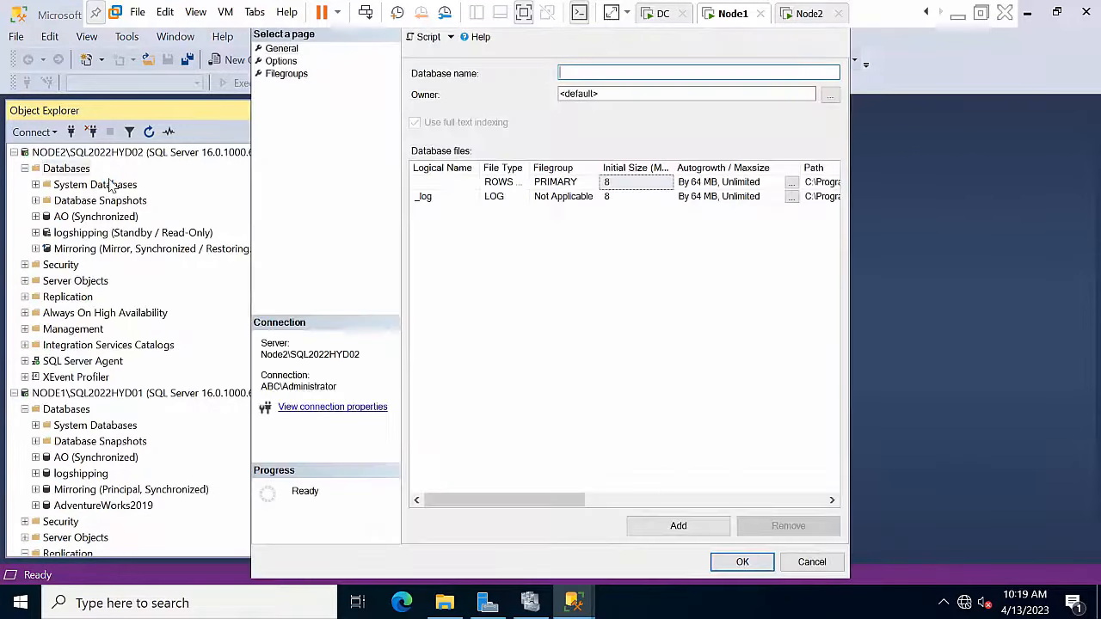
type("Replication")
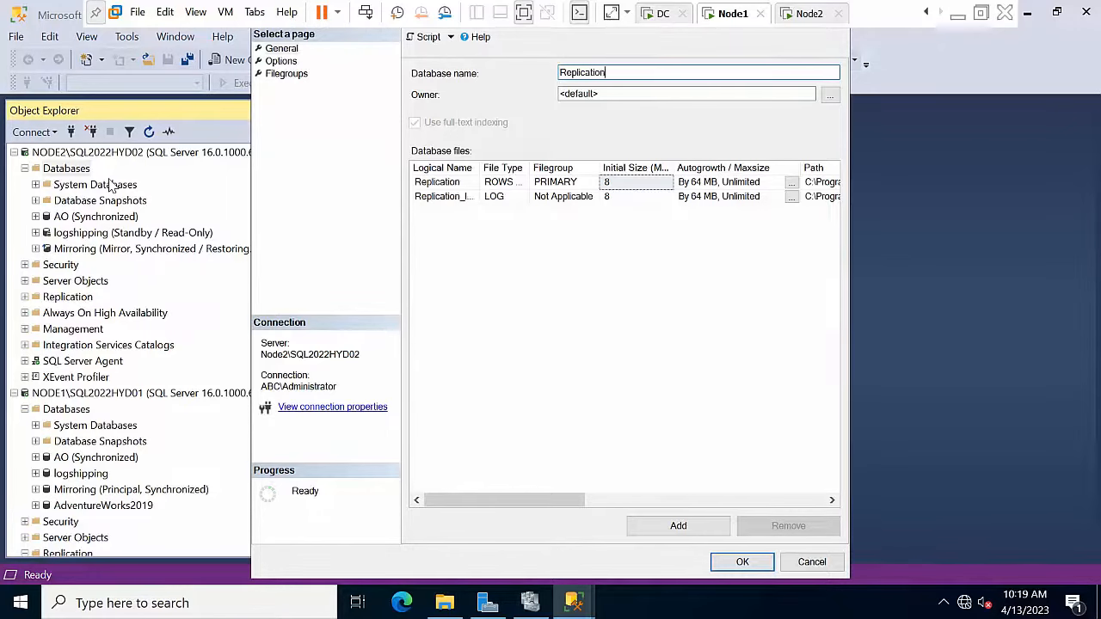
key("Return")
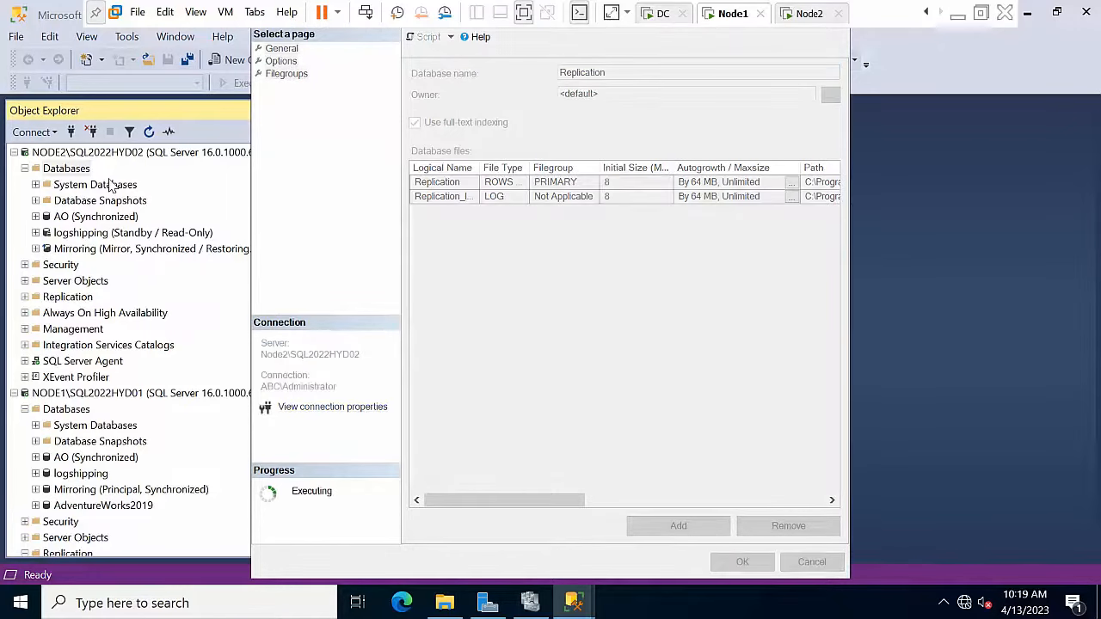
Step: Review the Replication database's Files properties and close without changes
right_click(67, 268)
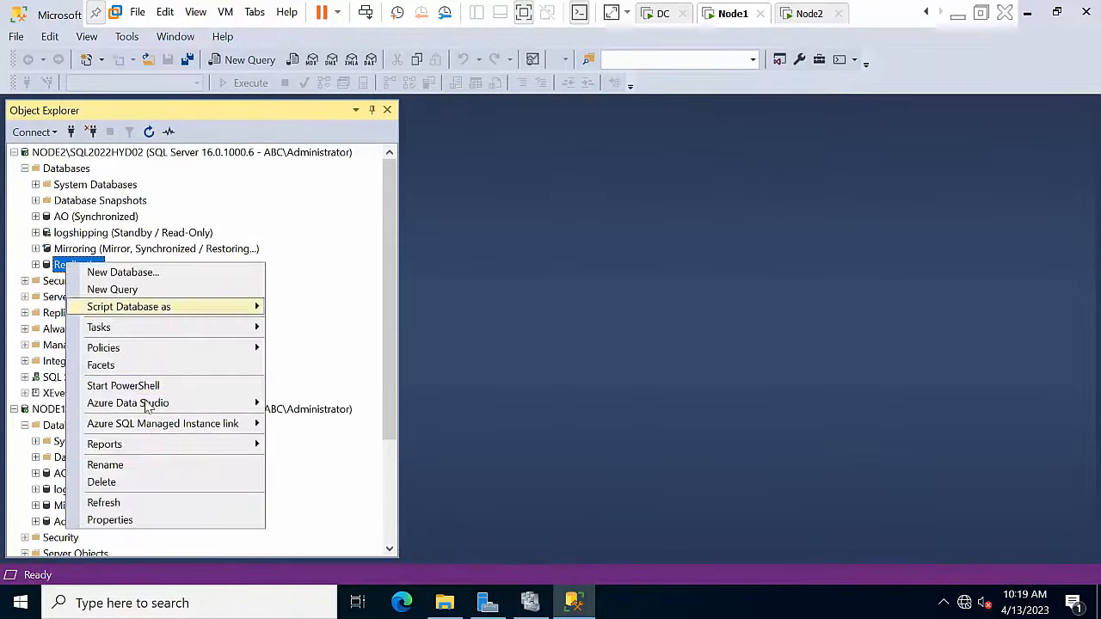
left_click(141, 520)
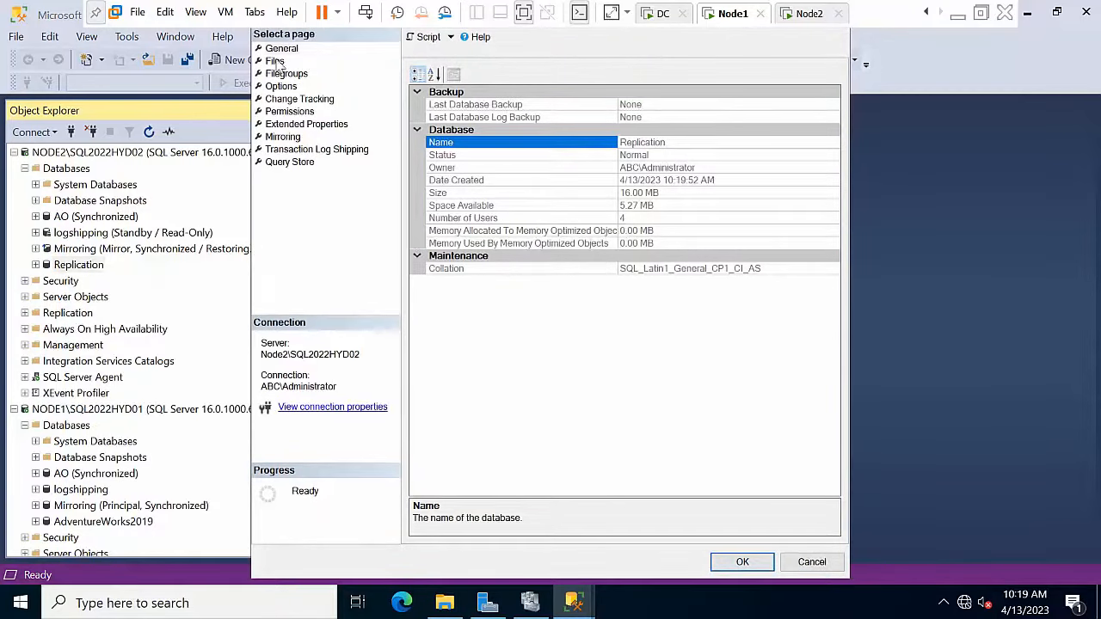
left_click(275, 62)
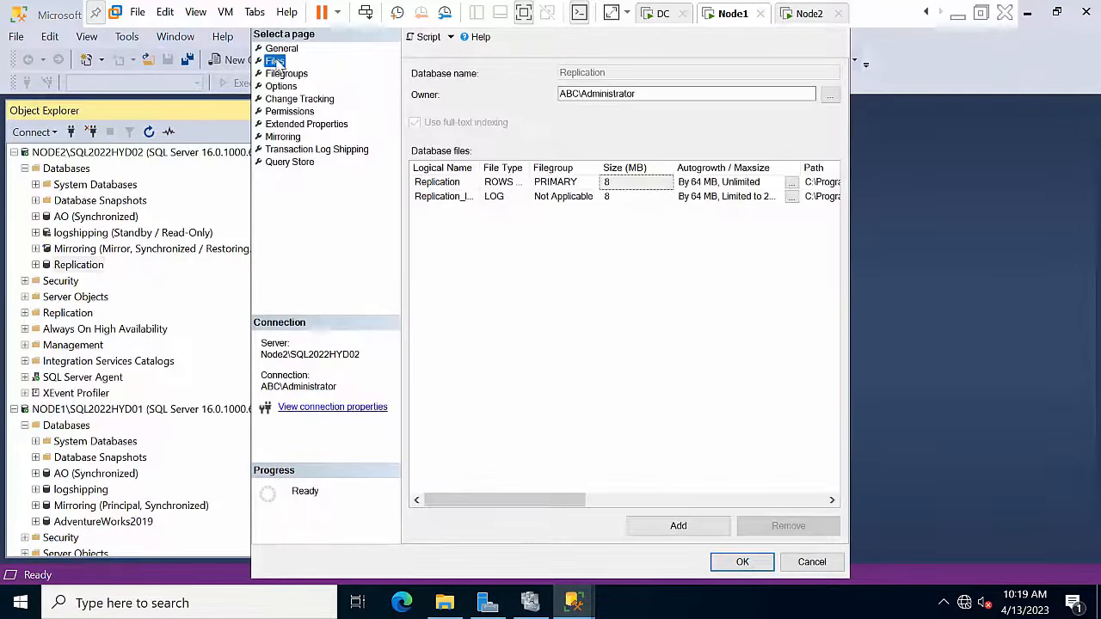
left_click(808, 561)
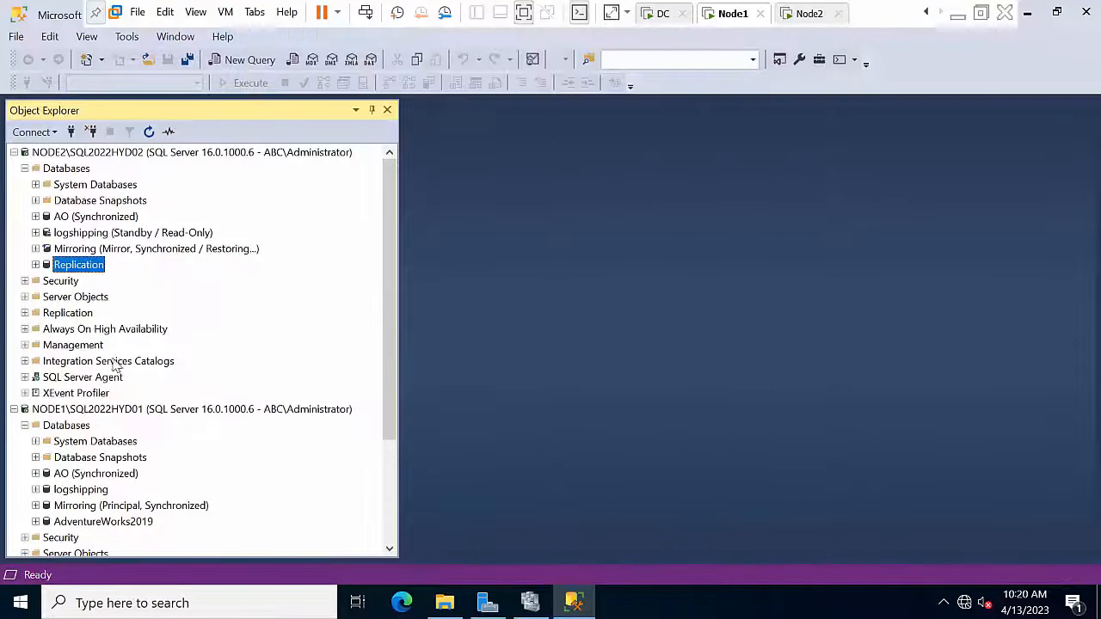
scroll(156, 438, "down", 3)
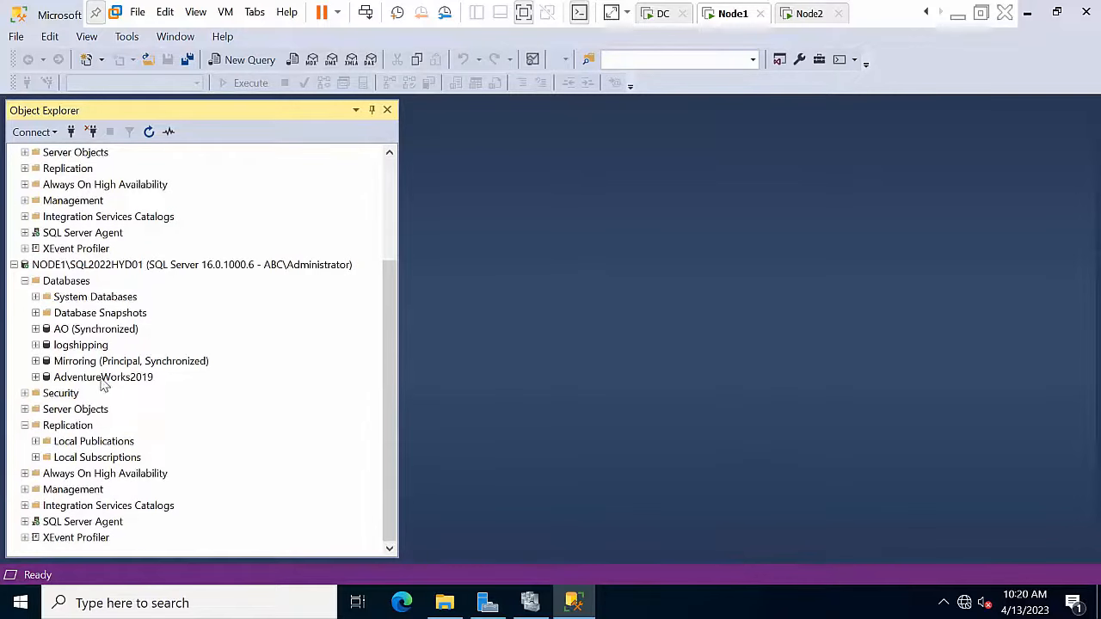
Step: Start a new publication under Local Publications and choose Transactional publication
double_click(86, 442)
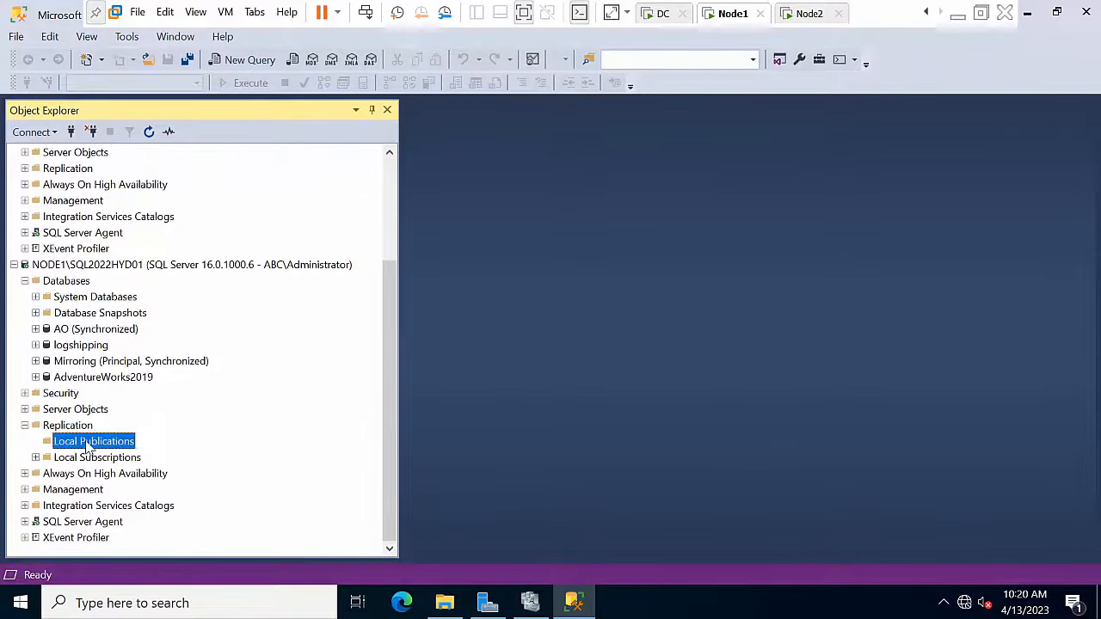
right_click(86, 441)
left_click(131, 442)
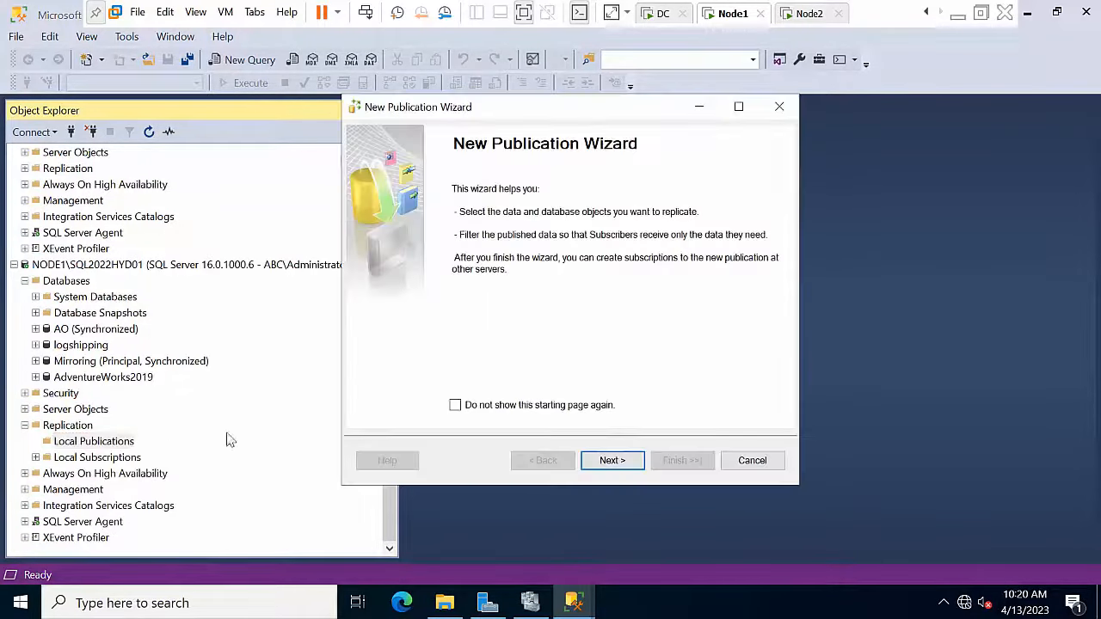
left_click(614, 458)
left_click(611, 462)
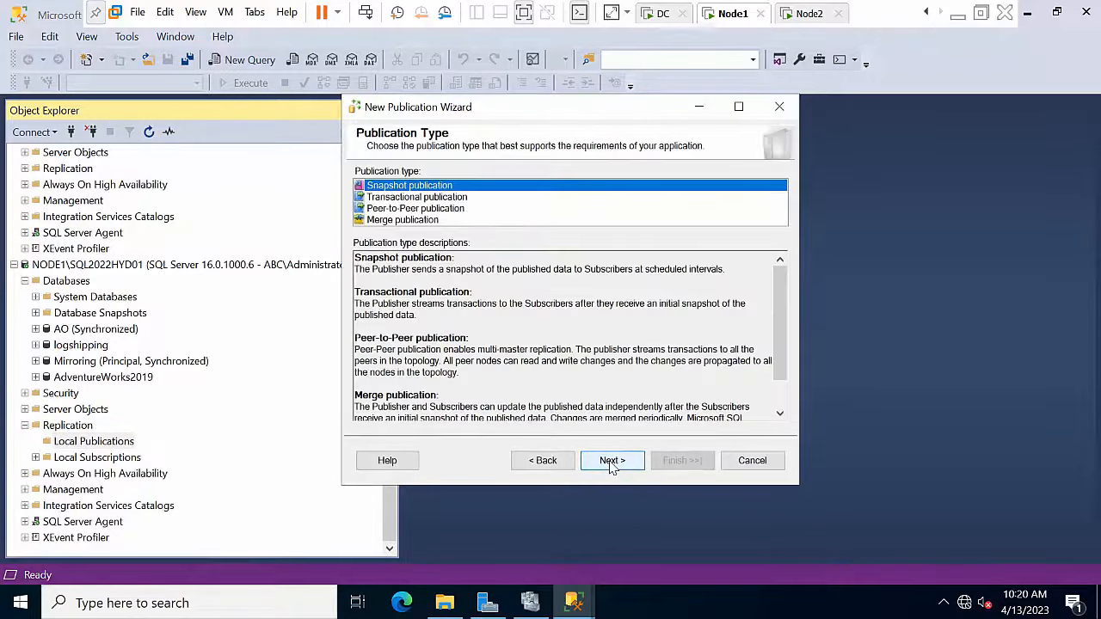
key("Down")
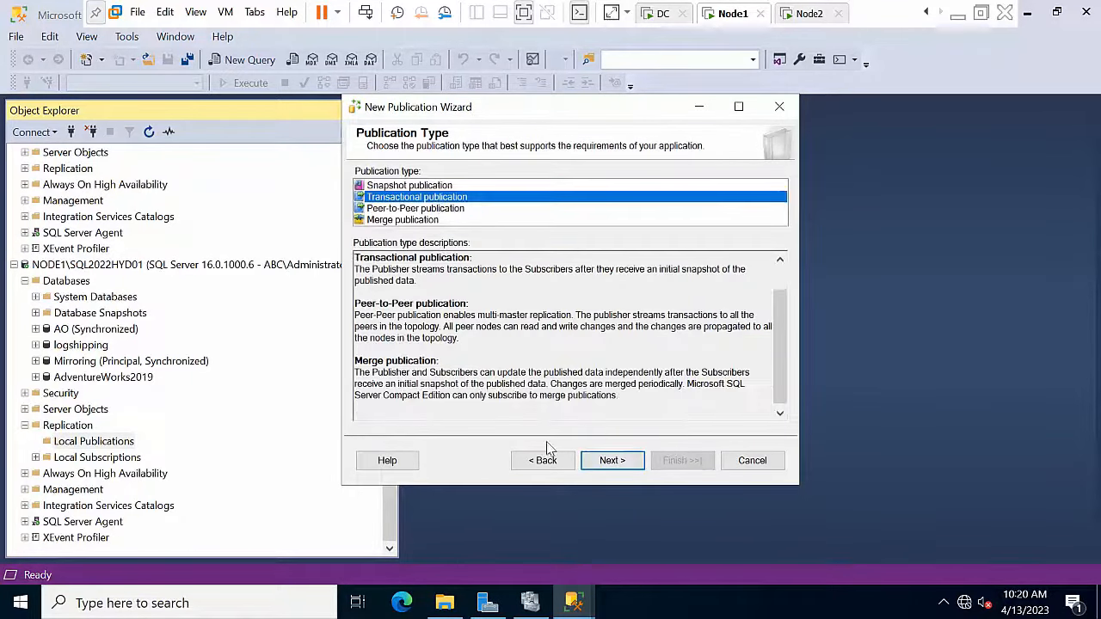
left_click(609, 462)
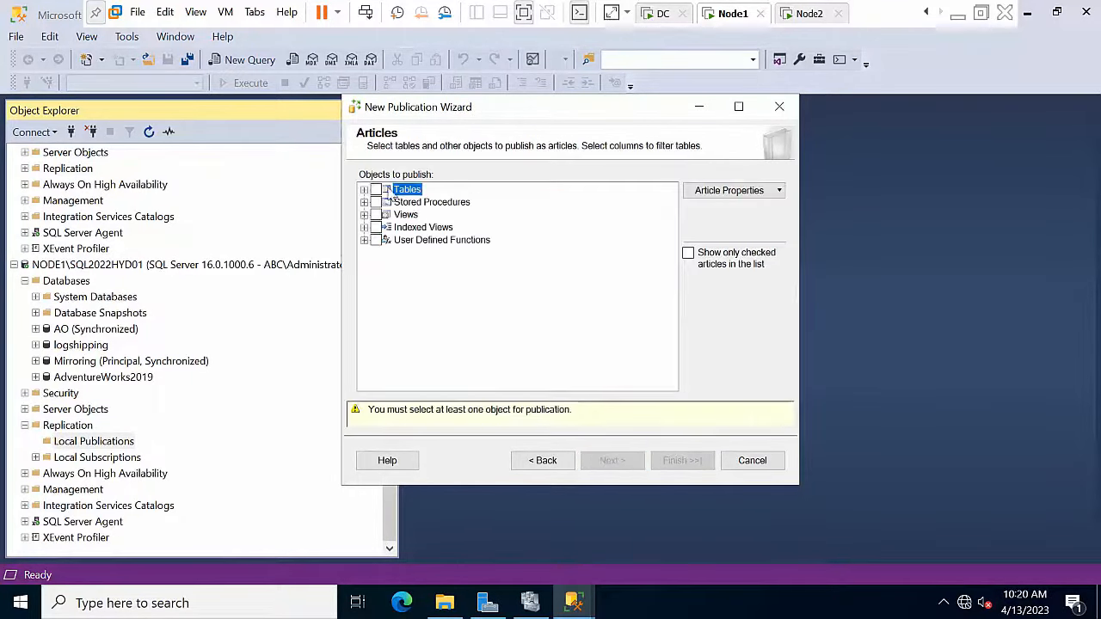
Step: Publish the Address (Person) table as the article, with no row filtering
left_click(364, 190)
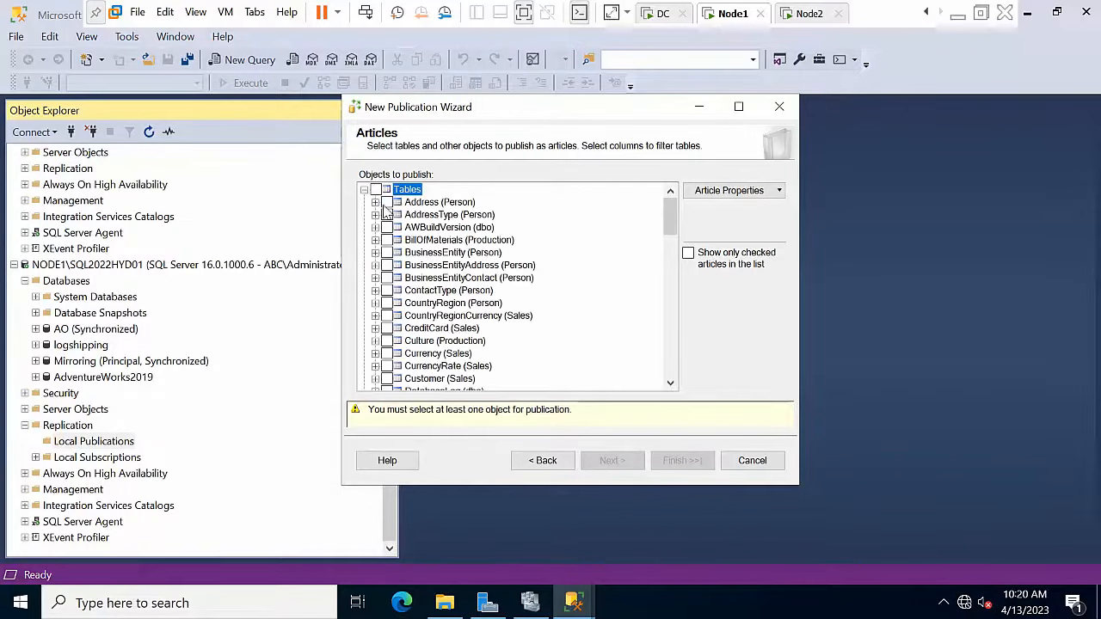
left_click(387, 203)
left_click(613, 462)
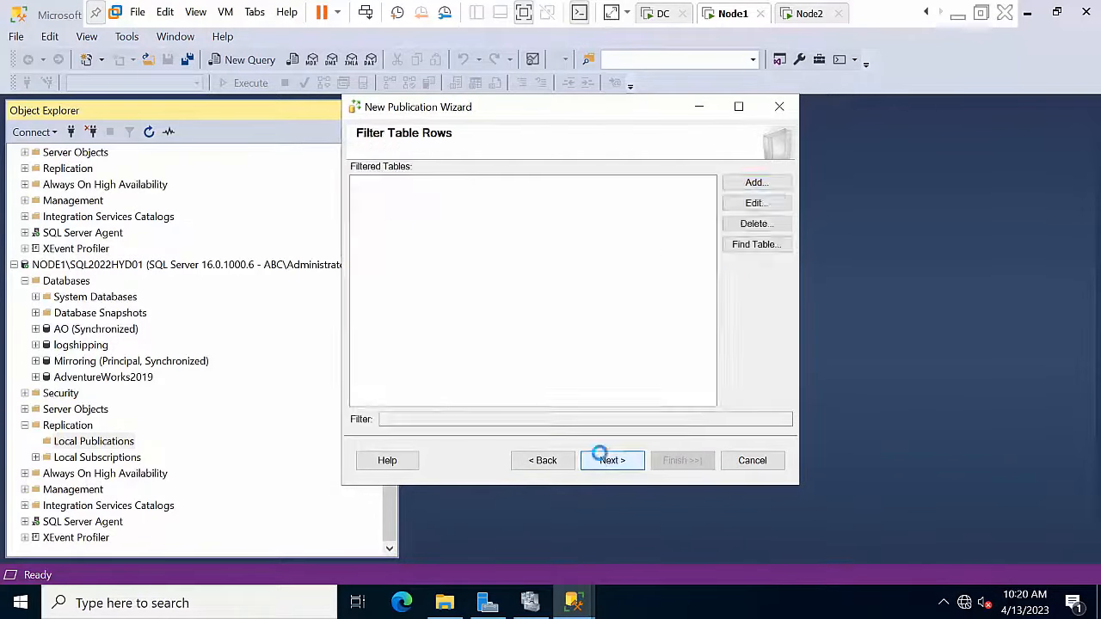
left_click(613, 462)
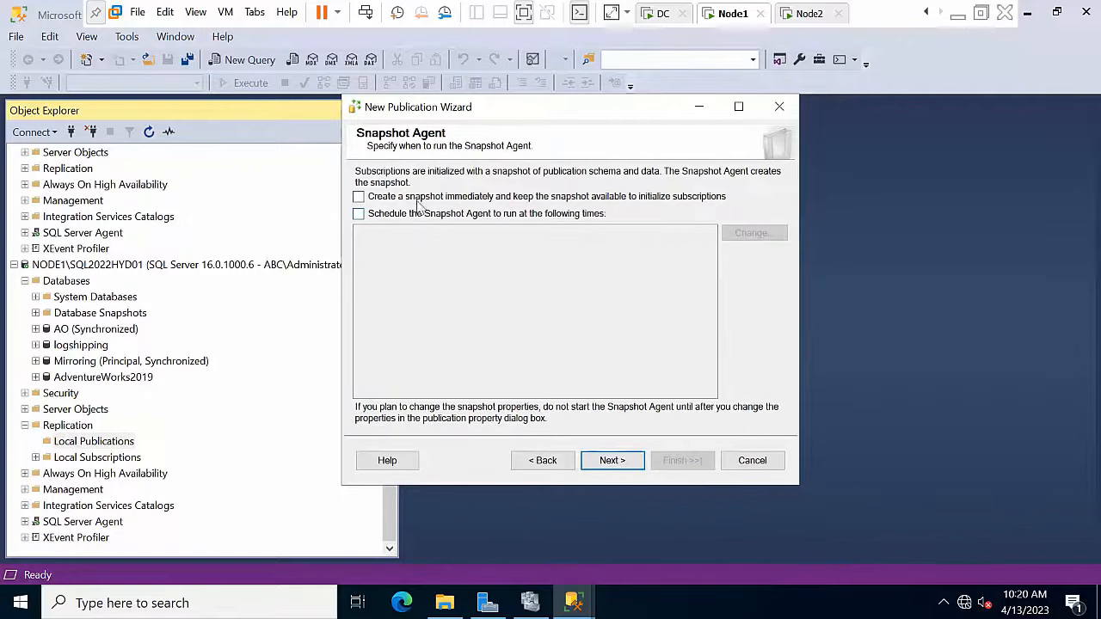
Step: Create the snapshot immediately and run the Snapshot Agent under the SQL Server Agent account
left_click(421, 197)
left_click(624, 458)
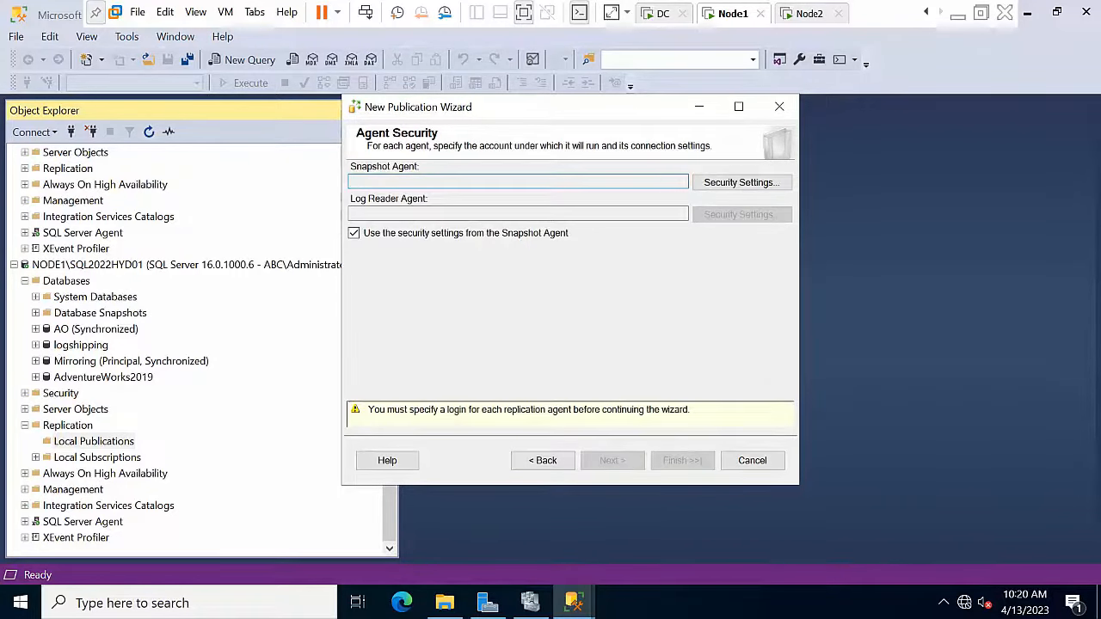
left_click(730, 183)
left_click(406, 287)
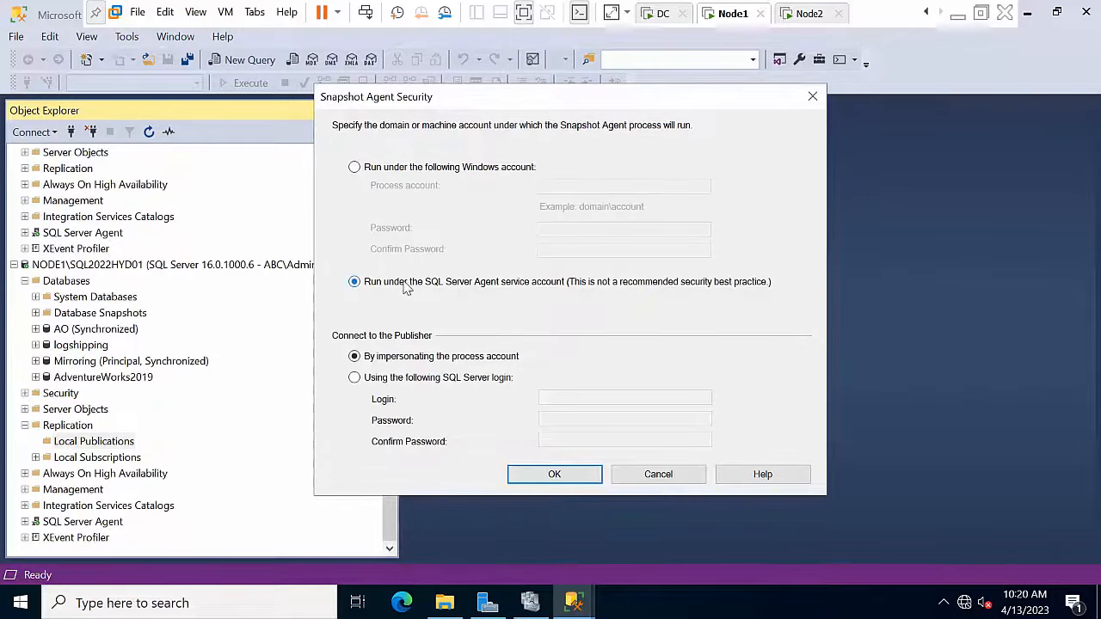
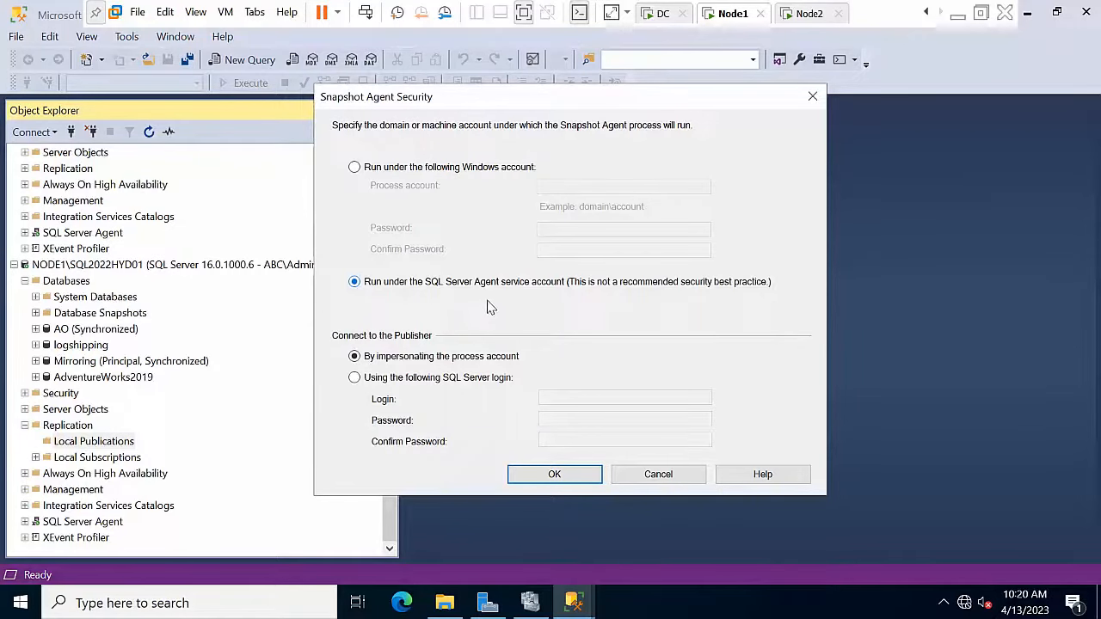
Step: Accept the Snapshot Agent security, name the publication 'Trans', and finish the wizard
left_click(554, 476)
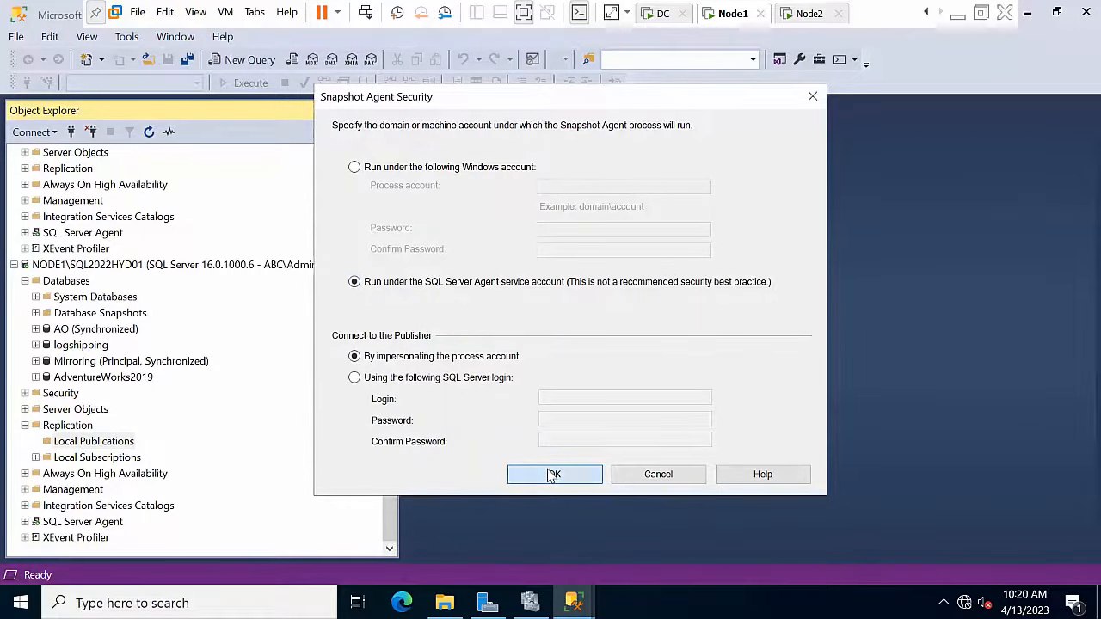
left_click(621, 465)
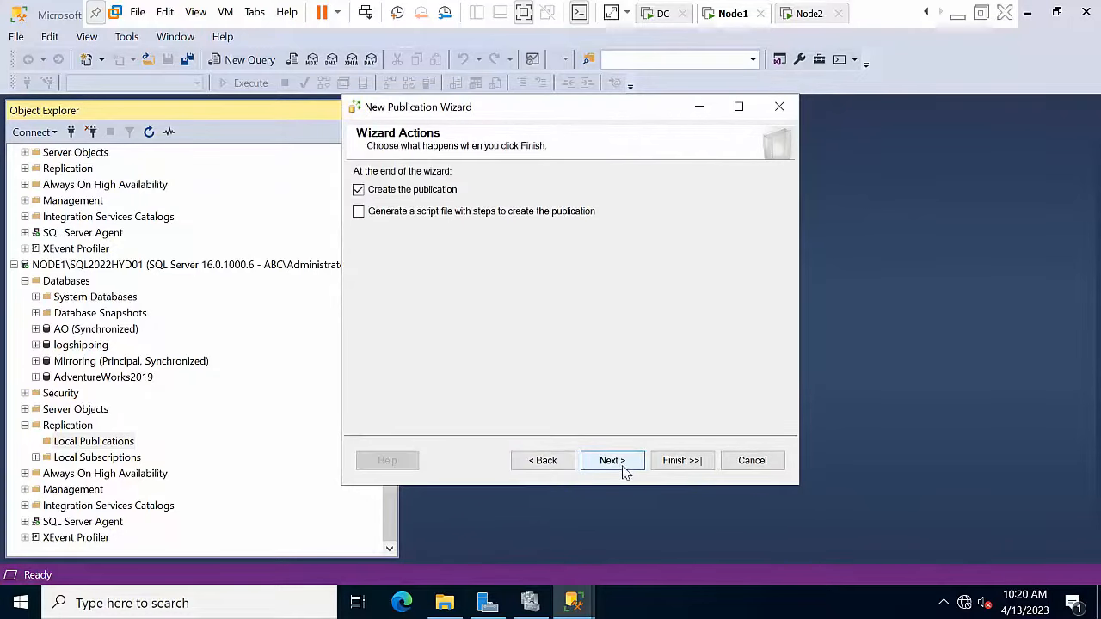
left_click(622, 466)
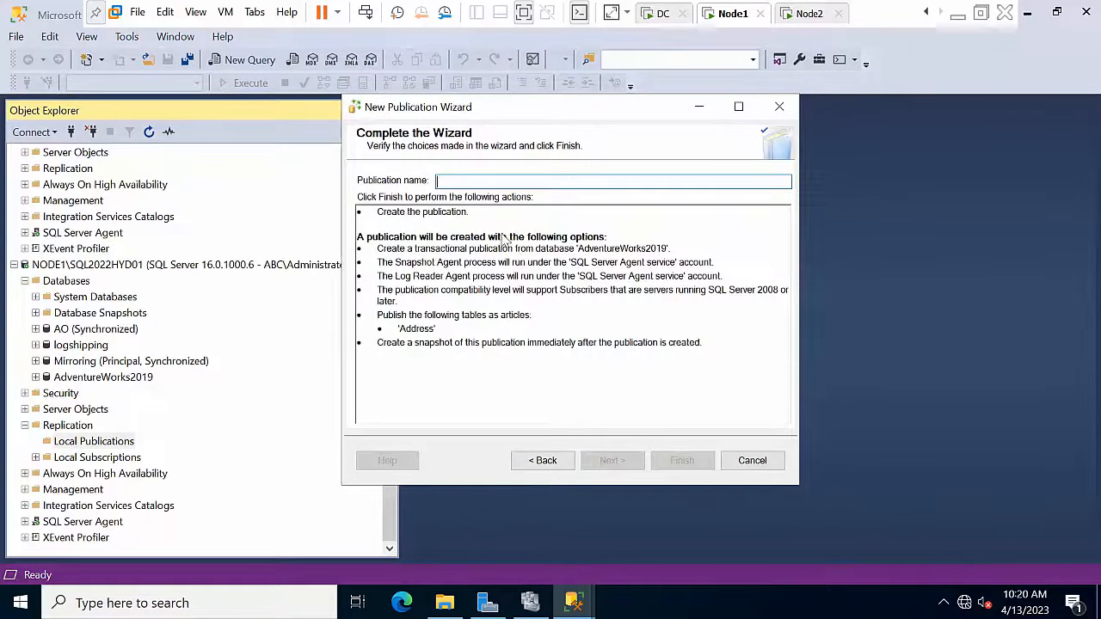
type("Trans")
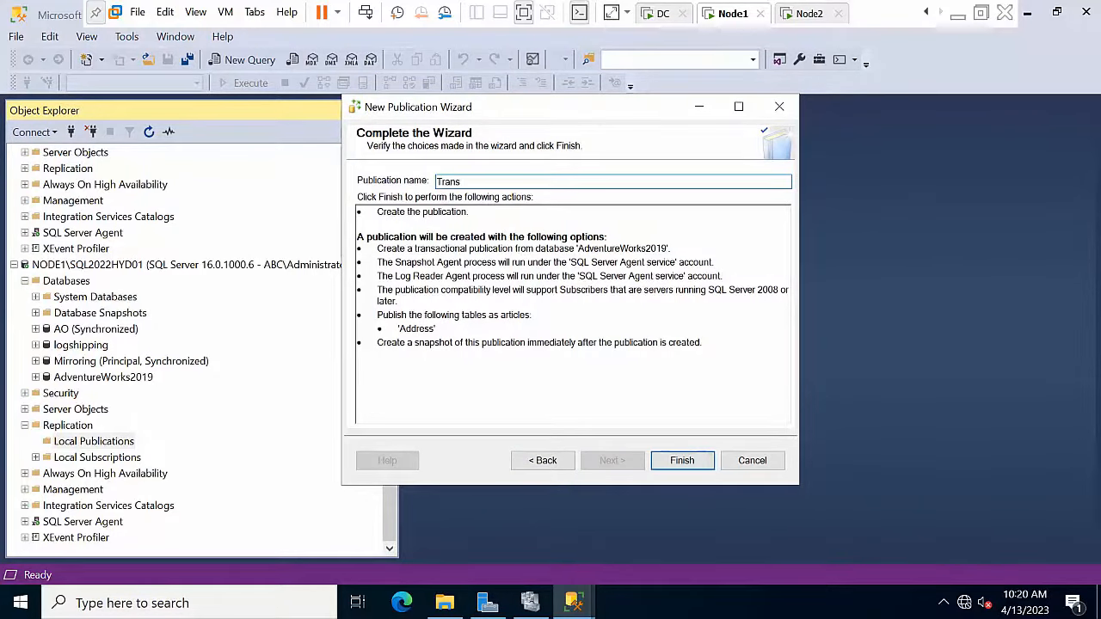
left_click(684, 462)
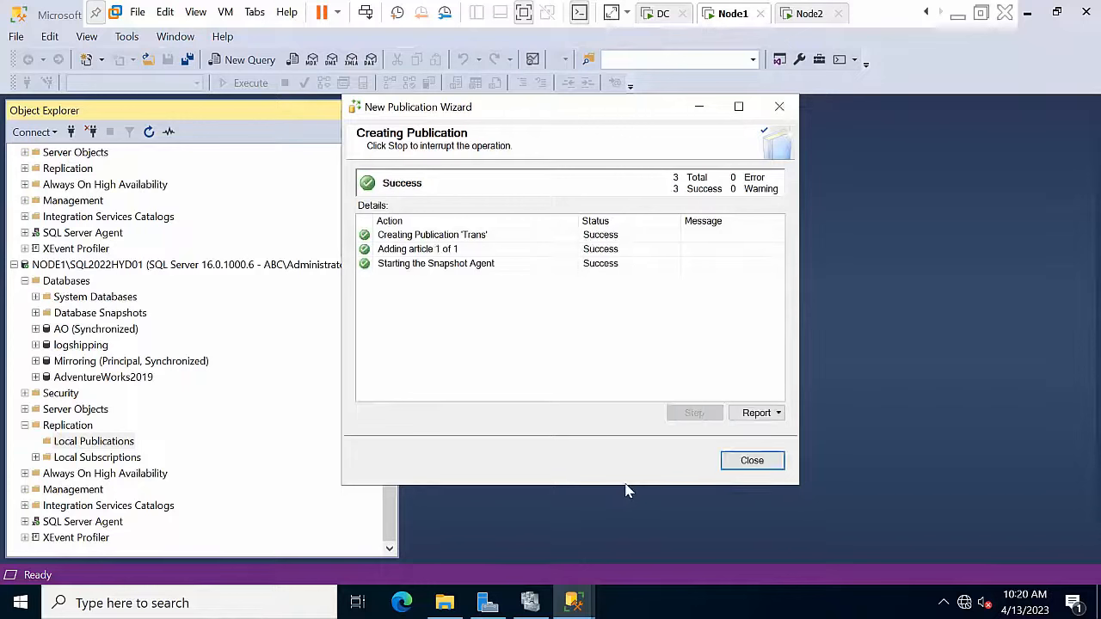
left_click(739, 458)
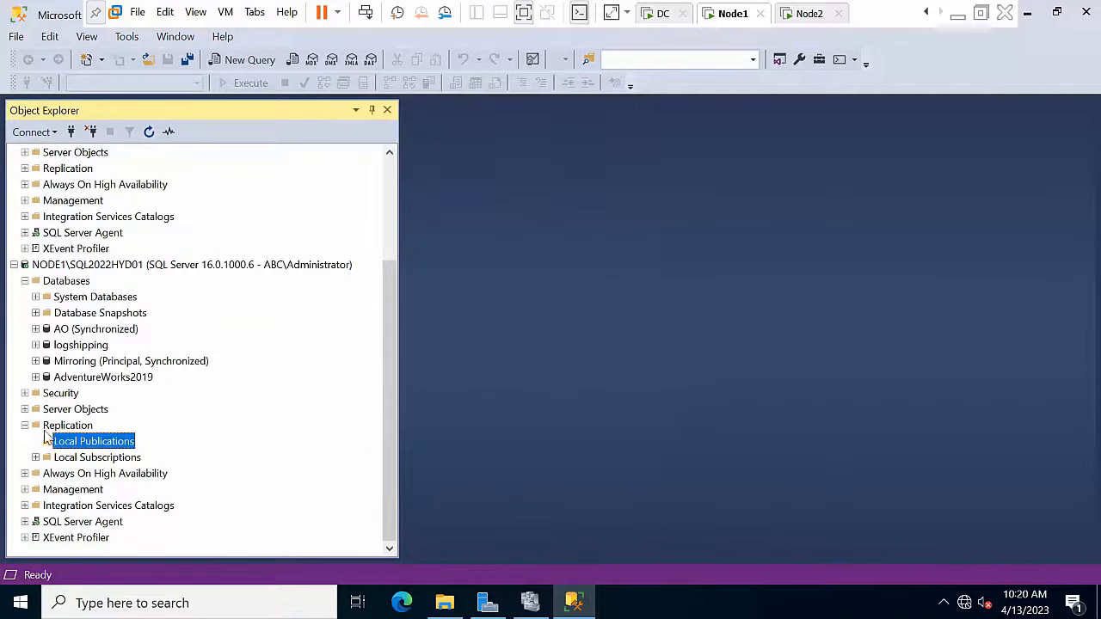
Step: Refresh Local Publications to show [AdventureWorks2019]: Trans and start New Subscriptions on it
right_click(90, 443)
left_click(121, 575)
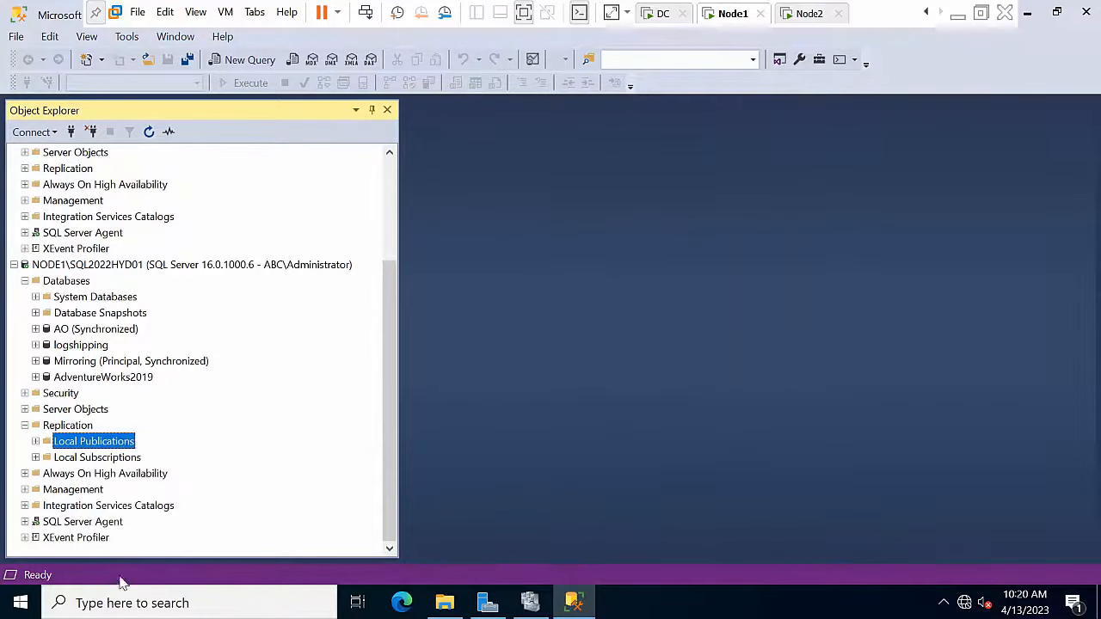
double_click(62, 444)
left_click(102, 457)
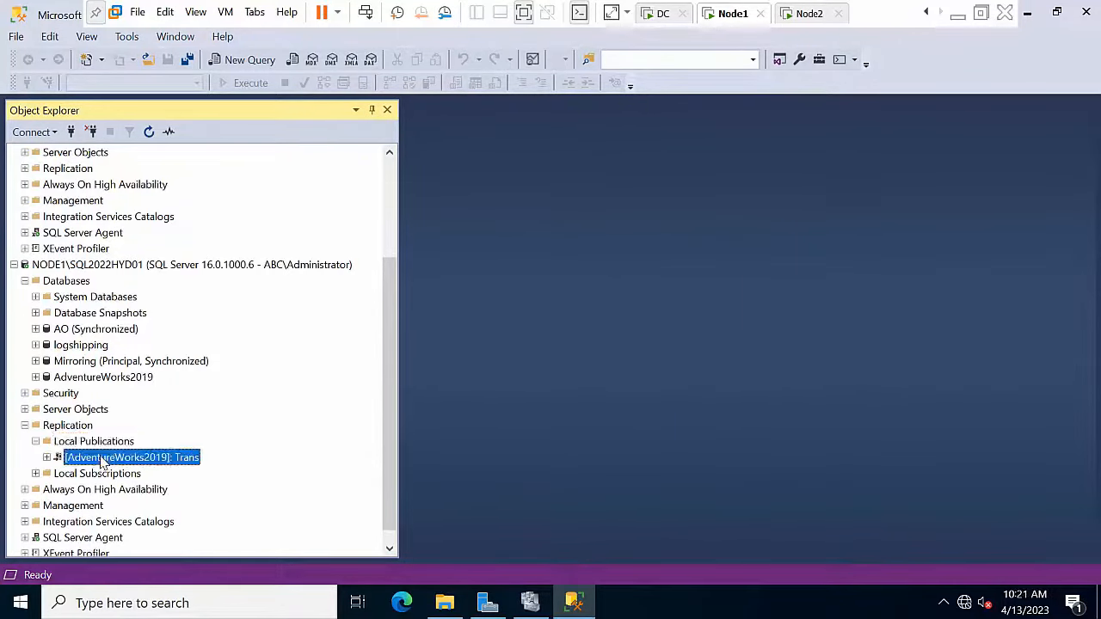
scroll(124, 452, "down", 1)
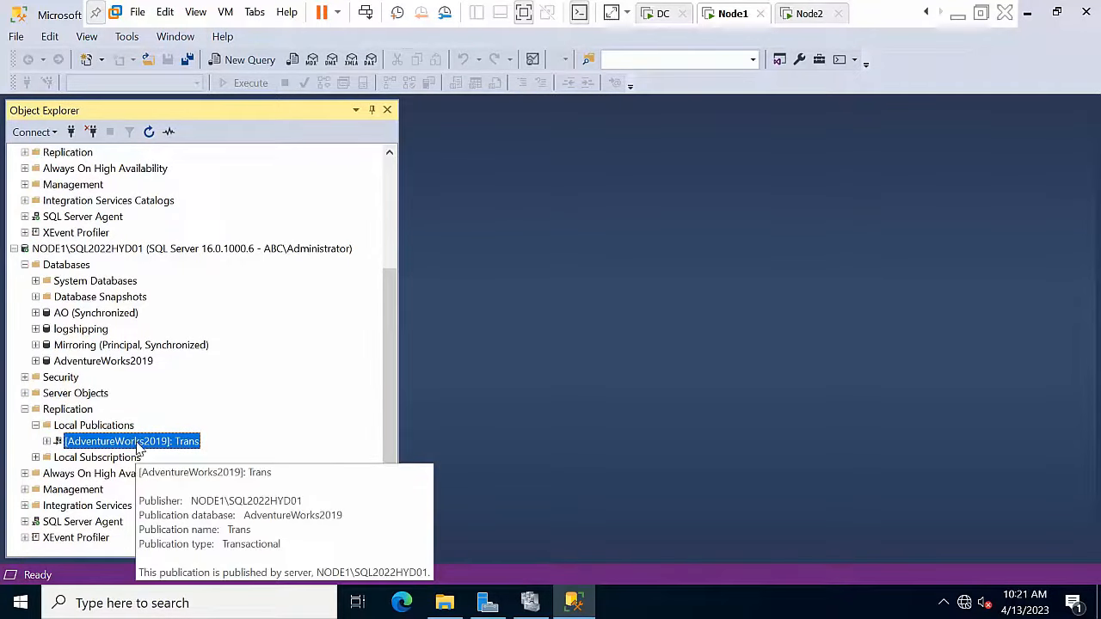
right_click(137, 444)
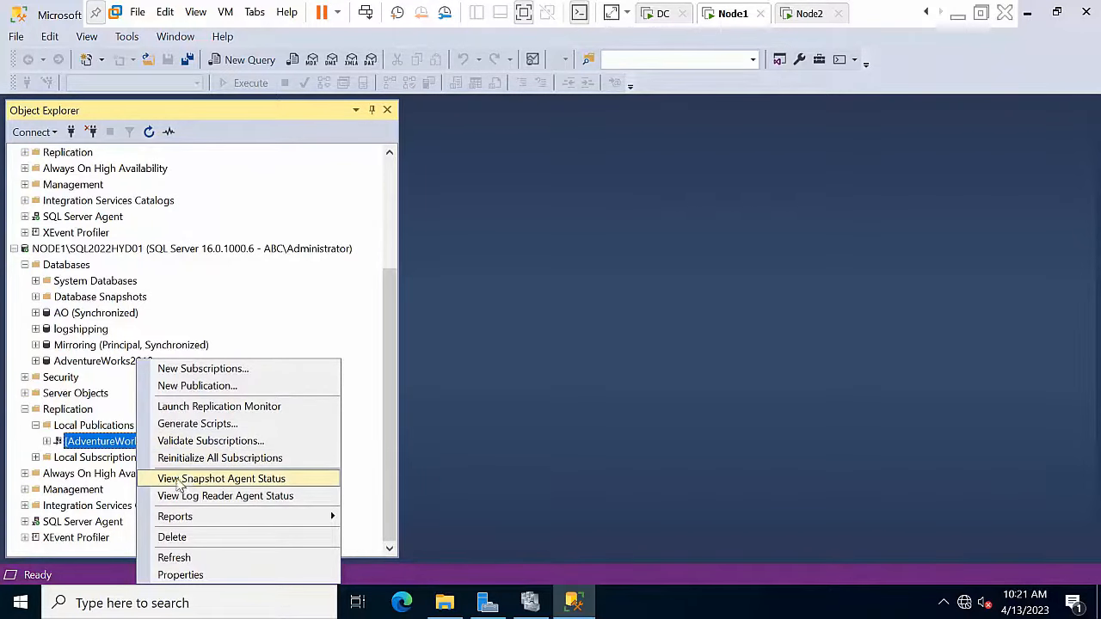
left_click(179, 368)
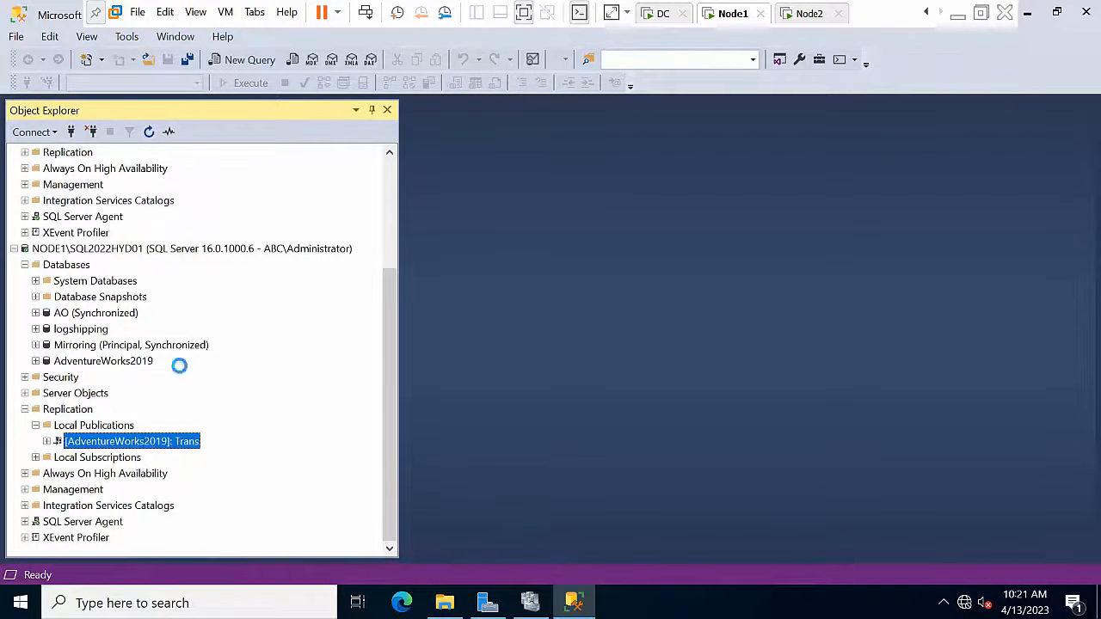
Step: Push a Trans subscription to SQL Server subscriber NODE2\SQL2022HYD02, using its Replication database
left_click(610, 458)
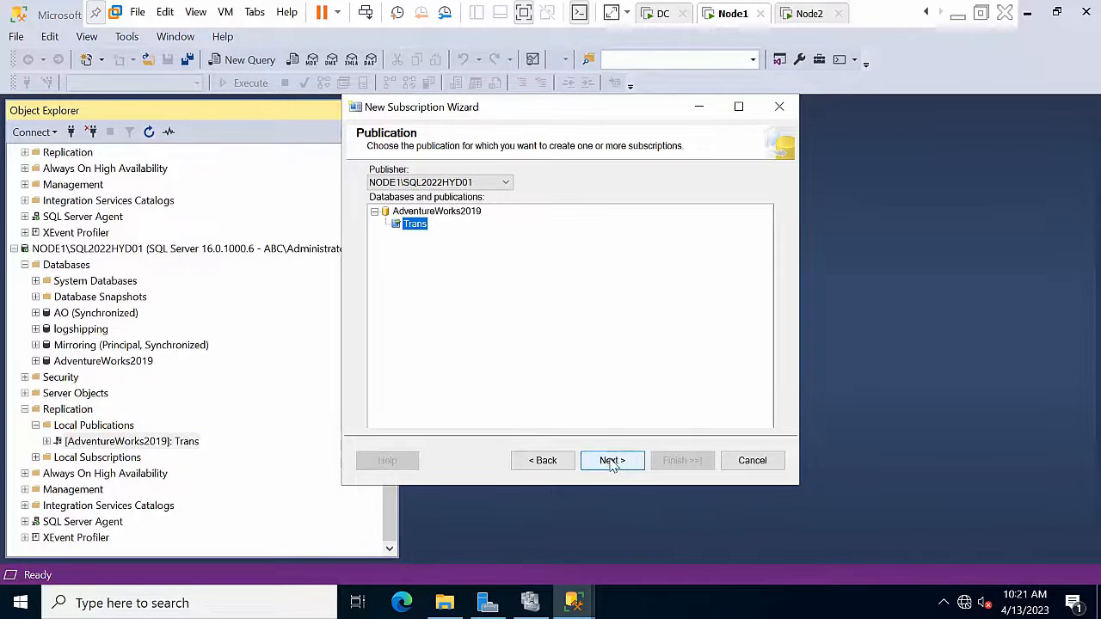
left_click(612, 462)
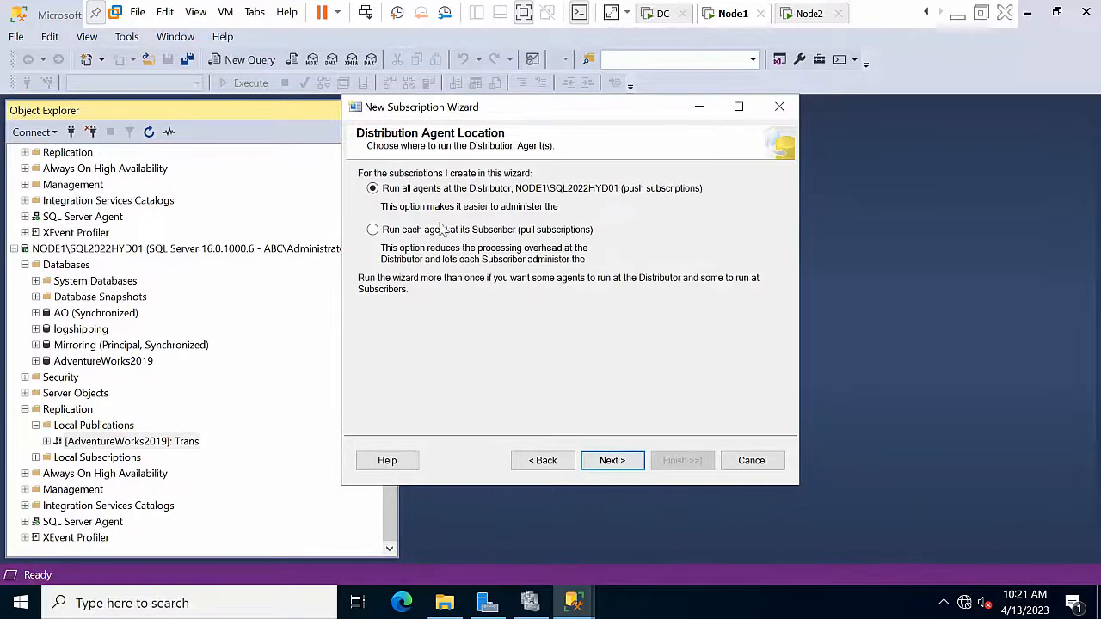
left_click(621, 460)
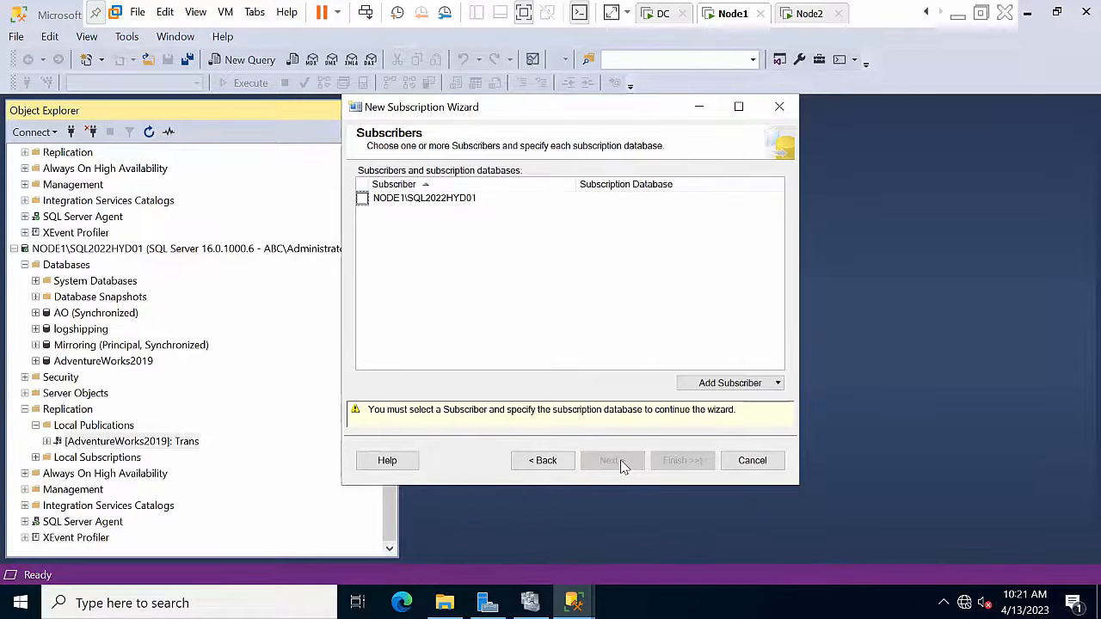
left_click(737, 385)
left_click(742, 406)
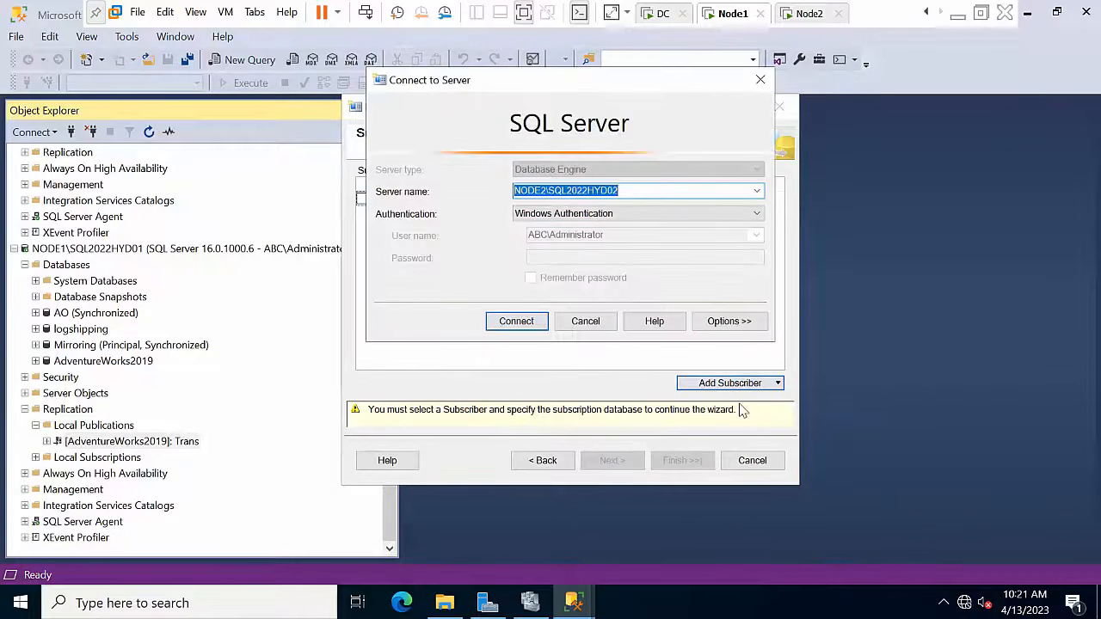
left_click(530, 325)
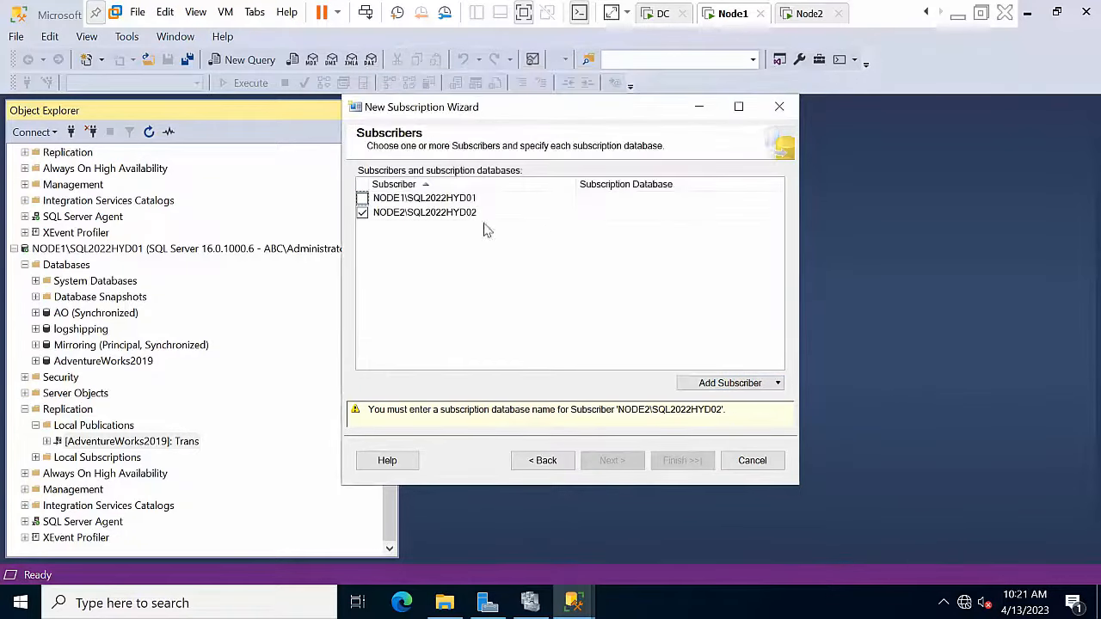
left_click(630, 212)
left_click(631, 212)
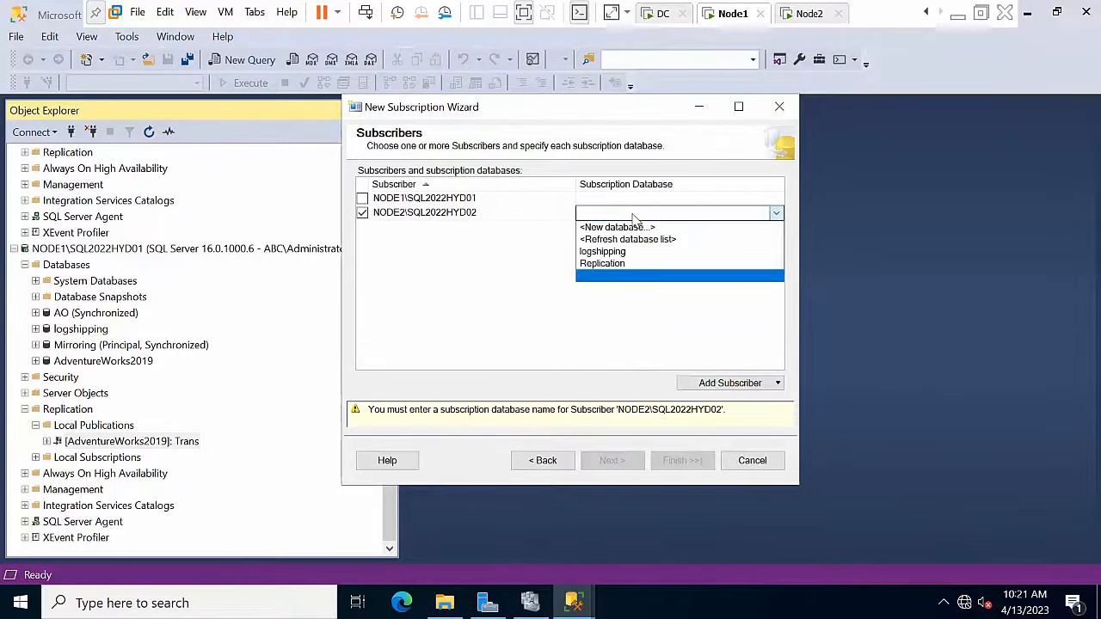
left_click(622, 264)
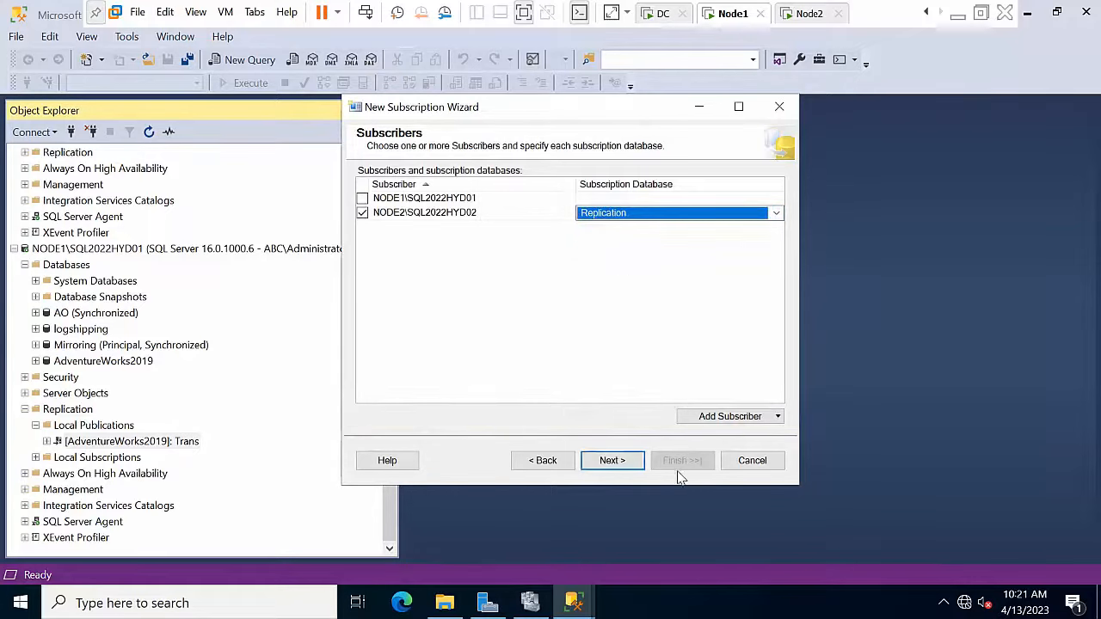
Step: Run NODE2's distribution agent under the SQL Server Agent account
left_click(635, 469)
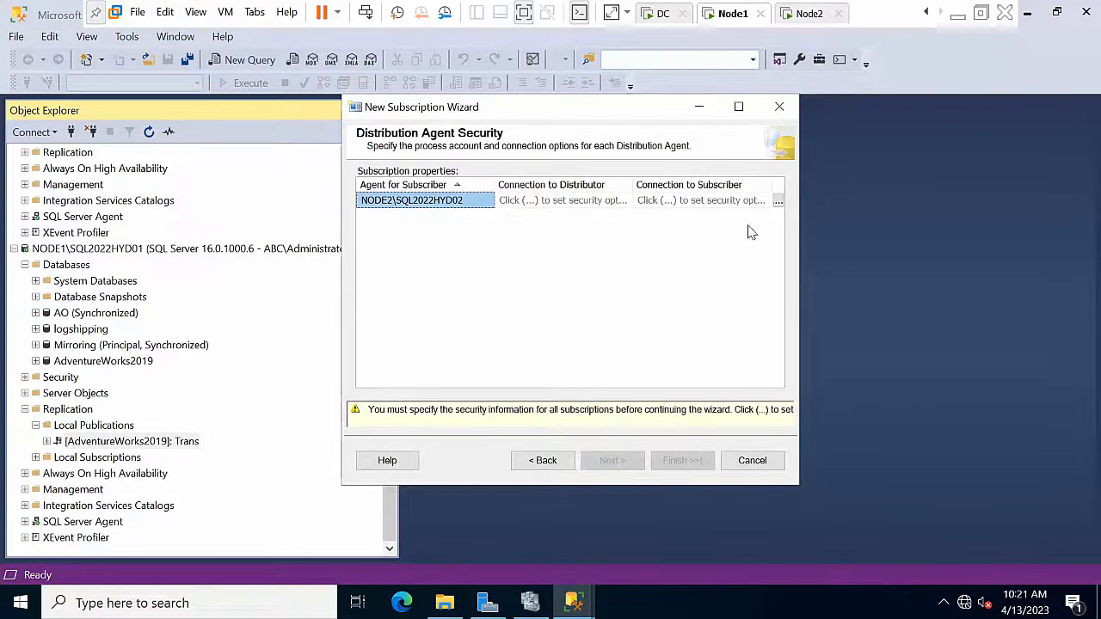
left_click(778, 202)
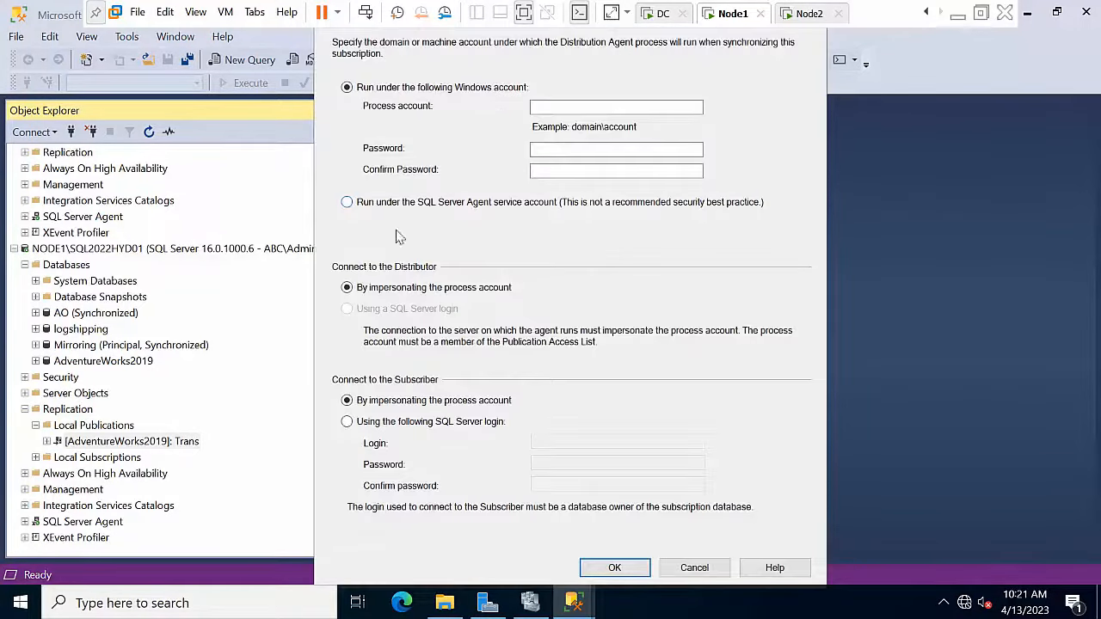
left_click(404, 205)
left_click(623, 575)
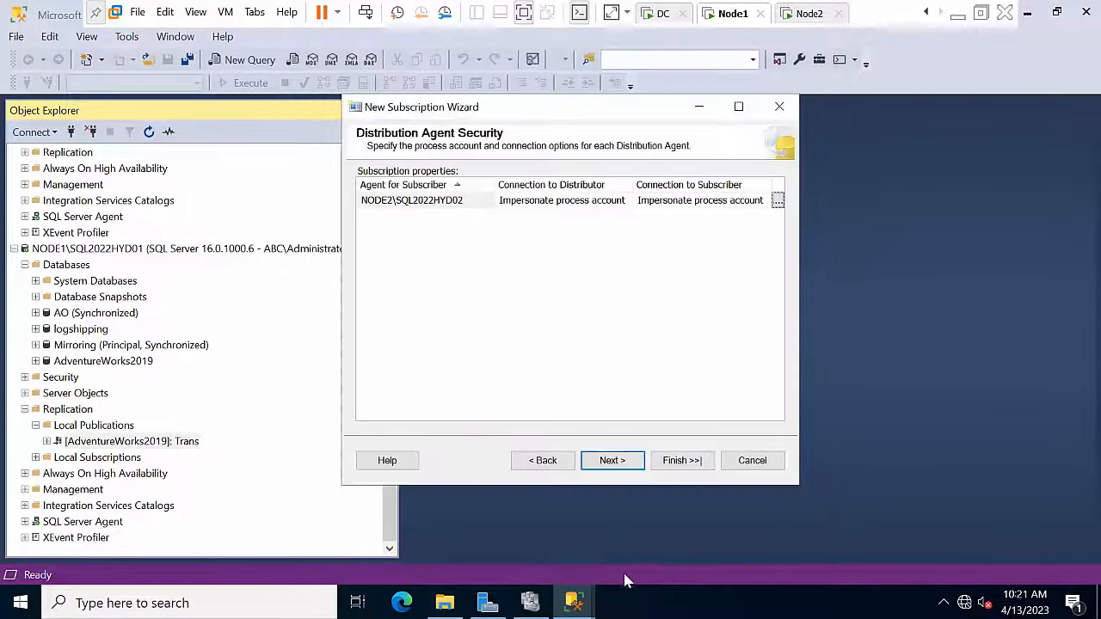
Step: Create the subscription with continuous schedule and immediate initialization, then show it under Trans
left_click(621, 462)
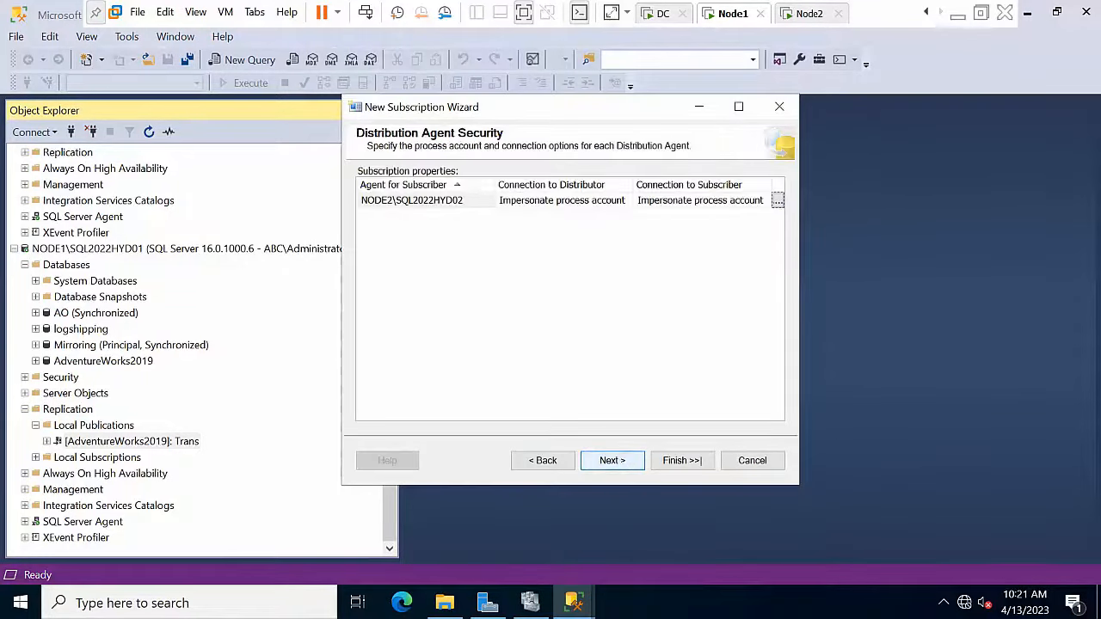
left_click(623, 462)
left_click(680, 461)
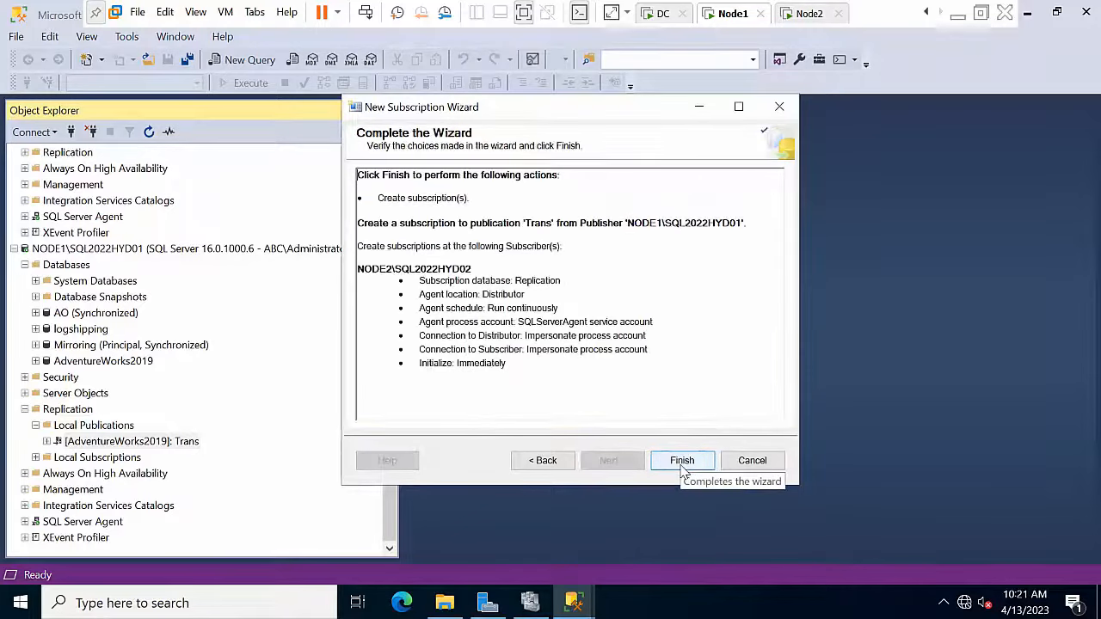
left_click(683, 462)
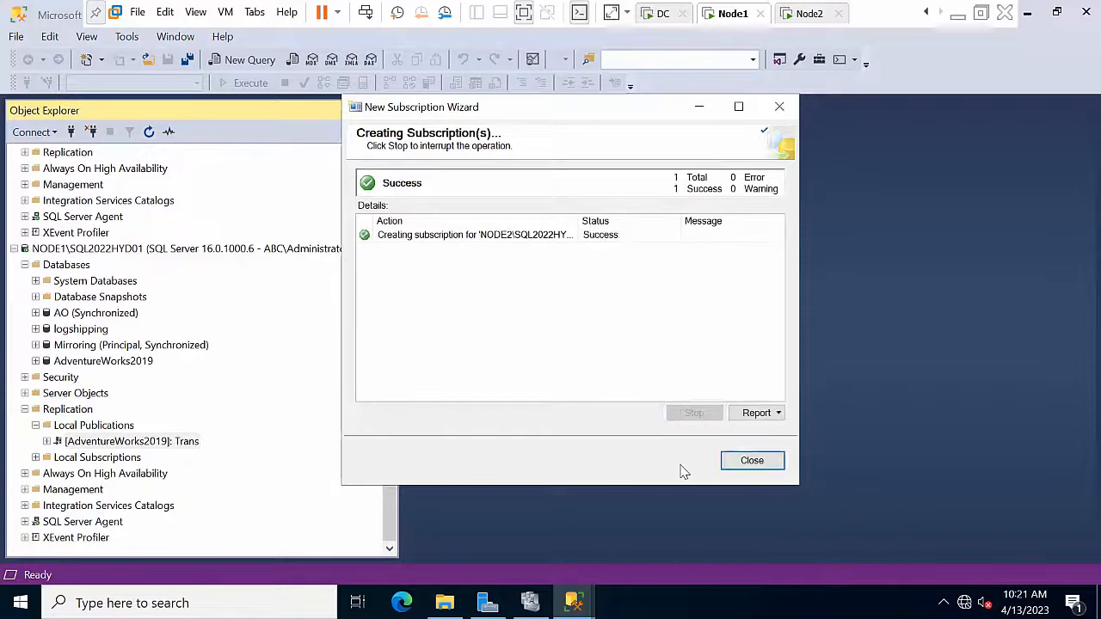
left_click(756, 461)
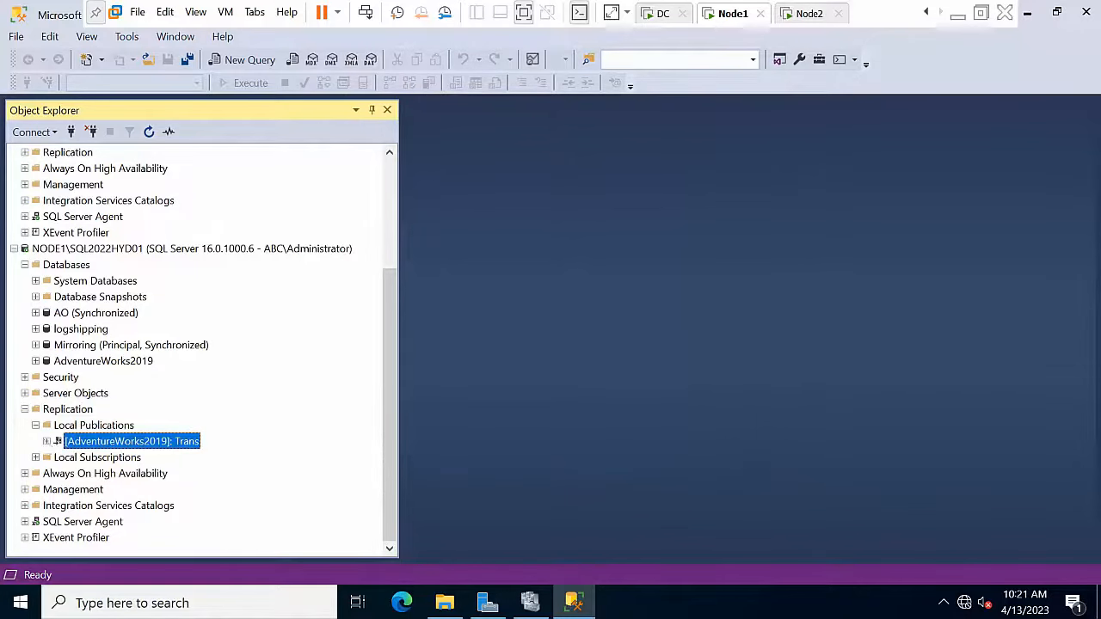
left_click(47, 441)
left_click(123, 461)
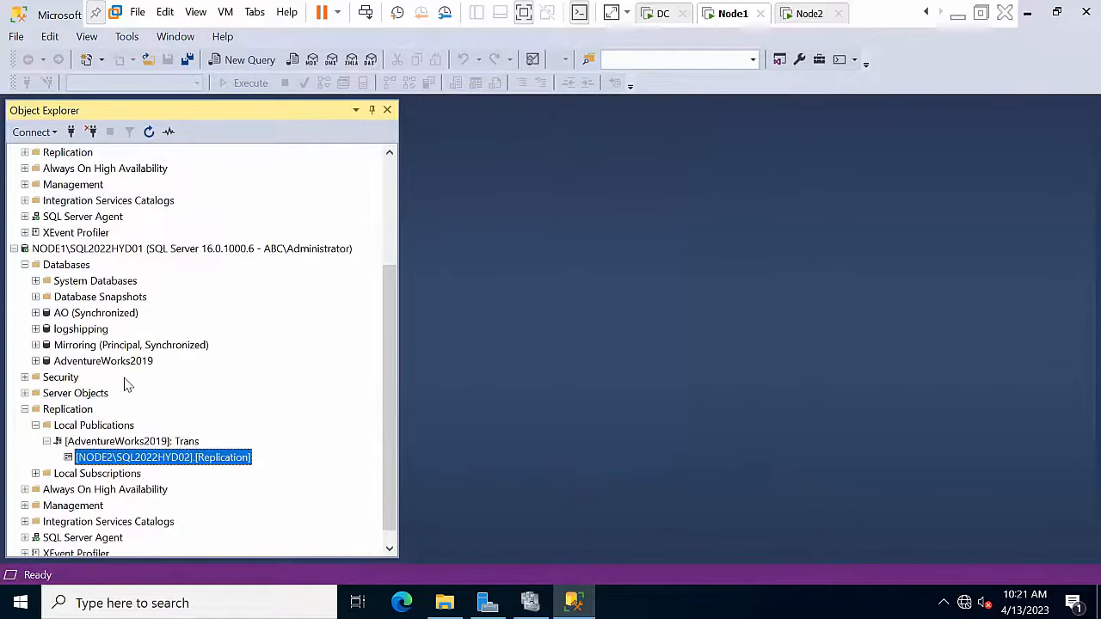
scroll(99, 421, "up", 3)
scroll(102, 423, "down", 3)
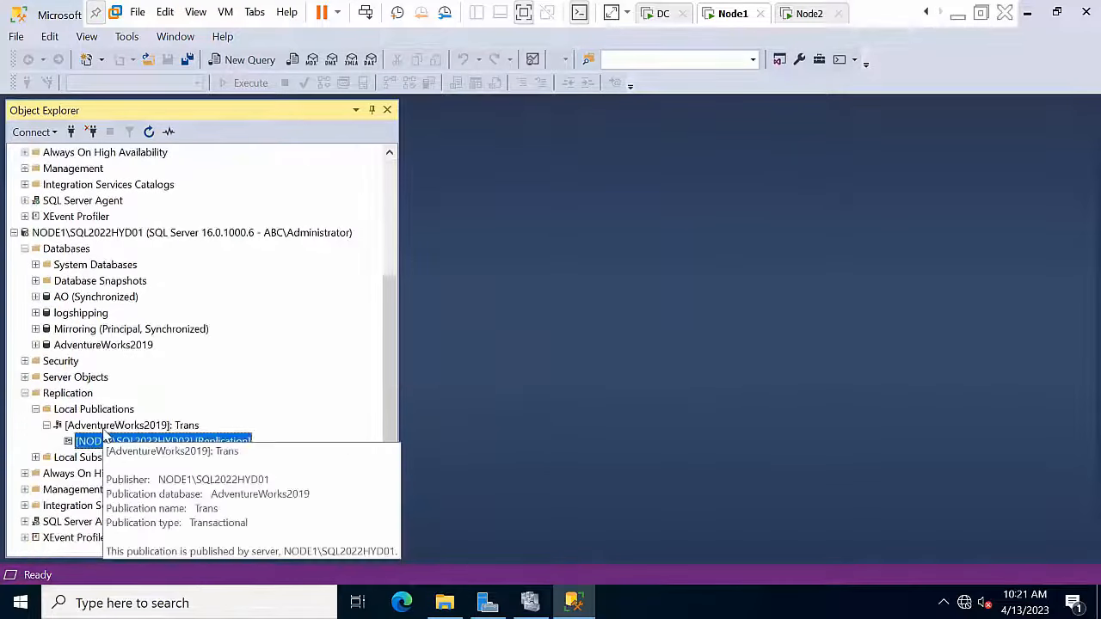
left_click(110, 425)
right_click(110, 427)
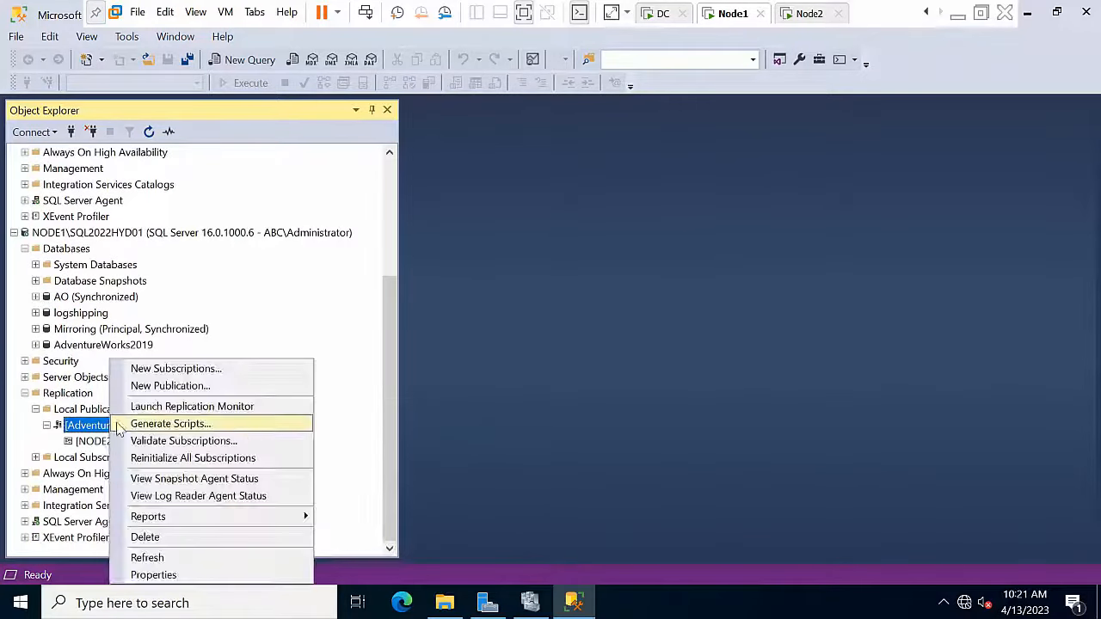
left_click(157, 480)
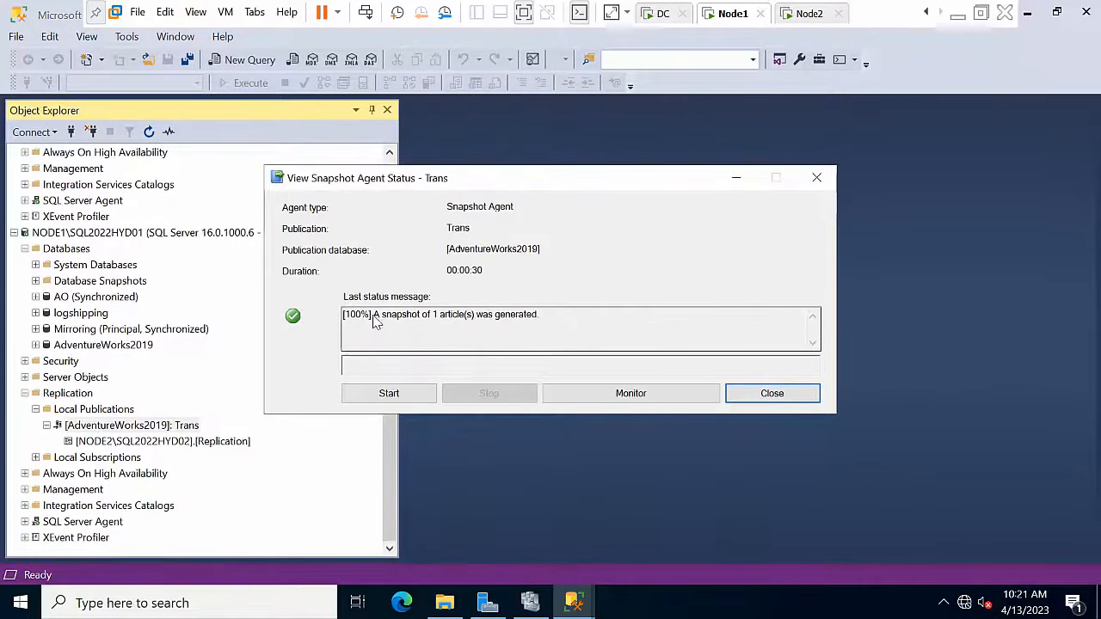
left_click(791, 394)
left_click(218, 441)
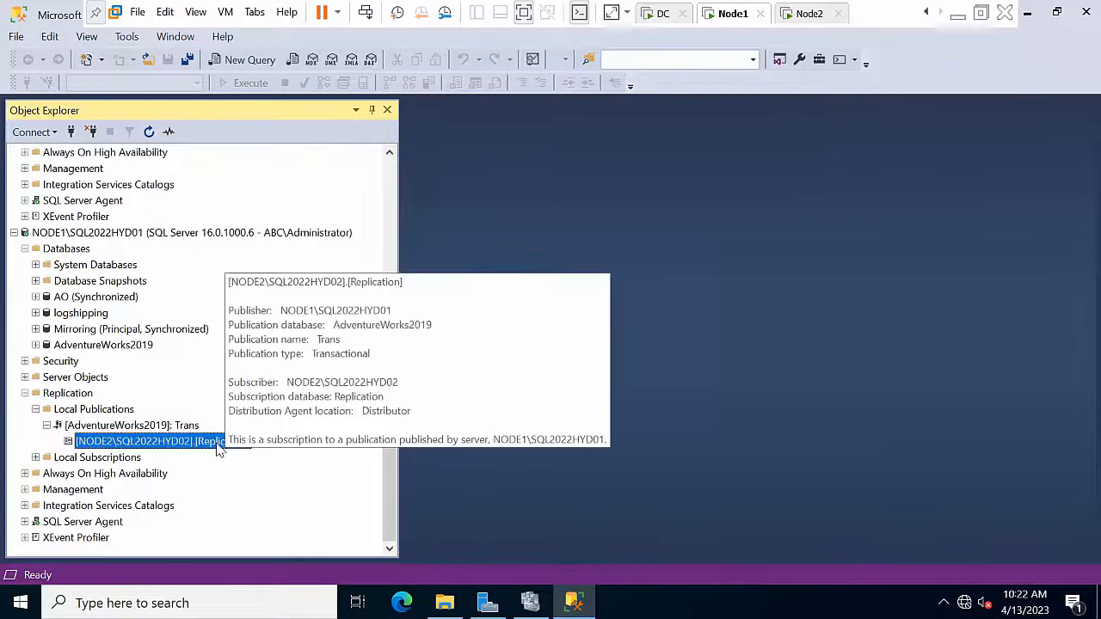
right_click(219, 441)
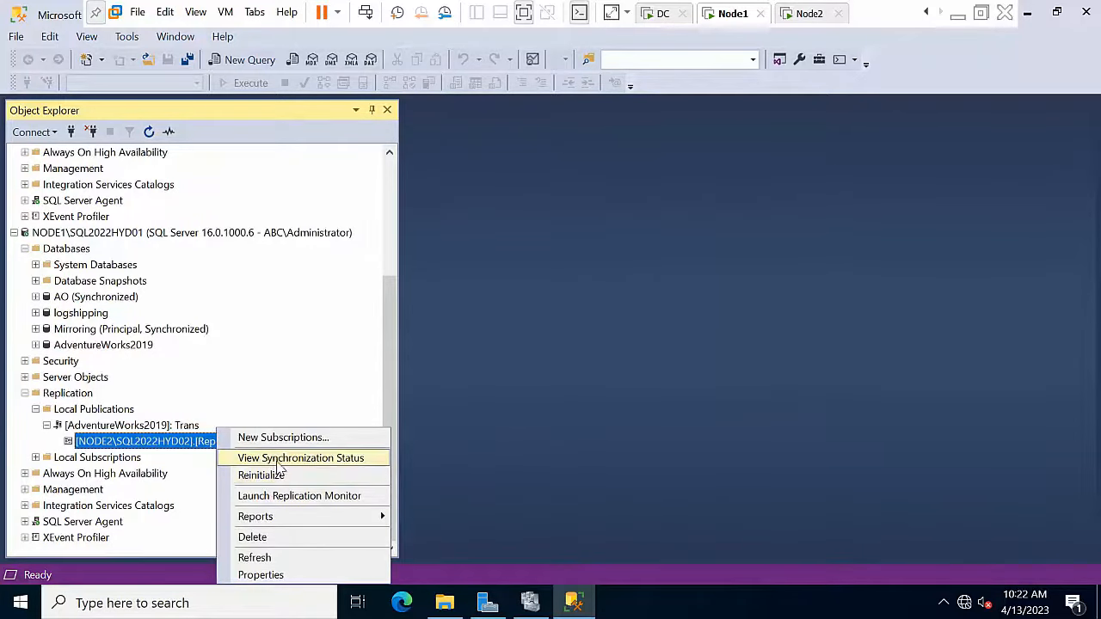
left_click(138, 427)
right_click(138, 427)
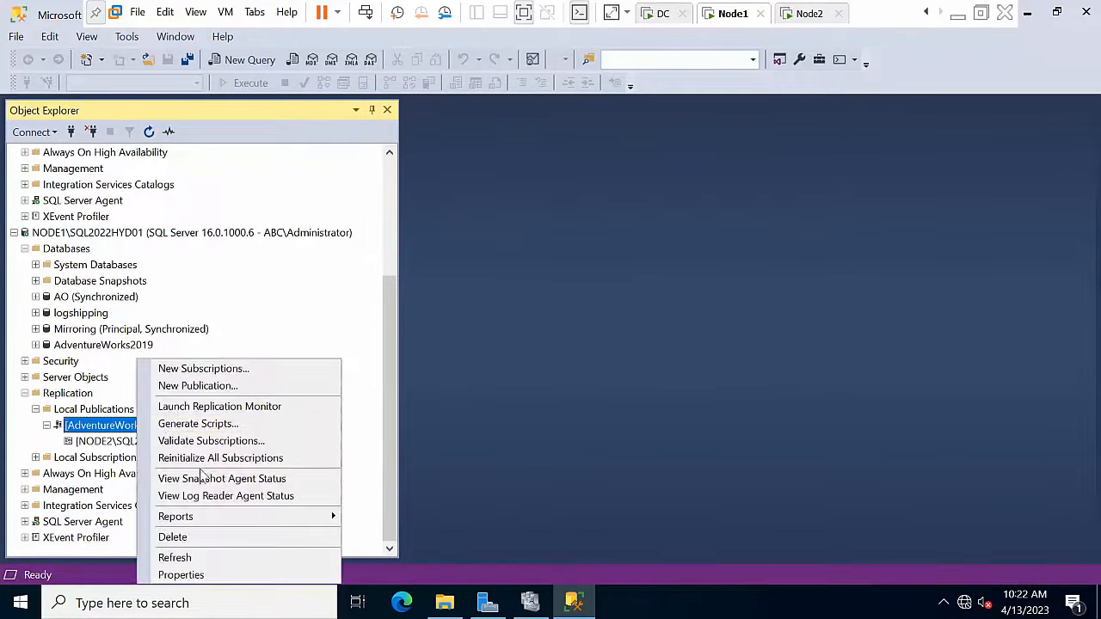
left_click(203, 498)
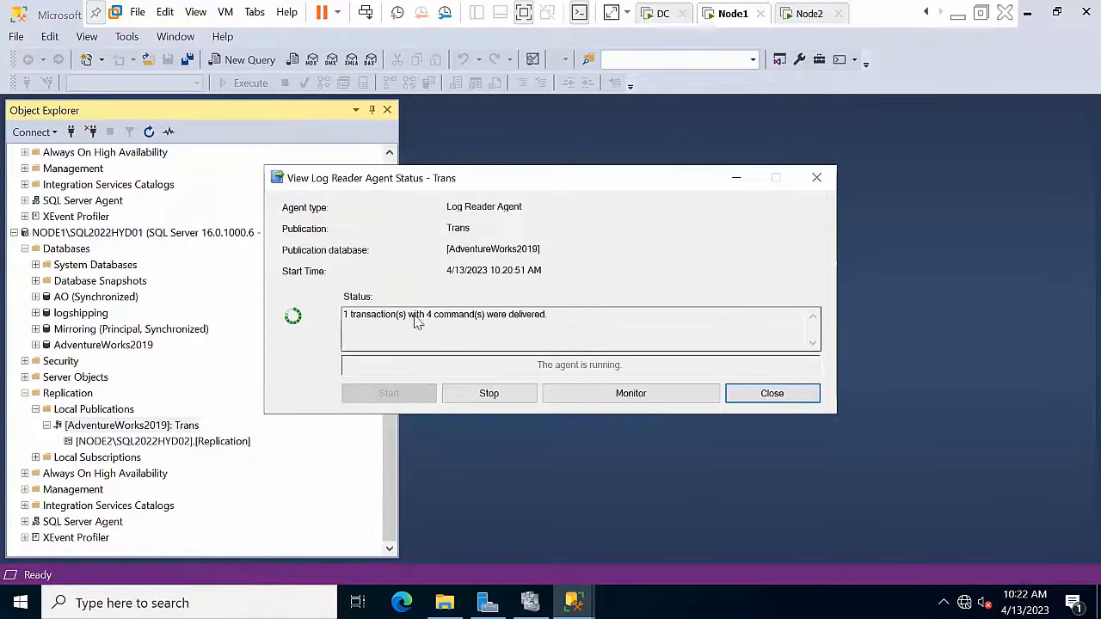
left_click(773, 395)
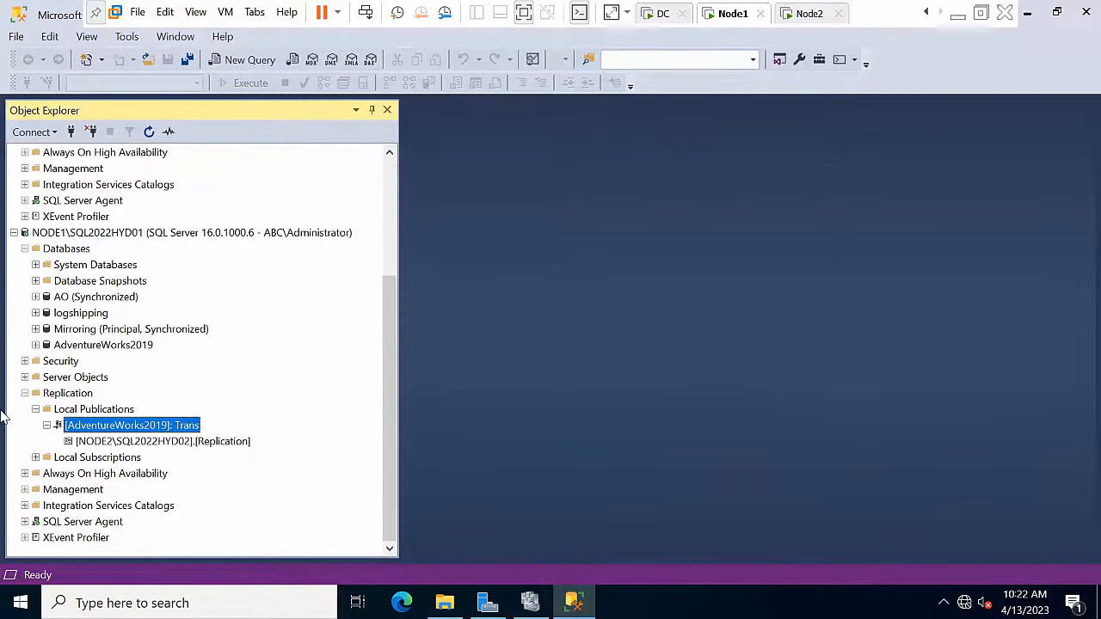
scroll(60, 334, "up", 4)
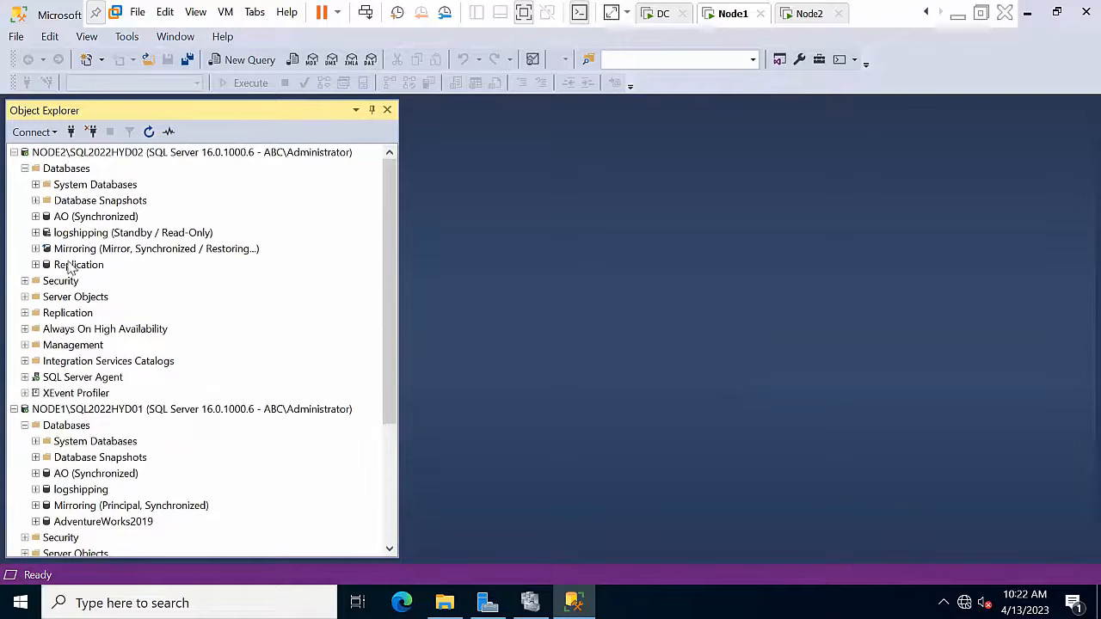
Step: Expand the Replication database's tables on NODE2 and open, then close, the Person.Address design
double_click(72, 267)
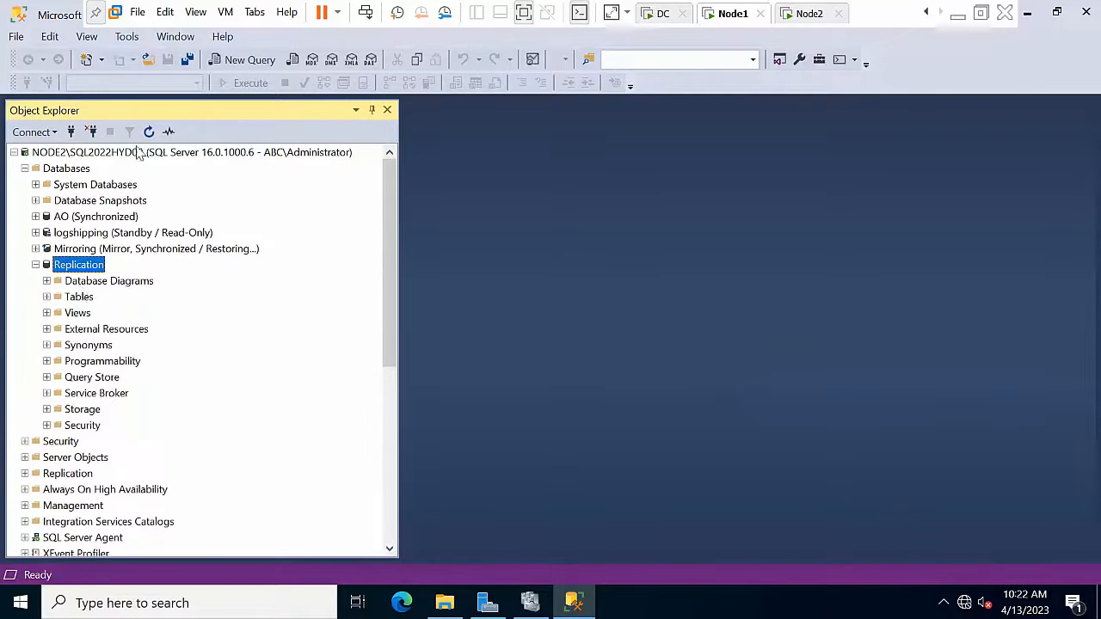
double_click(74, 298)
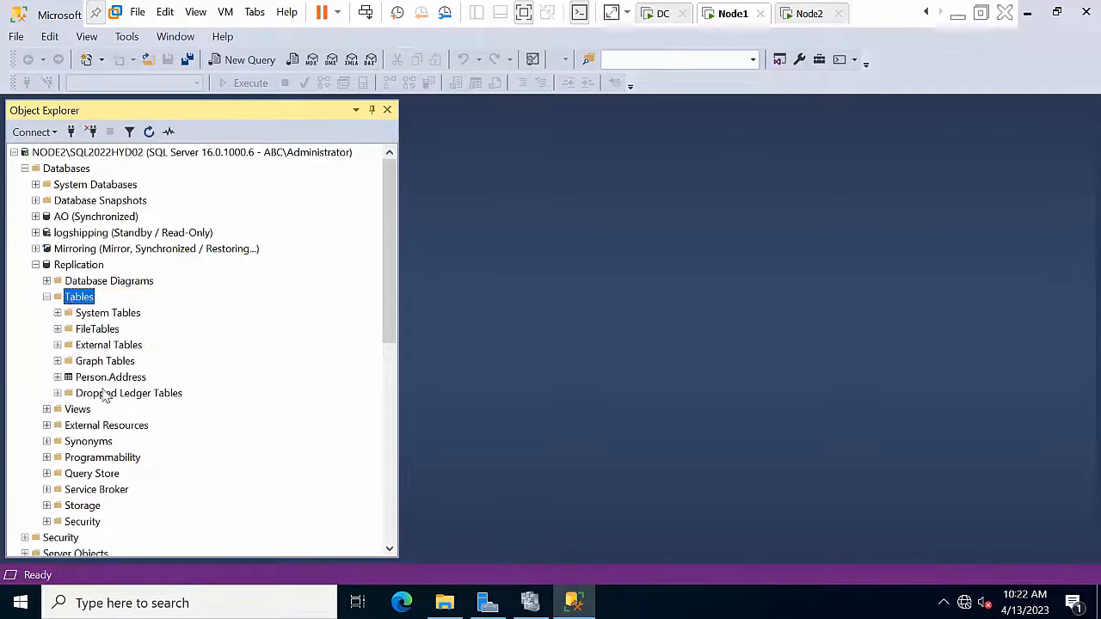
left_click(93, 378)
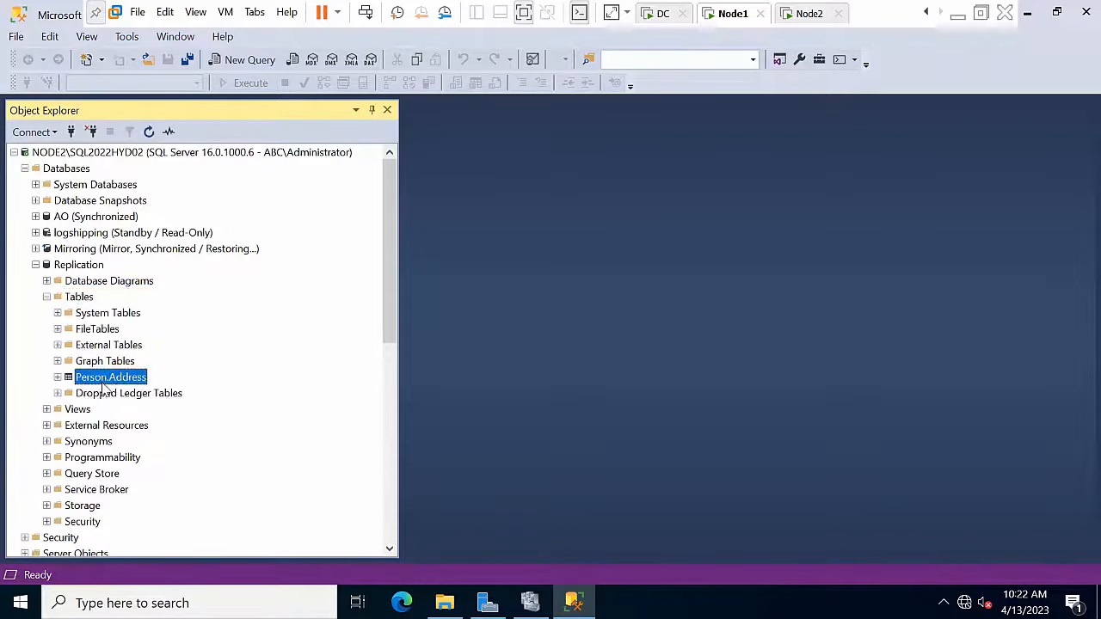
right_click(106, 388)
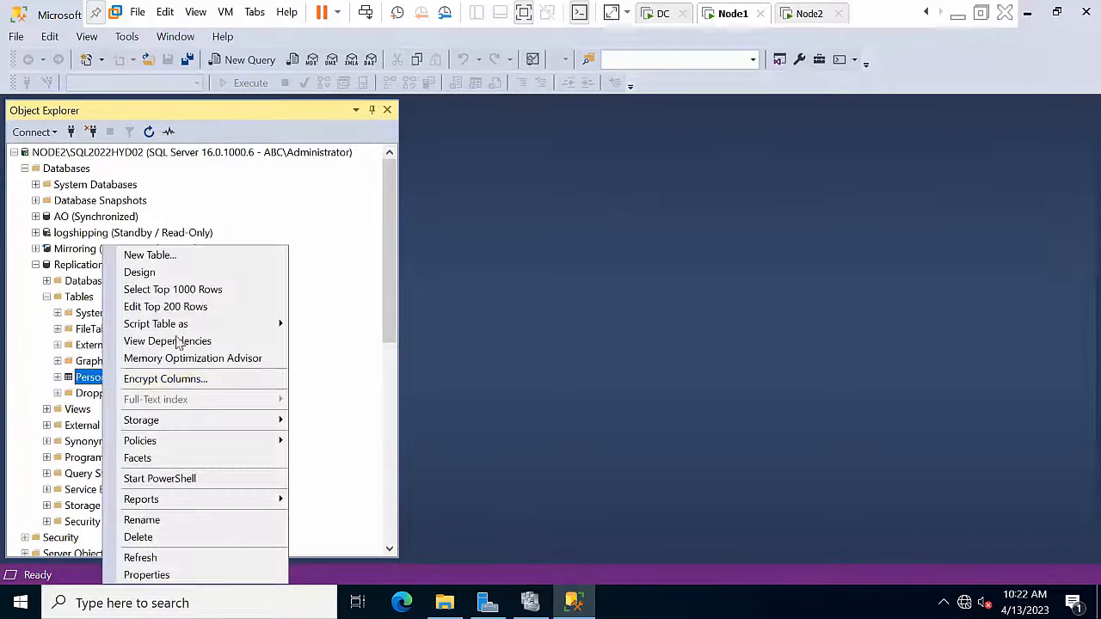
left_click(183, 282)
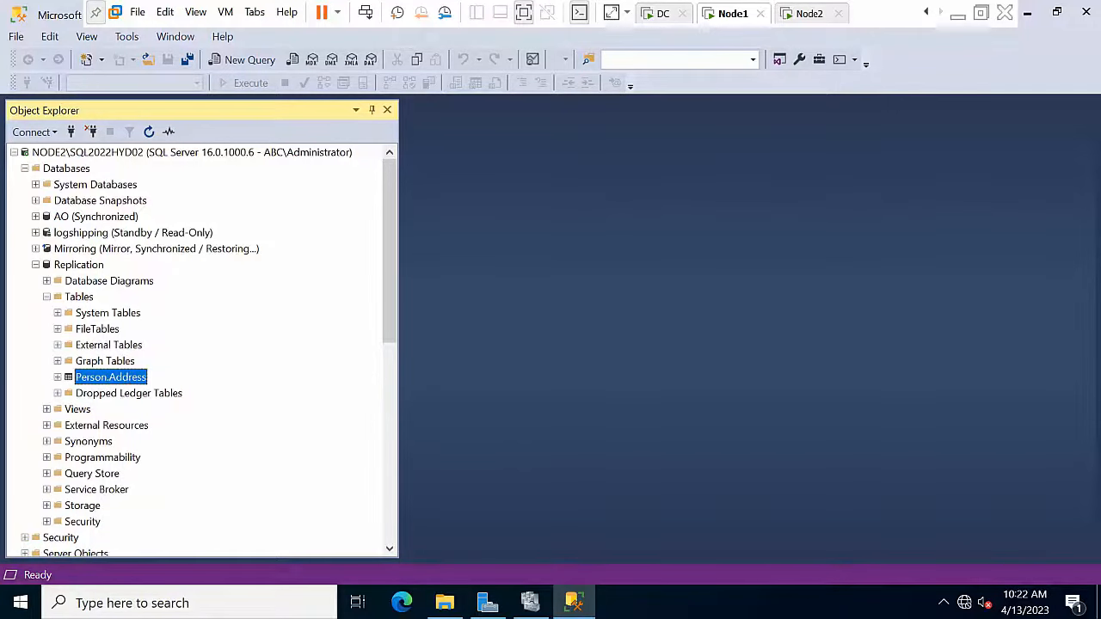
right_click(138, 379)
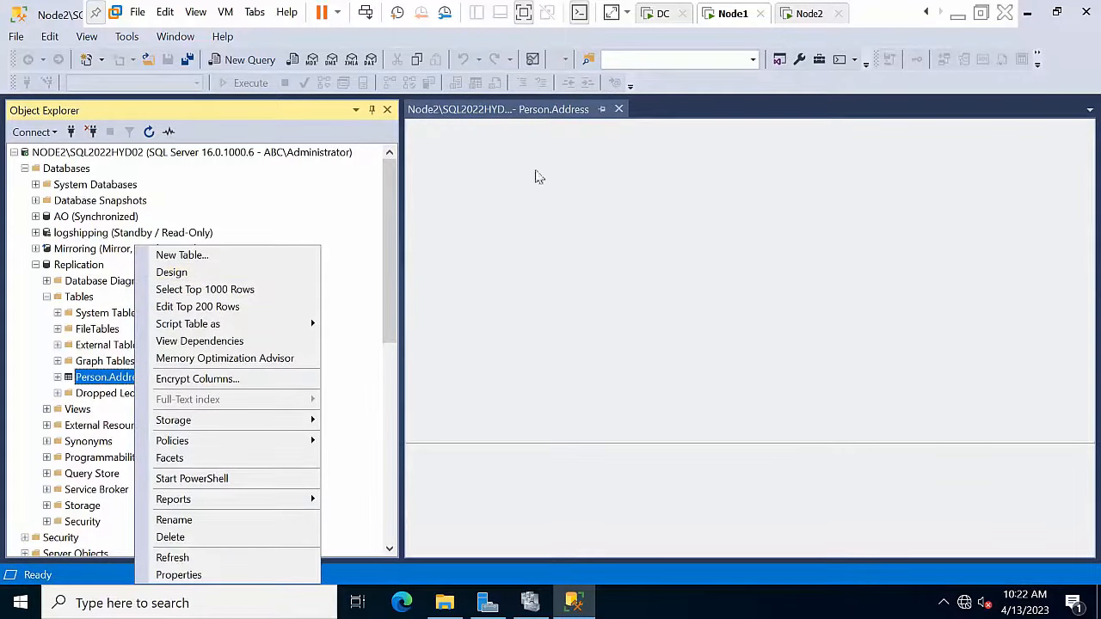
left_click(616, 114)
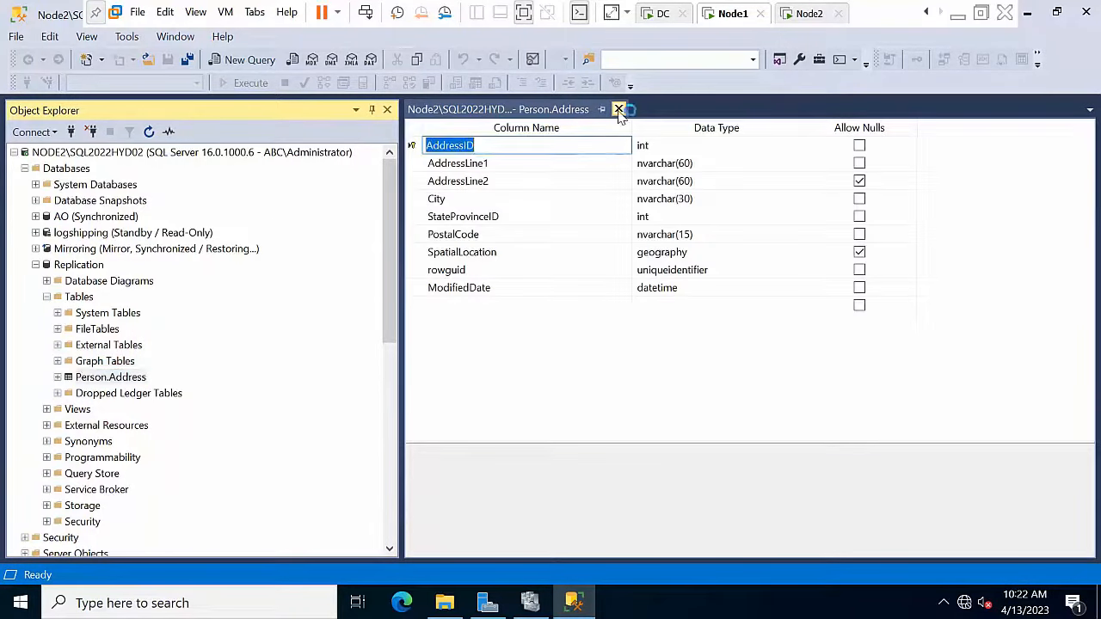
left_click(618, 110)
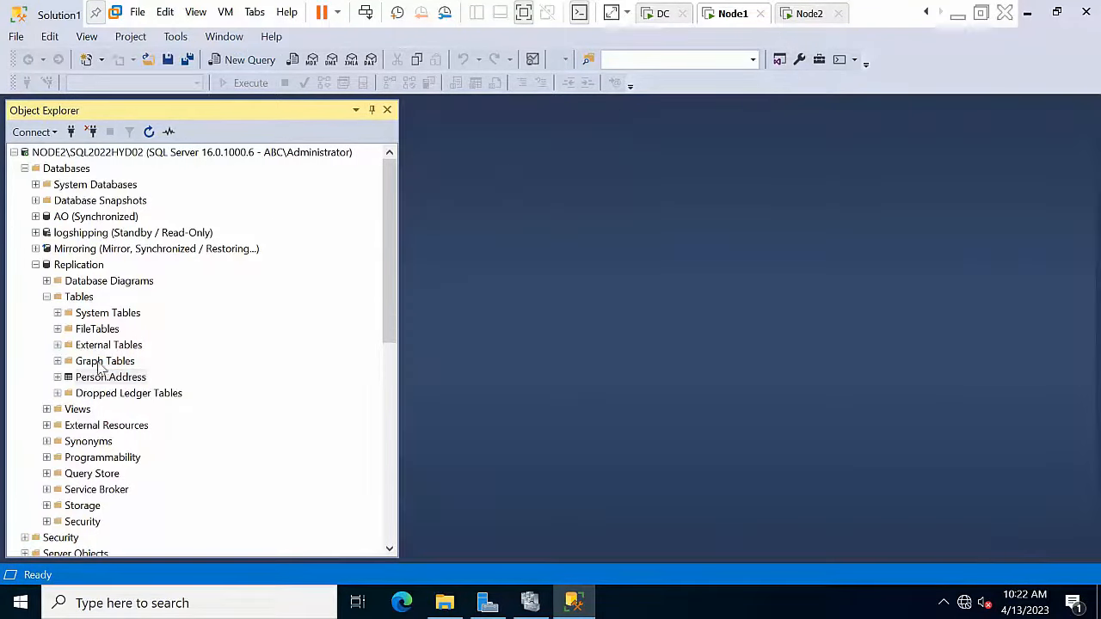
Step: Query the top 1000 rows of Person.Address, review the results, and close the query
right_click(129, 383)
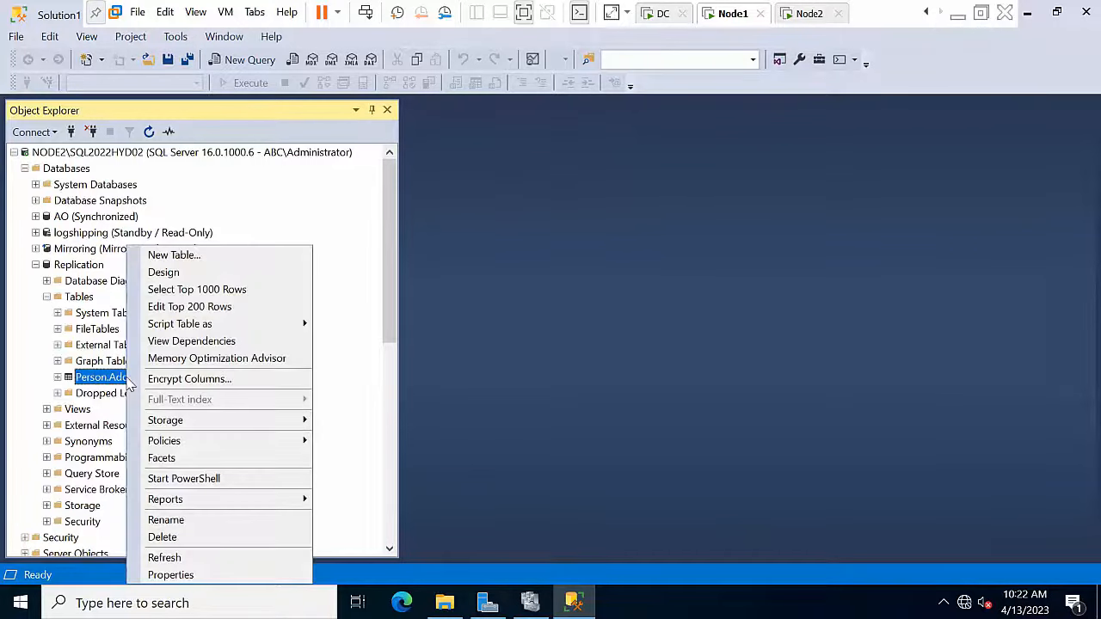
left_click(215, 288)
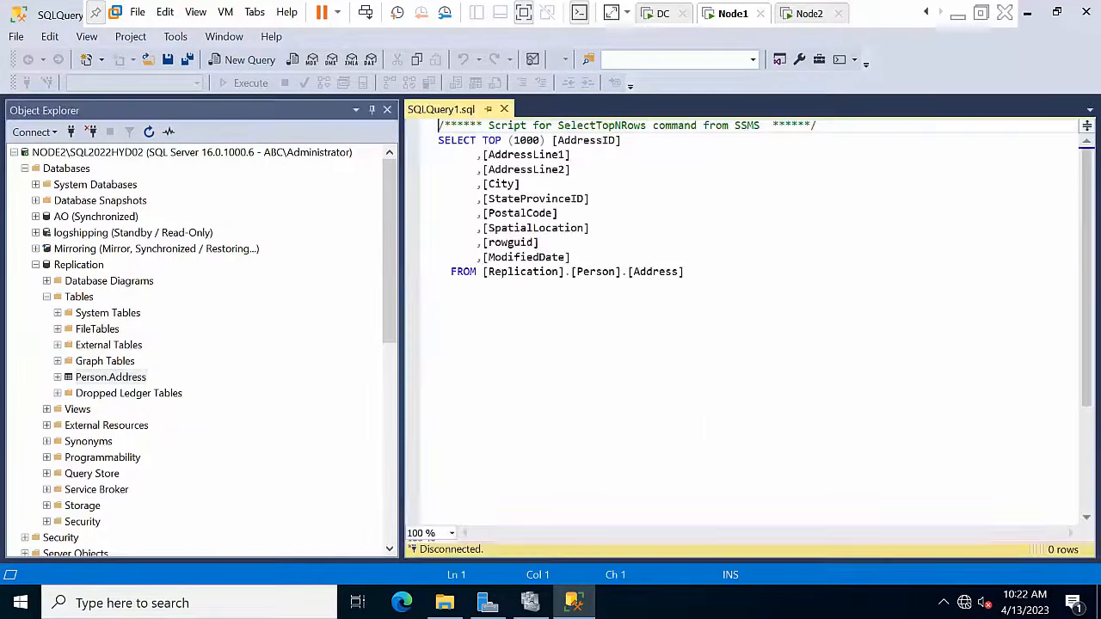
scroll(522, 425, "down", 14)
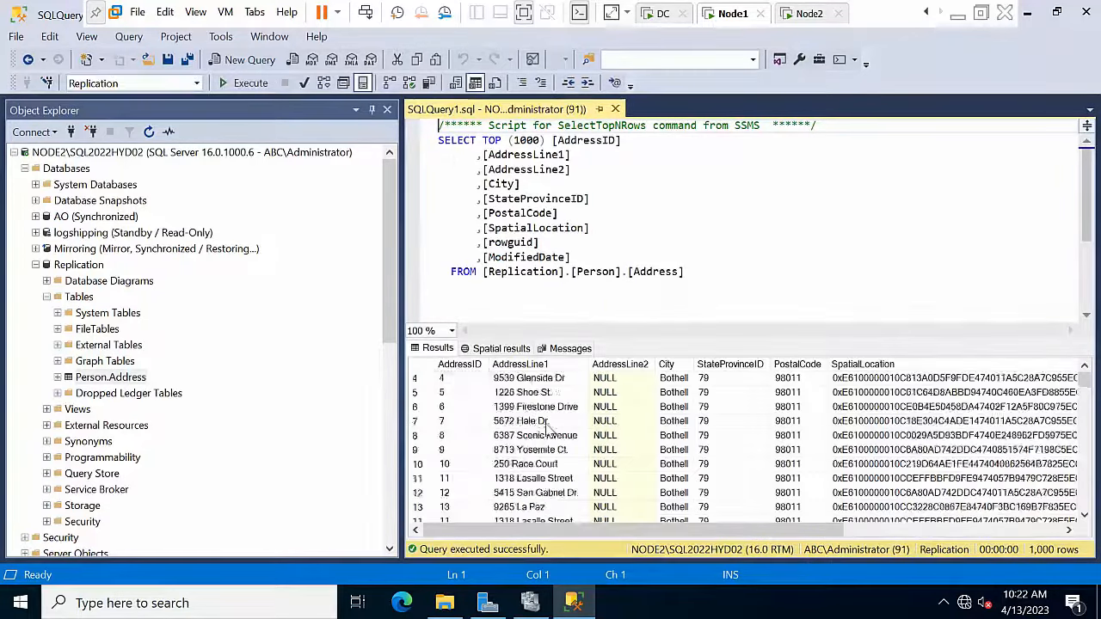
scroll(522, 425, "down", 20)
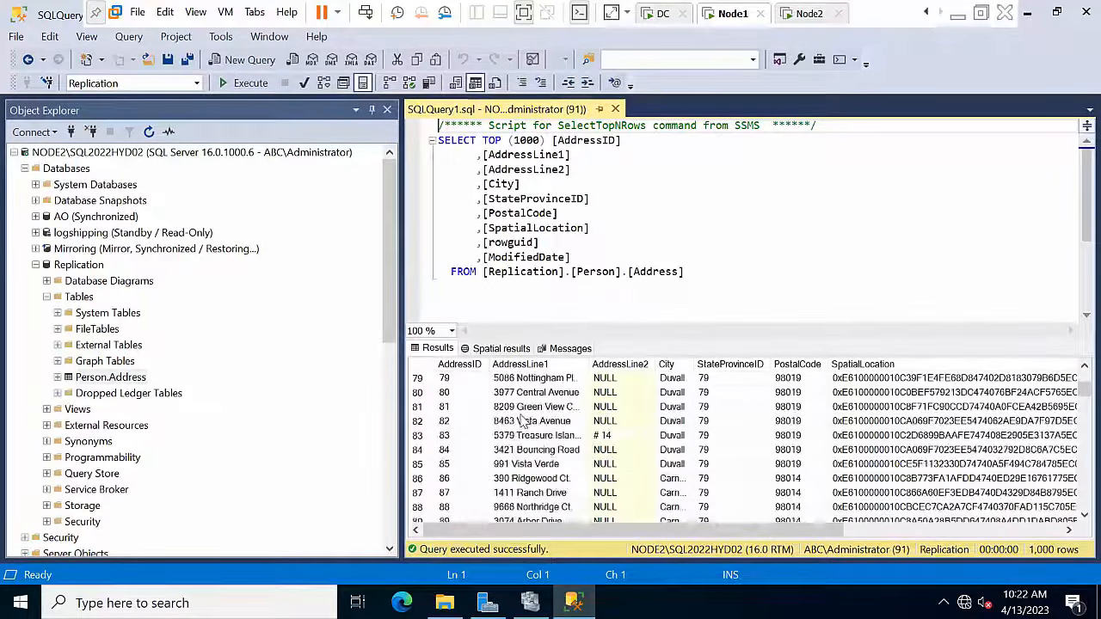
left_click(616, 110)
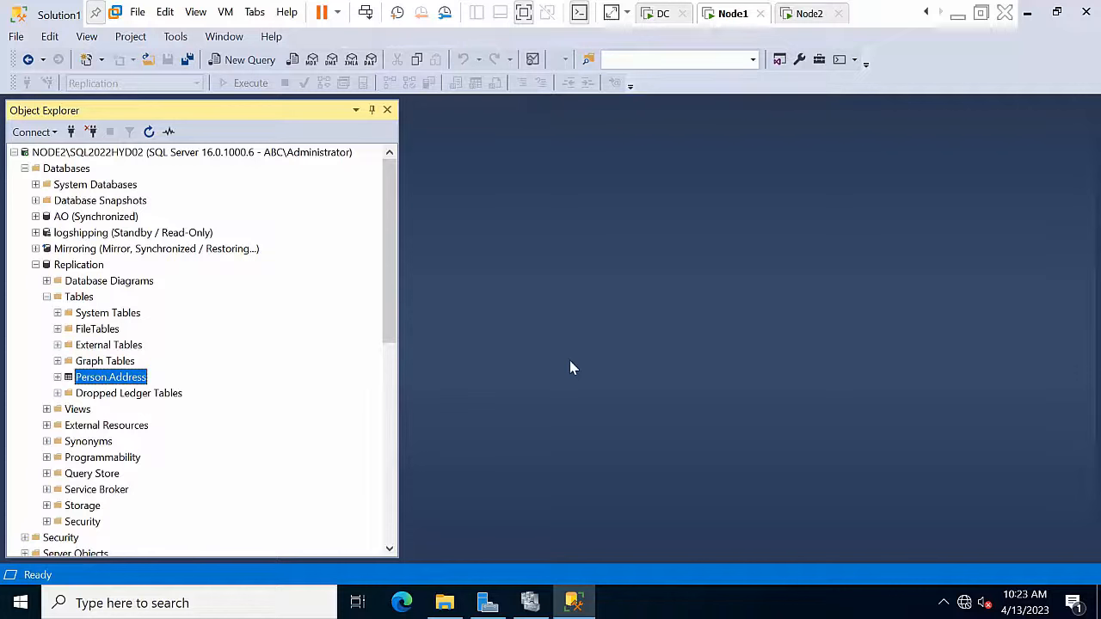
Step: Collapse Replication, minimize Management Studio, close File Explorer, and refresh the desktop
left_click(37, 265)
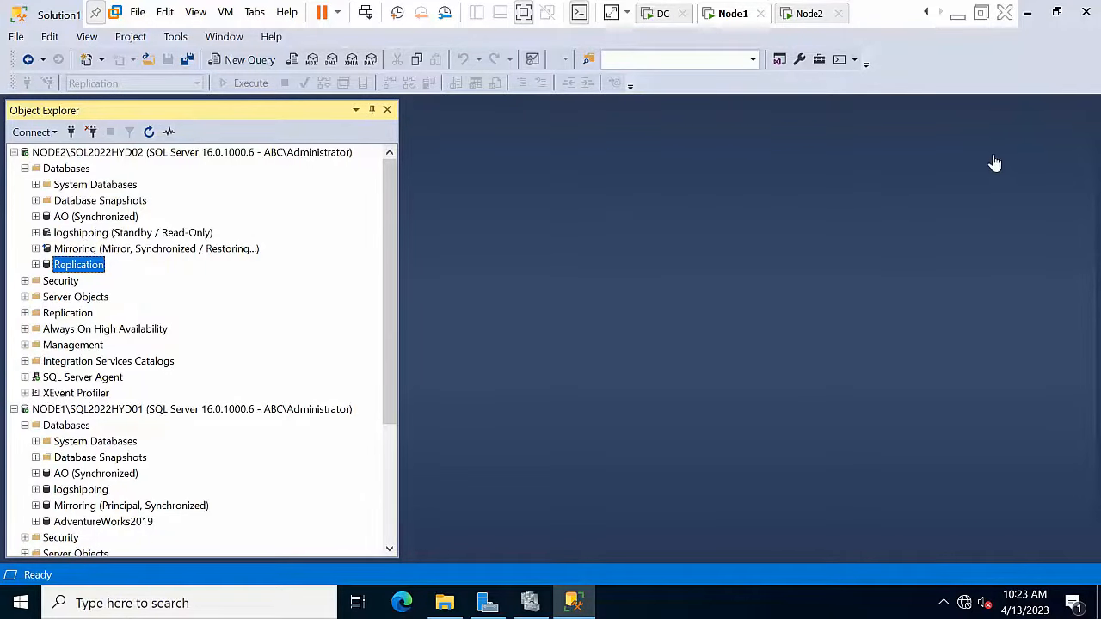
left_click(1027, 12)
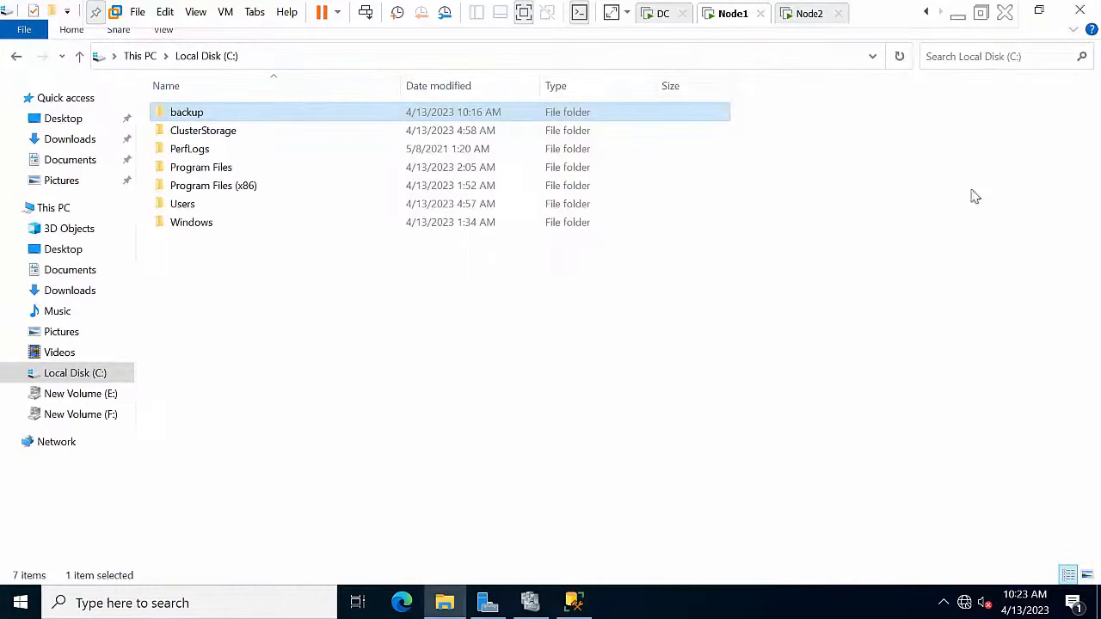
left_click(1081, 9)
right_click(711, 190)
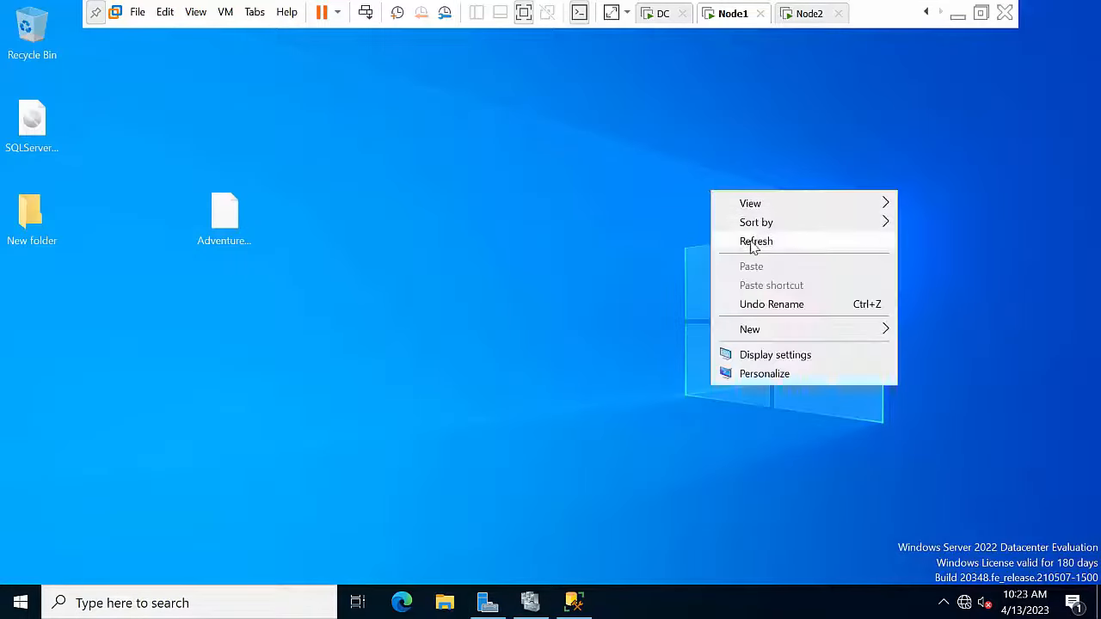
left_click(753, 243)
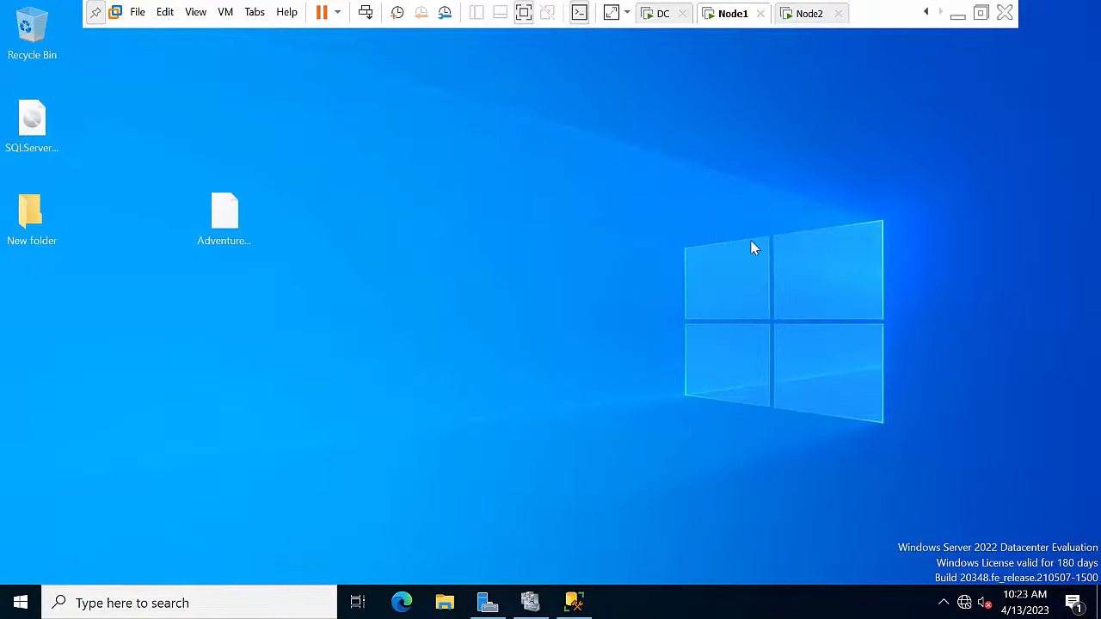